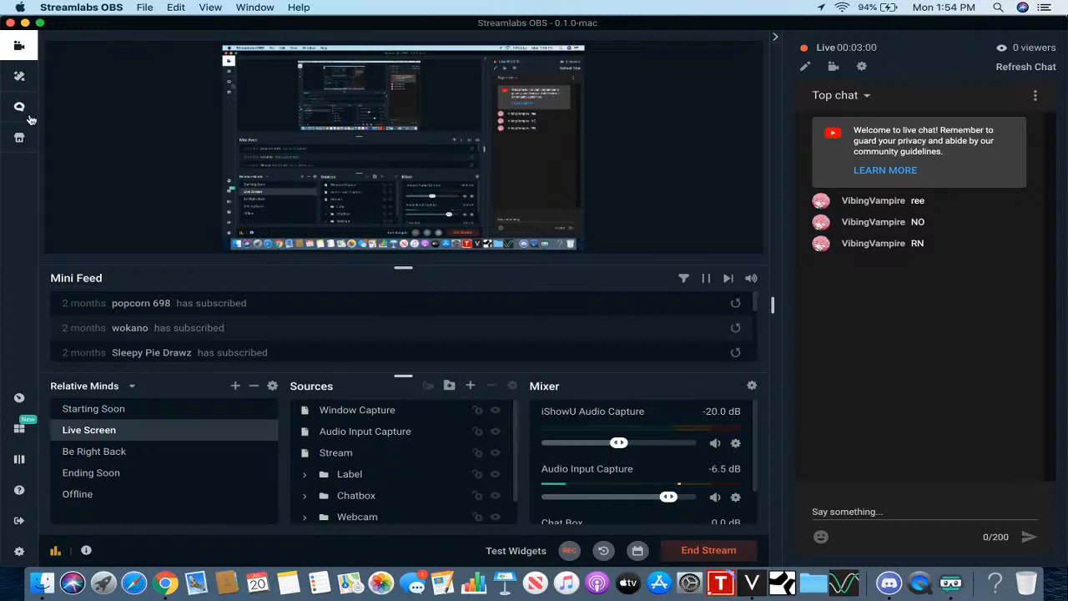
- Switch from Streamlabs OBS to the VOCALOID5 Editor and place the song position at measure 5, where the Chris part begins
{"action": "left_click", "coordinate": [24, 23]}
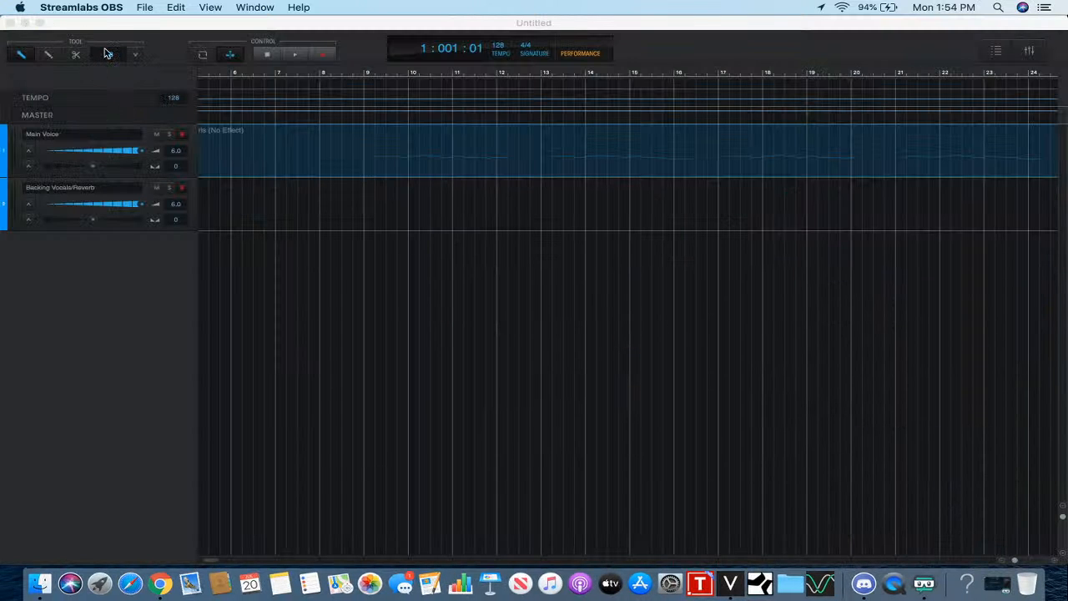
{"action": "left_click", "coordinate": [947, 7]}
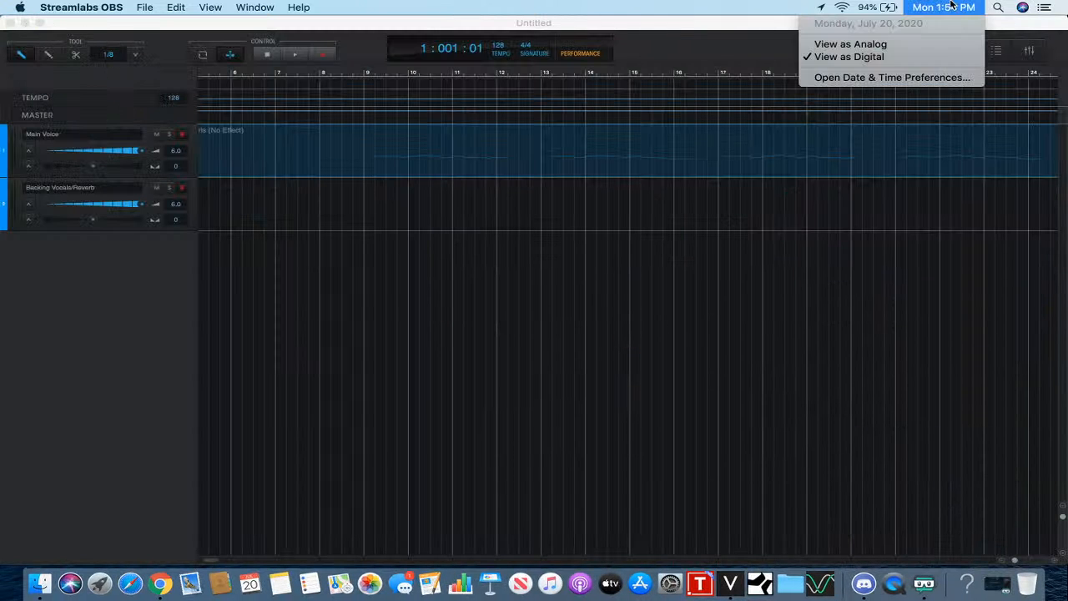
{"action": "left_click", "coordinate": [737, 5]}
{"action": "scroll", "coordinate": [605, 252], "scroll_direction": "left", "scroll_amount": 5}
{"action": "scroll", "coordinate": [605, 252], "scroll_direction": "right", "scroll_amount": 1}
{"action": "scroll", "coordinate": [602, 248], "scroll_direction": "right", "scroll_amount": 2}
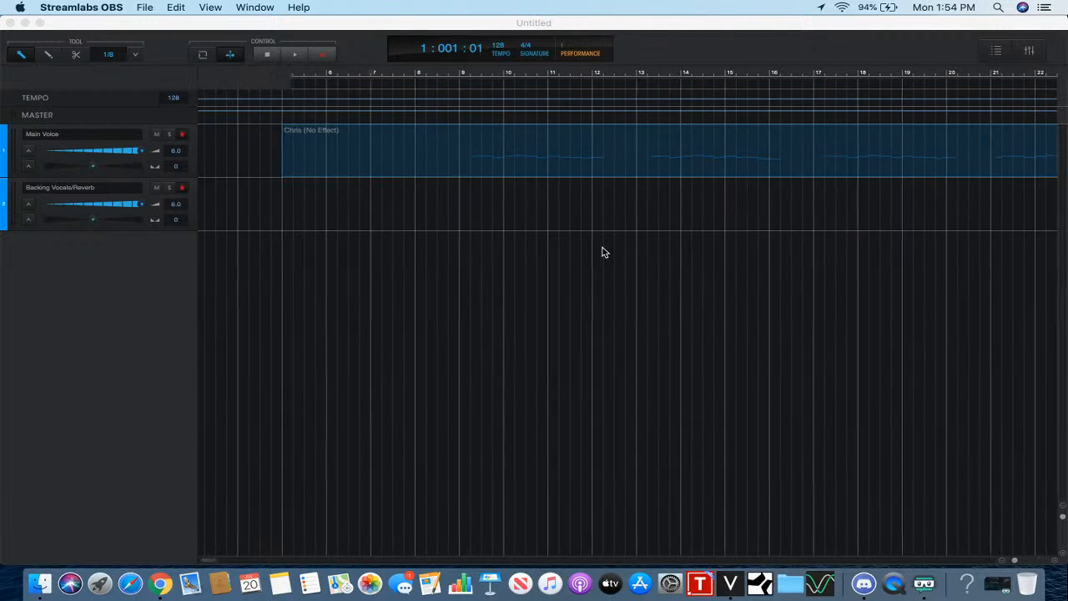
{"action": "scroll", "coordinate": [602, 248], "scroll_direction": "left", "scroll_amount": 3}
{"action": "left_click", "coordinate": [359, 78]}
{"action": "left_click", "coordinate": [384, 74]}
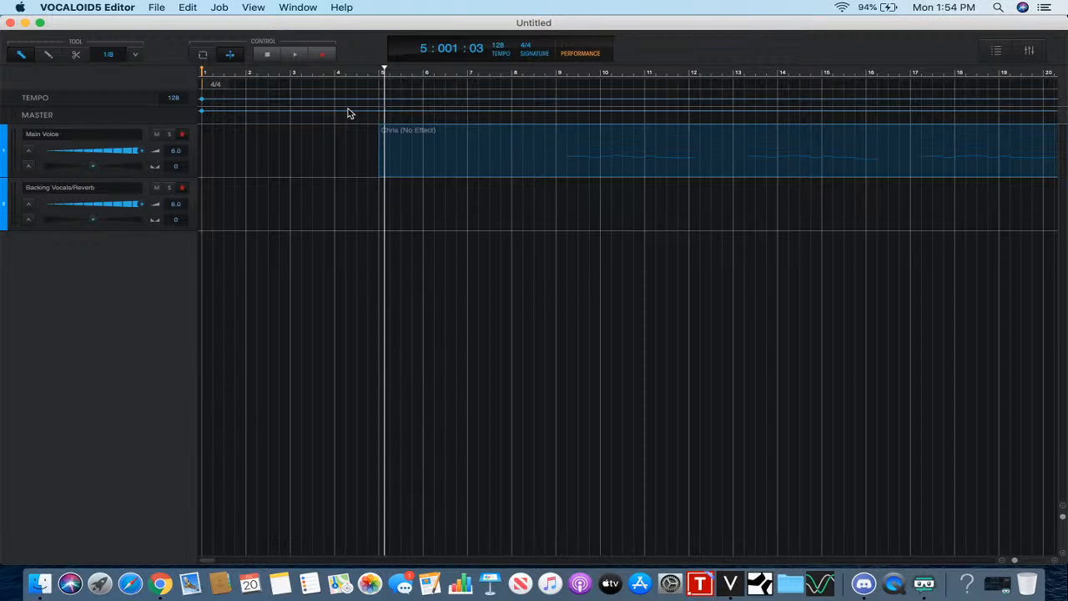
- Open the Chris part of the Main Voice track in the musical editor and bring its first phrase into view
{"action": "scroll", "coordinate": [422, 155], "scroll_direction": "right", "scroll_amount": 2}
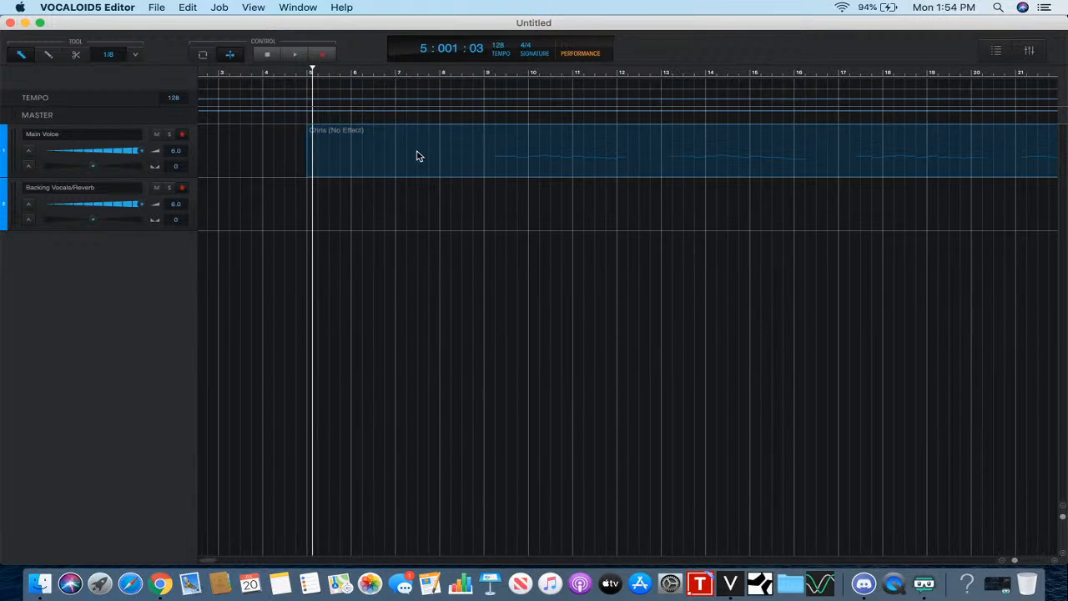
{"action": "double_click", "coordinate": [500, 148]}
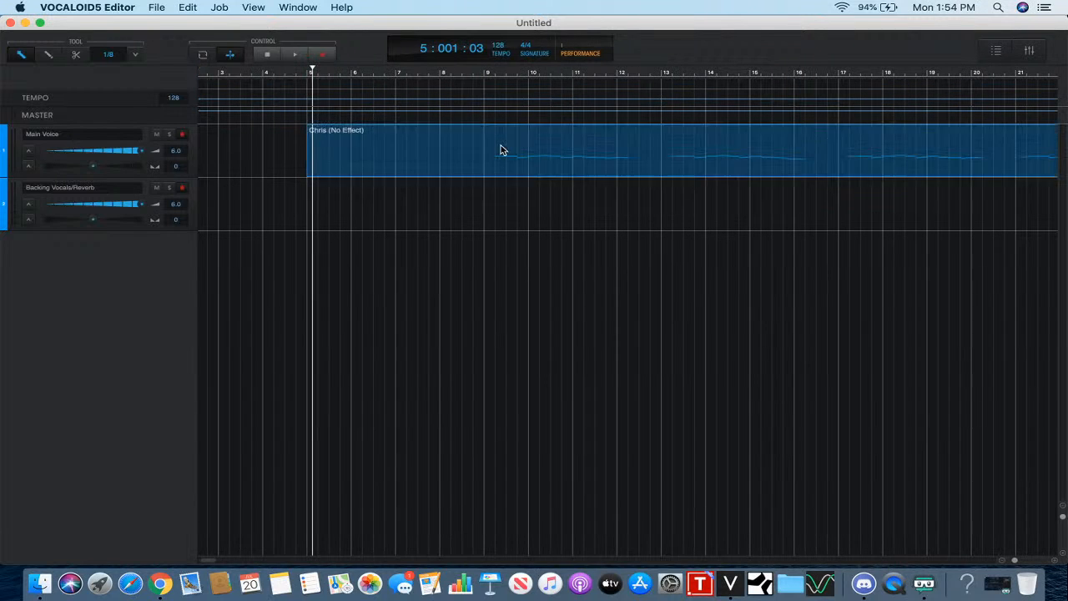
{"action": "scroll", "coordinate": [523, 368], "scroll_direction": "down", "scroll_amount": 10}
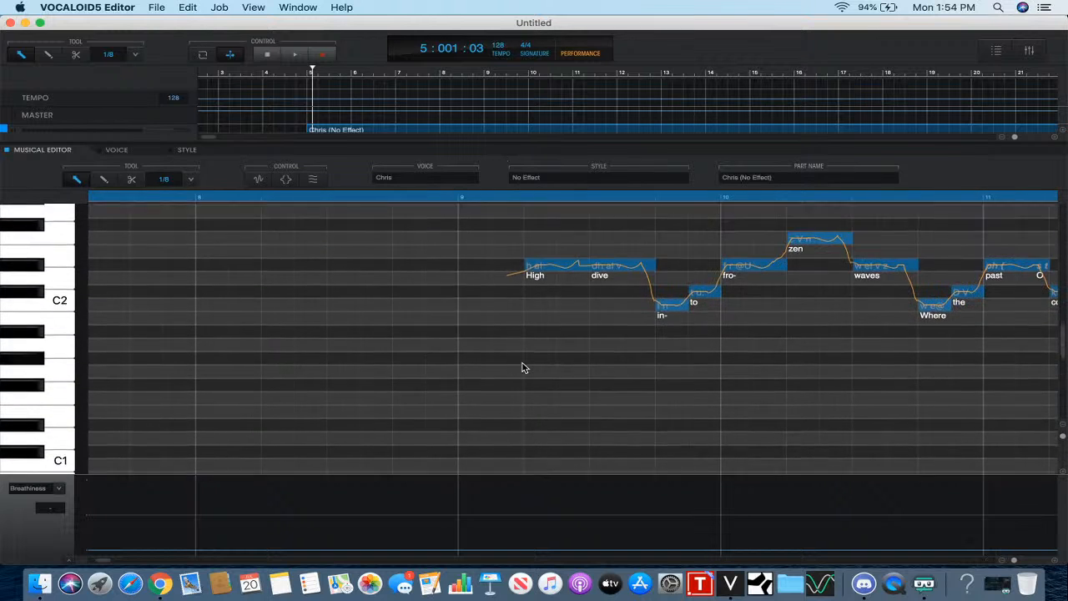
{"action": "scroll", "coordinate": [523, 368], "scroll_direction": "right", "scroll_amount": 5}
{"action": "scroll", "coordinate": [524, 368], "scroll_direction": "up", "scroll_amount": 2}
{"action": "scroll", "coordinate": [523, 368], "scroll_direction": "up", "scroll_amount": 2}
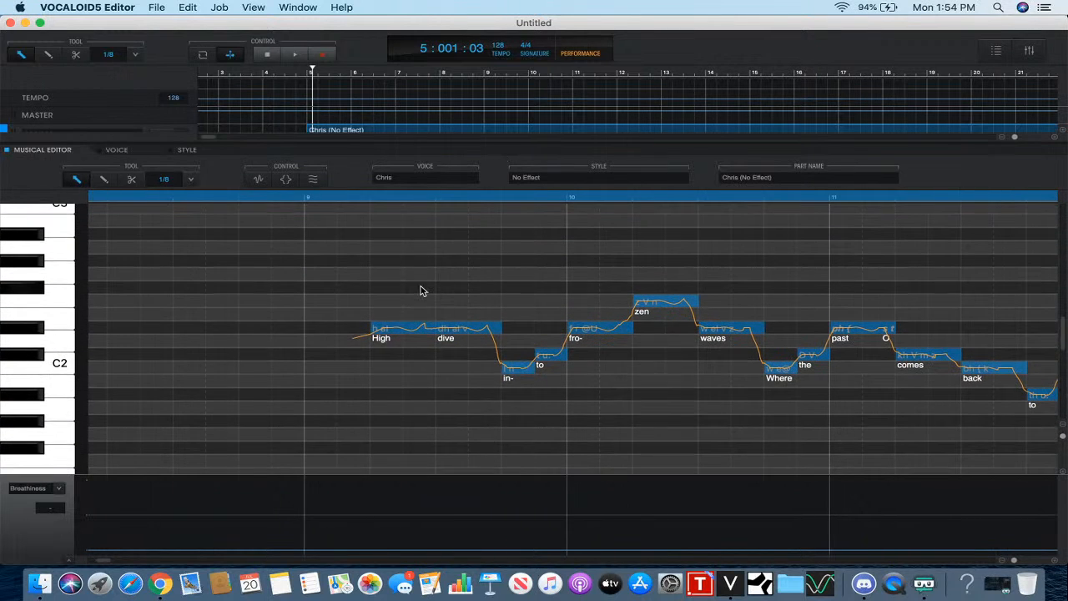
{"action": "scroll", "coordinate": [397, 289], "scroll_direction": "right", "scroll_amount": 3}
{"action": "scroll", "coordinate": [358, 282], "scroll_direction": "left", "scroll_amount": 1}
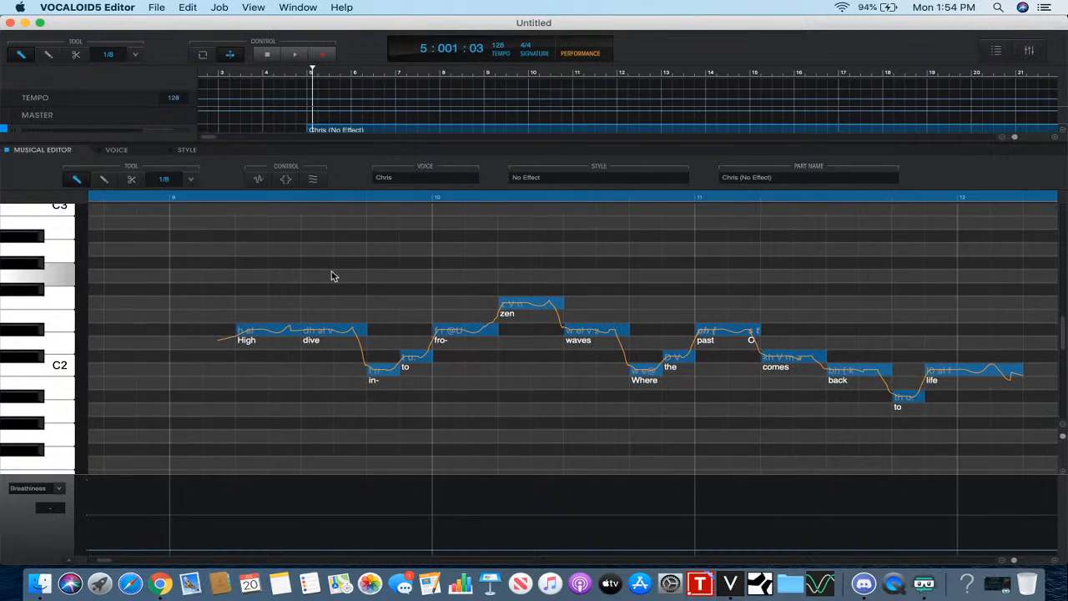
- Select all notes in the Chris part
{"action": "right_click", "coordinate": [332, 272]}
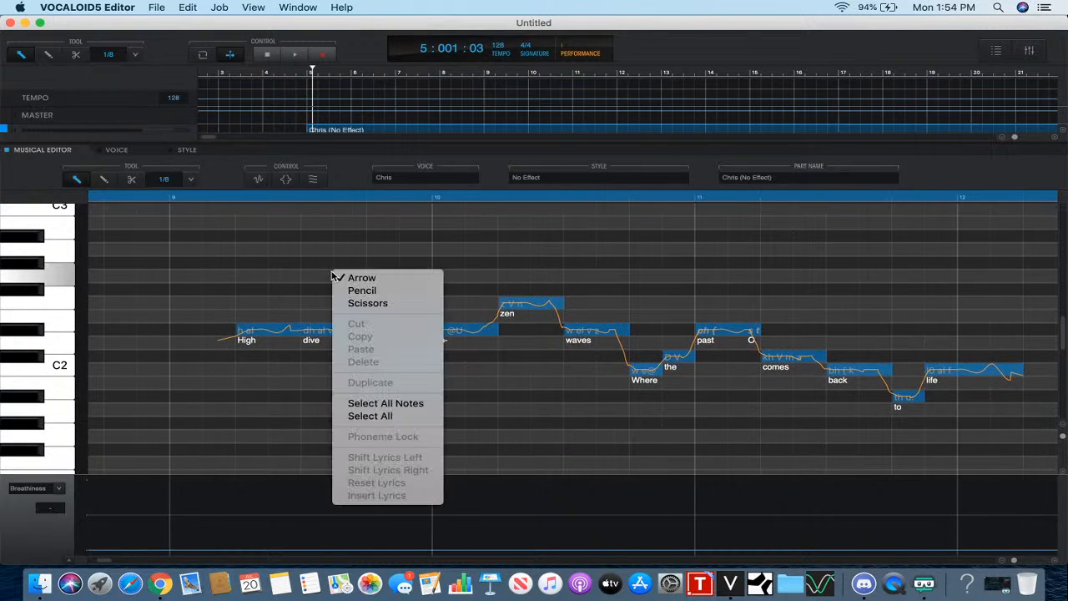
{"action": "left_click", "coordinate": [364, 404]}
{"action": "scroll", "coordinate": [298, 362], "scroll_direction": "up", "scroll_amount": 3}
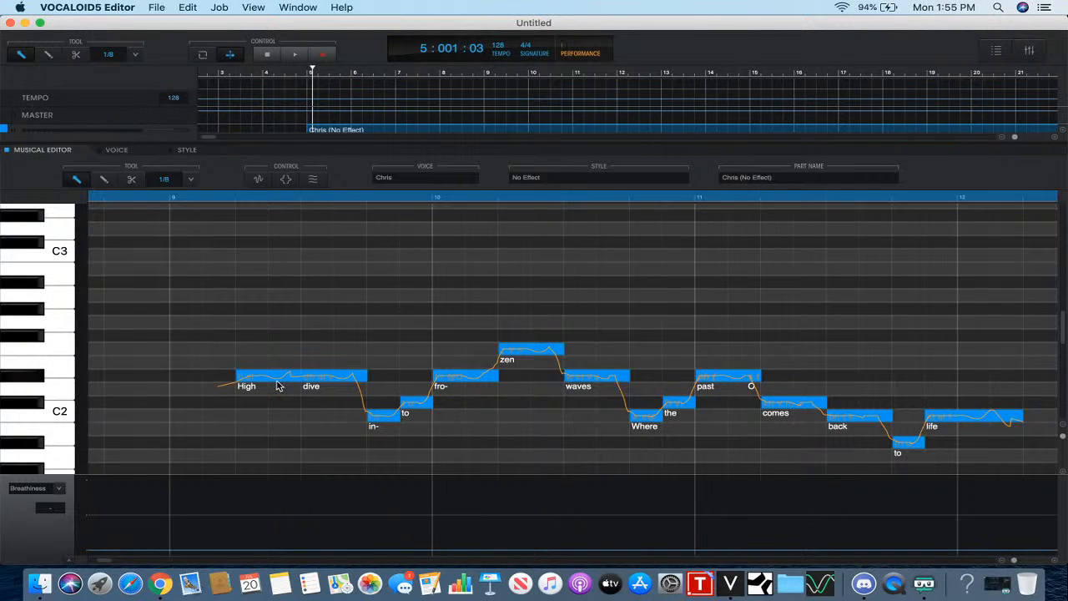
- Try raising all the selected notes by seven semitones, and undo that move
{"action": "left_click_drag", "start_coordinate": [278, 385], "coordinate": [273, 290]}
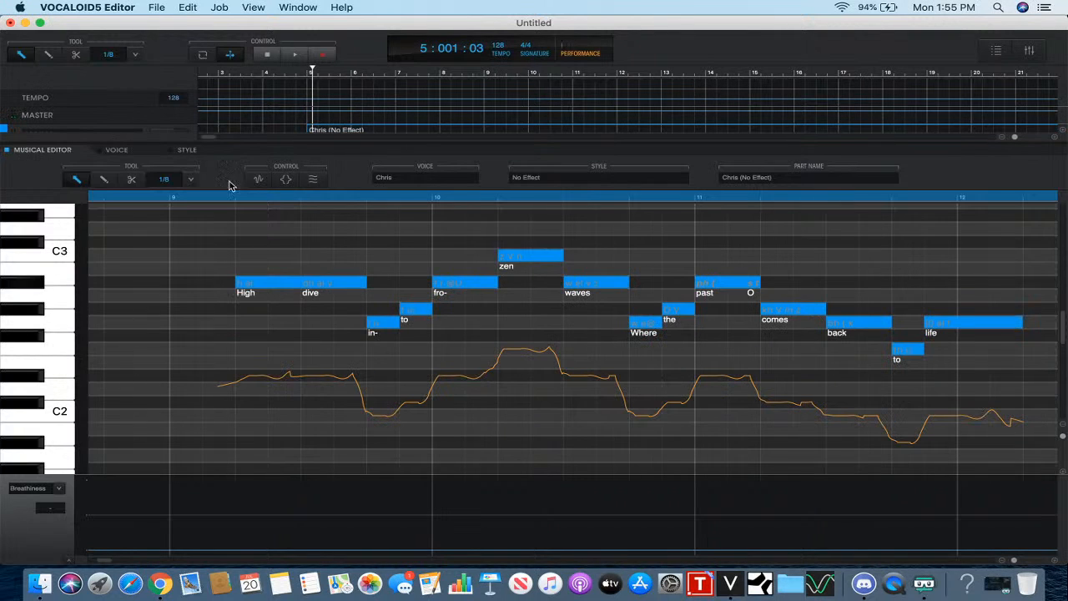
{"action": "left_click", "coordinate": [179, 9]}
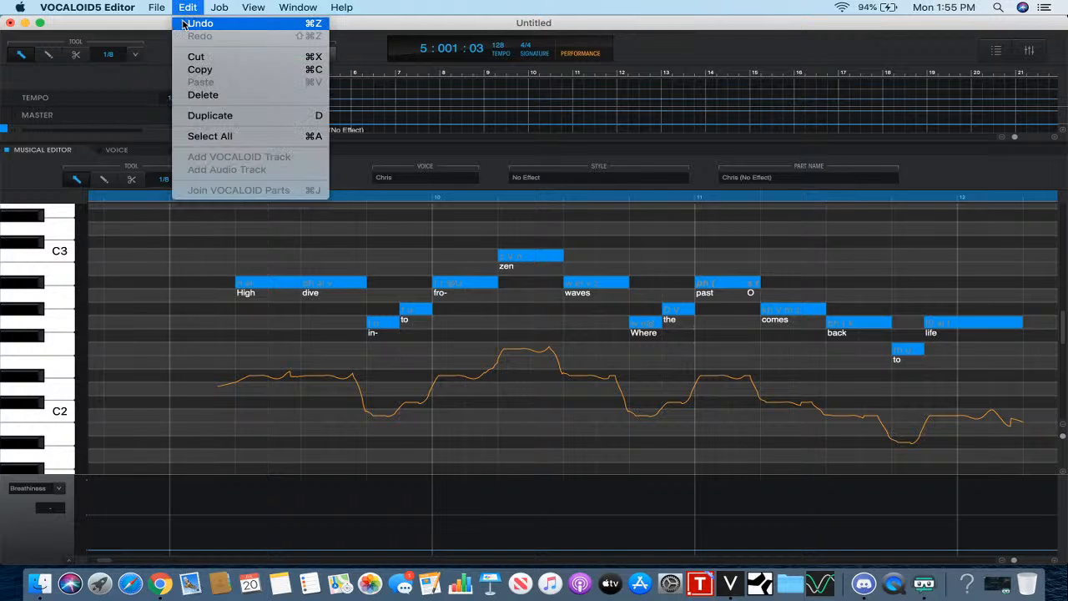
{"action": "left_click", "coordinate": [193, 23]}
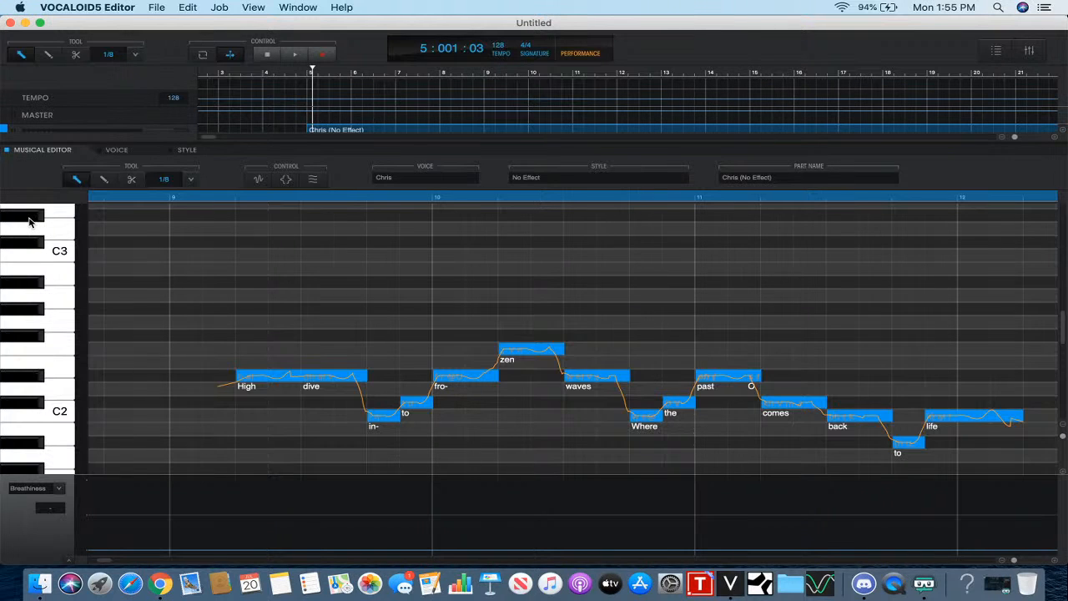
- Raise all the selected notes by one octave, and set the song position to the start of measure 9
{"action": "left_click_drag", "start_coordinate": [258, 382], "coordinate": [257, 231]}
{"action": "left_click_drag", "start_coordinate": [256, 226], "coordinate": [258, 224]}
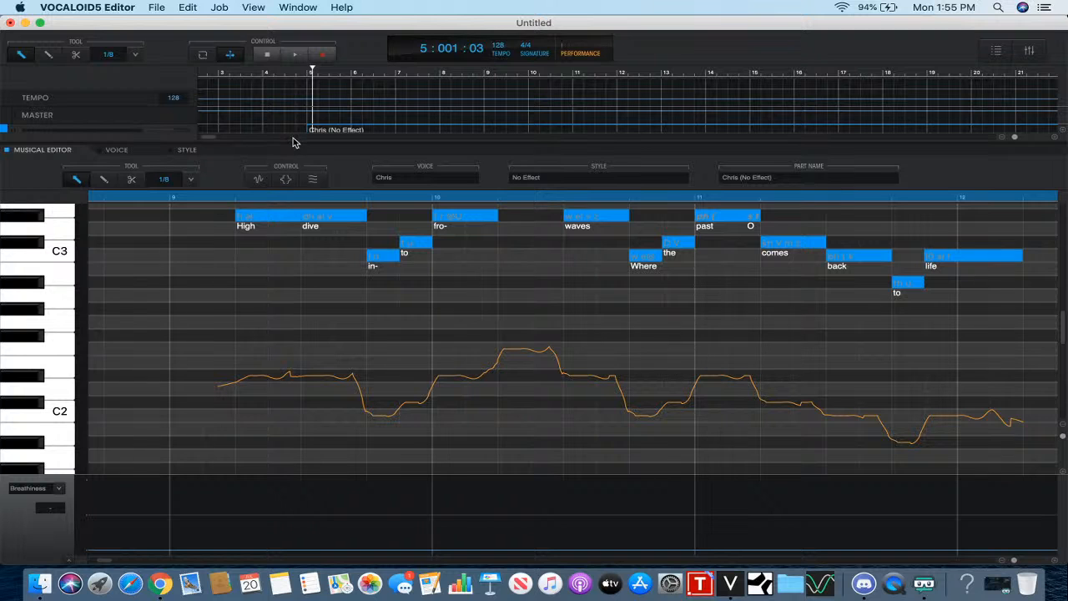
{"action": "left_click_drag", "start_coordinate": [293, 138], "coordinate": [294, 179]}
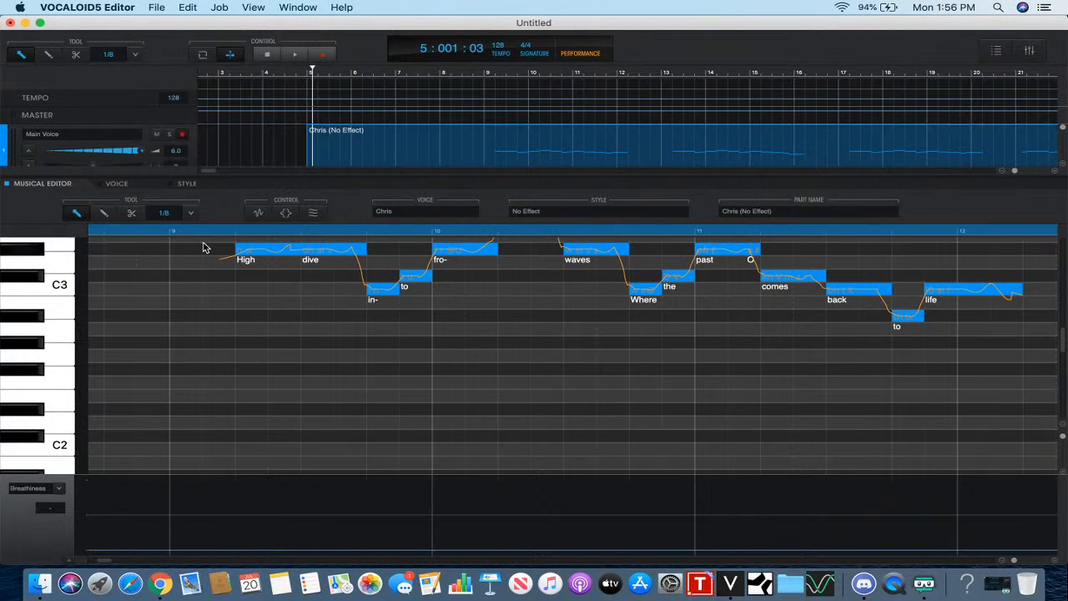
{"action": "left_click", "coordinate": [178, 233]}
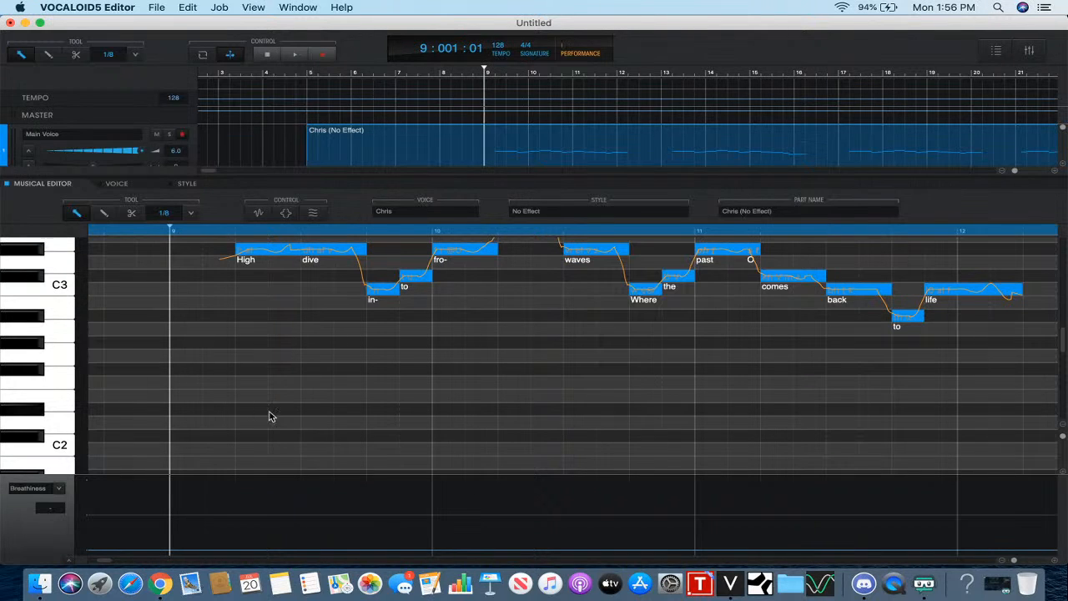
- Quit Discord
{"action": "right_click", "coordinate": [863, 588]}
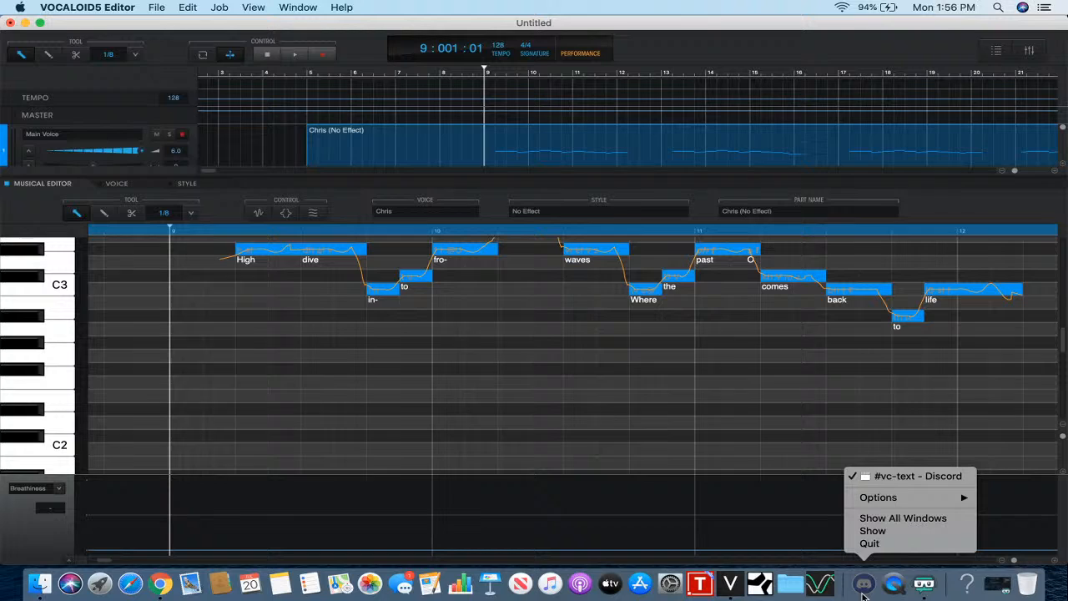
{"action": "left_click", "coordinate": [885, 544]}
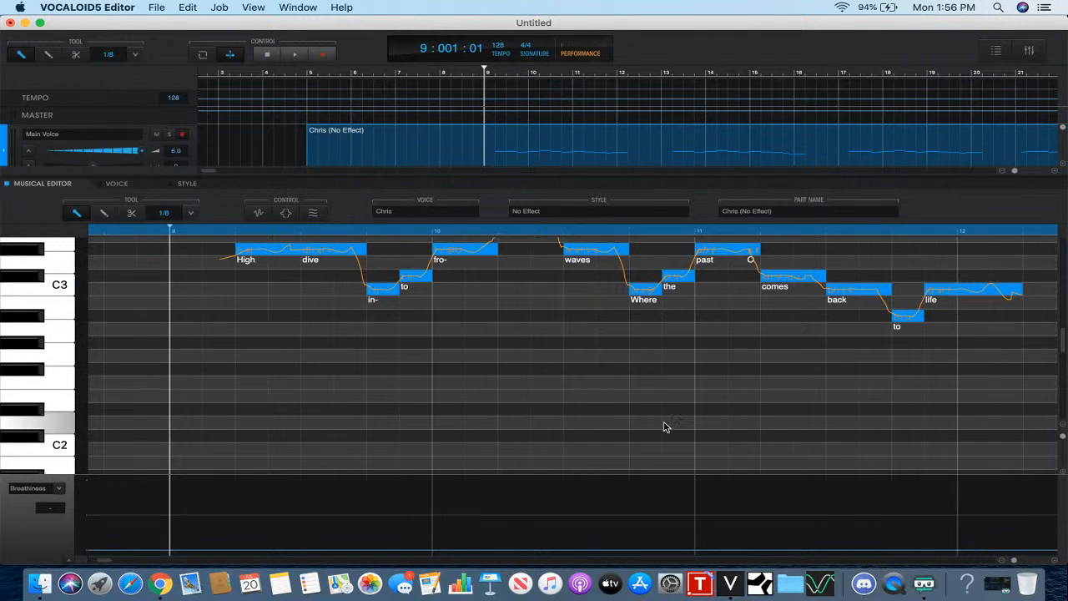
- Select only the "High" note at the start of the first phrase
{"action": "scroll", "coordinate": [524, 391], "scroll_direction": "right", "scroll_amount": 2}
{"action": "scroll", "coordinate": [524, 390], "scroll_direction": "right", "scroll_amount": 2}
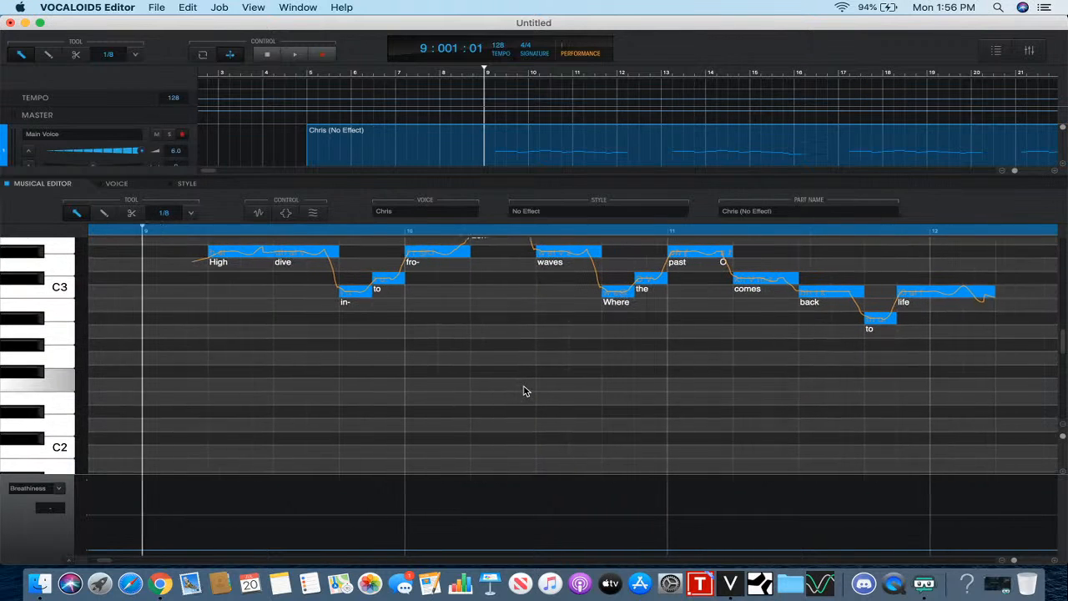
{"action": "scroll", "coordinate": [524, 391], "scroll_direction": "up", "scroll_amount": 1}
{"action": "scroll", "coordinate": [524, 390], "scroll_direction": "right", "scroll_amount": 4}
{"action": "scroll", "coordinate": [524, 391], "scroll_direction": "up", "scroll_amount": 1}
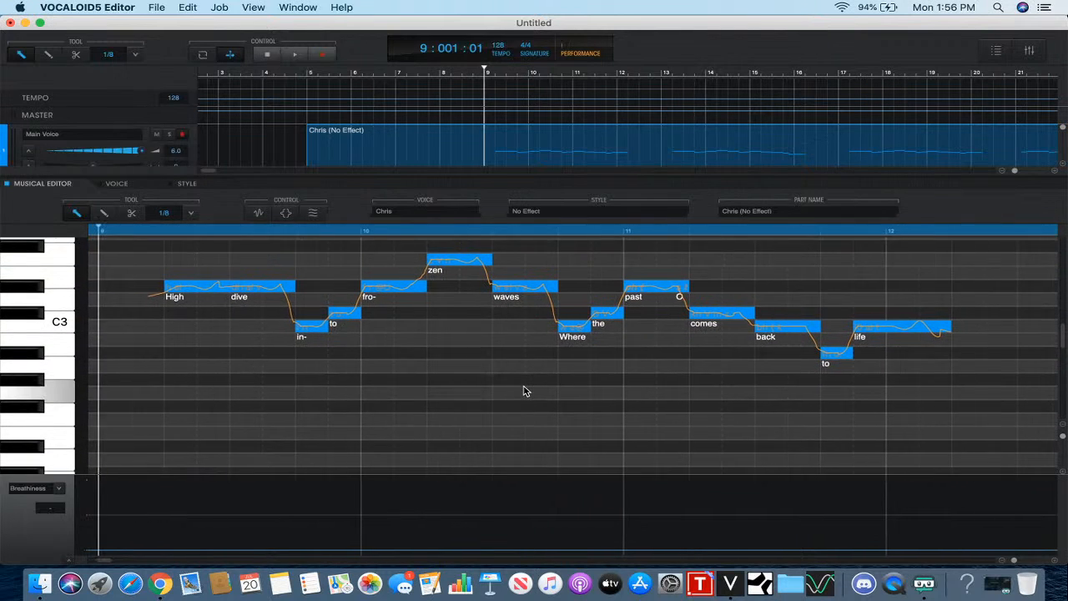
{"action": "scroll", "coordinate": [524, 391], "scroll_direction": "up", "scroll_amount": 1}
{"action": "scroll", "coordinate": [524, 390], "scroll_direction": "left", "scroll_amount": 5}
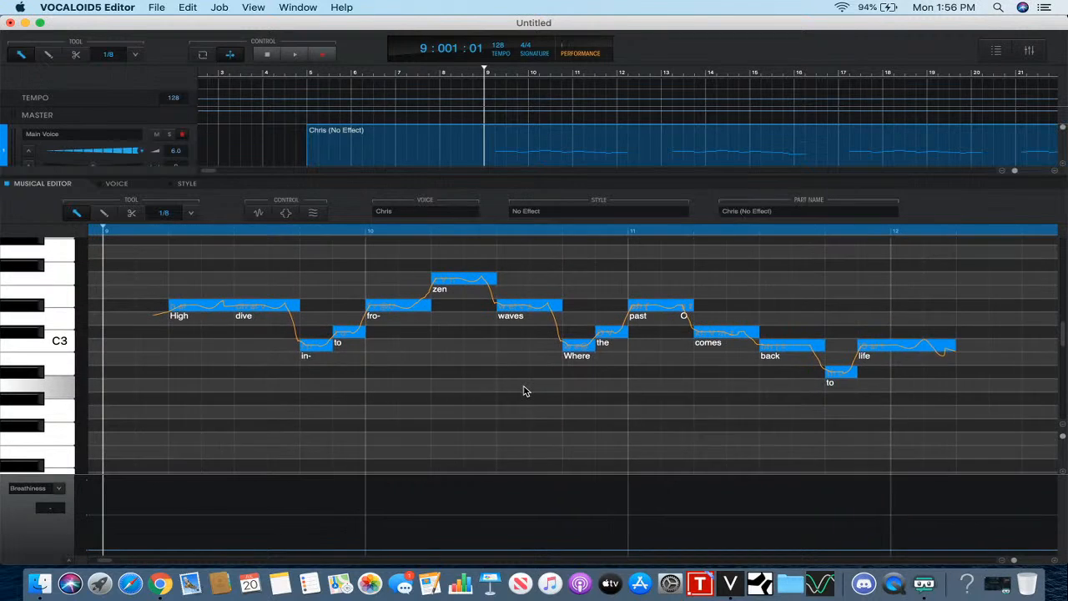
{"action": "left_click", "coordinate": [258, 308]}
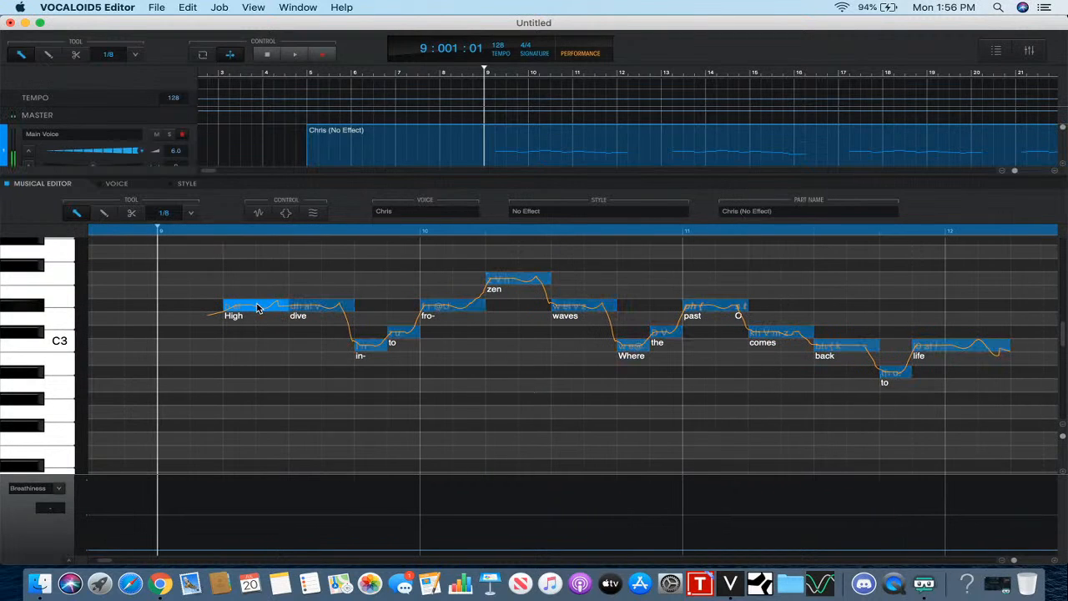
- Apply the Chris Style preset to the part, and adjust the style's breath exhalation toward soft
{"action": "left_click", "coordinate": [204, 184]}
{"action": "left_click", "coordinate": [313, 472]}
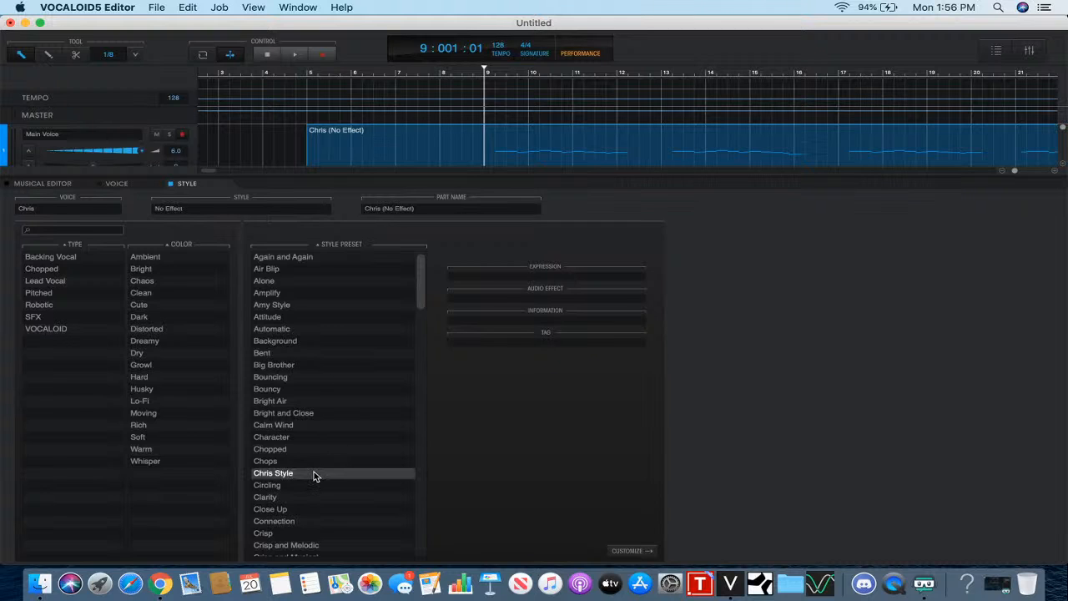
{"action": "left_click", "coordinate": [625, 549]}
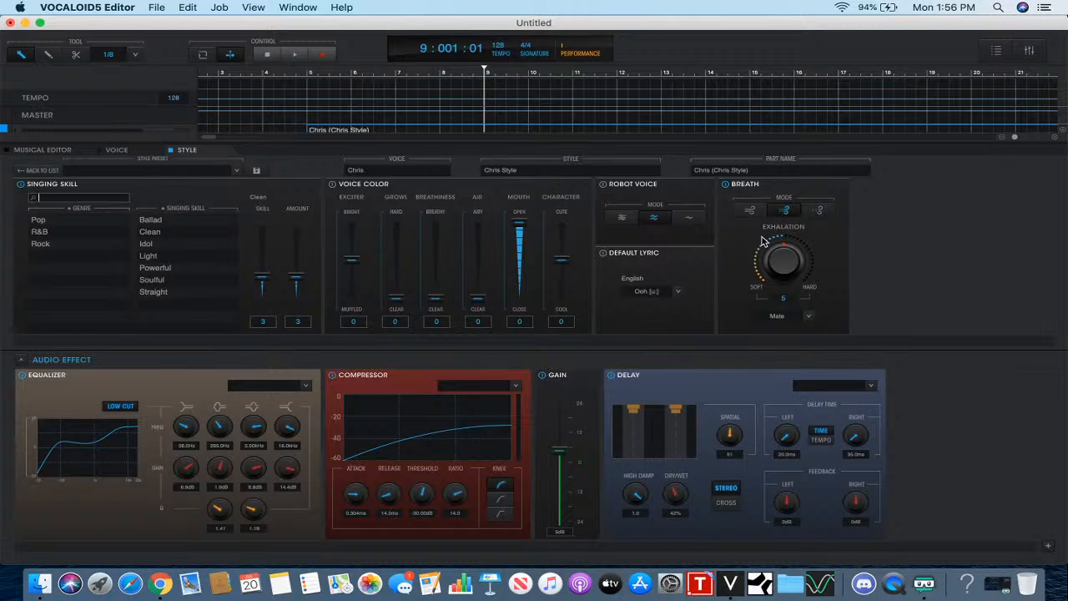
{"action": "left_click_drag", "start_coordinate": [780, 260], "coordinate": [779, 276]}
- Return to the musical editor and play the transposed vocals from measure 9 with the system volume raised, stopping after the second phrases
{"action": "left_click", "coordinate": [46, 153]}
{"action": "left_click_drag", "start_coordinate": [70, 142], "coordinate": [71, 198]}
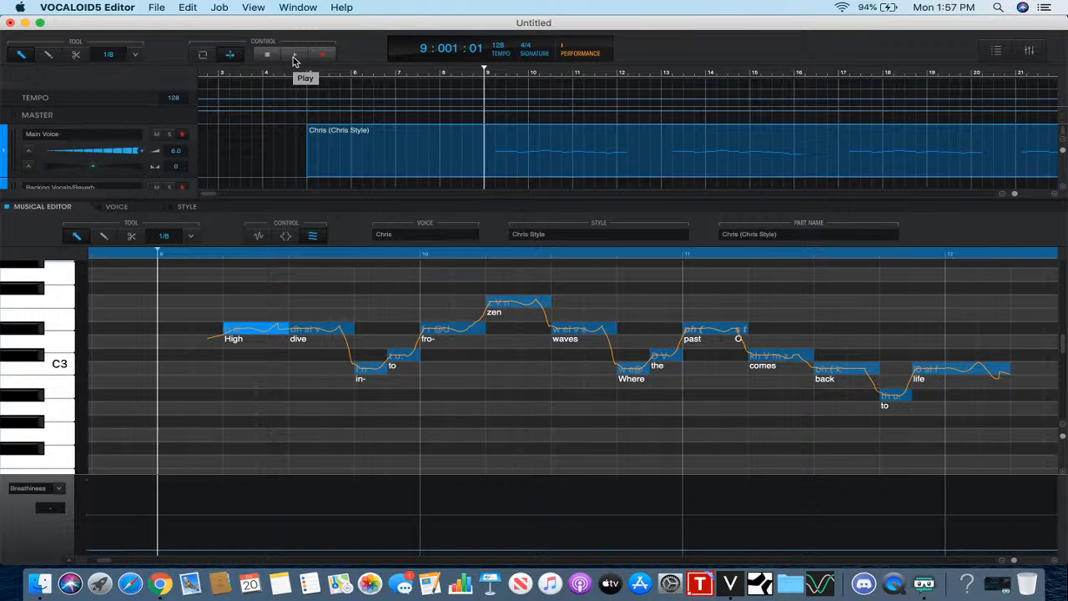
{"action": "left_click", "coordinate": [294, 61]}
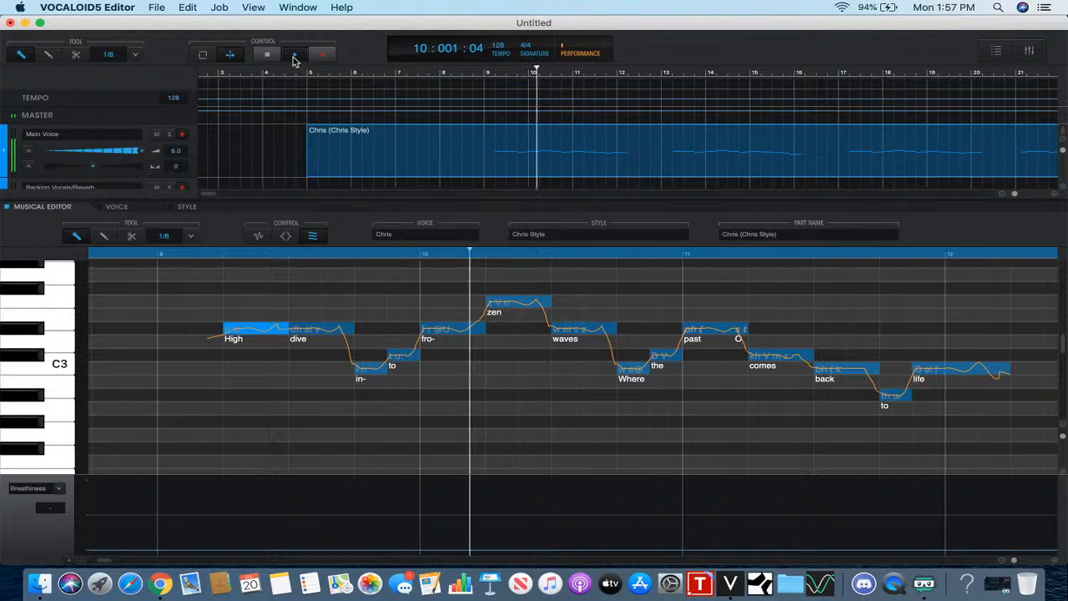
{"action": "key", "text": "XF86AudioRaiseVolume"}
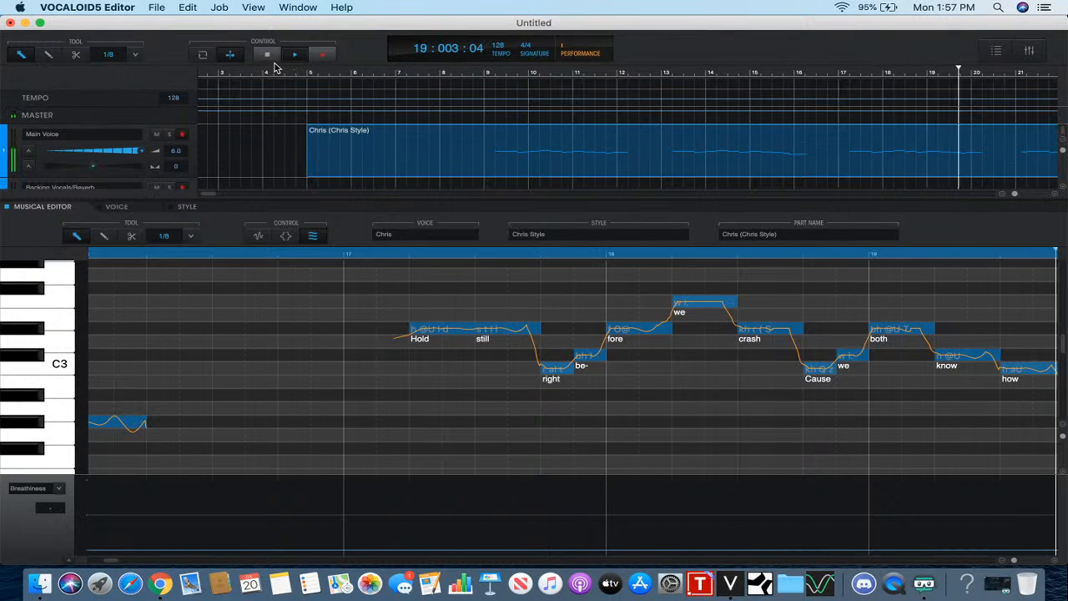
{"action": "left_click", "coordinate": [267, 54]}
- Set the song position back to the start of measure 9
{"action": "left_click", "coordinate": [492, 74]}
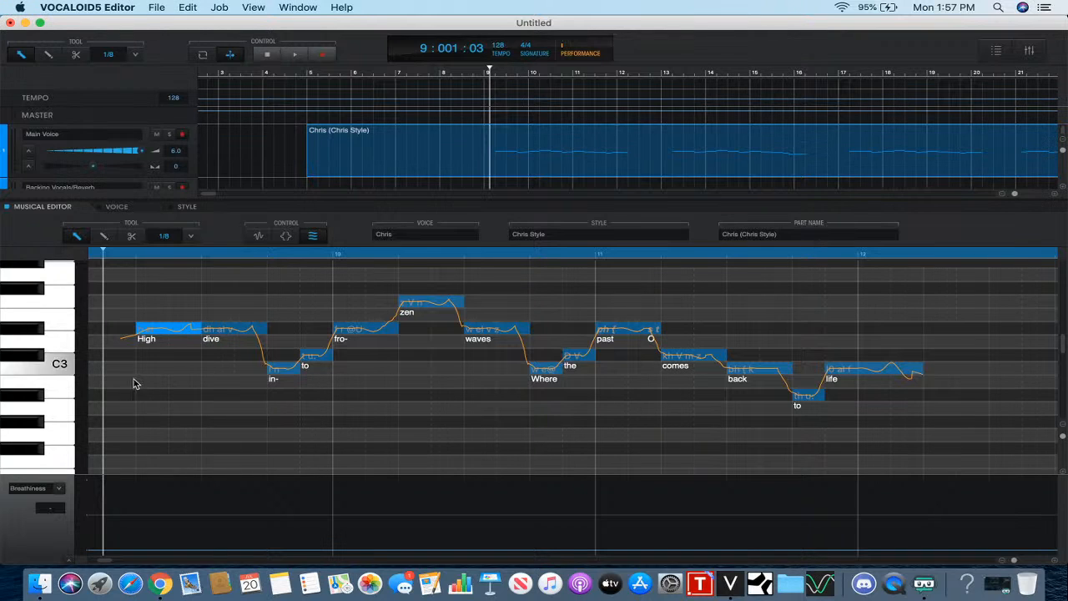
{"action": "scroll", "coordinate": [133, 501], "scroll_direction": "left", "scroll_amount": 3}
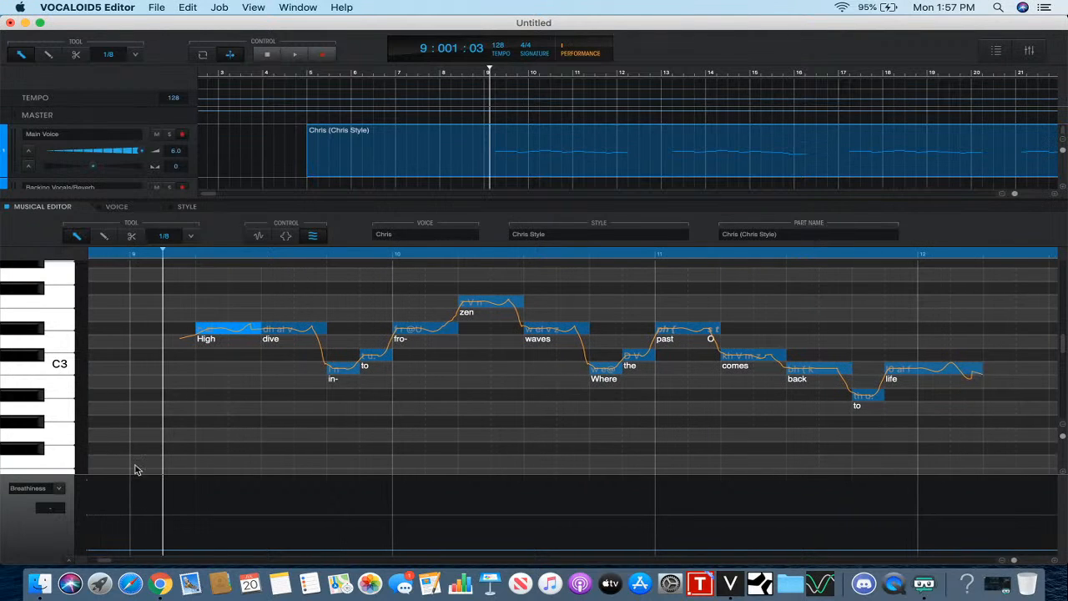
{"action": "left_click", "coordinate": [132, 253]}
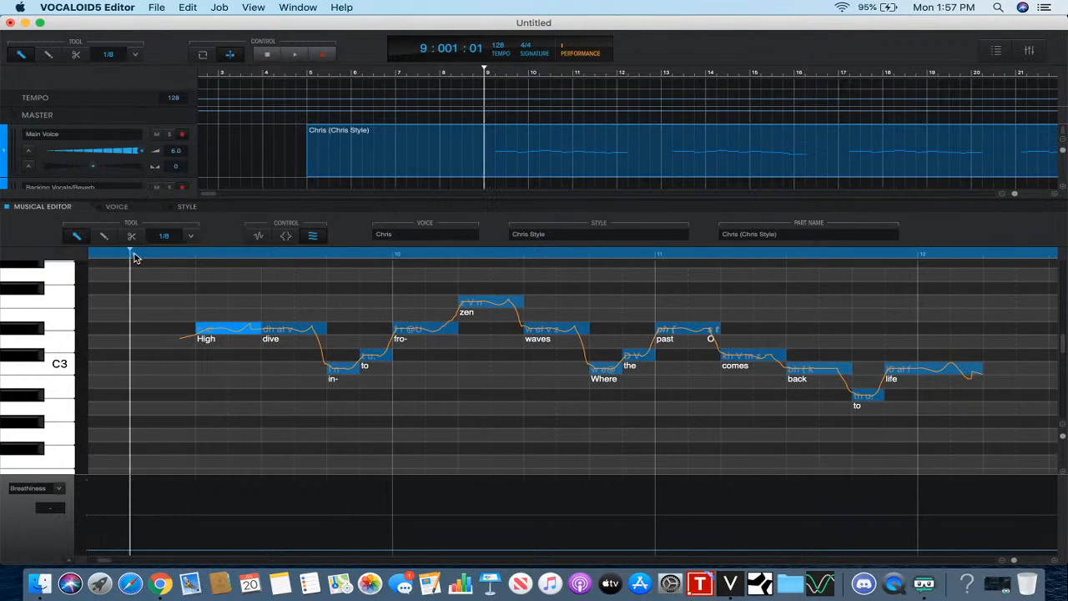
- Examine the attack and release effects available for the "High" note, and close the effects view
{"action": "left_click", "coordinate": [286, 237]}
{"action": "left_click", "coordinate": [286, 237]}
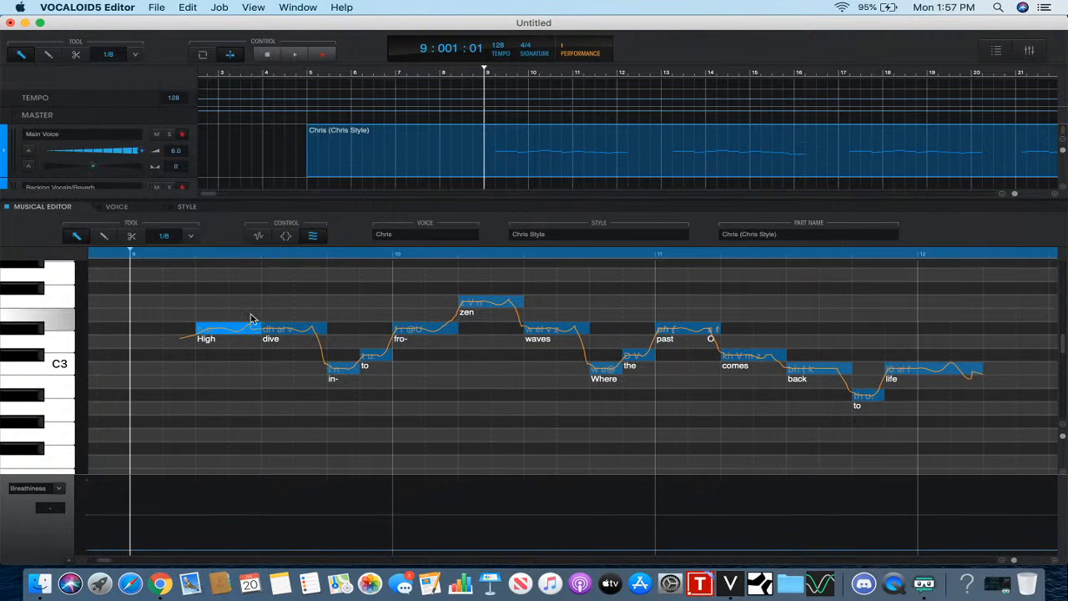
{"action": "scroll", "coordinate": [250, 320], "scroll_direction": "up", "scroll_amount": 4}
{"action": "scroll", "coordinate": [252, 319], "scroll_direction": "right", "scroll_amount": 2}
{"action": "scroll", "coordinate": [252, 319], "scroll_direction": "down", "scroll_amount": 1}
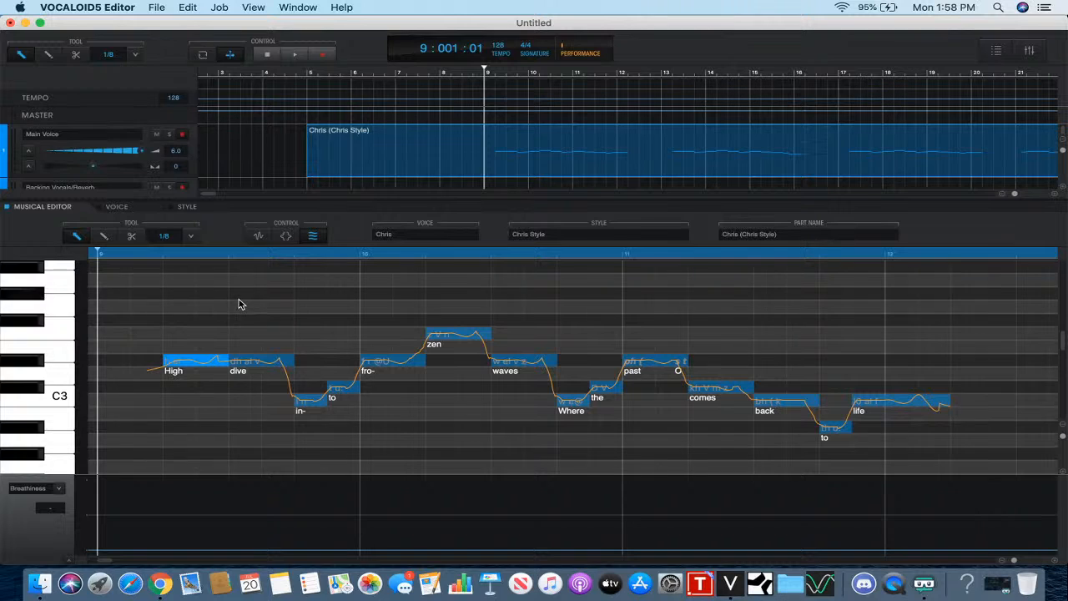
{"action": "left_click", "coordinate": [285, 236]}
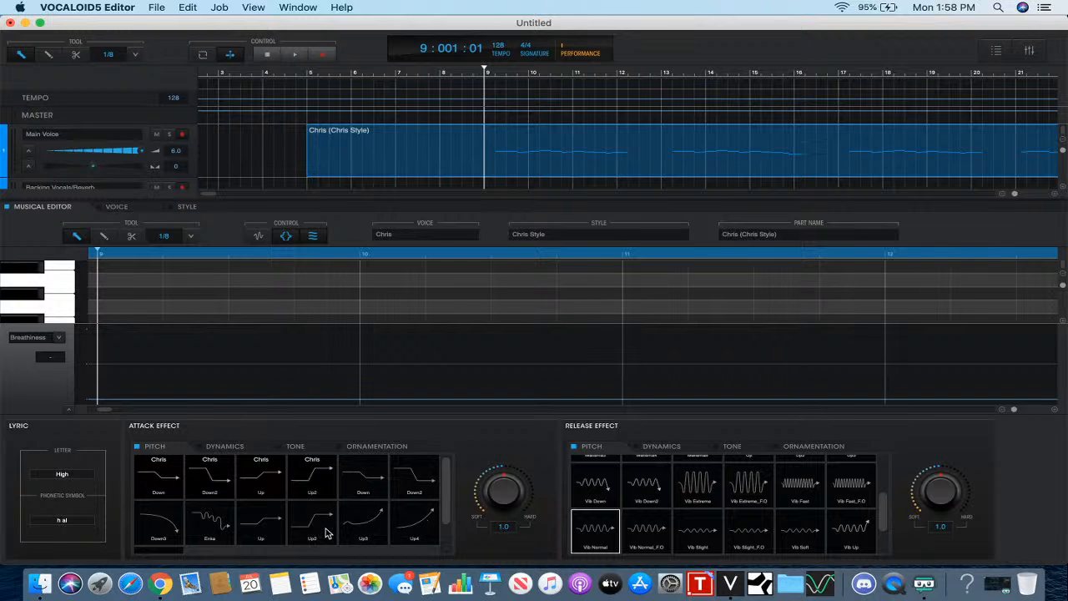
{"action": "left_click", "coordinate": [285, 236]}
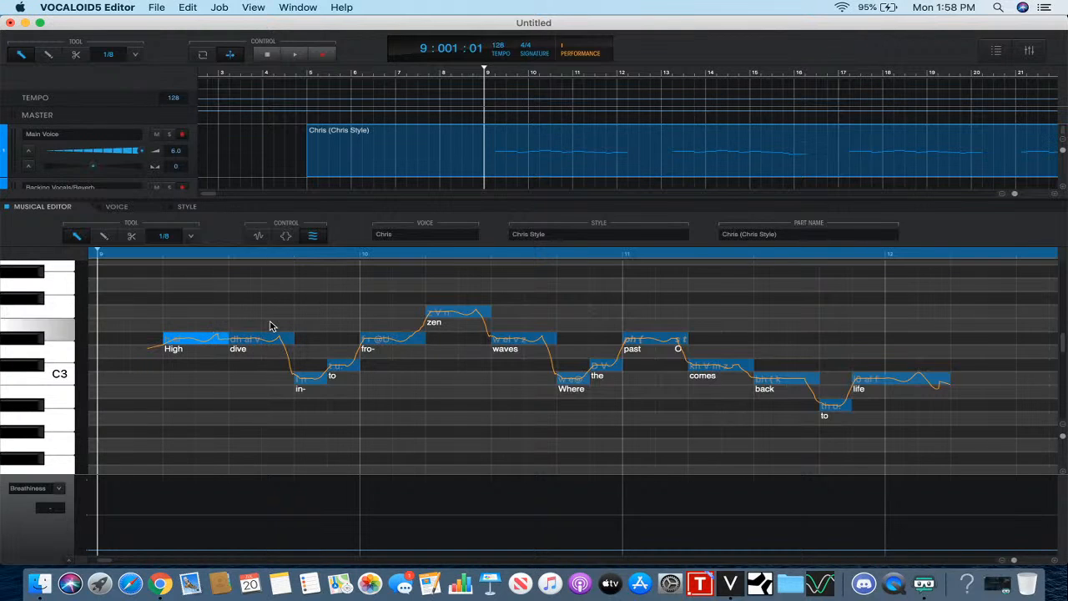
- Apply the Down2 pitch attack effect to the "High" note and close the effects view
{"action": "left_click", "coordinate": [285, 237]}
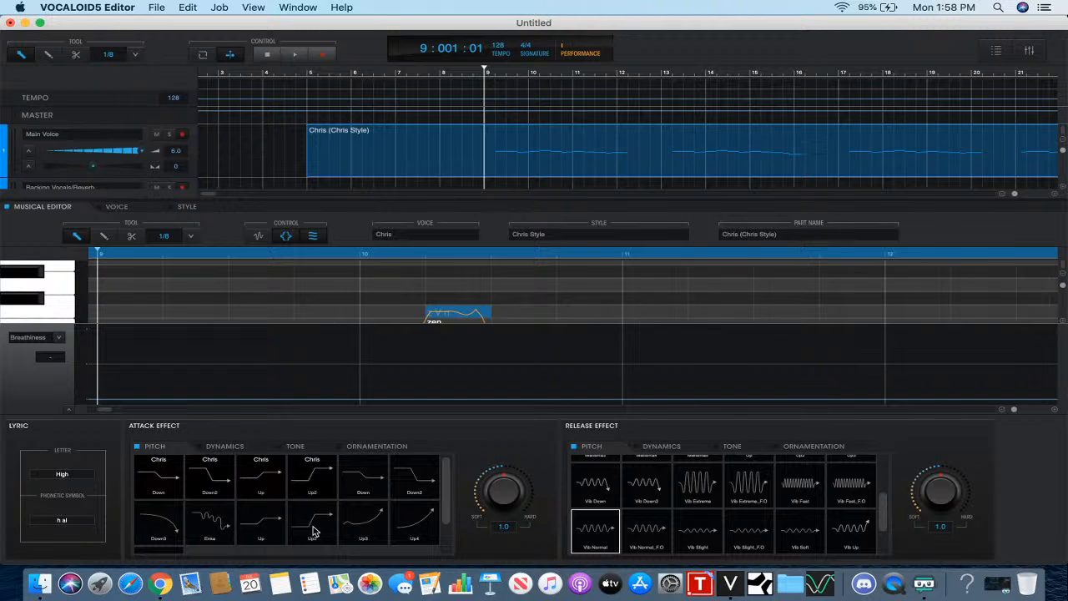
{"action": "left_click", "coordinate": [420, 488]}
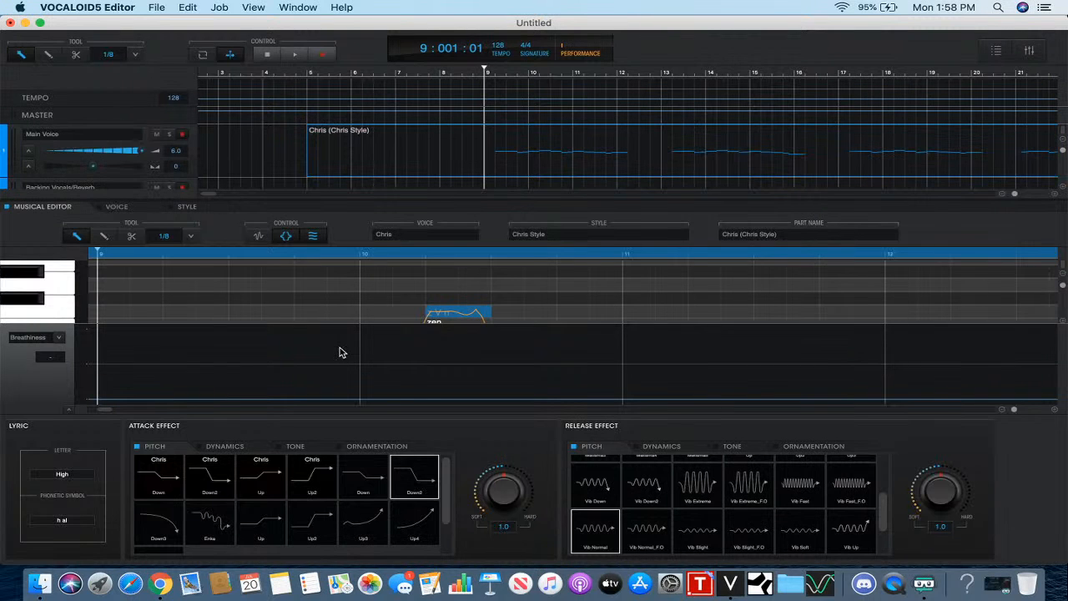
{"action": "left_click", "coordinate": [286, 237]}
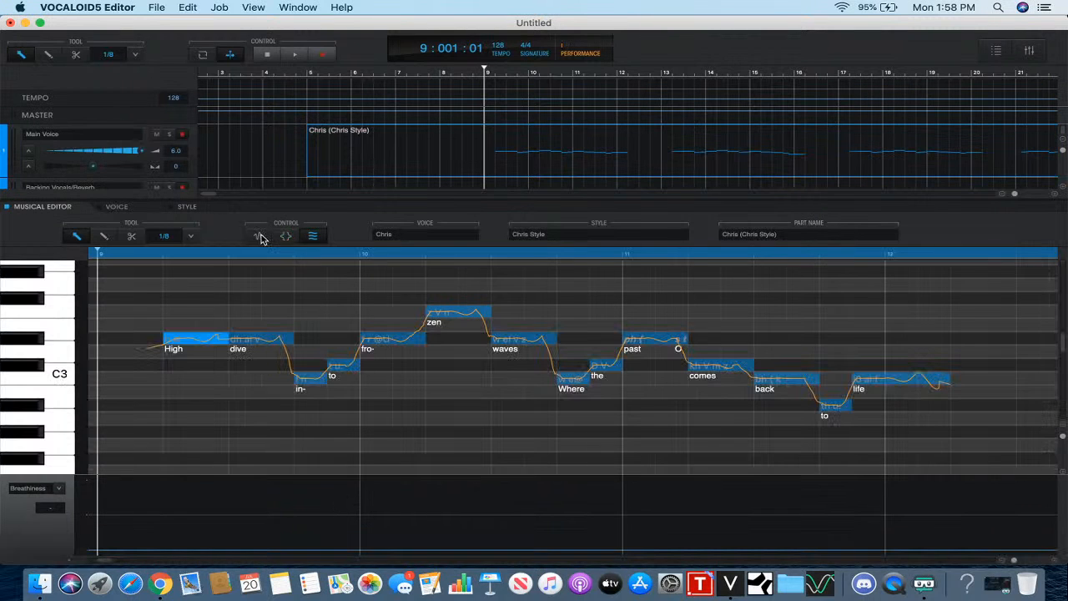
- Adjust the timing of the "h" phoneme at the start of "High" and soften the note's attack effect to 0.5
{"action": "key", "text": "super+a"}
{"action": "left_click", "coordinate": [259, 237]}
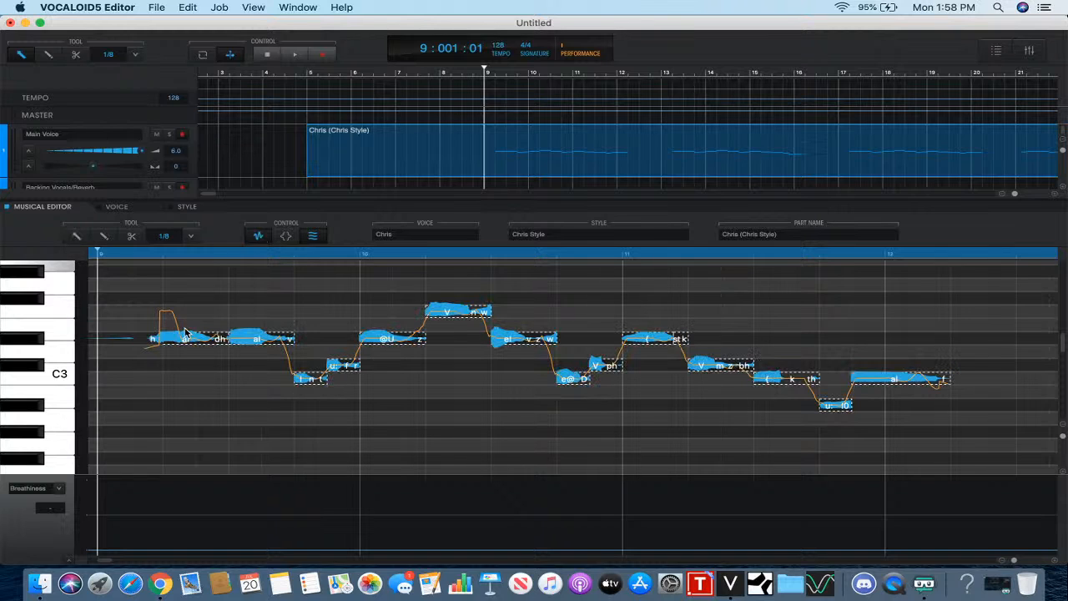
{"action": "left_click", "coordinate": [166, 367]}
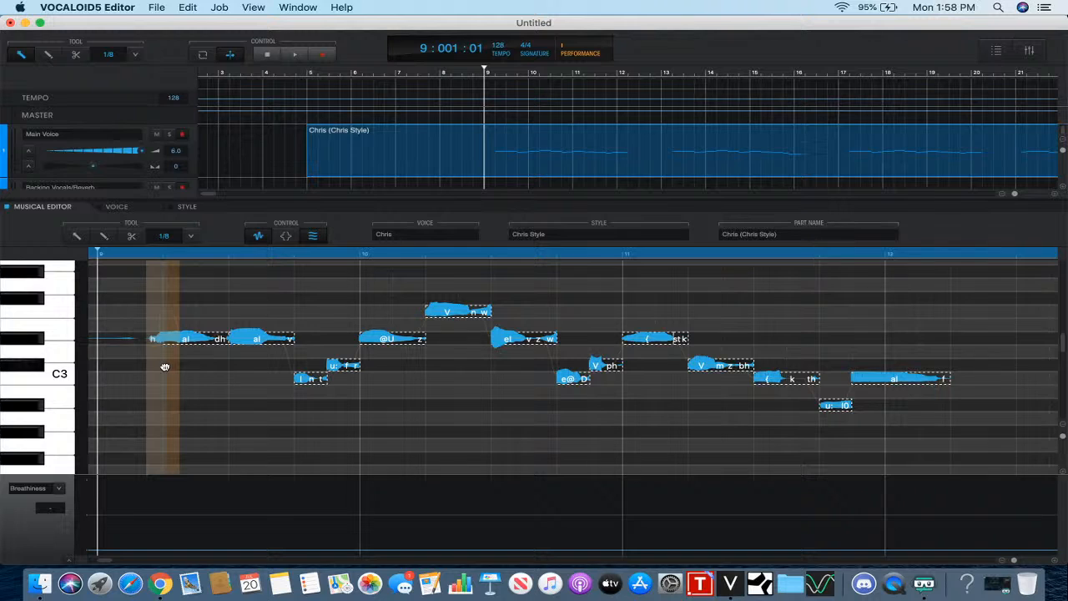
{"action": "left_click_drag", "start_coordinate": [165, 367], "coordinate": [165, 368]}
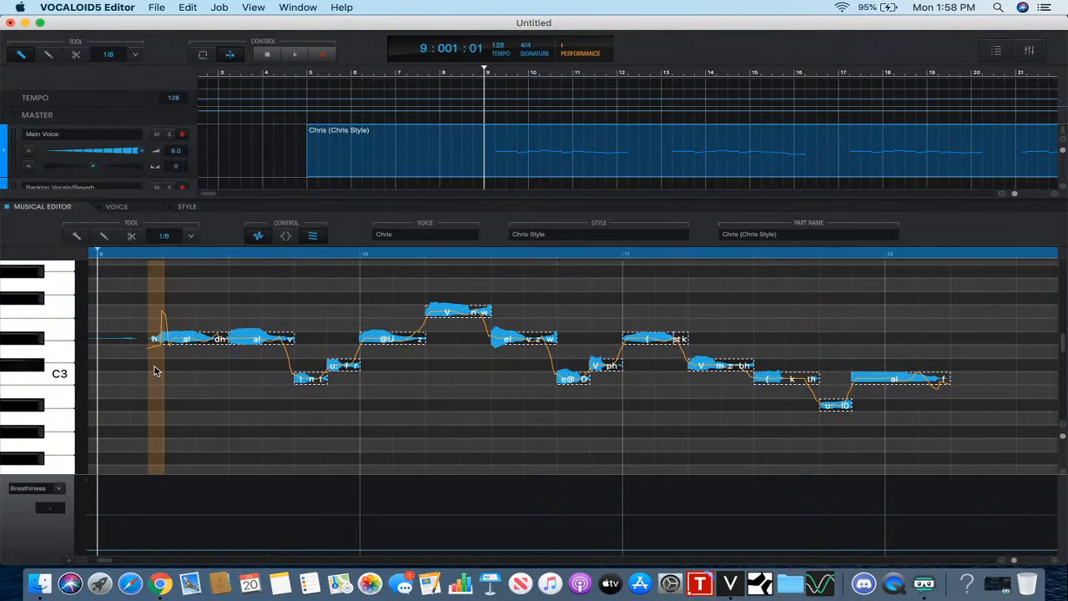
{"action": "left_click_drag", "start_coordinate": [154, 371], "coordinate": [153, 388]}
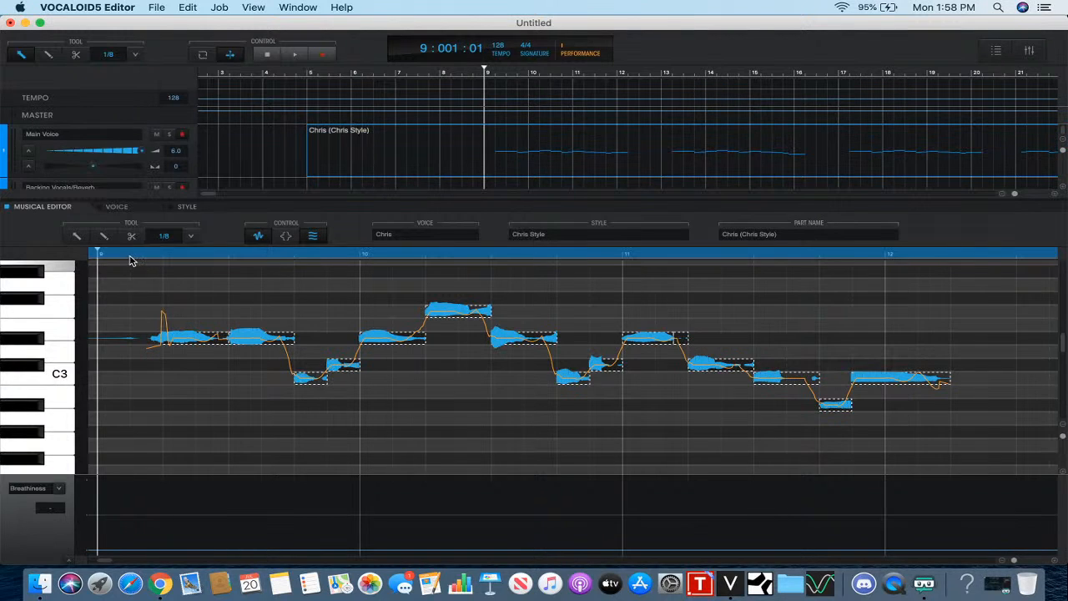
{"action": "left_click", "coordinate": [258, 236]}
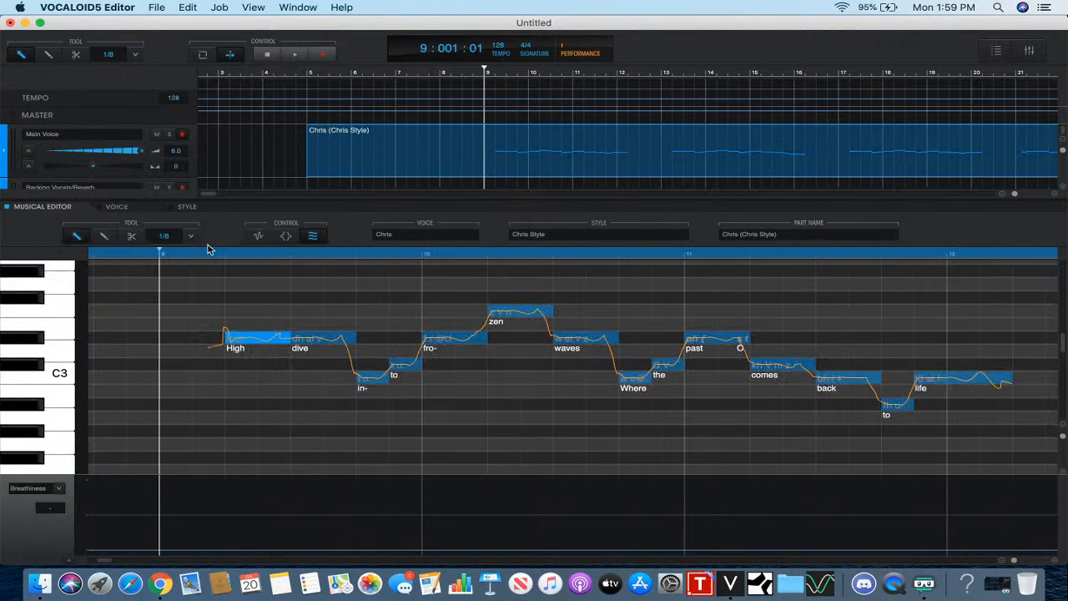
- Play the opening words from measure 9, stop, and check the phoneme waveform of "High"
{"action": "left_click", "coordinate": [295, 56]}
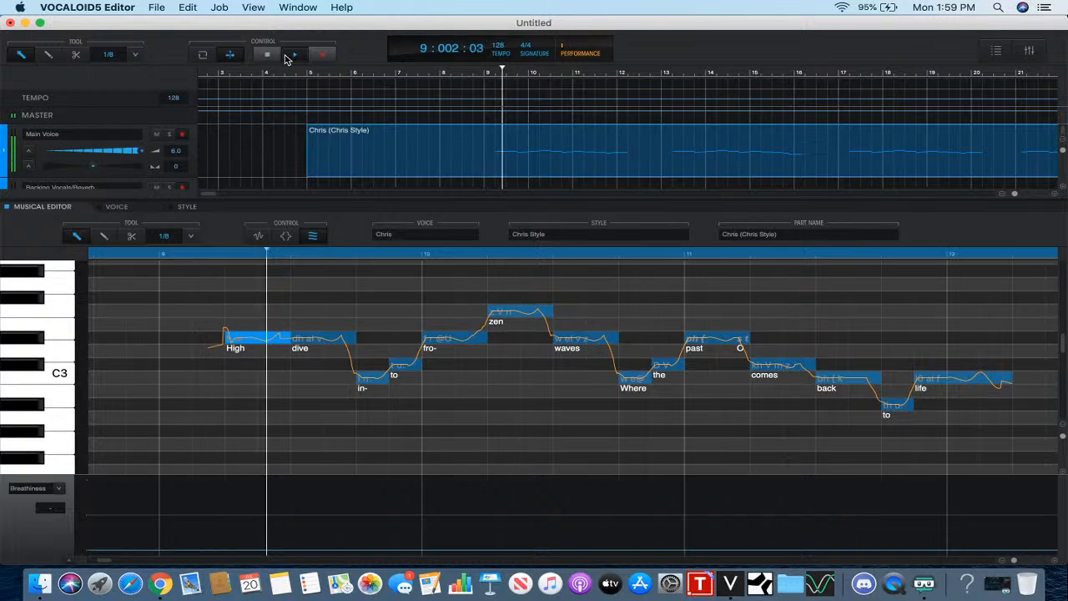
{"action": "left_click", "coordinate": [267, 54]}
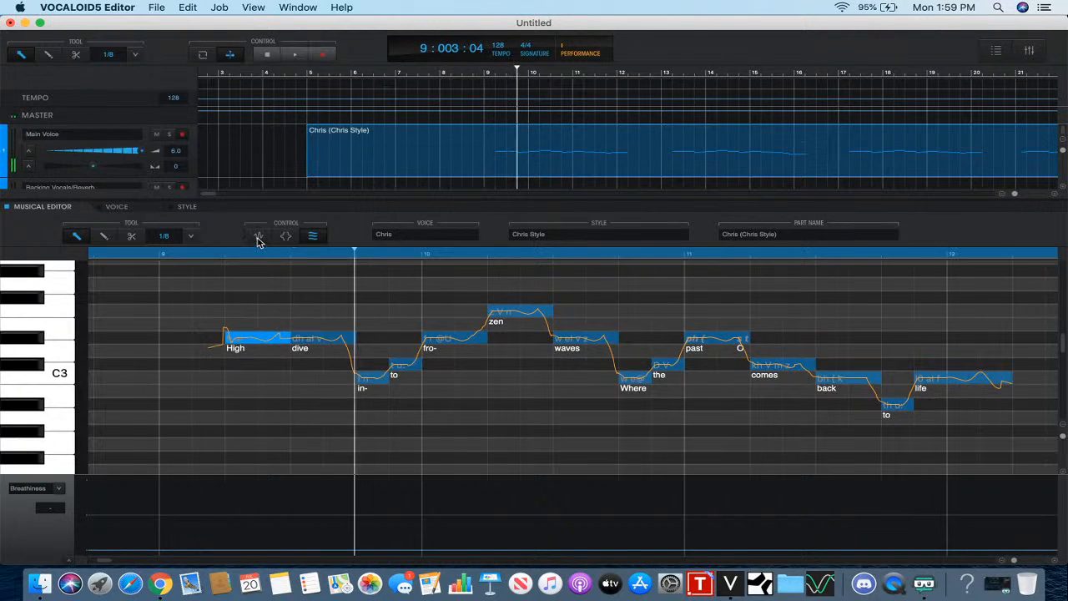
{"action": "left_click", "coordinate": [258, 237]}
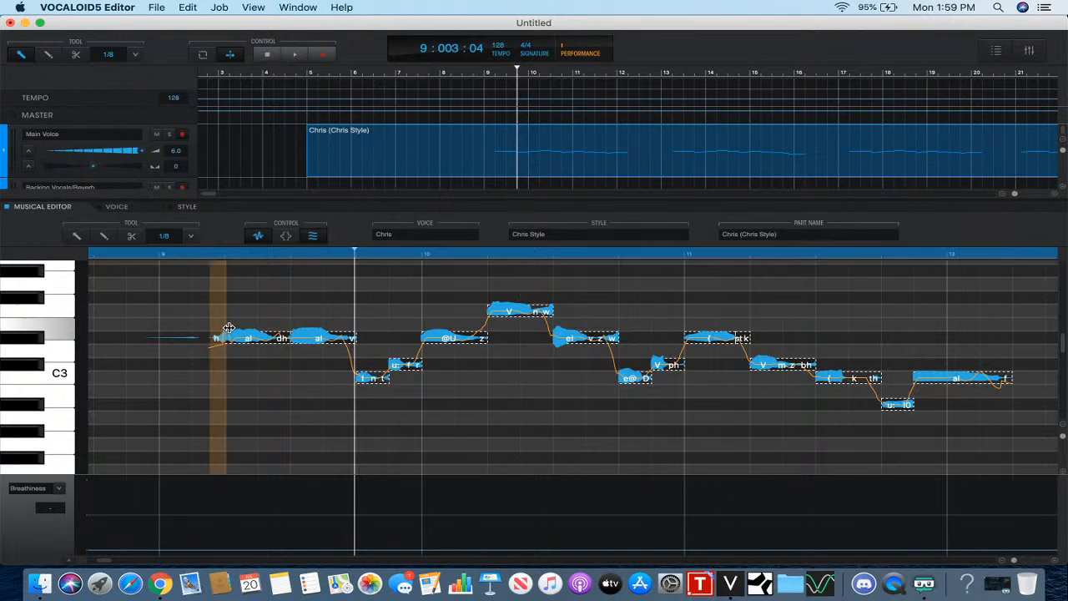
{"action": "left_click", "coordinate": [258, 237]}
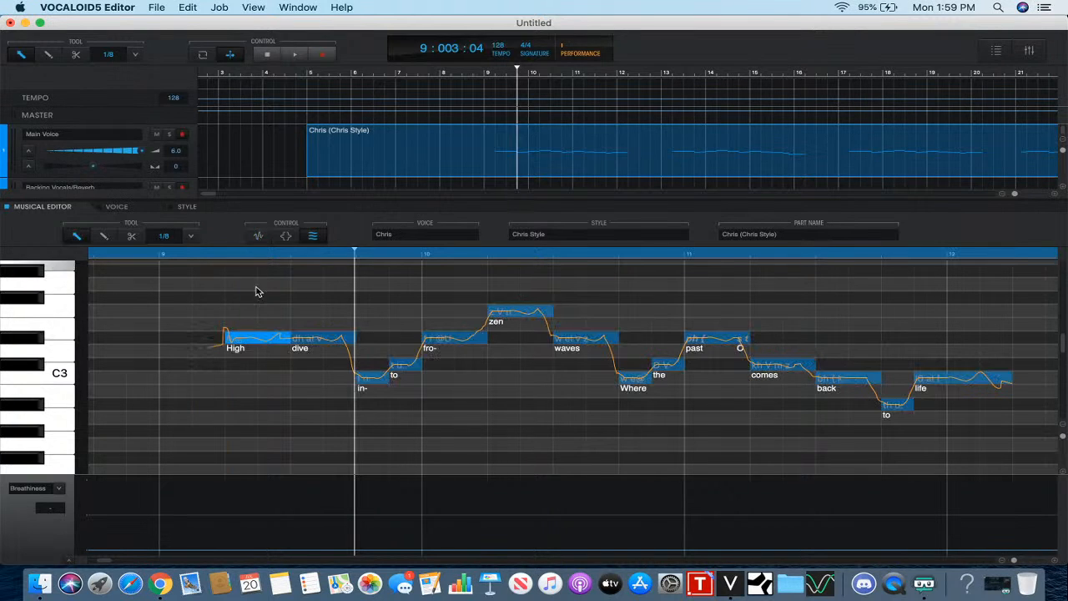
- Remove the Vib Normal release effect from the "High" note and play the phrase from measure 9, stopping in measure 10
{"action": "left_click", "coordinate": [286, 237]}
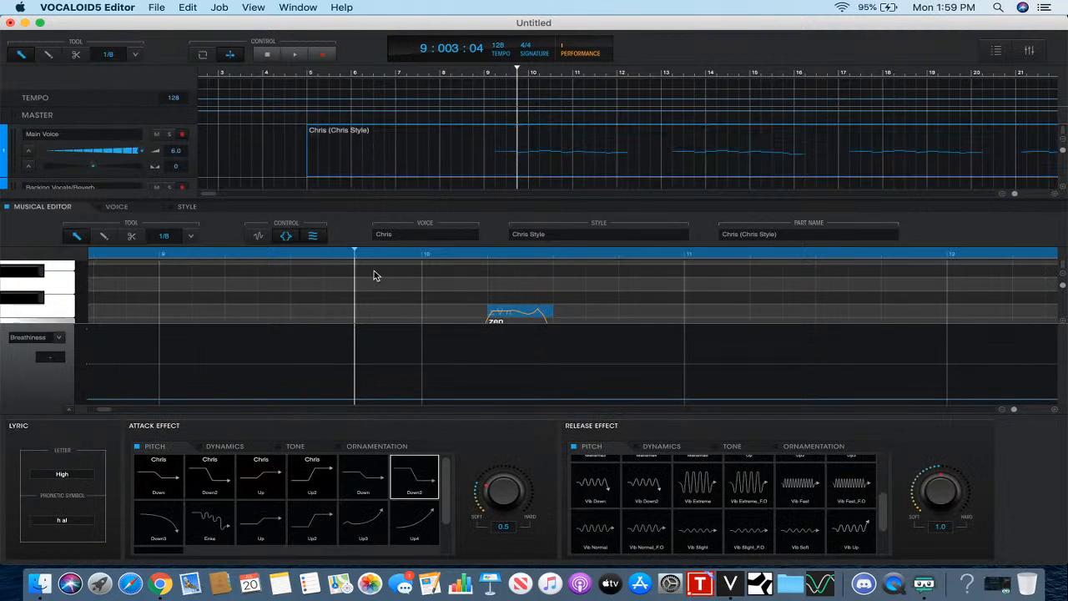
{"action": "left_click", "coordinate": [290, 237]}
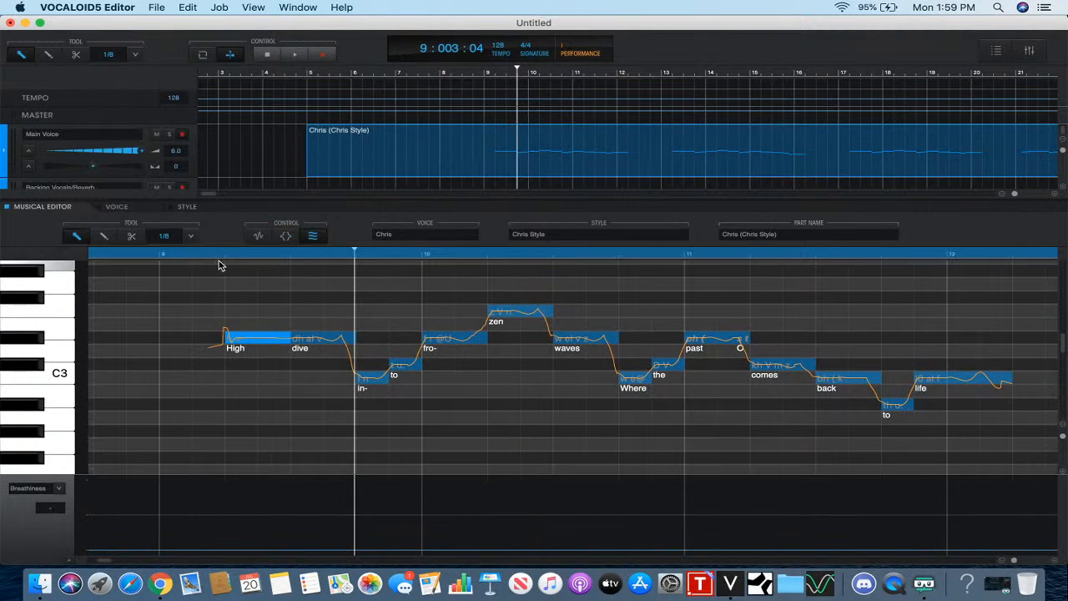
{"action": "left_click", "coordinate": [192, 255]}
{"action": "left_click", "coordinate": [295, 54]}
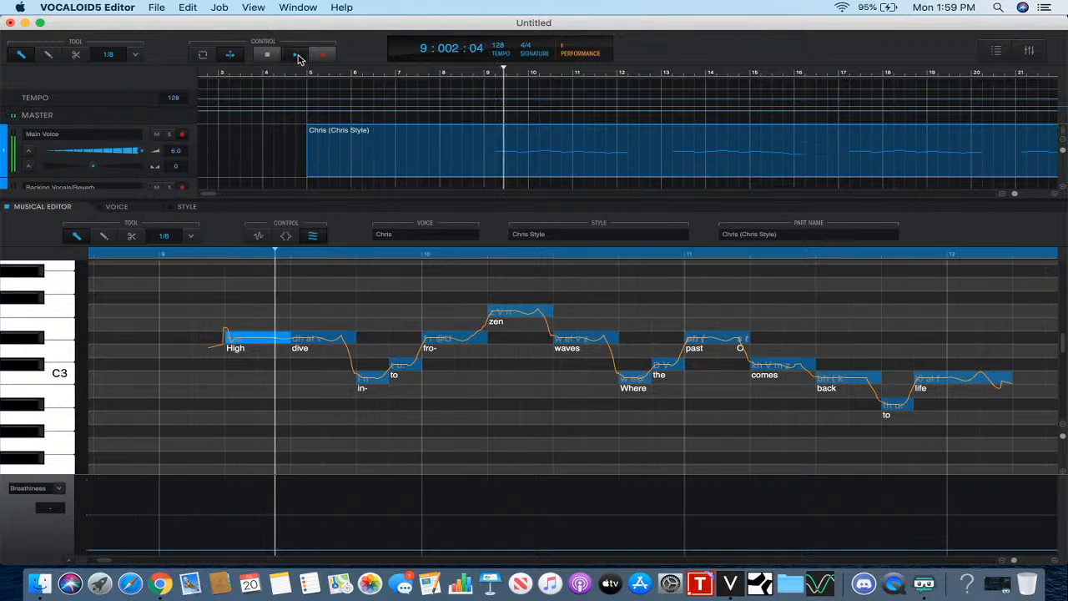
{"action": "left_click", "coordinate": [276, 54]}
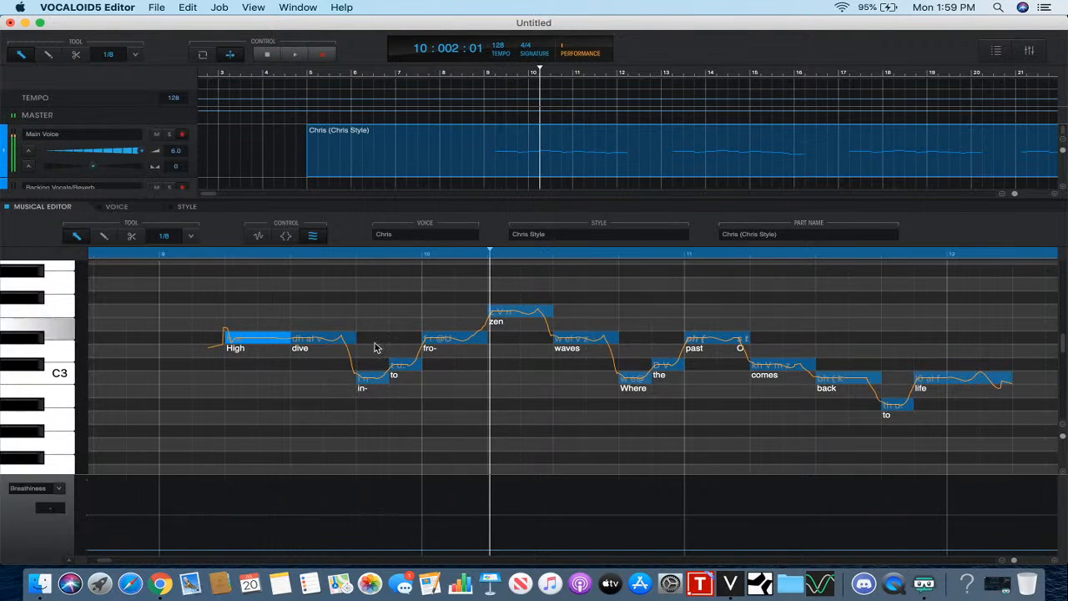
- Set the phonetic symbols of the first "to" note to "th u:", and play from just before that word into measure 11
{"action": "left_click", "coordinate": [401, 365]}
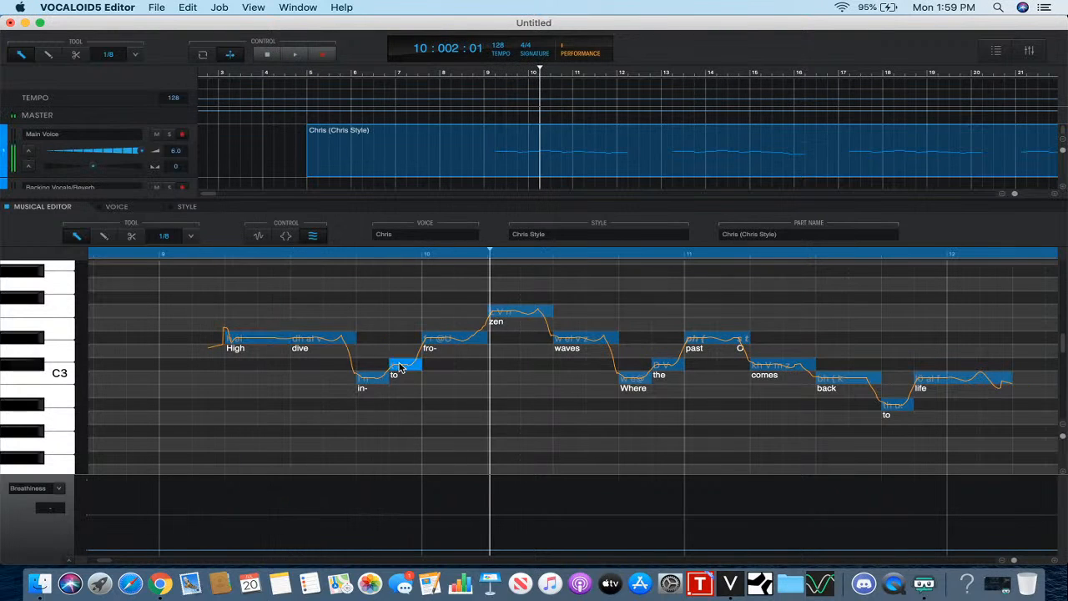
{"action": "left_click", "coordinate": [287, 238]}
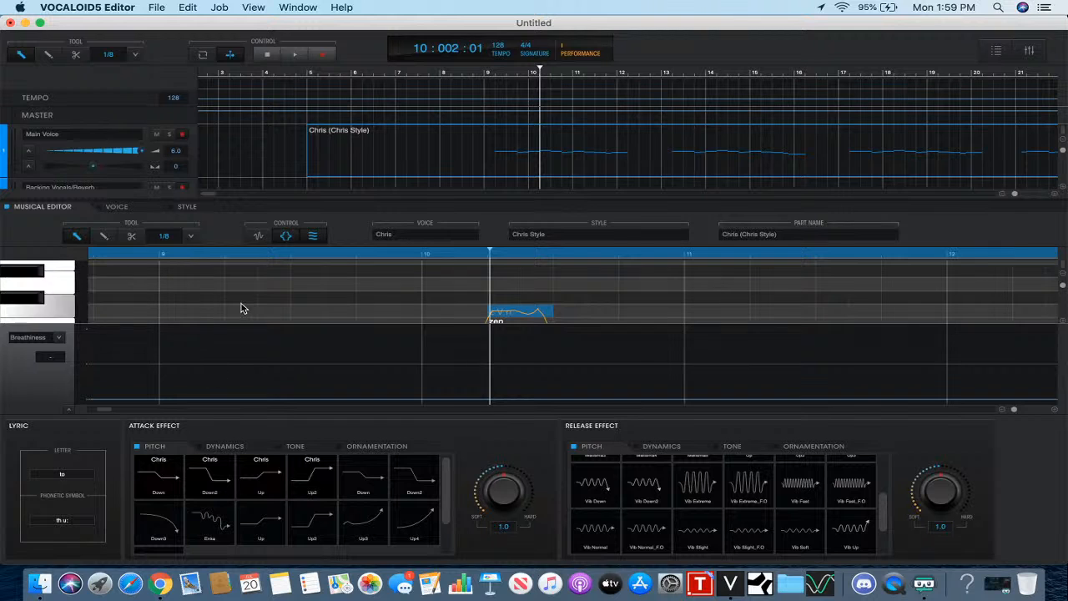
{"action": "left_click", "coordinate": [279, 238]}
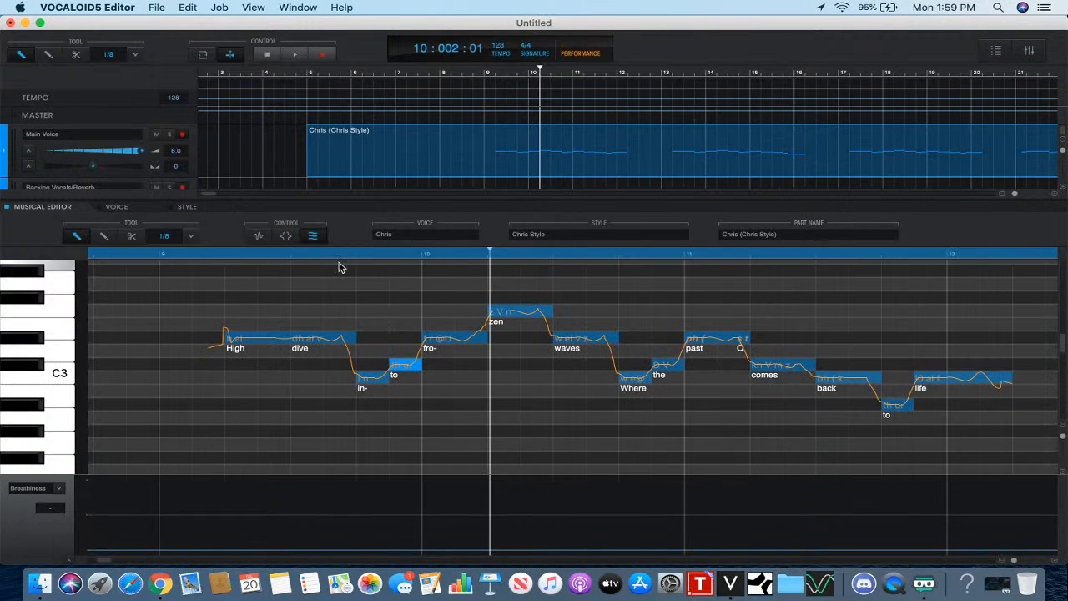
{"action": "left_click", "coordinate": [342, 254]}
{"action": "left_click", "coordinate": [296, 54]}
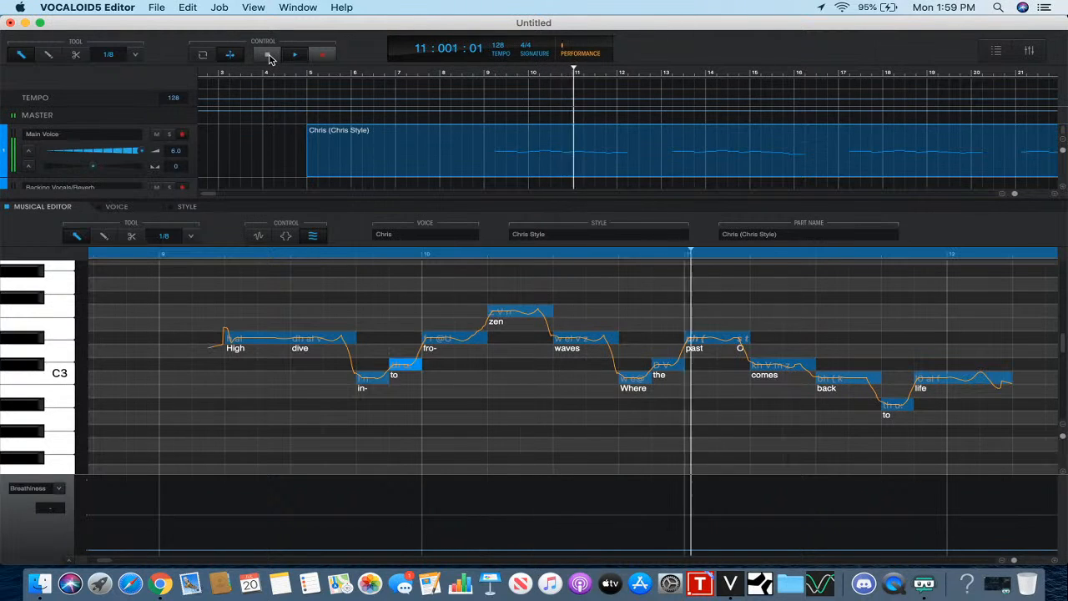
{"action": "left_click", "coordinate": [267, 54]}
- Apply a pitch attack effect to the "fro-" note and check its transition in the phoneme waveform view
{"action": "left_click", "coordinate": [434, 339]}
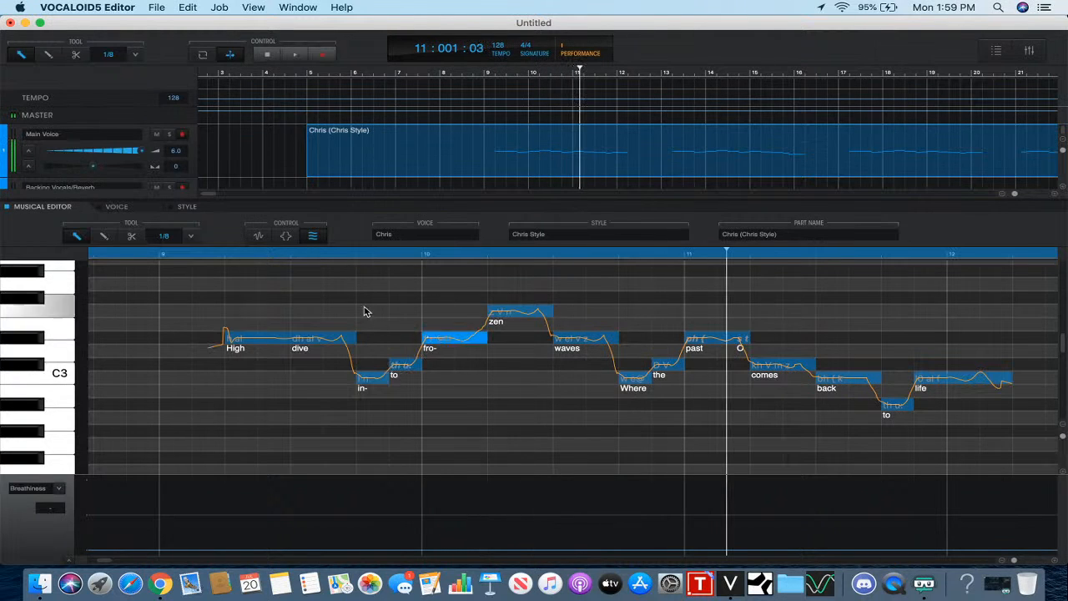
{"action": "left_click", "coordinate": [286, 237]}
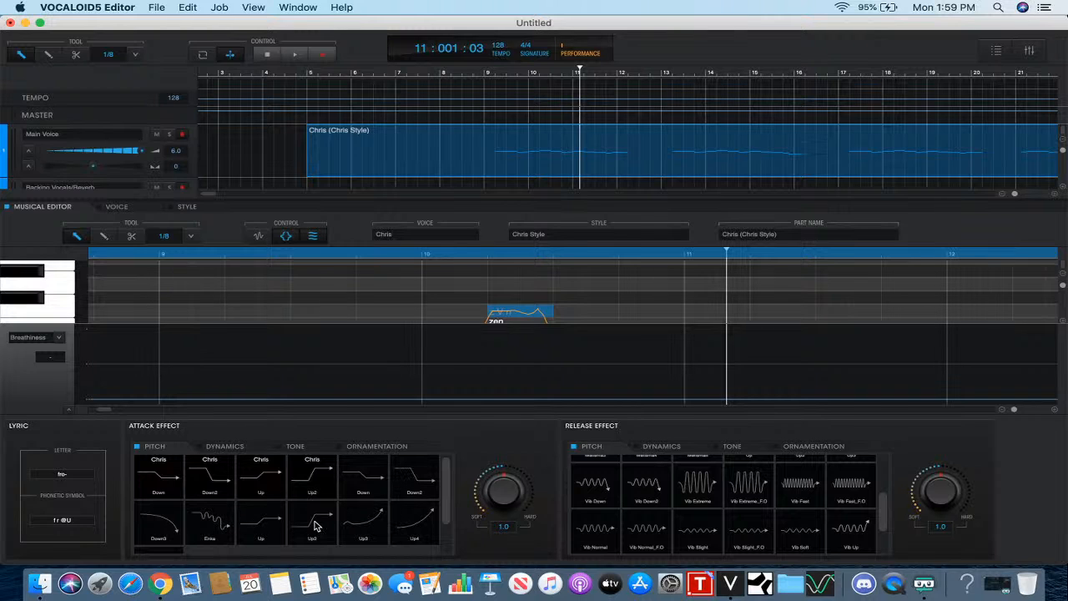
{"action": "left_click", "coordinate": [286, 237]}
{"action": "left_click", "coordinate": [258, 236]}
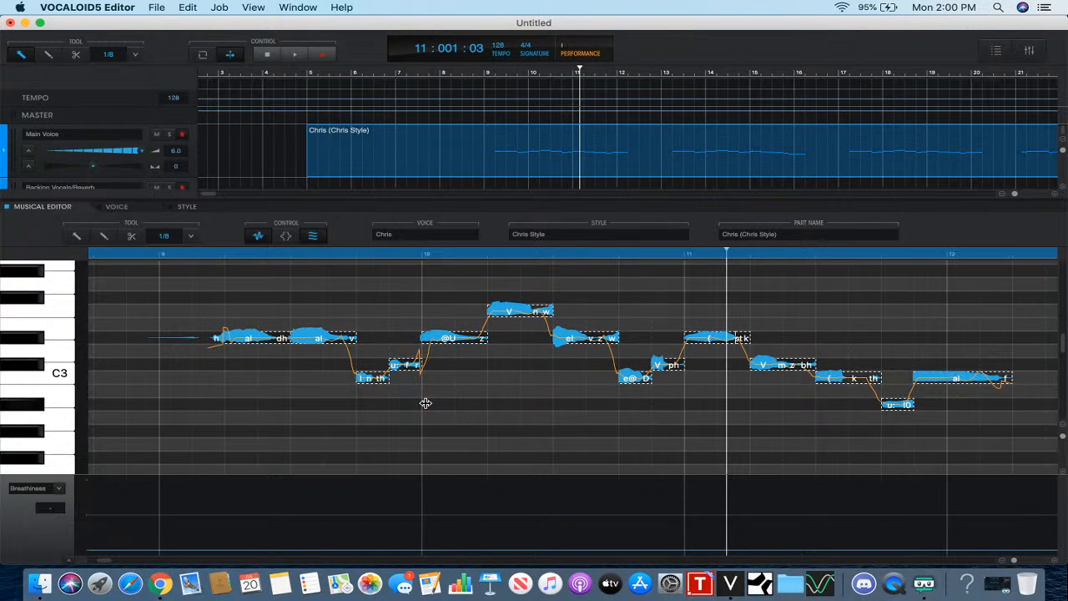
{"action": "left_click", "coordinate": [256, 236]}
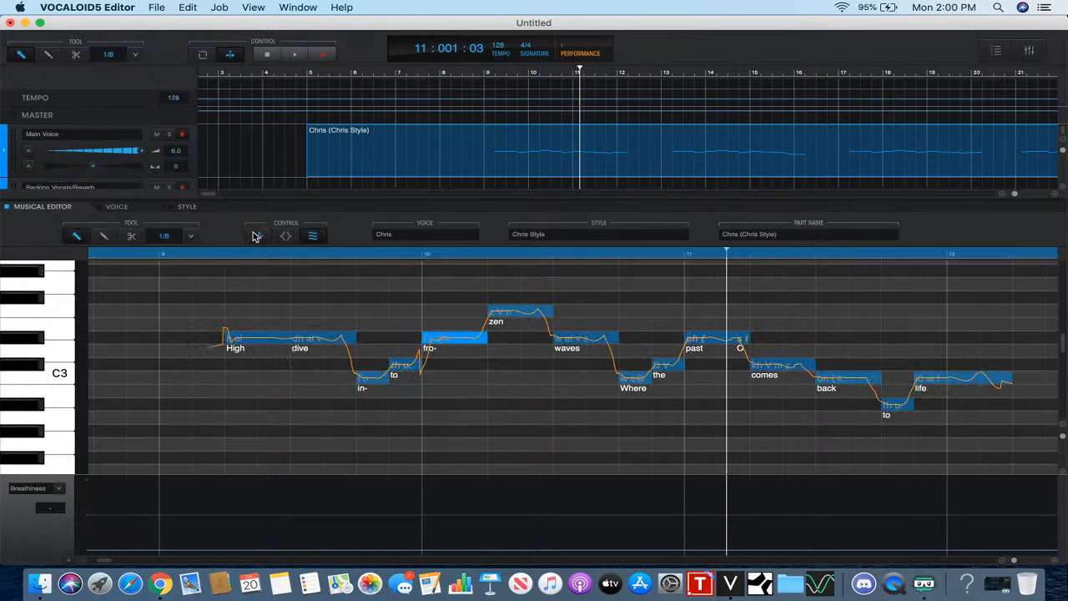
- Select all notes of the part and transpose them down one octave
{"action": "right_click", "coordinate": [255, 278]}
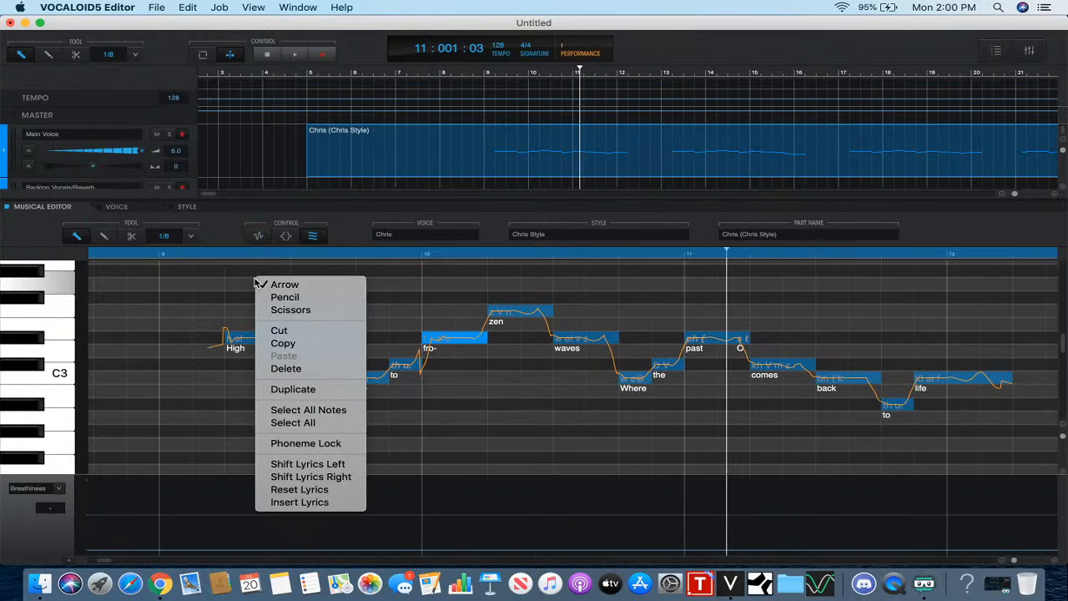
{"action": "left_click", "coordinate": [290, 410]}
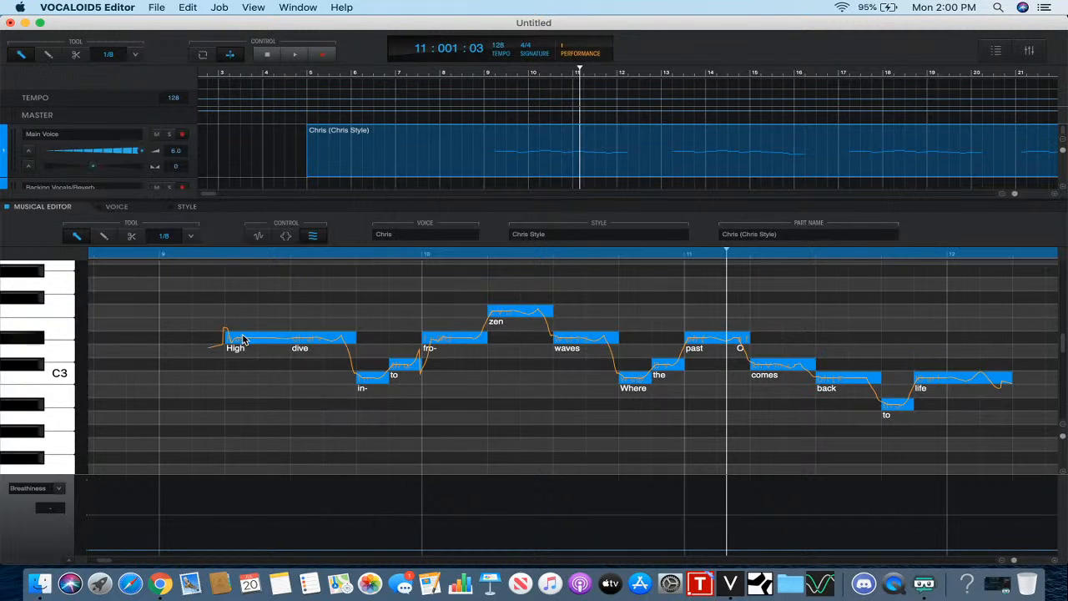
{"action": "scroll", "coordinate": [242, 384], "scroll_direction": "down", "scroll_amount": 5}
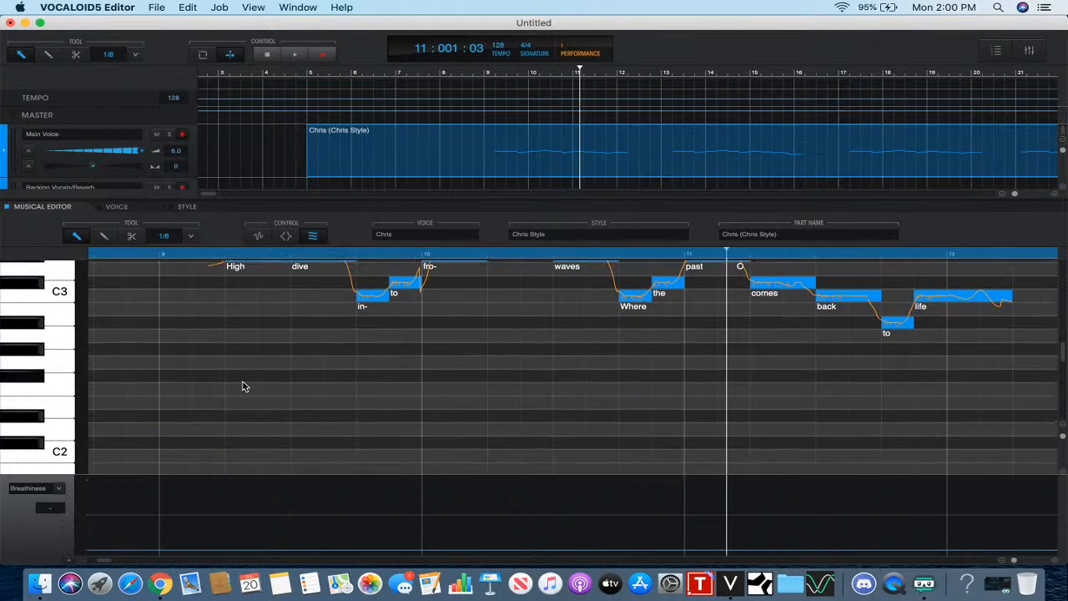
{"action": "left_click_drag", "start_coordinate": [255, 276], "coordinate": [240, 436]}
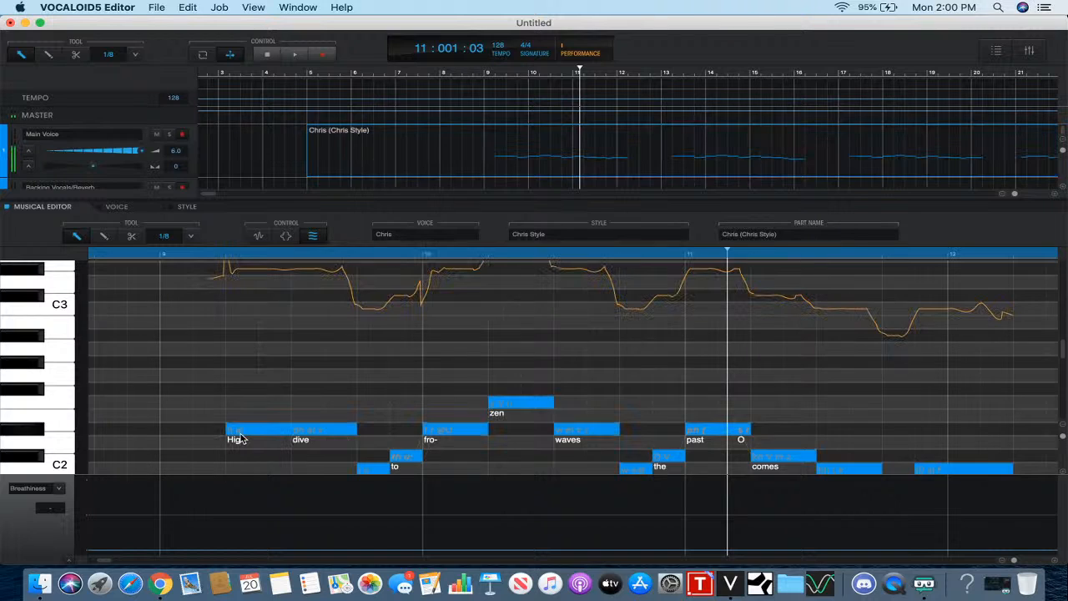
- Play the lowered vocals from the start of measure 9, stopping in measure 12 after the word "life"
{"action": "left_click", "coordinate": [171, 256]}
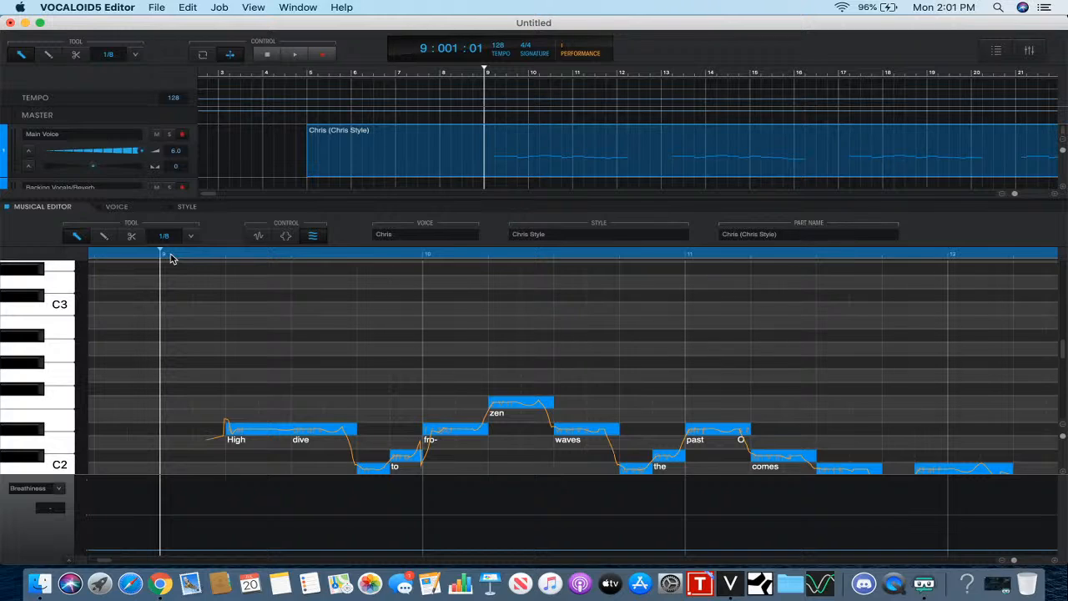
{"action": "left_click", "coordinate": [309, 433]}
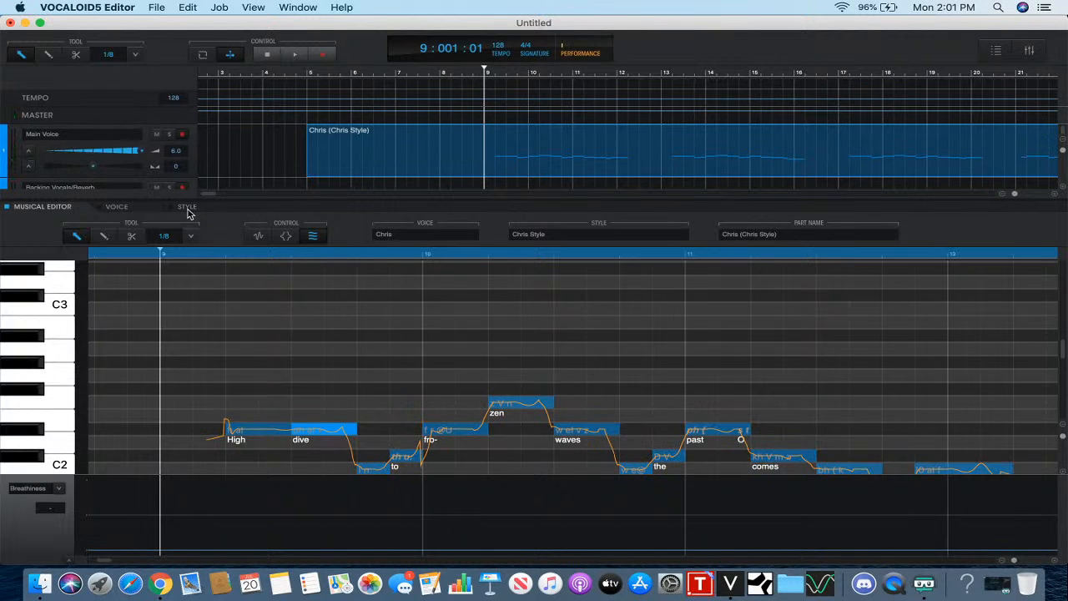
{"action": "scroll", "coordinate": [165, 273], "scroll_direction": "left", "scroll_amount": 10}
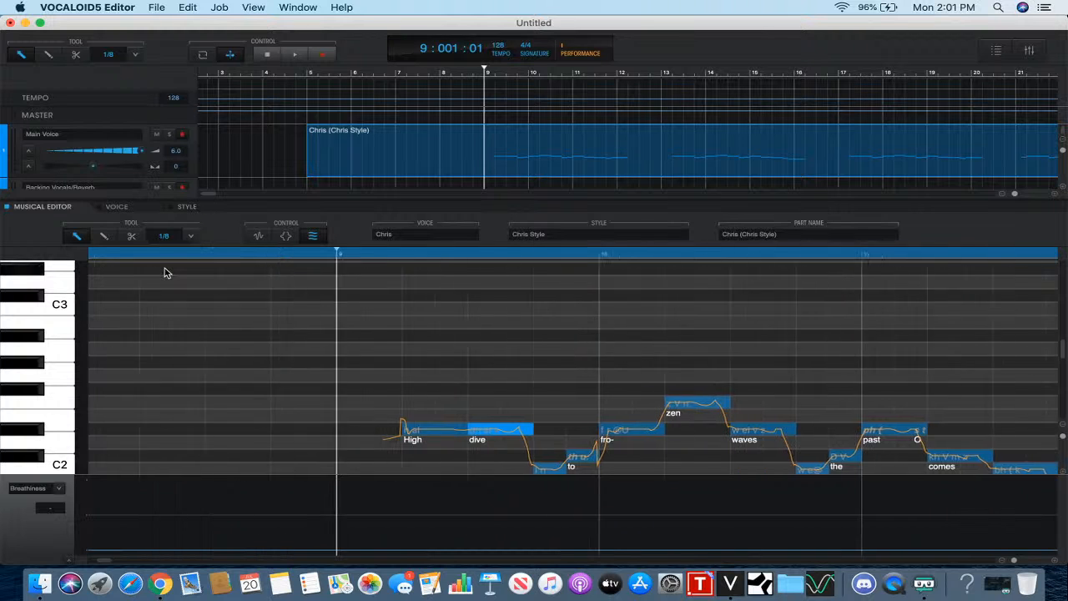
{"action": "scroll", "coordinate": [164, 272], "scroll_direction": "right", "scroll_amount": 10}
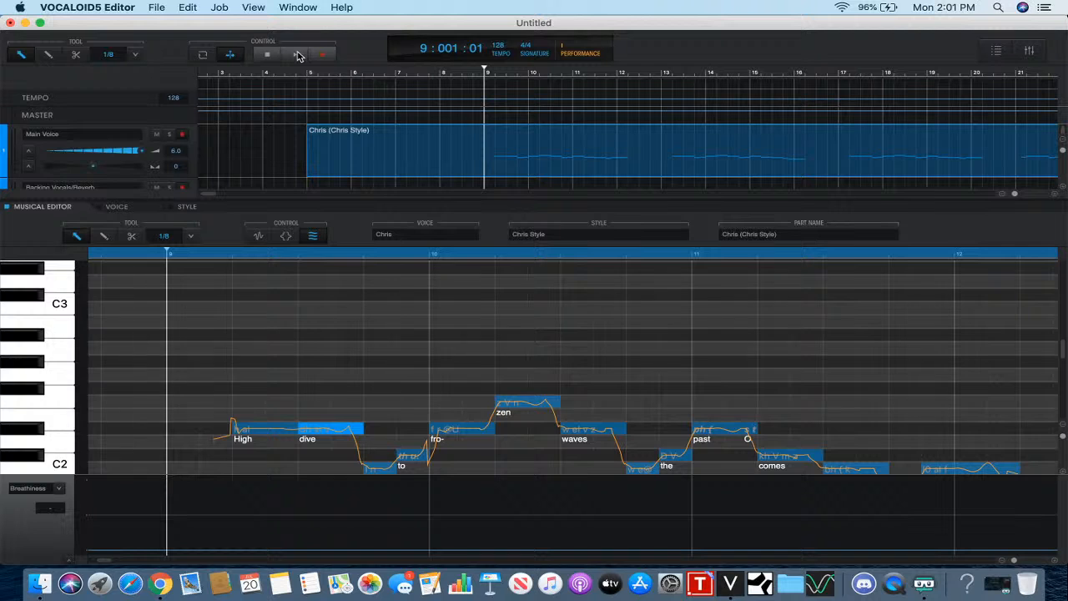
{"action": "left_click", "coordinate": [299, 55]}
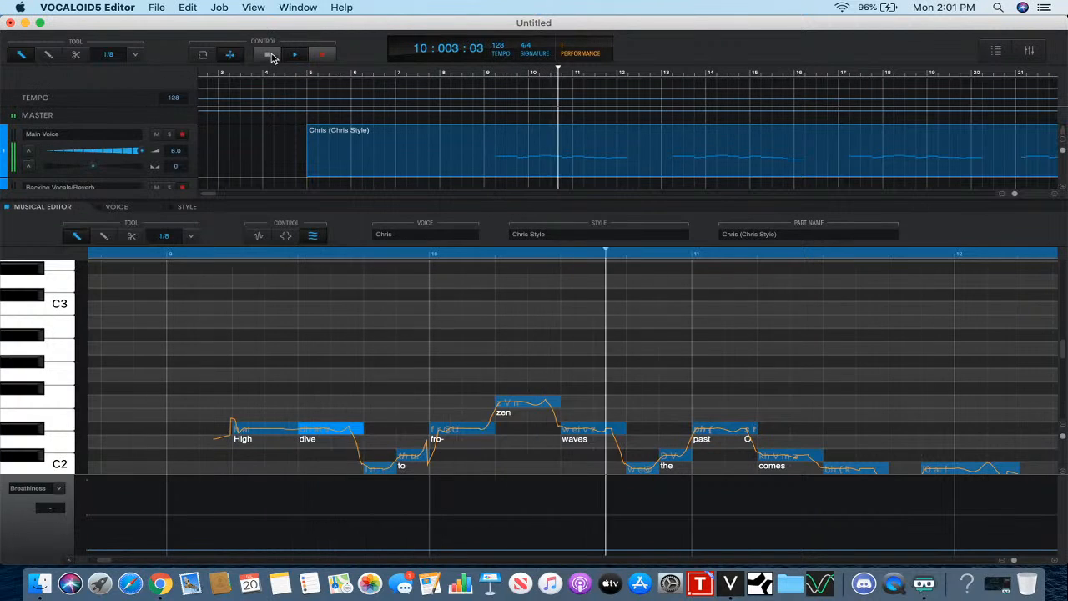
{"action": "scroll", "coordinate": [452, 291], "scroll_direction": "down", "scroll_amount": 3}
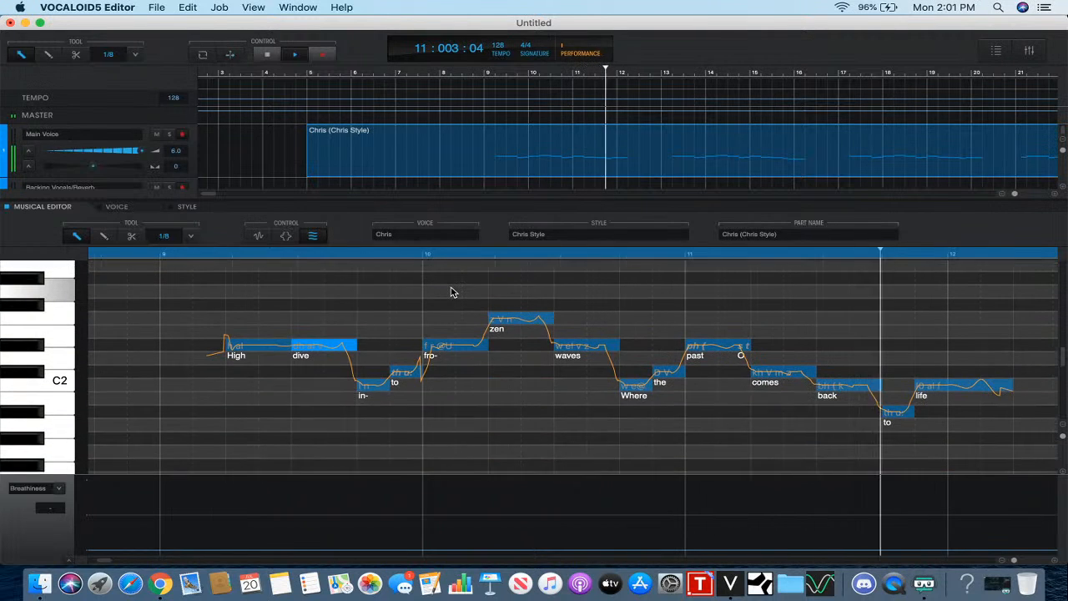
{"action": "scroll", "coordinate": [452, 292], "scroll_direction": "right", "scroll_amount": 3}
{"action": "scroll", "coordinate": [451, 292], "scroll_direction": "right", "scroll_amount": 3}
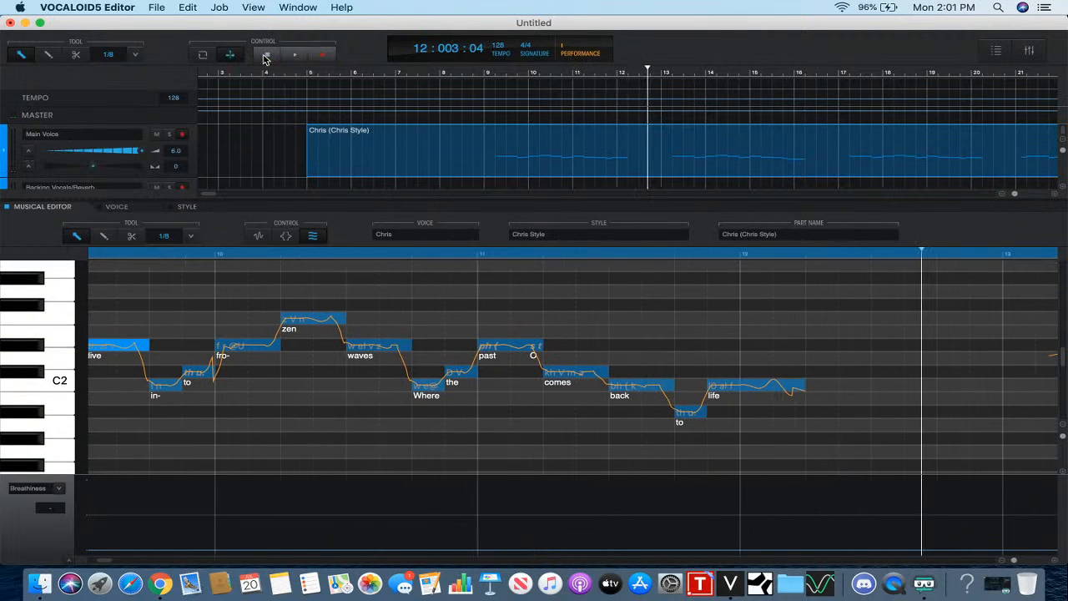
- Place the playhead near the start of measure 9, just before the word "High"
{"action": "scroll", "coordinate": [362, 350], "scroll_direction": "up", "scroll_amount": 2}
{"action": "scroll", "coordinate": [362, 351], "scroll_direction": "left", "scroll_amount": 3}
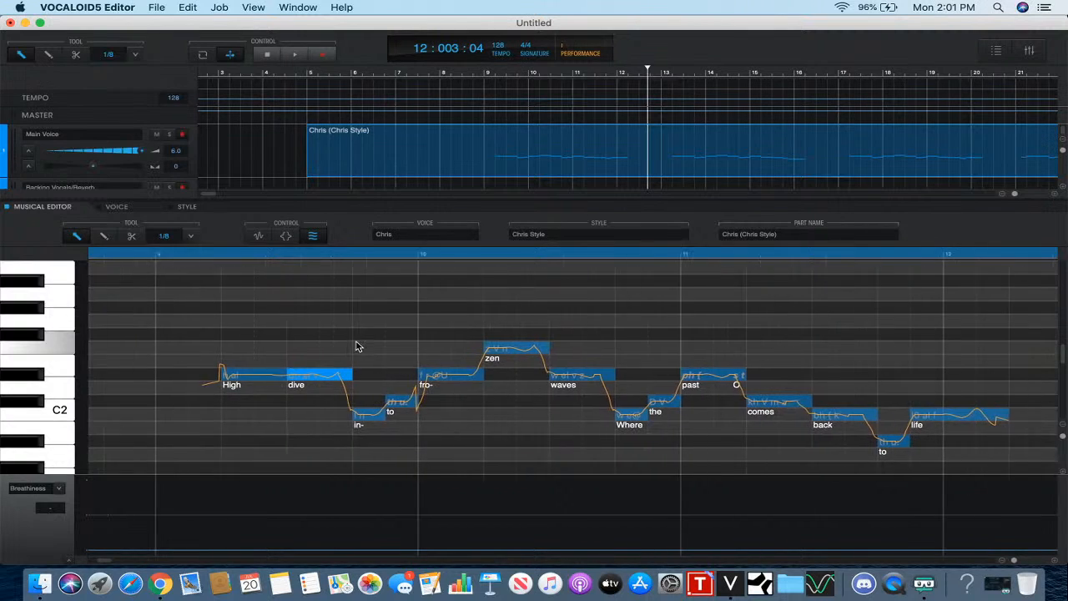
{"action": "scroll", "coordinate": [276, 307], "scroll_direction": "left", "scroll_amount": 1}
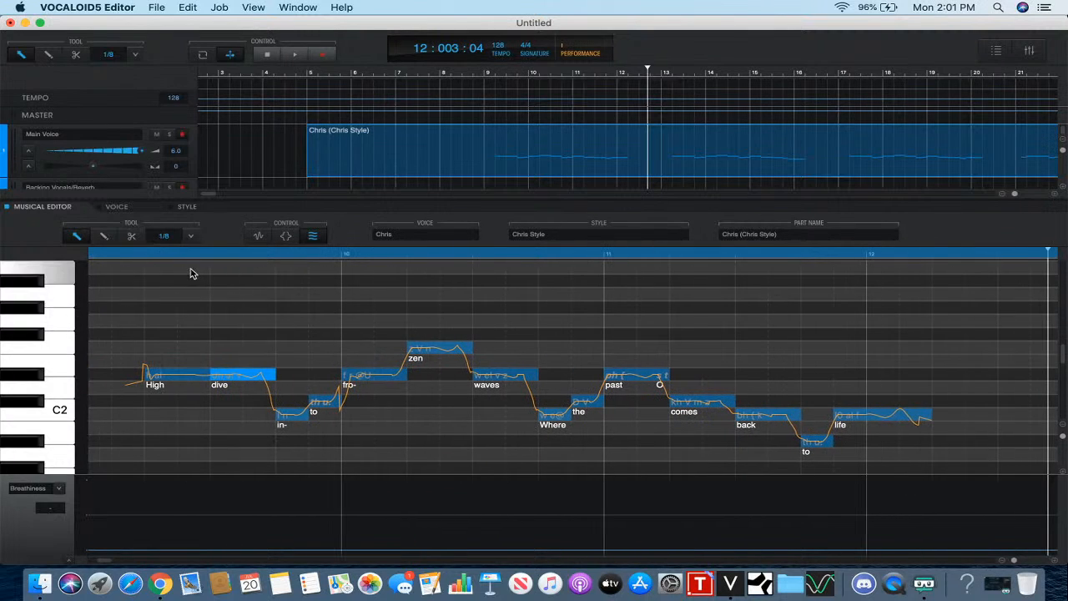
{"action": "left_click", "coordinate": [130, 260]}
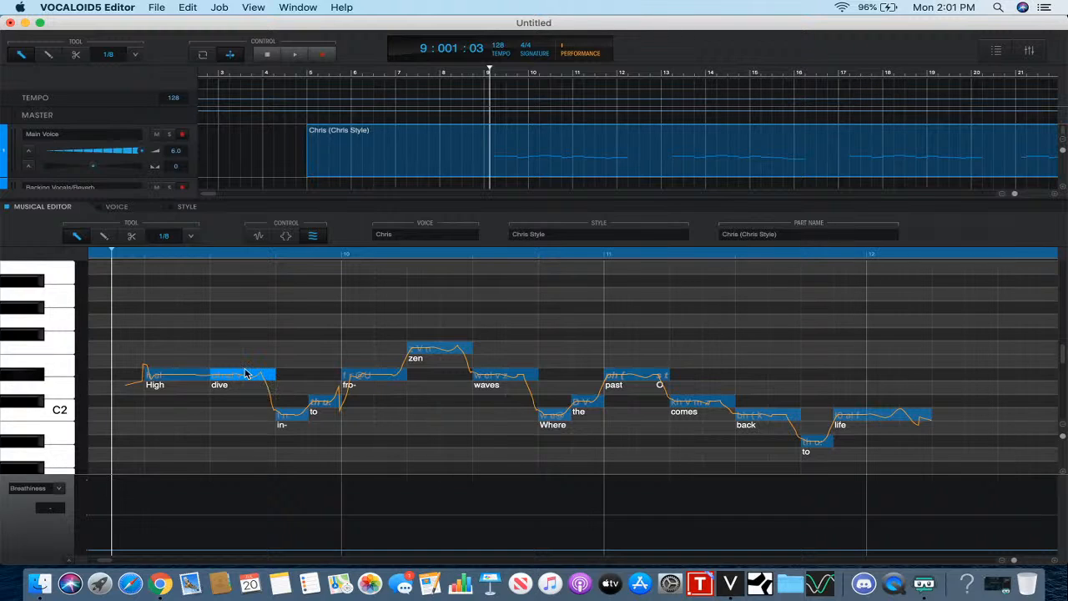
- Remove the Up2 pitch attack effect from the "fro-" note and check its note effects
{"action": "scroll", "coordinate": [297, 377], "scroll_direction": "right", "scroll_amount": 3}
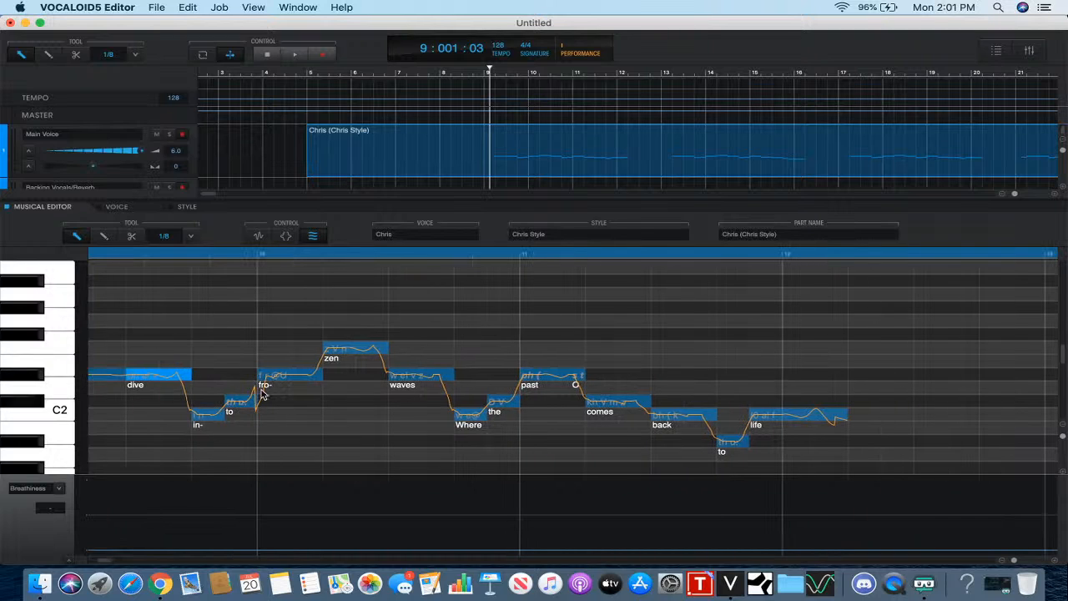
{"action": "left_click", "coordinate": [272, 378]}
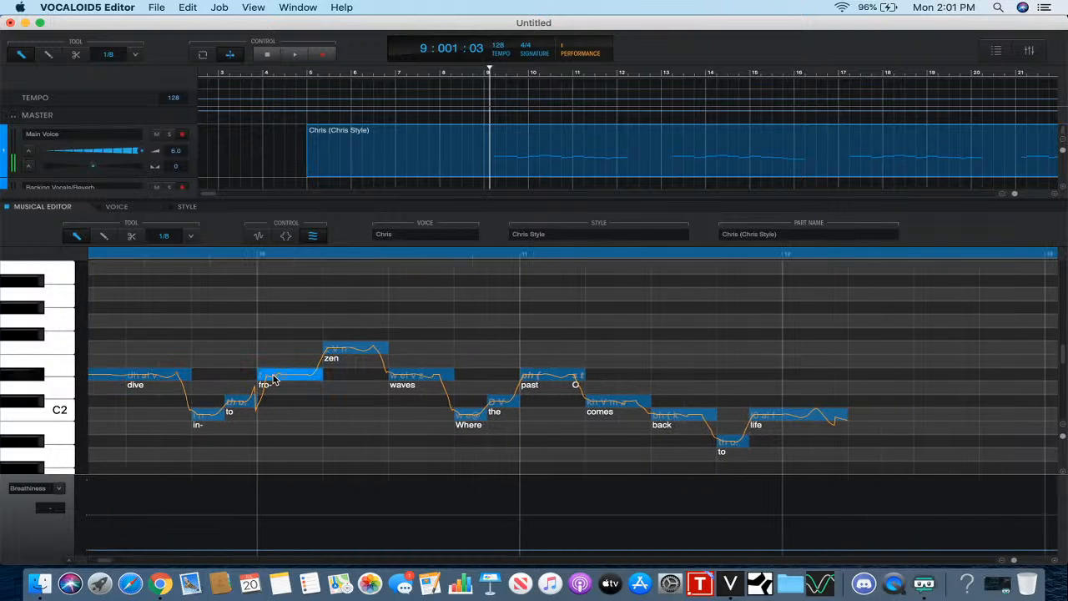
{"action": "left_click", "coordinate": [286, 236]}
{"action": "left_click", "coordinate": [318, 532]}
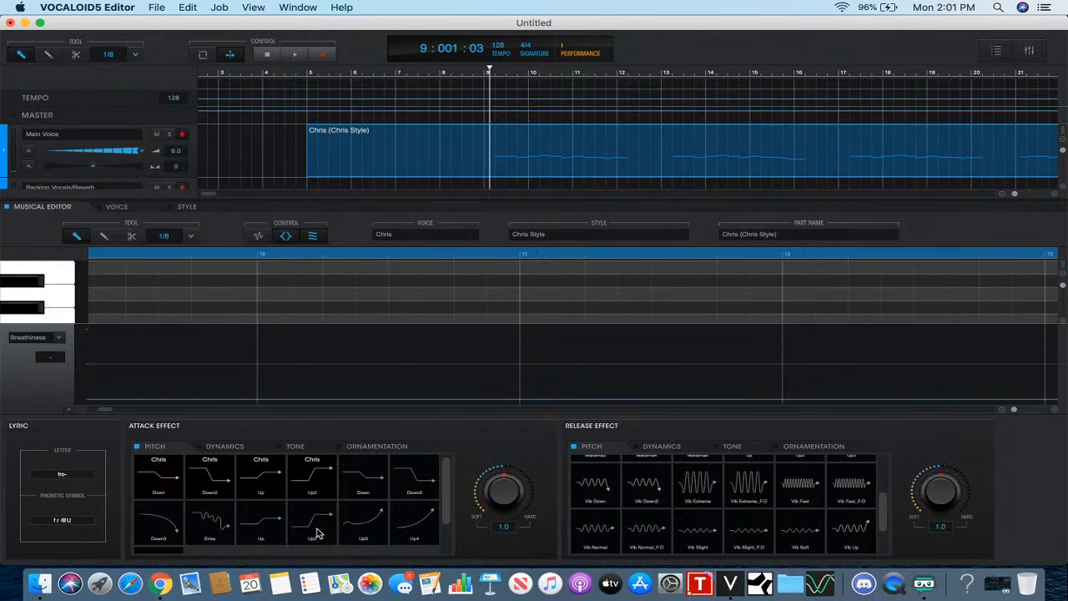
{"action": "left_click", "coordinate": [288, 239]}
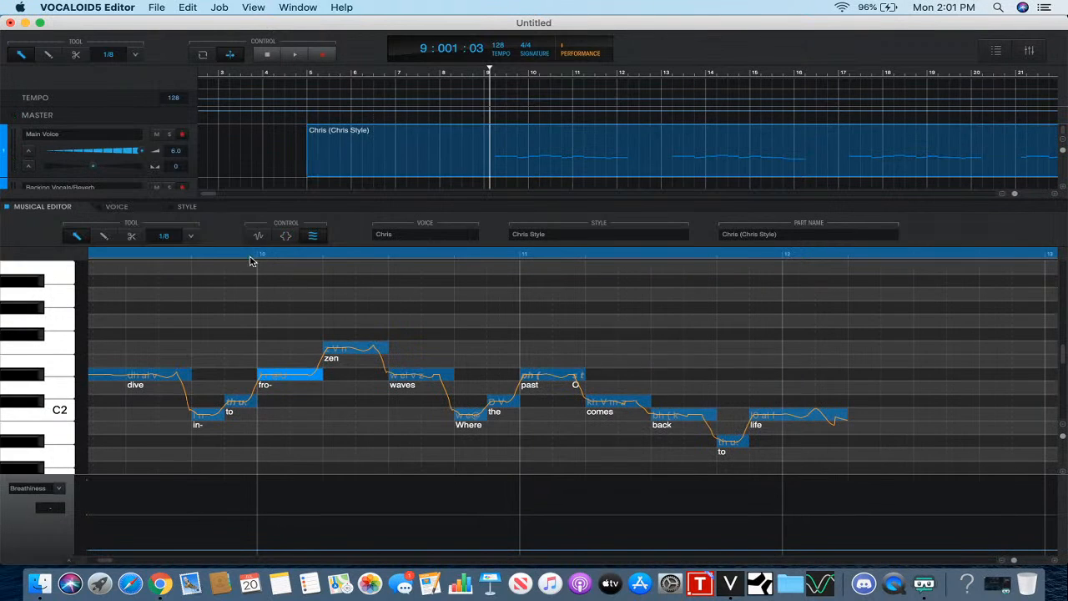
{"action": "left_click", "coordinate": [279, 241]}
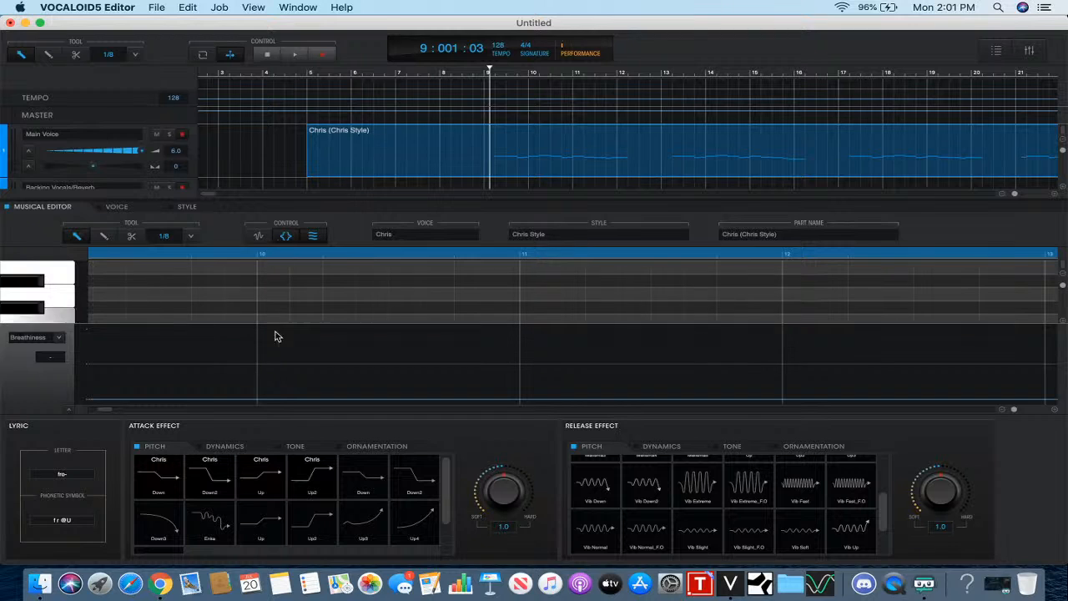
{"action": "left_click", "coordinate": [286, 237]}
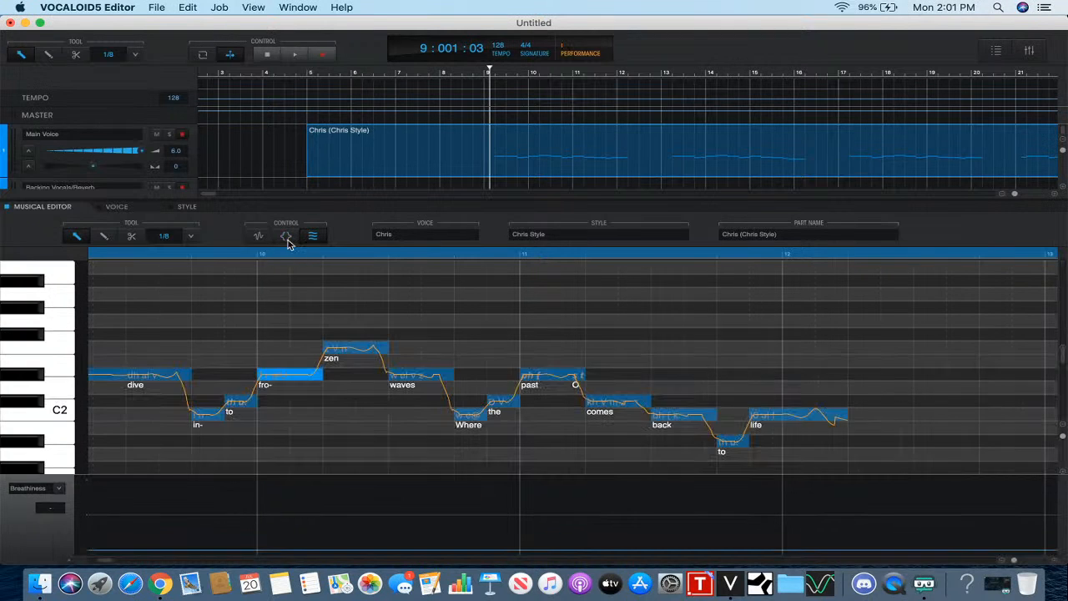
- Play the vocals from the start of measure 9 and stop in measure 10 after the word "zen"
{"action": "scroll", "coordinate": [163, 292], "scroll_direction": "left", "scroll_amount": 5}
{"action": "left_click", "coordinate": [294, 55]}
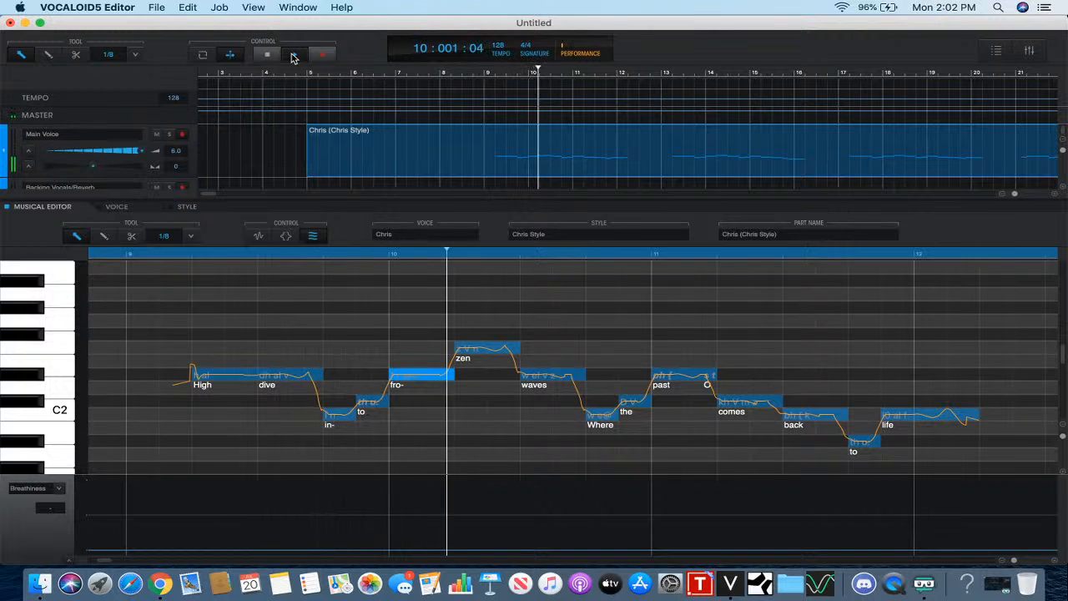
{"action": "left_click", "coordinate": [267, 54]}
- Remove the Vib Normal pitch release effect from the "zen" note and apply the Down2 pitch attack effect
{"action": "left_click", "coordinate": [492, 364]}
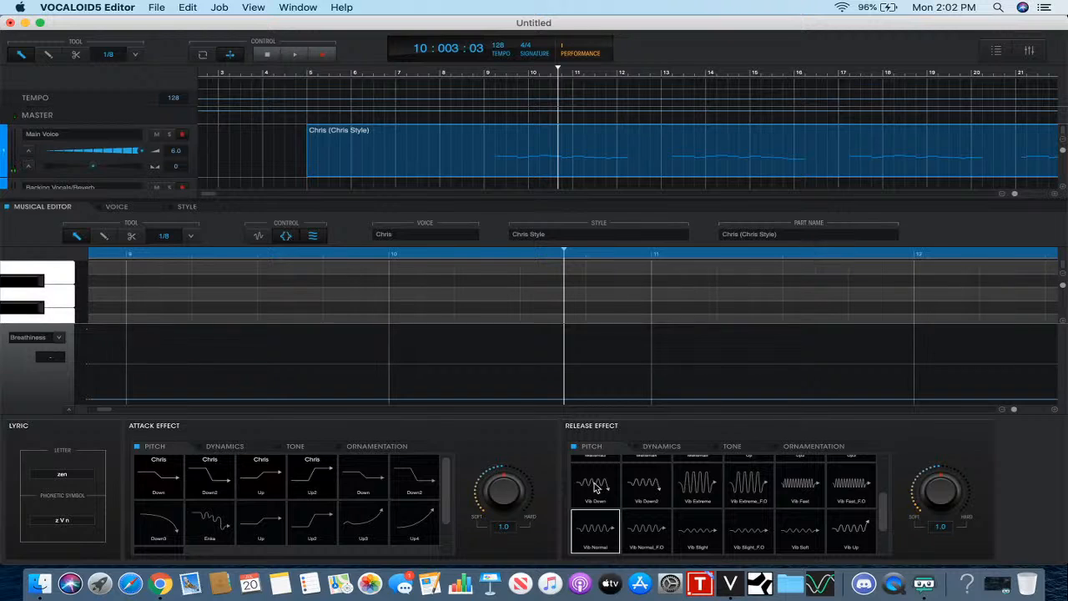
{"action": "left_click", "coordinate": [603, 534]}
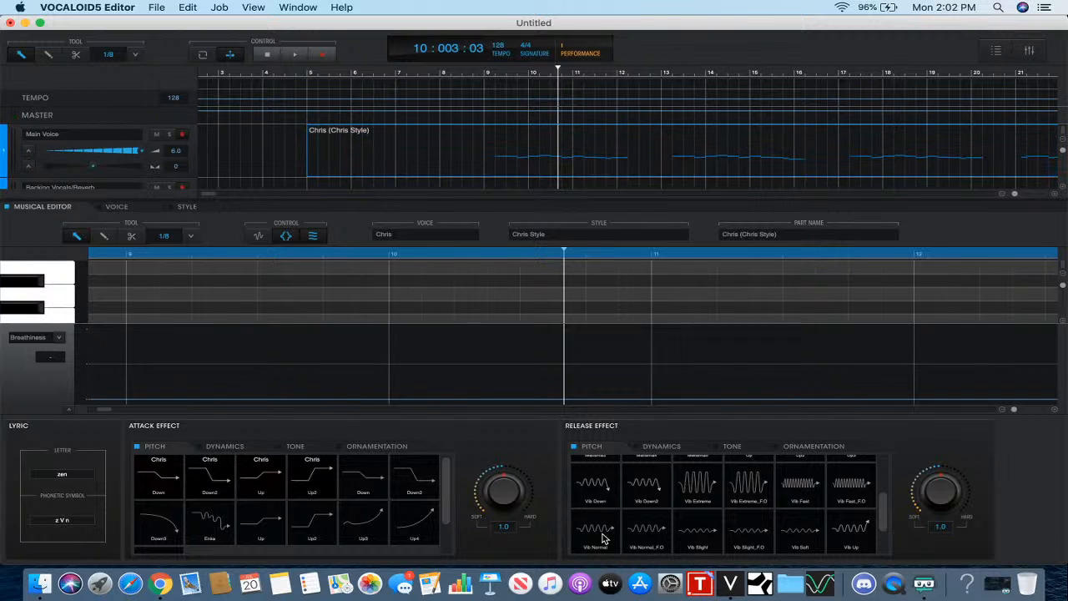
{"action": "left_click", "coordinate": [313, 536]}
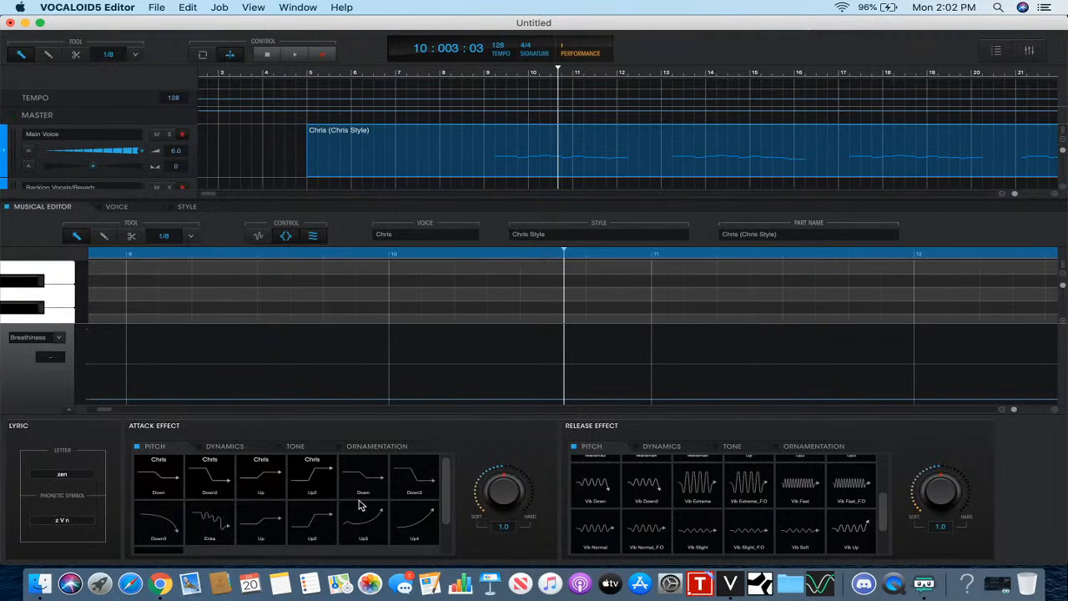
{"action": "left_click", "coordinate": [412, 488]}
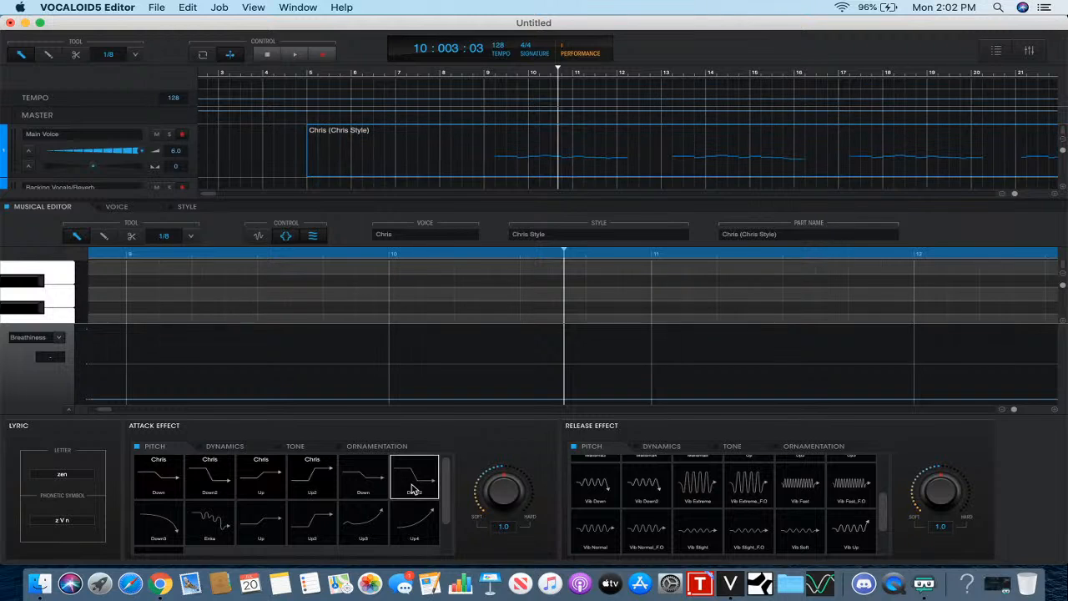
{"action": "left_click", "coordinate": [286, 239]}
- Reduce the pitch overshoot at the attack of "zen" in the phoneme waveform view, and return to the note view
{"action": "left_click", "coordinate": [261, 238]}
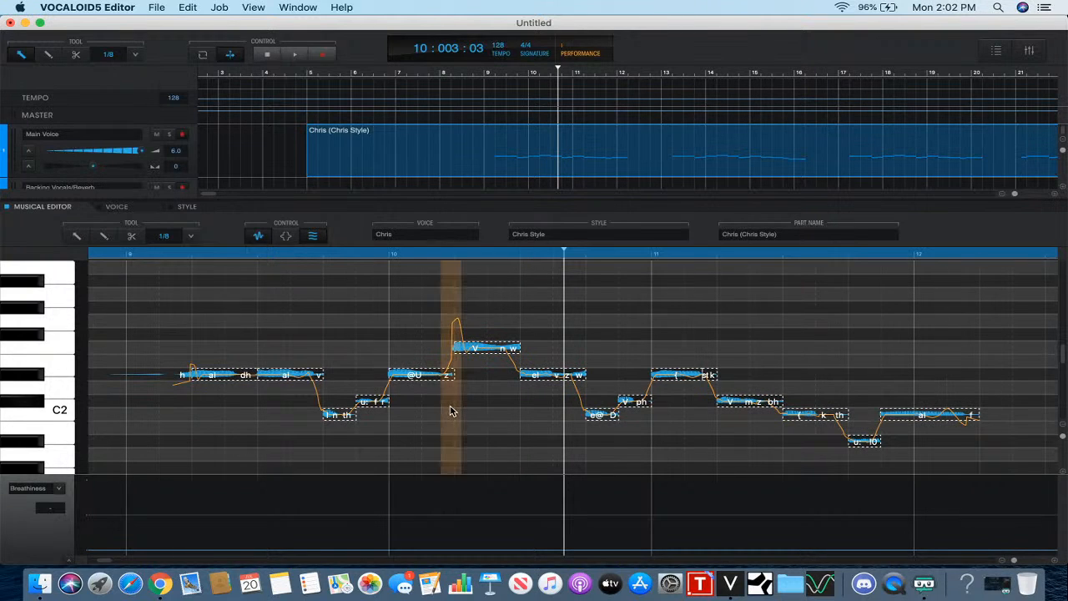
{"action": "left_click_drag", "start_coordinate": [449, 405], "coordinate": [449, 433]}
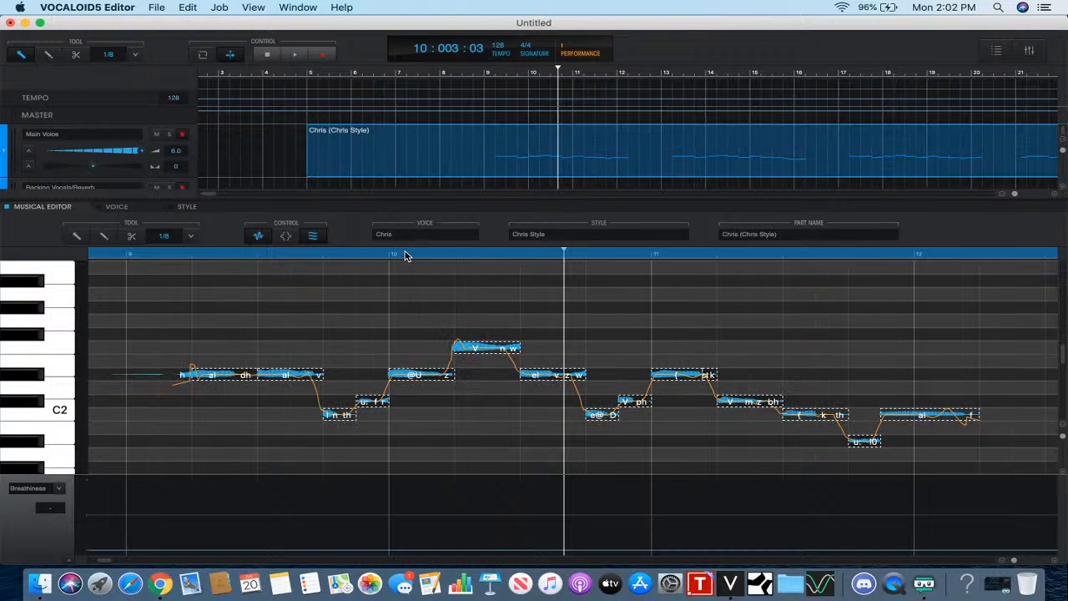
{"action": "left_click", "coordinate": [405, 255]}
{"action": "left_click", "coordinate": [258, 238]}
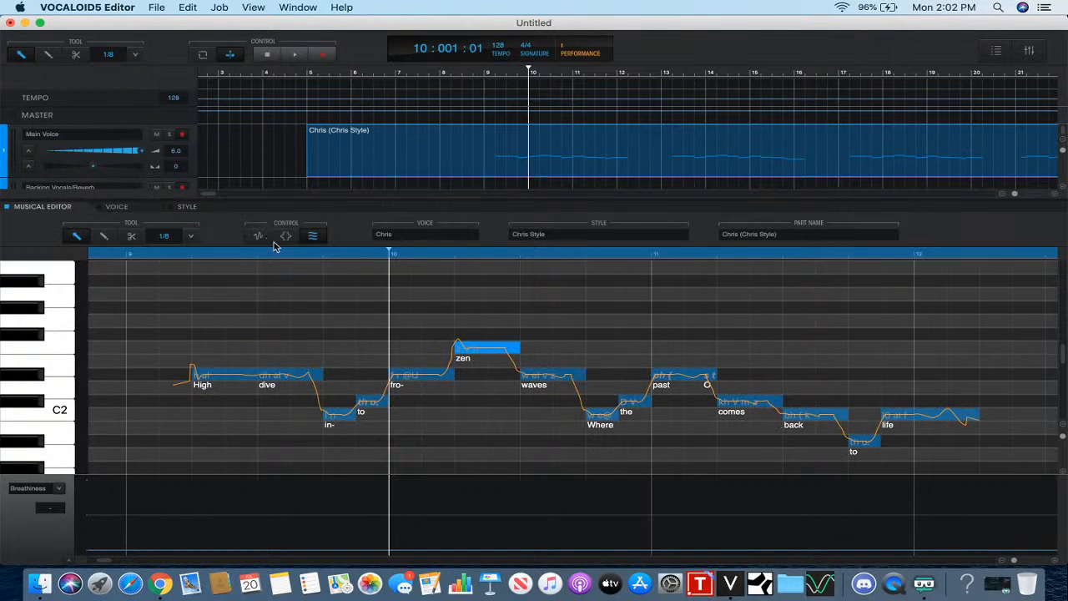
- Play the whole phrase from just before "High" in measure 9 to the end of the word "life" in measure 12
{"action": "scroll", "coordinate": [303, 300], "scroll_direction": "left", "scroll_amount": 3}
{"action": "scroll", "coordinate": [303, 302], "scroll_direction": "right", "scroll_amount": 5}
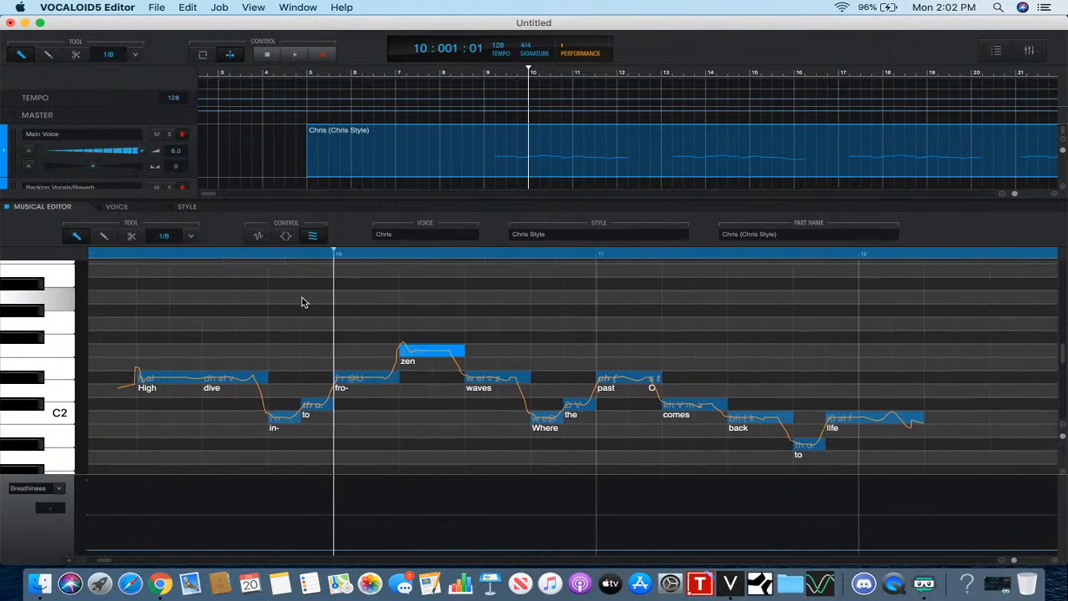
{"action": "scroll", "coordinate": [303, 302], "scroll_direction": "right", "scroll_amount": 2}
{"action": "scroll", "coordinate": [303, 302], "scroll_direction": "left", "scroll_amount": 5}
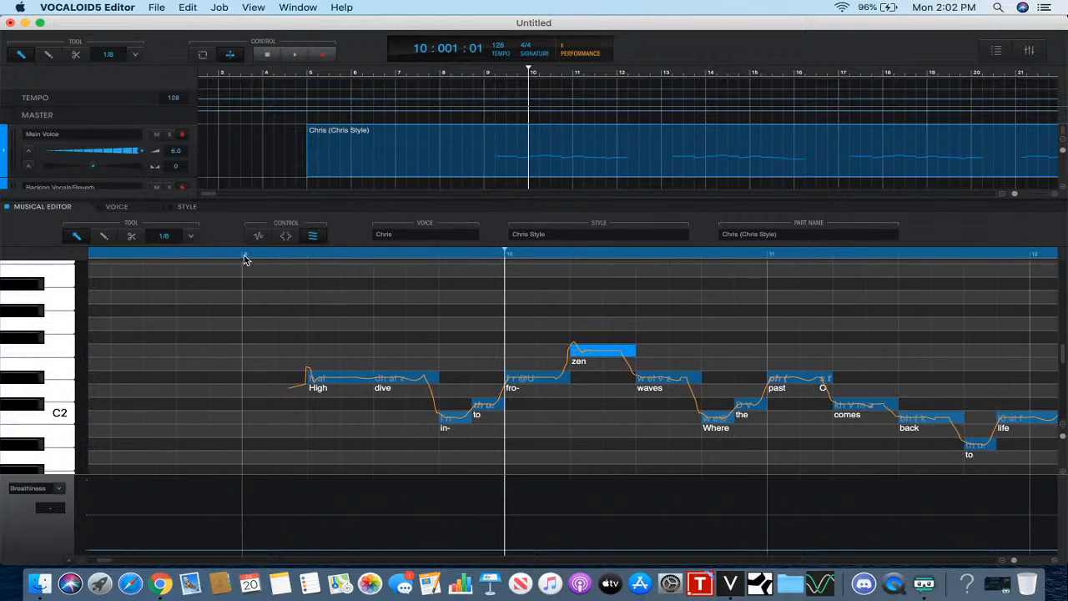
{"action": "scroll", "coordinate": [272, 276], "scroll_direction": "right", "scroll_amount": 3}
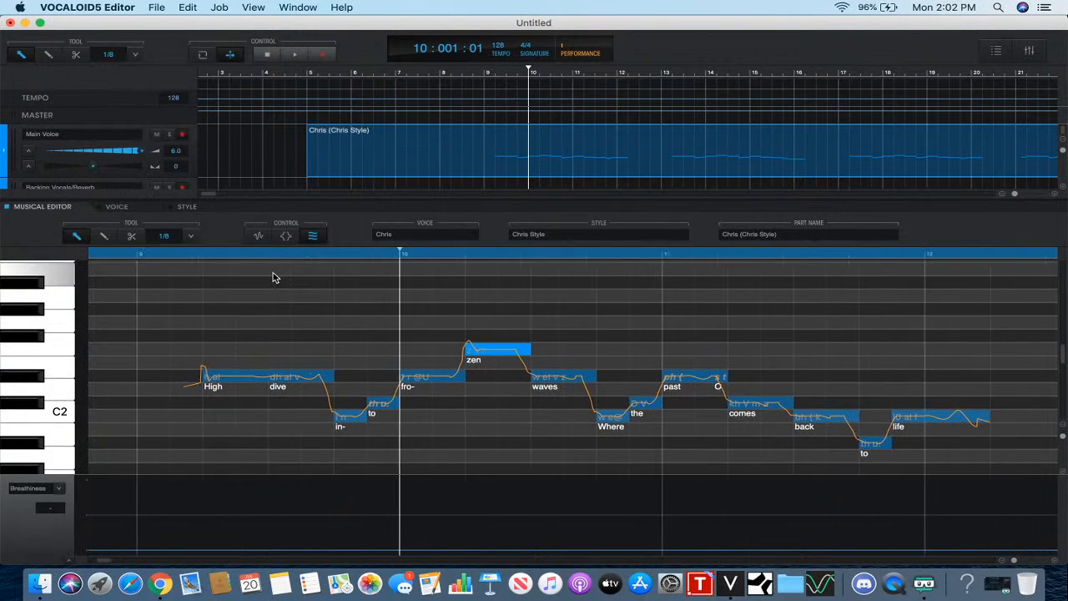
{"action": "scroll", "coordinate": [272, 276], "scroll_direction": "left", "scroll_amount": 1}
{"action": "left_click", "coordinate": [386, 254]}
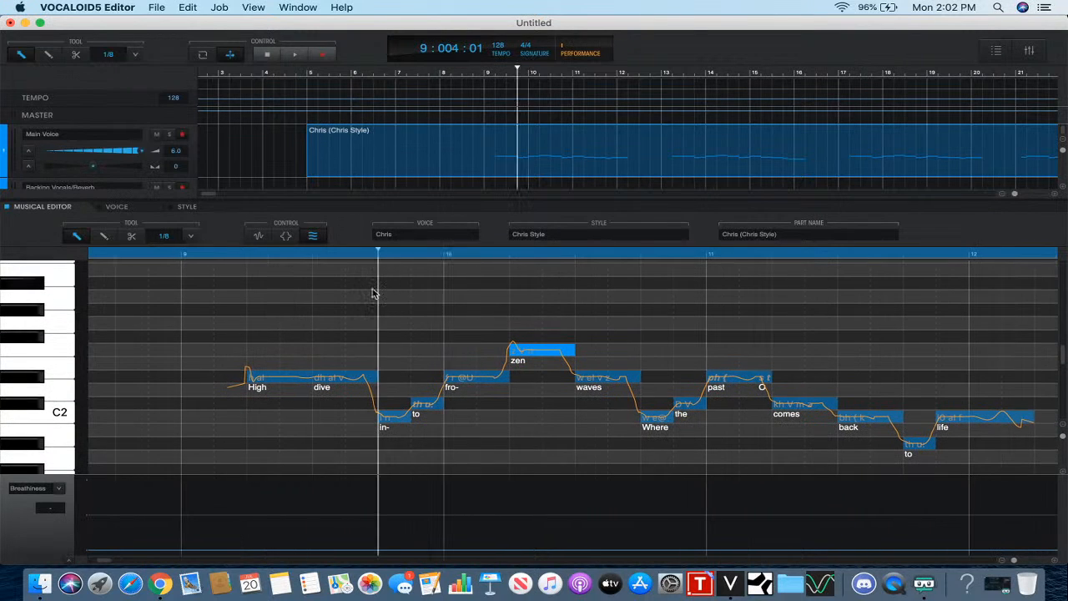
{"action": "scroll", "coordinate": [373, 294], "scroll_direction": "right", "scroll_amount": 2}
{"action": "left_click", "coordinate": [327, 255]}
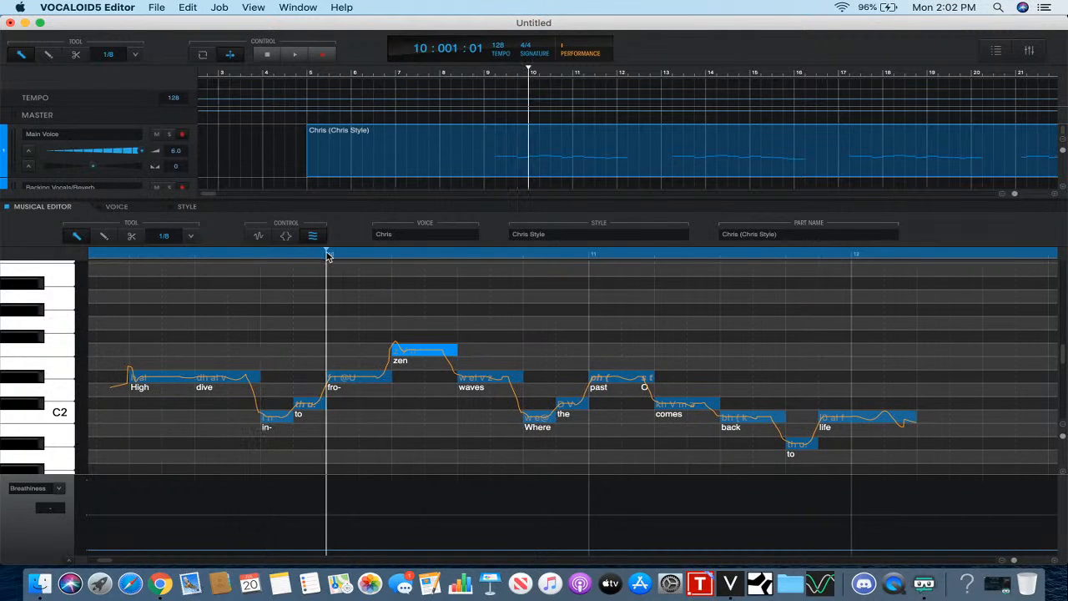
{"action": "left_click", "coordinate": [97, 254]}
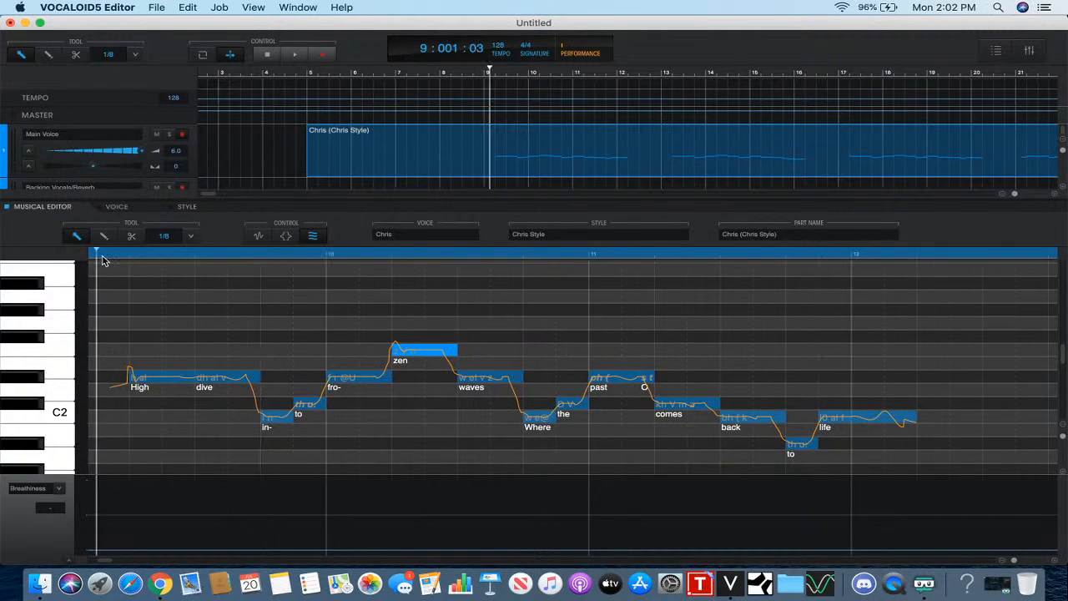
{"action": "left_click", "coordinate": [302, 56]}
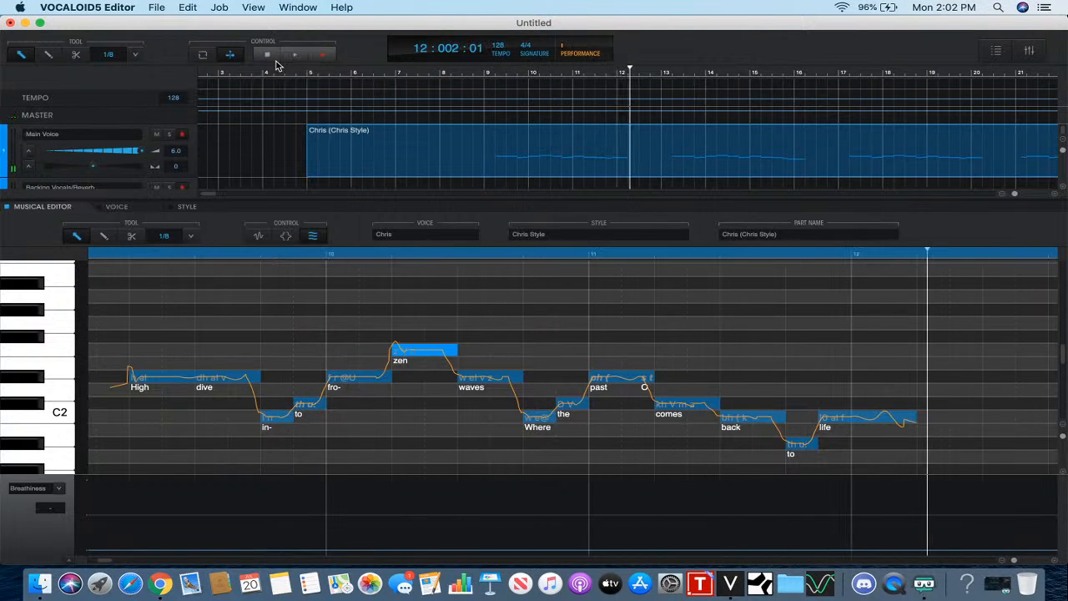
- Examine the attack and release effects of the "comes" note
{"action": "scroll", "coordinate": [534, 409], "scroll_direction": "right", "scroll_amount": 5}
{"action": "left_click", "coordinate": [458, 405]}
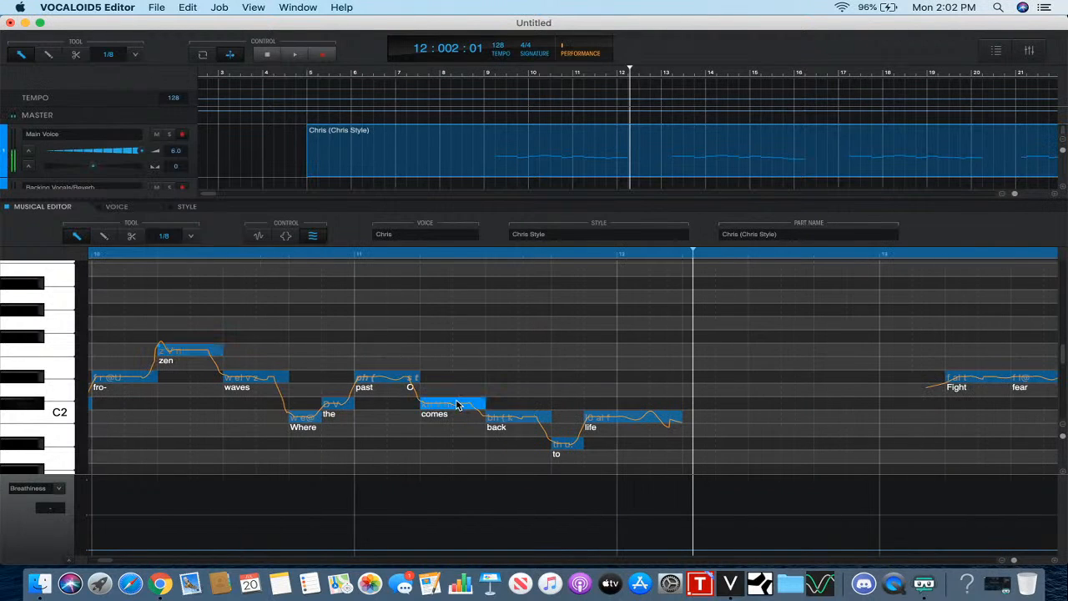
{"action": "left_click", "coordinate": [286, 236]}
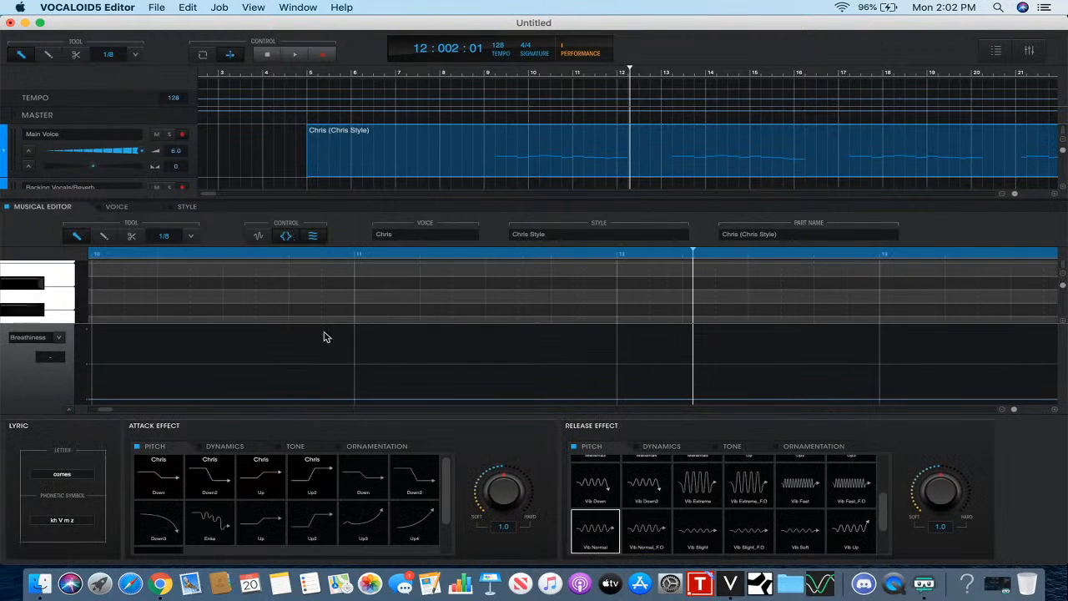
{"action": "left_click", "coordinate": [286, 236]}
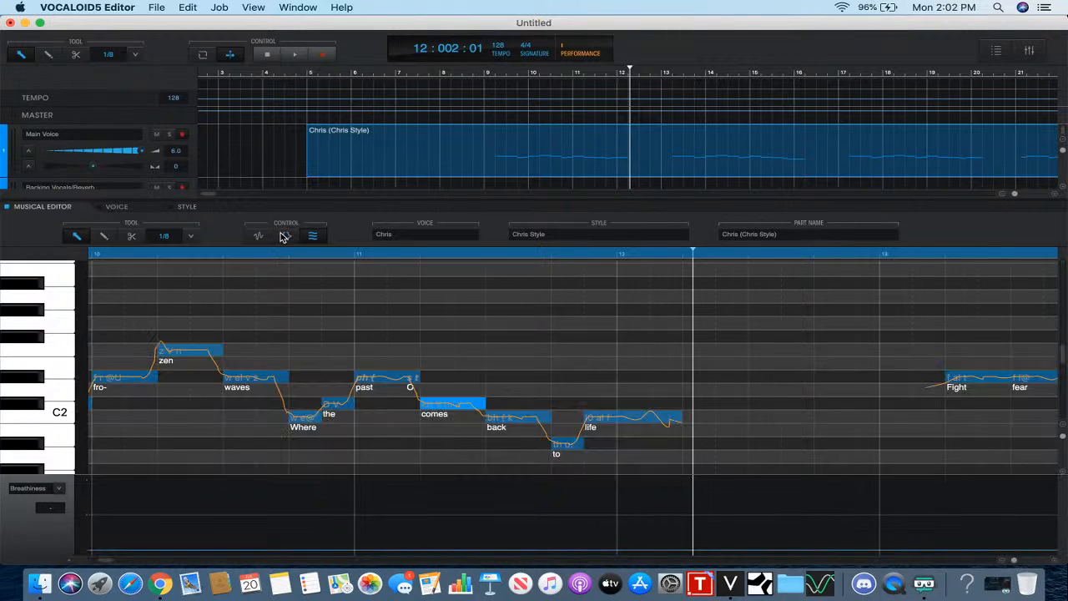
- Lower the "life" note two semitones and draw a quarter-length C2 note with the lyric "-" at the start of measure 12
{"action": "left_click", "coordinate": [614, 420]}
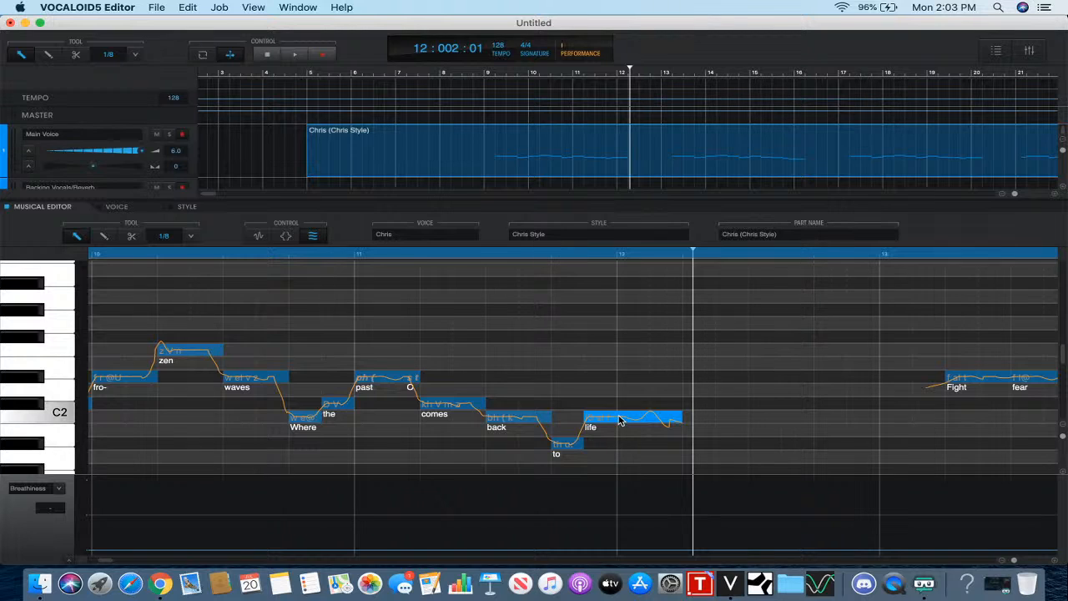
{"action": "left_click_drag", "start_coordinate": [619, 420], "coordinate": [619, 447]}
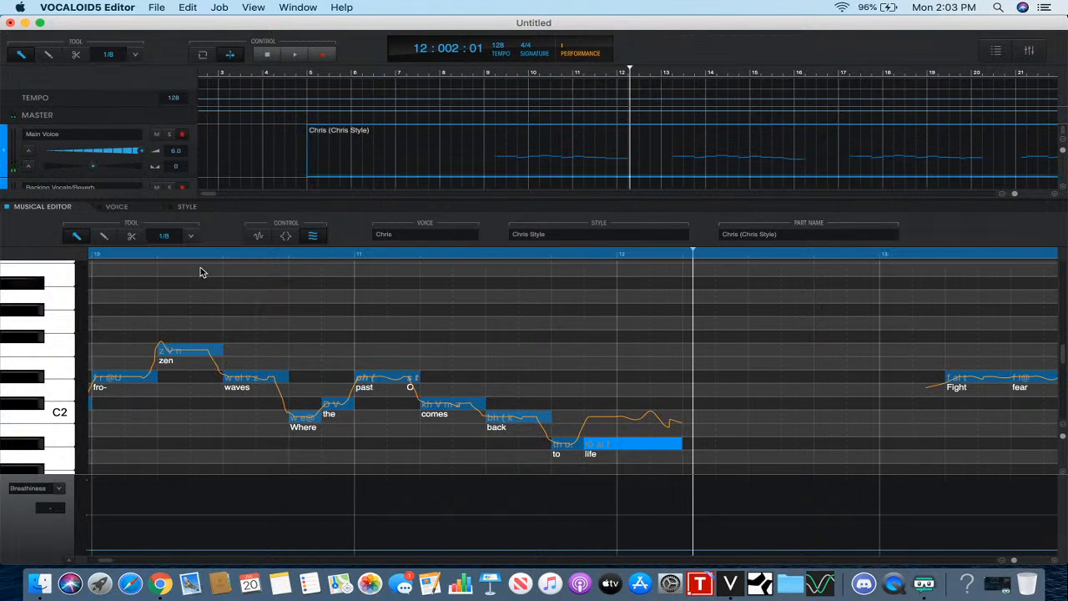
{"action": "left_click", "coordinate": [104, 235]}
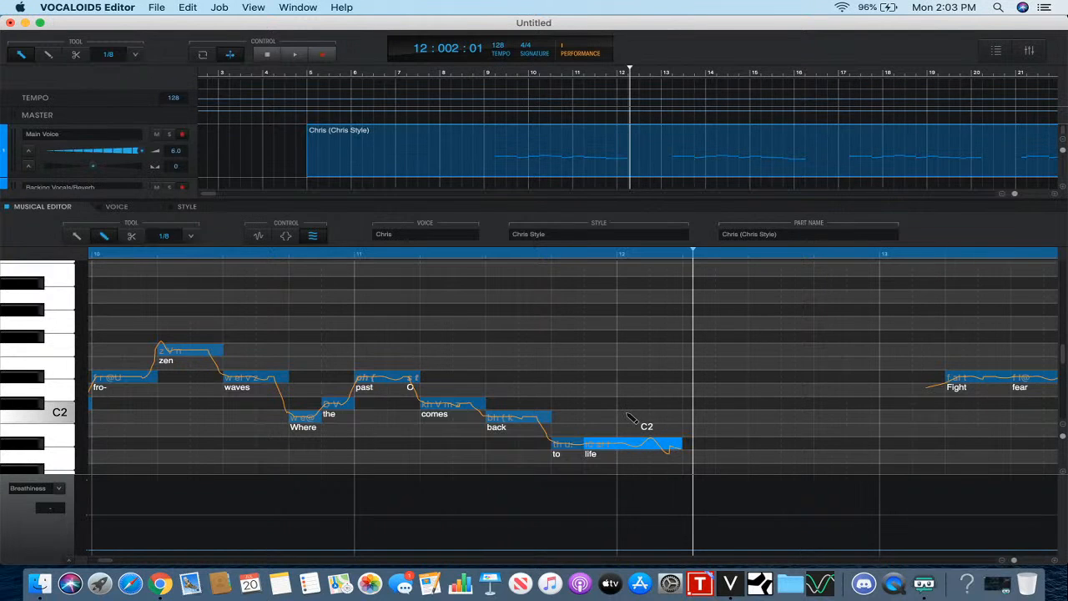
{"action": "left_click_drag", "start_coordinate": [630, 417], "coordinate": [678, 418]}
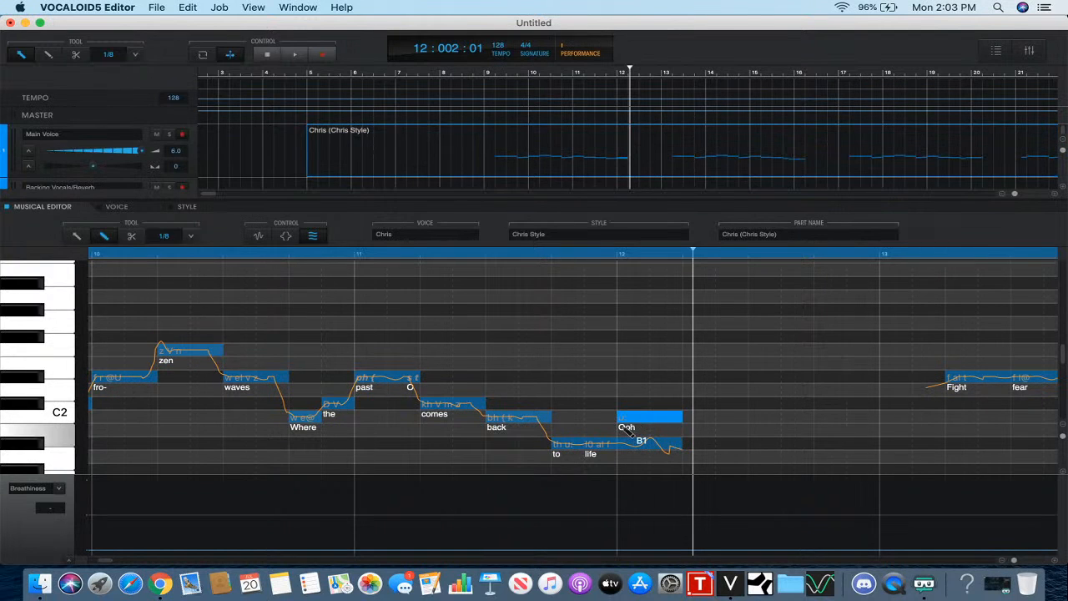
{"action": "double_click", "coordinate": [630, 427]}
{"action": "type", "text": "-"}
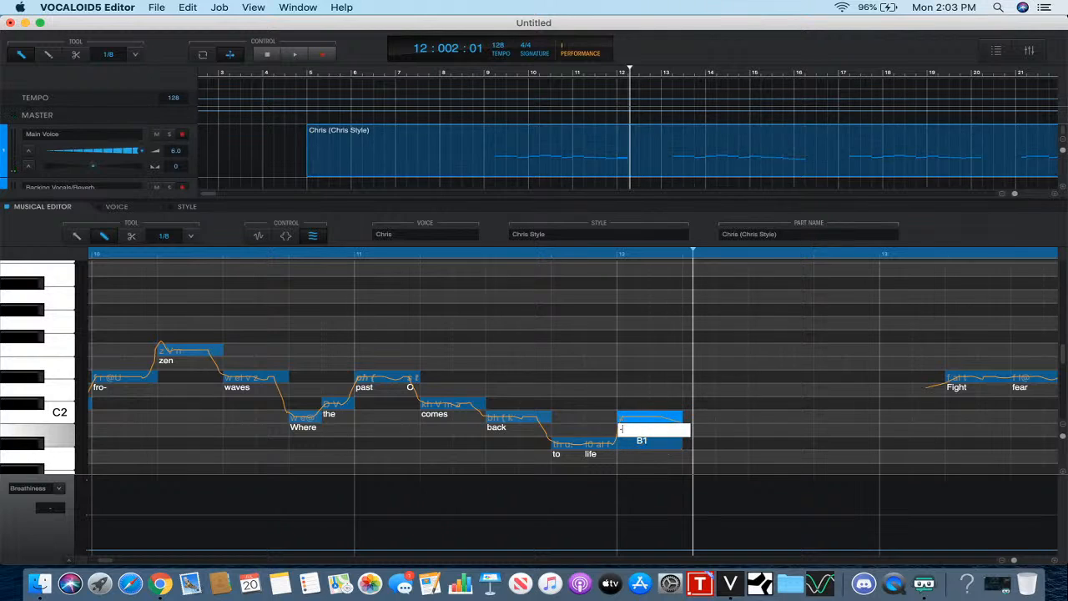
{"action": "key", "text": "Return"}
- Confirm the "-" lyric and play the phrase from the start of measure 11 through the new note in measure 12
{"action": "left_click", "coordinate": [474, 253]}
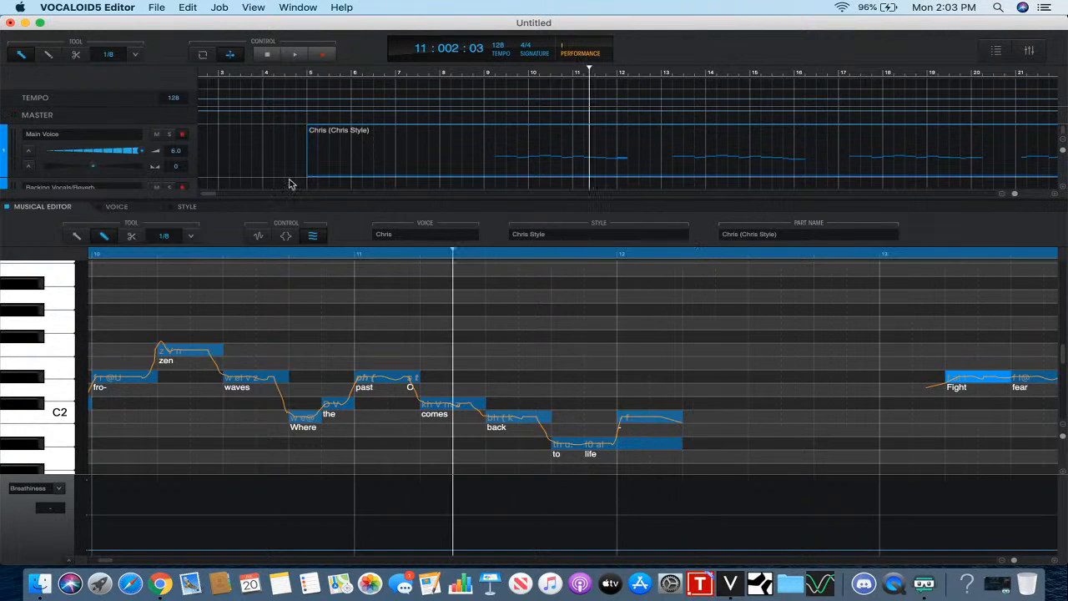
{"action": "left_click", "coordinate": [211, 153]}
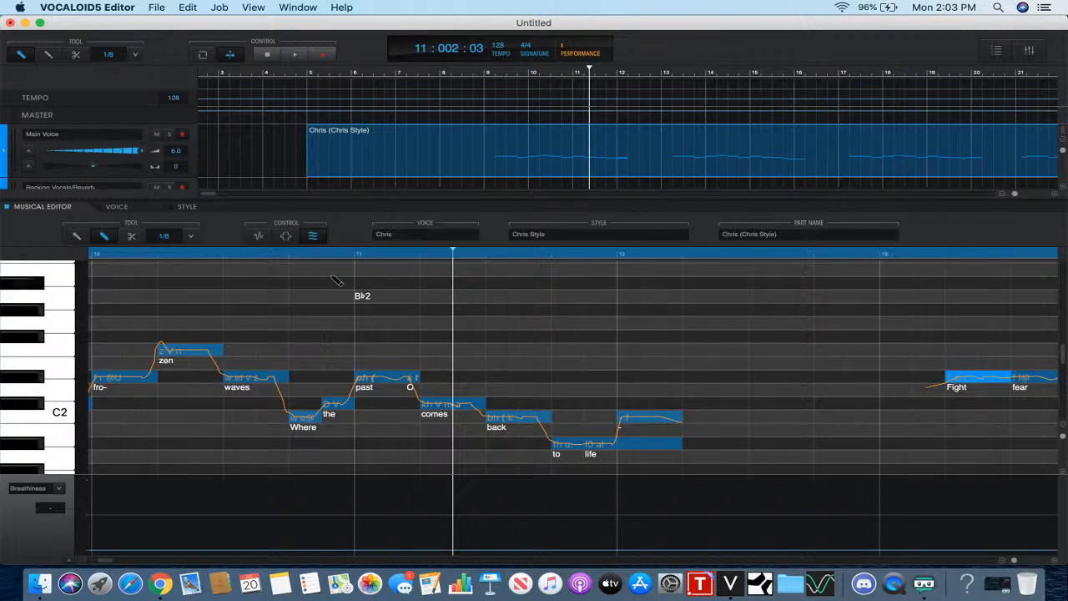
{"action": "left_click", "coordinate": [362, 254]}
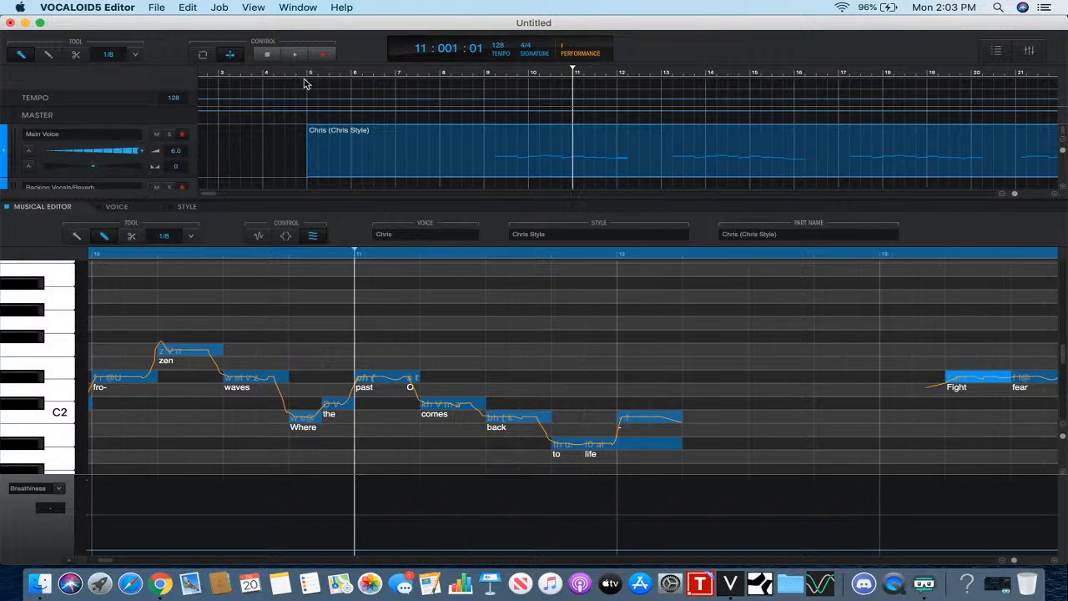
{"action": "left_click", "coordinate": [295, 55]}
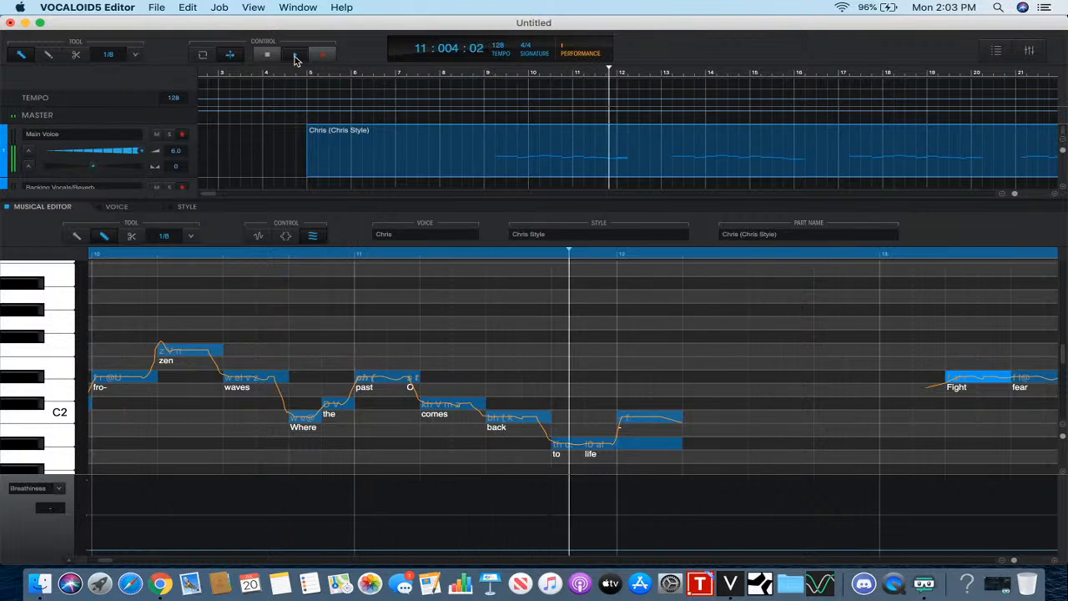
- Select the "-" note in measure 12 and show the Brightness parameter curve instead of Breathiness
{"action": "left_click", "coordinate": [647, 417]}
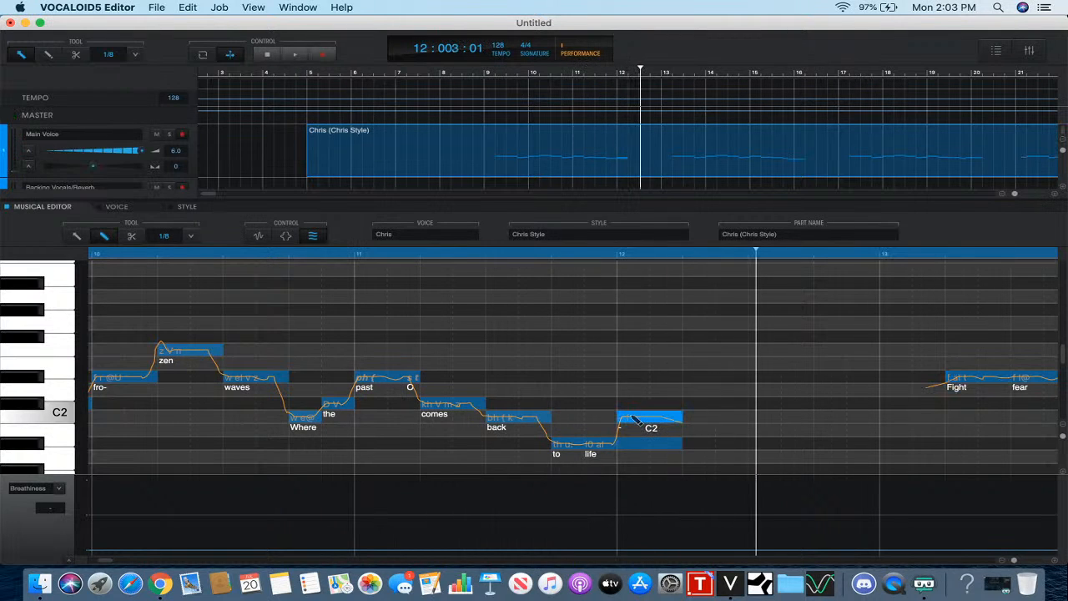
{"action": "left_click", "coordinate": [58, 489]}
{"action": "left_click", "coordinate": [50, 539]}
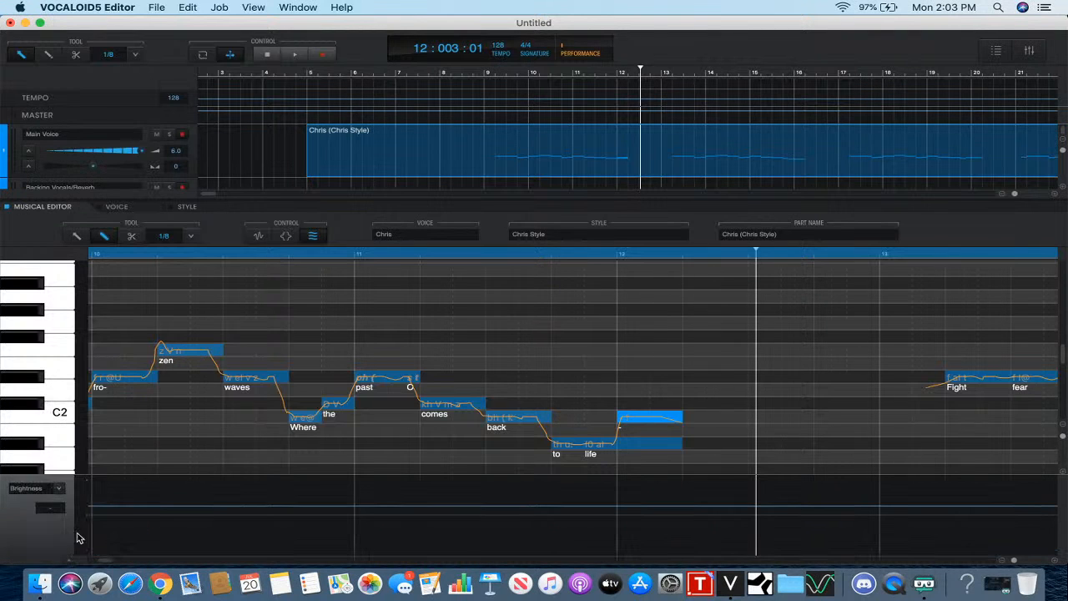
- Delete the brightness points in measure 8 and raise Brightness to about 112 from the start of measure 9
{"action": "scroll", "coordinate": [148, 534], "scroll_direction": "left", "scroll_amount": 5}
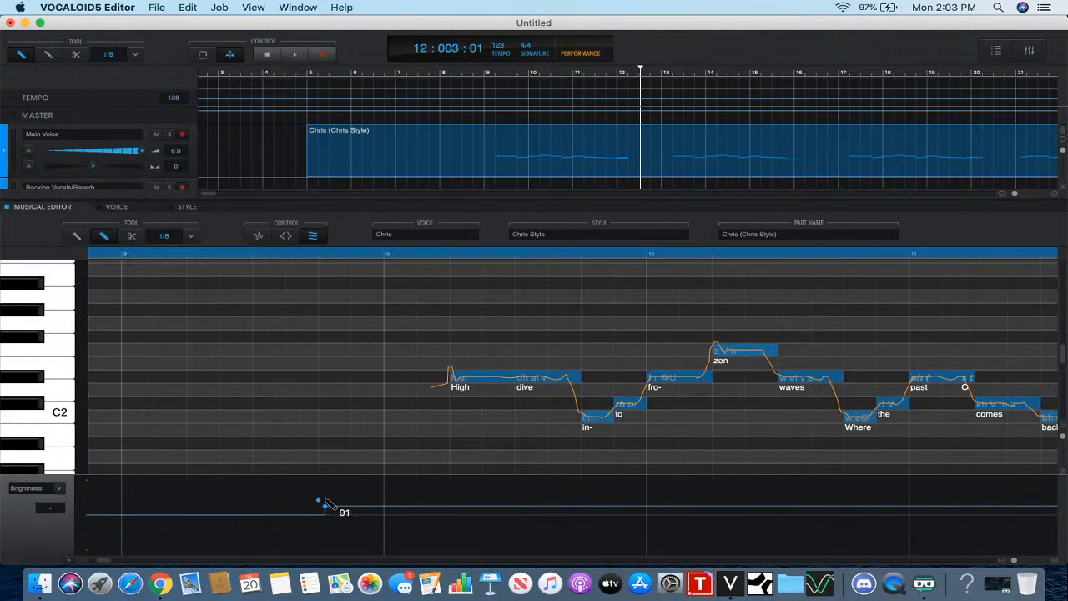
{"action": "left_click", "coordinate": [325, 490]}
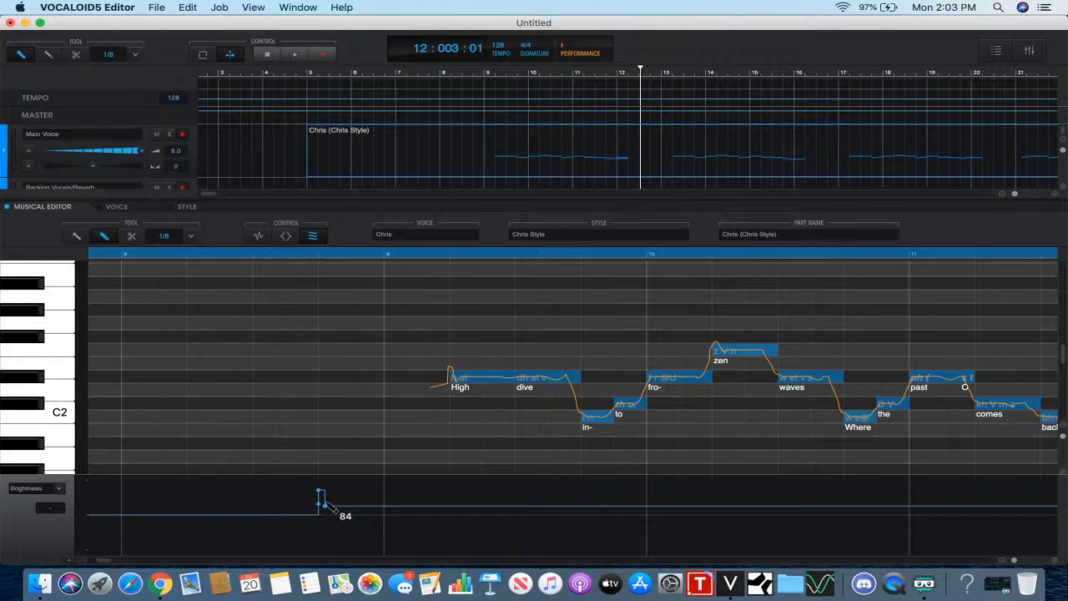
{"action": "left_click", "coordinate": [324, 504]}
{"action": "left_click", "coordinate": [76, 236]}
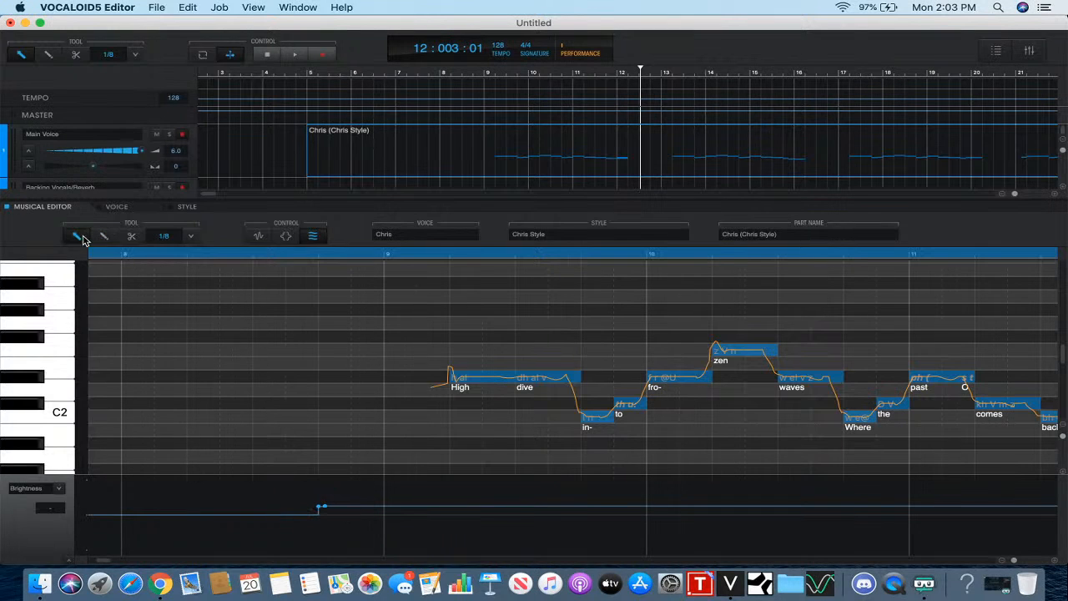
{"action": "left_click_drag", "start_coordinate": [312, 499], "coordinate": [350, 524]}
{"action": "right_click", "coordinate": [325, 508]}
{"action": "left_click", "coordinate": [343, 519]}
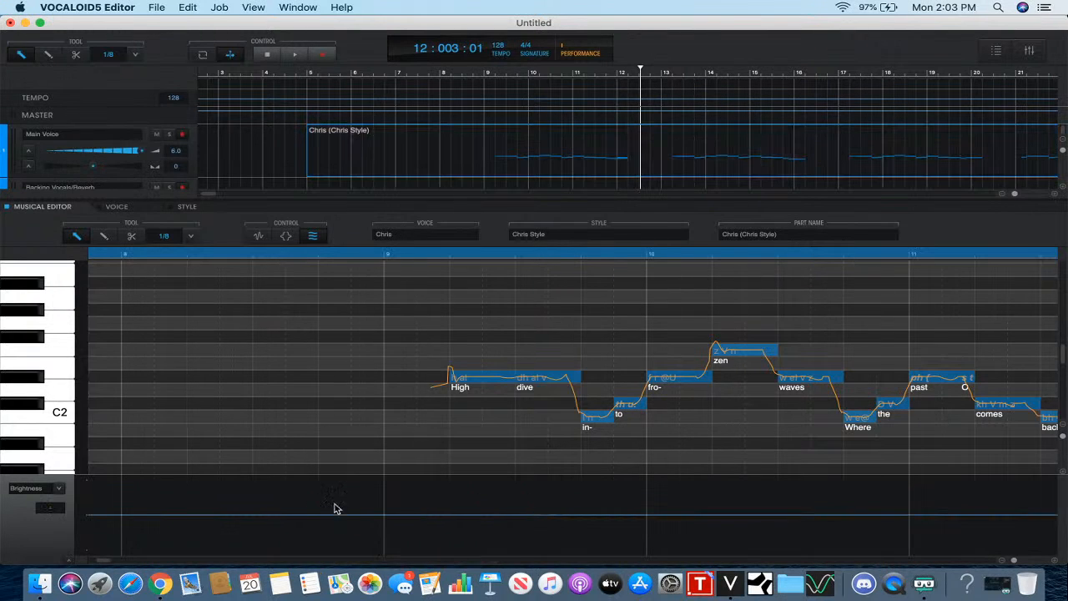
{"action": "left_click", "coordinate": [104, 236]}
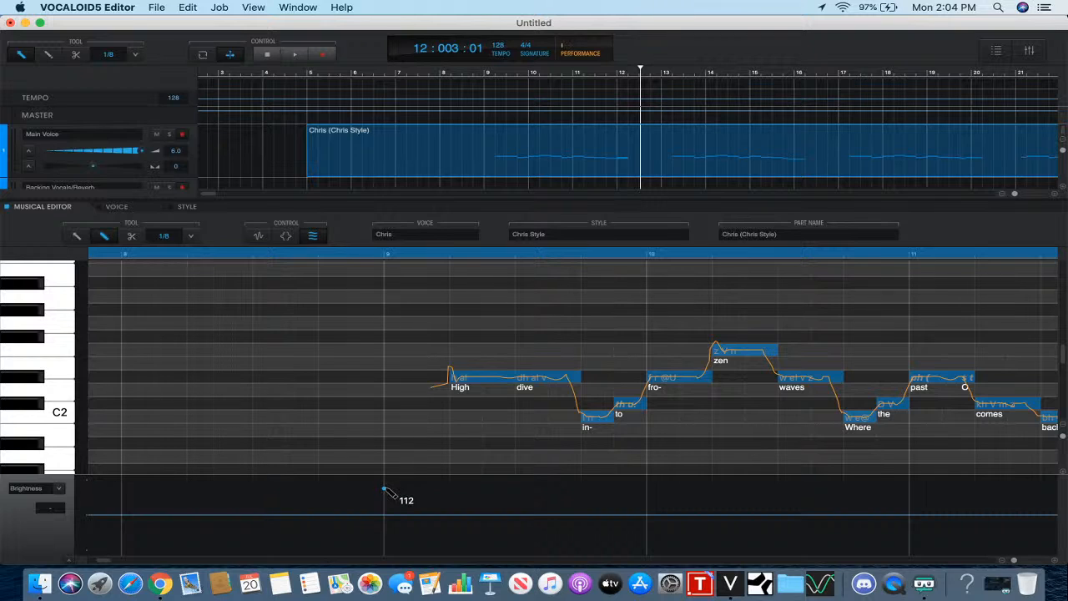
{"action": "left_click", "coordinate": [384, 491]}
- Play the phrase from the start of measure 9 and stop after the "-" note in measure 12
{"action": "left_click", "coordinate": [389, 254]}
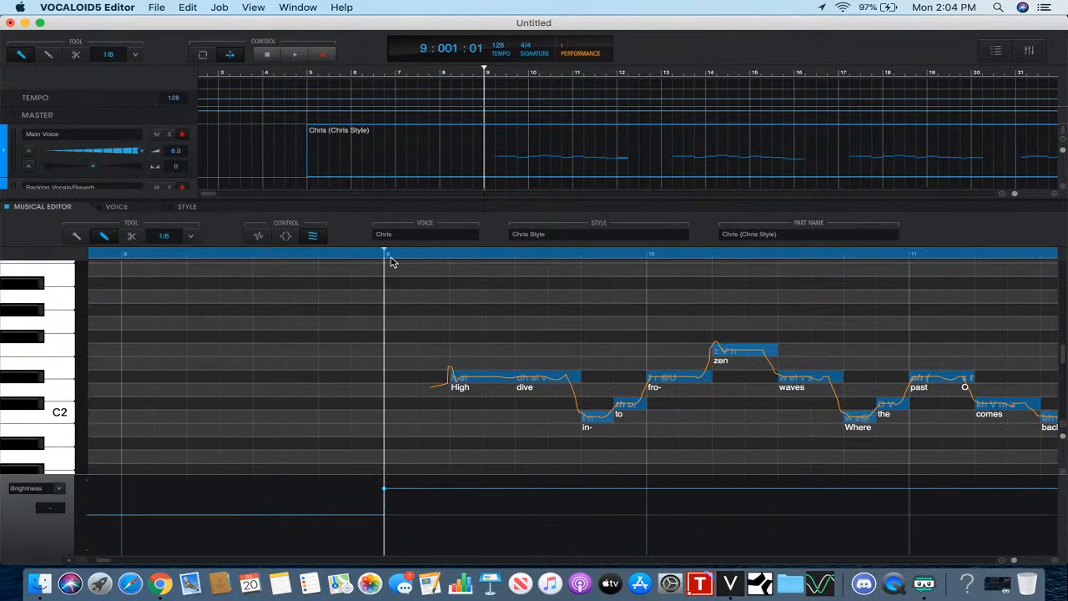
{"action": "scroll", "coordinate": [443, 401], "scroll_direction": "right", "scroll_amount": 2}
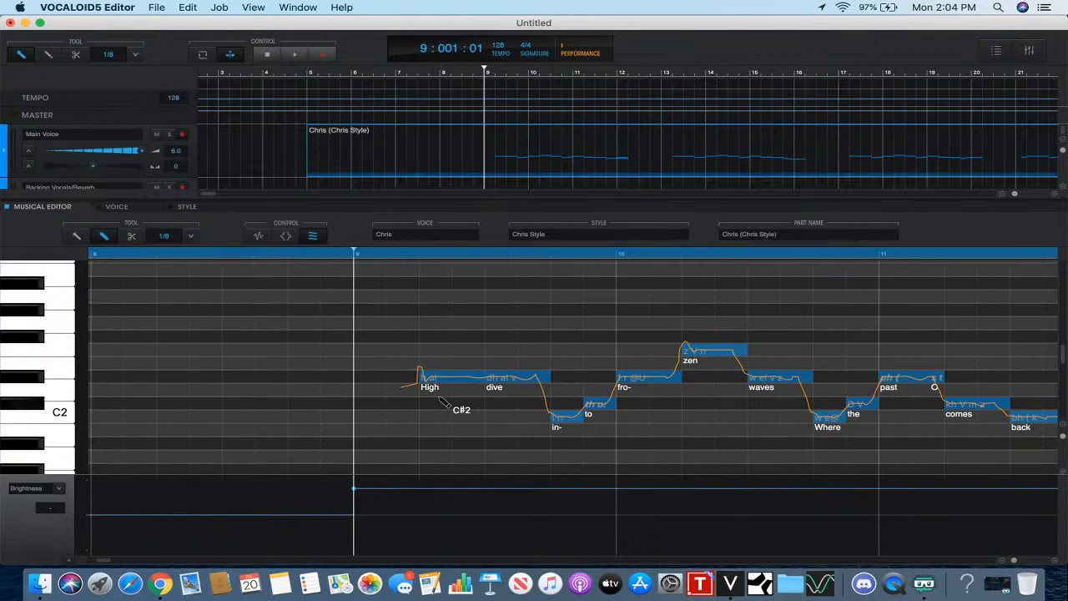
{"action": "scroll", "coordinate": [443, 401], "scroll_direction": "right", "scroll_amount": 8}
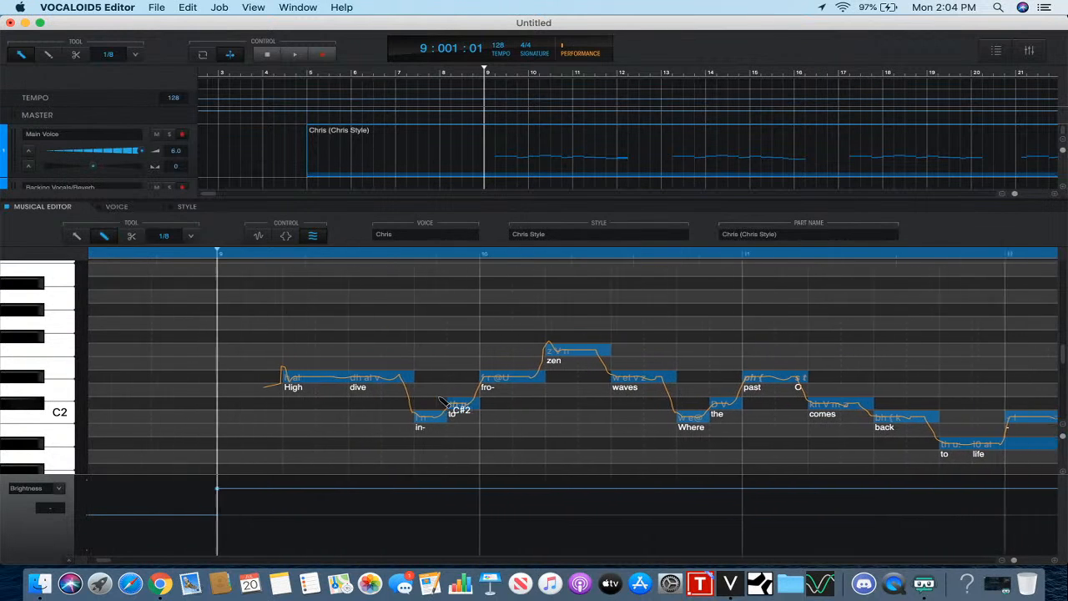
{"action": "scroll", "coordinate": [442, 401], "scroll_direction": "right", "scroll_amount": 4}
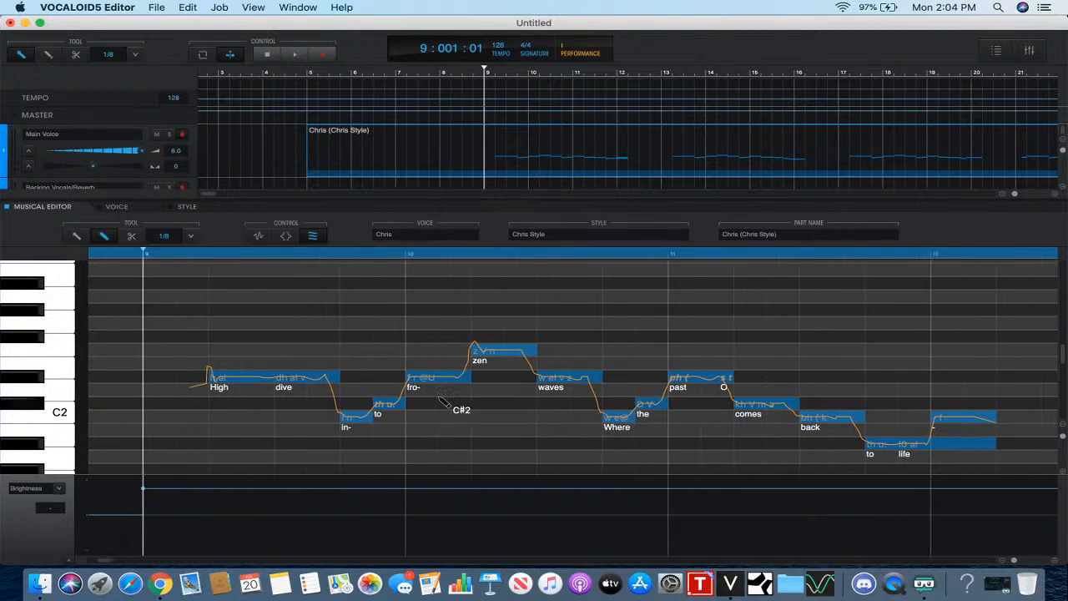
{"action": "scroll", "coordinate": [442, 400], "scroll_direction": "left", "scroll_amount": 1}
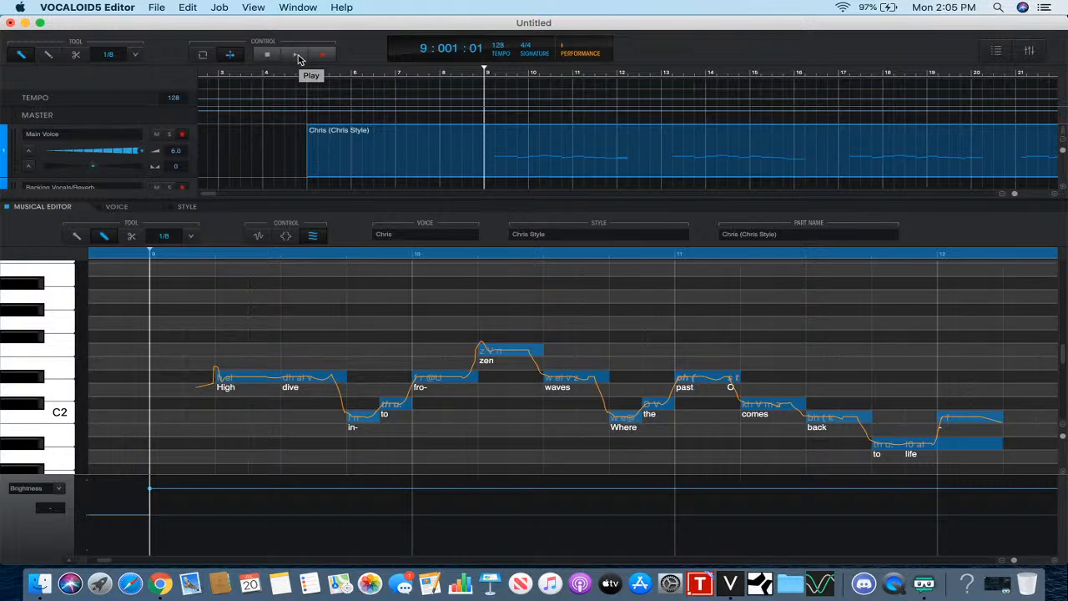
{"action": "scroll", "coordinate": [442, 338], "scroll_direction": "right", "scroll_amount": 10}
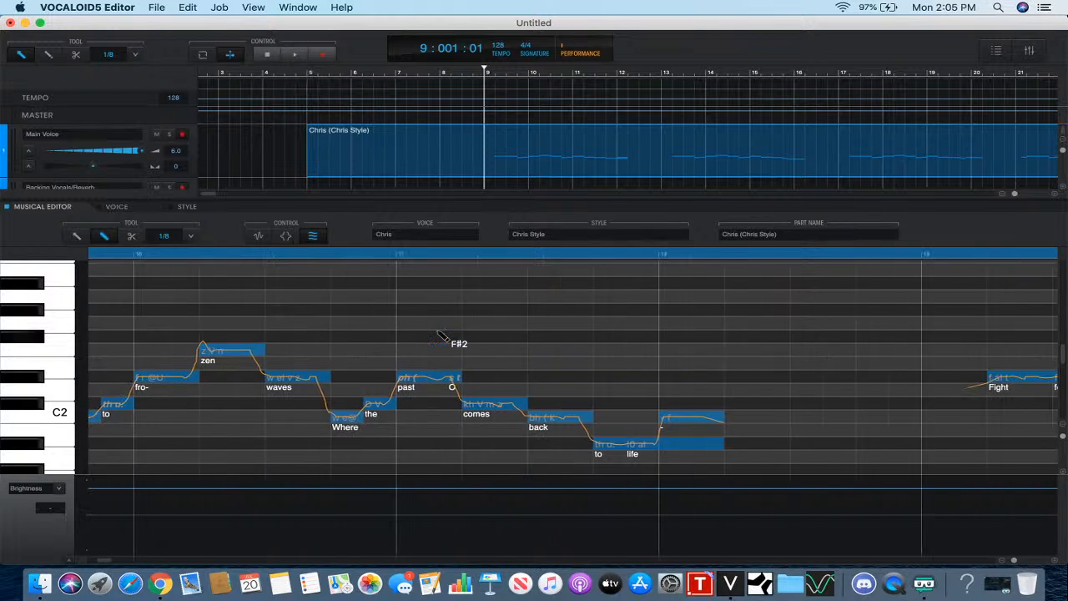
{"action": "scroll", "coordinate": [443, 338], "scroll_direction": "left", "scroll_amount": 10}
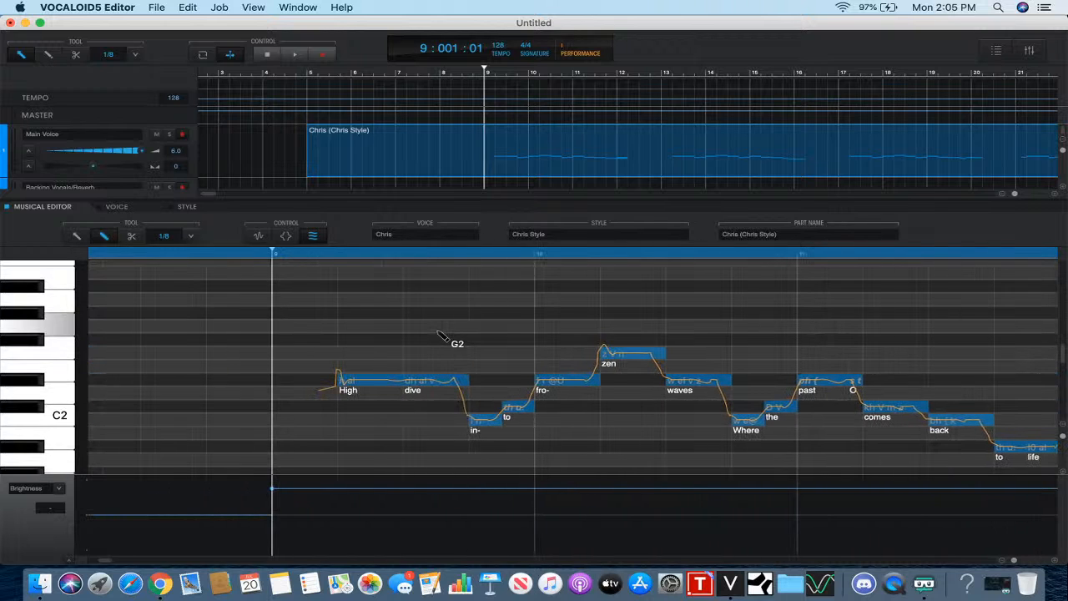
{"action": "scroll", "coordinate": [442, 338], "scroll_direction": "right", "scroll_amount": 2}
{"action": "left_click", "coordinate": [304, 56]}
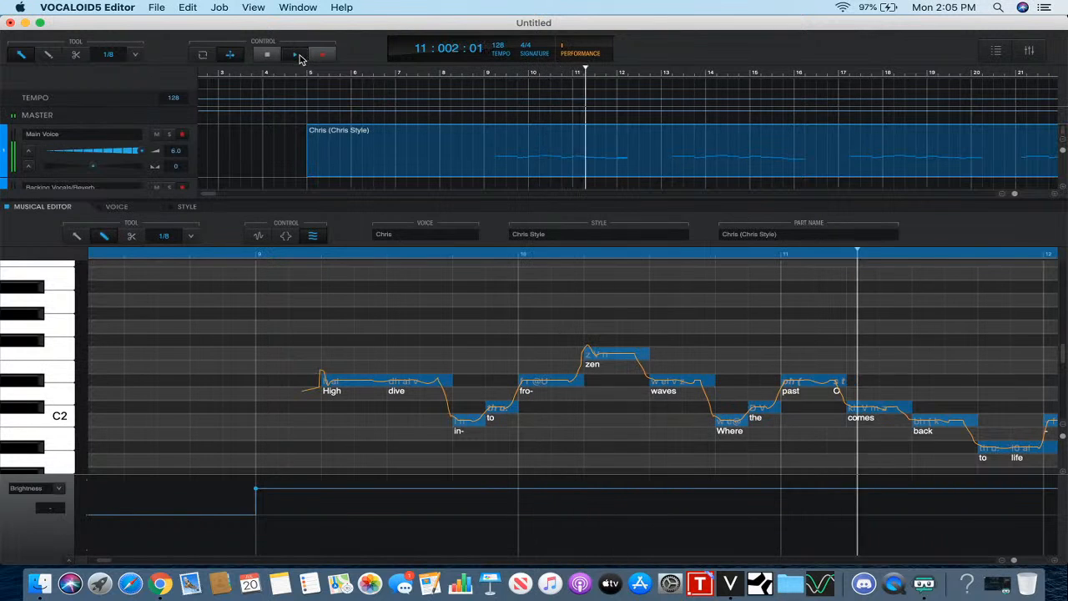
{"action": "left_click", "coordinate": [268, 55]}
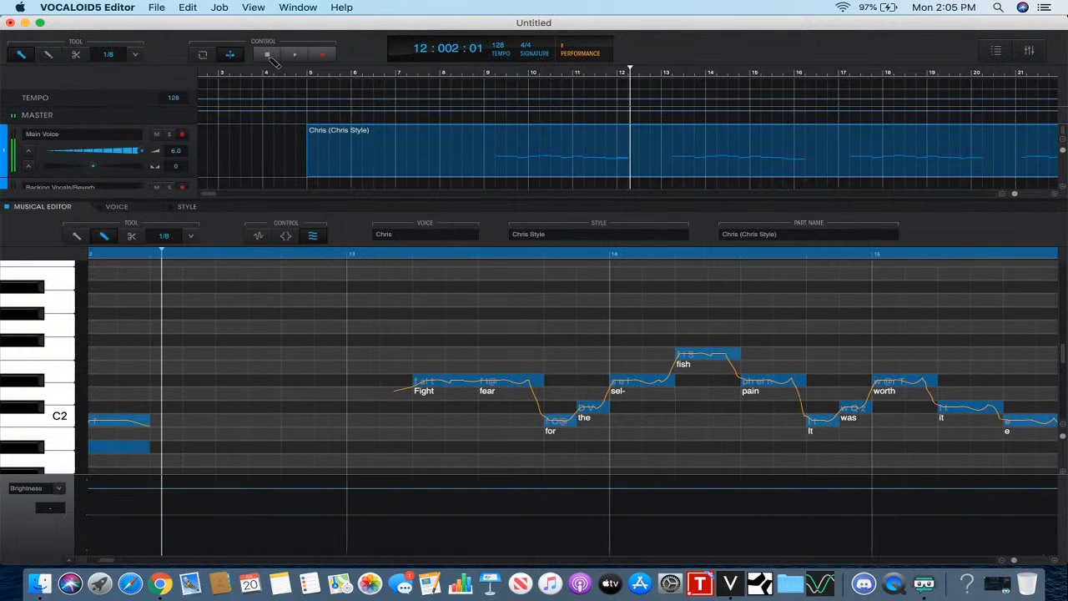
- Apply the Vib Normal pitch release effect to the "-" note at the start of measure 12
{"action": "scroll", "coordinate": [270, 392], "scroll_direction": "left", "scroll_amount": 3}
{"action": "scroll", "coordinate": [236, 430], "scroll_direction": "left", "scroll_amount": 10}
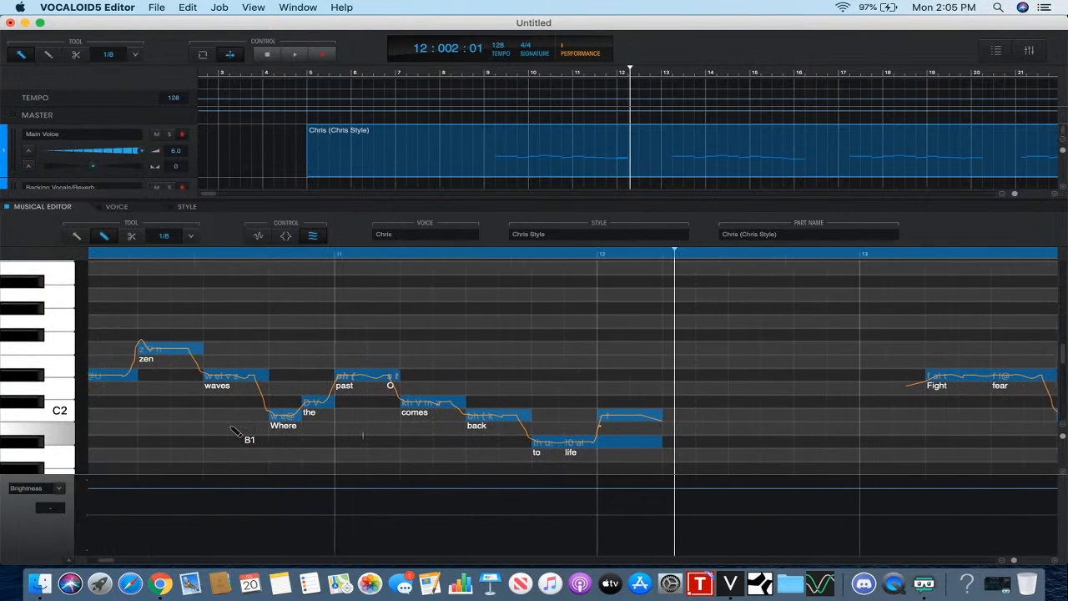
{"action": "scroll", "coordinate": [479, 417], "scroll_direction": "right", "scroll_amount": 3}
{"action": "left_click", "coordinate": [511, 419]}
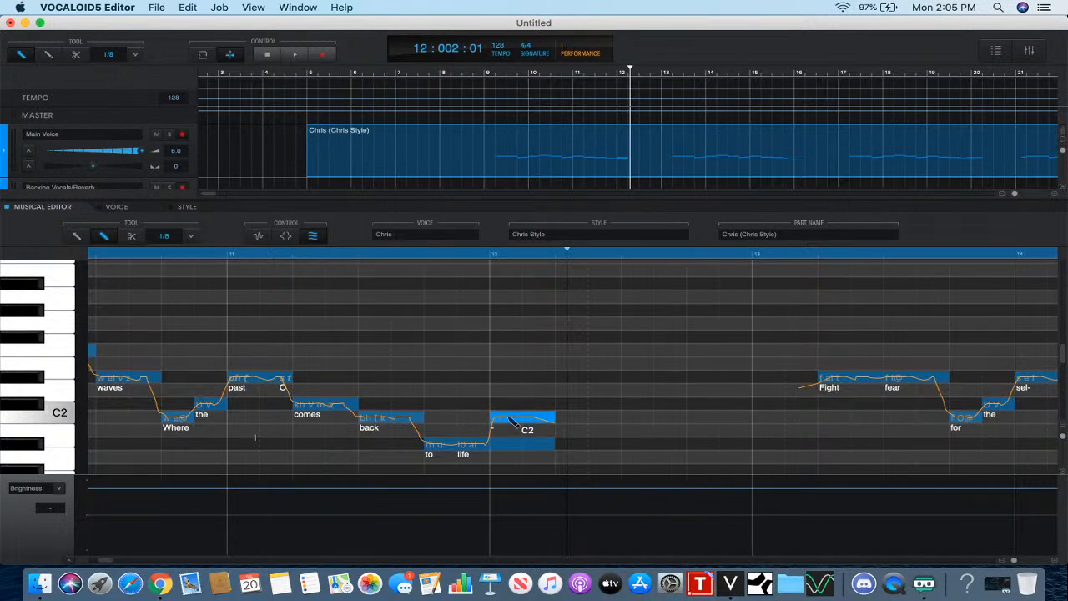
{"action": "left_click", "coordinate": [285, 237]}
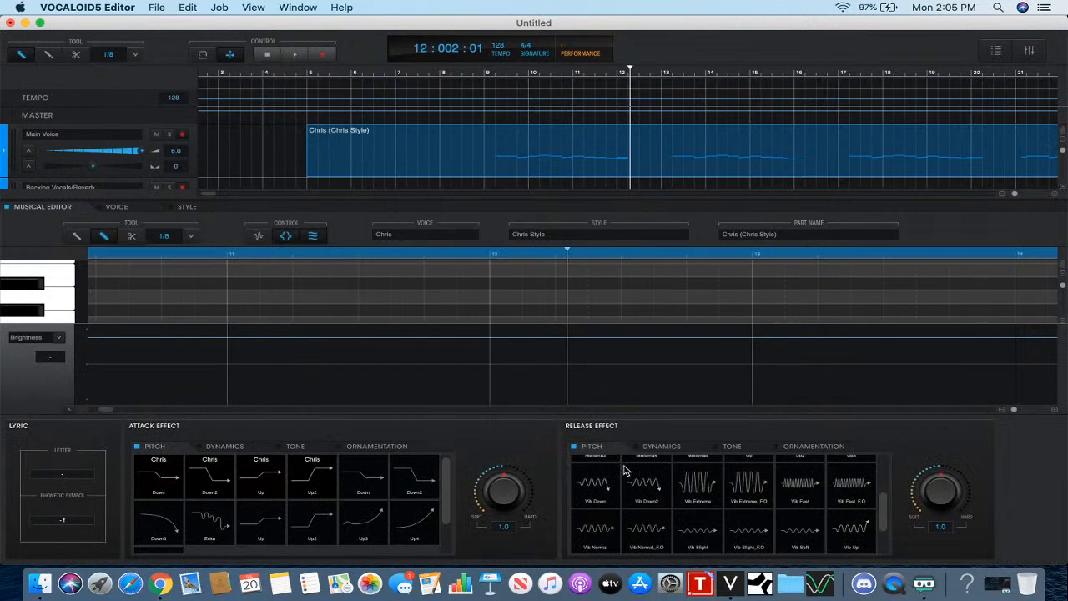
{"action": "left_click", "coordinate": [602, 536]}
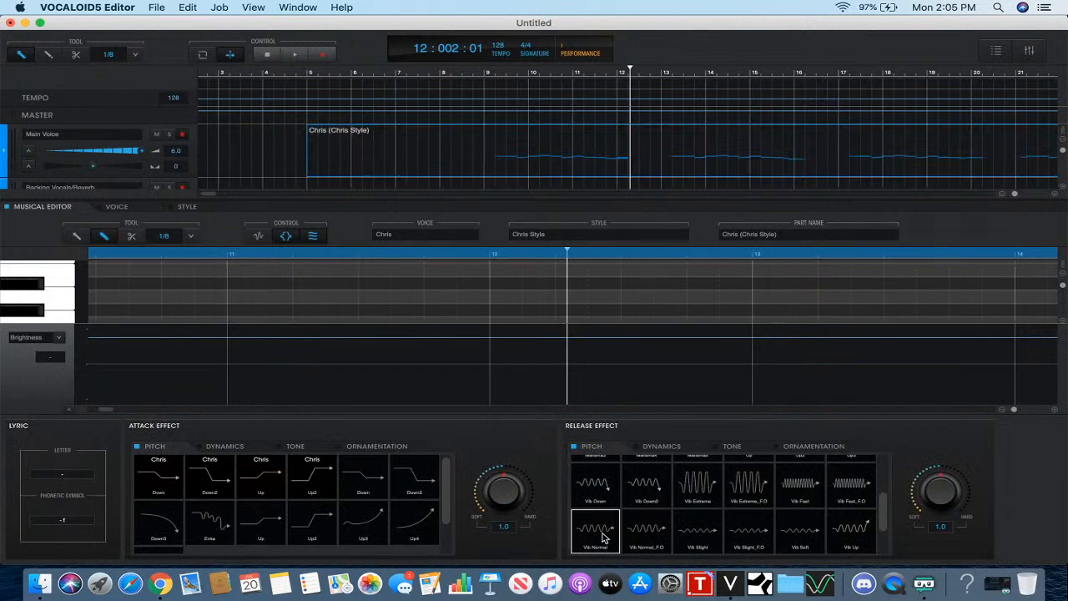
{"action": "left_click", "coordinate": [284, 237]}
- Adjust the "-" note's release toward stronger vibrato and a flatter style in the phoneme waveform view, and return to the note view
{"action": "left_click", "coordinate": [259, 238]}
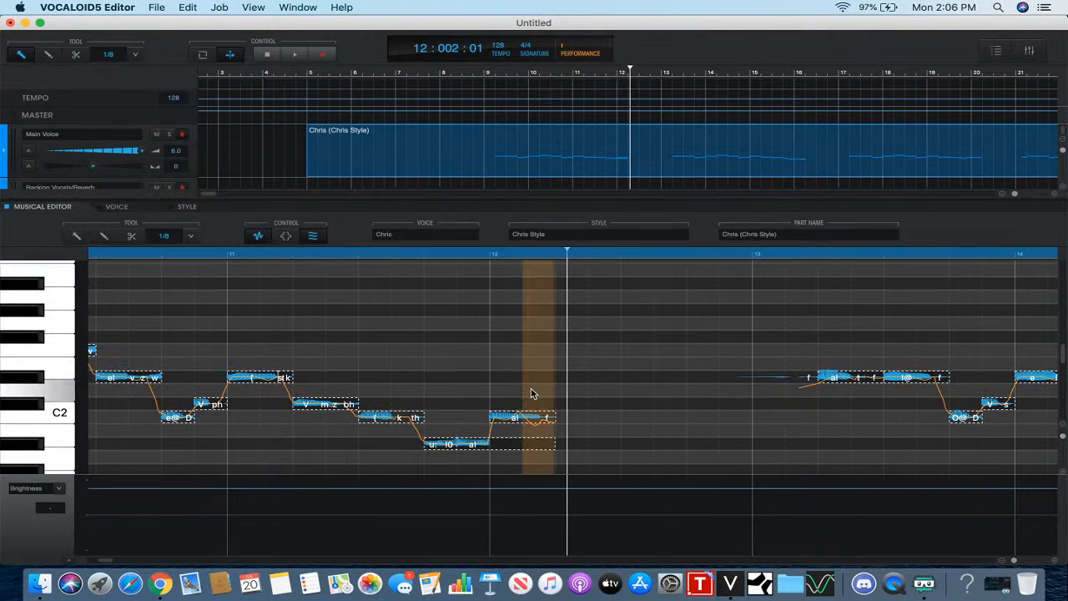
{"action": "left_click", "coordinate": [533, 390]}
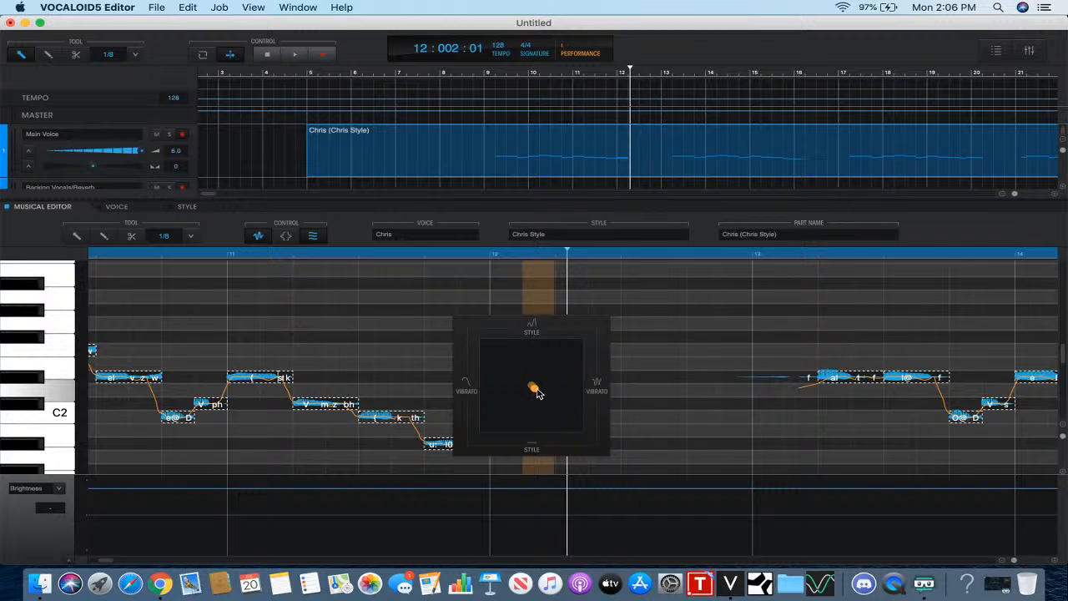
{"action": "left_click_drag", "start_coordinate": [537, 389], "coordinate": [557, 403]}
{"action": "left_click_drag", "start_coordinate": [563, 405], "coordinate": [558, 407]}
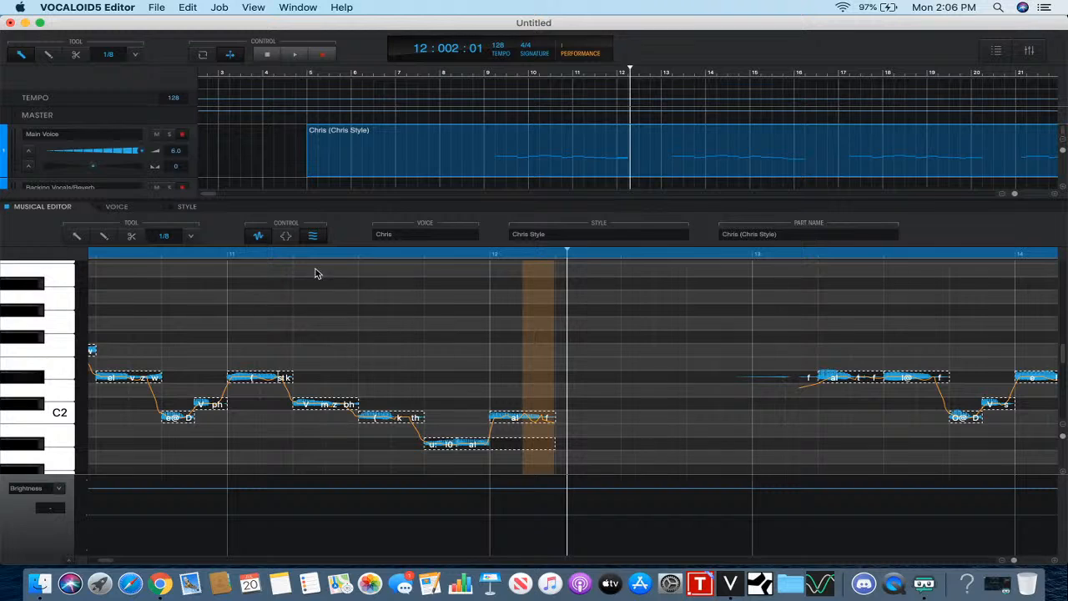
{"action": "left_click", "coordinate": [259, 237]}
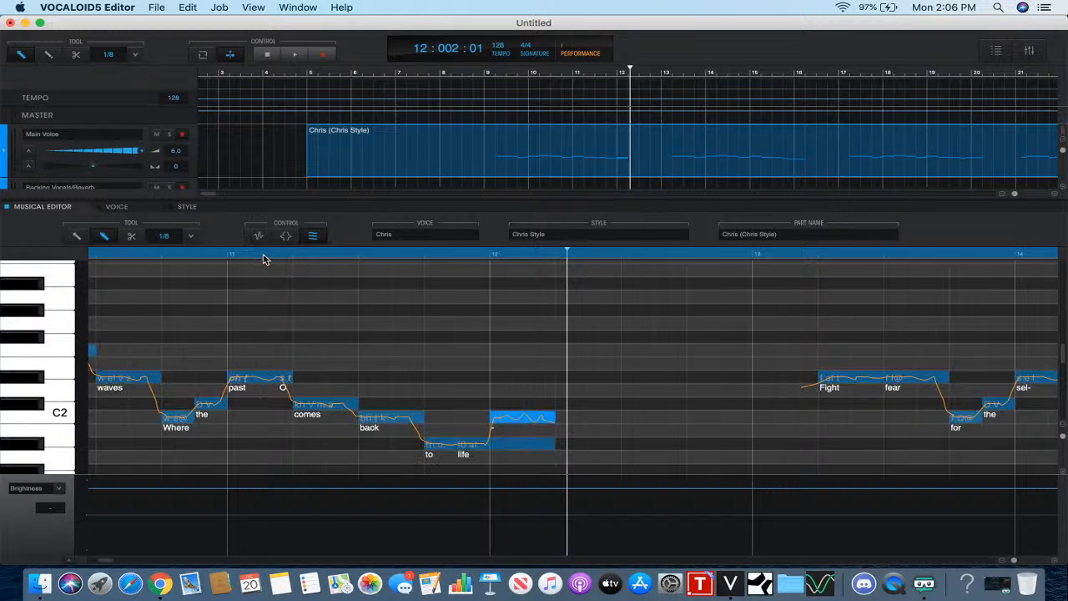
- Play the phrase from the start of measure 9 and stop after the "-" note in measure 12
{"action": "left_click", "coordinate": [258, 255]}
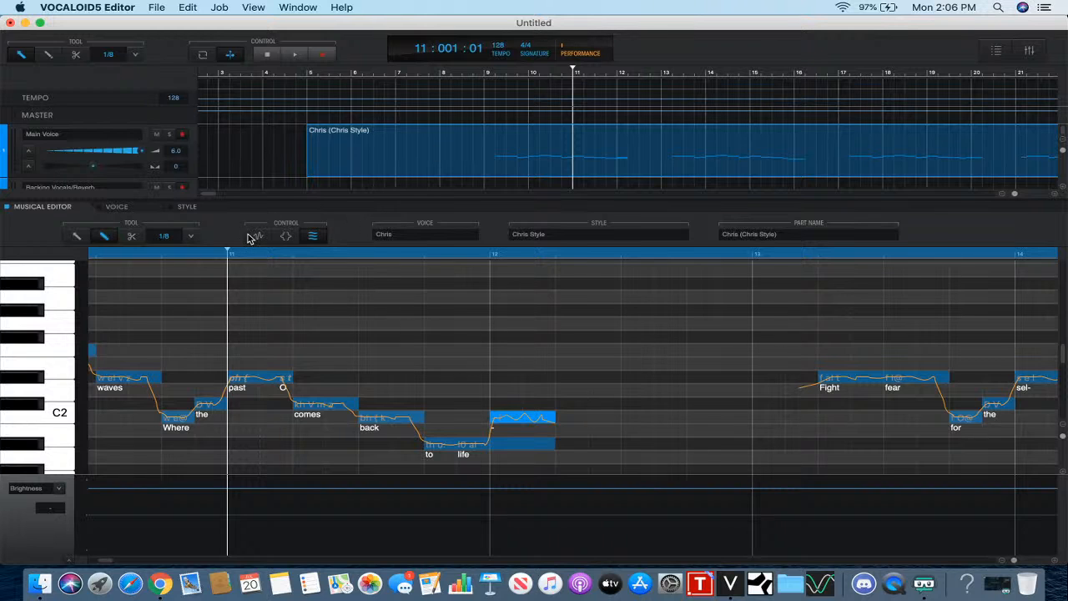
{"action": "scroll", "coordinate": [209, 284], "scroll_direction": "left", "scroll_amount": 5}
{"action": "left_click", "coordinate": [231, 255]}
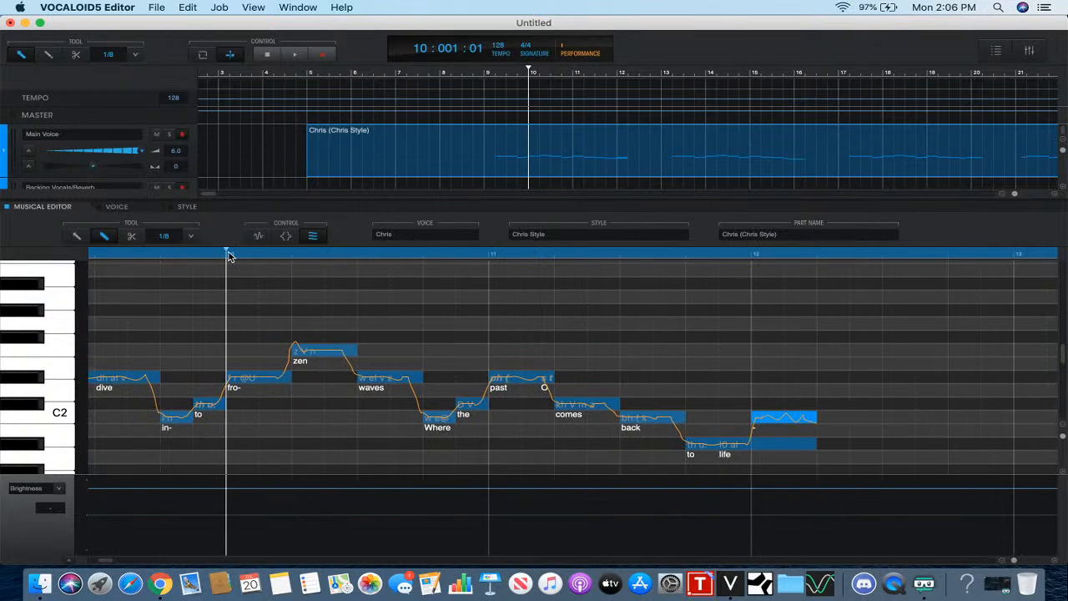
{"action": "scroll", "coordinate": [201, 303], "scroll_direction": "right", "scroll_amount": 3}
{"action": "scroll", "coordinate": [200, 304], "scroll_direction": "left", "scroll_amount": 4}
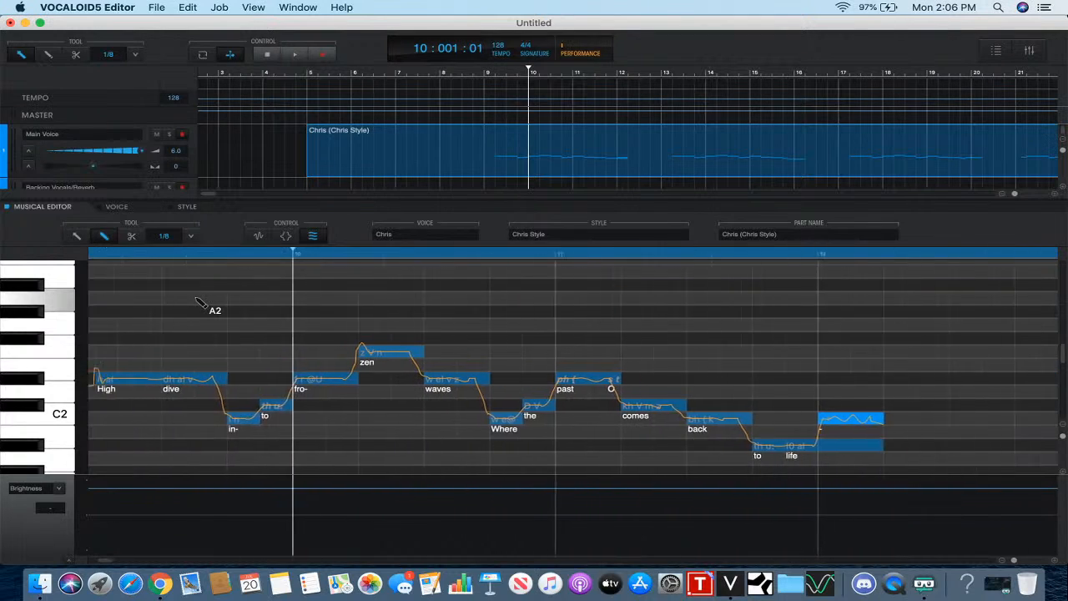
{"action": "scroll", "coordinate": [203, 304], "scroll_direction": "left", "scroll_amount": 4}
{"action": "left_click", "coordinate": [251, 256]}
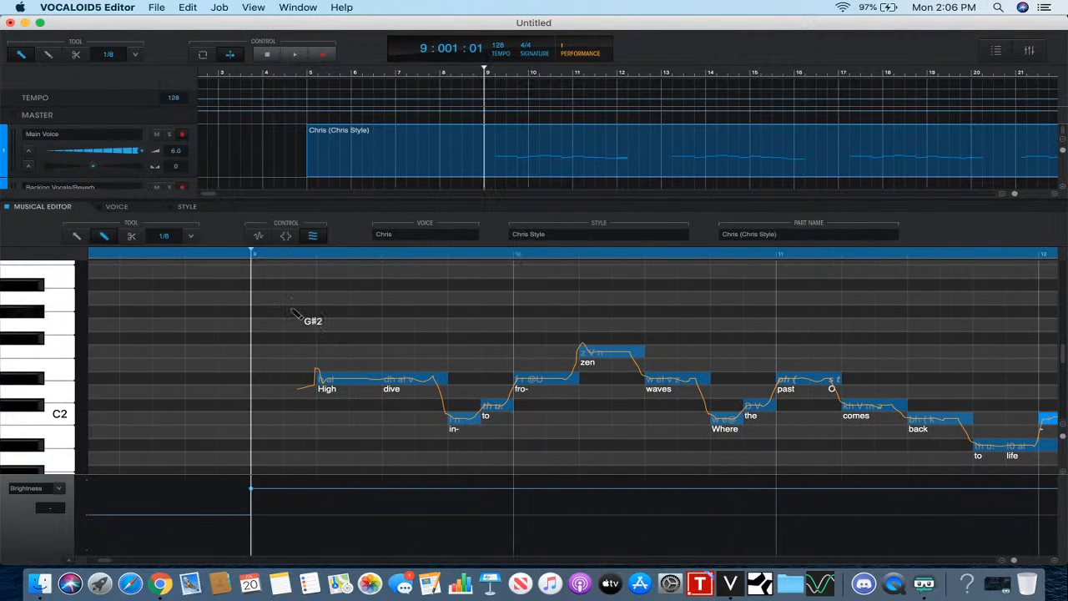
{"action": "left_click", "coordinate": [315, 260]}
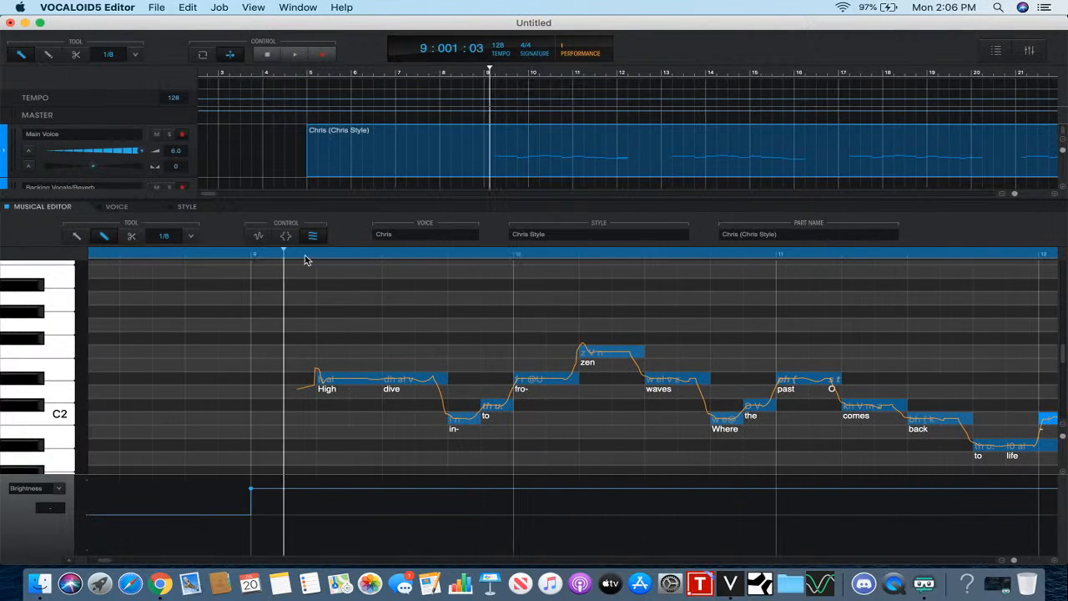
{"action": "left_click", "coordinate": [268, 258]}
{"action": "left_click", "coordinate": [323, 259]}
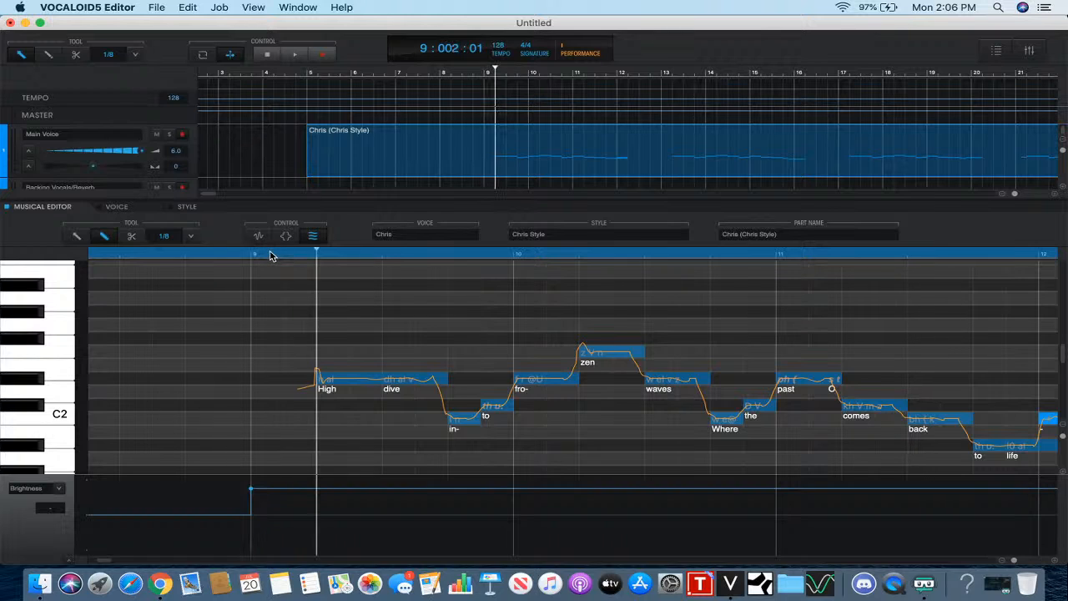
{"action": "left_click", "coordinate": [271, 257]}
{"action": "left_click", "coordinate": [315, 256]}
{"action": "left_click", "coordinate": [317, 255]}
{"action": "scroll", "coordinate": [317, 309], "scroll_direction": "right", "scroll_amount": 3}
{"action": "left_click", "coordinate": [186, 254]}
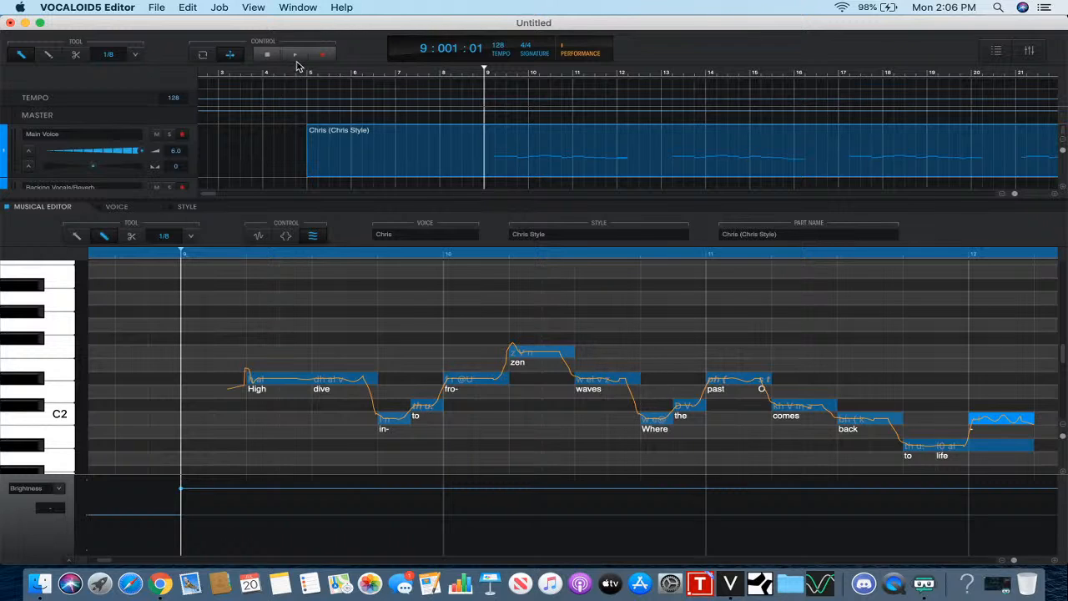
{"action": "left_click", "coordinate": [295, 57]}
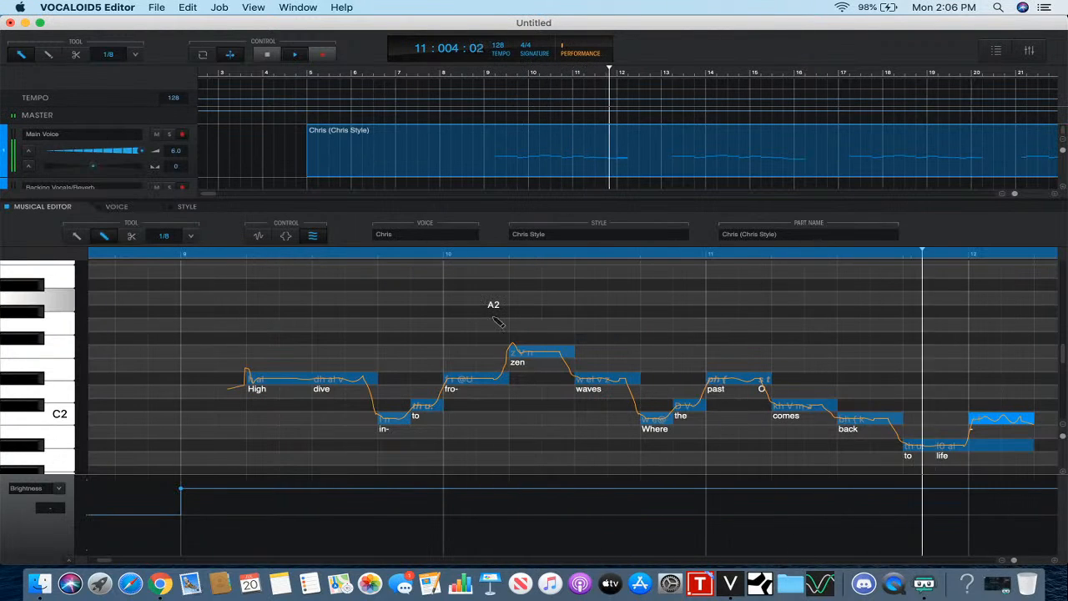
{"action": "left_click", "coordinate": [267, 54]}
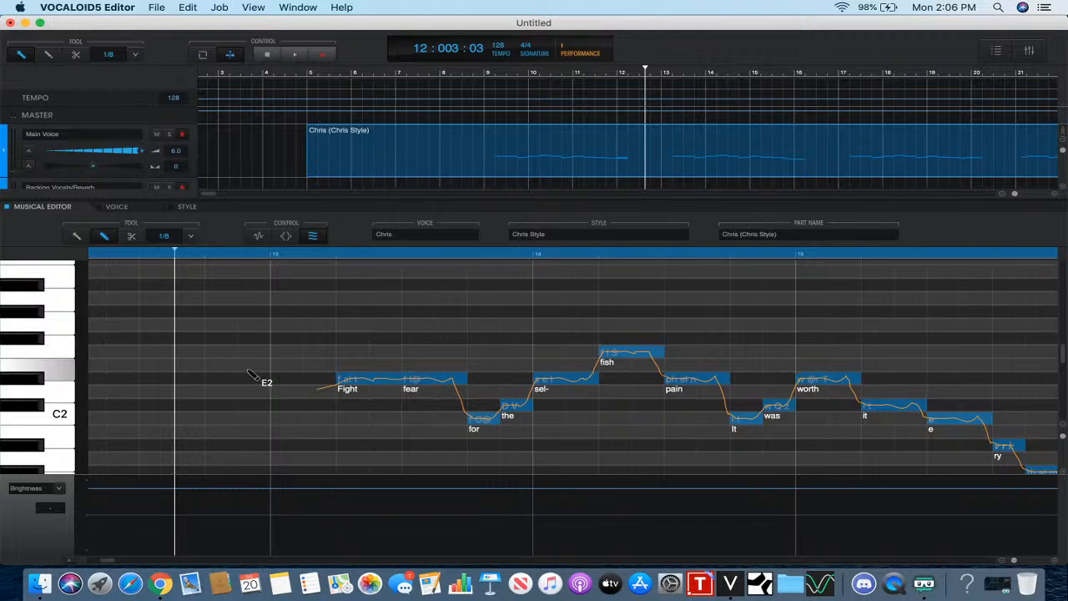
- Apply the Down2 pitch attack effect to the "comes" note in measure 11
{"action": "scroll", "coordinate": [250, 375], "scroll_direction": "right", "scroll_amount": 5}
{"action": "scroll", "coordinate": [251, 375], "scroll_direction": "left", "scroll_amount": 5}
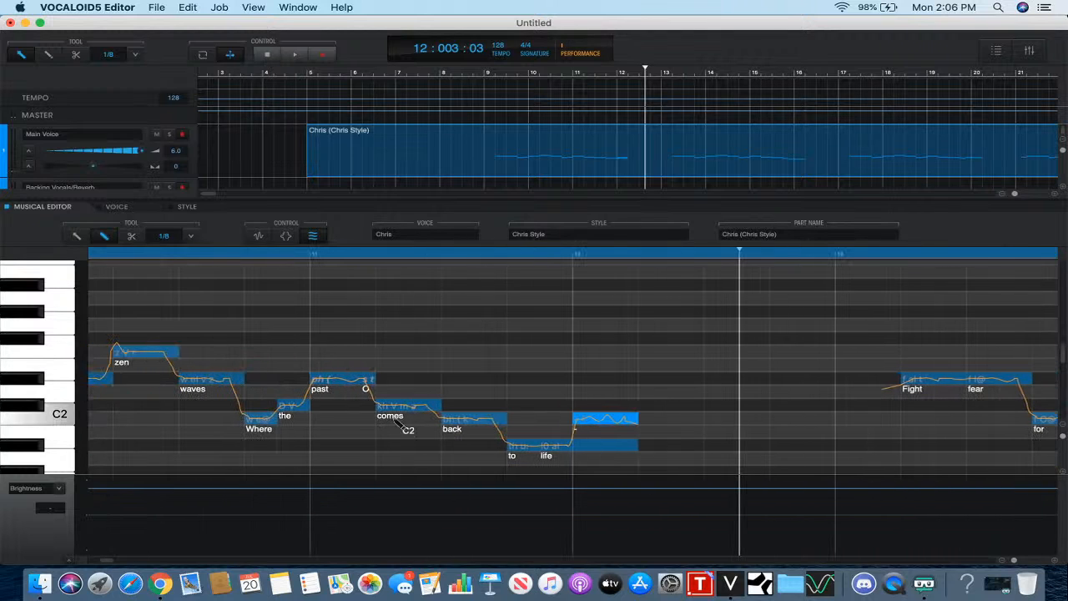
{"action": "left_click", "coordinate": [407, 411]}
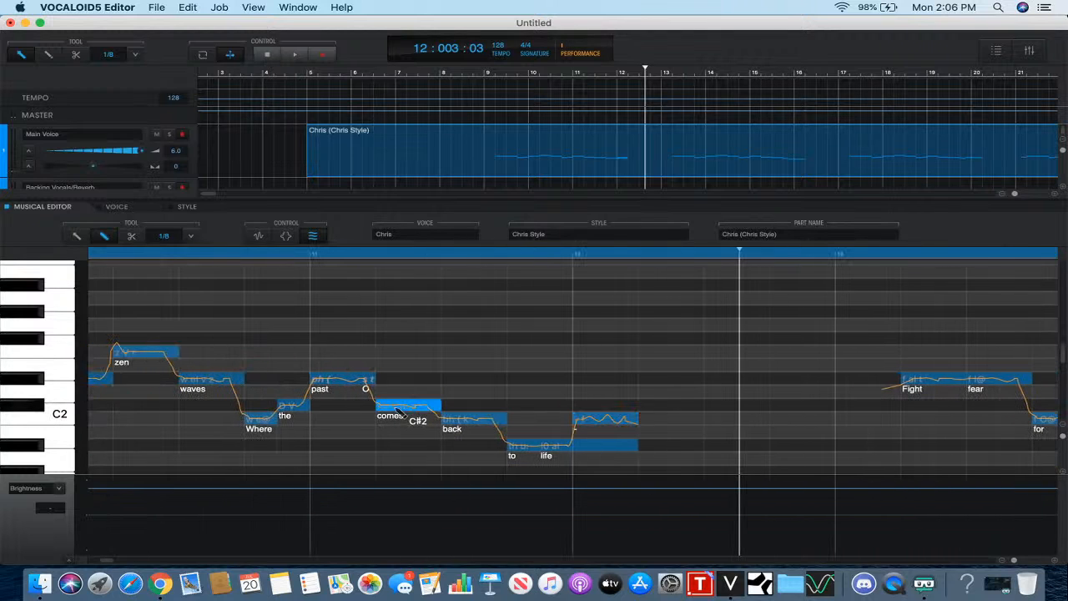
{"action": "left_click", "coordinate": [286, 237]}
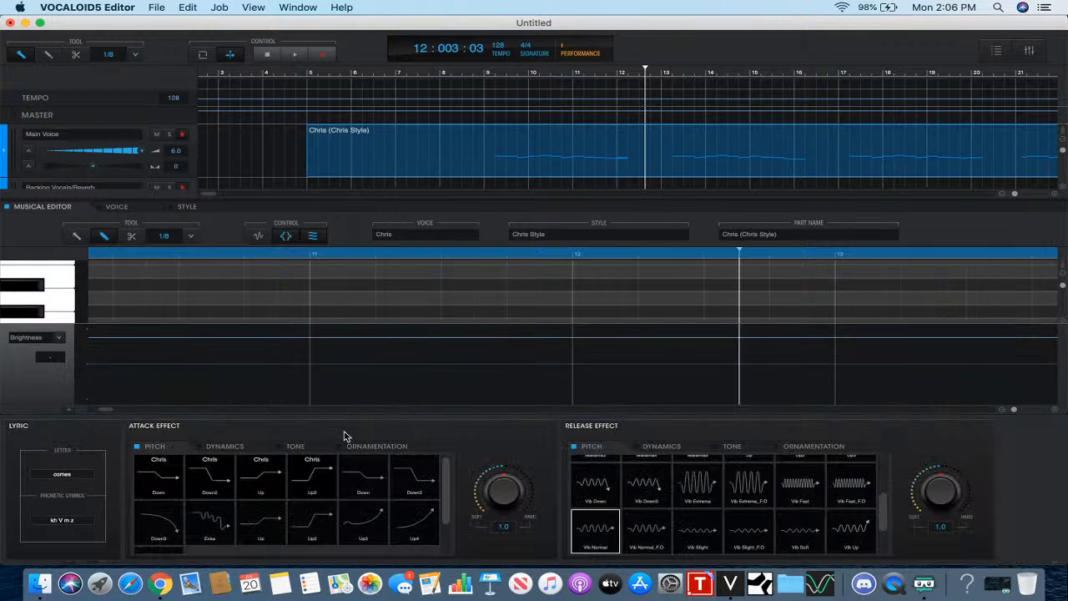
{"action": "left_click", "coordinate": [420, 487]}
{"action": "left_click", "coordinate": [285, 237]}
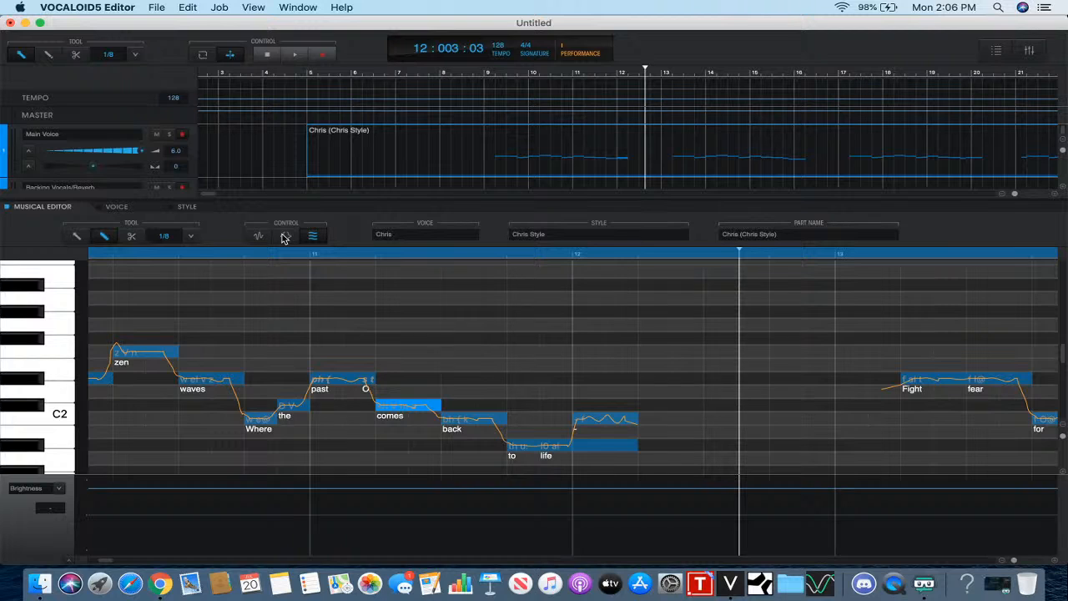
- Shorten and weaken the attack pitch bend on the "comes" note in the phoneme waveform view, and return to the note view
{"action": "left_click", "coordinate": [258, 237]}
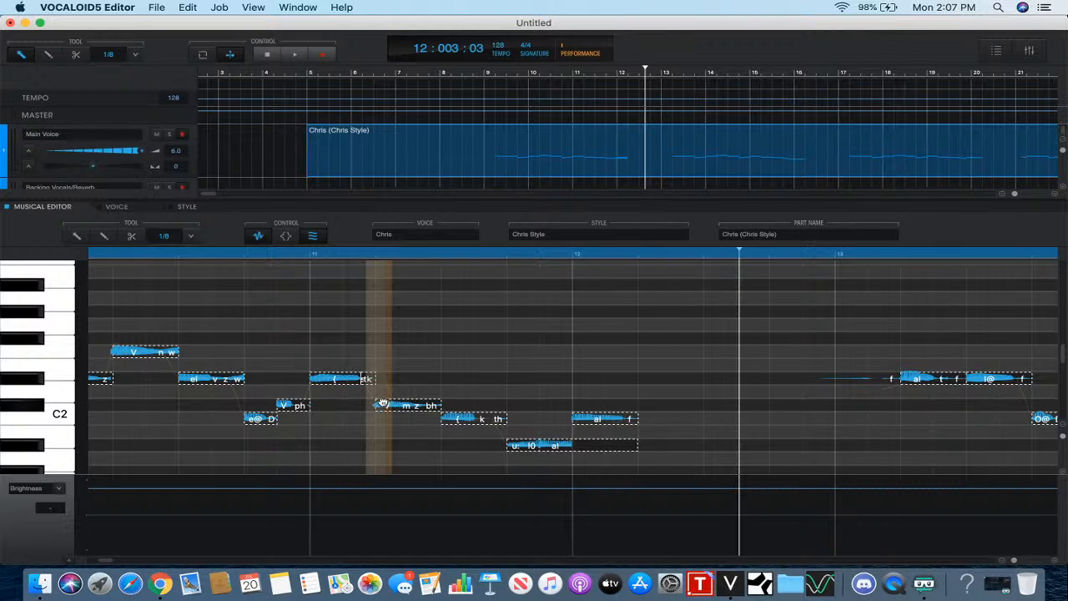
{"action": "left_click_drag", "start_coordinate": [382, 401], "coordinate": [382, 401]}
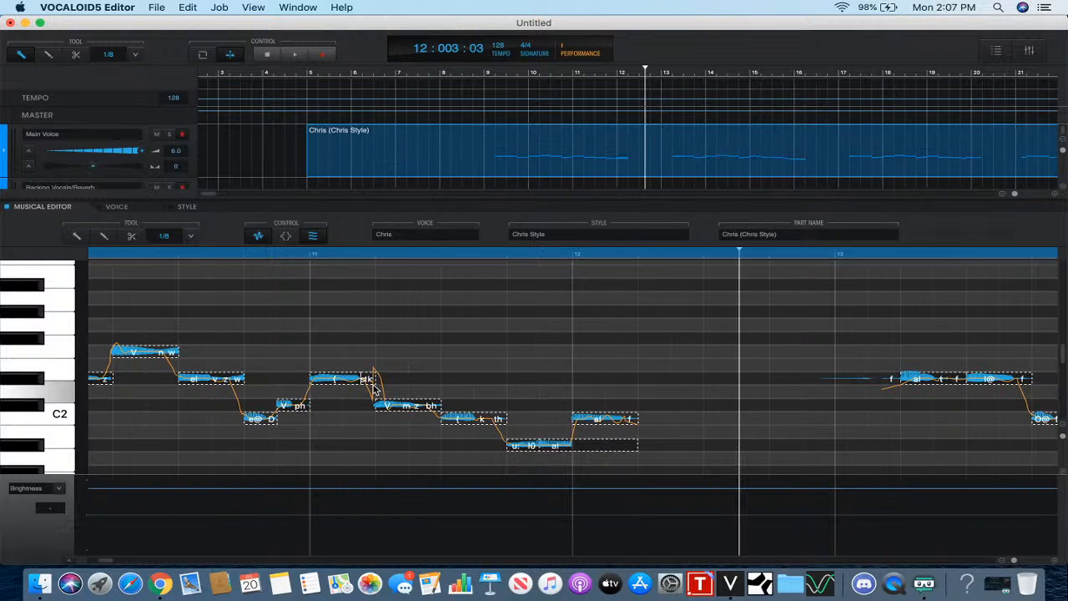
{"action": "left_click_drag", "start_coordinate": [374, 386], "coordinate": [376, 420]}
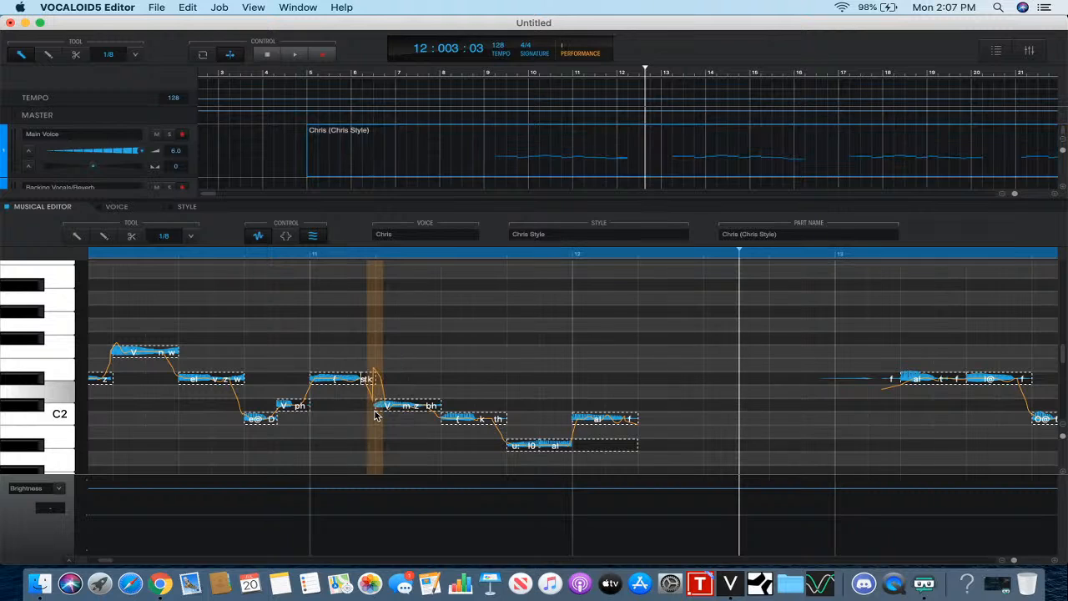
{"action": "left_click", "coordinate": [259, 236]}
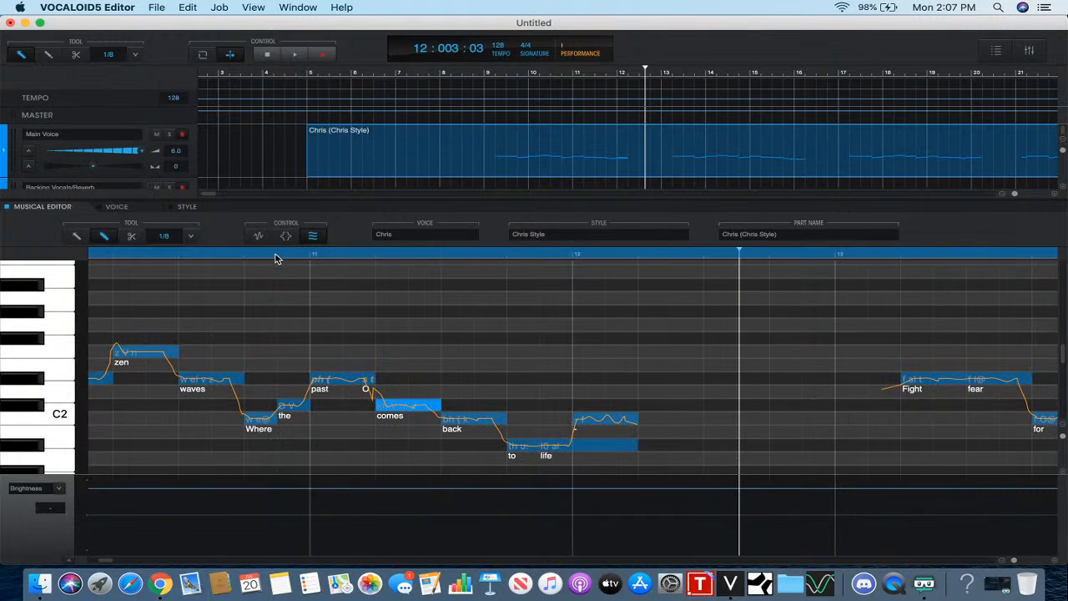
- Replay the phrase from the start of measure 9 to check the "comes" attack, stopping in the middle of measure 12
{"action": "left_click", "coordinate": [275, 254]}
{"action": "scroll", "coordinate": [231, 321], "scroll_direction": "left", "scroll_amount": 10}
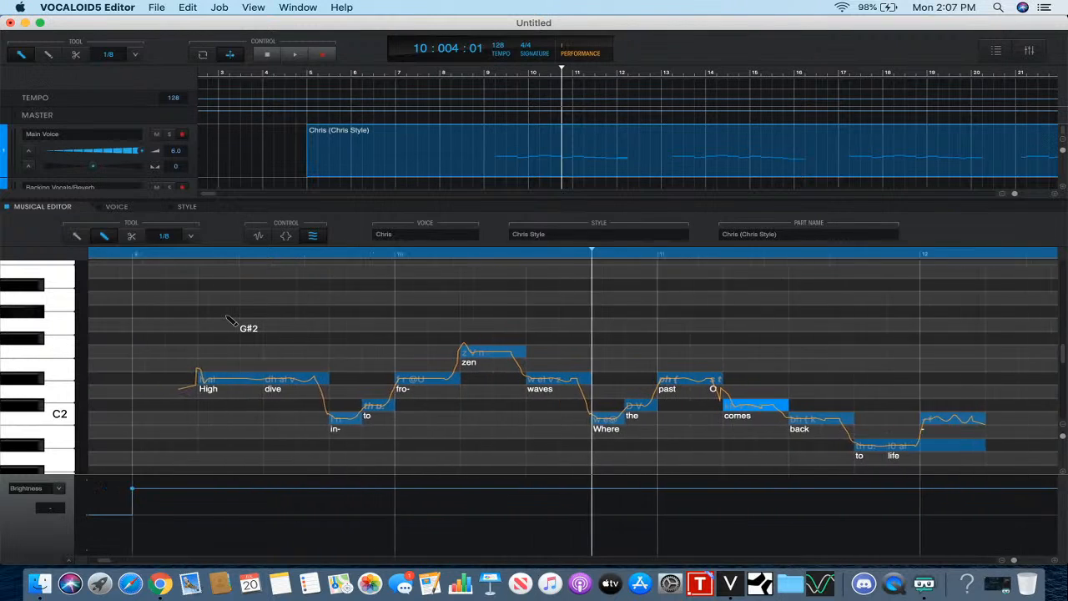
{"action": "scroll", "coordinate": [231, 320], "scroll_direction": "right", "scroll_amount": 1}
{"action": "left_click", "coordinate": [155, 254]}
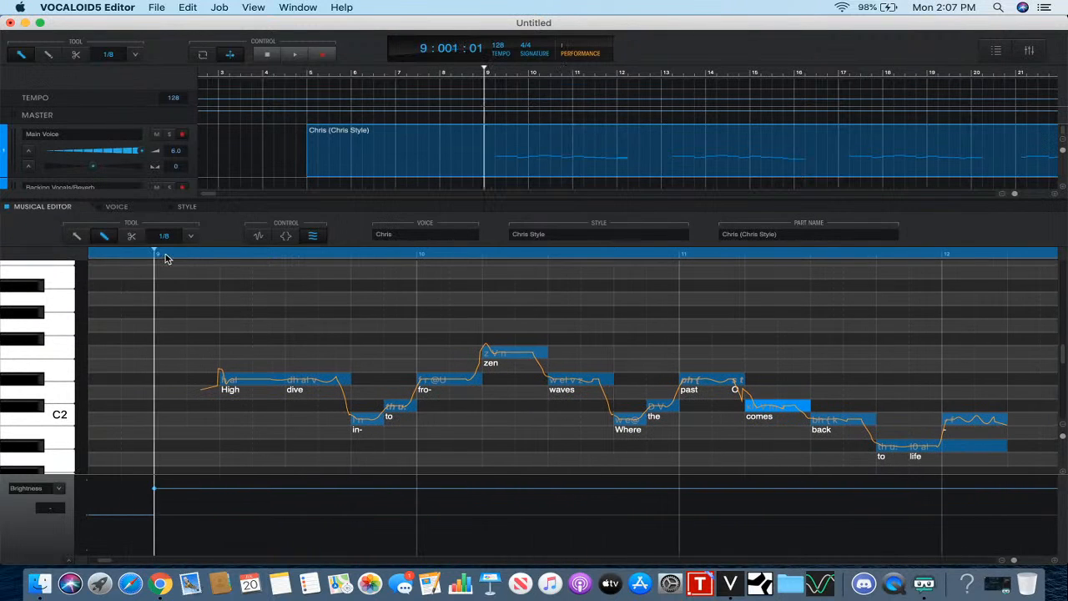
{"action": "scroll", "coordinate": [219, 305], "scroll_direction": "right", "scroll_amount": 3}
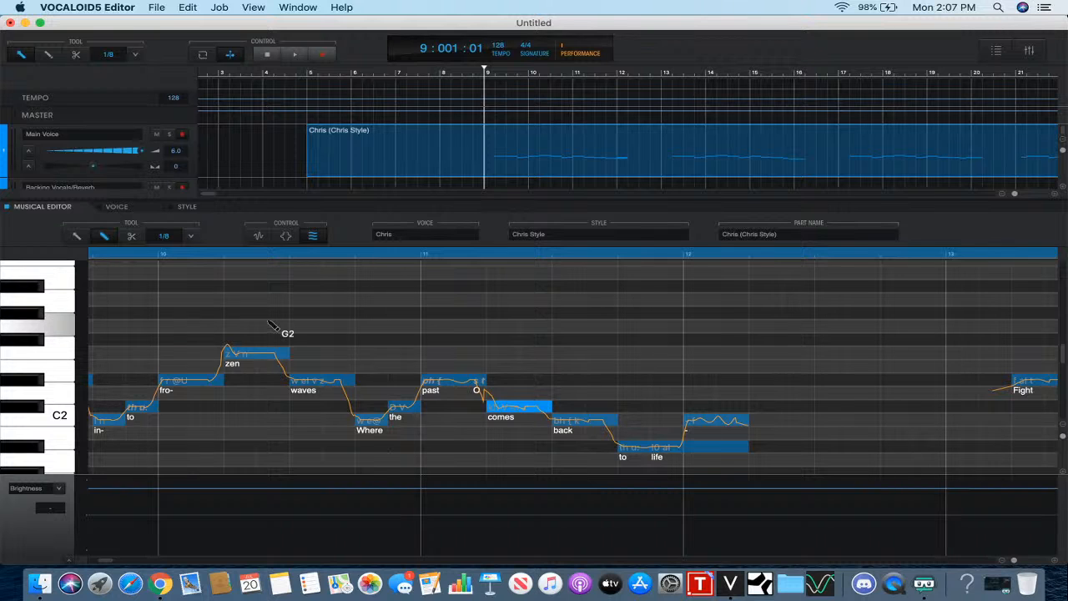
{"action": "scroll", "coordinate": [276, 321], "scroll_direction": "left", "scroll_amount": 3}
{"action": "scroll", "coordinate": [260, 294], "scroll_direction": "left", "scroll_amount": 2}
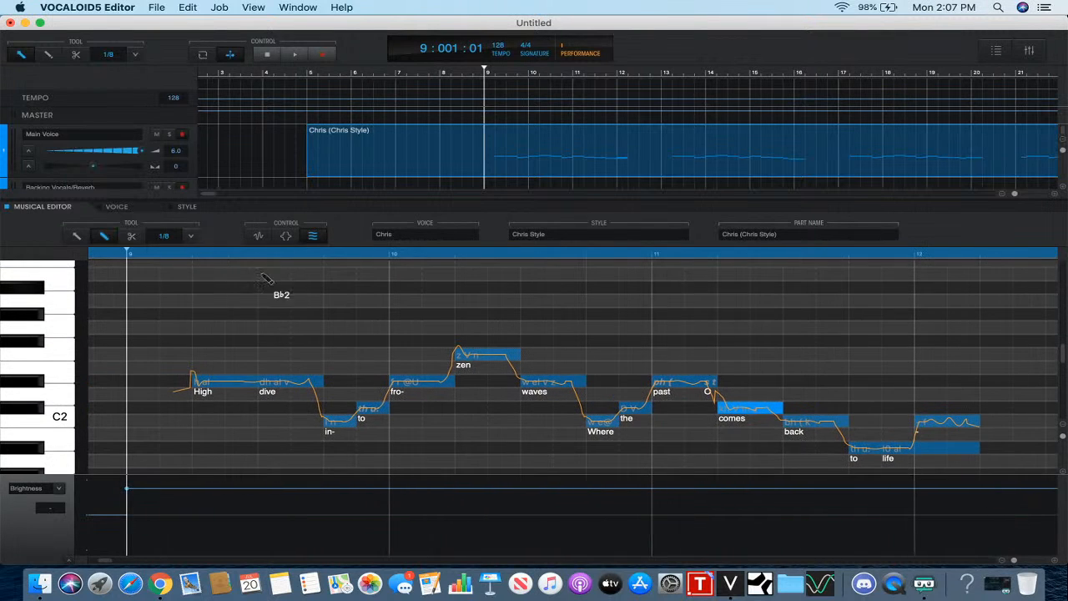
{"action": "left_click", "coordinate": [293, 55]}
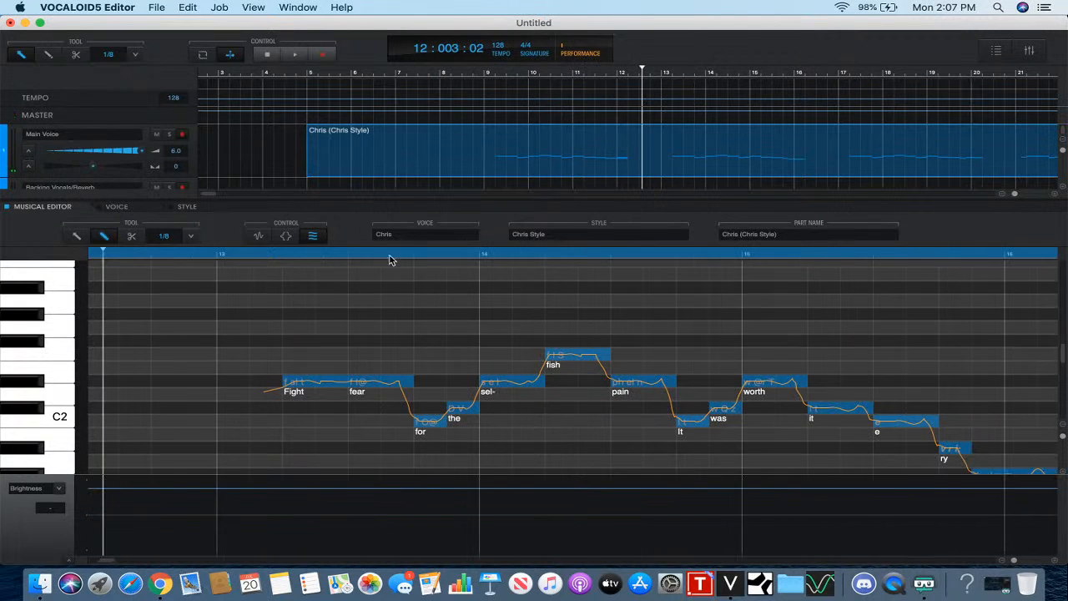
{"action": "key", "text": "space"}
- Play only the "past comes back to life" section from the start of measure 11, stopping in measure 12
{"action": "scroll", "coordinate": [389, 259], "scroll_direction": "left", "scroll_amount": 10}
{"action": "left_click", "coordinate": [348, 255]}
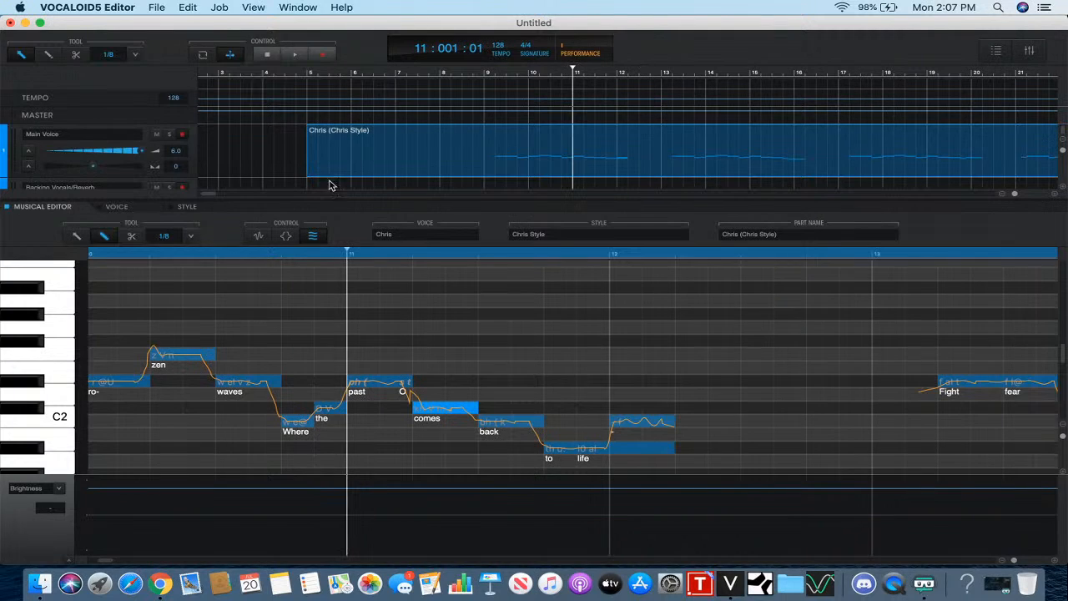
{"action": "left_click", "coordinate": [295, 54]}
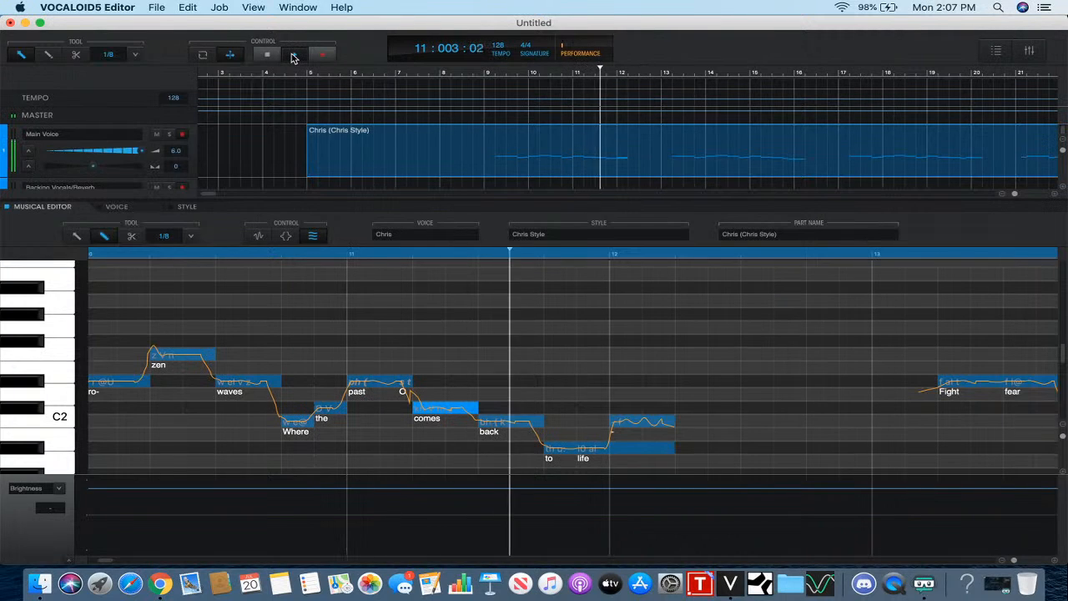
{"action": "left_click", "coordinate": [269, 54]}
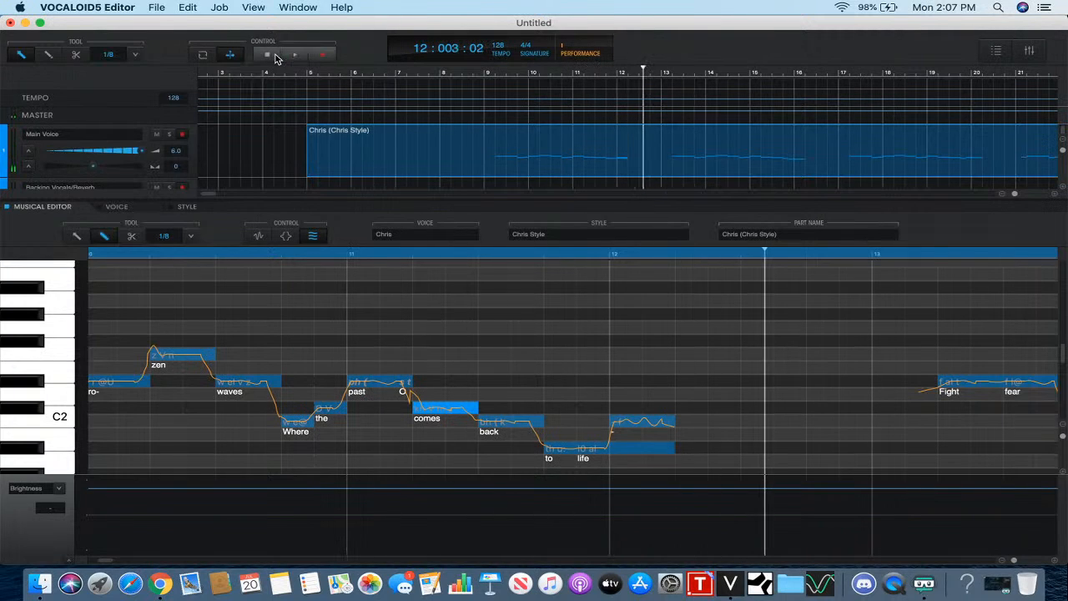
- Move the playhead to the start of measure 13 and add an eighth note at C2 with the lyric "-" just before "for"
{"action": "scroll", "coordinate": [499, 428], "scroll_direction": "right", "scroll_amount": 5}
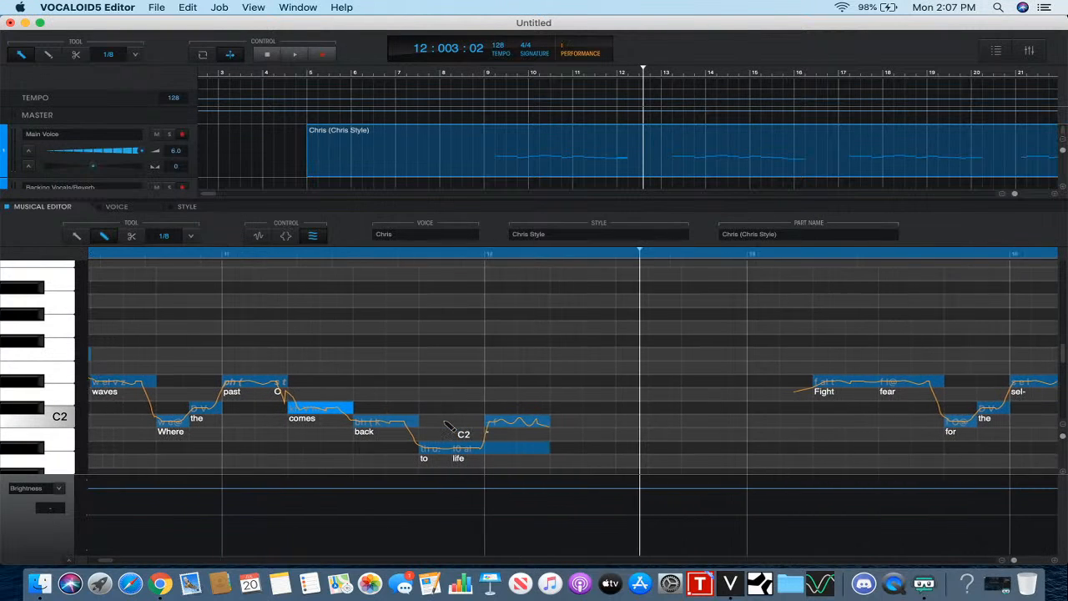
{"action": "scroll", "coordinate": [449, 426], "scroll_direction": "left", "scroll_amount": 7}
{"action": "scroll", "coordinate": [449, 426], "scroll_direction": "right", "scroll_amount": 4}
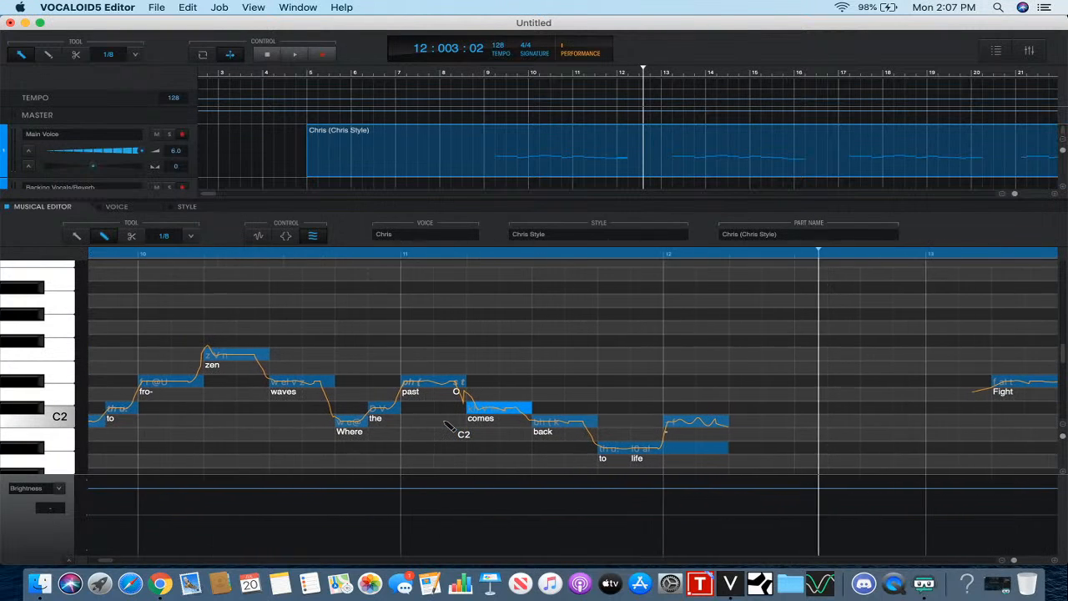
{"action": "scroll", "coordinate": [430, 427], "scroll_direction": "right", "scroll_amount": 5}
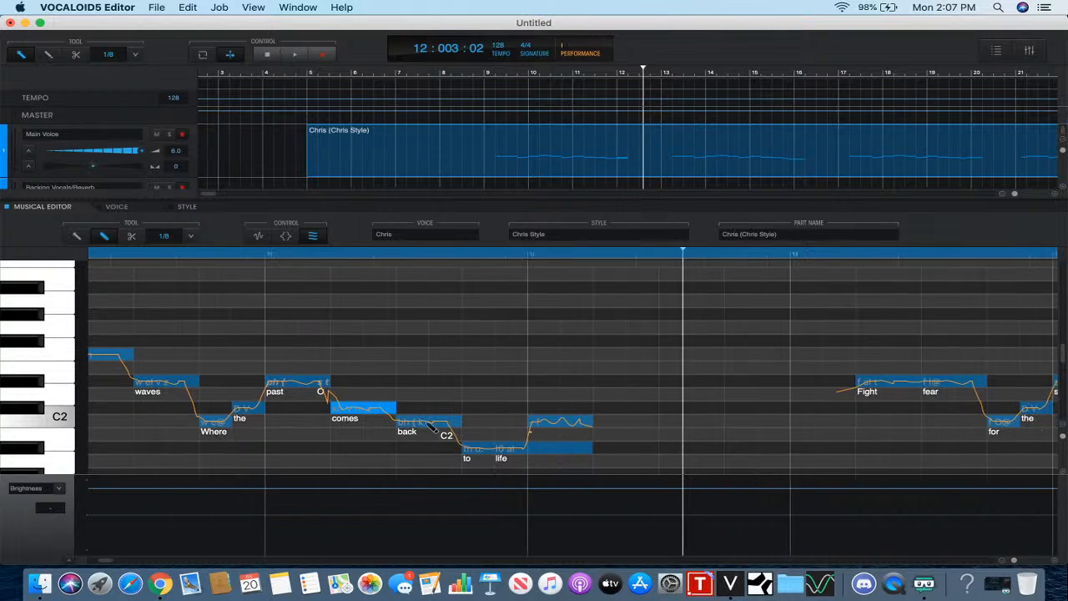
{"action": "scroll", "coordinate": [429, 427], "scroll_direction": "right", "scroll_amount": 15}
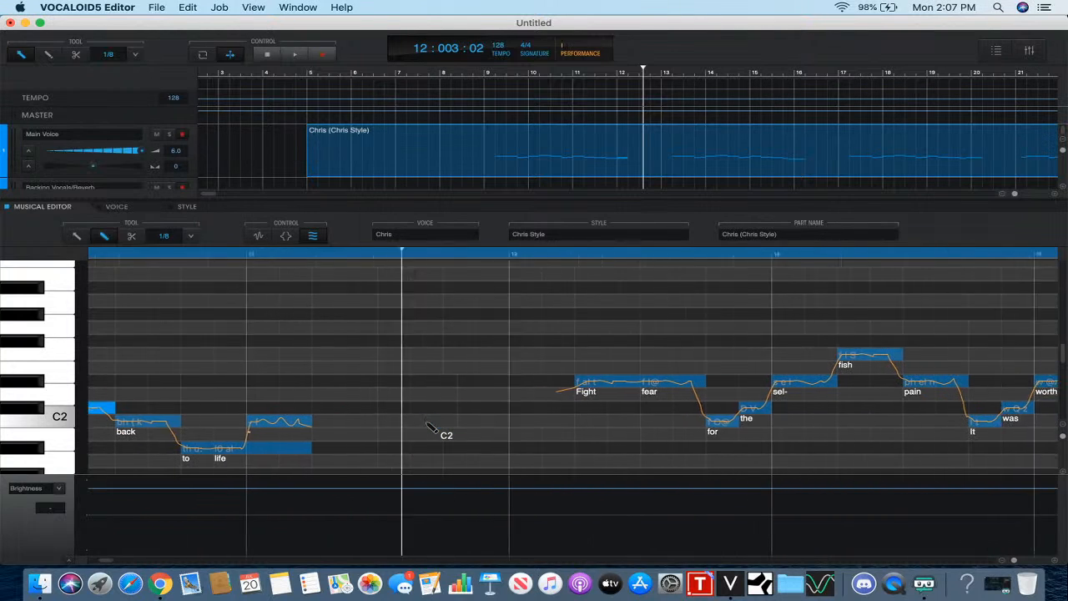
{"action": "left_click", "coordinate": [373, 256]}
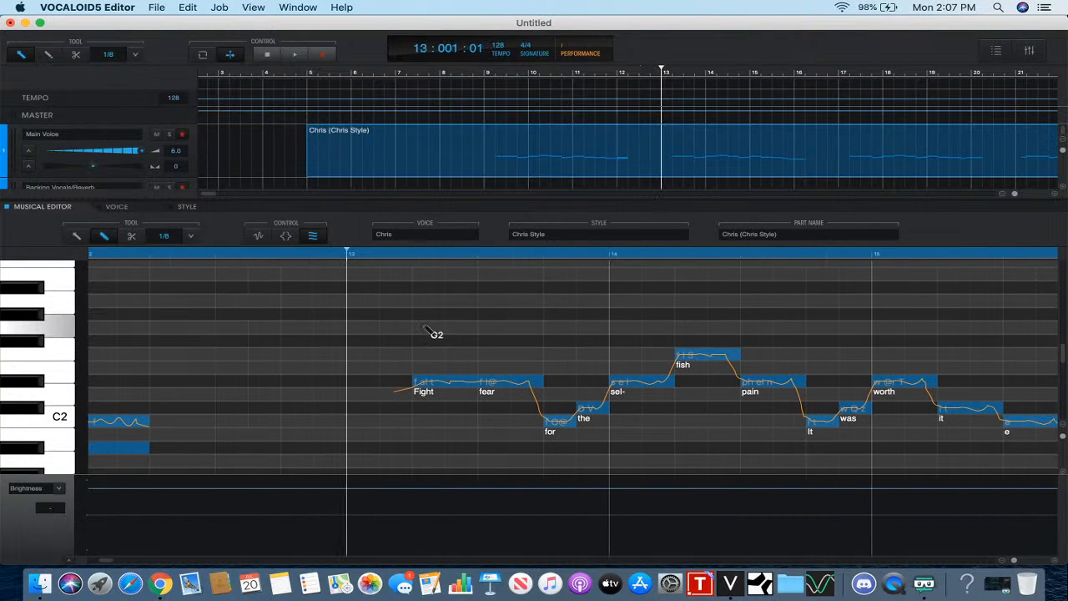
{"action": "left_click", "coordinate": [519, 433]}
{"action": "double_click", "coordinate": [523, 432]}
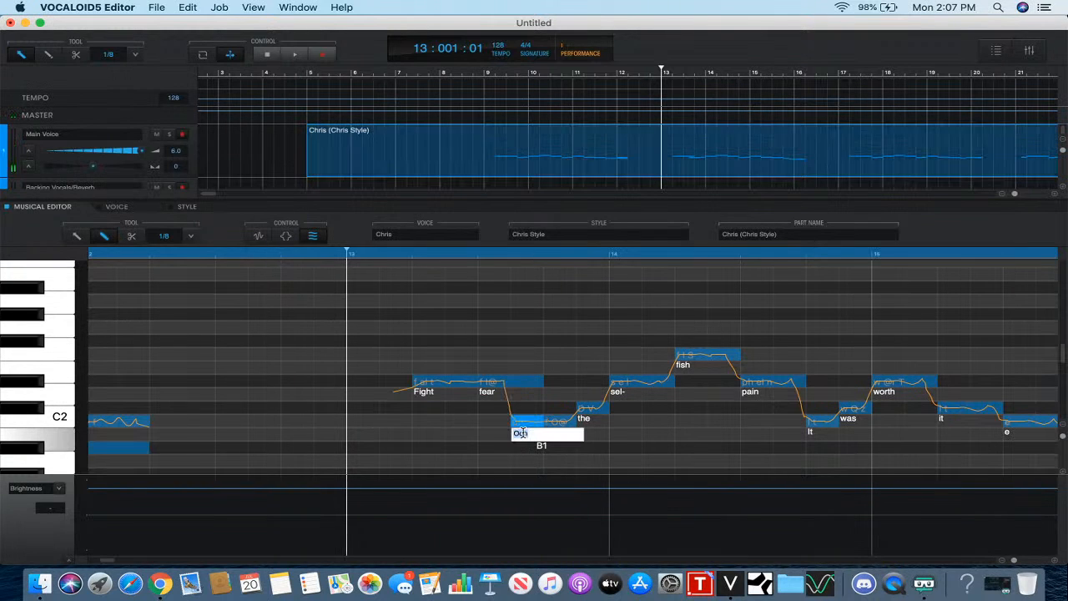
{"action": "type", "text": "-"}
{"action": "key", "text": "Return"}
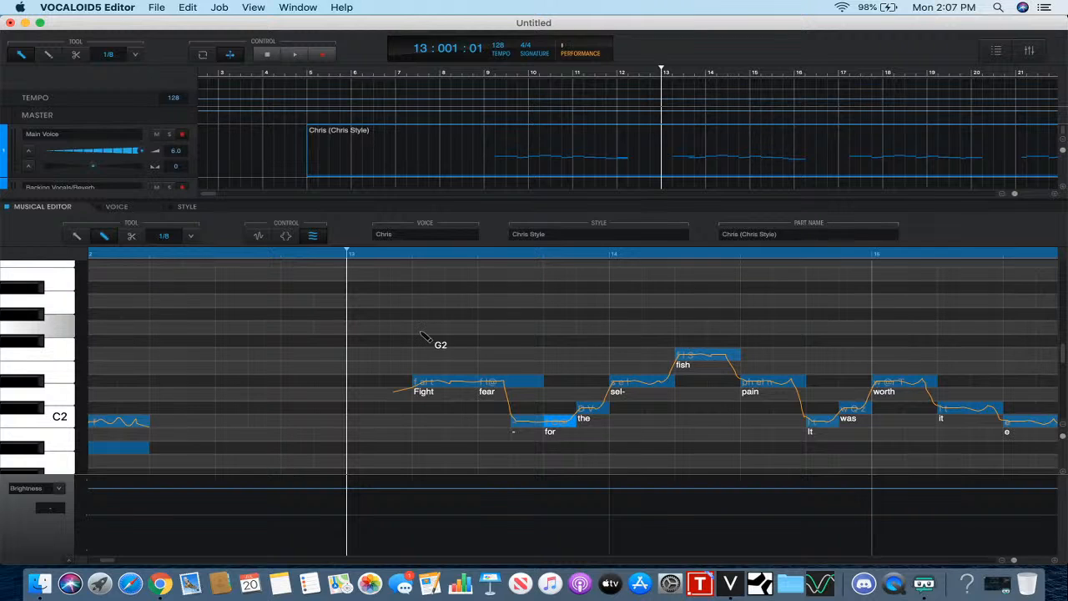
- Add an attack pitch bend to the "Fight" note, weaken it in the phoneme waveform view, and return to the note view
{"action": "left_click", "coordinate": [427, 380]}
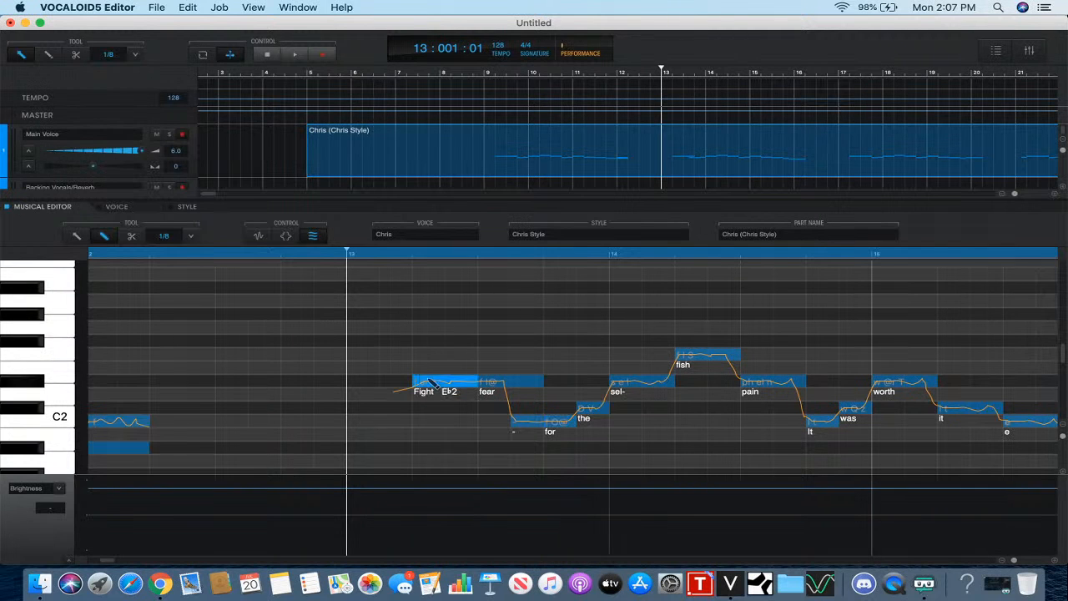
{"action": "left_click", "coordinate": [287, 237]}
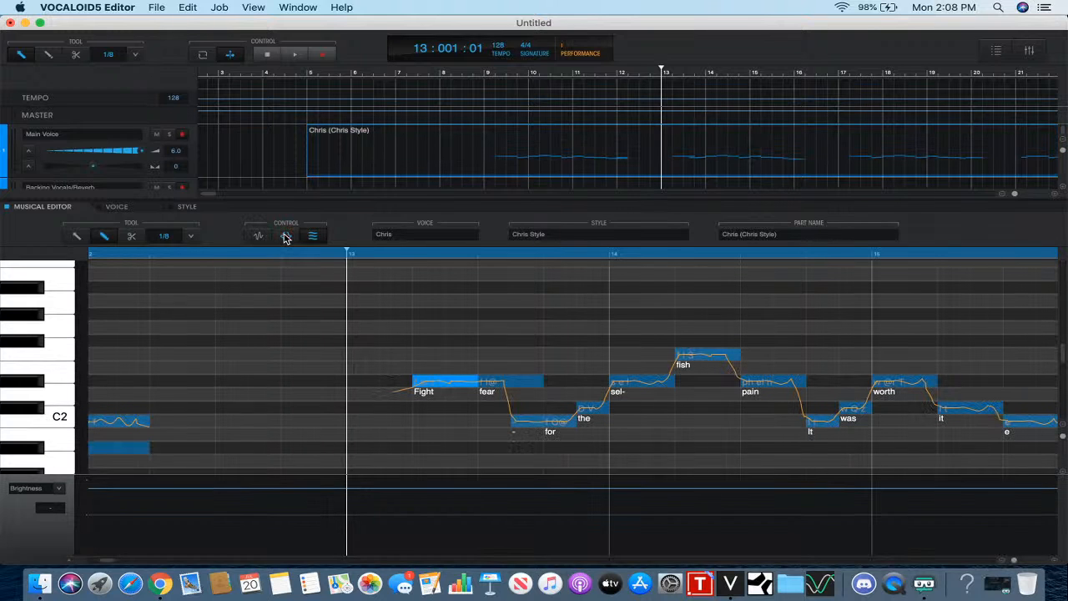
{"action": "left_click", "coordinate": [286, 236]}
{"action": "left_click", "coordinate": [257, 237]}
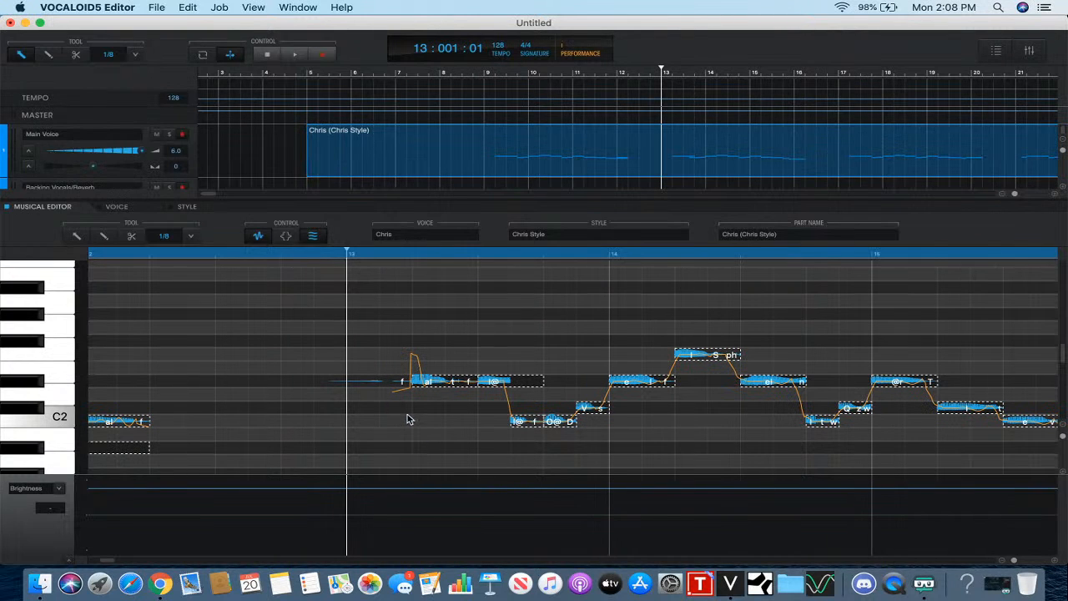
{"action": "left_click", "coordinate": [411, 418]}
{"action": "left_click_drag", "start_coordinate": [411, 418], "coordinate": [410, 441]}
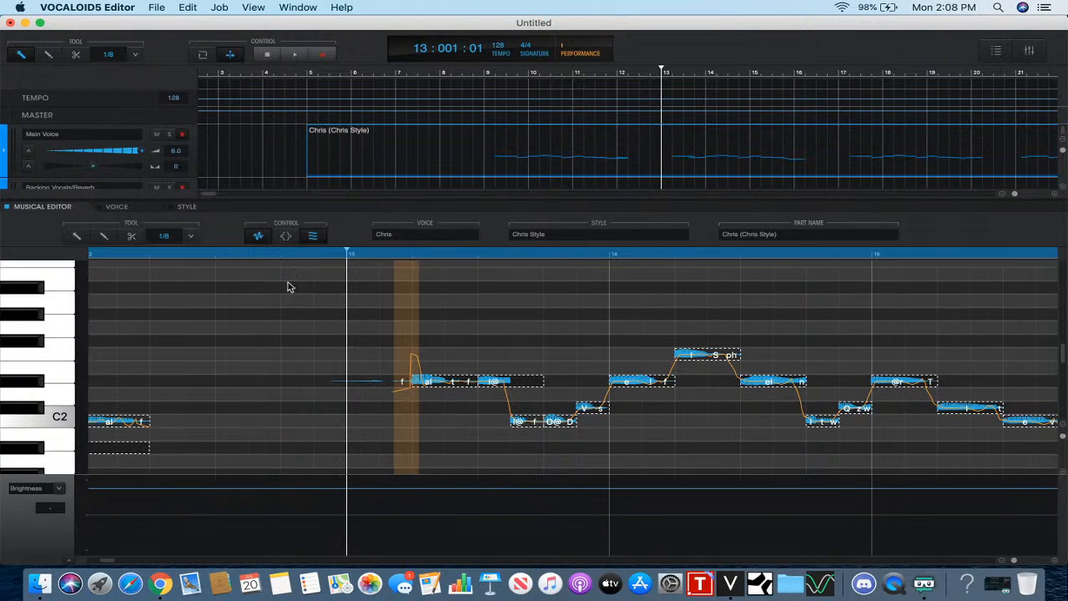
{"action": "left_click", "coordinate": [259, 240]}
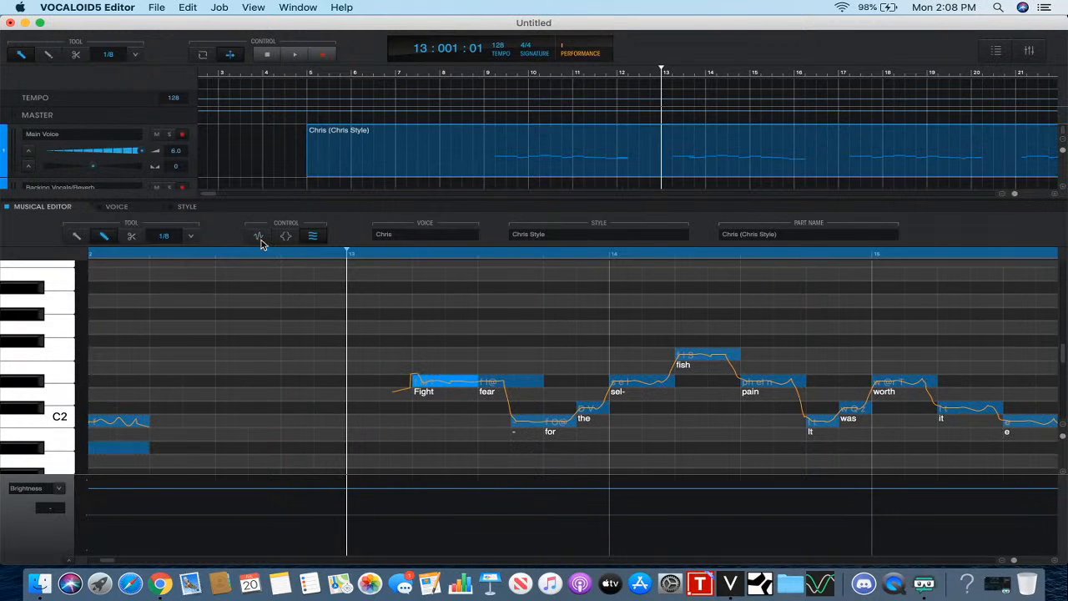
- Play the "Fight fear for the selfish pain" phrase from the start of measure 13, stopping late in measure 14
{"action": "left_click", "coordinate": [301, 259]}
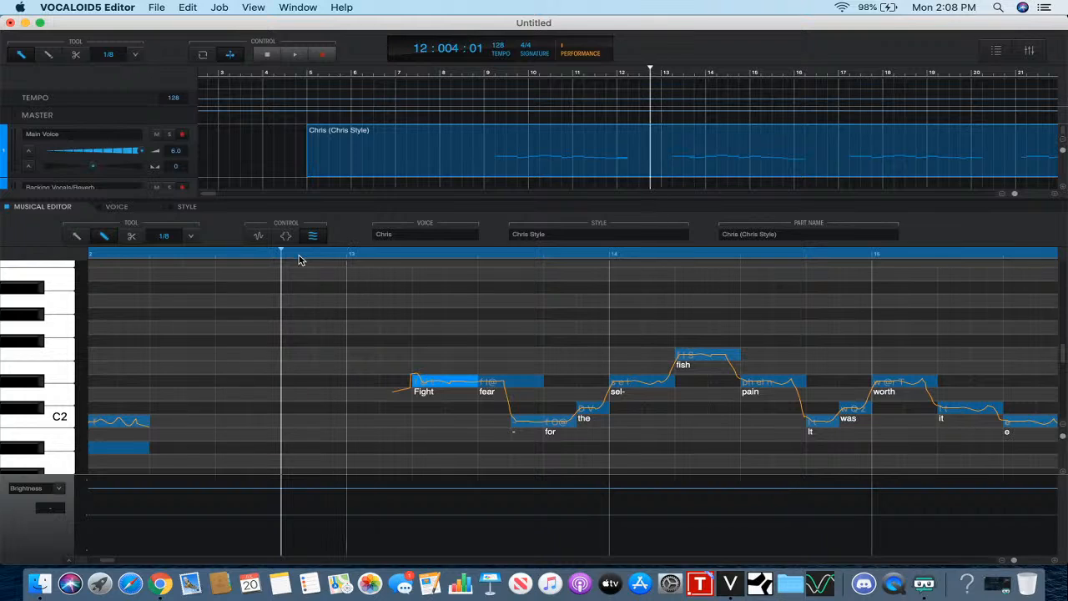
{"action": "left_click", "coordinate": [348, 259]}
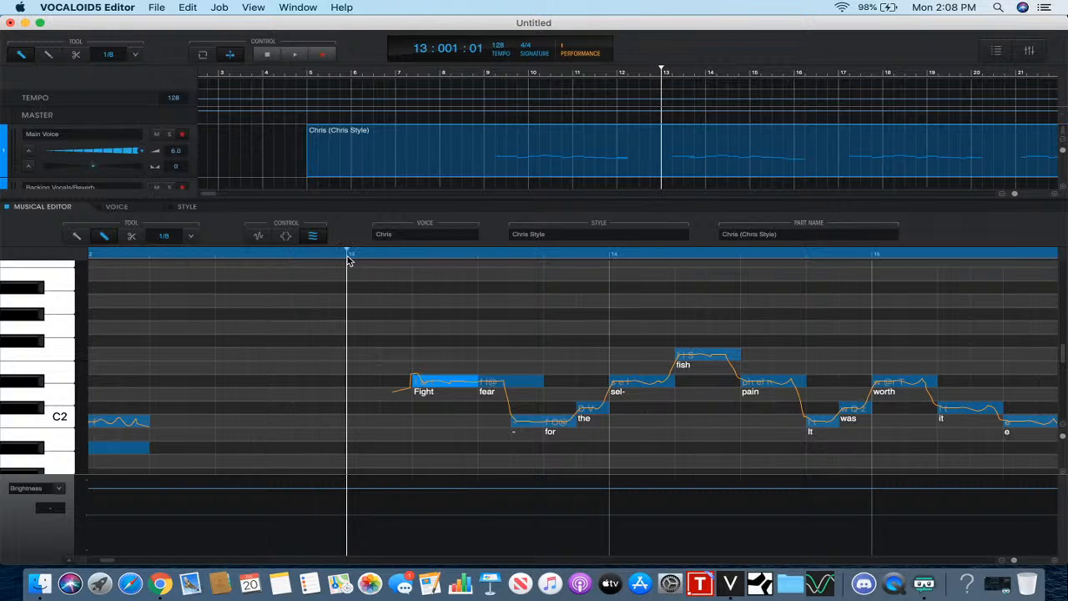
{"action": "left_click", "coordinate": [299, 259]}
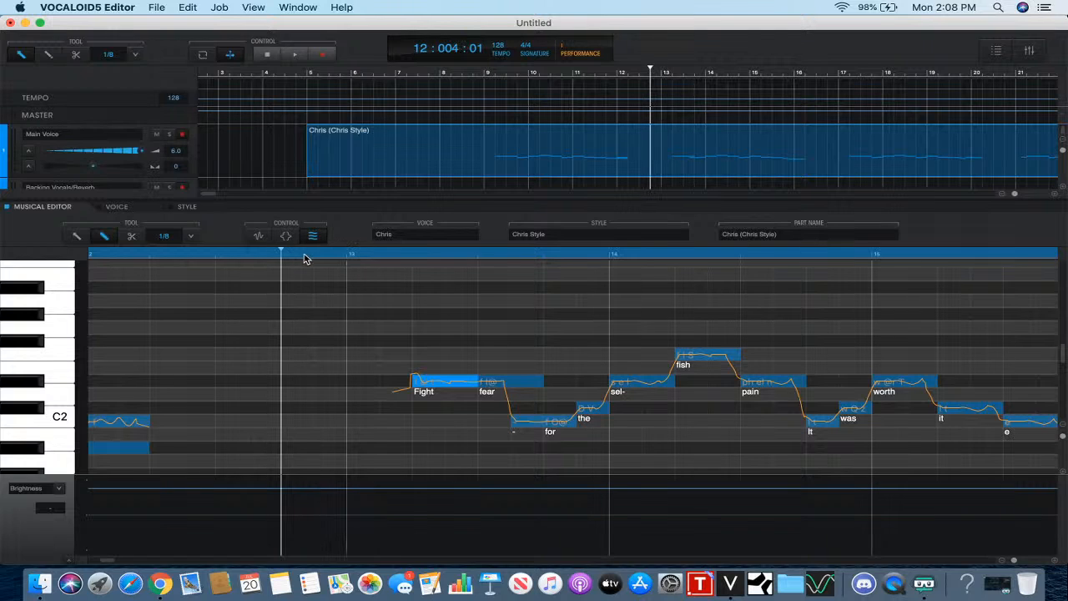
{"action": "left_click", "coordinate": [350, 259]}
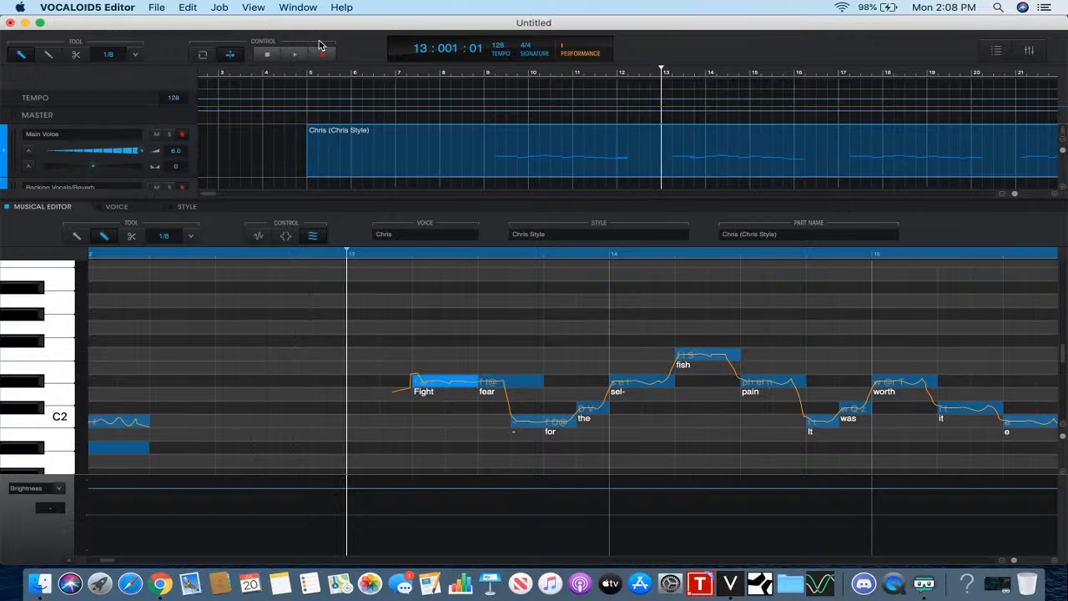
{"action": "left_click", "coordinate": [294, 55]}
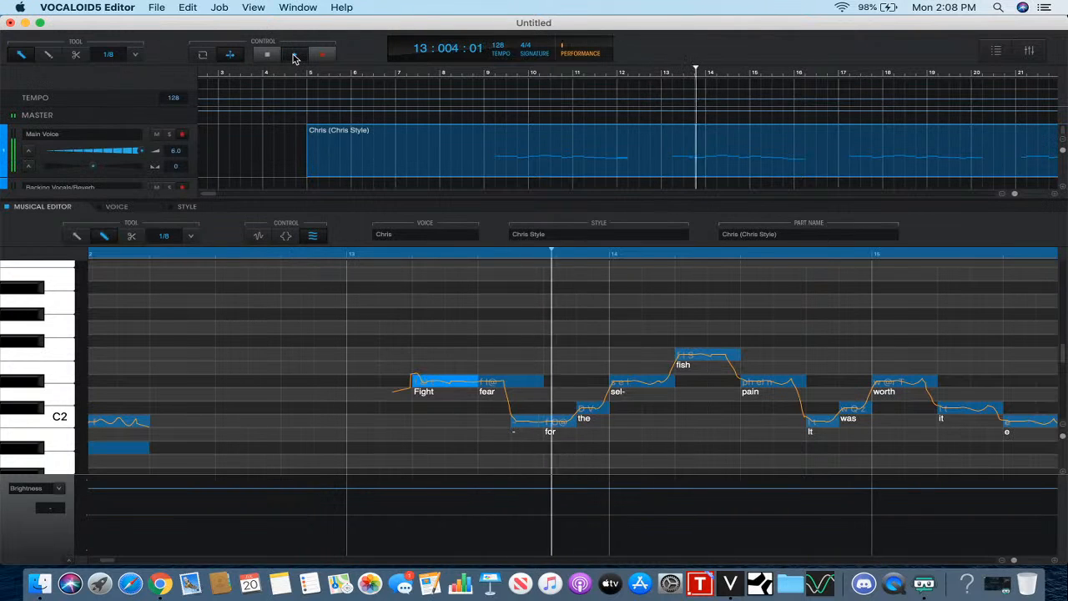
{"action": "left_click", "coordinate": [268, 55]}
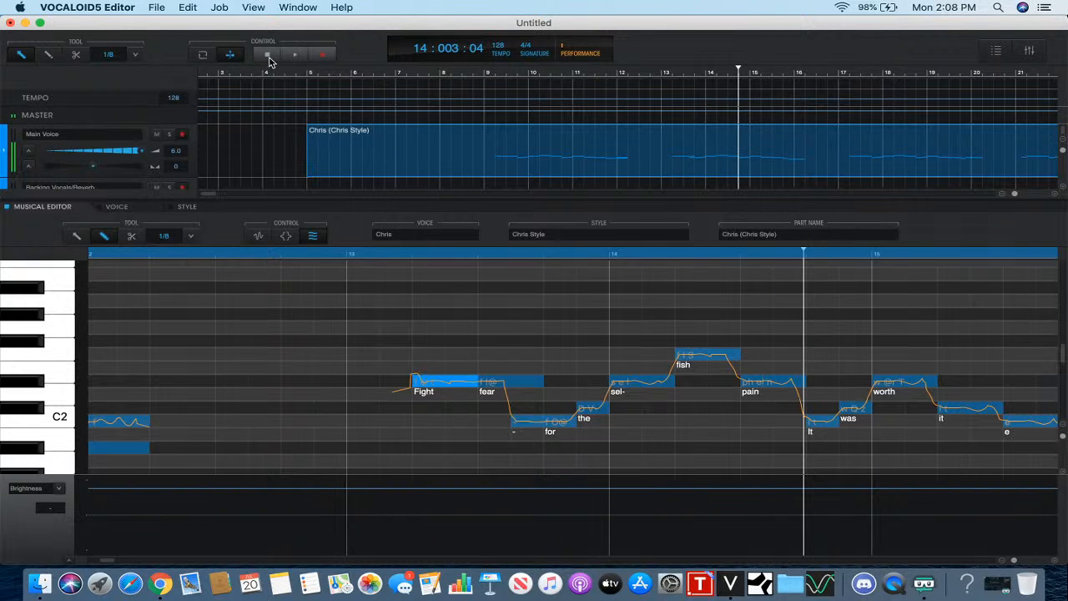
- Replay the phrase from just before the "Fight" note in measure 13 to check its attack, stopping at the end of measure 14
{"action": "left_click", "coordinate": [394, 258]}
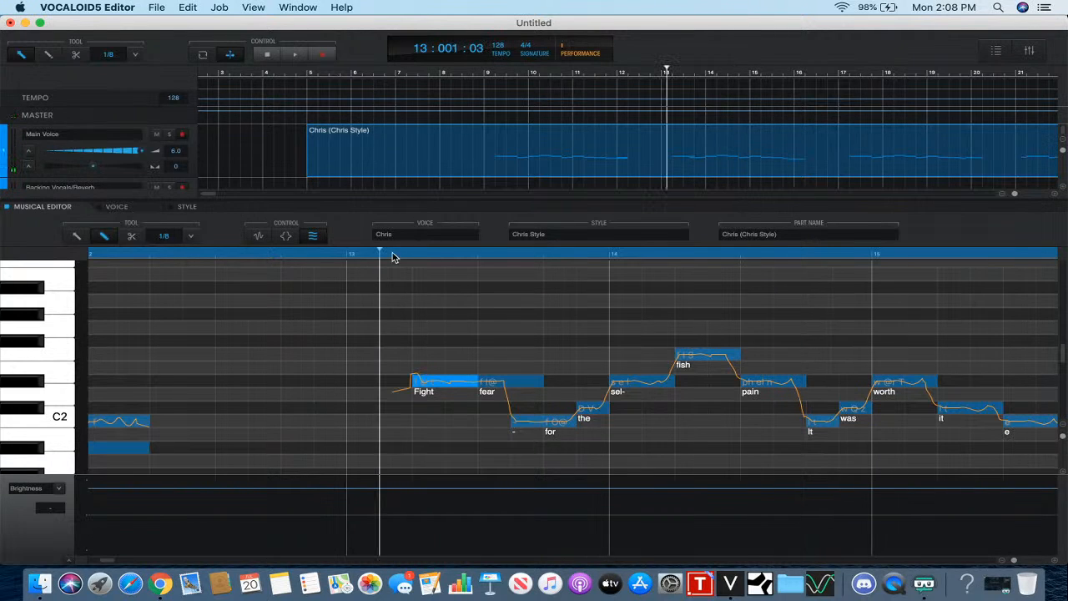
{"action": "left_click", "coordinate": [292, 55]}
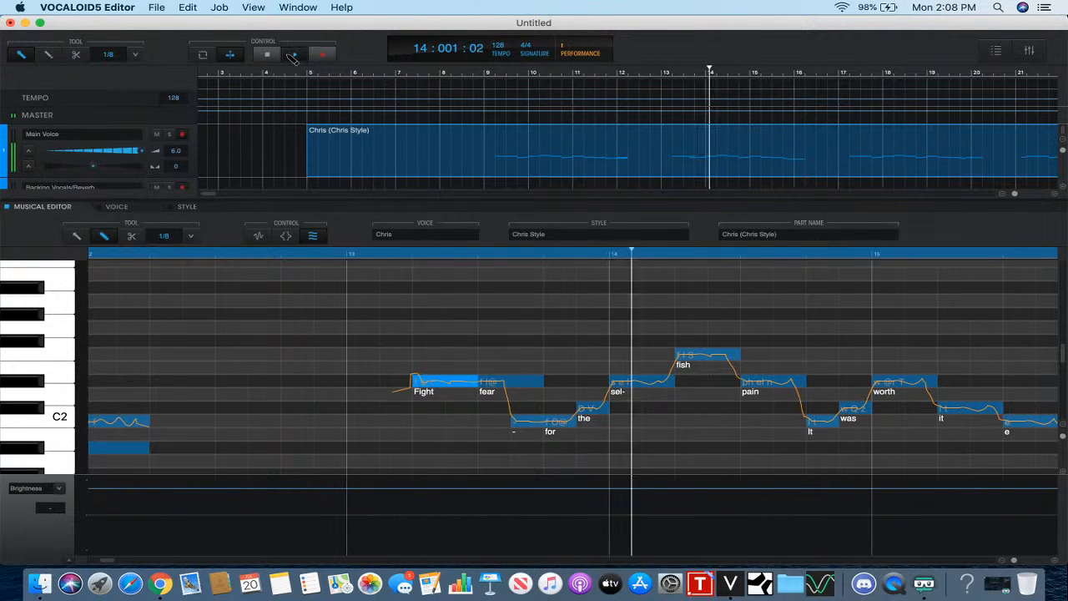
{"action": "left_click", "coordinate": [267, 55]}
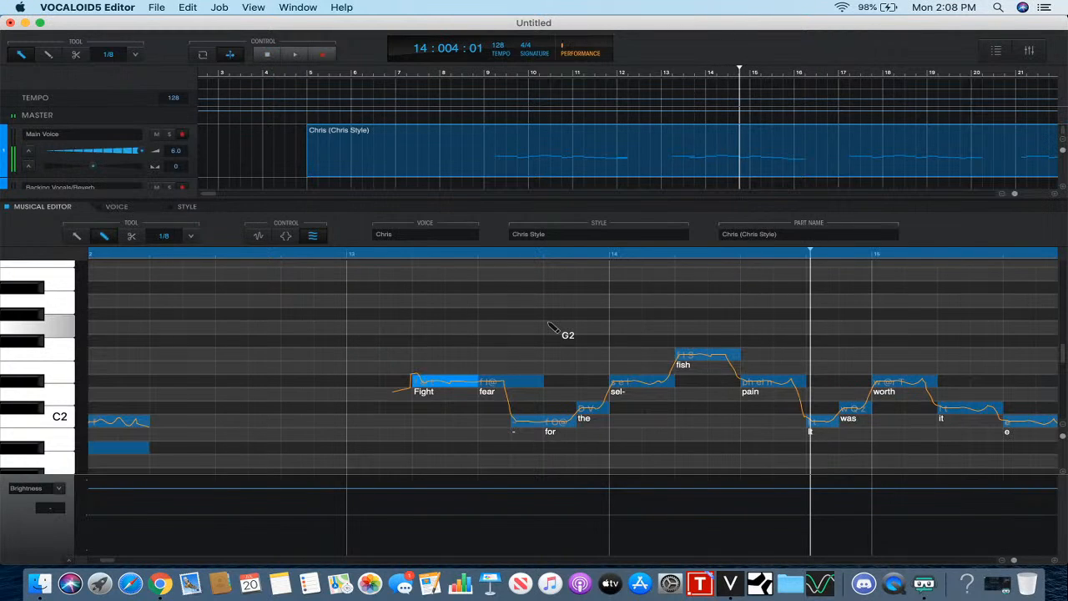
- Apply the Up2 attack pitch effect to the "fish" note and adjust its bend in the phoneme waveform view
{"action": "scroll", "coordinate": [550, 327], "scroll_direction": "right", "scroll_amount": 5}
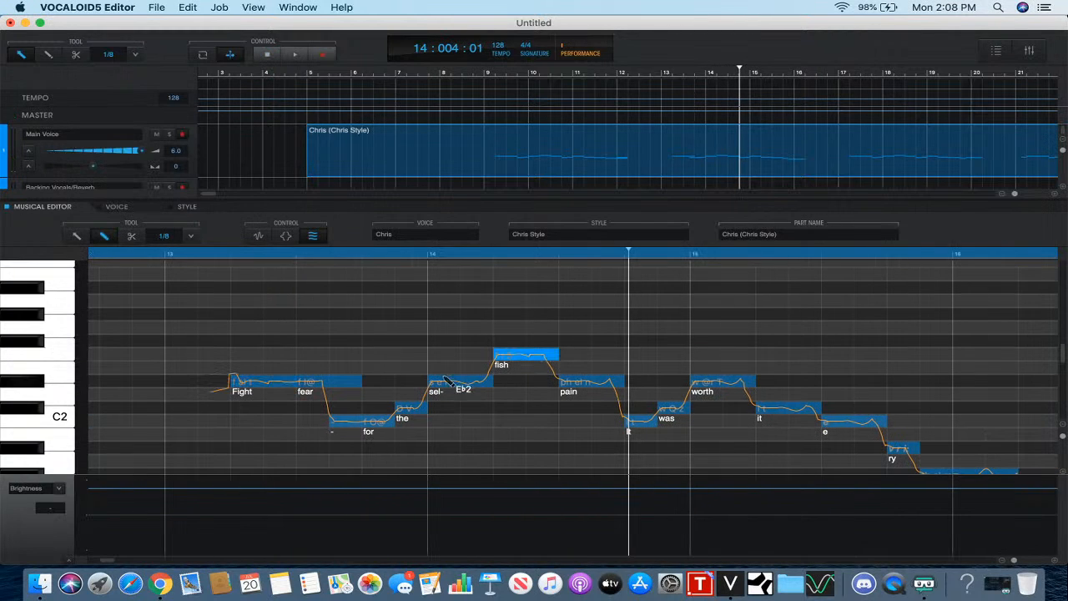
{"action": "left_click", "coordinate": [286, 237]}
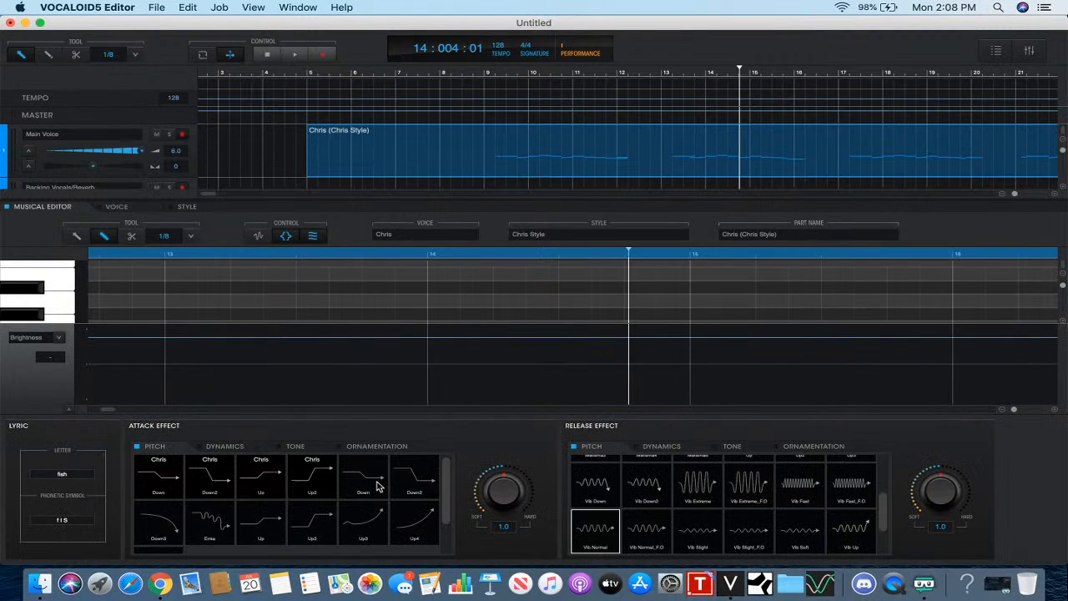
{"action": "left_click", "coordinate": [314, 522]}
{"action": "left_click", "coordinate": [286, 237]}
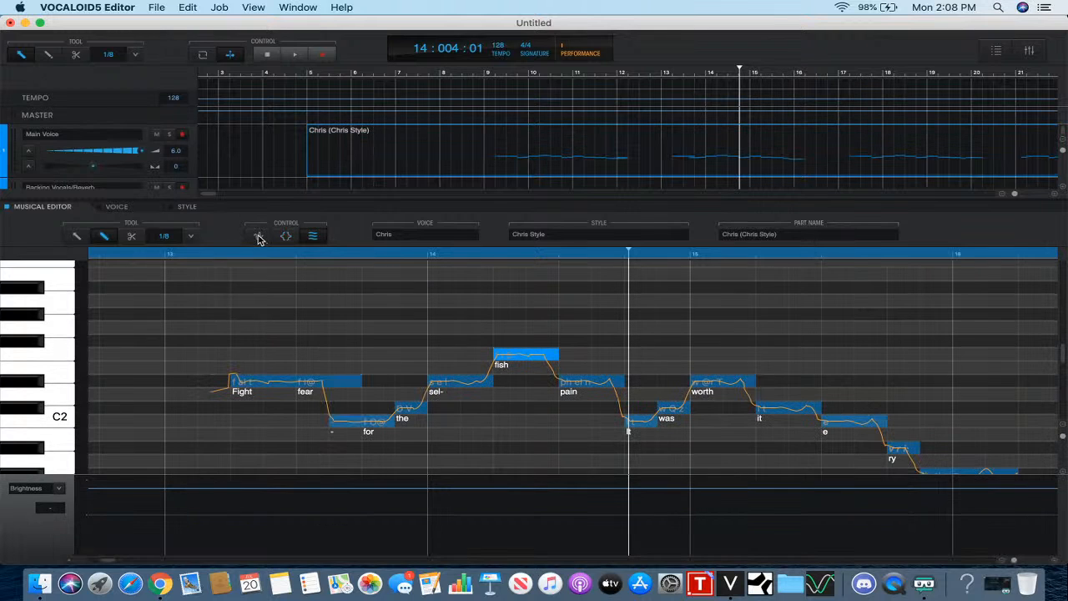
{"action": "left_click", "coordinate": [258, 238]}
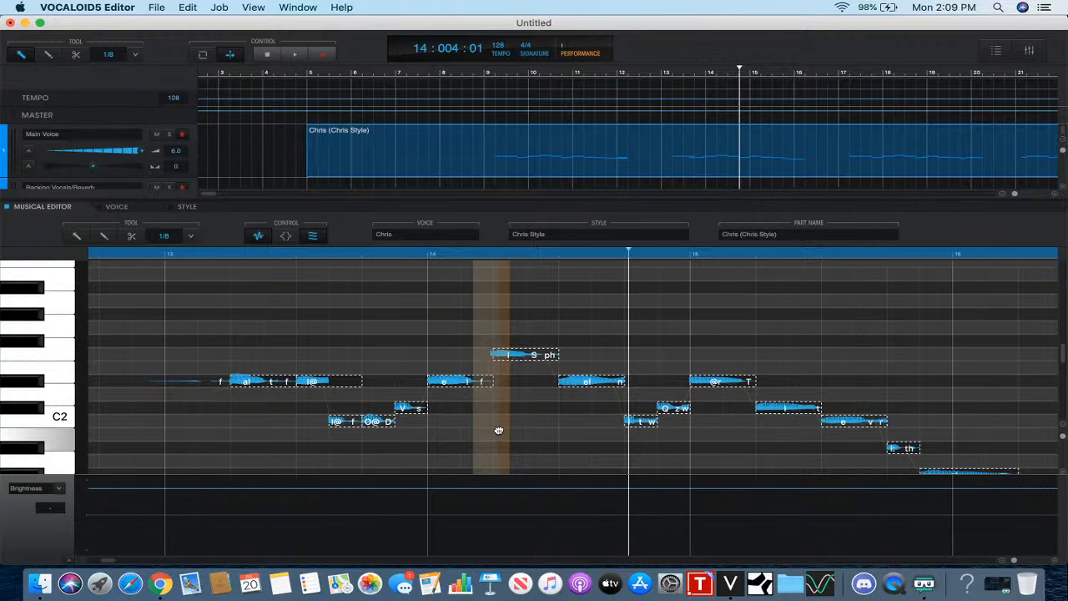
{"action": "left_click", "coordinate": [499, 433]}
{"action": "left_click", "coordinate": [259, 236]}
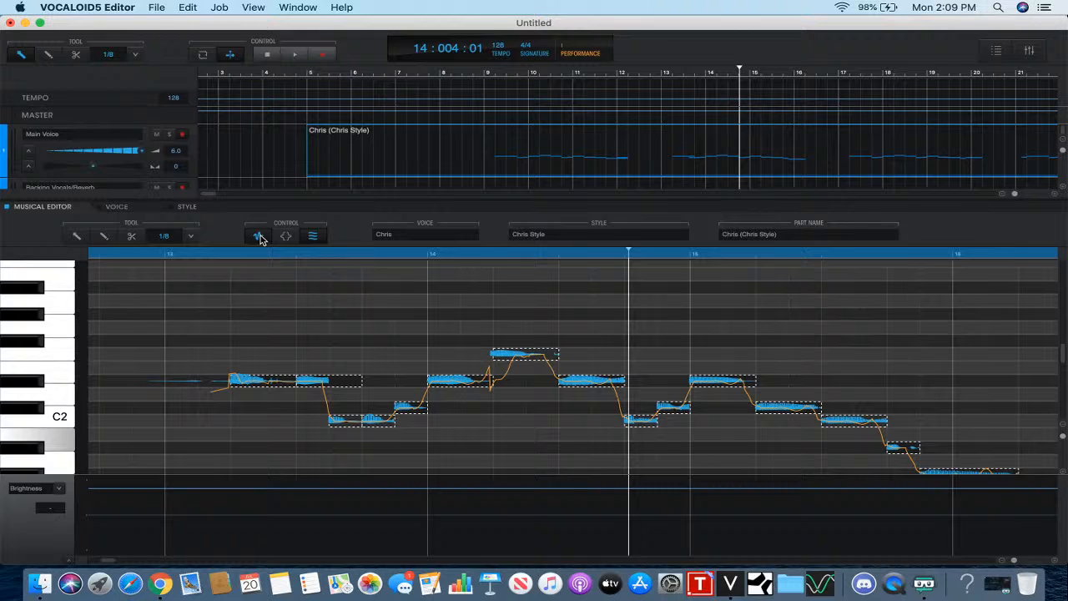
- Play the whole line from the start of measure 13 through "time", stopping in measure 16
{"action": "left_click", "coordinate": [197, 253]}
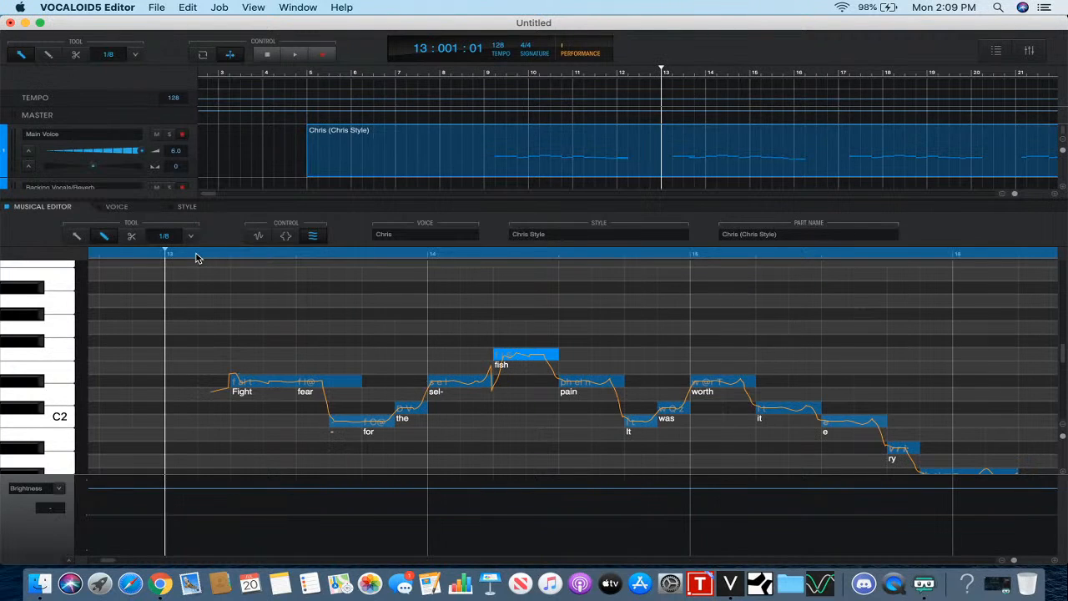
{"action": "left_click", "coordinate": [262, 242]}
{"action": "left_click", "coordinate": [262, 239]}
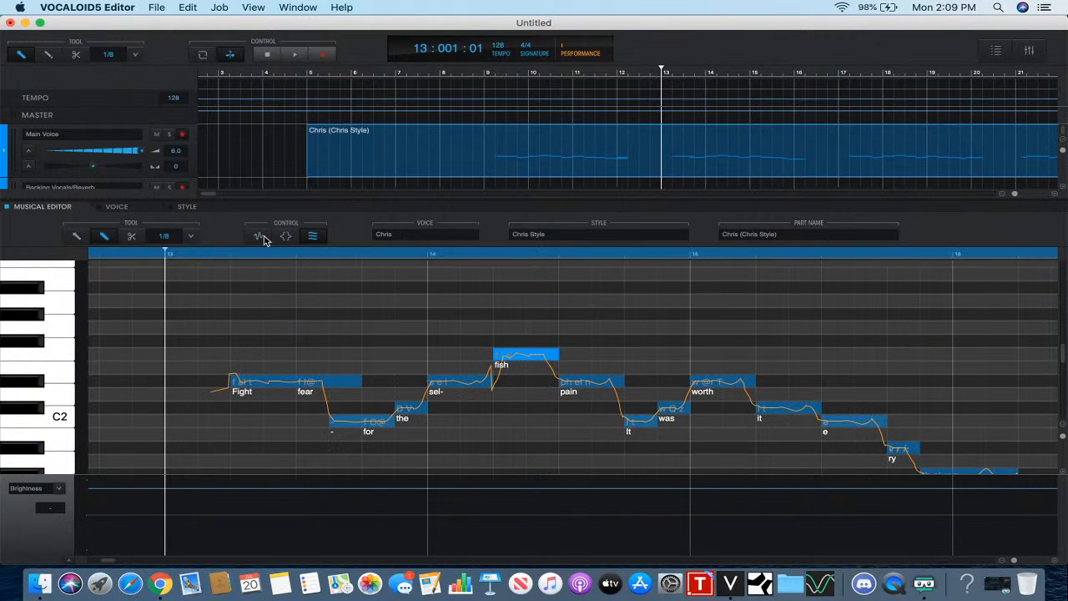
{"action": "left_click", "coordinate": [299, 57]}
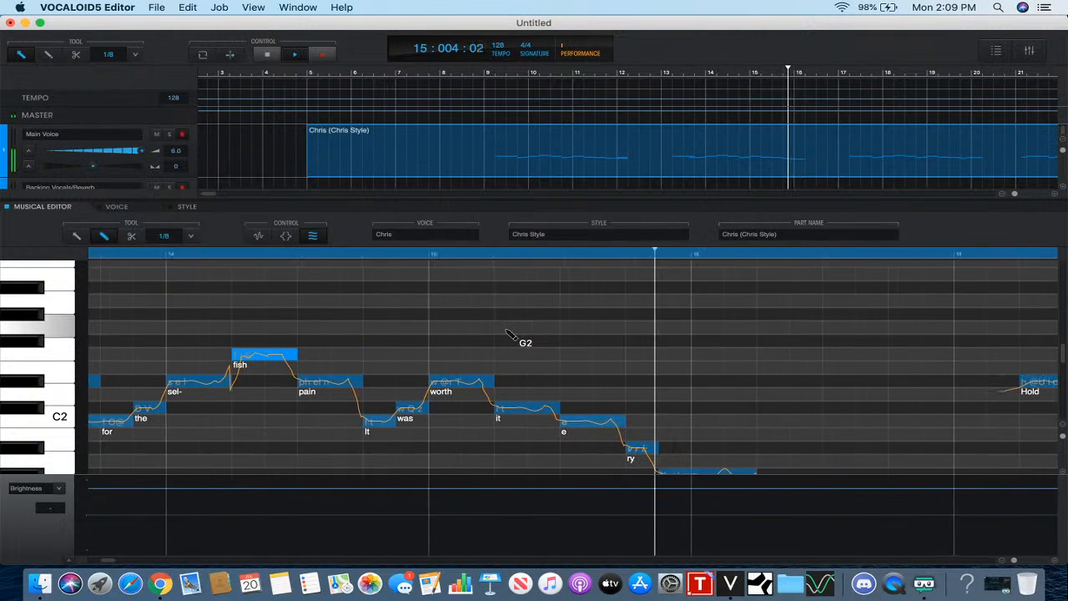
- Apply the VocalFry M attack ornamentation to the "e" note in measure 15 and close the effect settings
{"action": "scroll", "coordinate": [477, 381], "scroll_direction": "down", "scroll_amount": 3}
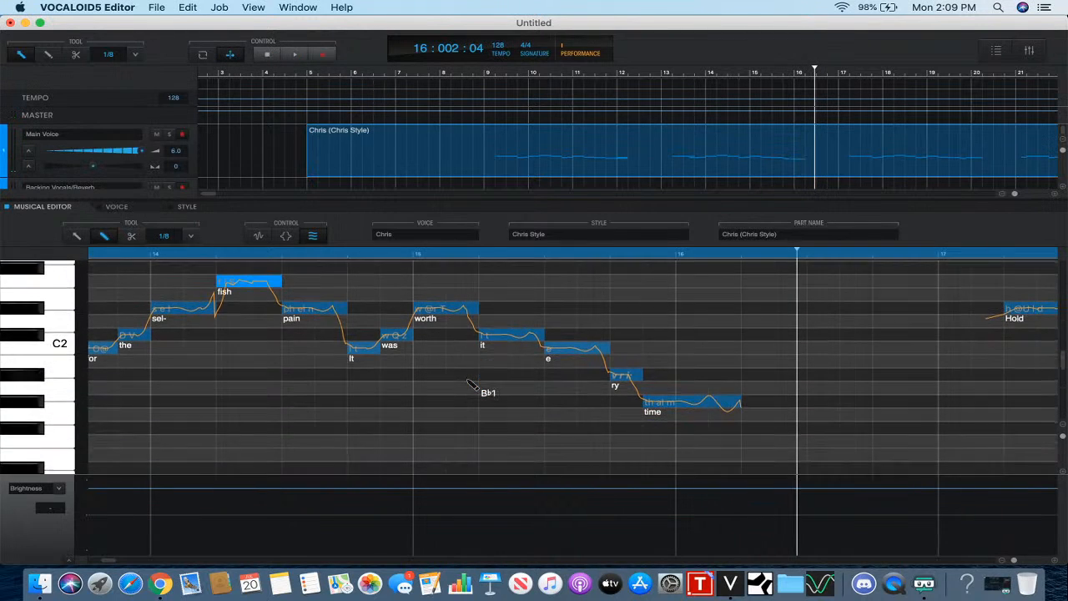
{"action": "scroll", "coordinate": [471, 385], "scroll_direction": "right", "scroll_amount": 2}
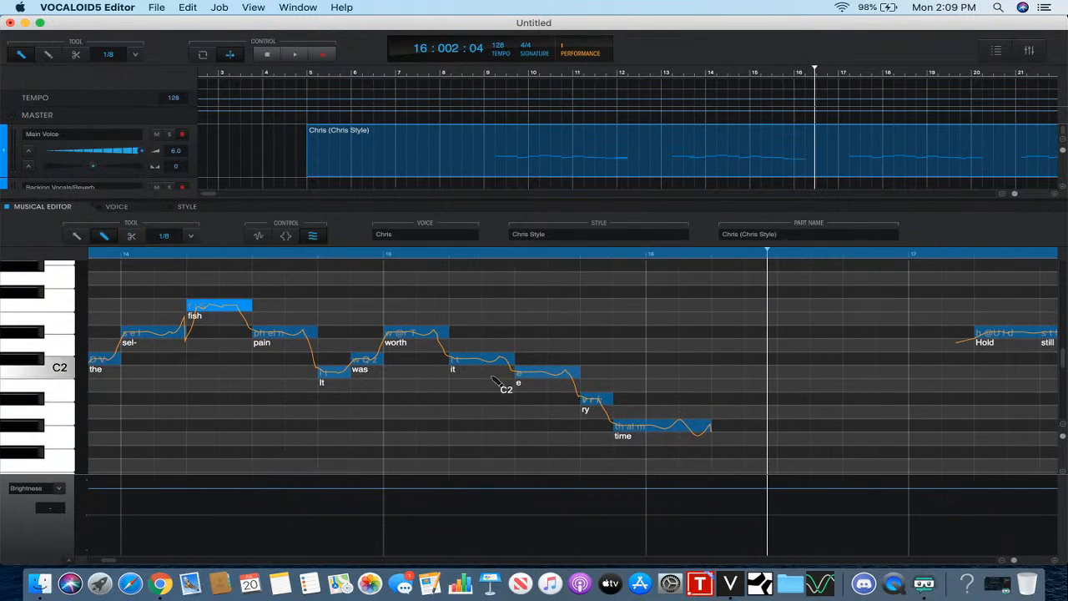
{"action": "left_click", "coordinate": [527, 377]}
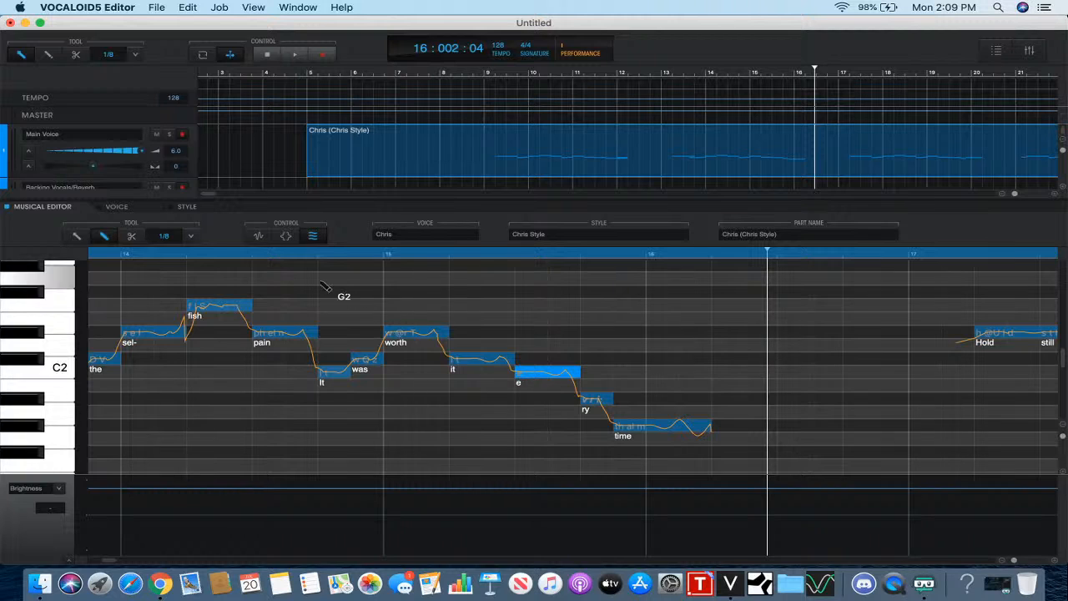
{"action": "left_click", "coordinate": [287, 236]}
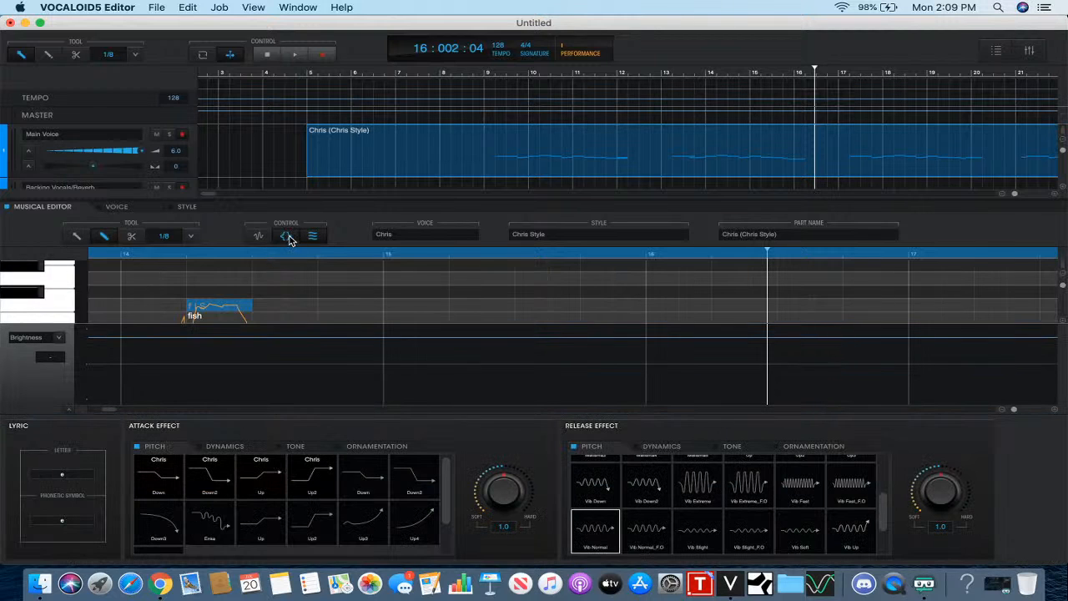
{"action": "left_click", "coordinate": [369, 447]}
{"action": "left_click", "coordinate": [206, 526]}
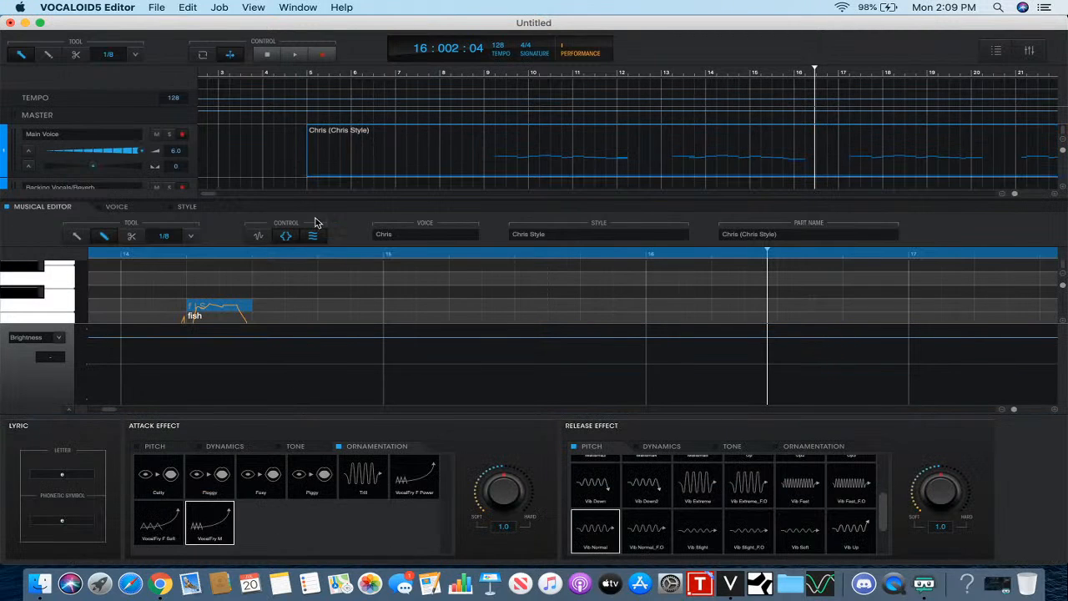
{"action": "left_click", "coordinate": [286, 237]}
- Play from the "was" note into measure 16 to check the vocal fry on "e", and review its attack effect settings
{"action": "left_click", "coordinate": [351, 260]}
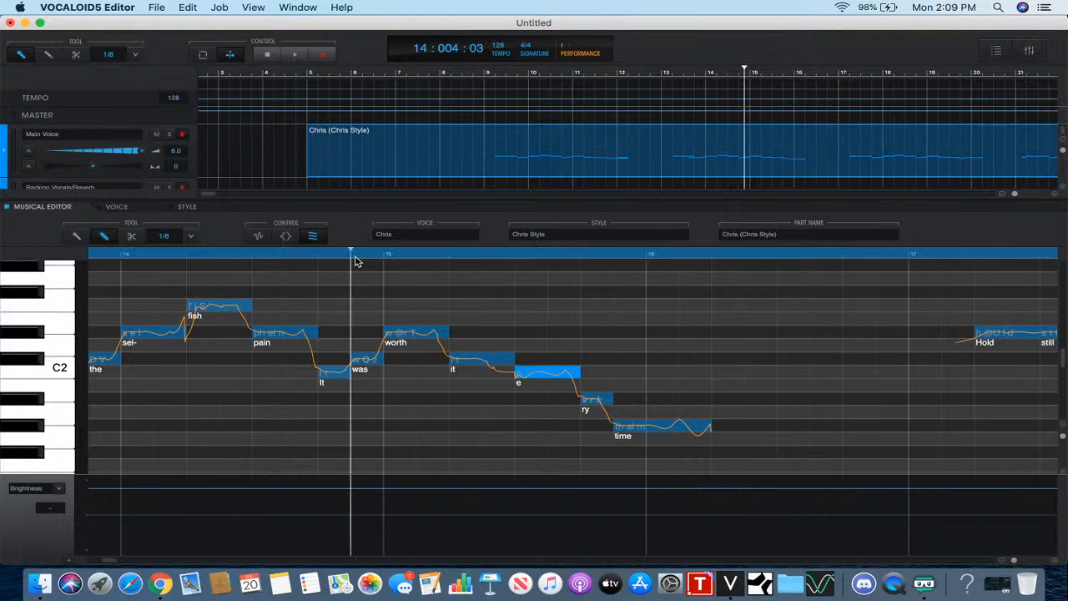
{"action": "left_click", "coordinate": [294, 55]}
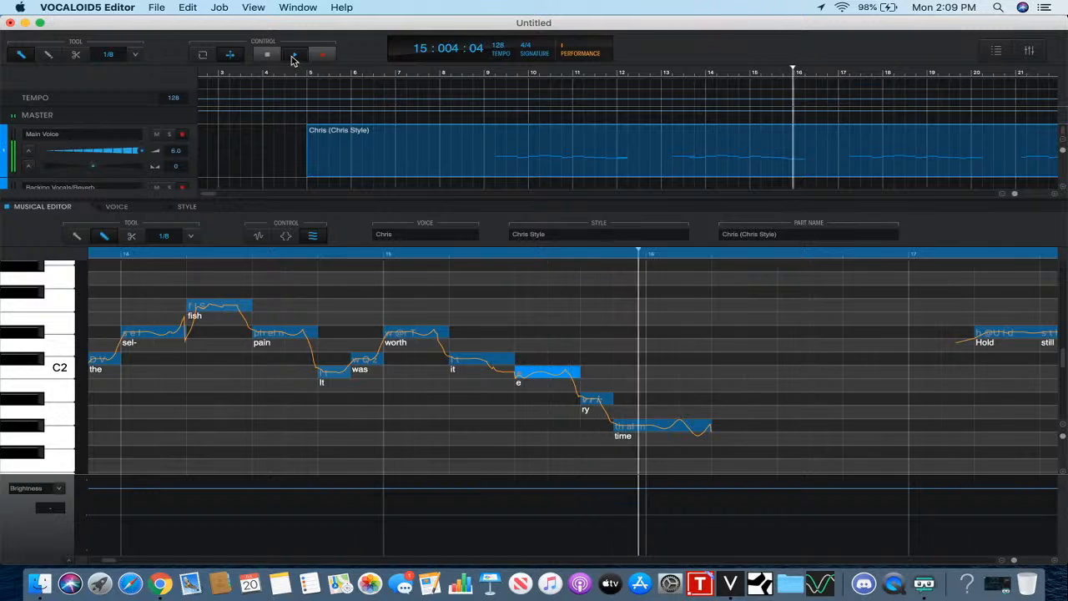
{"action": "left_click", "coordinate": [267, 57]}
{"action": "left_click", "coordinate": [287, 237]}
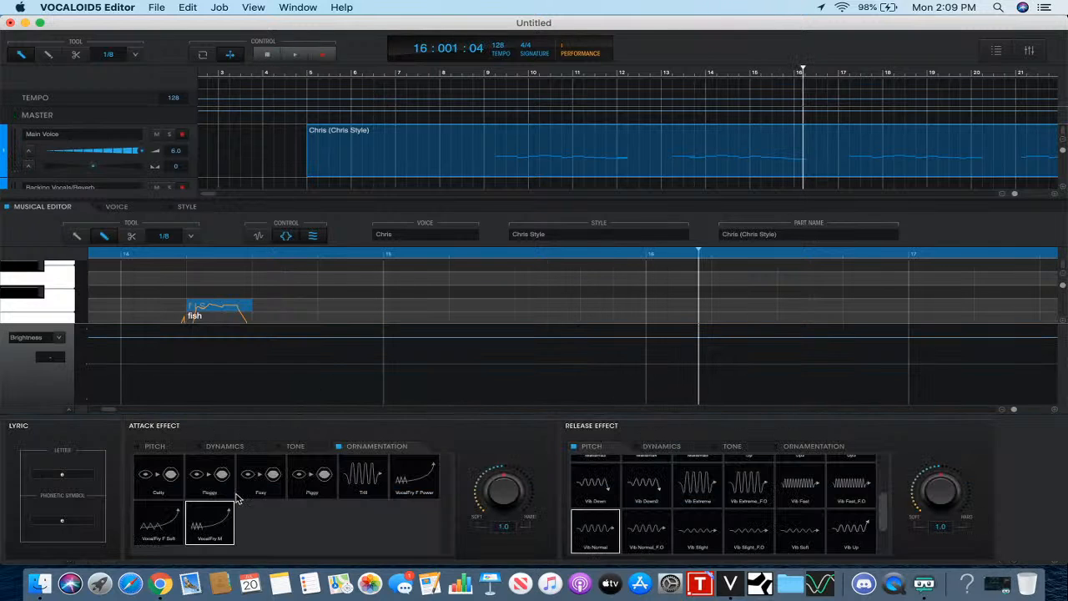
{"action": "left_click", "coordinate": [288, 236]}
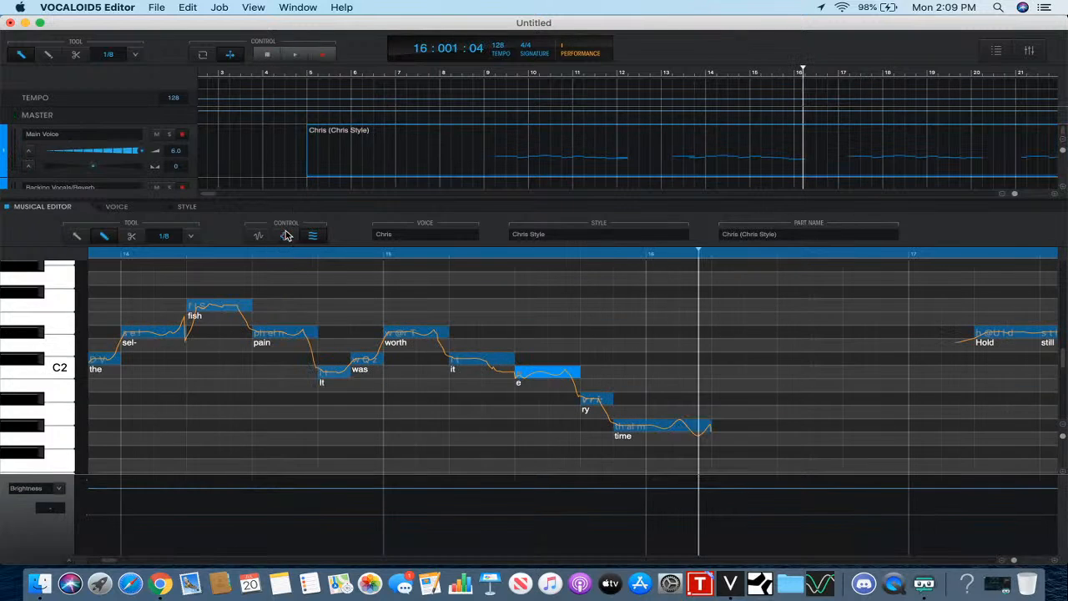
- Shorten the "pain" note in measure 14 to an eighth note
{"action": "scroll", "coordinate": [385, 308], "scroll_direction": "left", "scroll_amount": 3}
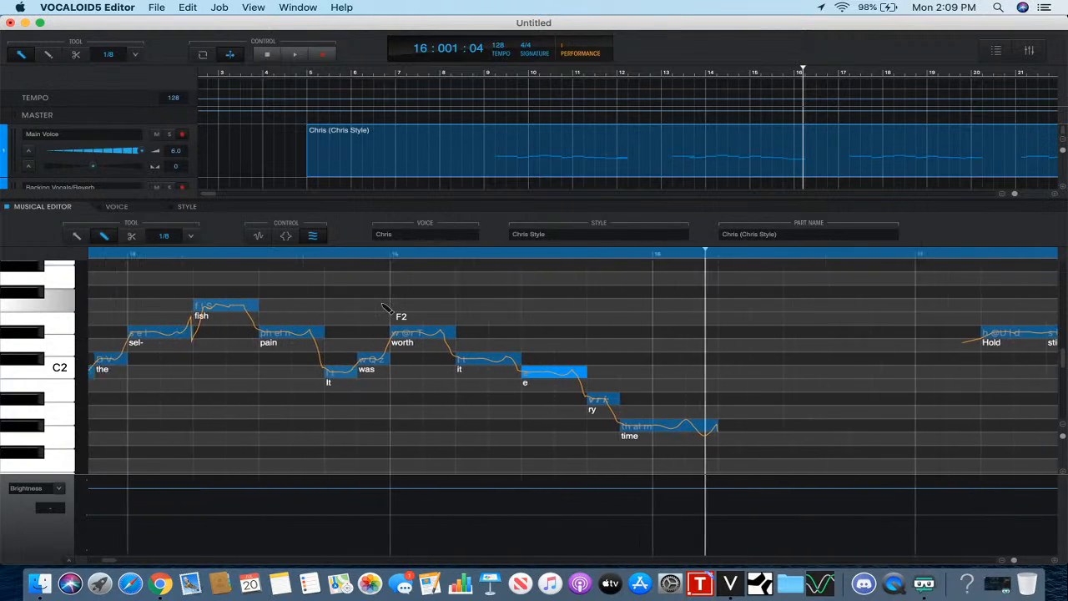
{"action": "scroll", "coordinate": [386, 309], "scroll_direction": "left", "scroll_amount": 2}
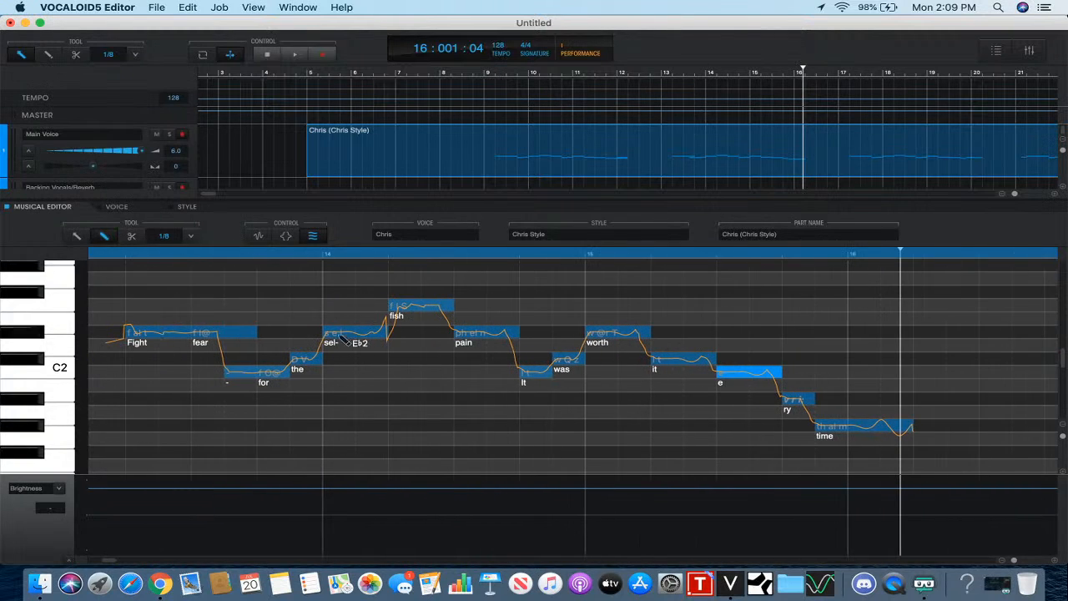
{"action": "left_click", "coordinate": [499, 332]}
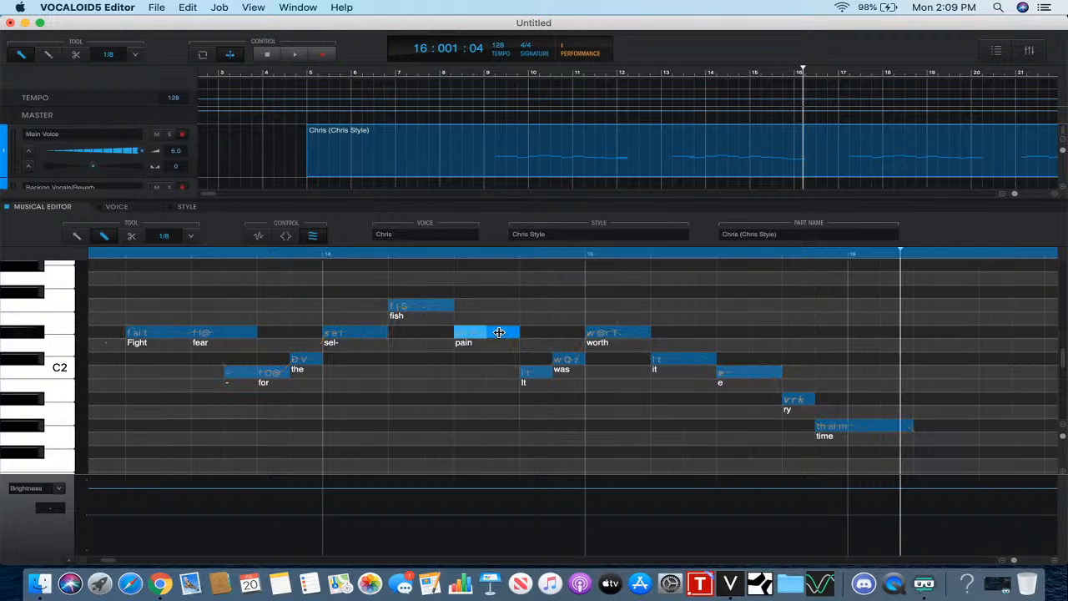
{"action": "left_click_drag", "start_coordinate": [499, 332], "coordinate": [498, 332]}
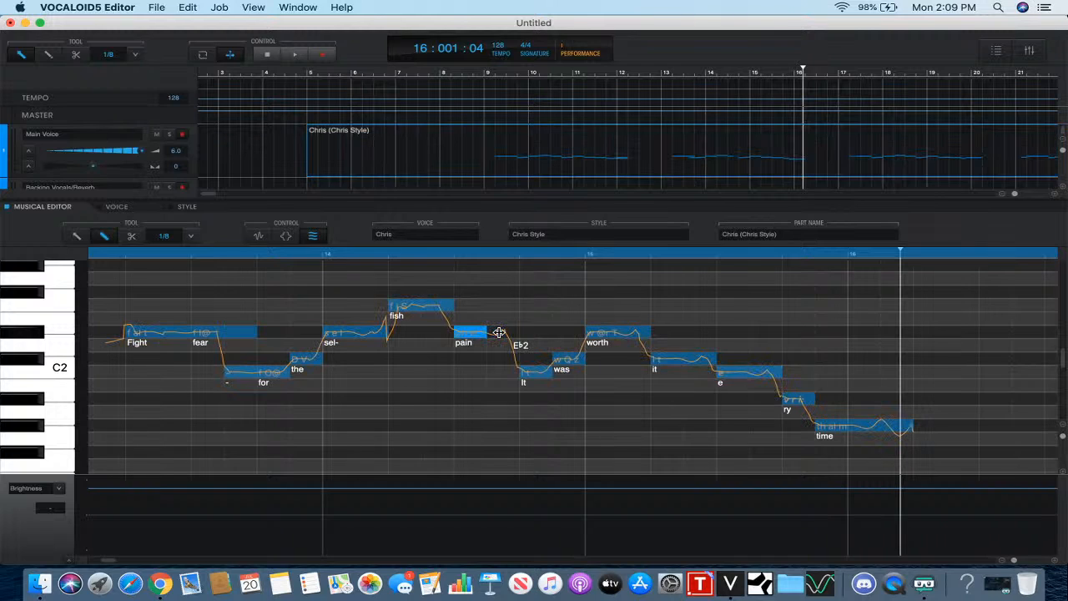
- Add an eighth-note "Ooh" at C2 between "pain" and "It" and replace its phonetic symbol
{"action": "left_click", "coordinate": [506, 375]}
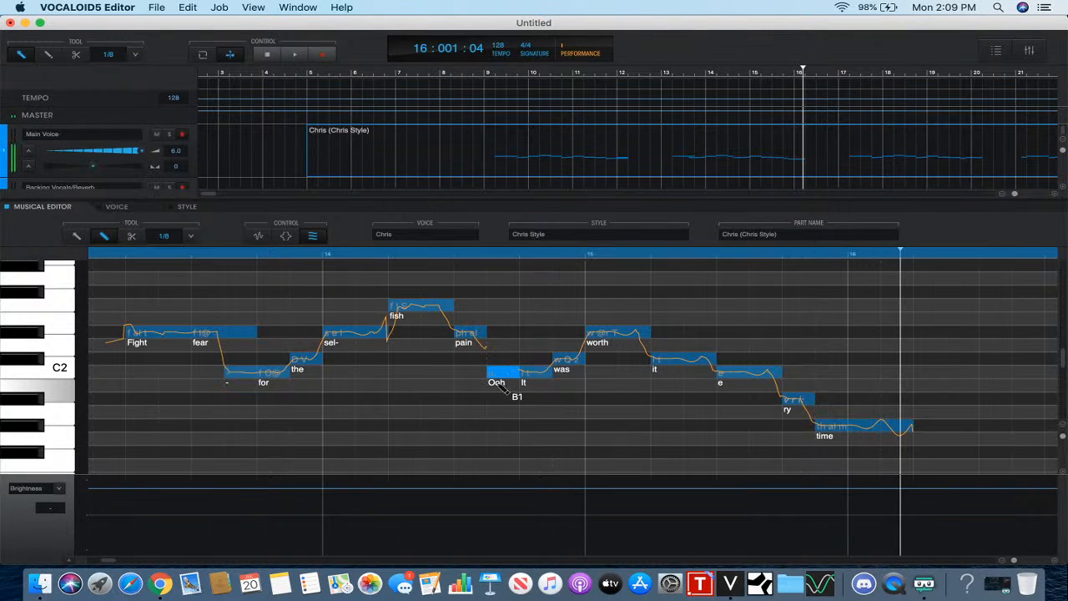
{"action": "left_click", "coordinate": [287, 237]}
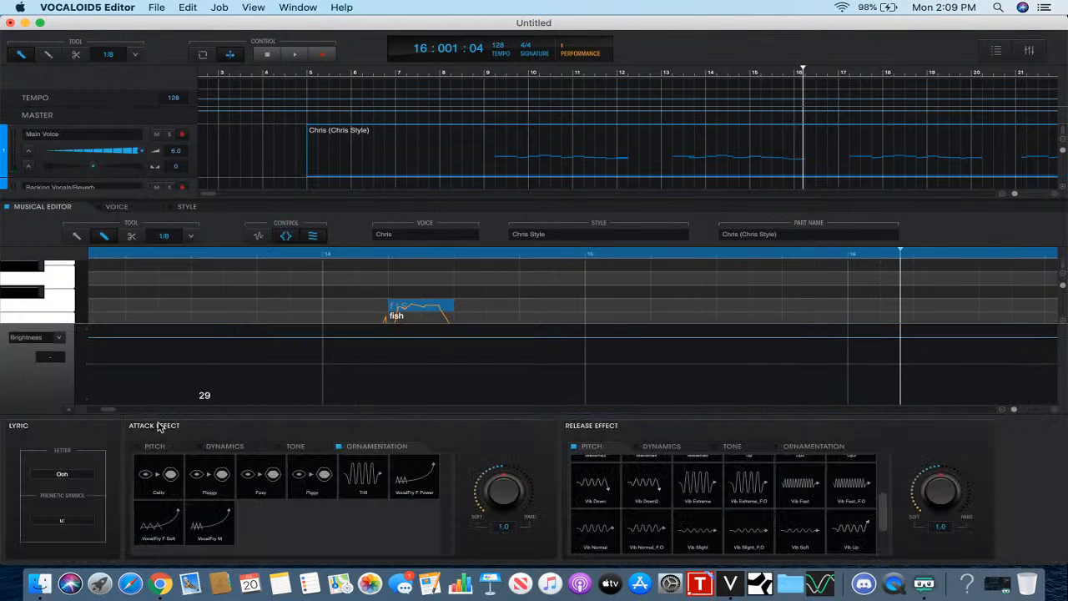
{"action": "left_click", "coordinate": [62, 519]}
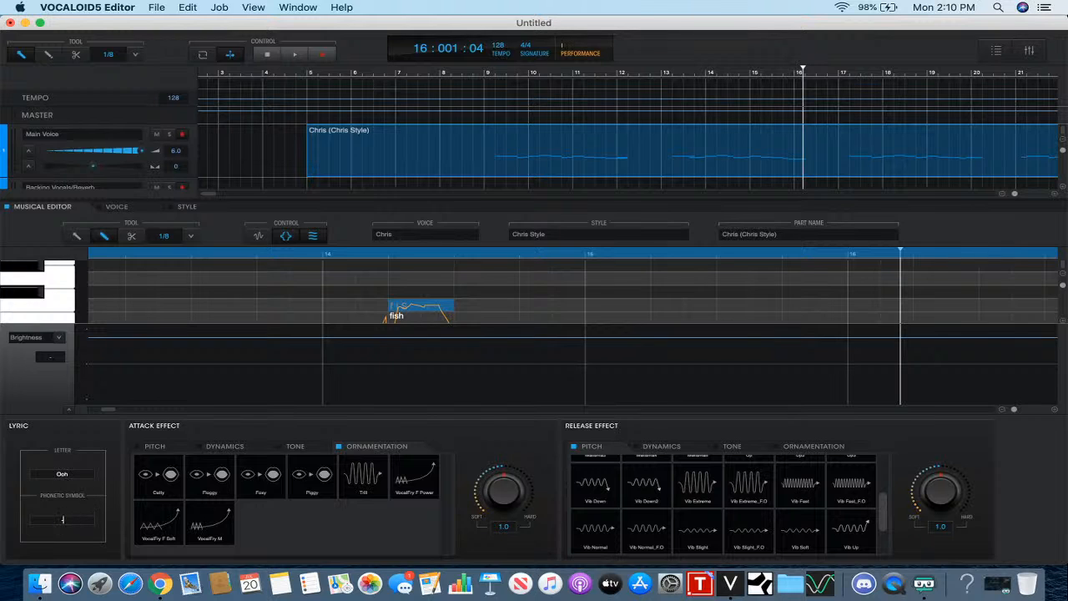
{"action": "left_click", "coordinate": [285, 235]}
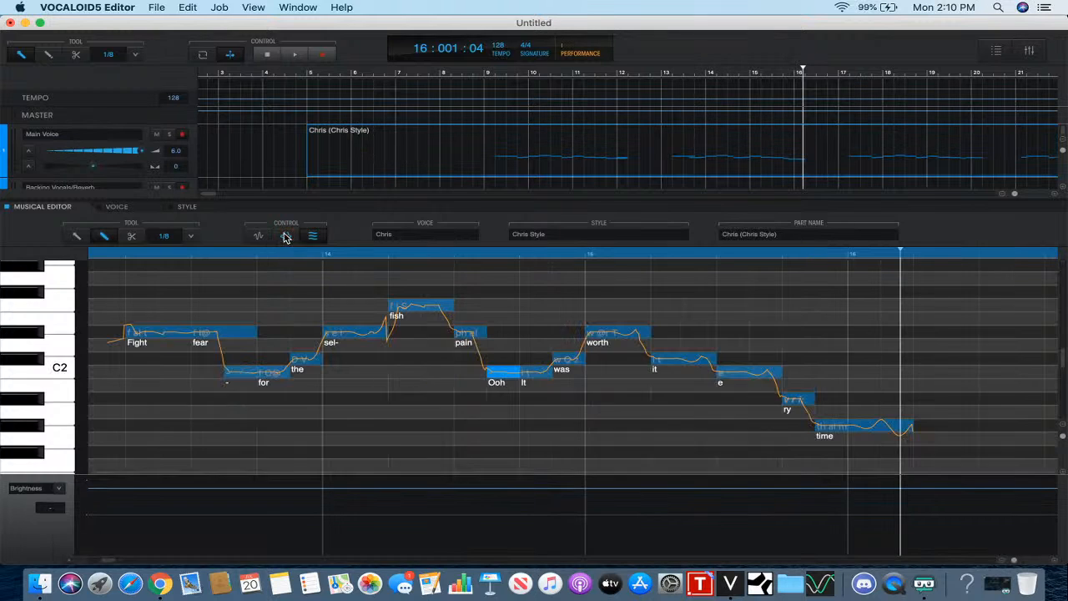
- Play the phrase from the start of measure 14 into measure 15 to check the new "Ooh" note
{"action": "scroll", "coordinate": [325, 277], "scroll_direction": "right", "scroll_amount": 3}
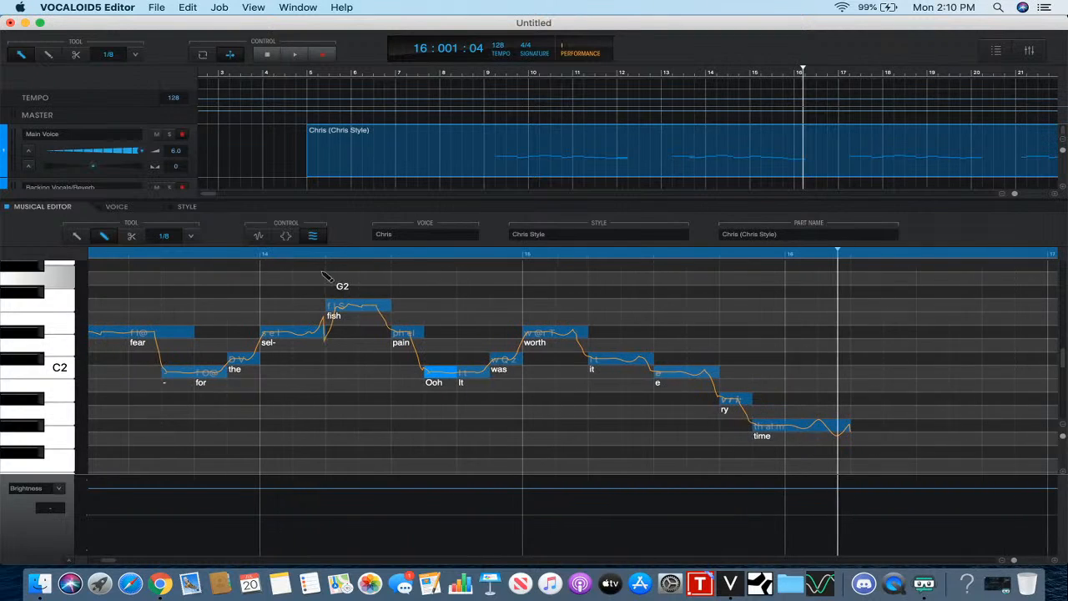
{"action": "left_click", "coordinate": [302, 254]}
{"action": "left_click", "coordinate": [295, 54]}
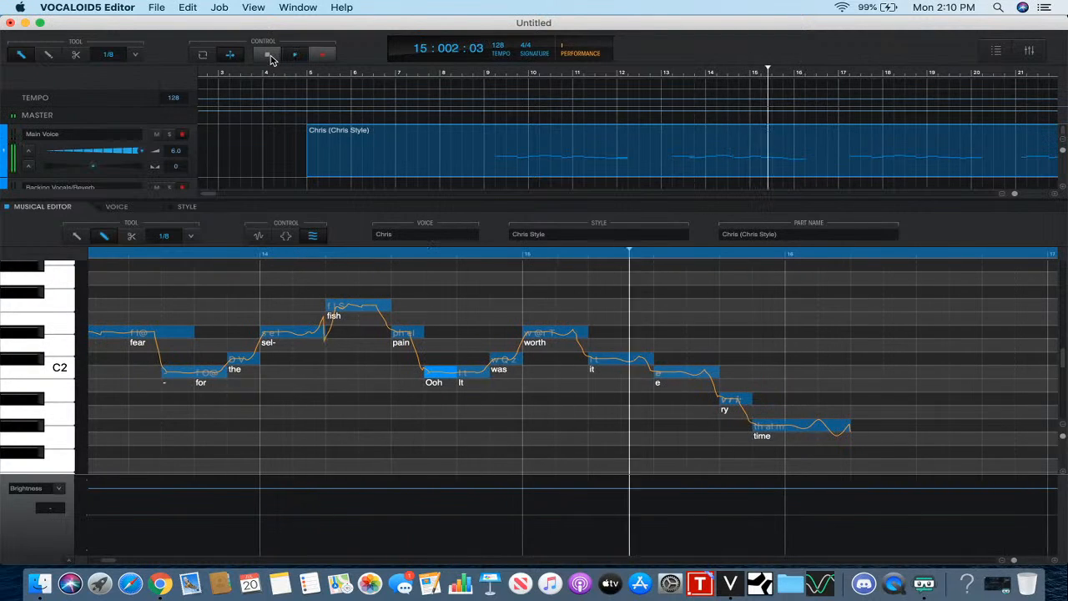
{"action": "left_click", "coordinate": [269, 56]}
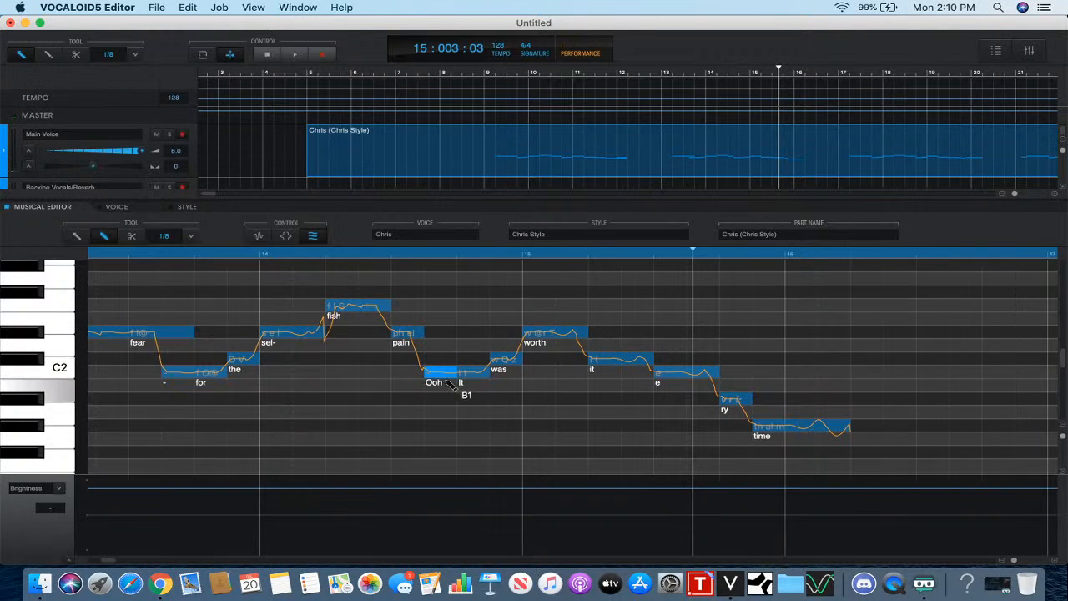
- Review the phonetic symbols of the "pain" note and replay the phrase from "fish" into measure 15
{"action": "left_click", "coordinate": [407, 333]}
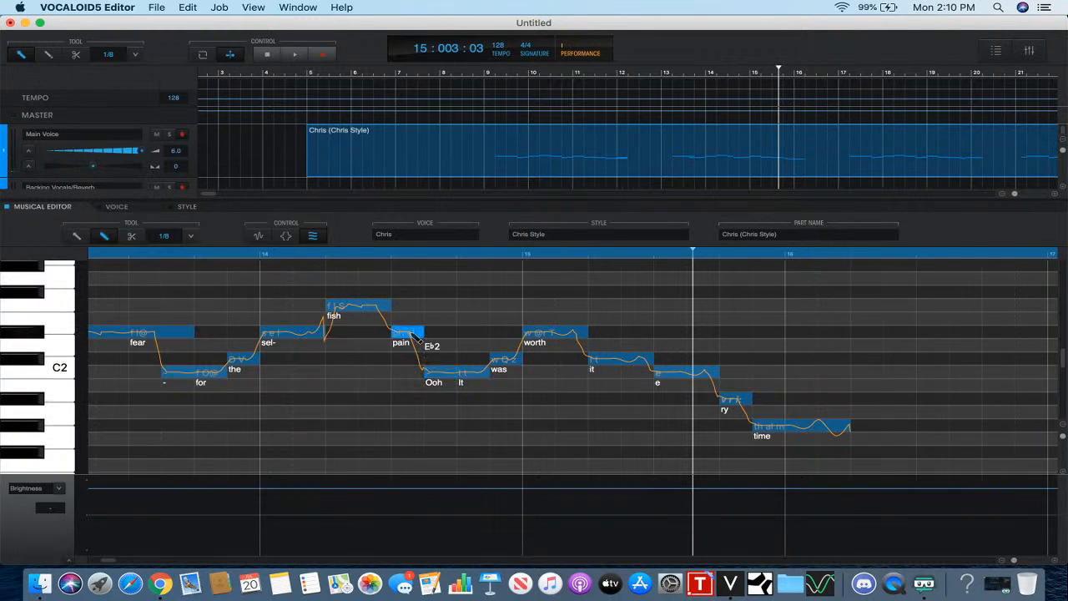
{"action": "left_click", "coordinate": [357, 259]}
{"action": "left_click", "coordinate": [275, 240]}
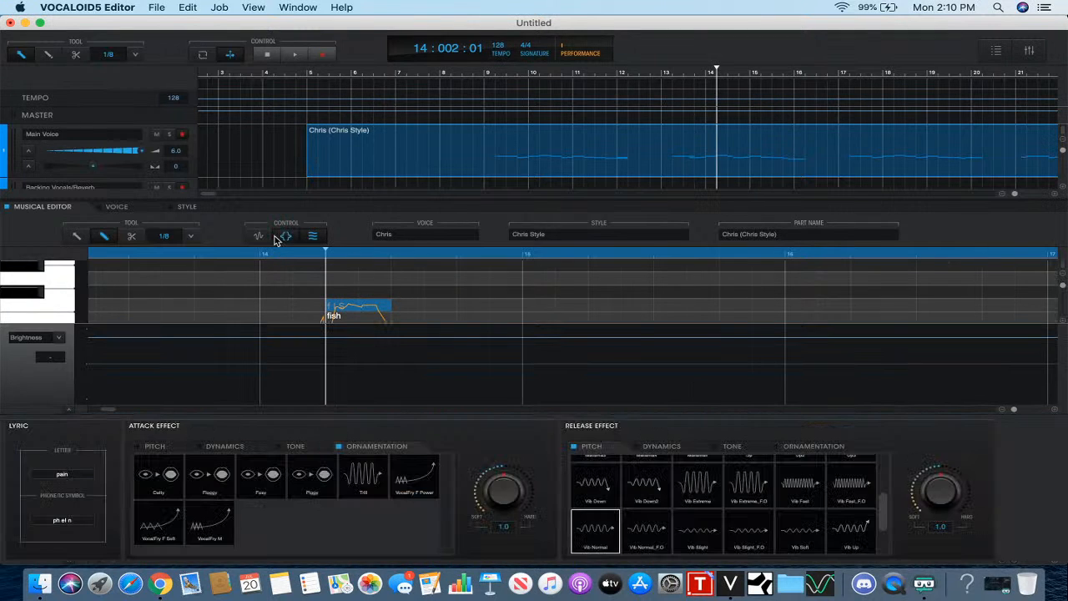
{"action": "left_click", "coordinate": [275, 239]}
{"action": "left_click", "coordinate": [438, 372]}
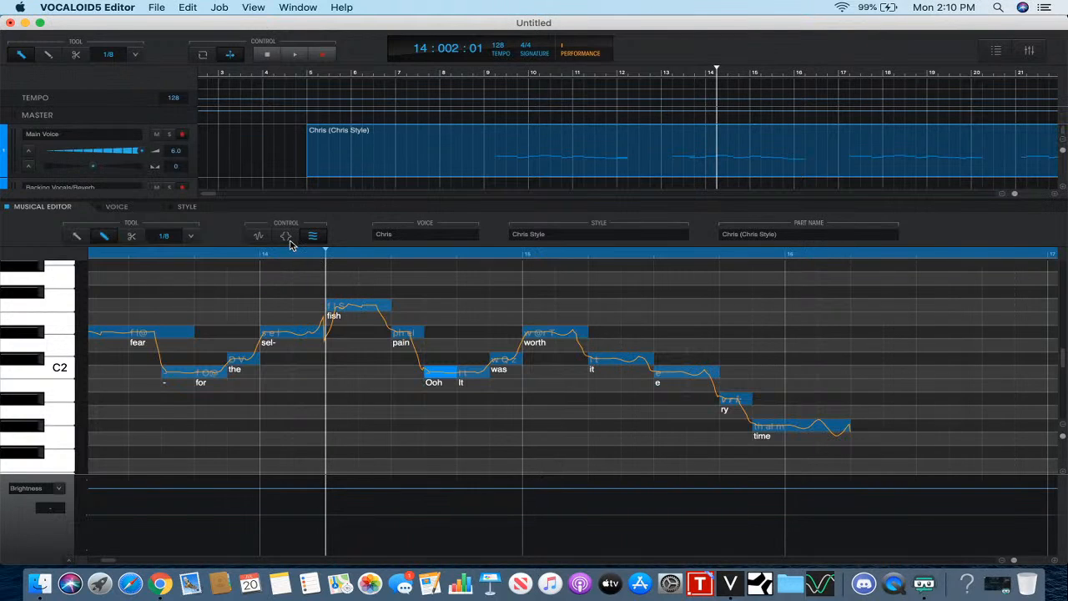
{"action": "left_click", "coordinate": [268, 57]}
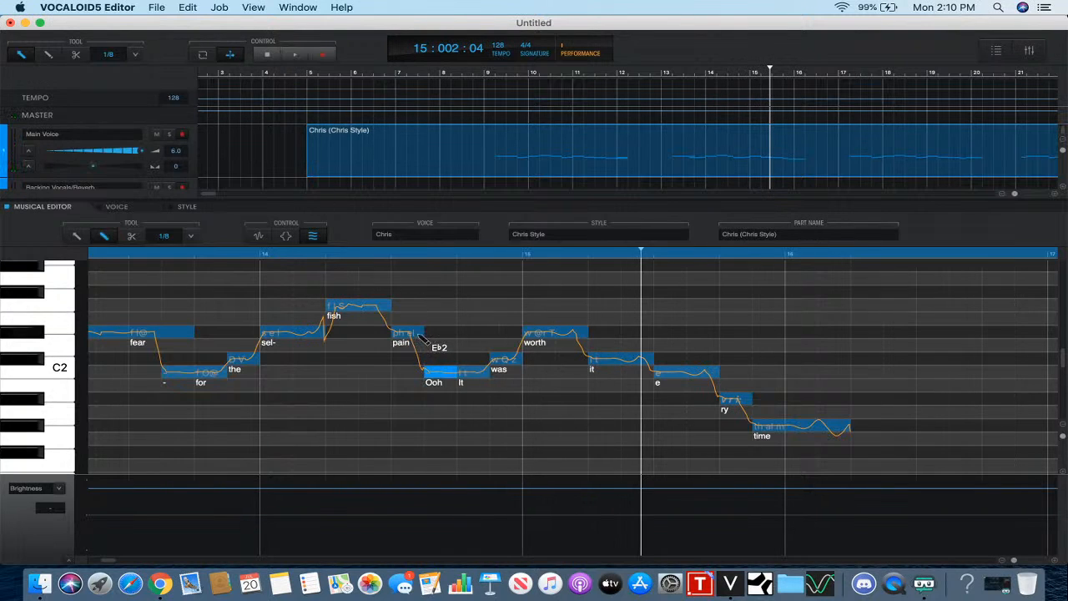
- Lengthen the "pain" note to a quarter note and remove the final n from its phonetic symbols, leaving "ph eI"
{"action": "left_click_drag", "start_coordinate": [421, 337], "coordinate": [469, 338]}
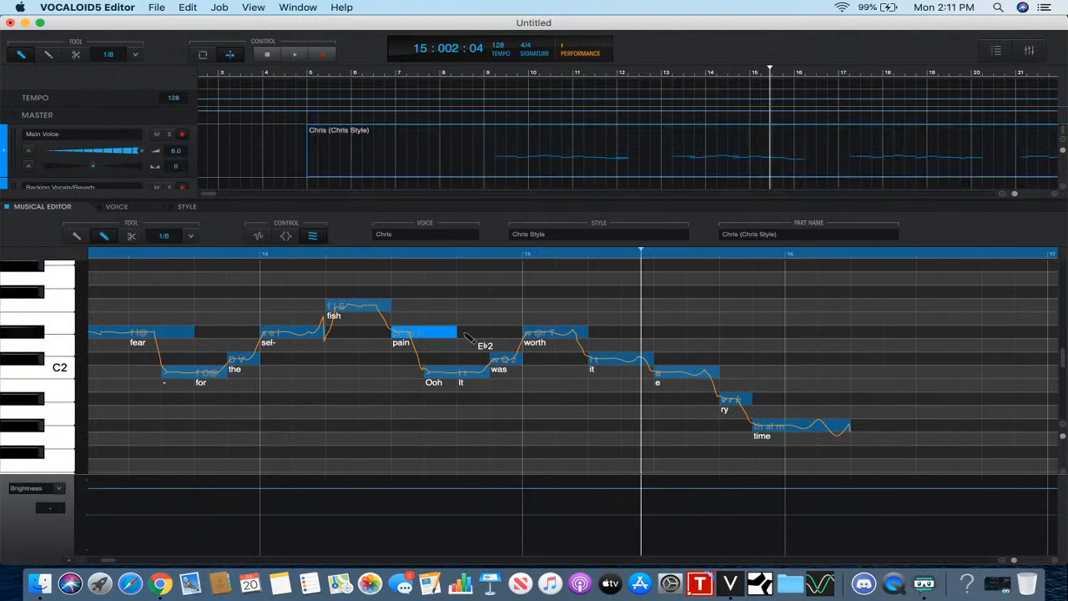
{"action": "left_click", "coordinate": [401, 256]}
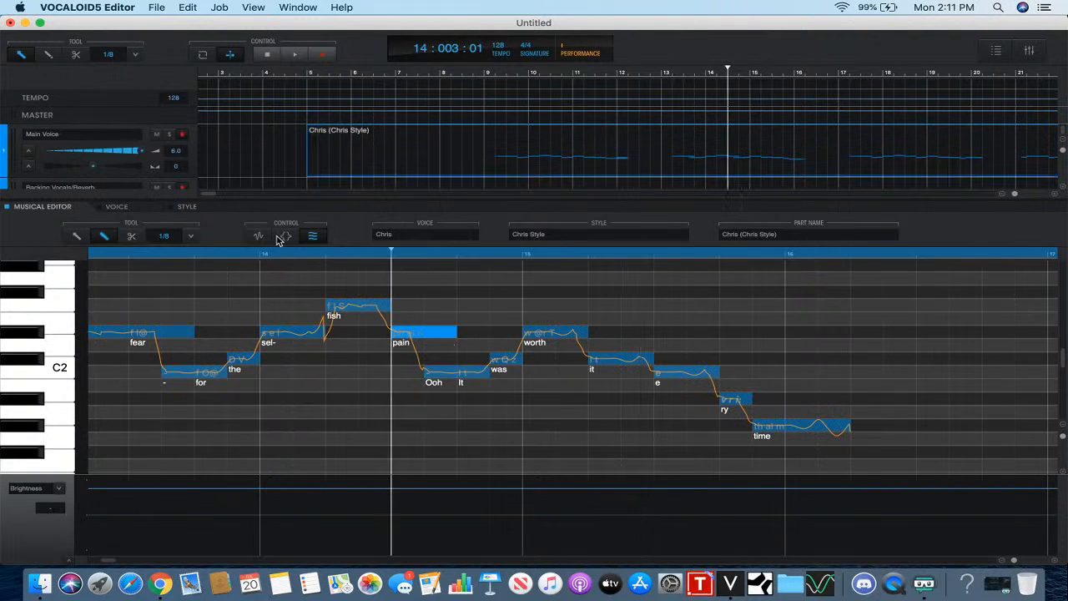
{"action": "left_click", "coordinate": [286, 236]}
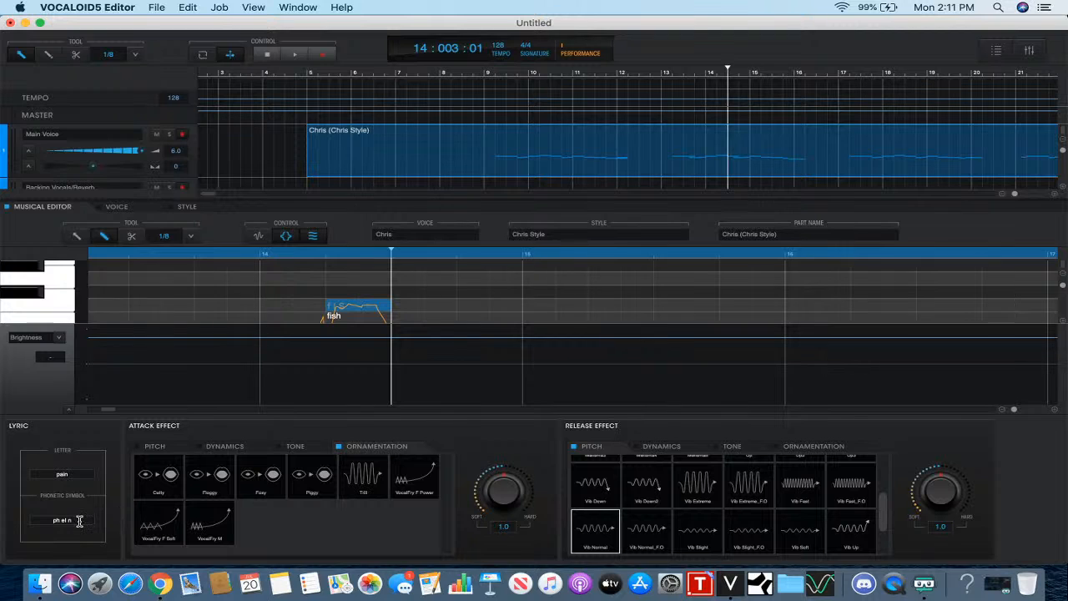
{"action": "key", "text": "BackSpace"}
{"action": "key", "text": "Return"}
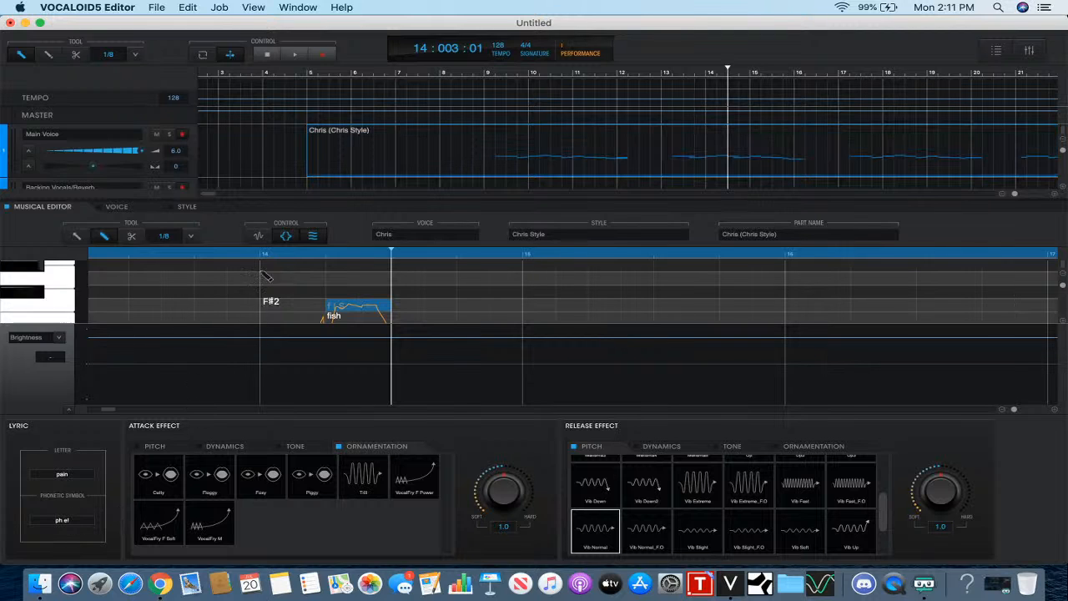
{"action": "left_click", "coordinate": [284, 237]}
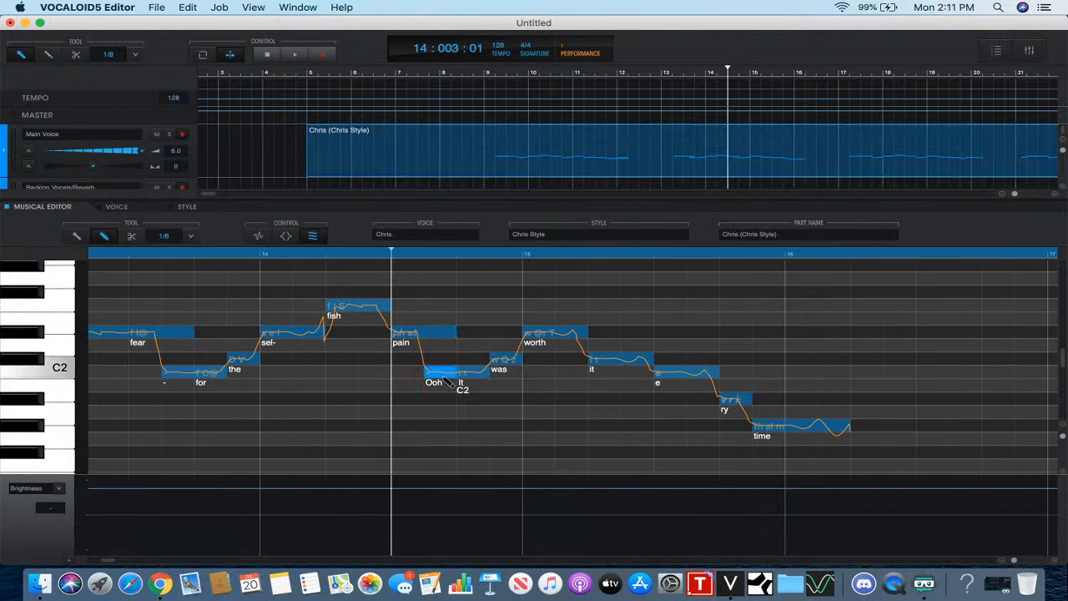
- Re-enter the phonetic symbol of the "Ooh" note and play the line from "fear" in measure 13 into measure 16
{"action": "left_click", "coordinate": [285, 237]}
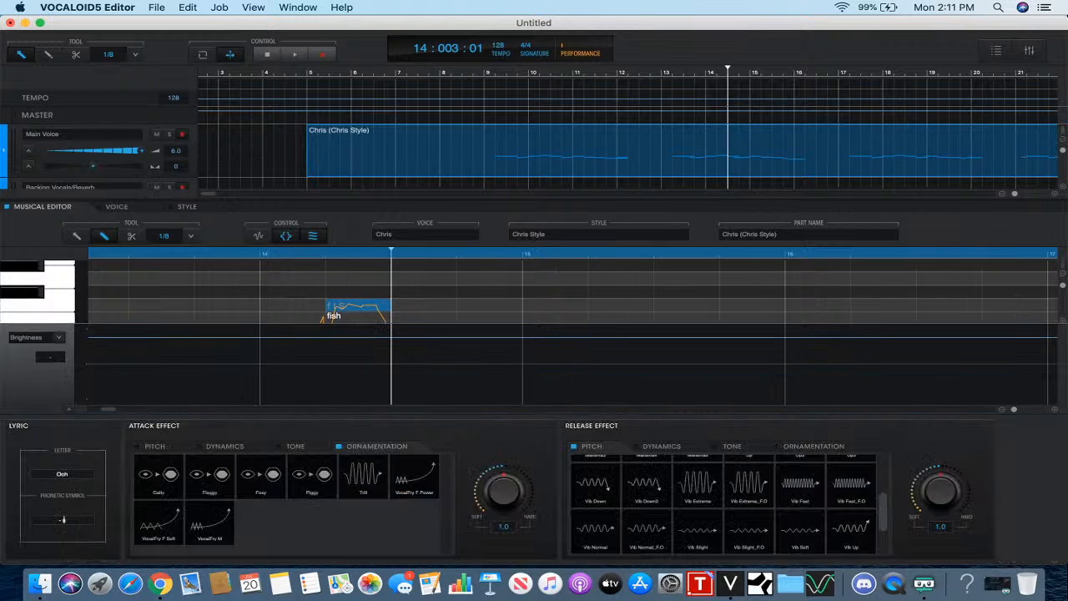
{"action": "left_click", "coordinate": [286, 235]}
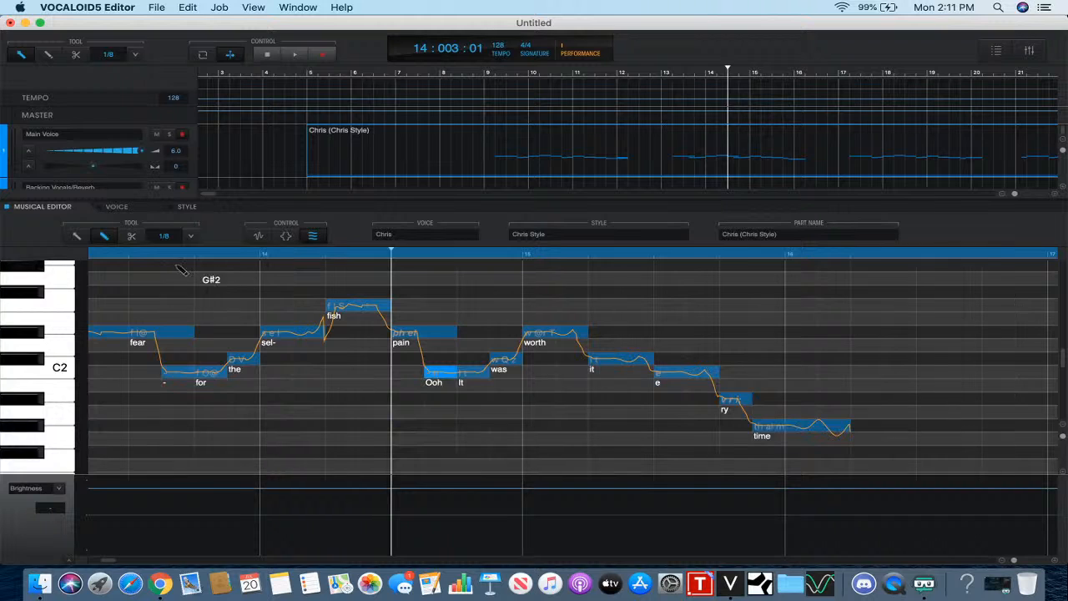
{"action": "left_click", "coordinate": [148, 254]}
{"action": "left_click", "coordinate": [200, 165]}
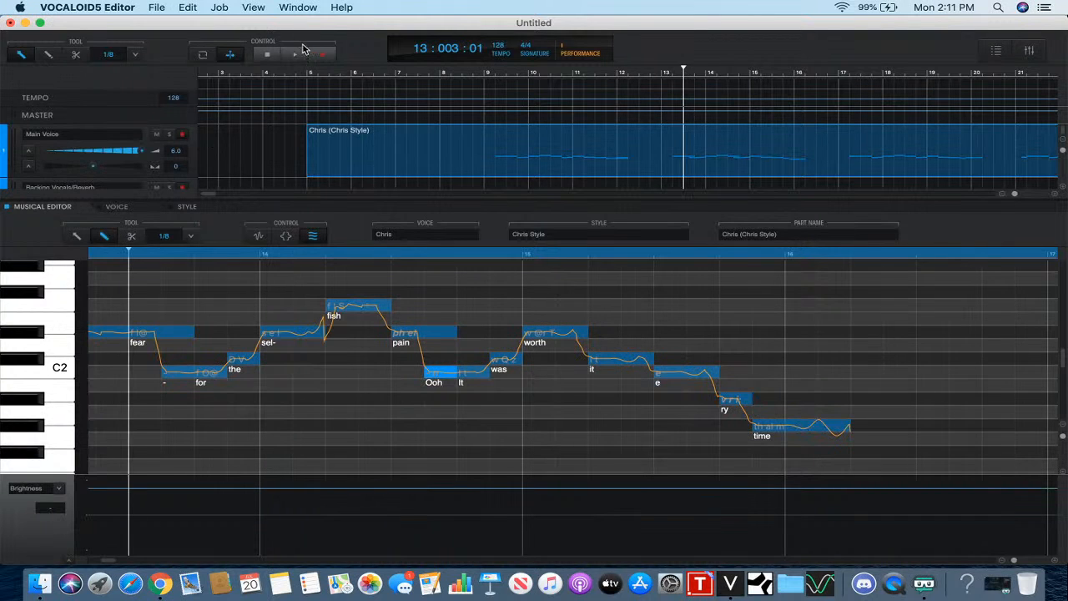
{"action": "left_click", "coordinate": [296, 53]}
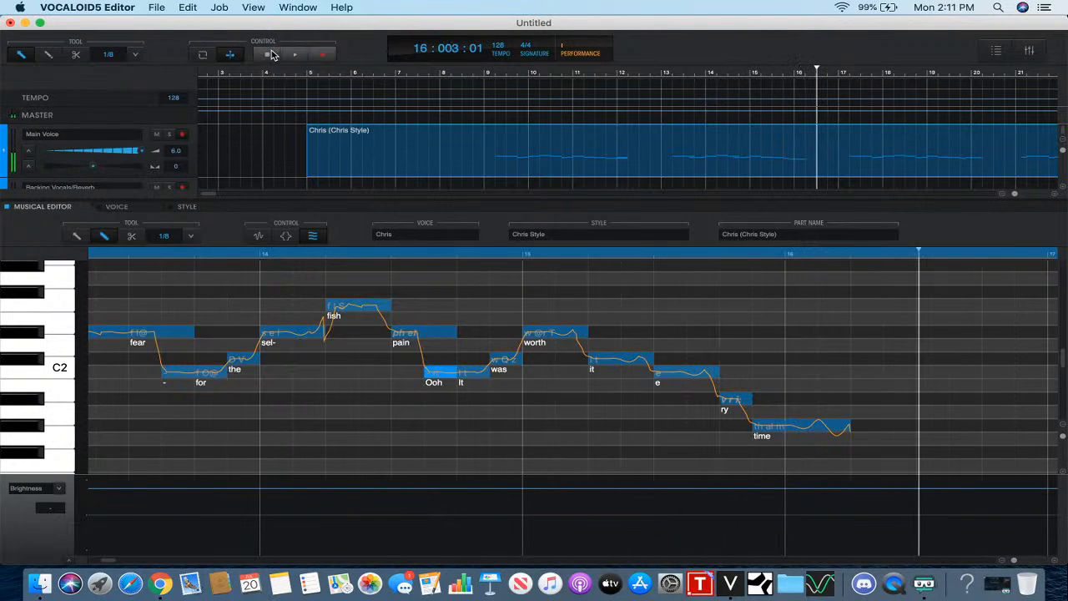
- Raise "time" to the pitch of "ry" and add a quarter note at G#1 on measure 16 with the lyric "-"
{"action": "scroll", "coordinate": [467, 335], "scroll_direction": "right", "scroll_amount": 5}
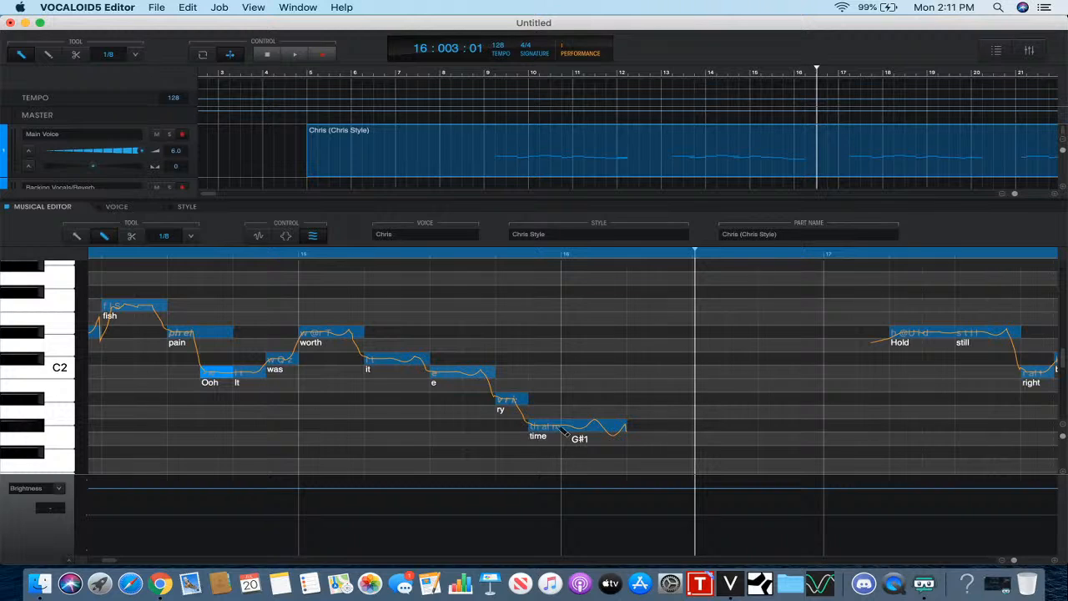
{"action": "mouse_move", "coordinate": [564, 432]}
{"action": "left_mouse_down"}
{"action": "mouse_move", "coordinate": [561, 386]}
{"action": "mouse_move", "coordinate": [556, 397]}
{"action": "mouse_move", "coordinate": [619, 429]}
{"action": "left_mouse_up"}
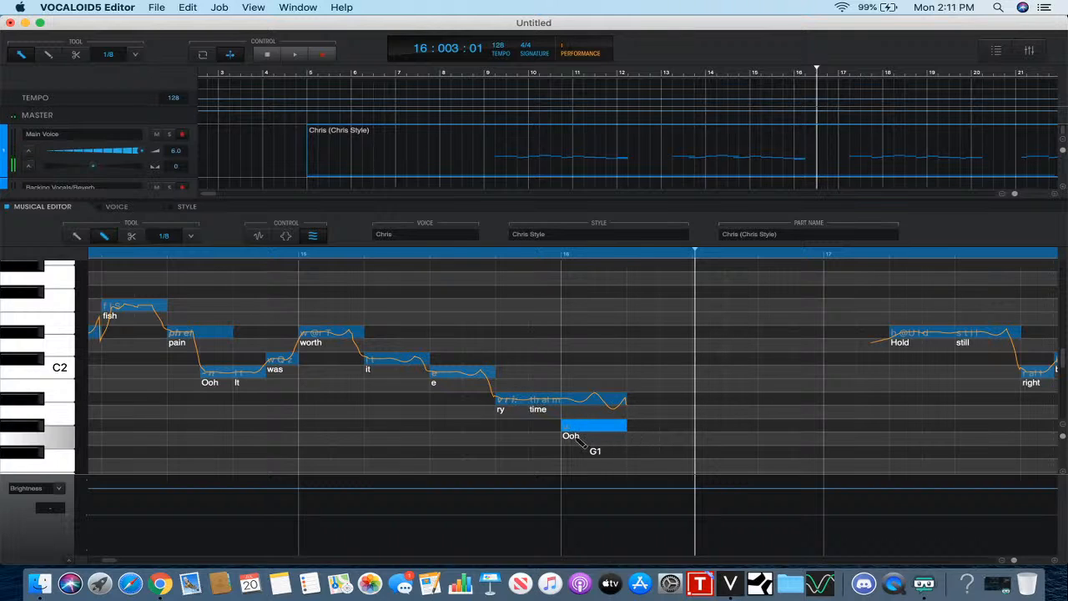
{"action": "double_click", "coordinate": [571, 436]}
{"action": "type", "text": "-"}
{"action": "key", "text": "Return"}
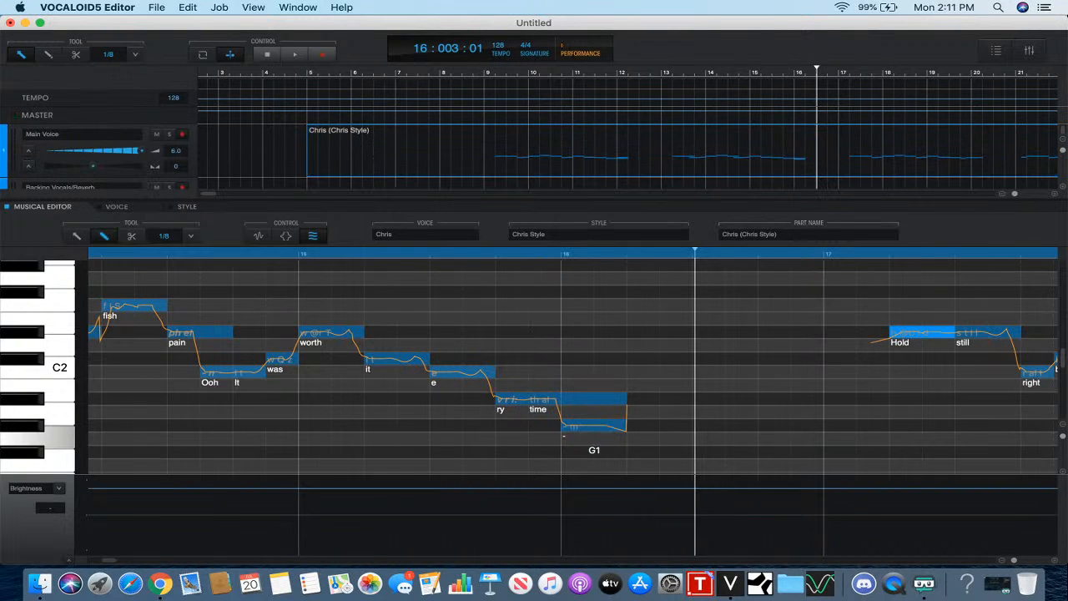
- Play from the start of measure 15 to measure 17 to check the falling pitch on "time"
{"action": "left_click", "coordinate": [313, 252]}
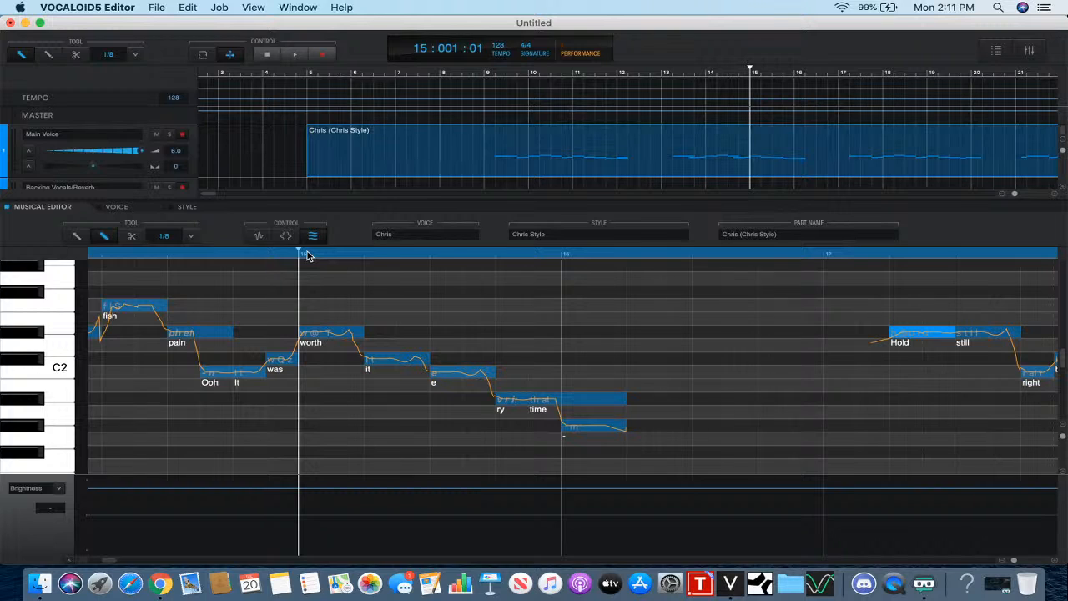
{"action": "left_click", "coordinate": [295, 55]}
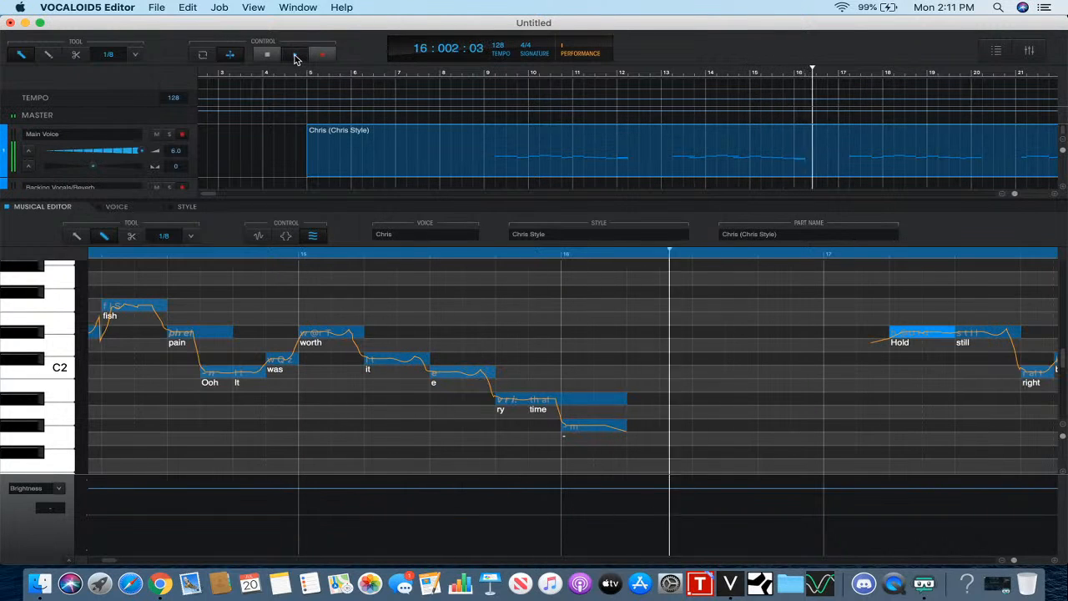
{"action": "left_click", "coordinate": [268, 56]}
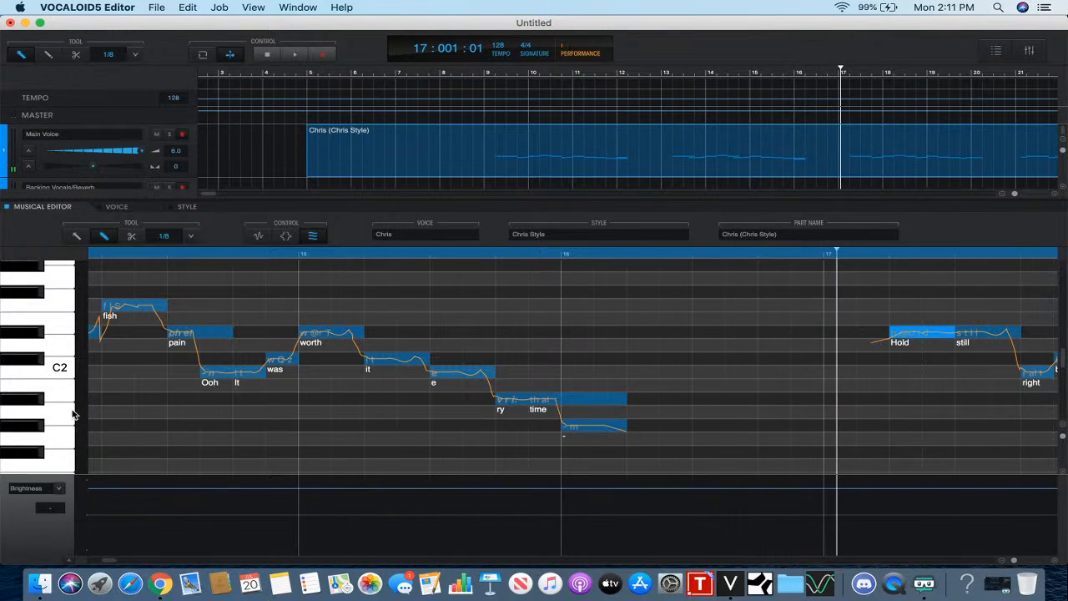
- Show the Mouth parameter, switch to the selection tool and place the playhead at the start of measure 9
{"action": "left_click", "coordinate": [58, 492]}
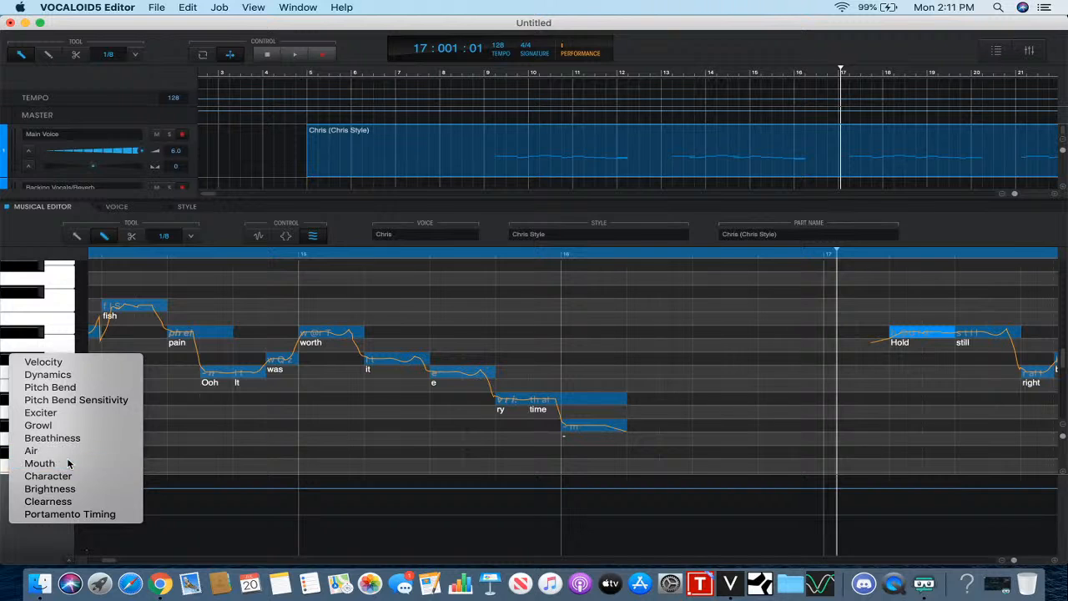
{"action": "left_click", "coordinate": [67, 463]}
{"action": "scroll", "coordinate": [325, 427], "scroll_direction": "left", "scroll_amount": 10}
{"action": "scroll", "coordinate": [325, 427], "scroll_direction": "left", "scroll_amount": 10}
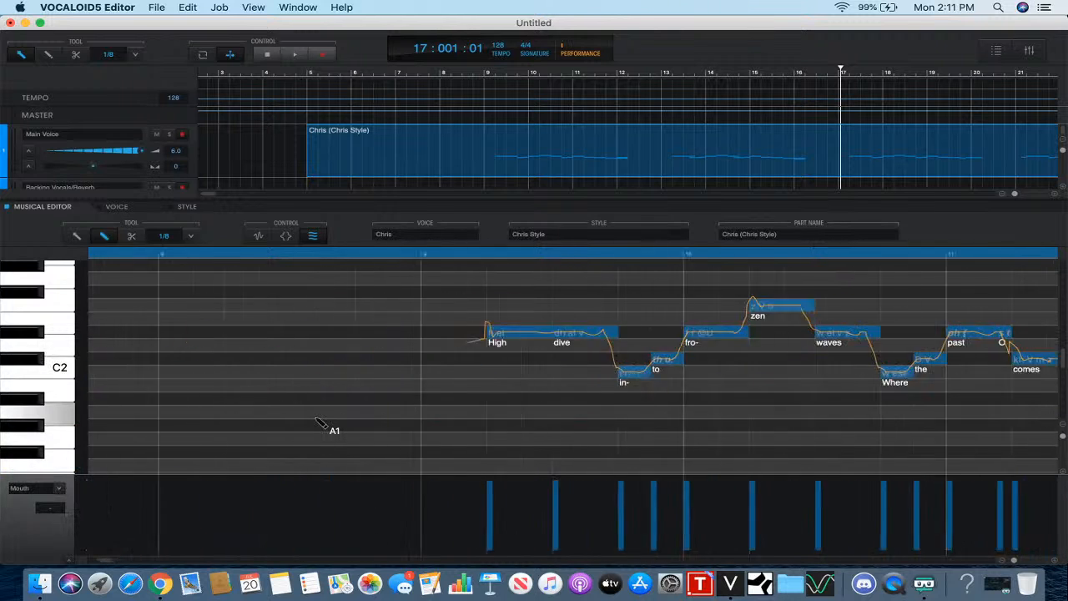
{"action": "scroll", "coordinate": [325, 428], "scroll_direction": "right", "scroll_amount": 5}
{"action": "left_click", "coordinate": [77, 238]}
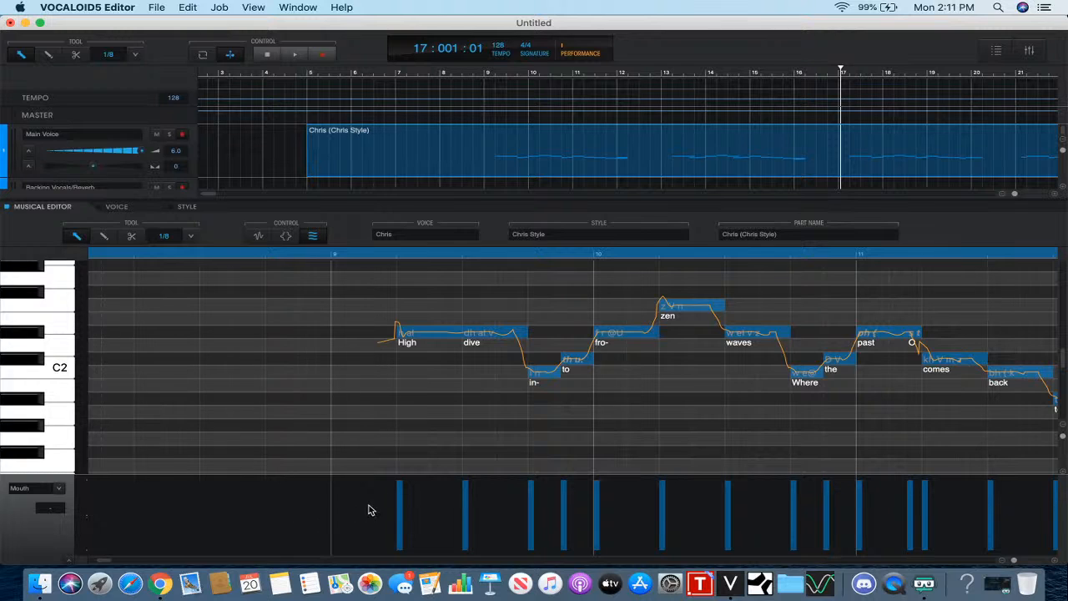
{"action": "scroll", "coordinate": [395, 498], "scroll_direction": "right", "scroll_amount": 2}
{"action": "scroll", "coordinate": [396, 498], "scroll_direction": "right", "scroll_amount": 5}
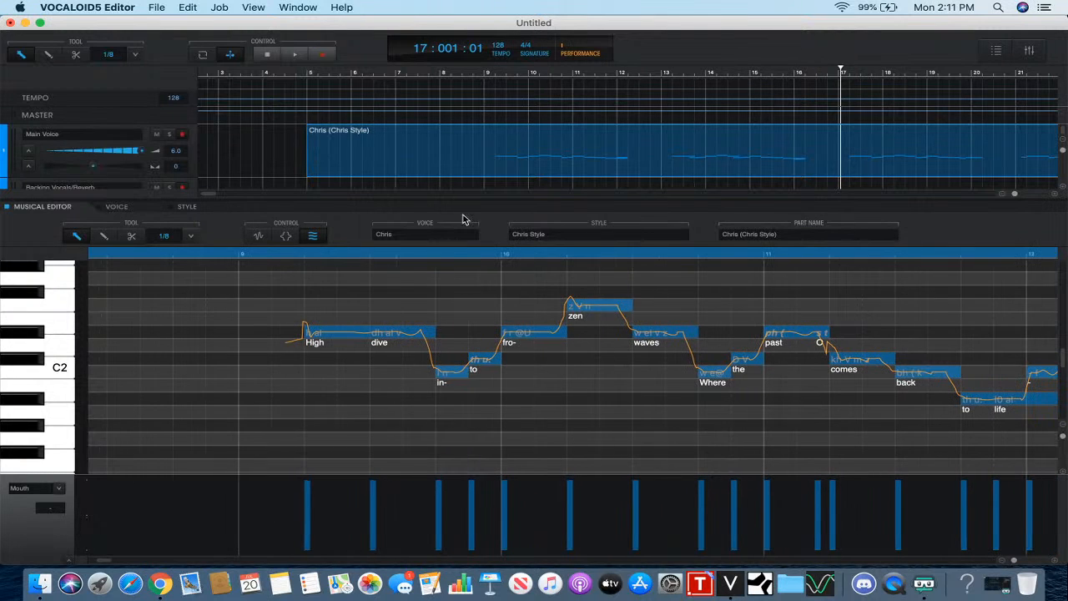
{"action": "left_click", "coordinate": [239, 257]}
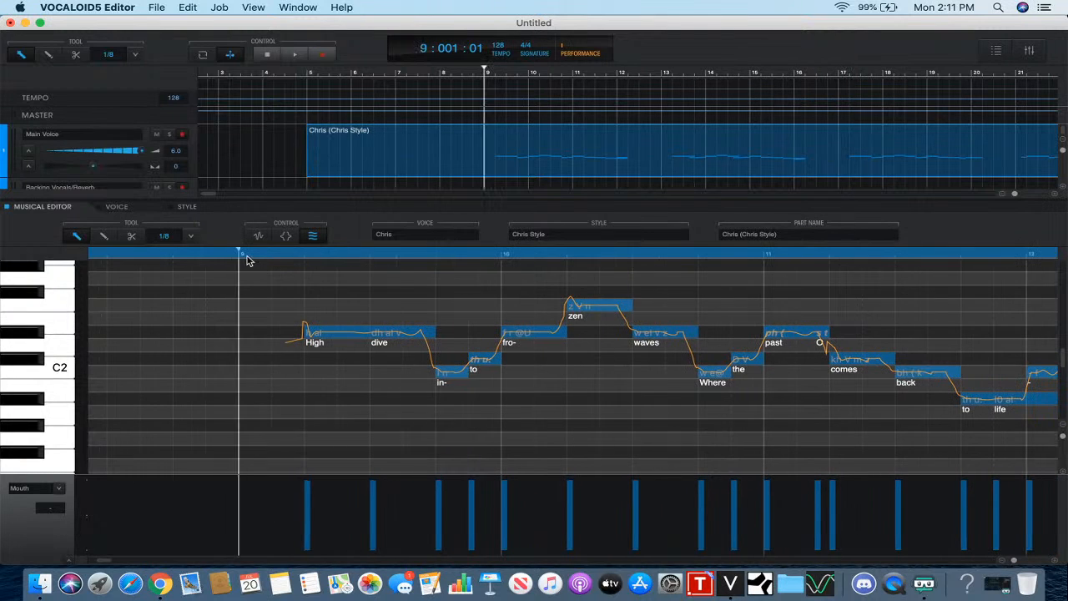
- Keep Mouth as the displayed parameter and lower its value on the "High" note to 90
{"action": "left_click", "coordinate": [54, 490]}
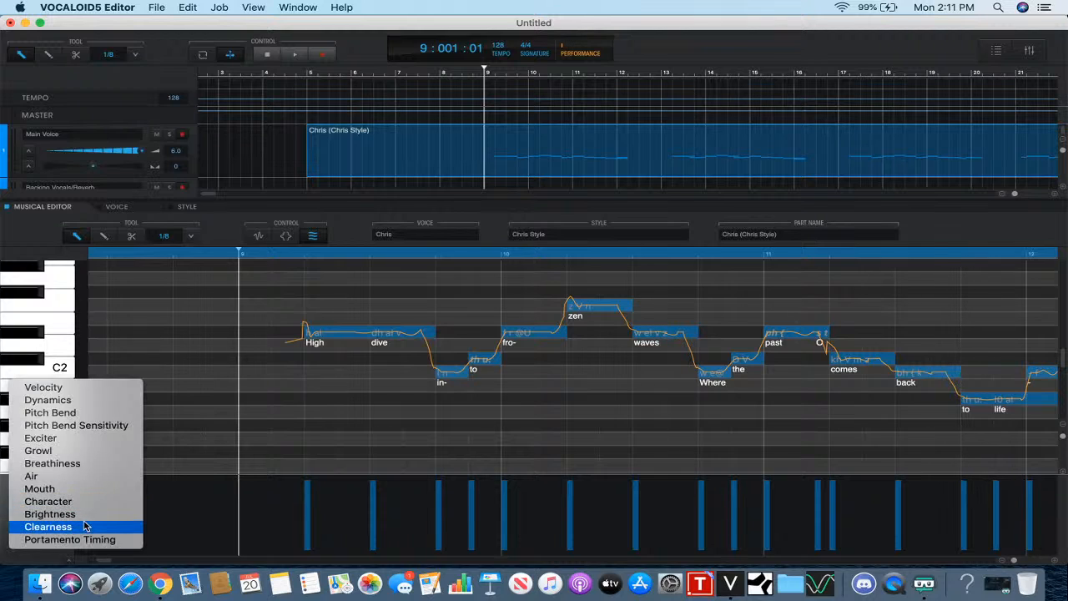
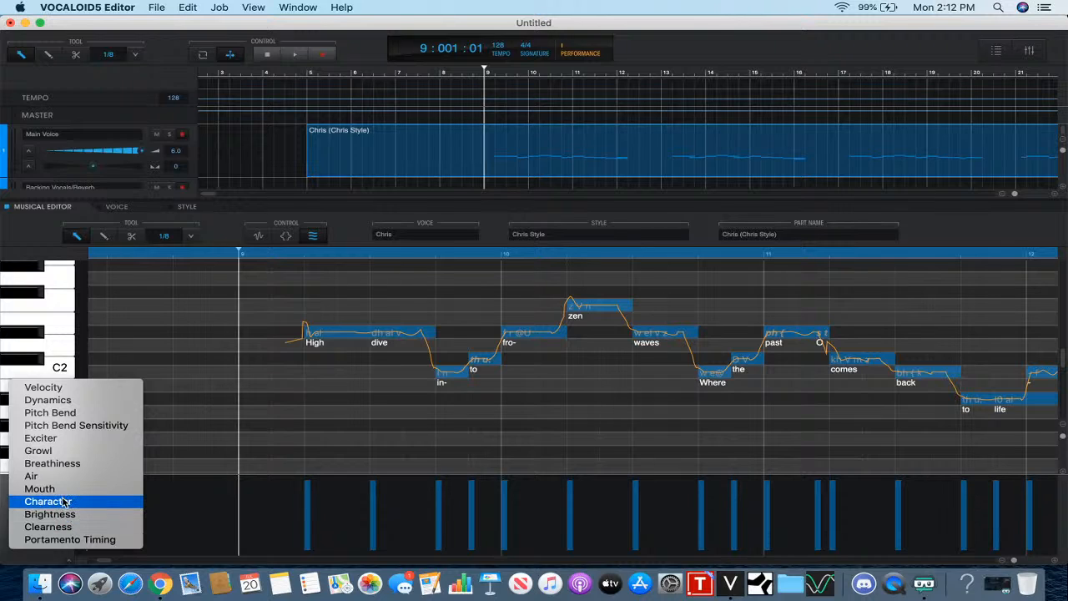
{"action": "left_click", "coordinate": [64, 491]}
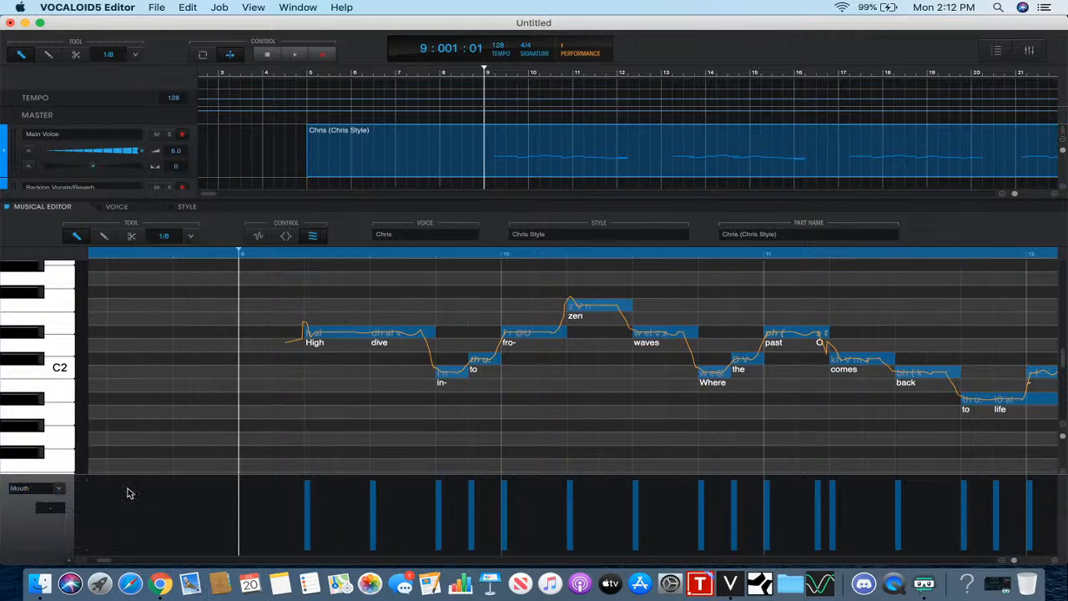
{"action": "left_click_drag", "start_coordinate": [308, 485], "coordinate": [309, 510]}
{"action": "scroll", "coordinate": [322, 412], "scroll_direction": "right", "scroll_amount": 3}
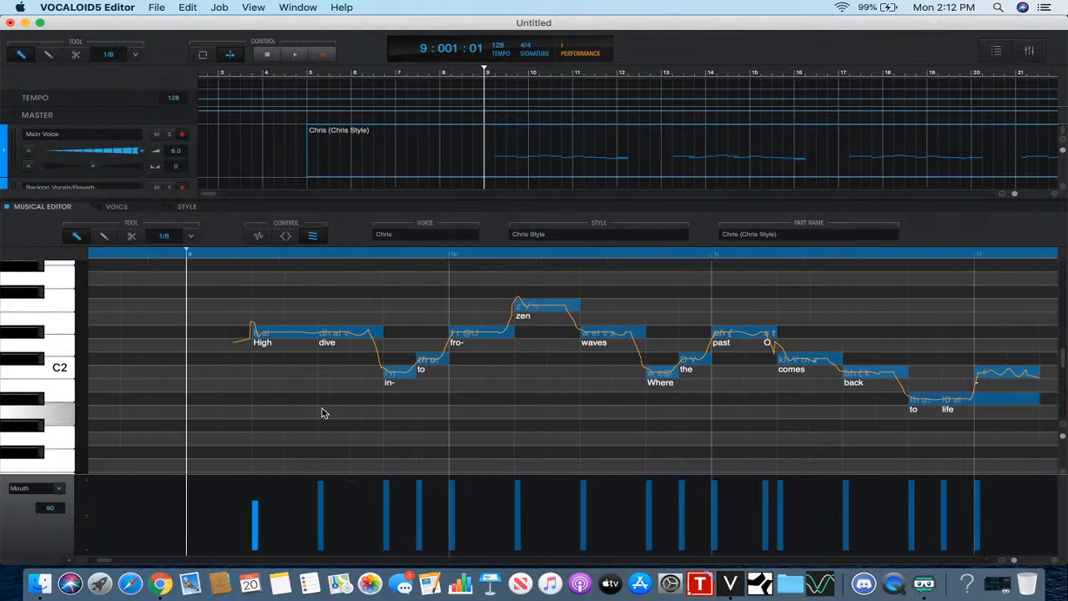
- Lower the Mouth value on the "dive" note to 104 and play the phrase back from measure 9
{"action": "left_click", "coordinate": [294, 55]}
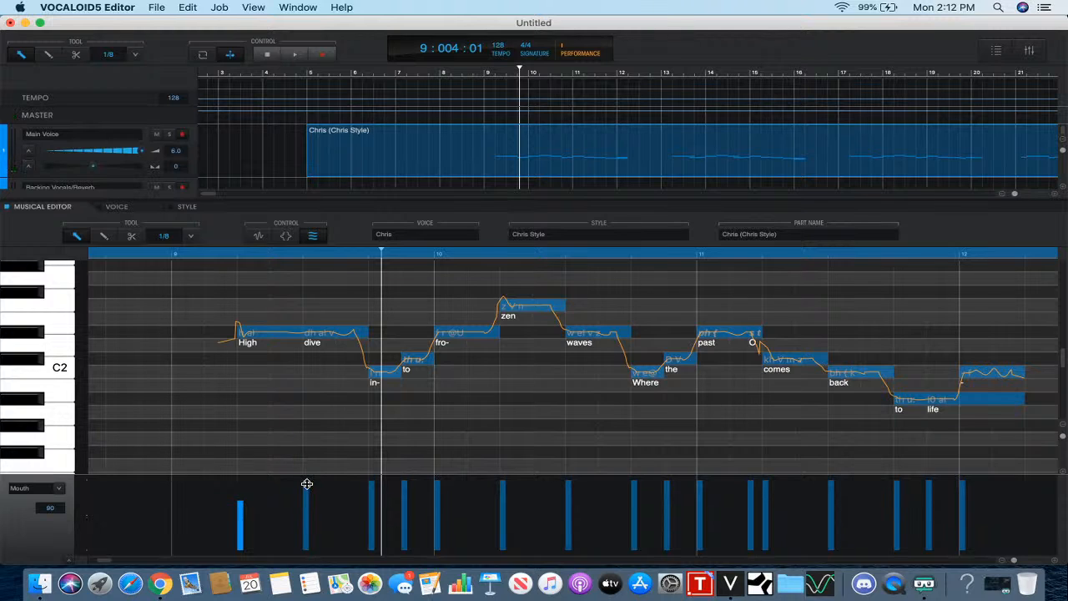
{"action": "left_click_drag", "start_coordinate": [307, 484], "coordinate": [307, 502]}
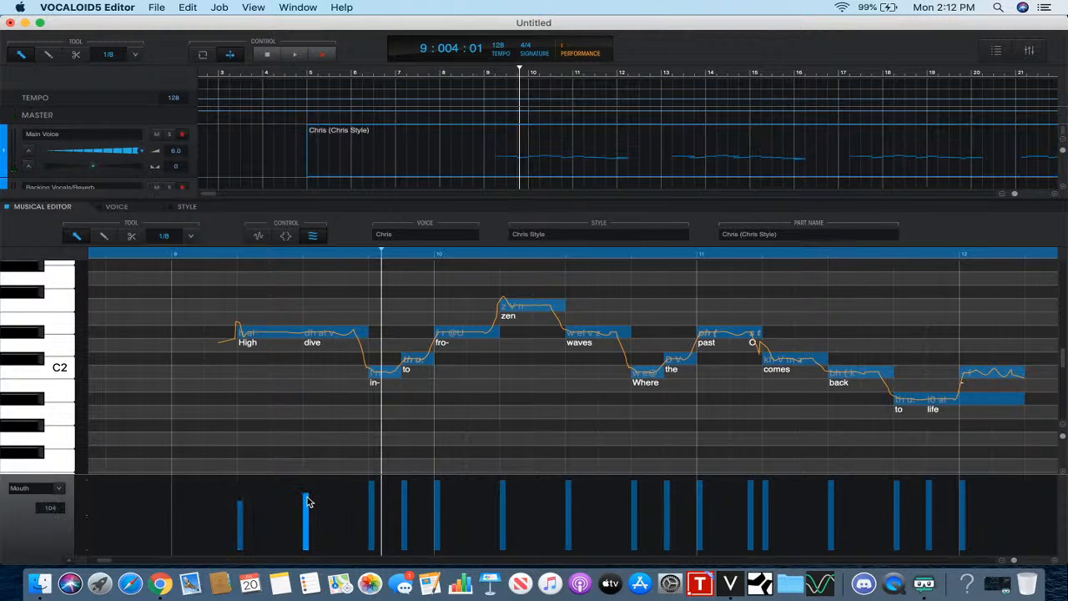
{"action": "left_click", "coordinate": [306, 256]}
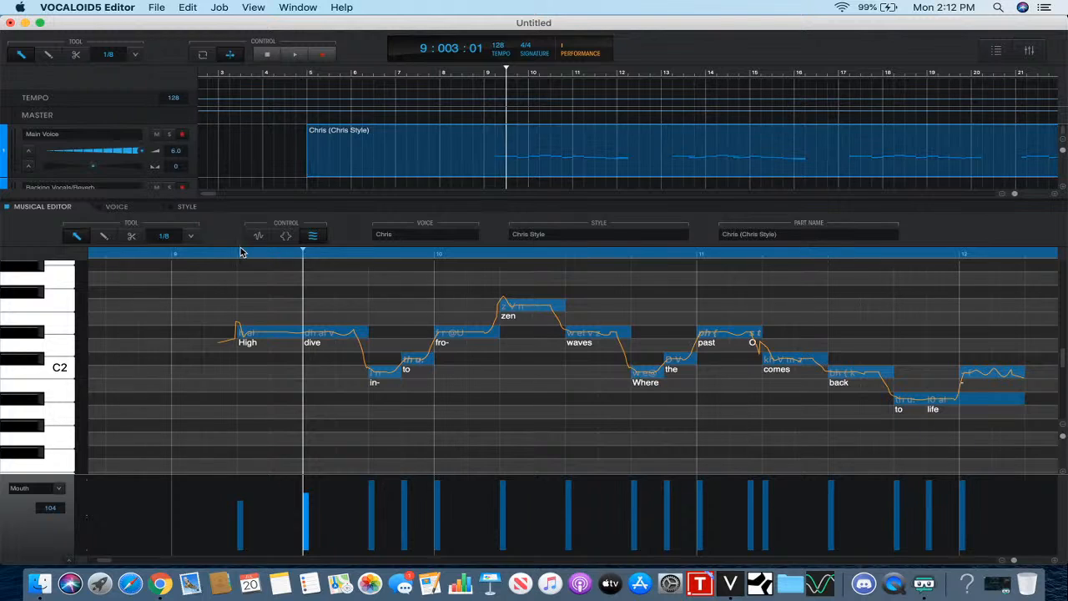
{"action": "left_click", "coordinate": [242, 252]}
{"action": "left_click", "coordinate": [295, 56]}
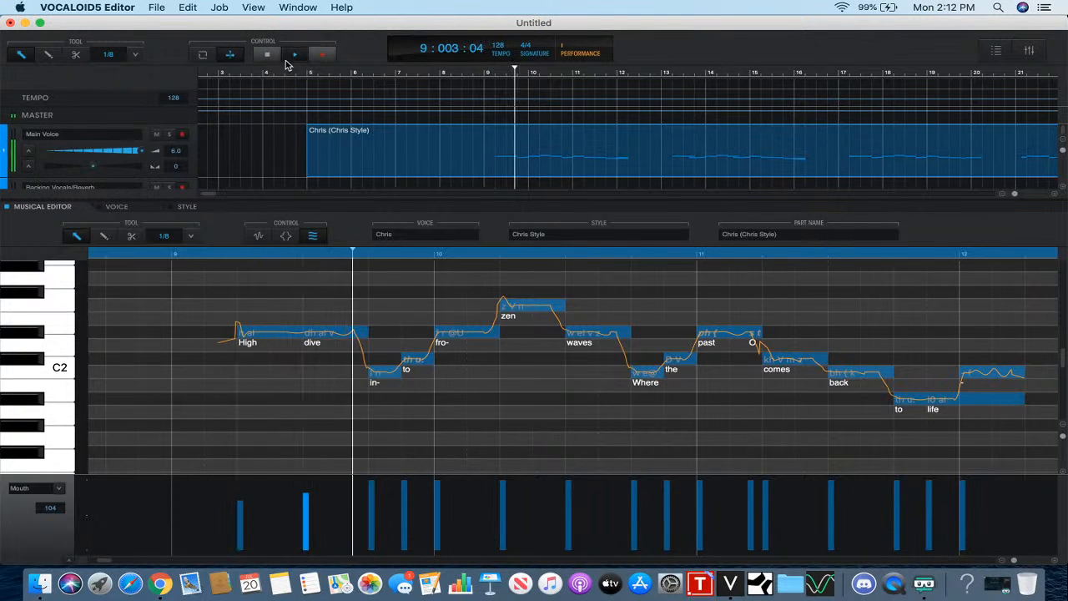
- Display the Velocity parameter, raise it to 83 on the "dive" note and play from measure 9 to measure 11
{"action": "left_click", "coordinate": [59, 490]}
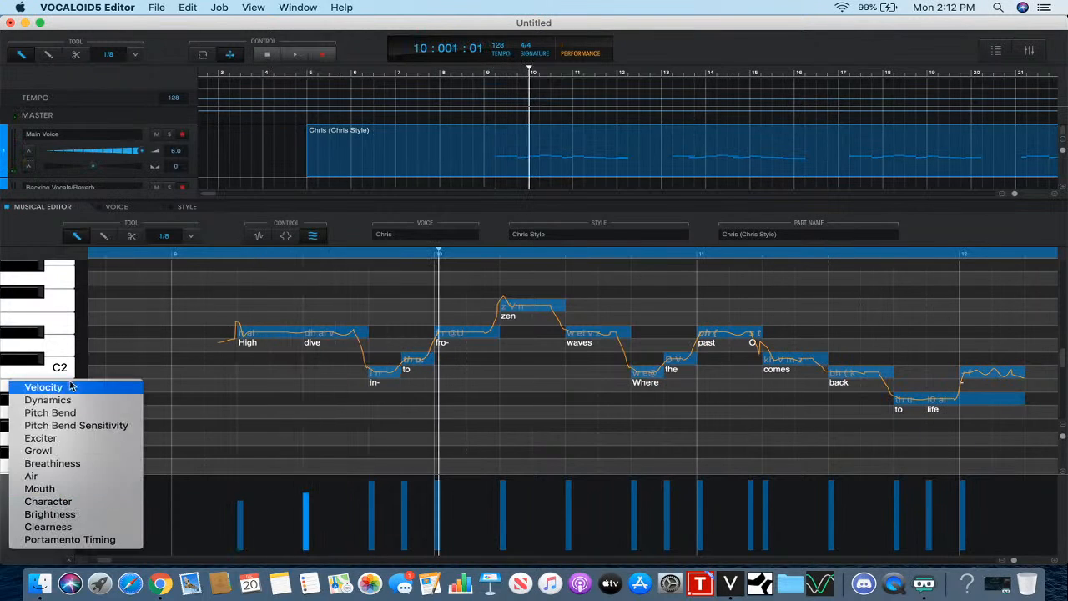
{"action": "left_click", "coordinate": [67, 385]}
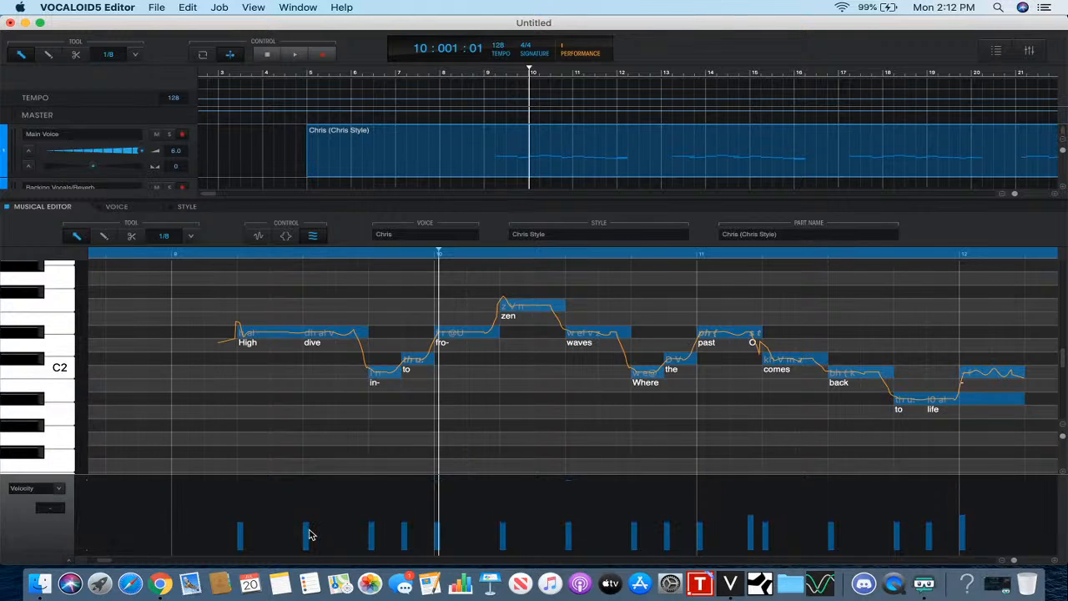
{"action": "left_click_drag", "start_coordinate": [304, 533], "coordinate": [310, 514]}
{"action": "left_click", "coordinate": [233, 255]}
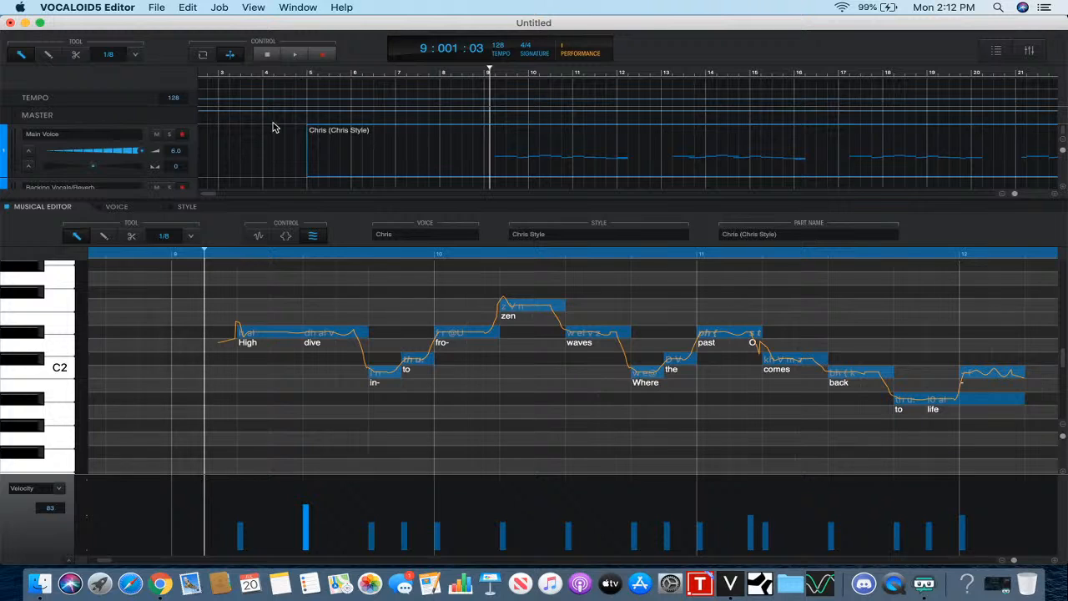
{"action": "left_click", "coordinate": [280, 113]}
{"action": "left_click", "coordinate": [296, 57]}
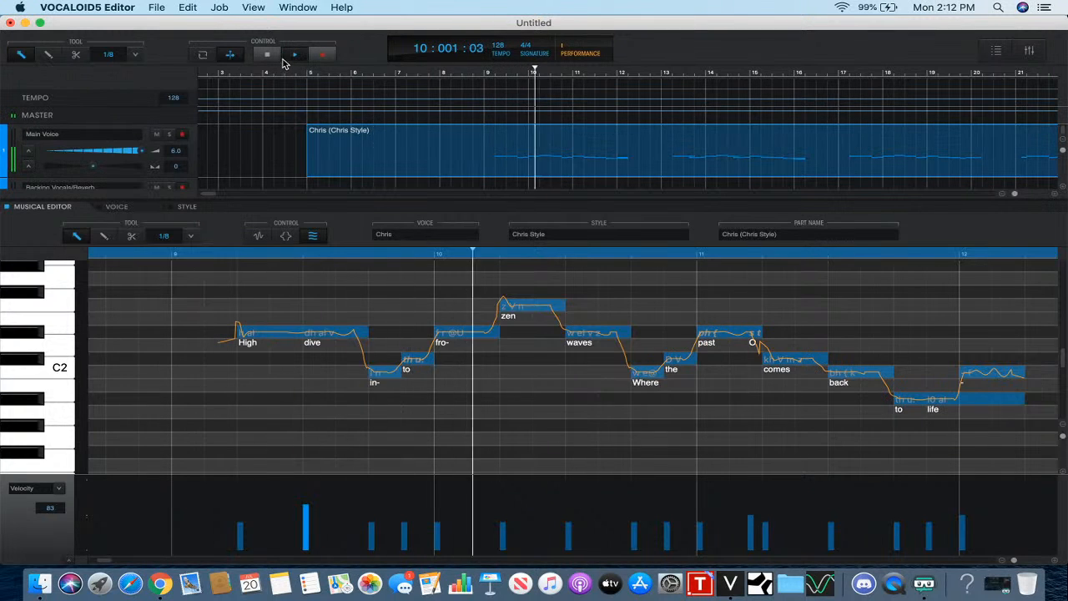
{"action": "left_click", "coordinate": [268, 56]}
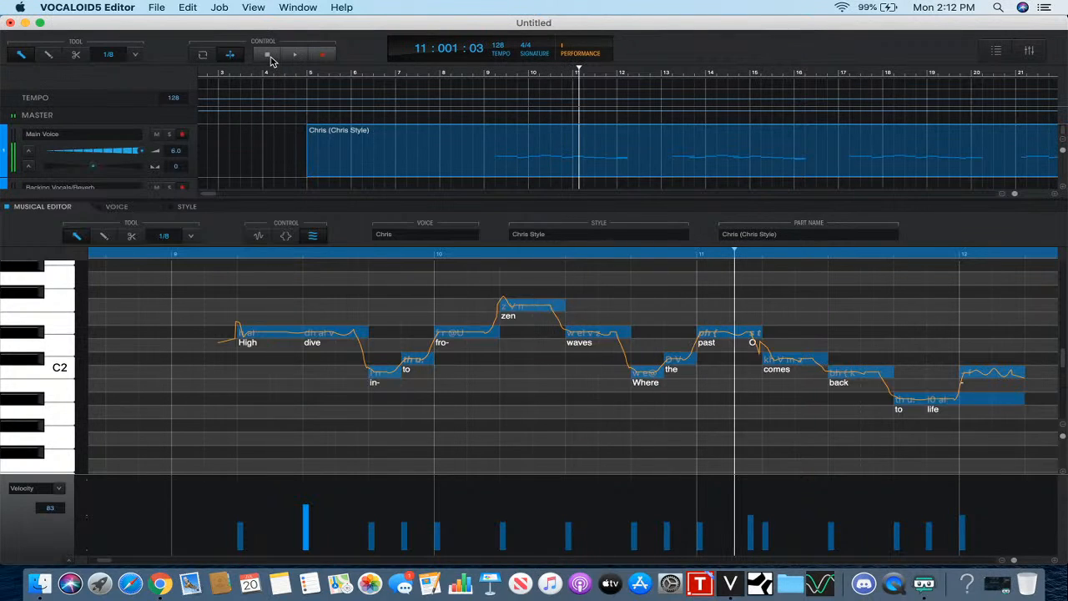
- Raise the velocity of the "past" note to 82 and play back from the "Where" note through measure 11
{"action": "left_click_drag", "start_coordinate": [699, 531], "coordinate": [701, 506]}
{"action": "left_click", "coordinate": [649, 258]}
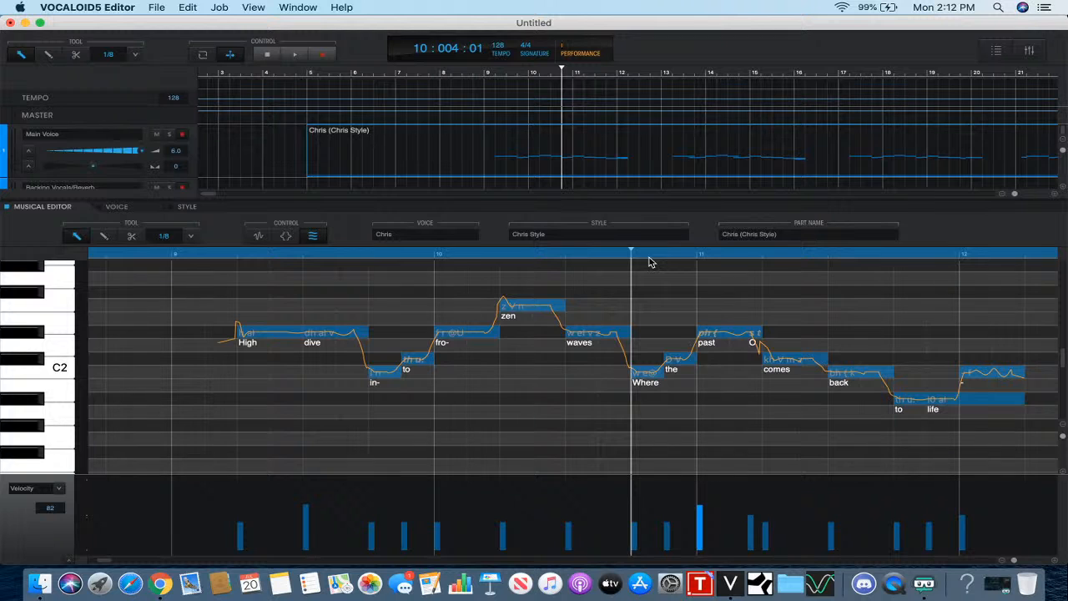
{"action": "left_click", "coordinate": [410, 161]}
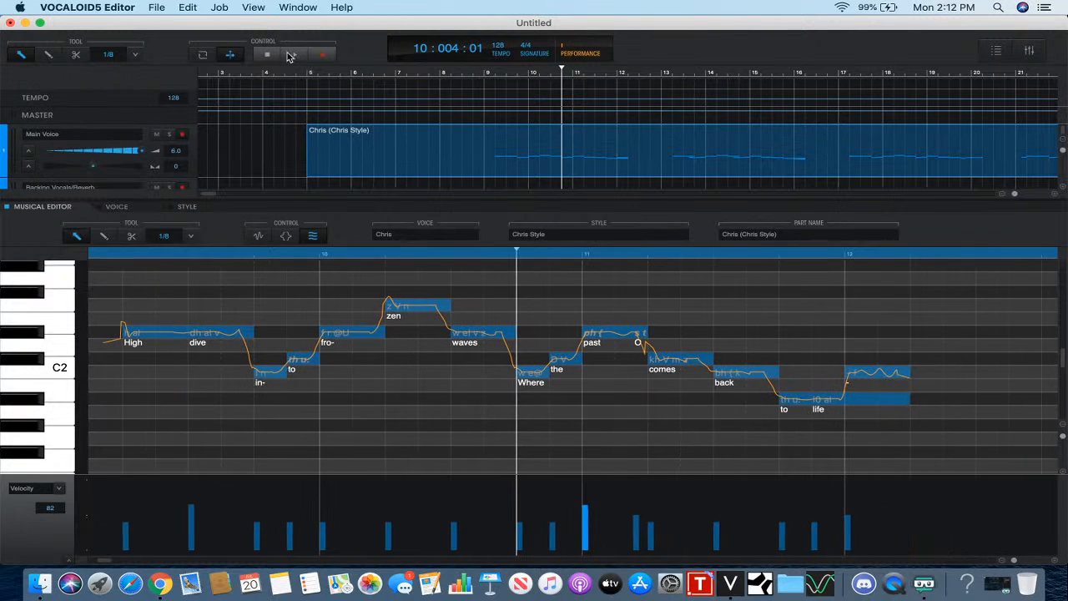
{"action": "left_click", "coordinate": [289, 56]}
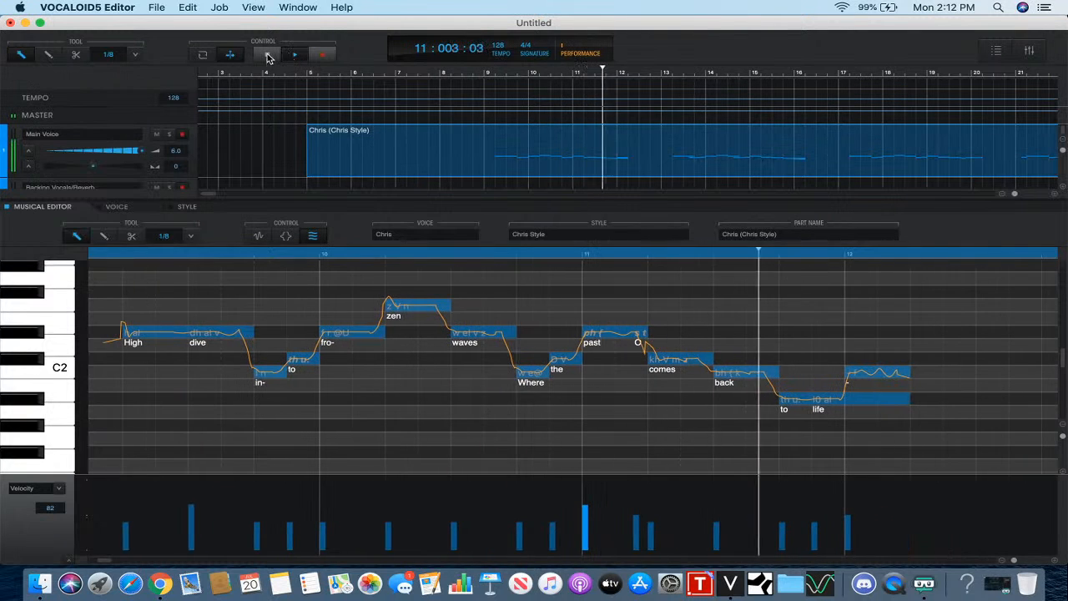
{"action": "left_click", "coordinate": [267, 56]}
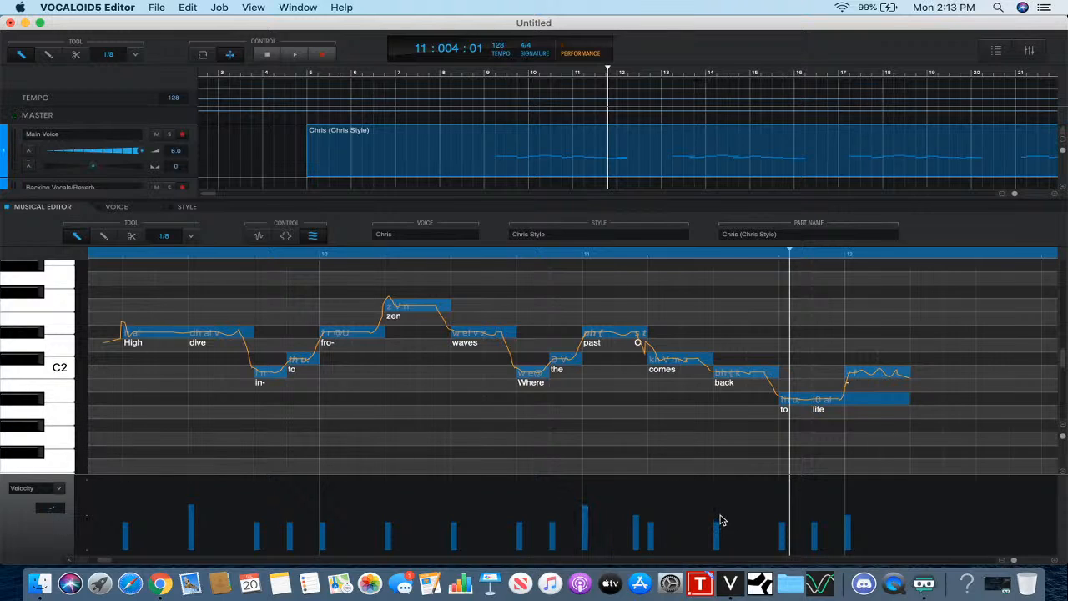
- Raise the velocity of the "back" note to 73 and play back from "the" into measure 12
{"action": "left_click_drag", "start_coordinate": [717, 526], "coordinate": [717, 519]}
{"action": "left_click", "coordinate": [549, 254]}
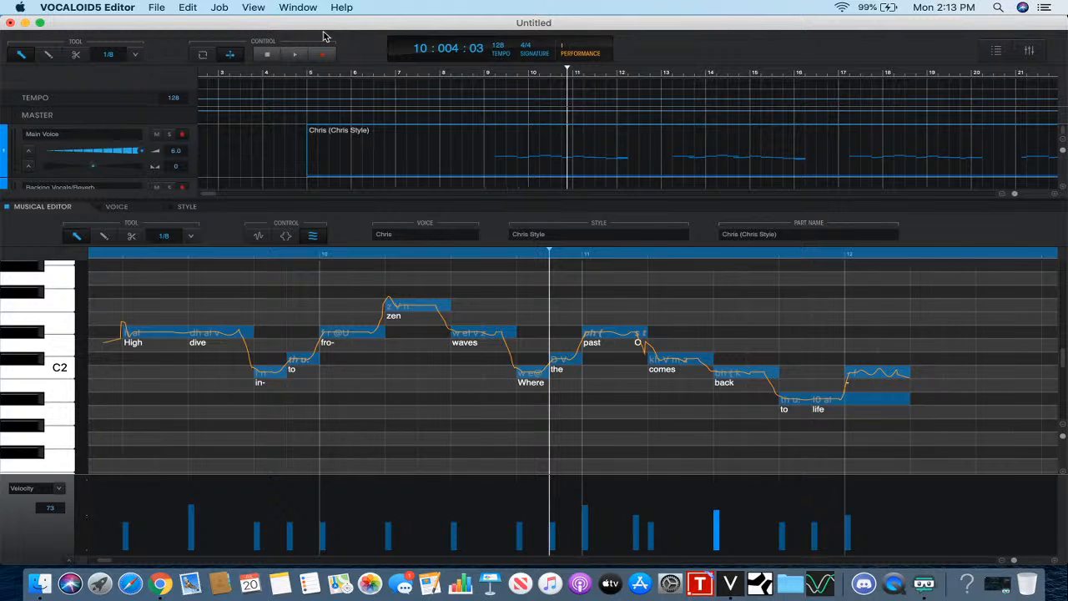
{"action": "left_click", "coordinate": [295, 54]}
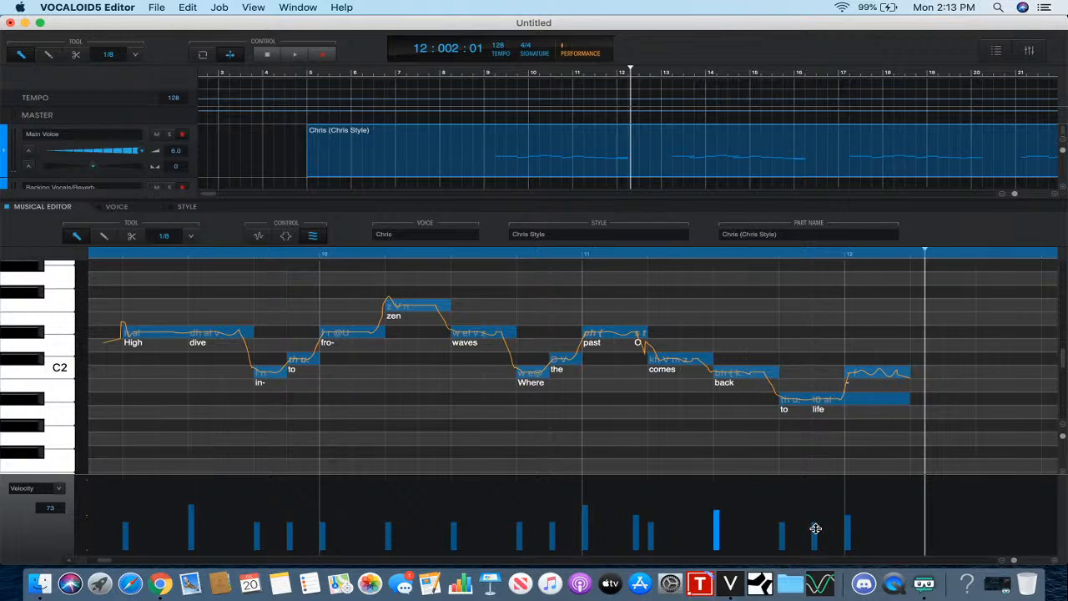
- Raise the velocity of the "life" note to 68 and play the whole phrase from "High" to measure 12
{"action": "left_click_drag", "start_coordinate": [815, 528], "coordinate": [818, 523]}
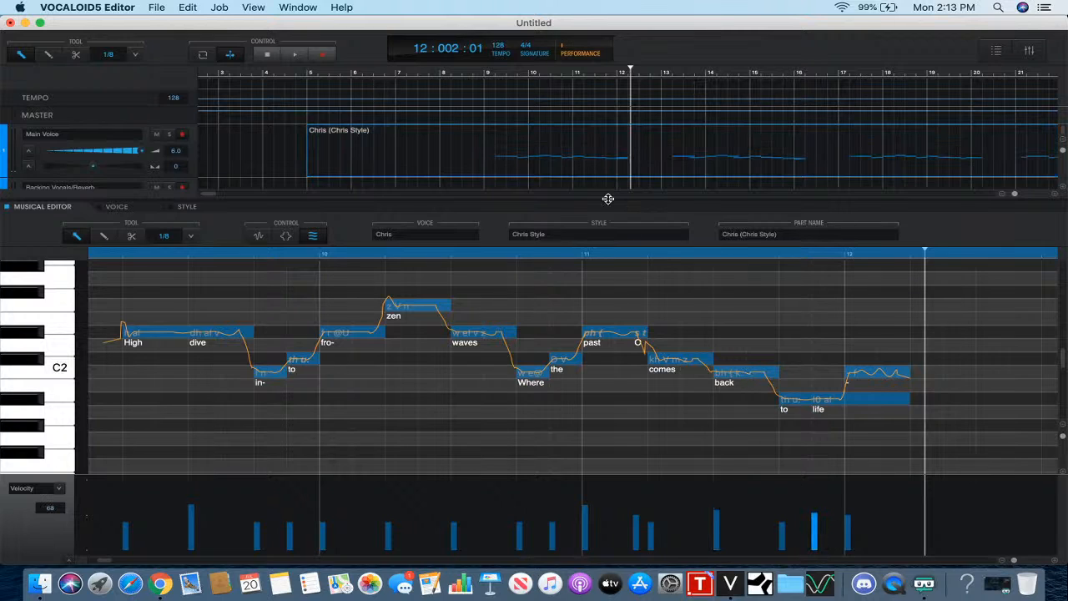
{"action": "scroll", "coordinate": [376, 284], "scroll_direction": "left", "scroll_amount": 5}
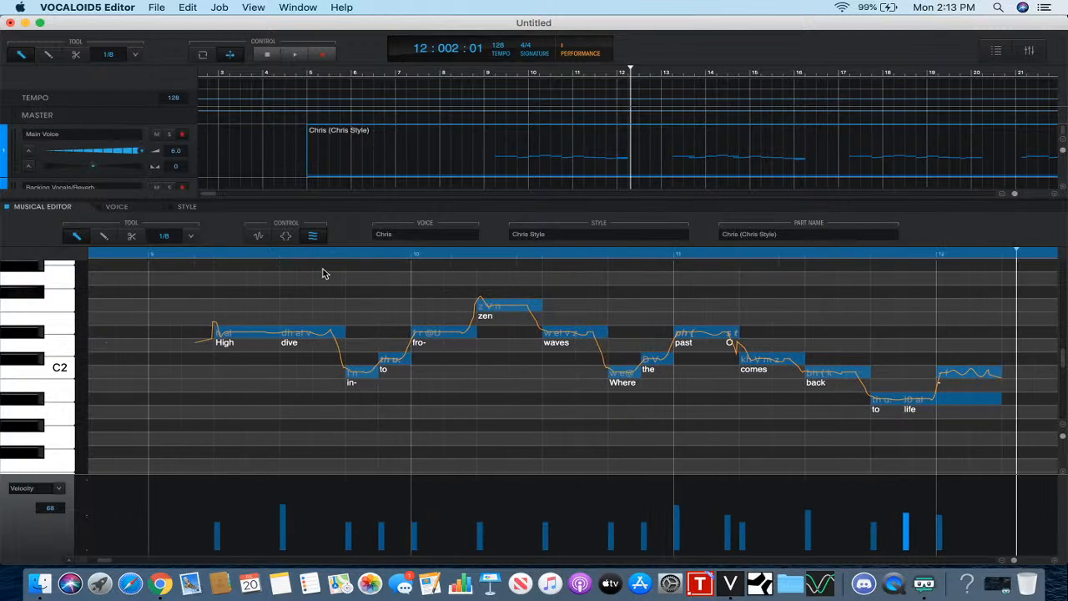
{"action": "left_click", "coordinate": [227, 255]}
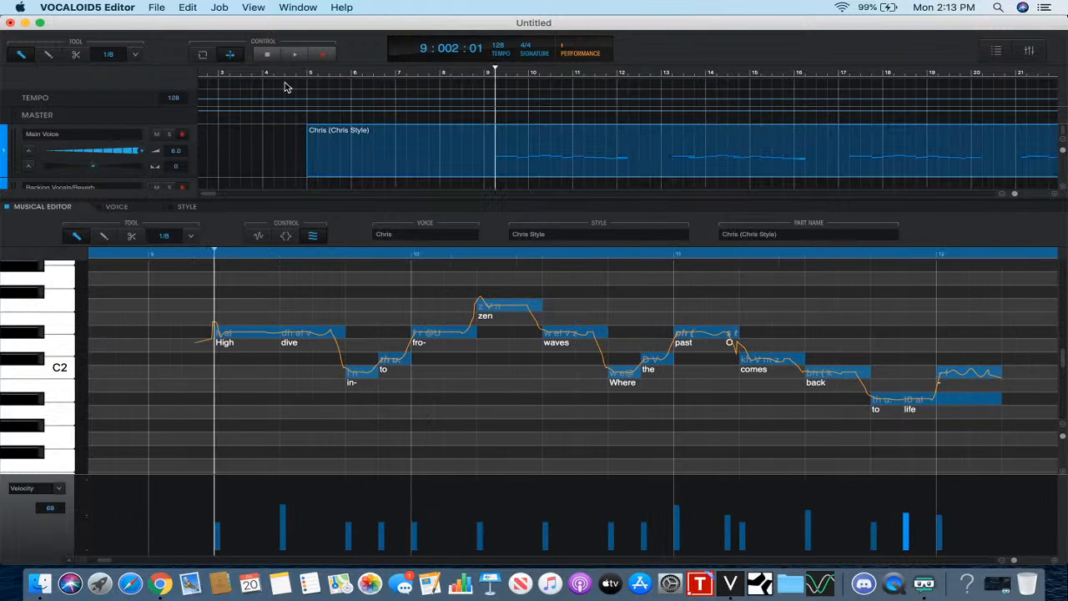
{"action": "left_click", "coordinate": [292, 55]}
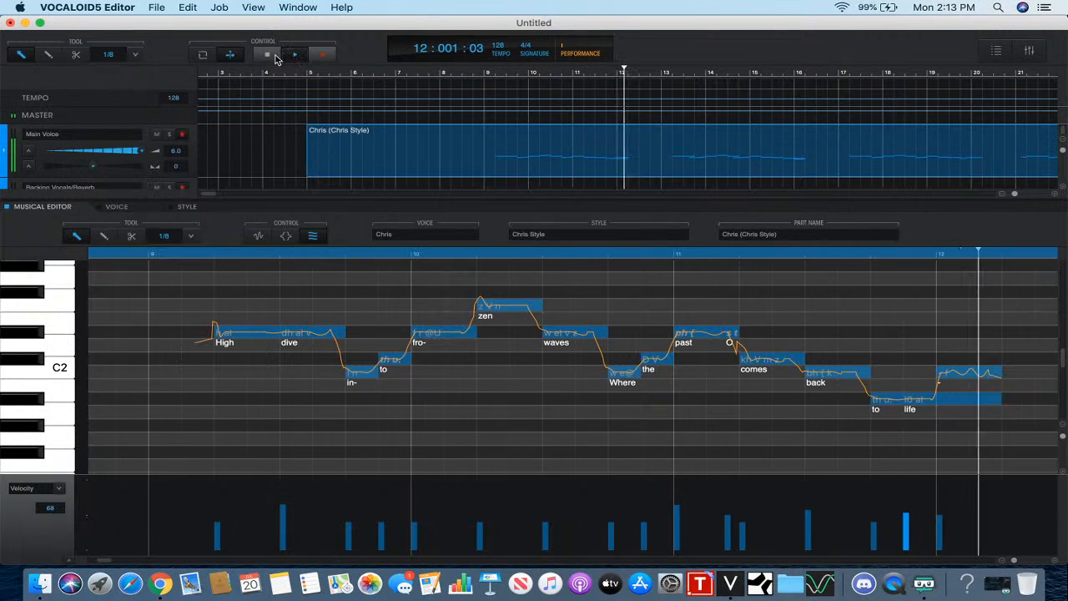
{"action": "left_click", "coordinate": [267, 55]}
- Play the "Fight fear" phrase from measure 13 to measure 16, then place the playhead at the start of measure 17
{"action": "scroll", "coordinate": [507, 425], "scroll_direction": "right", "scroll_amount": 10}
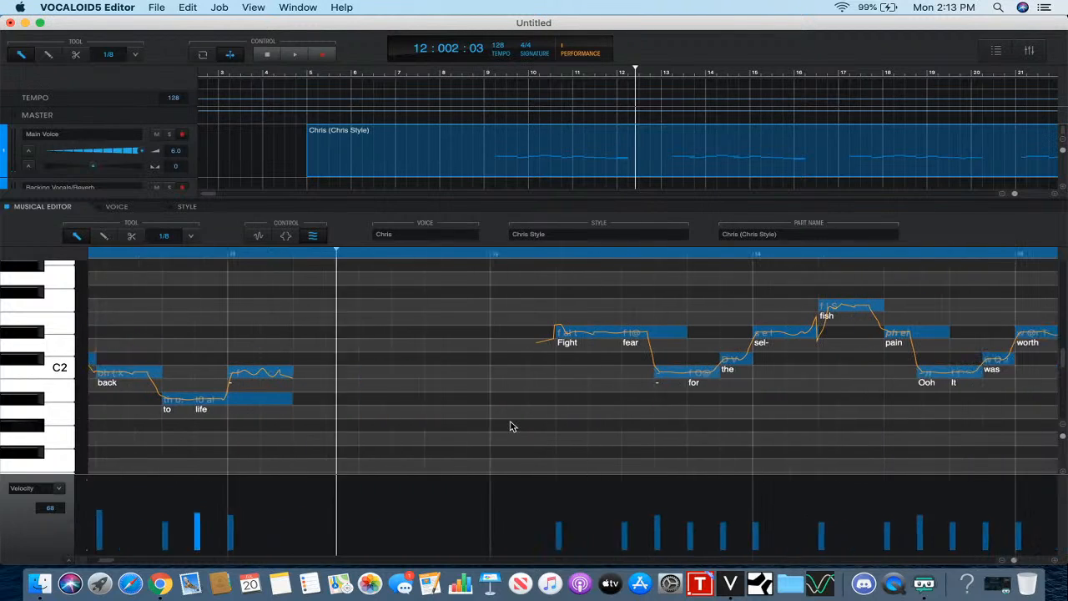
{"action": "left_click", "coordinate": [481, 255]}
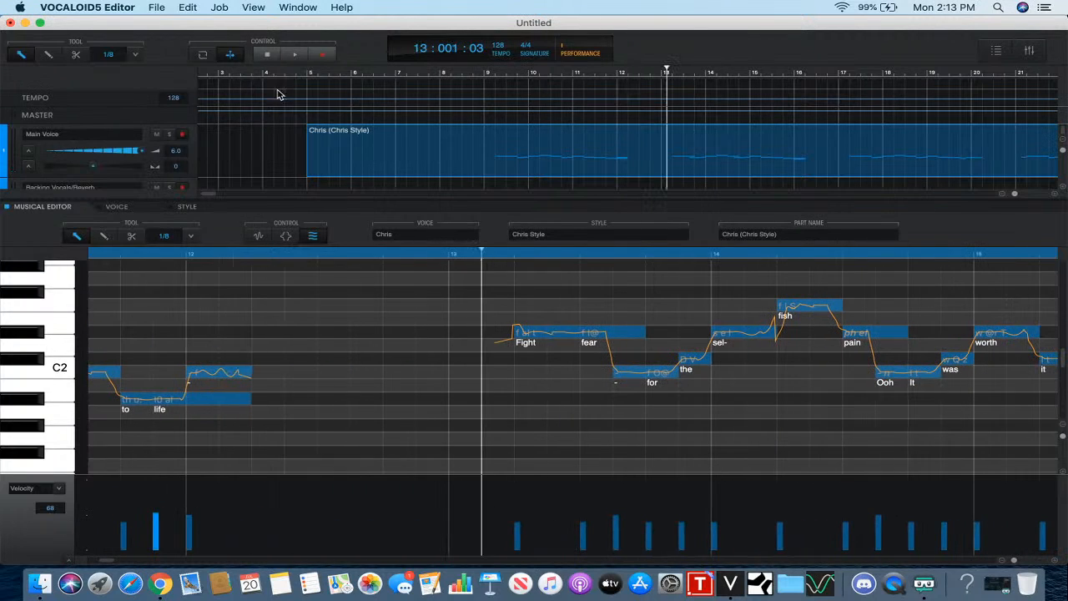
{"action": "left_click", "coordinate": [296, 56]}
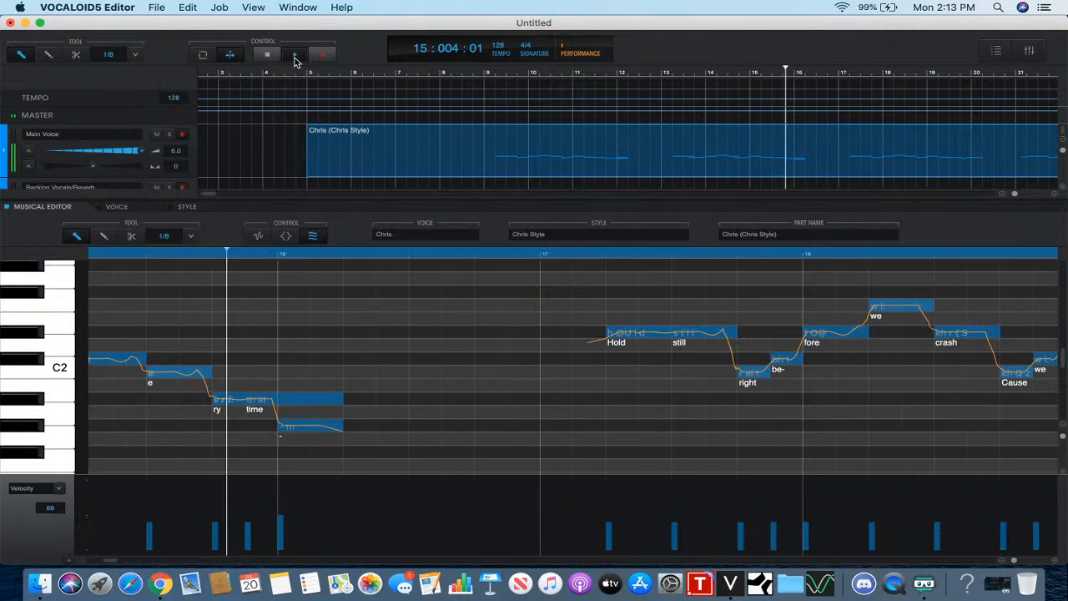
{"action": "left_click", "coordinate": [268, 55]}
{"action": "scroll", "coordinate": [417, 317], "scroll_direction": "right", "scroll_amount": 5}
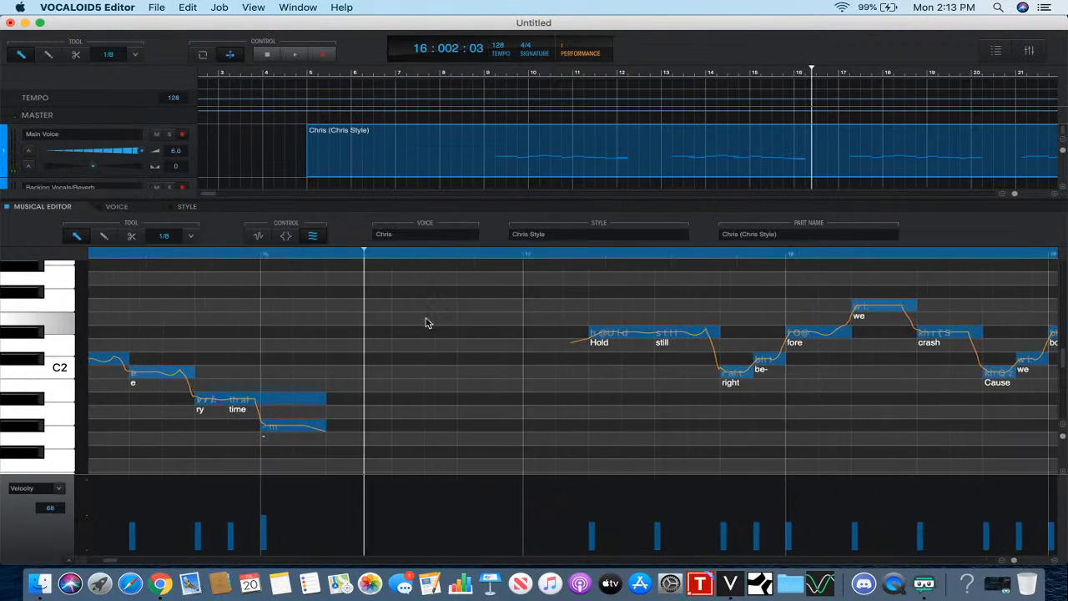
{"action": "left_click", "coordinate": [388, 256]}
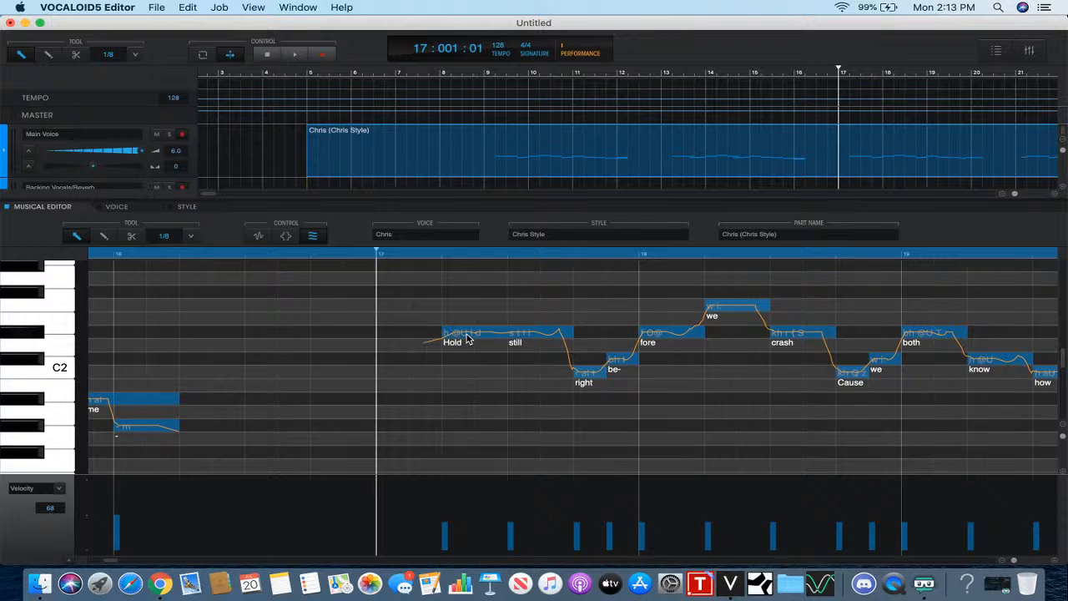
- Add a pitch waver to the latter part of the "still" note in the waveform view and play from measure 17 into measure 18
{"action": "left_click", "coordinate": [522, 336]}
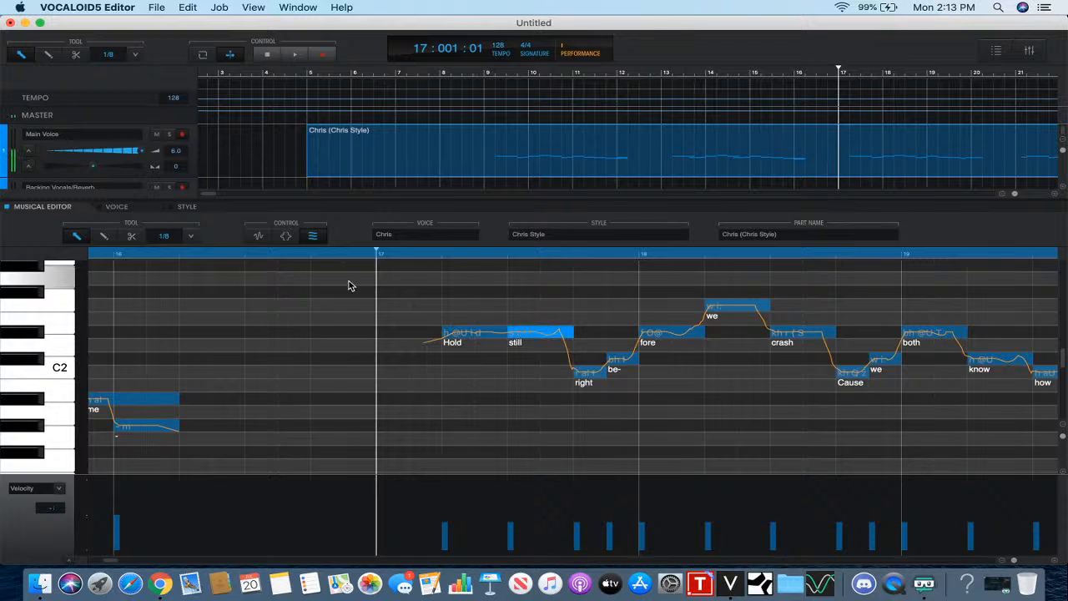
{"action": "left_click", "coordinate": [286, 236]}
{"action": "left_click", "coordinate": [287, 236]}
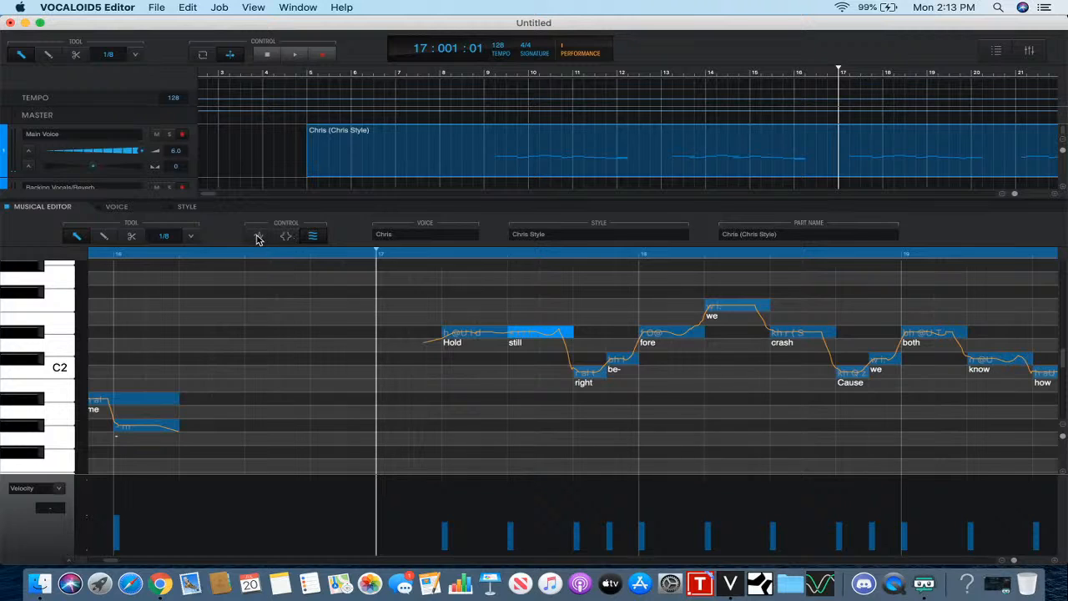
{"action": "left_click", "coordinate": [547, 301]}
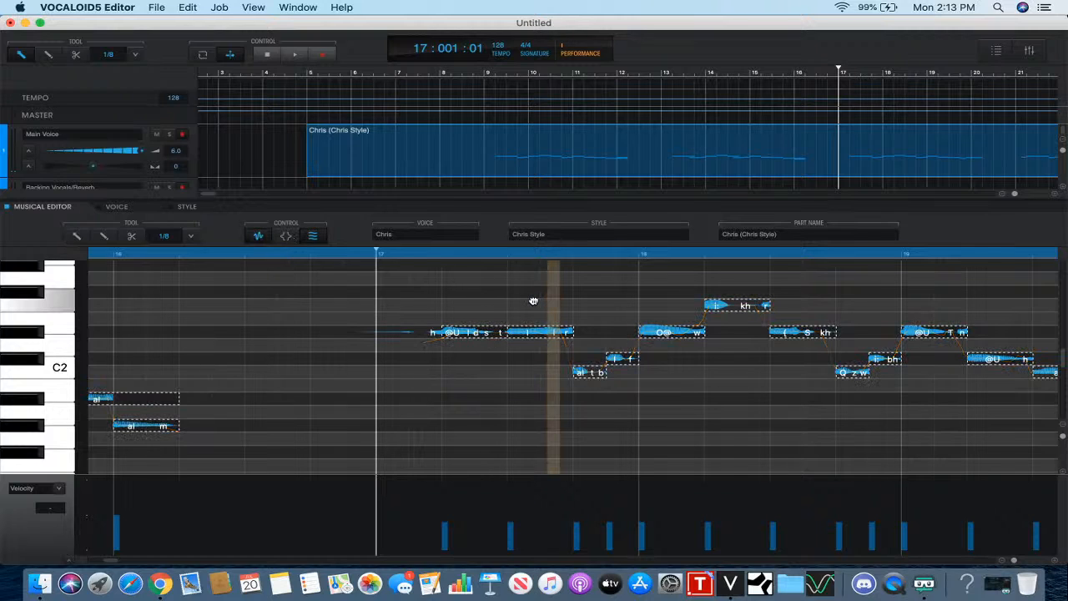
{"action": "left_click", "coordinate": [534, 304]}
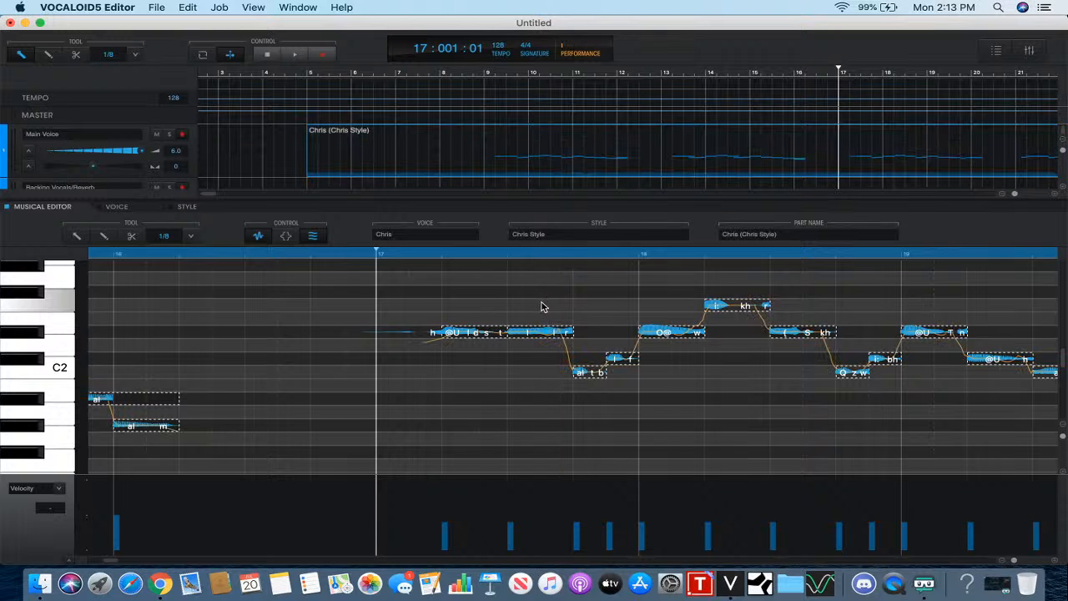
{"action": "left_click", "coordinate": [542, 306]}
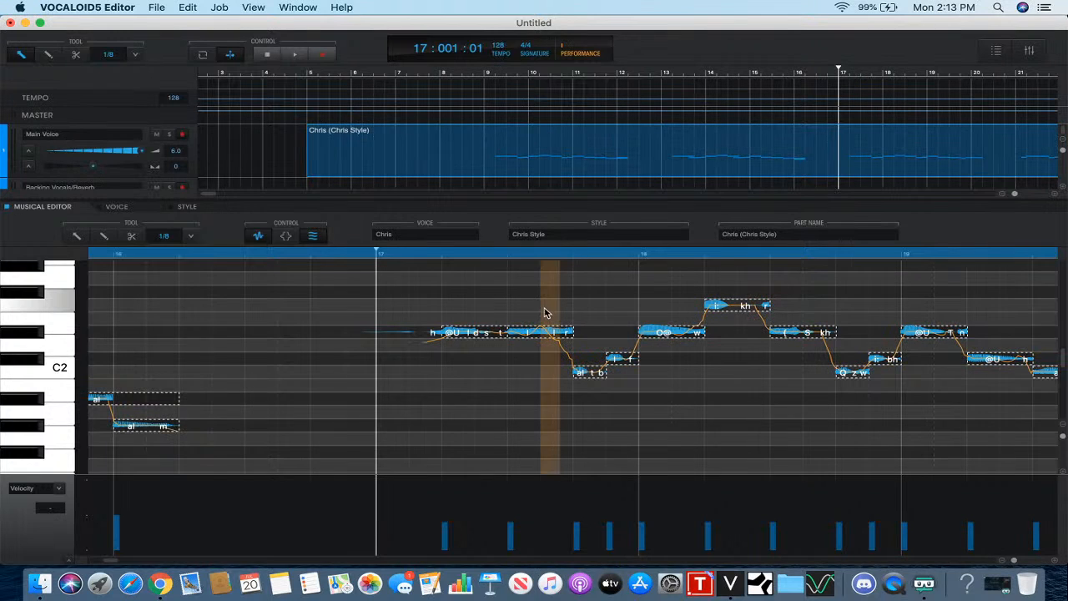
{"action": "left_click", "coordinate": [544, 313]}
{"action": "left_click_drag", "start_coordinate": [576, 323], "coordinate": [584, 322]}
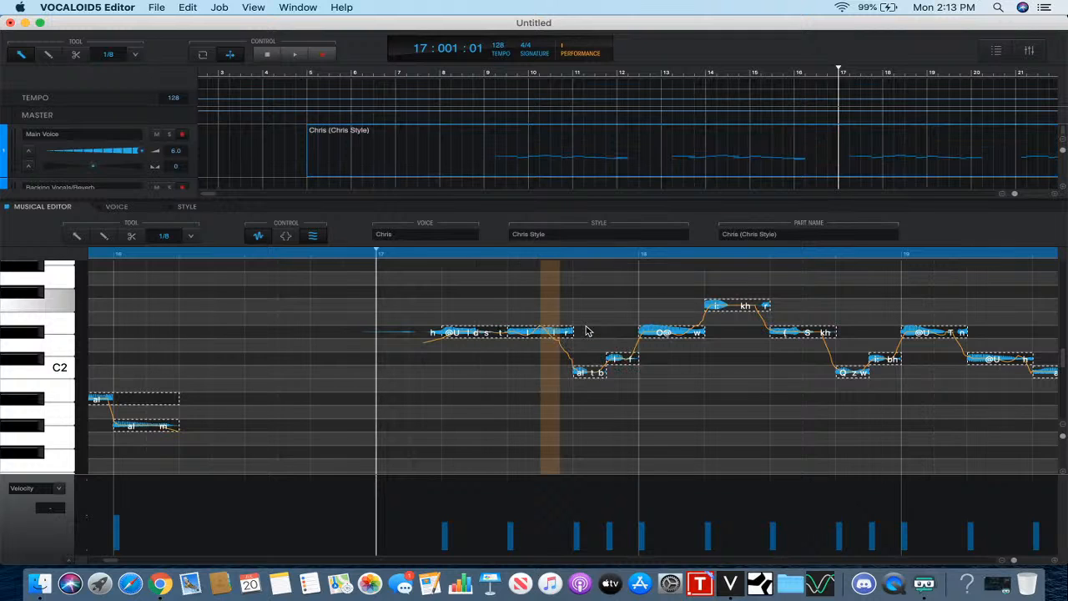
{"action": "left_click", "coordinate": [260, 240]}
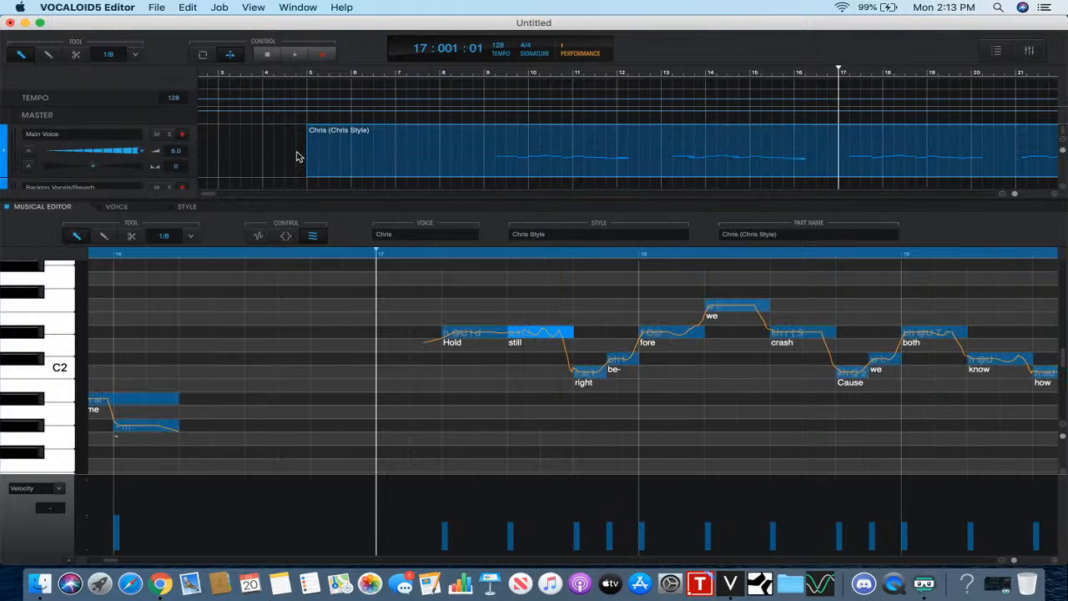
{"action": "left_click", "coordinate": [300, 55]}
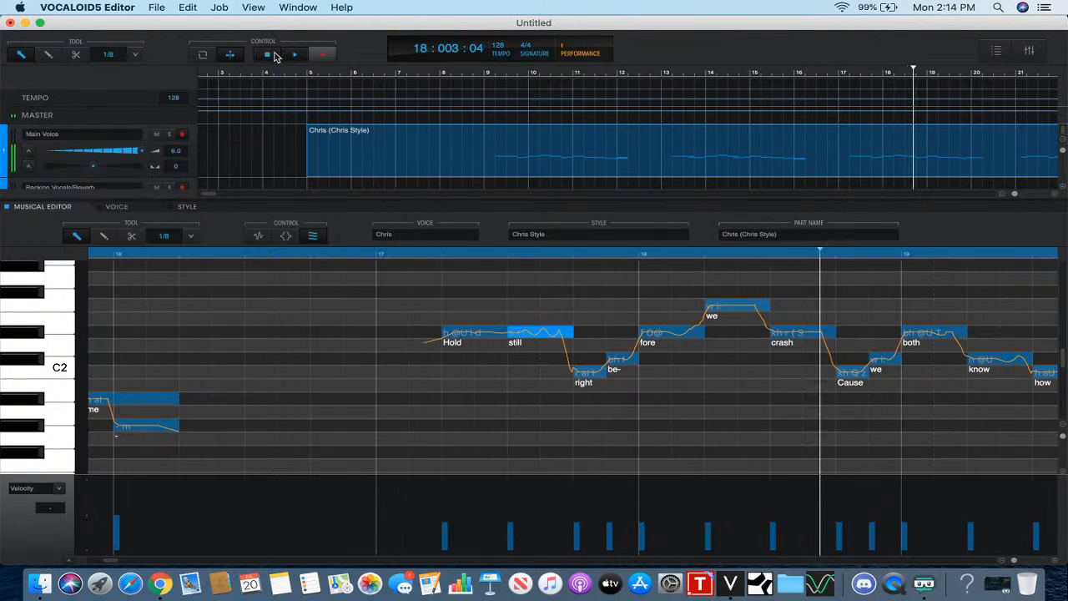
{"action": "key", "text": "space"}
- Raise the velocity of the high "we" note in measure 18 and play from measure 17 into measure 19
{"action": "left_click", "coordinate": [676, 334]}
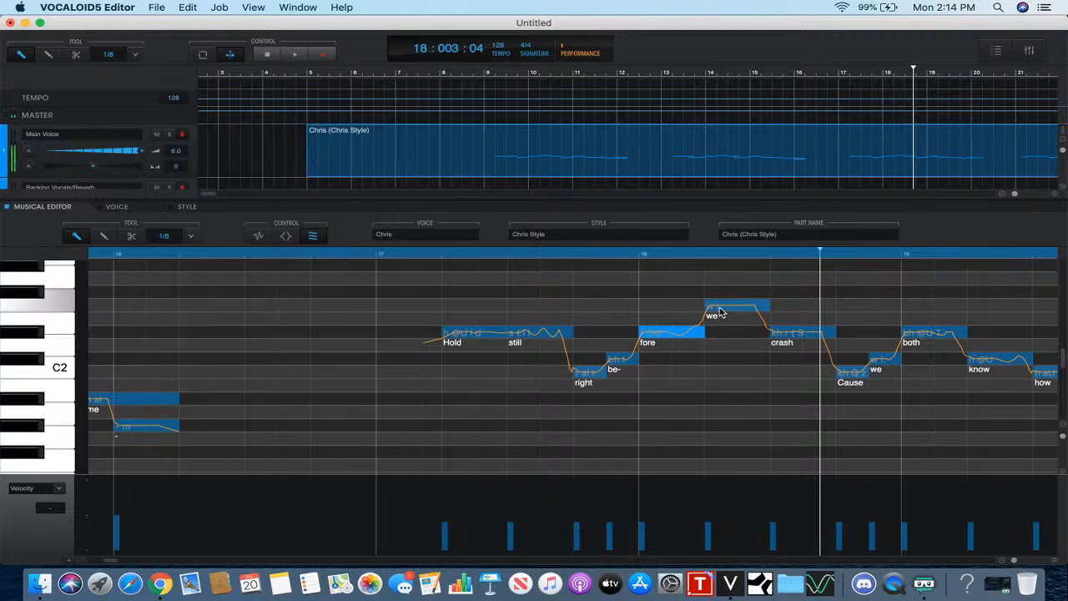
{"action": "left_click", "coordinate": [720, 311]}
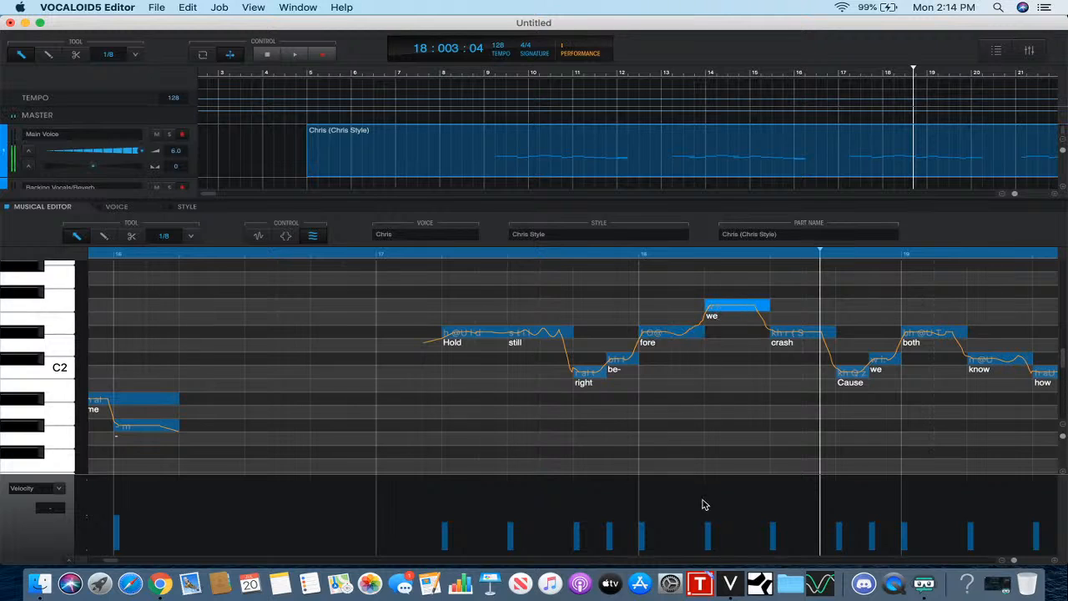
{"action": "left_click", "coordinate": [260, 237]}
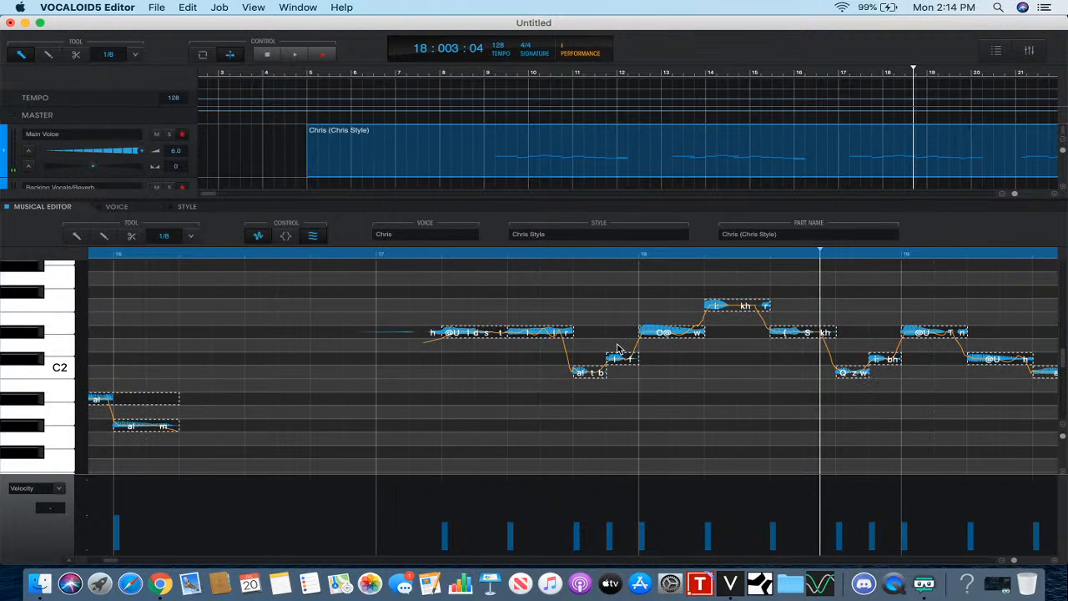
{"action": "left_click", "coordinate": [705, 379]}
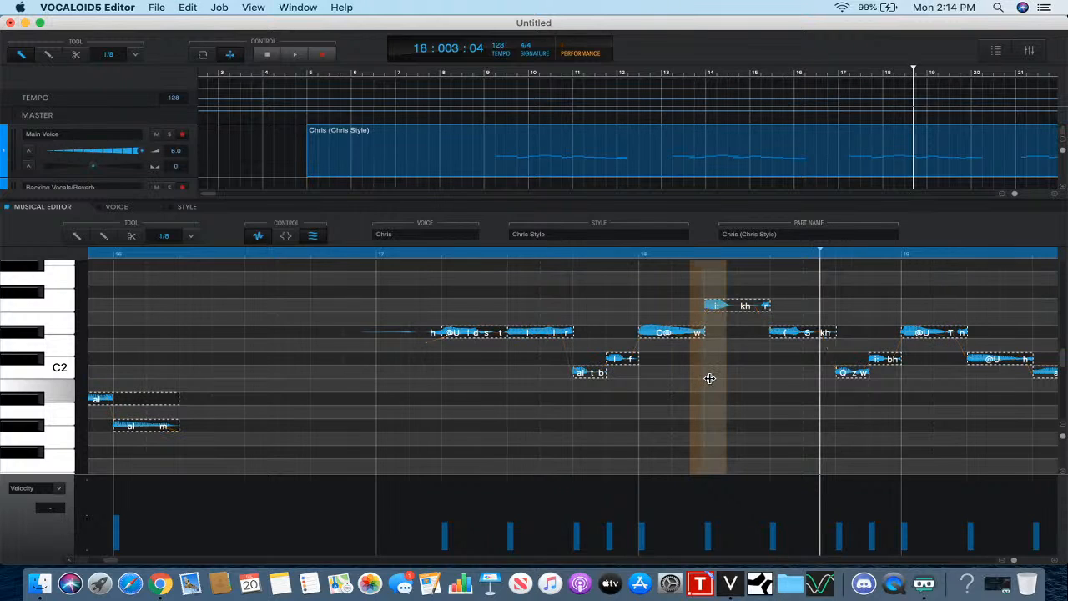
{"action": "left_click", "coordinate": [255, 234]}
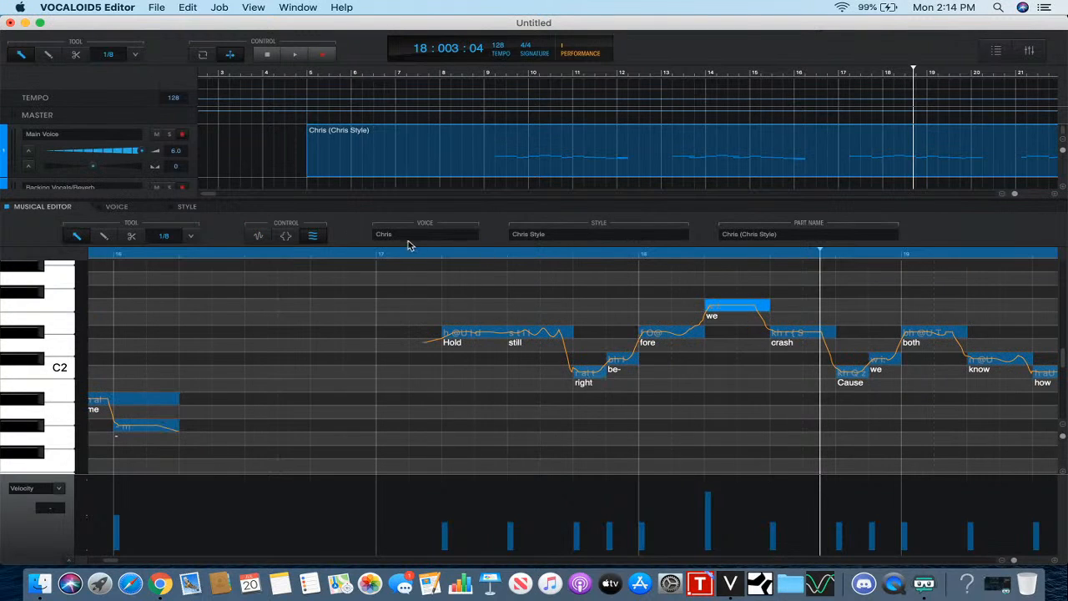
{"action": "left_click", "coordinate": [385, 260]}
{"action": "left_click", "coordinate": [295, 54]}
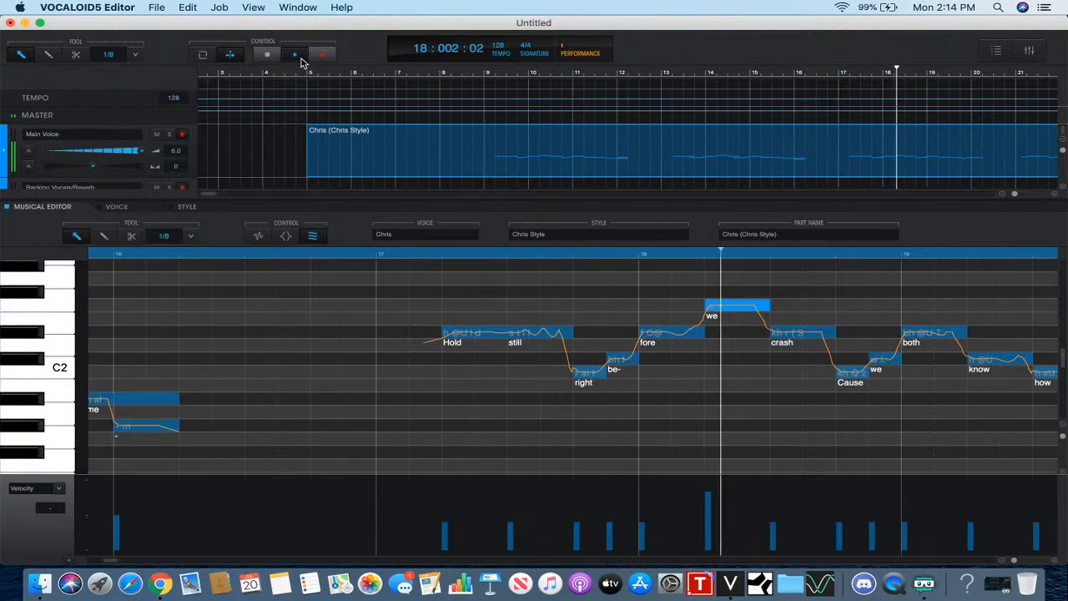
{"action": "key", "text": "space"}
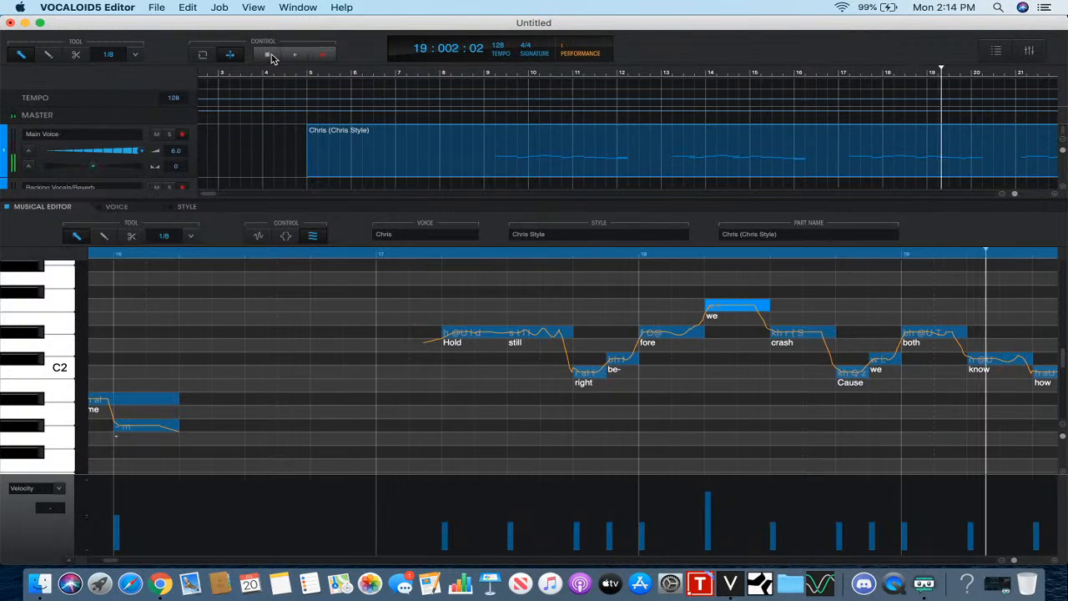
- Set the velocity of the "crash" note to 102 and play from measure 18 into measure 20
{"action": "left_click_drag", "start_coordinate": [774, 529], "coordinate": [778, 503]}
{"action": "left_click", "coordinate": [651, 256]}
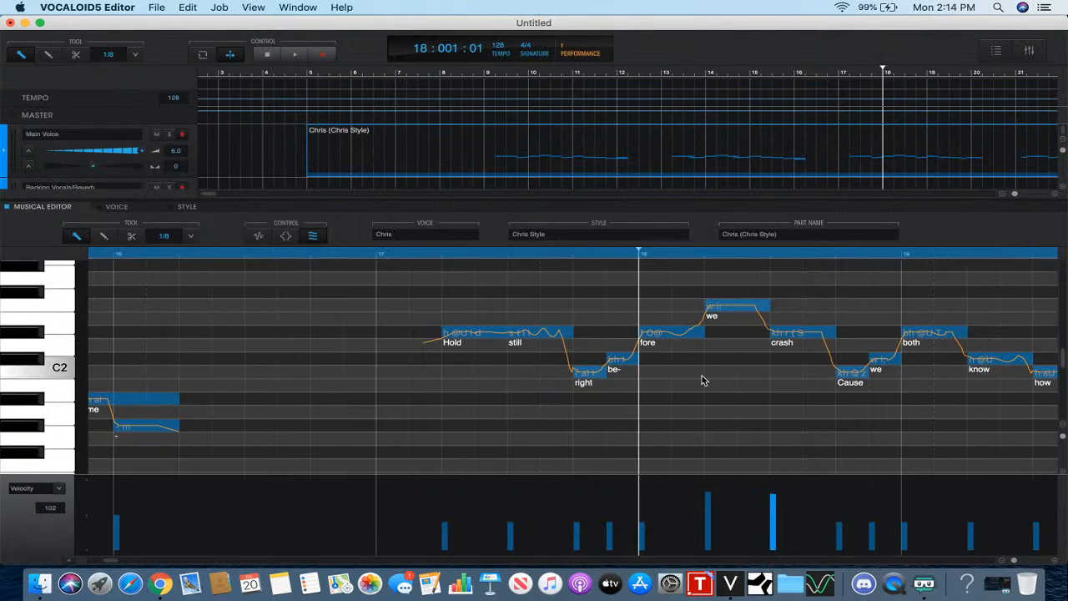
{"action": "scroll", "coordinate": [559, 297], "scroll_direction": "right", "scroll_amount": 5}
{"action": "left_click", "coordinate": [294, 55]}
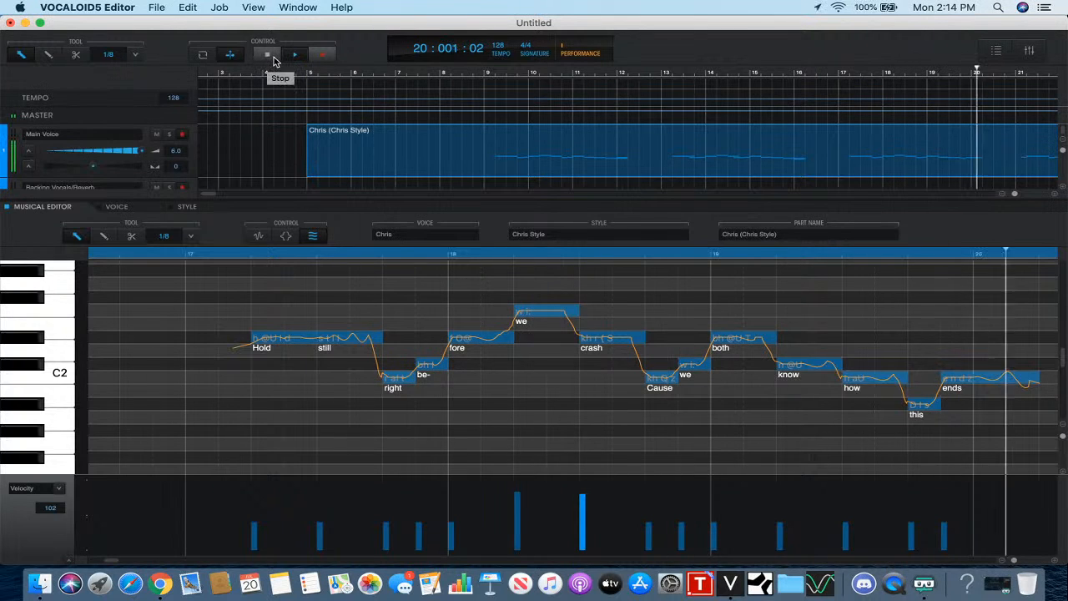
{"action": "left_click", "coordinate": [267, 56]}
- Apply the Down2 pitch attack effect to the "Hold" note in measure 17
{"action": "scroll", "coordinate": [419, 332], "scroll_direction": "right", "scroll_amount": 2}
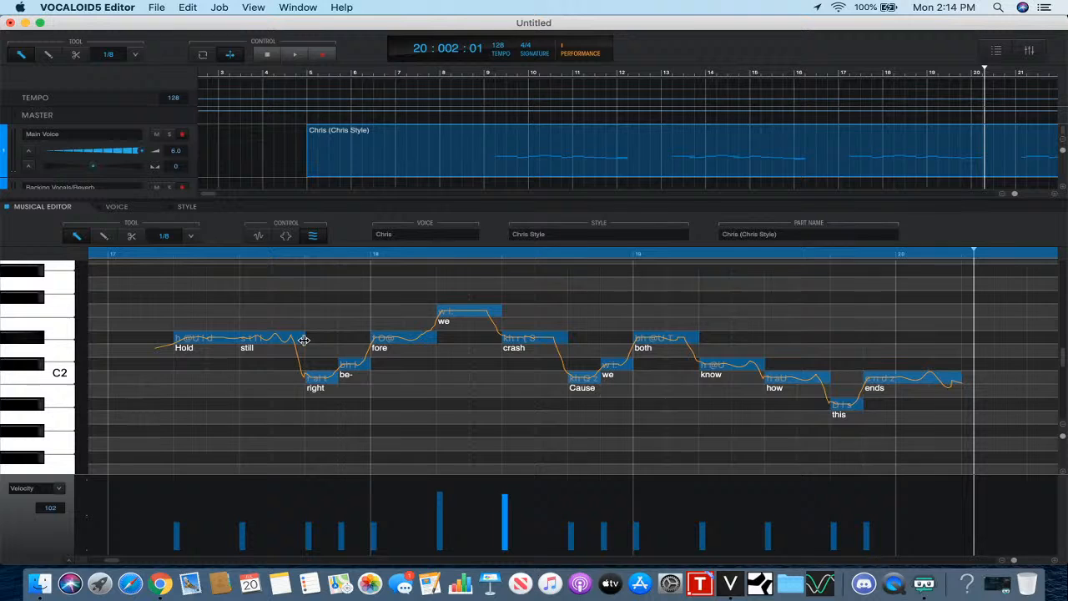
{"action": "left_click", "coordinate": [197, 341]}
{"action": "left_click", "coordinate": [285, 236]}
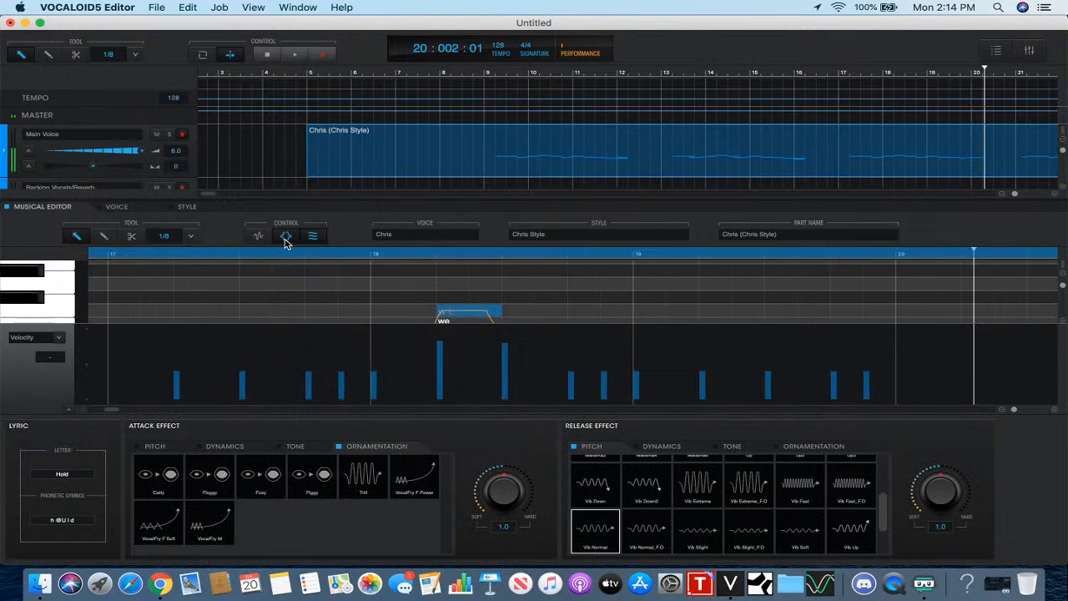
{"action": "left_click", "coordinate": [149, 447]}
{"action": "left_click", "coordinate": [406, 494]}
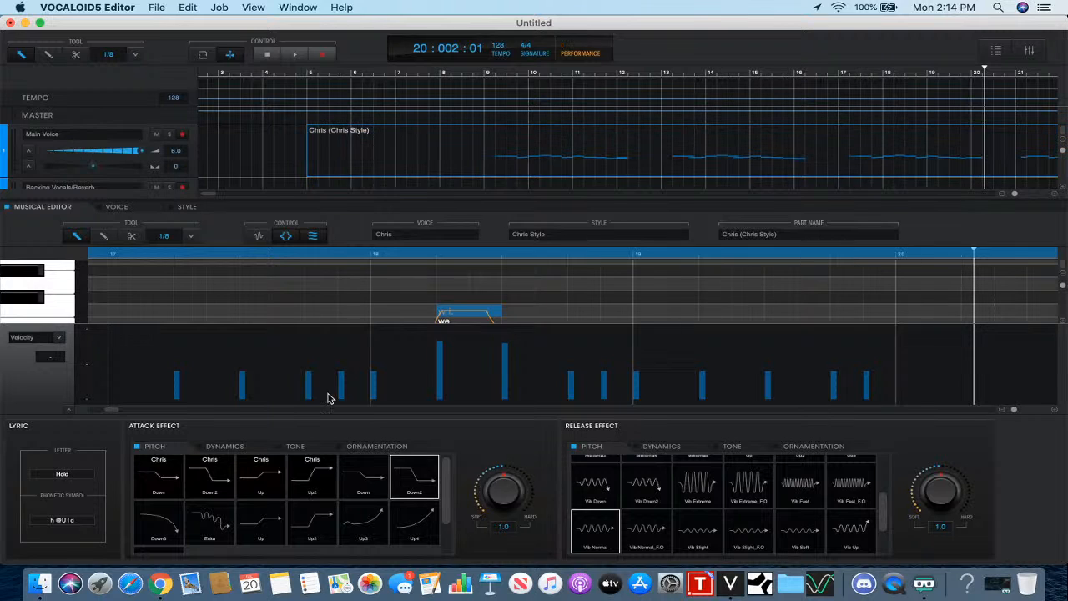
{"action": "left_click", "coordinate": [283, 240]}
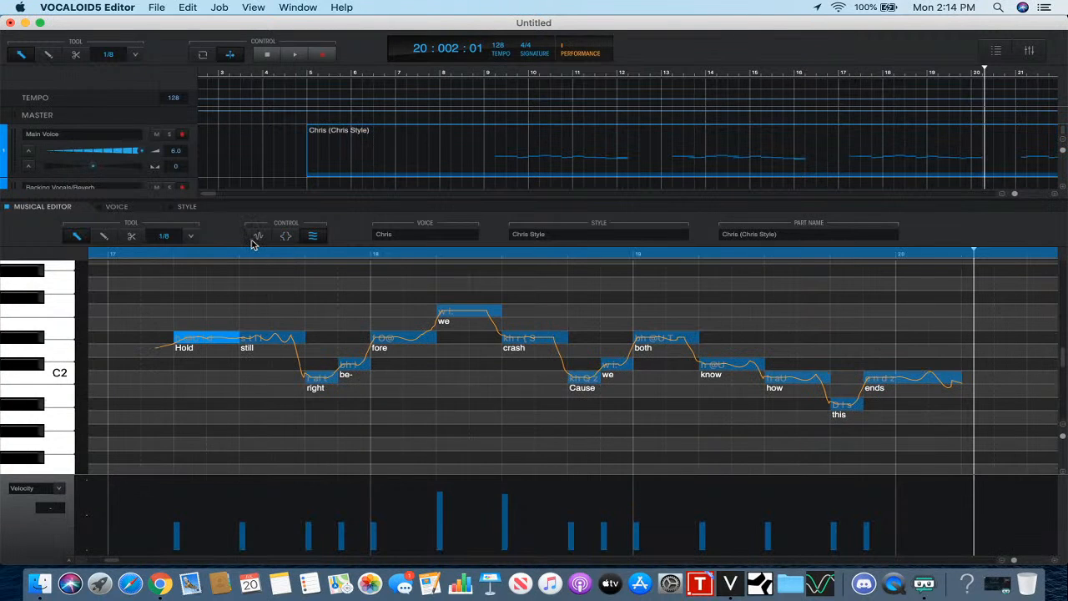
- Lower and shorten the attack pitch bump of "Hold" in the waveform view and play from measure 17 into measure 20
{"action": "left_click", "coordinate": [254, 242]}
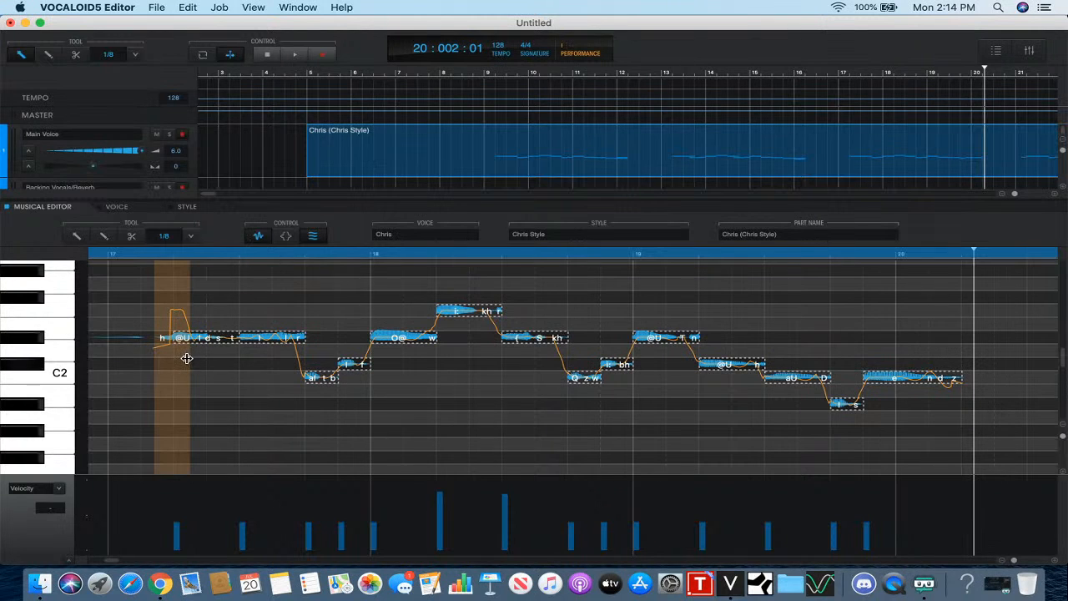
{"action": "left_click_drag", "start_coordinate": [173, 369], "coordinate": [173, 387]}
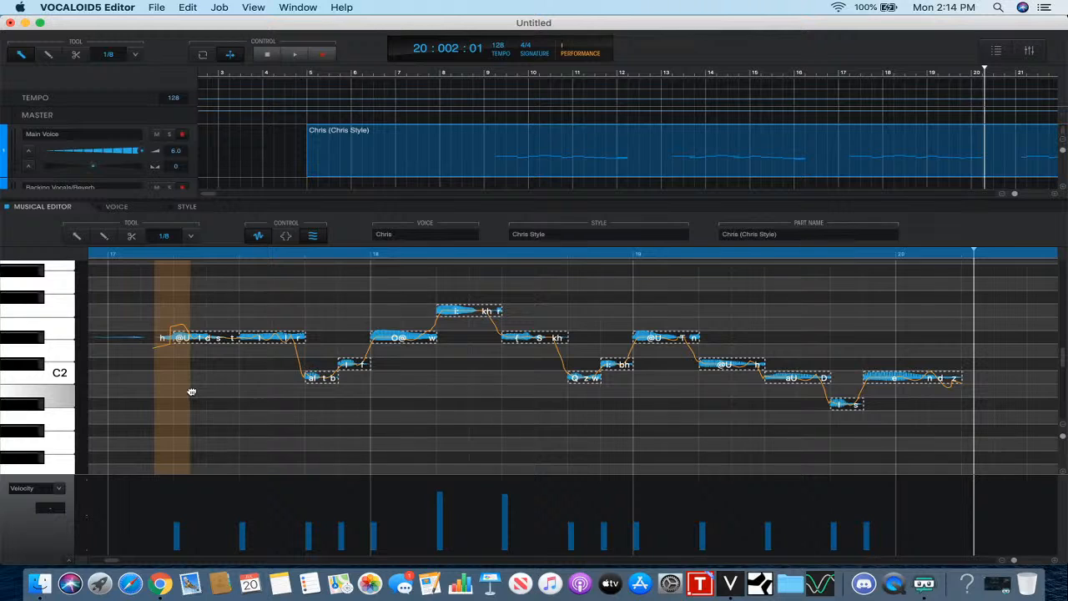
{"action": "left_click_drag", "start_coordinate": [186, 393], "coordinate": [185, 392]}
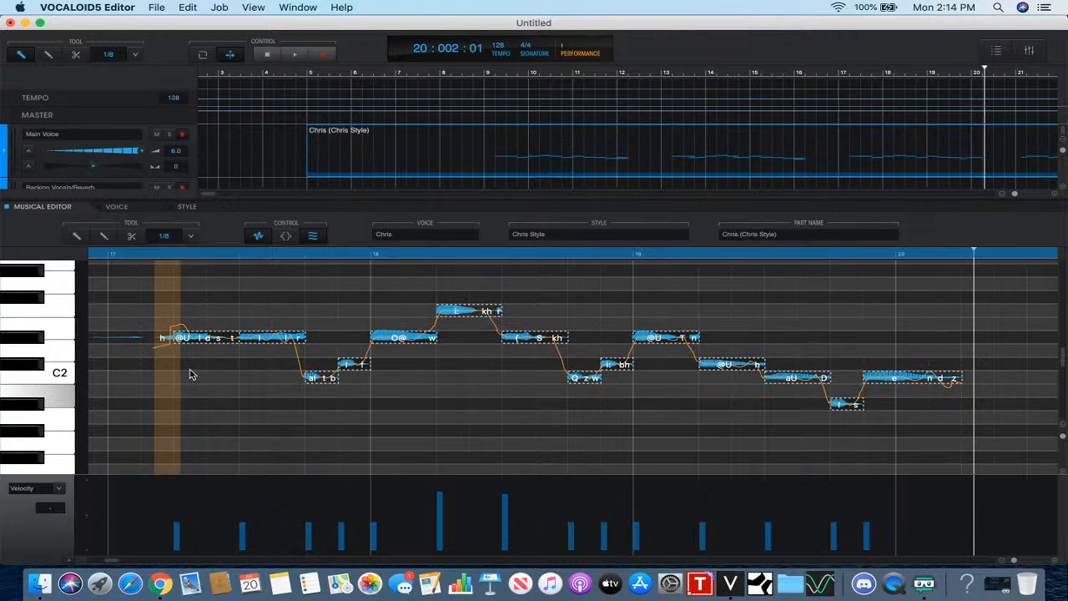
{"action": "left_click", "coordinate": [258, 238]}
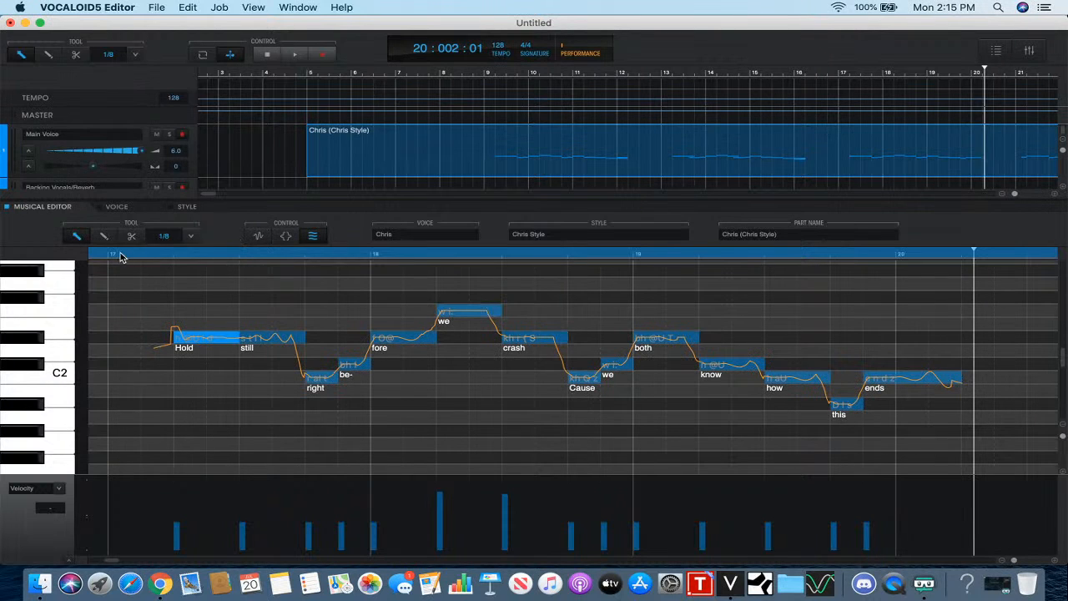
{"action": "left_click", "coordinate": [298, 54]}
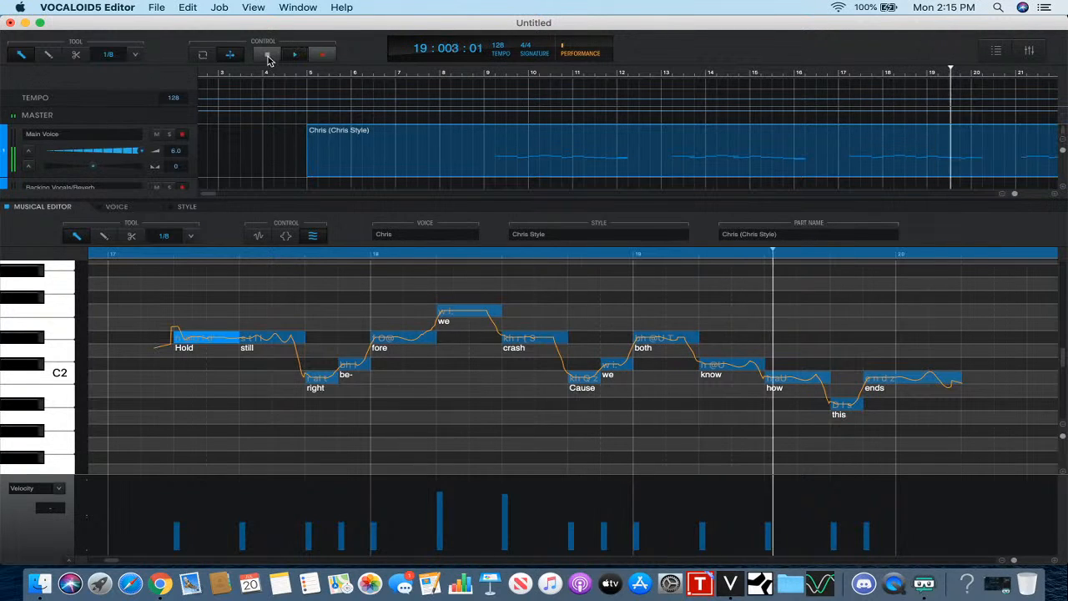
{"action": "left_click", "coordinate": [267, 55]}
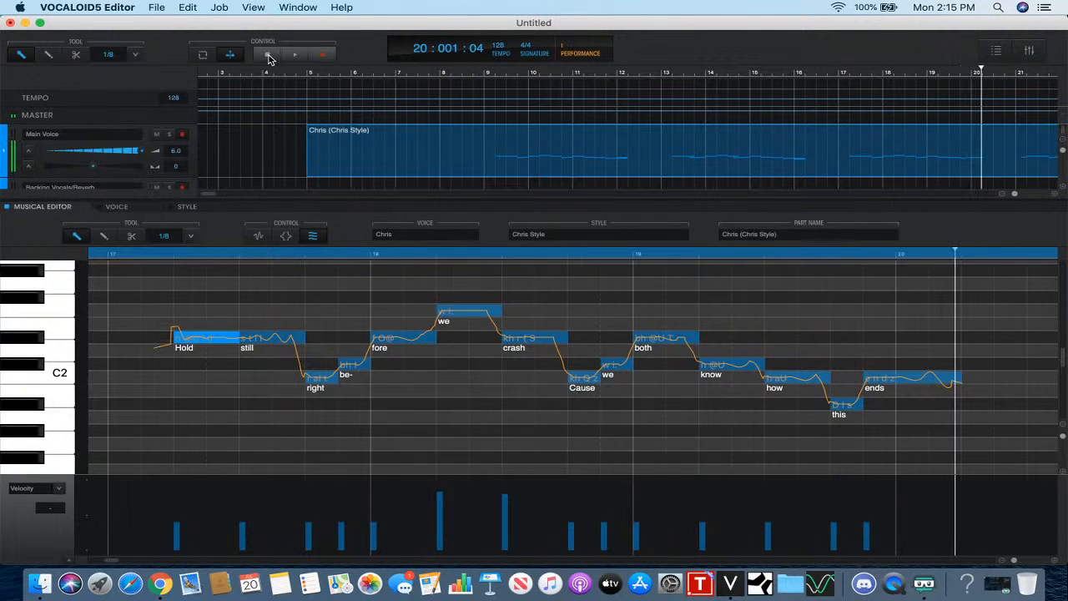
- Apply the Up2 pitch attack effect to the high "we" note in measure 18
{"action": "left_click", "coordinate": [426, 336]}
{"action": "left_click", "coordinate": [450, 314]}
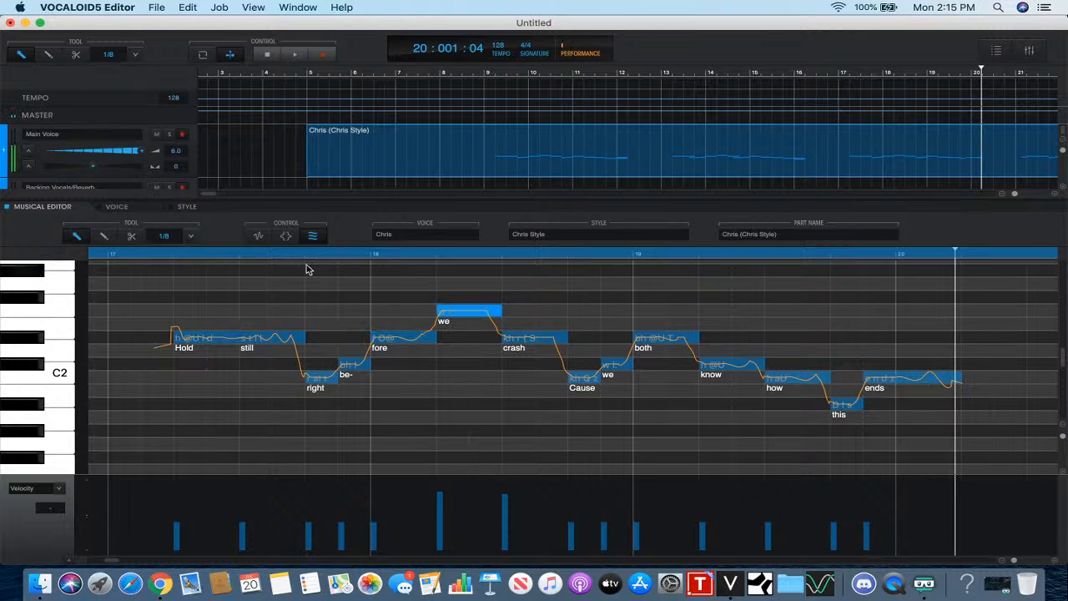
{"action": "left_click", "coordinate": [289, 239]}
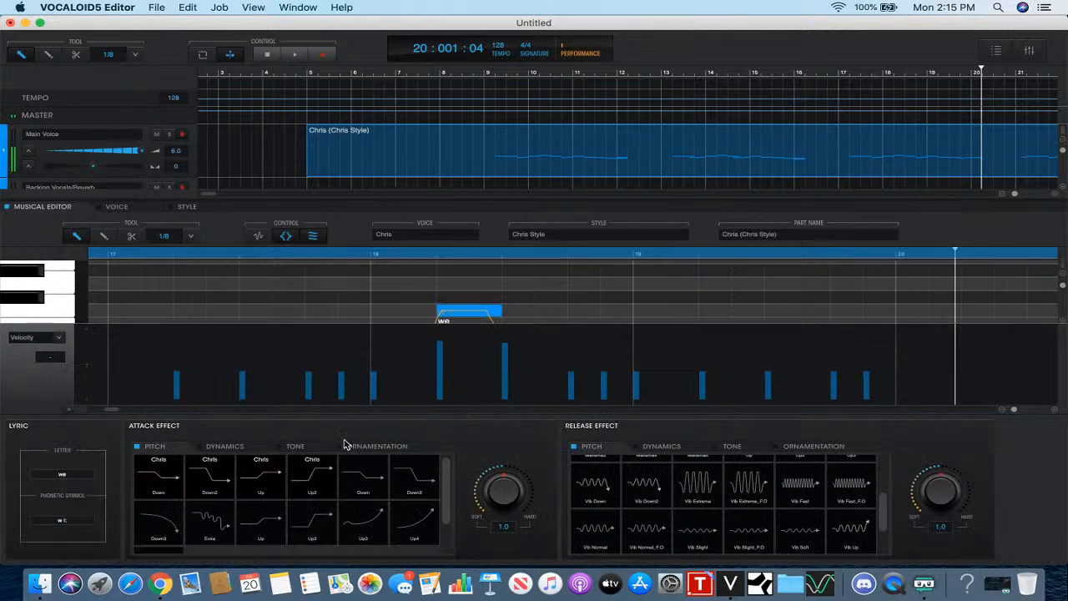
{"action": "left_click", "coordinate": [310, 532]}
{"action": "left_click", "coordinate": [289, 239]}
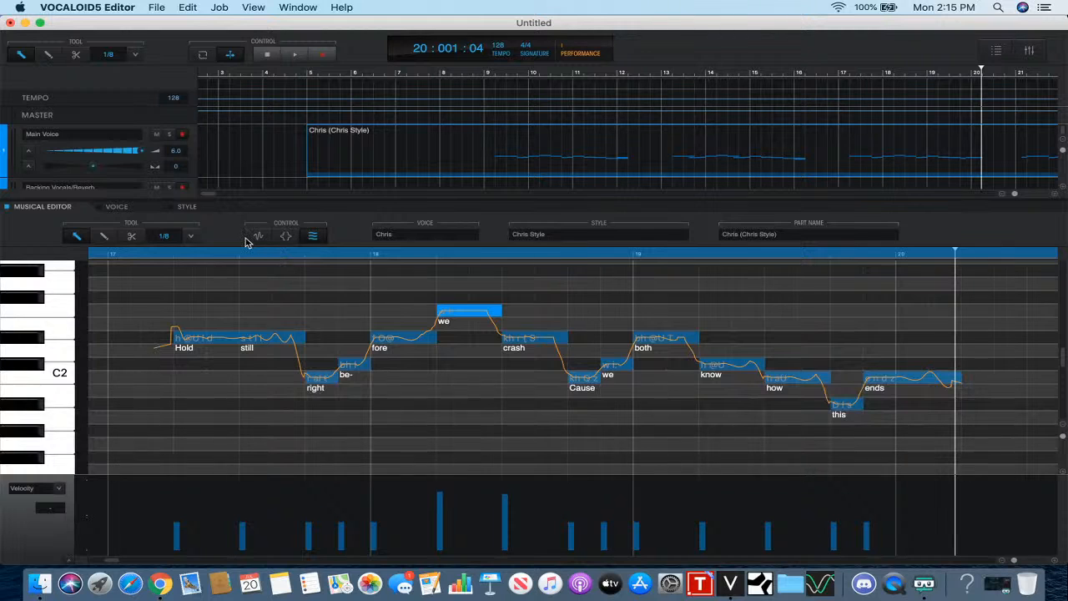
- Soften the attack pitch bend leading into the high "we" note in the waveform view and play from "Hold" to the end of measure 18
{"action": "left_click", "coordinate": [257, 240]}
{"action": "left_click", "coordinate": [257, 242]}
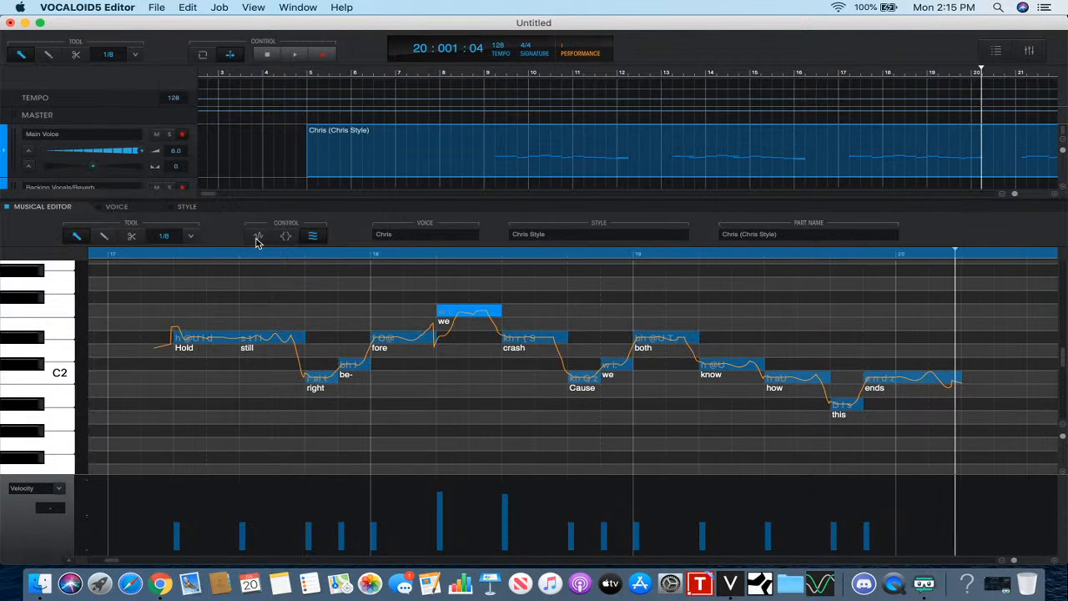
{"action": "left_click", "coordinate": [257, 242]}
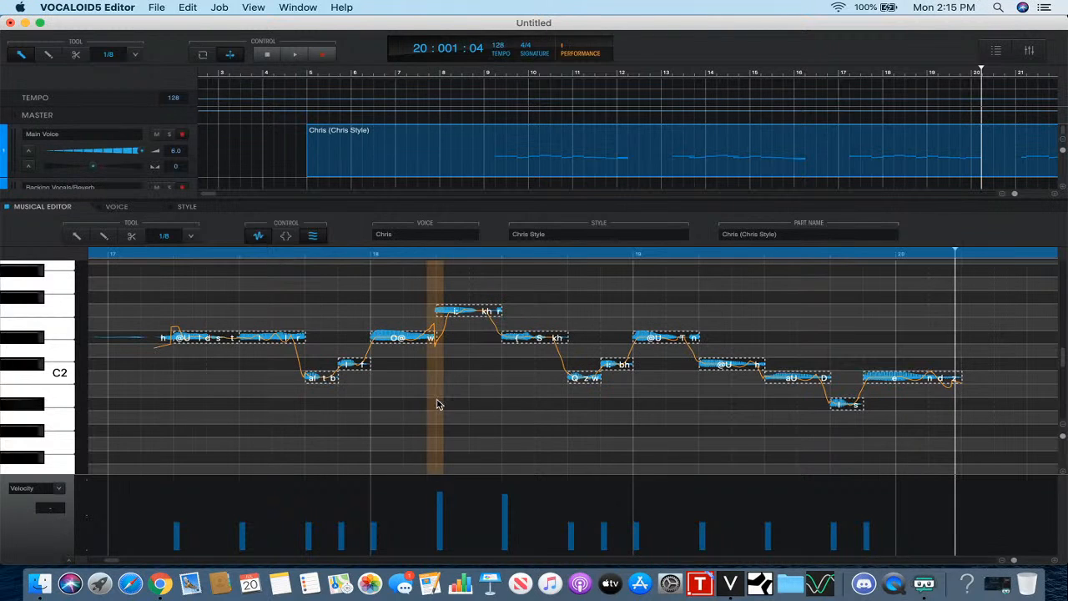
{"action": "left_click", "coordinate": [436, 404]}
{"action": "left_click_drag", "start_coordinate": [436, 403], "coordinate": [433, 429]}
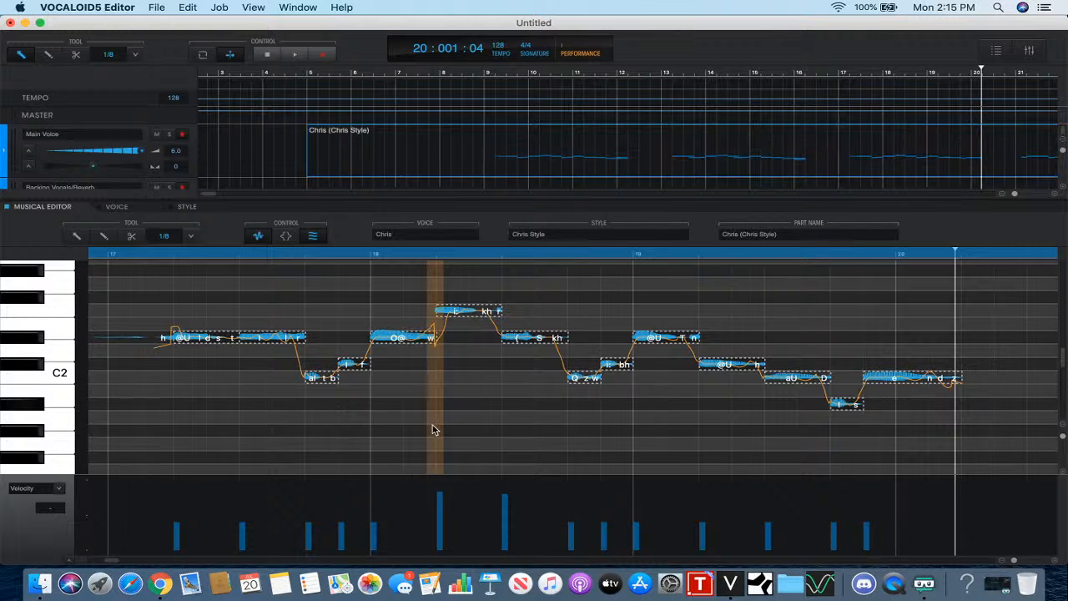
{"action": "left_click", "coordinate": [313, 236]}
{"action": "left_click", "coordinate": [141, 255]}
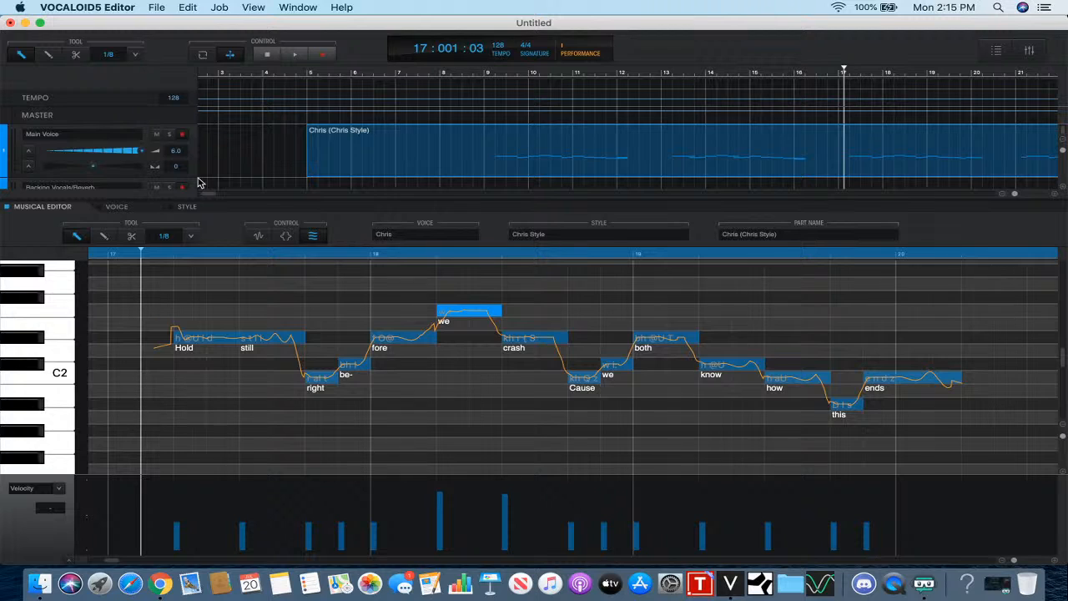
{"action": "left_click", "coordinate": [297, 55]}
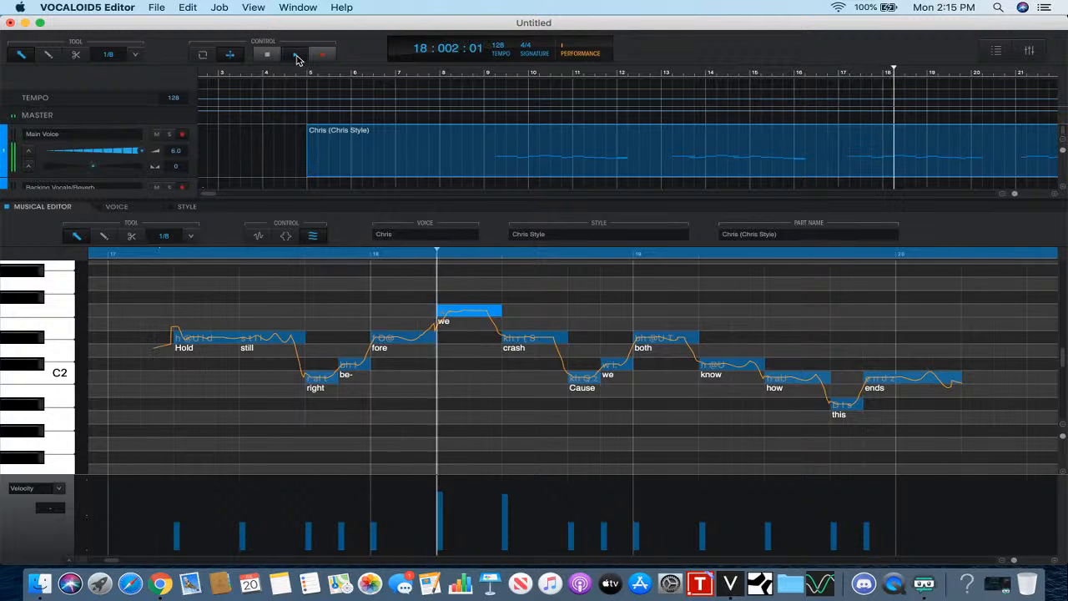
{"action": "left_click", "coordinate": [271, 56]}
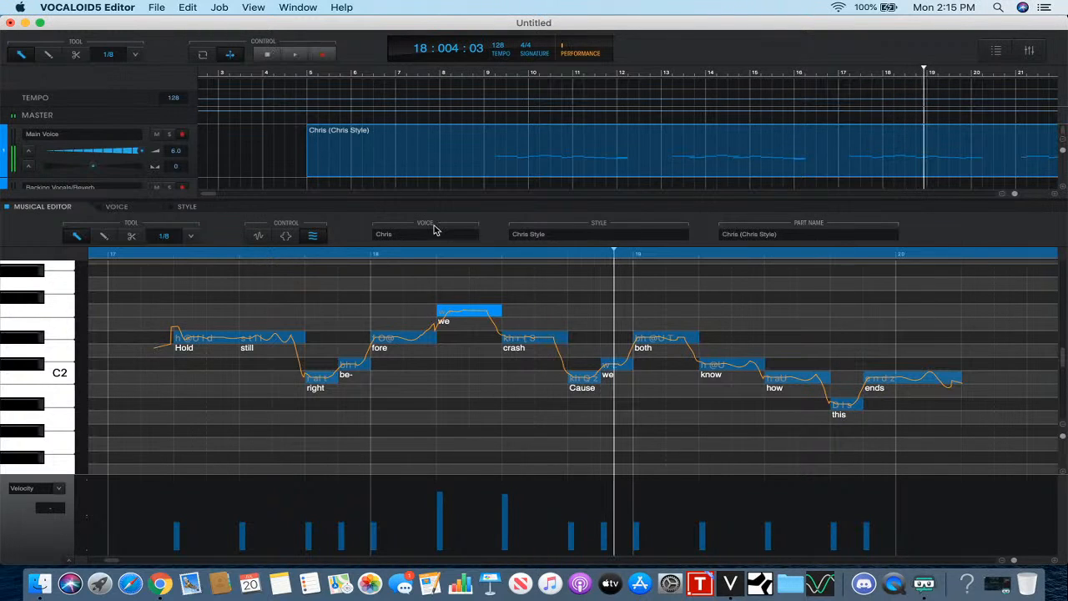
- Apply a pitch attack effect to the "crash" note and reduce its pitch bump in the waveform view
{"action": "left_click", "coordinate": [534, 341]}
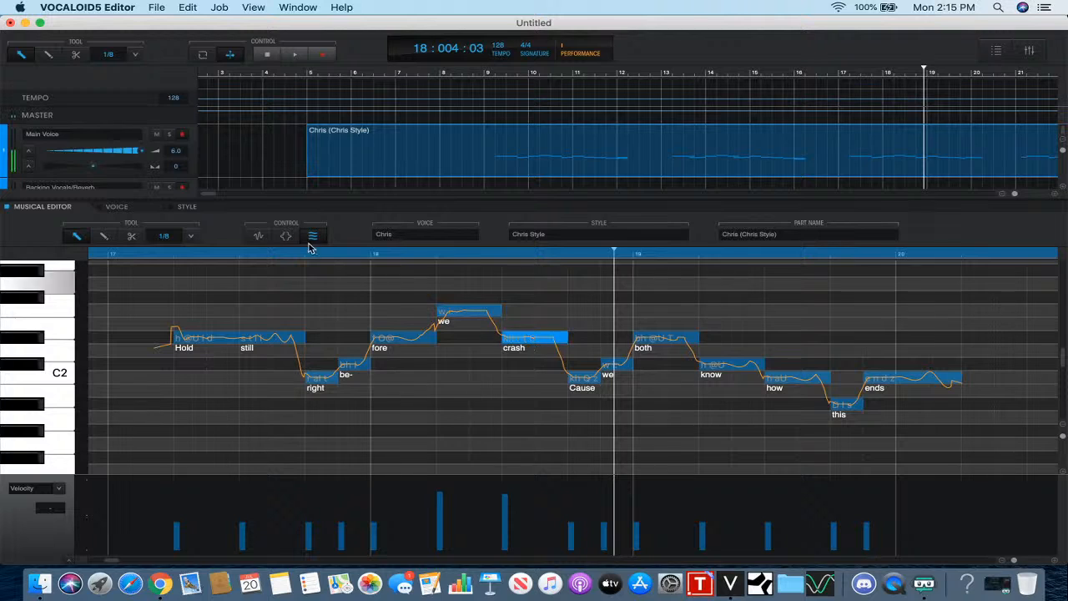
{"action": "left_click", "coordinate": [281, 237]}
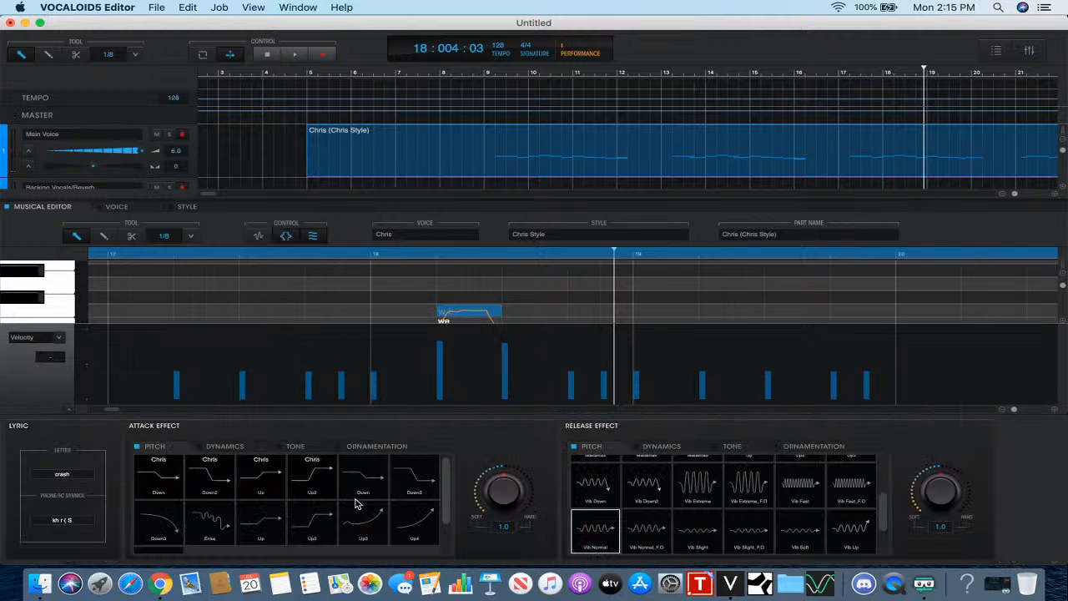
{"action": "left_click", "coordinate": [287, 238]}
{"action": "left_click", "coordinate": [256, 238]}
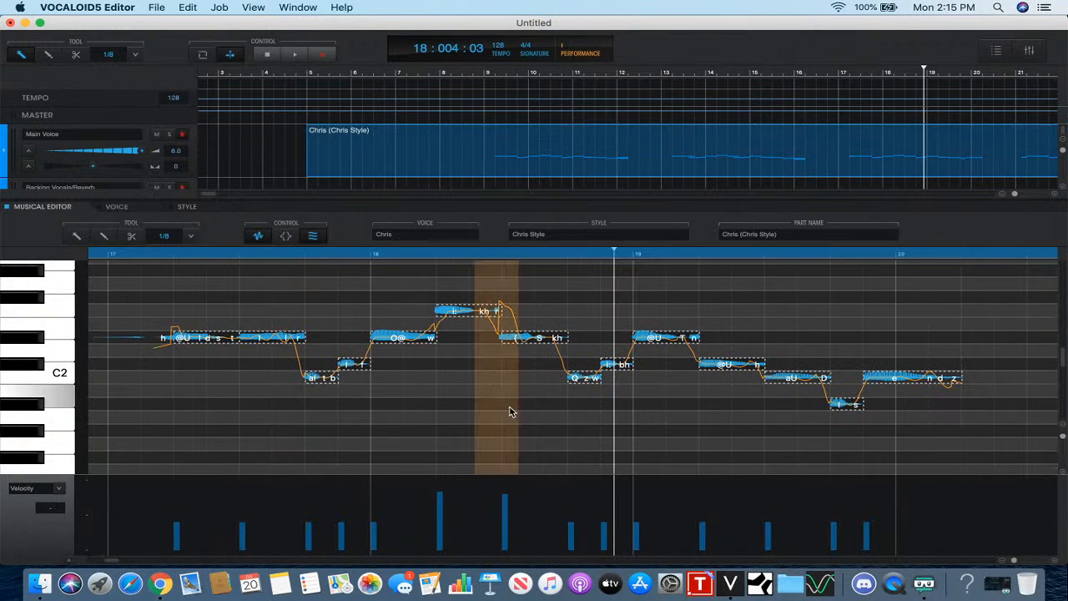
{"action": "left_click_drag", "start_coordinate": [504, 404], "coordinate": [503, 431]}
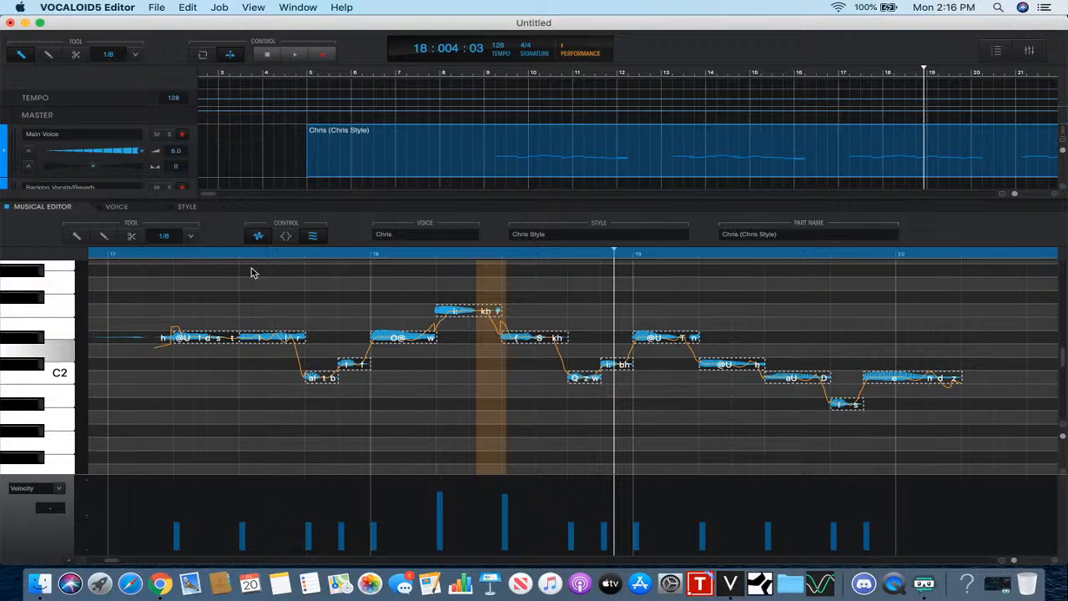
{"action": "left_click", "coordinate": [270, 241]}
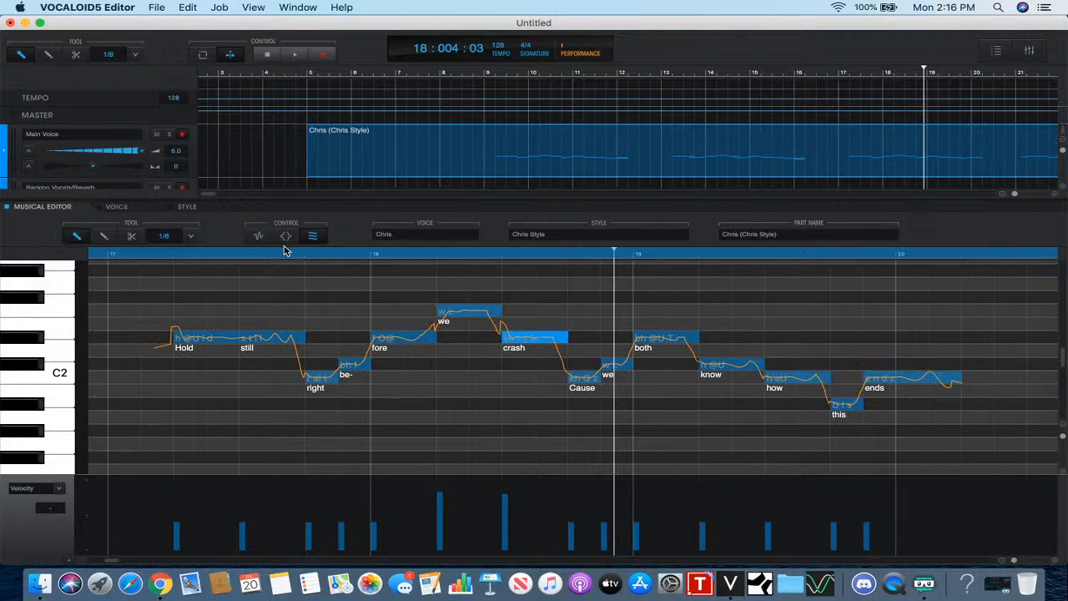
- Play the phrase from the start of measure 18 into measure 20
{"action": "scroll", "coordinate": [325, 271], "scroll_direction": "right", "scroll_amount": 3}
{"action": "left_click", "coordinate": [310, 254]}
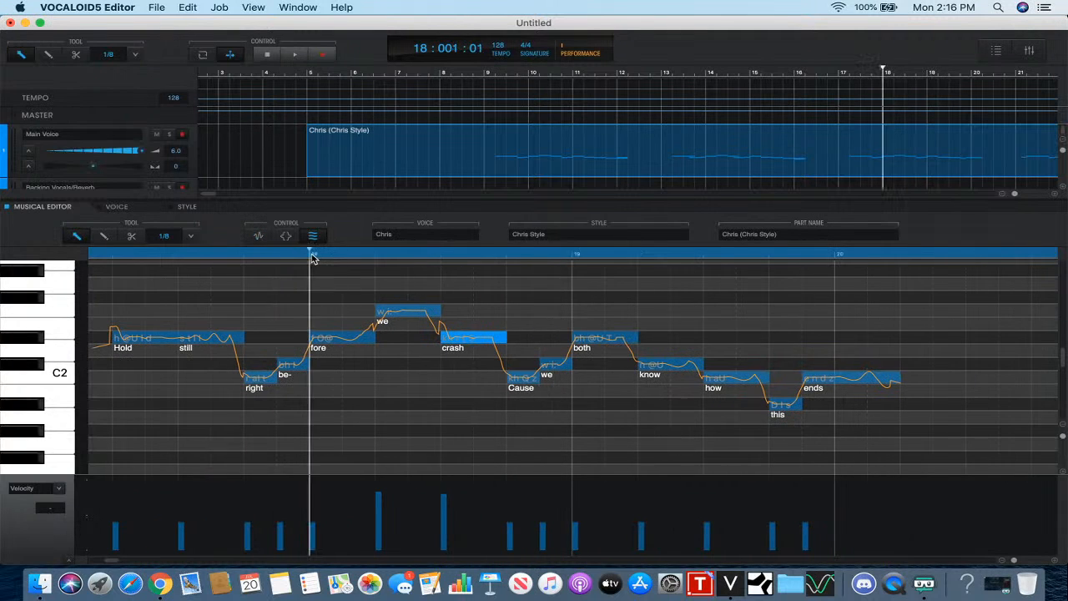
{"action": "scroll", "coordinate": [291, 286], "scroll_direction": "left", "scroll_amount": 2}
{"action": "scroll", "coordinate": [292, 284], "scroll_direction": "right", "scroll_amount": 3}
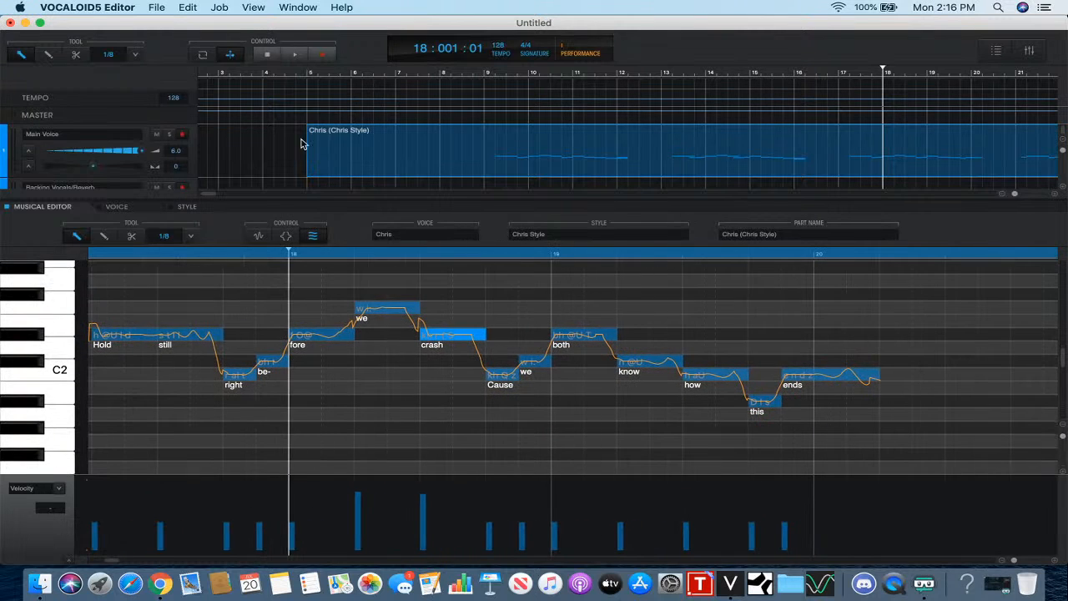
{"action": "left_click", "coordinate": [287, 57]}
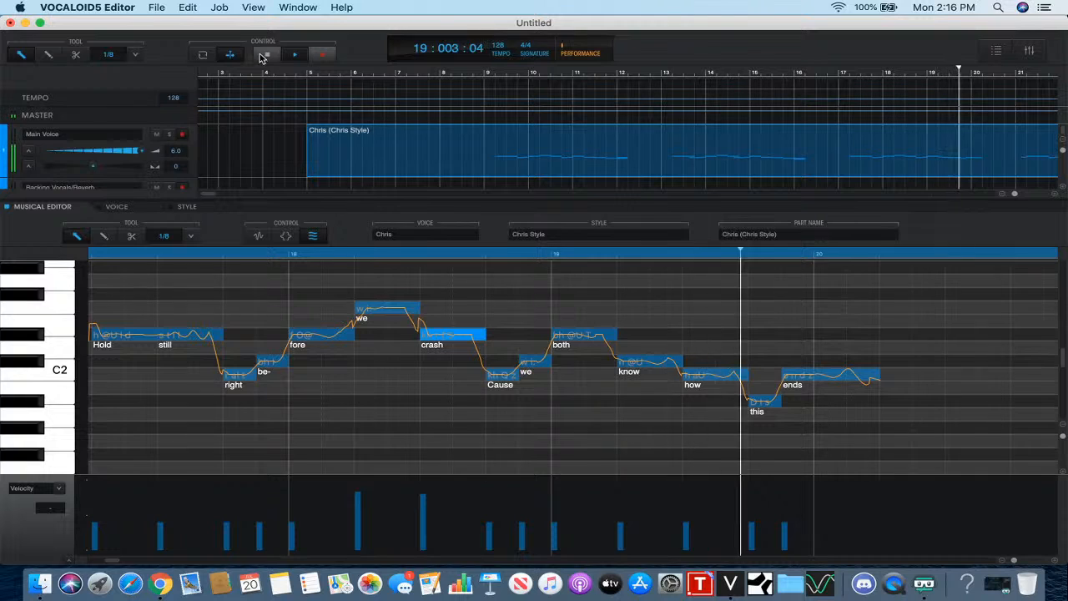
{"action": "left_click", "coordinate": [263, 56]}
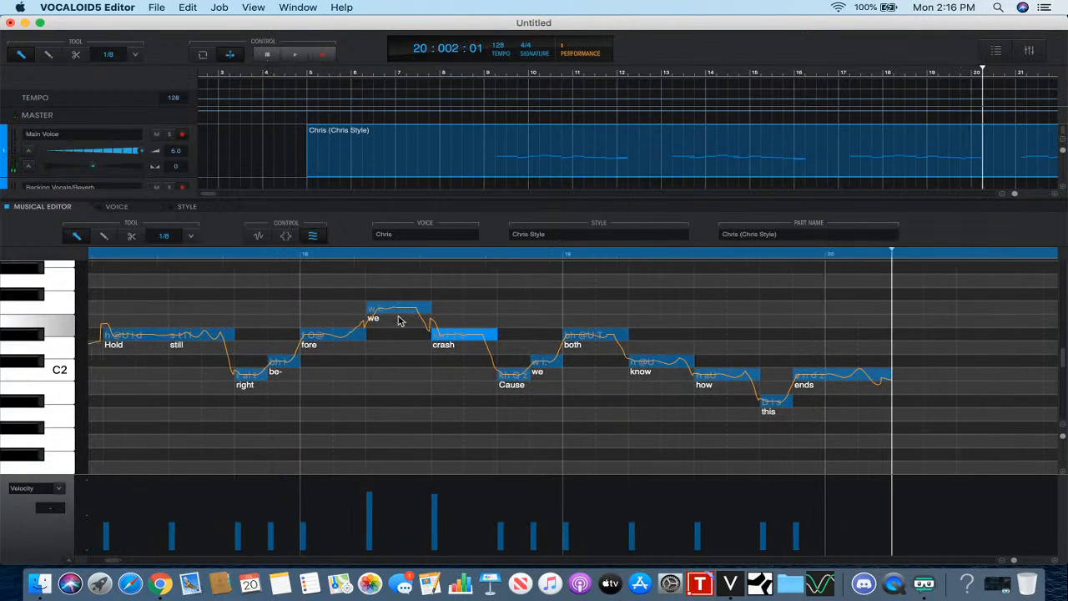
- Select the "how" note and play from "know" in measure 19 to the end of "ends"
{"action": "scroll", "coordinate": [359, 334], "scroll_direction": "left", "scroll_amount": 1}
{"action": "scroll", "coordinate": [551, 367], "scroll_direction": "right", "scroll_amount": 5}
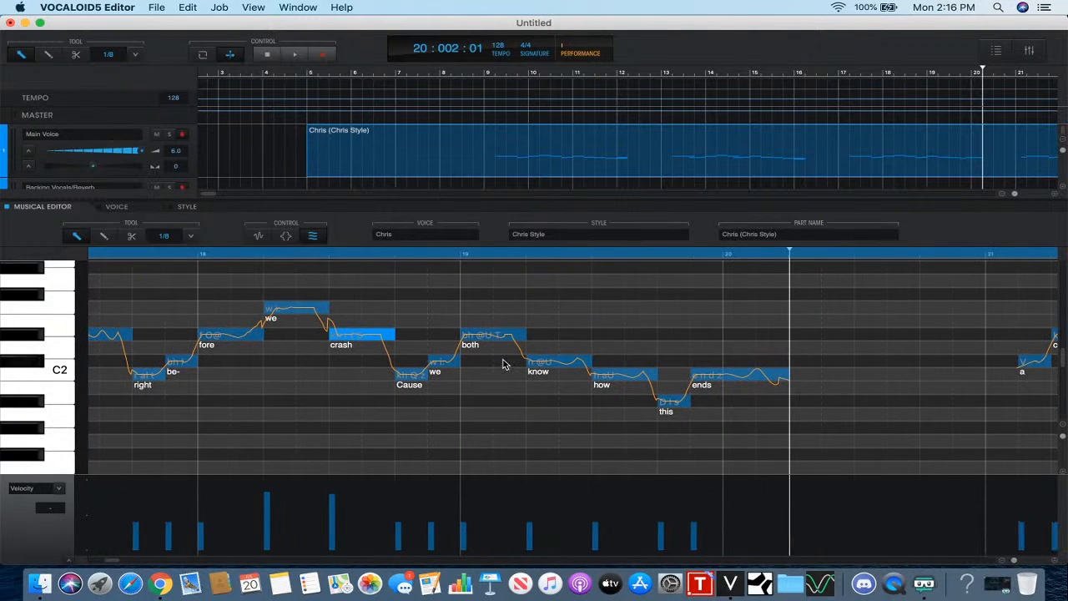
{"action": "left_click", "coordinate": [617, 382]}
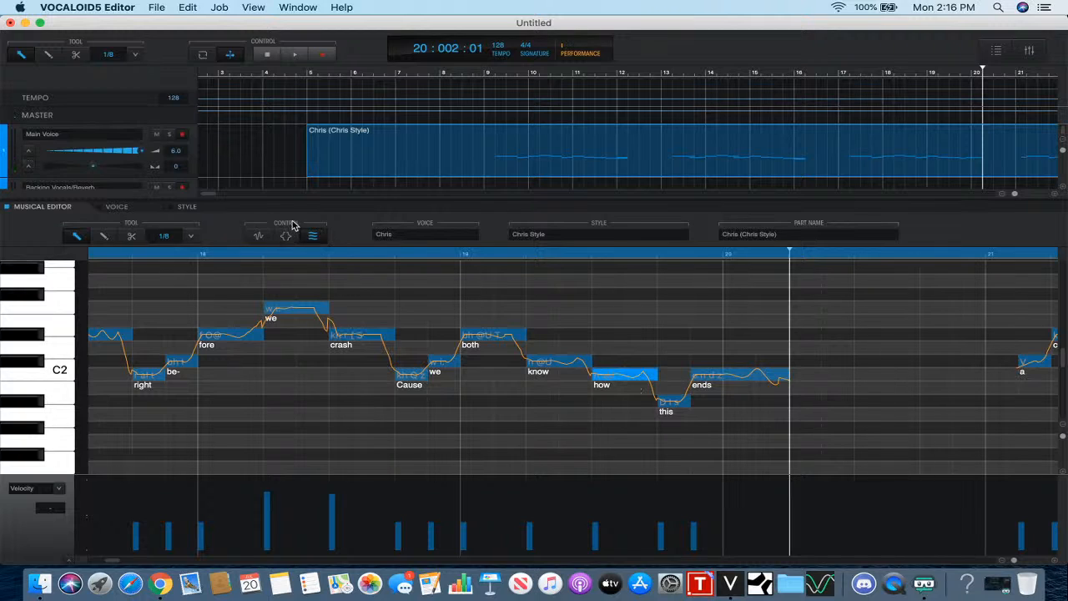
{"action": "left_click", "coordinate": [551, 254]}
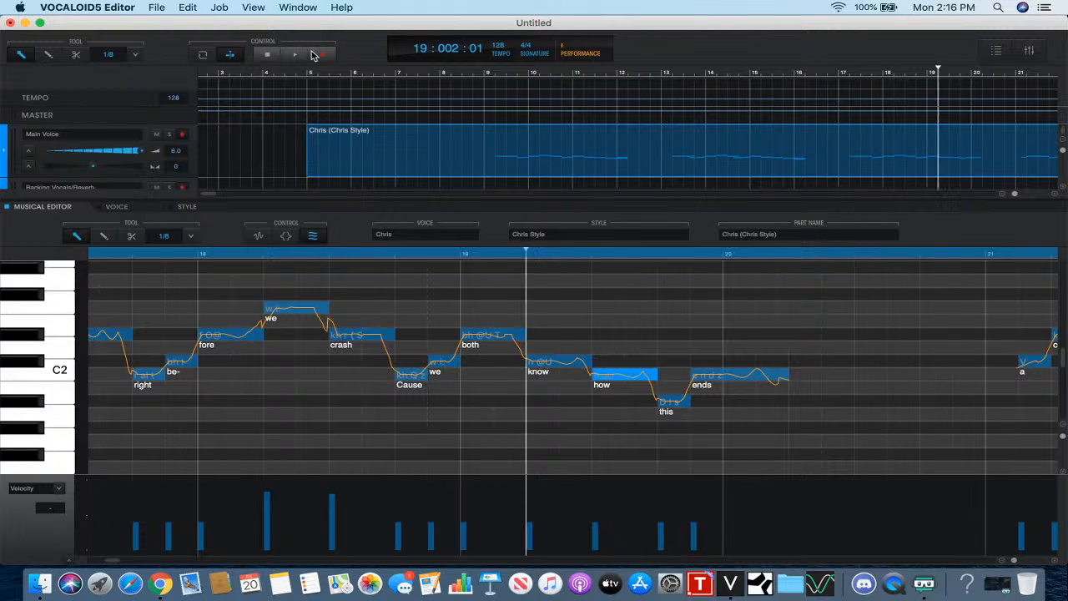
{"action": "left_click", "coordinate": [294, 54]}
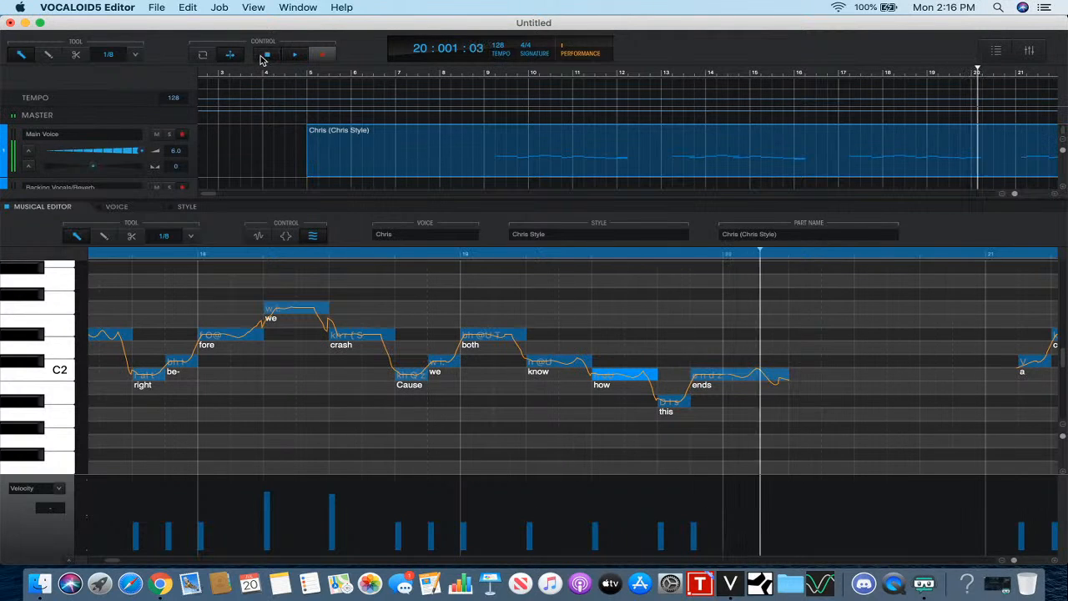
{"action": "left_click", "coordinate": [265, 55]}
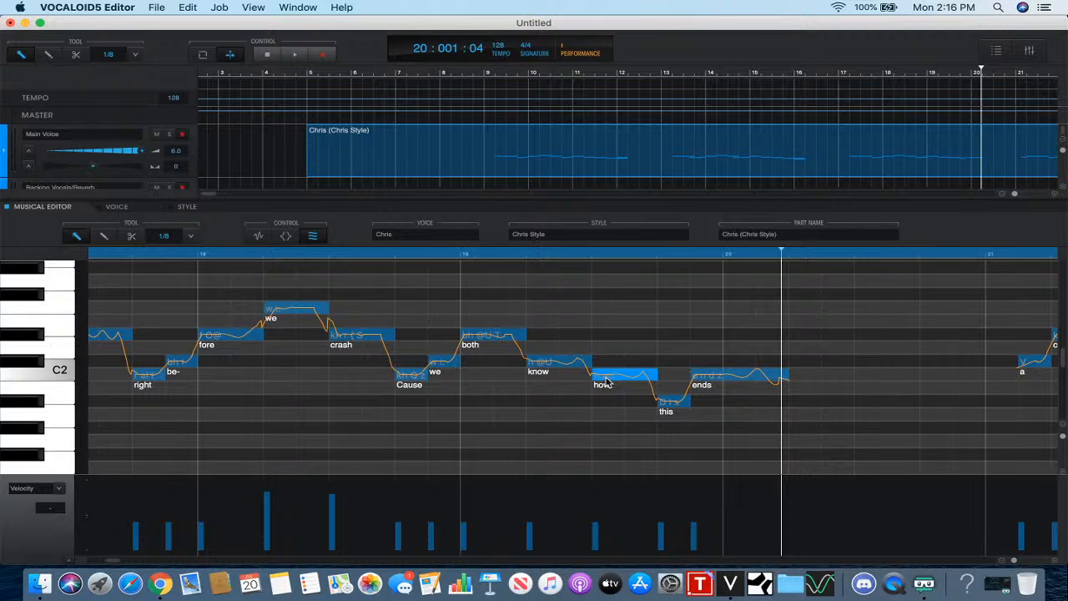
- Apply the standard Down2 pitch attack effect to the "how" note in measure 19
{"action": "left_click", "coordinate": [286, 238]}
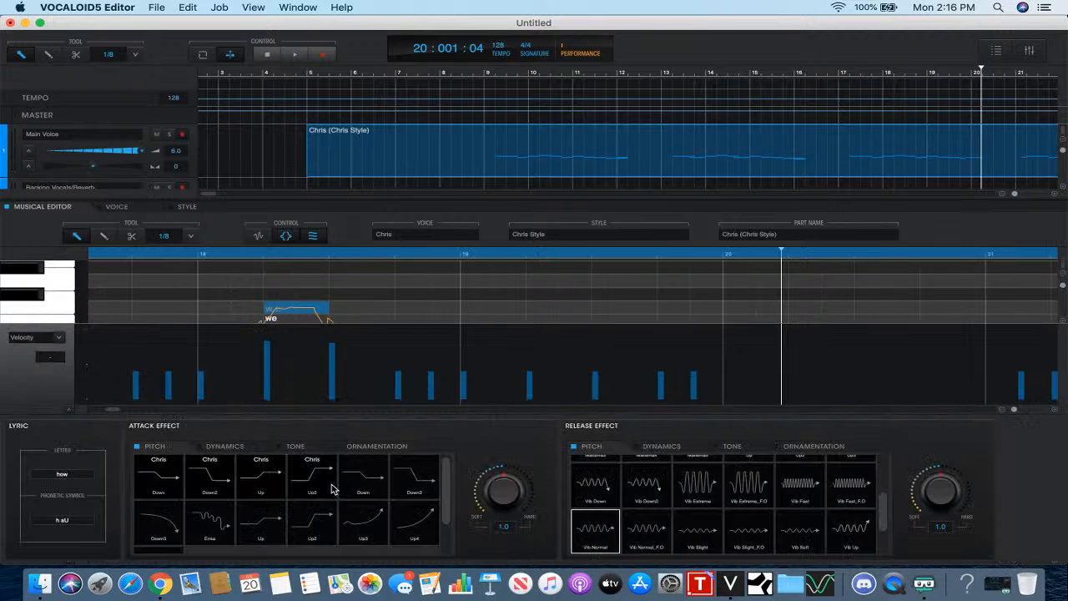
{"action": "left_click", "coordinate": [409, 488]}
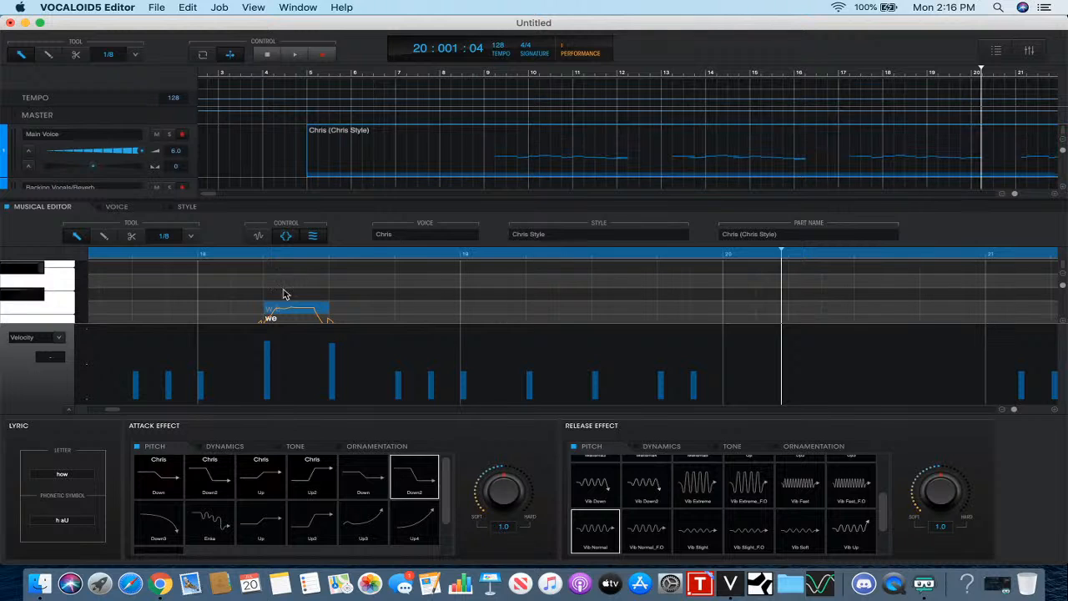
{"action": "left_click", "coordinate": [286, 237]}
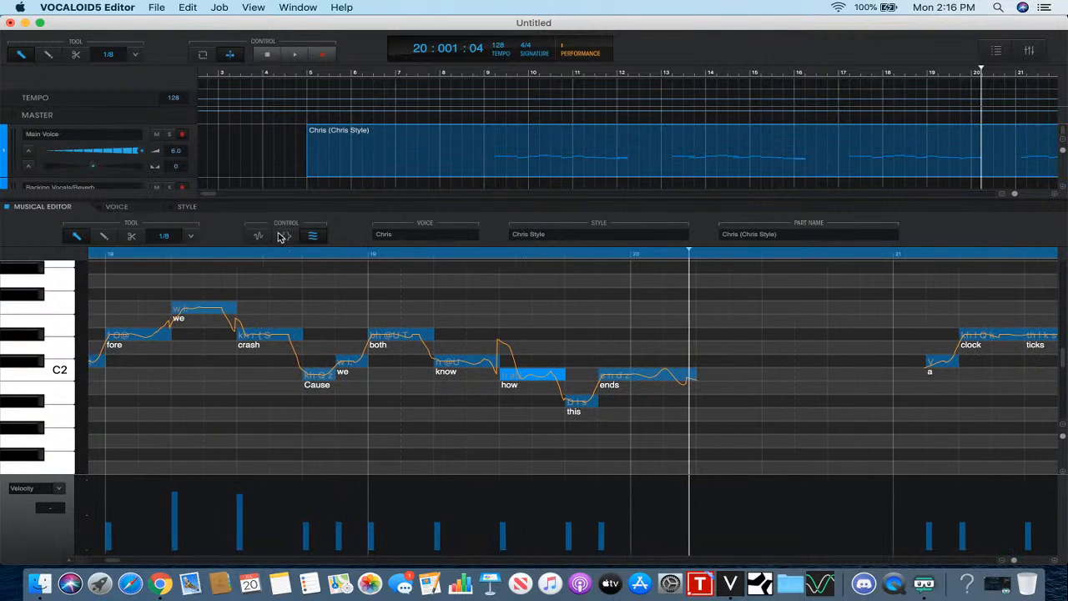
- Lower the attack pitch bump of "how" in the waveform view and play from "crash" into measure 20
{"action": "left_click", "coordinate": [261, 237]}
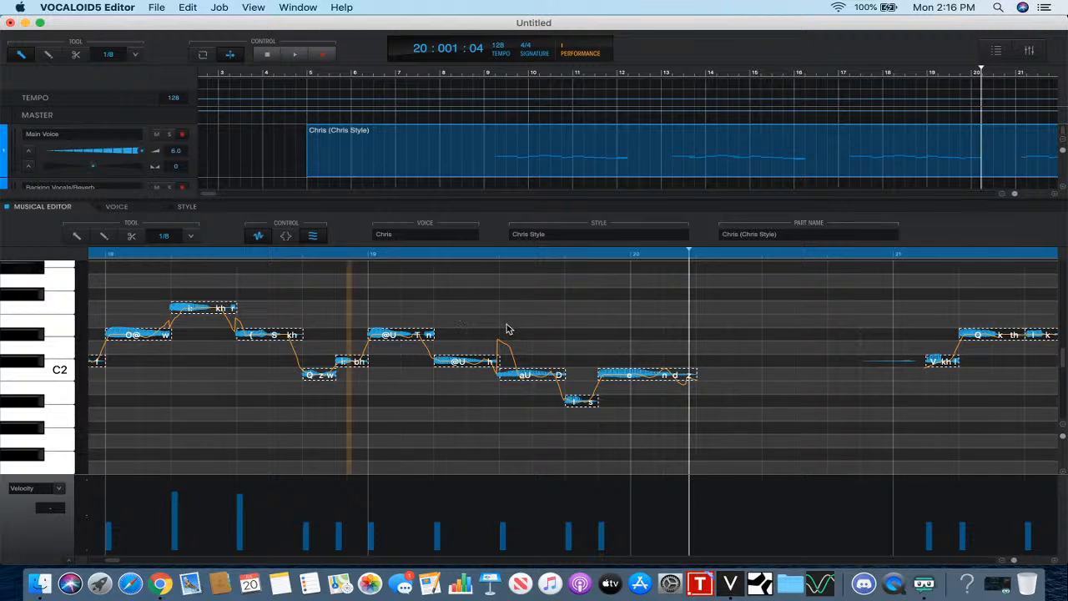
{"action": "left_click_drag", "start_coordinate": [506, 333], "coordinate": [514, 349]}
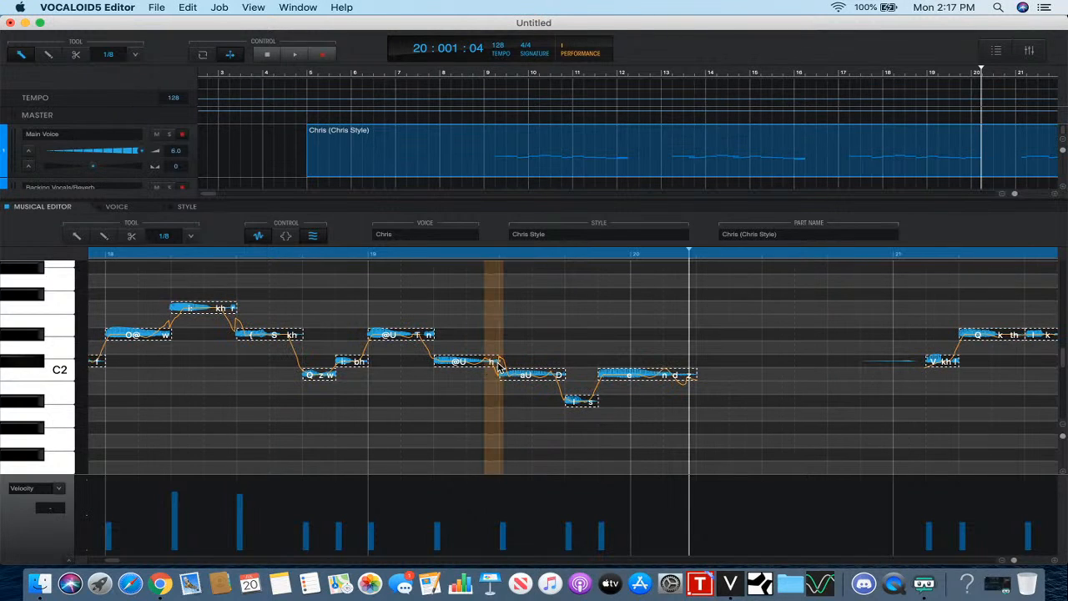
{"action": "mouse_move", "coordinate": [497, 361]}
{"action": "left_mouse_down"}
{"action": "mouse_move", "coordinate": [499, 370]}
{"action": "mouse_move", "coordinate": [502, 360]}
{"action": "left_mouse_up"}
{"action": "left_click", "coordinate": [254, 236]}
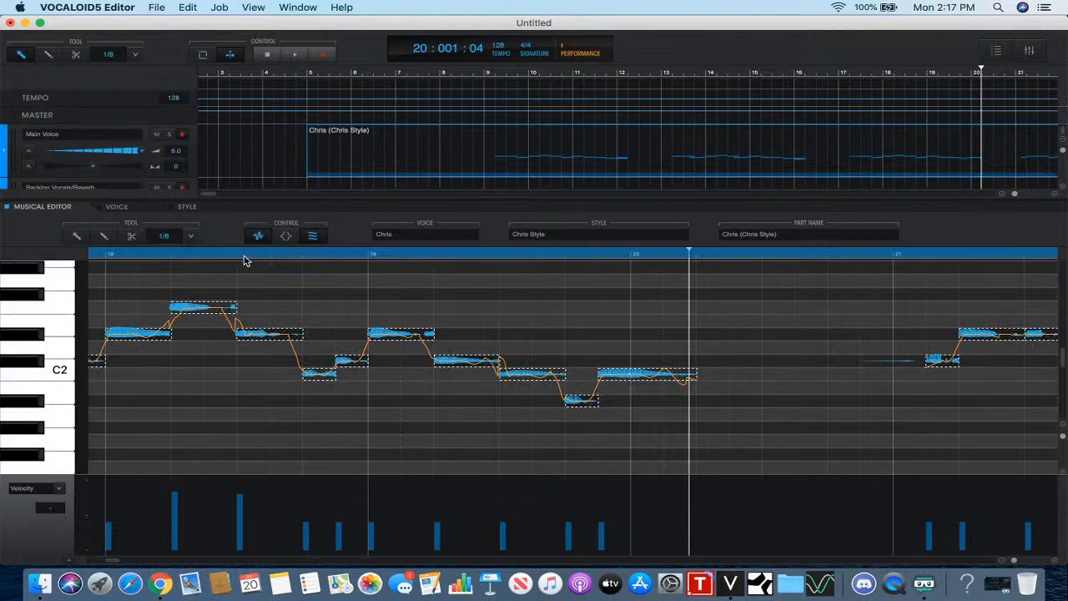
{"action": "left_click", "coordinate": [242, 255]}
{"action": "left_click", "coordinate": [295, 56]}
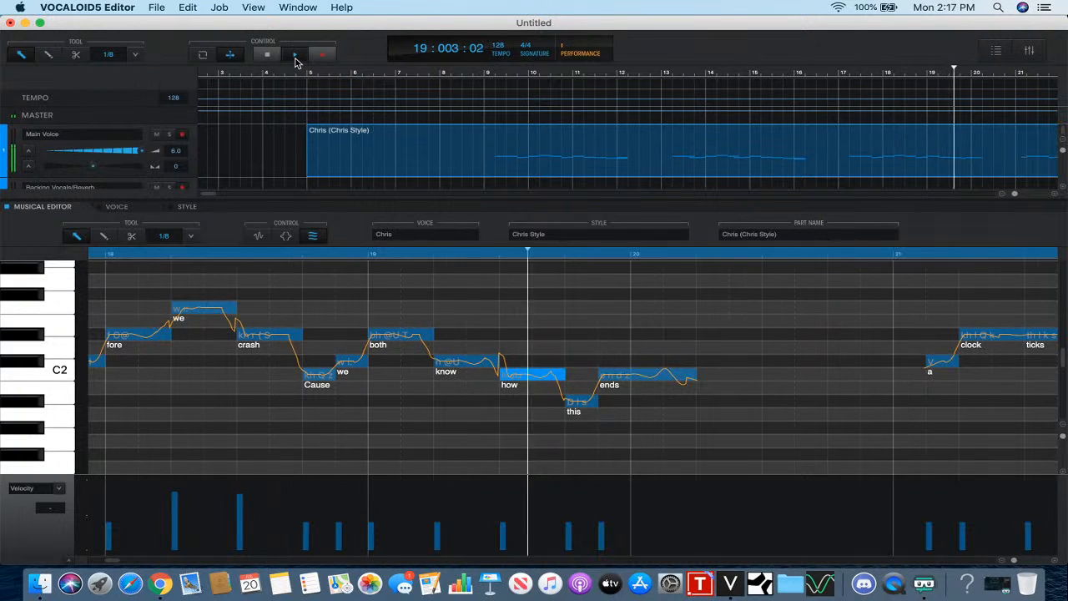
{"action": "left_click", "coordinate": [267, 55]}
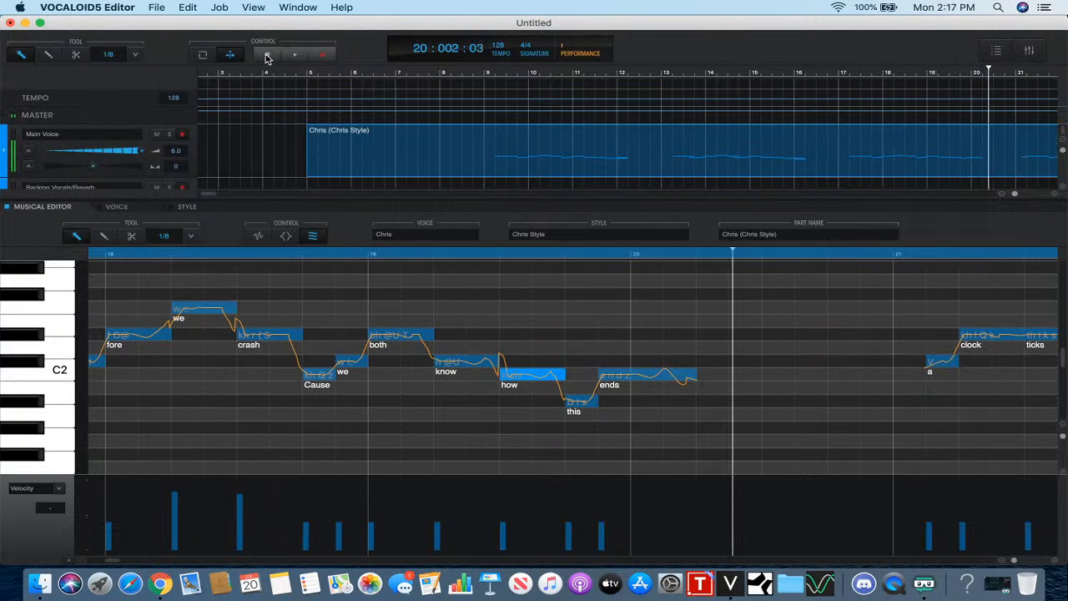
- Move the "ends" note down to B1 and draw a one-beat C2 note at the start of measure 20 with the lyric "-"
{"action": "left_click", "coordinate": [634, 375]}
{"action": "left_click_drag", "start_coordinate": [634, 376], "coordinate": [635, 403]}
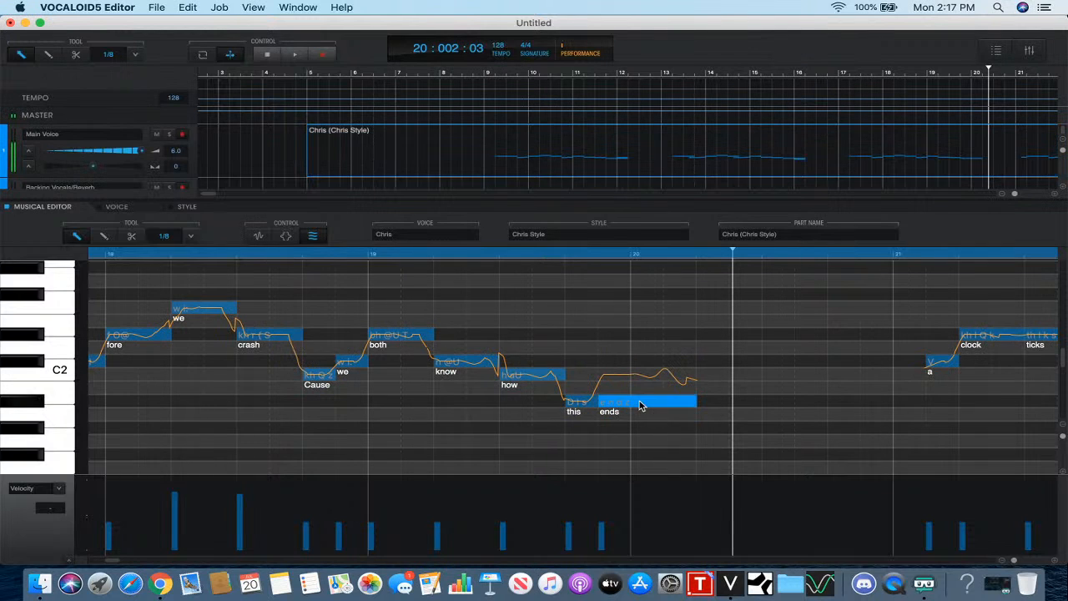
{"action": "left_click", "coordinate": [102, 237]}
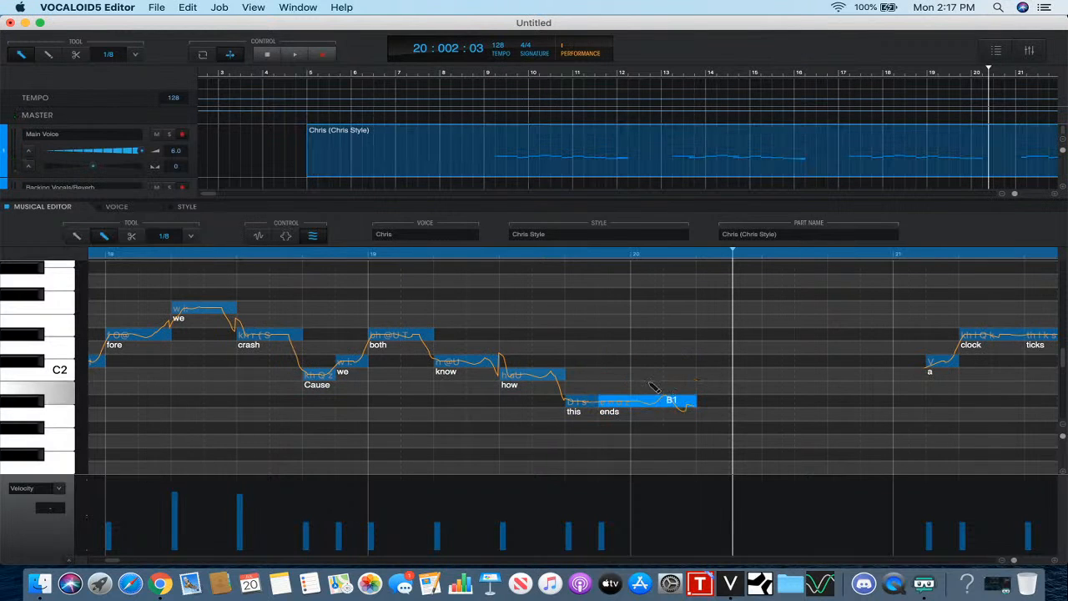
{"action": "left_click_drag", "start_coordinate": [698, 379], "coordinate": [699, 380]}
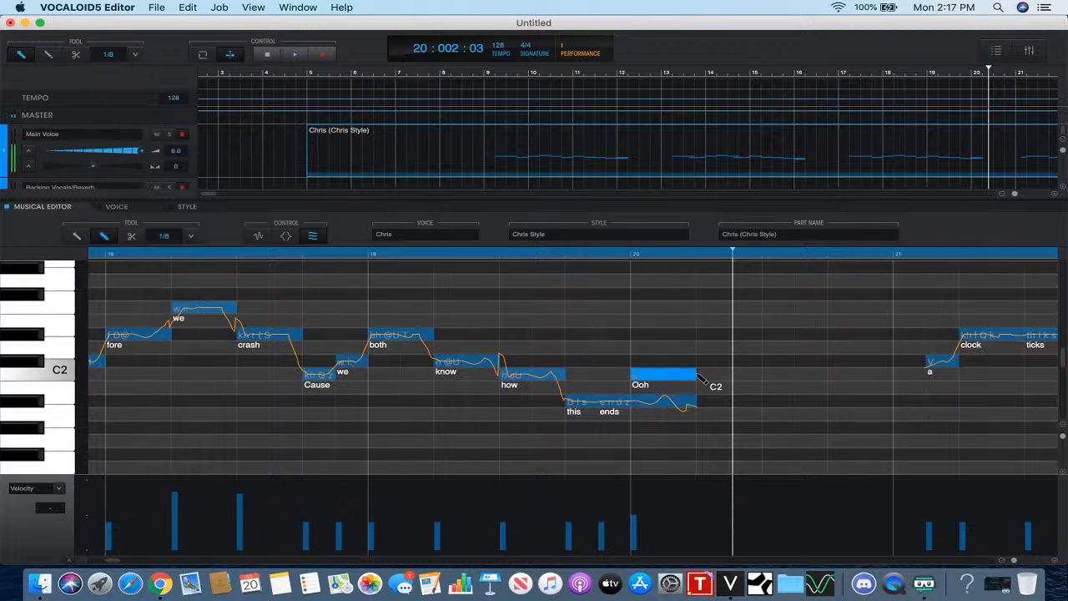
{"action": "double_click", "coordinate": [642, 377]}
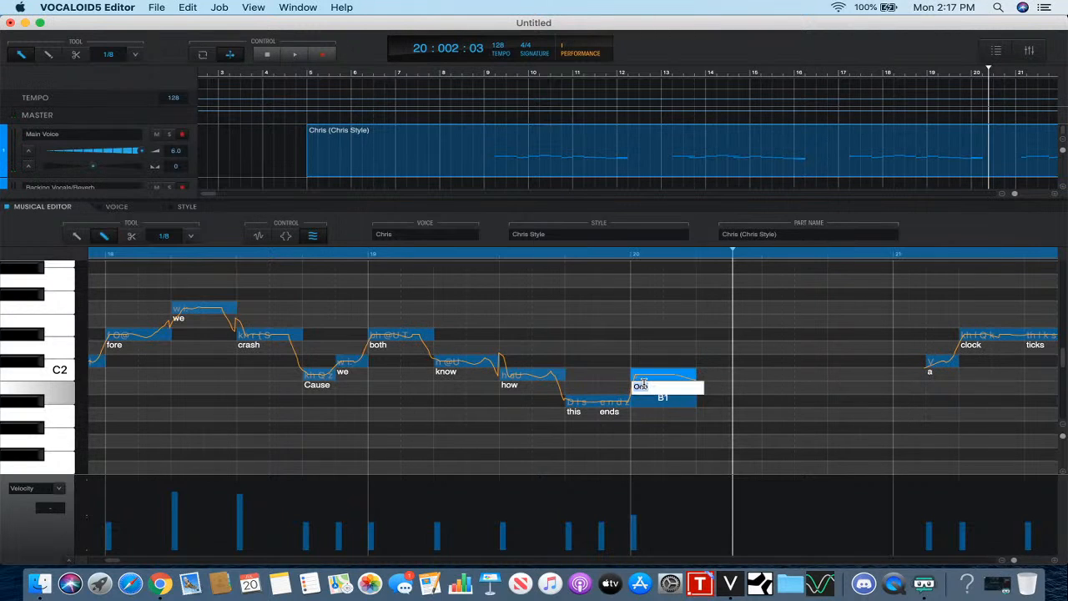
{"action": "type", "text": "-"}
{"action": "key", "text": "Return"}
- Set the playback position to the start of "this" in measure 19
{"action": "left_click", "coordinate": [567, 253]}
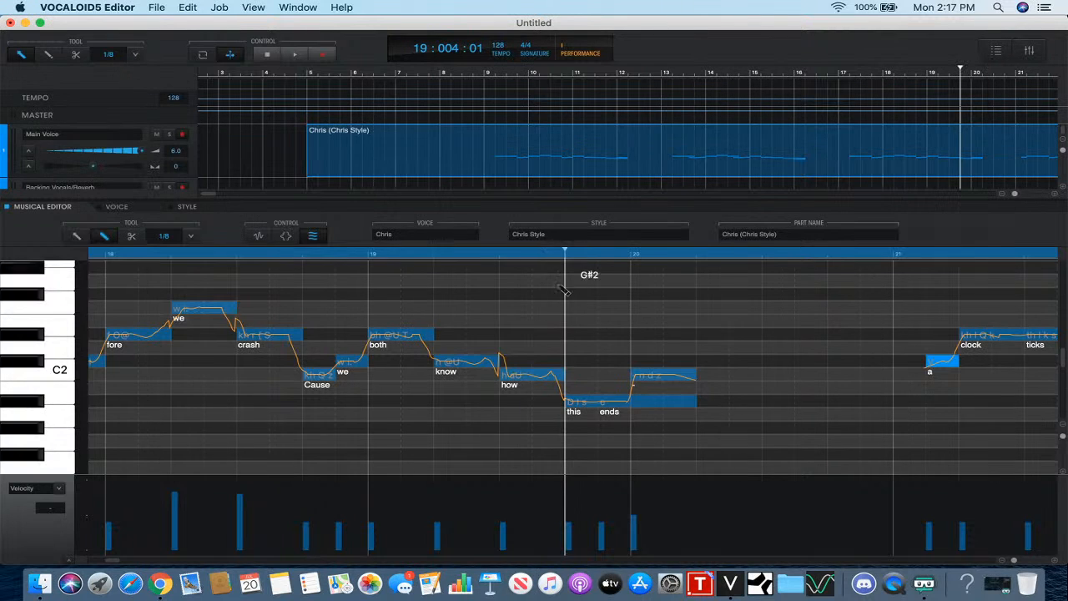
{"action": "scroll", "coordinate": [563, 290], "scroll_direction": "right", "scroll_amount": 5}
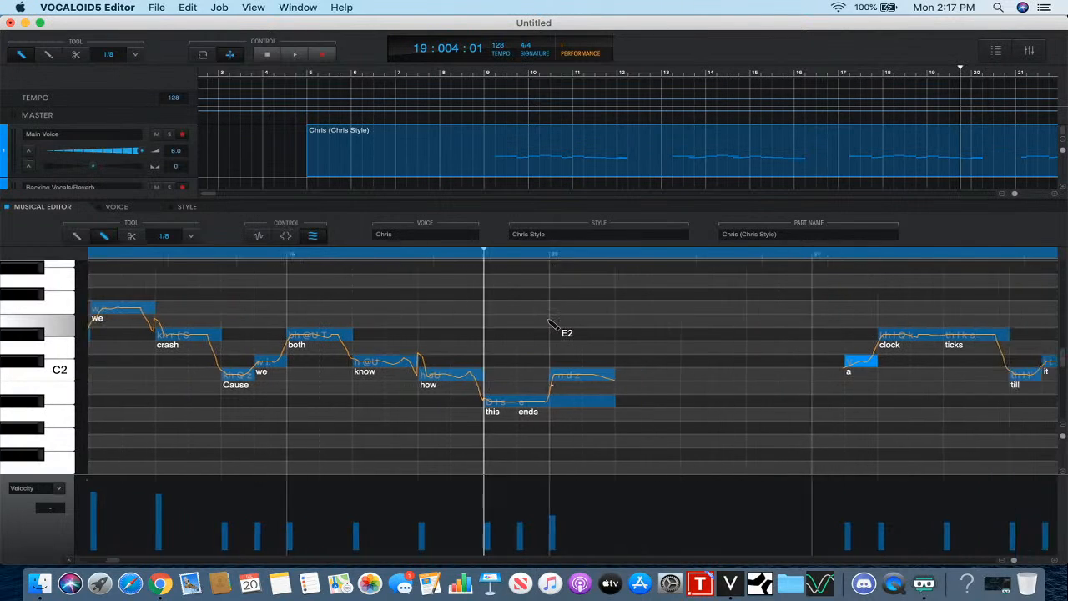
{"action": "left_click", "coordinate": [285, 237]}
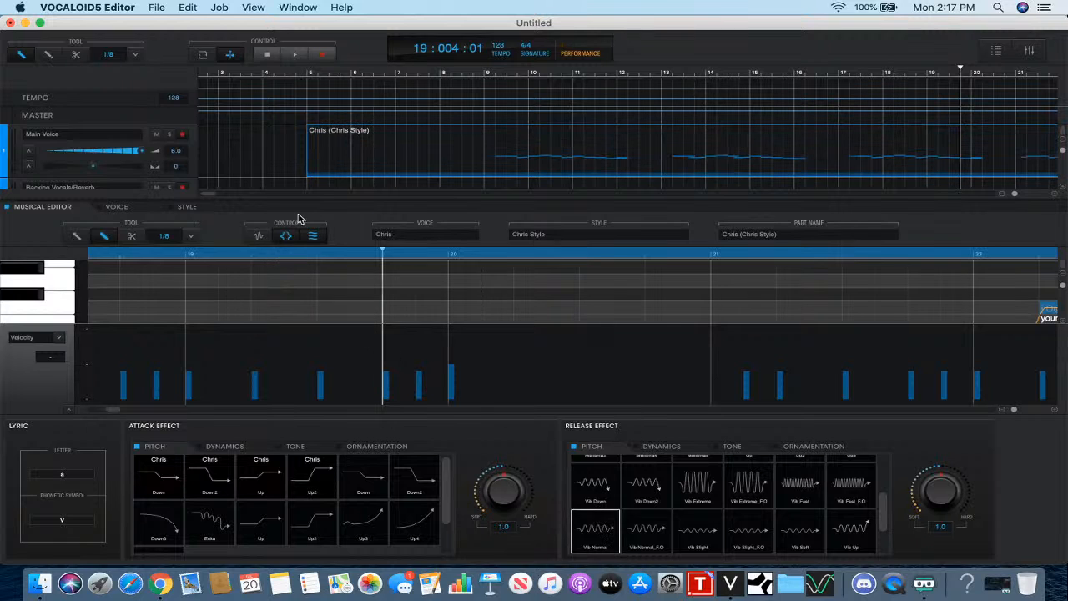
{"action": "left_click", "coordinate": [286, 237]}
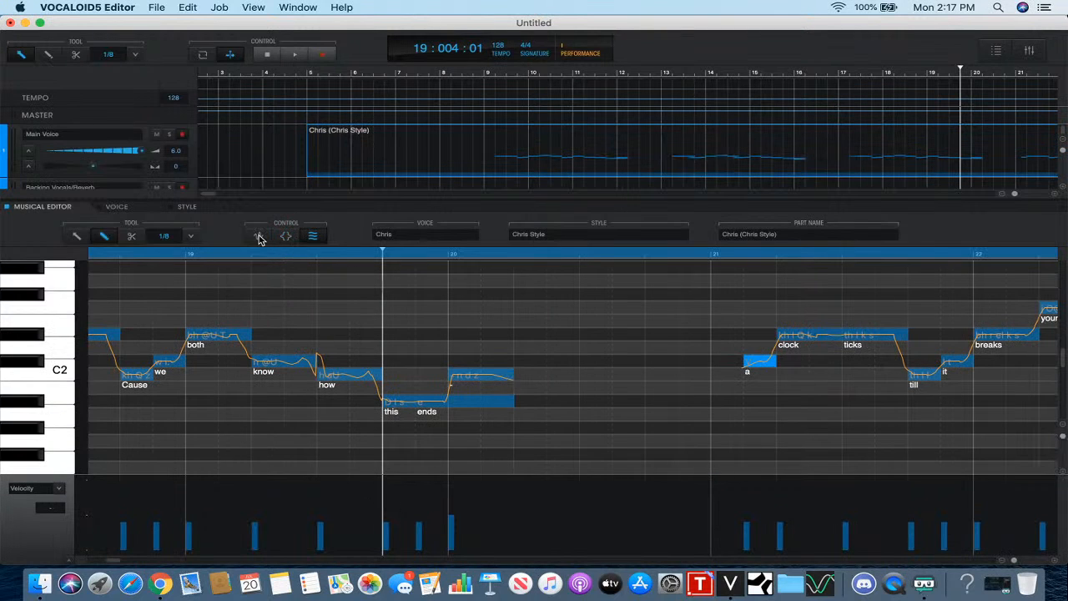
{"action": "left_click", "coordinate": [258, 238]}
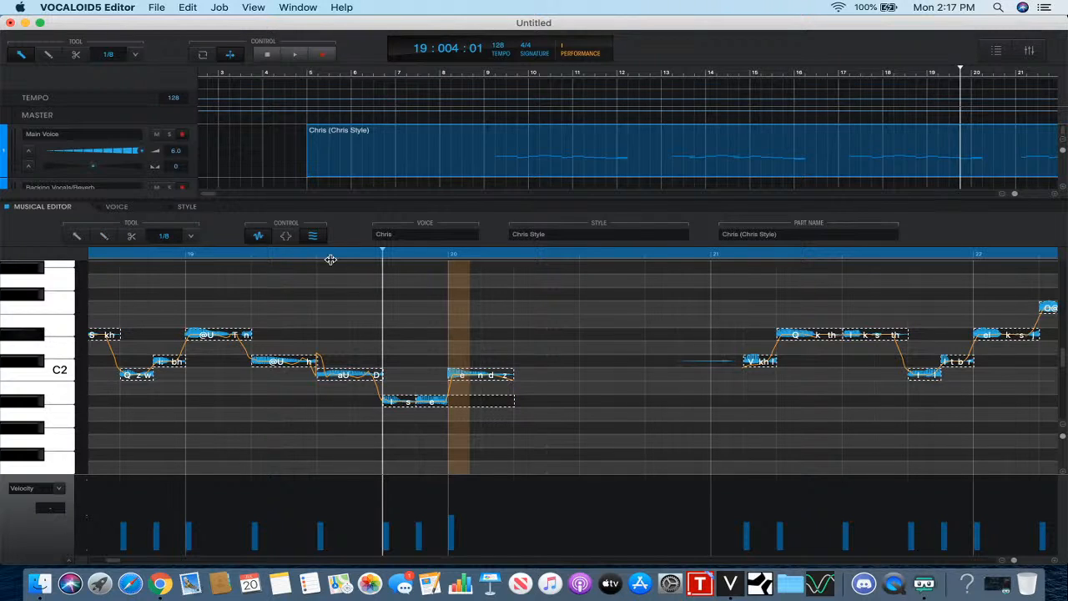
{"action": "left_click", "coordinate": [262, 238]}
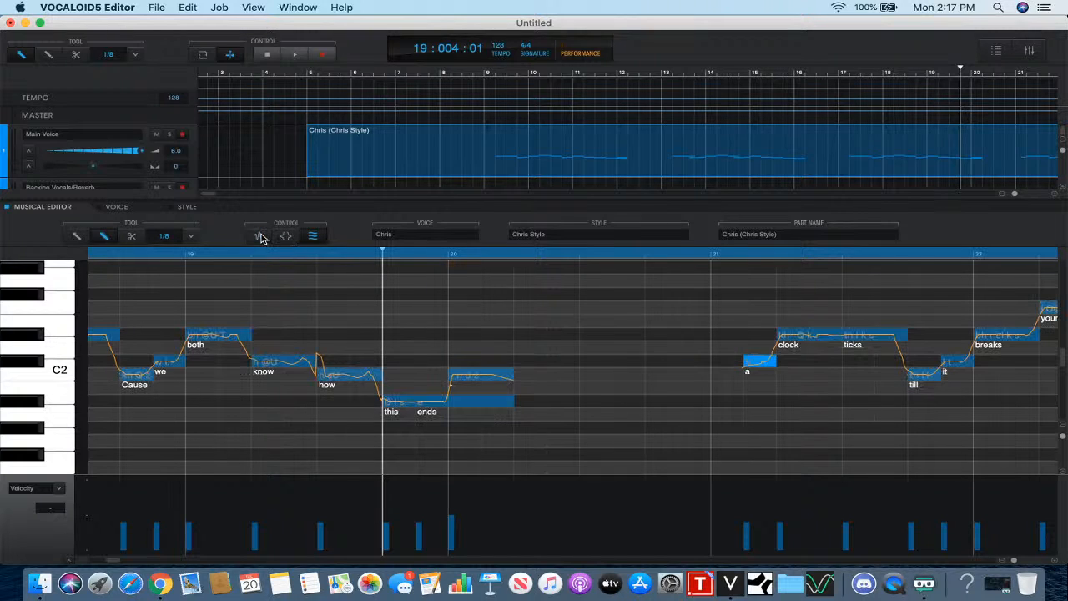
- Apply the Vib Normal pitch release effect to the C2 continuation note that follows "ends" at bar 20
{"action": "left_click", "coordinate": [477, 380]}
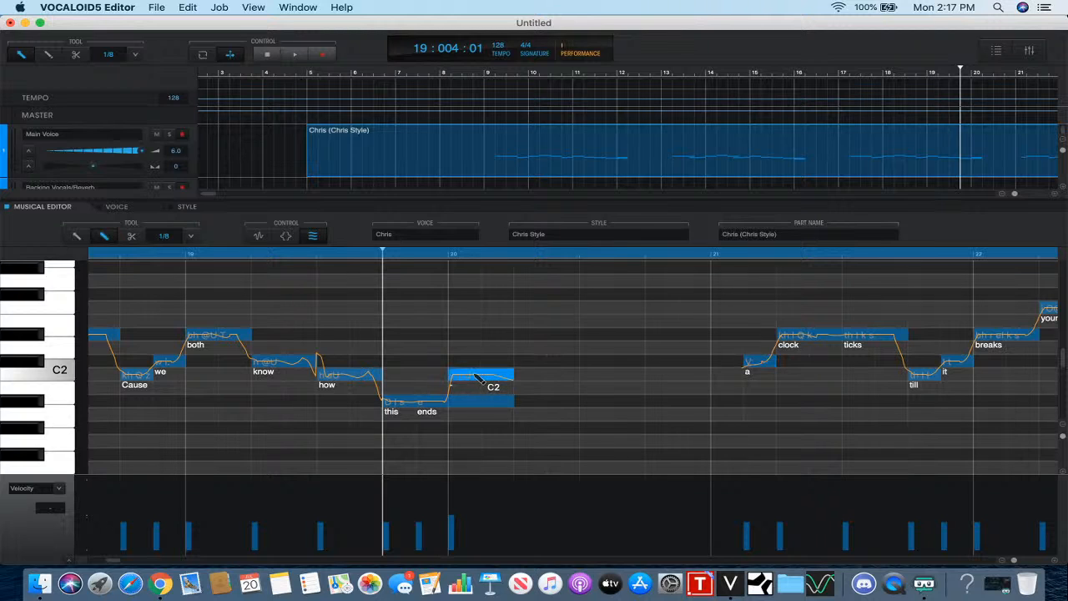
{"action": "left_click", "coordinate": [287, 236]}
{"action": "left_click", "coordinate": [597, 524]}
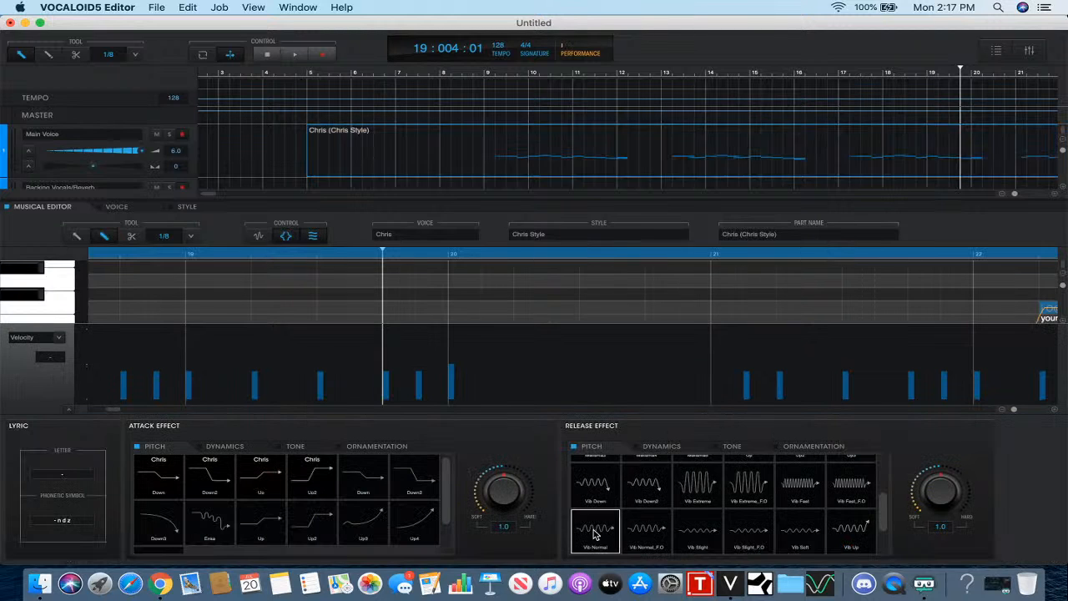
{"action": "left_click", "coordinate": [286, 236]}
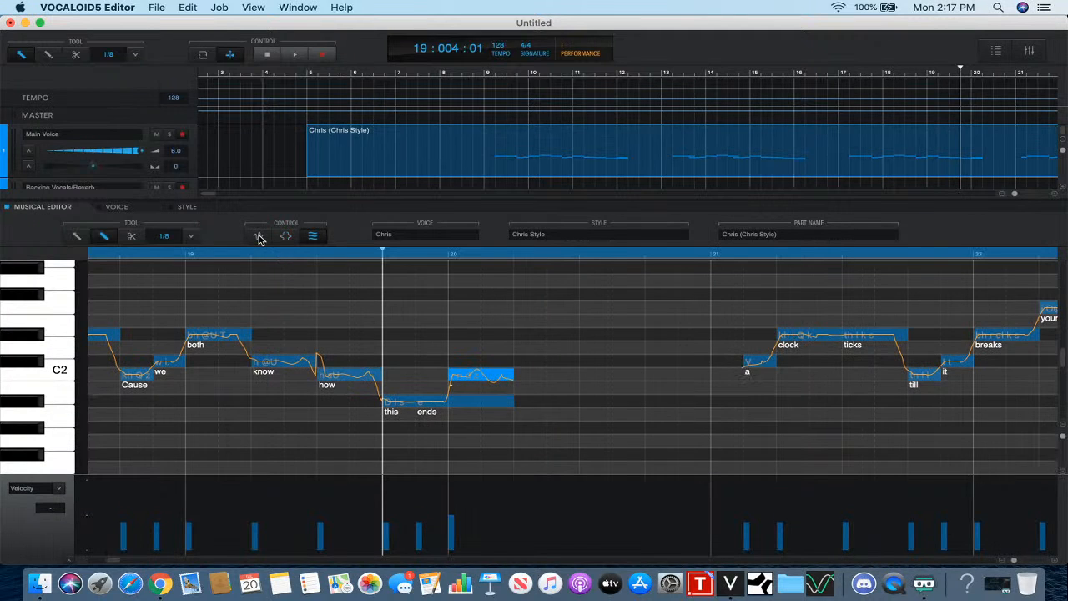
- Adjust the vibrato release effect on the C2 note at bar 20 directly over the note's waveform
{"action": "left_click", "coordinate": [259, 237]}
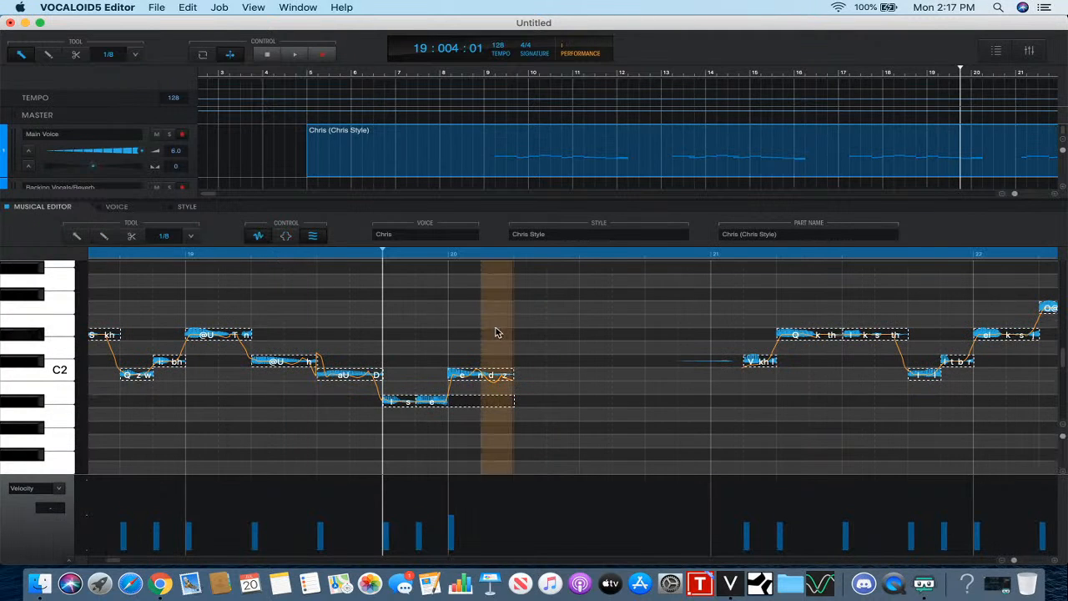
{"action": "left_click_drag", "start_coordinate": [495, 332], "coordinate": [526, 340]}
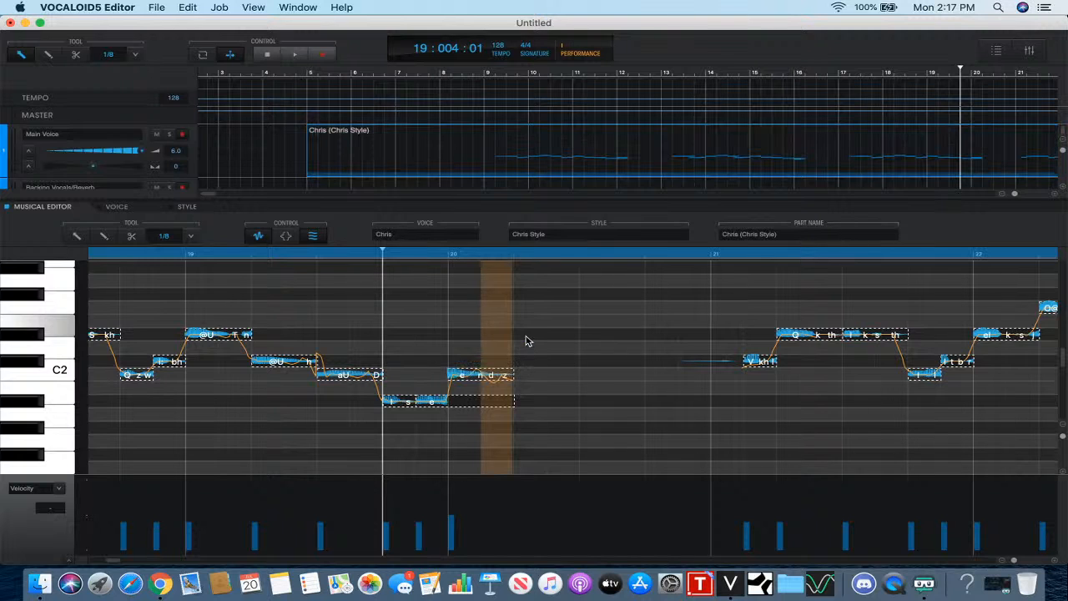
{"action": "left_click", "coordinate": [262, 237]}
- Play back the end of the phrase from bar 19 to hear the vibrato
{"action": "left_click", "coordinate": [307, 253]}
{"action": "left_click", "coordinate": [324, 163]}
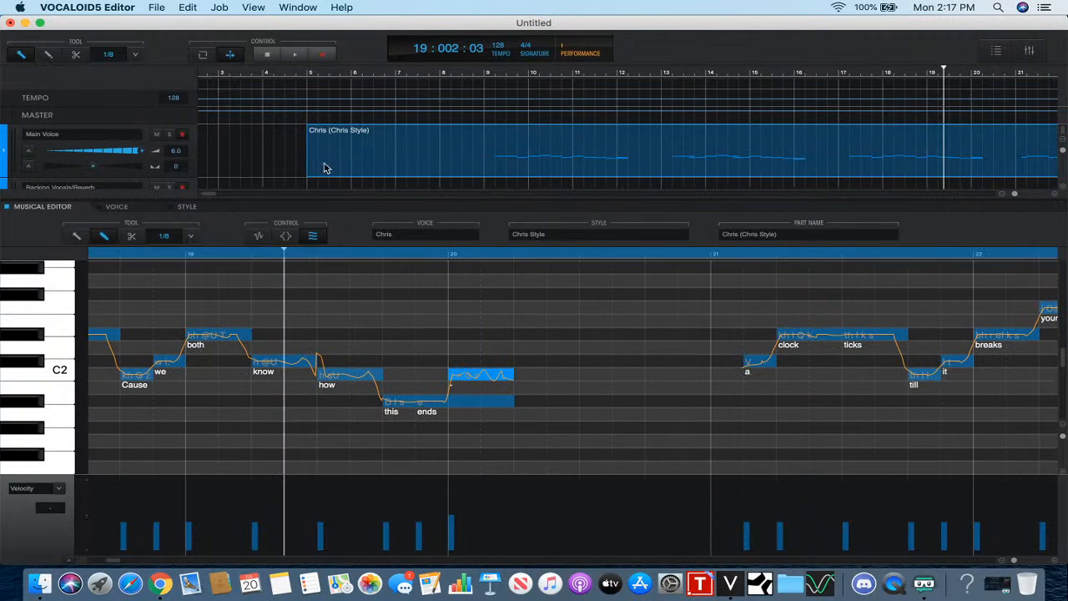
{"action": "left_click", "coordinate": [296, 55]}
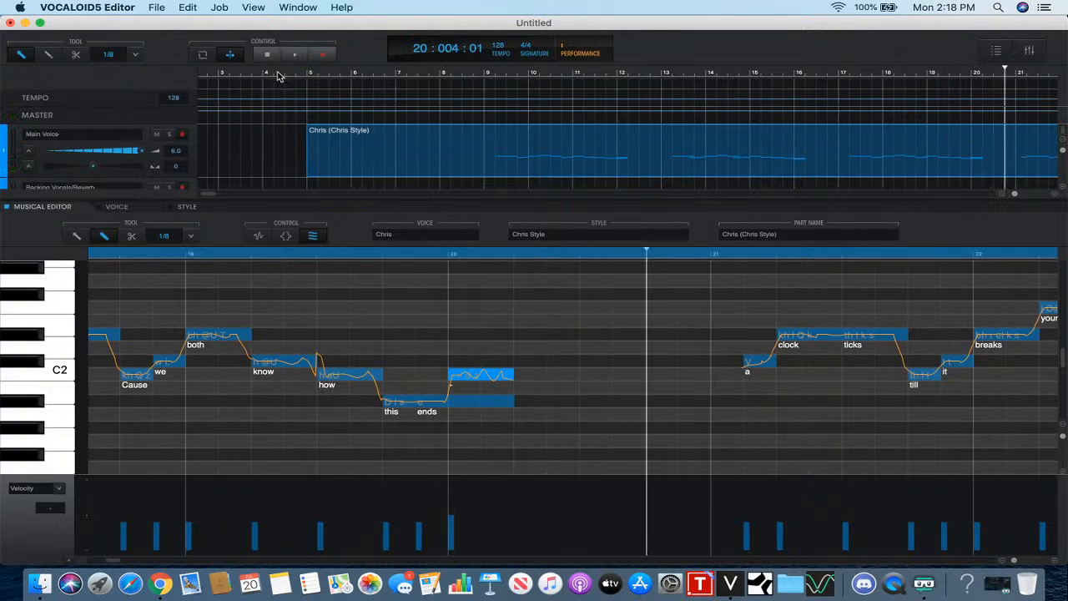
- Try the VocalFry M ornamentation attack effect on the "ends" note and play the phrase from the third beat of bar 19
{"action": "left_click", "coordinate": [328, 255]}
{"action": "left_click", "coordinate": [425, 407]}
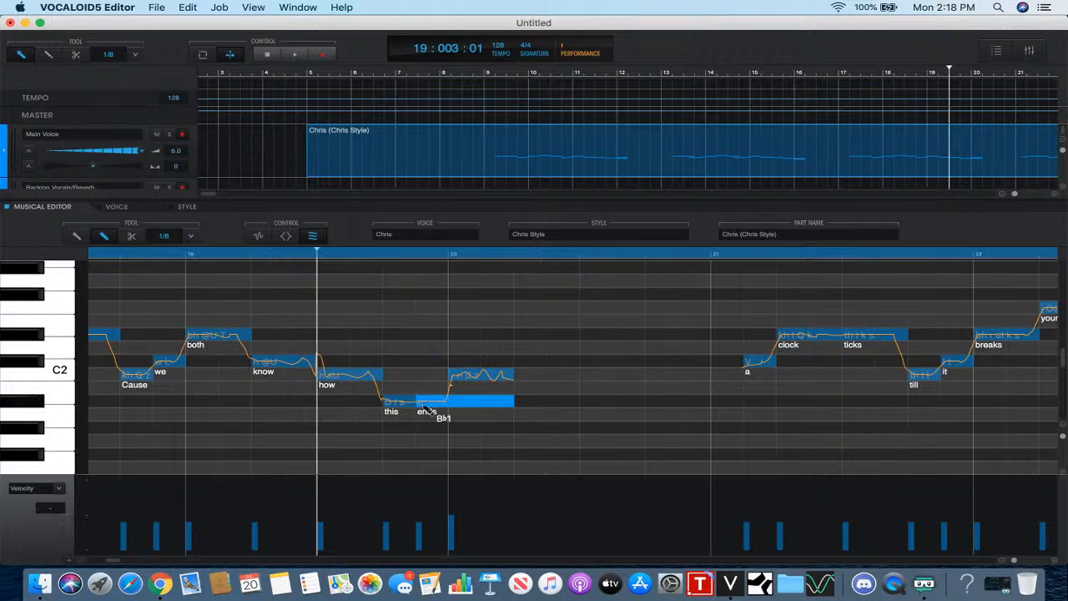
{"action": "left_click", "coordinate": [286, 235]}
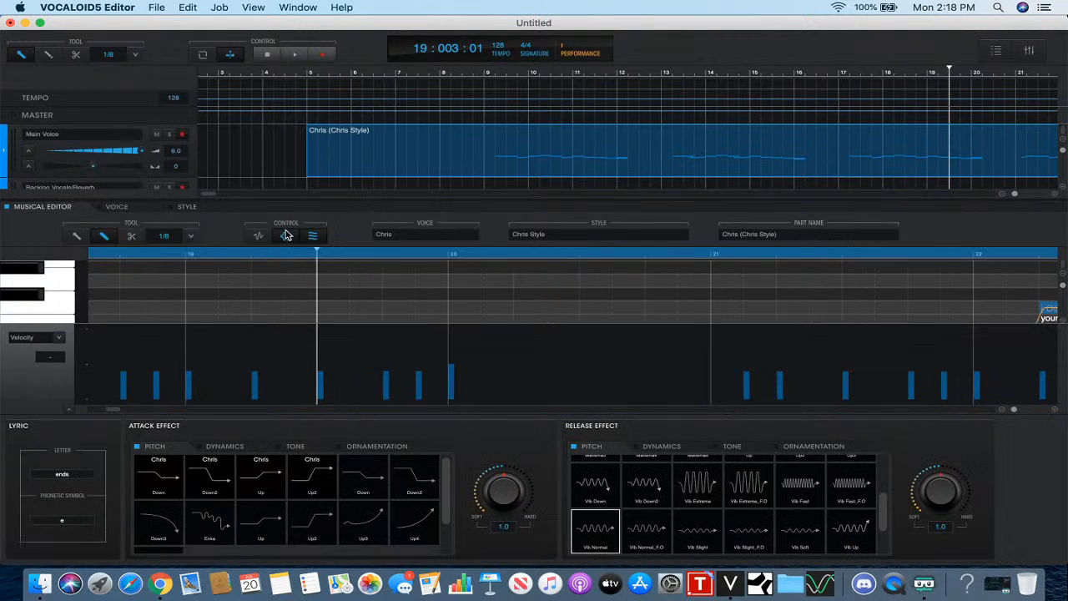
{"action": "left_click", "coordinate": [377, 447]}
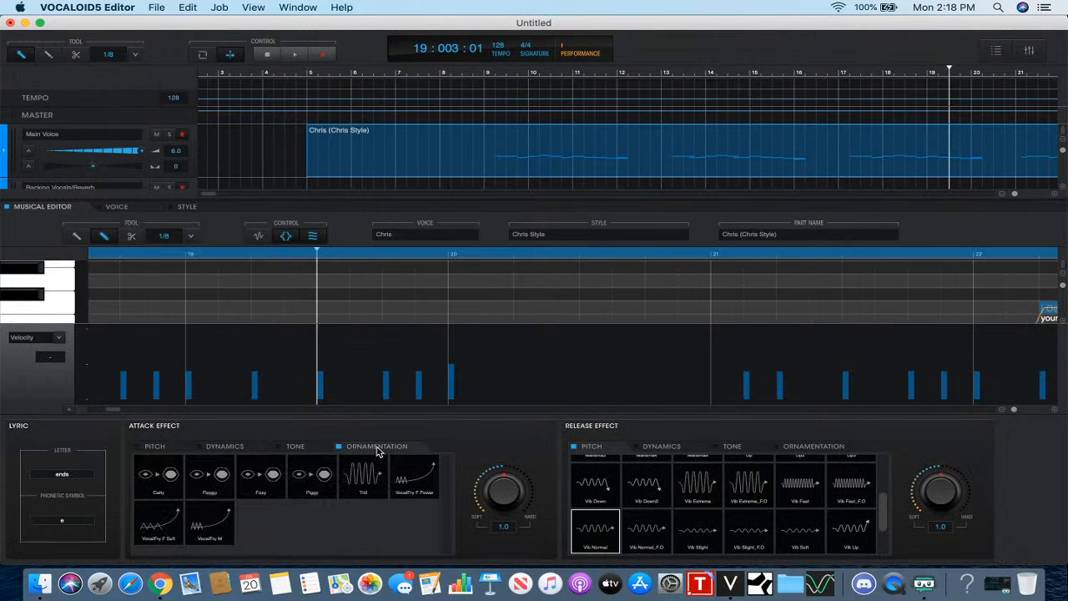
{"action": "left_click", "coordinate": [230, 519]}
{"action": "left_click", "coordinate": [288, 236]}
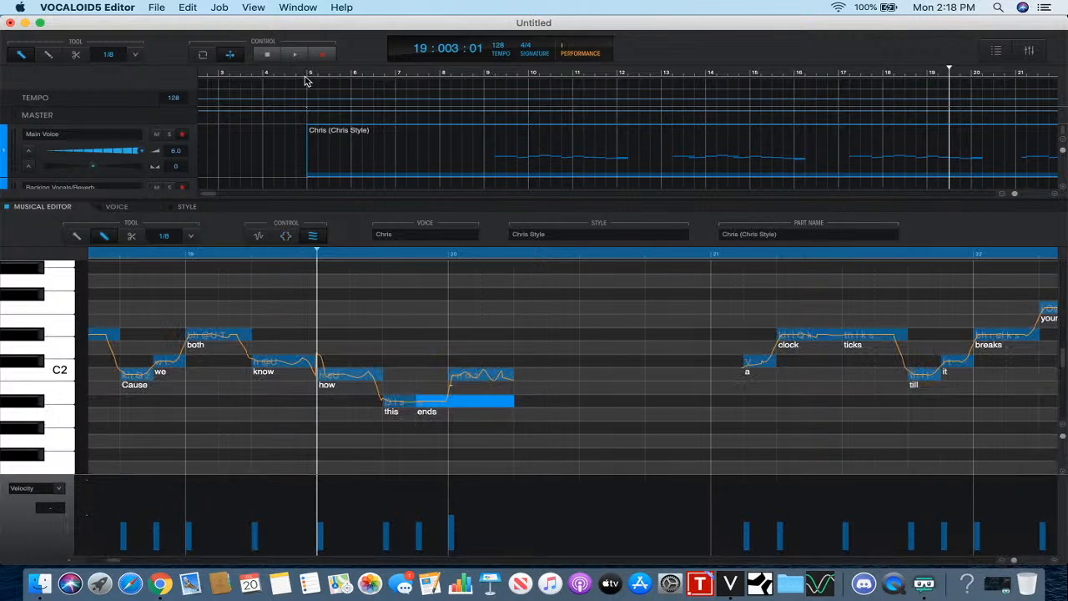
{"action": "left_click", "coordinate": [294, 55]}
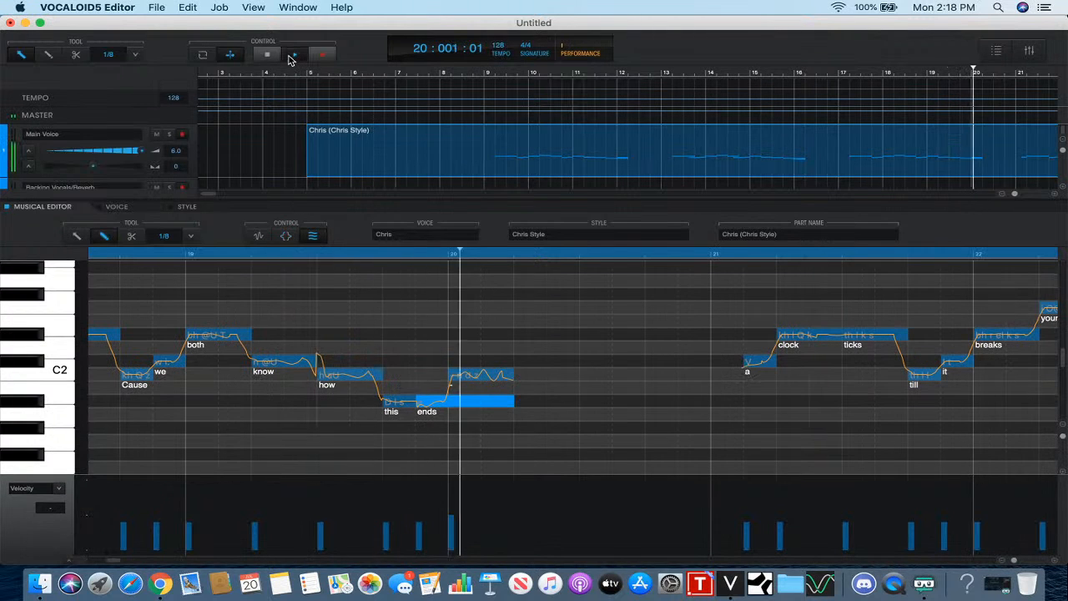
{"action": "left_click", "coordinate": [267, 55]}
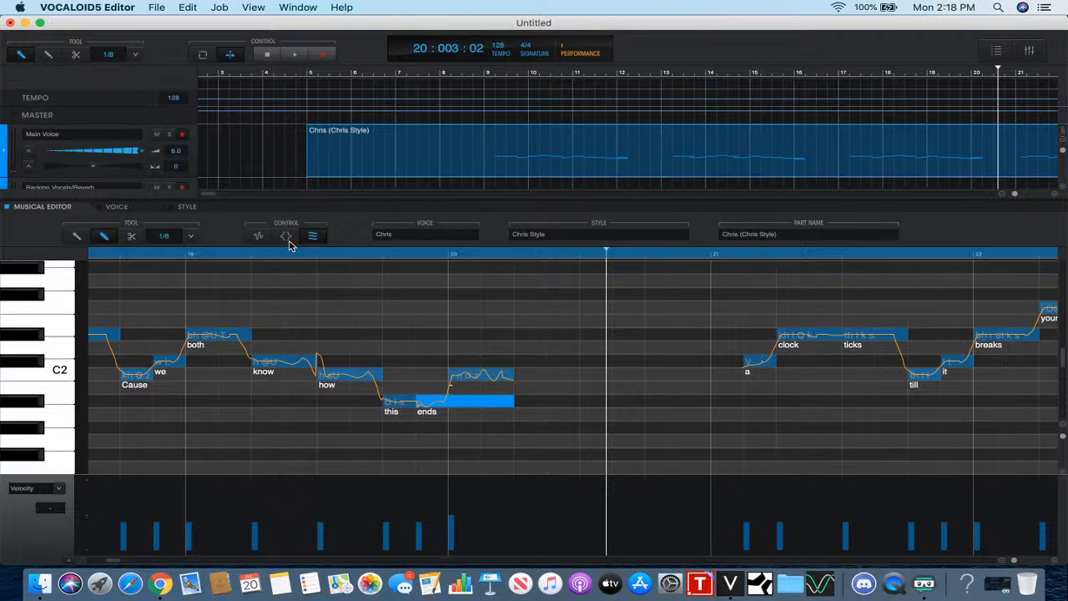
- Remove the VocalFry M attack effect from the "ends" note
{"action": "left_click", "coordinate": [286, 237]}
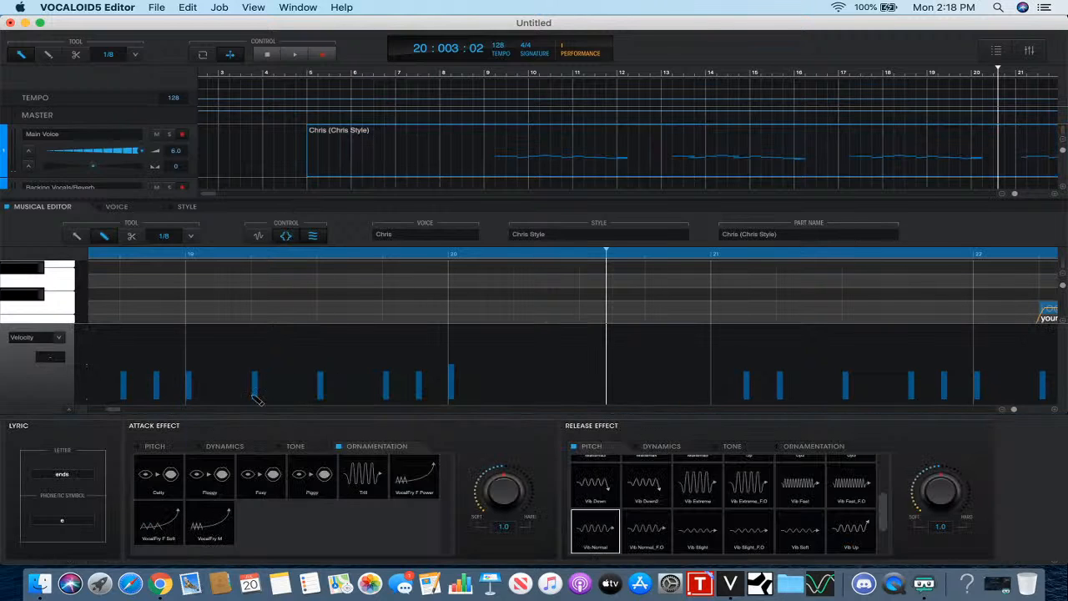
{"action": "left_click", "coordinate": [286, 237]}
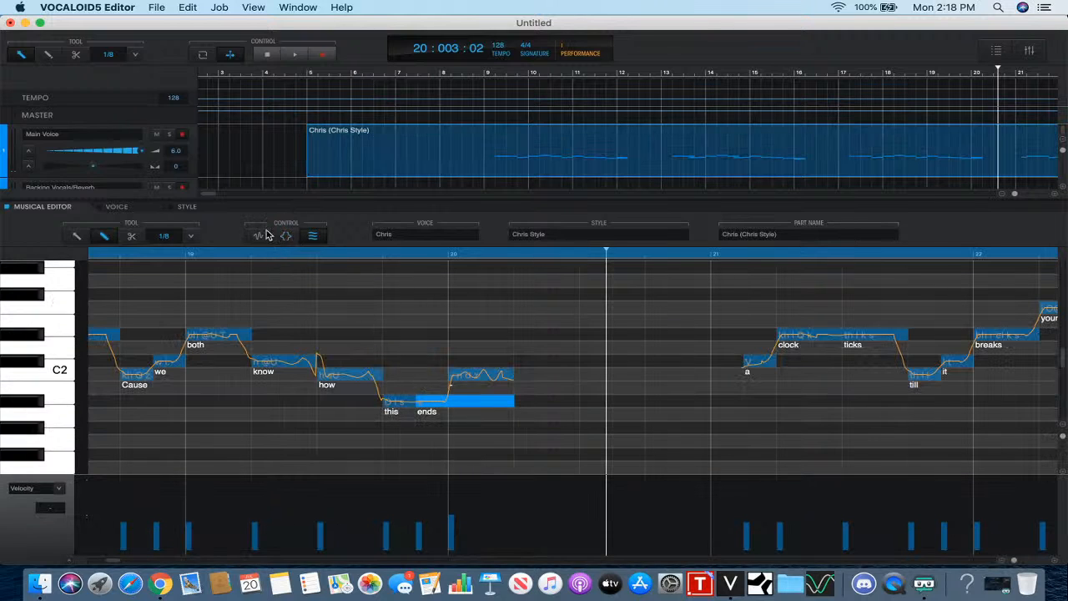
{"action": "left_click", "coordinate": [286, 237]}
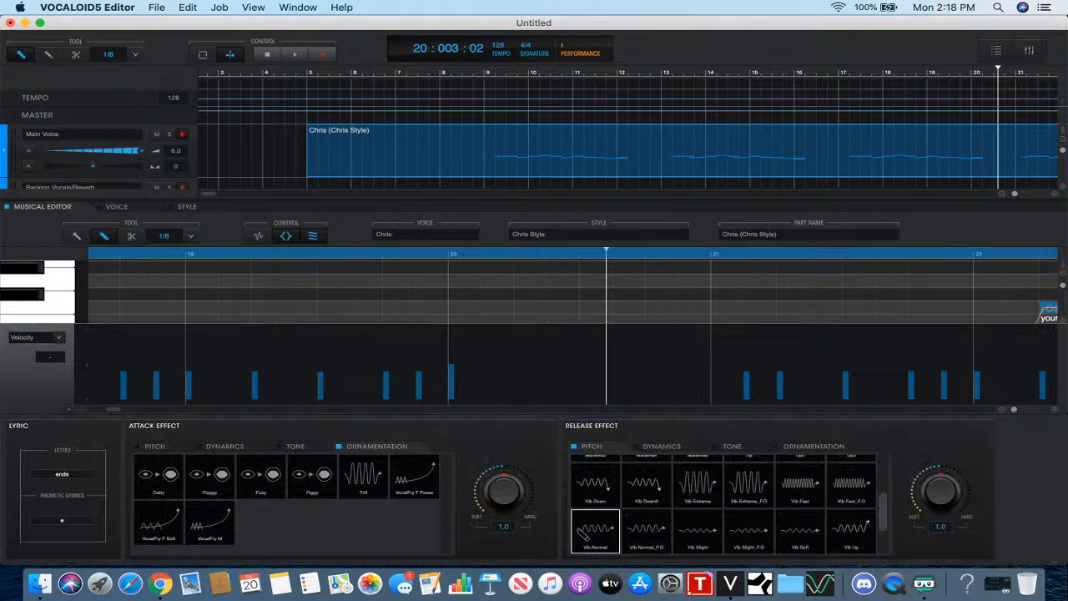
{"action": "left_click", "coordinate": [286, 236]}
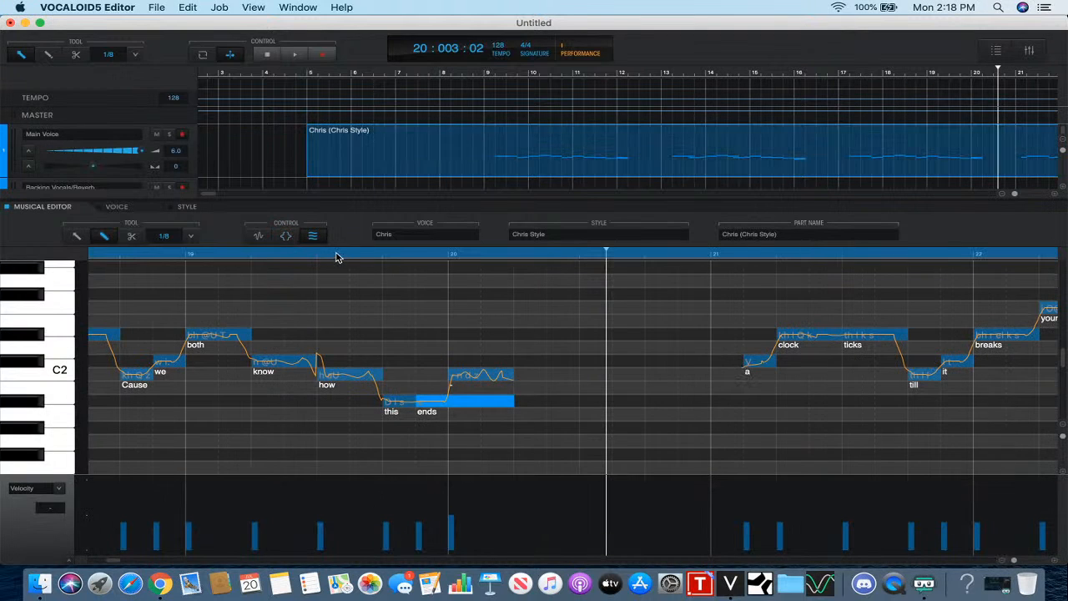
- Play the song from the word "how" in bar 19 through to the start of bar 22
{"action": "left_click", "coordinate": [337, 257]}
{"action": "left_click", "coordinate": [295, 56]}
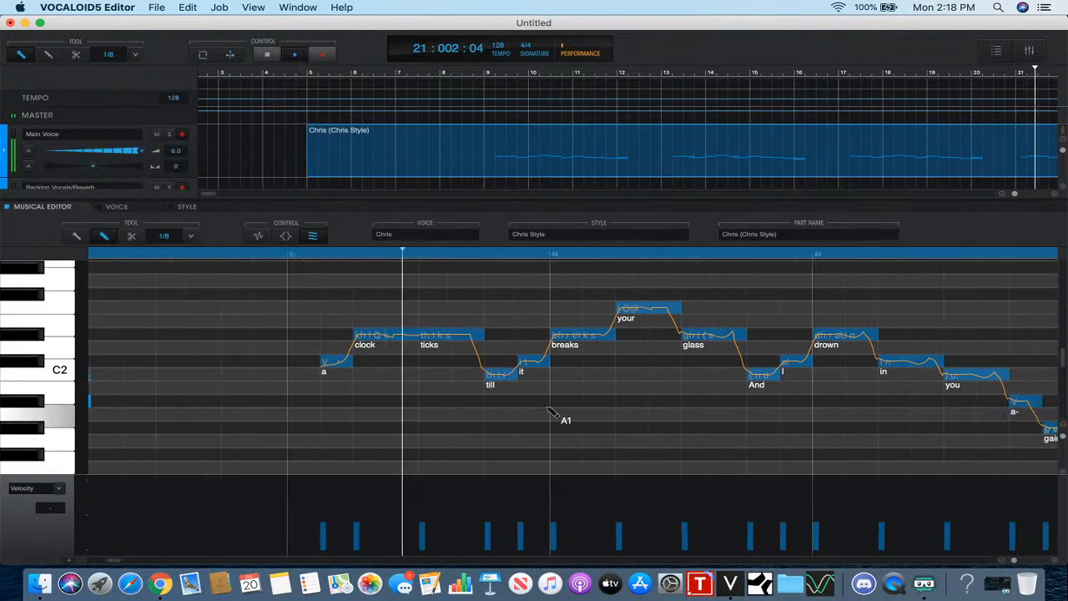
{"action": "left_click", "coordinate": [267, 54]}
- Apply the generic Up2 pitch attack effect to the "clock" note in bar 21
{"action": "left_click", "coordinate": [370, 344]}
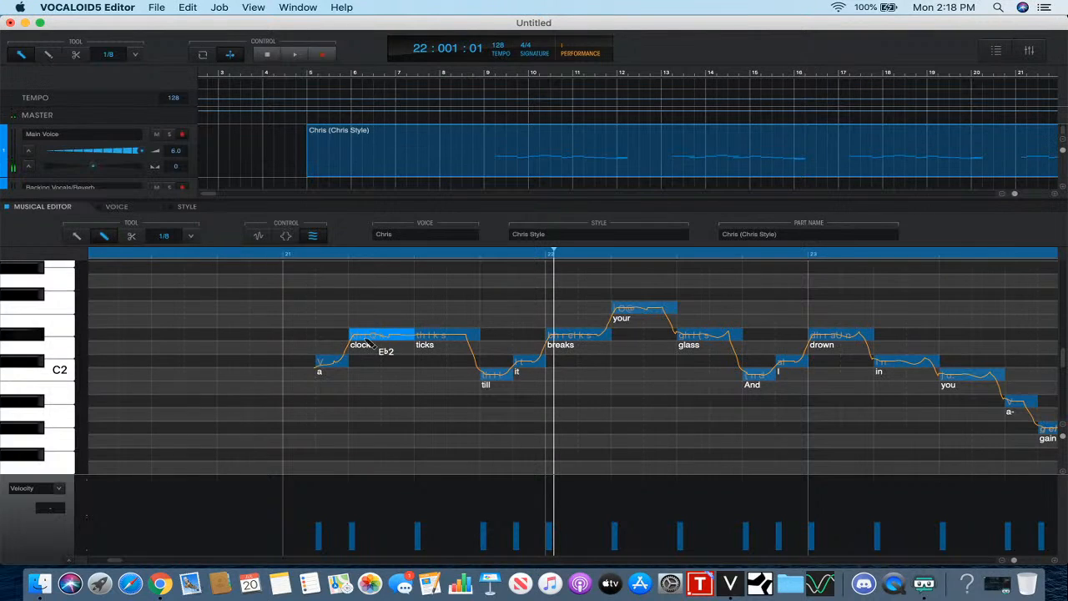
{"action": "left_click", "coordinate": [287, 236]}
{"action": "left_click", "coordinate": [171, 448]}
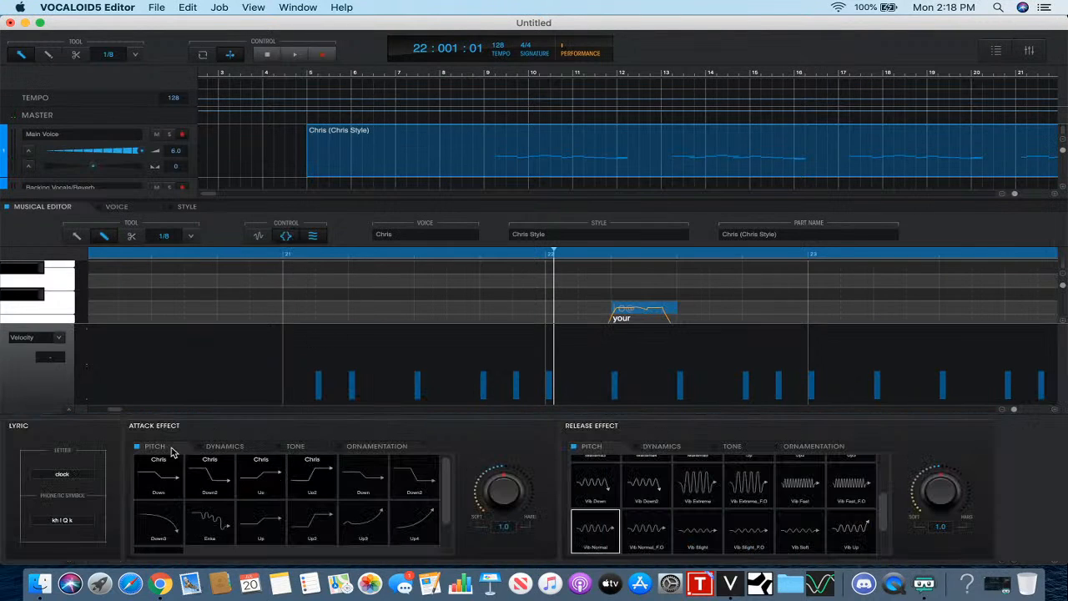
{"action": "left_click", "coordinate": [332, 527]}
{"action": "left_click", "coordinate": [287, 239]}
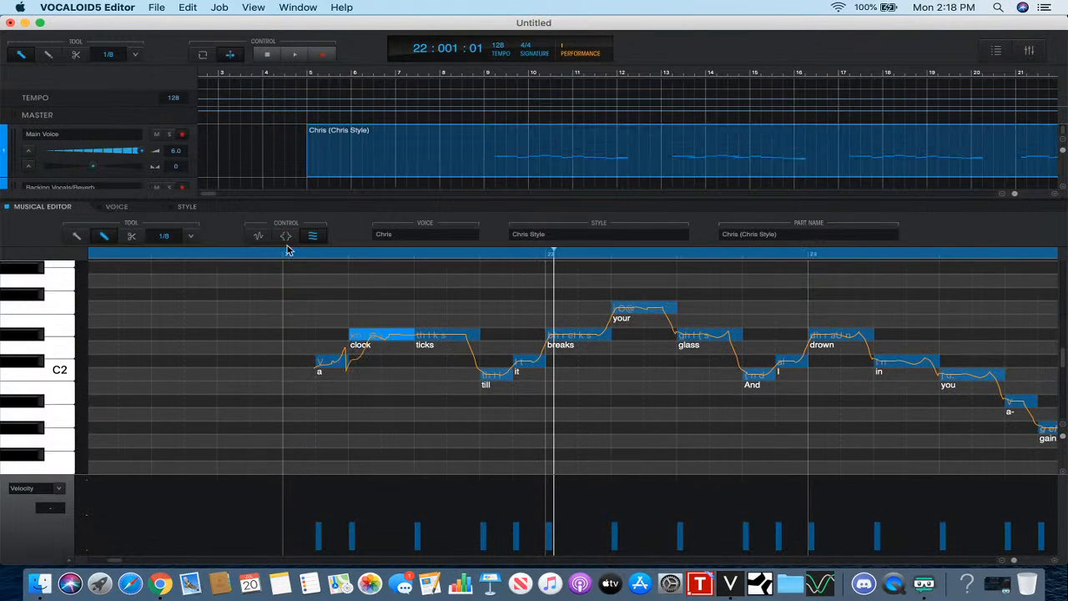
- Reduce the attack effect strength on the "clock" note to 0.6 directly over its waveform
{"action": "left_click", "coordinate": [258, 237]}
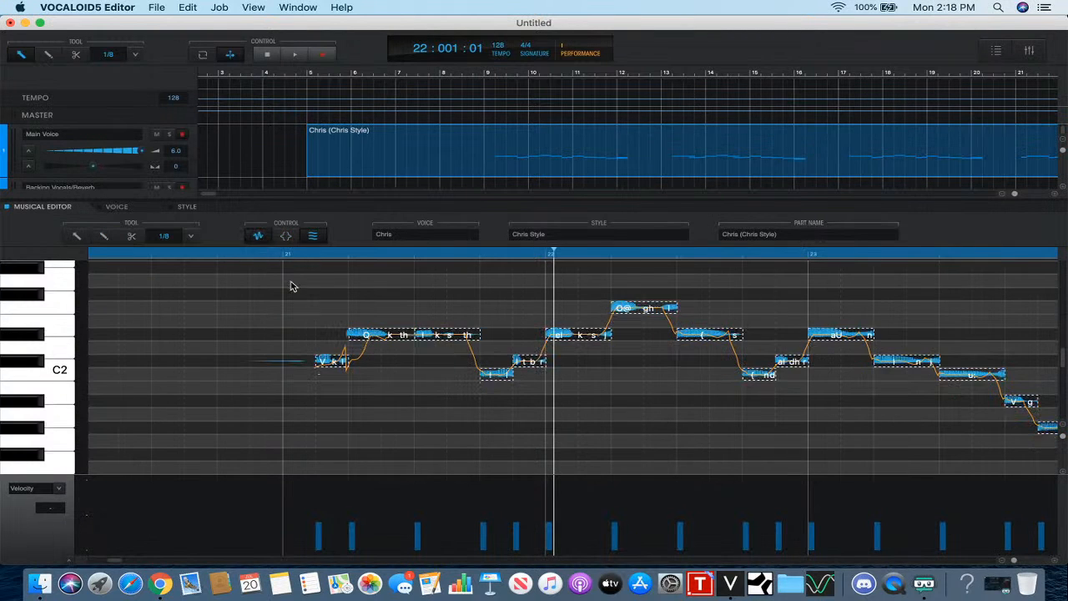
{"action": "left_click", "coordinate": [347, 405]}
{"action": "left_click_drag", "start_coordinate": [349, 418], "coordinate": [349, 422]}
{"action": "left_click", "coordinate": [259, 237]}
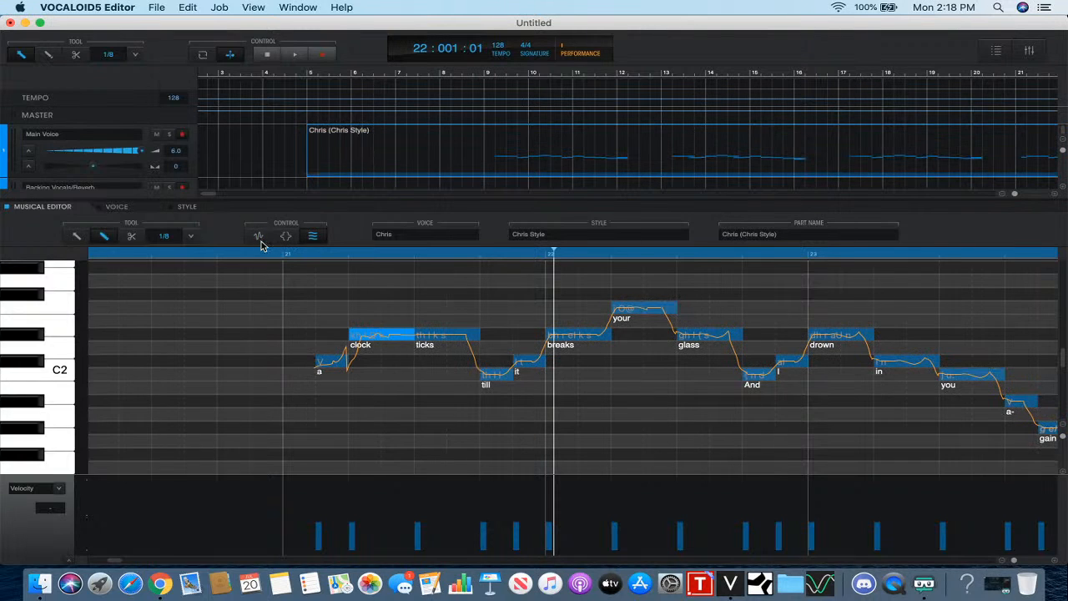
- Play the phrase from bar 21 and review the effects assigned to the "clock" note
{"action": "left_click", "coordinate": [290, 257]}
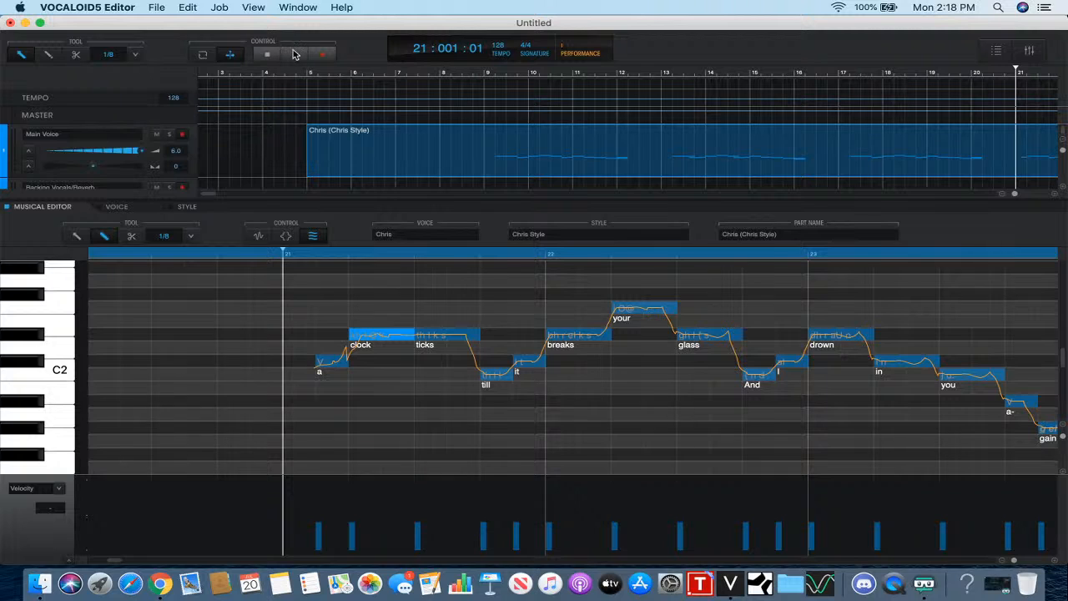
{"action": "left_click", "coordinate": [293, 54]}
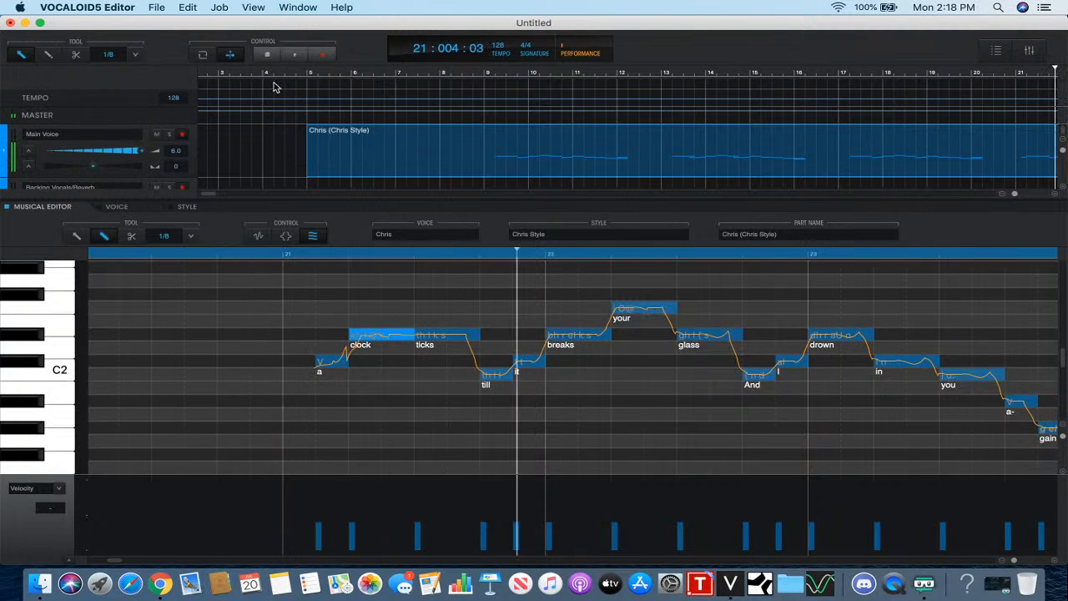
{"action": "left_click", "coordinate": [286, 236]}
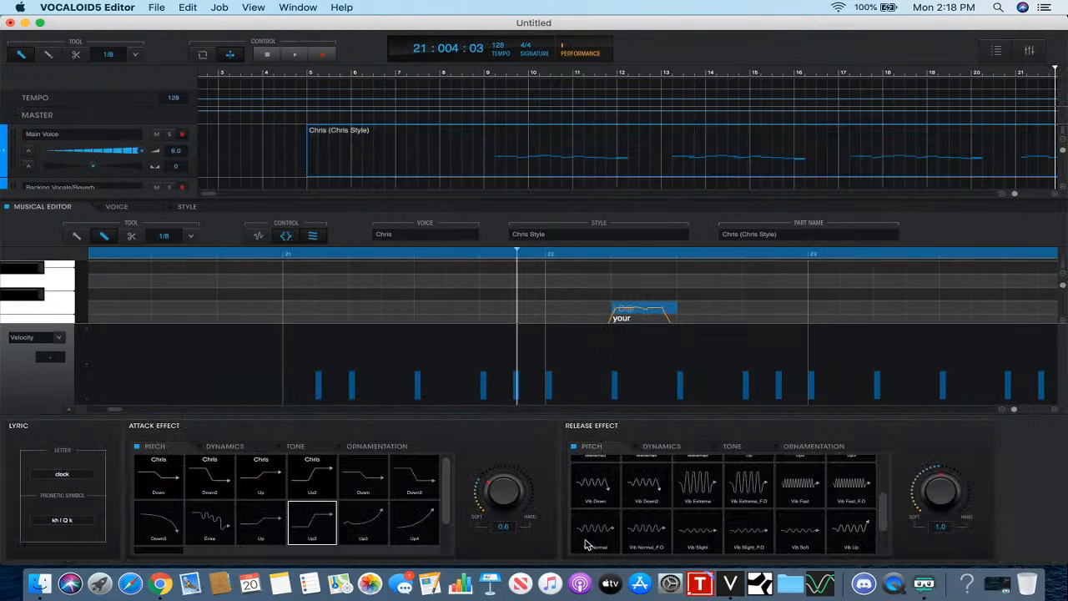
{"action": "left_click", "coordinate": [288, 238]}
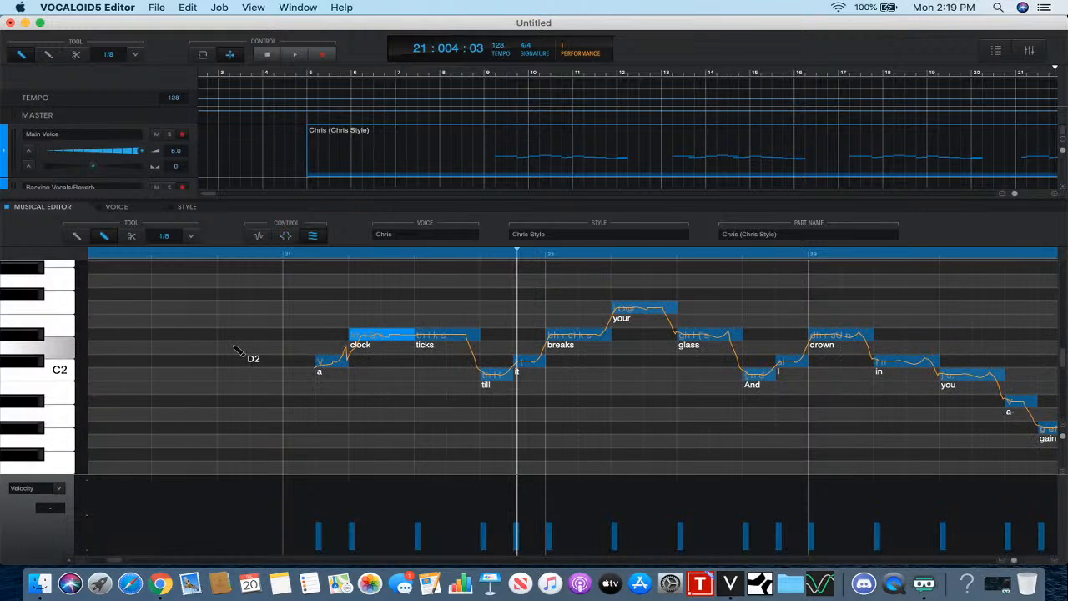
- Return the playback position to the start of bar 21 and toggle Voice Color in the vocal part's style settings
{"action": "scroll", "coordinate": [237, 350], "scroll_direction": "down", "scroll_amount": 1}
{"action": "scroll", "coordinate": [237, 350], "scroll_direction": "right", "scroll_amount": 2}
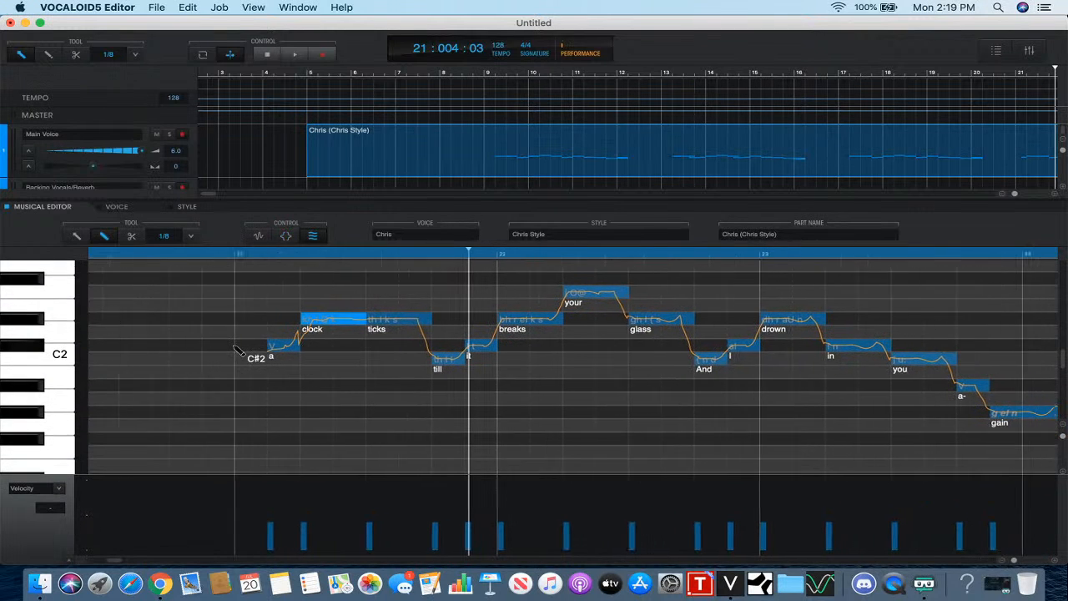
{"action": "left_click", "coordinate": [250, 254]}
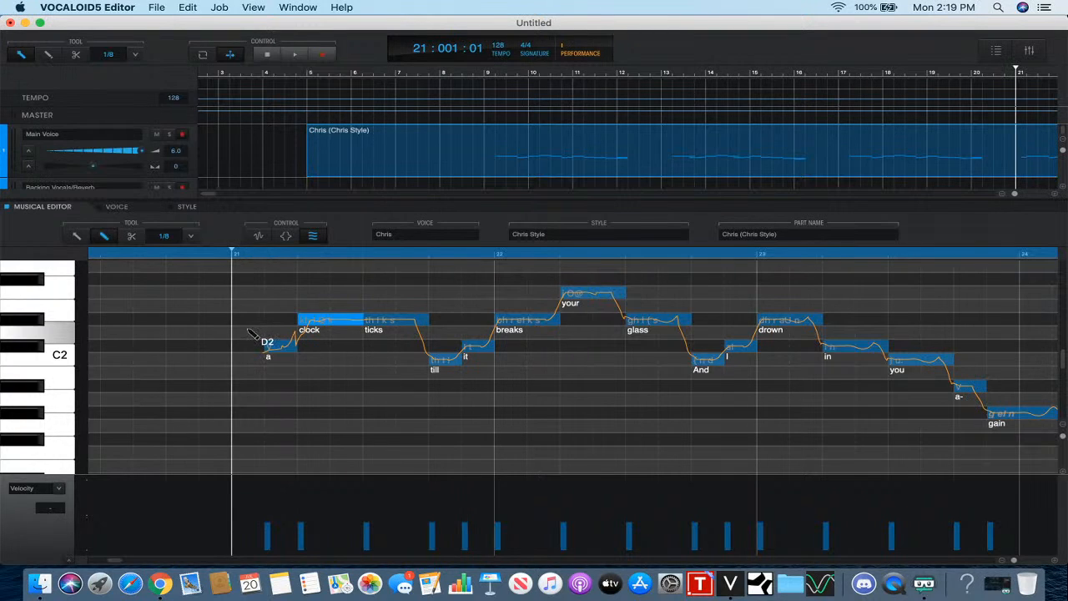
{"action": "left_click", "coordinate": [209, 209]}
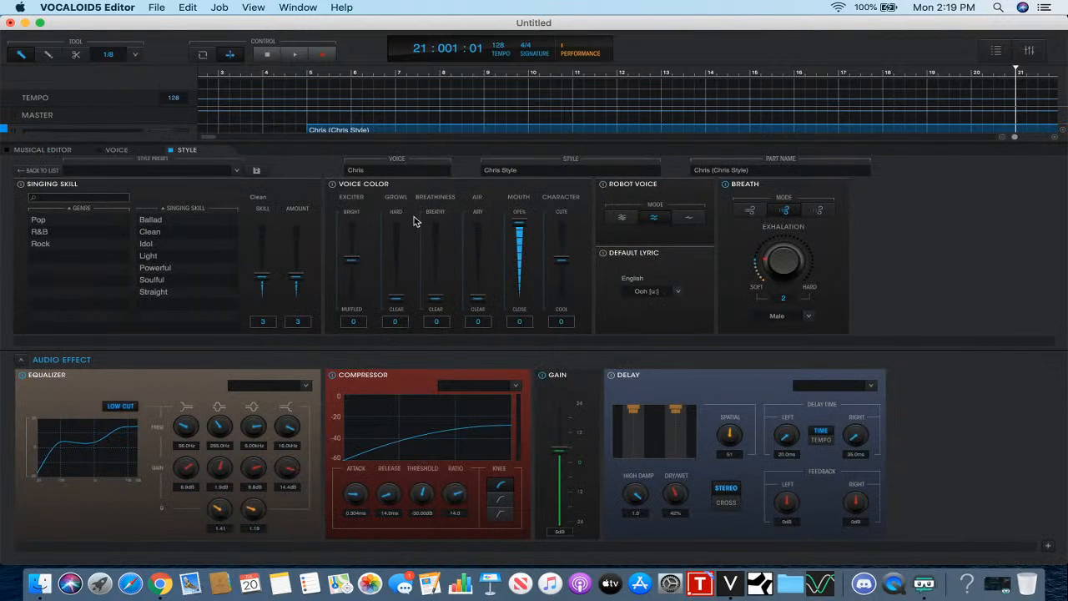
{"action": "left_click", "coordinate": [332, 185]}
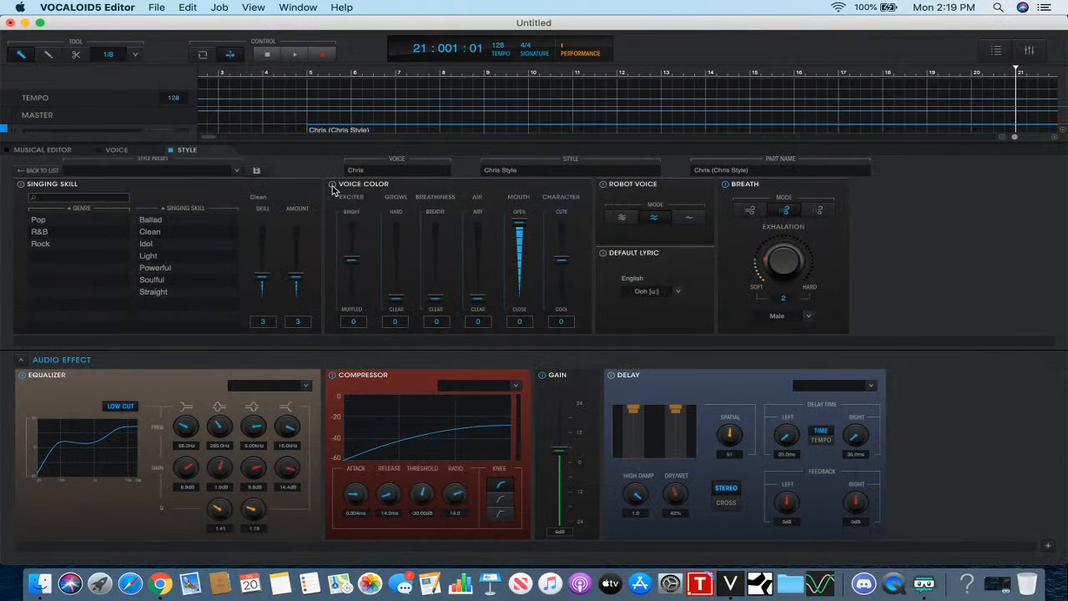
- Set the Character value under Voice Color to 2 in the vocal part's style settings
{"action": "left_click", "coordinate": [87, 150]}
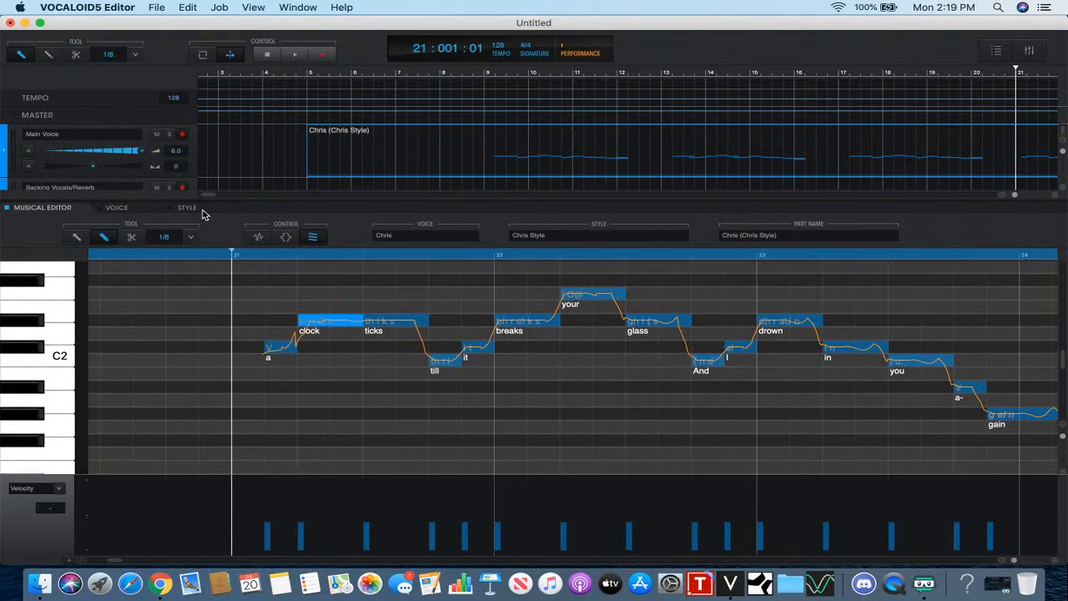
{"action": "left_click", "coordinate": [197, 208]}
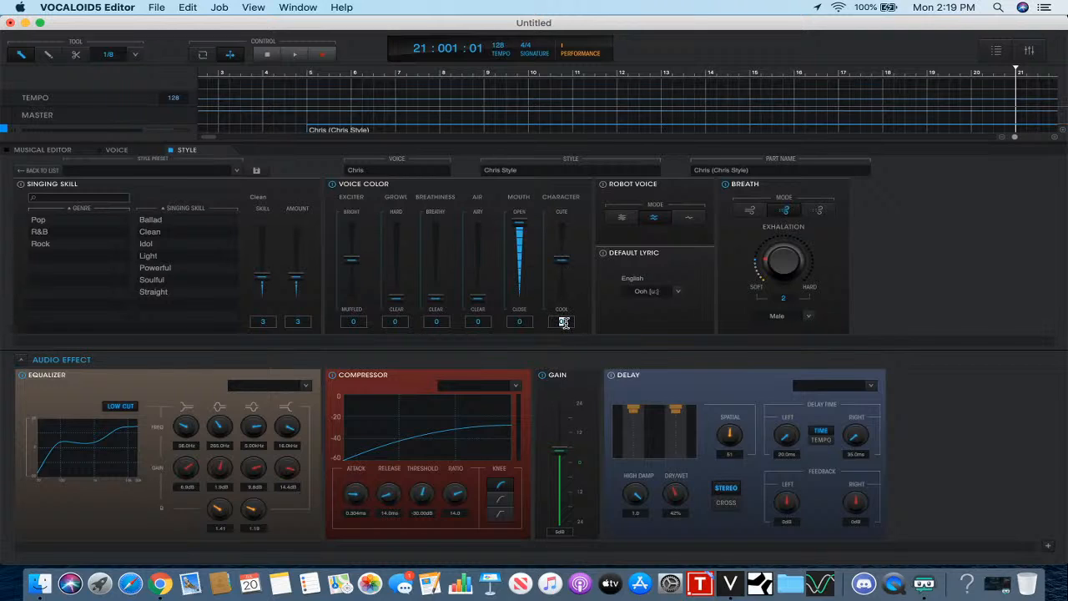
{"action": "type", "text": "2"}
- Return to the vocal part's note editor and enlarge the track area above it
{"action": "left_click", "coordinate": [57, 151]}
{"action": "left_click_drag", "start_coordinate": [77, 140], "coordinate": [93, 215]}
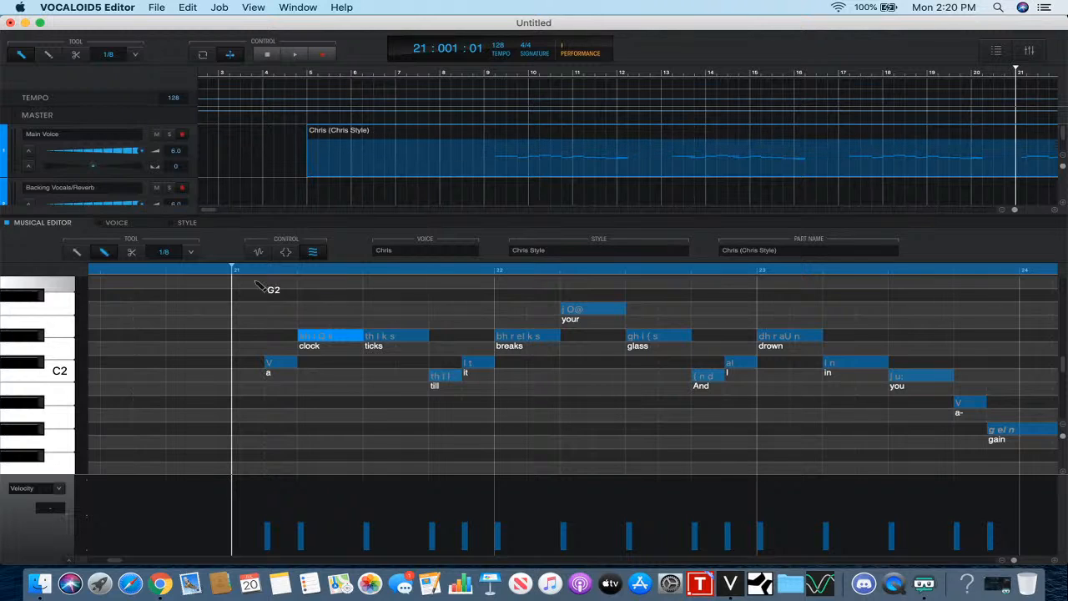
{"action": "scroll", "coordinate": [391, 169], "scroll_direction": "down", "scroll_amount": 2}
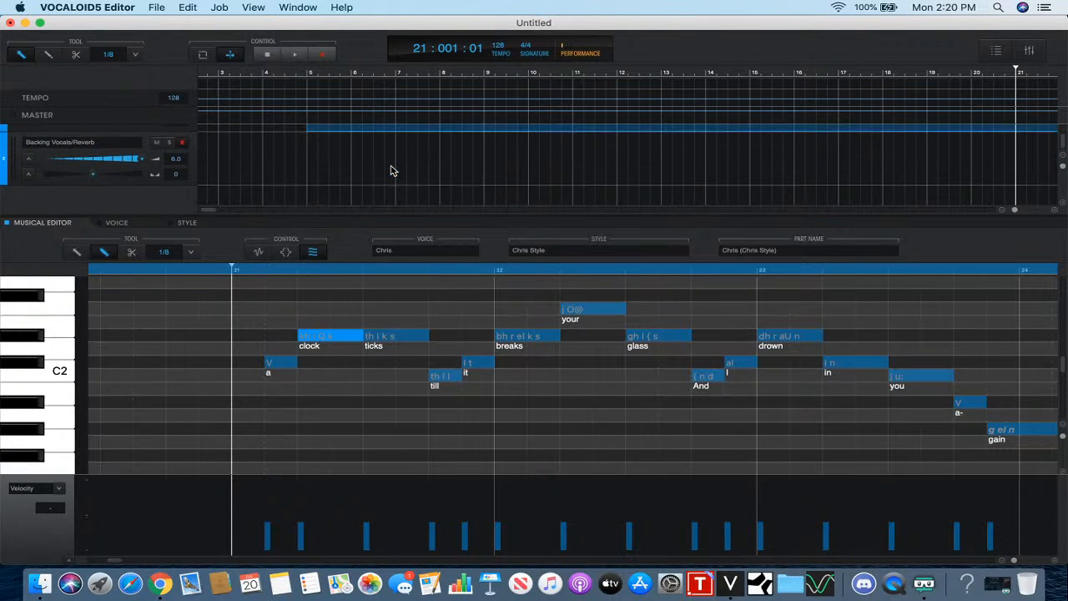
{"action": "scroll", "coordinate": [393, 171], "scroll_direction": "up", "scroll_amount": 1}
{"action": "scroll", "coordinate": [392, 170], "scroll_direction": "up", "scroll_amount": 1}
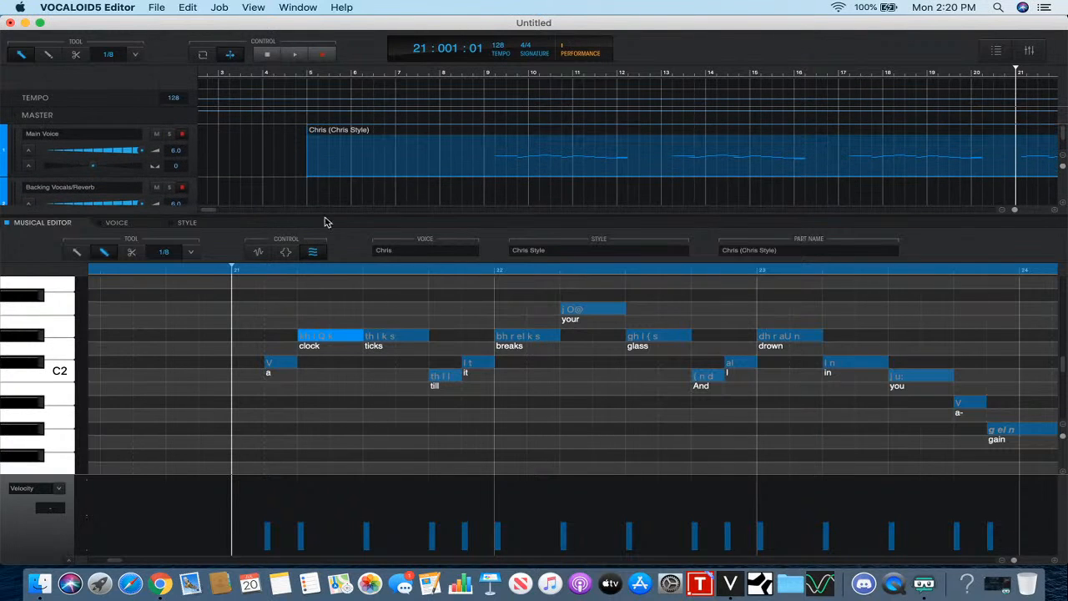
- Open the media library and filter its phrases to the Chris voice
{"action": "left_click", "coordinate": [999, 49]}
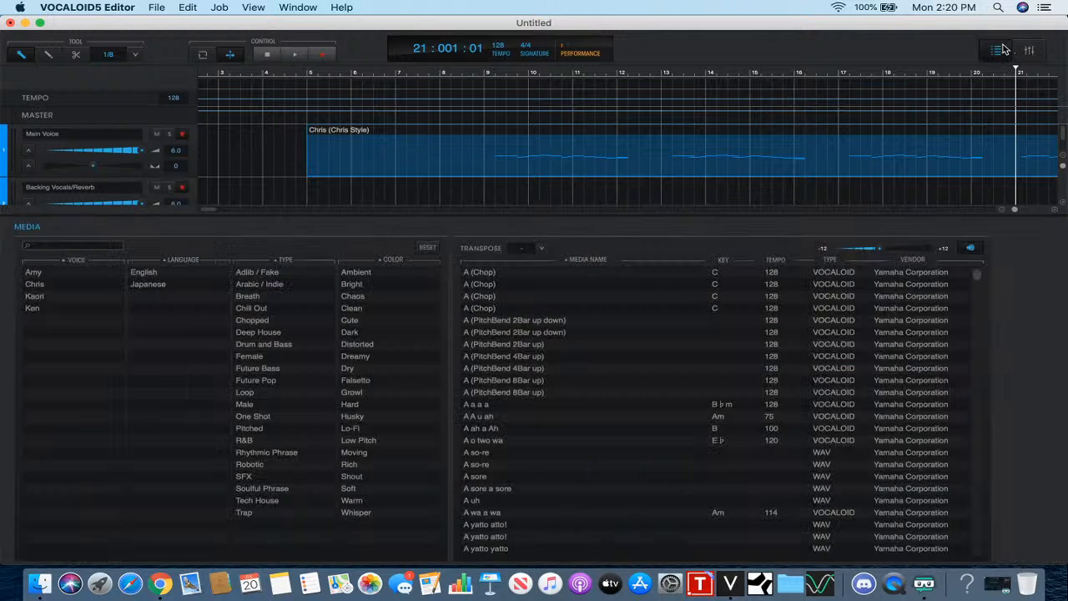
{"action": "scroll", "coordinate": [580, 312], "scroll_direction": "down", "scroll_amount": 15}
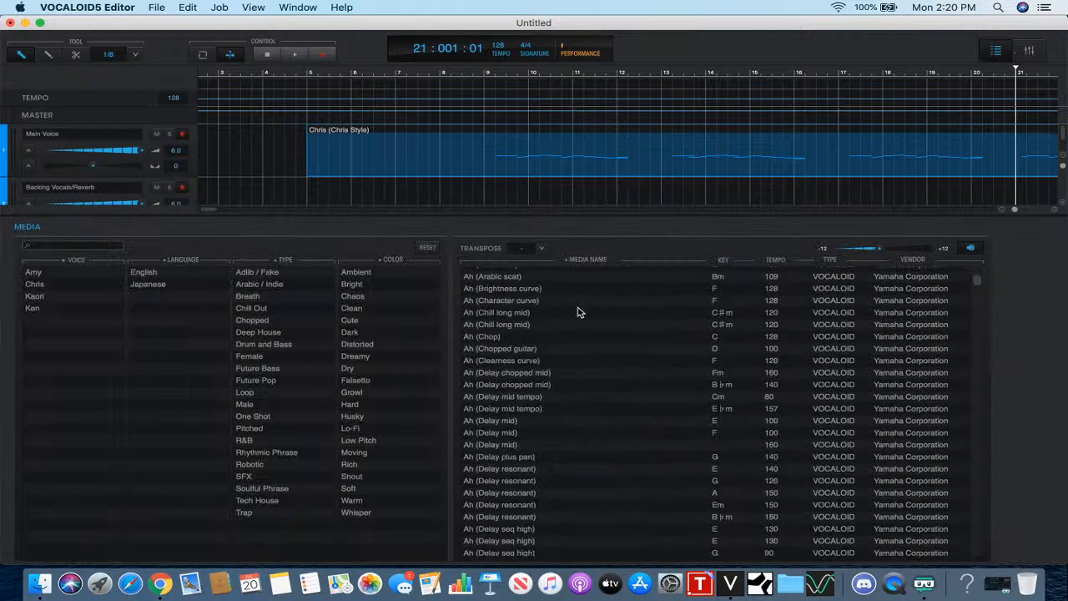
{"action": "scroll", "coordinate": [580, 312], "scroll_direction": "up", "scroll_amount": 1}
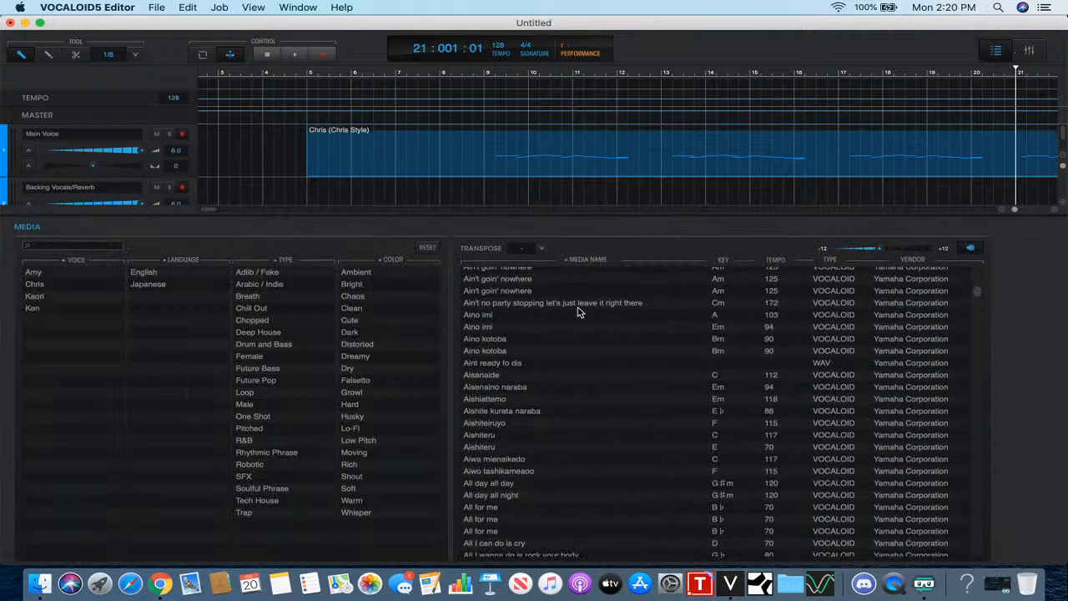
{"action": "left_click", "coordinate": [37, 287]}
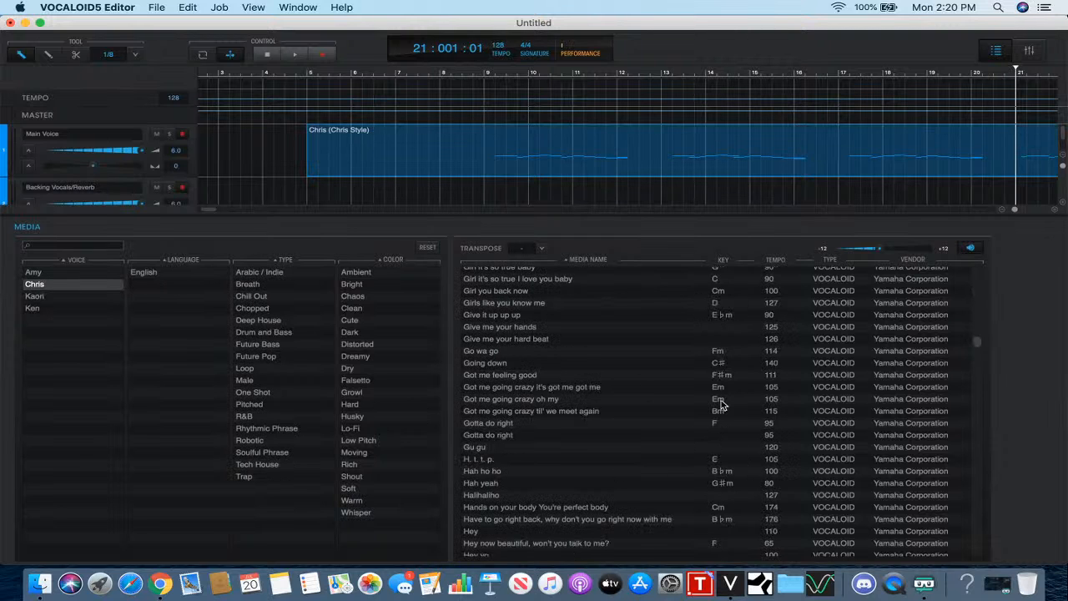
- Look through the list of Chris phrases, checking their names, keys and tempos
{"action": "scroll", "coordinate": [722, 405], "scroll_direction": "down", "scroll_amount": 5}
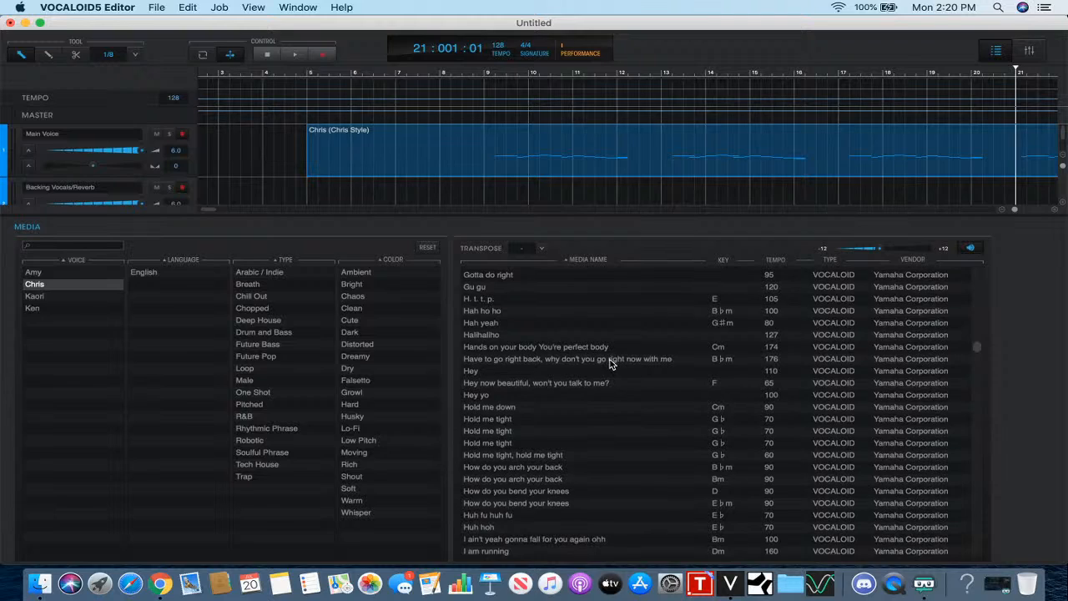
{"action": "scroll", "coordinate": [609, 363], "scroll_direction": "up", "scroll_amount": 3}
{"action": "scroll", "coordinate": [609, 363], "scroll_direction": "up", "scroll_amount": 10}
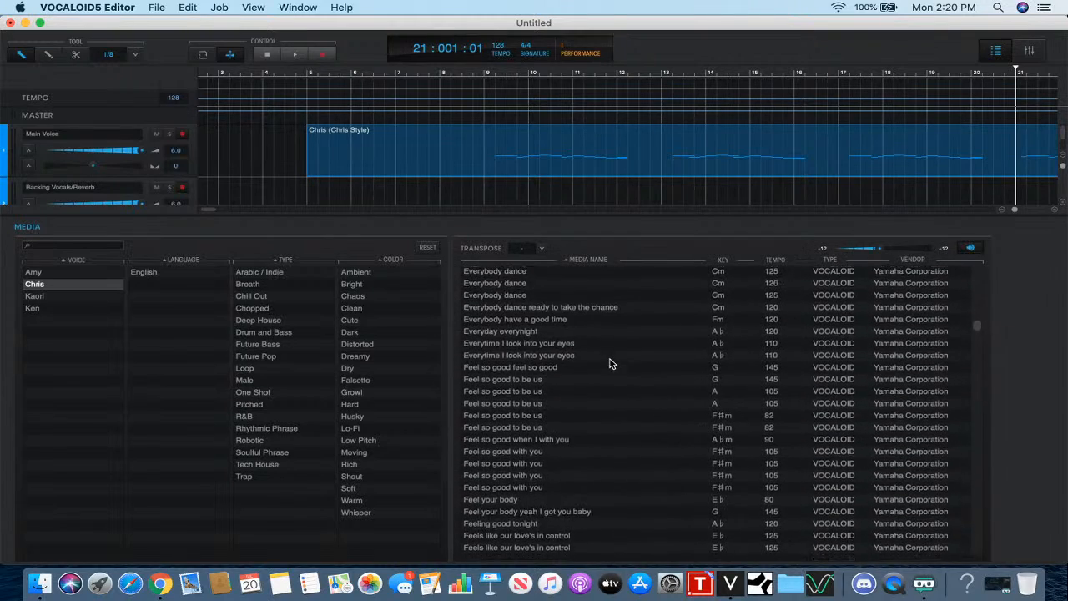
{"action": "scroll", "coordinate": [609, 363], "scroll_direction": "down", "scroll_amount": 15}
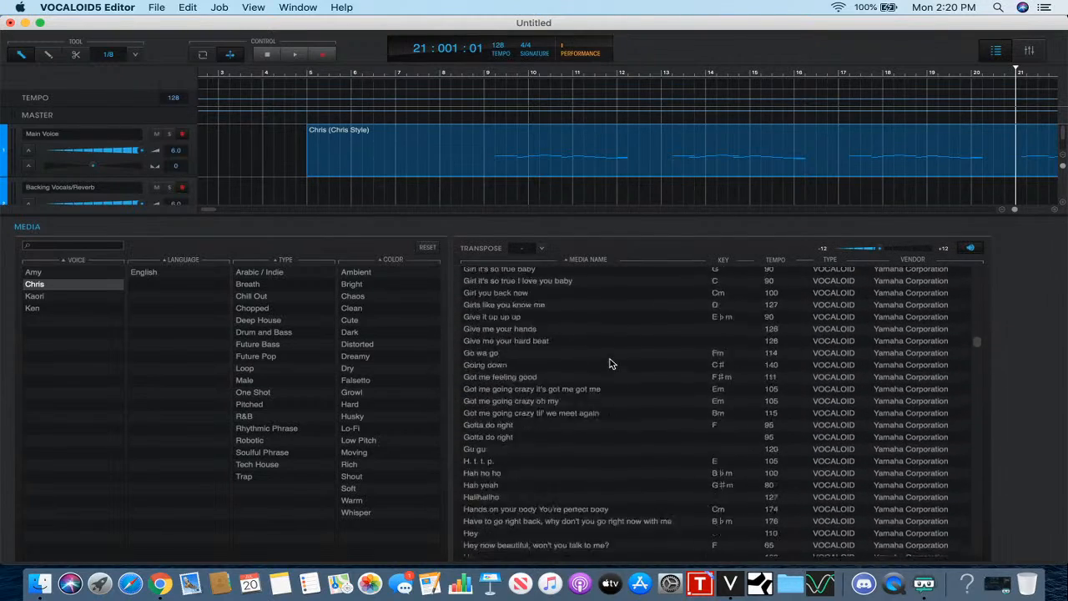
{"action": "scroll", "coordinate": [609, 363], "scroll_direction": "down", "scroll_amount": 15}
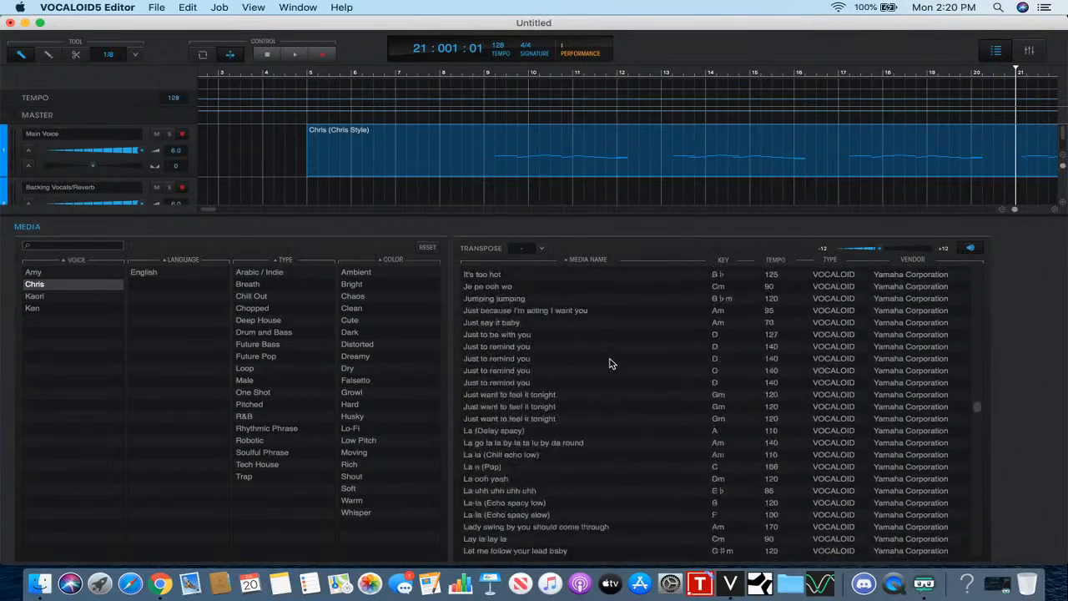
{"action": "scroll", "coordinate": [609, 363], "scroll_direction": "down", "scroll_amount": 15}
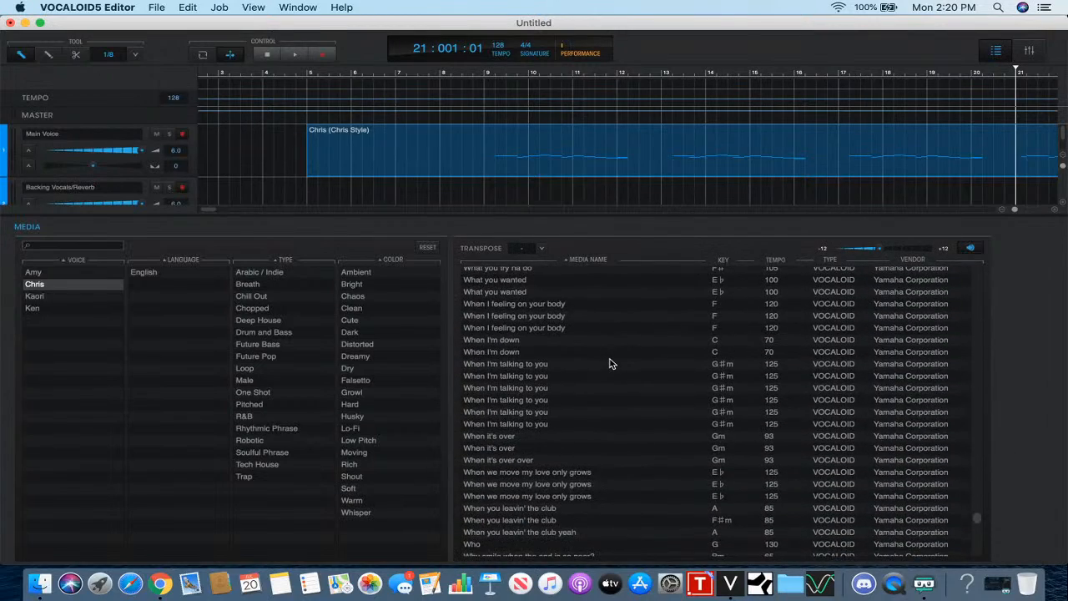
{"action": "scroll", "coordinate": [609, 363], "scroll_direction": "up", "scroll_amount": 15}
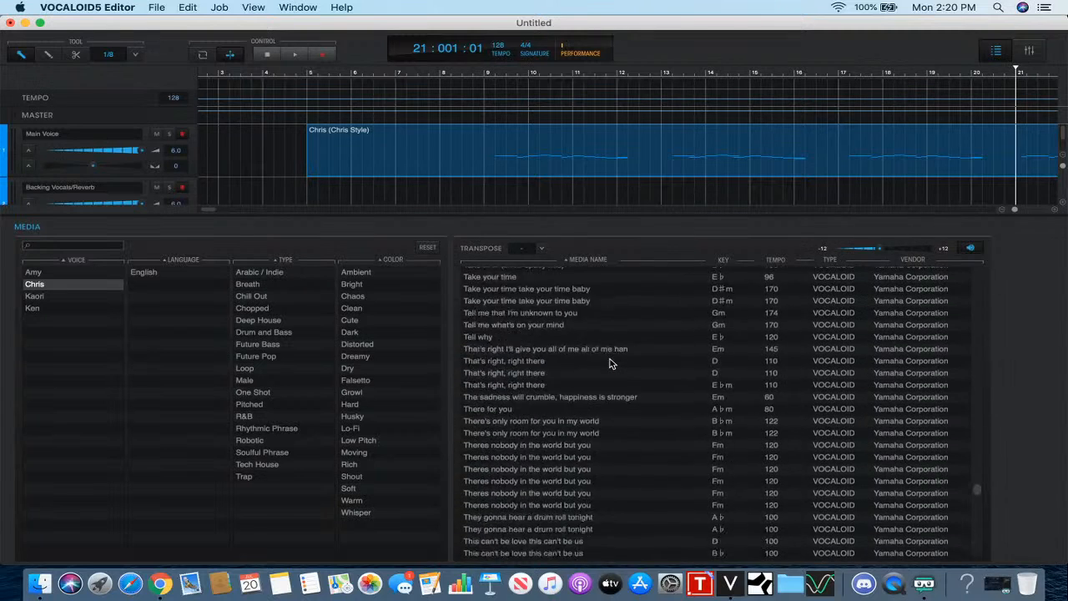
{"action": "scroll", "coordinate": [609, 363], "scroll_direction": "down", "scroll_amount": 3}
{"action": "scroll", "coordinate": [609, 363], "scroll_direction": "up", "scroll_amount": 10}
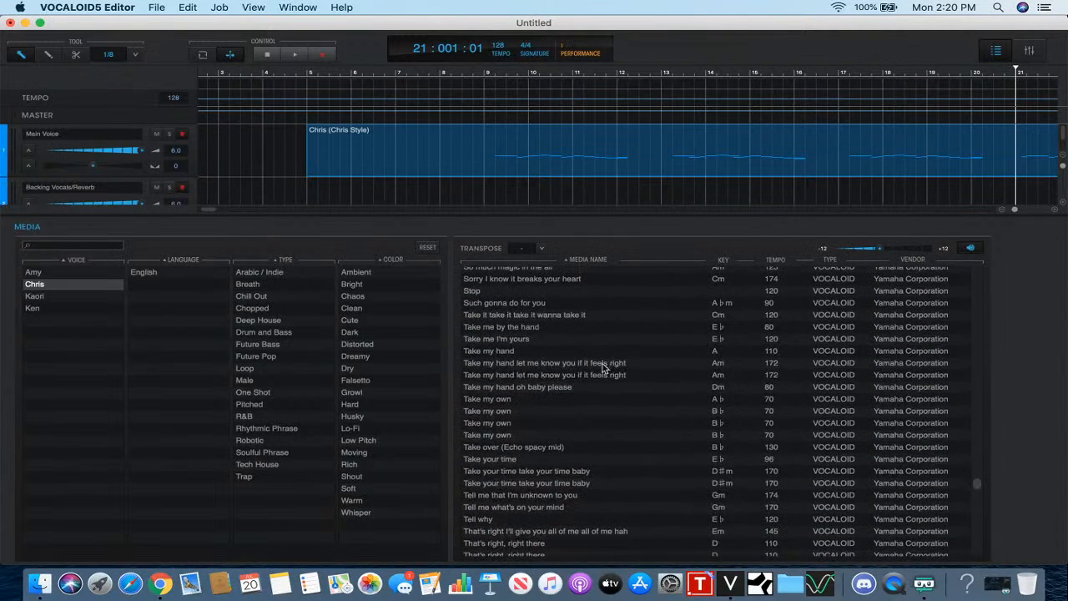
- Preview the Chris phrases in list order, from "Take my hand oh baby please" through the "You can be my baby" entries
{"action": "left_click", "coordinate": [570, 389]}
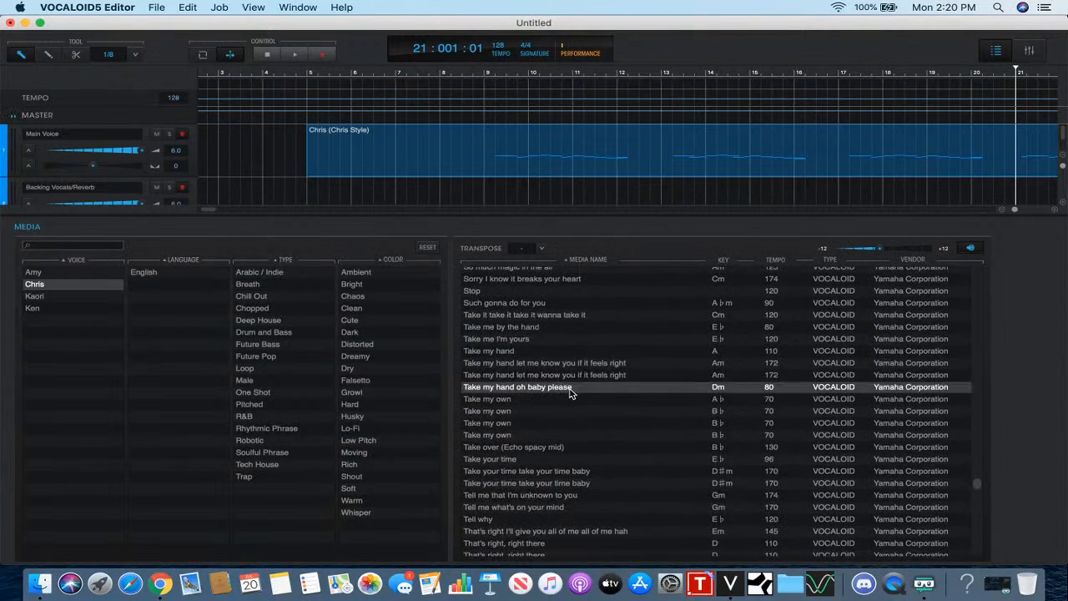
{"action": "scroll", "coordinate": [568, 199], "scroll_direction": "down", "scroll_amount": 4}
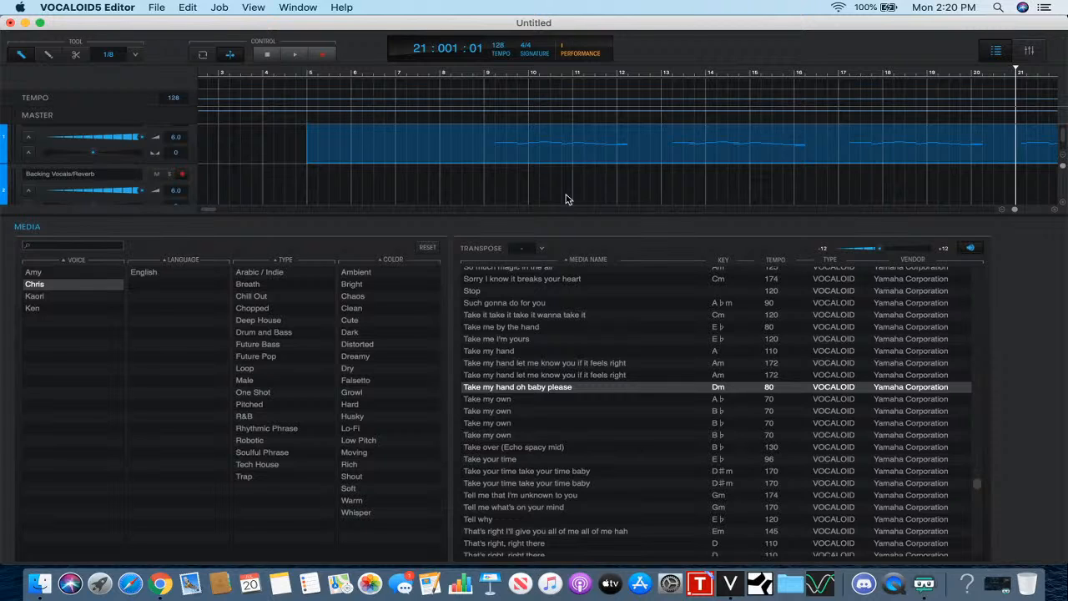
{"action": "key", "text": "Down"}
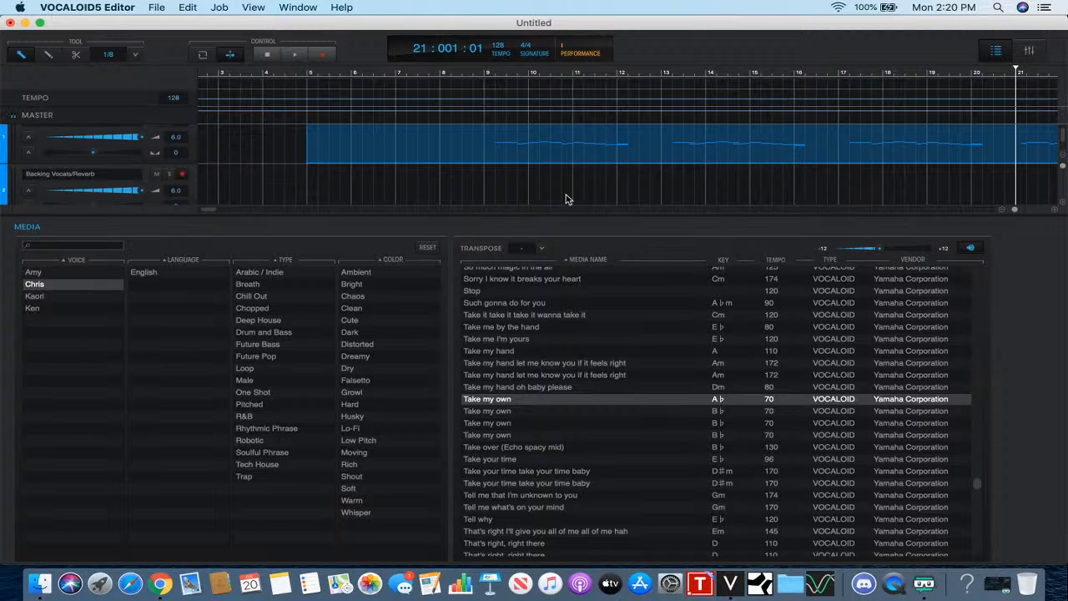
{"action": "key", "text": "Down"}
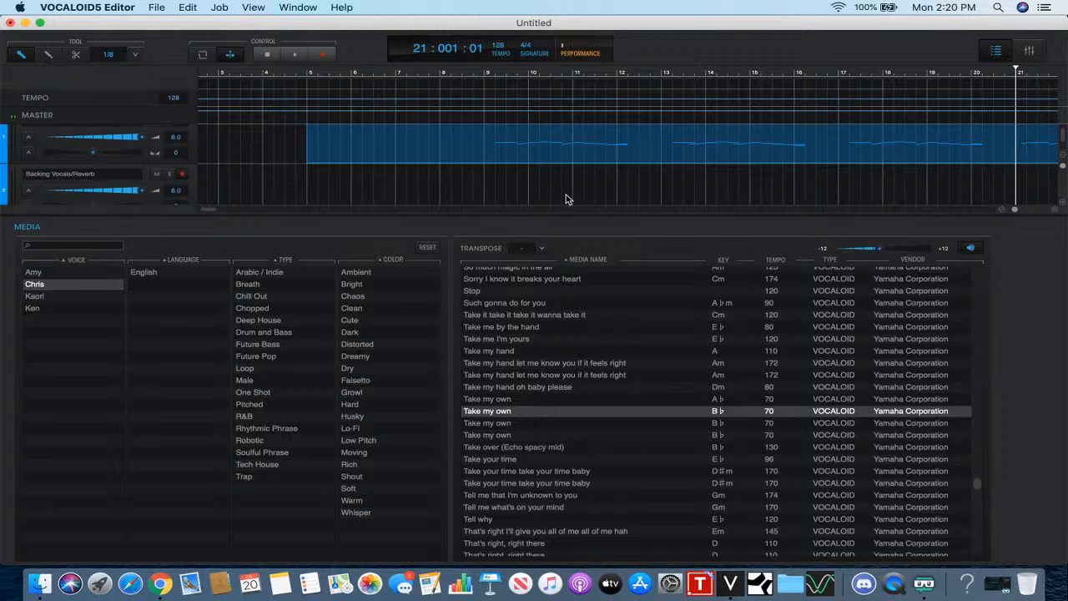
{"action": "key", "text": "Down"}
{"action": "key", "text": "Down"}
{"action": "key", "text": "Down"}
{"action": "key", "text": "Down"}
{"action": "key", "text": "Down"}
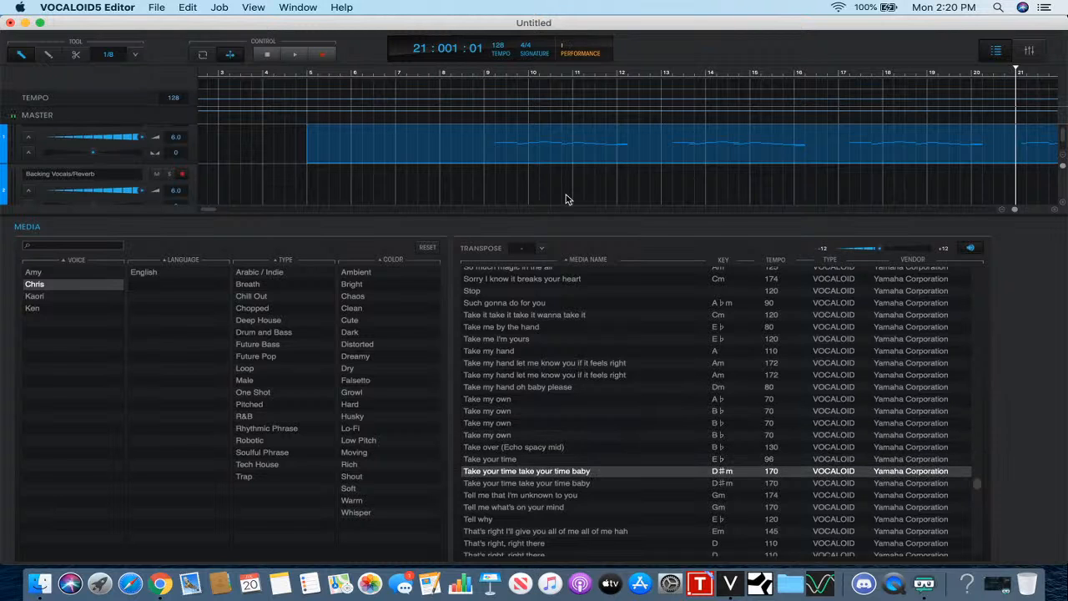
{"action": "key", "text": "Down"}
{"action": "key", "text": "Down"}
{"action": "key", "text": "Down"}
{"action": "key", "text": "Down"}
{"action": "key", "text": "Down"}
{"action": "key", "text": "Down"}
{"action": "key", "text": "Down"}
{"action": "key", "text": "Down"}
{"action": "key", "text": "Down"}
{"action": "key", "text": "Down"}
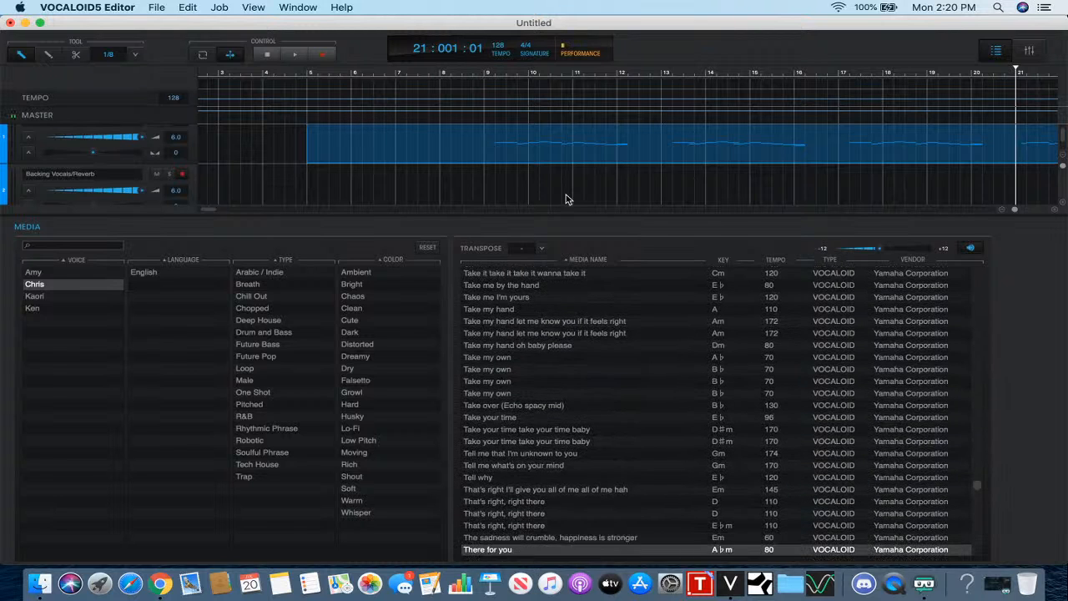
{"action": "key", "text": "Down"}
{"action": "key", "text": "Down"}
{"action": "key", "text": "Down"}
{"action": "key", "text": "Down"}
{"action": "key", "text": "Down"}
{"action": "key", "text": "Down"}
{"action": "key", "text": "Down"}
{"action": "key", "text": "Down"}
{"action": "key", "text": "Down"}
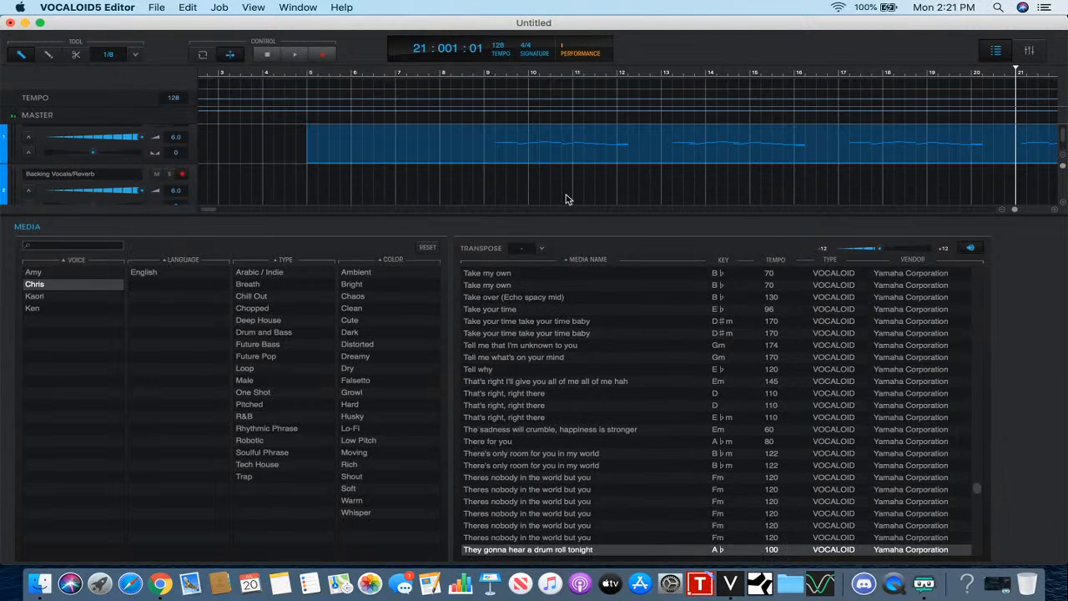
{"action": "key", "text": "Down"}
{"action": "key", "text": "Down"}
{"action": "key", "text": "Down"}
{"action": "key", "text": "Down"}
{"action": "key", "text": "Down"}
{"action": "key", "text": "Down"}
{"action": "key", "text": "Down"}
{"action": "key", "text": "Down"}
{"action": "key", "text": "Down"}
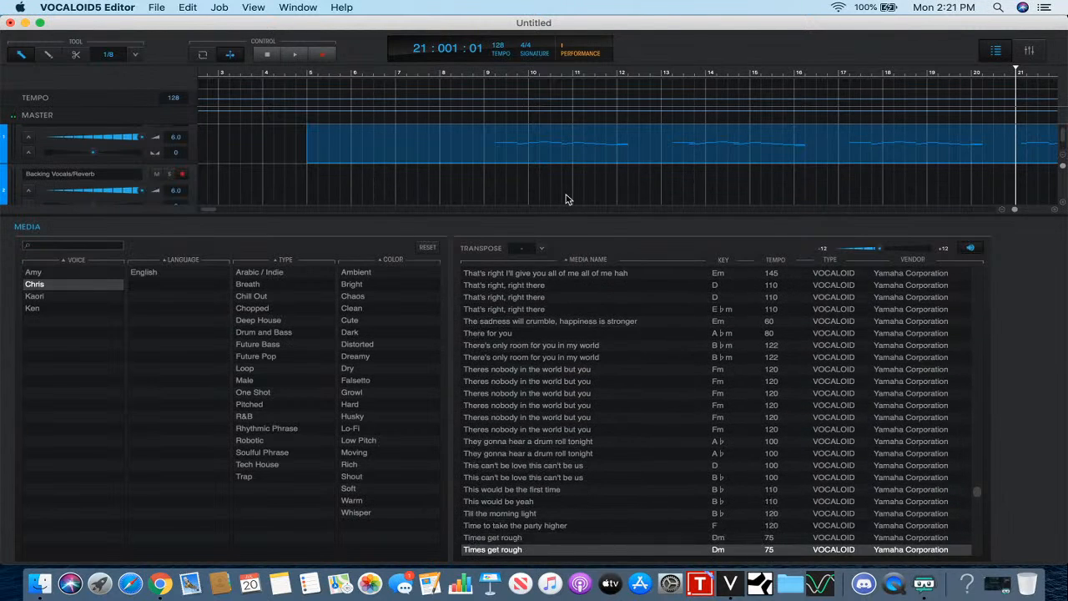
{"action": "key", "text": "Down"}
{"action": "key", "text": "Down"}
{"action": "key", "text": "Down"}
{"action": "key", "text": "Down"}
{"action": "key", "text": "Down"}
{"action": "key", "text": "Down"}
{"action": "key", "text": "Down"}
{"action": "key", "text": "Down"}
{"action": "key", "text": "Down"}
{"action": "key", "text": "Down"}
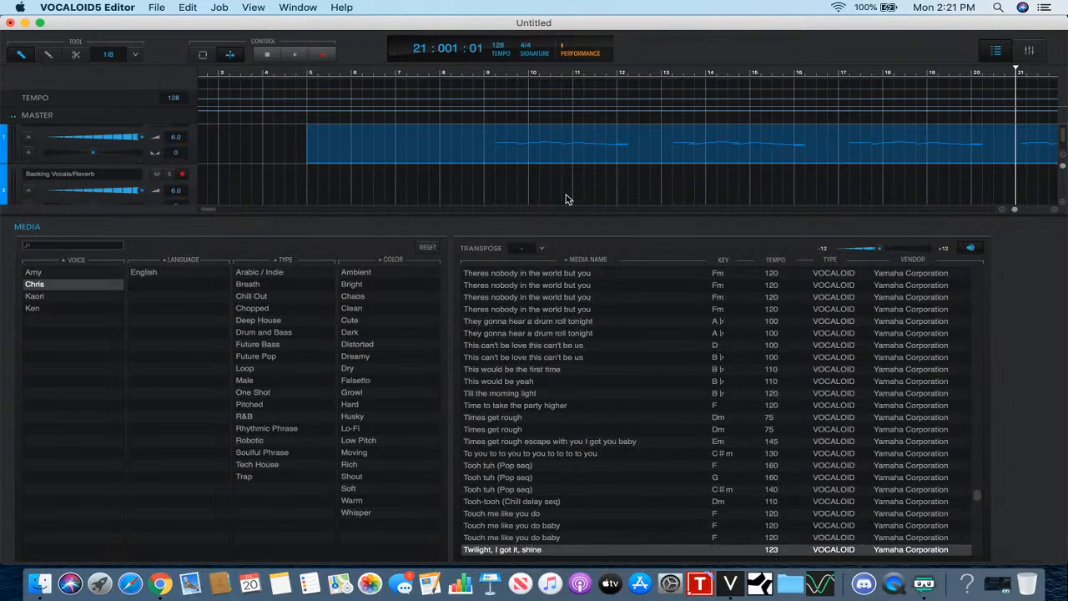
{"action": "key", "text": "Down"}
{"action": "key", "text": "Down"}
{"action": "key", "text": "Down"}
{"action": "key", "text": "Down"}
{"action": "key", "text": "Down"}
{"action": "key", "text": "Down"}
{"action": "key", "text": "Down"}
{"action": "key", "text": "Down"}
{"action": "key", "text": "Down"}
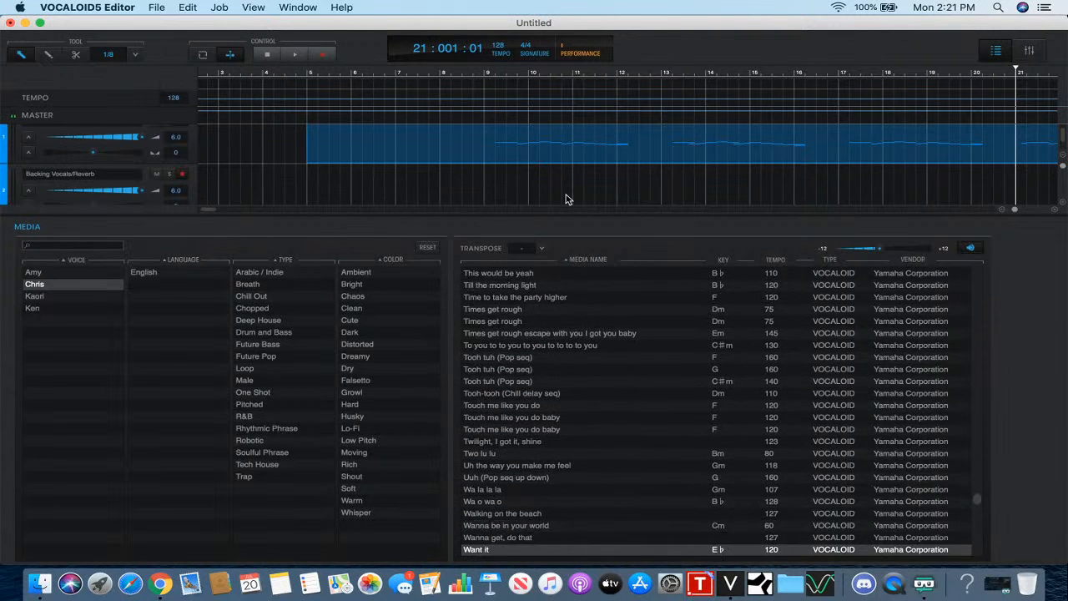
{"action": "key", "text": "Down"}
{"action": "key", "text": "Down"}
{"action": "key", "text": "Down"}
{"action": "key", "text": "Down"}
{"action": "key", "text": "Down"}
{"action": "key", "text": "Down"}
{"action": "key", "text": "Down"}
{"action": "key", "text": "Down"}
{"action": "key", "text": "Down"}
{"action": "key", "text": "Down"}
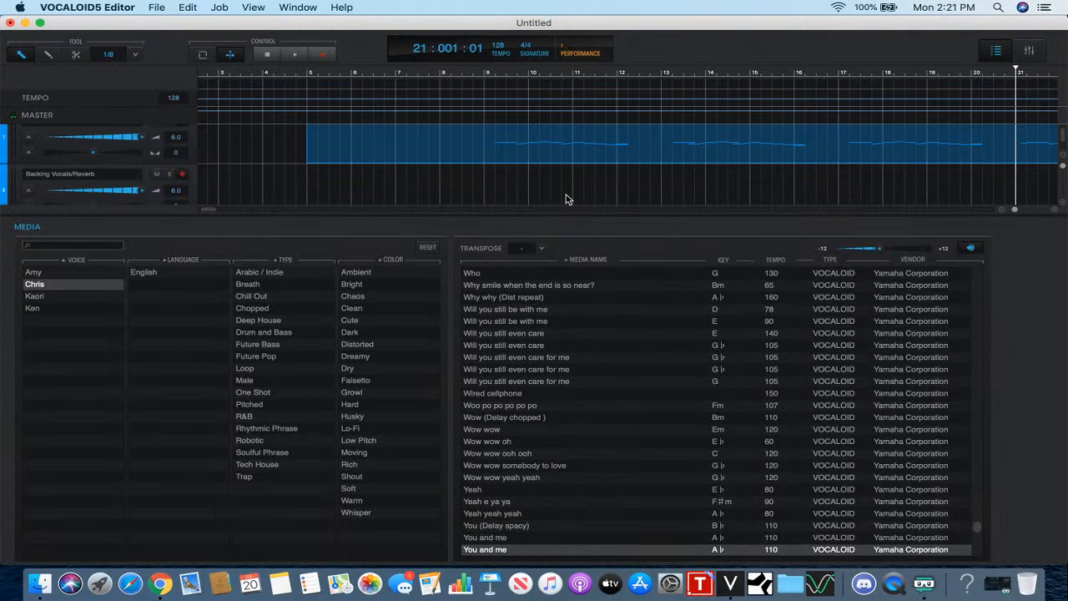
{"action": "key", "text": "Down"}
{"action": "key", "text": "Down"}
{"action": "key", "text": "Down"}
{"action": "key", "text": "Down"}
{"action": "key", "text": "Down"}
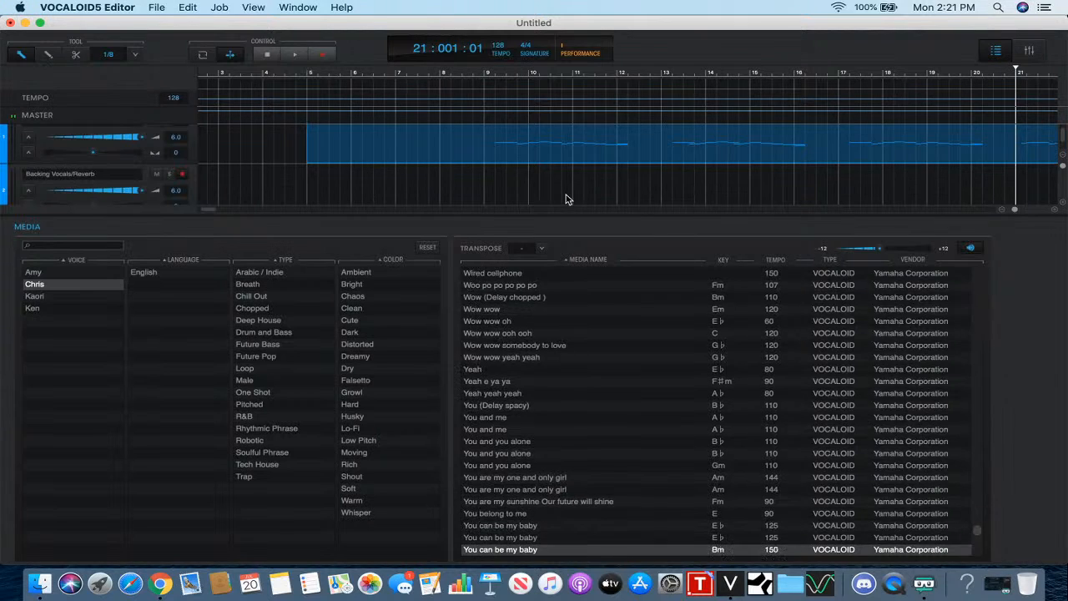
- Audition the "You can be my baby" phrases and their neighbours repeatedly, switching back and forth between them
{"action": "key", "text": "Up"}
{"action": "key", "text": "Up"}
{"action": "key", "text": "Up"}
{"action": "key", "text": "Up"}
{"action": "key", "text": "Up"}
{"action": "key", "text": "Up"}
{"action": "key", "text": "Up"}
{"action": "key", "text": "Up"}
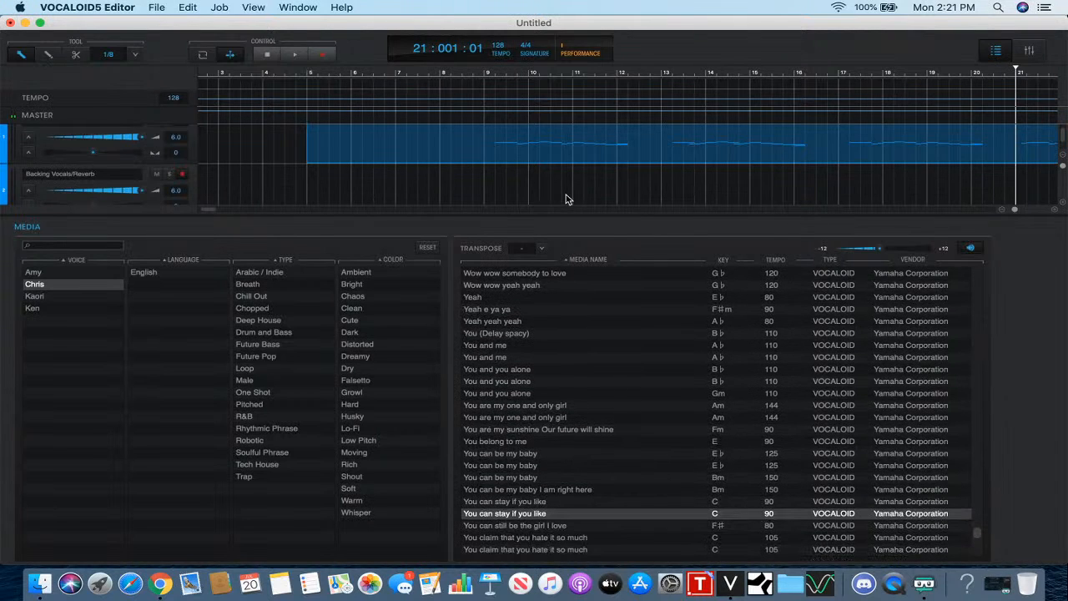
{"action": "key", "text": "Down"}
{"action": "key", "text": "Down"}
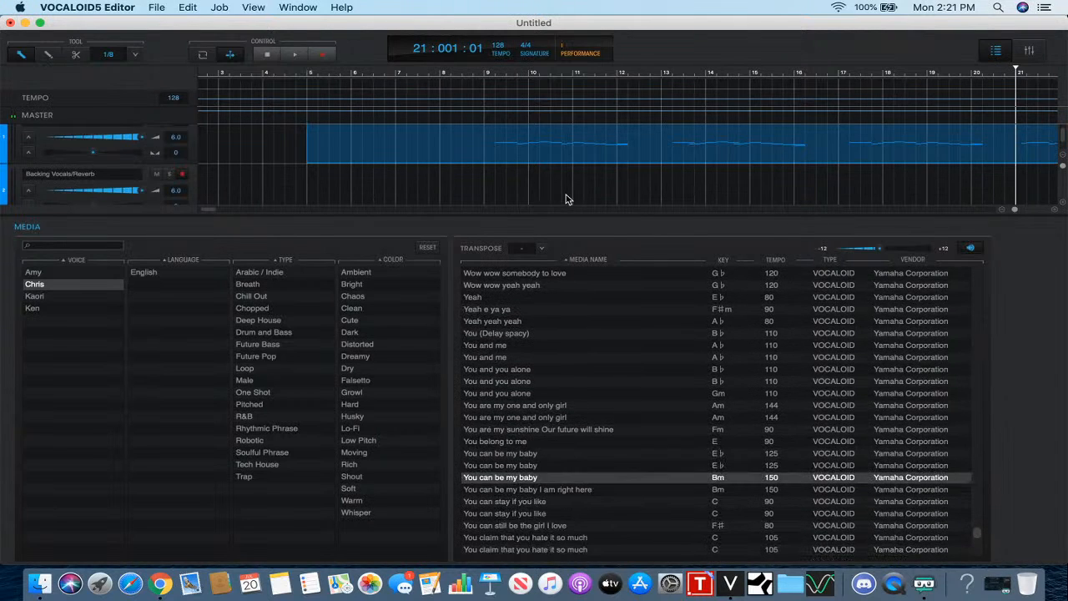
{"action": "key", "text": "Up"}
{"action": "key", "text": "Up"}
{"action": "key", "text": "Down"}
{"action": "key", "text": "Down"}
{"action": "key", "text": "Down"}
{"action": "key", "text": "Up"}
{"action": "key", "text": "Up"}
{"action": "key", "text": "Up"}
{"action": "key", "text": "Up"}
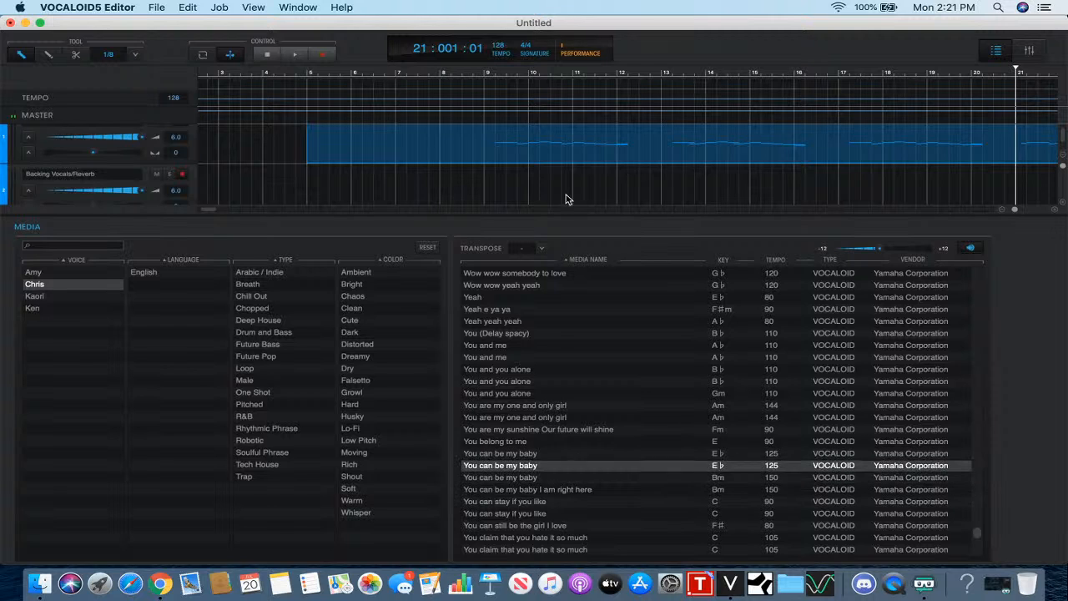
{"action": "key", "text": "Down"}
{"action": "key", "text": "Down"}
{"action": "key", "text": "Down"}
{"action": "key", "text": "Up"}
{"action": "key", "text": "Up"}
{"action": "key", "text": "Down"}
{"action": "key", "text": "Down"}
{"action": "key", "text": "Up"}
{"action": "key", "text": "Up"}
{"action": "key", "text": "Down"}
{"action": "key", "text": "Down"}
{"action": "key", "text": "Down"}
{"action": "key", "text": "Up"}
{"action": "key", "text": "Up"}
{"action": "key", "text": "Up"}
- Continue auditioning the Chris phrases down the list as far as "You know that I can't wait"
{"action": "key", "text": "Down"}
{"action": "key", "text": "Down"}
{"action": "key", "text": "Down"}
{"action": "key", "text": "Down"}
{"action": "key", "text": "Down"}
{"action": "key", "text": "Down"}
{"action": "key", "text": "Down"}
{"action": "key", "text": "Down"}
{"action": "key", "text": "Down"}
{"action": "key", "text": "Down"}
{"action": "key", "text": "Down"}
{"action": "key", "text": "Down"}
{"action": "key", "text": "Down"}
{"action": "key", "text": "Down"}
{"action": "key", "text": "Down"}
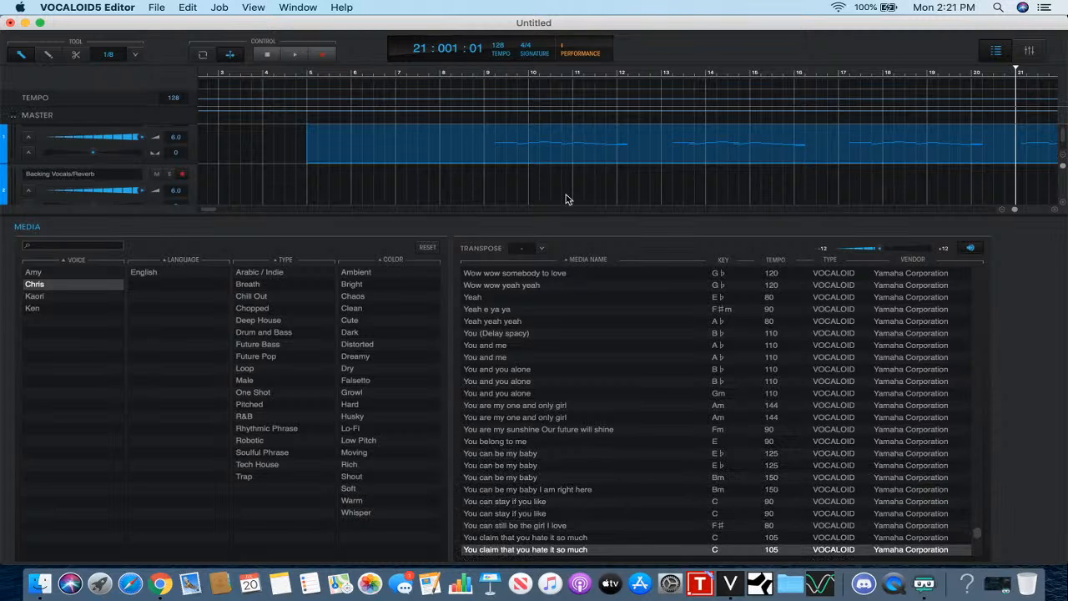
{"action": "key", "text": "Down"}
{"action": "key", "text": "Down"}
{"action": "key", "text": "Down"}
{"action": "key", "text": "Down"}
{"action": "key", "text": "Down"}
{"action": "key", "text": "Down"}
{"action": "key", "text": "Down"}
{"action": "key", "text": "Down"}
{"action": "key", "text": "Down"}
{"action": "key", "text": "Down"}
{"action": "key", "text": "Down"}
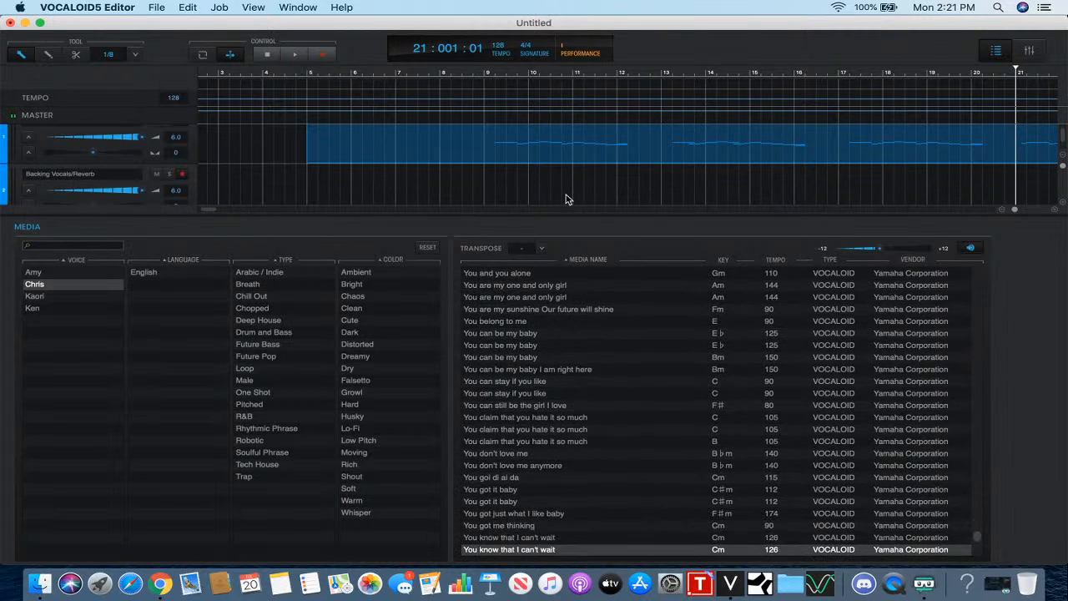
- Audition the remaining Chris phrases in list order, from "You know that I can't wait" down to "Zu-zum (Dirty modulation)"
{"action": "key", "text": "Down"}
{"action": "key", "text": "Down"}
{"action": "key", "text": "Down"}
{"action": "key", "text": "Down"}
{"action": "key", "text": "Down"}
{"action": "key", "text": "Down"}
{"action": "key", "text": "Down"}
{"action": "key", "text": "Down"}
{"action": "key", "text": "Down"}
{"action": "key", "text": "Down"}
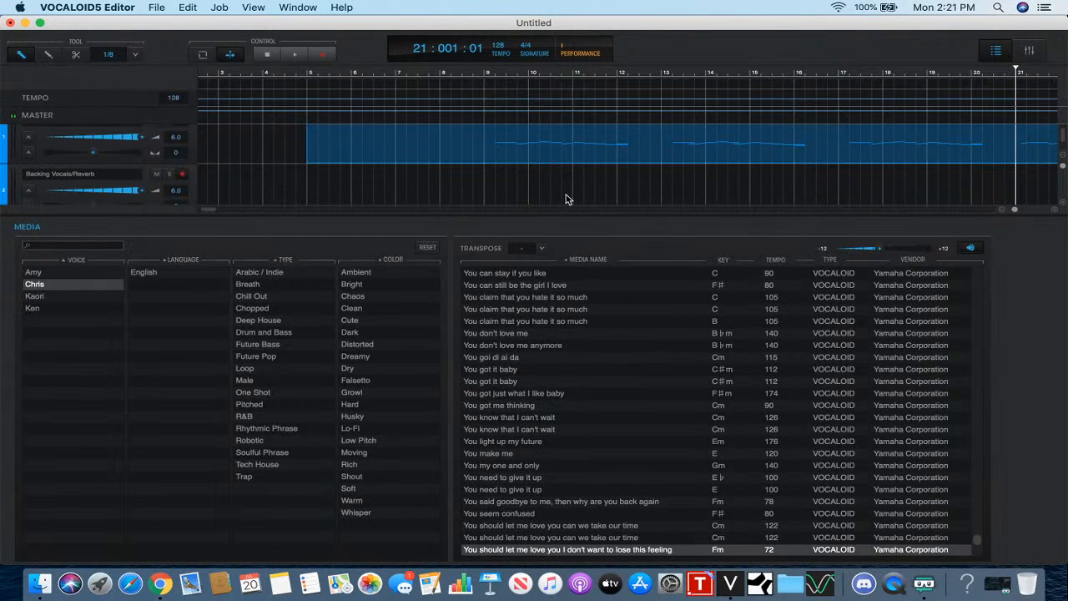
{"action": "key", "text": "Down"}
{"action": "key", "text": "Down"}
{"action": "key", "text": "Down"}
{"action": "key", "text": "Down"}
{"action": "key", "text": "Down"}
{"action": "key", "text": "Down"}
{"action": "key", "text": "Down"}
{"action": "key", "text": "Down"}
{"action": "key", "text": "Down"}
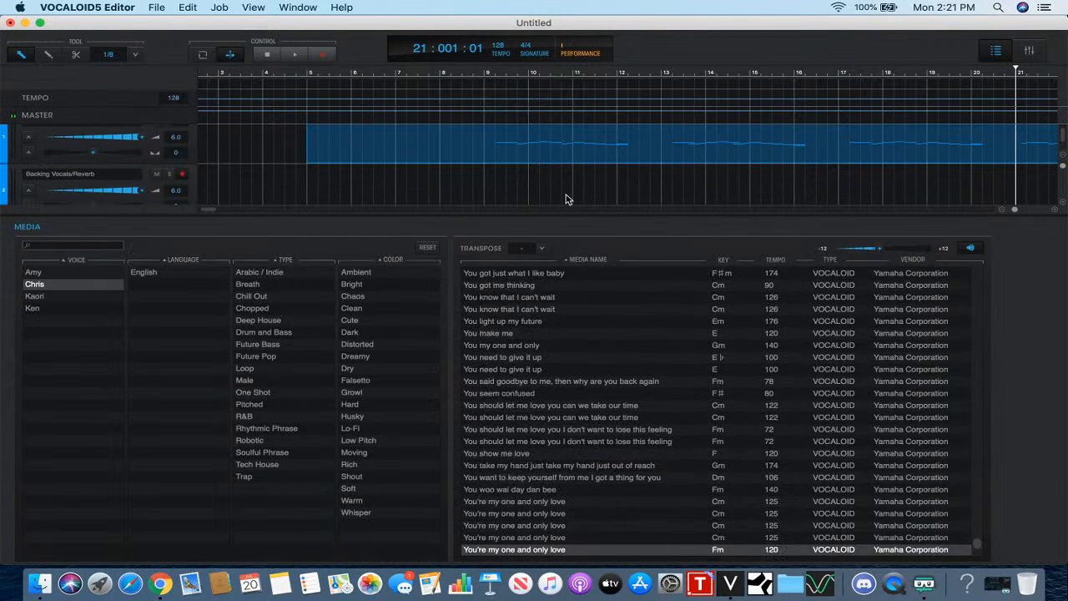
{"action": "key", "text": "Down"}
{"action": "key", "text": "Down"}
{"action": "key", "text": "Down"}
{"action": "key", "text": "Down"}
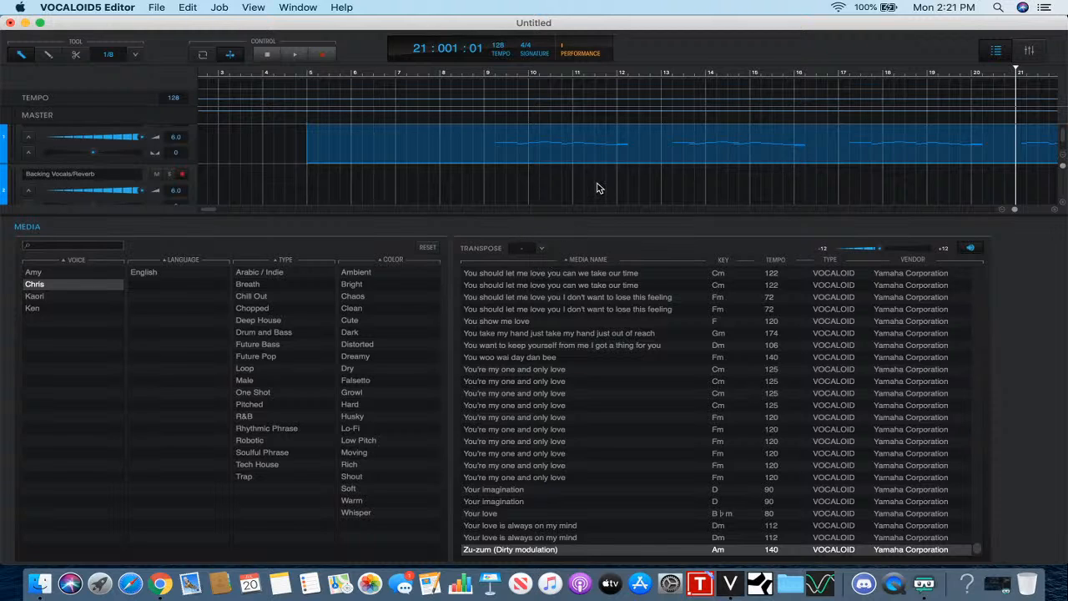
- Open the Chris part for note editing and play it back from bar 9
{"action": "left_click", "coordinate": [484, 71]}
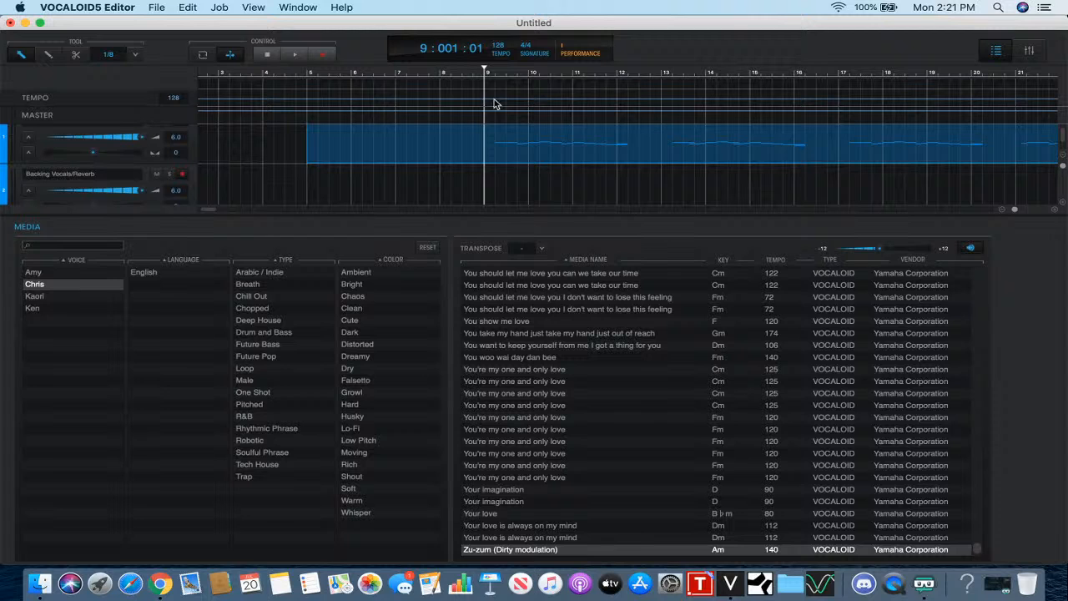
{"action": "double_click", "coordinate": [512, 154]}
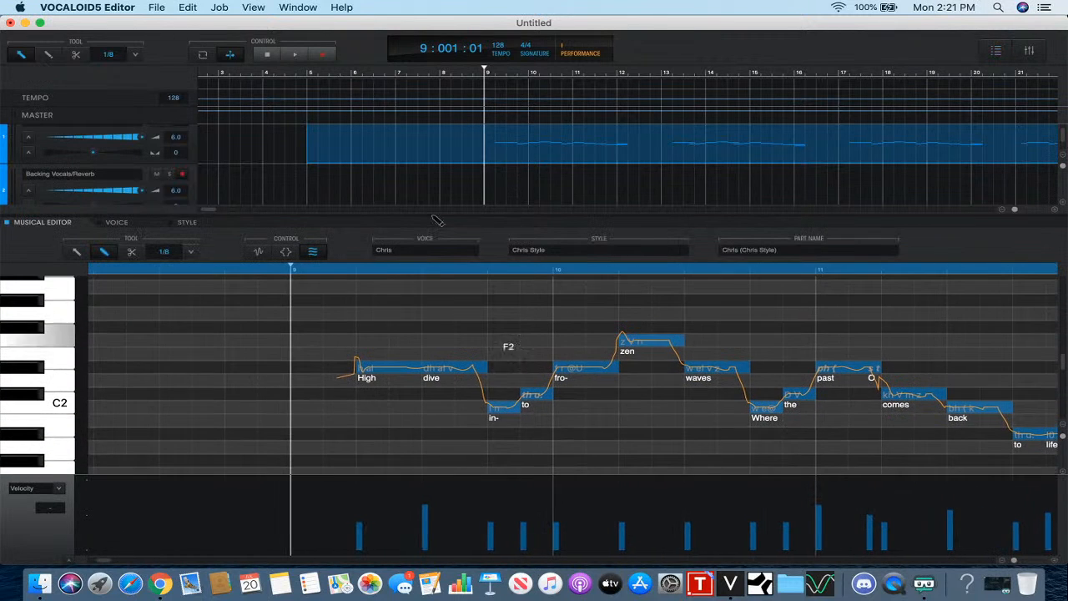
{"action": "left_click", "coordinate": [295, 55]}
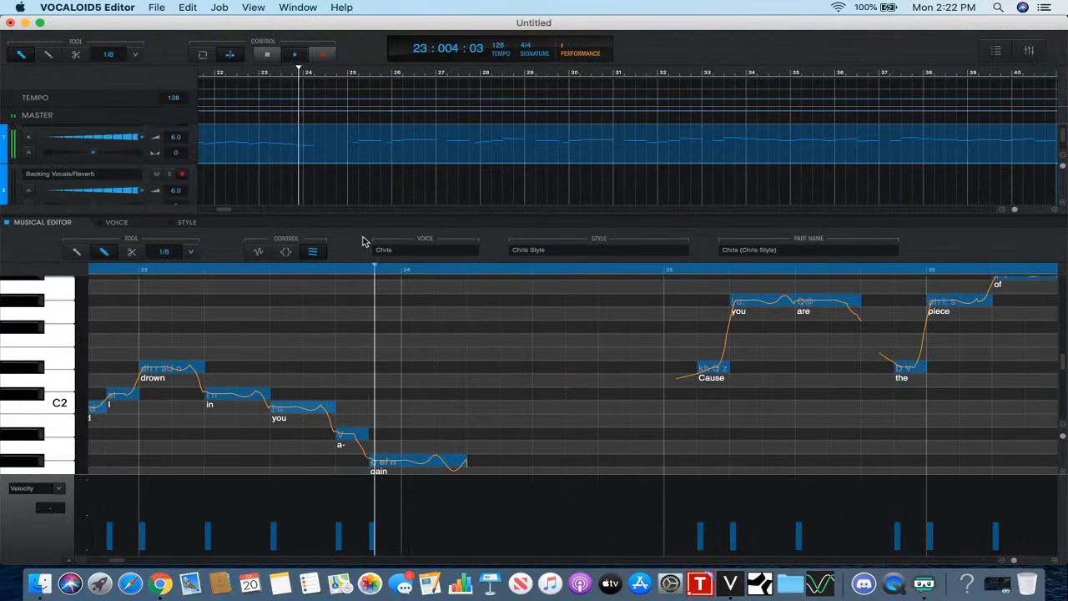
- Inspect the lyric, phonetics and attack and release effects of the "gain" note in bar 23
{"action": "left_click", "coordinate": [422, 461]}
{"action": "left_click", "coordinate": [287, 252]}
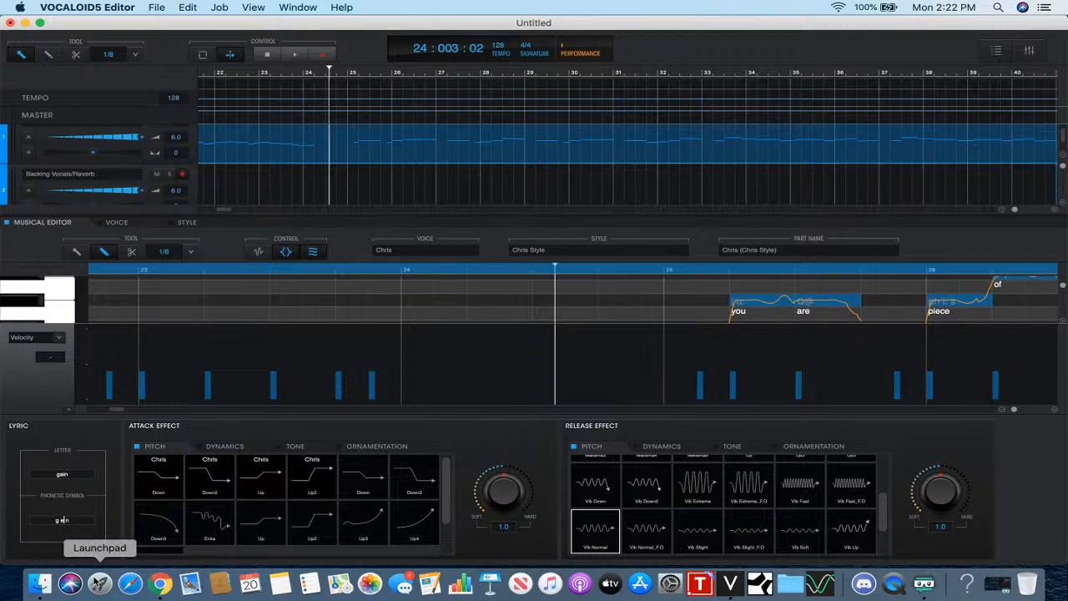
{"action": "left_click", "coordinate": [287, 252]}
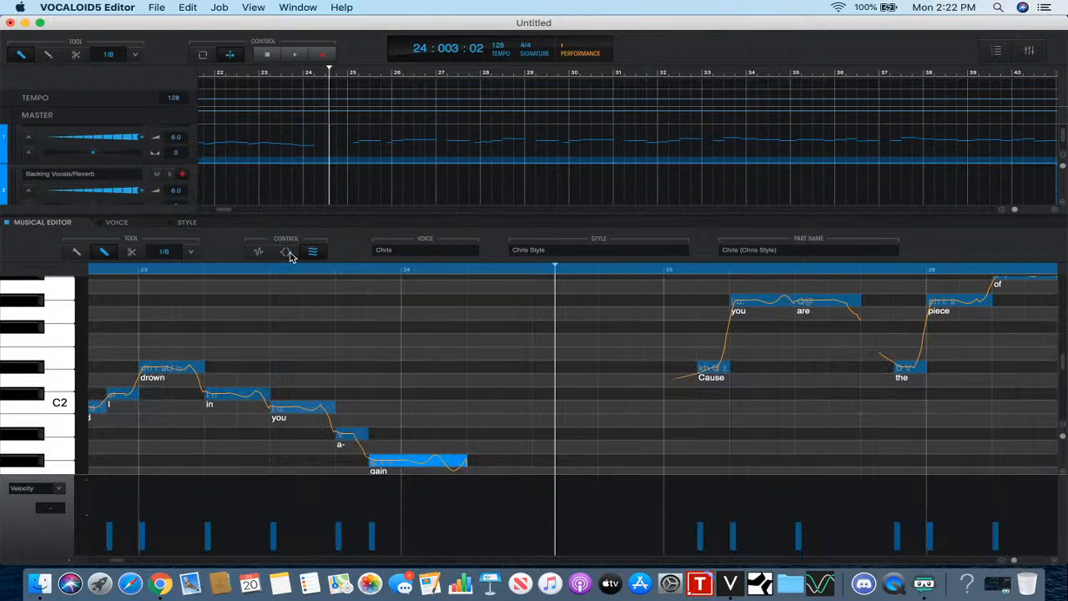
- Replay the "drown in you again" line from bar 23 and stop playback after it ends
{"action": "scroll", "coordinate": [267, 355], "scroll_direction": "left", "scroll_amount": 5}
{"action": "left_click", "coordinate": [235, 269]}
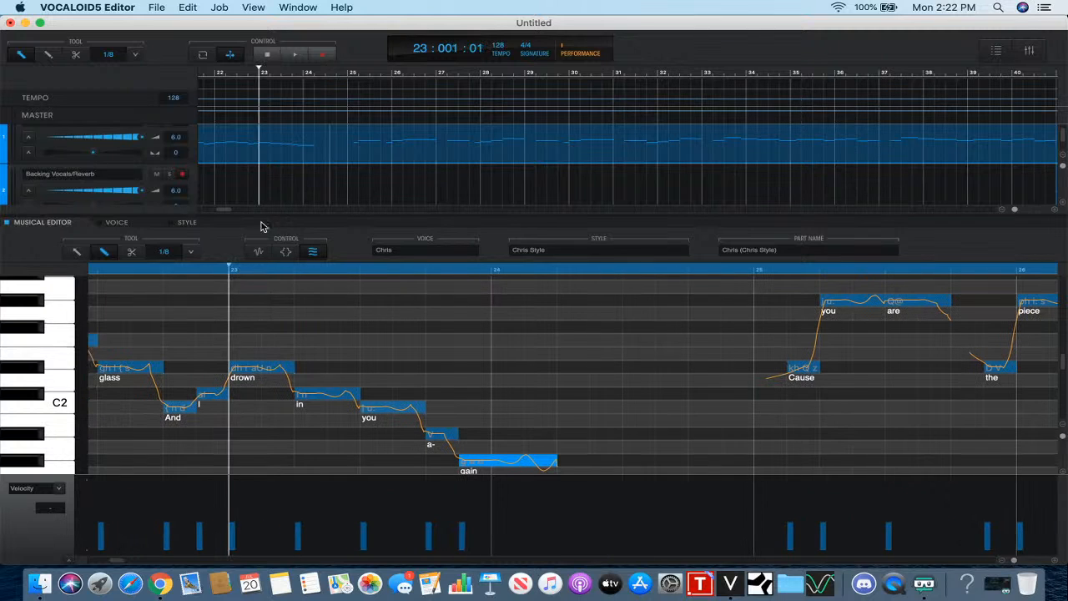
{"action": "left_click", "coordinate": [296, 55]}
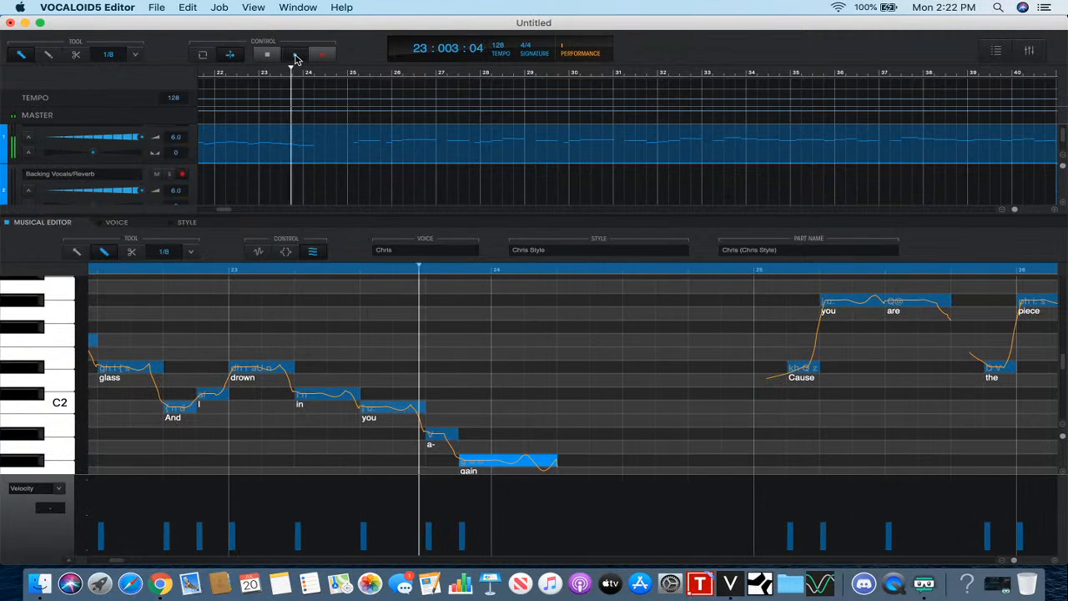
{"action": "left_click", "coordinate": [269, 58]}
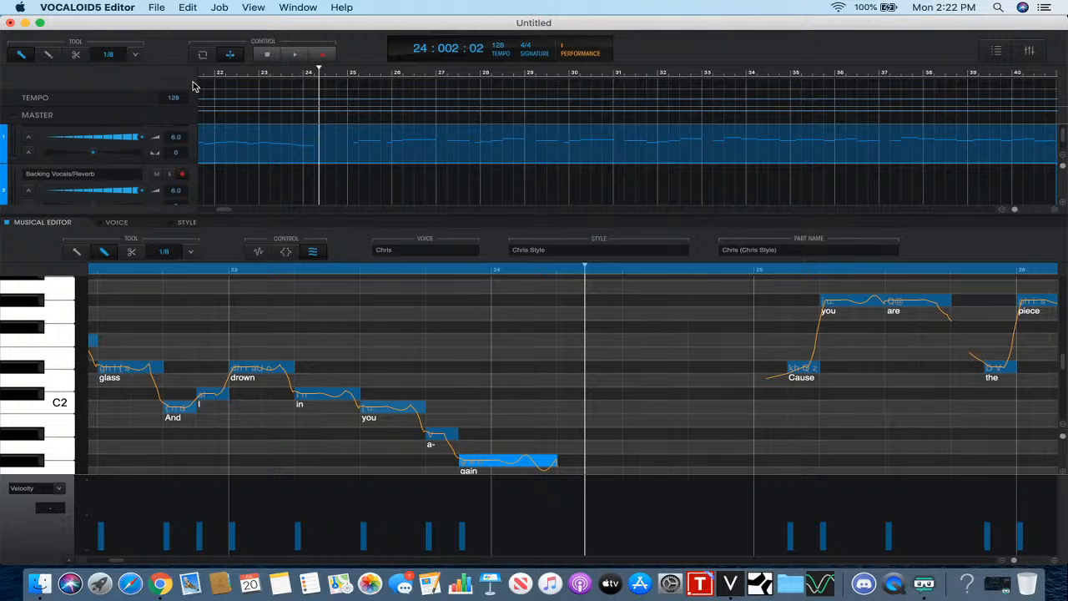
- Save the project as "Chris Clarity" in the VOCALOID VPRS folder inside Documents
{"action": "left_click", "coordinate": [157, 8]}
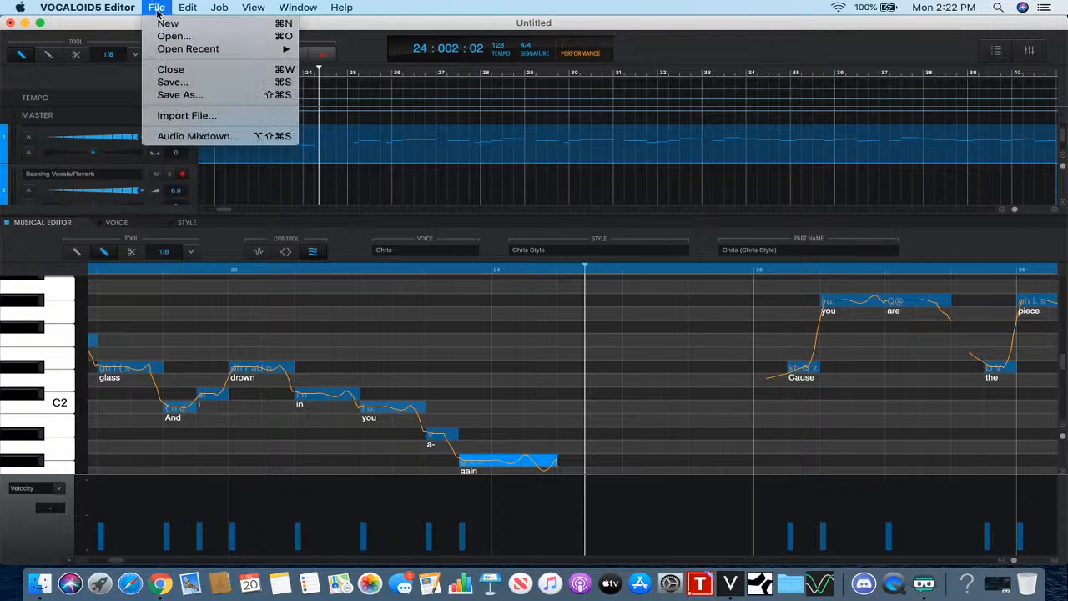
{"action": "left_click", "coordinate": [198, 86]}
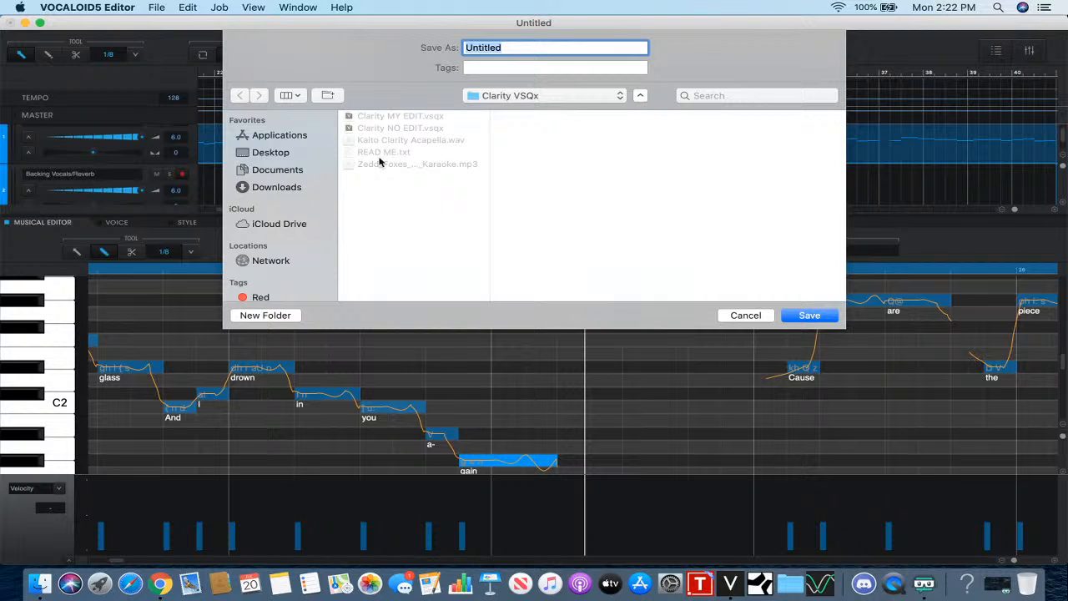
{"action": "left_click", "coordinate": [294, 171]}
{"action": "scroll", "coordinate": [373, 238], "scroll_direction": "down", "scroll_amount": 3}
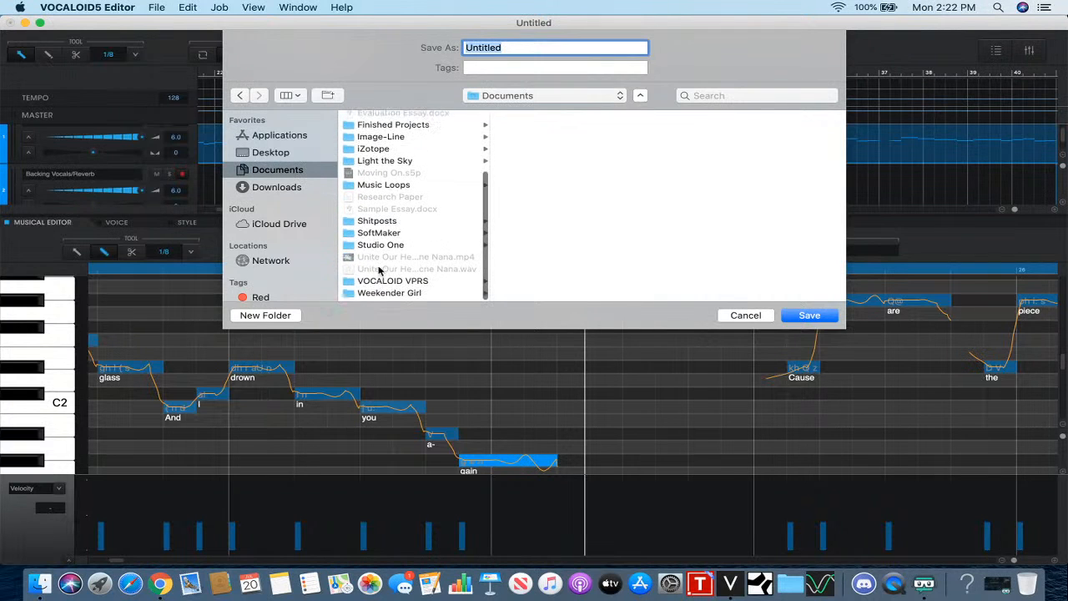
{"action": "left_click", "coordinate": [384, 282]}
{"action": "scroll", "coordinate": [512, 220], "scroll_direction": "down", "scroll_amount": 5}
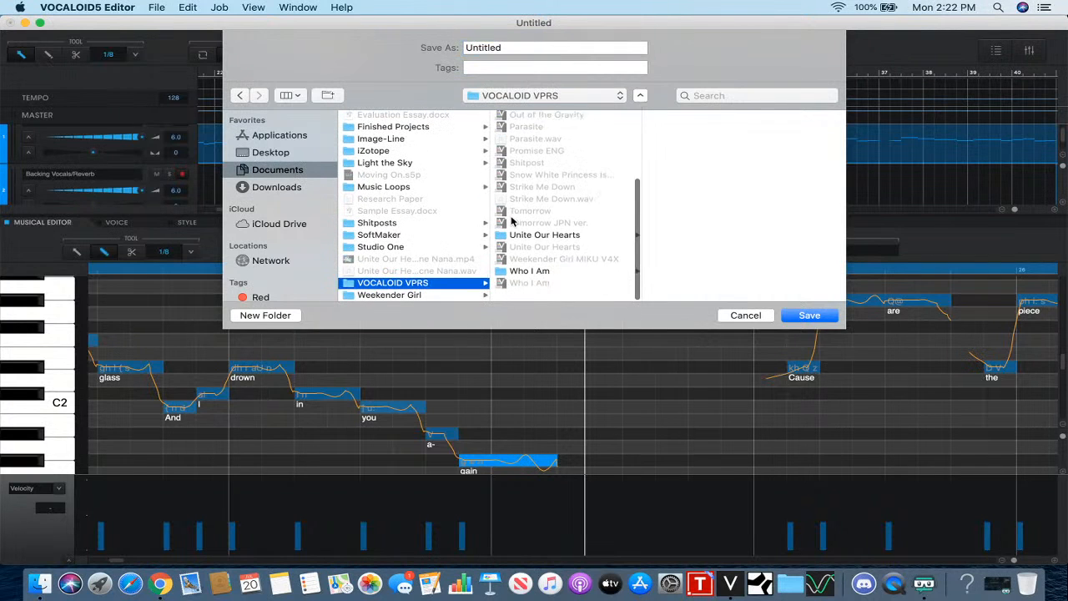
{"action": "left_click", "coordinate": [562, 47]}
{"action": "type", "text": "Chris Clarity"}
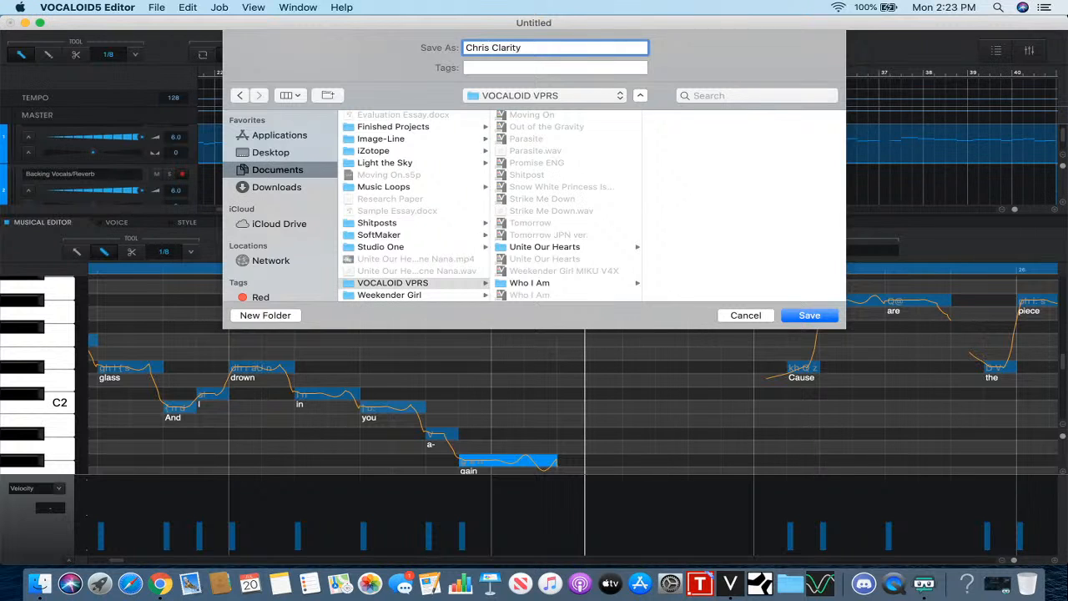
{"action": "key", "text": "Return"}
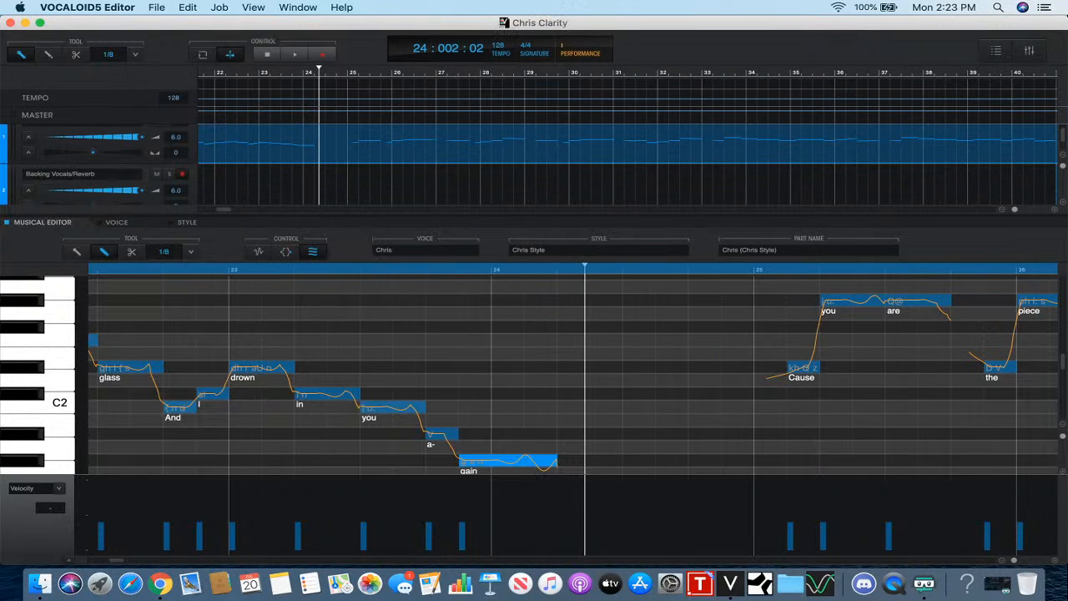
- Create a new project and filter the media library to the Chris voice, looking through its phrases
{"action": "left_click", "coordinate": [166, 8]}
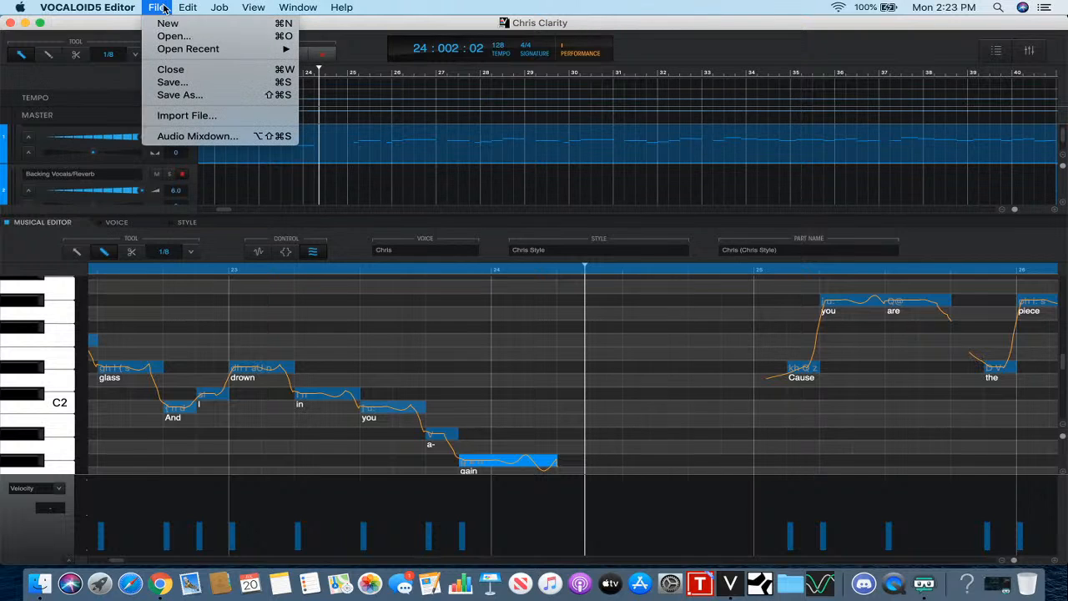
{"action": "left_click", "coordinate": [181, 31]}
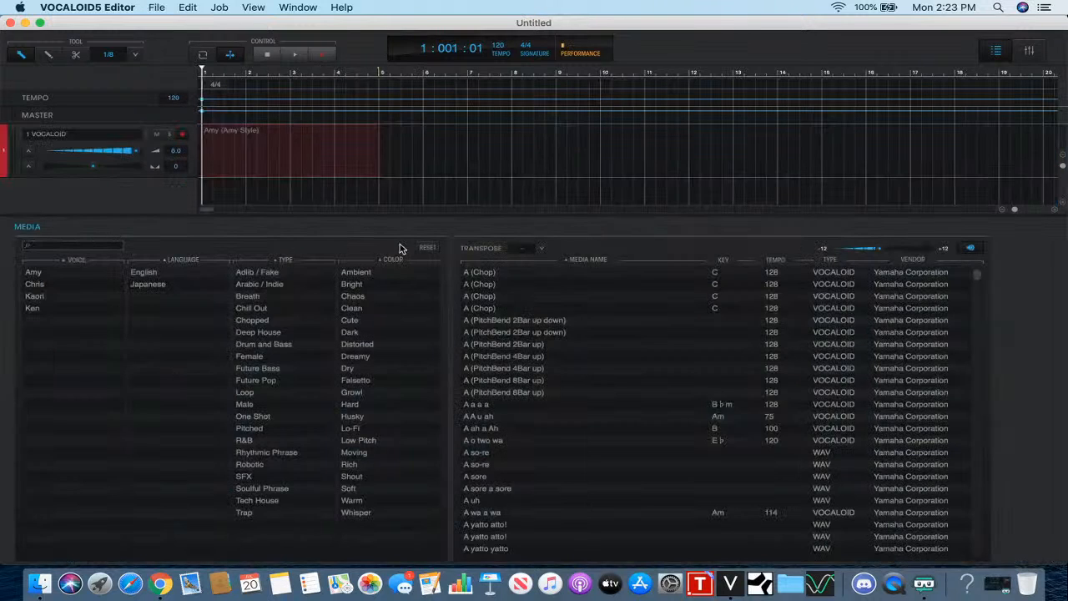
{"action": "left_click", "coordinate": [67, 286]}
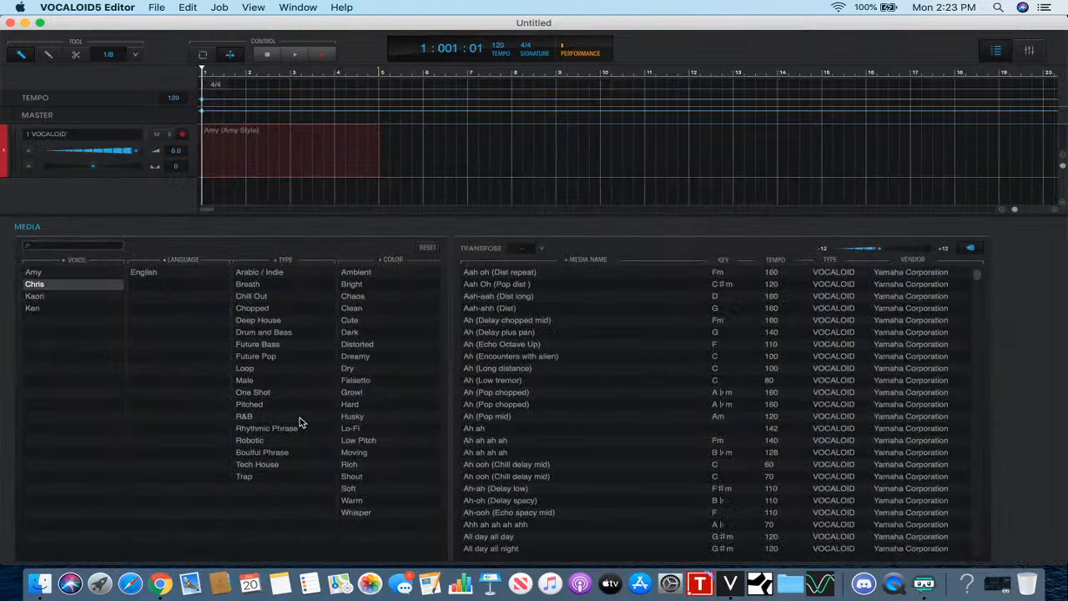
{"action": "scroll", "coordinate": [464, 467], "scroll_direction": "down", "scroll_amount": 15}
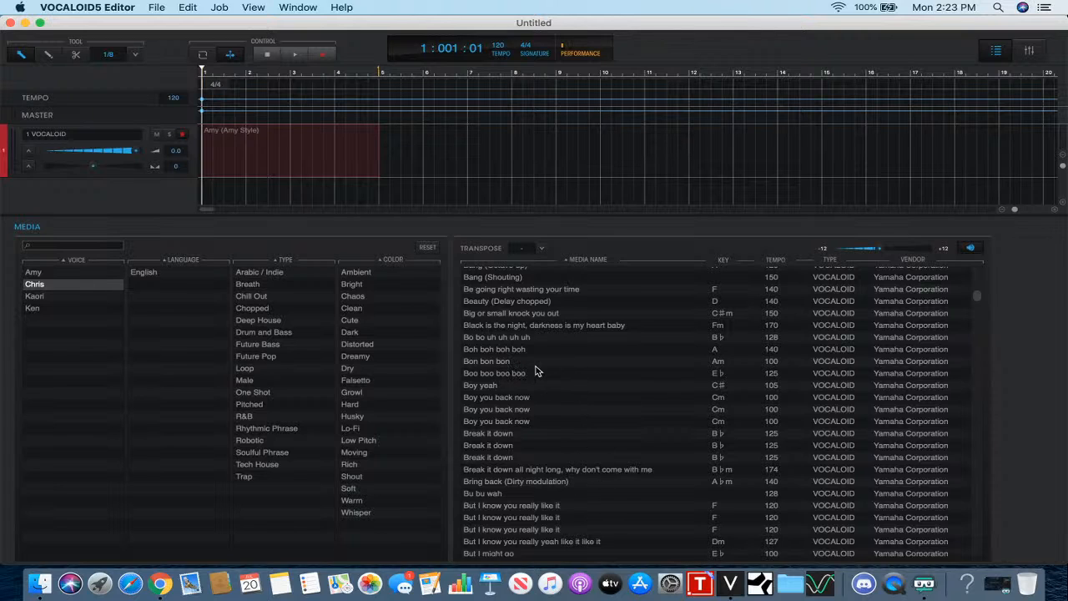
{"action": "scroll", "coordinate": [536, 372], "scroll_direction": "down", "scroll_amount": 10}
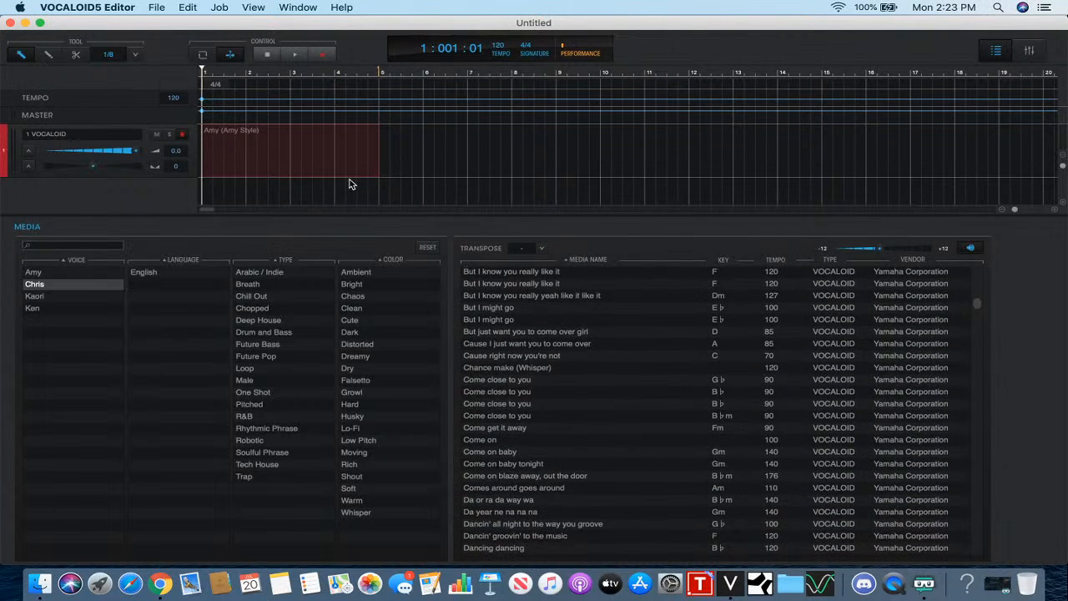
- Change the VOCALOID track's color from red to blue
{"action": "left_click", "coordinate": [316, 169]}
{"action": "left_click", "coordinate": [6, 164]}
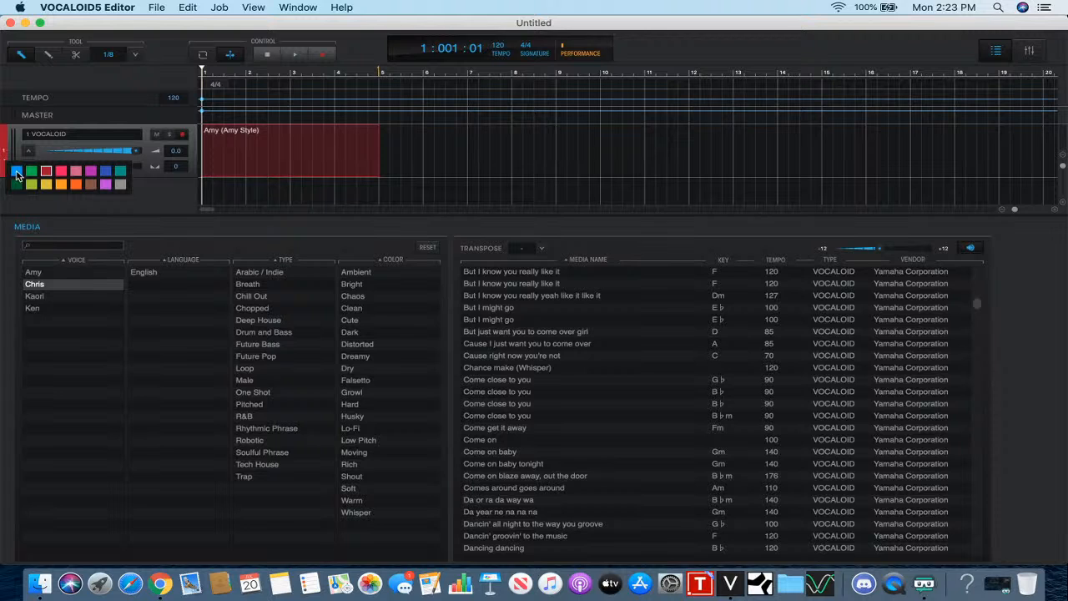
{"action": "left_click", "coordinate": [16, 172]}
- Assign the Chris voice and the Chris Style preset to the empty part, and return to its note editor
{"action": "double_click", "coordinate": [279, 173]}
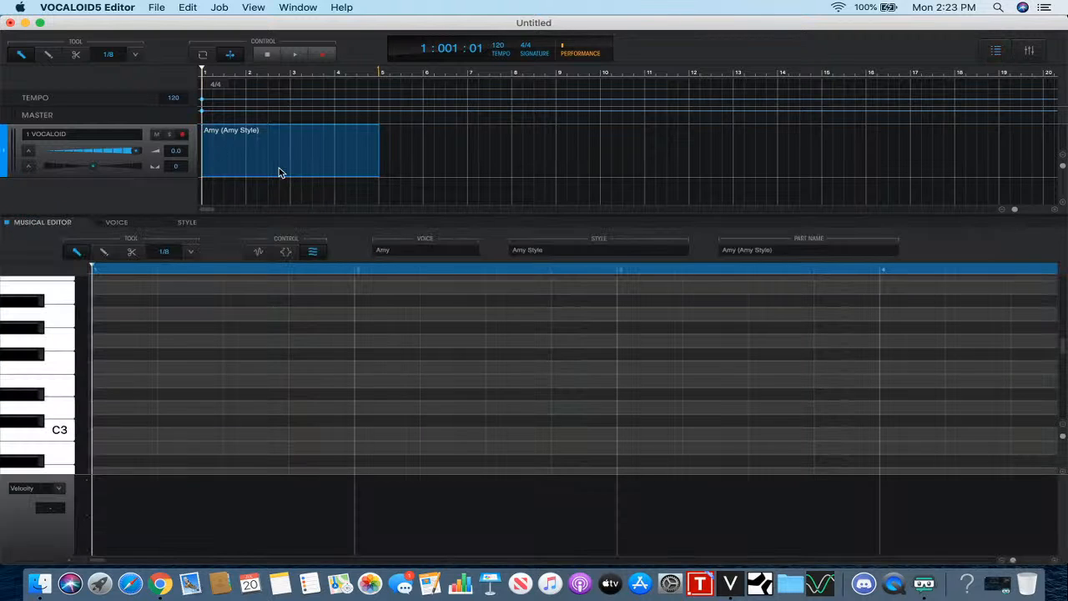
{"action": "left_click", "coordinate": [127, 222]}
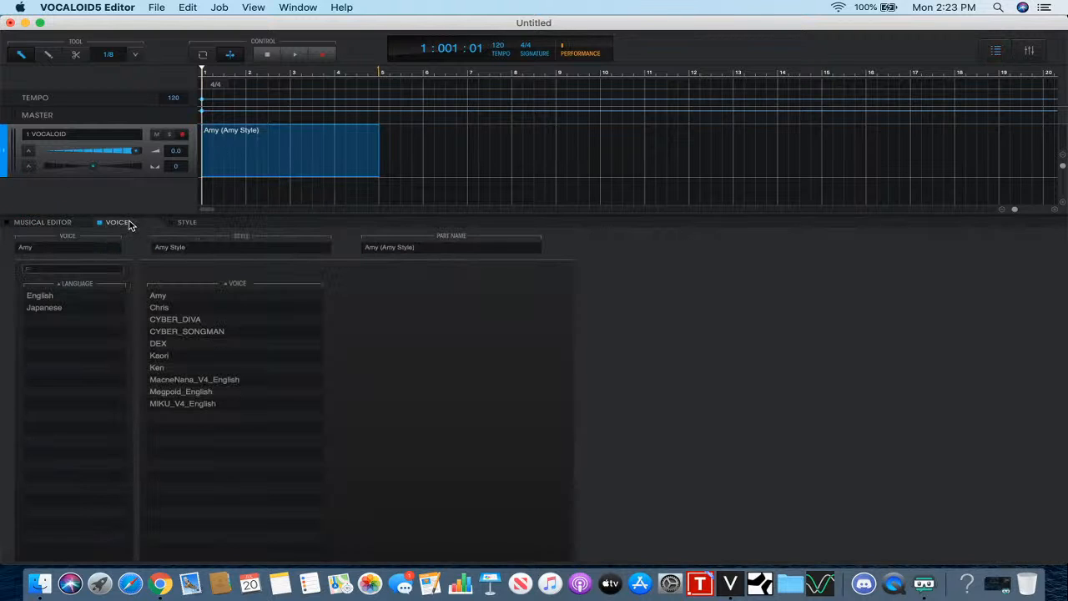
{"action": "left_click", "coordinate": [186, 308]}
{"action": "left_click", "coordinate": [205, 223]}
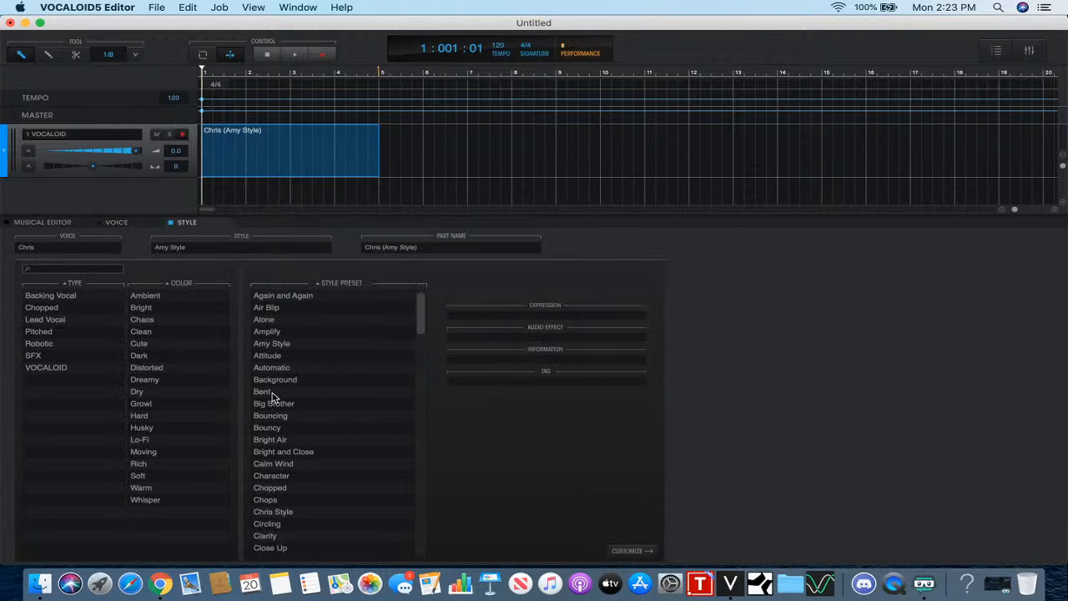
{"action": "left_click", "coordinate": [277, 511]}
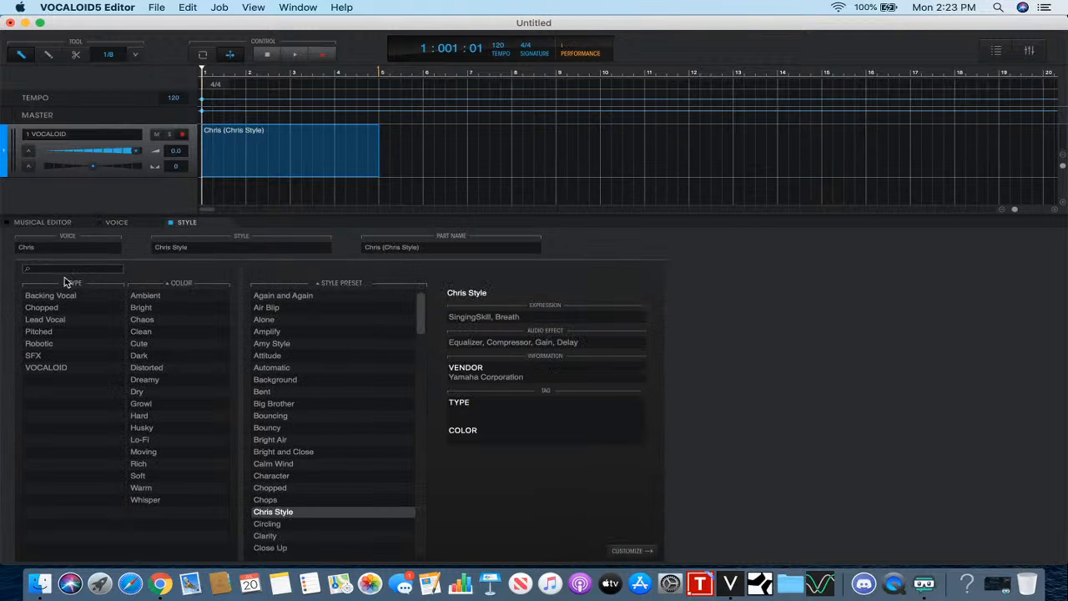
{"action": "left_click", "coordinate": [58, 223]}
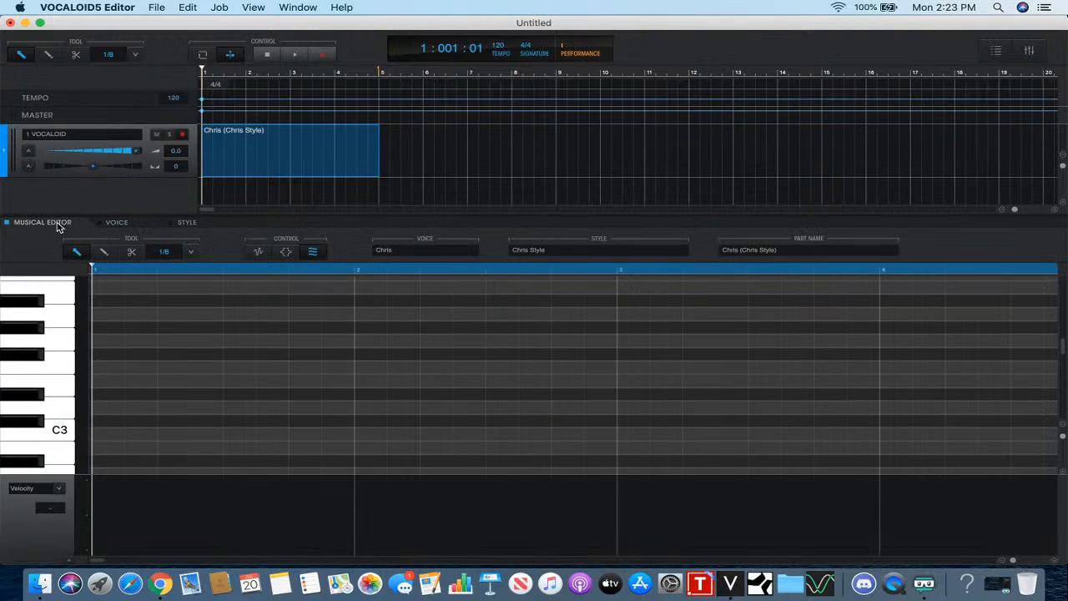
- Delete the empty part from the VOCALOID track
{"action": "right_click", "coordinate": [224, 170]}
{"action": "left_click", "coordinate": [259, 257]}
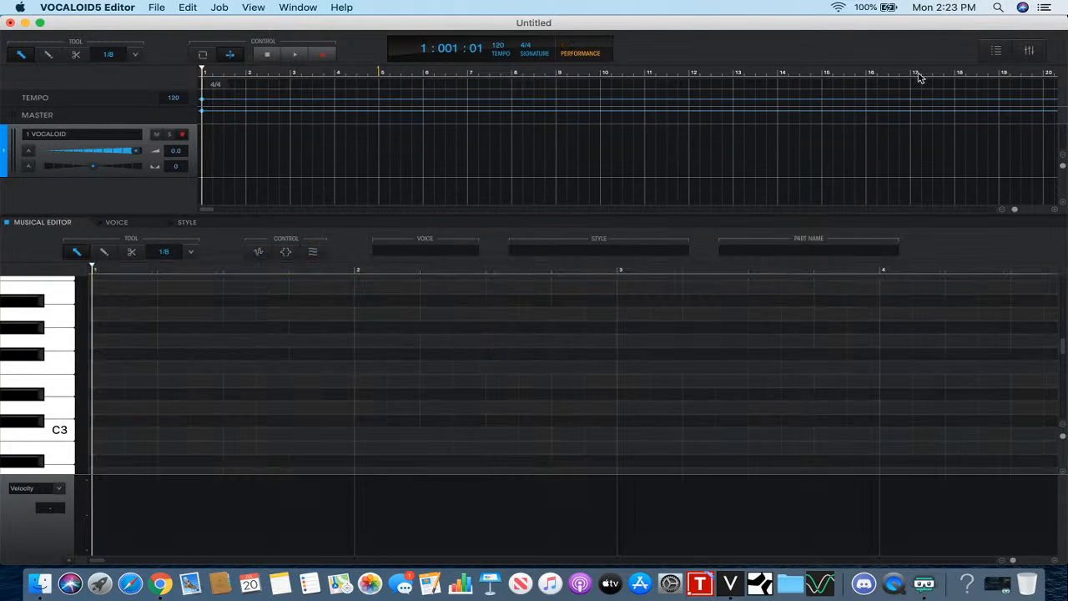
- Return to the media library and preview the Chris phrases "Come on baby", "Dancin' all night to the way you groove" and "Feel so good to be us"
{"action": "left_click", "coordinate": [1029, 51]}
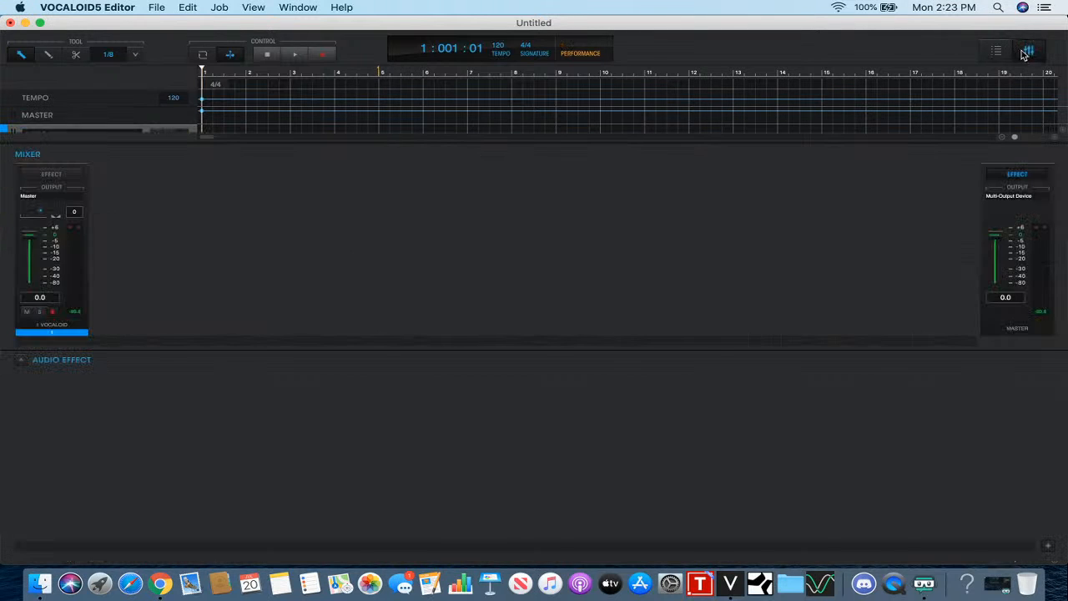
{"action": "left_click", "coordinate": [1027, 52]}
{"action": "scroll", "coordinate": [561, 317], "scroll_direction": "down", "scroll_amount": 5}
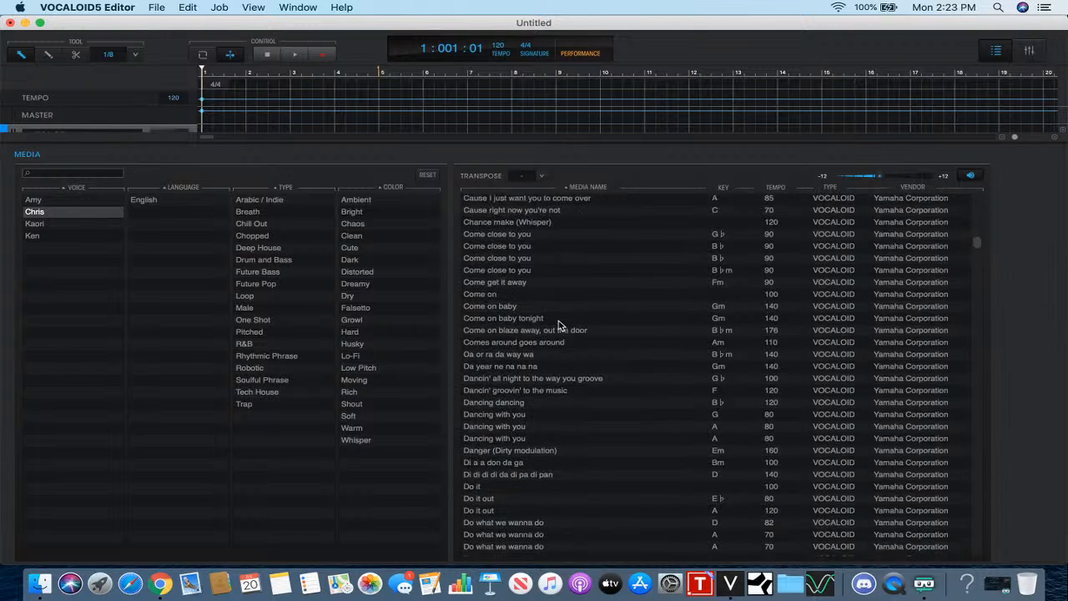
{"action": "left_click", "coordinate": [545, 302]}
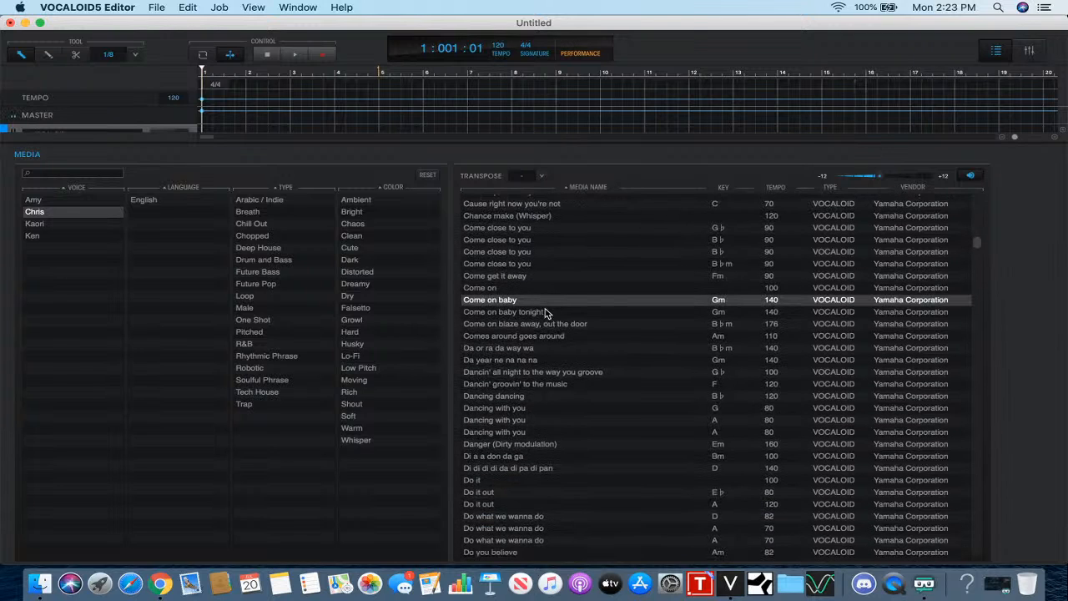
{"action": "left_click", "coordinate": [519, 372]}
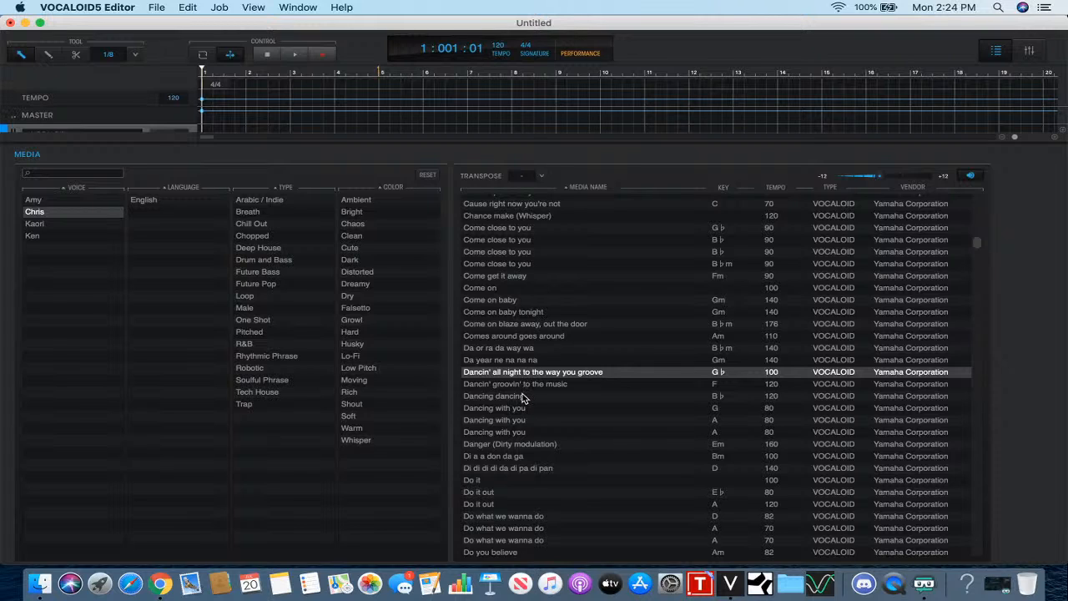
{"action": "scroll", "coordinate": [523, 397], "scroll_direction": "down", "scroll_amount": 3}
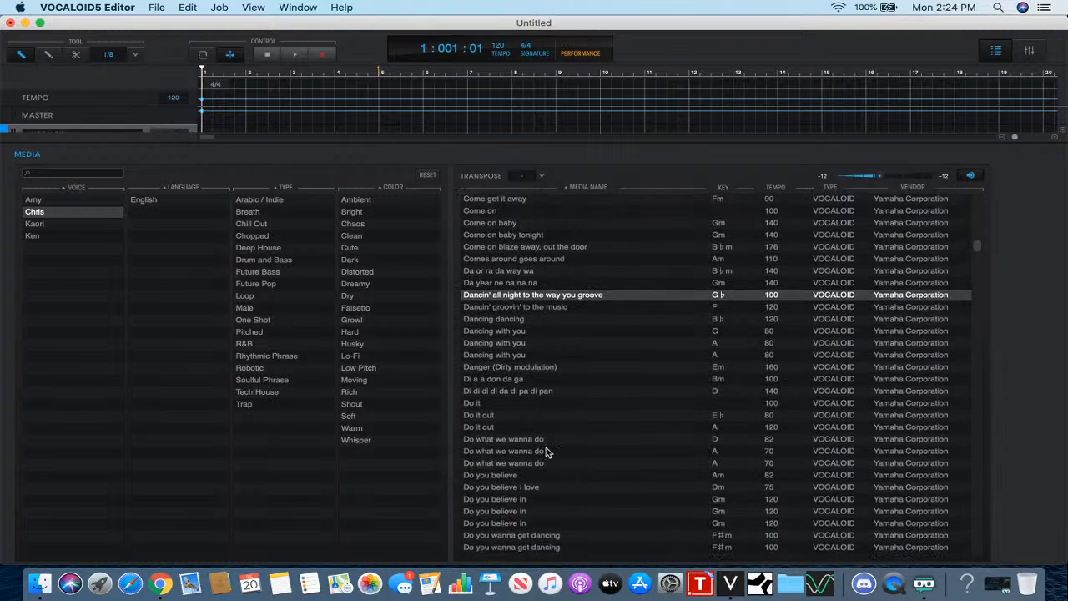
{"action": "scroll", "coordinate": [547, 450], "scroll_direction": "down", "scroll_amount": 10}
{"action": "left_click", "coordinate": [538, 419]}
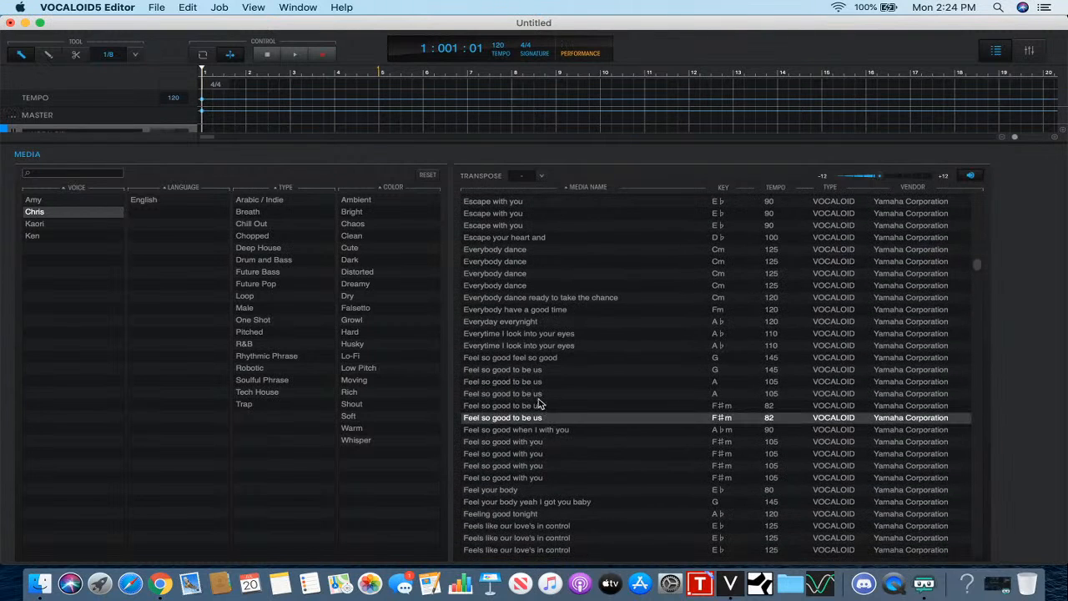
- Preview the Chris phrases "Everytime I look into your eyes", "Feels like our love's in control" and "Fight with the dark side of me, crushing finally"
{"action": "left_click", "coordinate": [543, 348]}
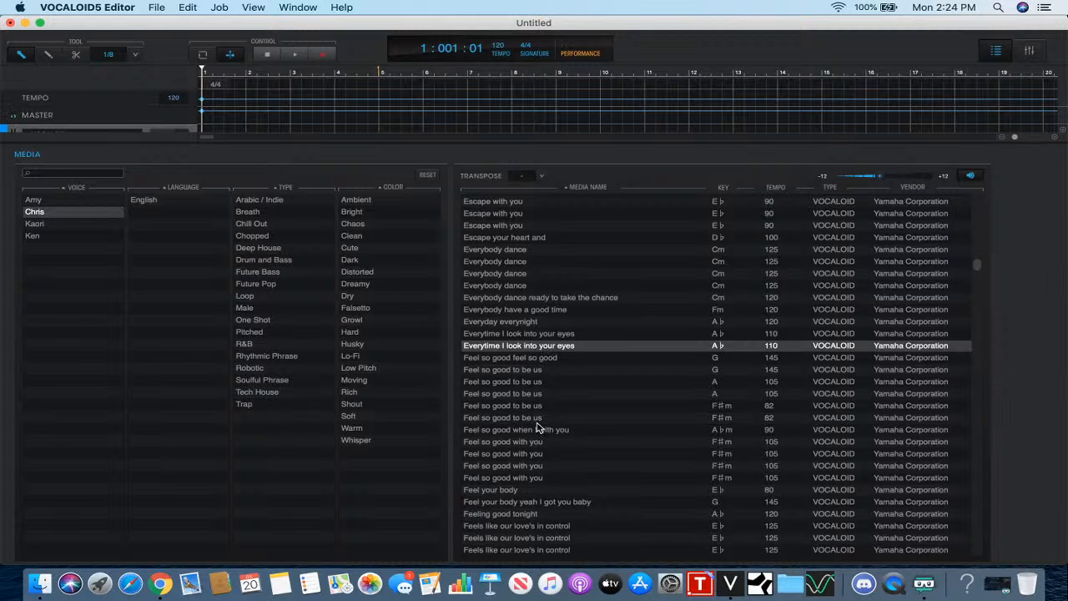
{"action": "scroll", "coordinate": [538, 428], "scroll_direction": "down", "scroll_amount": 5}
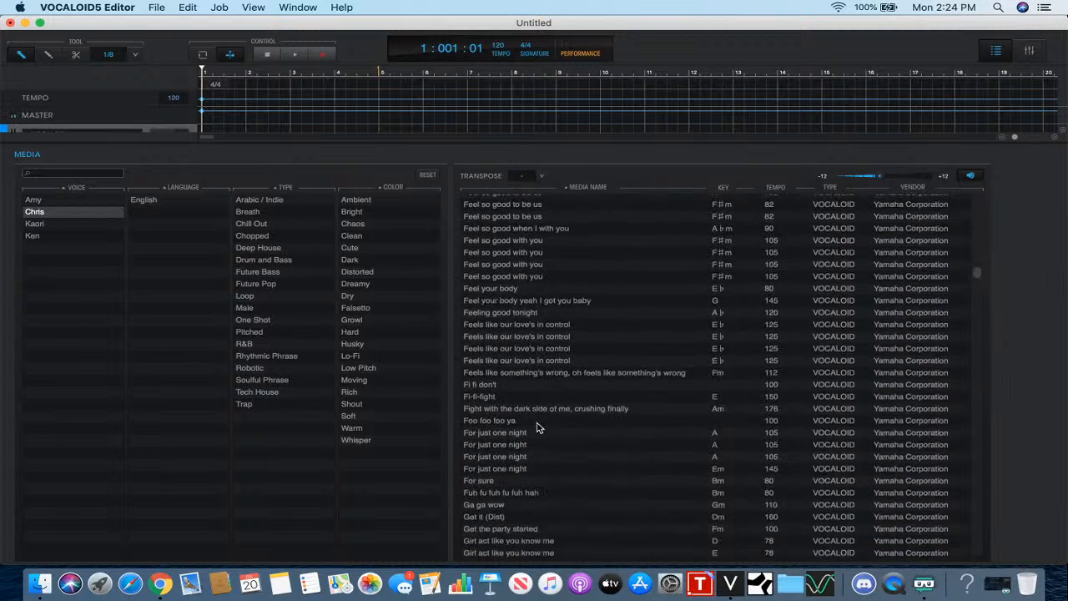
{"action": "left_click", "coordinate": [545, 323]}
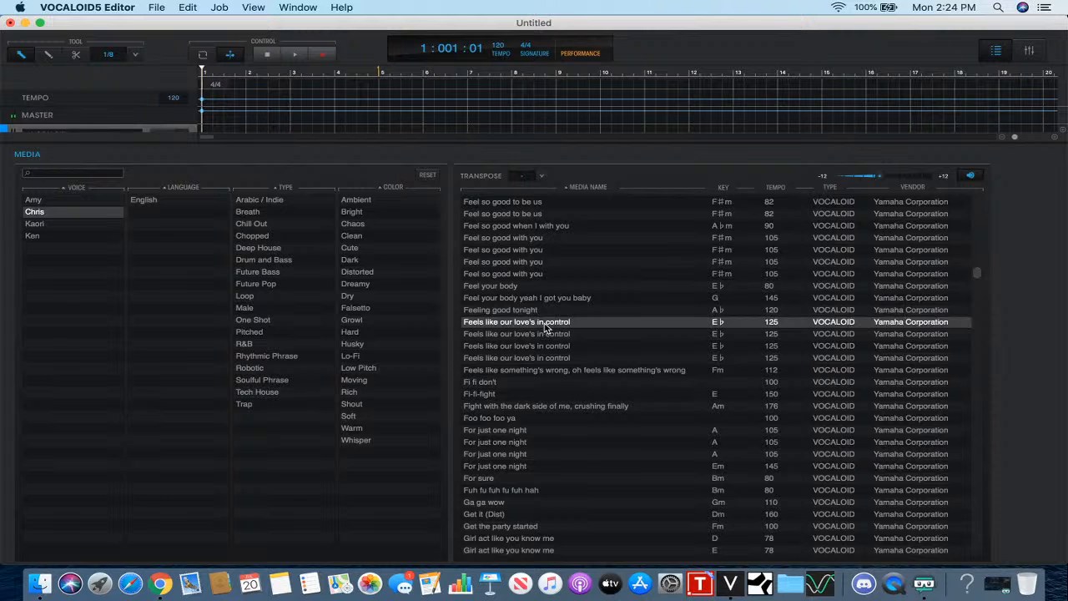
{"action": "left_click", "coordinate": [523, 407]}
- Preview the Chris phrases "Have to go right back, why don't you go right now with me" and "Hold me down"
{"action": "scroll", "coordinate": [523, 409], "scroll_direction": "down", "scroll_amount": 3}
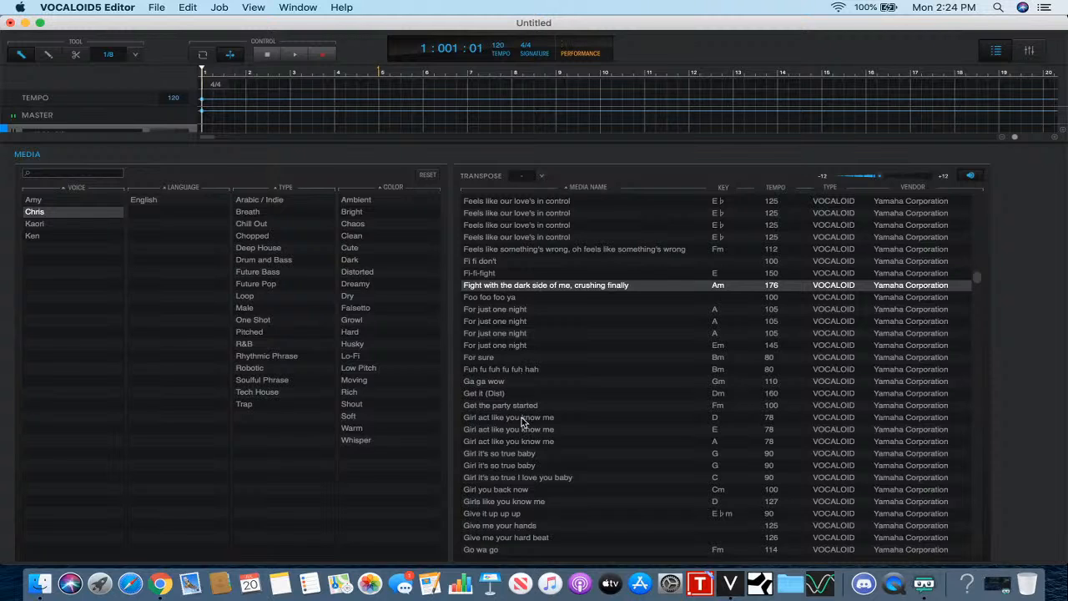
{"action": "scroll", "coordinate": [523, 422], "scroll_direction": "down", "scroll_amount": 5}
{"action": "scroll", "coordinate": [523, 422], "scroll_direction": "up", "scroll_amount": 5}
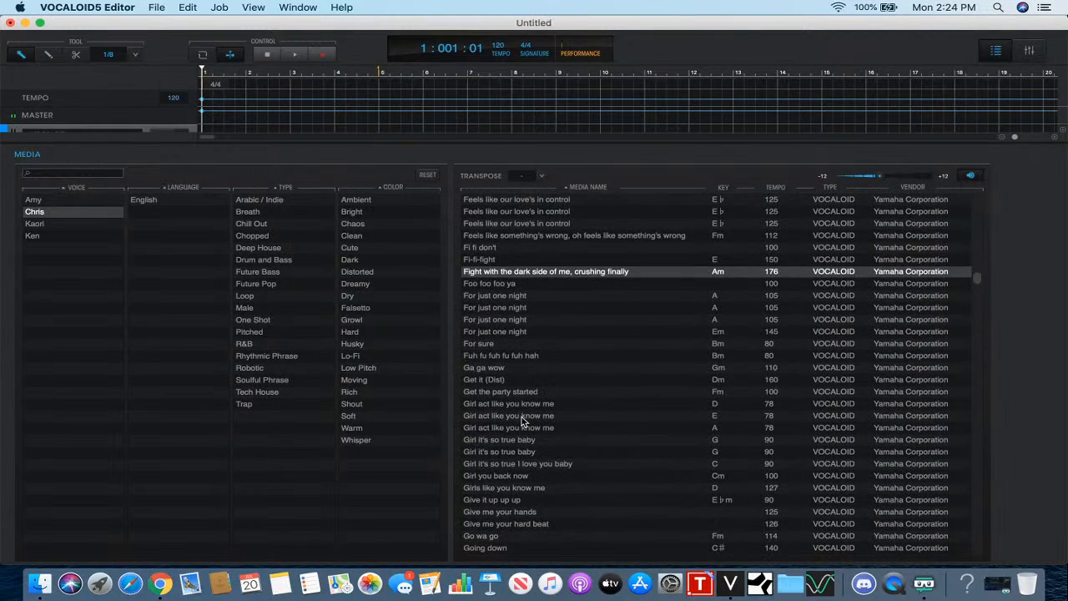
{"action": "scroll", "coordinate": [523, 421], "scroll_direction": "down", "scroll_amount": 10}
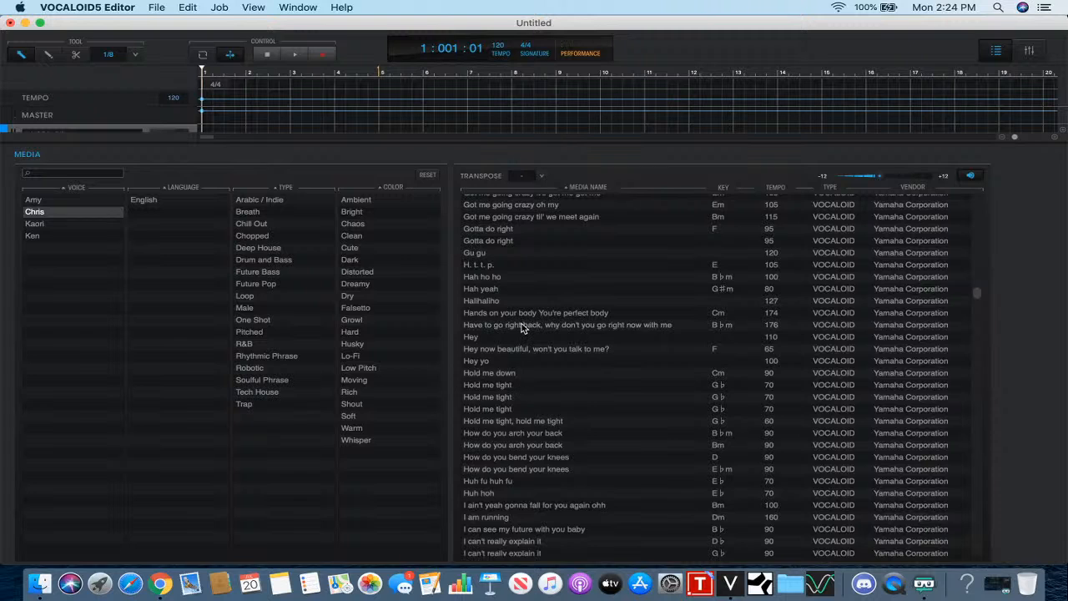
{"action": "left_click", "coordinate": [522, 325]}
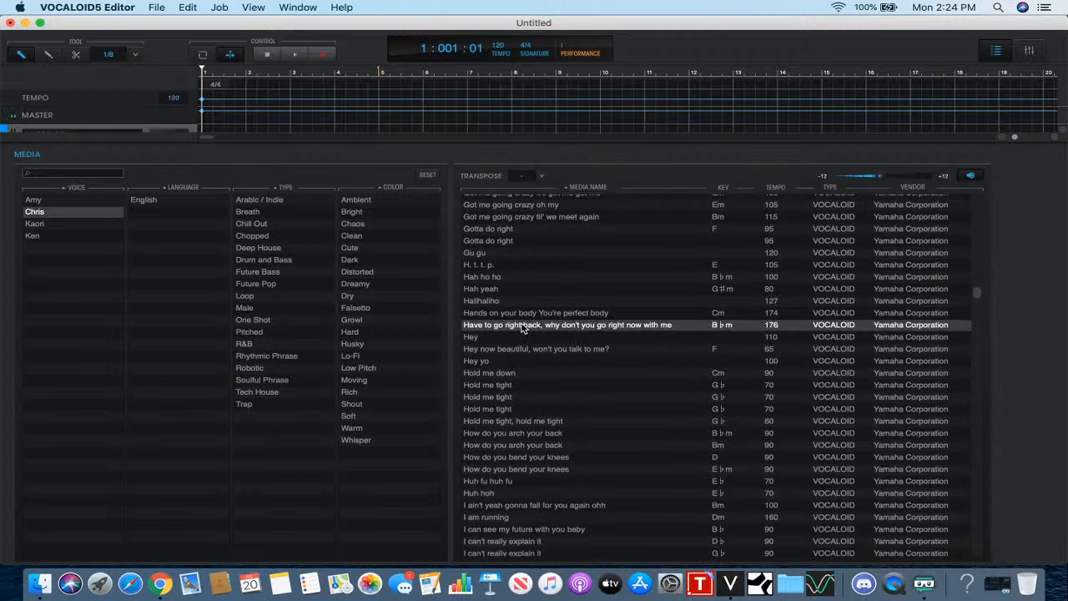
{"action": "left_click", "coordinate": [513, 374]}
- Preview both Chris versions of "I can't say it's over" and the phrase "I can't stop thinking about you"
{"action": "scroll", "coordinate": [511, 392], "scroll_direction": "down", "scroll_amount": 5}
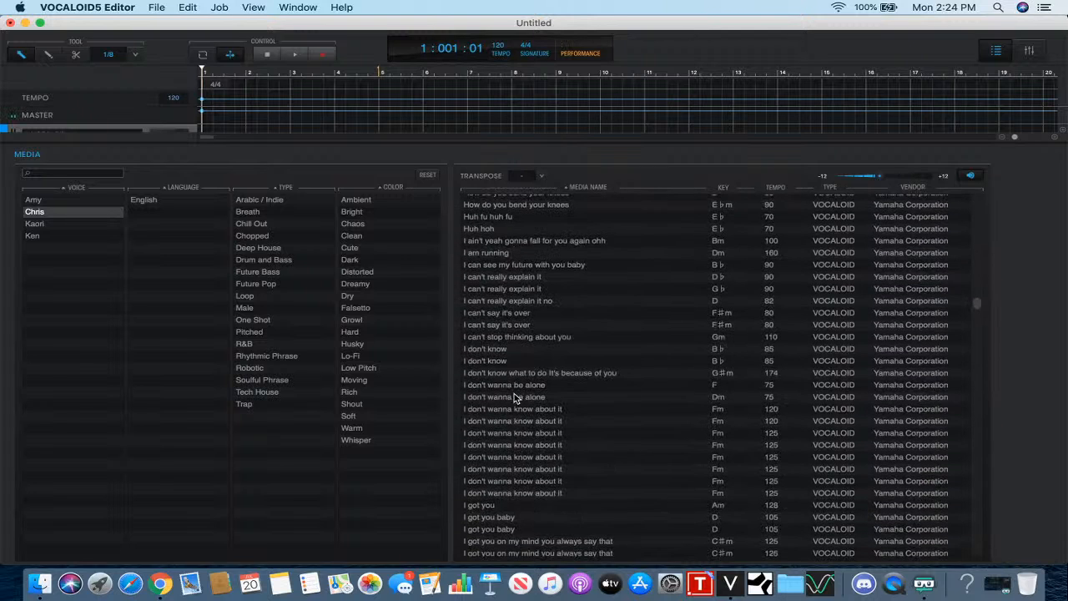
{"action": "left_click", "coordinate": [516, 315]}
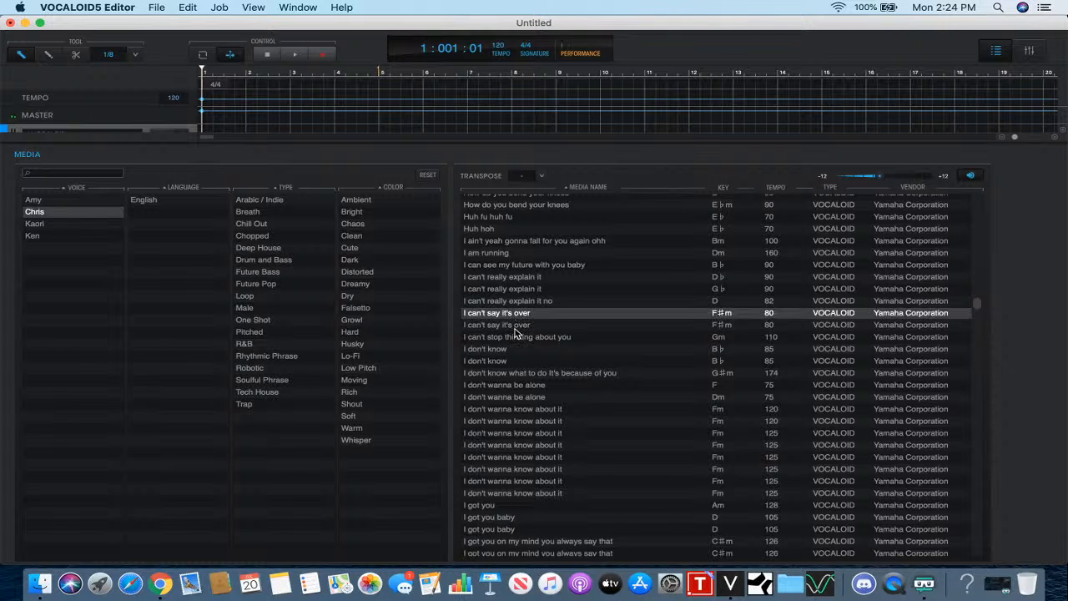
{"action": "left_click", "coordinate": [515, 327]}
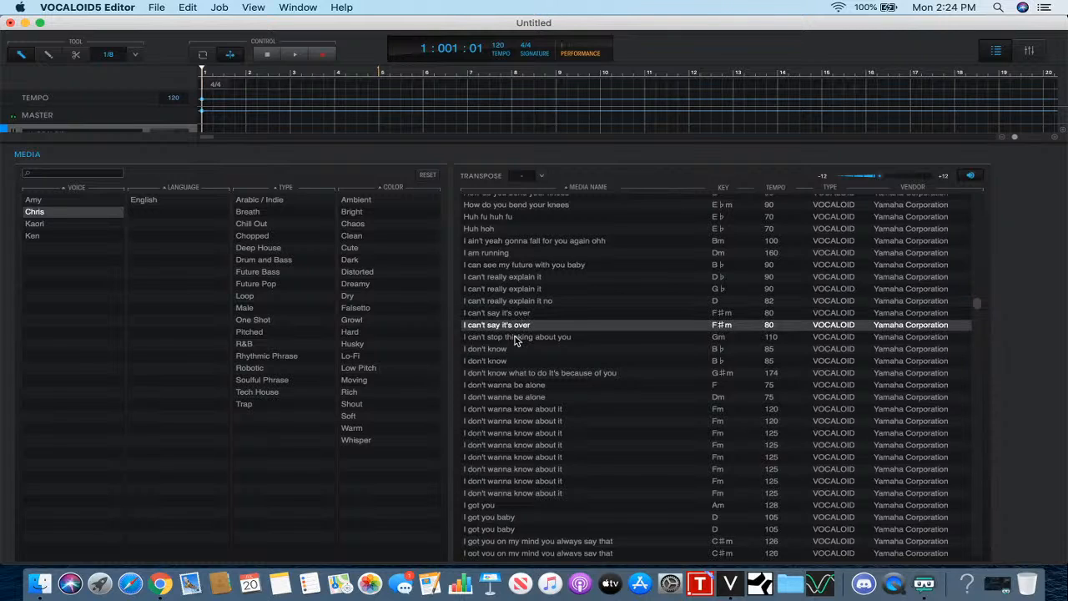
{"action": "left_click", "coordinate": [515, 337]}
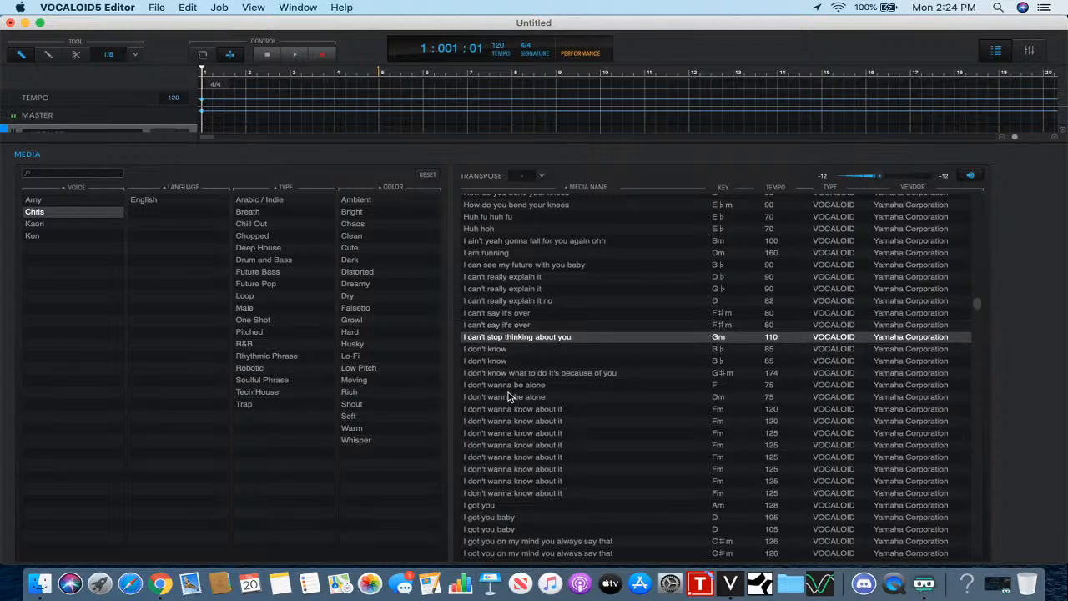
- Preview the last and first "I wish you were mine" versions and "I won't beg for your love no no no no"
{"action": "scroll", "coordinate": [509, 396], "scroll_direction": "down", "scroll_amount": 10}
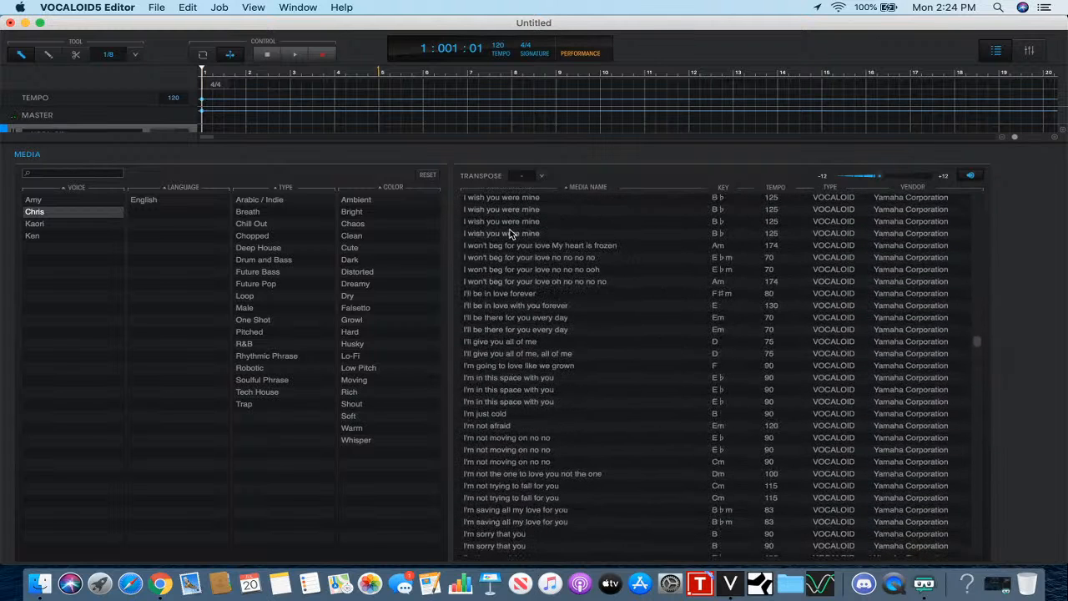
{"action": "left_click", "coordinate": [511, 234]}
{"action": "scroll", "coordinate": [510, 236], "scroll_direction": "up", "scroll_amount": 3}
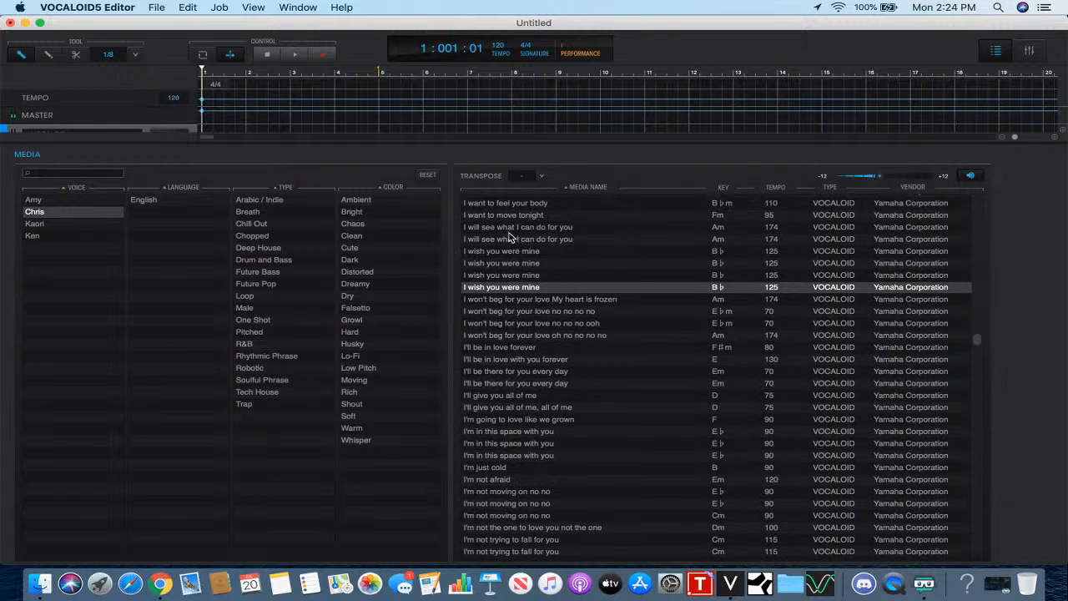
{"action": "left_click", "coordinate": [509, 251]}
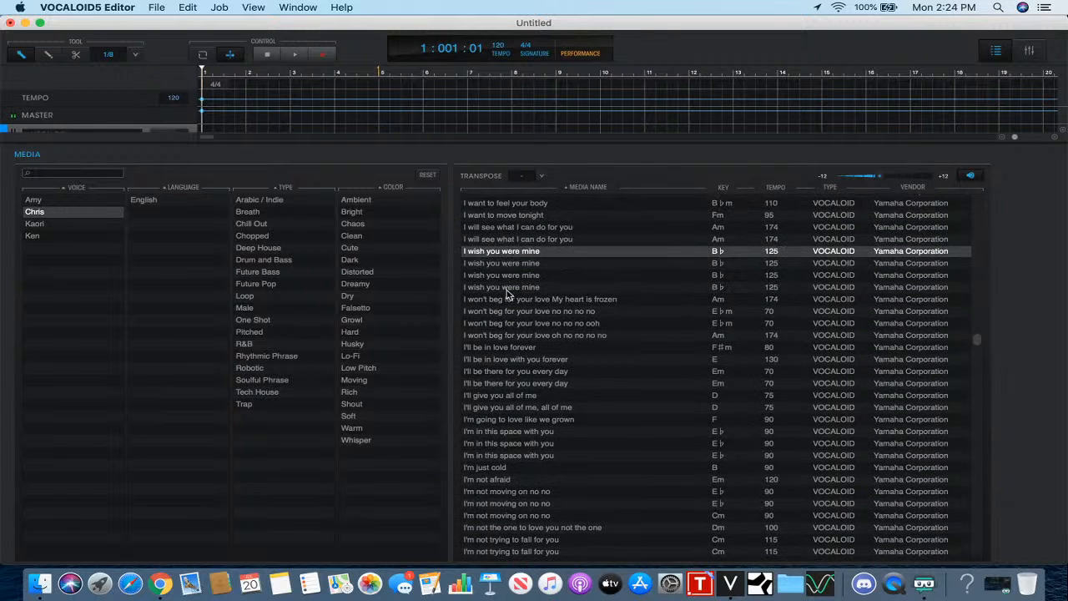
{"action": "left_click", "coordinate": [504, 312]}
{"action": "scroll", "coordinate": [505, 313], "scroll_direction": "down", "scroll_amount": 1}
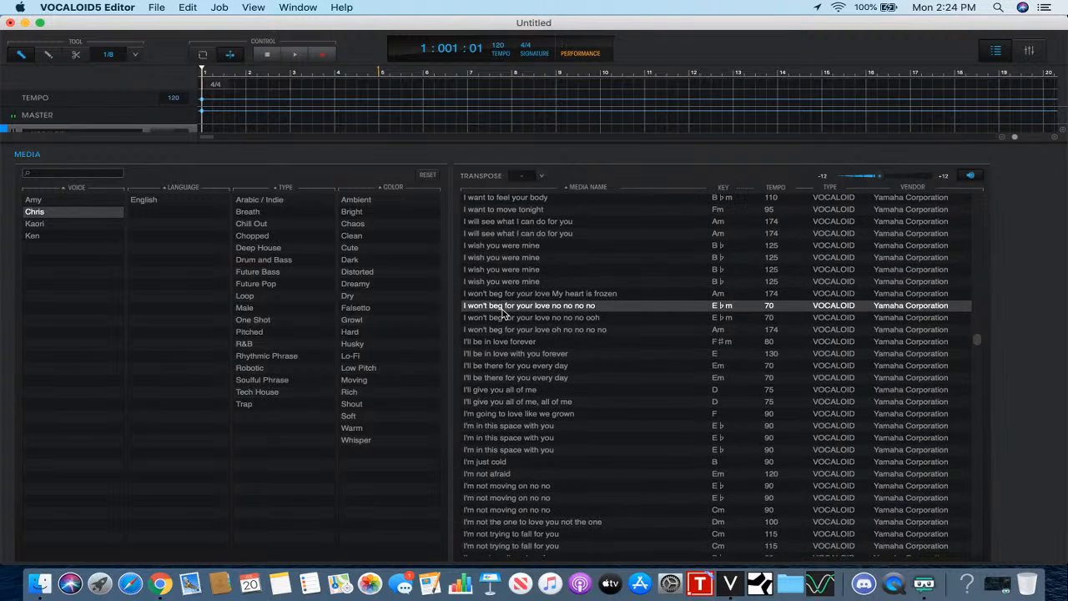
{"action": "scroll", "coordinate": [507, 330], "scroll_direction": "down", "scroll_amount": 5}
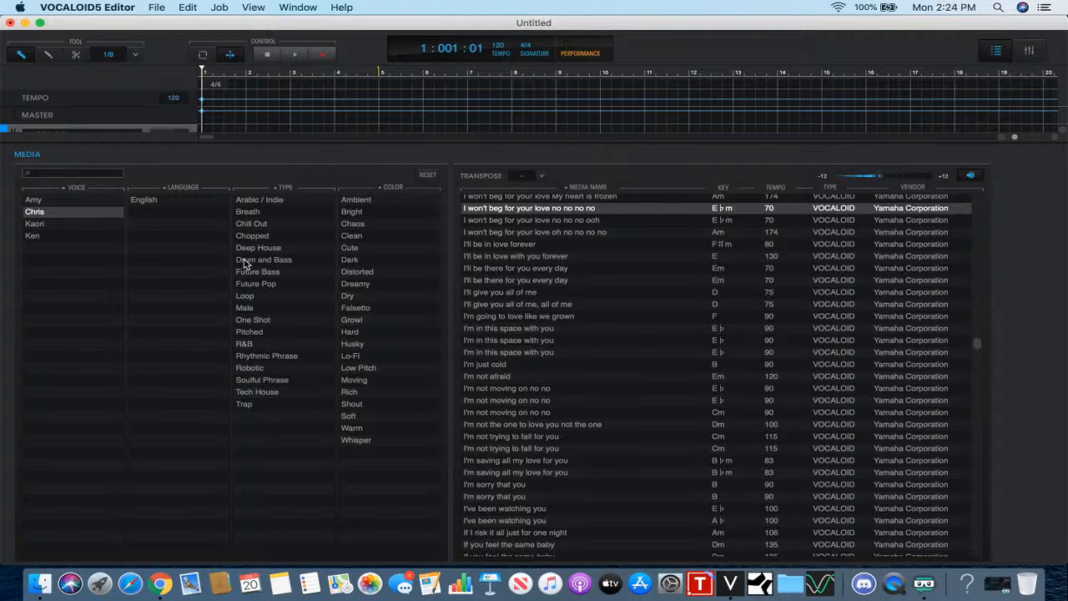
- Filter the media library to the Amy voice and preview "Dance all night, dance all night, dance all night, it's your time"
{"action": "left_click", "coordinate": [80, 198]}
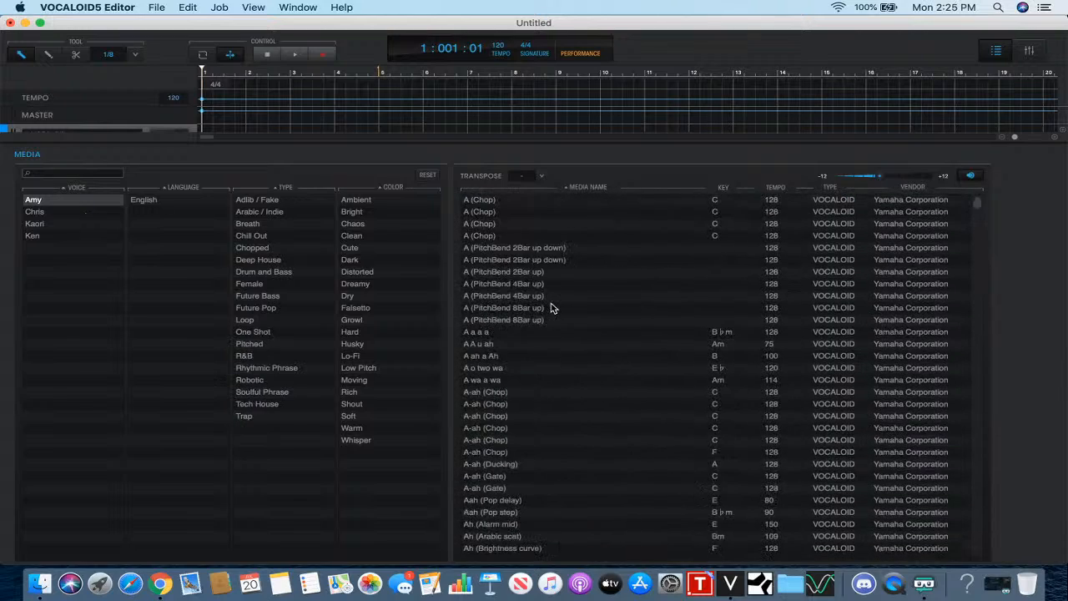
{"action": "scroll", "coordinate": [530, 330], "scroll_direction": "down", "scroll_amount": 15}
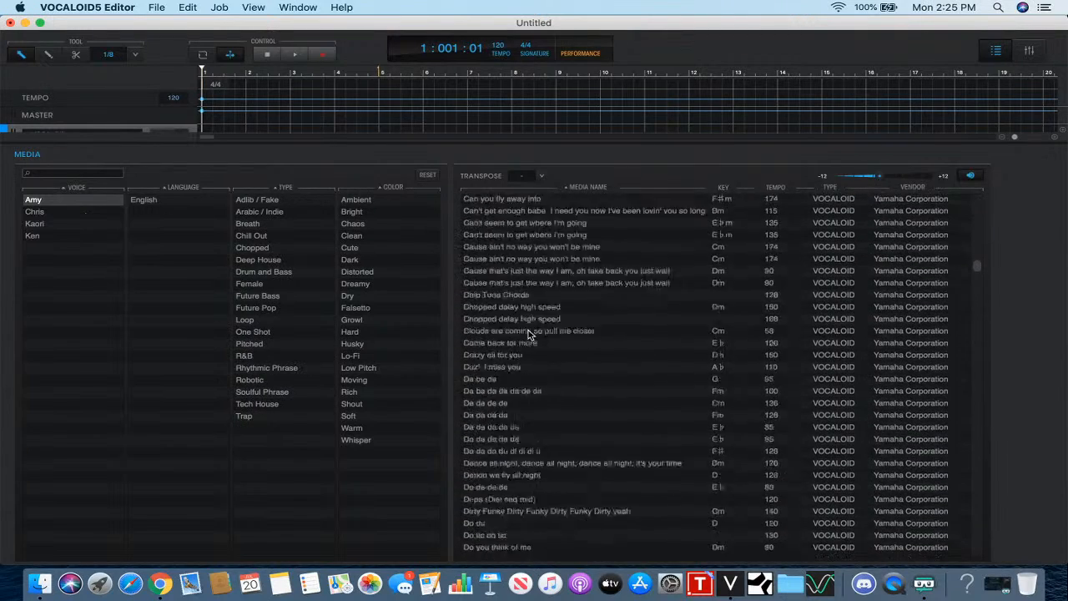
{"action": "scroll", "coordinate": [528, 332], "scroll_direction": "down", "scroll_amount": 5}
{"action": "left_click", "coordinate": [521, 327]}
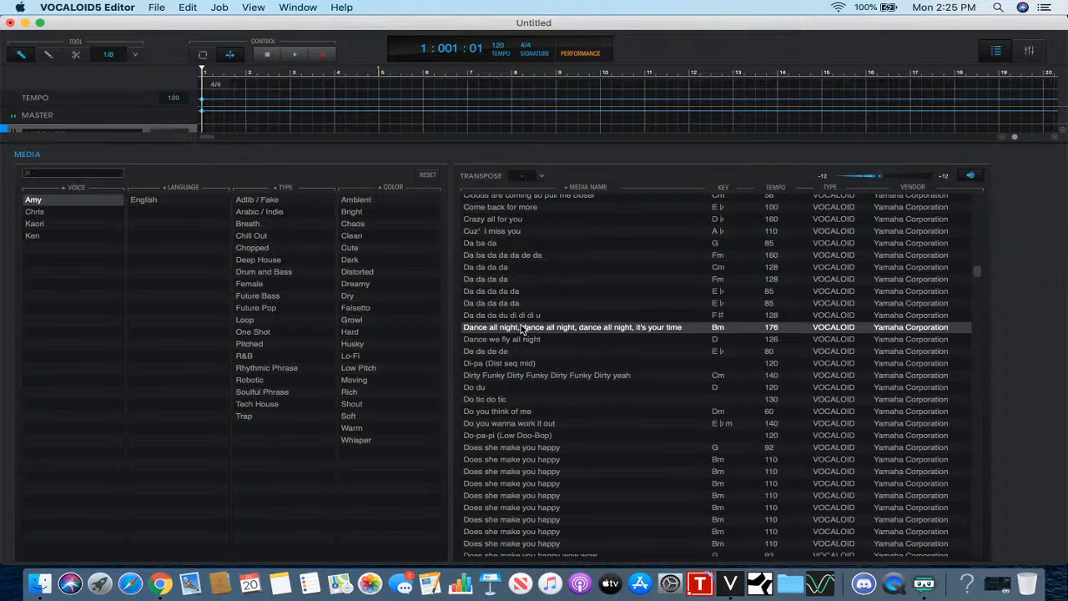
- Step down through Amy's phrases one by one, from "Dance we fly all night" to "Hey start a love train"
{"action": "key", "text": "Down"}
{"action": "key", "text": "Down"}
{"action": "key", "text": "Down"}
{"action": "key", "text": "Down"}
{"action": "key", "text": "Down"}
{"action": "key", "text": "Down"}
{"action": "key", "text": "Down"}
{"action": "key", "text": "Down"}
{"action": "key", "text": "Down"}
{"action": "key", "text": "Down"}
{"action": "key", "text": "Down"}
{"action": "key", "text": "Down"}
{"action": "key", "text": "Down"}
{"action": "key", "text": "Down"}
{"action": "key", "text": "Down"}
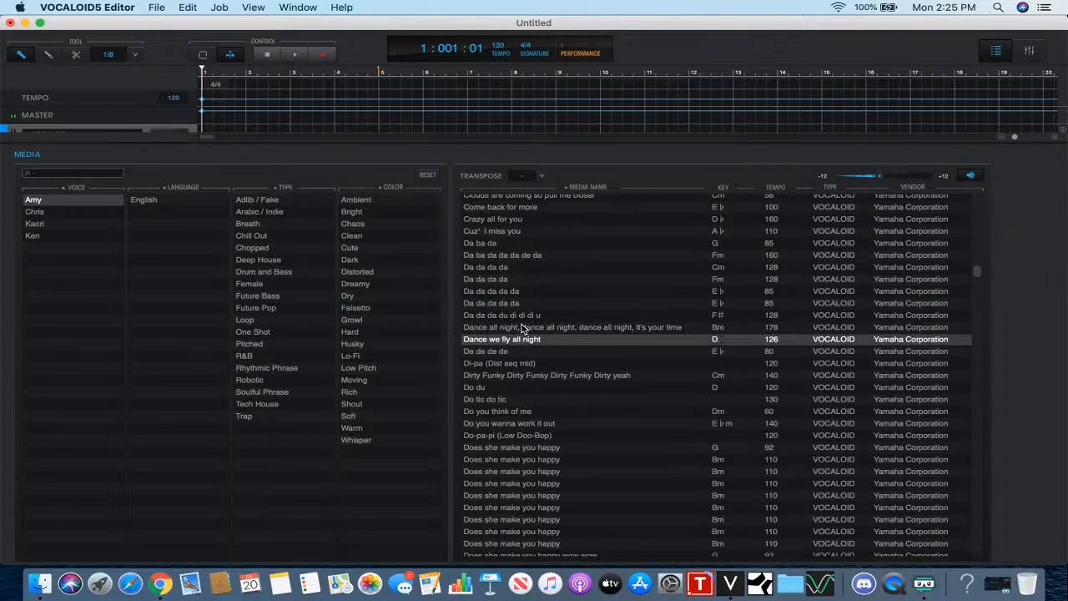
{"action": "key", "text": "Down"}
{"action": "key", "text": "Down"}
{"action": "key", "text": "Down"}
{"action": "key", "text": "Down"}
{"action": "key", "text": "Down"}
{"action": "key", "text": "Down"}
{"action": "key", "text": "Down"}
{"action": "key", "text": "Down"}
{"action": "key", "text": "Down"}
{"action": "key", "text": "Down"}
{"action": "key", "text": "Down"}
{"action": "key", "text": "Down"}
{"action": "key", "text": "Down"}
{"action": "key", "text": "Down"}
{"action": "key", "text": "Down"}
{"action": "key", "text": "Down"}
{"action": "key", "text": "Down"}
{"action": "key", "text": "Down"}
{"action": "key", "text": "Down"}
{"action": "key", "text": "Down"}
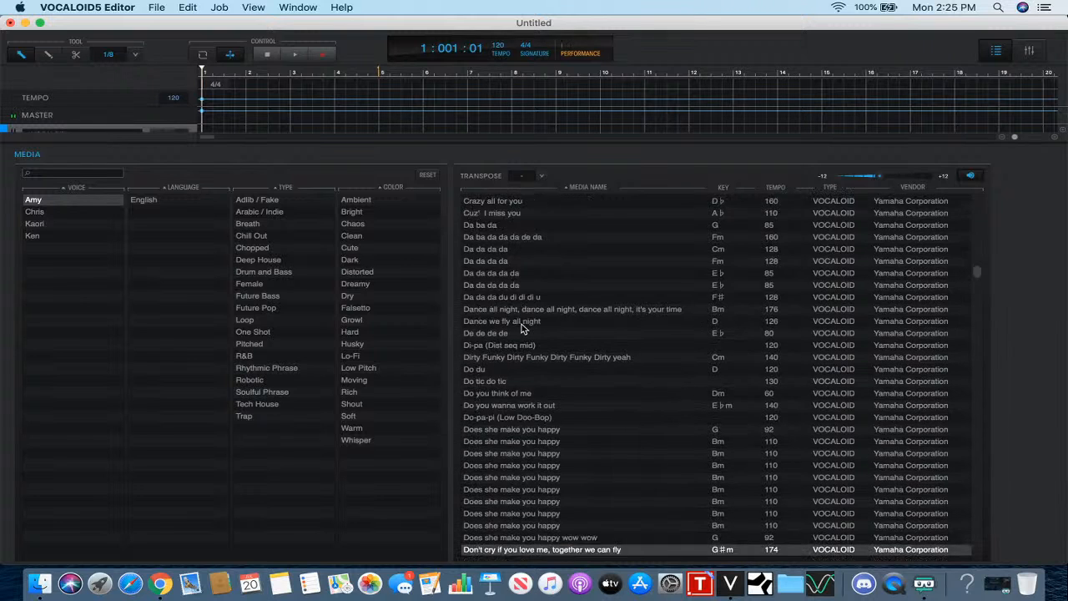
{"action": "key", "text": "Down"}
{"action": "key", "text": "Down"}
{"action": "key", "text": "Down"}
{"action": "key", "text": "Down"}
{"action": "key", "text": "Down"}
{"action": "key", "text": "Down"}
{"action": "key", "text": "Down"}
{"action": "key", "text": "Down"}
{"action": "key", "text": "Down"}
{"action": "key", "text": "Down"}
{"action": "key", "text": "Down"}
{"action": "key", "text": "Down"}
{"action": "key", "text": "Down"}
{"action": "key", "text": "Down"}
{"action": "key", "text": "Down"}
{"action": "key", "text": "Down"}
{"action": "key", "text": "Down"}
{"action": "key", "text": "Down"}
{"action": "key", "text": "Down"}
{"action": "key", "text": "Down"}
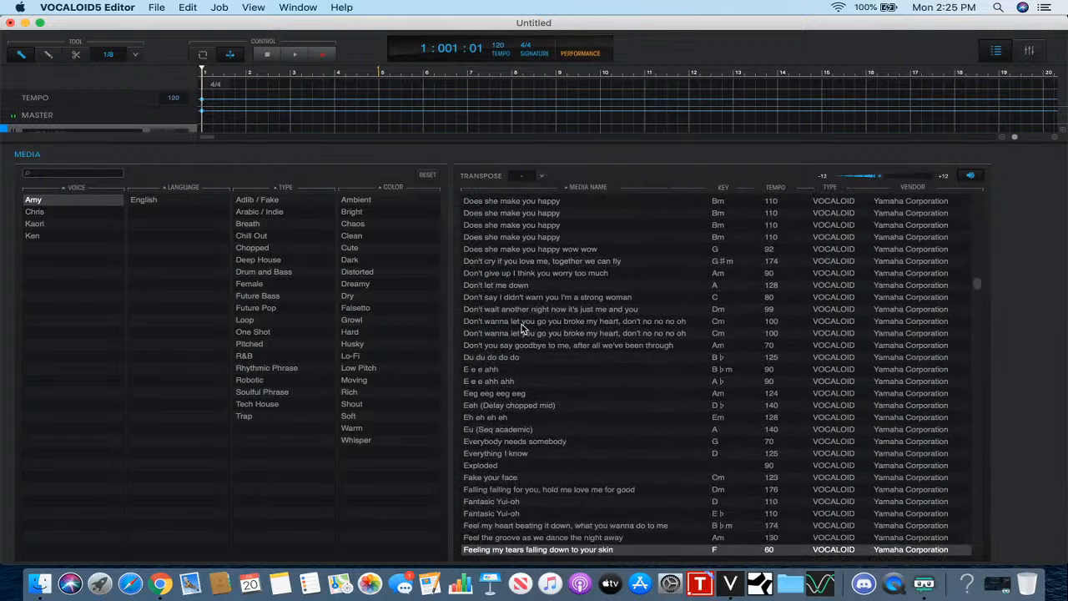
{"action": "key", "text": "Down"}
{"action": "key", "text": "Down"}
{"action": "key", "text": "Down"}
{"action": "key", "text": "Down"}
{"action": "key", "text": "Down"}
{"action": "key", "text": "Down"}
{"action": "key", "text": "Down"}
{"action": "key", "text": "Down"}
{"action": "key", "text": "Down"}
{"action": "key", "text": "Down"}
{"action": "key", "text": "Down"}
{"action": "key", "text": "Down"}
{"action": "key", "text": "Down"}
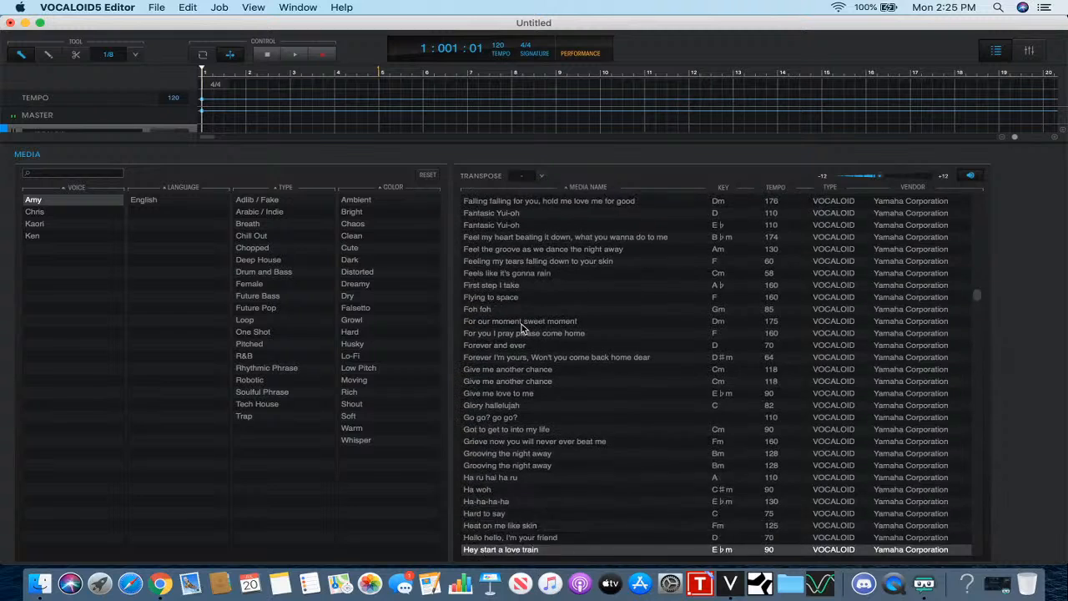
- Step back and forth through Amy's F to H phrases, ending on "Falling falling for you, hold me love me for good"
{"action": "key", "text": "Up"}
{"action": "key", "text": "Up"}
{"action": "key", "text": "Up"}
{"action": "key", "text": "Up"}
{"action": "key", "text": "Up"}
{"action": "key", "text": "Up"}
{"action": "key", "text": "Up"}
{"action": "key", "text": "Up"}
{"action": "key", "text": "Up"}
{"action": "key", "text": "Up"}
{"action": "key", "text": "Up"}
{"action": "key", "text": "Up"}
{"action": "key", "text": "Up"}
{"action": "key", "text": "Up"}
{"action": "key", "text": "Up"}
{"action": "key", "text": "Up"}
{"action": "key", "text": "Up"}
{"action": "key", "text": "Up"}
{"action": "key", "text": "Up"}
{"action": "key", "text": "Up"}
{"action": "key", "text": "Up"}
{"action": "key", "text": "Up"}
{"action": "key", "text": "Up"}
{"action": "key", "text": "Up"}
{"action": "key", "text": "Up"}
{"action": "key", "text": "Up"}
{"action": "key", "text": "Up"}
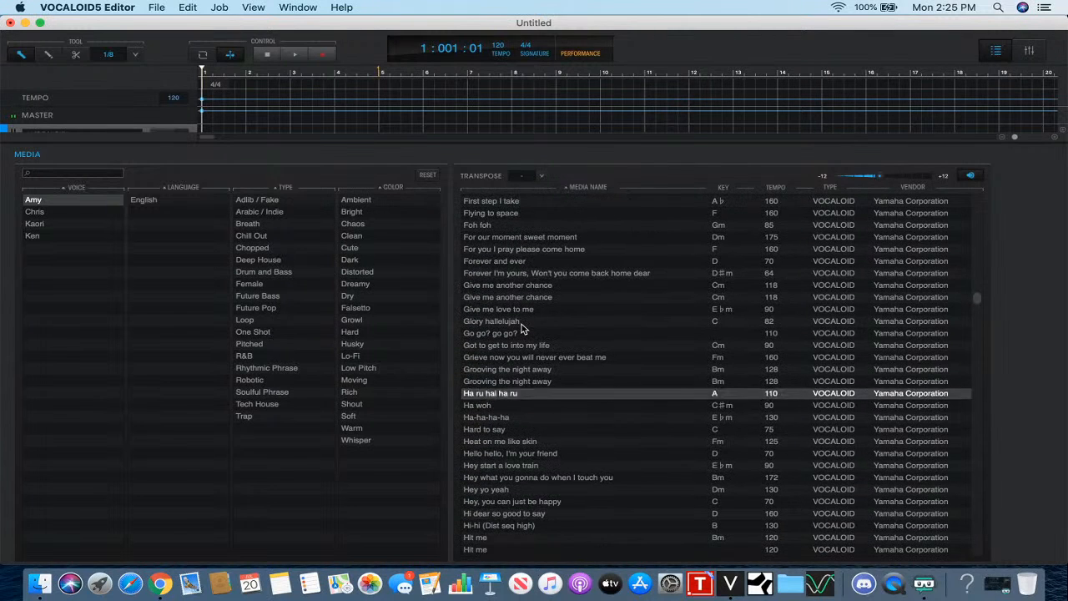
{"action": "key", "text": "Down"}
{"action": "key", "text": "Down"}
{"action": "key", "text": "Down"}
{"action": "key", "text": "Down"}
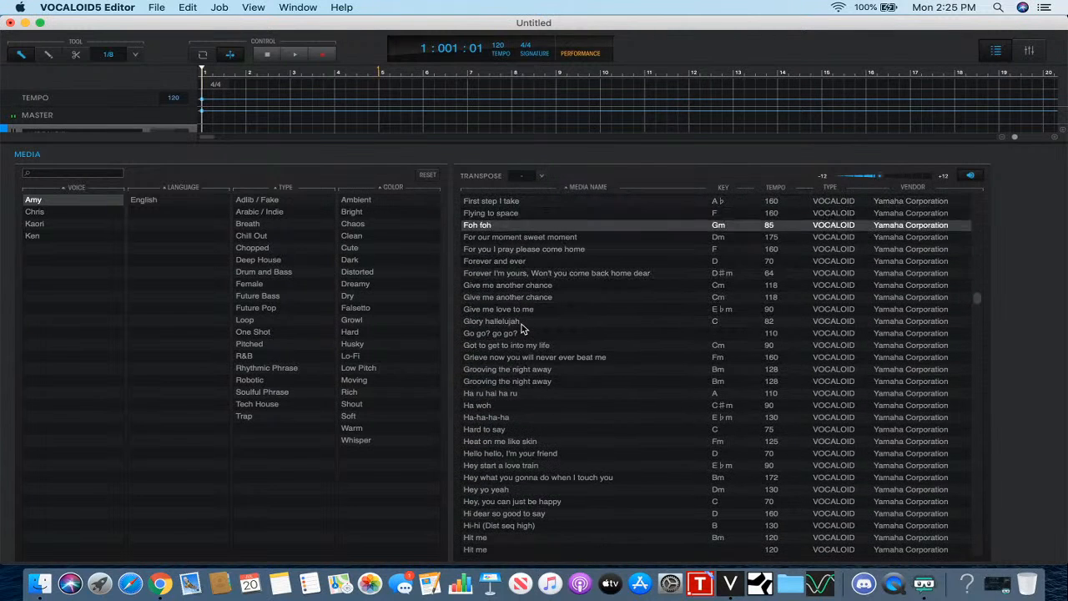
{"action": "key", "text": "Up"}
{"action": "key", "text": "Up"}
{"action": "key", "text": "Up"}
{"action": "key", "text": "Up"}
{"action": "key", "text": "Up"}
{"action": "key", "text": "Up"}
{"action": "key", "text": "Up"}
{"action": "key", "text": "Up"}
{"action": "key", "text": "Up"}
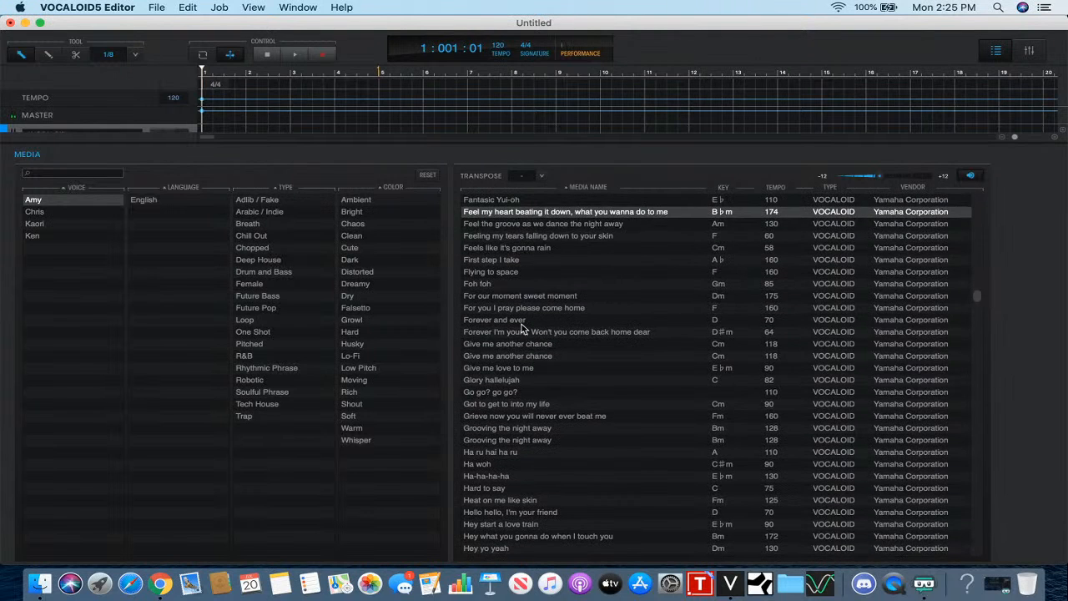
{"action": "key", "text": "Down"}
{"action": "key", "text": "Down"}
{"action": "key", "text": "Down"}
{"action": "key", "text": "Down"}
{"action": "key", "text": "Down"}
{"action": "key", "text": "Down"}
{"action": "key", "text": "Down"}
{"action": "key", "text": "Up"}
{"action": "key", "text": "Up"}
{"action": "key", "text": "Up"}
{"action": "key", "text": "Up"}
{"action": "key", "text": "Up"}
{"action": "key", "text": "Up"}
{"action": "key", "text": "Up"}
{"action": "key", "text": "Up"}
{"action": "key", "text": "Up"}
{"action": "key", "text": "Up"}
{"action": "key", "text": "Up"}
{"action": "key", "text": "Up"}
{"action": "key", "text": "Up"}
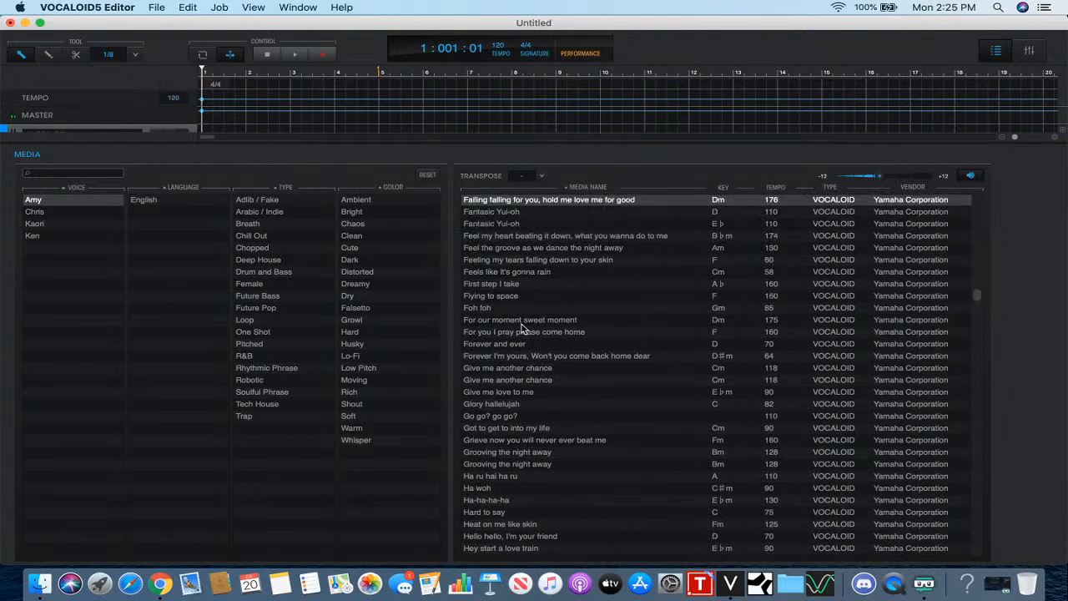
- Browse down through Amy's phrases from "Falling falling for you, hold me love me for good" to "I'm just gonna break your heart"
{"action": "key", "text": "Down"}
{"action": "key", "text": "Down"}
{"action": "key", "text": "Down"}
{"action": "key", "text": "Down"}
{"action": "key", "text": "Down"}
{"action": "key", "text": "Down"}
{"action": "key", "text": "Down"}
{"action": "key", "text": "Down"}
{"action": "key", "text": "Down"}
{"action": "key", "text": "Down"}
{"action": "key", "text": "Down"}
{"action": "key", "text": "Down"}
{"action": "key", "text": "Down"}
{"action": "key", "text": "Down"}
{"action": "key", "text": "Down"}
{"action": "key", "text": "Down"}
{"action": "key", "text": "Down"}
{"action": "key", "text": "Down"}
{"action": "key", "text": "Down"}
{"action": "key", "text": "Down"}
{"action": "key", "text": "Down"}
{"action": "key", "text": "Down"}
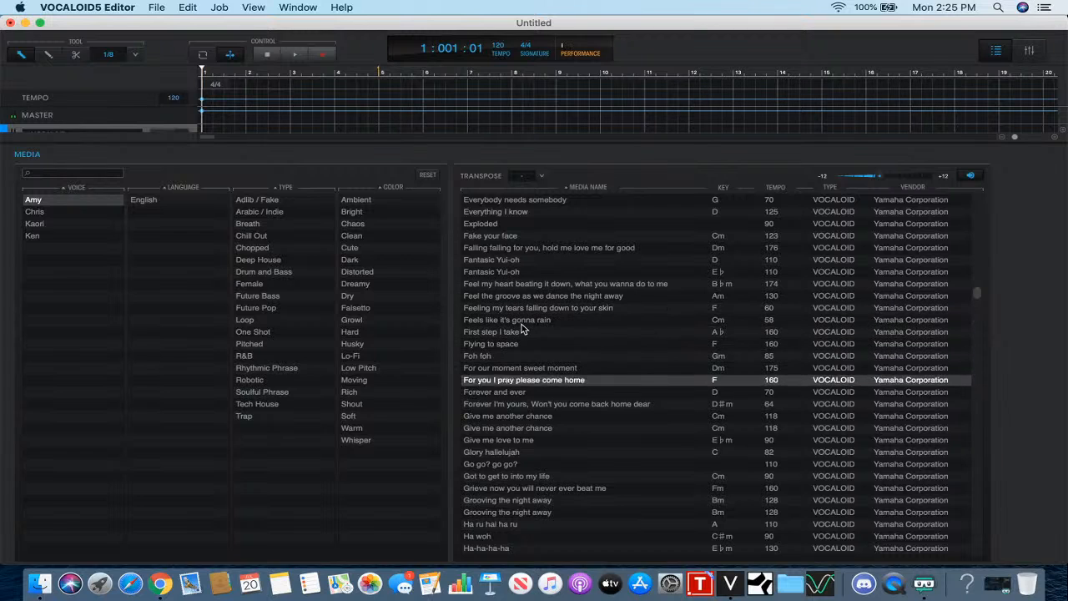
{"action": "key", "text": "Down"}
{"action": "key", "text": "Down"}
{"action": "key", "text": "Down"}
{"action": "key", "text": "Down"}
{"action": "key", "text": "Down"}
{"action": "key", "text": "Down"}
{"action": "key", "text": "Down"}
{"action": "key", "text": "Down"}
{"action": "key", "text": "Down"}
{"action": "key", "text": "Down"}
{"action": "key", "text": "Down"}
{"action": "key", "text": "Down"}
{"action": "key", "text": "Down"}
{"action": "key", "text": "Down"}
{"action": "key", "text": "Down"}
{"action": "key", "text": "Down"}
{"action": "key", "text": "Down"}
{"action": "key", "text": "Down"}
{"action": "key", "text": "Down"}
{"action": "key", "text": "Down"}
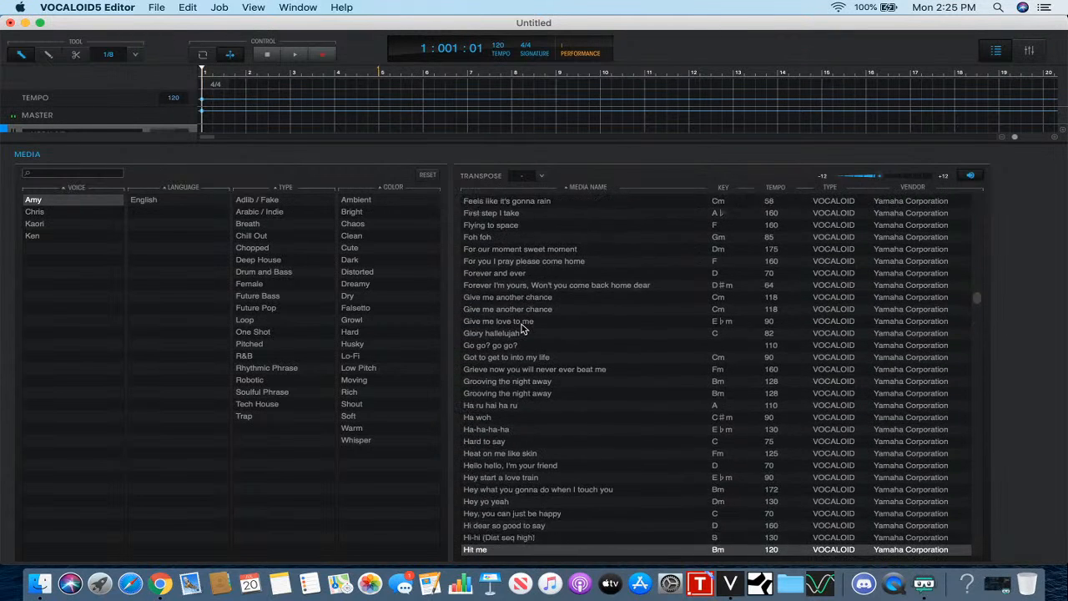
{"action": "key", "text": "Down"}
{"action": "key", "text": "Down"}
{"action": "key", "text": "Down"}
{"action": "key", "text": "Down"}
{"action": "key", "text": "Down"}
{"action": "key", "text": "Down"}
{"action": "key", "text": "Down"}
{"action": "key", "text": "Down"}
{"action": "key", "text": "Down"}
{"action": "key", "text": "Down"}
{"action": "key", "text": "Down"}
{"action": "key", "text": "Down"}
{"action": "key", "text": "Down"}
{"action": "key", "text": "Down"}
{"action": "key", "text": "Down"}
{"action": "key", "text": "Down"}
{"action": "key", "text": "Down"}
{"action": "key", "text": "Down"}
{"action": "key", "text": "Down"}
{"action": "key", "text": "Down"}
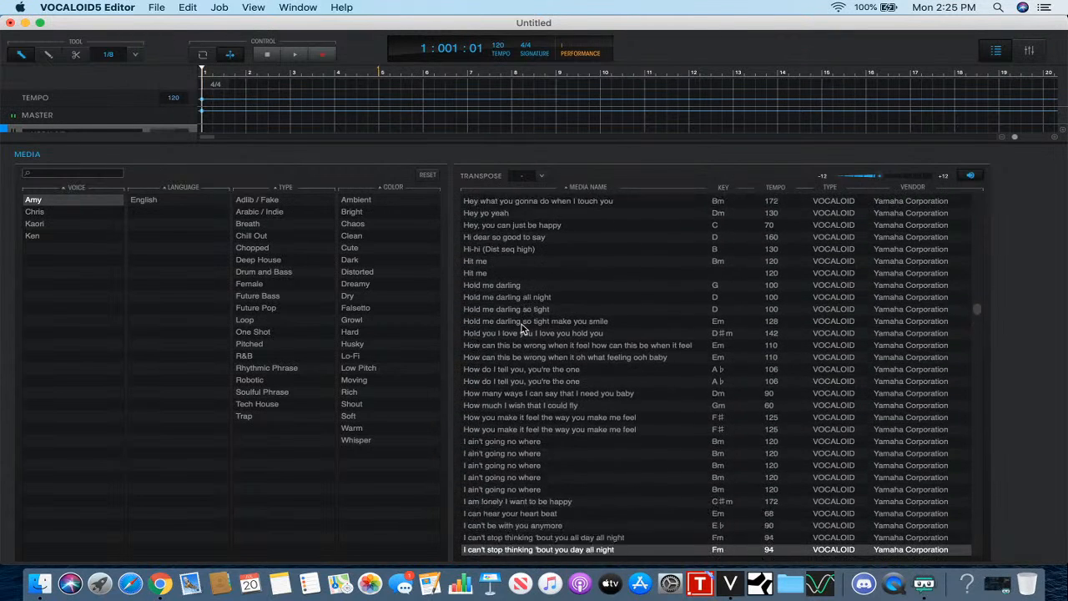
{"action": "key", "text": "Down"}
{"action": "key", "text": "Down"}
{"action": "key", "text": "Down"}
{"action": "key", "text": "Down"}
{"action": "key", "text": "Down"}
{"action": "key", "text": "Down"}
{"action": "key", "text": "Down"}
{"action": "key", "text": "Down"}
{"action": "key", "text": "Down"}
{"action": "key", "text": "Down"}
{"action": "key", "text": "Down"}
{"action": "key", "text": "Down"}
{"action": "key", "text": "Down"}
{"action": "key", "text": "Down"}
{"action": "key", "text": "Down"}
{"action": "key", "text": "Down"}
{"action": "key", "text": "Down"}
{"action": "key", "text": "Down"}
{"action": "key", "text": "Down"}
{"action": "key", "text": "Down"}
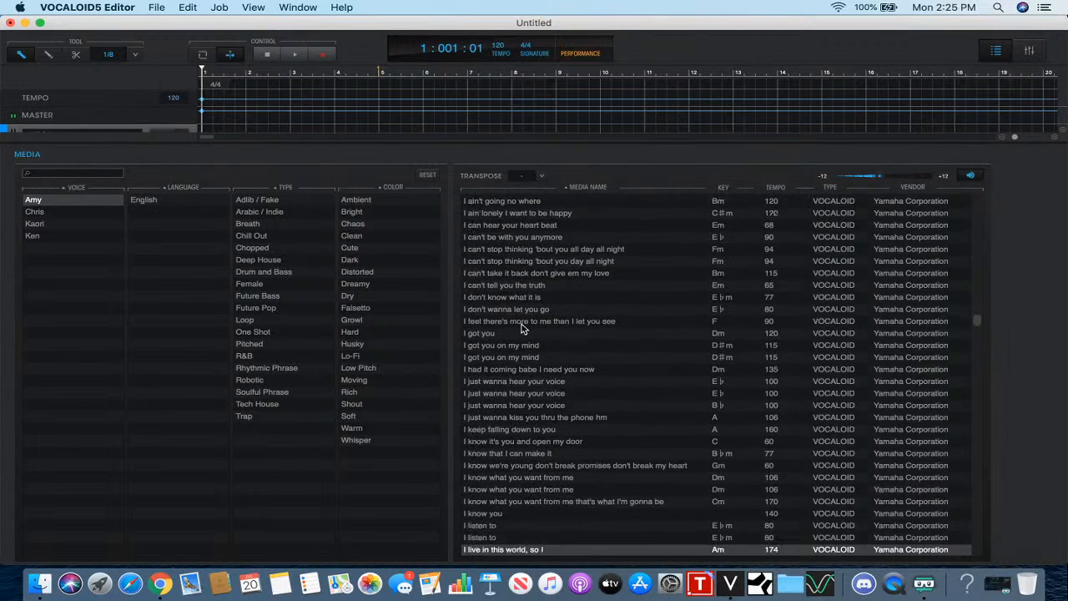
{"action": "key", "text": "Down"}
{"action": "key", "text": "Down"}
{"action": "key", "text": "Down"}
{"action": "key", "text": "Down"}
{"action": "key", "text": "Down"}
{"action": "key", "text": "Down"}
{"action": "key", "text": "Down"}
{"action": "key", "text": "Down"}
{"action": "key", "text": "Down"}
{"action": "key", "text": "Down"}
{"action": "key", "text": "Down"}
{"action": "key", "text": "Down"}
{"action": "key", "text": "Down"}
{"action": "key", "text": "Down"}
{"action": "key", "text": "Down"}
{"action": "key", "text": "Down"}
{"action": "key", "text": "Down"}
{"action": "key", "text": "Down"}
{"action": "key", "text": "Down"}
{"action": "key", "text": "Down"}
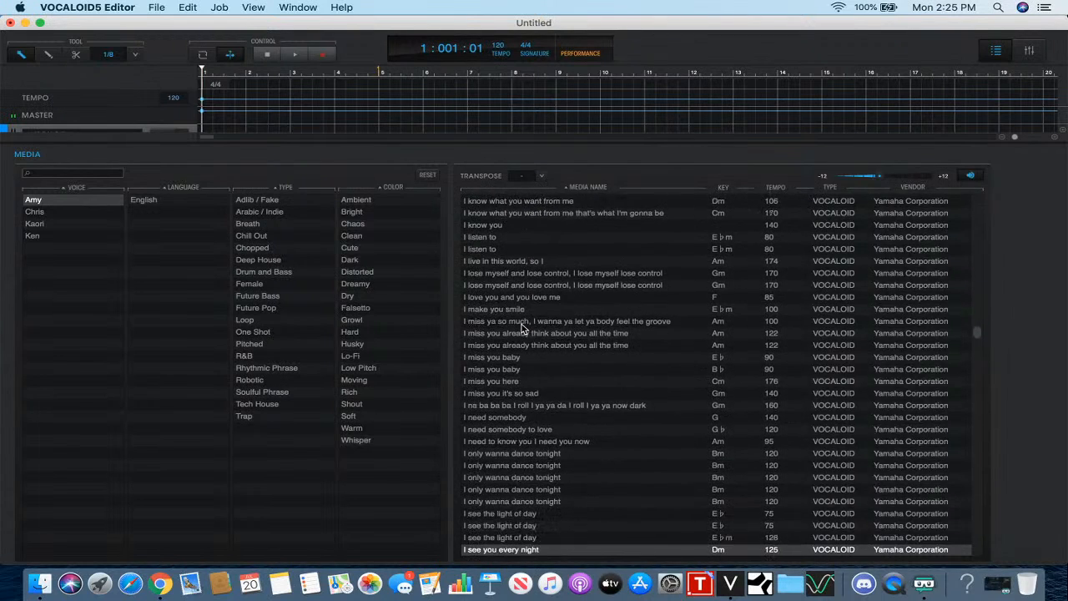
{"action": "key", "text": "Down"}
{"action": "key", "text": "Down"}
{"action": "key", "text": "Down"}
{"action": "key", "text": "Down"}
{"action": "key", "text": "Down"}
{"action": "key", "text": "Down"}
{"action": "key", "text": "Down"}
{"action": "key", "text": "Down"}
{"action": "key", "text": "Down"}
{"action": "key", "text": "Down"}
{"action": "key", "text": "Down"}
{"action": "key", "text": "Down"}
{"action": "key", "text": "Down"}
{"action": "key", "text": "Down"}
{"action": "key", "text": "Down"}
{"action": "key", "text": "Down"}
{"action": "key", "text": "Down"}
{"action": "key", "text": "Down"}
{"action": "key", "text": "Down"}
{"action": "key", "text": "Down"}
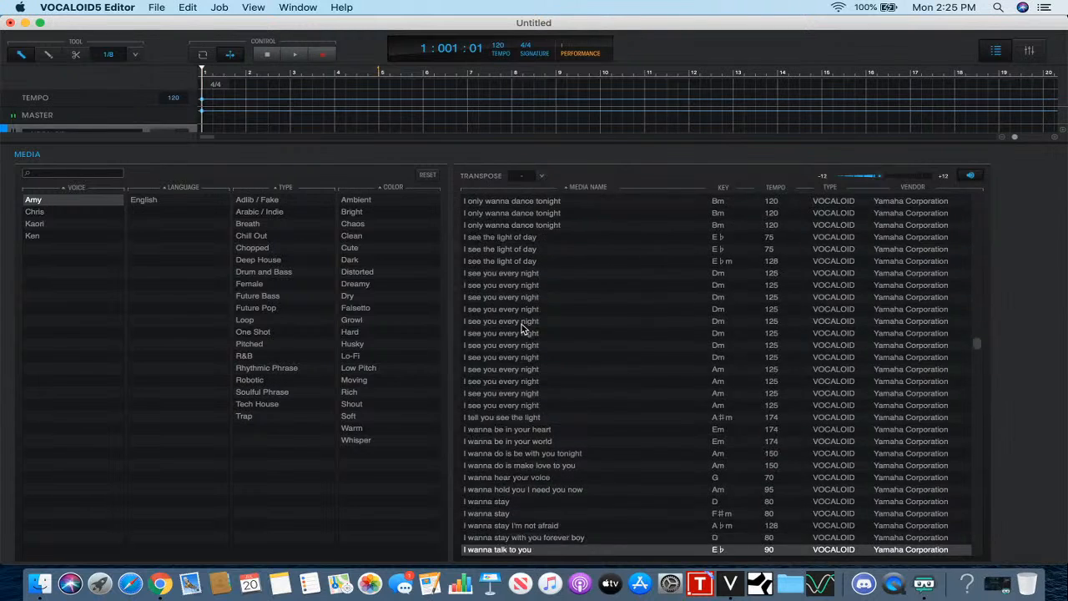
{"action": "key", "text": "Down"}
{"action": "key", "text": "Down"}
{"action": "key", "text": "Down"}
{"action": "key", "text": "Down"}
{"action": "key", "text": "Down"}
{"action": "key", "text": "Down"}
{"action": "key", "text": "Down"}
{"action": "key", "text": "Down"}
{"action": "key", "text": "Down"}
{"action": "key", "text": "Down"}
{"action": "key", "text": "Down"}
{"action": "key", "text": "Down"}
{"action": "key", "text": "Down"}
{"action": "key", "text": "Down"}
{"action": "key", "text": "Down"}
{"action": "key", "text": "Down"}
{"action": "key", "text": "Down"}
{"action": "key", "text": "Down"}
{"action": "key", "text": "Down"}
{"action": "key", "text": "Down"}
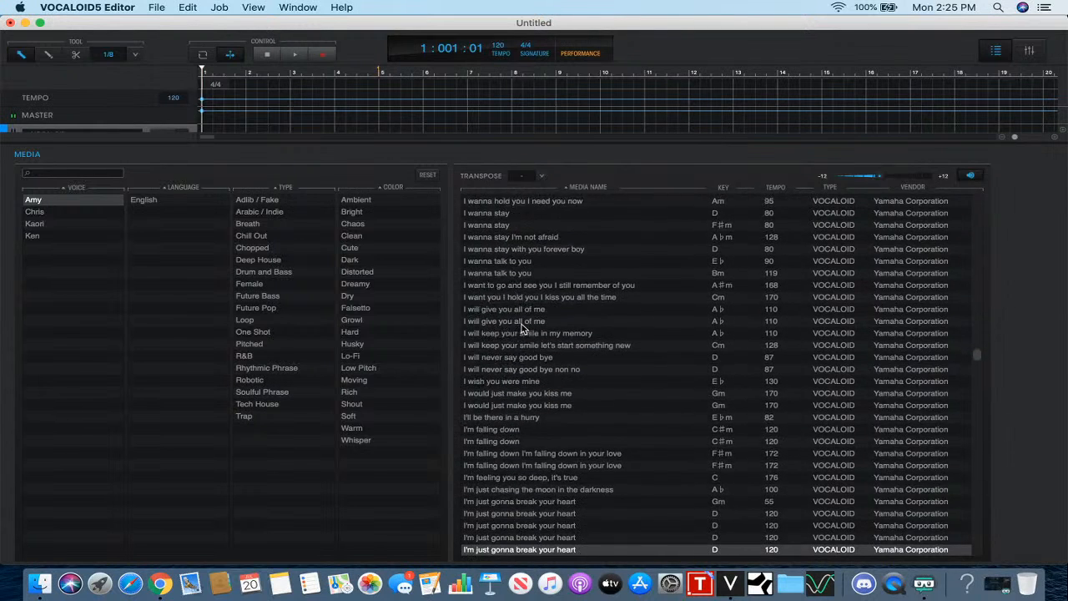
- Browse down through Amy's phrases from "I'm just gonna break your heart" to "Oh woo (Cute rhythmic)"
{"action": "key", "text": "Down"}
{"action": "key", "text": "Down"}
{"action": "key", "text": "Down"}
{"action": "key", "text": "Down"}
{"action": "key", "text": "Down"}
{"action": "key", "text": "Down"}
{"action": "key", "text": "Down"}
{"action": "key", "text": "Down"}
{"action": "key", "text": "Down"}
{"action": "key", "text": "Down"}
{"action": "key", "text": "Down"}
{"action": "key", "text": "Down"}
{"action": "key", "text": "Down"}
{"action": "key", "text": "Down"}
{"action": "key", "text": "Down"}
{"action": "key", "text": "Down"}
{"action": "key", "text": "Down"}
{"action": "key", "text": "Down"}
{"action": "key", "text": "Down"}
{"action": "key", "text": "Down"}
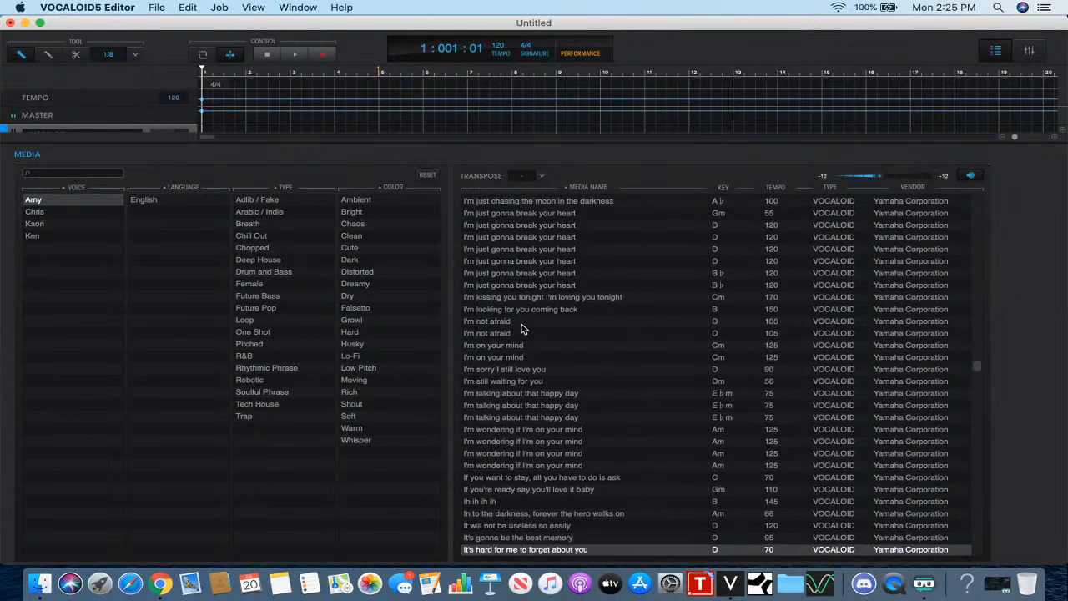
{"action": "key", "text": "Down"}
{"action": "key", "text": "Down"}
{"action": "key", "text": "Down"}
{"action": "key", "text": "Down"}
{"action": "key", "text": "Down"}
{"action": "key", "text": "Down"}
{"action": "key", "text": "Down"}
{"action": "key", "text": "Down"}
{"action": "key", "text": "Down"}
{"action": "key", "text": "Down"}
{"action": "key", "text": "Down"}
{"action": "key", "text": "Down"}
{"action": "key", "text": "Down"}
{"action": "key", "text": "Down"}
{"action": "key", "text": "Down"}
{"action": "key", "text": "Down"}
{"action": "key", "text": "Down"}
{"action": "key", "text": "Down"}
{"action": "key", "text": "Down"}
{"action": "key", "text": "Down"}
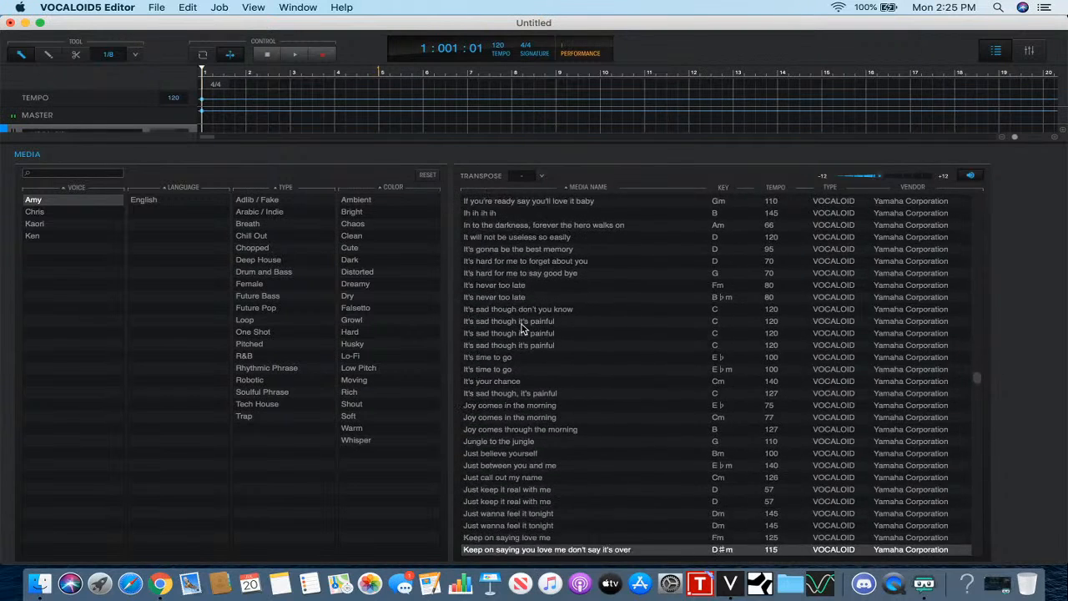
{"action": "key", "text": "Down"}
{"action": "key", "text": "Down"}
{"action": "key", "text": "Down"}
{"action": "key", "text": "Down"}
{"action": "key", "text": "Down"}
{"action": "key", "text": "Down"}
{"action": "key", "text": "Down"}
{"action": "key", "text": "Down"}
{"action": "key", "text": "Down"}
{"action": "key", "text": "Down"}
{"action": "key", "text": "Down"}
{"action": "key", "text": "Down"}
{"action": "key", "text": "Down"}
{"action": "key", "text": "Down"}
{"action": "key", "text": "Down"}
{"action": "key", "text": "Down"}
{"action": "key", "text": "Down"}
{"action": "key", "text": "Down"}
{"action": "key", "text": "Down"}
{"action": "key", "text": "Down"}
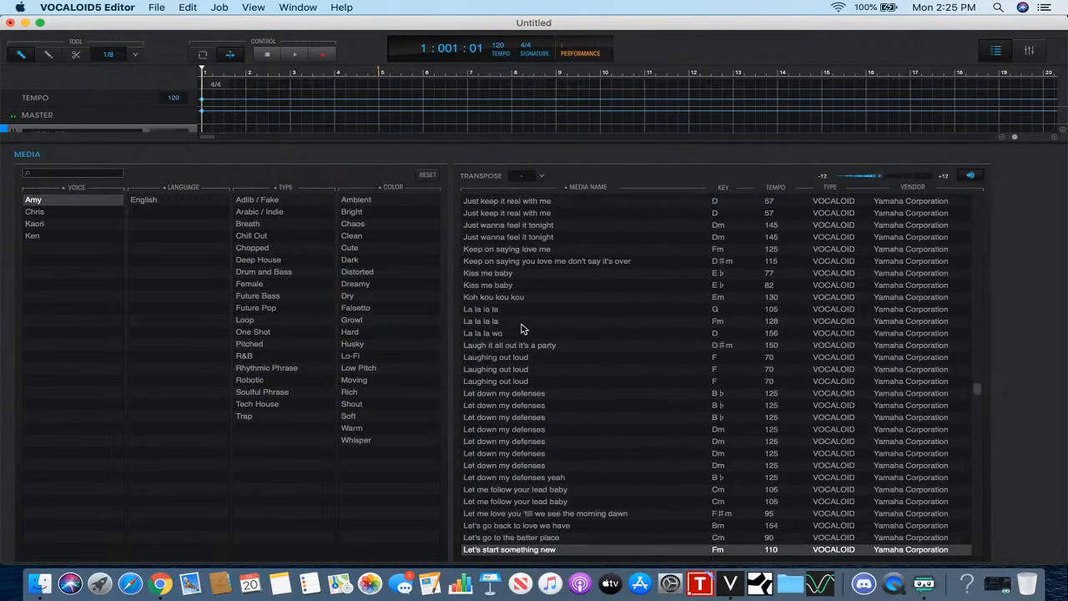
{"action": "key", "text": "Down"}
{"action": "key", "text": "Down"}
{"action": "key", "text": "Down"}
{"action": "key", "text": "Down"}
{"action": "key", "text": "Down"}
{"action": "key", "text": "Down"}
{"action": "key", "text": "Down"}
{"action": "key", "text": "Down"}
{"action": "key", "text": "Down"}
{"action": "key", "text": "Down"}
{"action": "key", "text": "Down"}
{"action": "key", "text": "Down"}
{"action": "key", "text": "Down"}
{"action": "key", "text": "Down"}
{"action": "key", "text": "Down"}
{"action": "key", "text": "Down"}
{"action": "key", "text": "Down"}
{"action": "key", "text": "Down"}
{"action": "key", "text": "Down"}
{"action": "key", "text": "Down"}
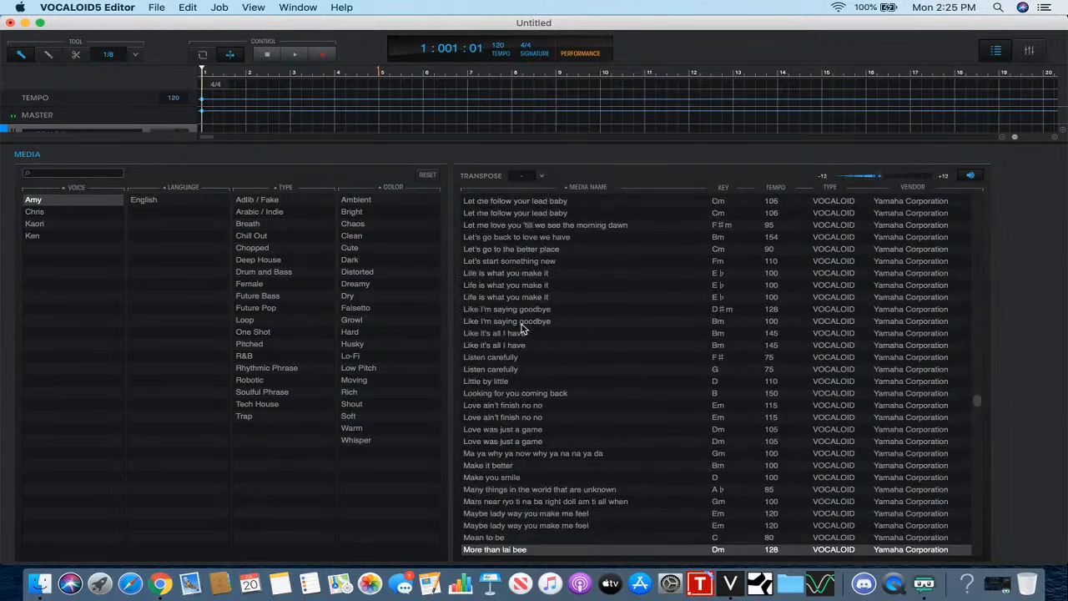
{"action": "key", "text": "Down"}
{"action": "key", "text": "Down"}
{"action": "key", "text": "Down"}
{"action": "key", "text": "Down"}
{"action": "key", "text": "Down"}
{"action": "key", "text": "Down"}
{"action": "key", "text": "Down"}
{"action": "key", "text": "Down"}
{"action": "key", "text": "Down"}
{"action": "key", "text": "Down"}
{"action": "key", "text": "Down"}
{"action": "key", "text": "Down"}
{"action": "key", "text": "Down"}
{"action": "key", "text": "Down"}
{"action": "key", "text": "Down"}
{"action": "key", "text": "Down"}
{"action": "key", "text": "Down"}
{"action": "key", "text": "Down"}
{"action": "key", "text": "Down"}
{"action": "key", "text": "Down"}
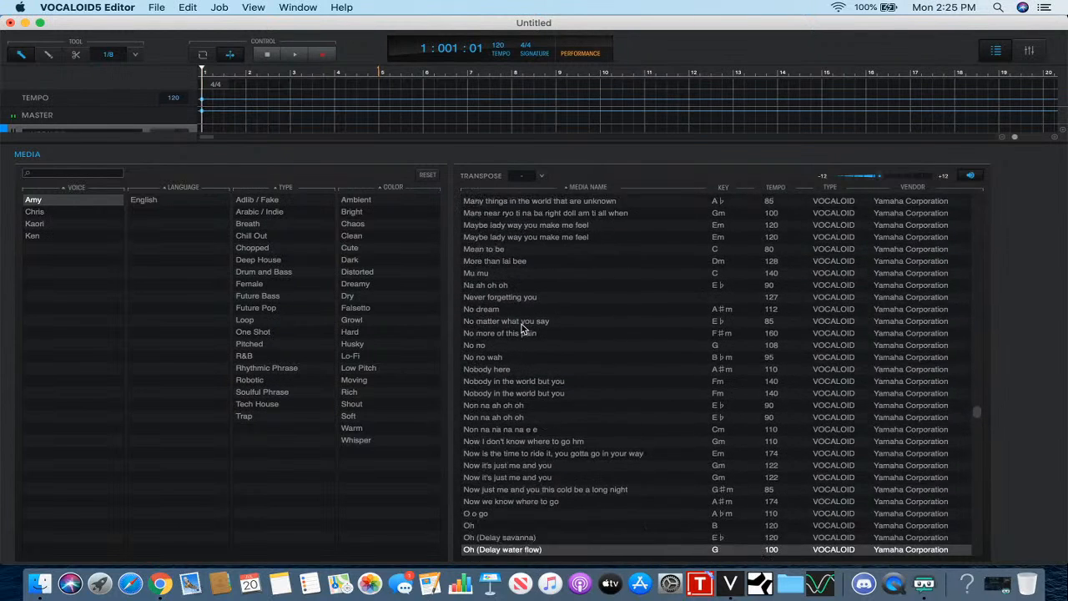
{"action": "key", "text": "Down"}
{"action": "key", "text": "Down"}
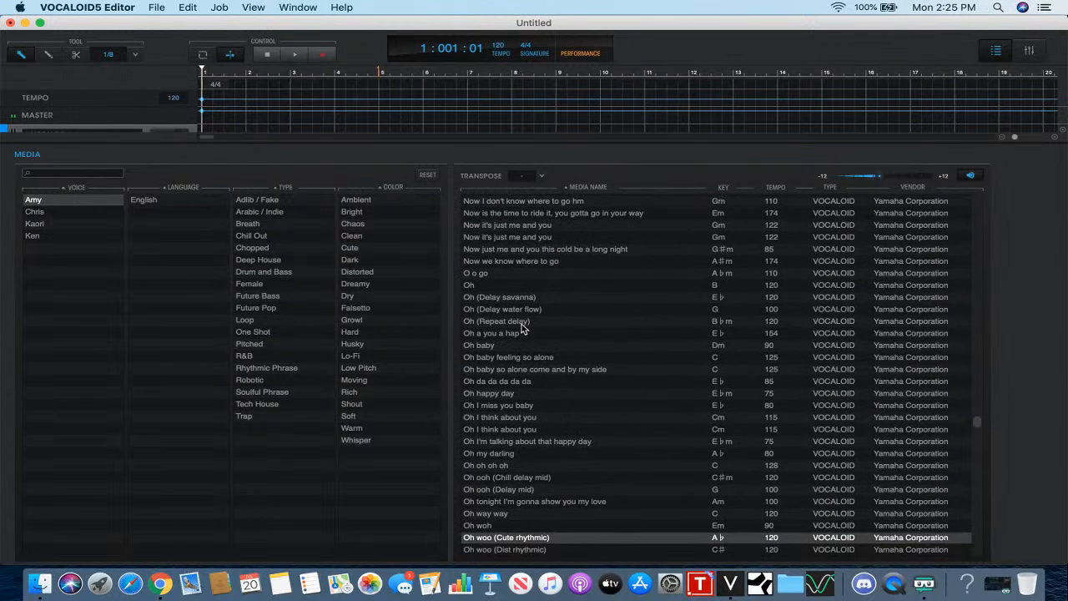
- Step back and forth through Amy's "Oh" phrases around "Oh I'm talking about that happy day", ending on "Oh ooh (Chill delay mid)"
{"action": "key", "text": "Up"}
{"action": "key", "text": "Up"}
{"action": "key", "text": "Up"}
{"action": "key", "text": "Up"}
{"action": "key", "text": "Up"}
{"action": "key", "text": "Up"}
{"action": "key", "text": "Up"}
{"action": "key", "text": "Up"}
{"action": "key", "text": "Up"}
{"action": "key", "text": "Up"}
{"action": "key", "text": "Up"}
{"action": "key", "text": "Up"}
{"action": "key", "text": "Up"}
{"action": "key", "text": "Down"}
{"action": "key", "text": "Down"}
{"action": "key", "text": "Down"}
{"action": "key", "text": "Down"}
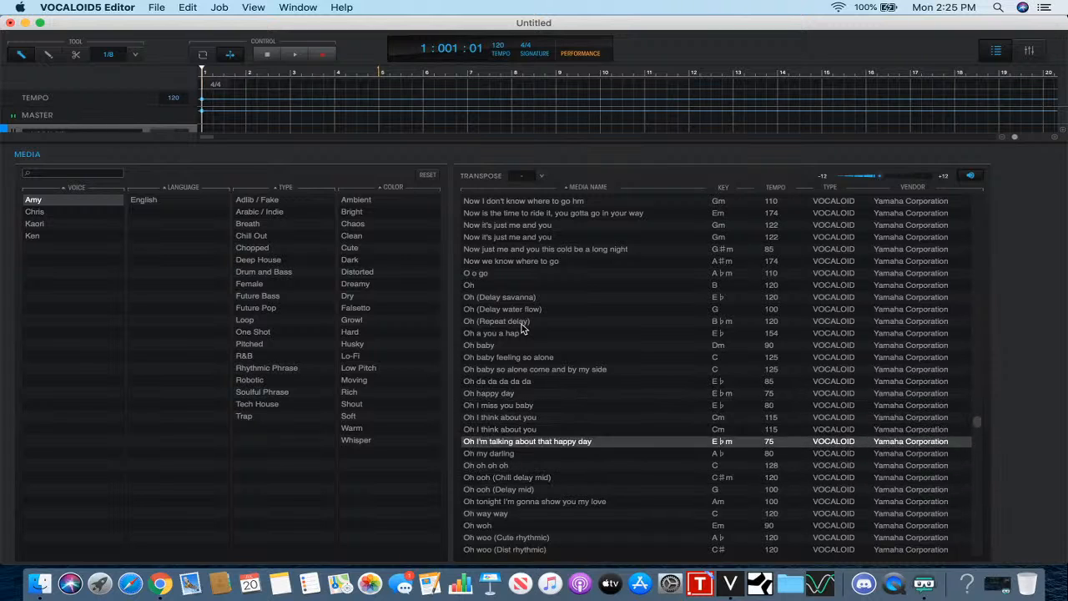
{"action": "key", "text": "Up"}
{"action": "key", "text": "Up"}
{"action": "key", "text": "Up"}
{"action": "key", "text": "Up"}
{"action": "key", "text": "Down"}
{"action": "key", "text": "Down"}
{"action": "key", "text": "Down"}
{"action": "key", "text": "Down"}
{"action": "key", "text": "Down"}
{"action": "key", "text": "Down"}
{"action": "key", "text": "Down"}
{"action": "key", "text": "Down"}
{"action": "key", "text": "Down"}
{"action": "key", "text": "Down"}
{"action": "key", "text": "Down"}
{"action": "key", "text": "Down"}
{"action": "key", "text": "Down"}
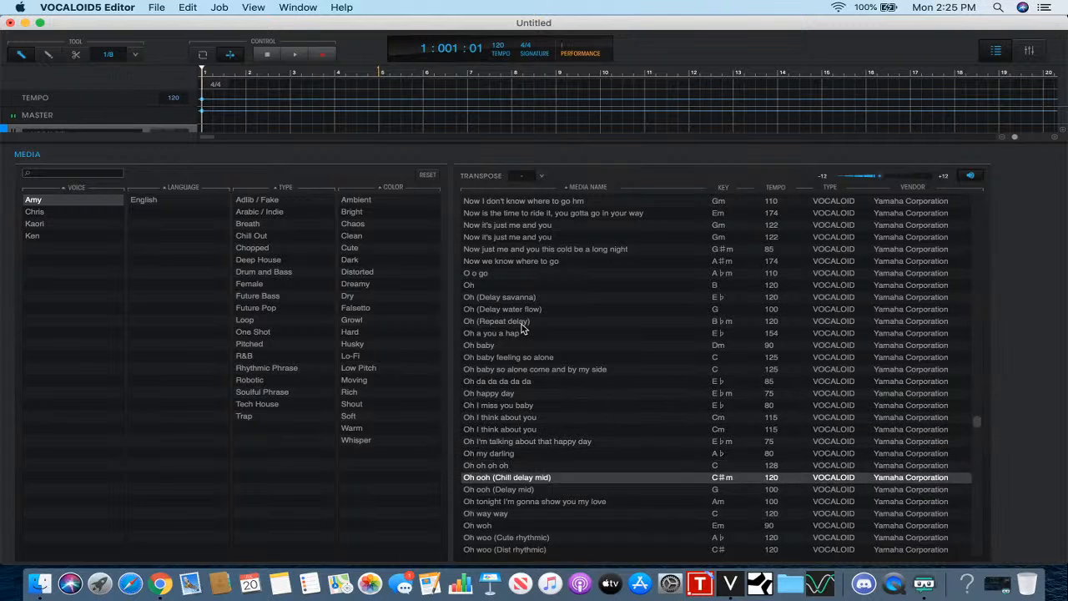
- Continue down Amy's phrases from "Oh ooh (Chill delay mid)" to "Ooh don't give em my love"
{"action": "key", "text": "Down"}
{"action": "key", "text": "Down"}
{"action": "key", "text": "Down"}
{"action": "key", "text": "Down"}
{"action": "key", "text": "Down"}
{"action": "key", "text": "Down"}
{"action": "key", "text": "Down"}
{"action": "key", "text": "Down"}
{"action": "key", "text": "Down"}
{"action": "key", "text": "Down"}
{"action": "key", "text": "Down"}
{"action": "key", "text": "Down"}
{"action": "key", "text": "Down"}
{"action": "key", "text": "Down"}
{"action": "key", "text": "Down"}
{"action": "key", "text": "Down"}
{"action": "key", "text": "Down"}
{"action": "key", "text": "Down"}
{"action": "key", "text": "Down"}
{"action": "key", "text": "Down"}
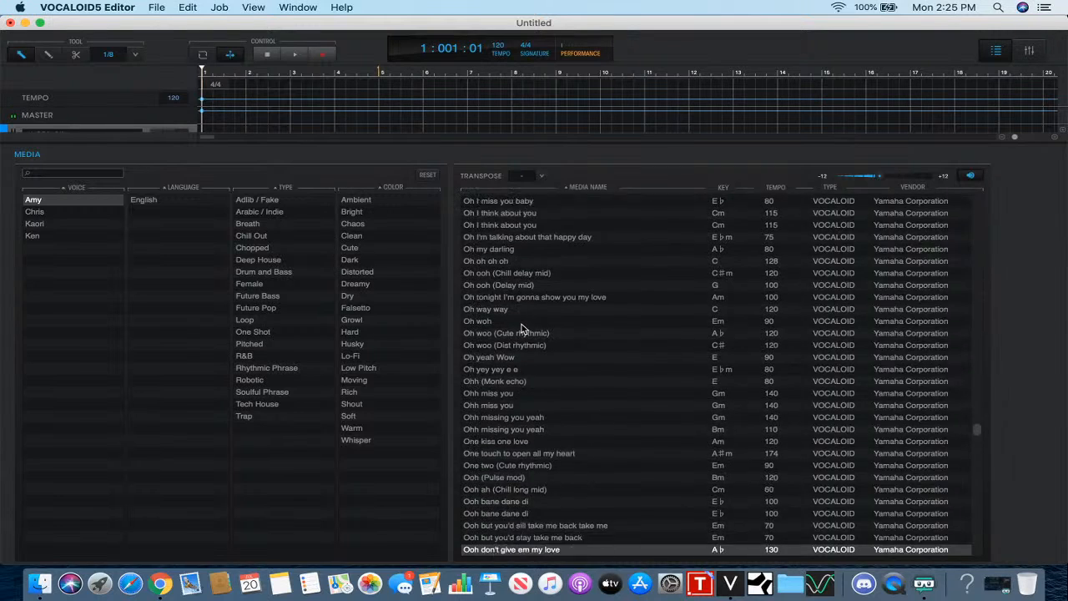
- Browse down through Amy's phrases from "Ooh don't give em my love" to "Pa-a-a (Chop dry up)"
{"action": "key", "text": "Down"}
{"action": "key", "text": "Down"}
{"action": "key", "text": "Down"}
{"action": "key", "text": "Down"}
{"action": "key", "text": "Down"}
{"action": "key", "text": "Down"}
{"action": "key", "text": "Down"}
{"action": "key", "text": "Down"}
{"action": "key", "text": "Down"}
{"action": "key", "text": "Down"}
{"action": "key", "text": "Down"}
{"action": "key", "text": "Down"}
{"action": "key", "text": "Down"}
{"action": "key", "text": "Down"}
{"action": "key", "text": "Down"}
{"action": "key", "text": "Down"}
{"action": "key", "text": "Down"}
{"action": "key", "text": "Down"}
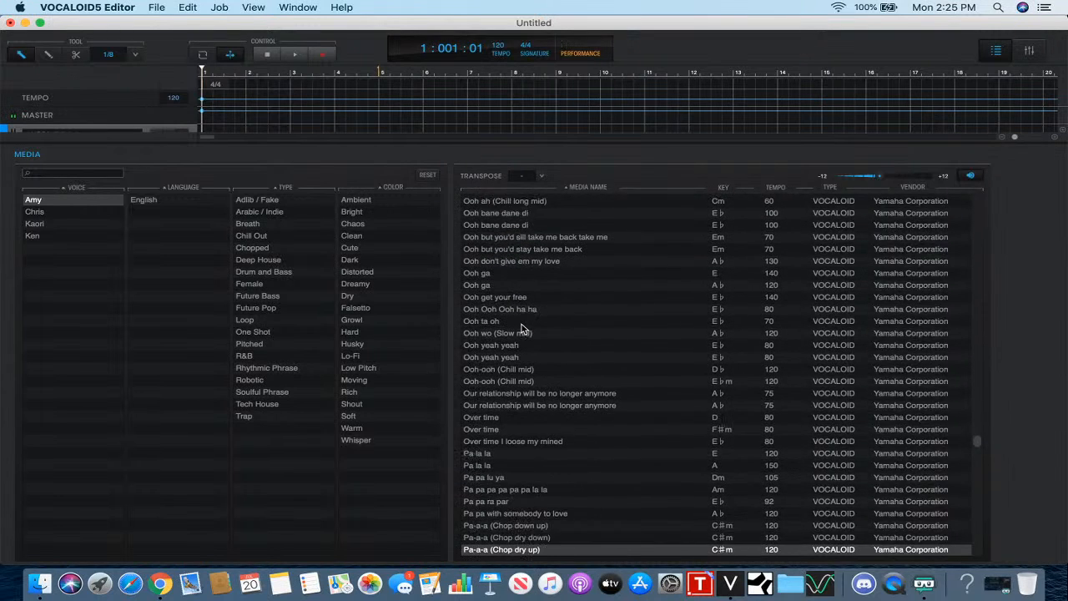
- Filter the phrases to the Chris voice and preview versions of "Theres nobody in the world but you"
{"action": "left_click", "coordinate": [71, 213]}
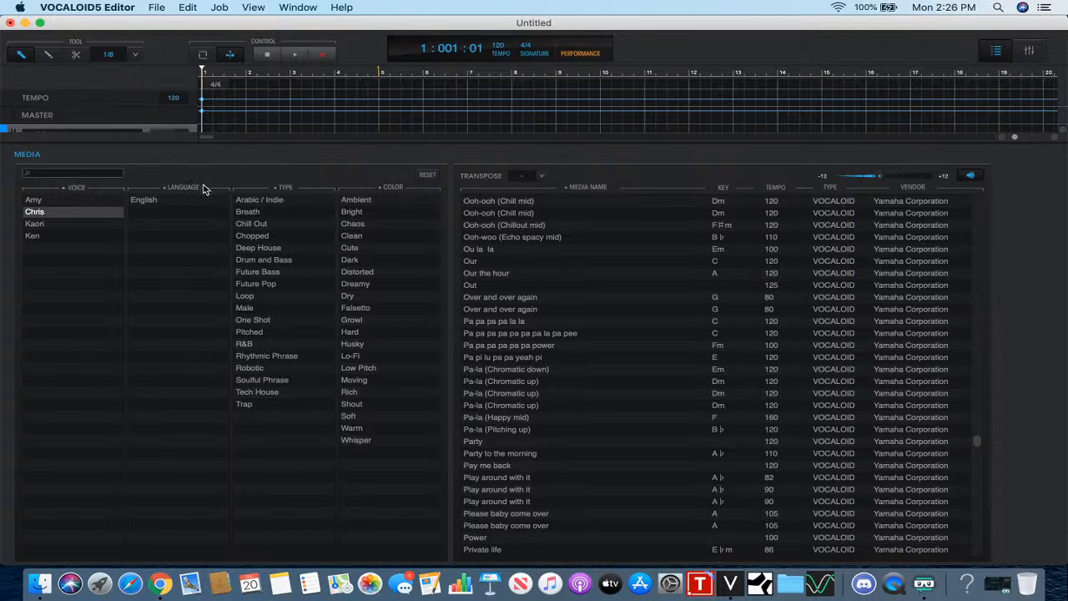
{"action": "scroll", "coordinate": [561, 334], "scroll_direction": "down", "scroll_amount": 20}
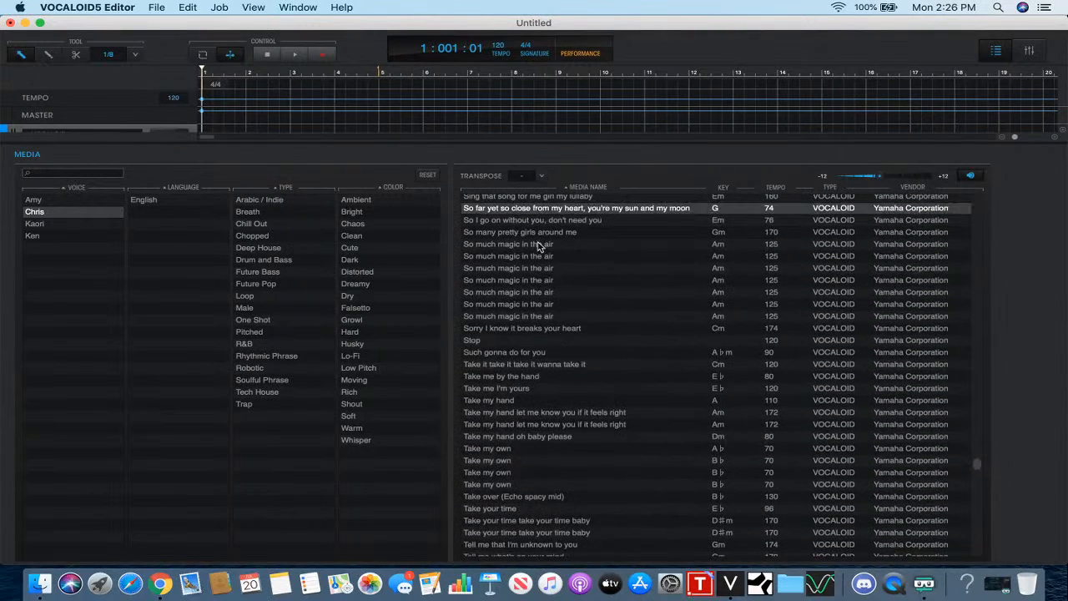
{"action": "scroll", "coordinate": [539, 250], "scroll_direction": "down", "scroll_amount": 15}
{"action": "left_click", "coordinate": [541, 303]}
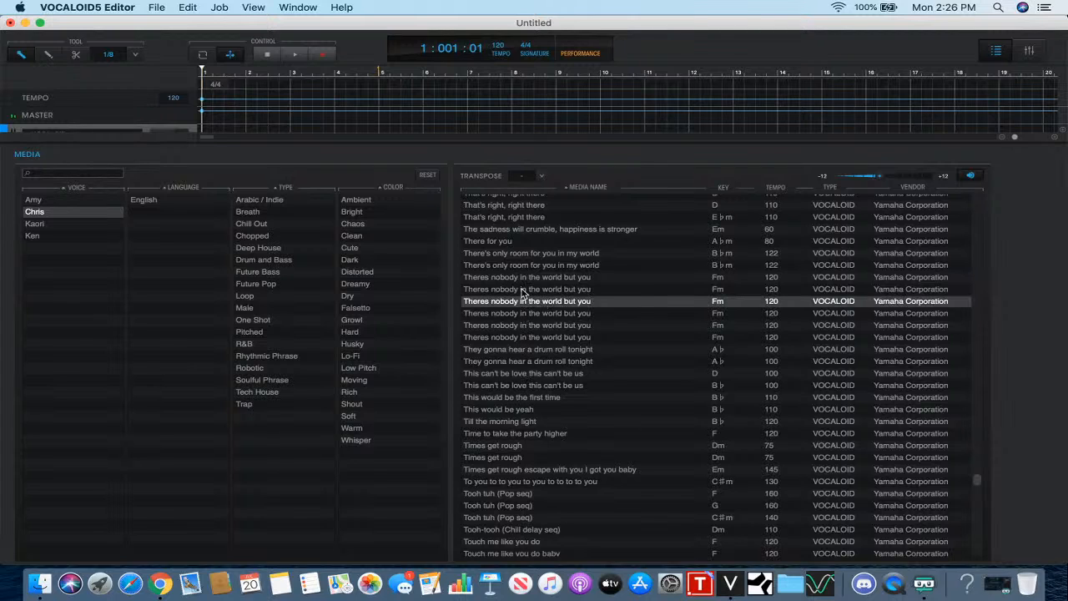
{"action": "left_click", "coordinate": [522, 278]}
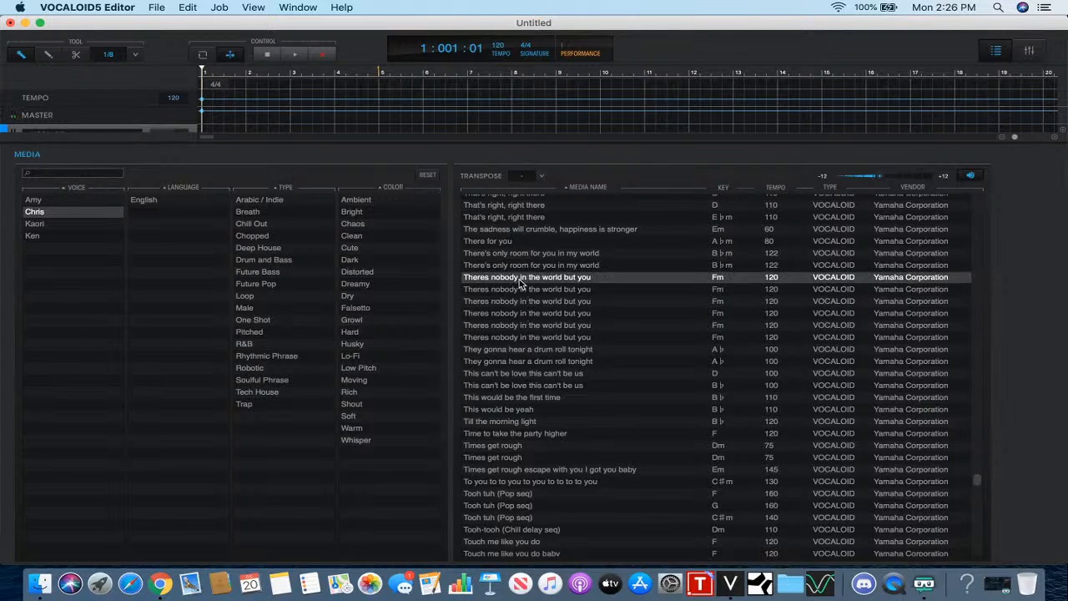
- Preview Chris's "We only got one night", "What is this I'm feeling", "When I'm talking to you" and "You're my one and only love"
{"action": "scroll", "coordinate": [516, 351], "scroll_direction": "down", "scroll_amount": 15}
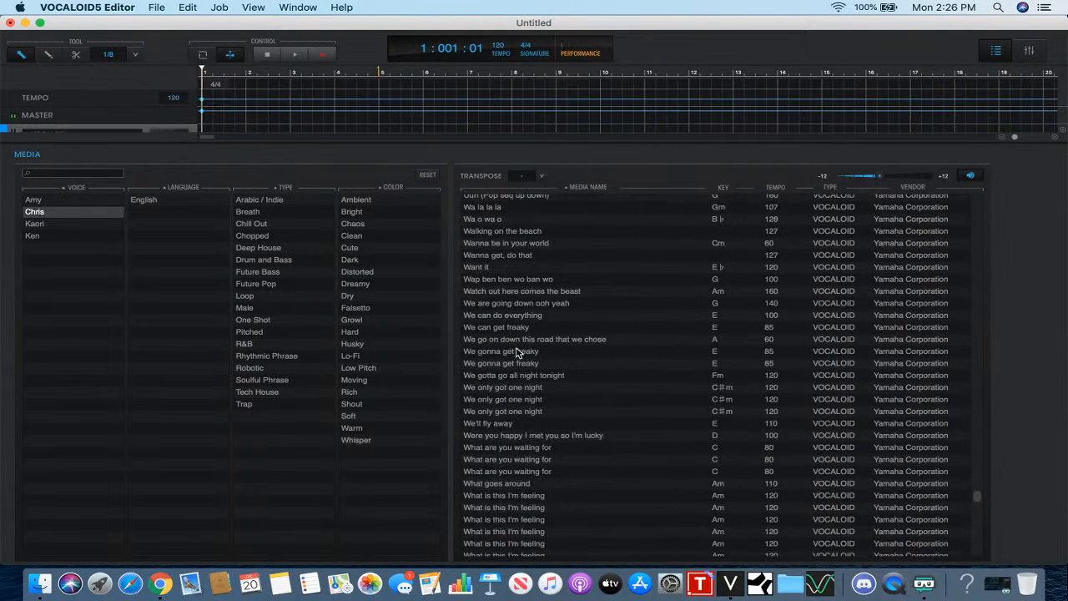
{"action": "left_click", "coordinate": [501, 388]}
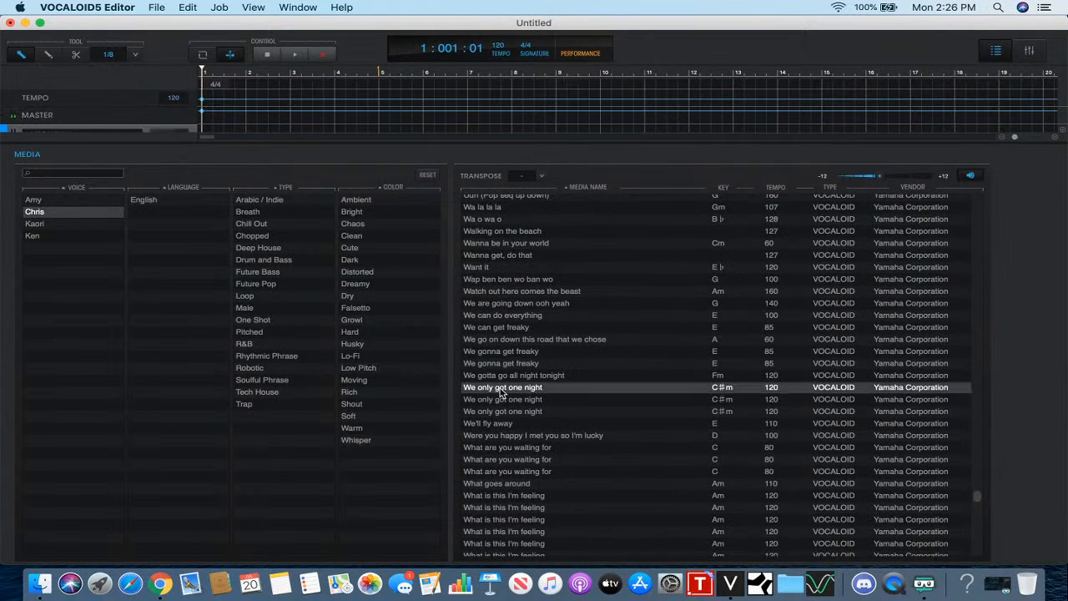
{"action": "scroll", "coordinate": [498, 414], "scroll_direction": "down", "scroll_amount": 5}
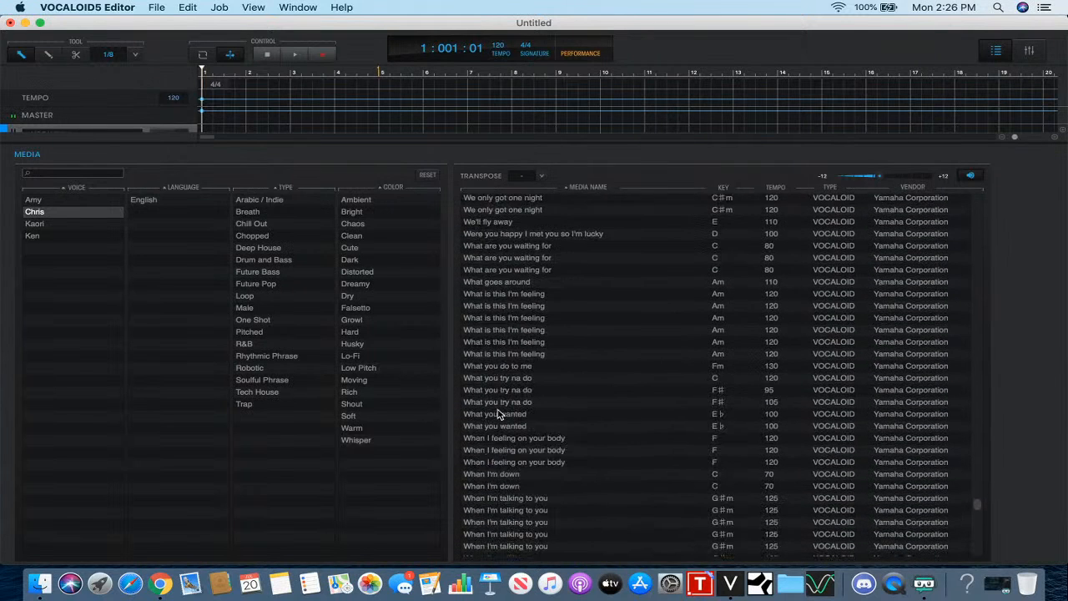
{"action": "left_click", "coordinate": [504, 343]}
{"action": "scroll", "coordinate": [494, 422], "scroll_direction": "down", "scroll_amount": 5}
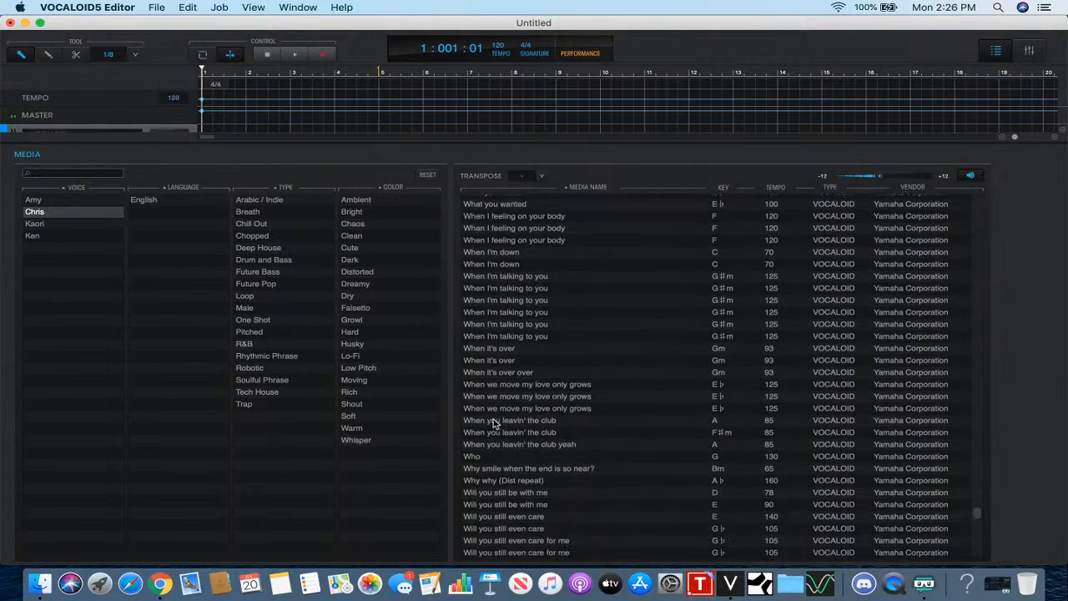
{"action": "left_click", "coordinate": [511, 322]}
{"action": "scroll", "coordinate": [512, 328], "scroll_direction": "down", "scroll_amount": 15}
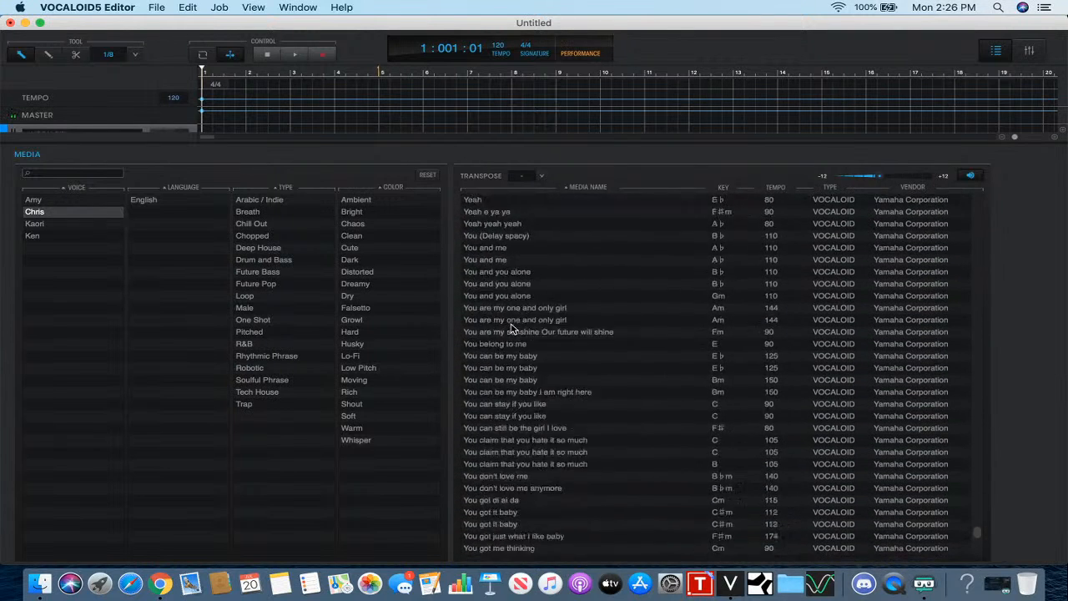
{"action": "left_click", "coordinate": [504, 370]}
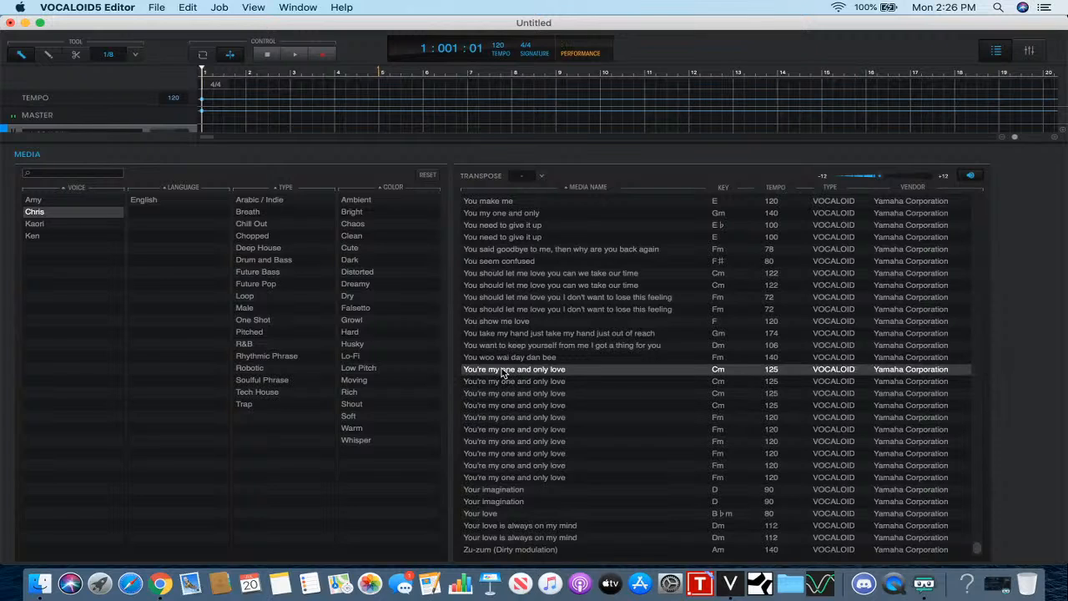
- Select Chris's "Will you still be with me" phrase in E and set the project tempo to 90
{"action": "scroll", "coordinate": [510, 322], "scroll_direction": "up", "scroll_amount": 15}
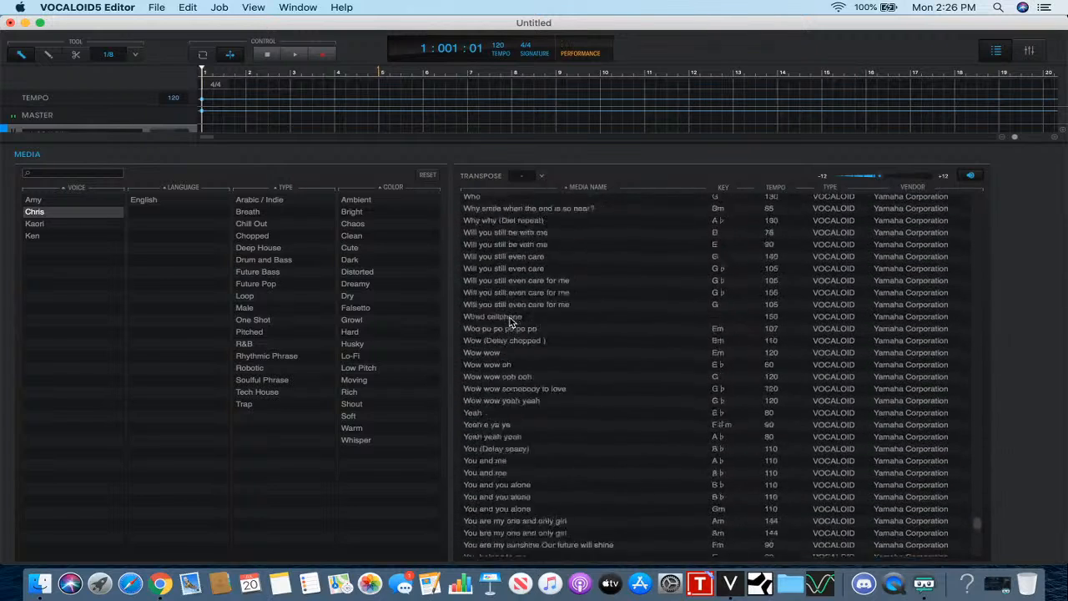
{"action": "left_click", "coordinate": [497, 385]}
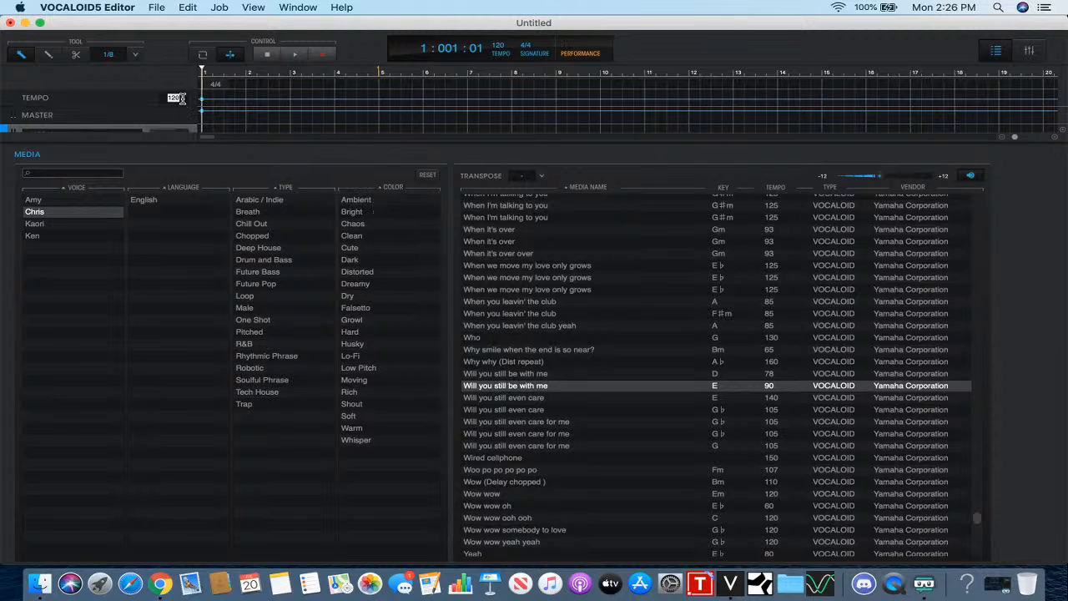
{"action": "type", "text": "90"}
{"action": "key", "text": "Return"}
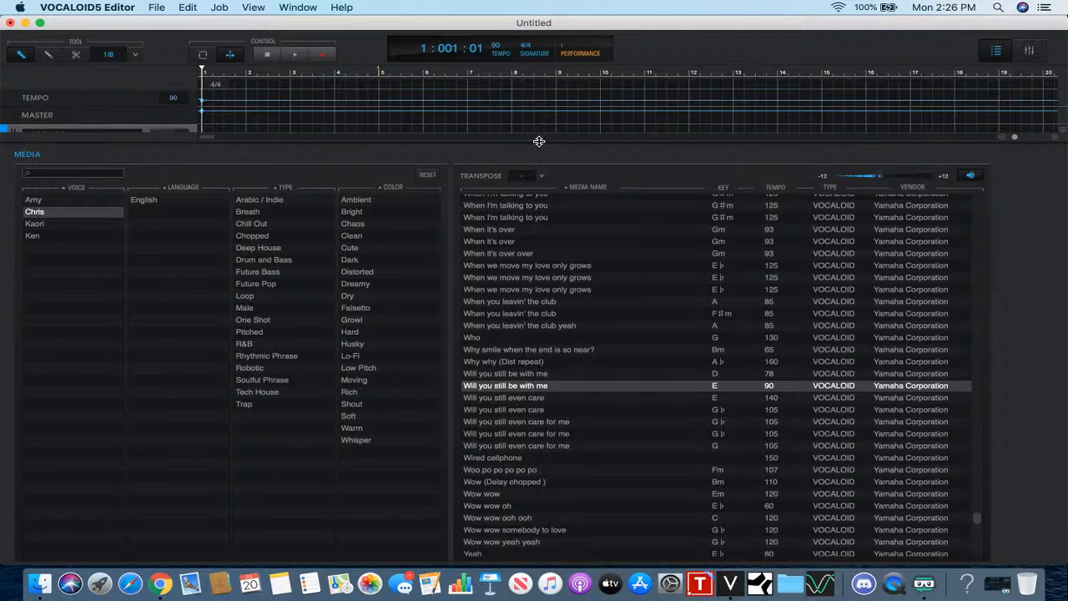
- Place the "Will you still be with me" phrase at bar 1 of the VOCALOID track and open its notes
{"action": "left_click_drag", "start_coordinate": [539, 141], "coordinate": [543, 227]}
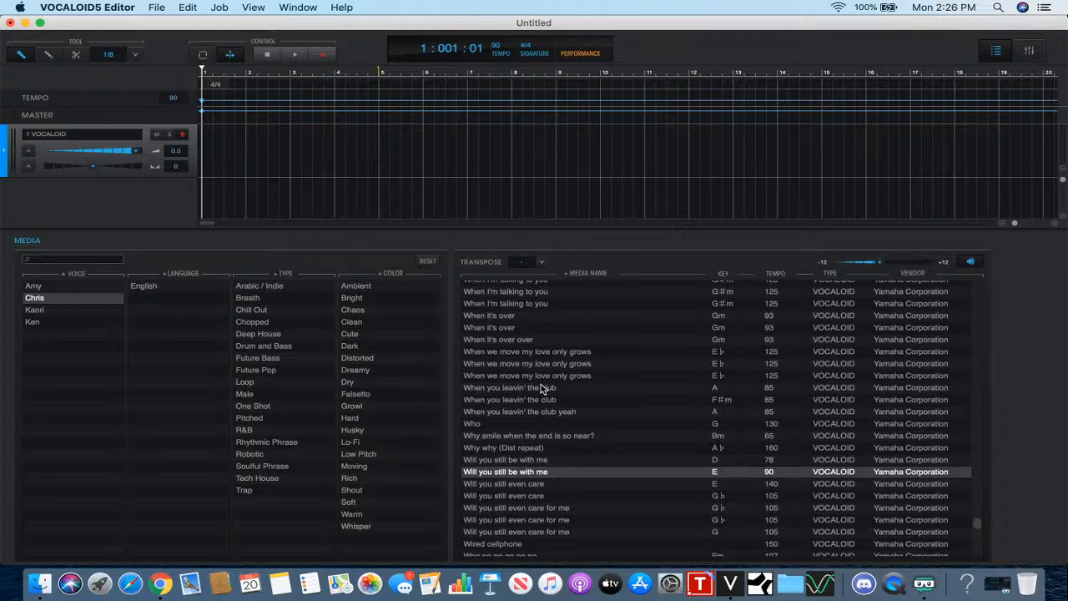
{"action": "left_click_drag", "start_coordinate": [513, 463], "coordinate": [207, 149]}
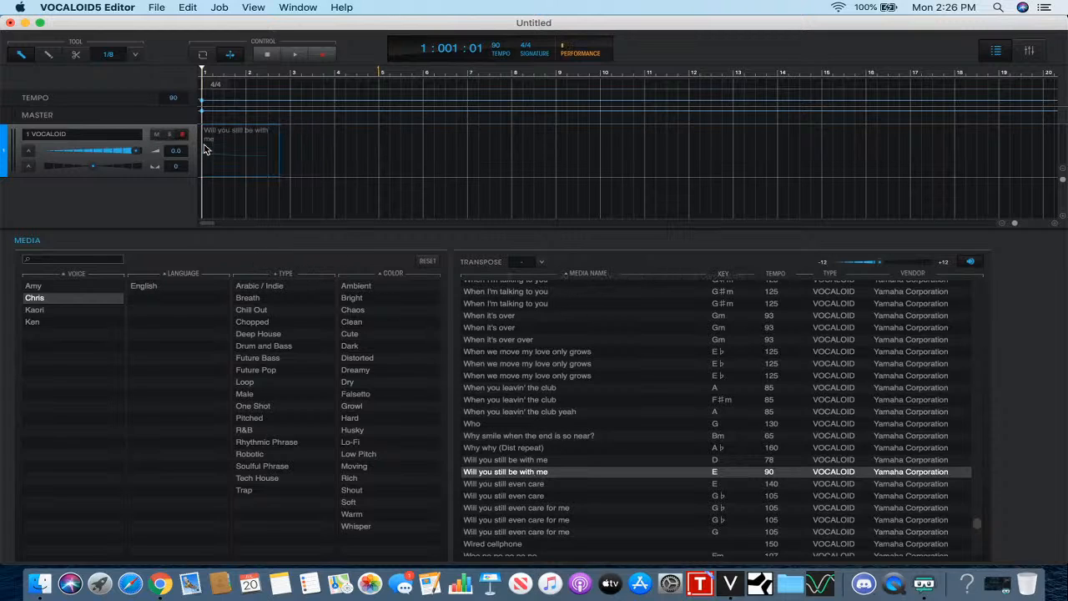
{"action": "double_click", "coordinate": [258, 167]}
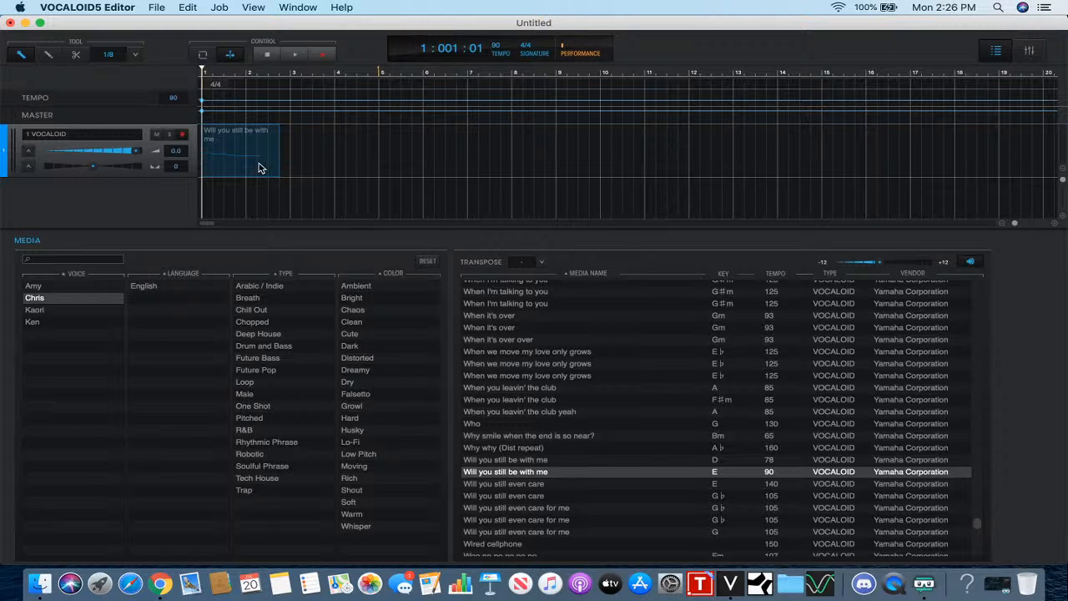
{"action": "scroll", "coordinate": [297, 311], "scroll_direction": "down", "scroll_amount": 5}
{"action": "scroll", "coordinate": [297, 312], "scroll_direction": "up", "scroll_amount": 1}
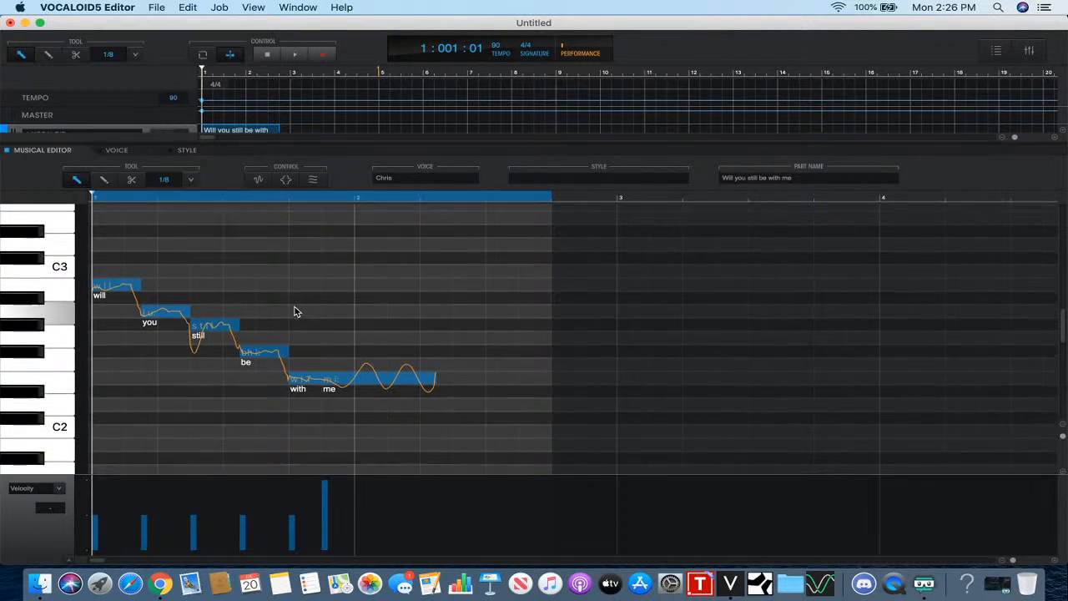
- Move the phrase part to bar 10 and draw a new empty part from bar 1 to the start of bar 6
{"action": "left_click_drag", "start_coordinate": [278, 141], "coordinate": [277, 261]}
{"action": "left_click_drag", "start_coordinate": [247, 164], "coordinate": [651, 162]}
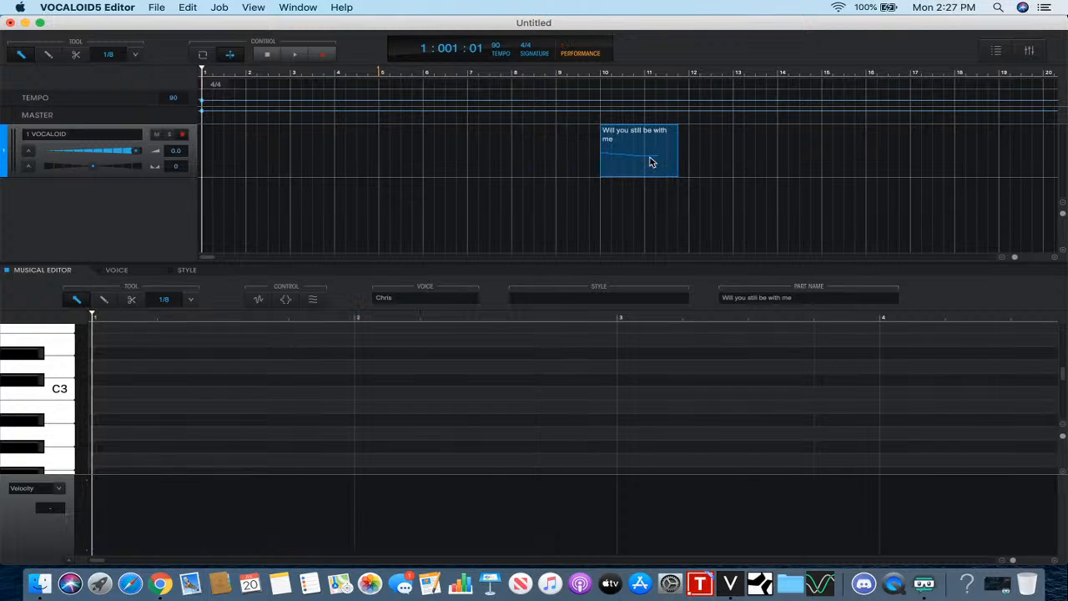
{"action": "left_click", "coordinate": [47, 55]}
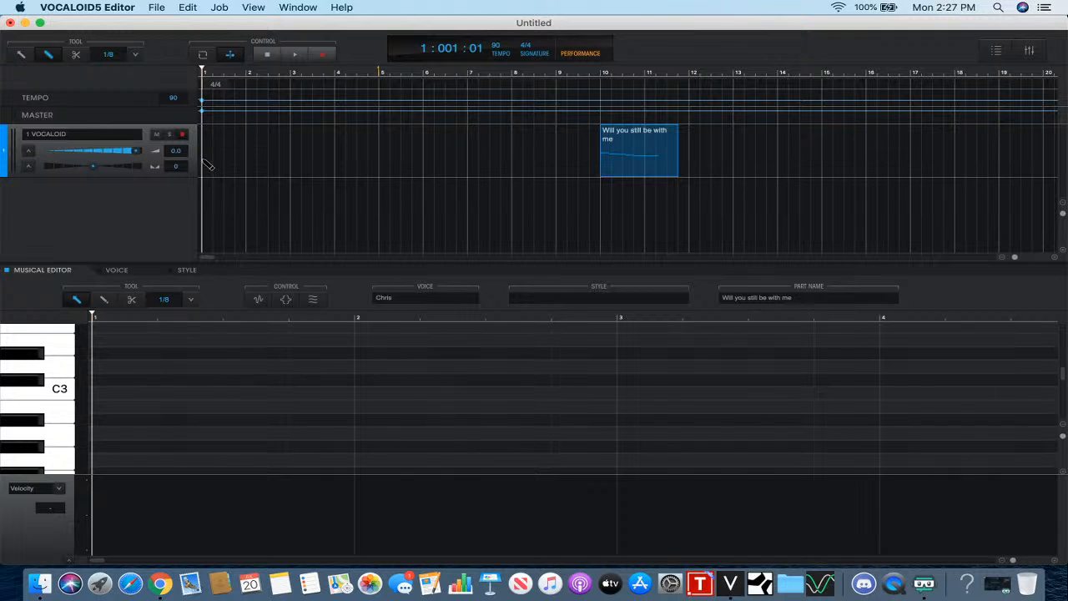
{"action": "mouse_move", "coordinate": [208, 165]}
{"action": "left_mouse_down"}
{"action": "mouse_move", "coordinate": [442, 176]}
{"action": "mouse_move", "coordinate": [427, 175]}
{"action": "left_mouse_up"}
- Assign the Chris voice and the No Effect style preset to the new part
{"action": "left_click", "coordinate": [116, 270]}
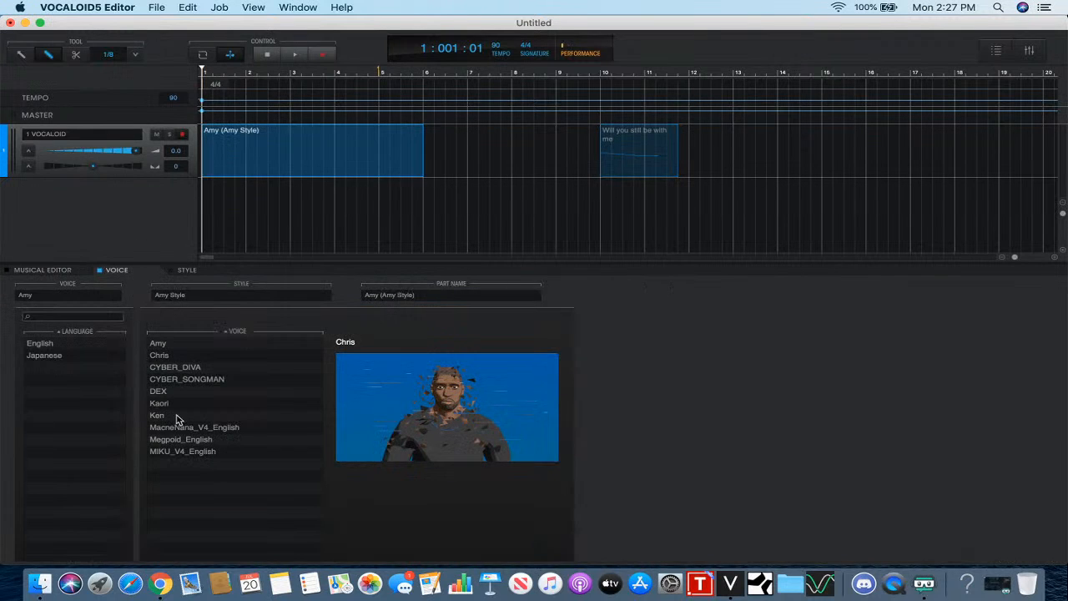
{"action": "left_click", "coordinate": [186, 356]}
{"action": "left_click", "coordinate": [187, 270]}
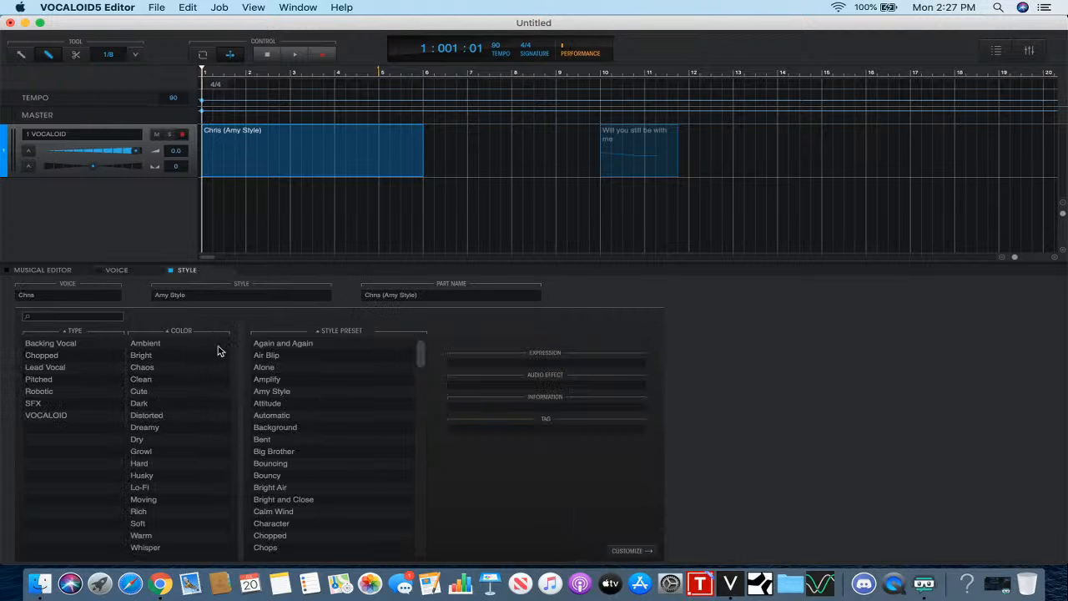
{"action": "scroll", "coordinate": [286, 491], "scroll_direction": "down", "scroll_amount": 15}
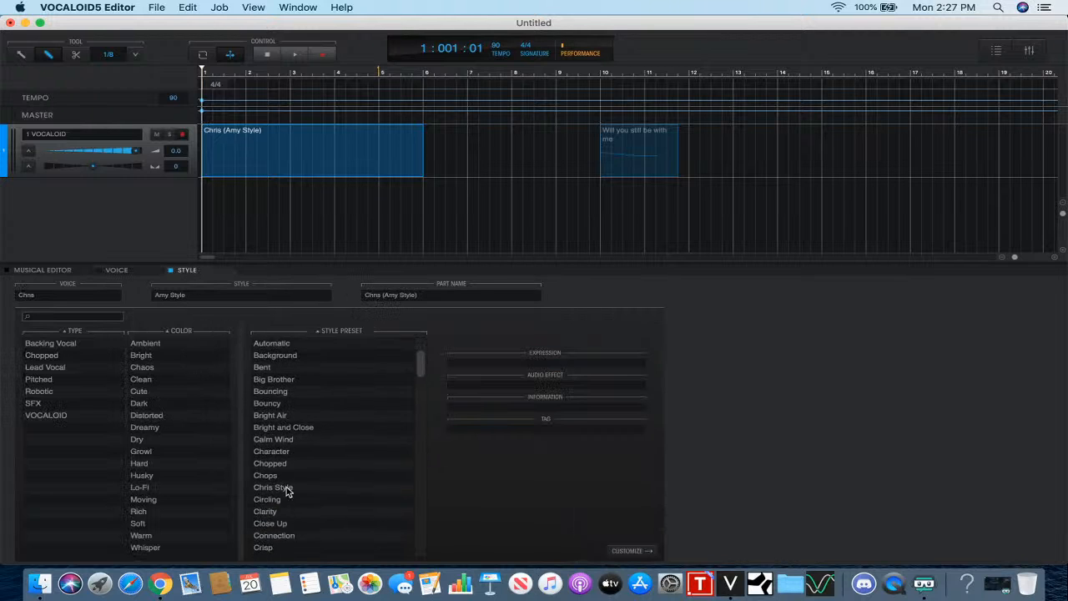
{"action": "scroll", "coordinate": [285, 467], "scroll_direction": "up", "scroll_amount": 3}
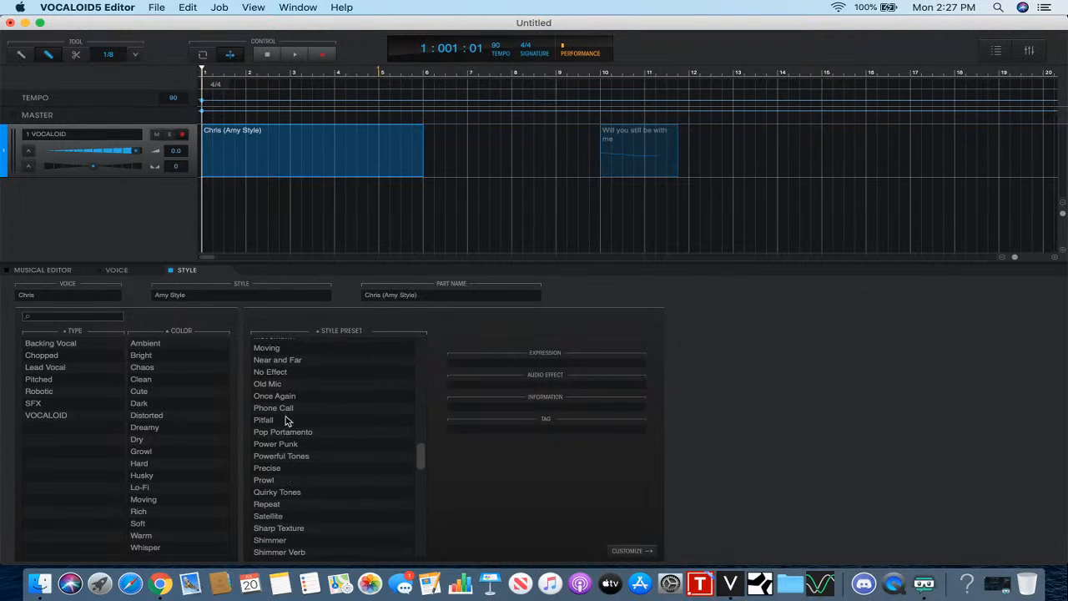
{"action": "left_click", "coordinate": [284, 372]}
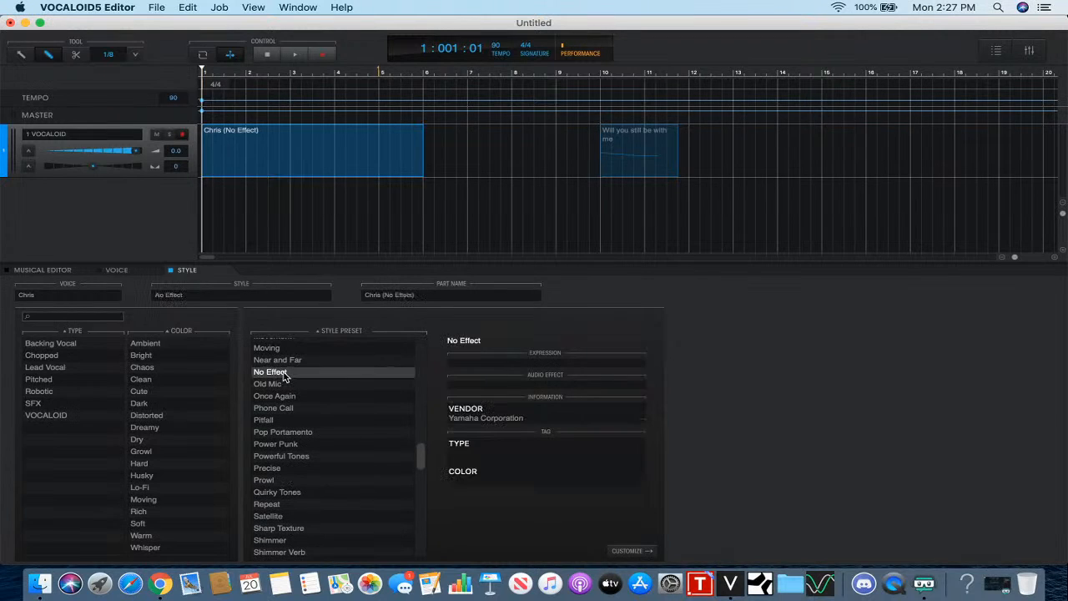
- View the phrase part's notes, return to the empty Chris part and audition piano keys around C2
{"action": "left_click", "coordinate": [44, 270]}
{"action": "left_click", "coordinate": [635, 162]}
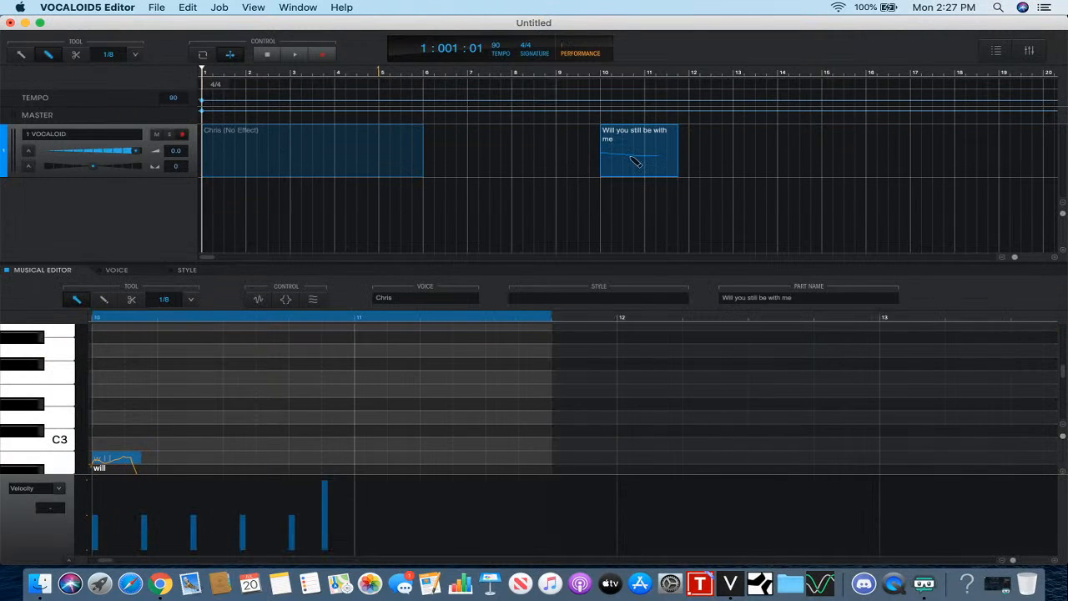
{"action": "left_click", "coordinate": [281, 143]}
{"action": "scroll", "coordinate": [134, 401], "scroll_direction": "down", "scroll_amount": 2}
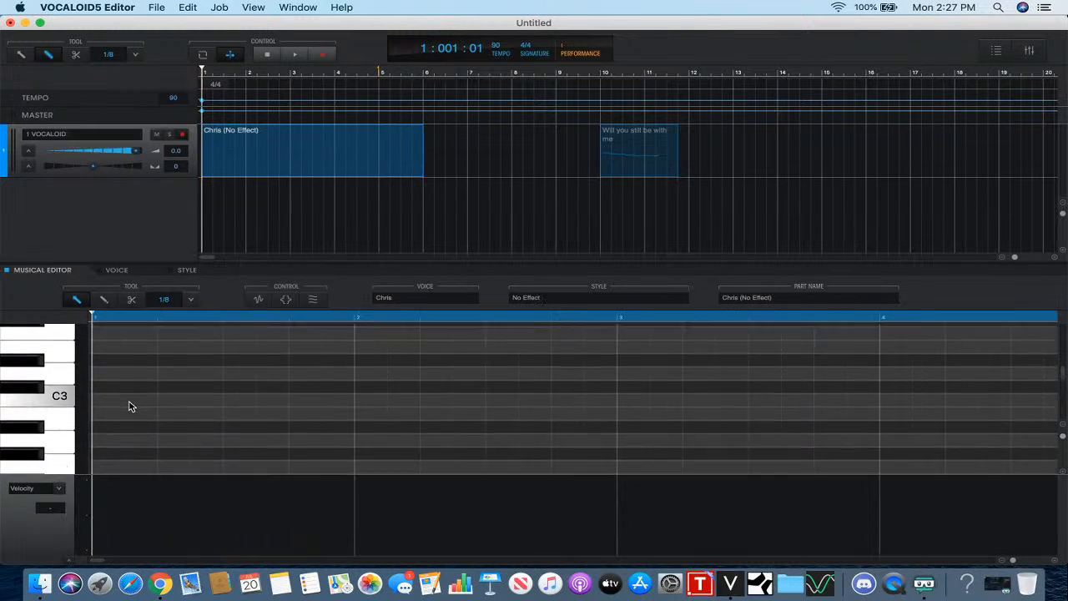
{"action": "scroll", "coordinate": [130, 406], "scroll_direction": "down", "scroll_amount": 2}
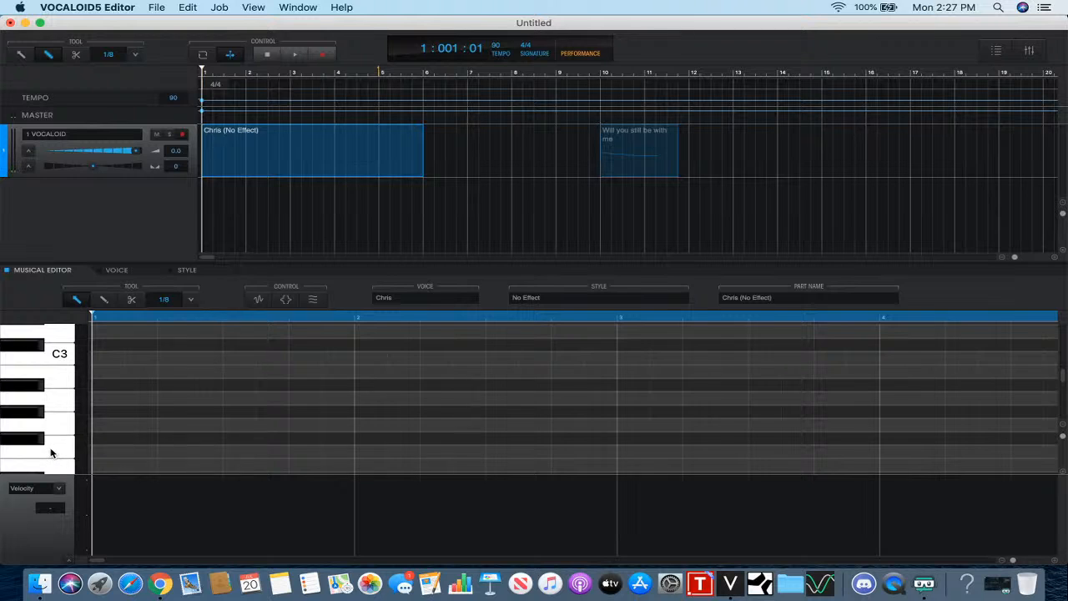
{"action": "scroll", "coordinate": [51, 453], "scroll_direction": "down", "scroll_amount": 5}
{"action": "left_click", "coordinate": [34, 384]}
{"action": "scroll", "coordinate": [34, 384], "scroll_direction": "up", "scroll_amount": 1}
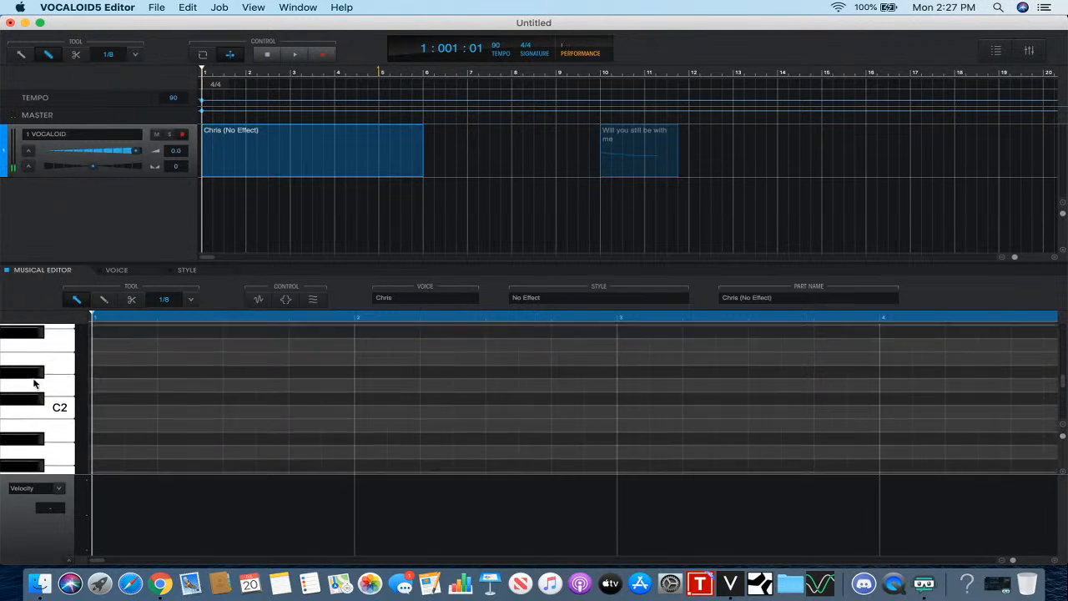
{"action": "scroll", "coordinate": [34, 386], "scroll_direction": "up", "scroll_amount": 1}
{"action": "scroll", "coordinate": [35, 401], "scroll_direction": "down", "scroll_amount": 2}
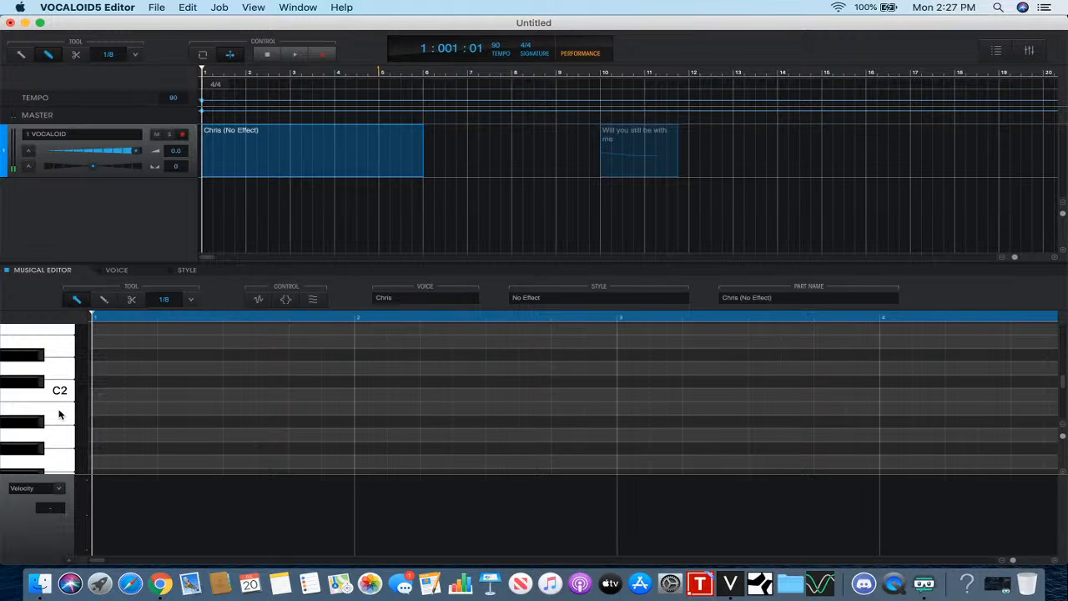
{"action": "left_click", "coordinate": [59, 408]}
- Apply the Chris Style preset to the new part and open its customization settings
{"action": "left_click", "coordinate": [187, 270]}
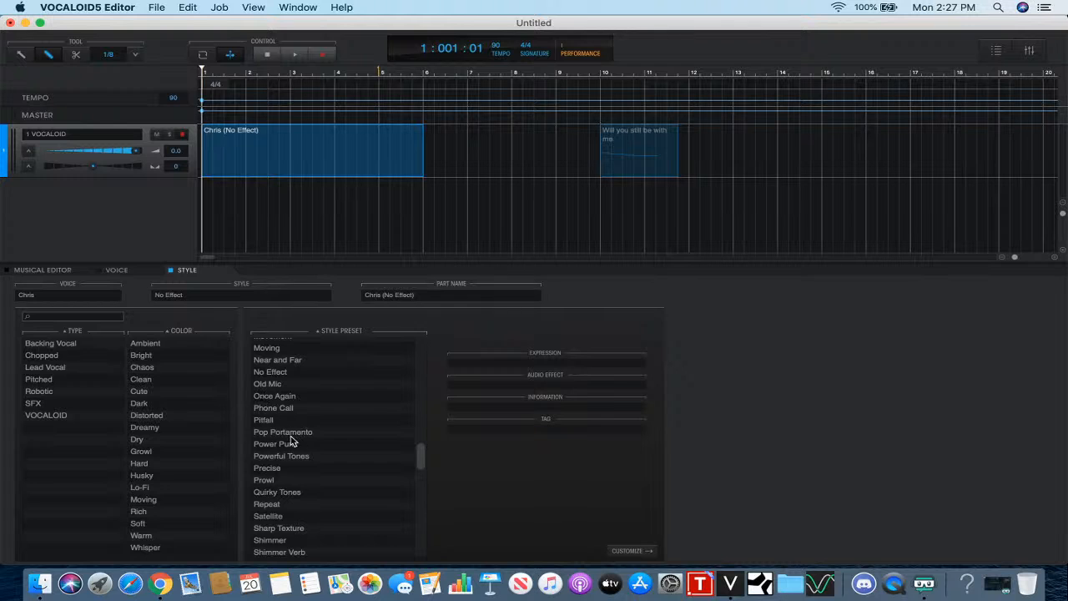
{"action": "scroll", "coordinate": [293, 441], "scroll_direction": "up", "scroll_amount": 10}
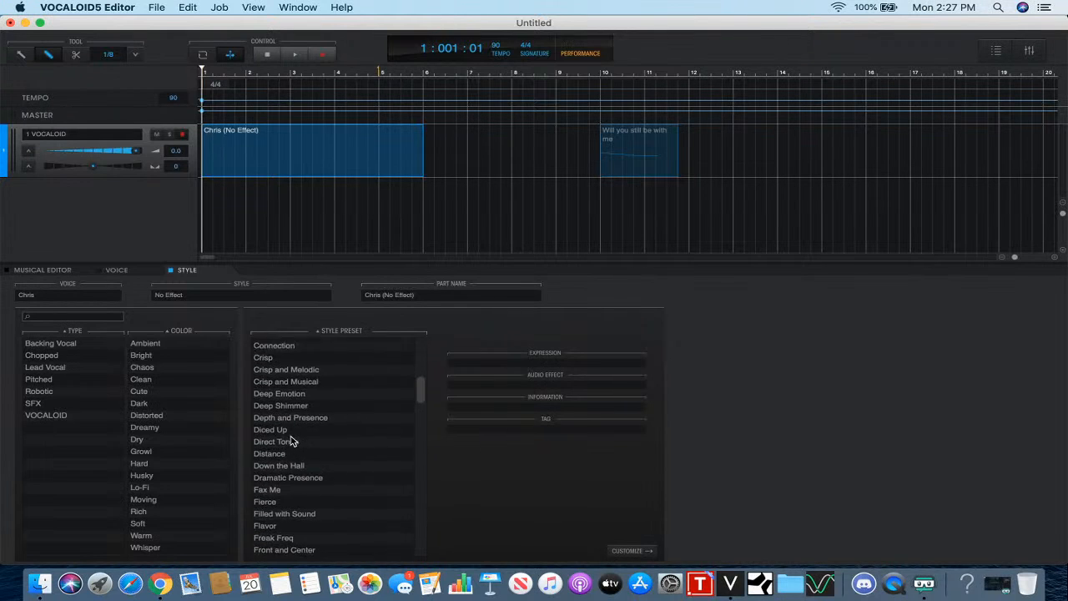
{"action": "scroll", "coordinate": [292, 442], "scroll_direction": "up", "scroll_amount": 5}
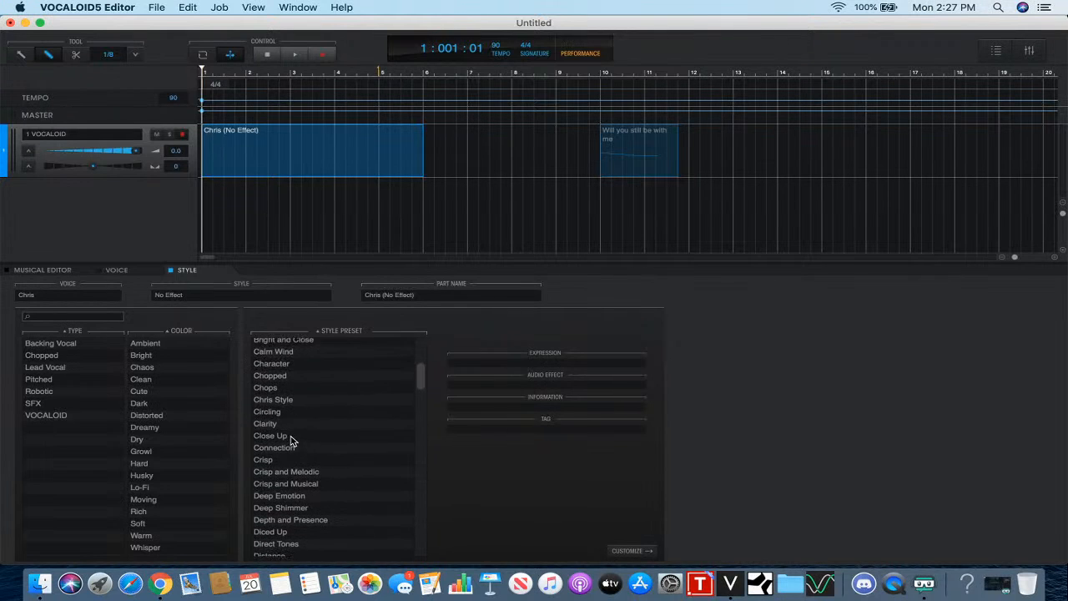
{"action": "left_click", "coordinate": [295, 400]}
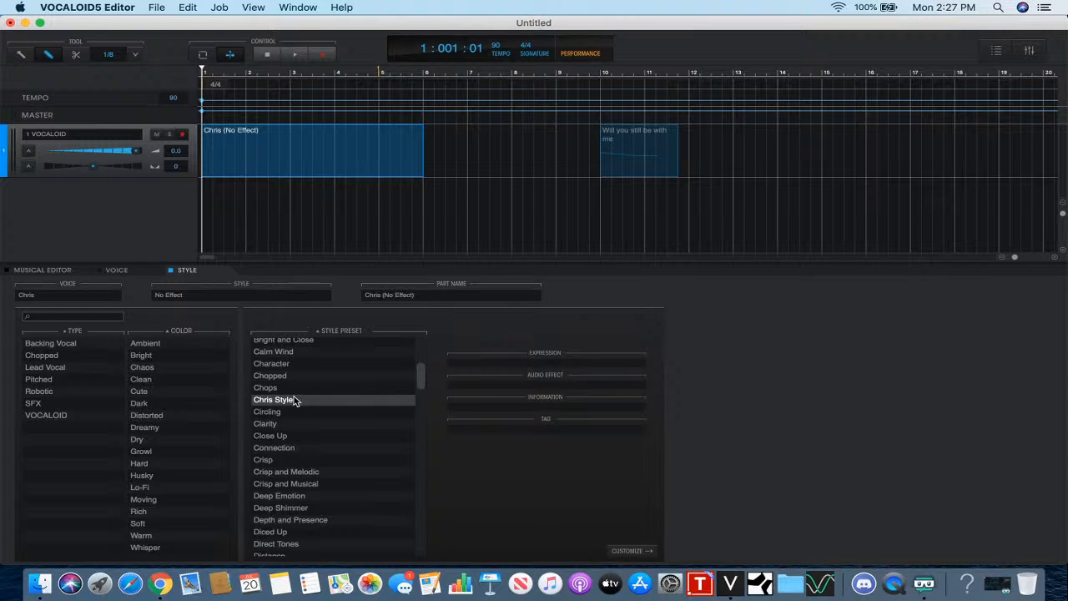
{"action": "left_click", "coordinate": [628, 551]}
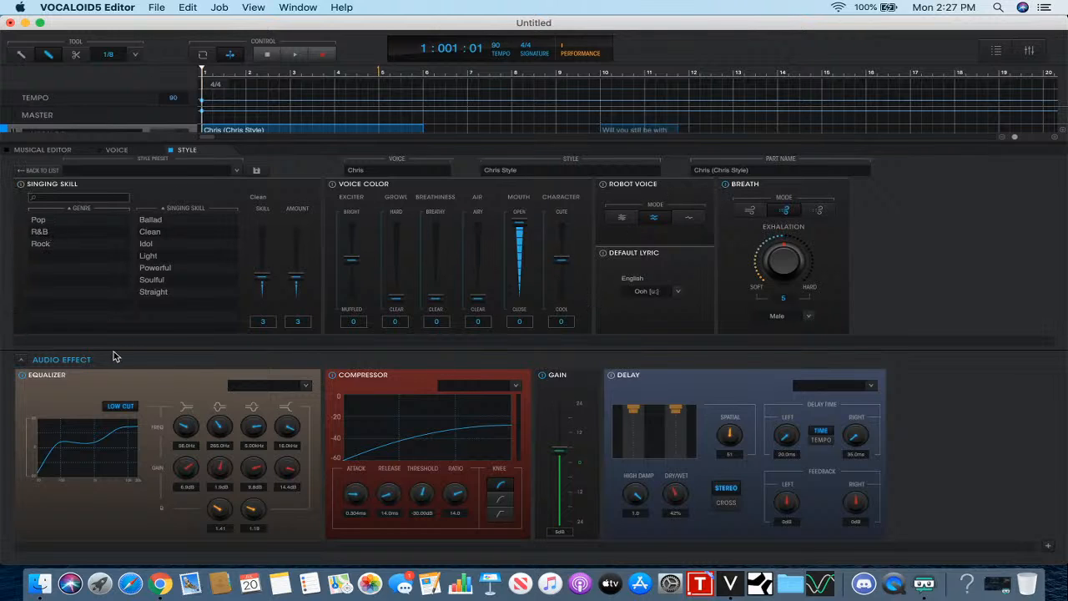
- Draw two eighth notes on B1 at the start of bar 1 in the Chris part
{"action": "left_click", "coordinate": [41, 150]}
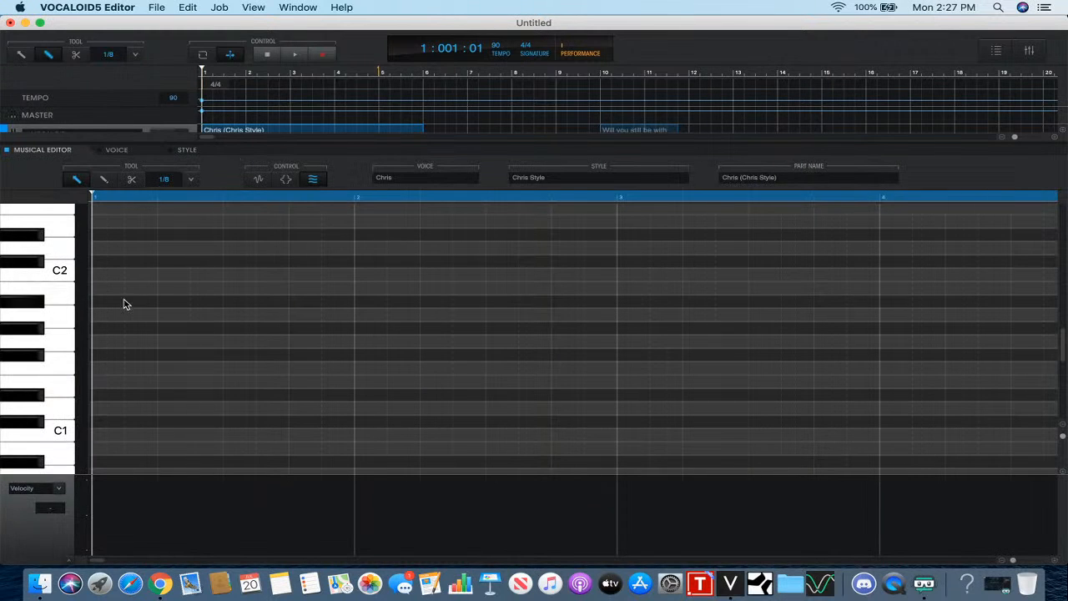
{"action": "scroll", "coordinate": [125, 302], "scroll_direction": "up", "scroll_amount": 2}
{"action": "left_click", "coordinate": [103, 179]}
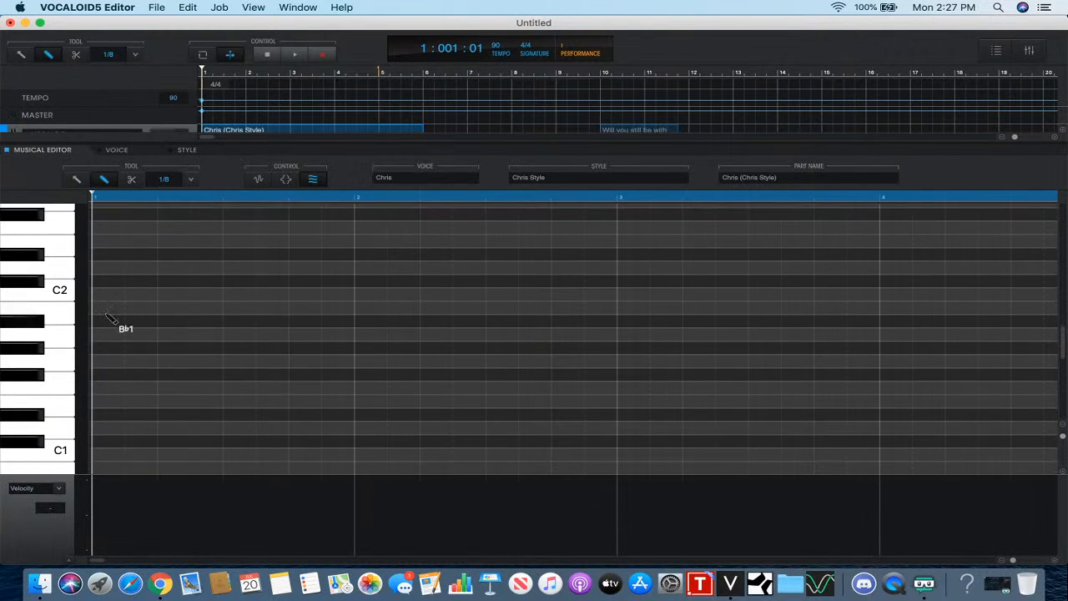
{"action": "left_click_drag", "start_coordinate": [112, 309], "coordinate": [157, 309]}
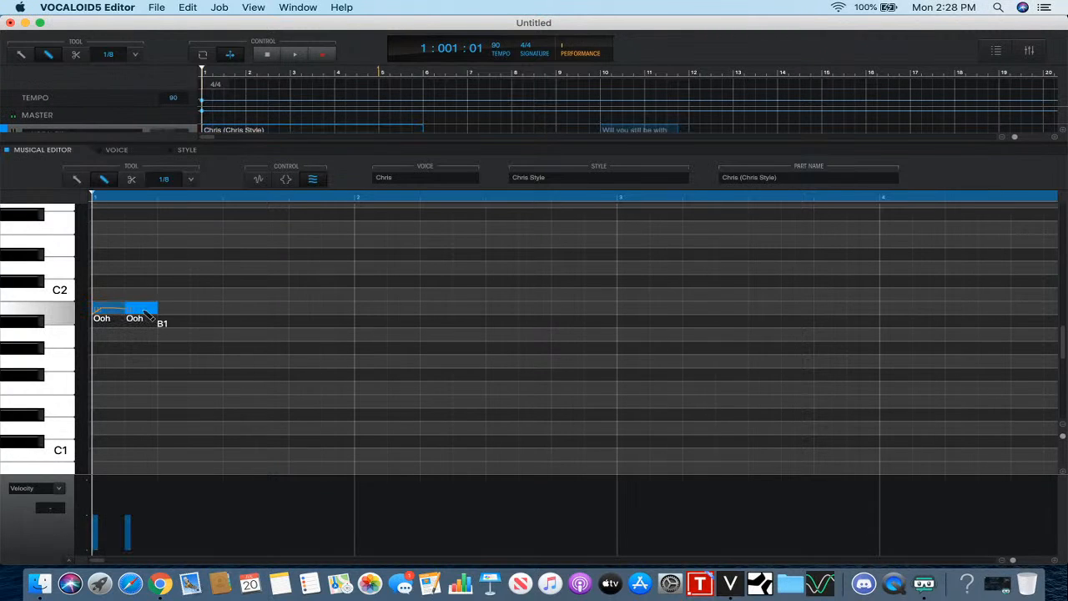
- Audition keys below C3 and draw a quarter note on B2 at beat 2 of bar 1
{"action": "scroll", "coordinate": [50, 276], "scroll_direction": "up", "scroll_amount": 8}
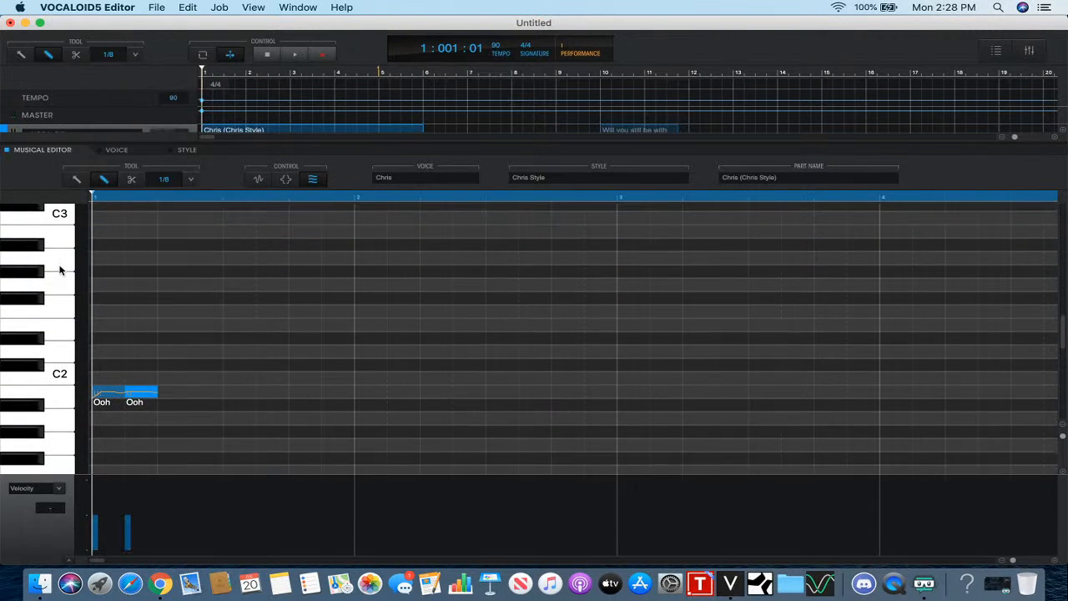
{"action": "left_click", "coordinate": [60, 266]}
{"action": "left_click", "coordinate": [50, 244]}
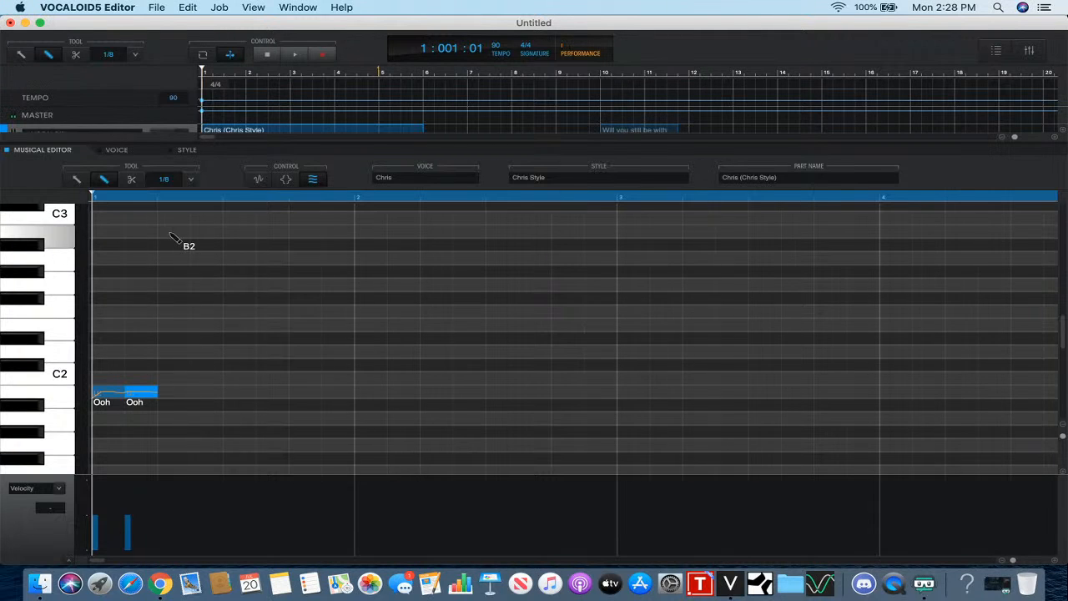
{"action": "left_click_drag", "start_coordinate": [183, 240], "coordinate": [227, 244]}
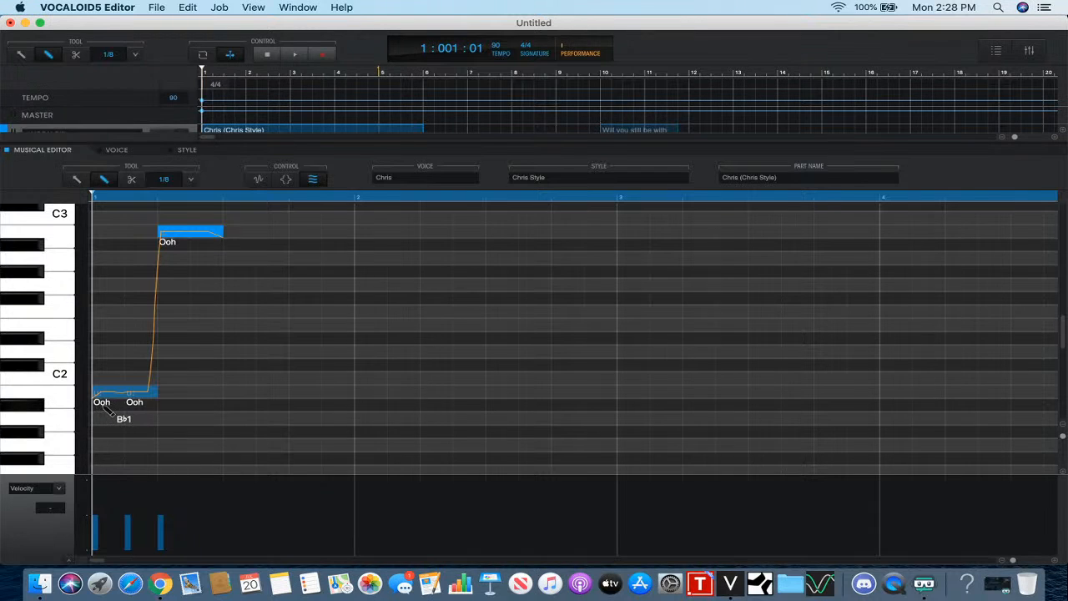
- Set the lyrics of the two B1 notes to "when the" and play the melody back
{"action": "double_click", "coordinate": [101, 403]}
{"action": "type", "text": "when"}
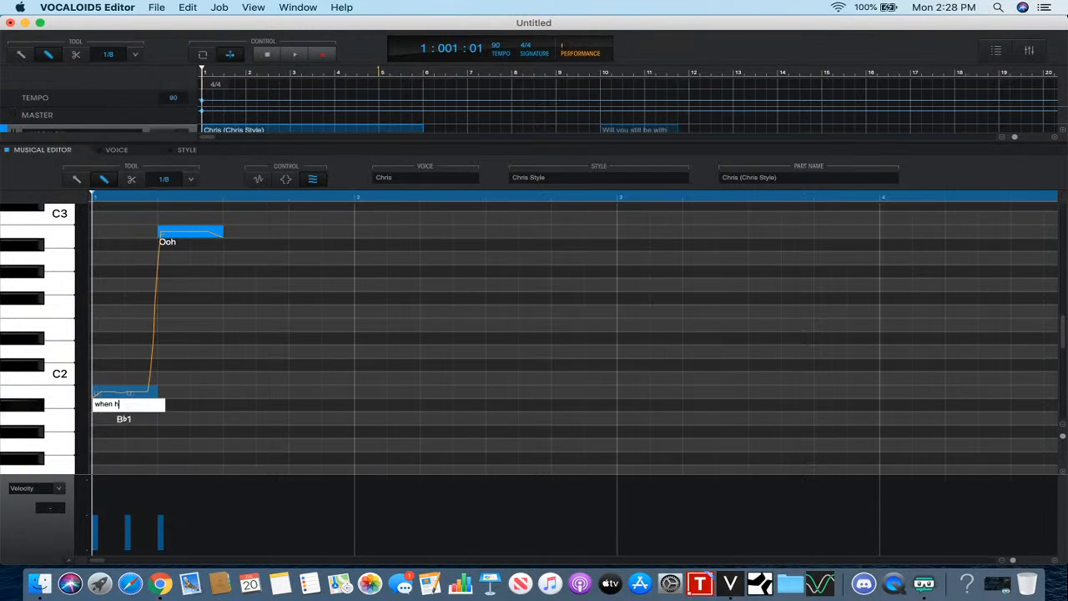
{"action": "type", "text": " the"}
{"action": "key", "text": "Return"}
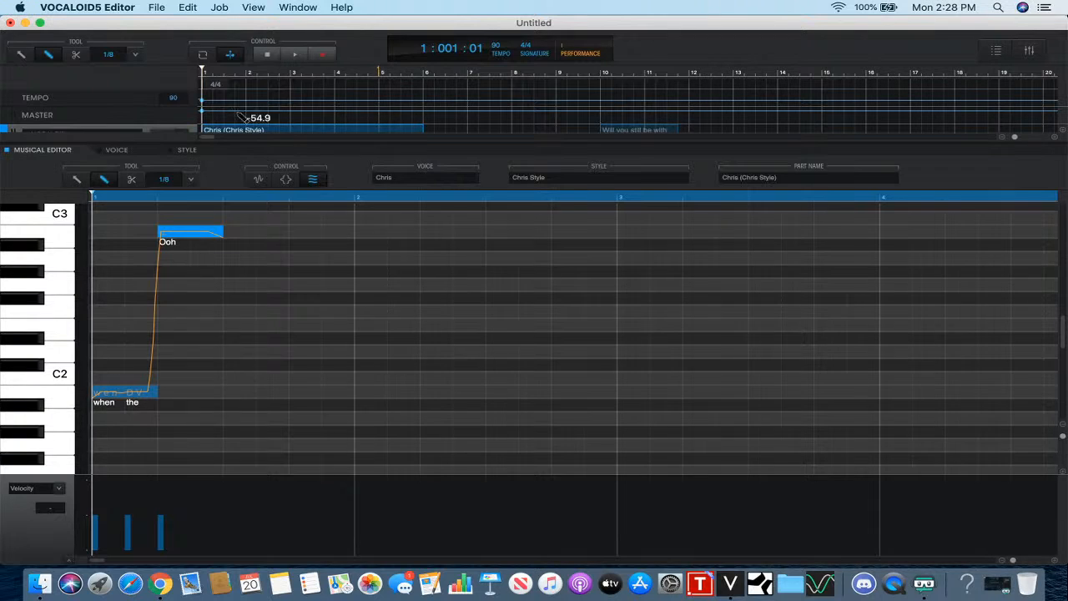
{"action": "left_click", "coordinate": [293, 55]}
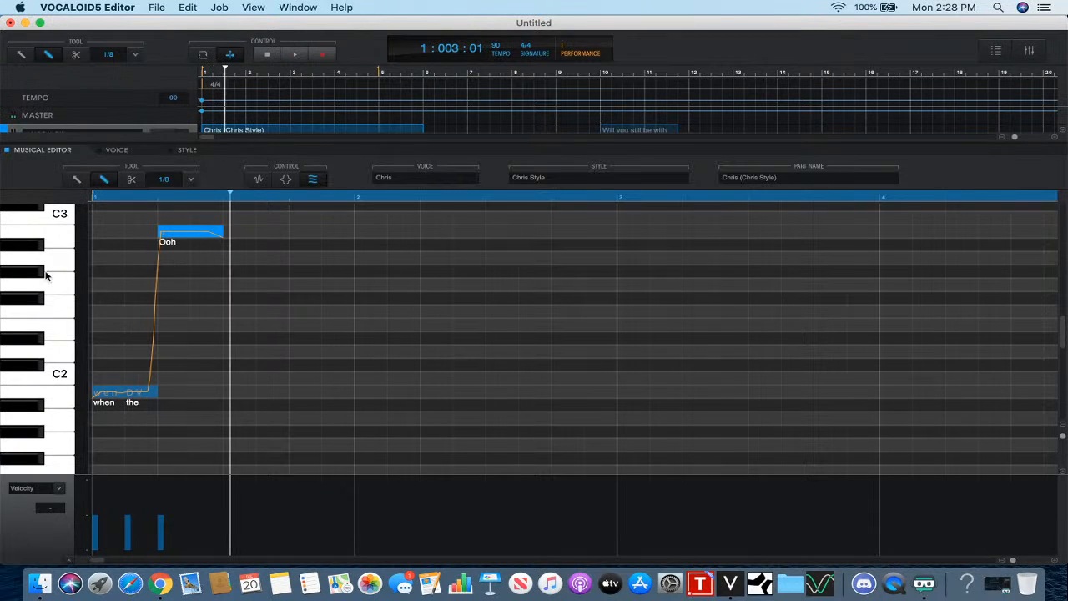
- Draw an A♭2 quarter note on beat 3 and enter the lyric "music" across it and the B2 note
{"action": "left_click_drag", "start_coordinate": [227, 273], "coordinate": [278, 274]}
{"action": "double_click", "coordinate": [191, 232]}
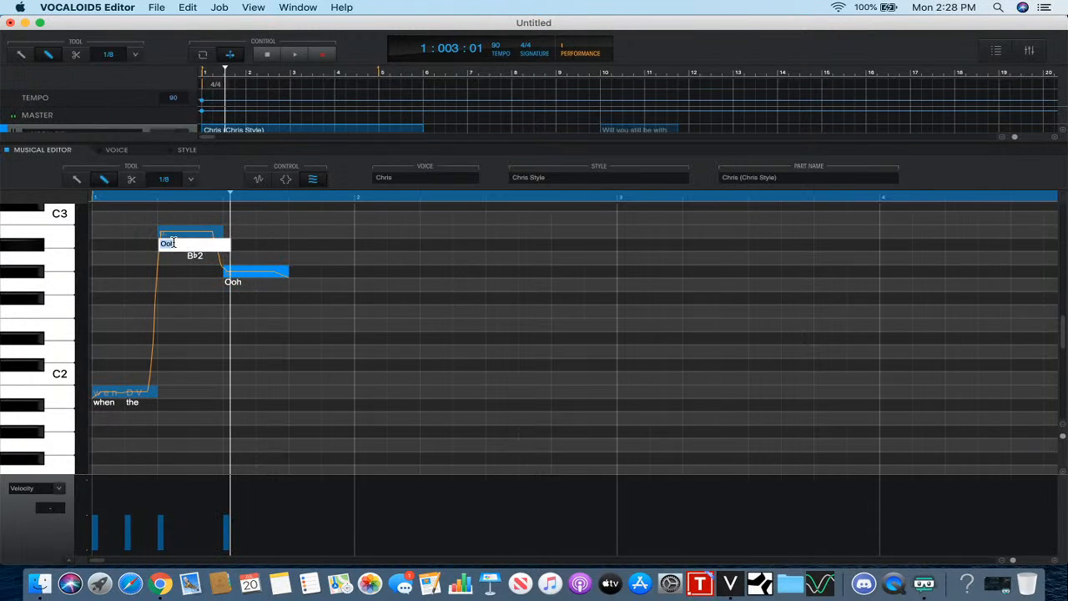
{"action": "type", "text": "music"}
{"action": "key", "text": "Return"}
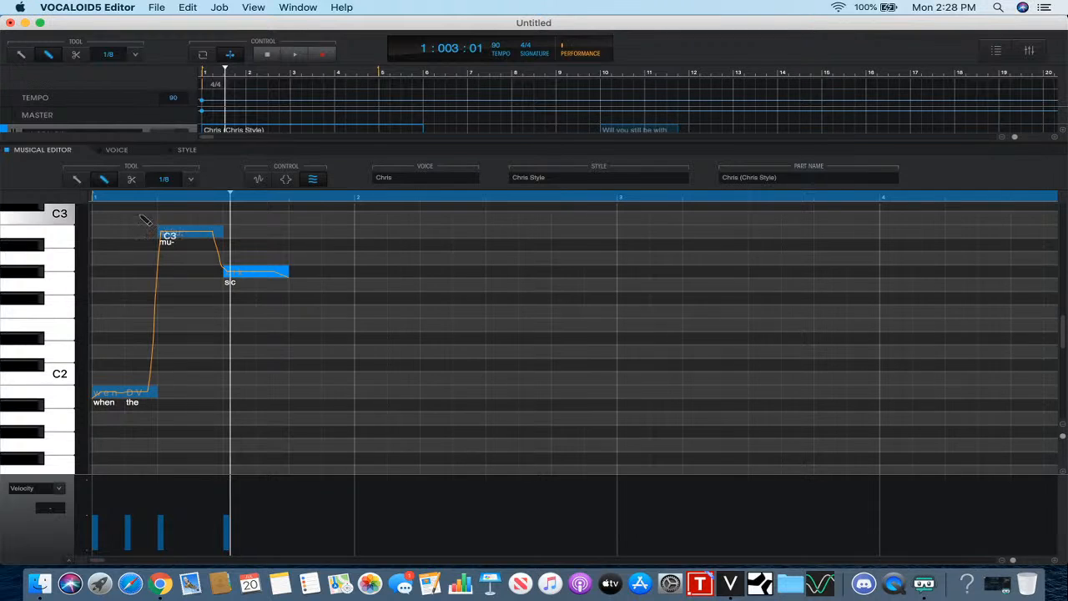
- Play the "when the music" phrase back from the start of bar 1
{"action": "left_click", "coordinate": [105, 198]}
{"action": "left_click", "coordinate": [295, 55]}
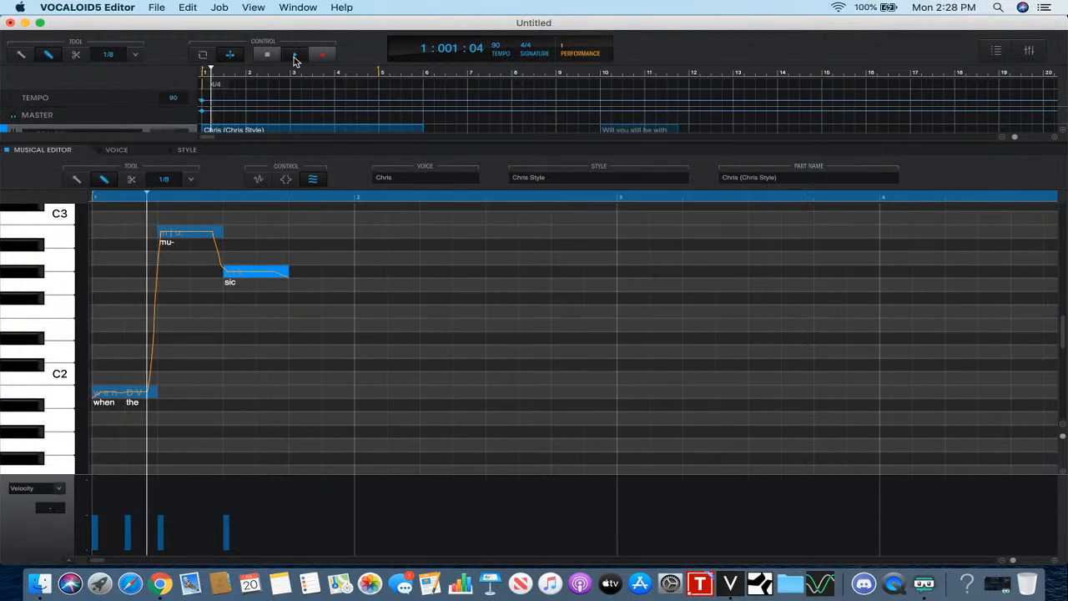
{"action": "left_click", "coordinate": [267, 55]}
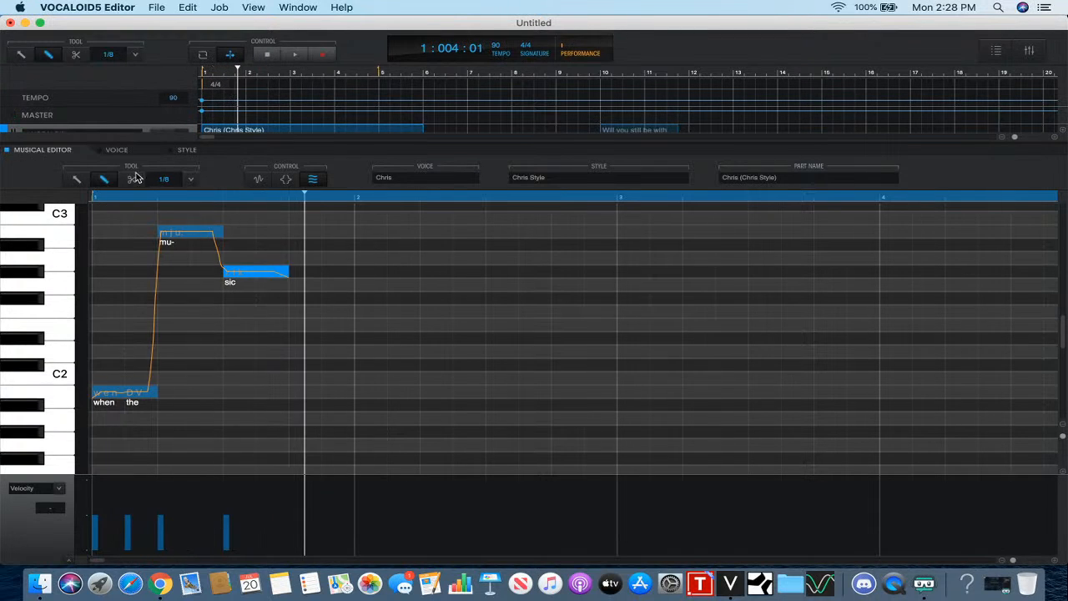
- Set the velocity of the "mu-" note to 35 and play the phrase from bar 1
{"action": "left_click", "coordinate": [77, 180]}
{"action": "left_click", "coordinate": [161, 521]}
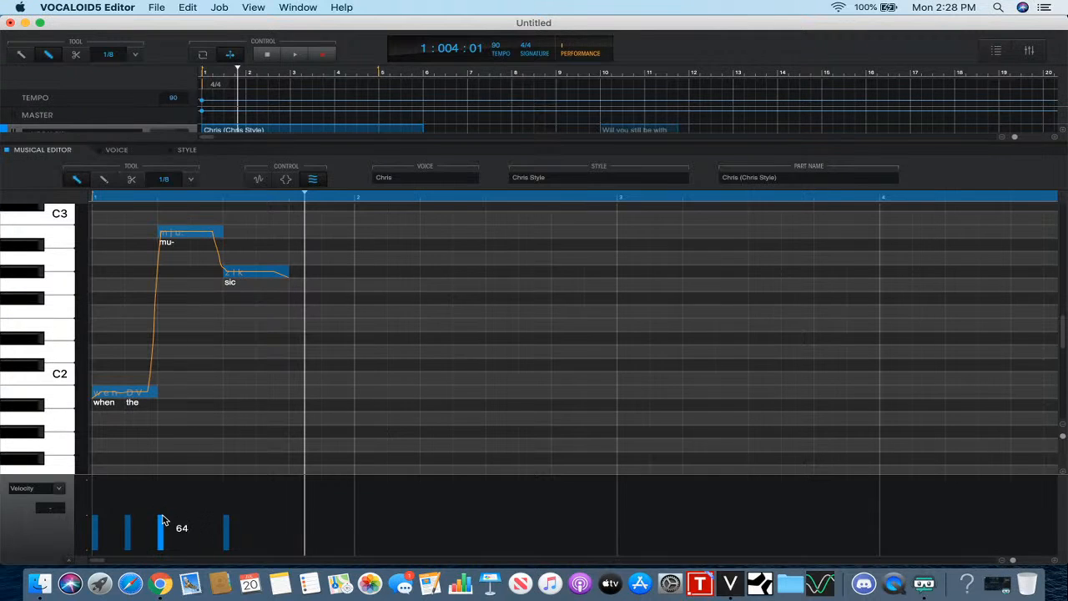
{"action": "left_click", "coordinate": [105, 200]}
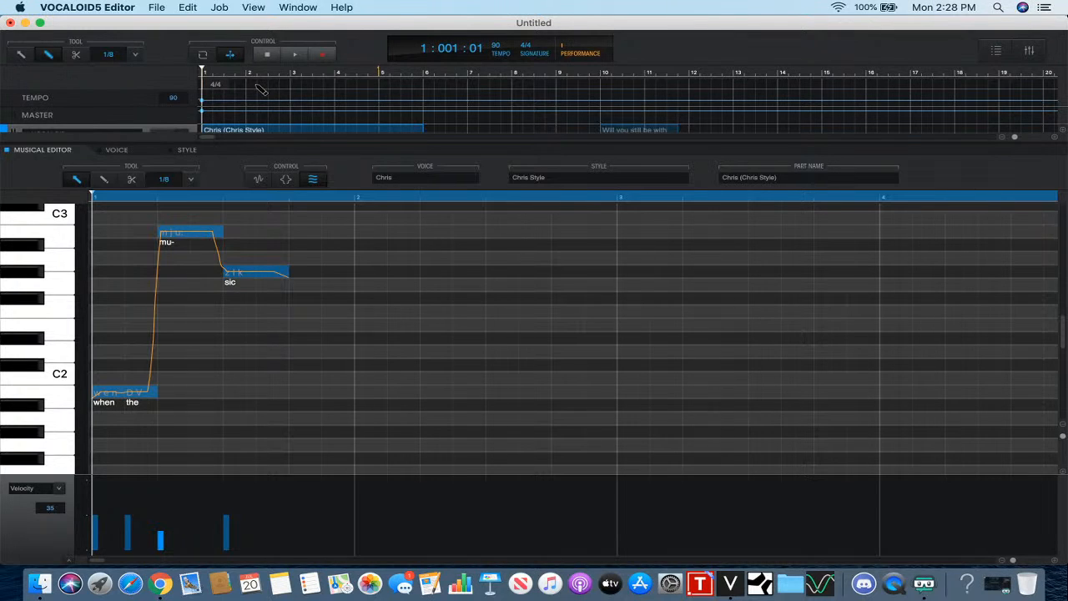
{"action": "left_click", "coordinate": [293, 60]}
{"action": "left_click", "coordinate": [269, 59]}
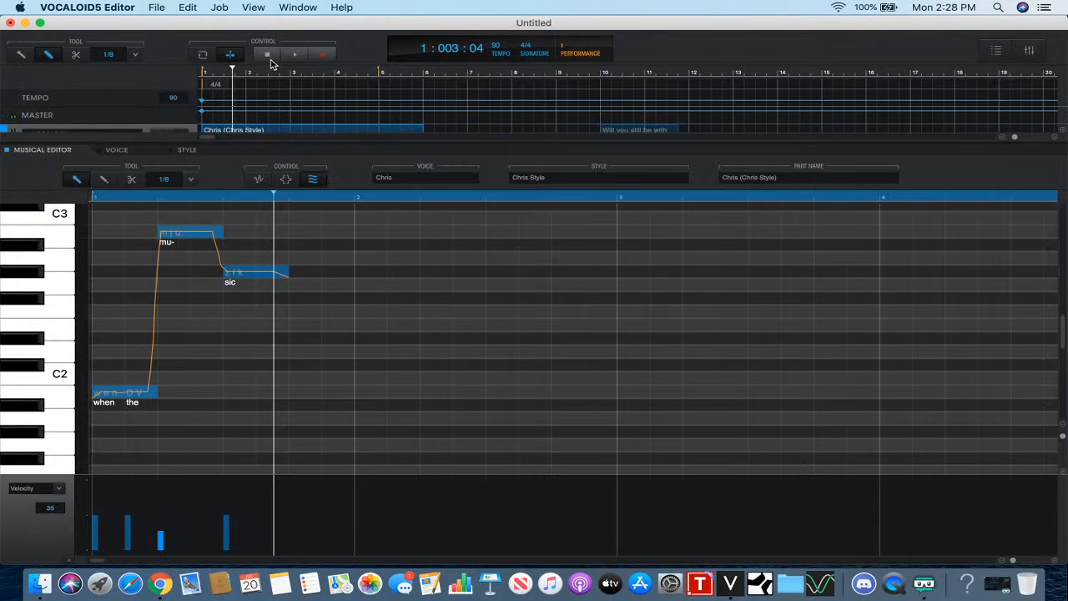
- Apply the Up2 pitch attack effect to the "mu-" note and play the phrase from bar 1
{"action": "left_click", "coordinate": [203, 233]}
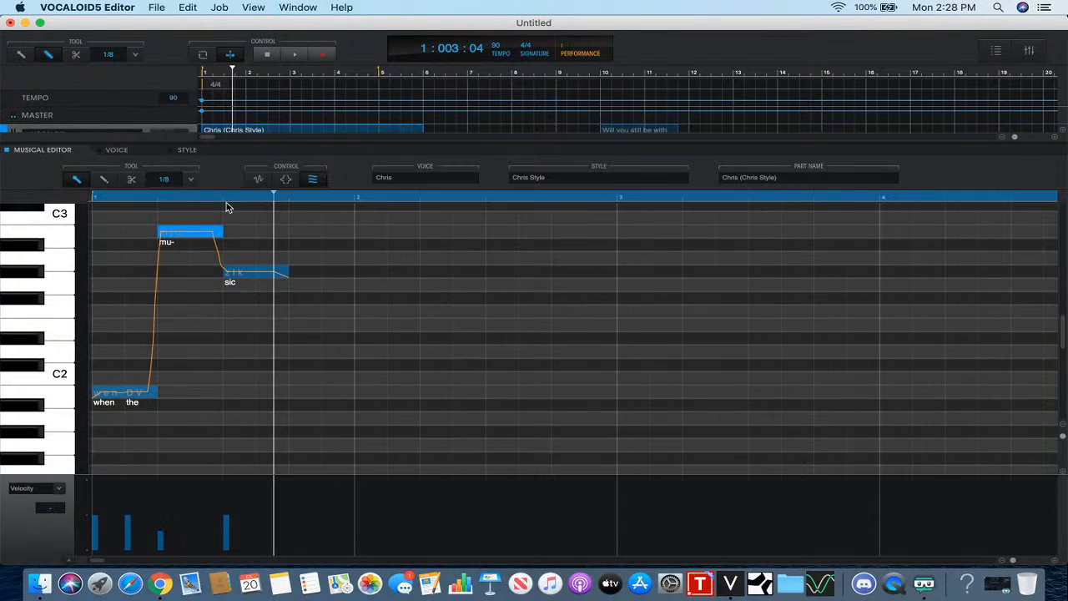
{"action": "left_click", "coordinate": [285, 180]}
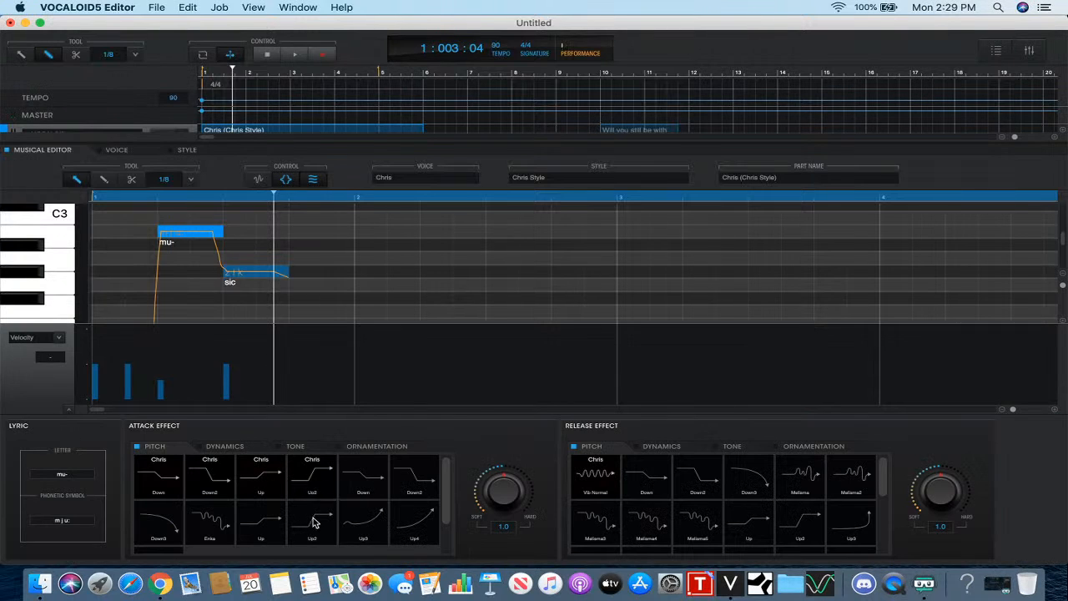
{"action": "left_click", "coordinate": [286, 180]}
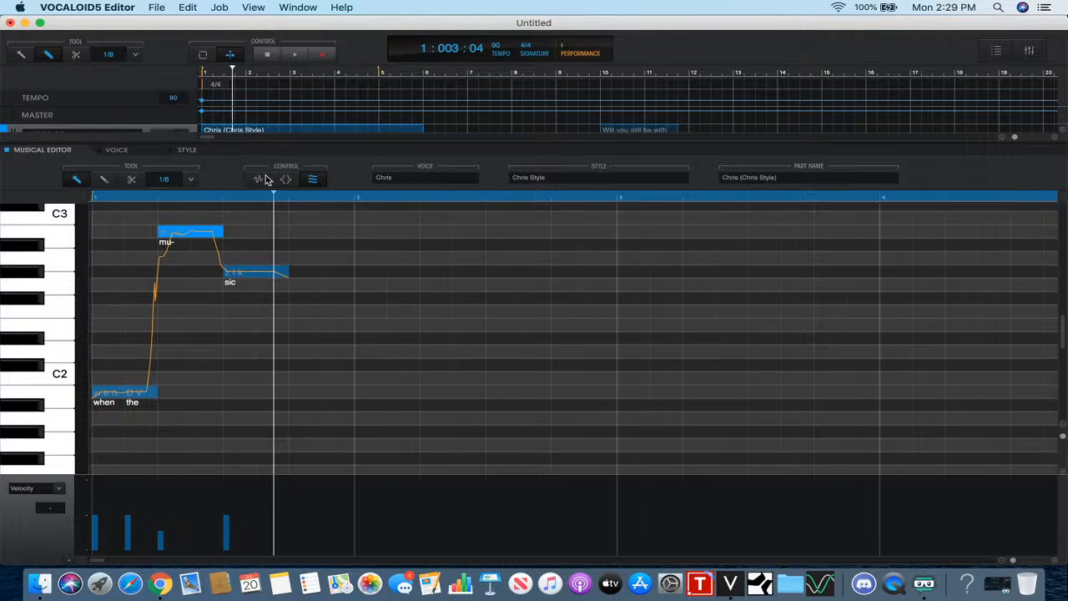
{"action": "left_click", "coordinate": [102, 198]}
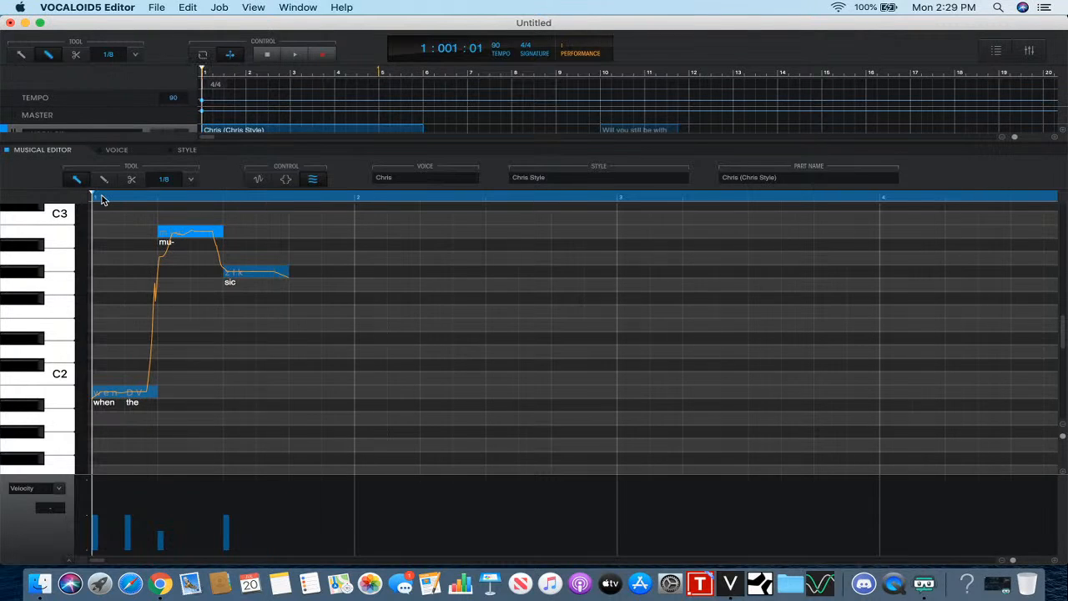
{"action": "left_click", "coordinate": [297, 56]}
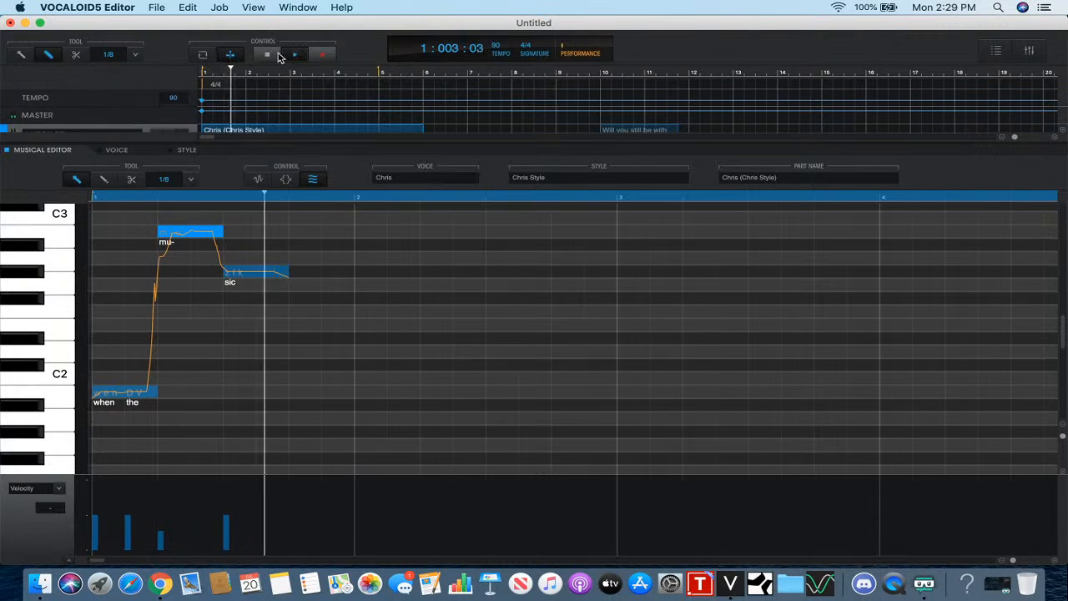
{"action": "left_click", "coordinate": [268, 55]}
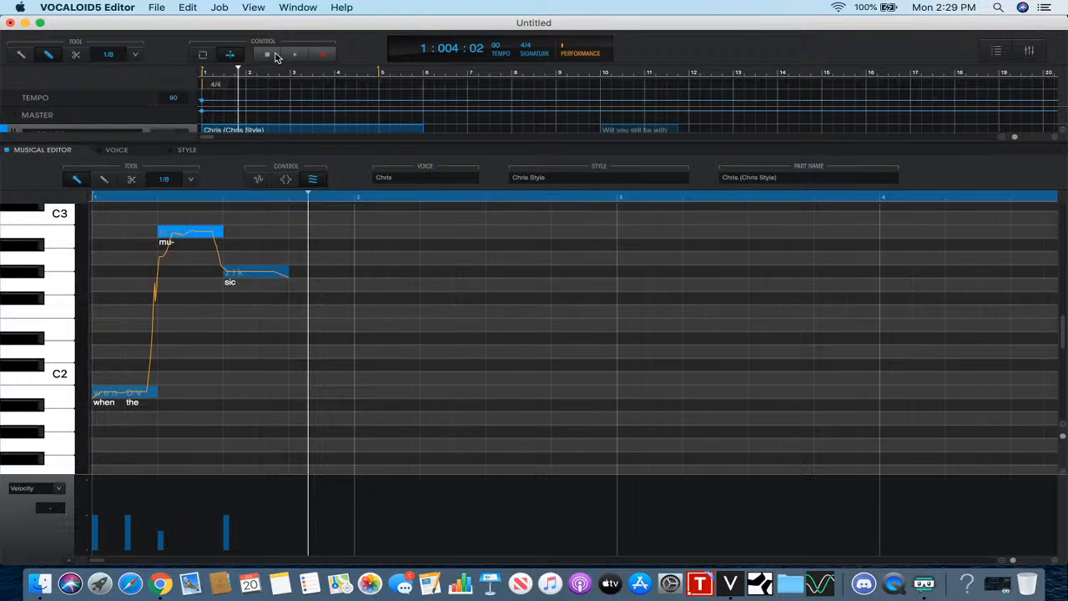
- Set the Mouth parameter of the "mu-" note to 92 and play the phrase from bar 1
{"action": "left_click", "coordinate": [295, 201]}
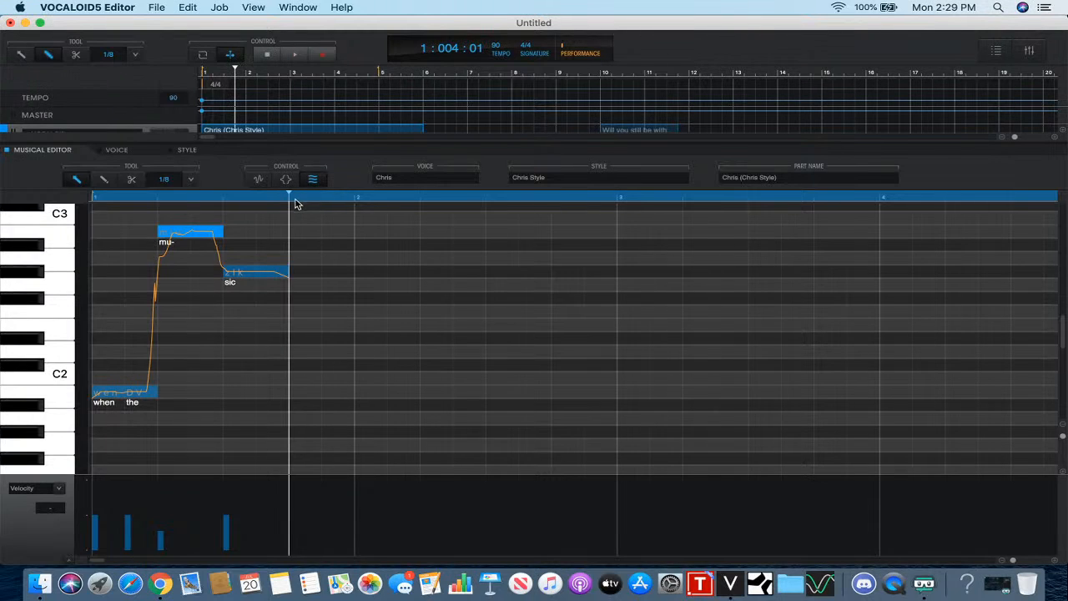
{"action": "left_click", "coordinate": [61, 490]}
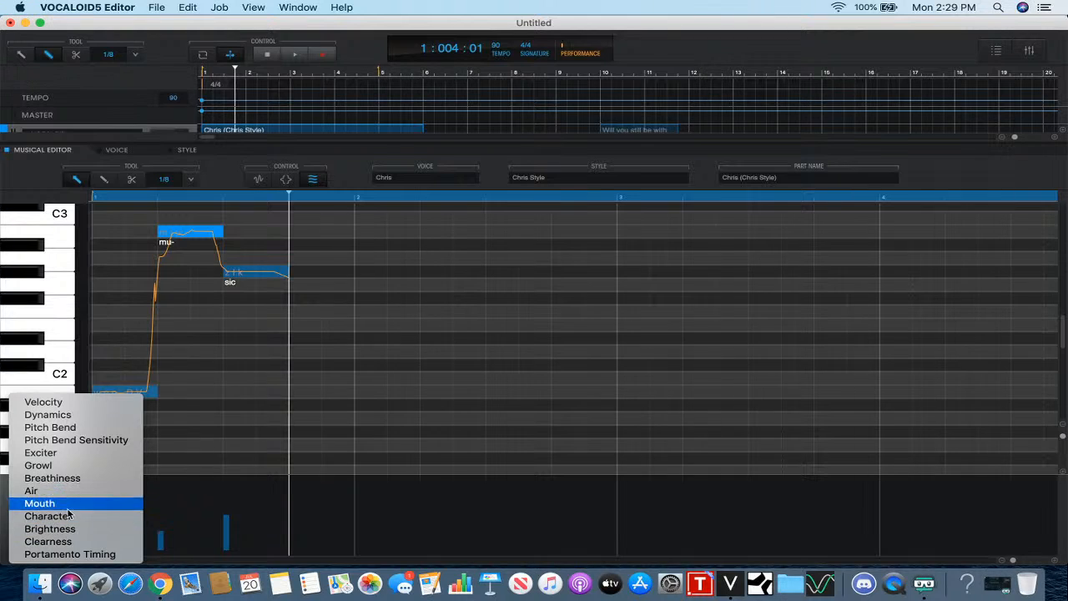
{"action": "left_click", "coordinate": [69, 504]}
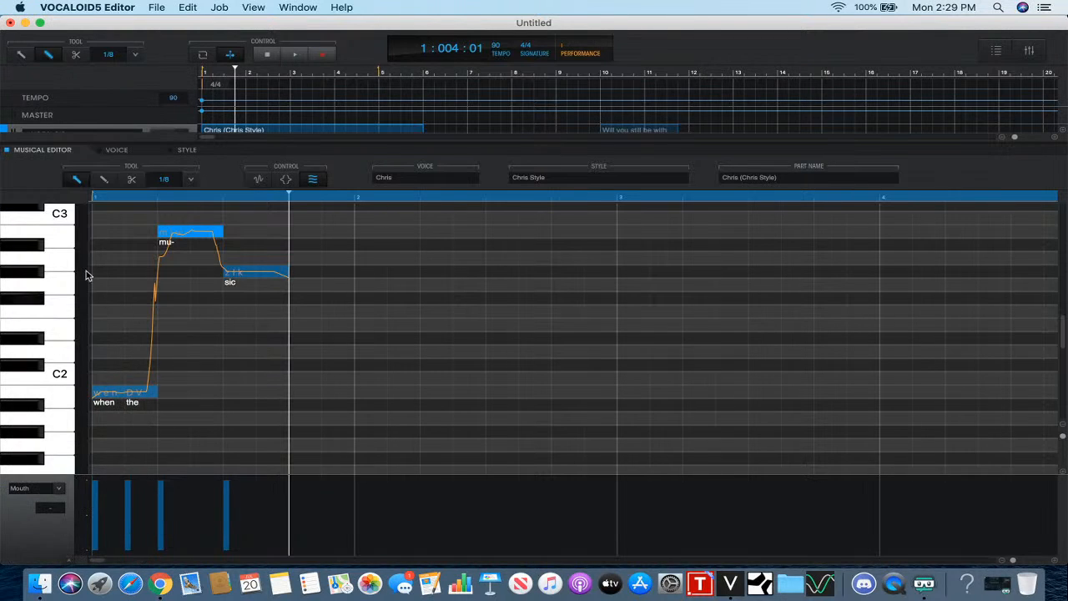
{"action": "left_click", "coordinate": [160, 482]}
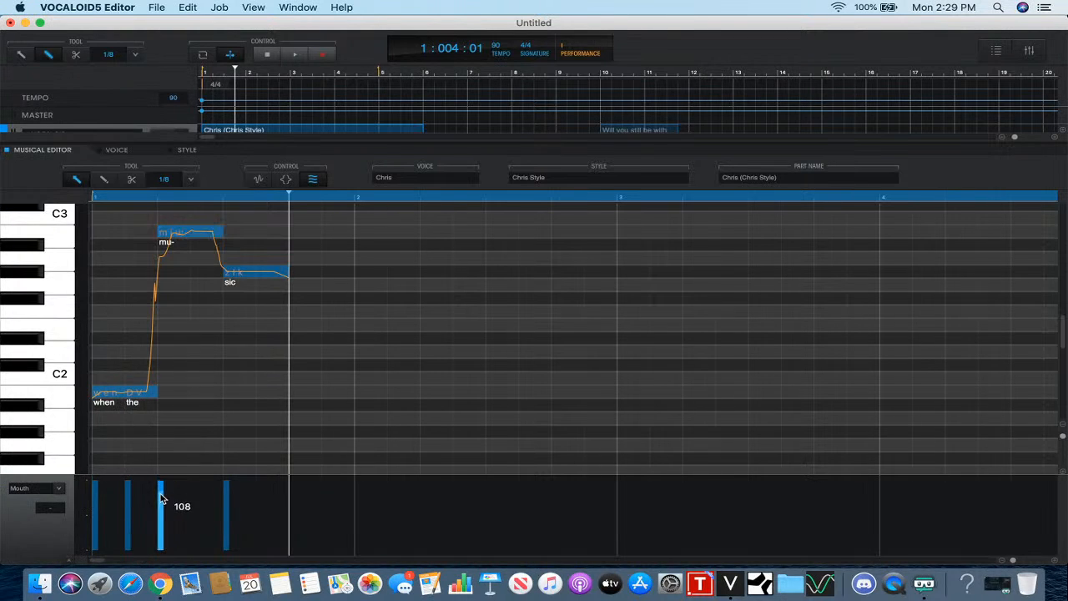
{"action": "left_click_drag", "start_coordinate": [161, 506], "coordinate": [161, 507]}
{"action": "left_click", "coordinate": [98, 198]}
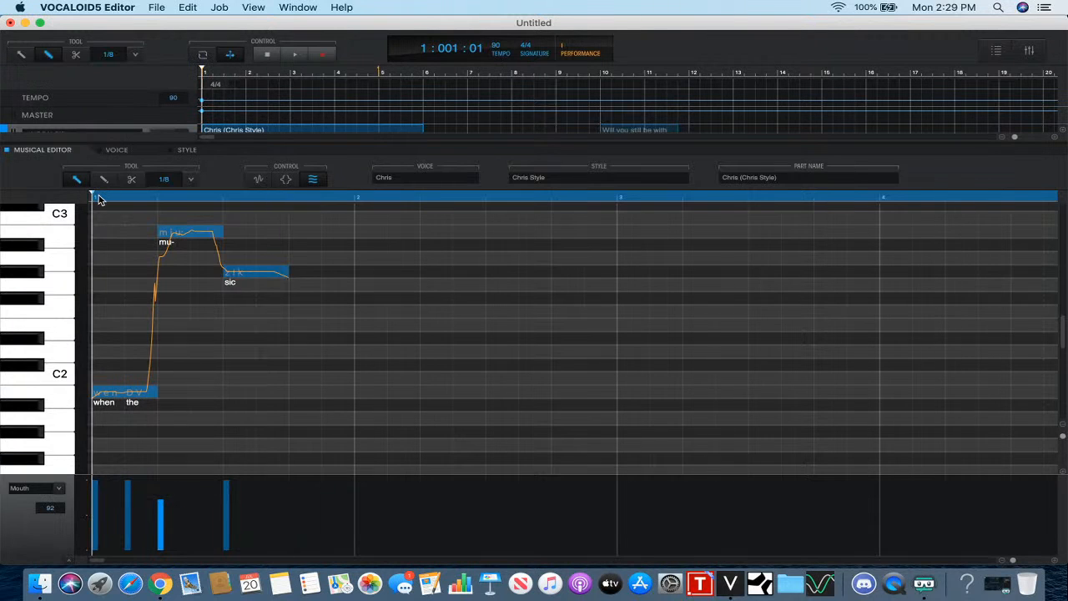
{"action": "left_click", "coordinate": [295, 55]}
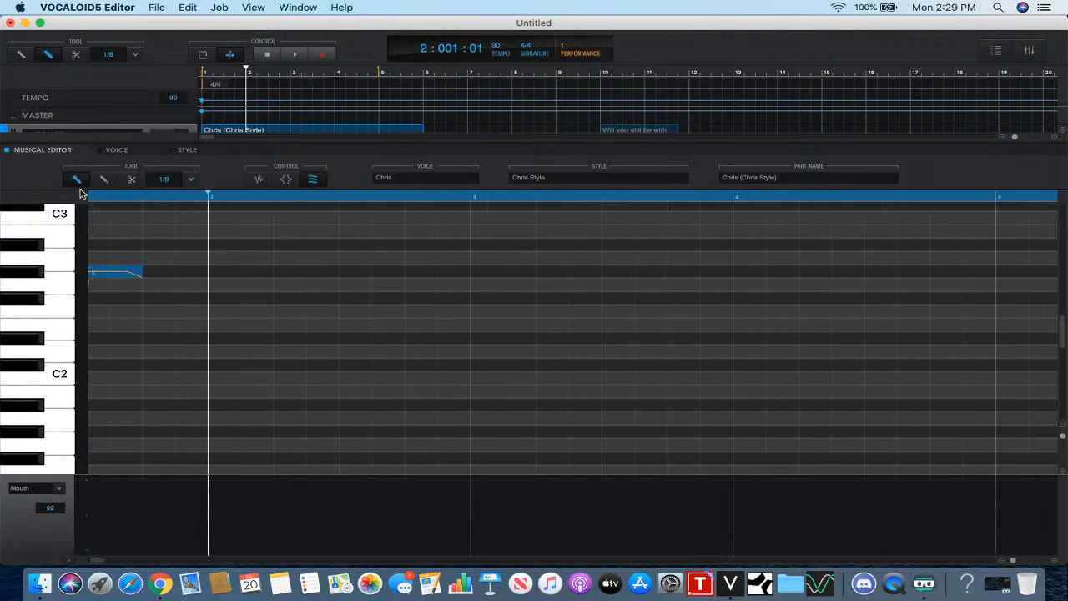
- Draw two G♭2 quarter notes from the start of bar 2, followed by an E2 quarter note on beat 3
{"action": "left_click", "coordinate": [103, 181]}
{"action": "mouse_move", "coordinate": [218, 299]}
{"action": "left_mouse_down"}
{"action": "mouse_move", "coordinate": [277, 315]}
{"action": "mouse_move", "coordinate": [357, 309]}
{"action": "left_mouse_up"}
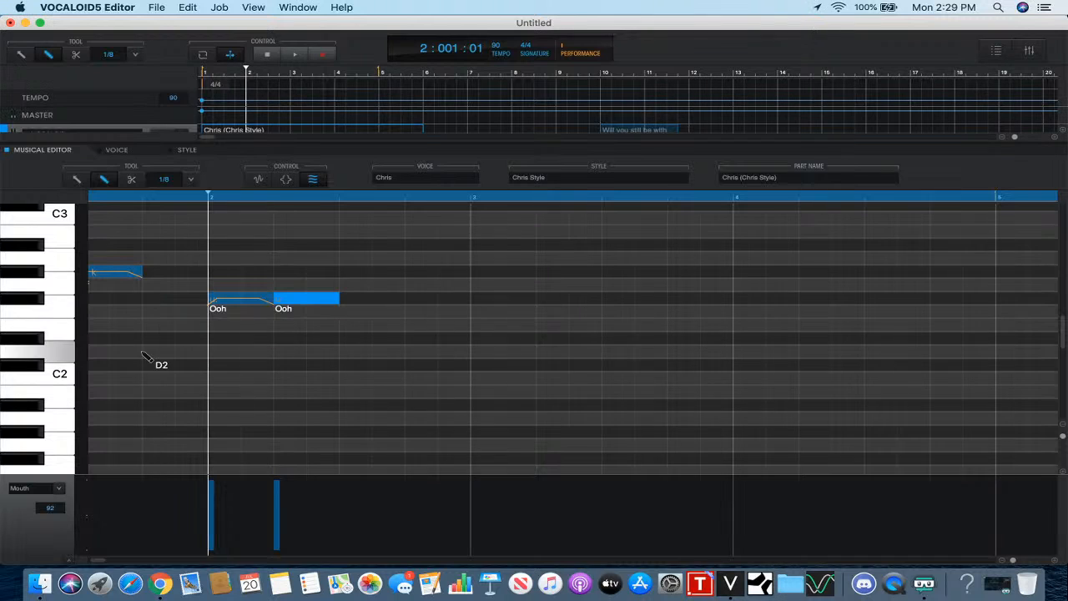
{"action": "left_click", "coordinate": [58, 351]}
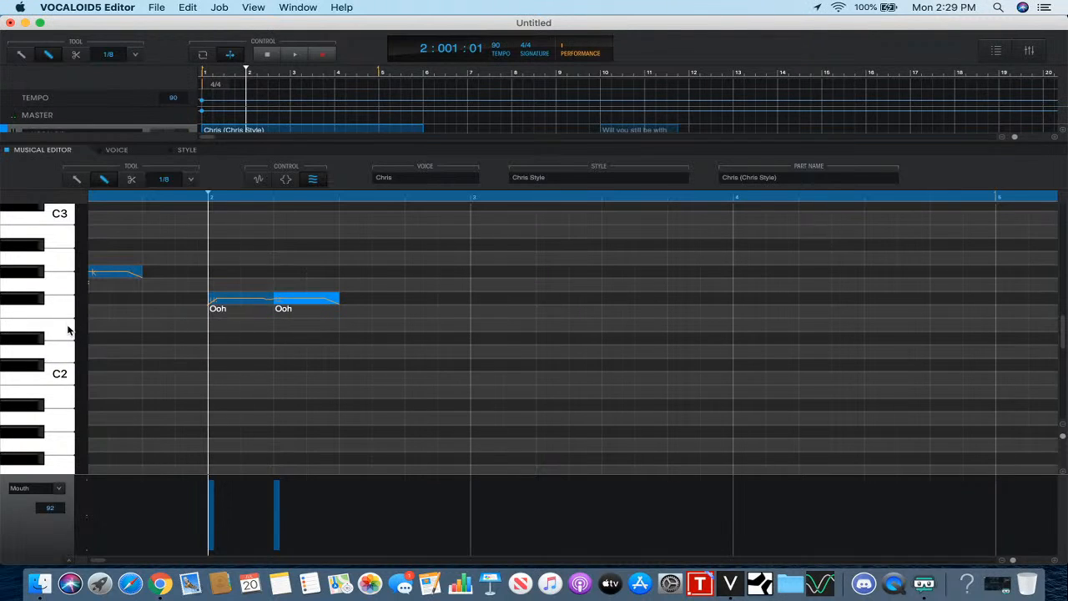
{"action": "left_click_drag", "start_coordinate": [354, 330], "coordinate": [400, 326]}
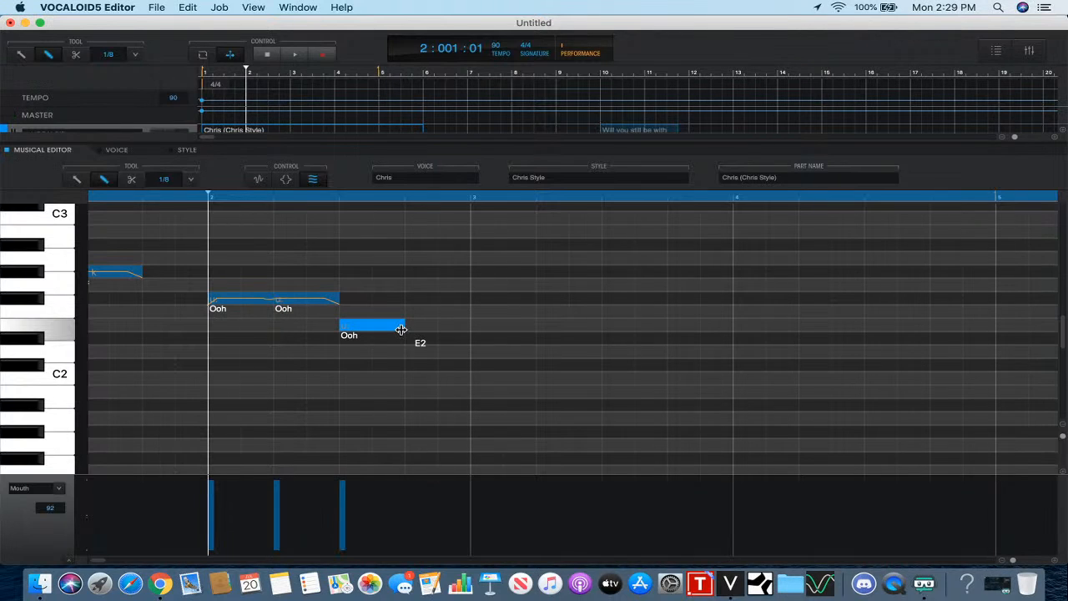
- Set the lyrics of the three bar 2 notes to "stops play- ing" and play them back from just before bar 2
{"action": "double_click", "coordinate": [223, 315]}
{"action": "type", "text": "when the"}
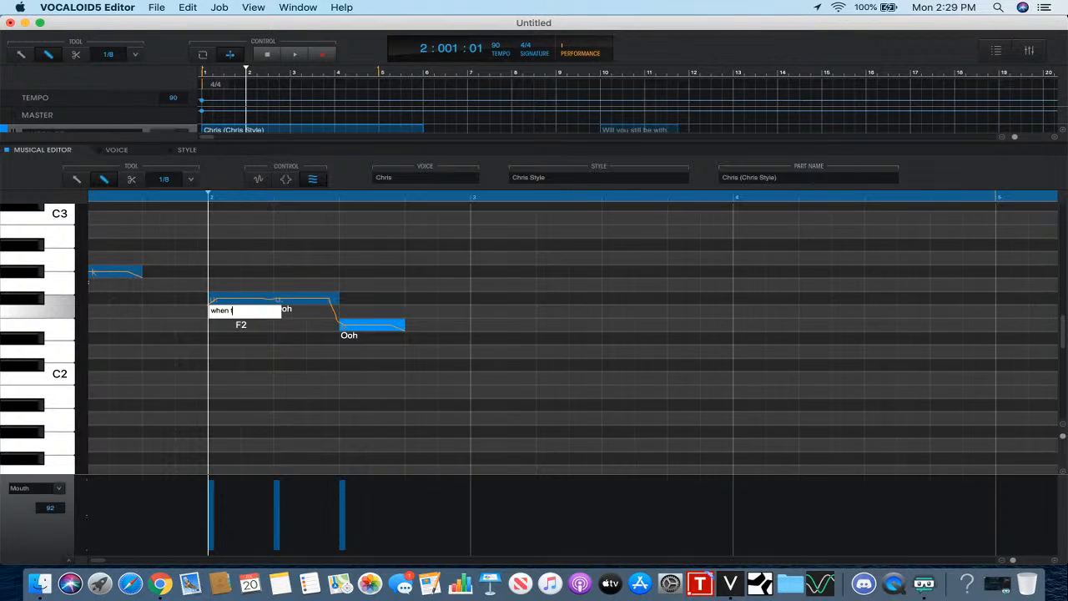
{"action": "key", "text": "BackSpace"}
{"action": "key", "text": "BackSpace"}
{"action": "key", "text": "BackSpace"}
{"action": "key", "text": "BackSpace"}
{"action": "key", "text": "BackSpace"}
{"action": "type", "text": "stops "}
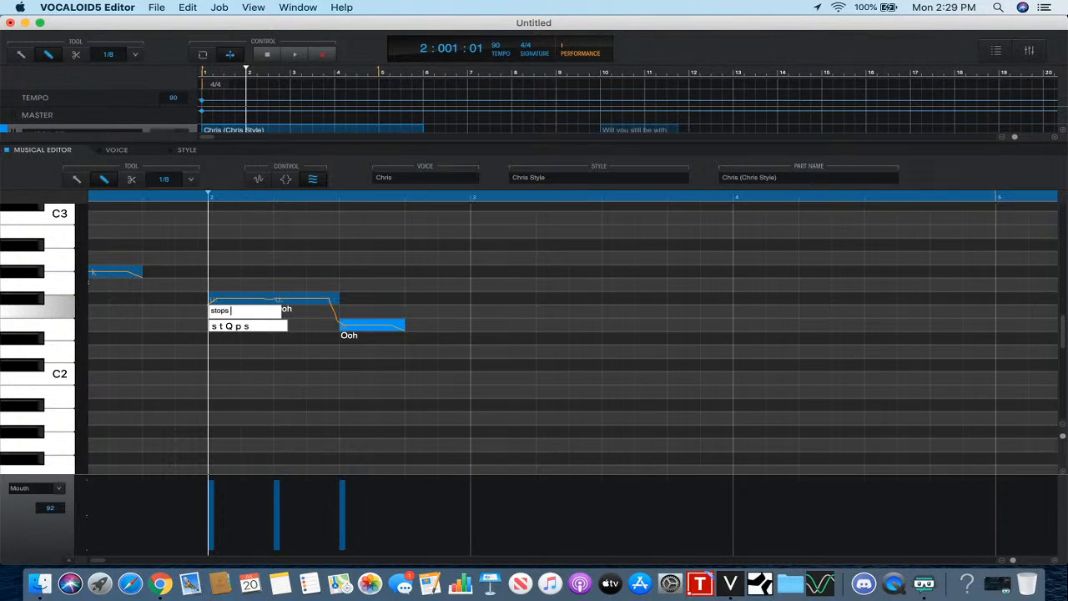
{"action": "type", "text": "play- ing"}
{"action": "key", "text": "Return"}
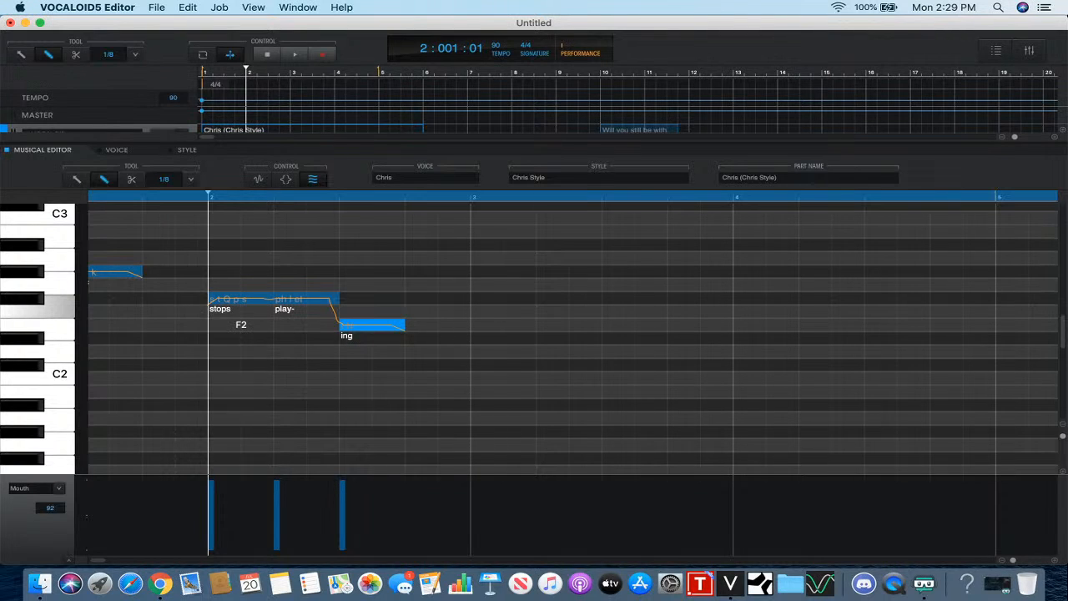
{"action": "left_click", "coordinate": [171, 193]}
{"action": "left_click", "coordinate": [297, 55]}
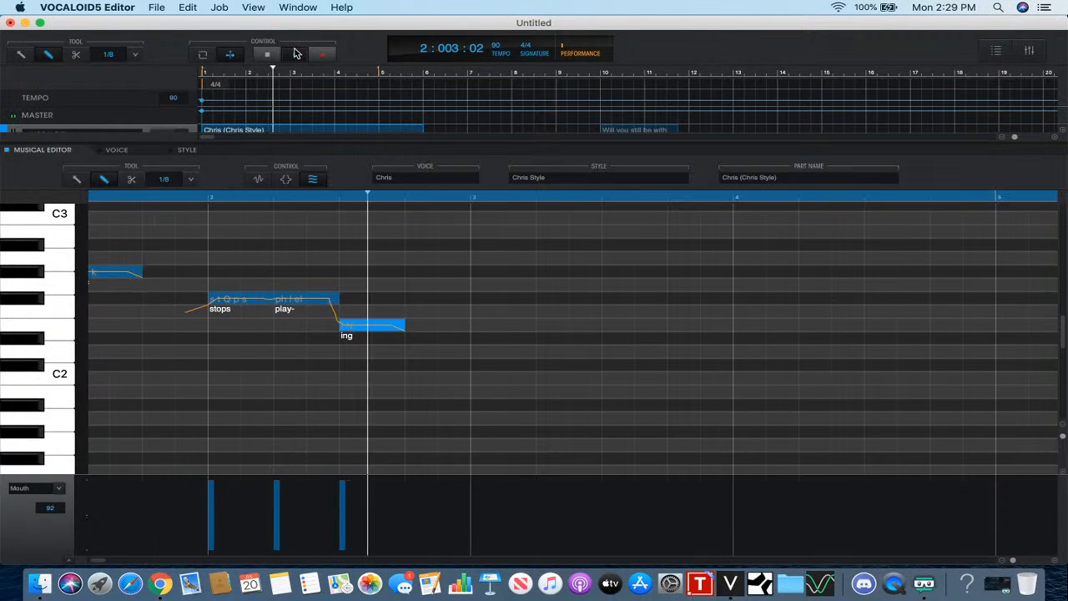
- Apply the Chris Down2 pitch attack effect to the "play-" note and play it back from just before bar 2
{"action": "left_click", "coordinate": [268, 53]}
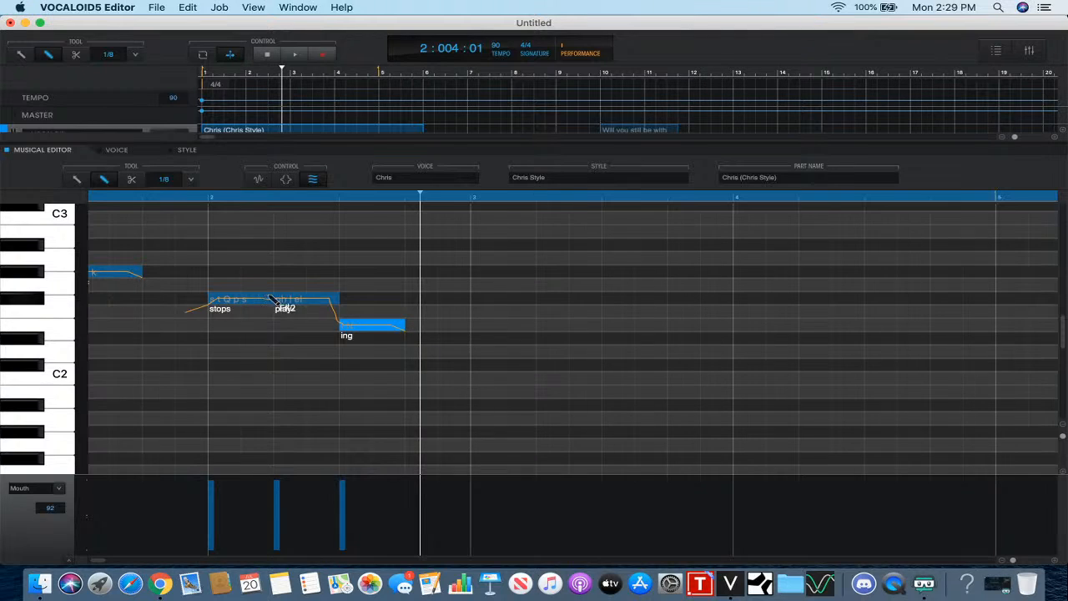
{"action": "left_click", "coordinate": [296, 302]}
{"action": "left_click", "coordinate": [285, 179]}
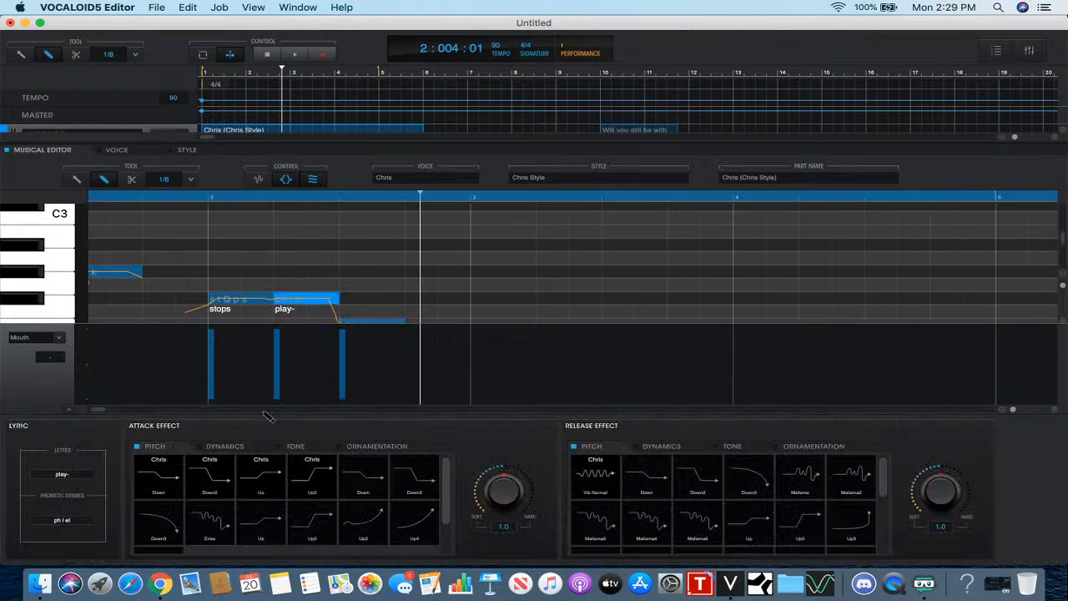
{"action": "left_click", "coordinate": [211, 488]}
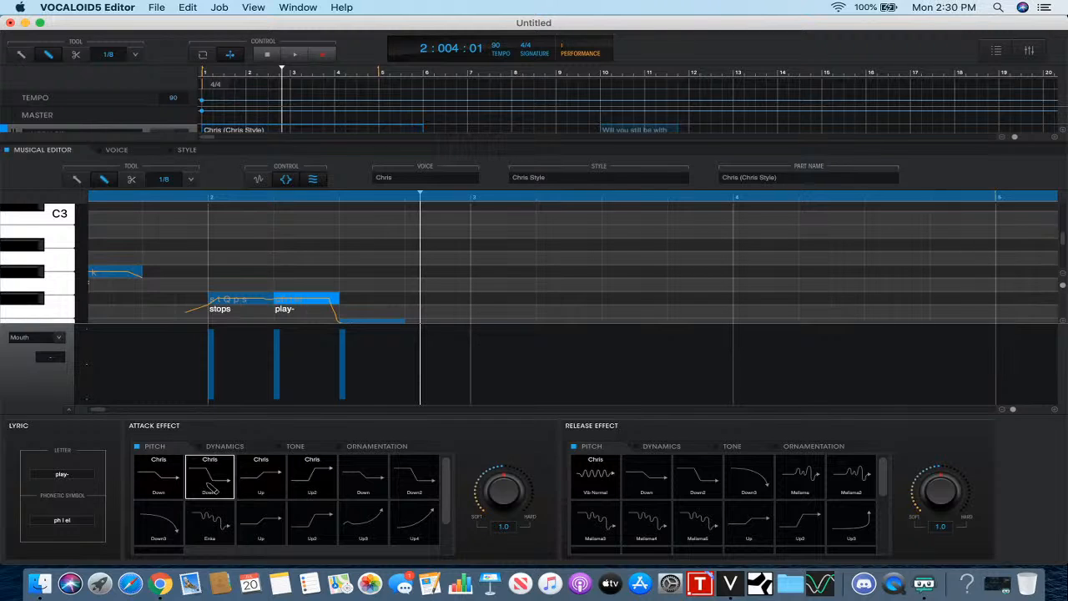
{"action": "left_click", "coordinate": [211, 201]}
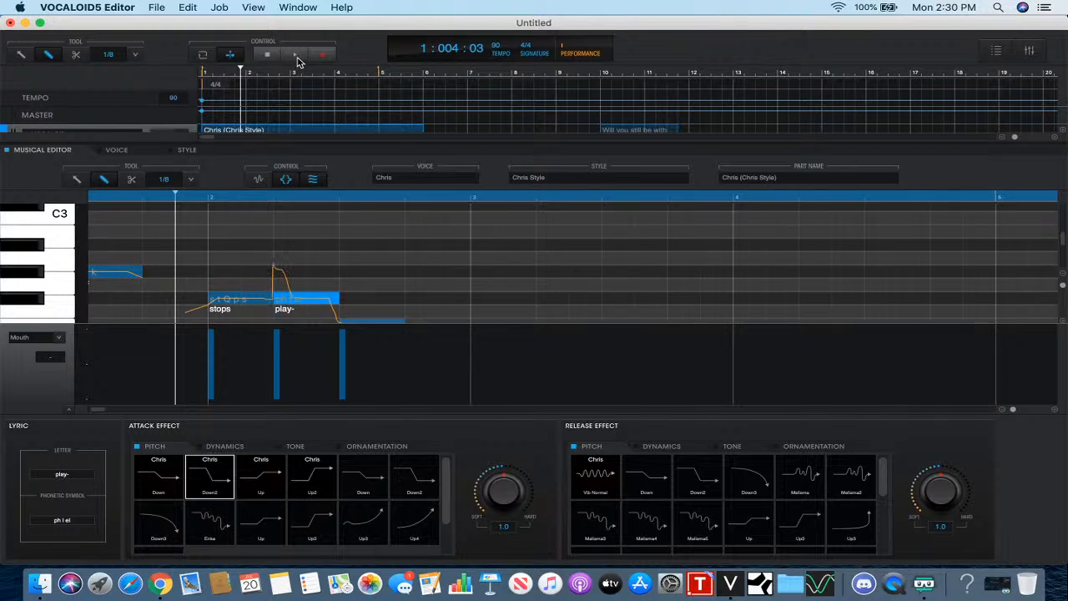
{"action": "left_click", "coordinate": [296, 56]}
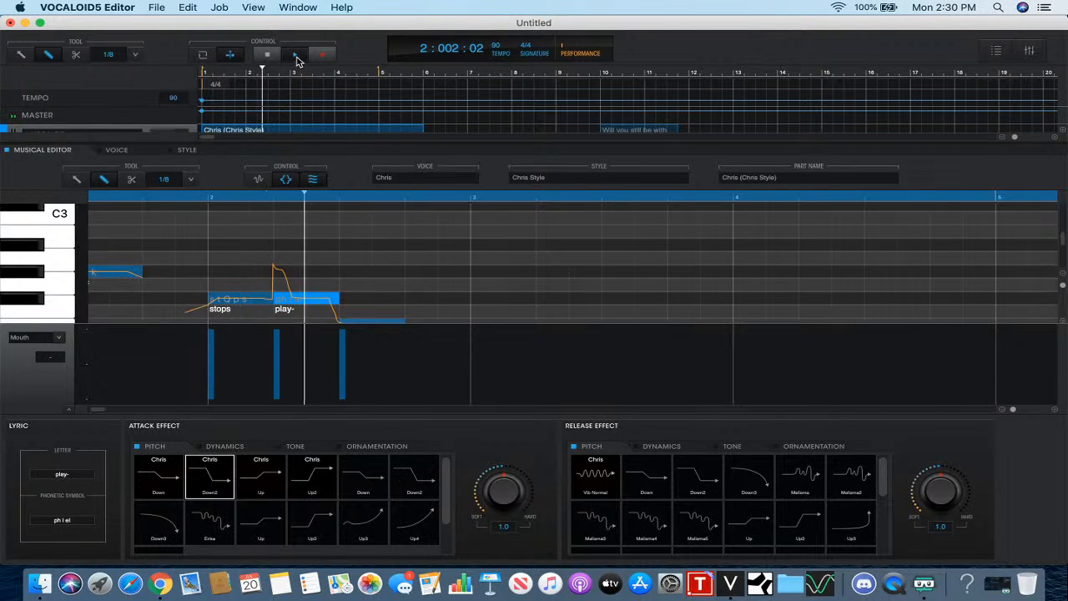
- Soften the attack effect of the "play-" note to 0.4 and play it back from just before bar 2
{"action": "left_click", "coordinate": [259, 180]}
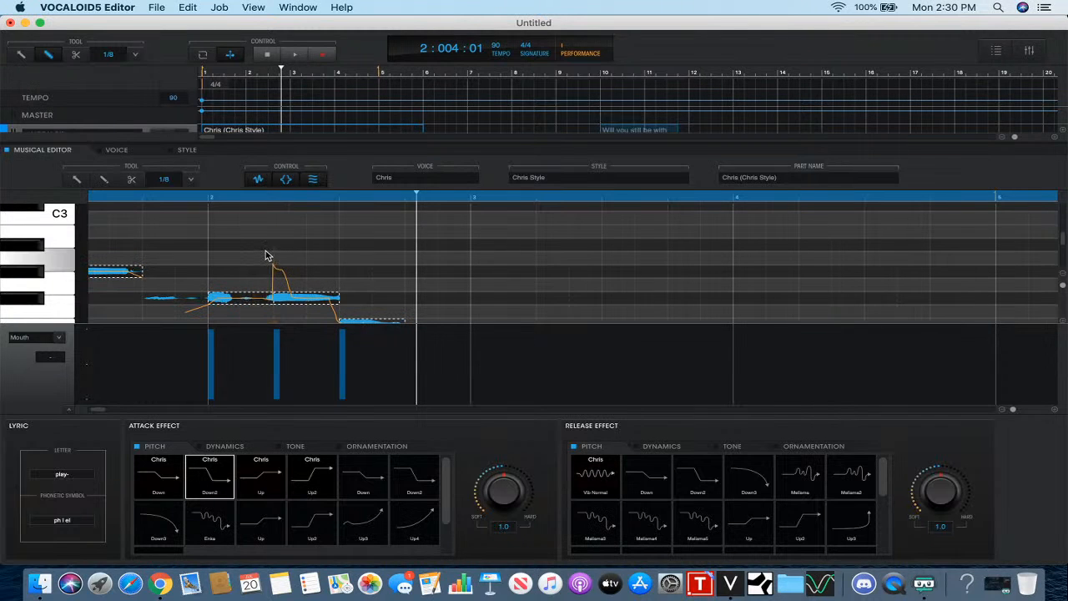
{"action": "left_click_drag", "start_coordinate": [267, 255], "coordinate": [263, 281]}
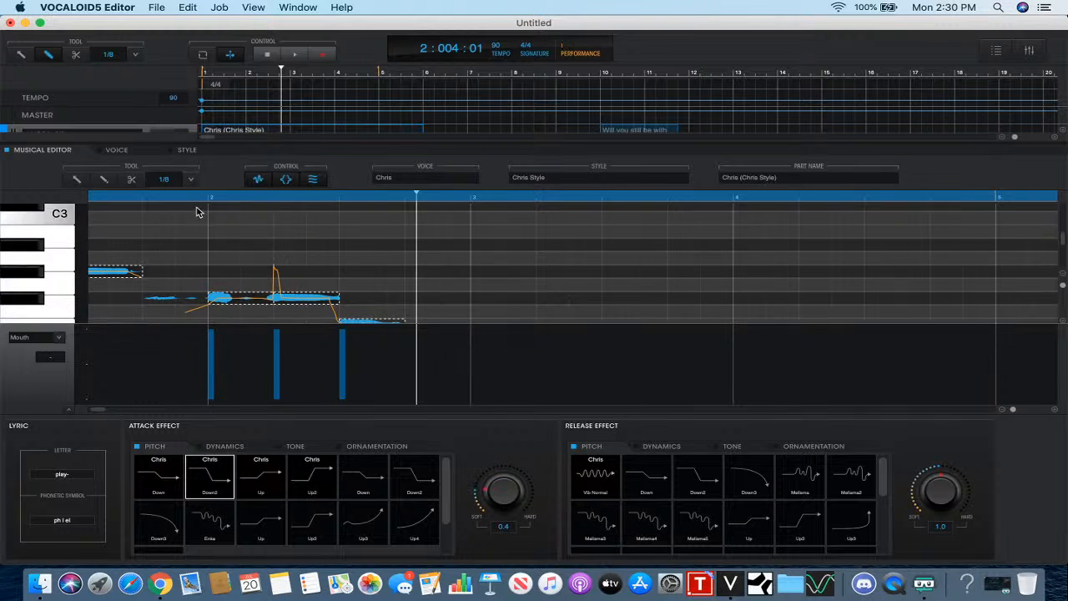
{"action": "left_click", "coordinate": [177, 199]}
{"action": "left_click", "coordinate": [259, 179]}
{"action": "left_click", "coordinate": [295, 55]}
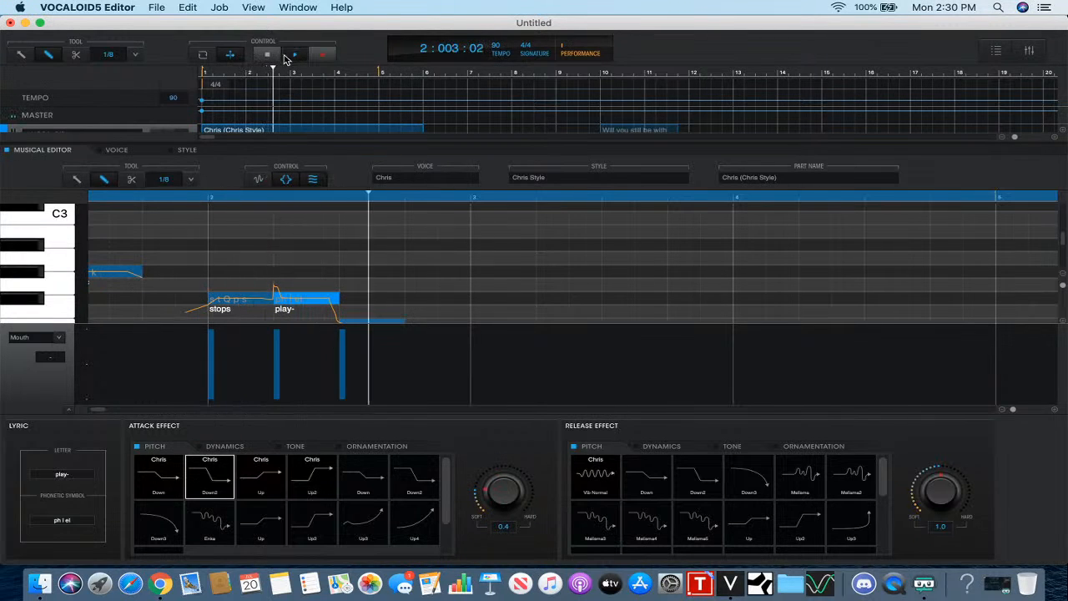
{"action": "left_click", "coordinate": [288, 180]}
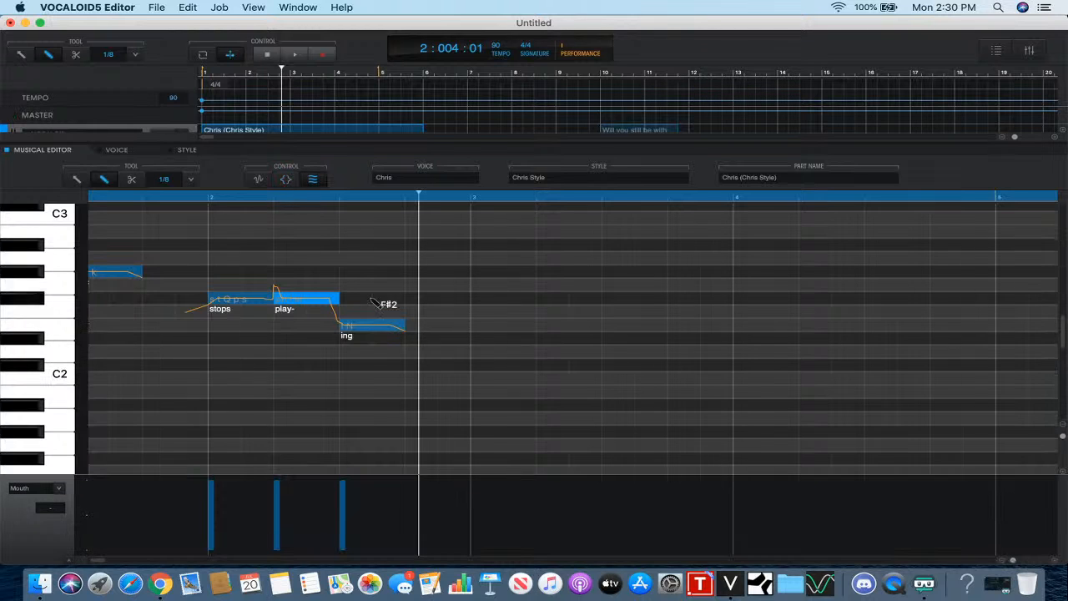
- Apply the Chris Vib Normal pitch release effect to the "ing" note
{"action": "left_click", "coordinate": [287, 183]}
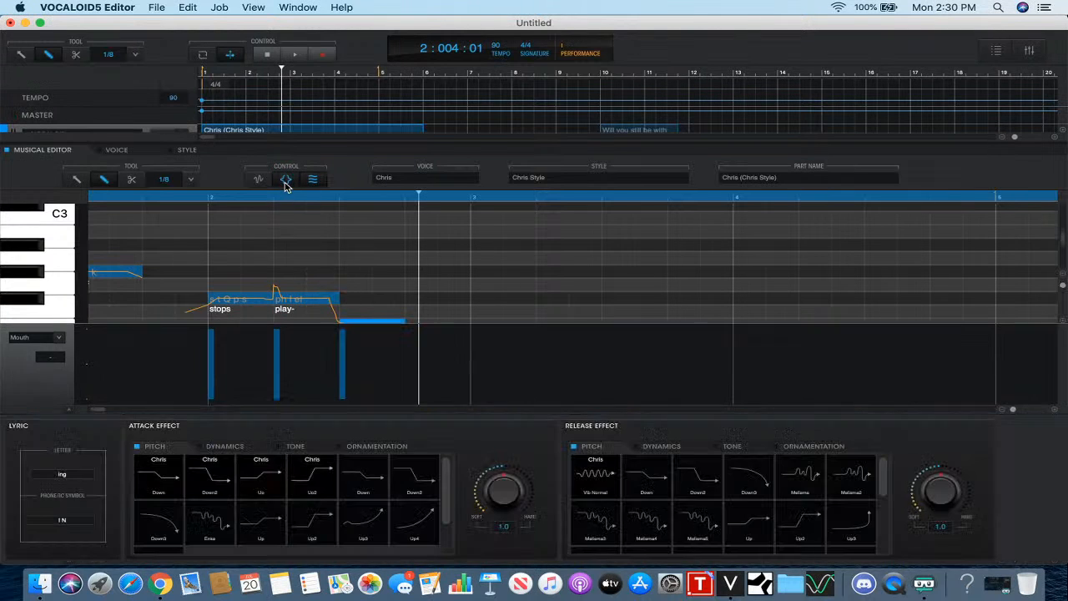
{"action": "left_click", "coordinate": [612, 482]}
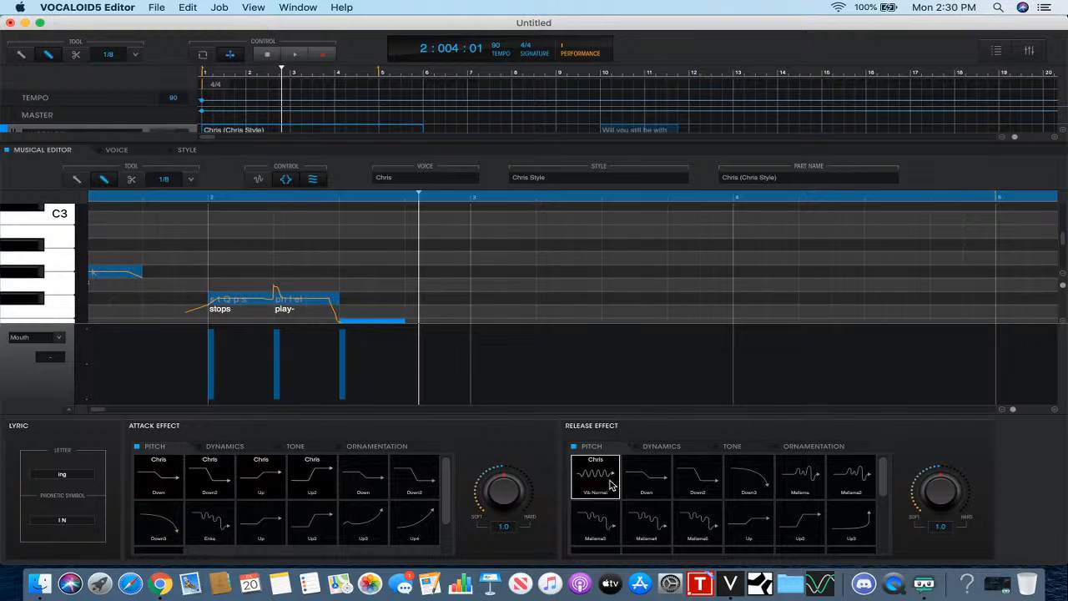
{"action": "left_click", "coordinate": [288, 180]}
- Flatten the pitch style of the "ing" note's vibrato with the emotion tool and play bar 2 back
{"action": "left_click", "coordinate": [259, 182]}
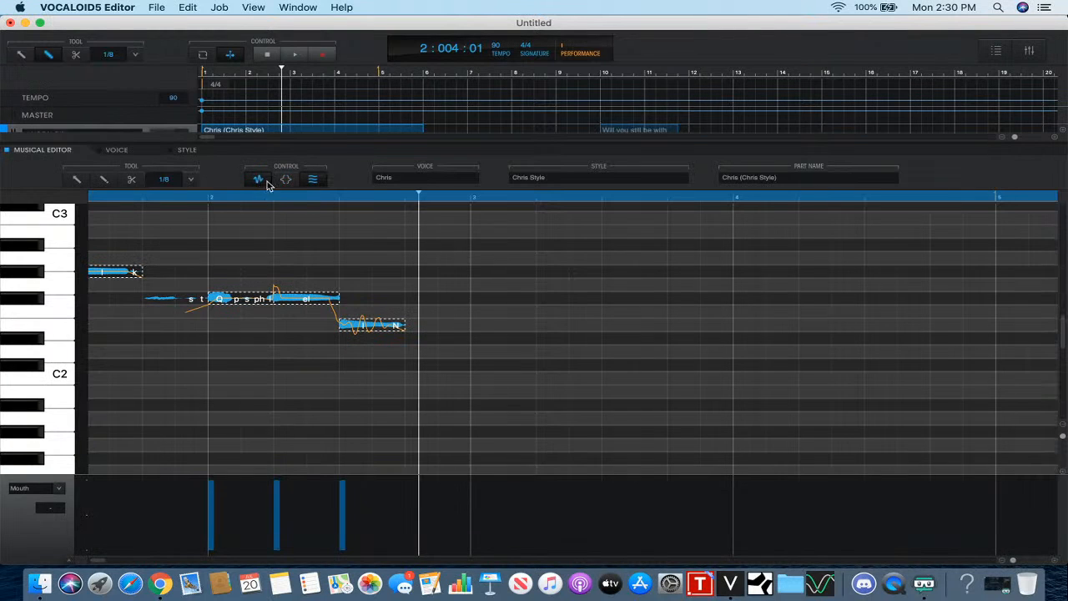
{"action": "left_click", "coordinate": [385, 274]}
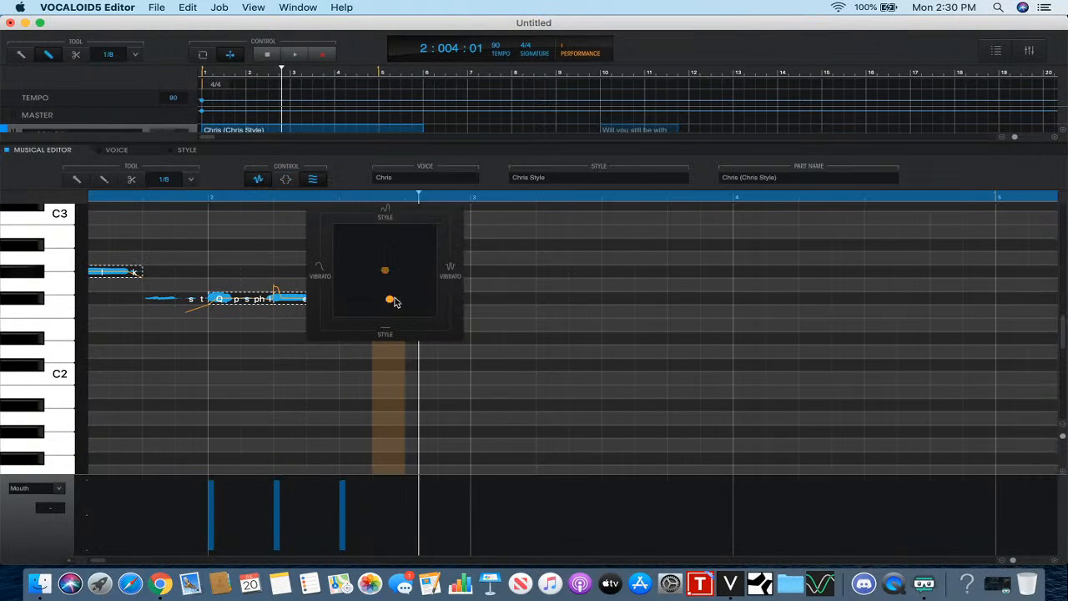
{"action": "left_click", "coordinate": [403, 301]}
{"action": "left_click", "coordinate": [258, 179]}
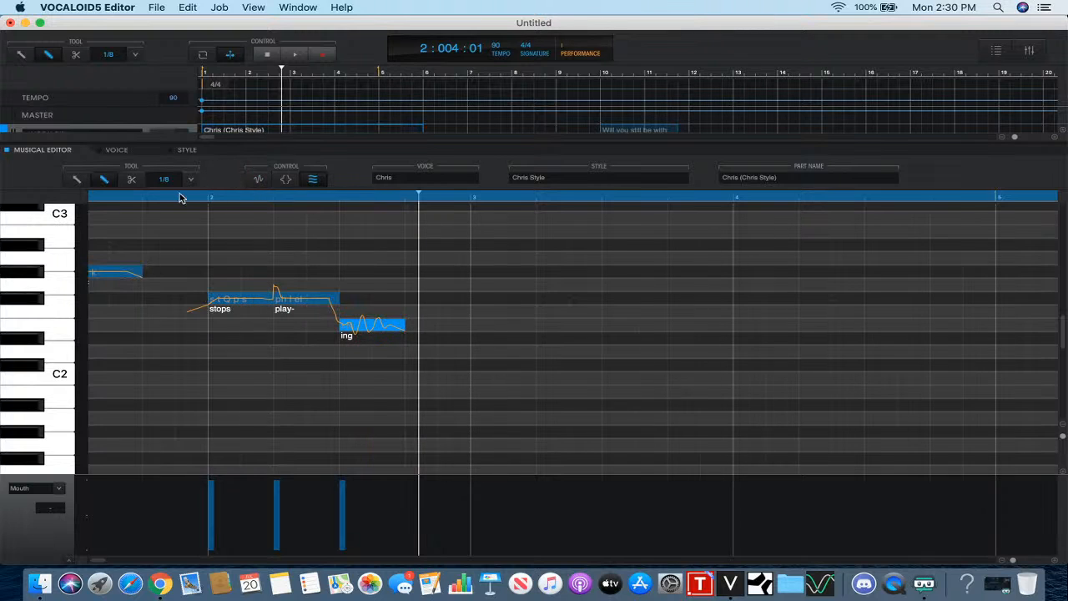
{"action": "left_click", "coordinate": [178, 197]}
{"action": "left_click", "coordinate": [296, 54]}
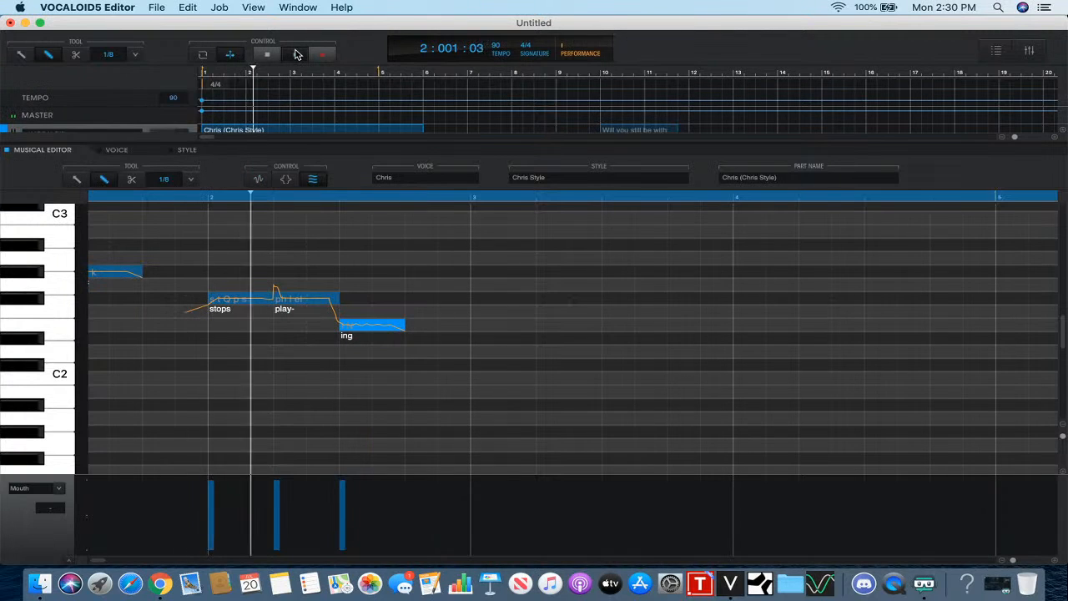
{"action": "left_click", "coordinate": [269, 54]}
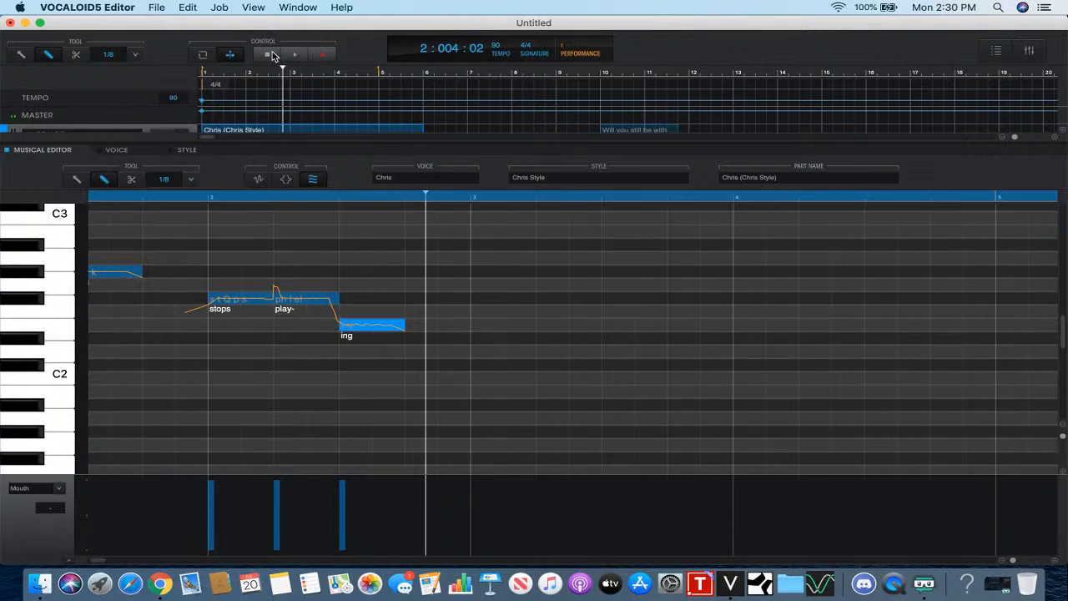
- Draw a B1 eighth note at the start of bar 3, followed by a G♭2 eighth note and an E2 quarter note
{"action": "left_click", "coordinate": [481, 207]}
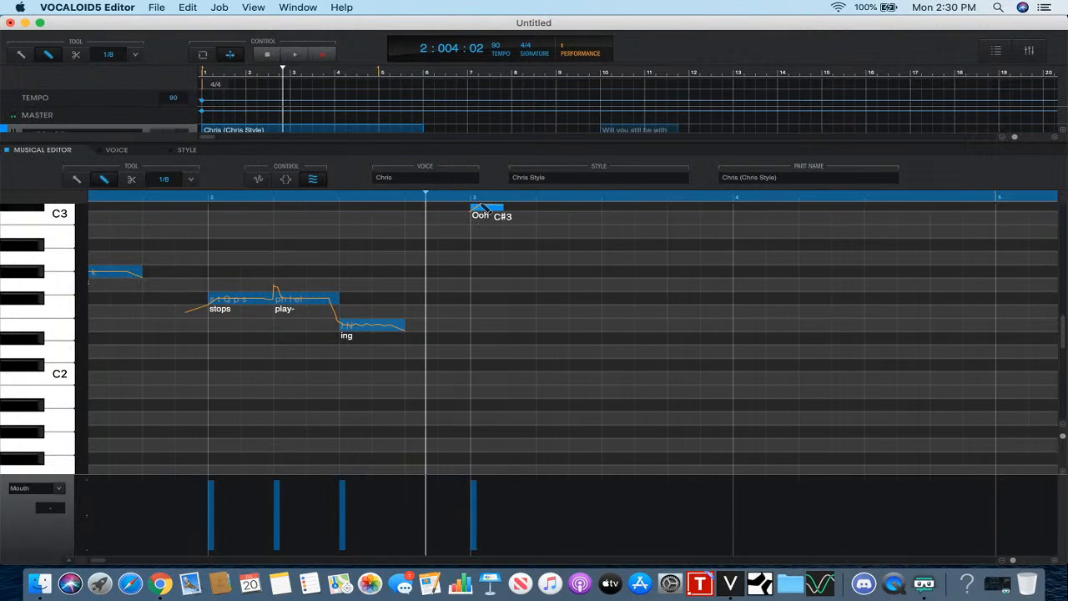
{"action": "left_click_drag", "start_coordinate": [481, 207], "coordinate": [491, 395]}
{"action": "scroll", "coordinate": [491, 394], "scroll_direction": "right", "scroll_amount": 5}
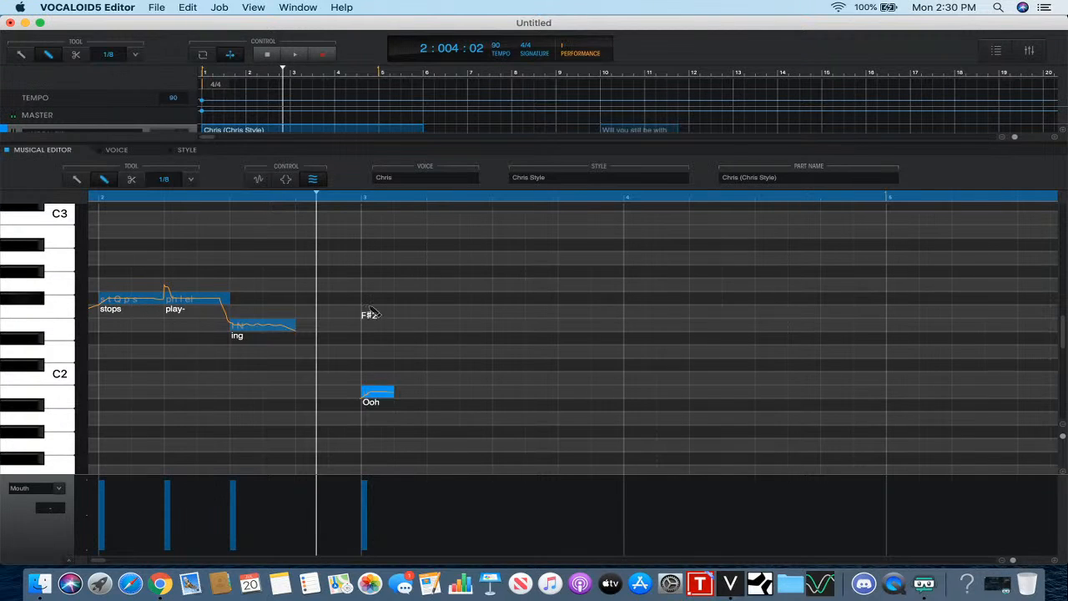
{"action": "left_click", "coordinate": [412, 302]}
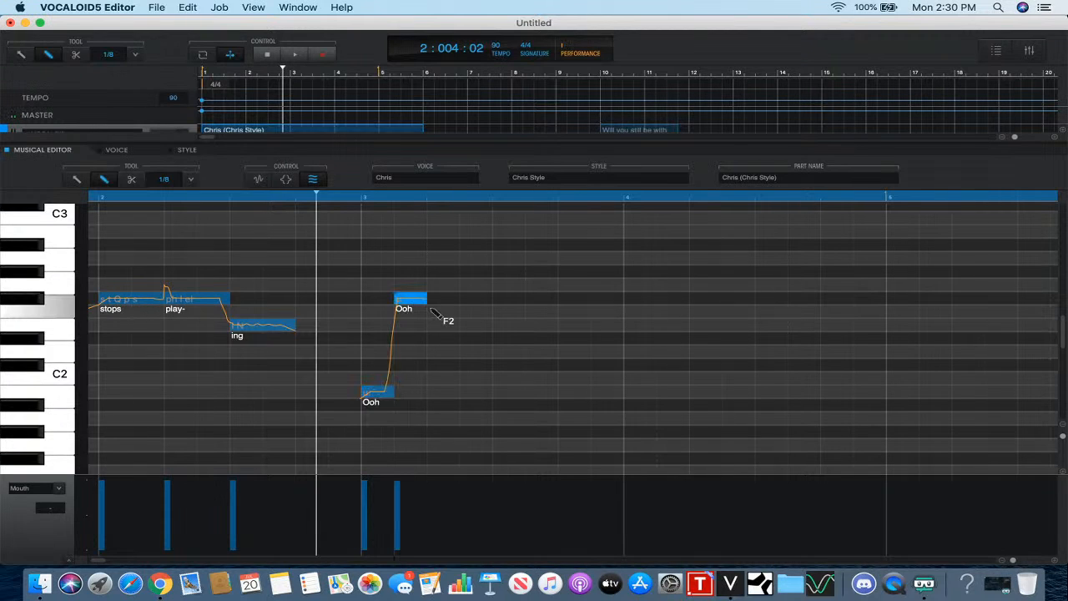
{"action": "left_click_drag", "start_coordinate": [451, 331], "coordinate": [509, 339]}
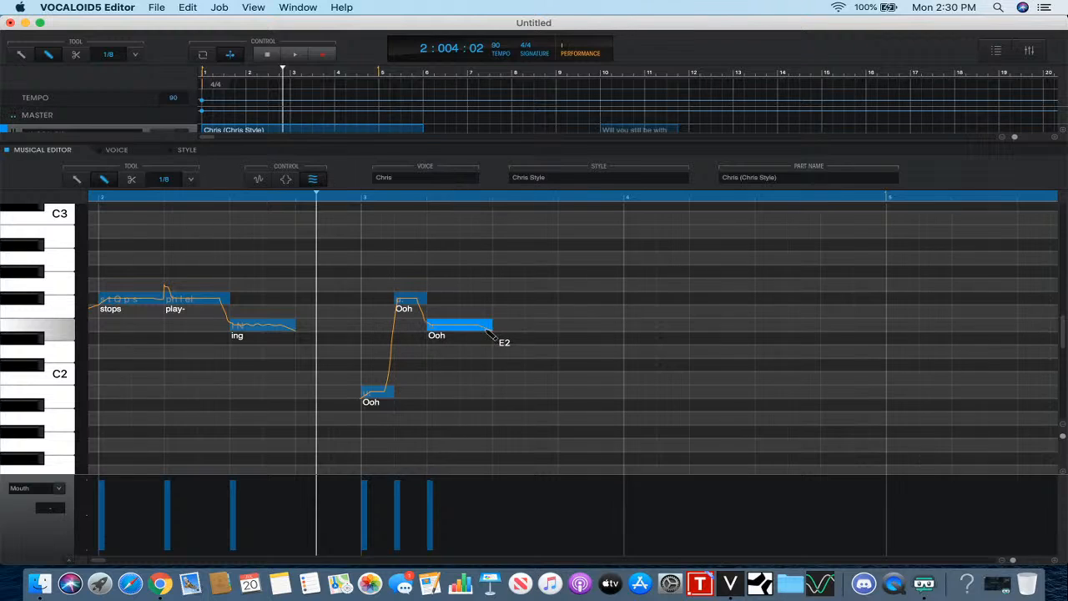
- Set the lyrics of the three bar 3 notes to "and the sun" and play them back from just before bar 3
{"action": "double_click", "coordinate": [376, 393]}
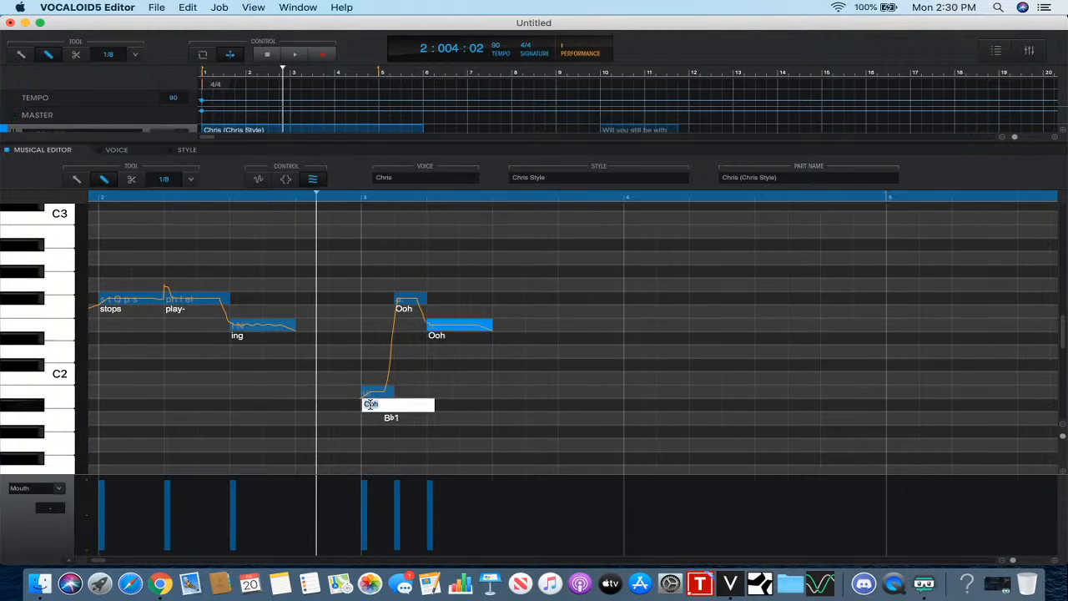
{"action": "type", "text": "and the sun"}
{"action": "key", "text": "Return"}
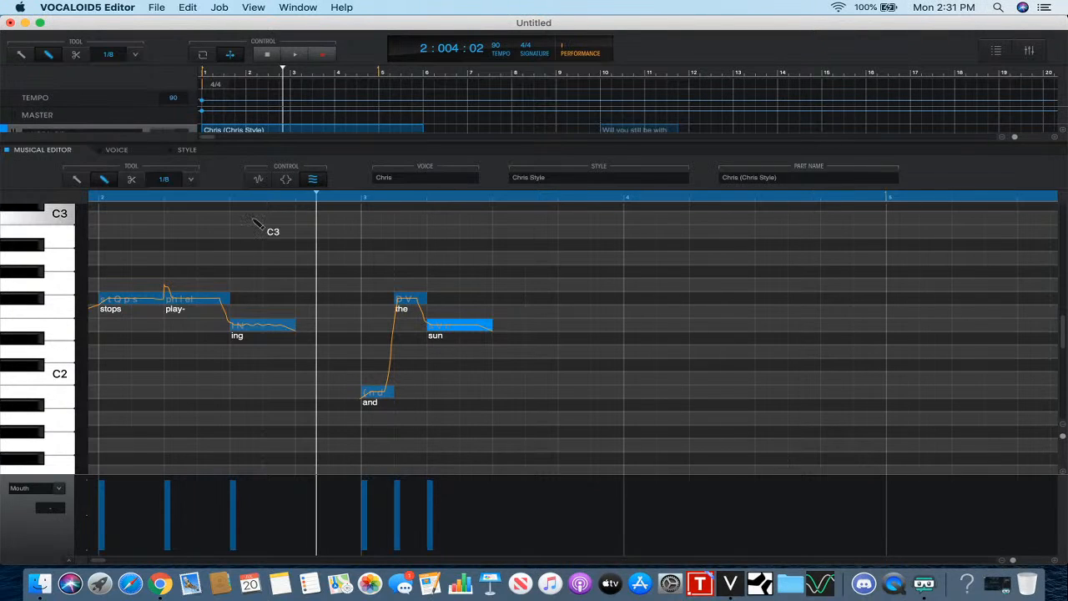
{"action": "left_click", "coordinate": [305, 200]}
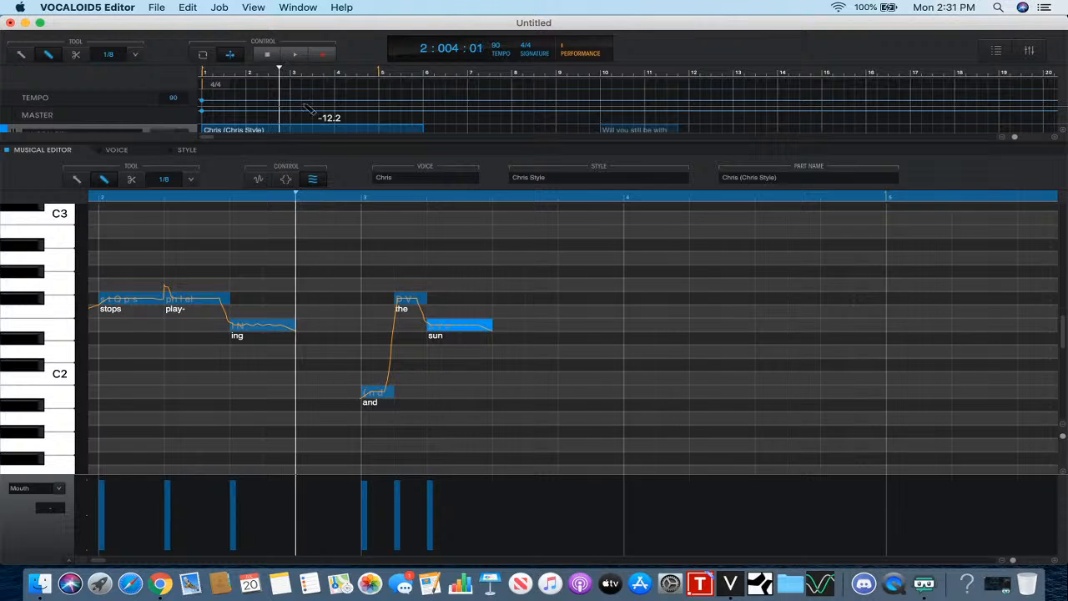
{"action": "left_click", "coordinate": [291, 53]}
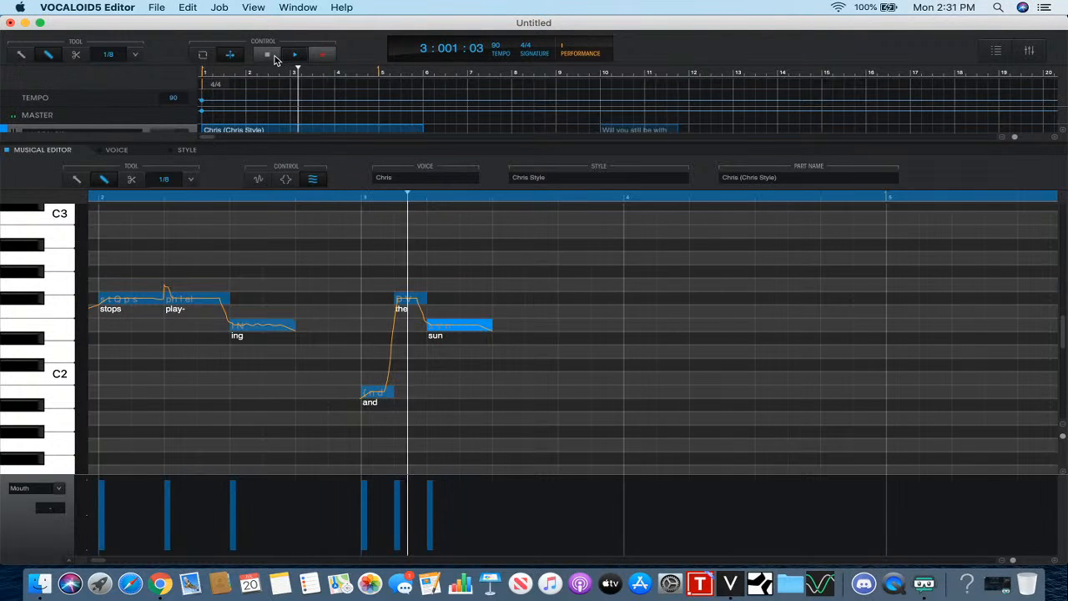
{"action": "left_click", "coordinate": [268, 55]}
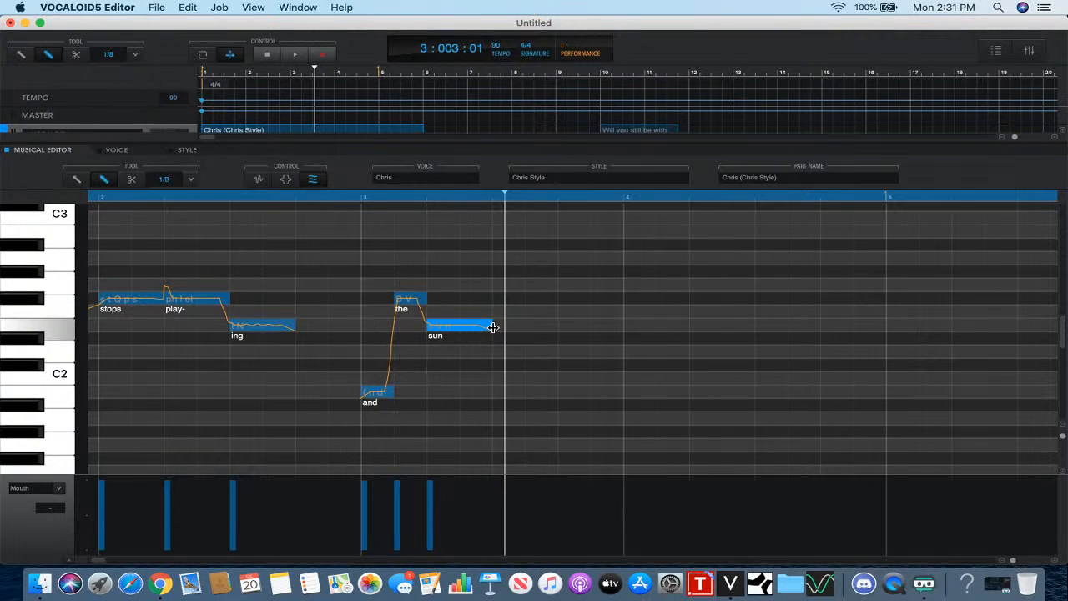
- Try a half-note length for the "sun" note and return it to a quarter note
{"action": "left_click_drag", "start_coordinate": [493, 327], "coordinate": [571, 329]}
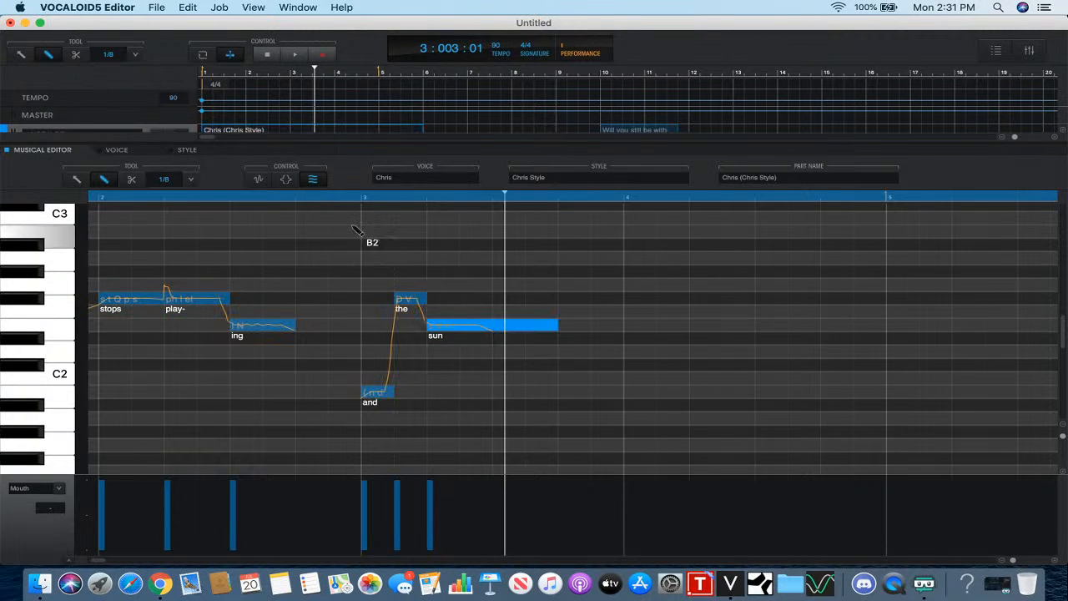
{"action": "left_click", "coordinate": [354, 197]}
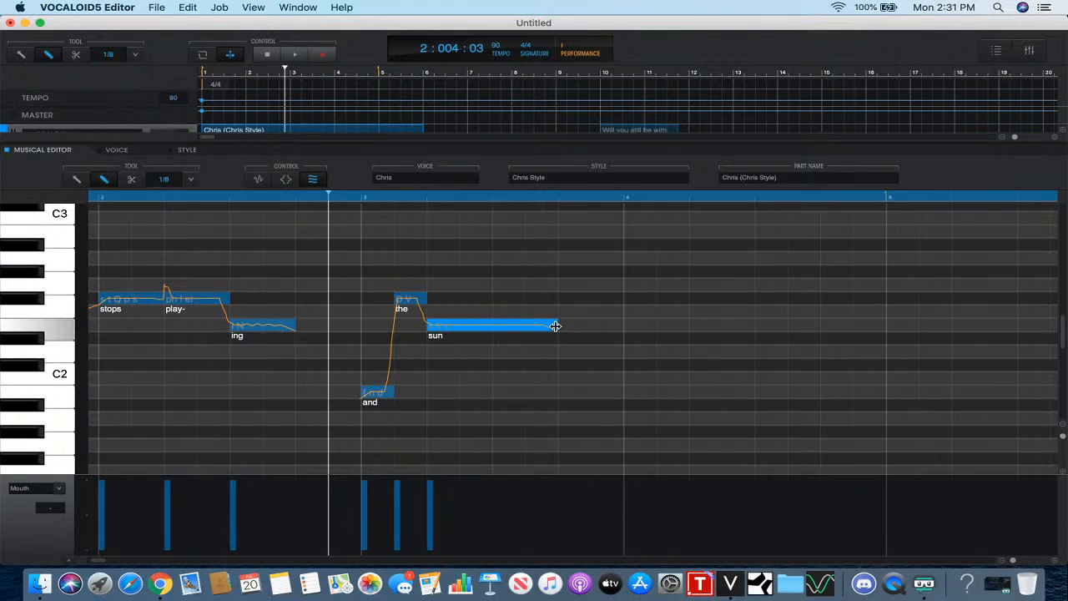
{"action": "left_click_drag", "start_coordinate": [556, 326], "coordinate": [492, 326]}
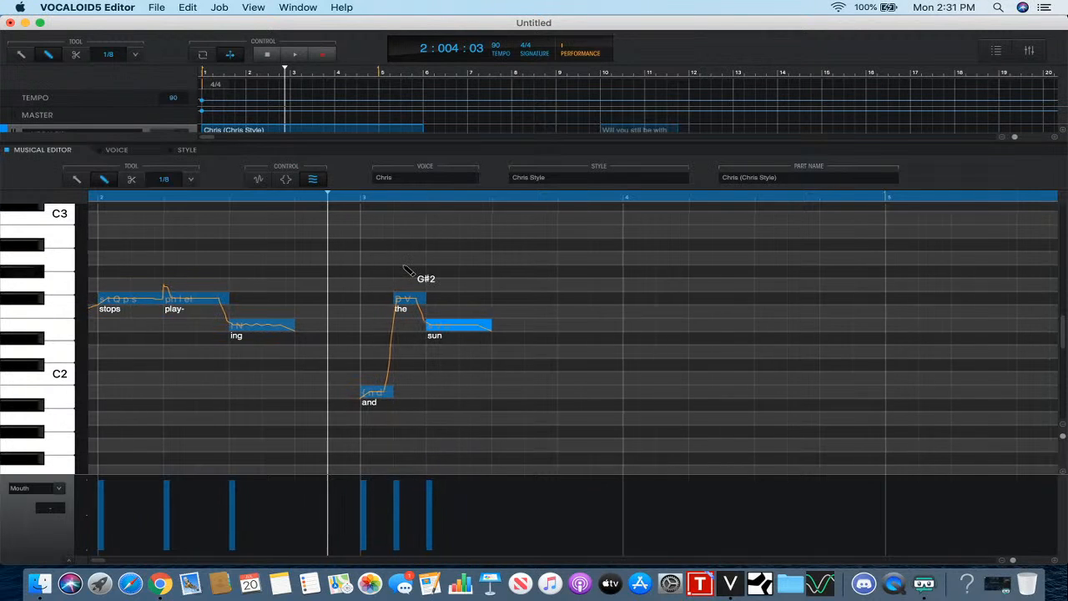
- Draw C#2 quarter notes on beat 4 of bar 3 and beat 1 of bar 4, followed by a B1 half note
{"action": "scroll", "coordinate": [406, 271], "scroll_direction": "right", "scroll_amount": 3}
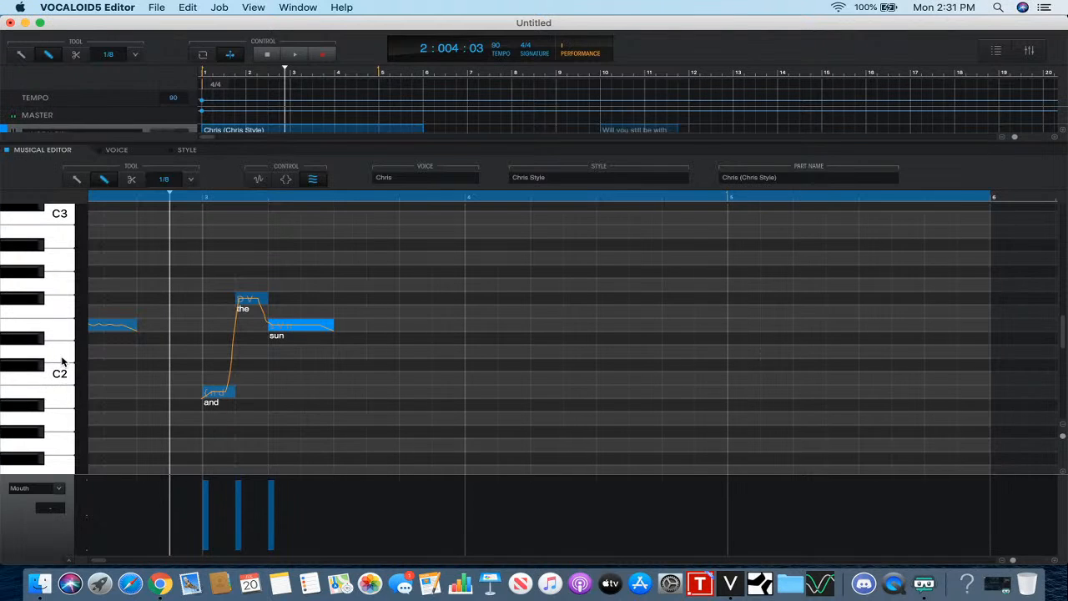
{"action": "left_click_drag", "start_coordinate": [404, 365], "coordinate": [673, 393]}
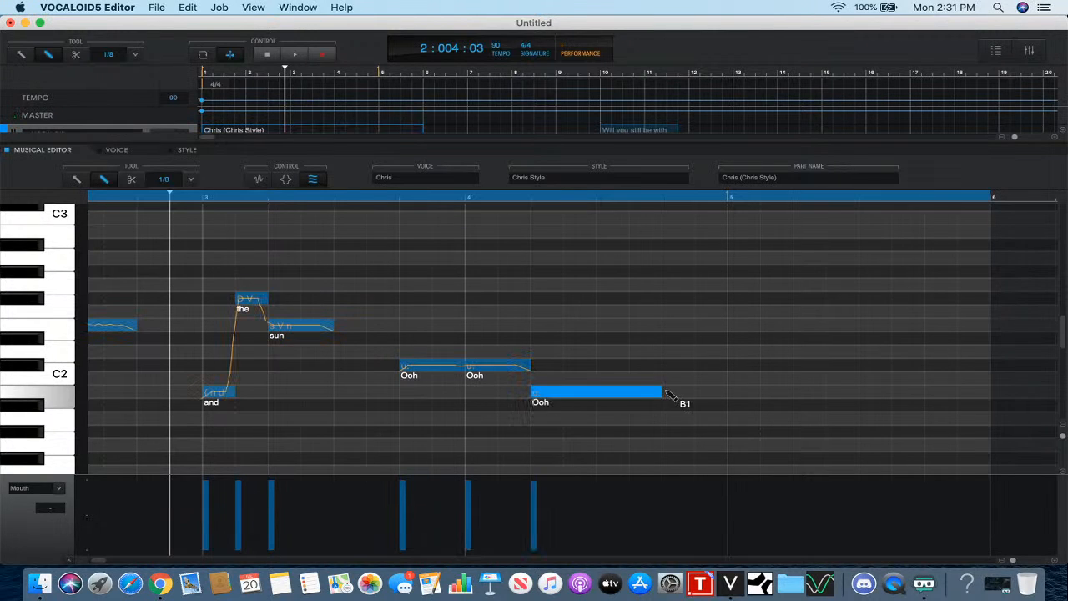
{"action": "scroll", "coordinate": [392, 367], "scroll_direction": "left", "scroll_amount": 5}
{"action": "scroll", "coordinate": [397, 369], "scroll_direction": "left", "scroll_amount": 3}
{"action": "scroll", "coordinate": [409, 372], "scroll_direction": "right", "scroll_amount": 5}
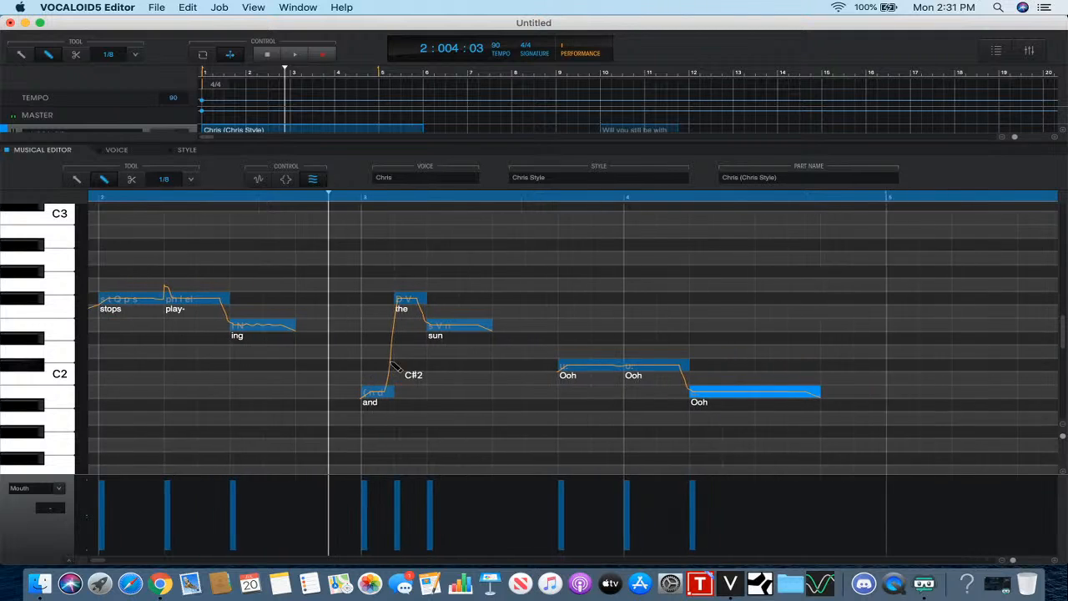
- Set the lyrics of the three new notes after "sun" to "starts rising"
{"action": "double_click", "coordinate": [518, 378]}
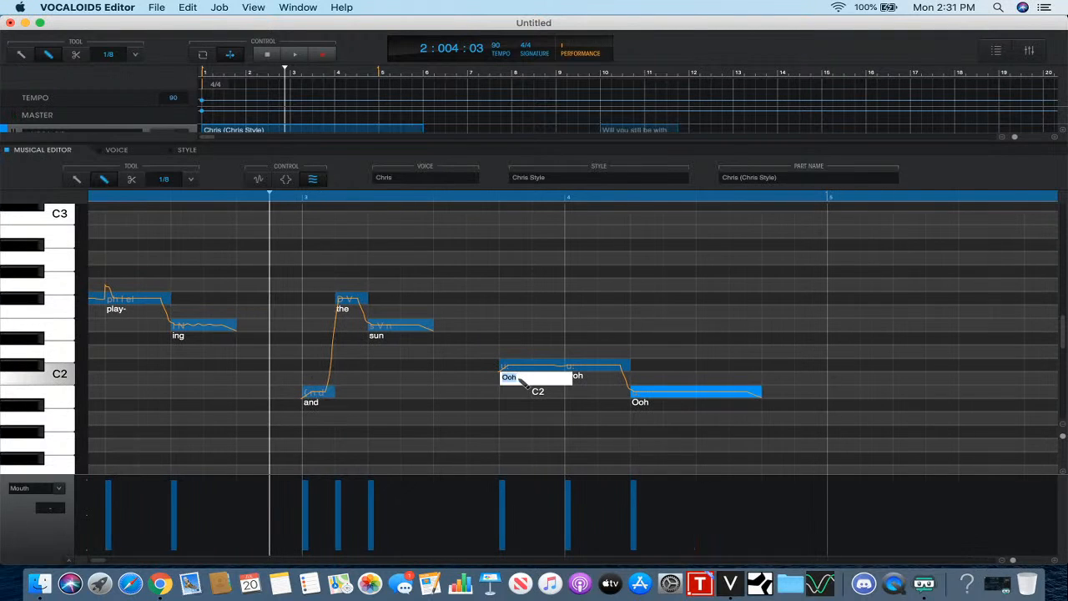
{"action": "type", "text": "starts rising"}
{"action": "key", "text": "Return"}
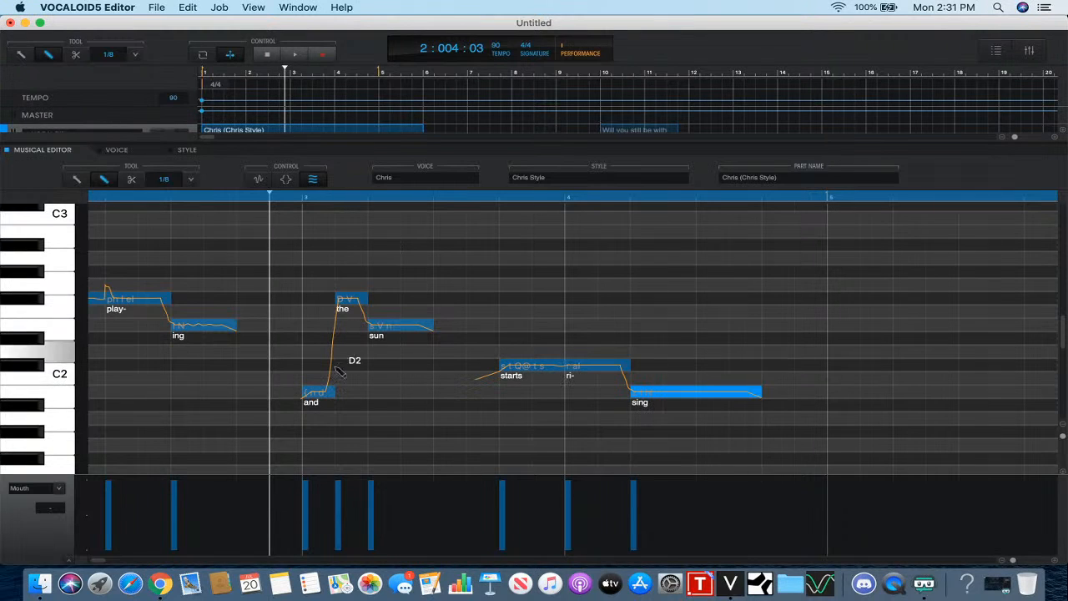
- Apply a downward pitch attack effect to the "starts" note and shorten the effect's range to end near the note's start
{"action": "left_click", "coordinate": [325, 392]}
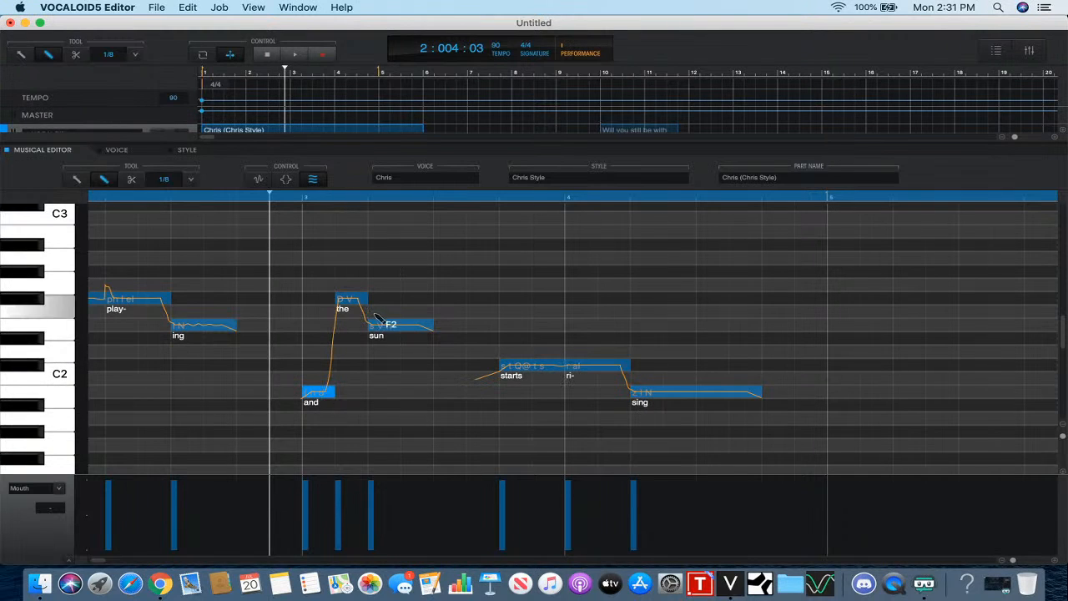
{"action": "scroll", "coordinate": [517, 373], "scroll_direction": "right", "scroll_amount": 5}
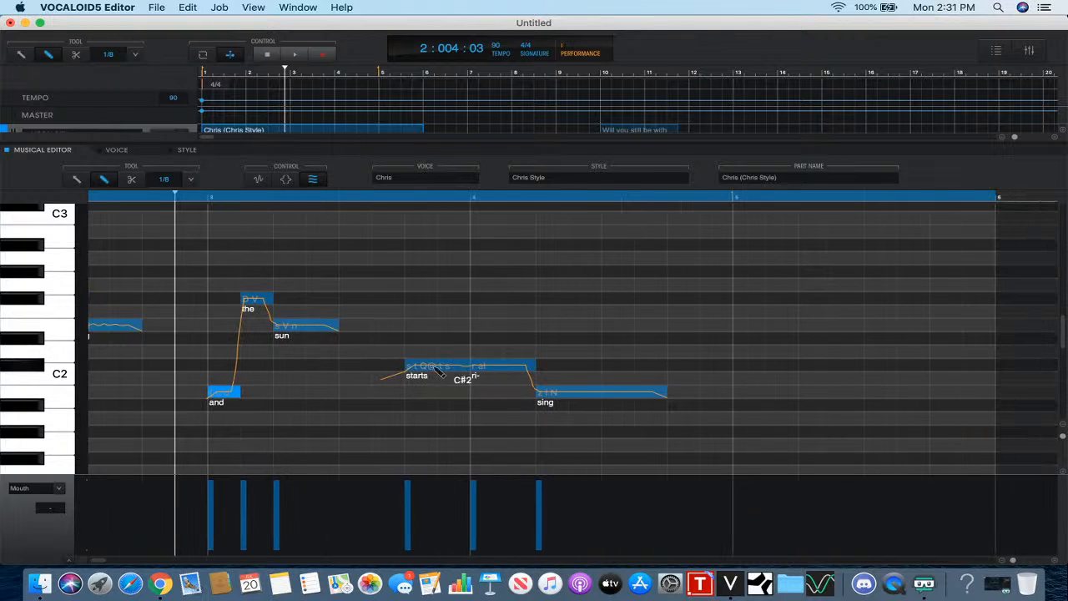
{"action": "left_click", "coordinate": [434, 373]}
{"action": "left_click", "coordinate": [285, 178]}
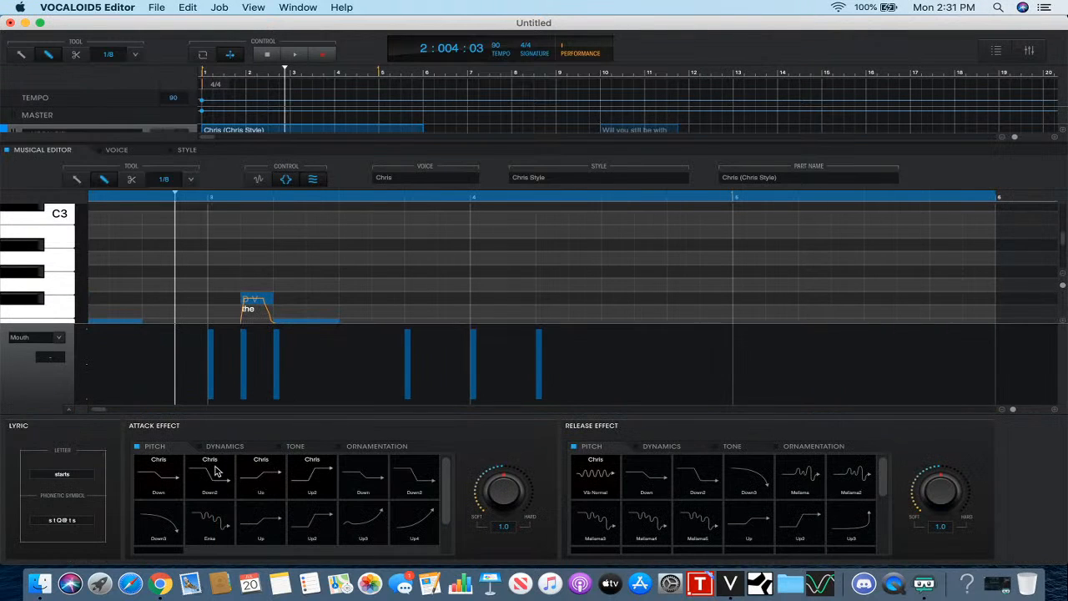
{"action": "left_click", "coordinate": [259, 179]}
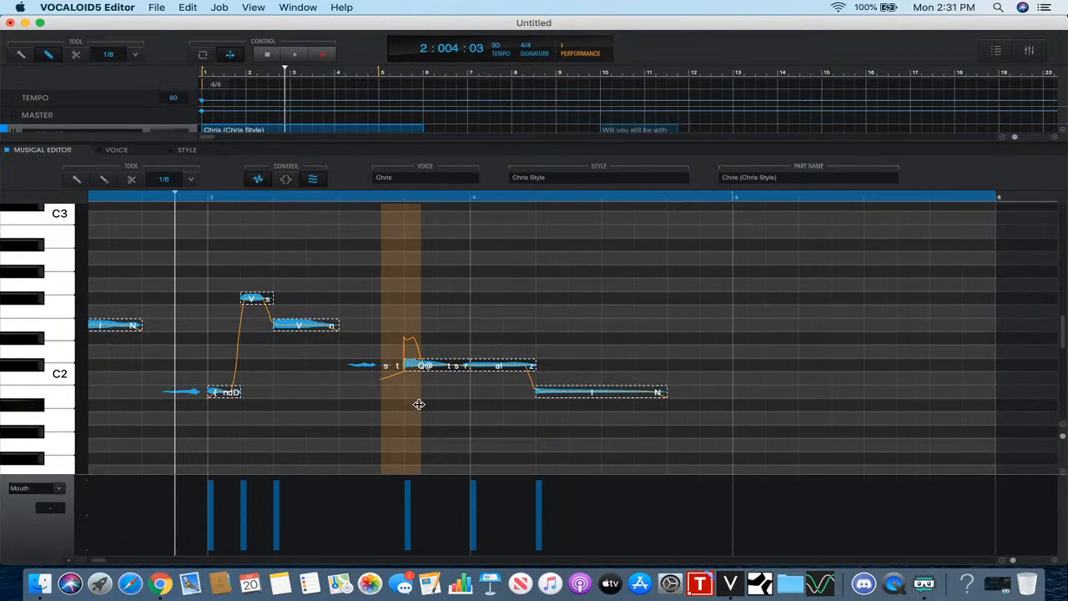
{"action": "left_click_drag", "start_coordinate": [421, 405], "coordinate": [406, 409]}
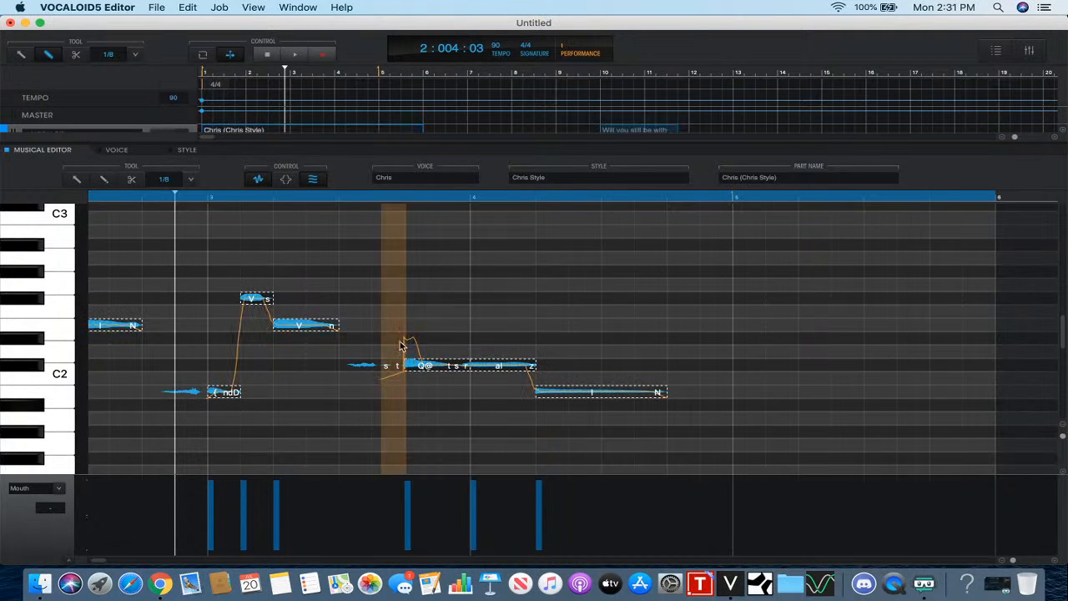
- Play the "starts rising" notes back from beat 3 of bar 3
{"action": "left_click", "coordinate": [351, 199]}
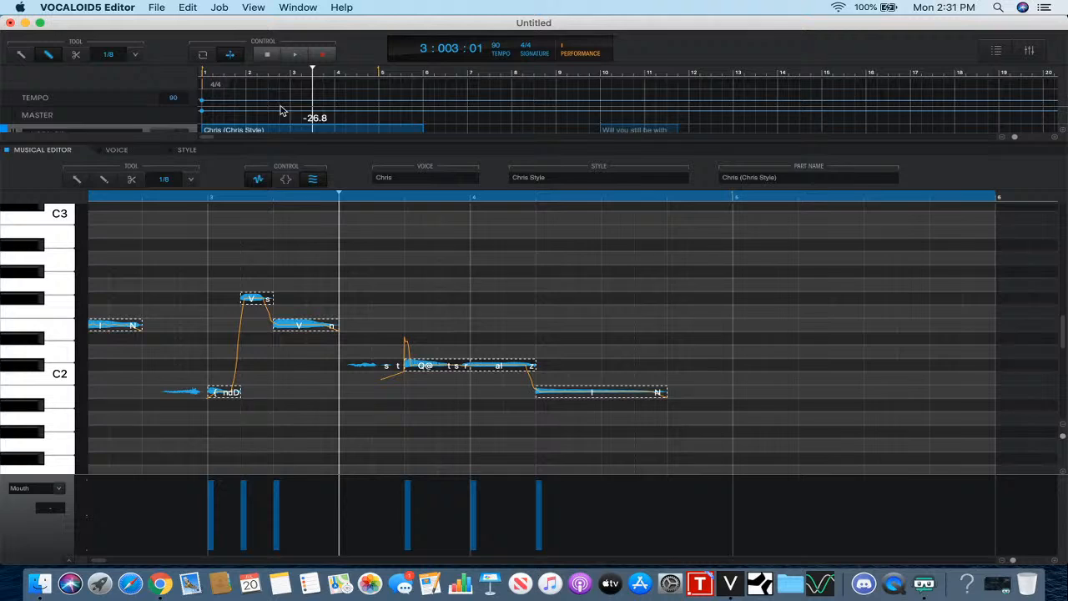
{"action": "left_click", "coordinate": [292, 56]}
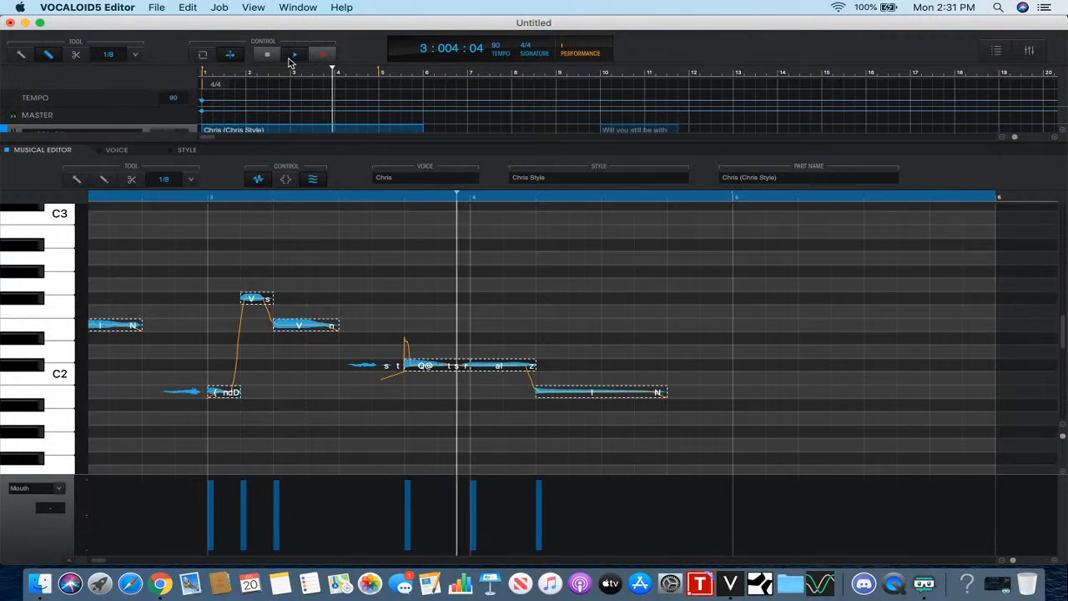
{"action": "left_click", "coordinate": [259, 180]}
{"action": "left_click", "coordinate": [272, 54]}
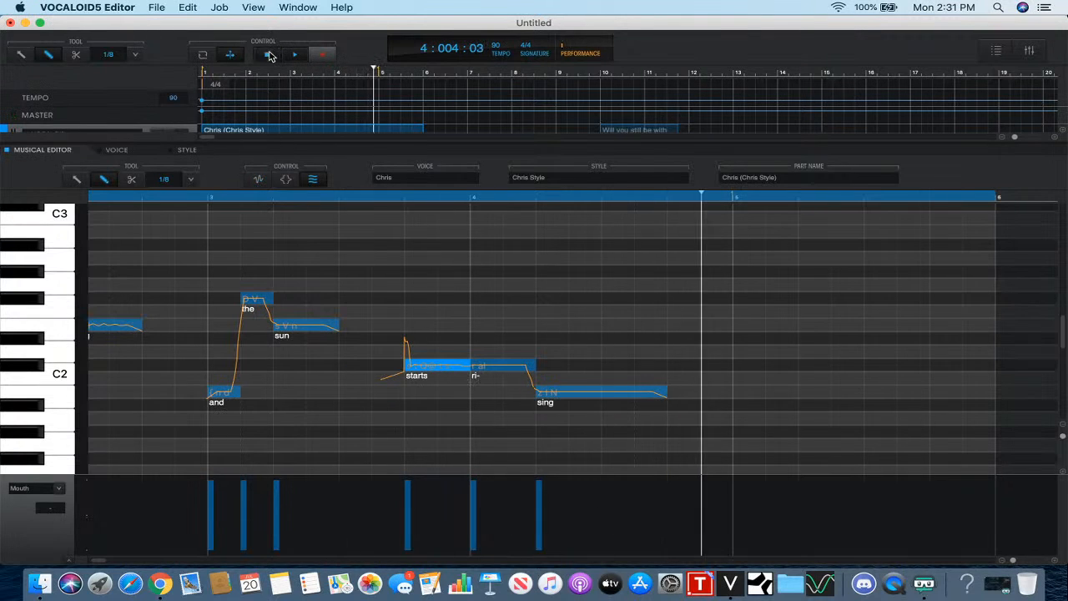
- Apply an upward pitch attack effect to the "ri-" note and play the phrase back from beat 3 of bar 3
{"action": "left_click", "coordinate": [496, 366]}
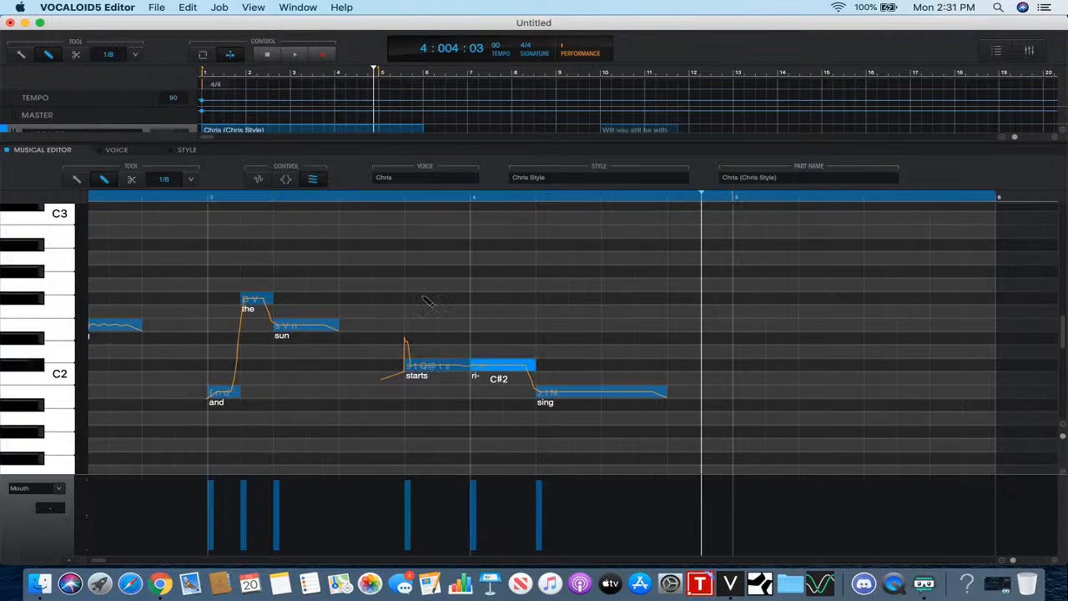
{"action": "left_click", "coordinate": [286, 178]}
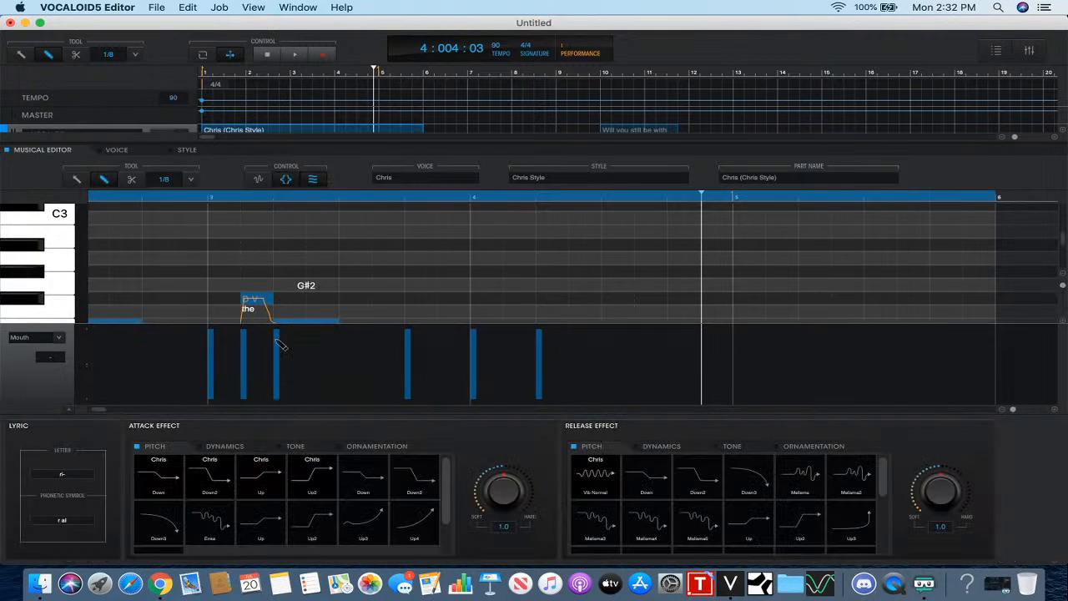
{"action": "left_click", "coordinate": [286, 183]}
{"action": "left_click", "coordinate": [260, 181]}
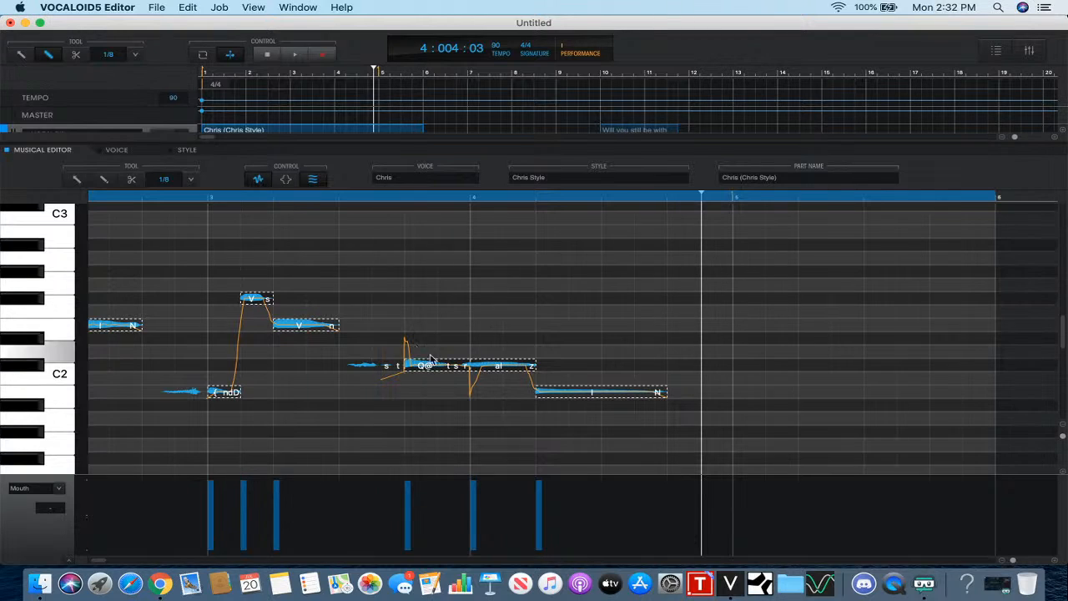
{"action": "left_click", "coordinate": [338, 197]}
{"action": "left_click", "coordinate": [294, 55]}
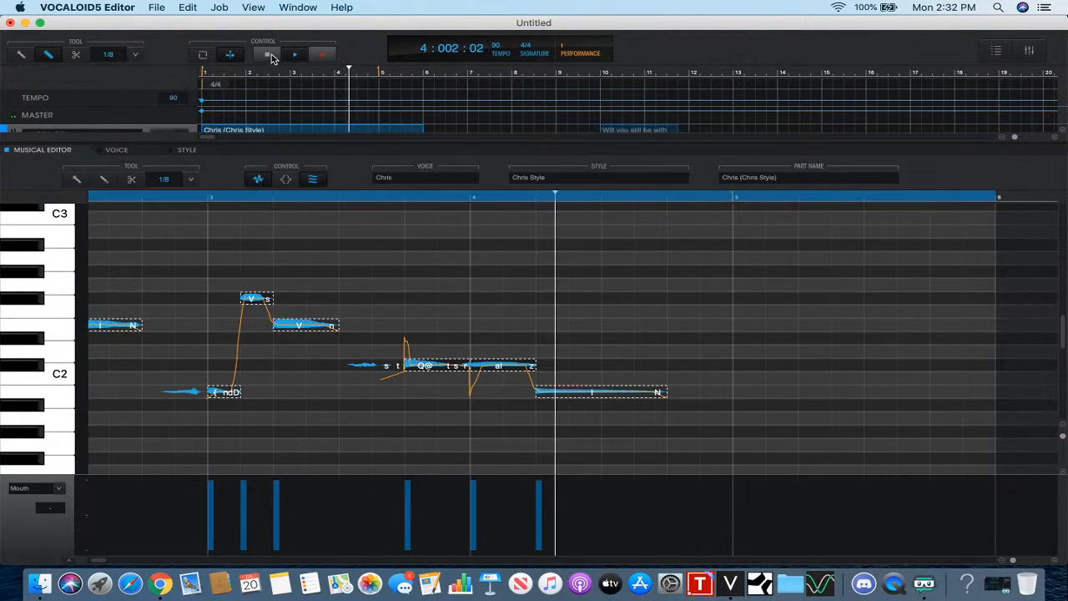
{"action": "left_click", "coordinate": [260, 182]}
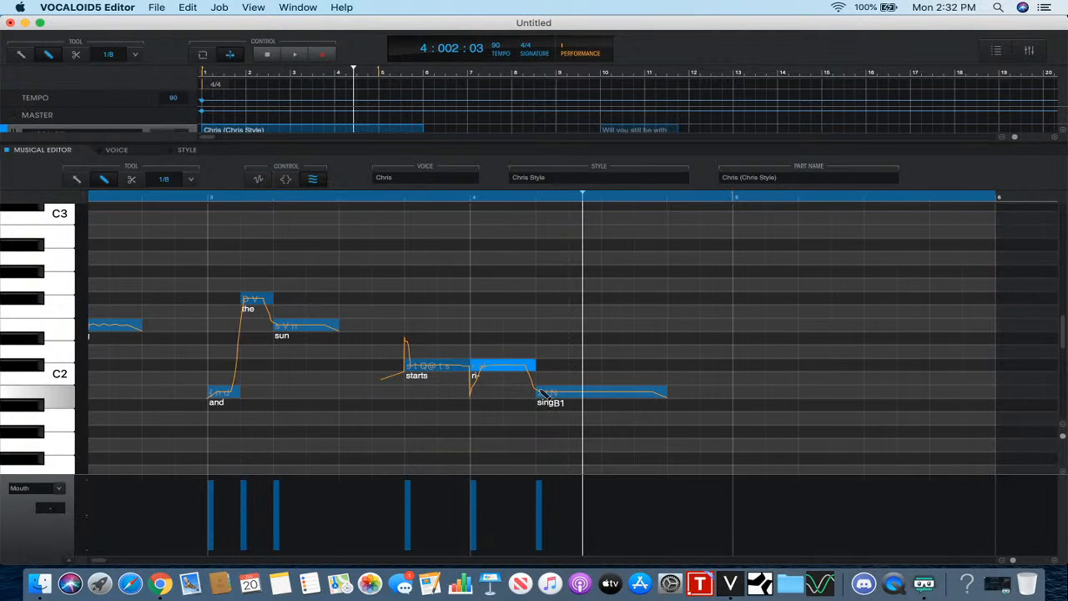
- Apply a vibrato release effect to the "sing" note and reduce the vibrato's depth
{"action": "left_click", "coordinate": [288, 180]}
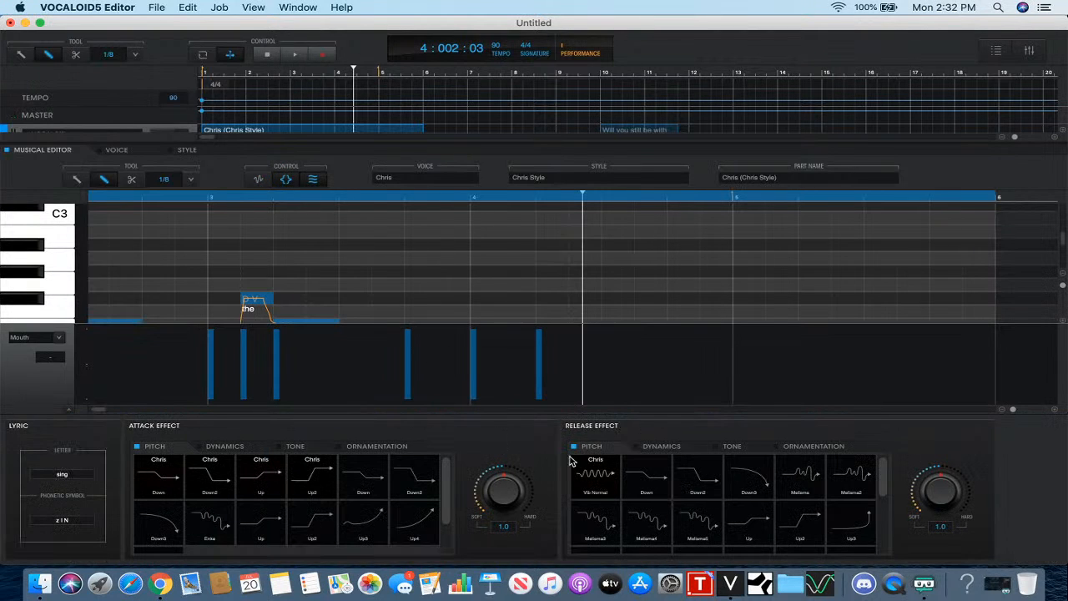
{"action": "left_click", "coordinate": [288, 180]}
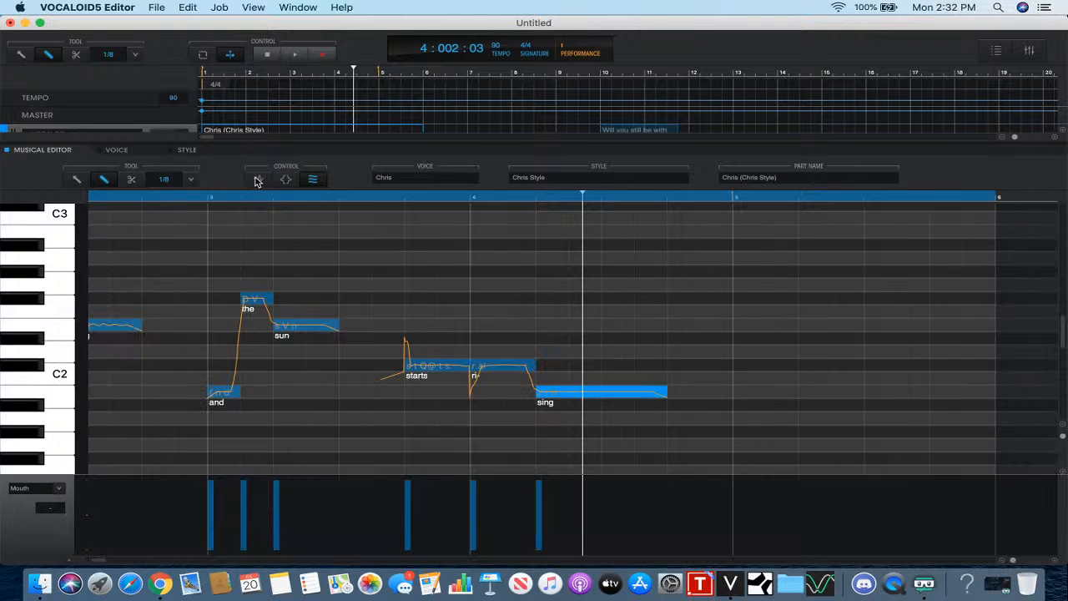
{"action": "left_click", "coordinate": [255, 181]}
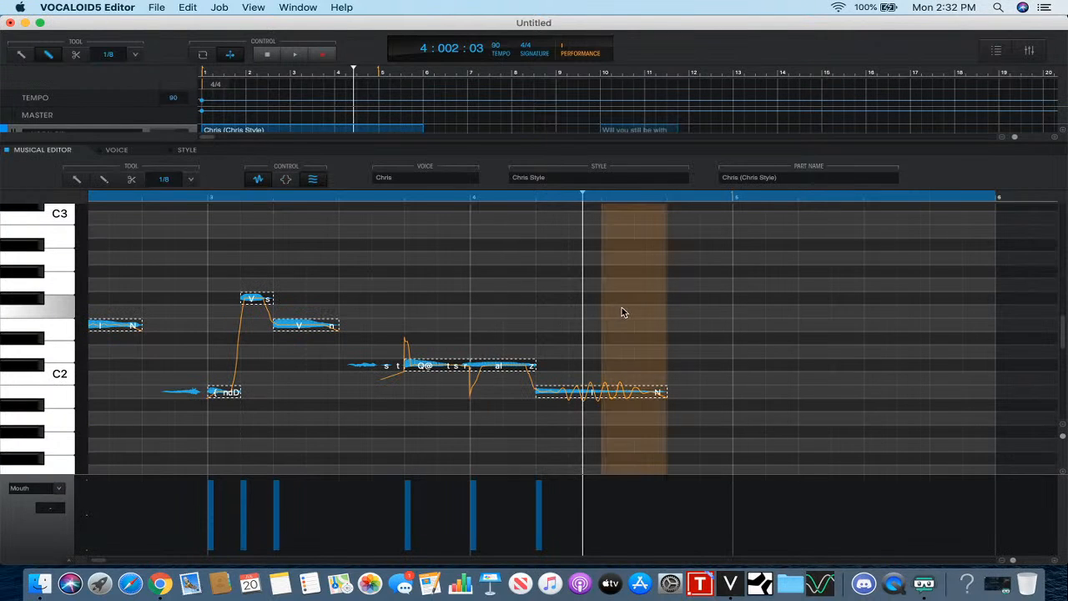
{"action": "left_click_drag", "start_coordinate": [622, 312], "coordinate": [641, 332]}
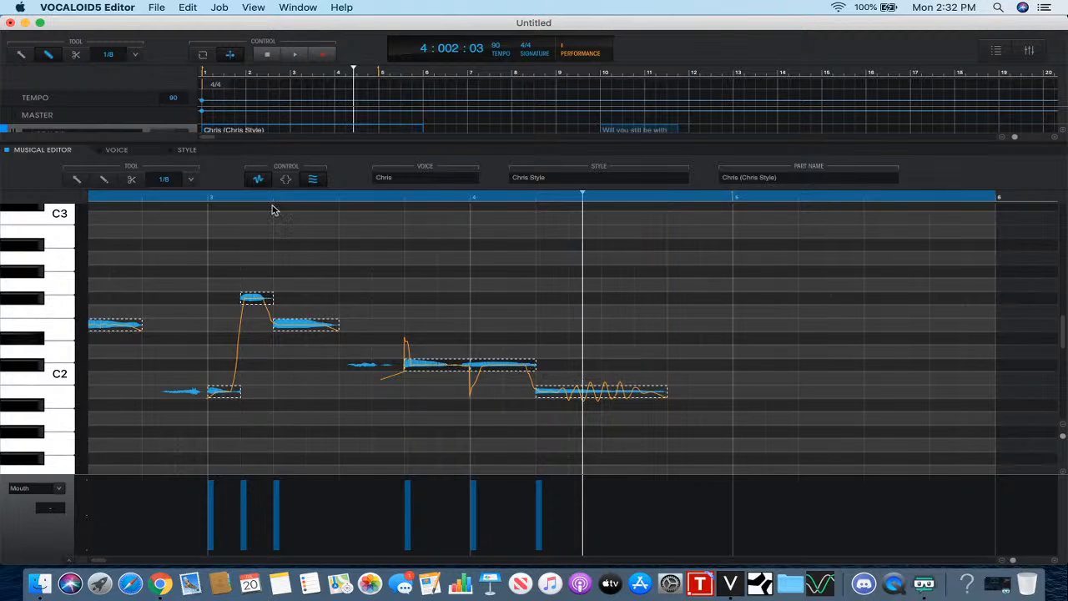
{"action": "left_click", "coordinate": [257, 182]}
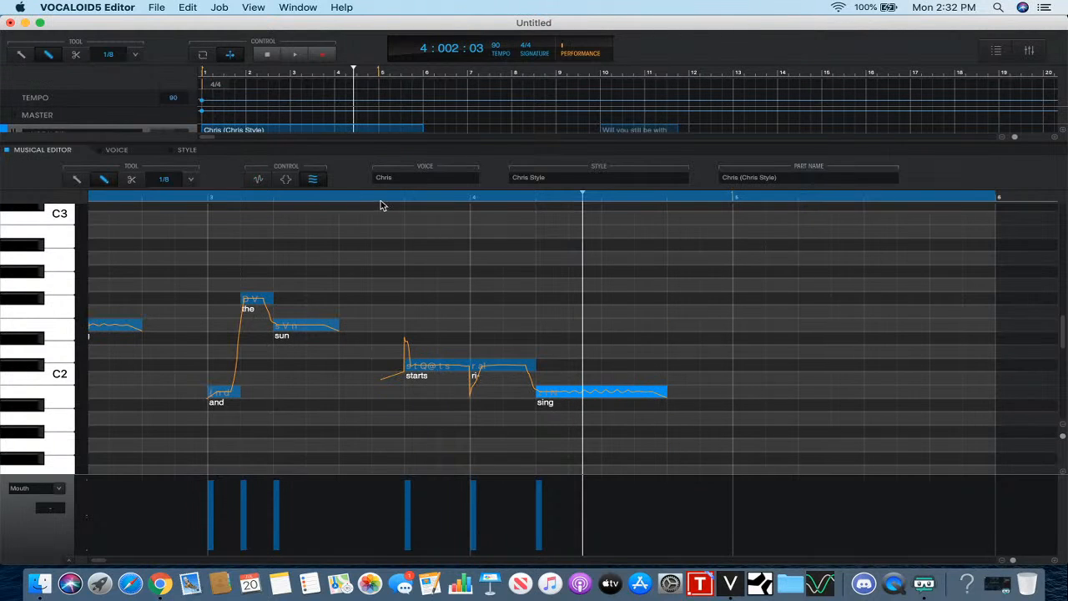
- Readjust the vibrato on the "sing" note to a slightly stronger depth
{"action": "left_click", "coordinate": [284, 182]}
{"action": "left_click", "coordinate": [283, 182]}
{"action": "left_click", "coordinate": [257, 182]}
{"action": "left_click_drag", "start_coordinate": [632, 338], "coordinate": [631, 327]}
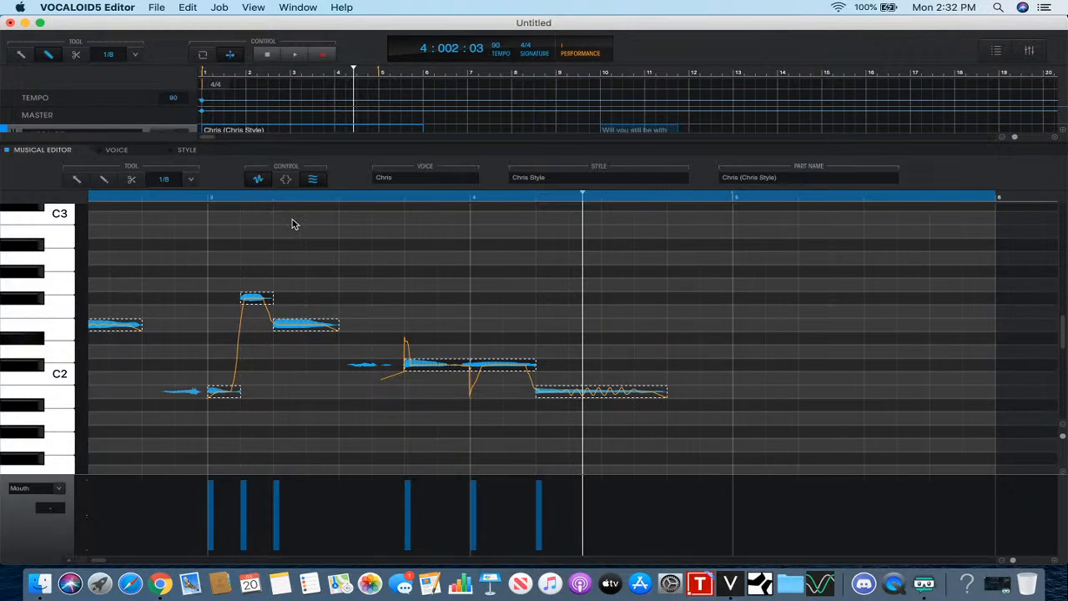
{"action": "left_click", "coordinate": [263, 181]}
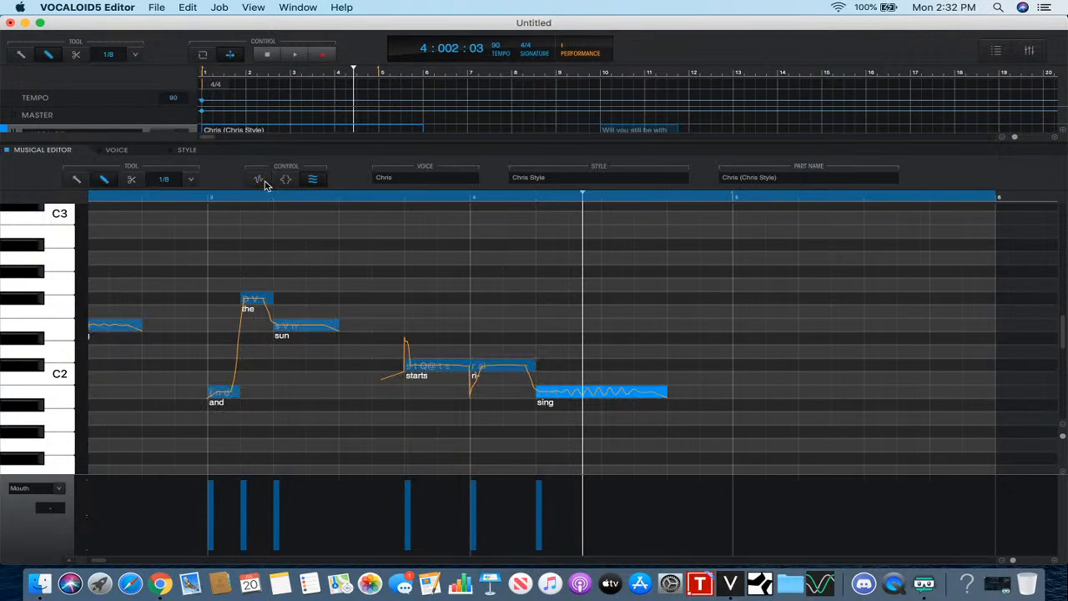
- View the list of available voices and play the phrase back from beat 4 of bar 2
{"action": "left_click", "coordinate": [210, 202]}
{"action": "left_click", "coordinate": [167, 203]}
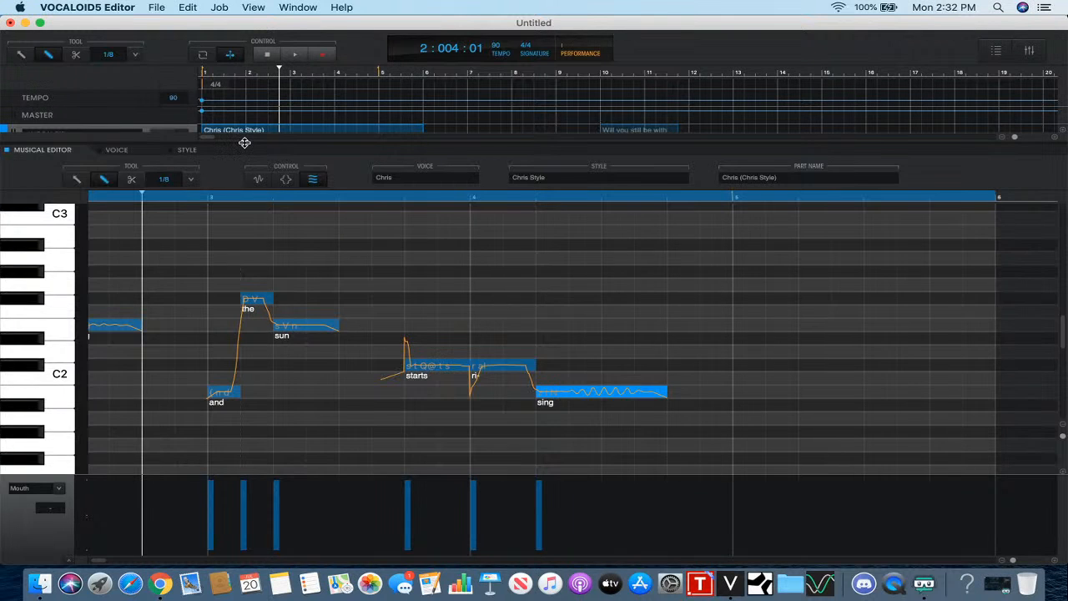
{"action": "left_click_drag", "start_coordinate": [245, 143], "coordinate": [260, 168]}
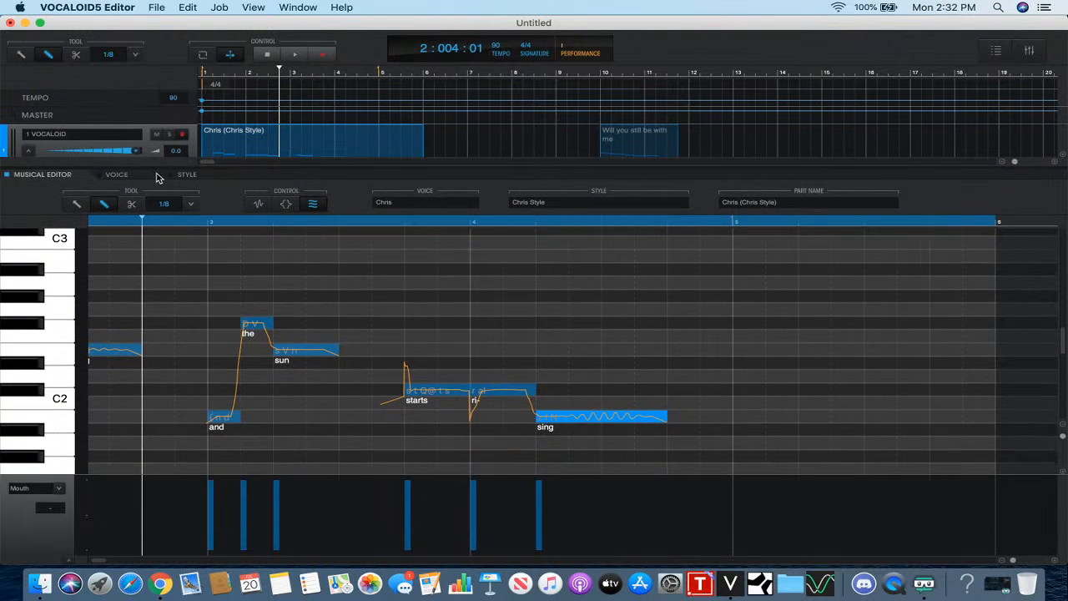
{"action": "left_click", "coordinate": [117, 175]}
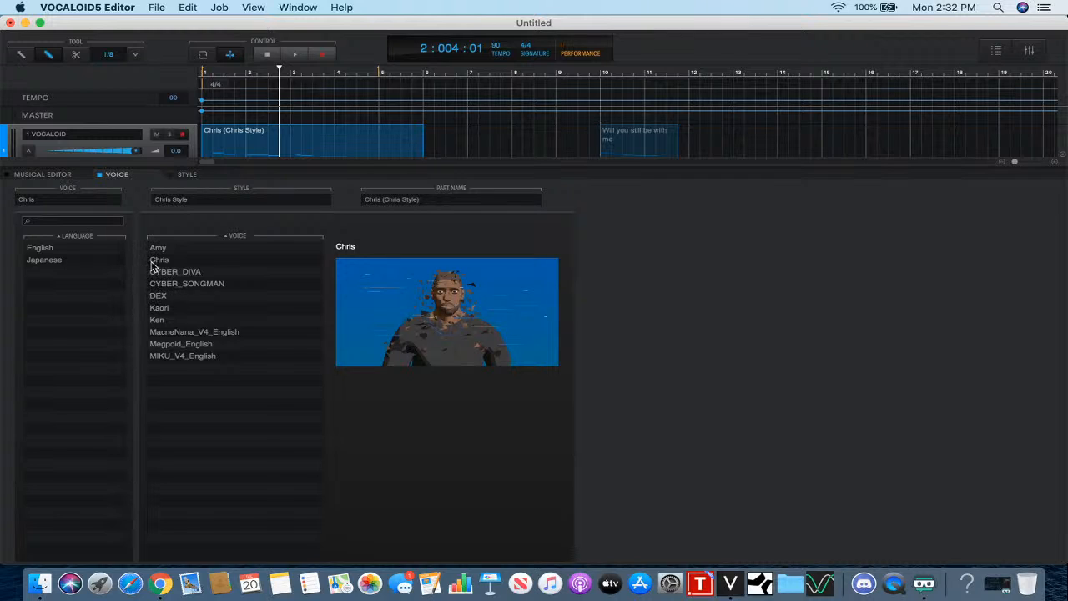
{"action": "left_click", "coordinate": [70, 178]}
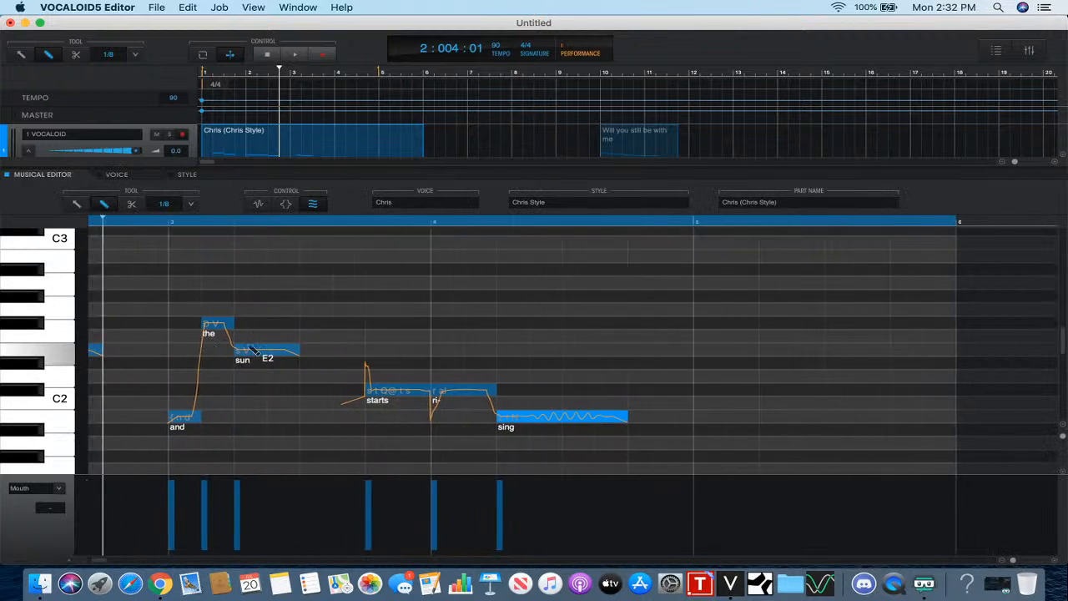
{"action": "left_click", "coordinate": [296, 56]}
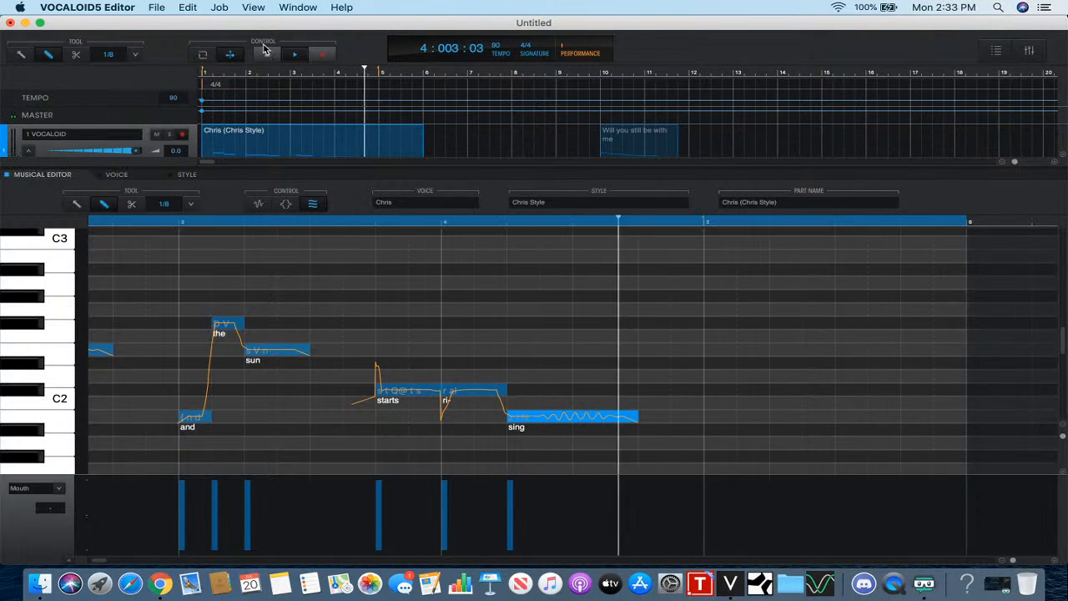
{"action": "left_click", "coordinate": [261, 52]}
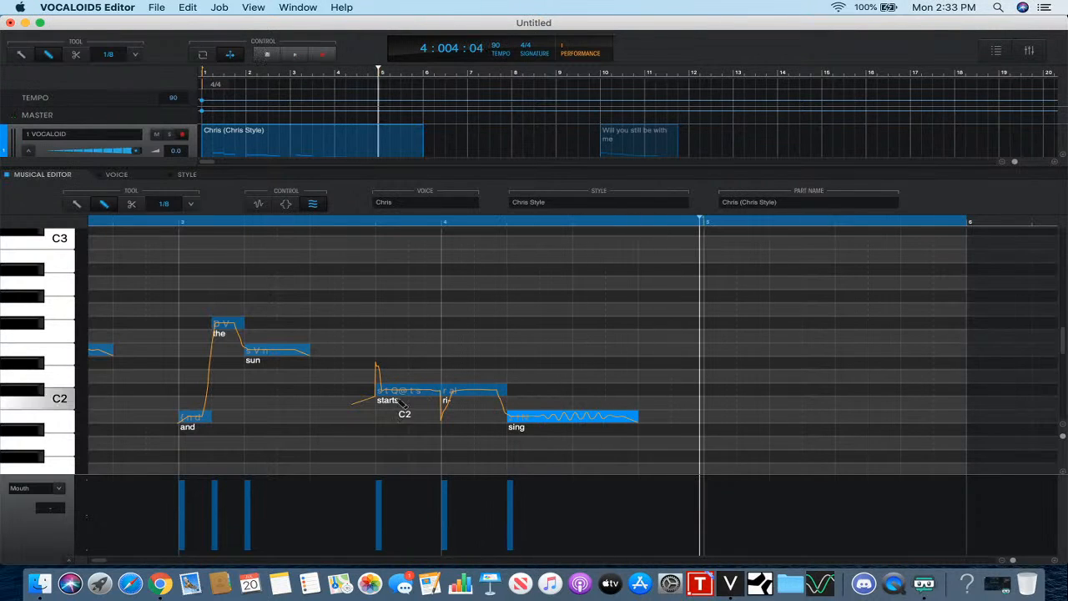
- Rework the "ri-" note's upward pitch attack with a shallower dip and play it back from beat 3 of bar 3
{"action": "left_click", "coordinate": [458, 394]}
{"action": "left_click", "coordinate": [286, 205]}
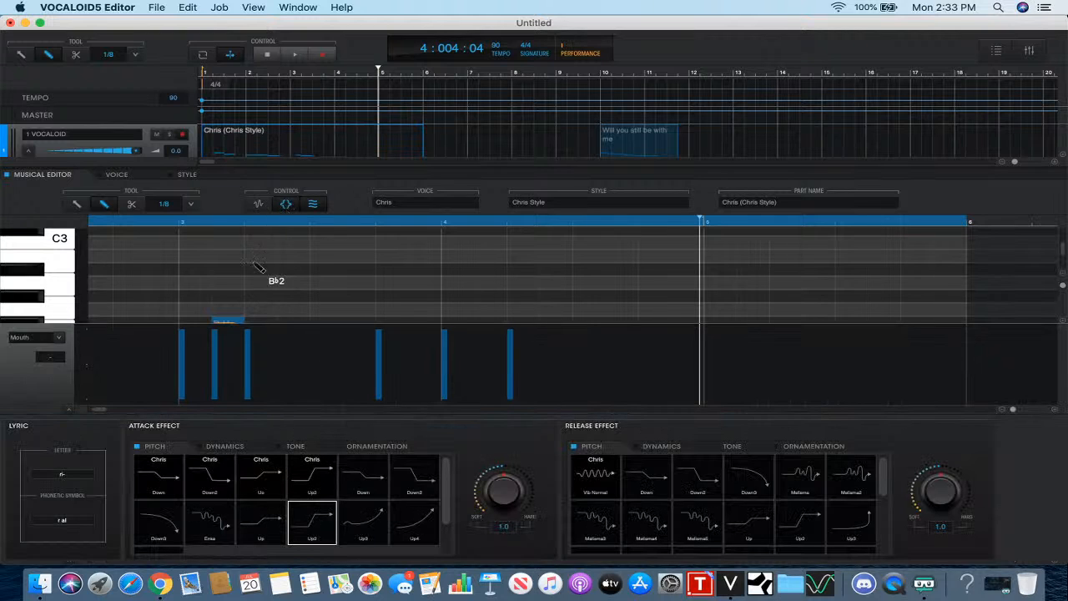
{"action": "left_click", "coordinate": [283, 207]}
{"action": "left_click", "coordinate": [261, 206]}
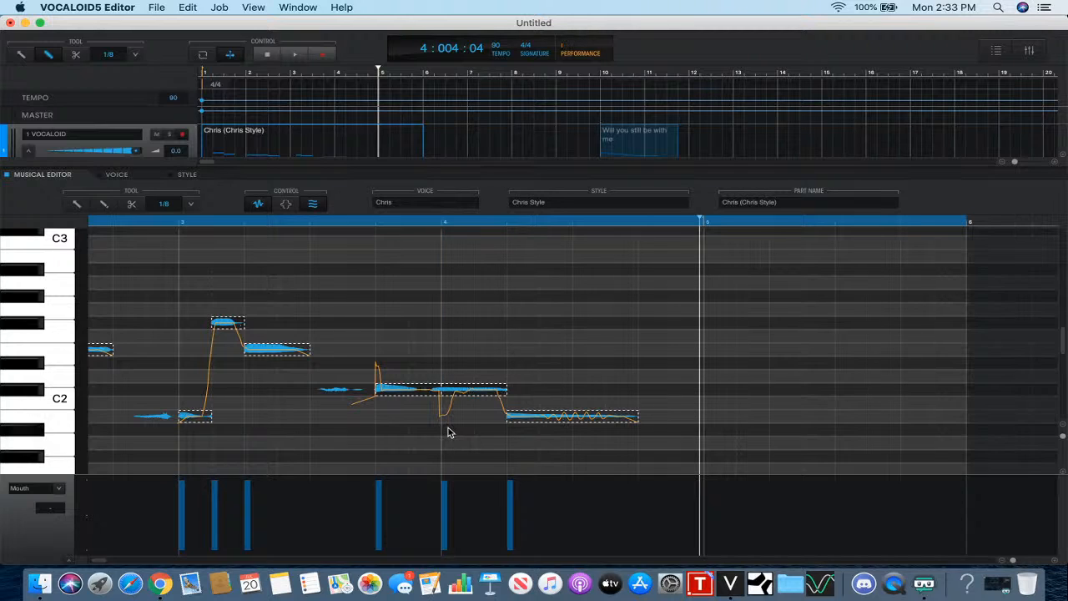
{"action": "left_click", "coordinate": [445, 414]}
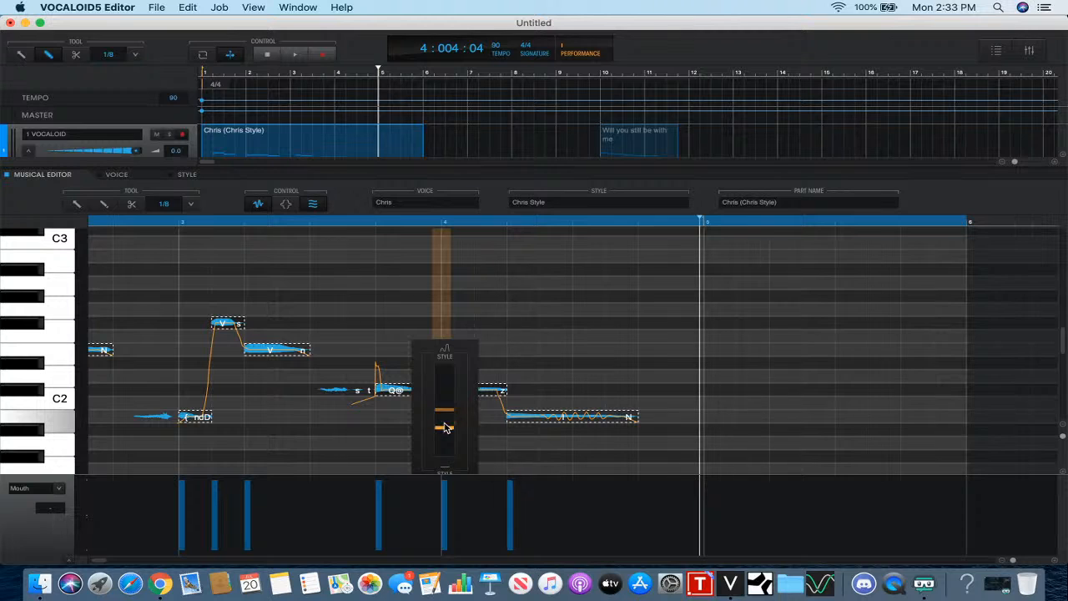
{"action": "left_click", "coordinate": [257, 206]}
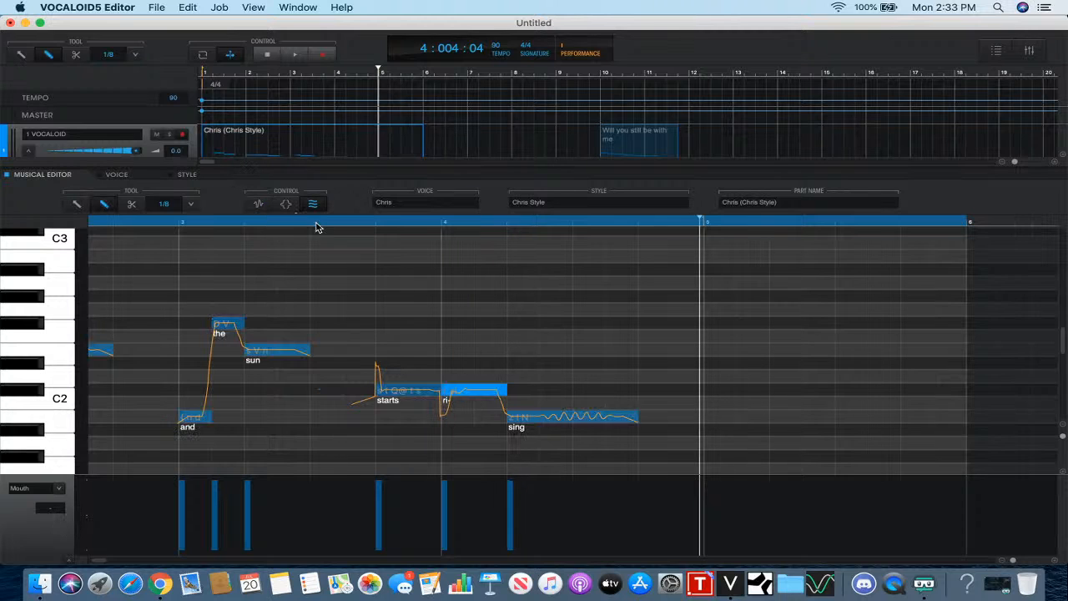
{"action": "left_click", "coordinate": [315, 223]}
{"action": "left_click", "coordinate": [292, 57]}
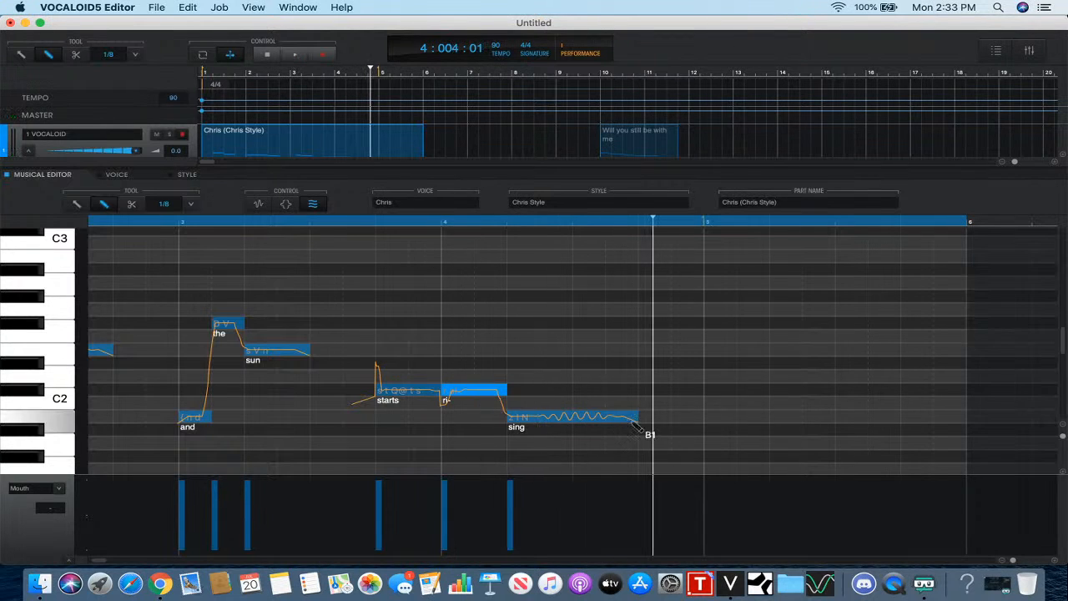
- Select all notes of the part and move them one beat later so the melody starts on beat 2 of bar 1
{"action": "scroll", "coordinate": [584, 424], "scroll_direction": "left", "scroll_amount": 6}
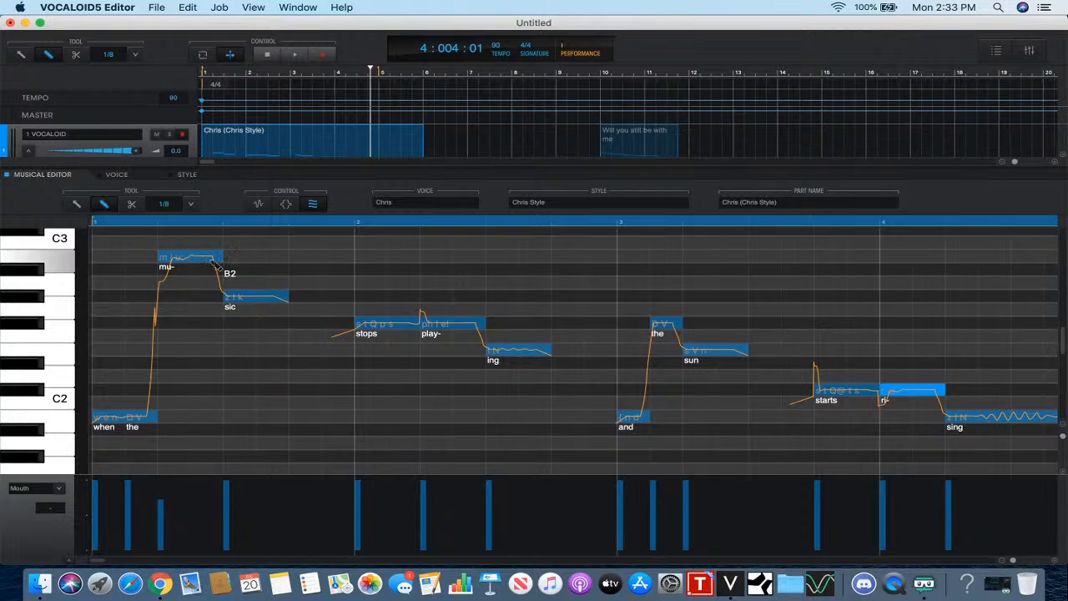
{"action": "left_click", "coordinate": [112, 223]}
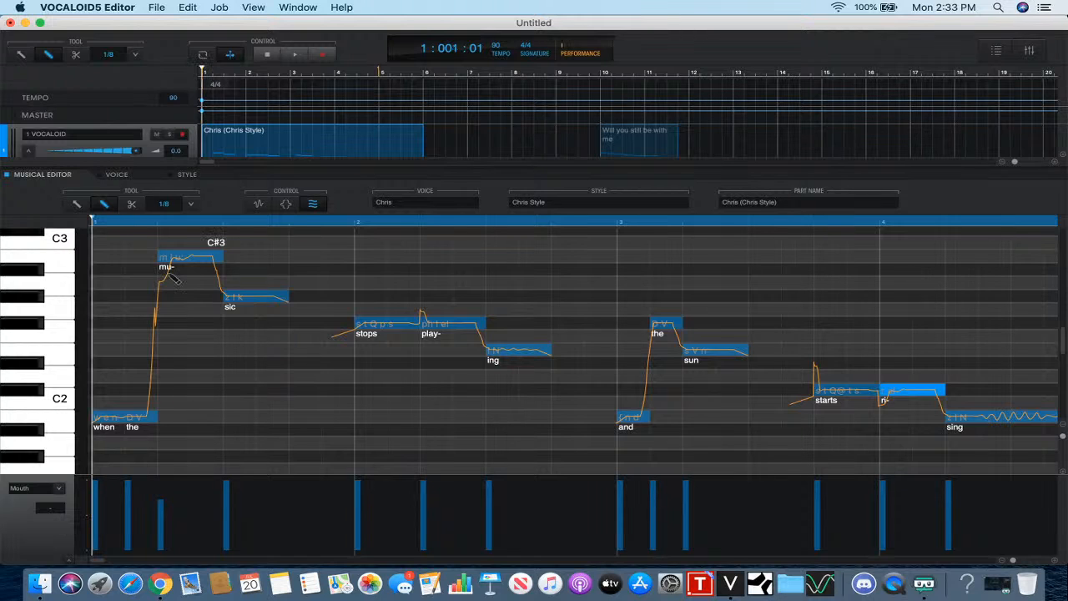
{"action": "left_click", "coordinate": [76, 204]}
{"action": "right_click", "coordinate": [174, 327]}
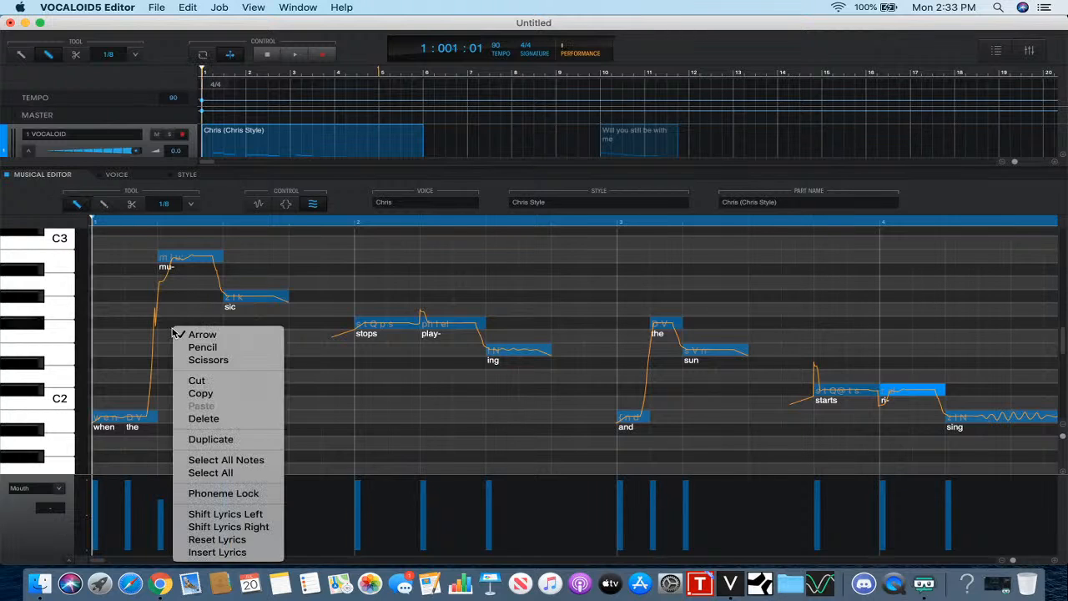
{"action": "left_click", "coordinate": [200, 461]}
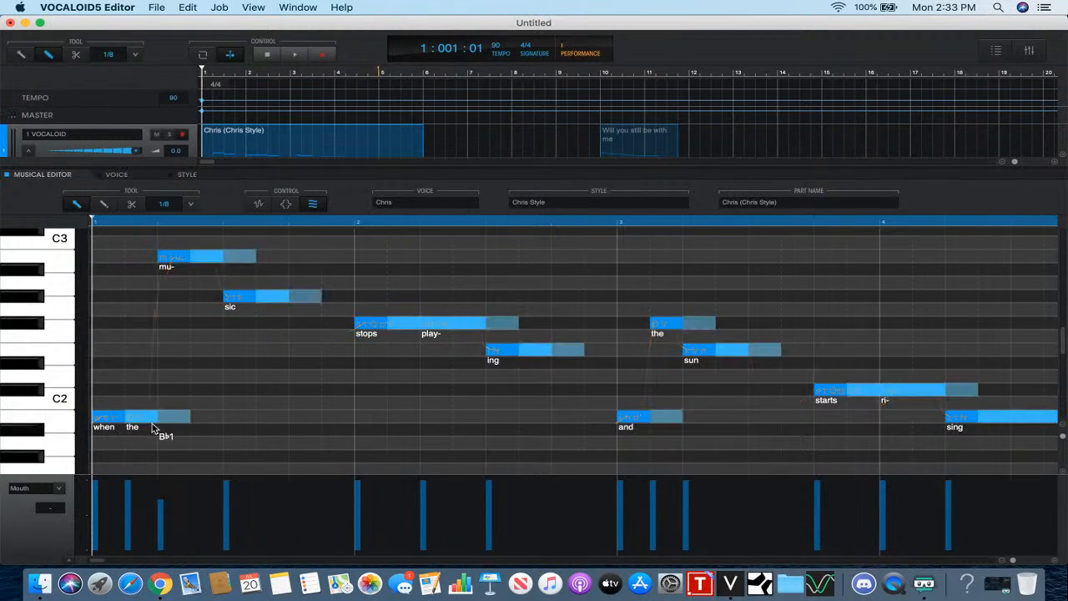
{"action": "left_click_drag", "start_coordinate": [152, 423], "coordinate": [162, 425]}
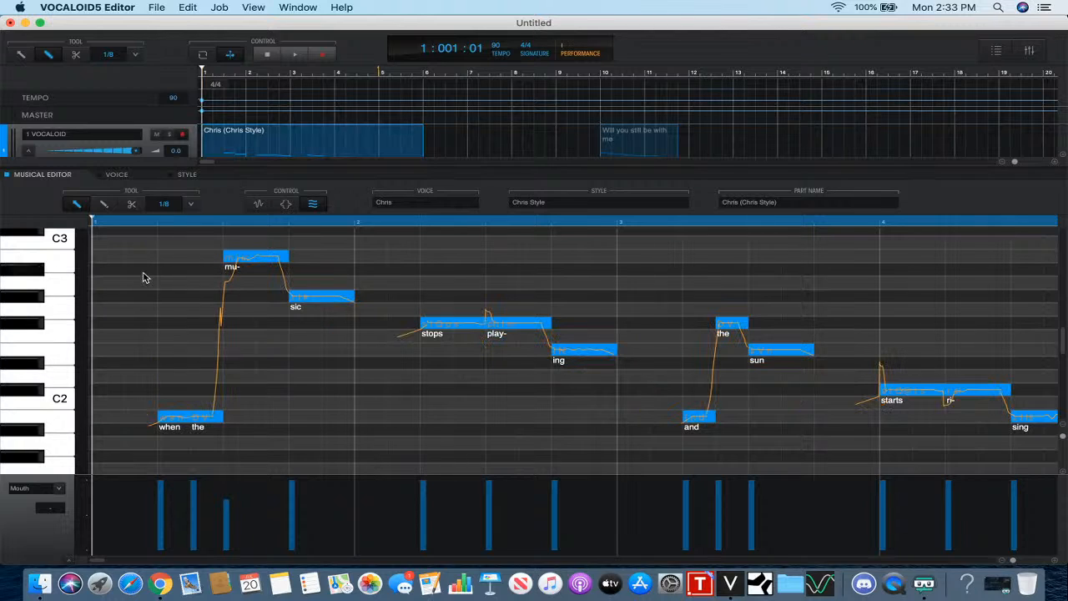
- Play the shifted phrase from bar 1 and look at the part's style settings during playback
{"action": "left_click", "coordinate": [298, 56]}
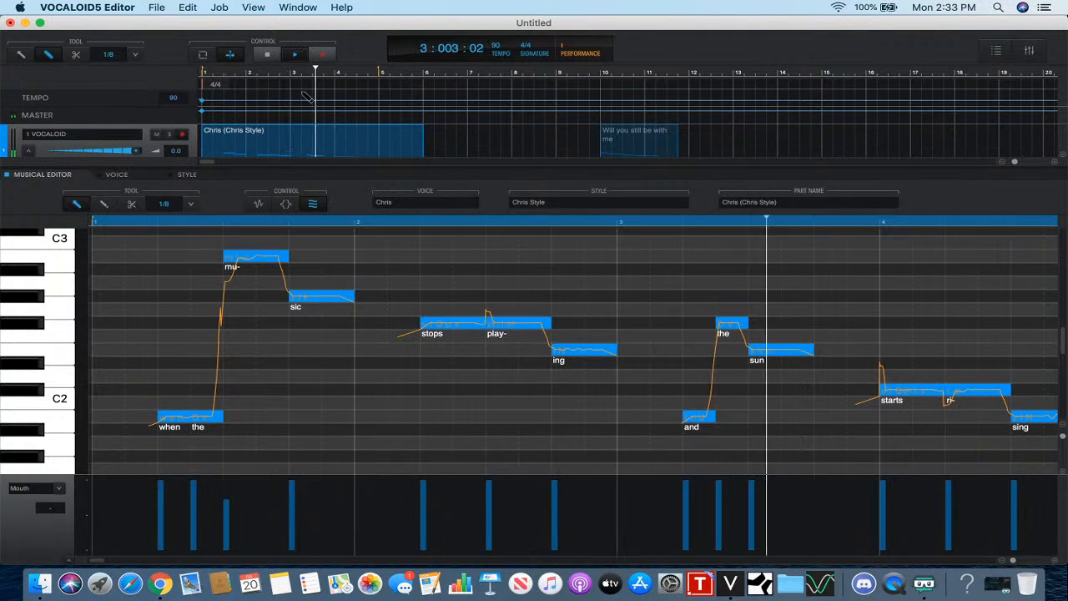
{"action": "left_click", "coordinate": [187, 173]}
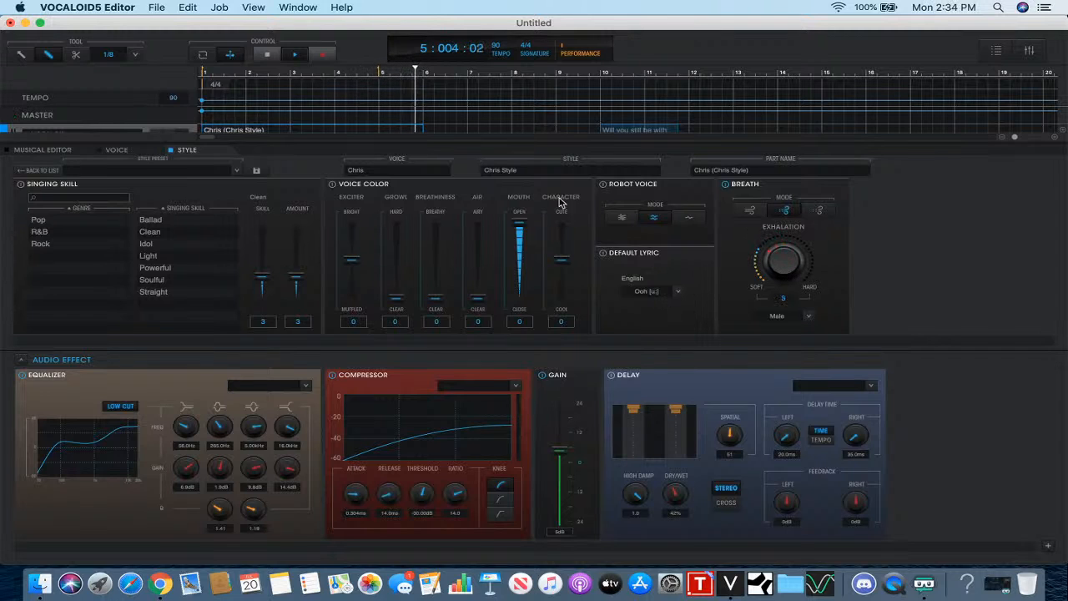
{"action": "left_click", "coordinate": [265, 55]}
{"action": "left_click", "coordinate": [225, 73]}
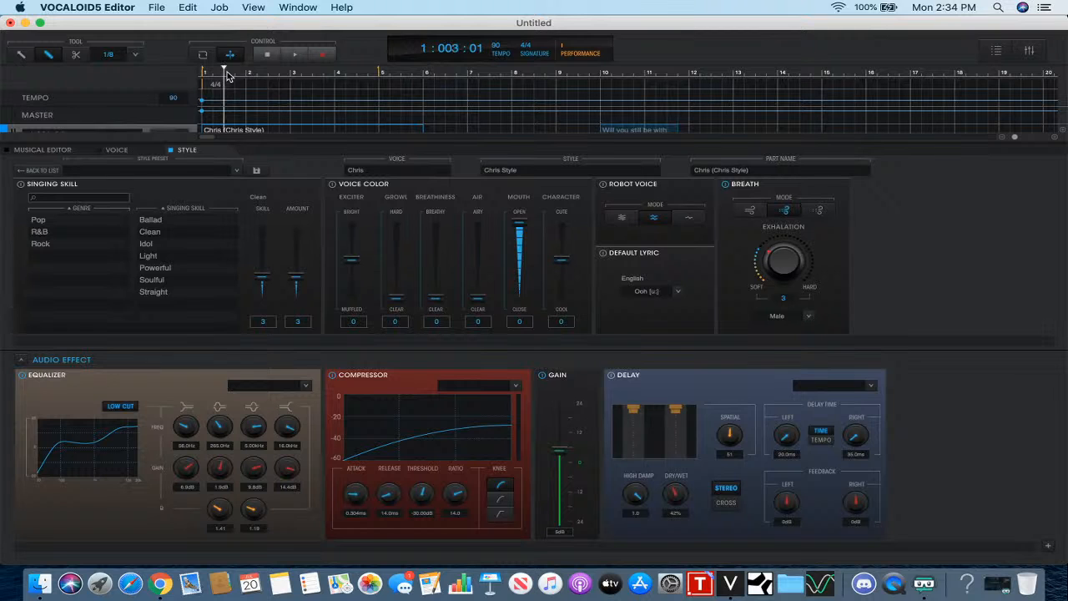
{"action": "left_click", "coordinate": [42, 150]}
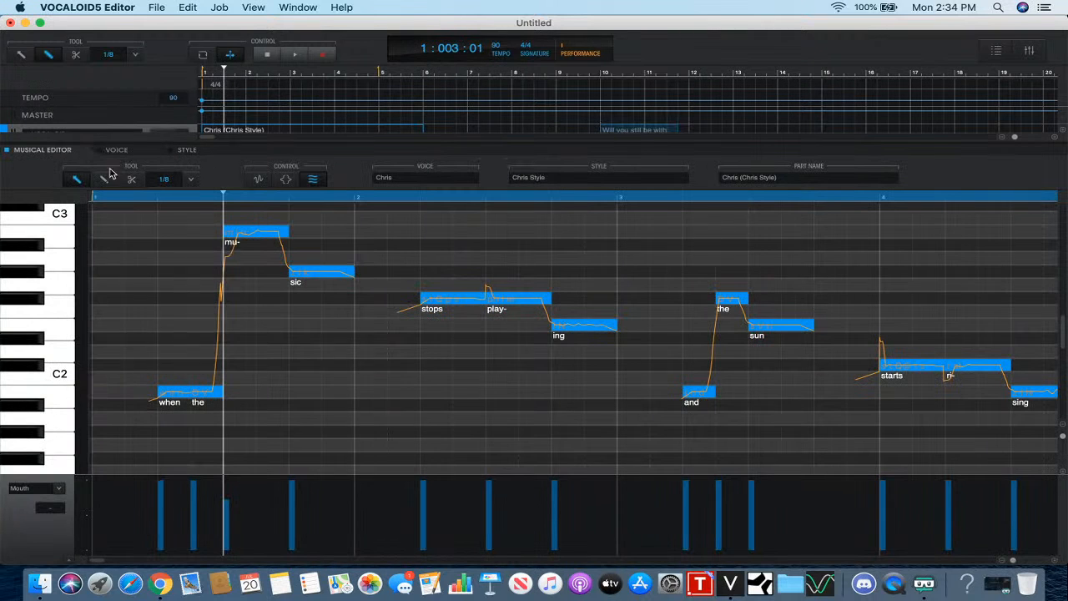
- Play the end of the phrase back from beat 4 of bar 3 and set the position to beat 2 of bar 5
{"action": "scroll", "coordinate": [349, 349], "scroll_direction": "right", "scroll_amount": 10}
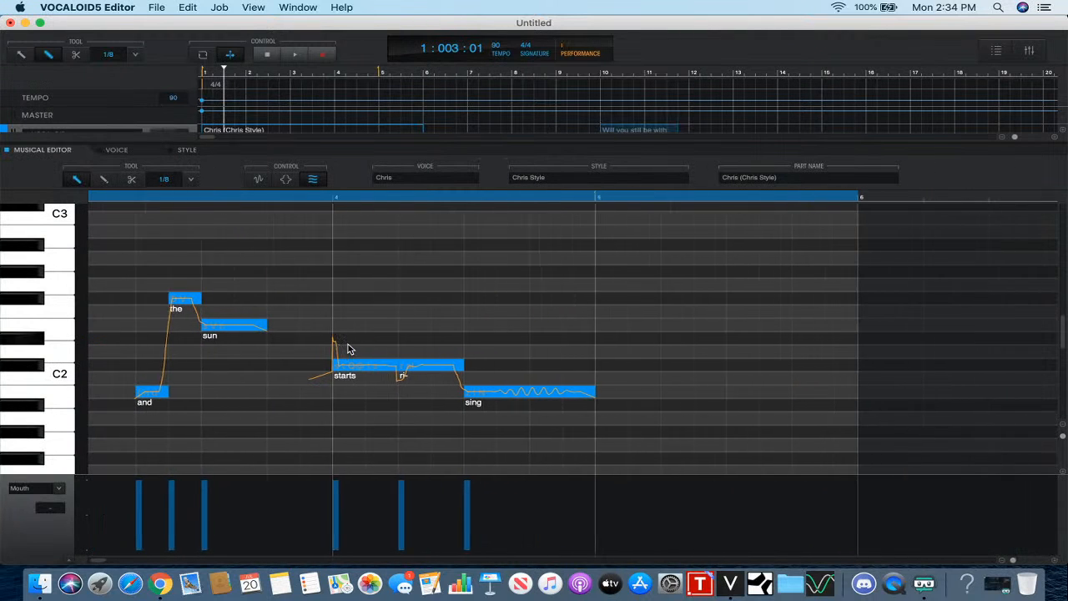
{"action": "left_click", "coordinate": [221, 200]}
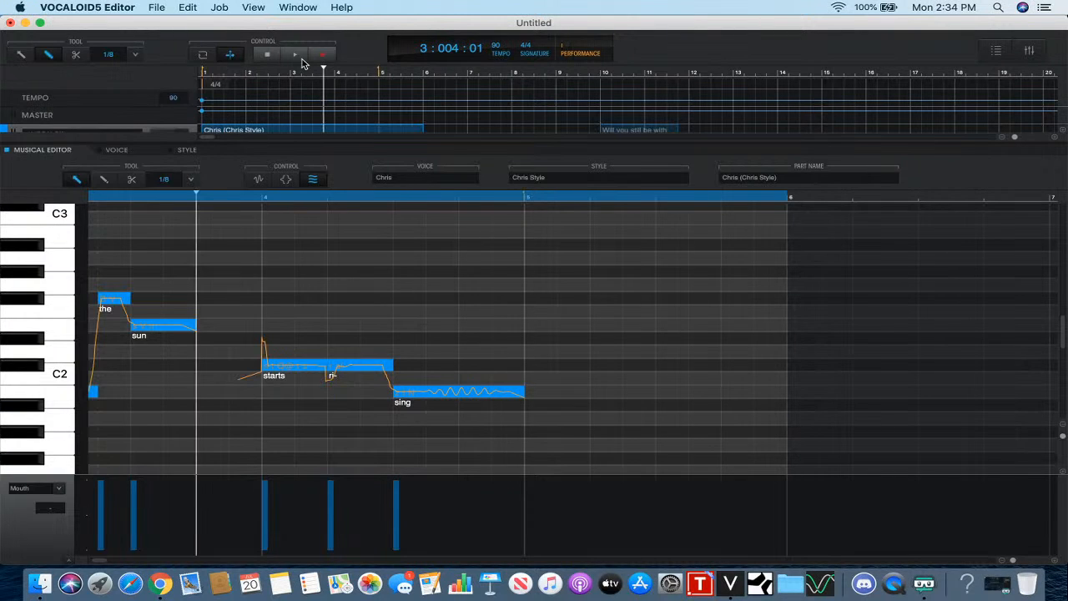
{"action": "left_click", "coordinate": [297, 56]}
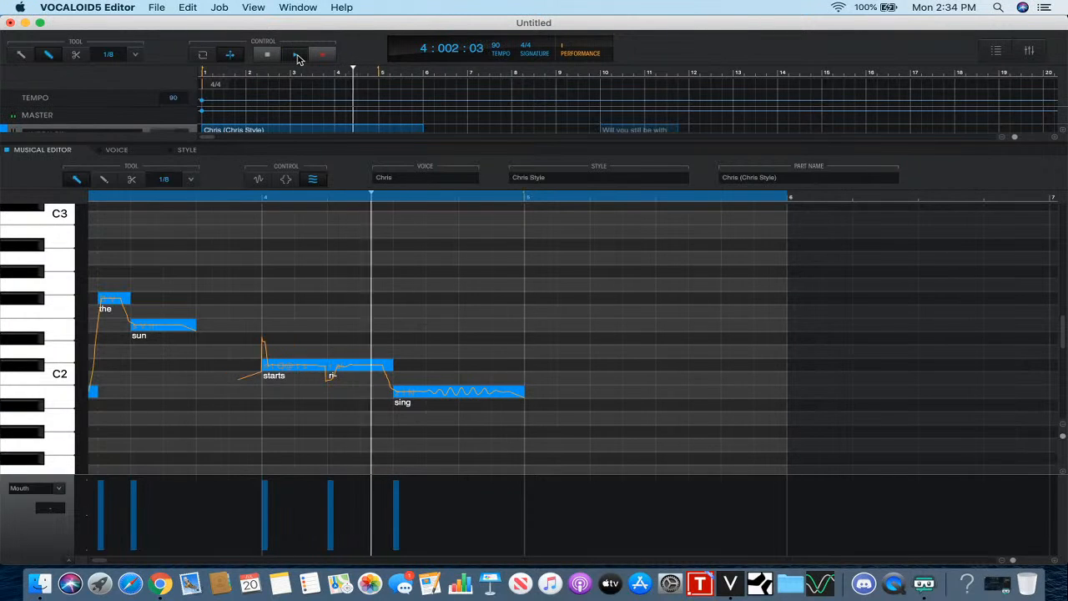
{"action": "left_click", "coordinate": [271, 55]}
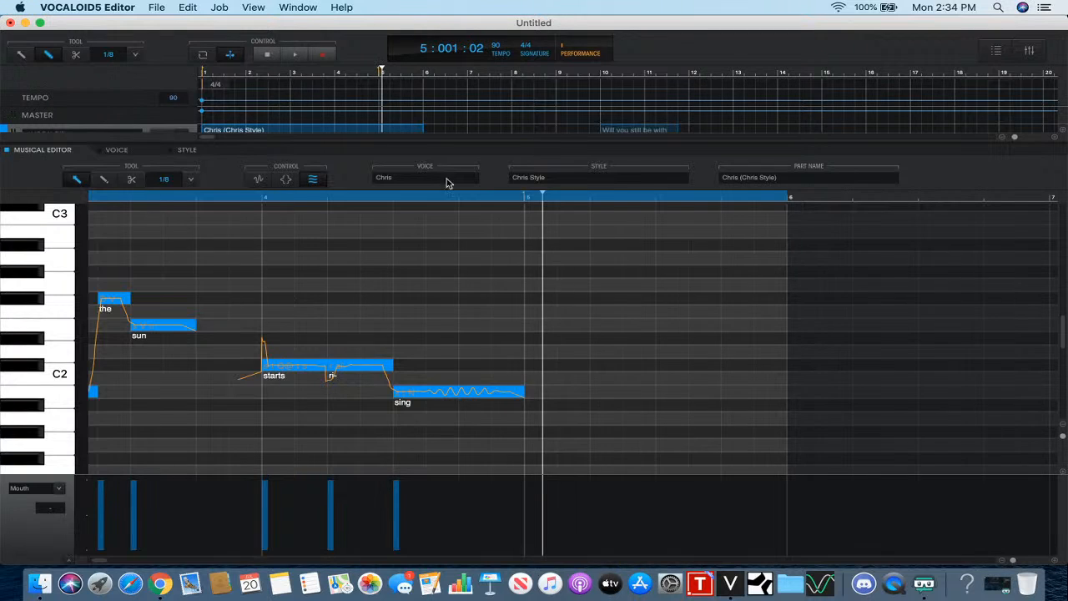
{"action": "left_click", "coordinate": [596, 200]}
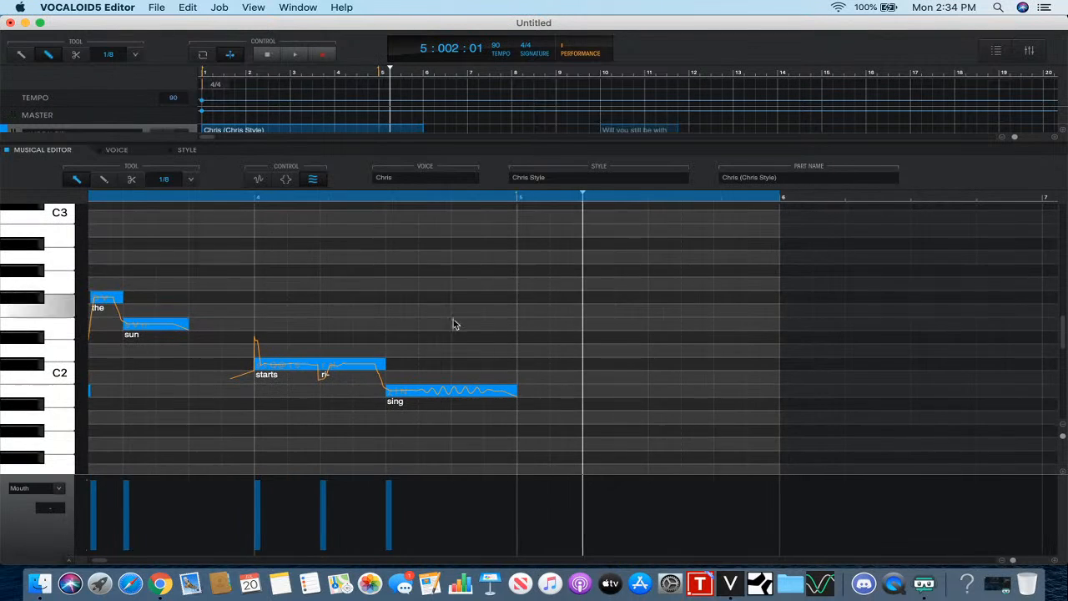
- Show the Brightness parameter and raise its level from the start of the part
{"action": "scroll", "coordinate": [454, 324], "scroll_direction": "left", "scroll_amount": 10}
{"action": "left_click", "coordinate": [55, 489]}
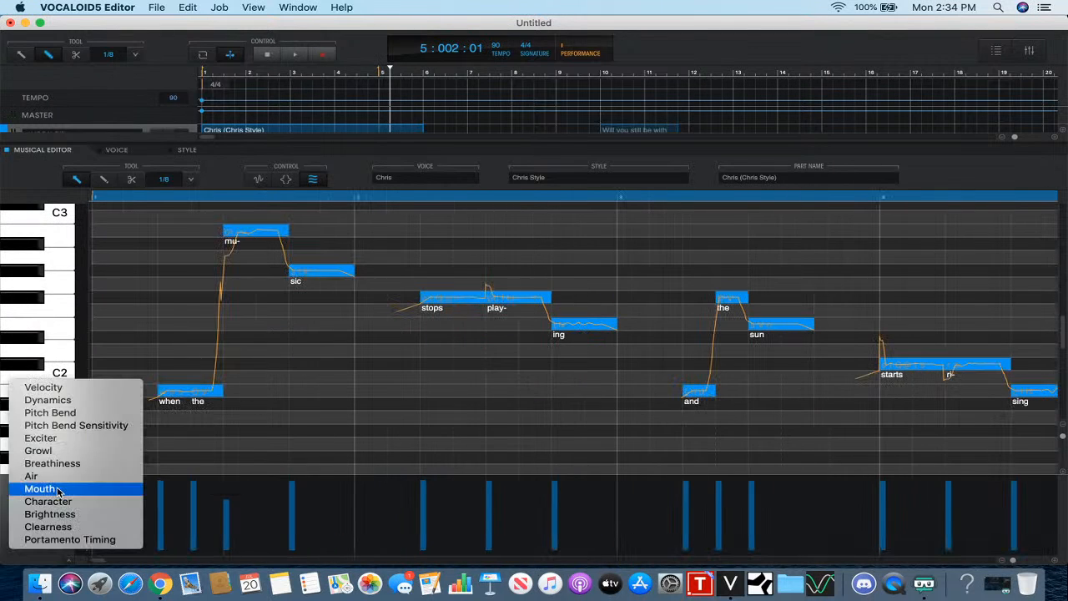
{"action": "left_click", "coordinate": [55, 513]}
{"action": "left_click", "coordinate": [104, 178]}
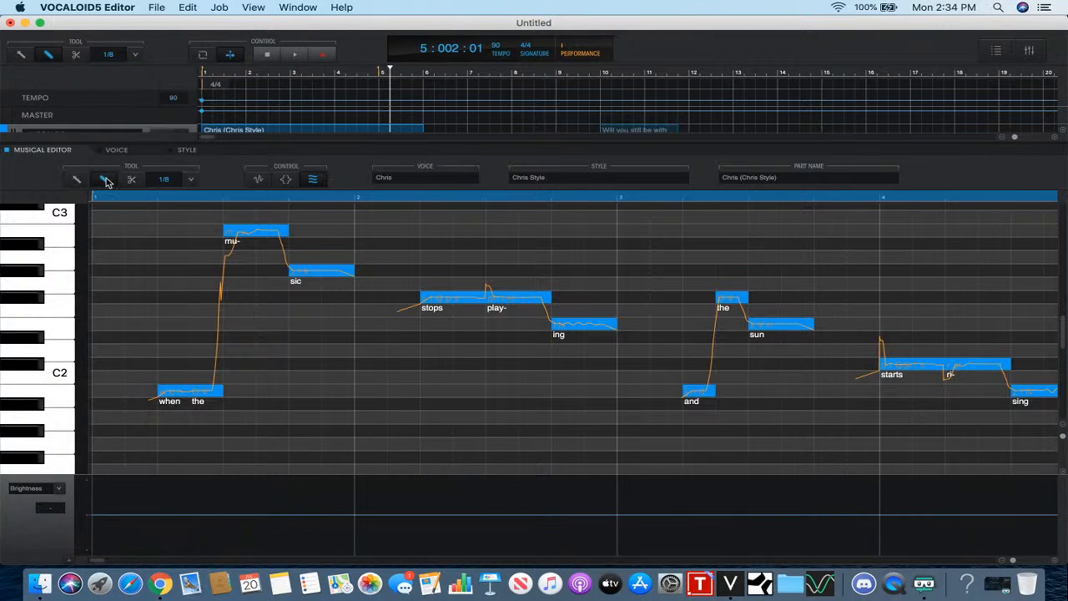
{"action": "left_click", "coordinate": [98, 496]}
- Draw five rising and falling notes from beat 2 of bar 5: eighths B1 and C#2, quarters E2 and F#2, and a half-note E2
{"action": "scroll", "coordinate": [175, 438], "scroll_direction": "right", "scroll_amount": 10}
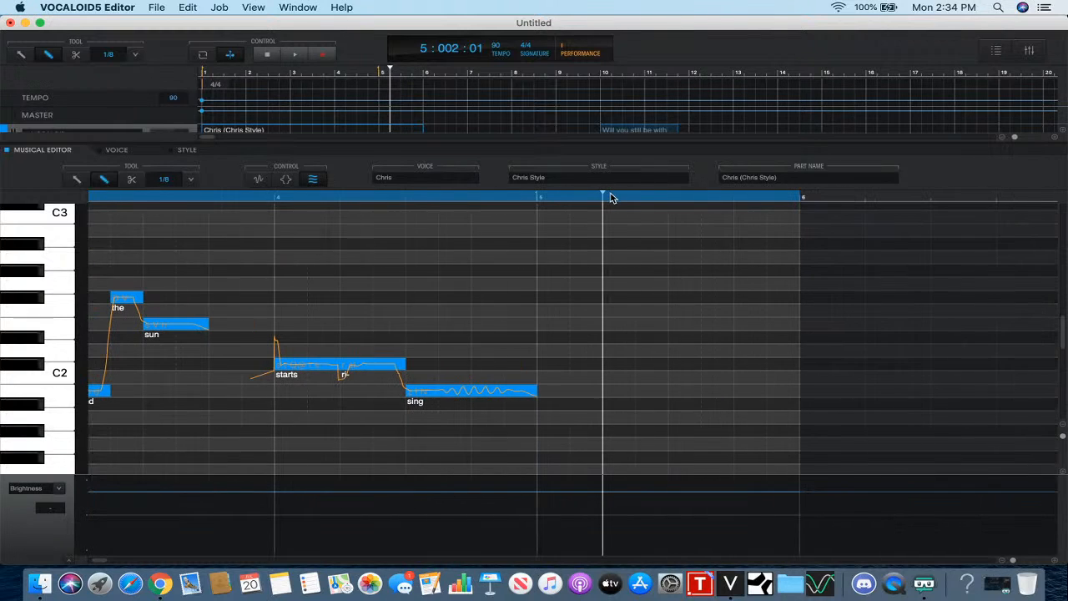
{"action": "scroll", "coordinate": [551, 339], "scroll_direction": "right", "scroll_amount": 3}
{"action": "left_click", "coordinate": [477, 392]}
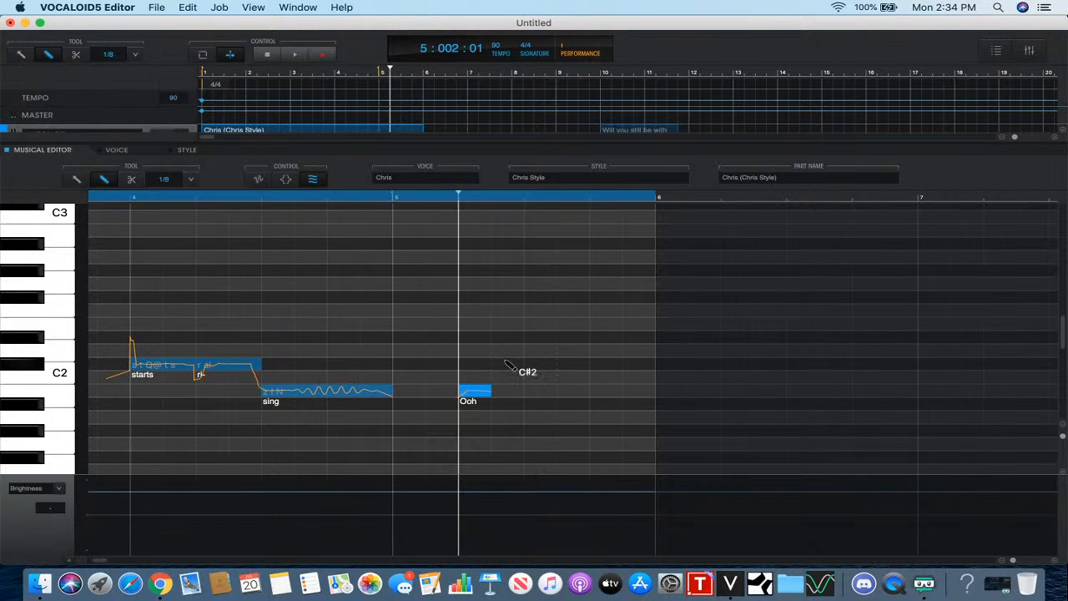
{"action": "left_click_drag", "start_coordinate": [506, 365], "coordinate": [524, 360]}
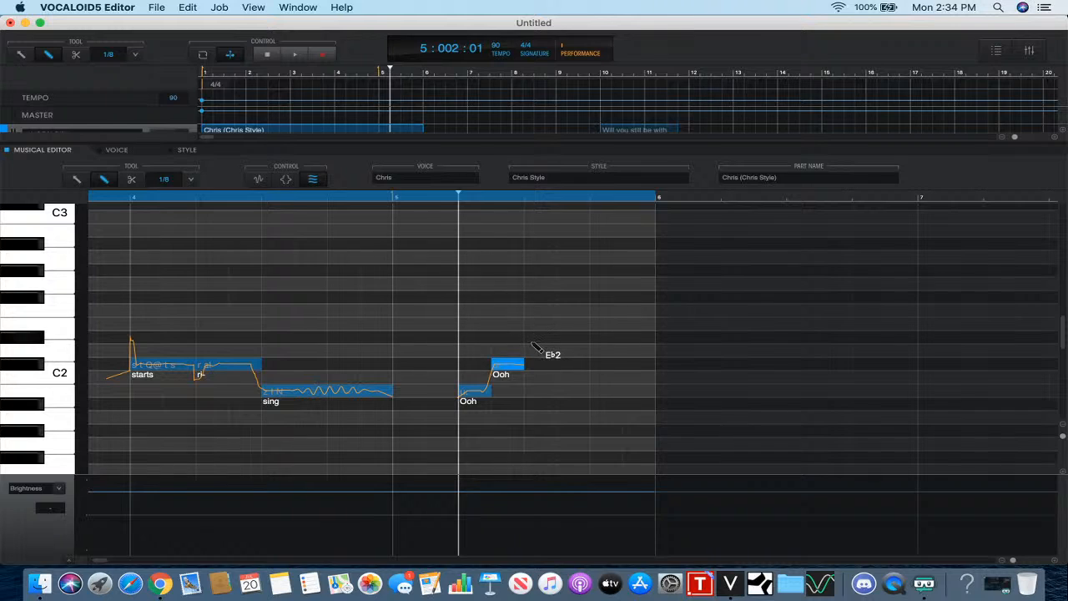
{"action": "left_click_drag", "start_coordinate": [526, 325], "coordinate": [590, 327]}
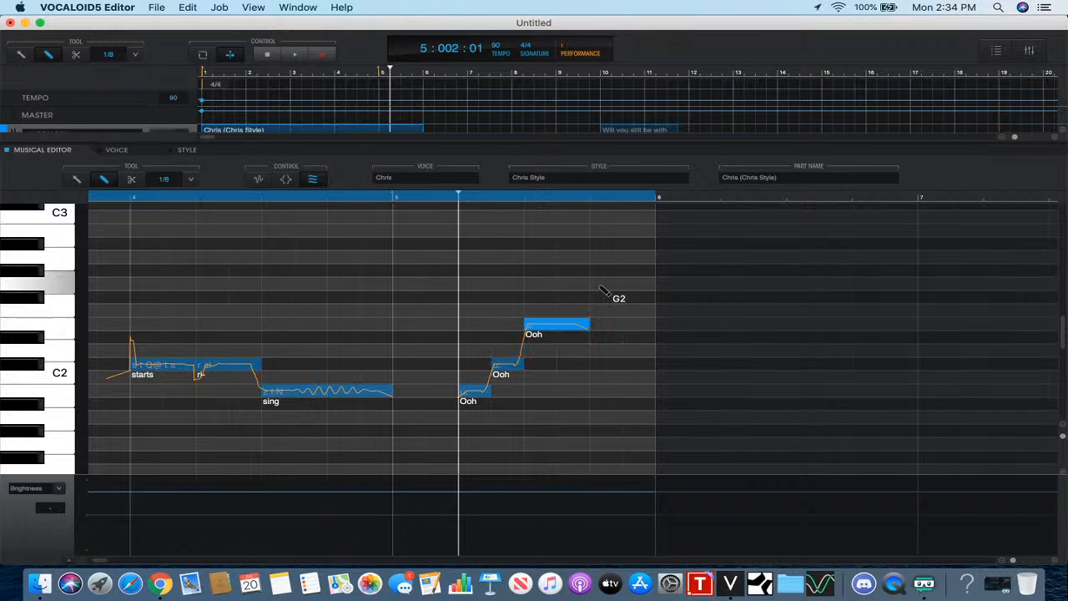
{"action": "left_click_drag", "start_coordinate": [600, 287], "coordinate": [641, 294]}
{"action": "scroll", "coordinate": [641, 295], "scroll_direction": "right", "scroll_amount": 3}
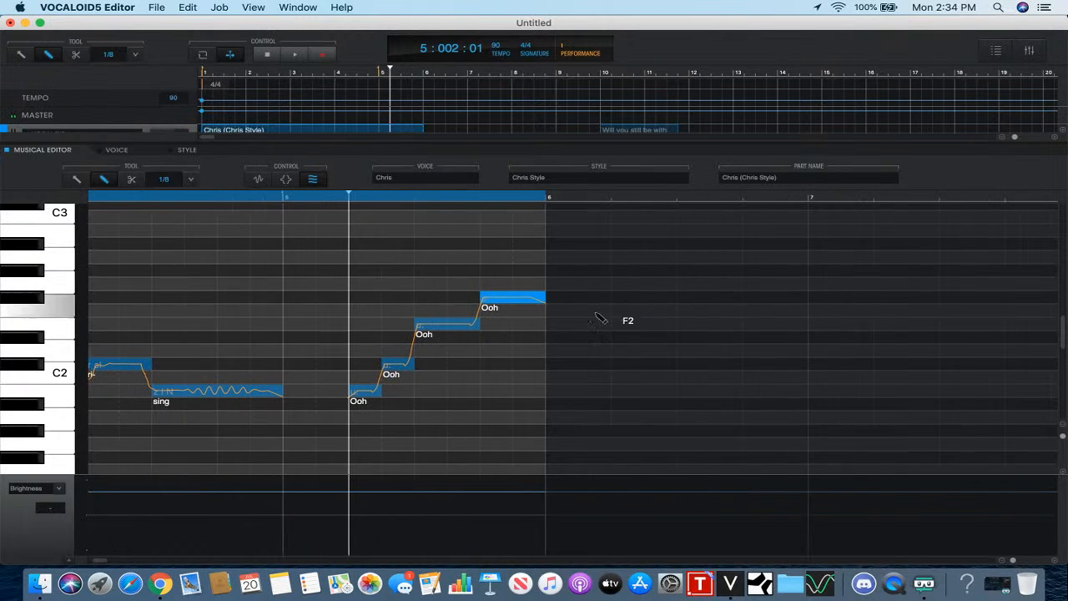
{"action": "left_click_drag", "start_coordinate": [559, 326], "coordinate": [673, 328]}
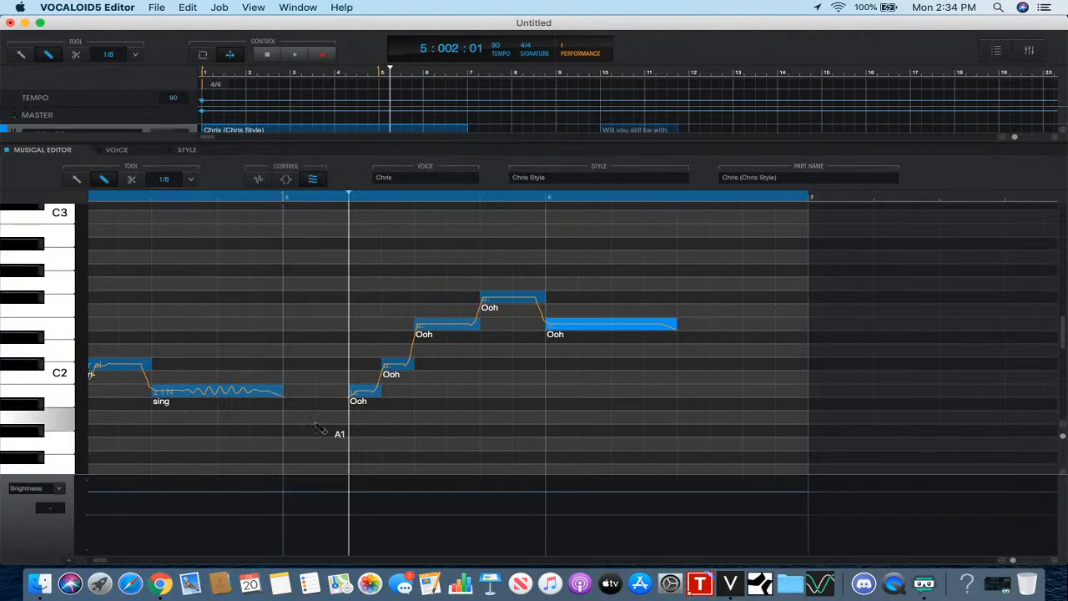
- Enter the lyrics "would you still be here" across the five new notes
{"action": "double_click", "coordinate": [356, 399]}
{"action": "type", "text": "would"}
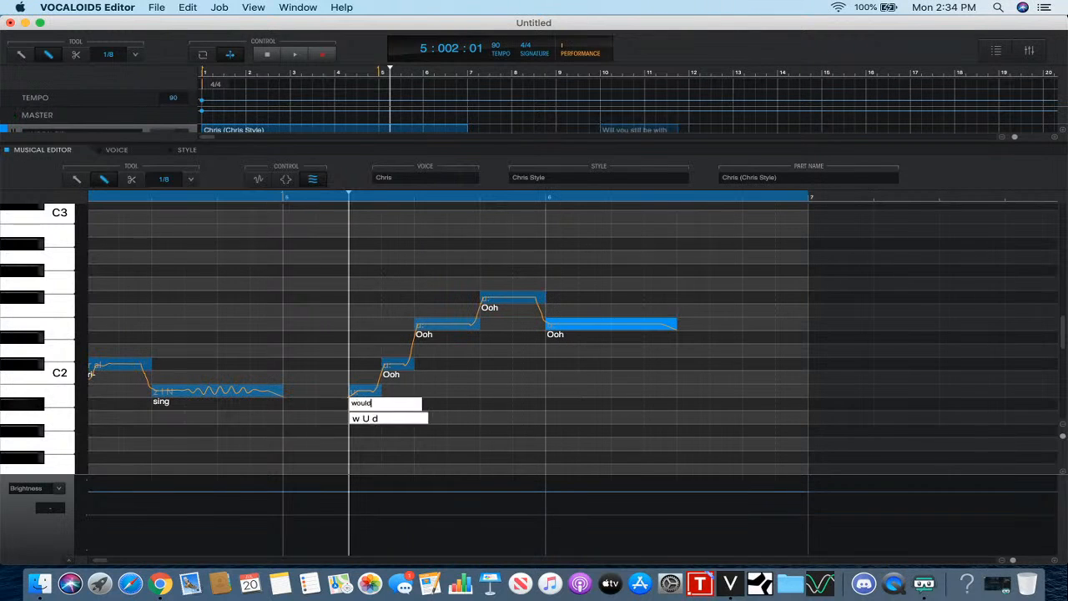
{"action": "type", "text": " you still"}
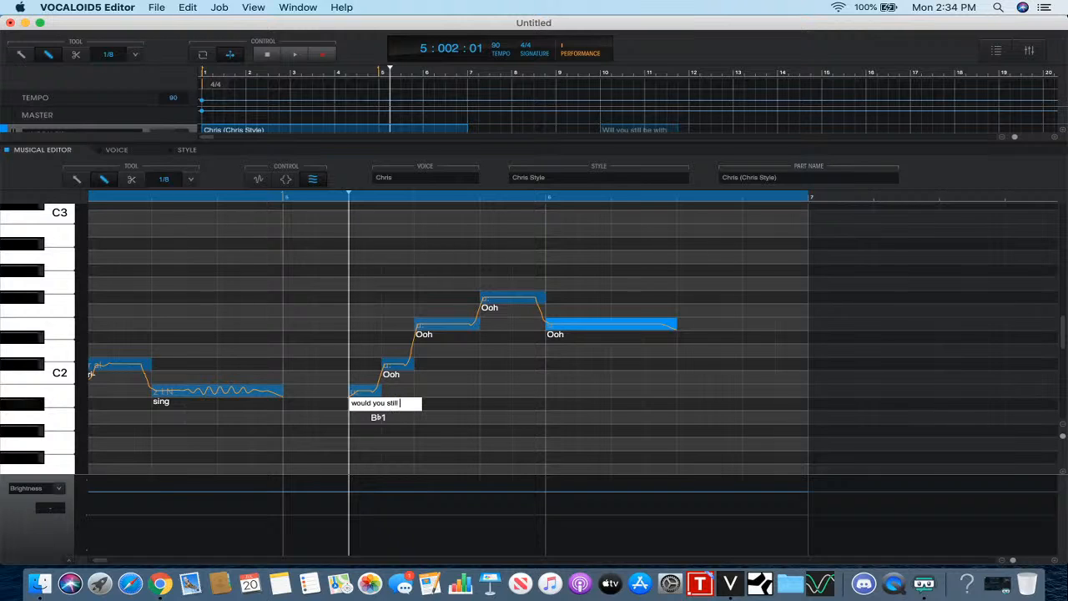
{"action": "type", "text": " be here"}
{"action": "key", "text": "Return"}
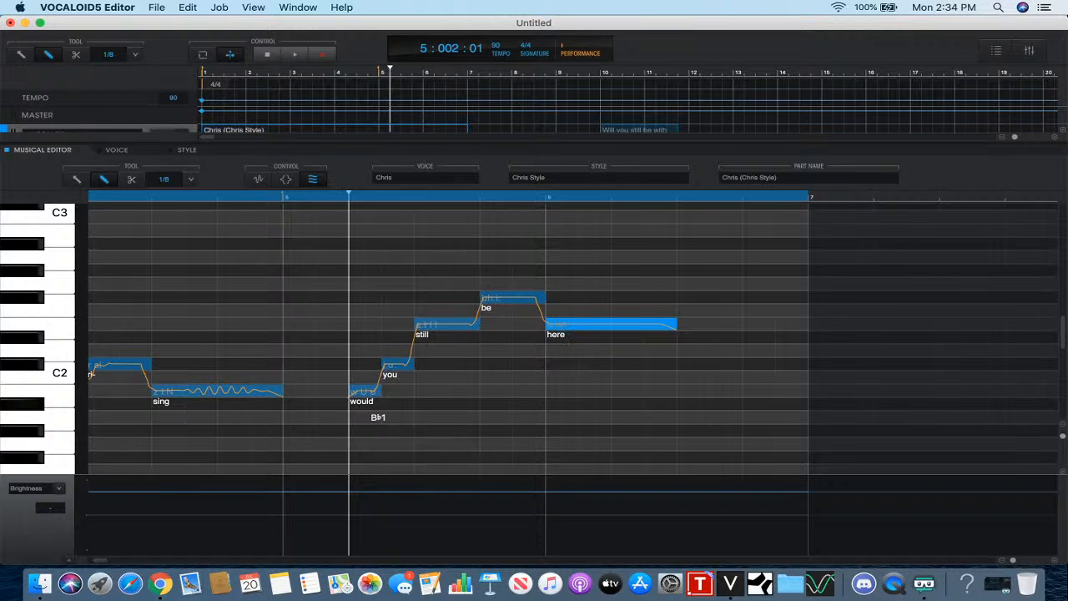
- Play the new "would you still be here" line back from bar 5
{"action": "left_click", "coordinate": [304, 198]}
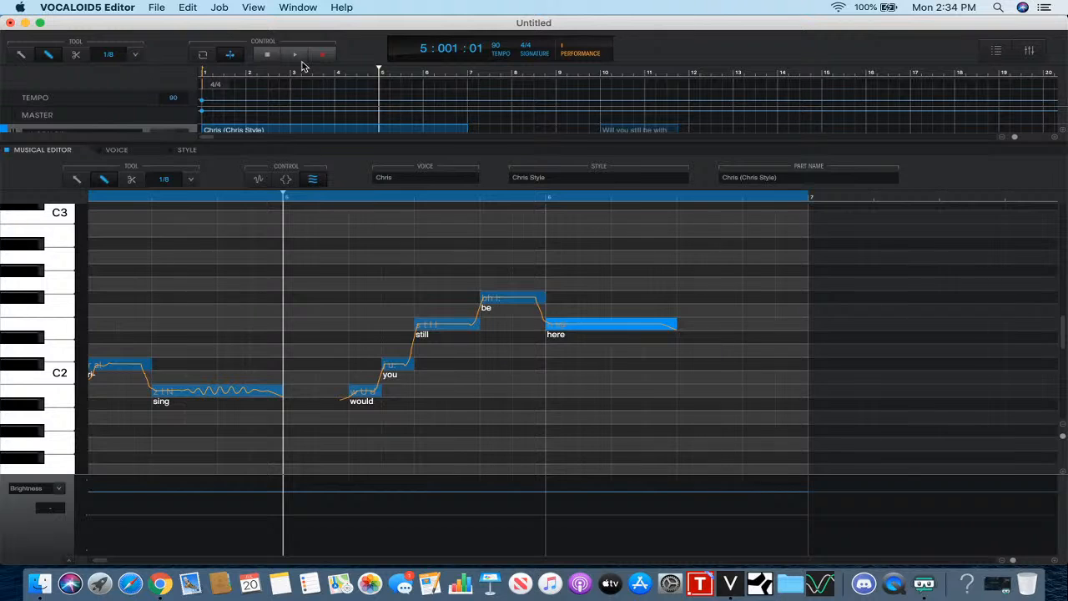
{"action": "left_click", "coordinate": [296, 55]}
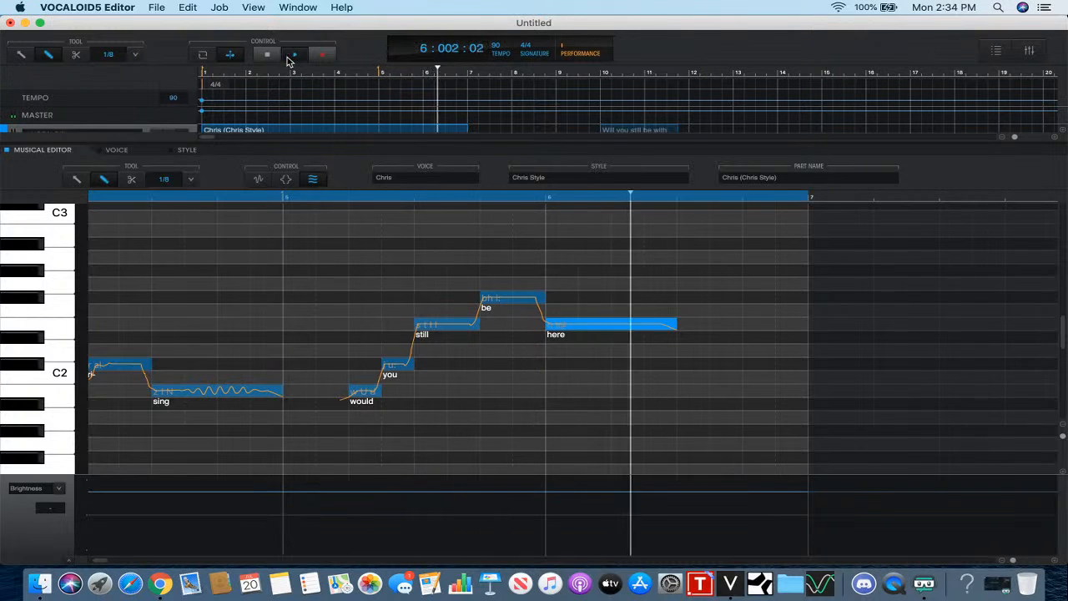
{"action": "left_click", "coordinate": [267, 54]}
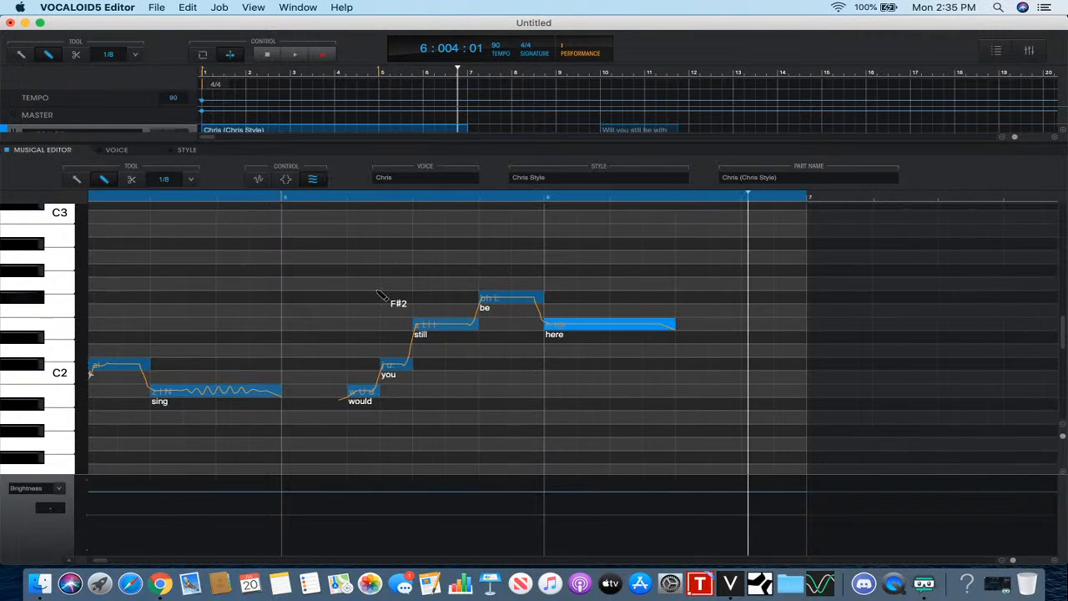
- Play the whole vocal part back from bar 1 through the new line
{"action": "scroll", "coordinate": [380, 296], "scroll_direction": "right", "scroll_amount": 8}
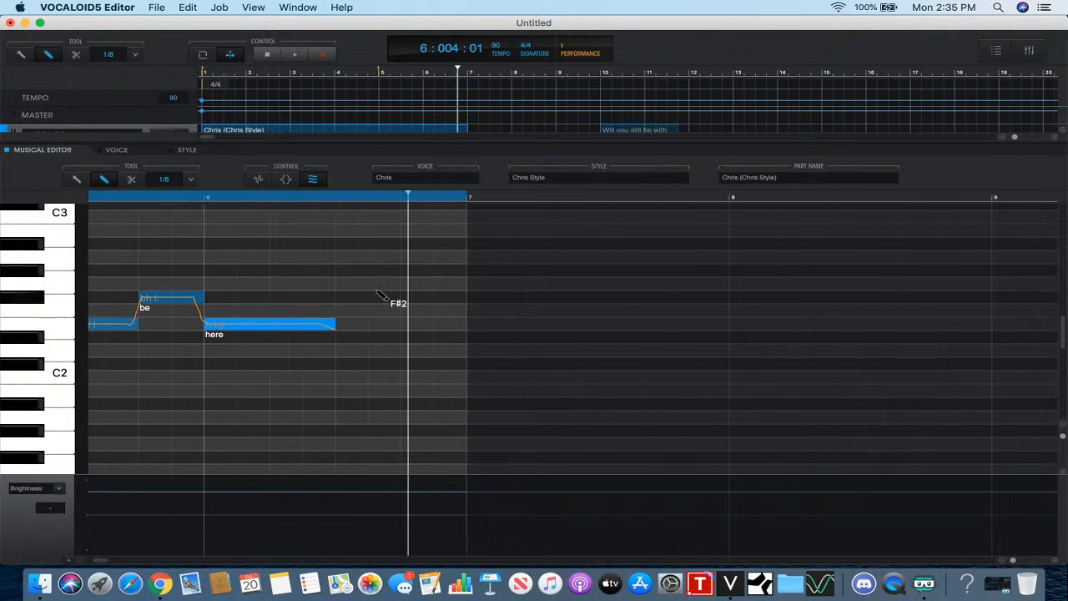
{"action": "left_click", "coordinate": [423, 205]}
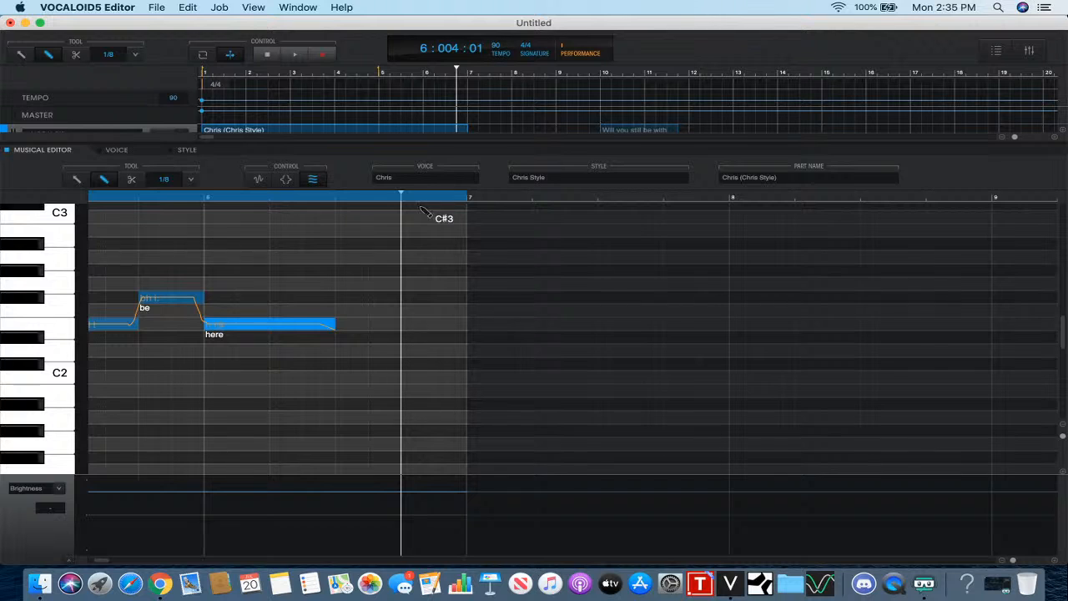
{"action": "scroll", "coordinate": [367, 333], "scroll_direction": "left", "scroll_amount": 6}
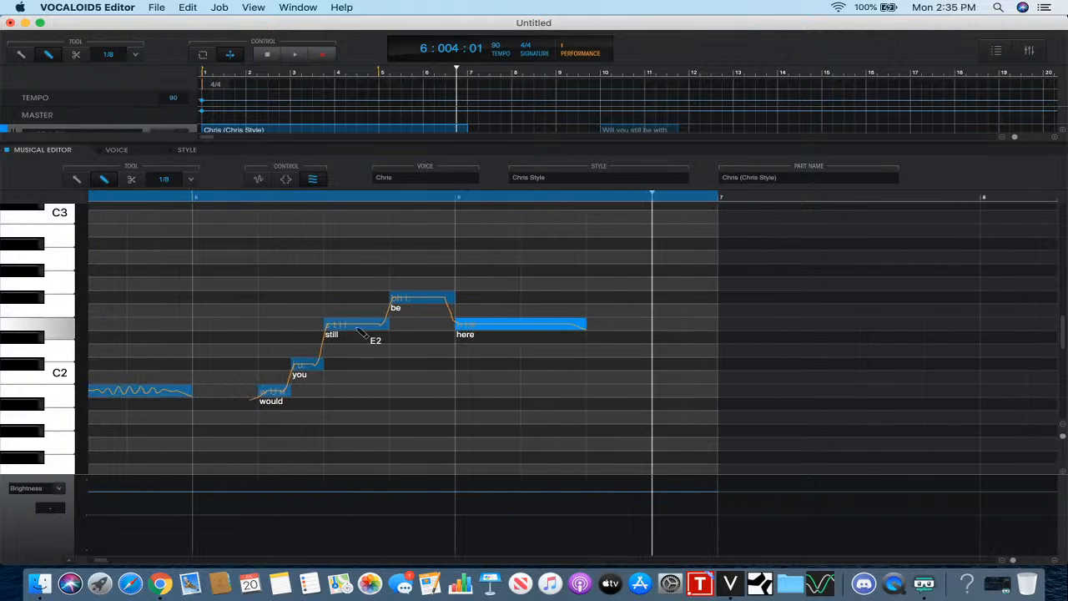
{"action": "scroll", "coordinate": [317, 292], "scroll_direction": "left", "scroll_amount": 20}
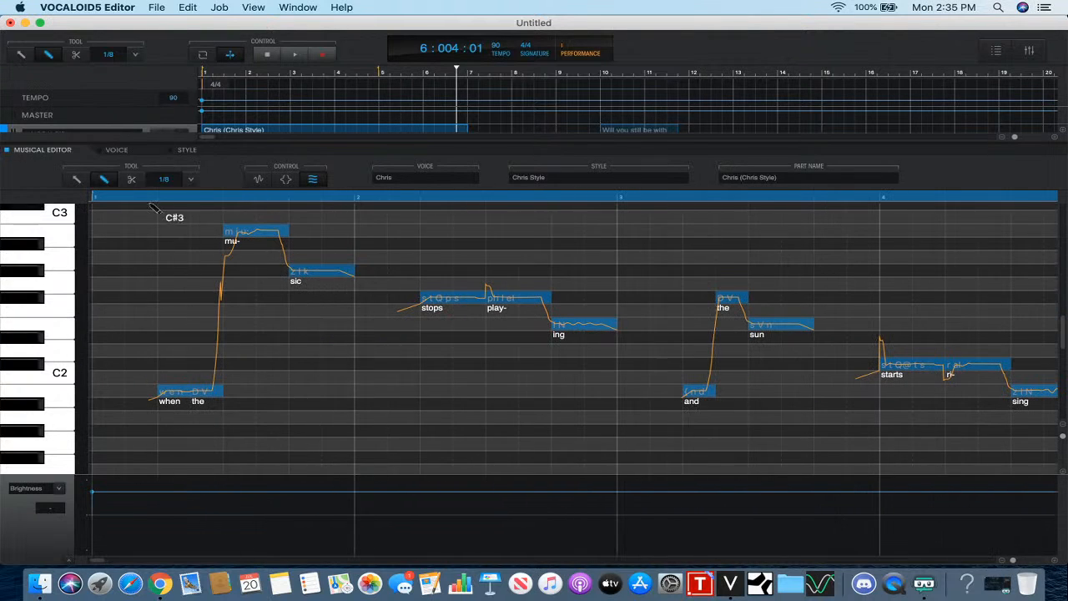
{"action": "left_click", "coordinate": [117, 199]}
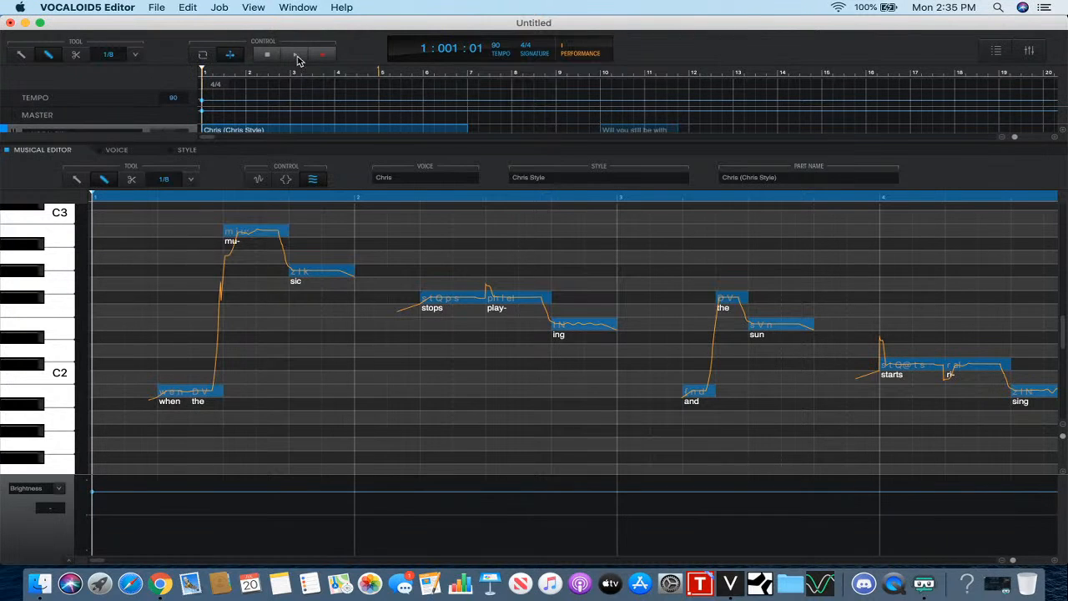
{"action": "left_click", "coordinate": [297, 56]}
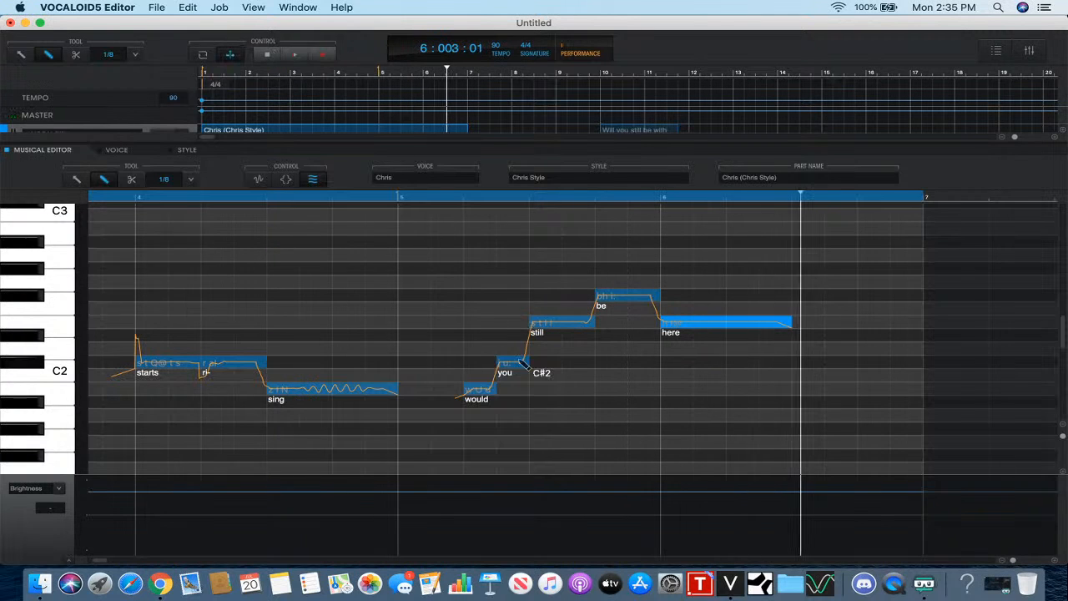
- Draw four notes from beat 4 of bar 6: eighths F#2, E2 and F#2, and a five-eighths-long E2
{"action": "scroll", "coordinate": [543, 372], "scroll_direction": "right", "scroll_amount": 5}
{"action": "left_click", "coordinate": [438, 196]}
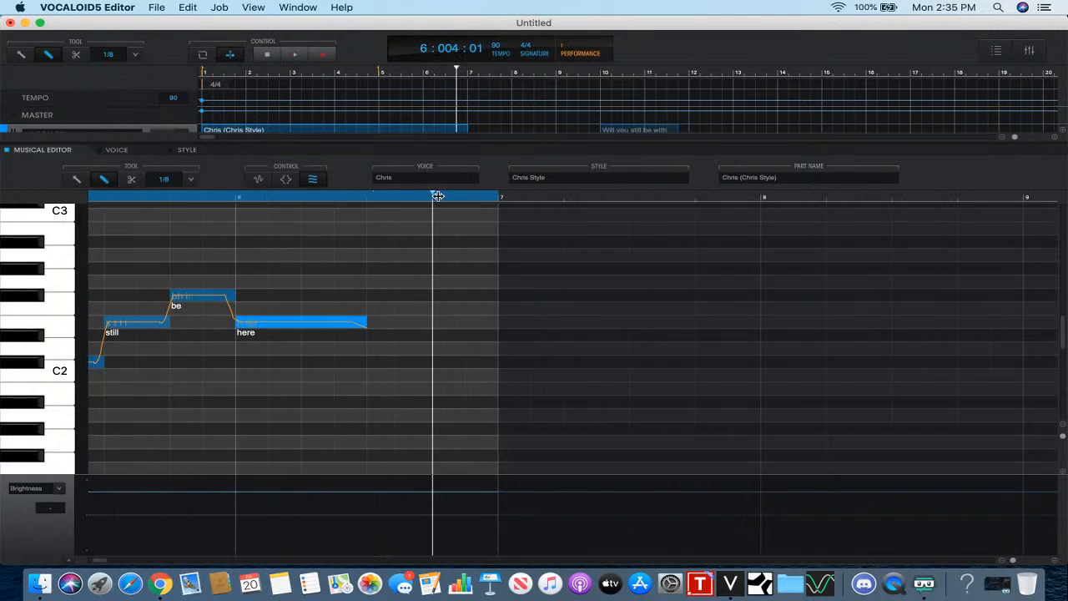
{"action": "left_click", "coordinate": [447, 297]}
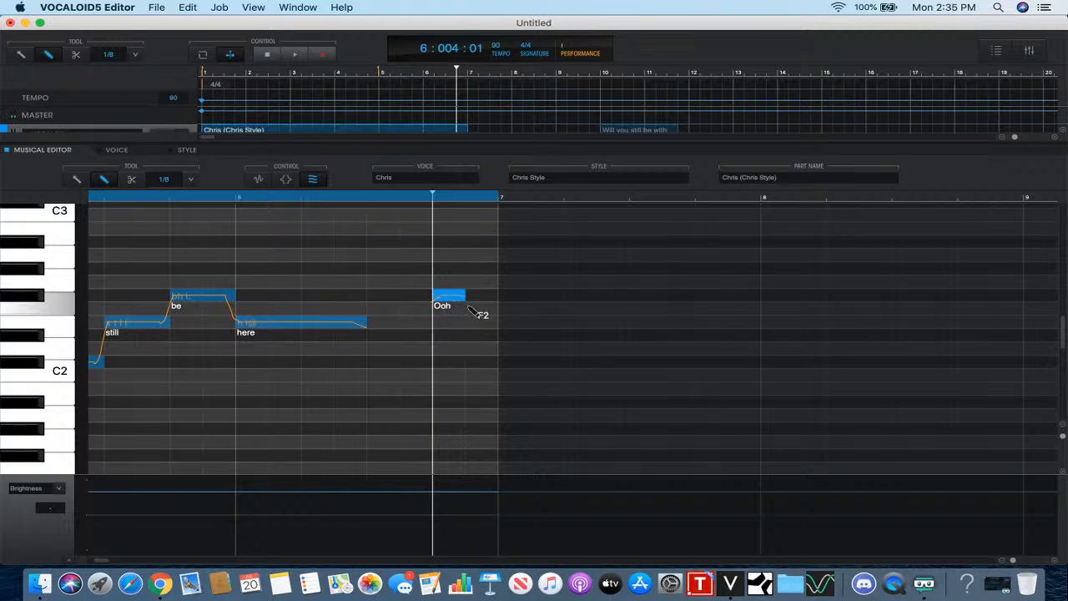
{"action": "left_click", "coordinate": [479, 324]}
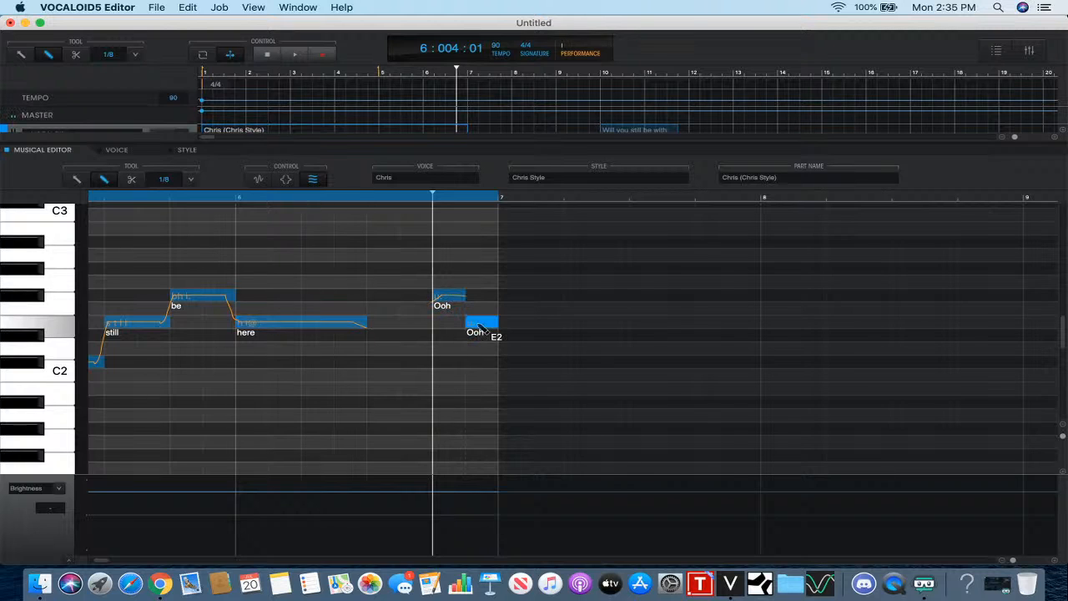
{"action": "left_click", "coordinate": [519, 298]}
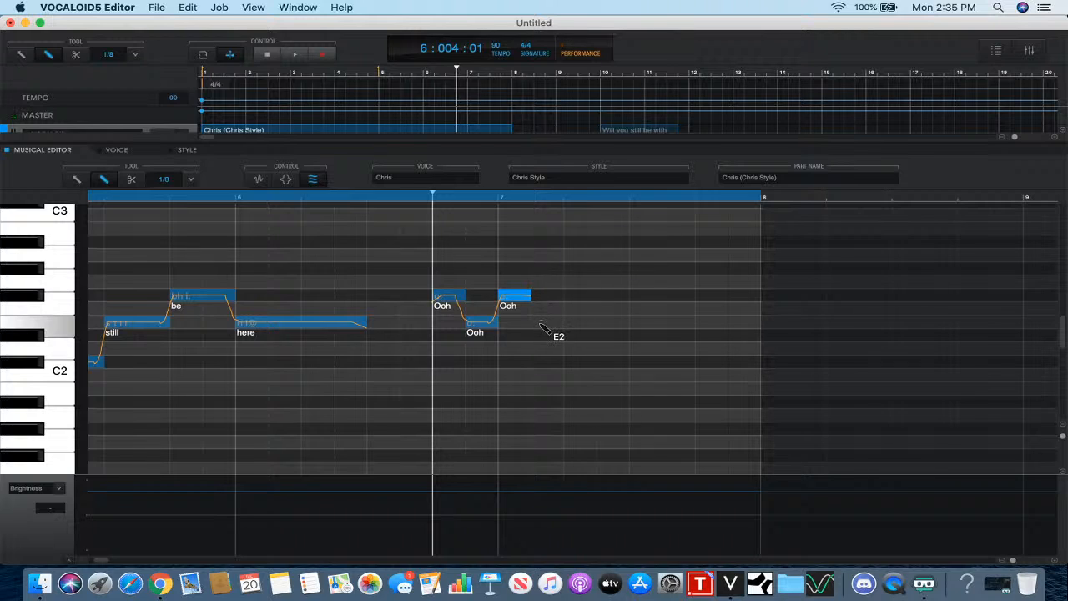
{"action": "left_click_drag", "start_coordinate": [539, 323], "coordinate": [689, 328]}
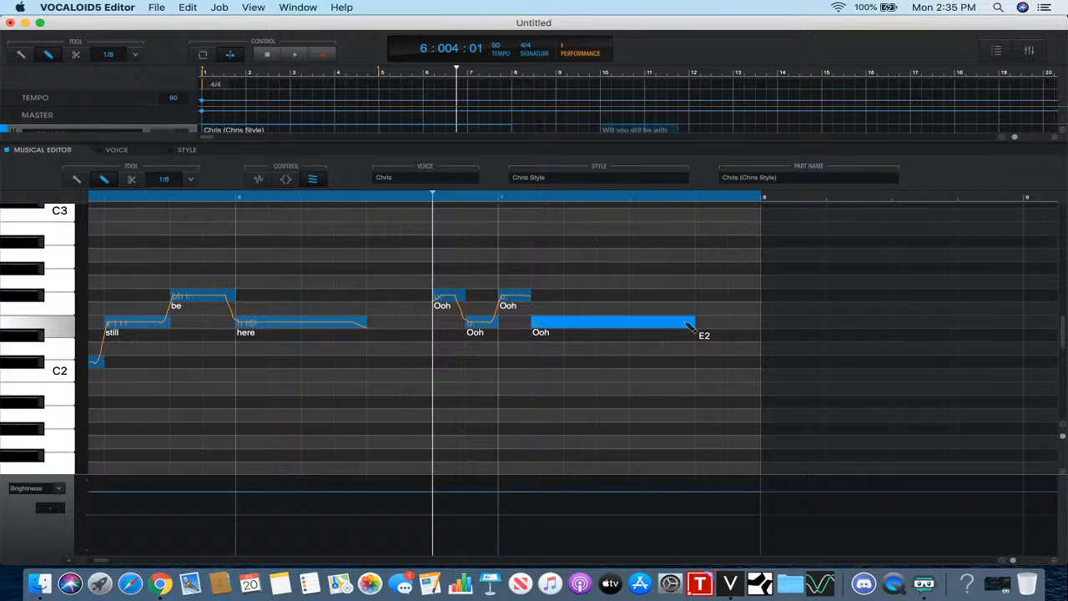
- Enter lyrics beginning with "would" on the first of the four new notes
{"action": "double_click", "coordinate": [453, 302]}
{"action": "type", "text": "would"}
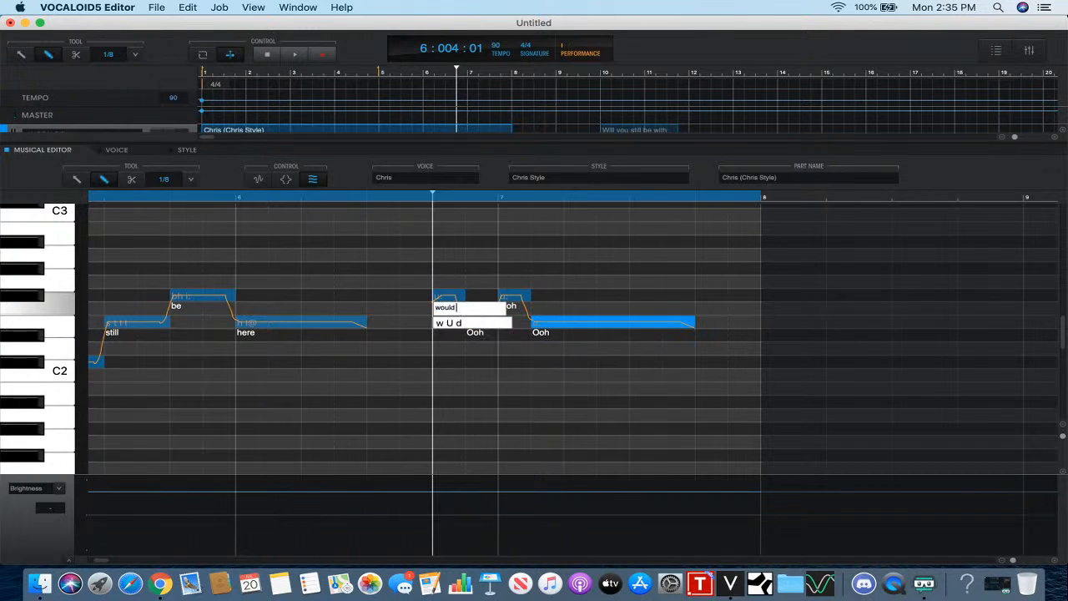
- Enter the lyrics "would you still care" across the last four notes of the part
{"action": "type", "text": " st"}
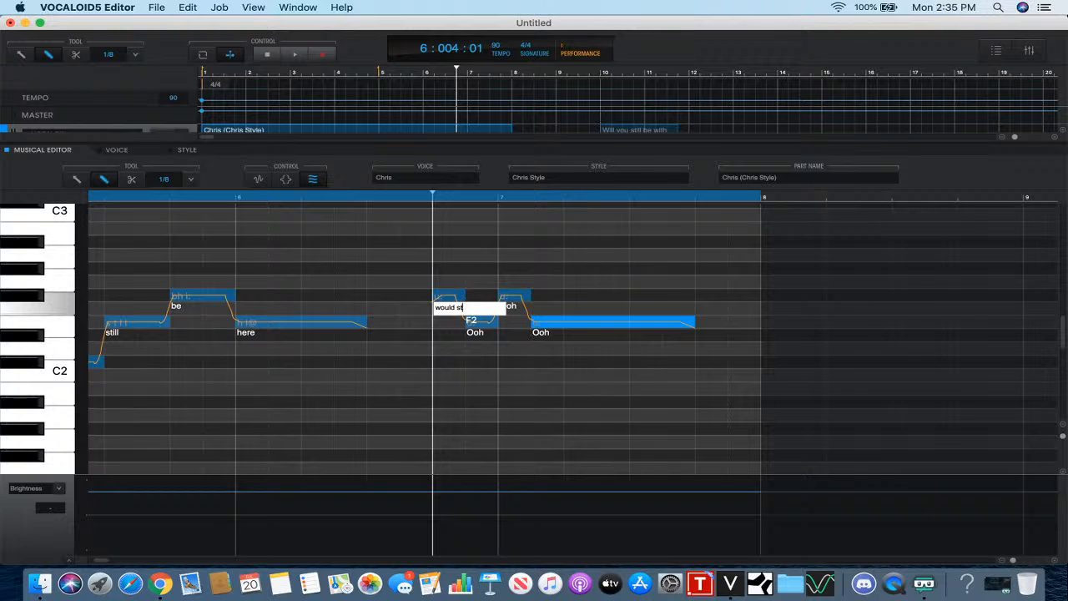
{"action": "key", "text": "BackSpace"}
{"action": "key", "text": "BackSpace"}
{"action": "type", "text": "you"}
{"action": "key", "text": "Return"}
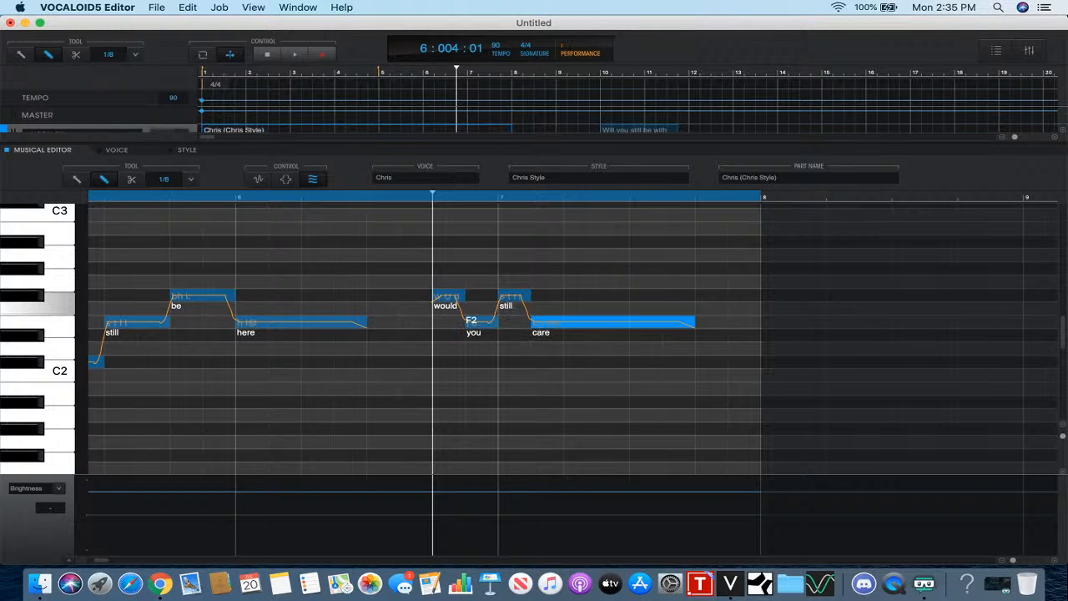
- Set the playback position to 5:002:01, at the start of the "would" note in measure 5
{"action": "scroll", "coordinate": [417, 323], "scroll_direction": "left", "scroll_amount": 5}
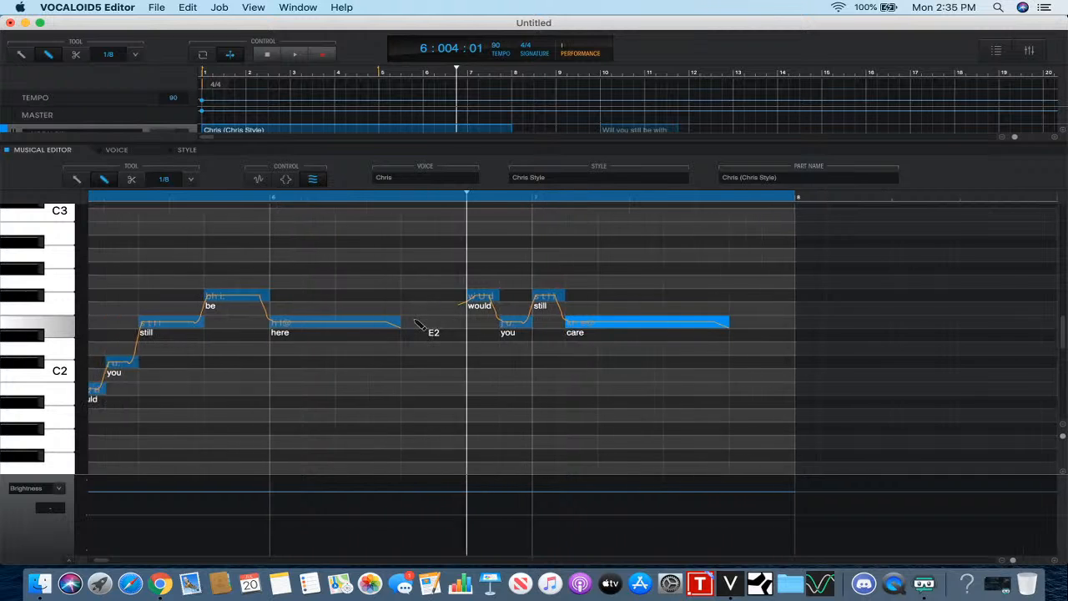
{"action": "left_click", "coordinate": [361, 197]}
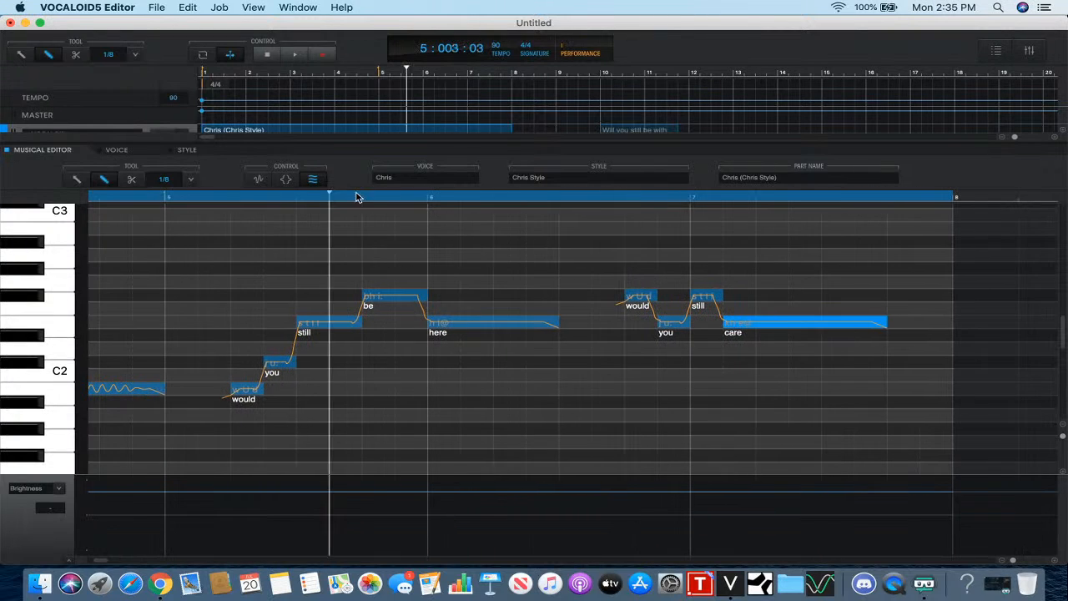
{"action": "left_click", "coordinate": [440, 322]}
{"action": "left_click", "coordinate": [231, 199]}
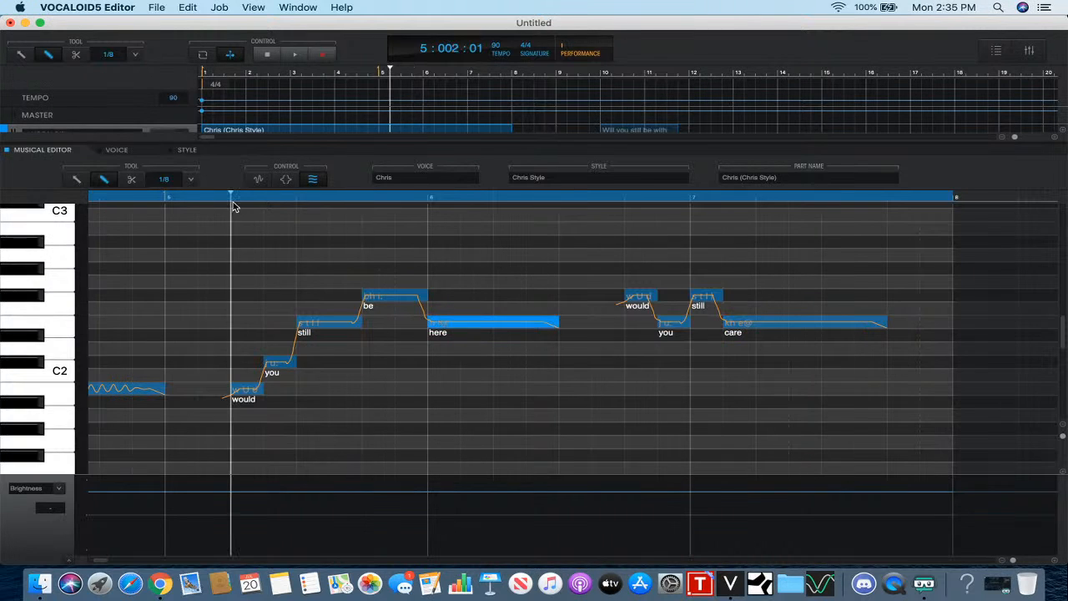
{"action": "scroll", "coordinate": [329, 274], "scroll_direction": "right", "scroll_amount": 1}
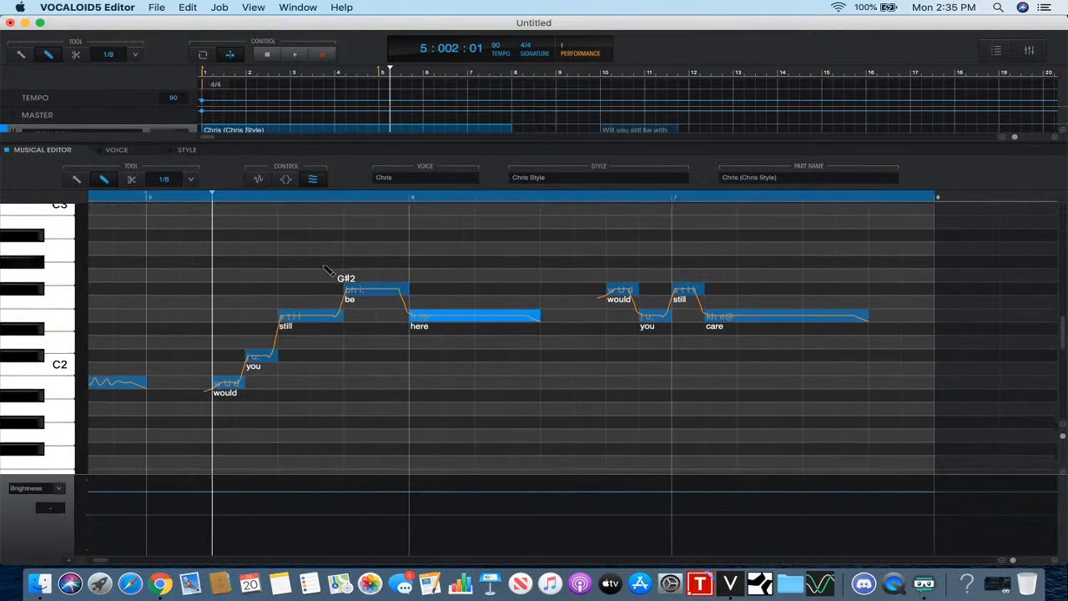
{"action": "scroll", "coordinate": [275, 250], "scroll_direction": "left", "scroll_amount": 4}
{"action": "scroll", "coordinate": [276, 246], "scroll_direction": "right", "scroll_amount": 2}
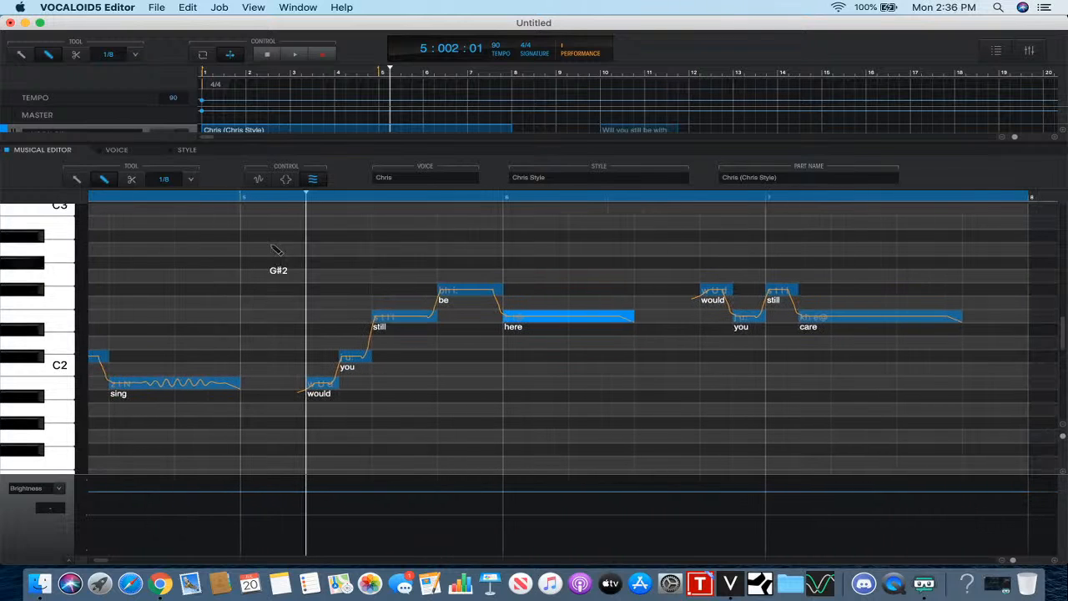
- Apply the Up2 pitch attack effect to the "be" note, check its attack region, and play the phrase
{"action": "left_click", "coordinate": [471, 292]}
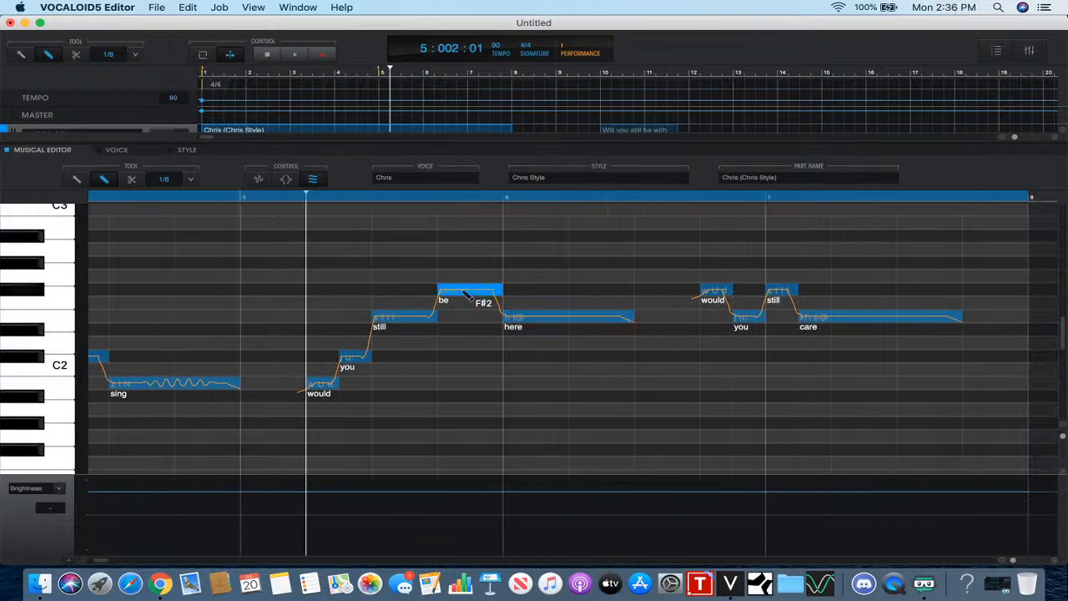
{"action": "left_click", "coordinate": [285, 181]}
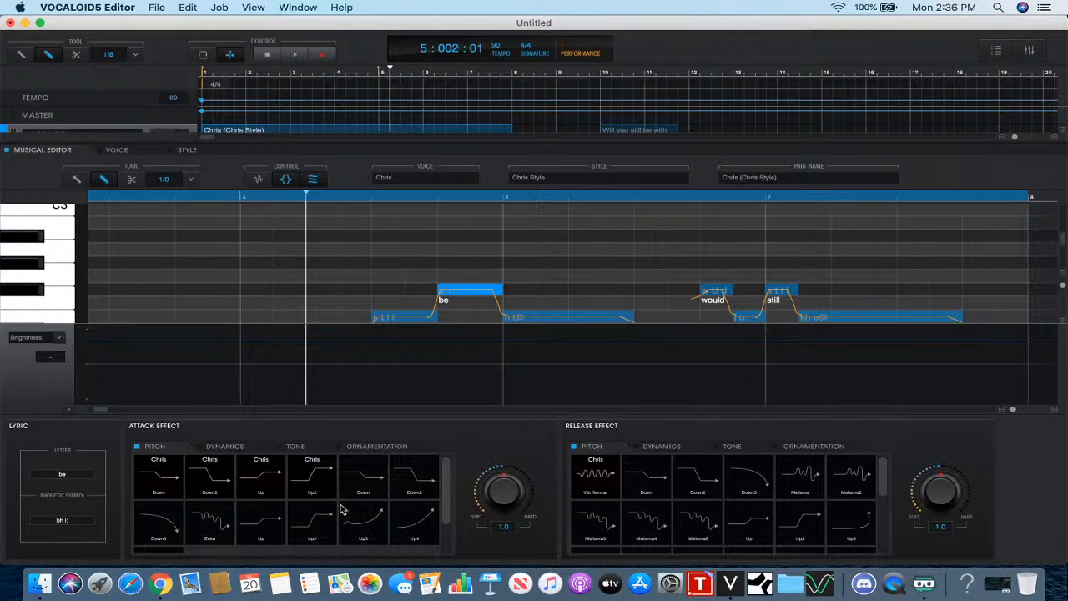
{"action": "left_click", "coordinate": [312, 528]}
{"action": "left_click", "coordinate": [286, 181]}
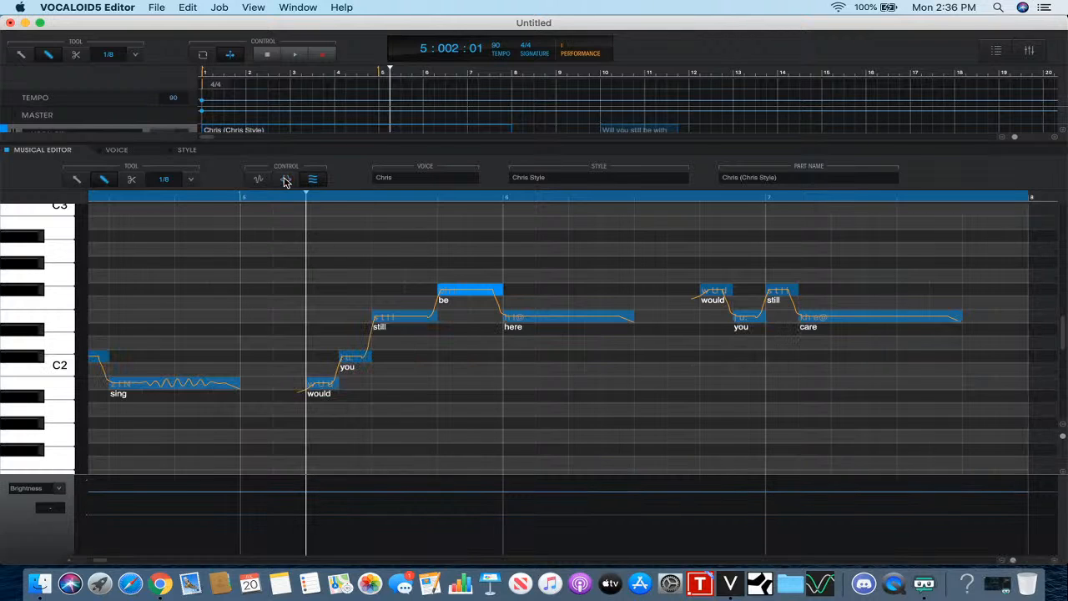
{"action": "left_click", "coordinate": [259, 181]}
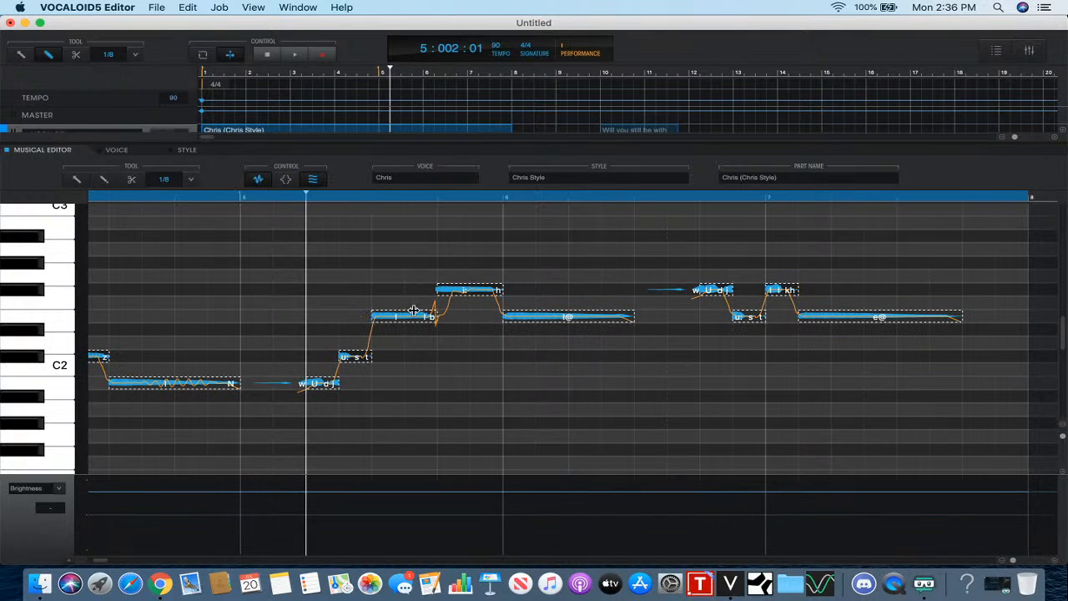
{"action": "left_click", "coordinate": [439, 389]}
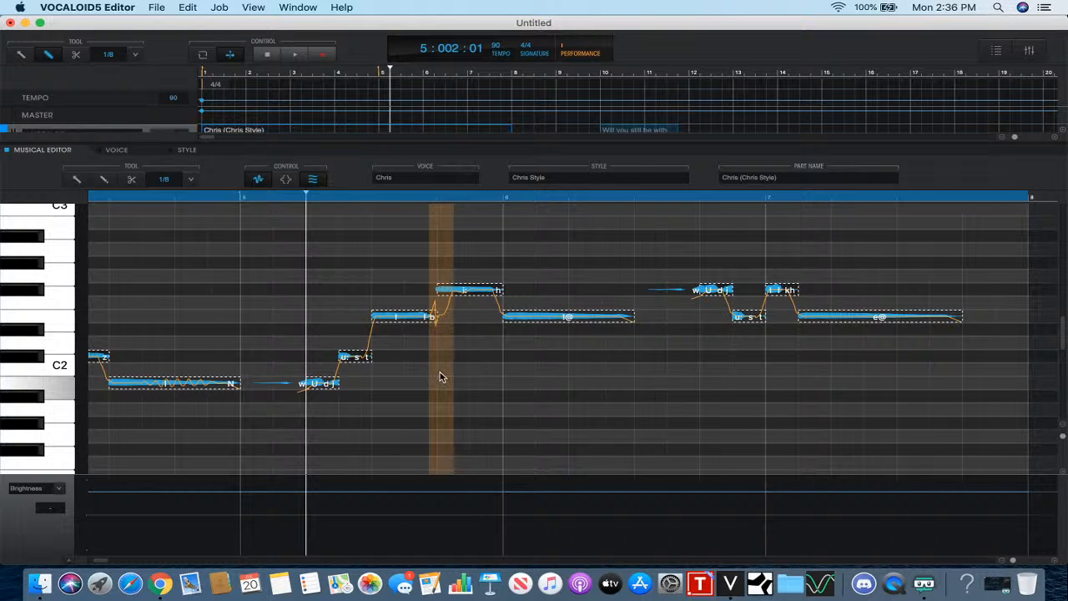
{"action": "left_click", "coordinate": [258, 181]}
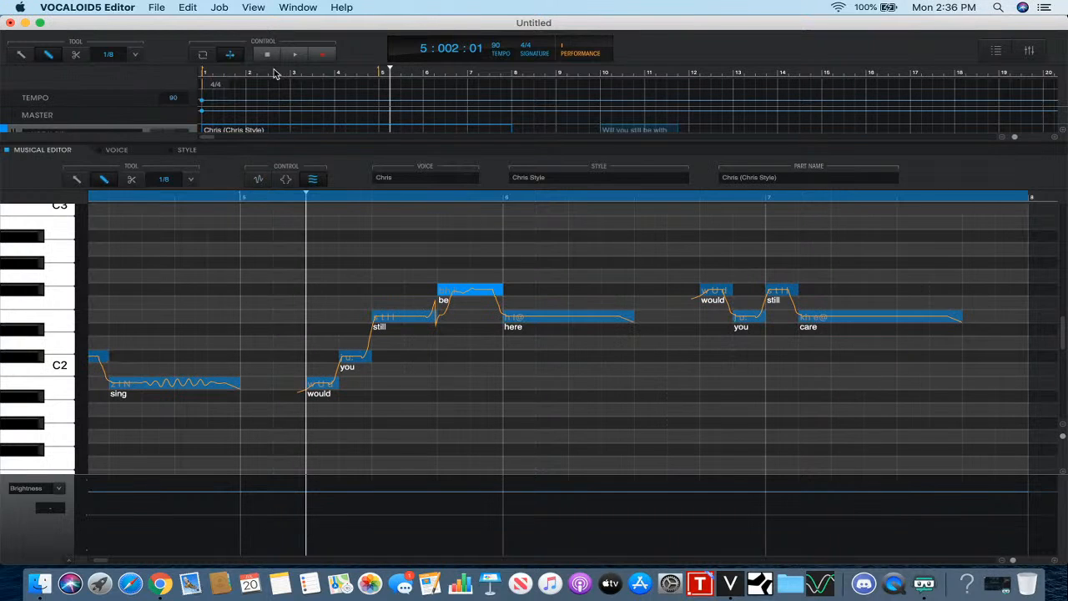
{"action": "left_click", "coordinate": [292, 56]}
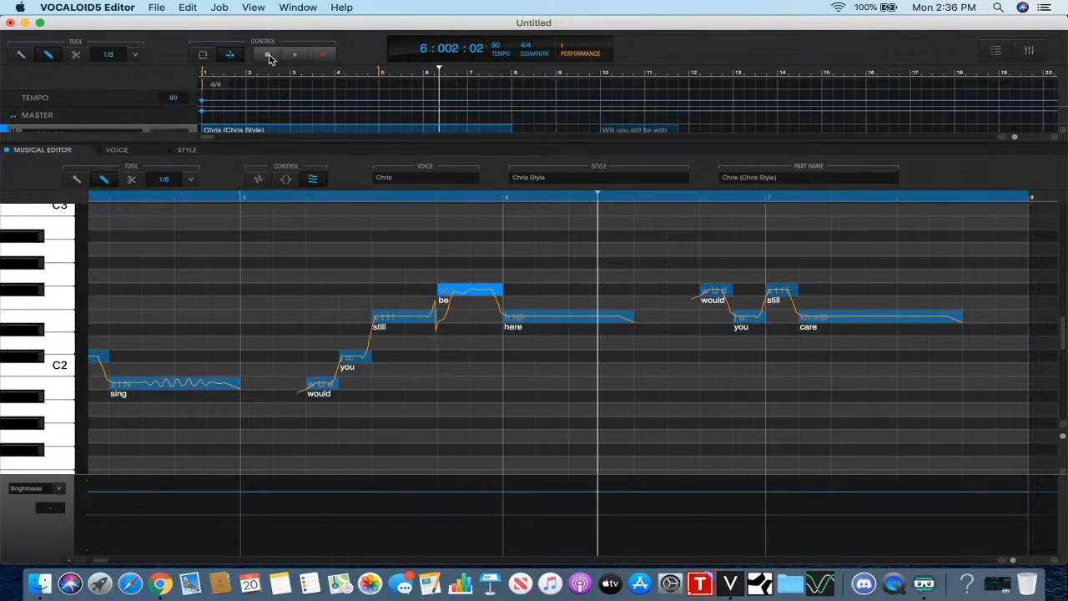
- Apply the Vib Normal pitch release effect to the "here" note and shorten its vibrato region so it starts further into the note
{"action": "left_click", "coordinate": [535, 326]}
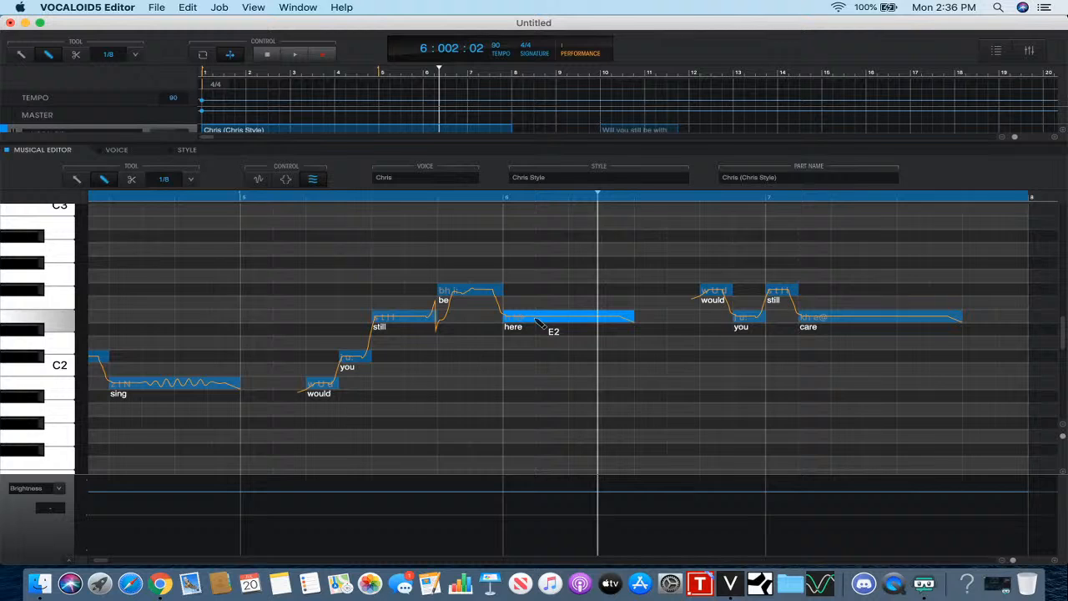
{"action": "left_click", "coordinate": [286, 181]}
{"action": "scroll", "coordinate": [672, 531], "scroll_direction": "down", "scroll_amount": 5}
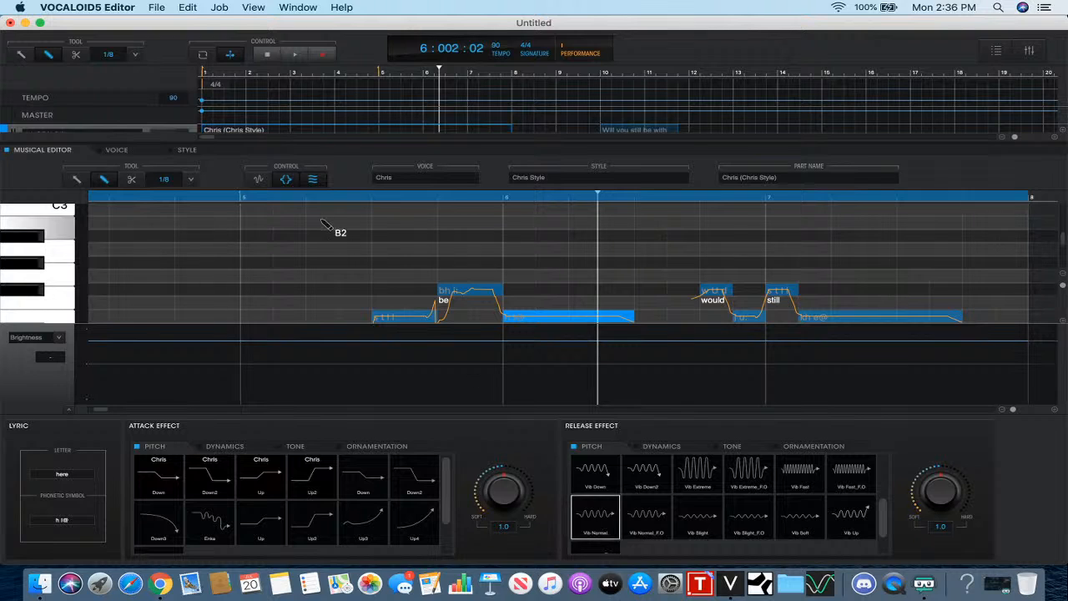
{"action": "left_click", "coordinate": [286, 181]}
{"action": "left_click", "coordinate": [259, 181]}
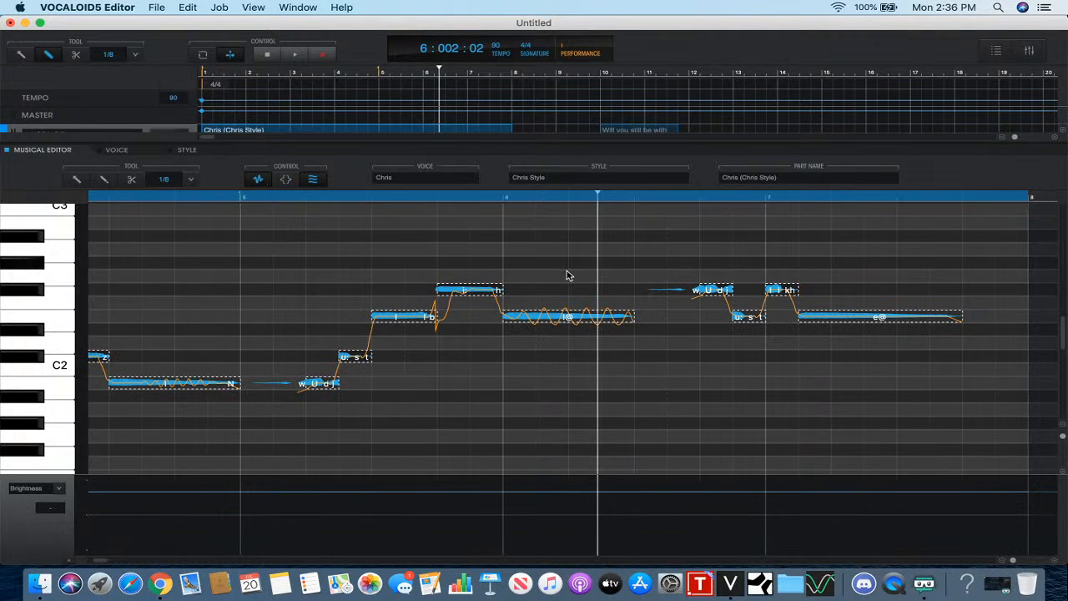
{"action": "left_click_drag", "start_coordinate": [569, 273], "coordinate": [587, 278]}
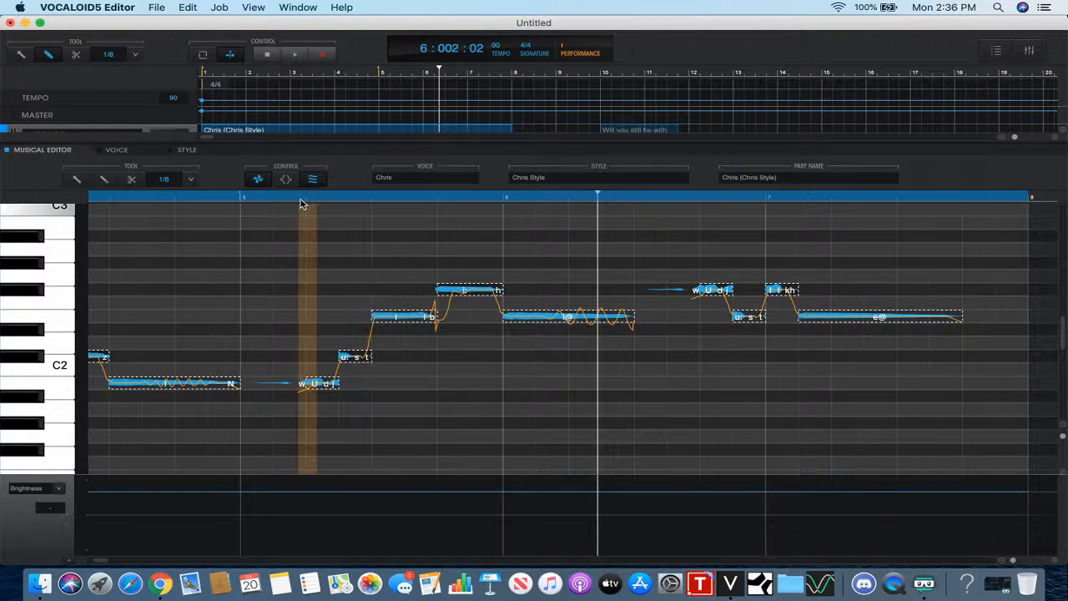
{"action": "left_click", "coordinate": [260, 182]}
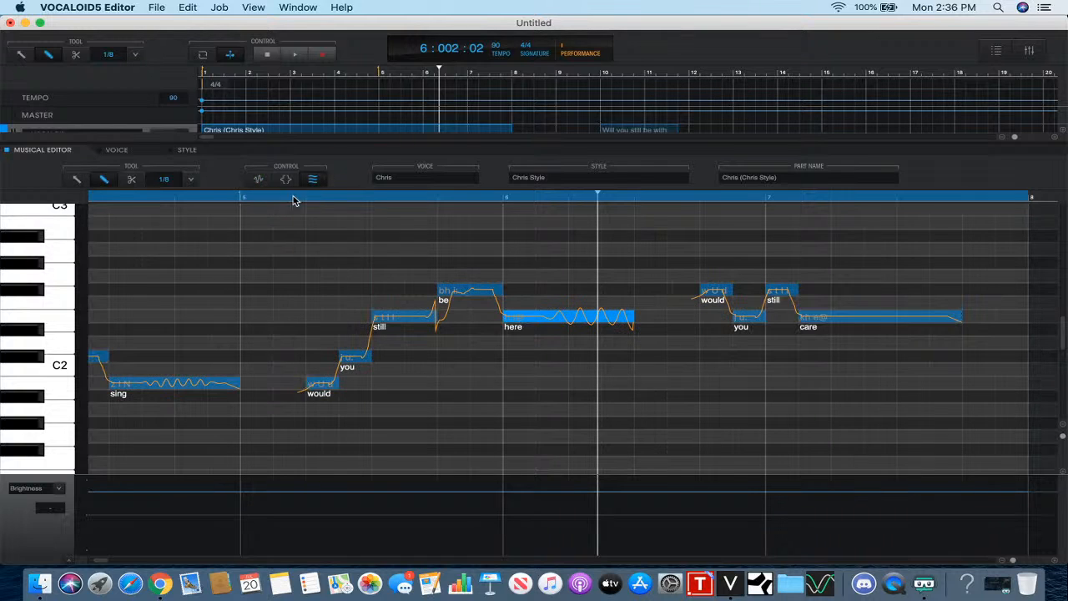
- Reduce the vibrato strength of the "here" note's release effect to 0.4
{"action": "left_click", "coordinate": [257, 180]}
{"action": "left_click", "coordinate": [609, 277]}
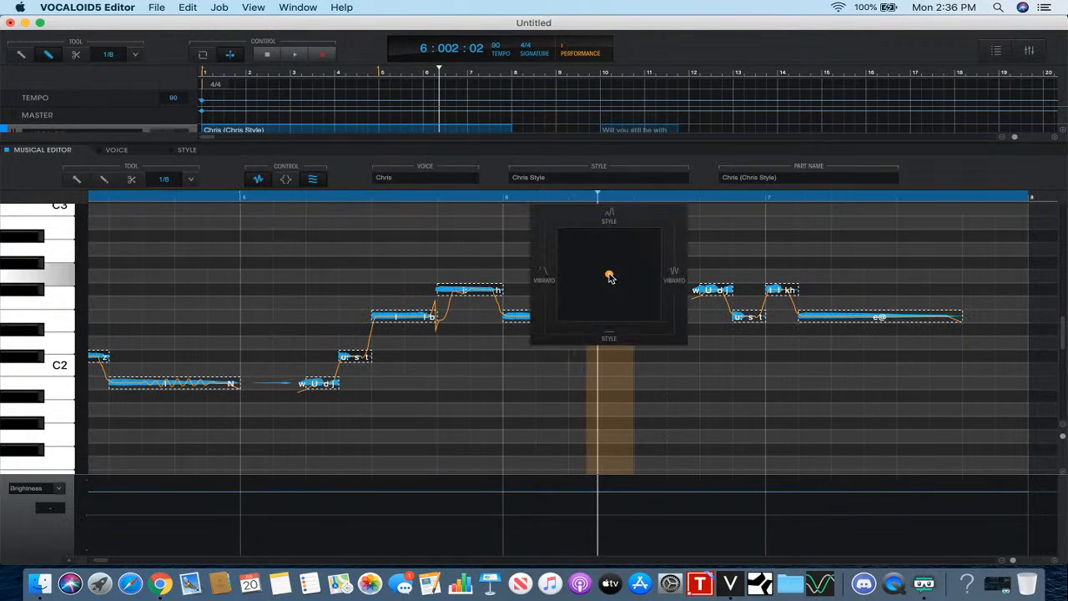
{"action": "left_click_drag", "start_coordinate": [637, 302], "coordinate": [640, 300]}
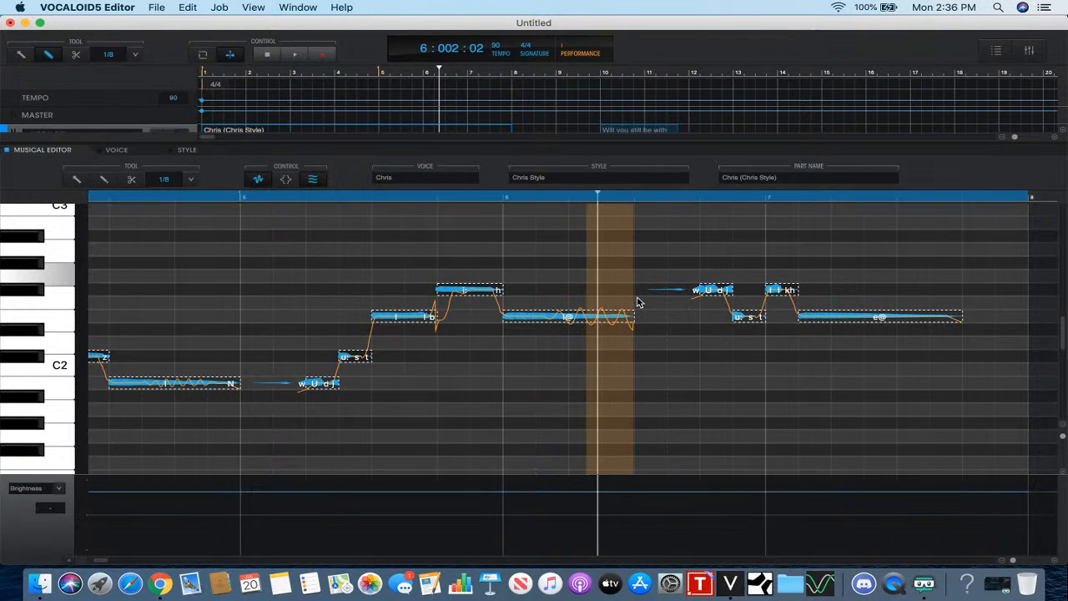
- Play the "would you still be here" phrase from 5:001:03 and stop after "here"
{"action": "left_click", "coordinate": [282, 198]}
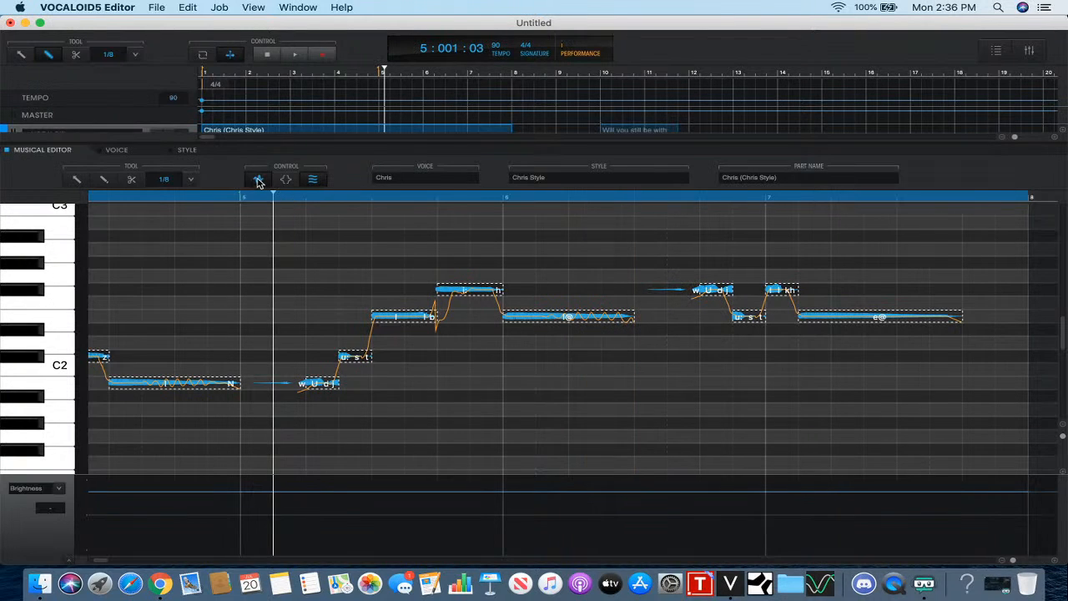
{"action": "left_click", "coordinate": [258, 182]}
{"action": "left_click", "coordinate": [292, 60]}
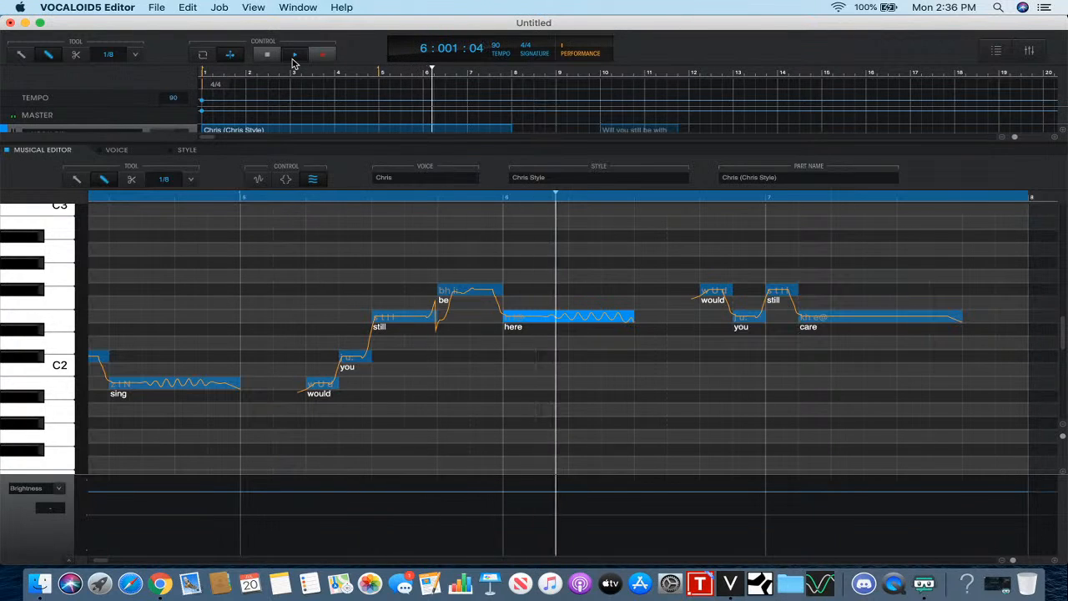
{"action": "left_click", "coordinate": [269, 56]}
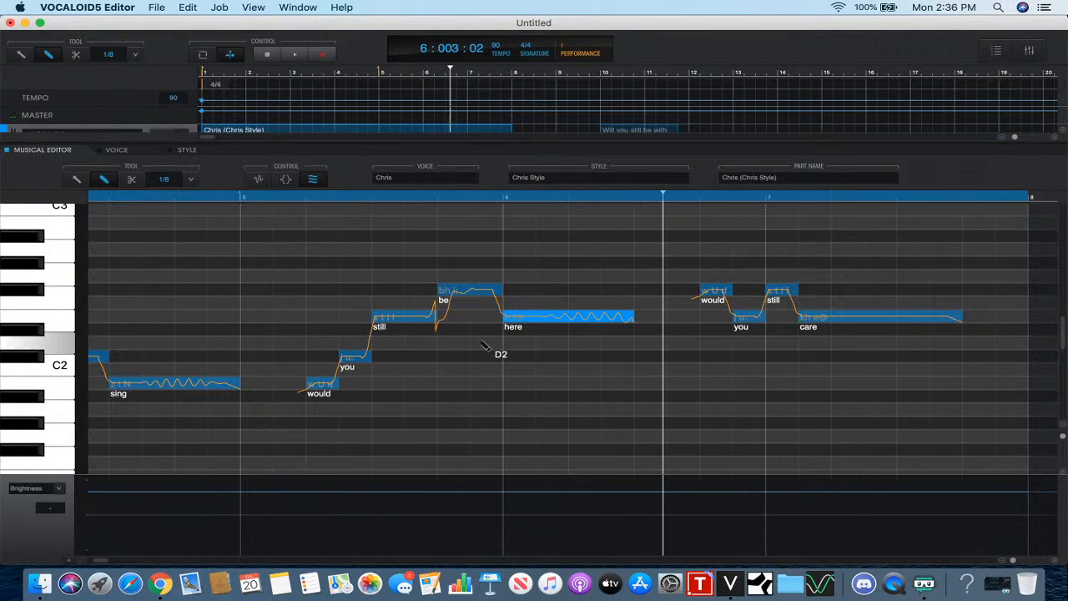
- Edit the phonetic symbols of the "here" note
{"action": "scroll", "coordinate": [484, 347], "scroll_direction": "right", "scroll_amount": 3}
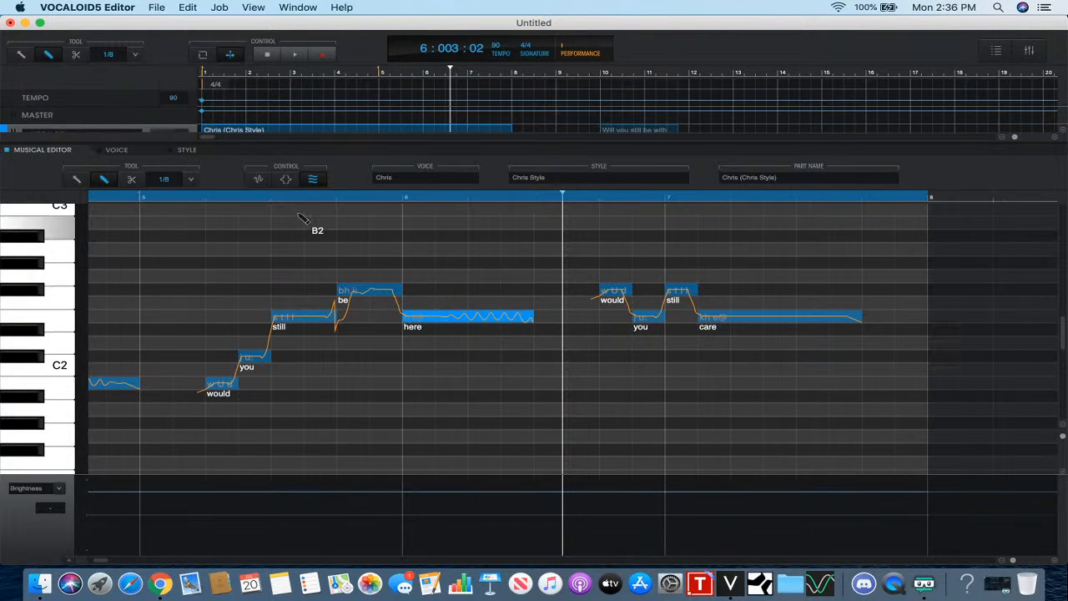
{"action": "left_click", "coordinate": [286, 179]}
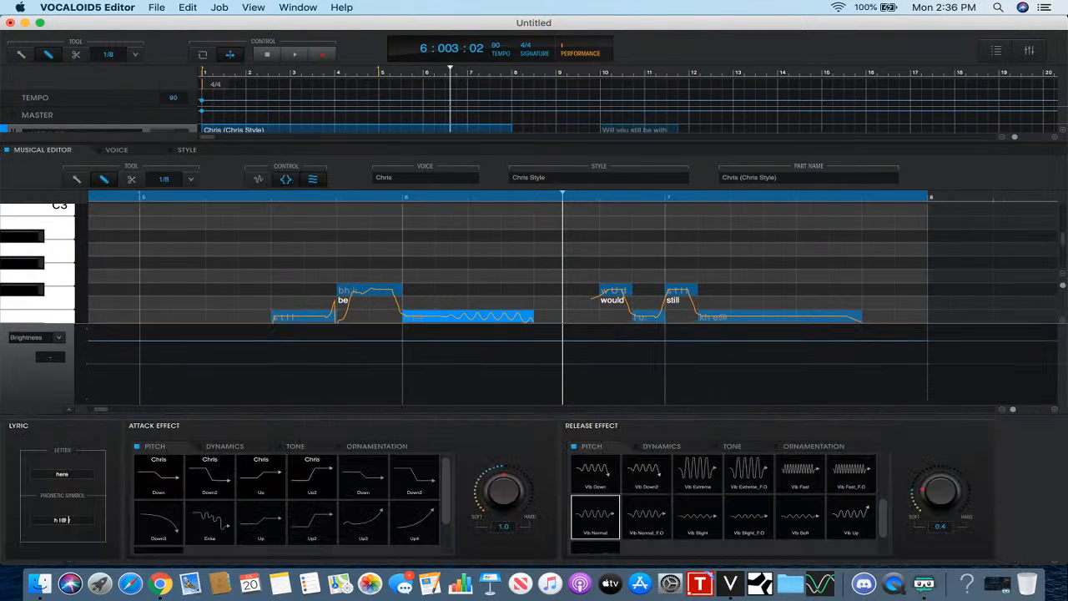
{"action": "left_click", "coordinate": [286, 180]}
- Play back the end of the "would you still be here" phrase, replay it from early in measure 5, and stop
{"action": "left_click", "coordinate": [338, 198]}
{"action": "left_click", "coordinate": [294, 55]}
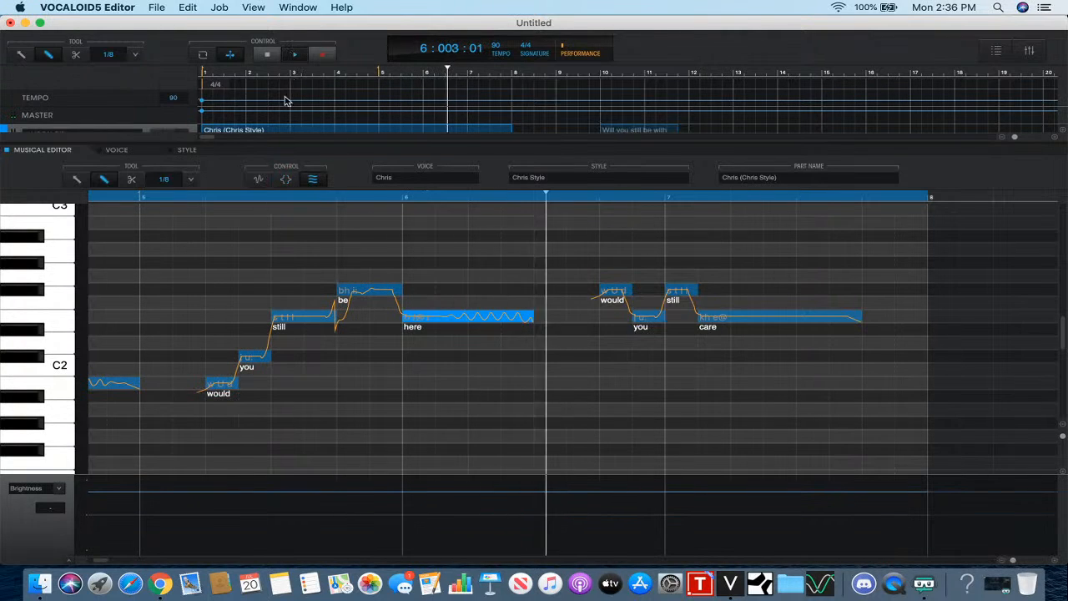
{"action": "left_click", "coordinate": [169, 199]}
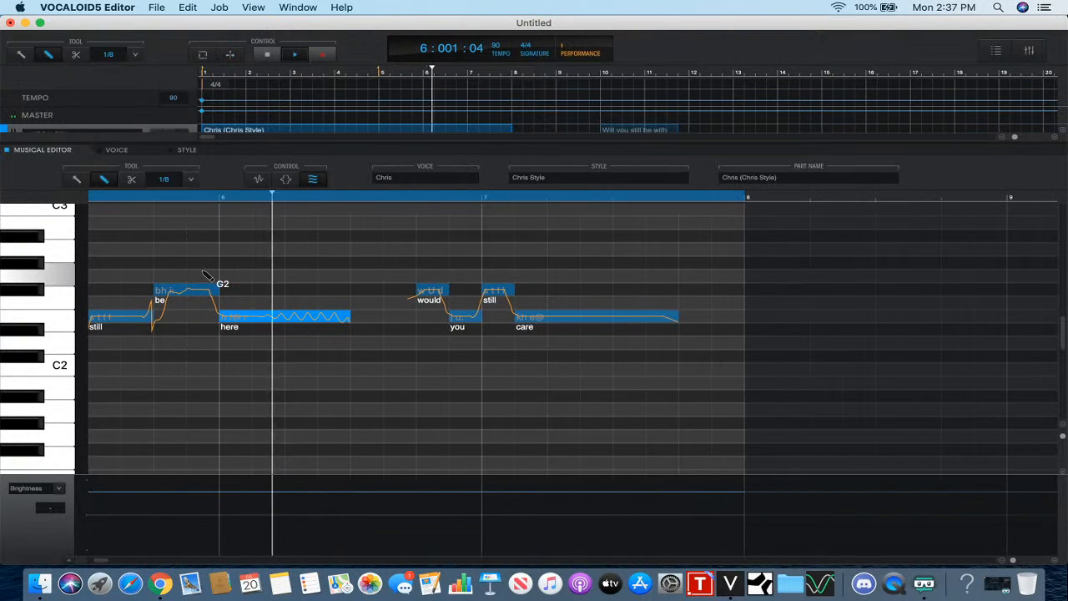
{"action": "left_click", "coordinate": [265, 54]}
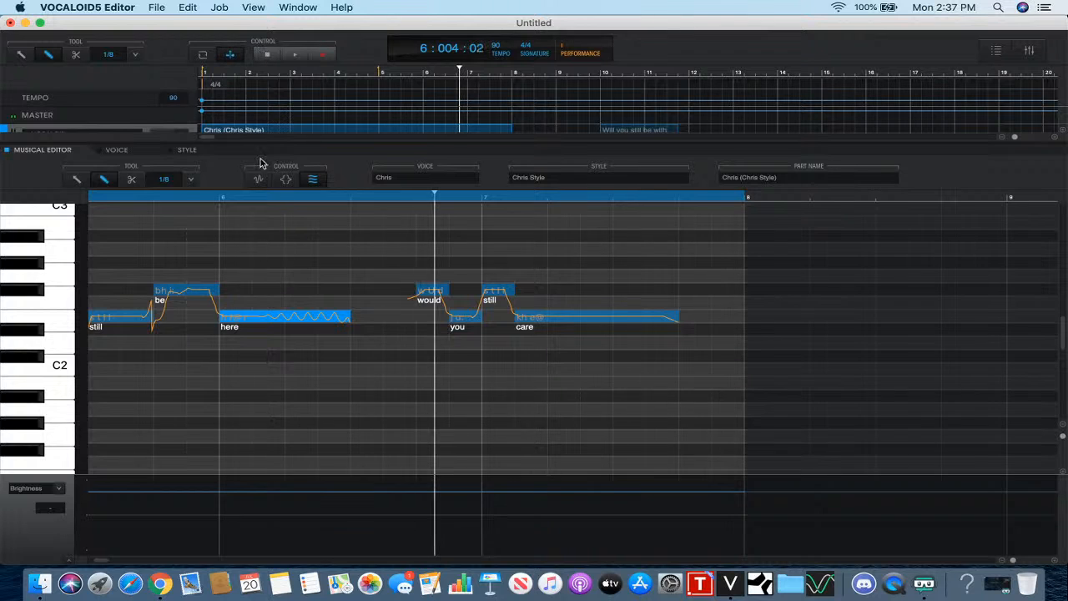
- Apply the Enka pitch attack effect to the "care" note at the end of the part
{"action": "scroll", "coordinate": [283, 302], "scroll_direction": "left", "scroll_amount": 2}
{"action": "scroll", "coordinate": [284, 302], "scroll_direction": "left", "scroll_amount": 10}
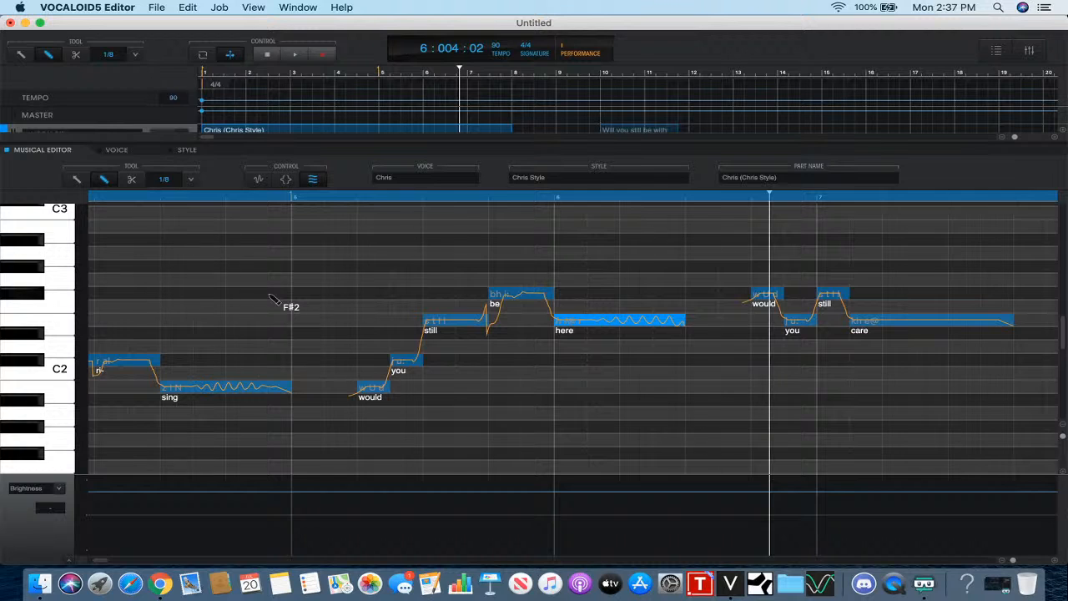
{"action": "scroll", "coordinate": [270, 301], "scroll_direction": "right", "scroll_amount": 17}
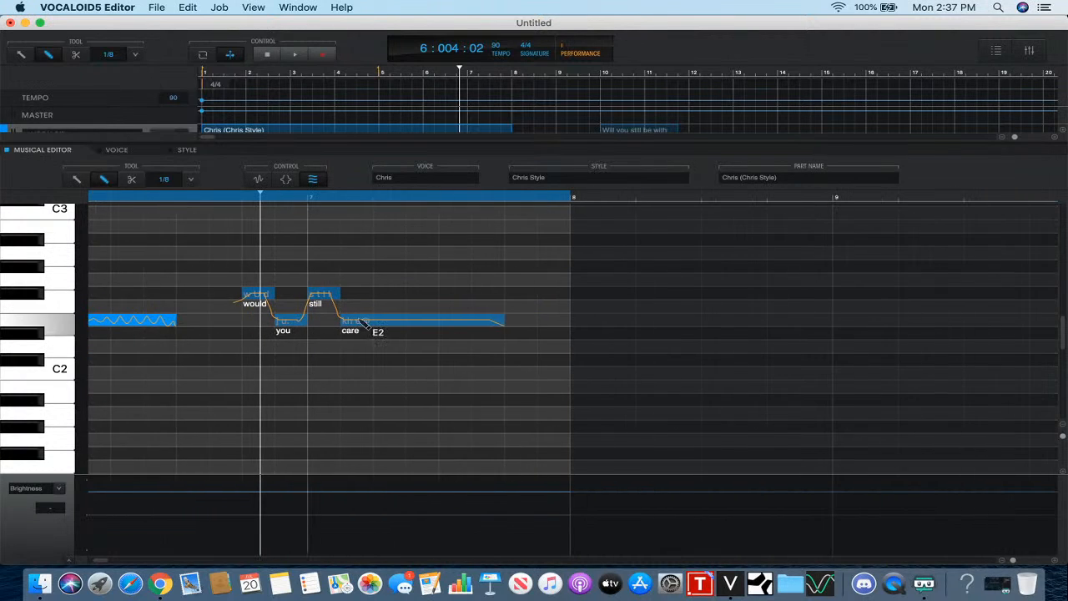
{"action": "left_click", "coordinate": [364, 324]}
{"action": "left_click", "coordinate": [287, 180]}
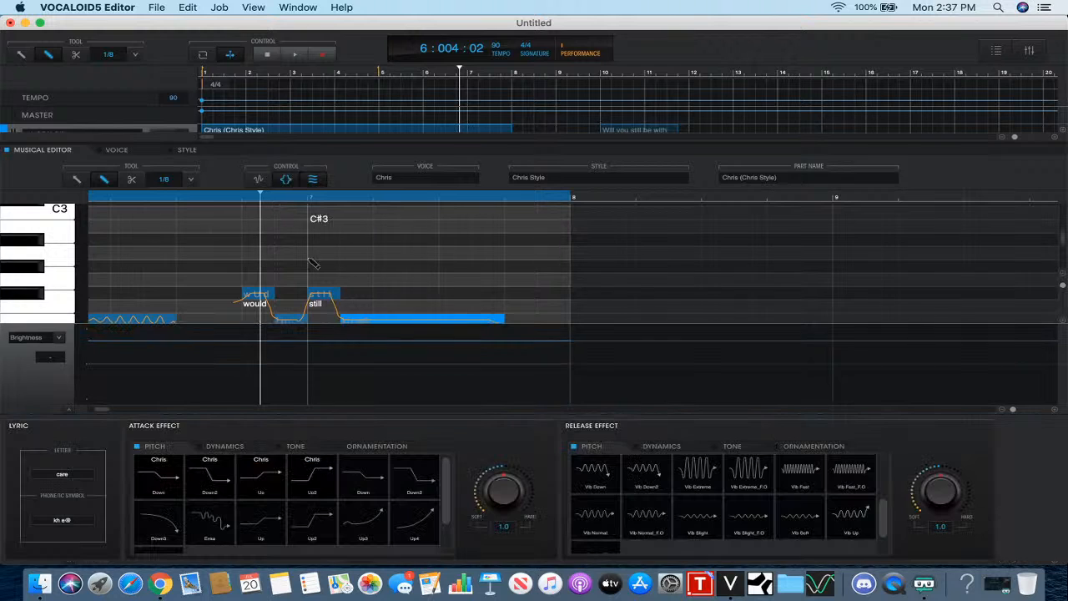
{"action": "left_click", "coordinate": [224, 522]}
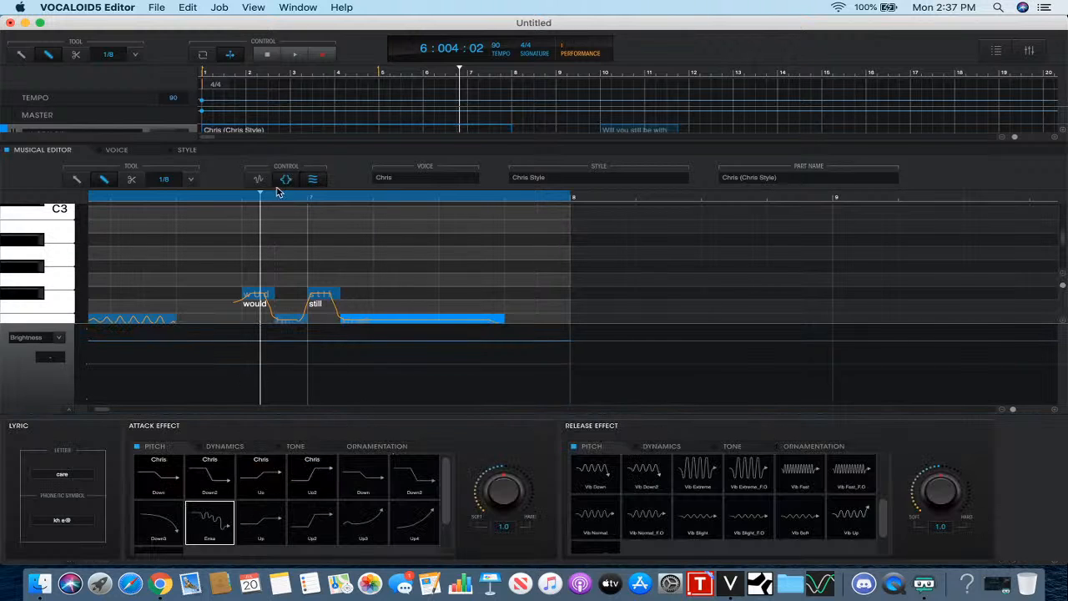
{"action": "left_click", "coordinate": [284, 180]}
- Play the "would you still care" phrase from just before "would" and stop playback
{"action": "left_click", "coordinate": [232, 198]}
{"action": "left_click", "coordinate": [290, 56]}
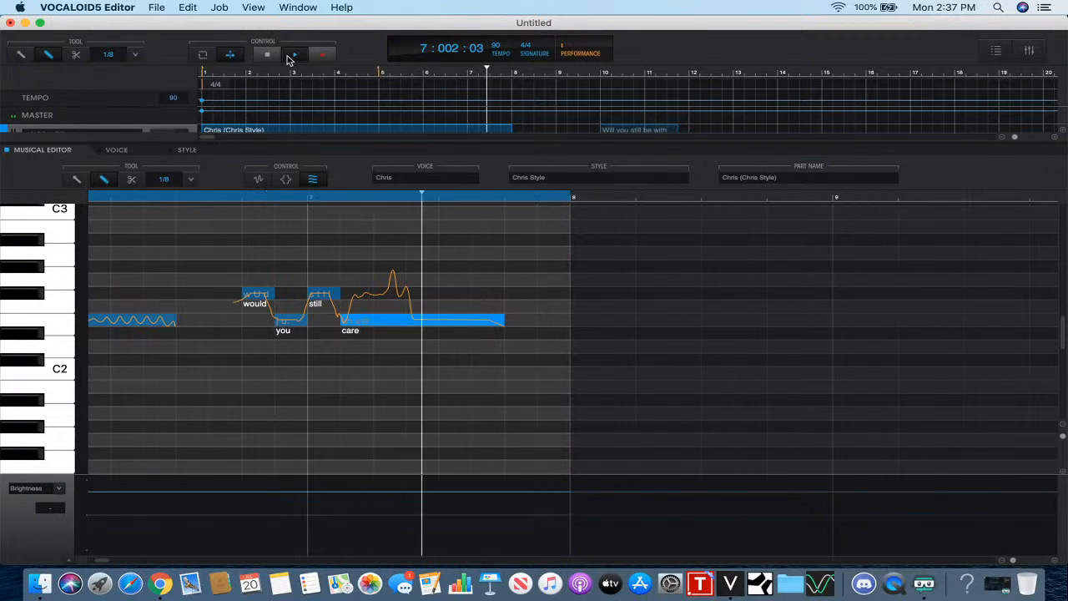
{"action": "left_click", "coordinate": [289, 56]}
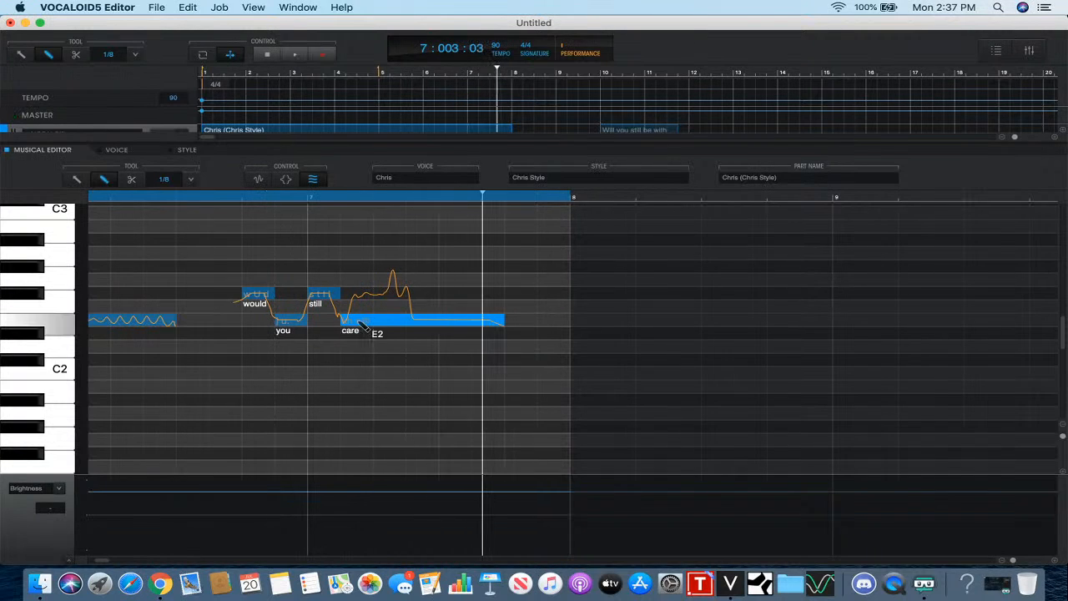
- Raise the "care" note to F#2, the pitch of the "still" note before it, and play the phrase from "would"
{"action": "left_click_drag", "start_coordinate": [362, 325], "coordinate": [364, 299]}
{"action": "left_click", "coordinate": [267, 202]}
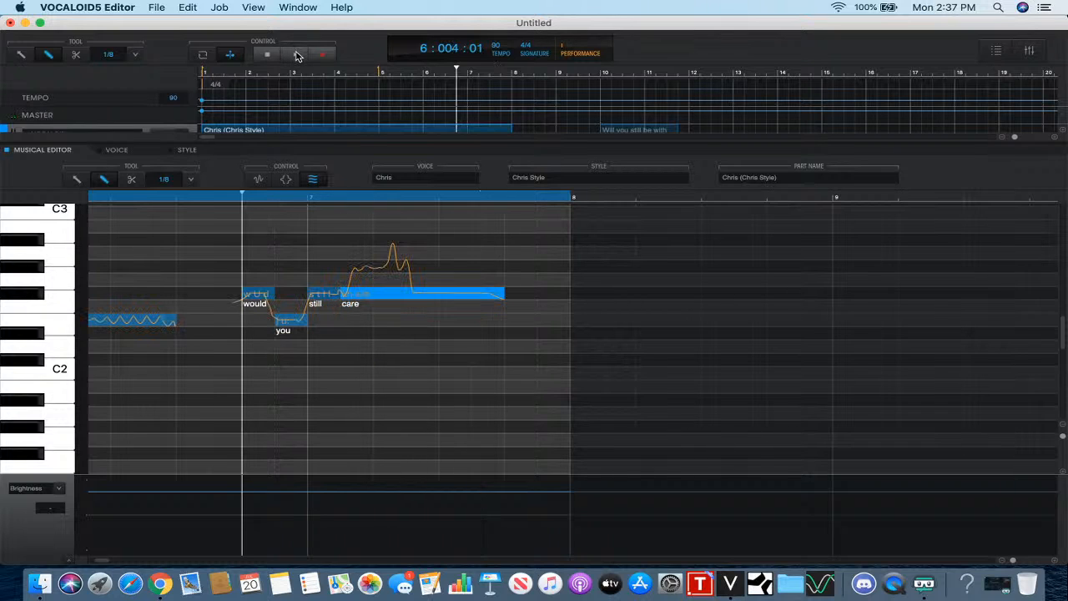
{"action": "left_click", "coordinate": [298, 55]}
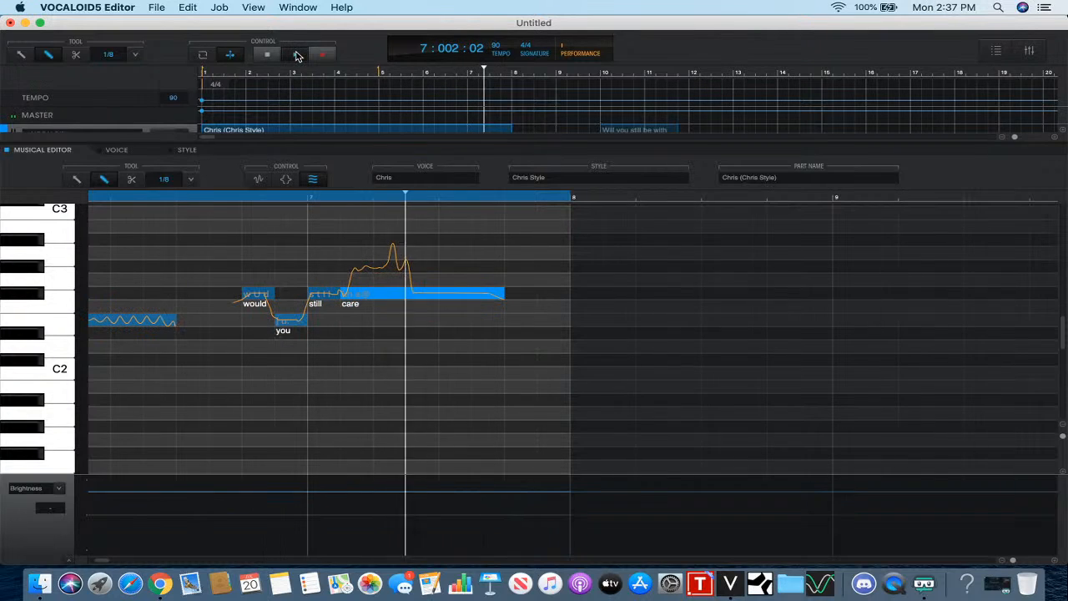
{"action": "left_click", "coordinate": [267, 54]}
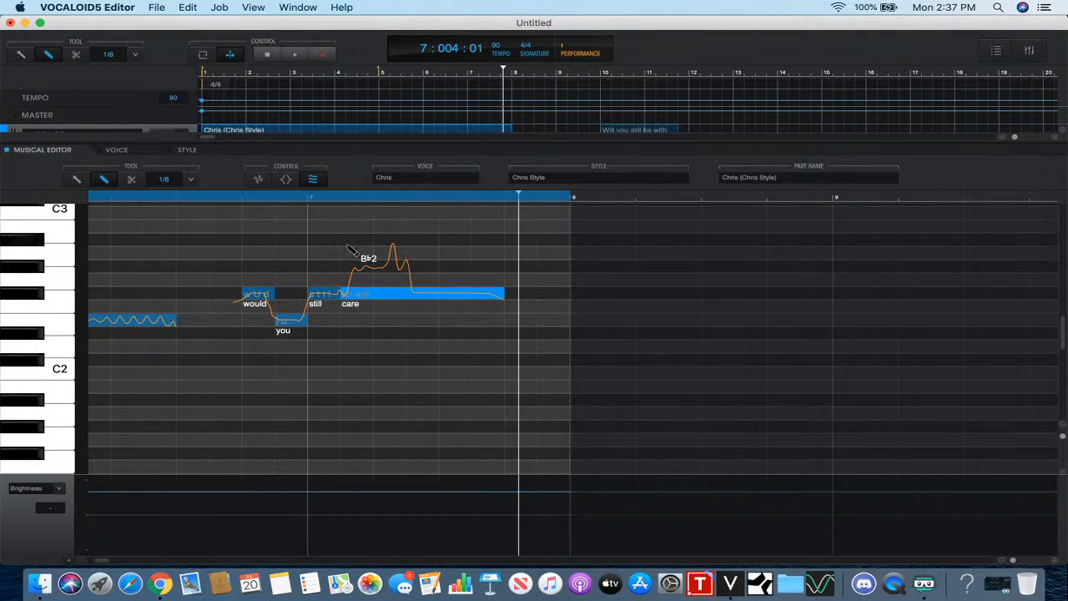
- Apply the Vib Normal pitch release effect to the "care" note and shorten the vibrato range so it starts nearer the note's end
{"action": "left_click", "coordinate": [285, 180]}
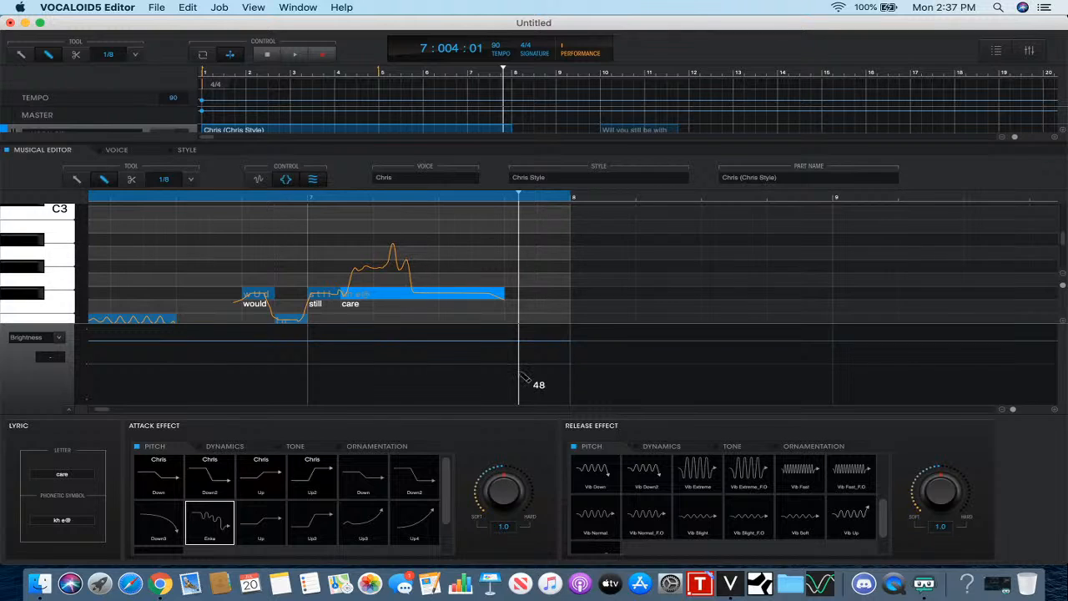
{"action": "scroll", "coordinate": [576, 471], "scroll_direction": "down", "scroll_amount": 2}
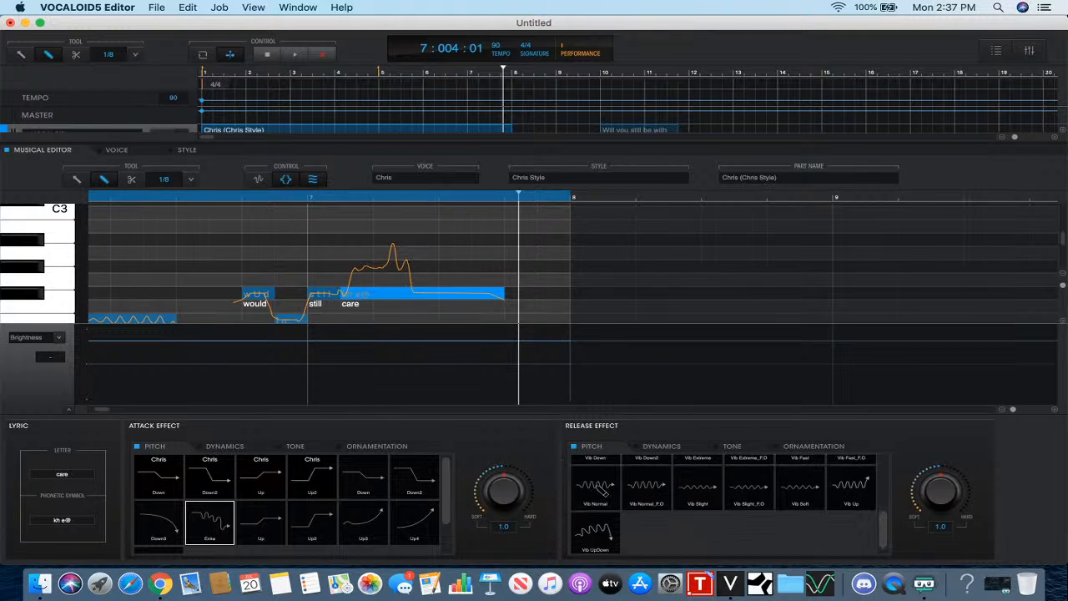
{"action": "left_click", "coordinate": [288, 183]}
{"action": "left_click", "coordinate": [250, 185]}
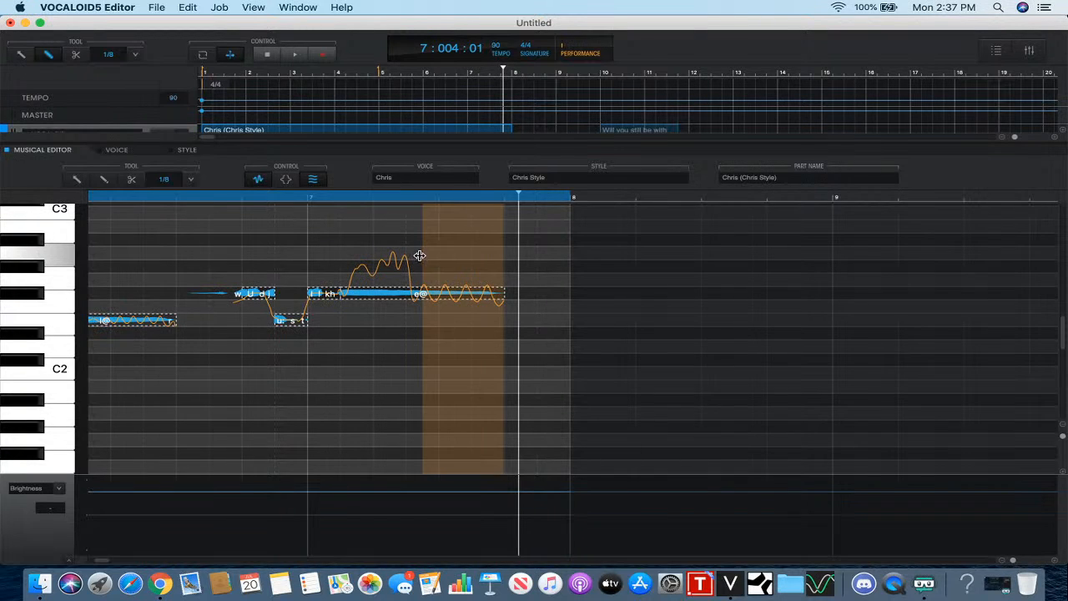
{"action": "left_click_drag", "start_coordinate": [420, 255], "coordinate": [446, 262]}
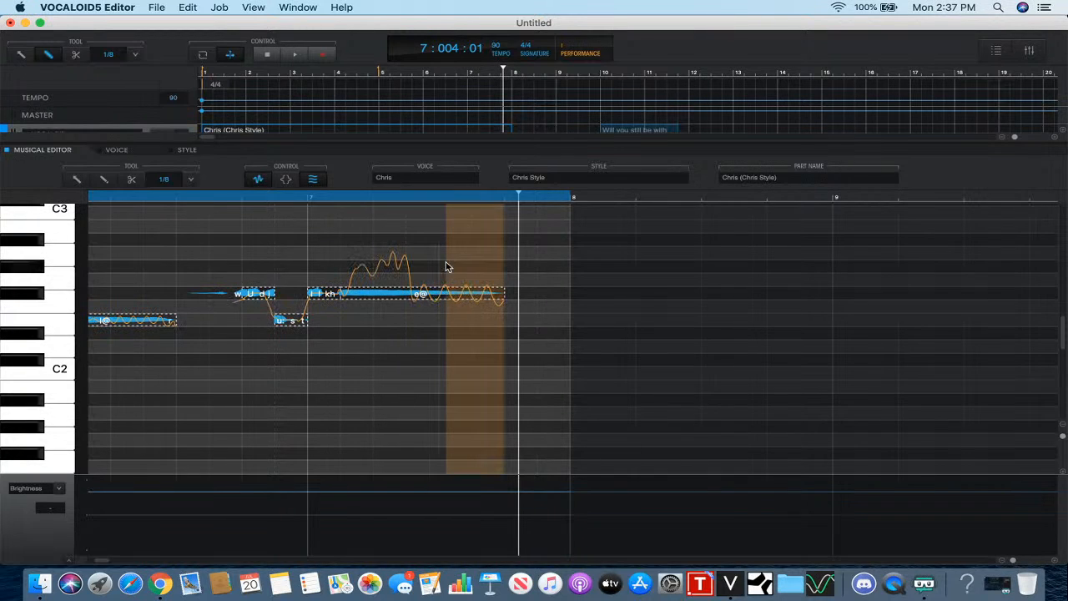
{"action": "left_click", "coordinate": [258, 180]}
{"action": "left_click", "coordinate": [250, 197]}
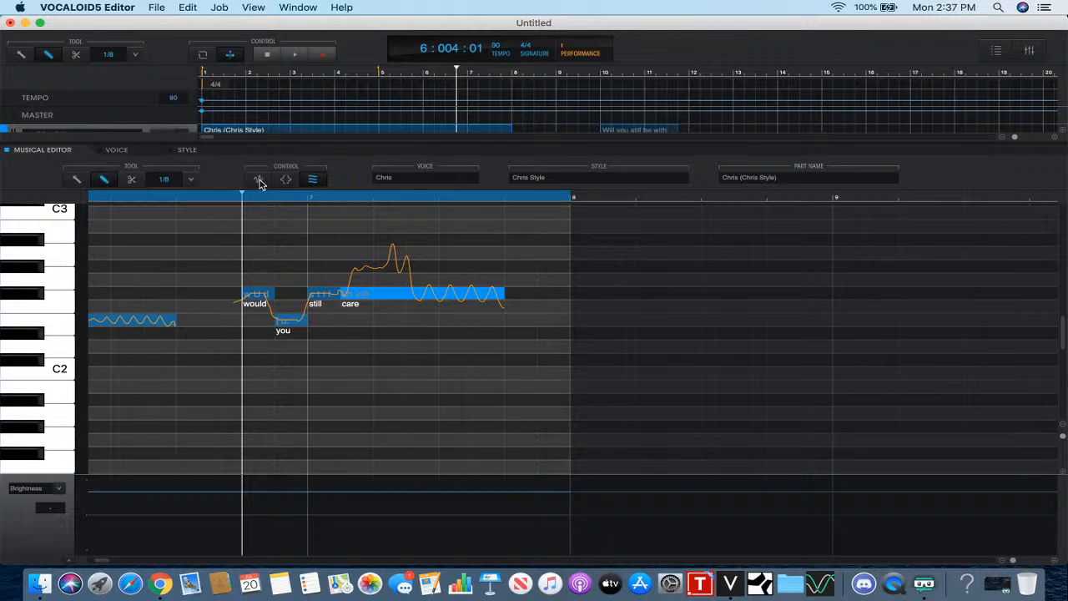
- Soften the vibrato style of the "care" note and trim the start of its vibrato range slightly further
{"action": "left_click", "coordinate": [260, 181]}
{"action": "left_click", "coordinate": [484, 264]}
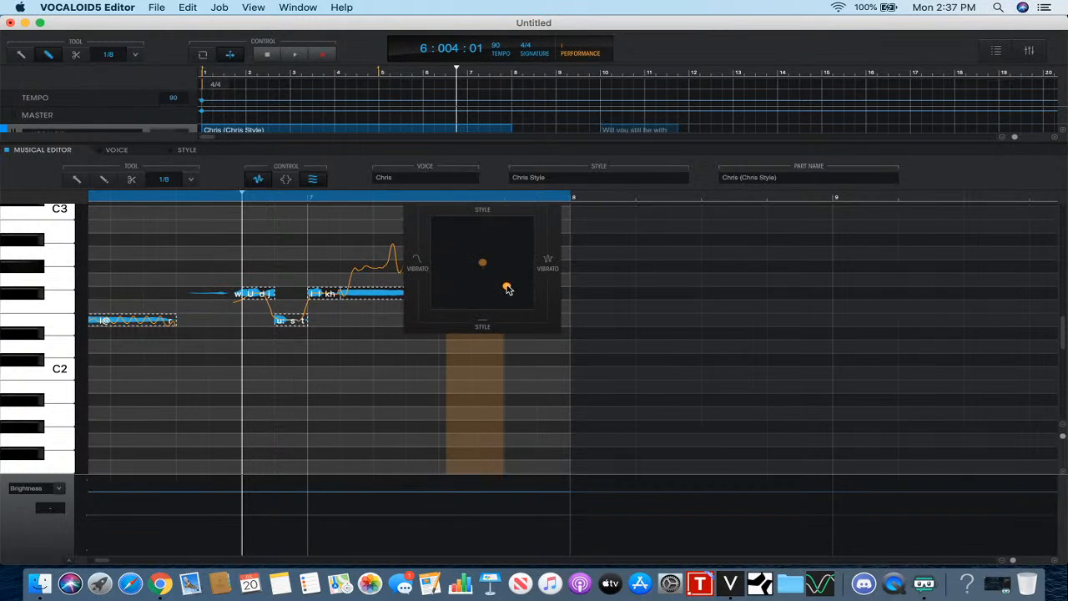
{"action": "left_click_drag", "start_coordinate": [507, 285], "coordinate": [507, 287]}
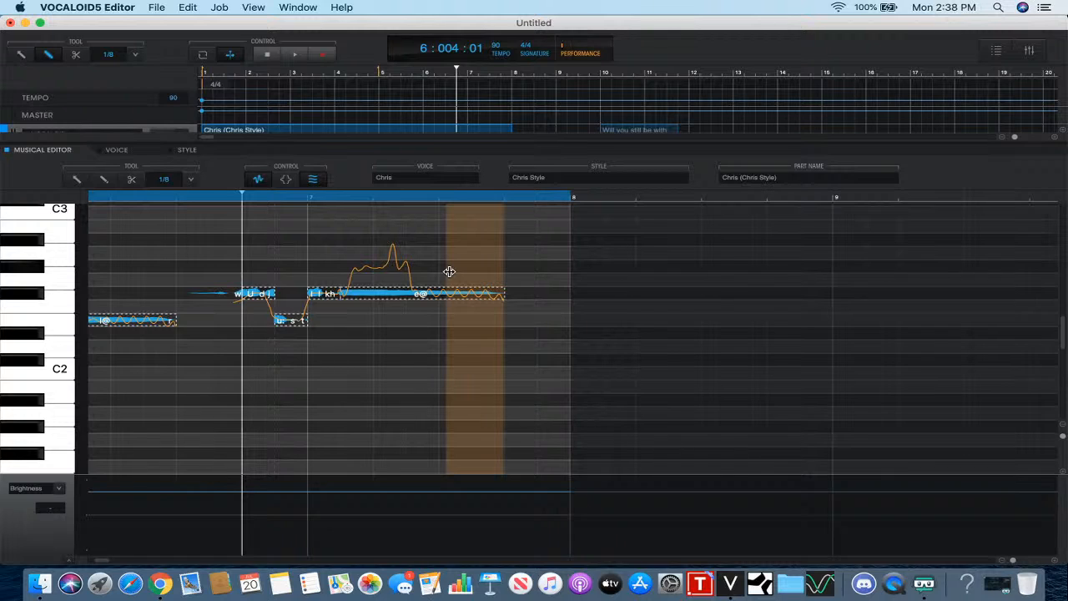
{"action": "left_click_drag", "start_coordinate": [446, 271], "coordinate": [453, 270]}
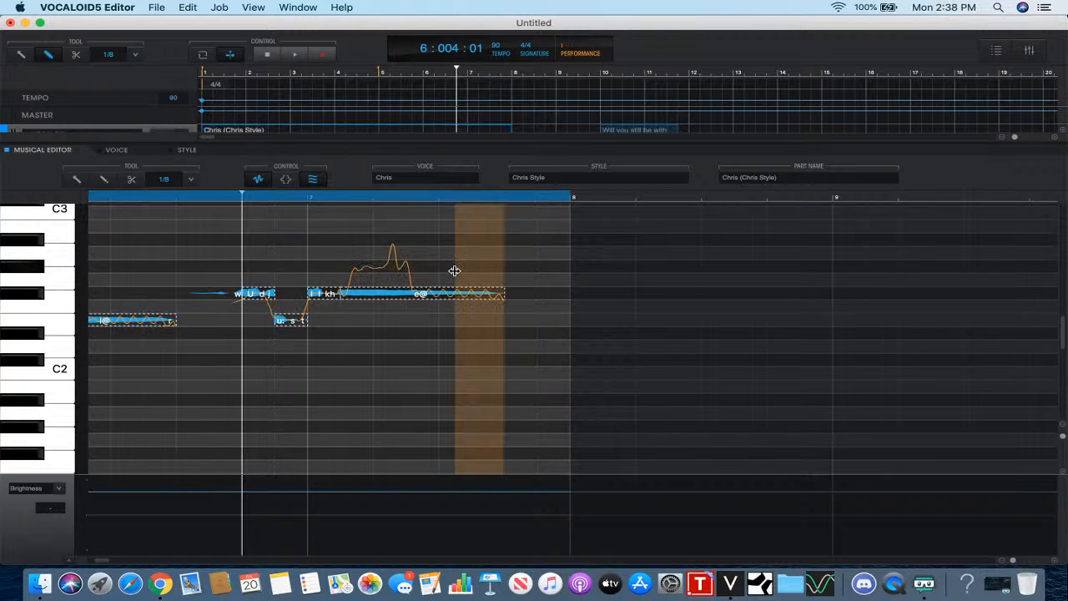
{"action": "left_click", "coordinate": [256, 183]}
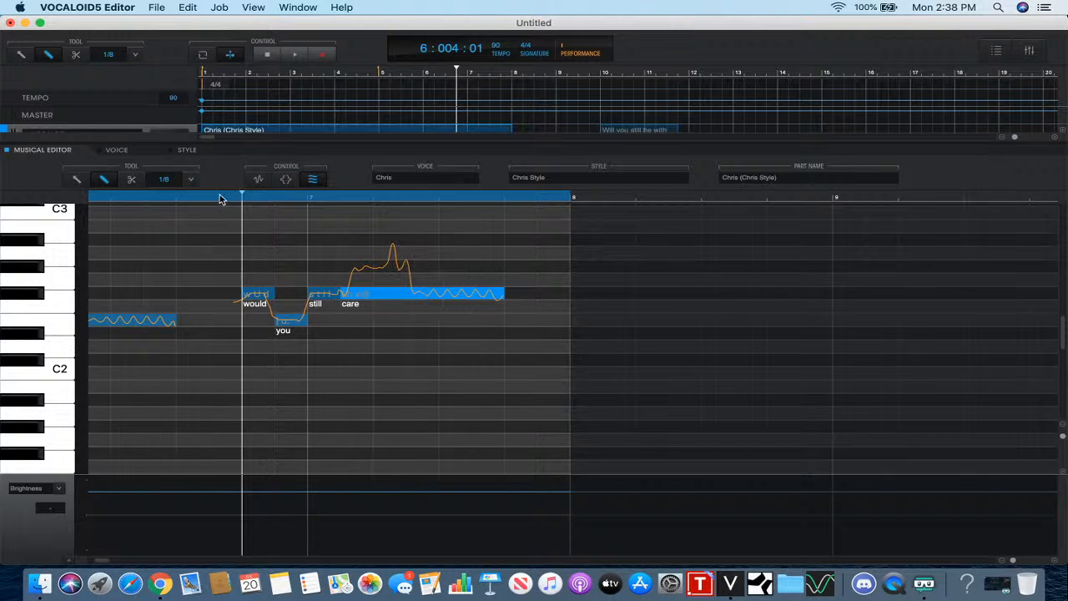
- Play the "would you still care" phrase, then replay the part from measure 1 through "care" and stop
{"action": "left_click", "coordinate": [213, 198]}
{"action": "left_click", "coordinate": [294, 53]}
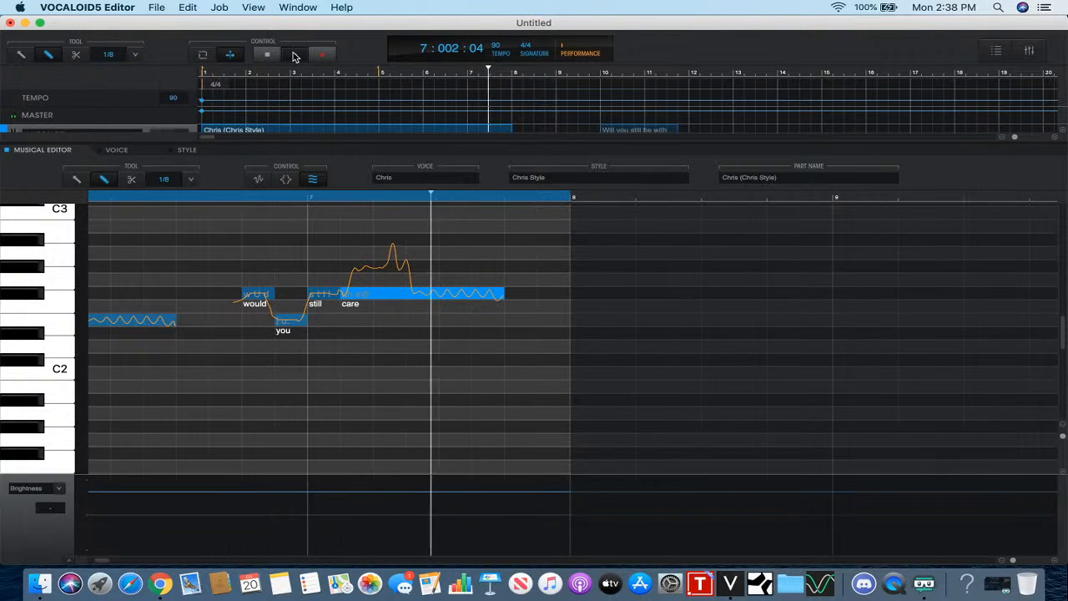
{"action": "left_click", "coordinate": [270, 55]}
{"action": "left_click", "coordinate": [233, 74]}
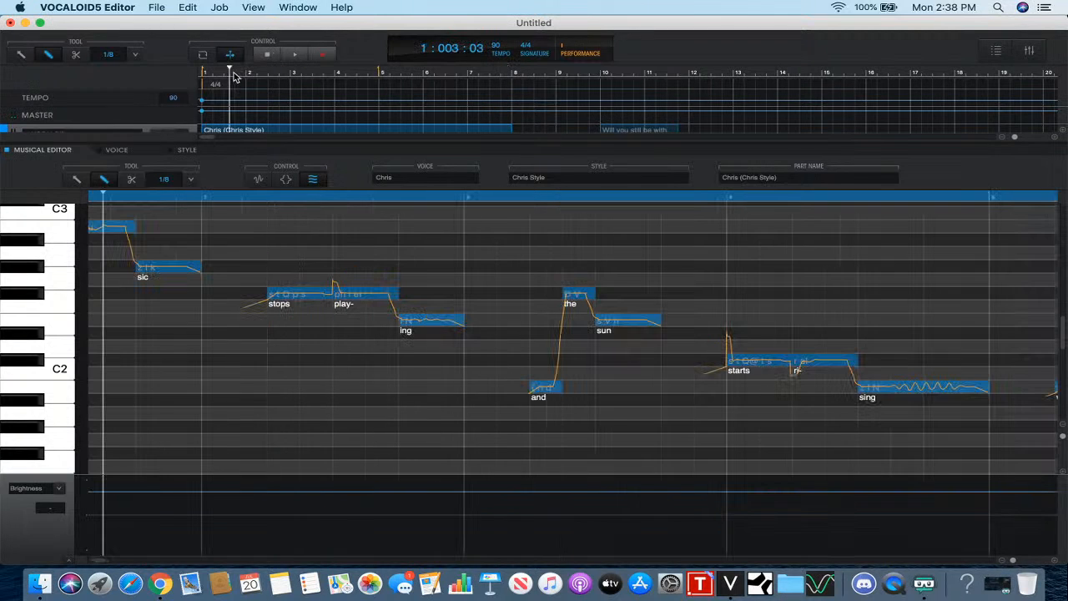
{"action": "left_click", "coordinate": [297, 56]}
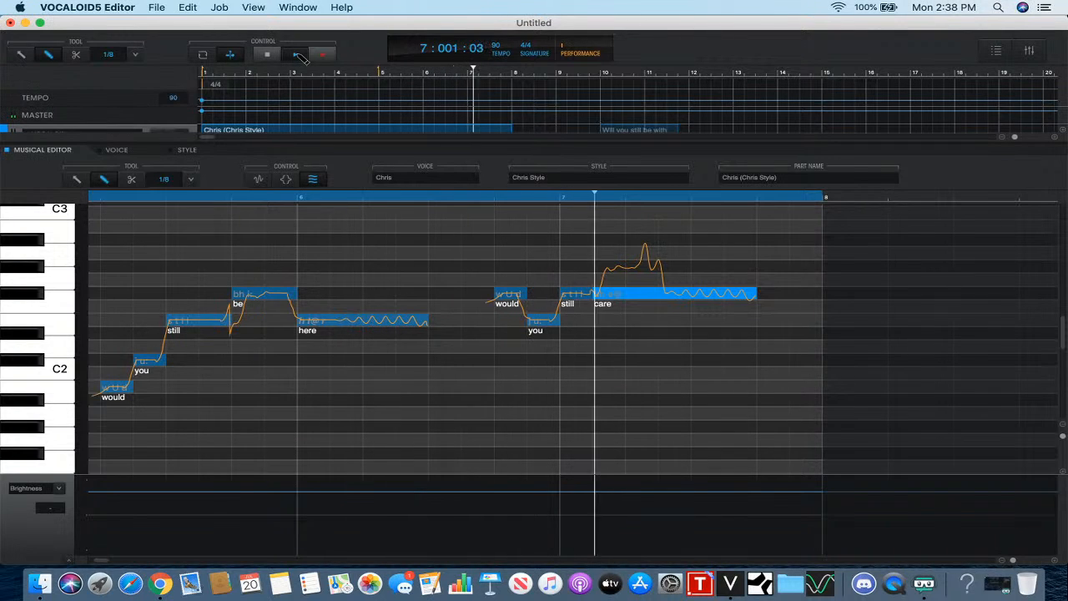
{"action": "left_click", "coordinate": [298, 56]}
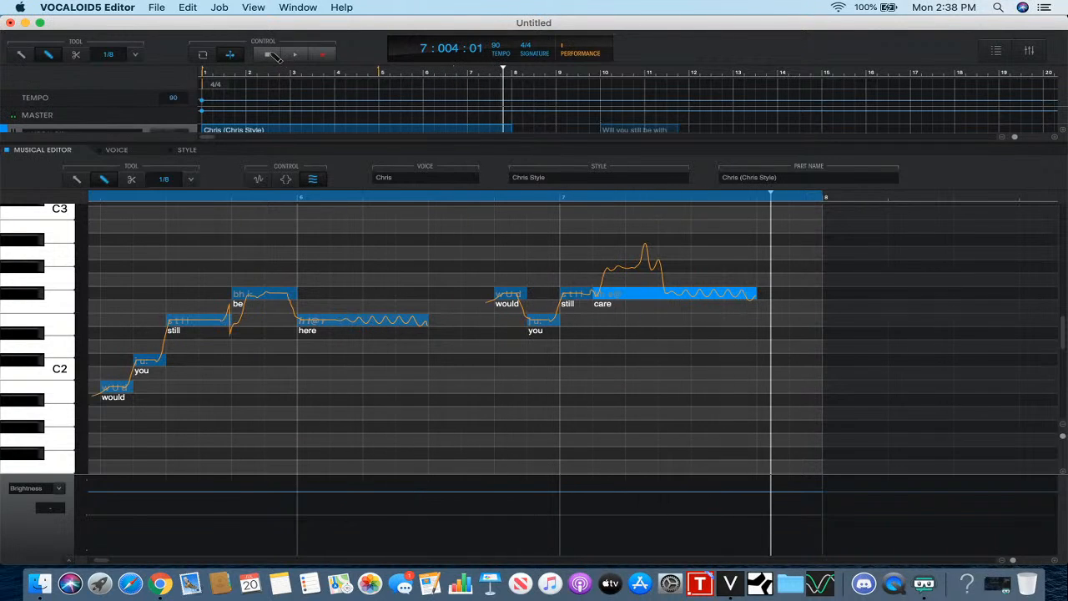
- Soften the vibrato on the "care" note a little more and play the phrase from just before "would"
{"action": "scroll", "coordinate": [503, 269], "scroll_direction": "right", "scroll_amount": 4}
{"action": "scroll", "coordinate": [503, 269], "scroll_direction": "right", "scroll_amount": 1}
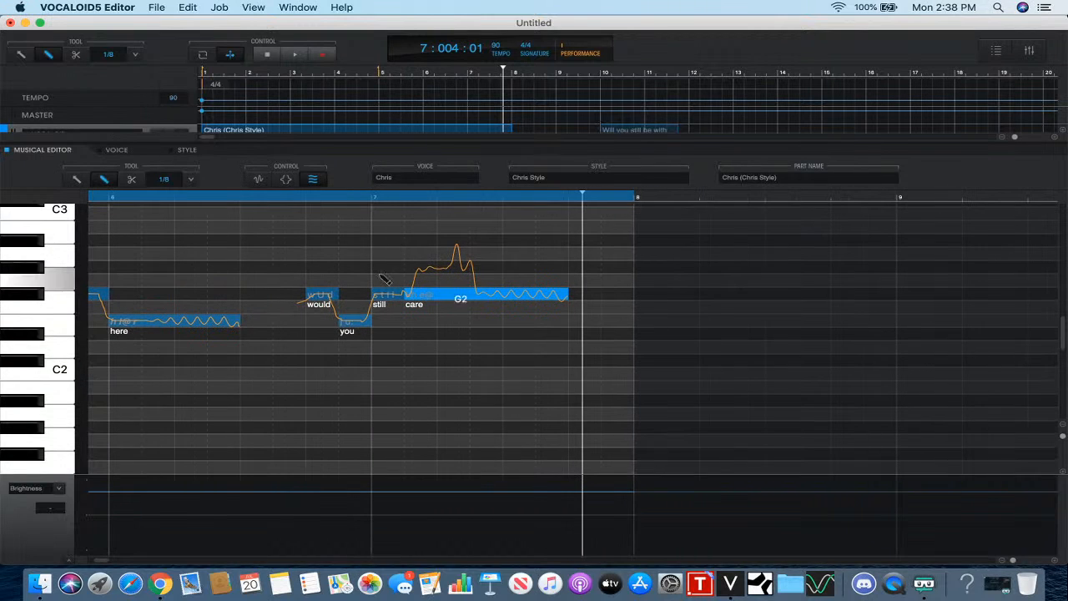
{"action": "left_click", "coordinate": [285, 180]}
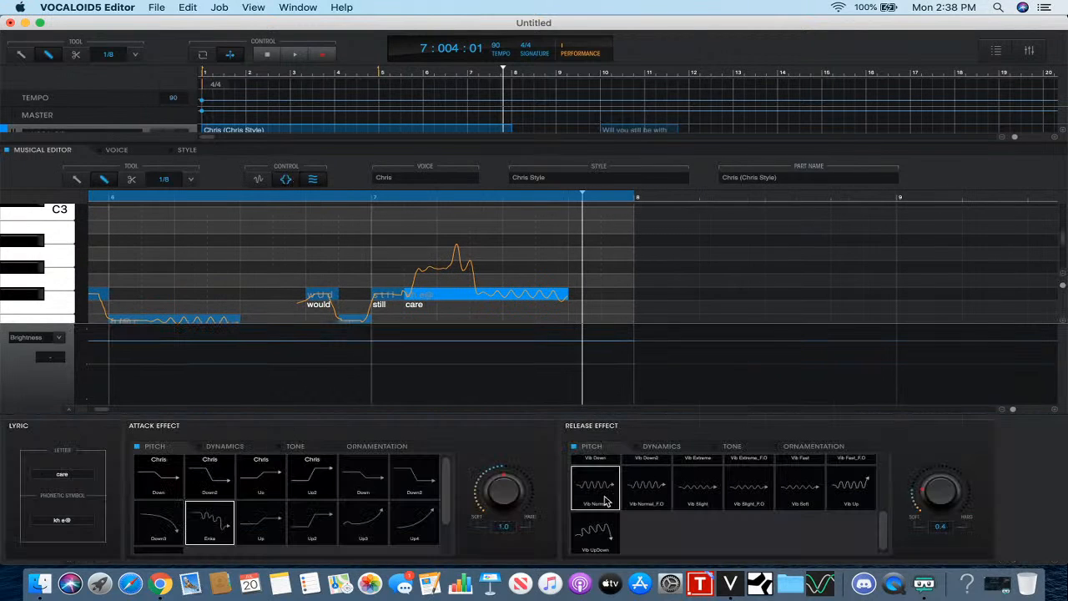
{"action": "left_click", "coordinate": [257, 179]}
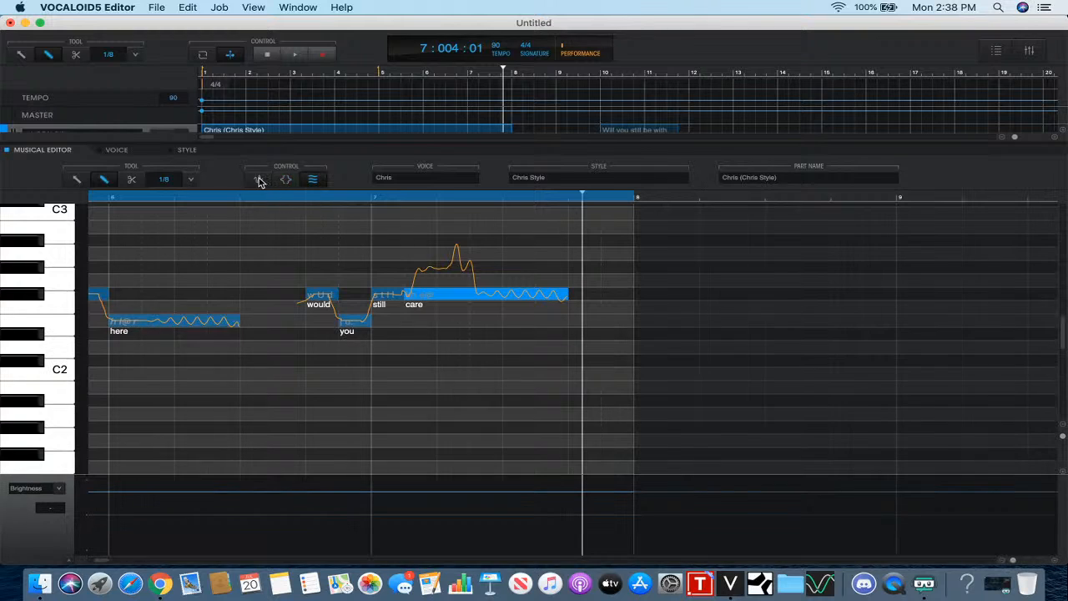
{"action": "left_click", "coordinate": [532, 257]}
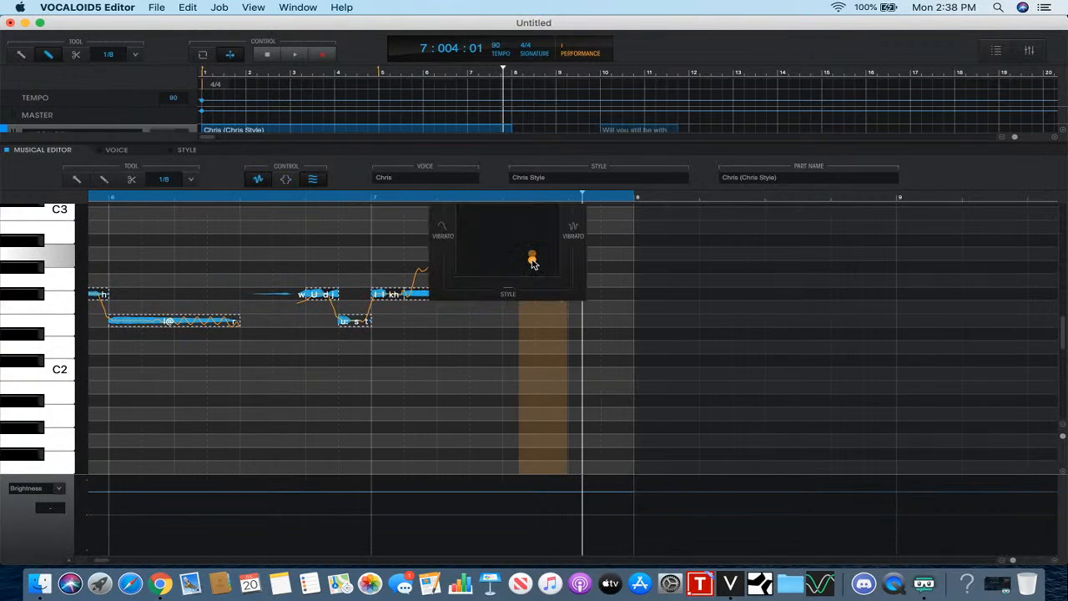
{"action": "left_click", "coordinate": [533, 263]}
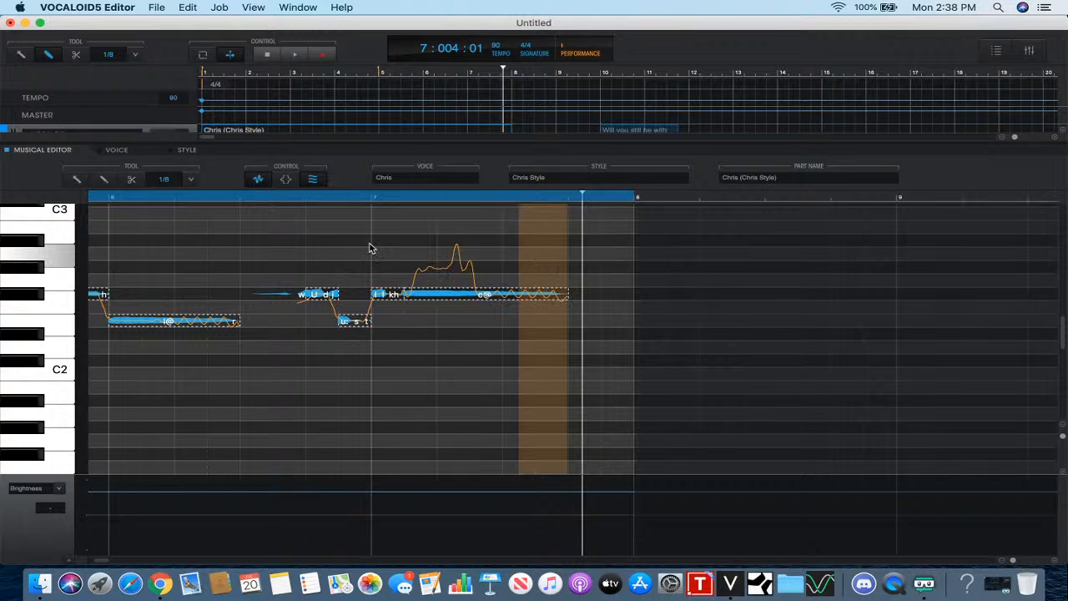
{"action": "left_click", "coordinate": [260, 179]}
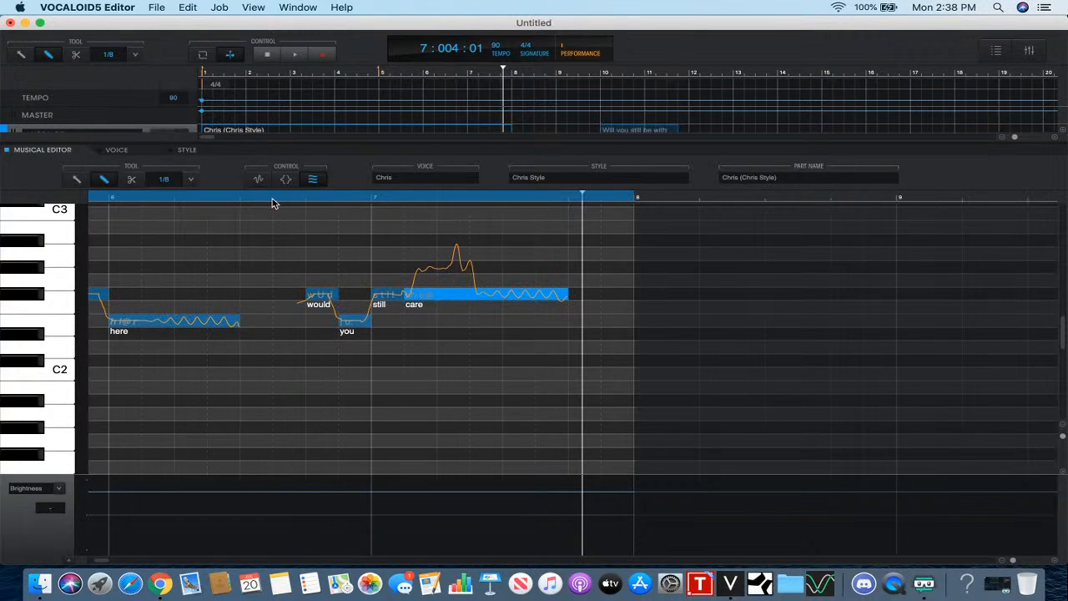
{"action": "left_click", "coordinate": [273, 200]}
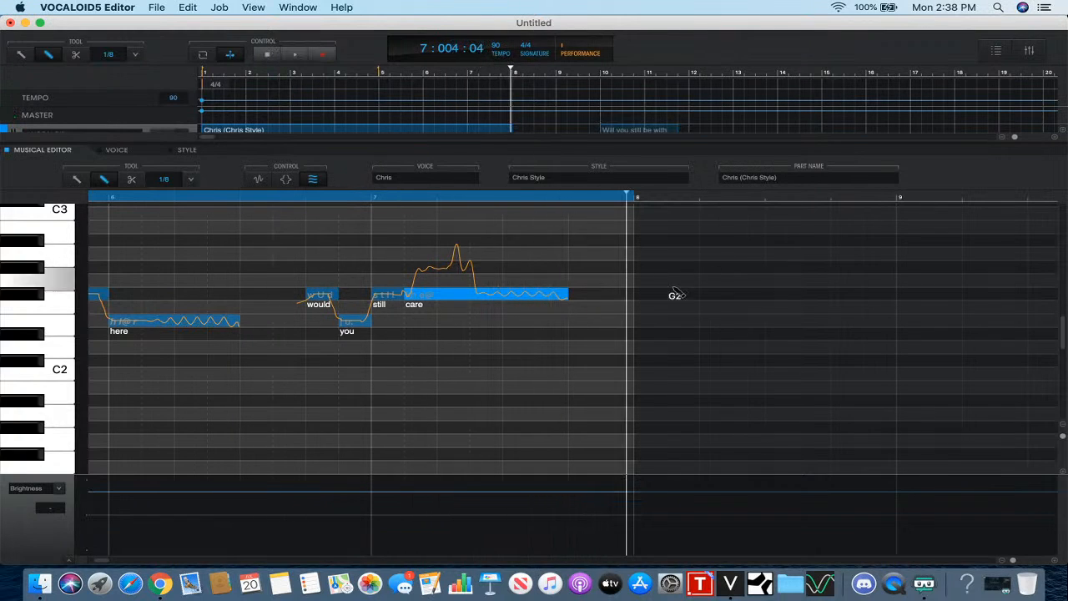
- Add eighth notes at F#2 and G#2 and a quarter note at B2, starting at the beginning of measure 8
{"action": "scroll", "coordinate": [574, 328], "scroll_direction": "up", "scroll_amount": 2}
{"action": "scroll", "coordinate": [575, 328], "scroll_direction": "right", "scroll_amount": 5}
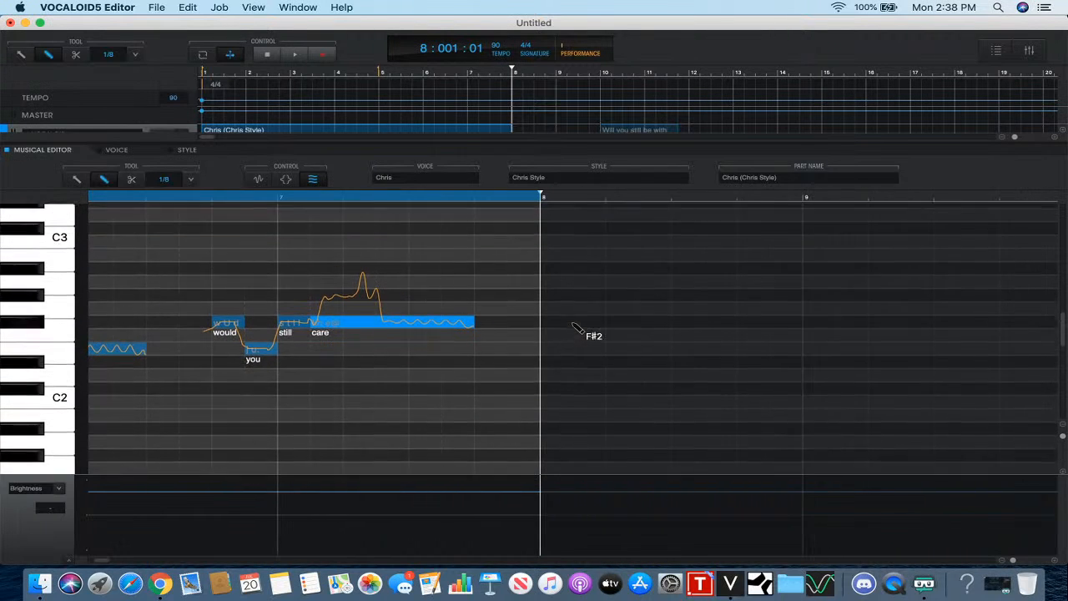
{"action": "left_click", "coordinate": [486, 333]}
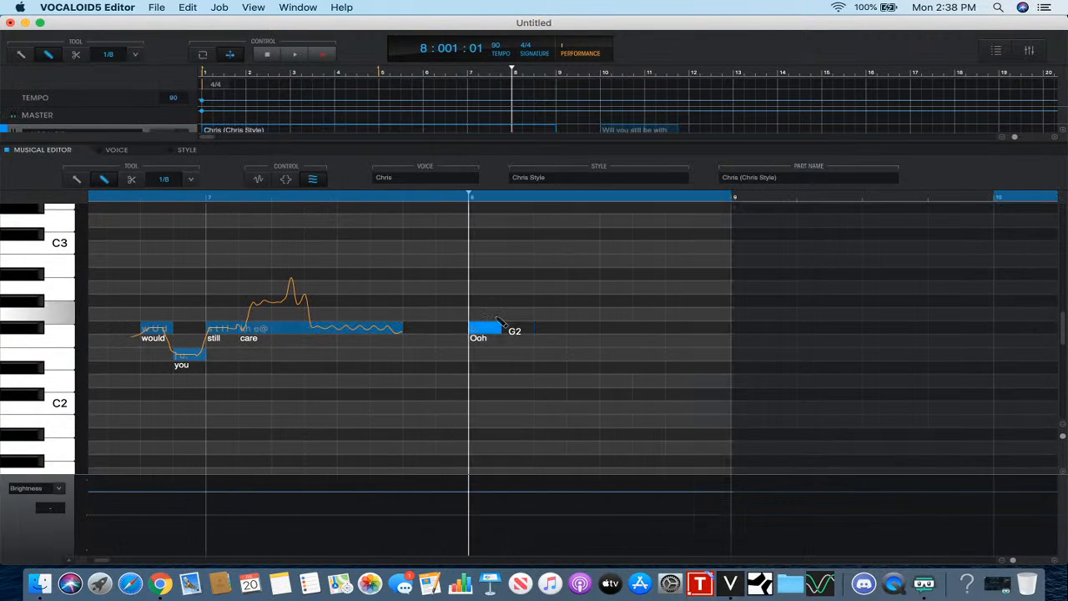
{"action": "left_click", "coordinate": [511, 305]}
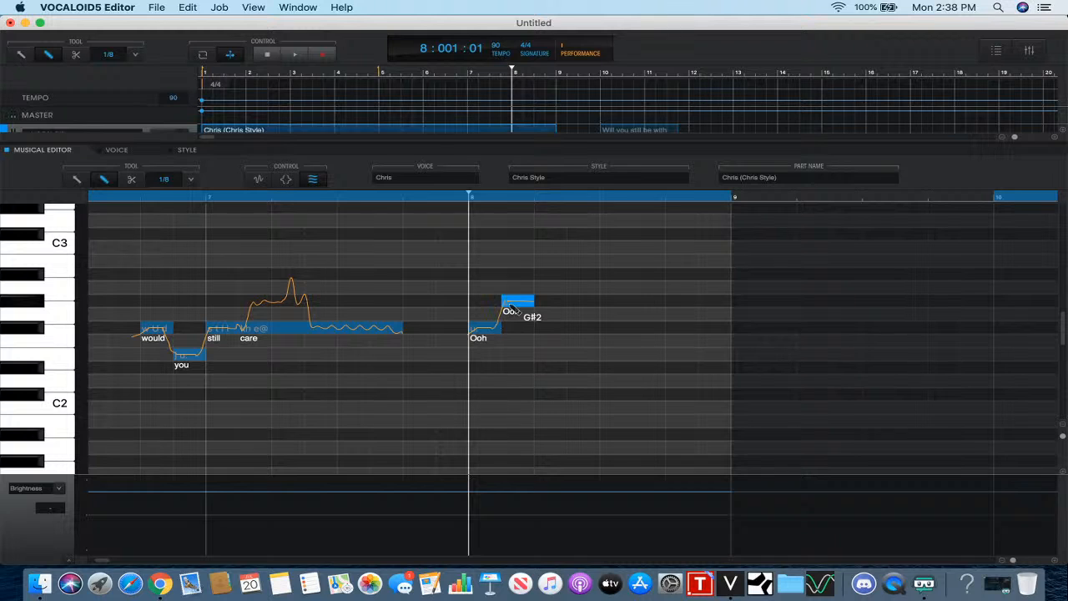
{"action": "left_click_drag", "start_coordinate": [542, 261], "coordinate": [599, 261]}
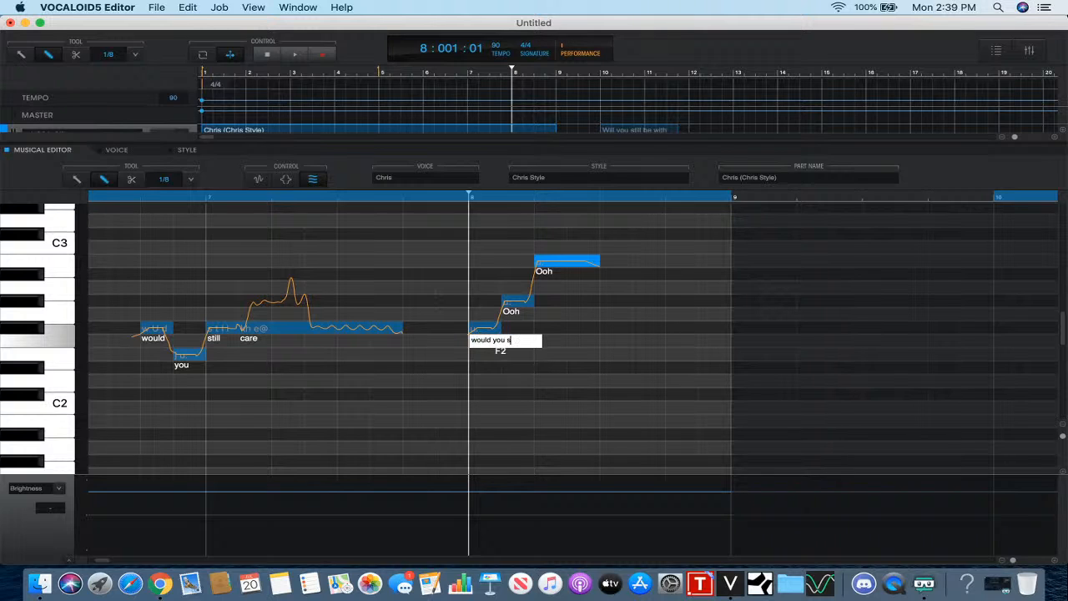
- Enter "would you still" as the lyrics of the three new notes in measure 8 and play them back
{"action": "type", "text": "ll"}
{"action": "key", "text": "Return"}
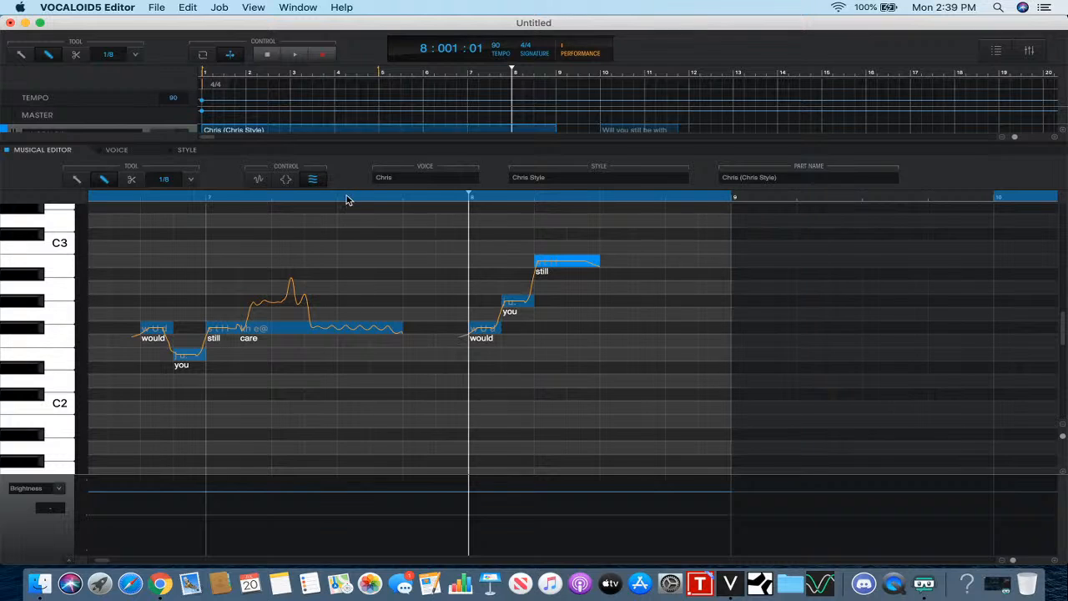
{"action": "left_click", "coordinate": [365, 200]}
{"action": "left_click", "coordinate": [298, 55]}
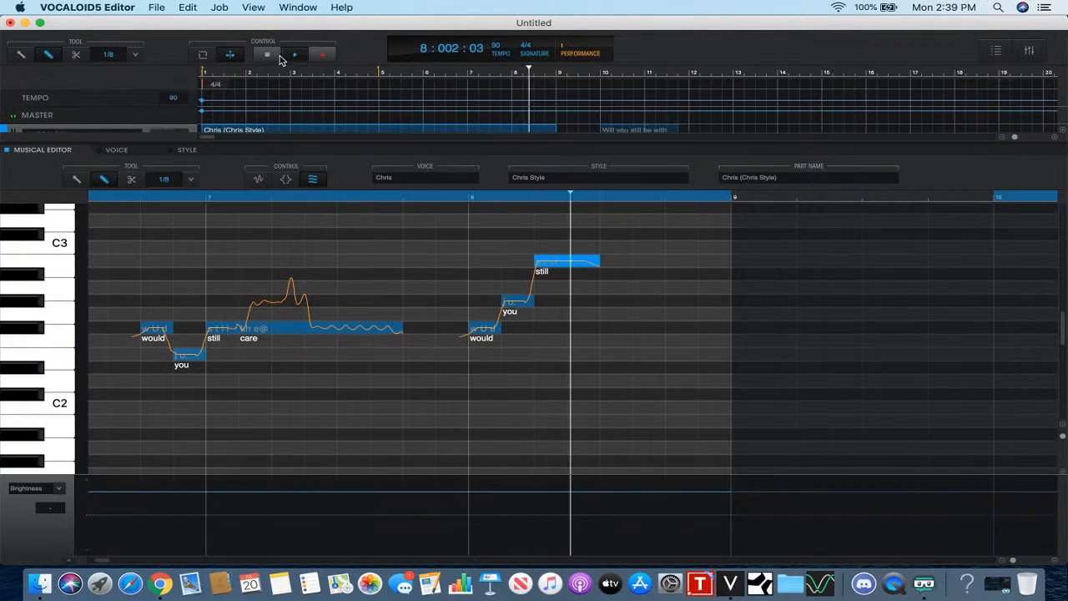
- Complete measure 8 with quarter notes at C#3 and B2 carrying the lyrics "want me", and play the phrase
{"action": "scroll", "coordinate": [449, 282], "scroll_direction": "right", "scroll_amount": 4}
{"action": "scroll", "coordinate": [447, 282], "scroll_direction": "up", "scroll_amount": 1}
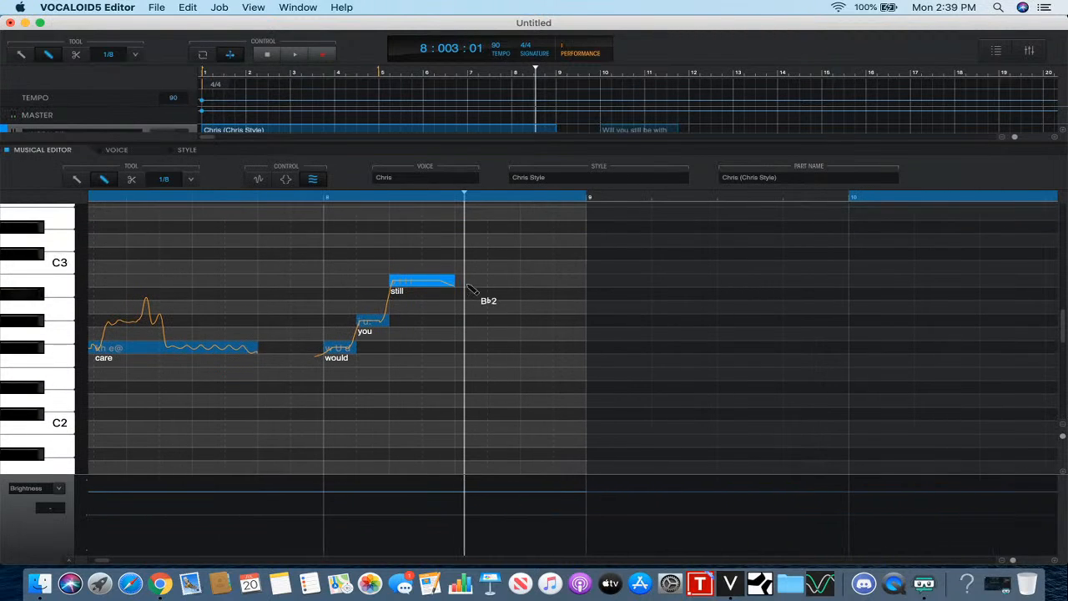
{"action": "left_click_drag", "start_coordinate": [464, 254], "coordinate": [585, 288]}
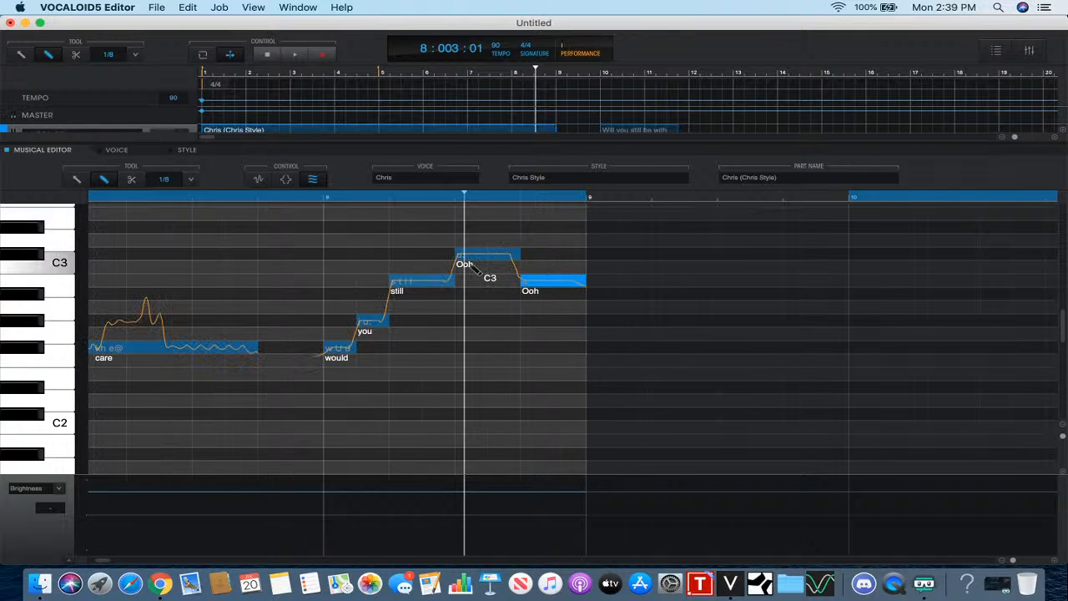
{"action": "type", "text": "want m"}
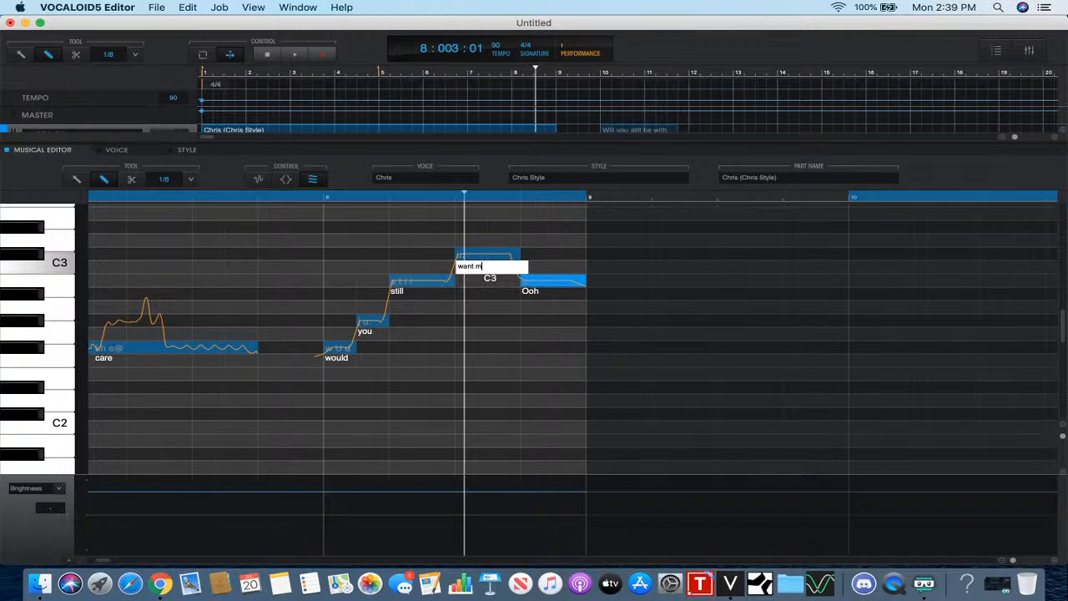
{"action": "type", "text": "e"}
{"action": "key", "text": "Return"}
{"action": "left_click", "coordinate": [281, 200]}
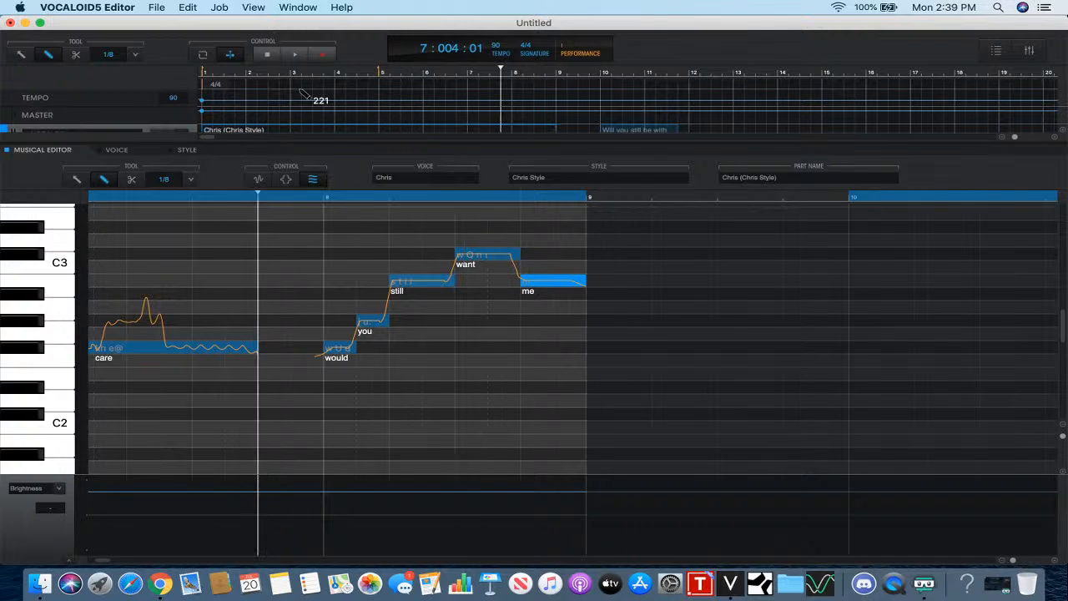
{"action": "left_click", "coordinate": [295, 54]}
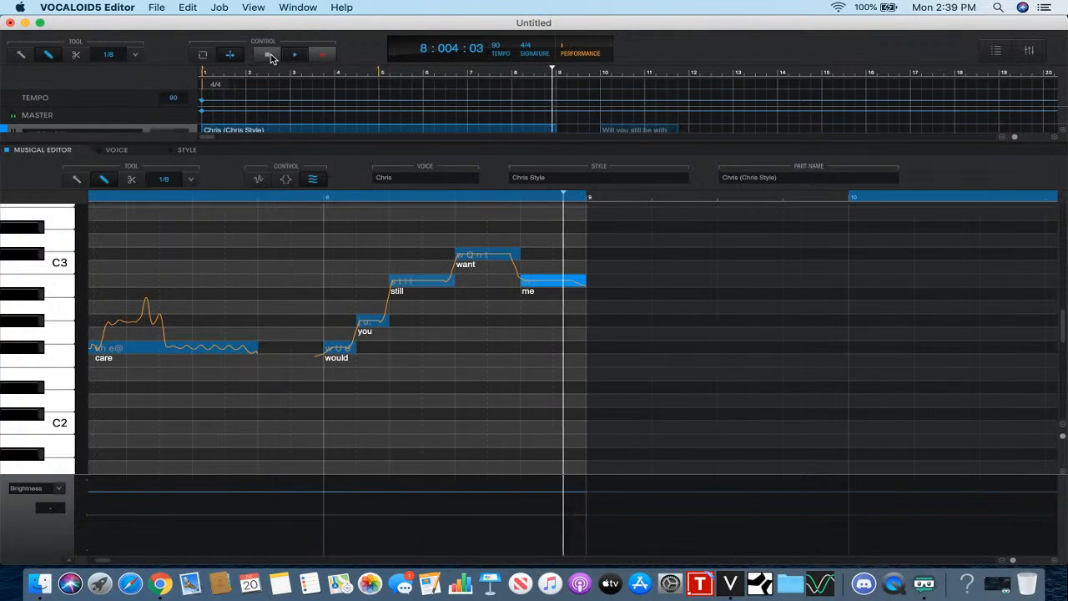
- Move the "Will you still be with me" part to start at measure 16, reopen the Chris part and enlarge the track area
{"action": "left_click", "coordinate": [641, 130]}
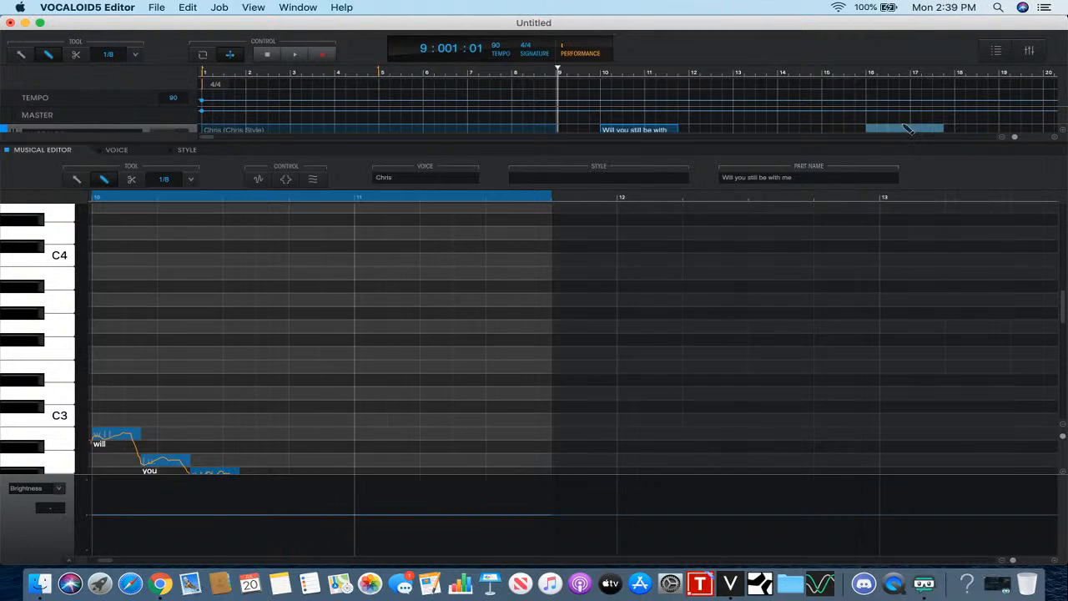
{"action": "left_click_drag", "start_coordinate": [907, 129], "coordinate": [904, 128]}
{"action": "left_click", "coordinate": [506, 130]}
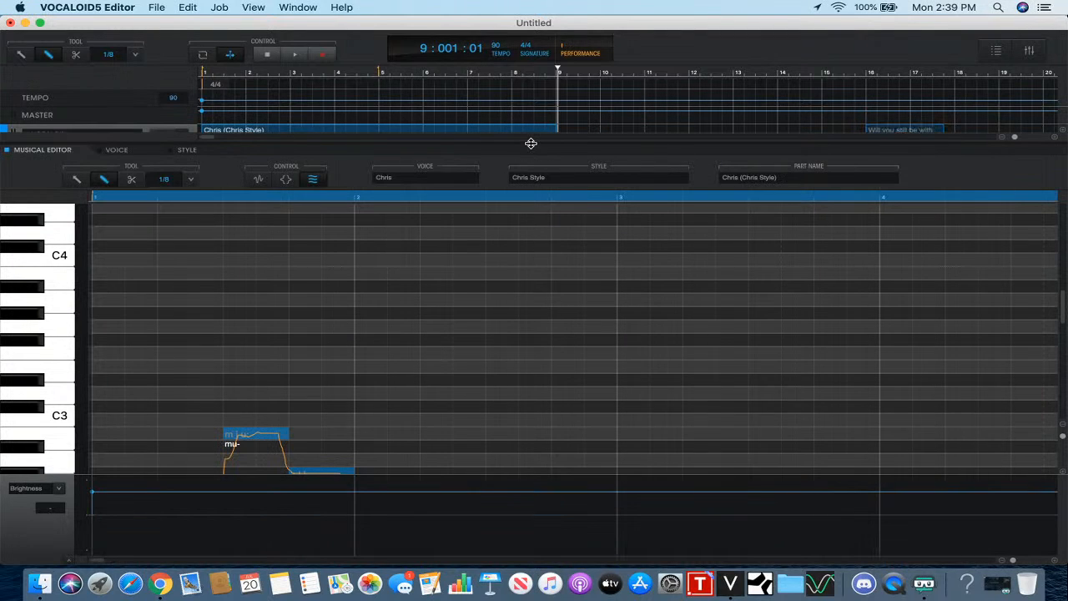
{"action": "left_click_drag", "start_coordinate": [530, 143], "coordinate": [539, 239]}
- Play the "would you still want me" phrase from beat 4 of measure 7
{"action": "scroll", "coordinate": [519, 436], "scroll_direction": "down", "scroll_amount": 10}
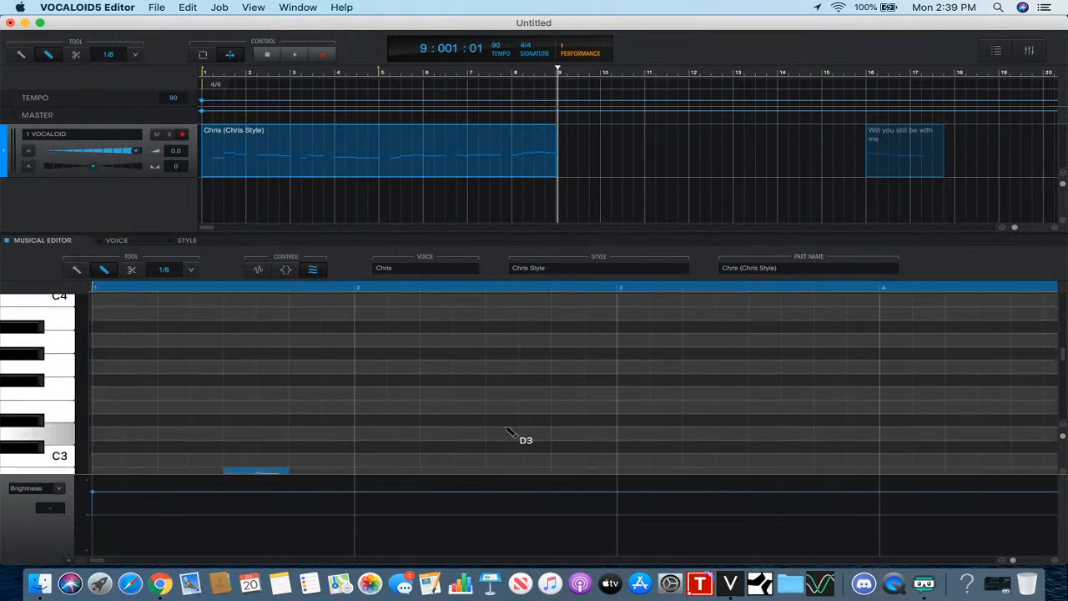
{"action": "scroll", "coordinate": [509, 434], "scroll_direction": "right", "scroll_amount": 15}
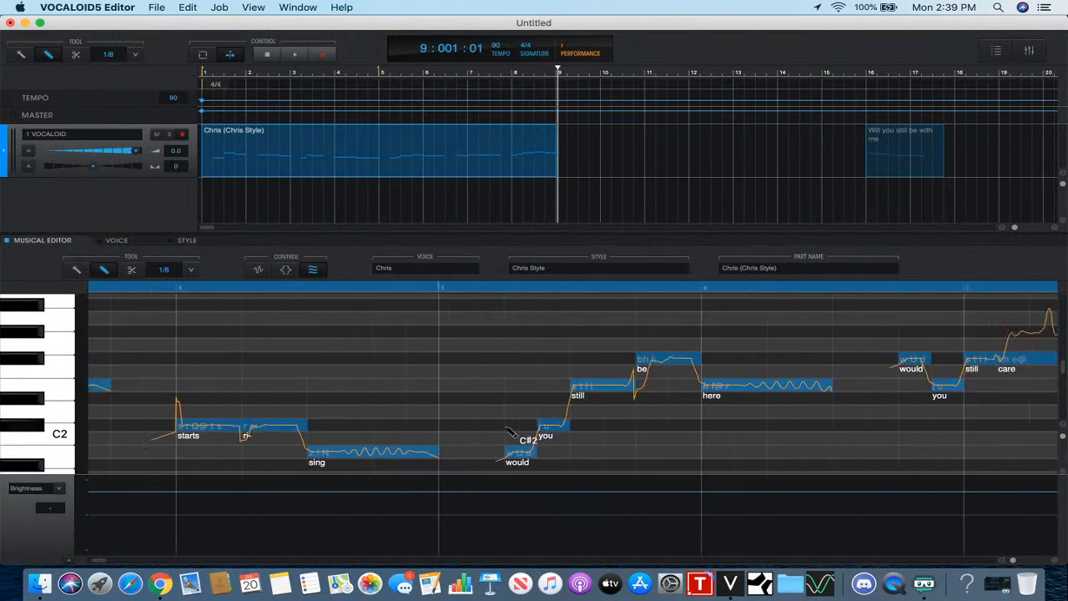
{"action": "scroll", "coordinate": [509, 432], "scroll_direction": "up", "scroll_amount": 3}
{"action": "scroll", "coordinate": [509, 434], "scroll_direction": "right", "scroll_amount": 4}
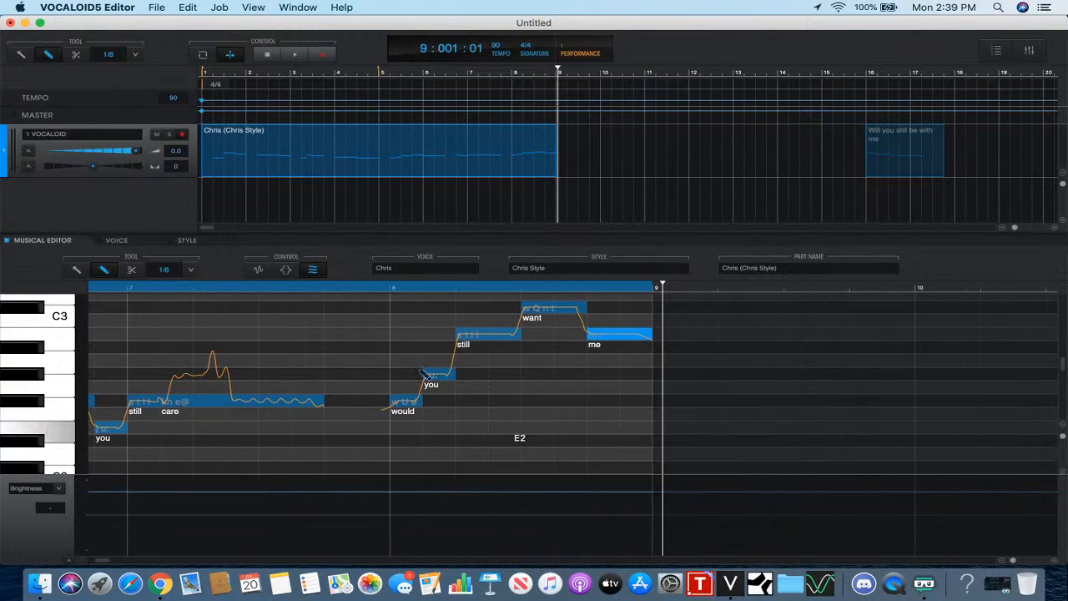
{"action": "left_click", "coordinate": [345, 287]}
{"action": "left_click", "coordinate": [294, 55]}
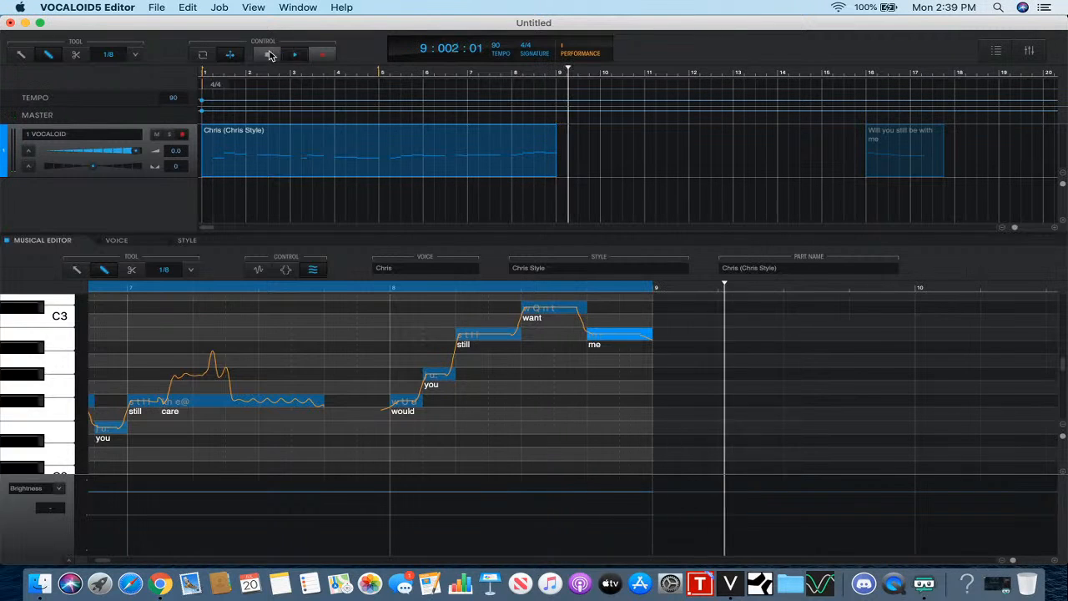
{"action": "key", "text": "space"}
- Extend the Chris part to the end of measure 10 and lengthen the "me" note to a half note
{"action": "left_click_drag", "start_coordinate": [555, 171], "coordinate": [645, 172]}
{"action": "scroll", "coordinate": [643, 371], "scroll_direction": "right", "scroll_amount": 4}
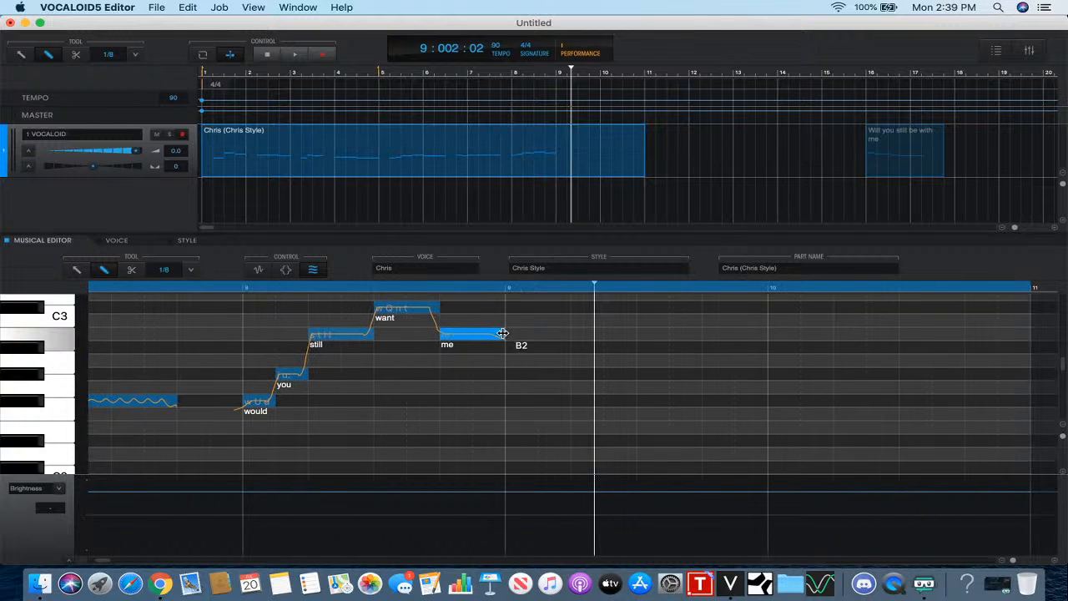
{"action": "left_click_drag", "start_coordinate": [504, 334], "coordinate": [588, 346]}
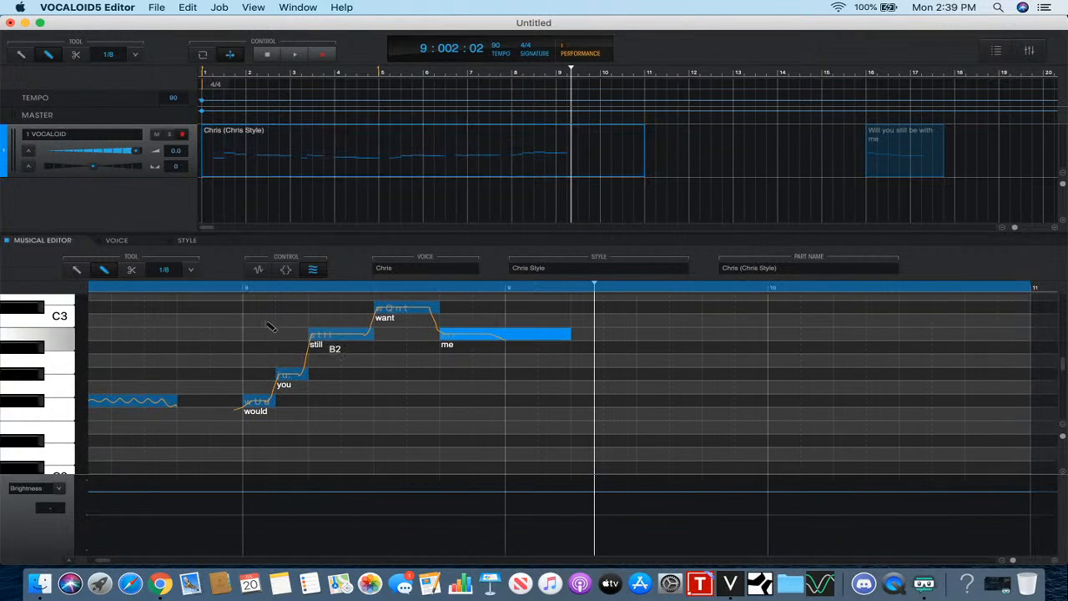
- Apply the Up2 pitch attack effect to the "still" note in measure 8 and play the phrase from measure 7, beat 4
{"action": "left_click", "coordinate": [204, 291]}
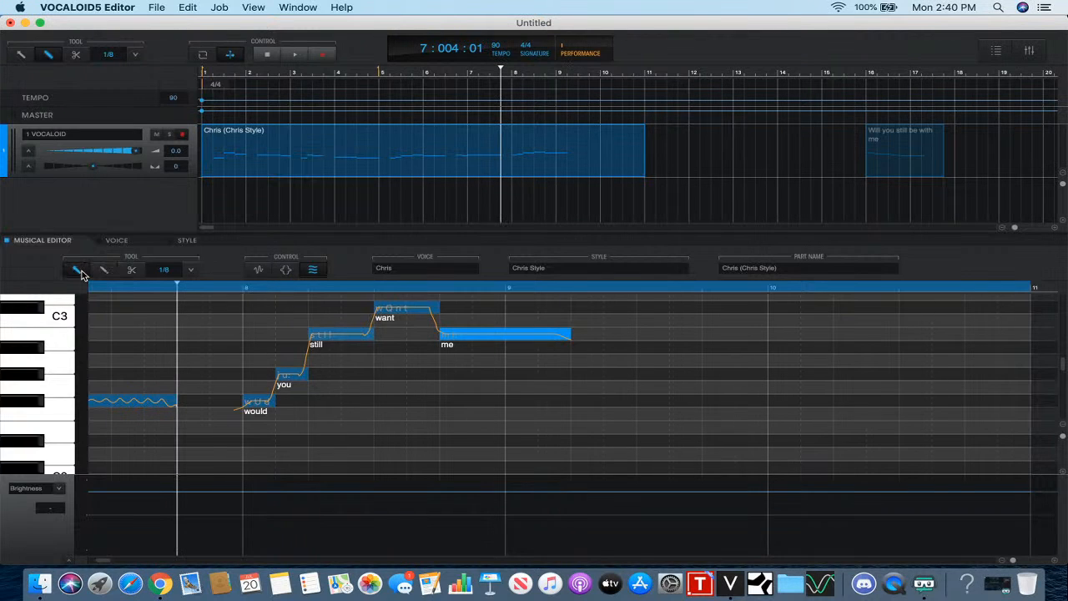
{"action": "left_click", "coordinate": [334, 335]}
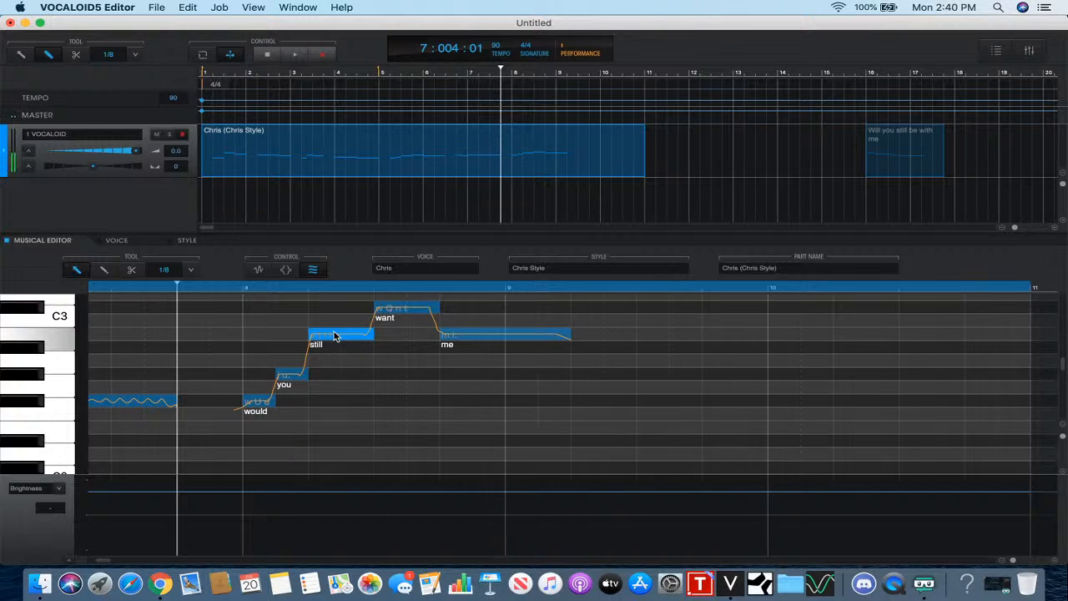
{"action": "left_click", "coordinate": [284, 273]}
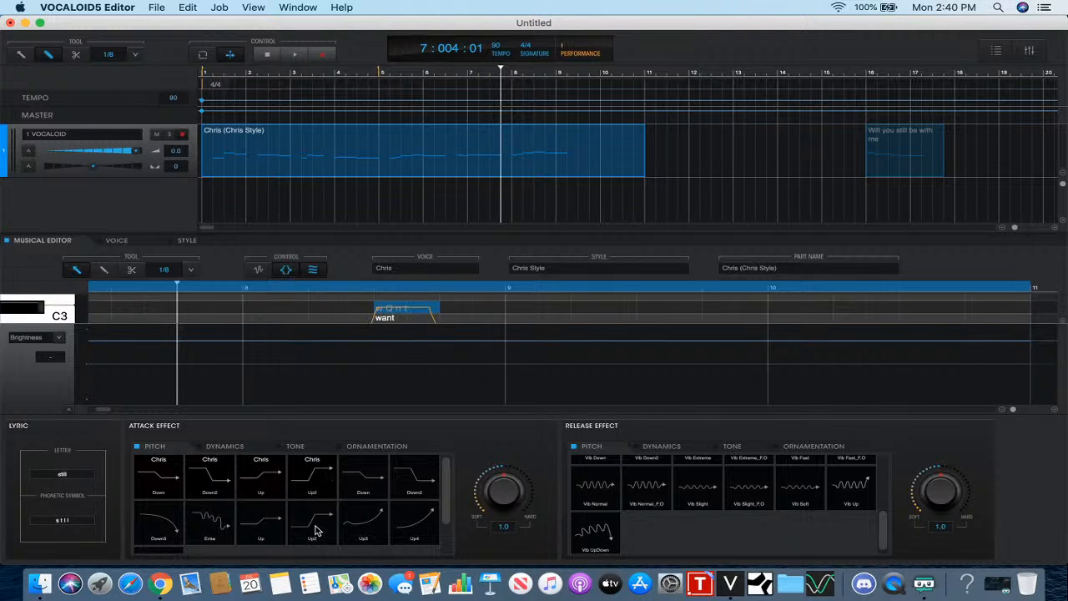
{"action": "left_click", "coordinate": [286, 274]}
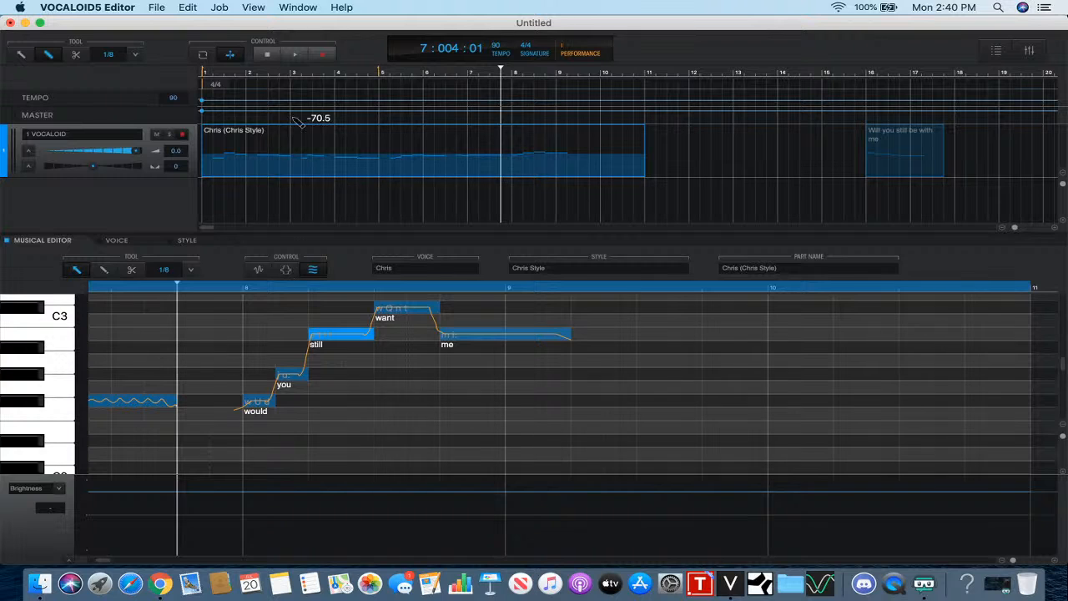
{"action": "left_click", "coordinate": [294, 56]}
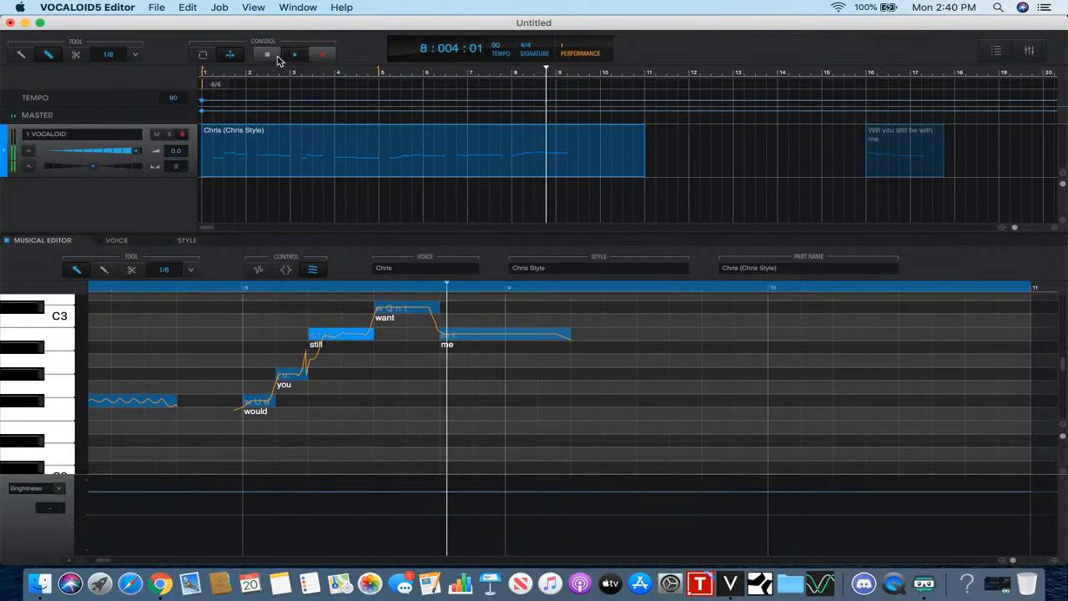
{"action": "left_click", "coordinate": [269, 57]}
- Apply the Vib Normal pitch release effect to the "me" note
{"action": "left_click", "coordinate": [506, 336]}
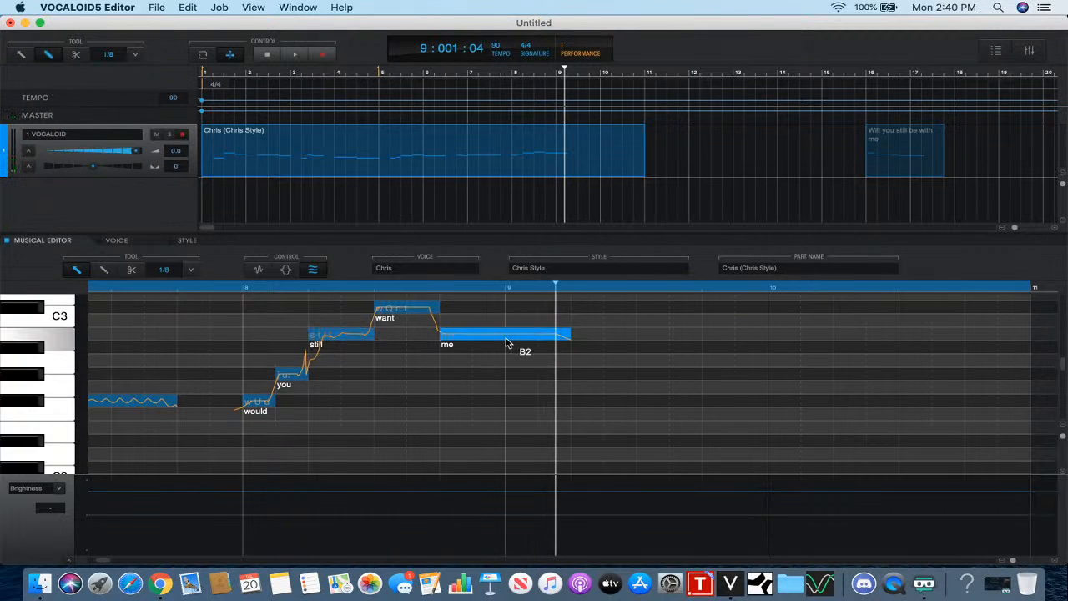
{"action": "left_click", "coordinate": [287, 271]}
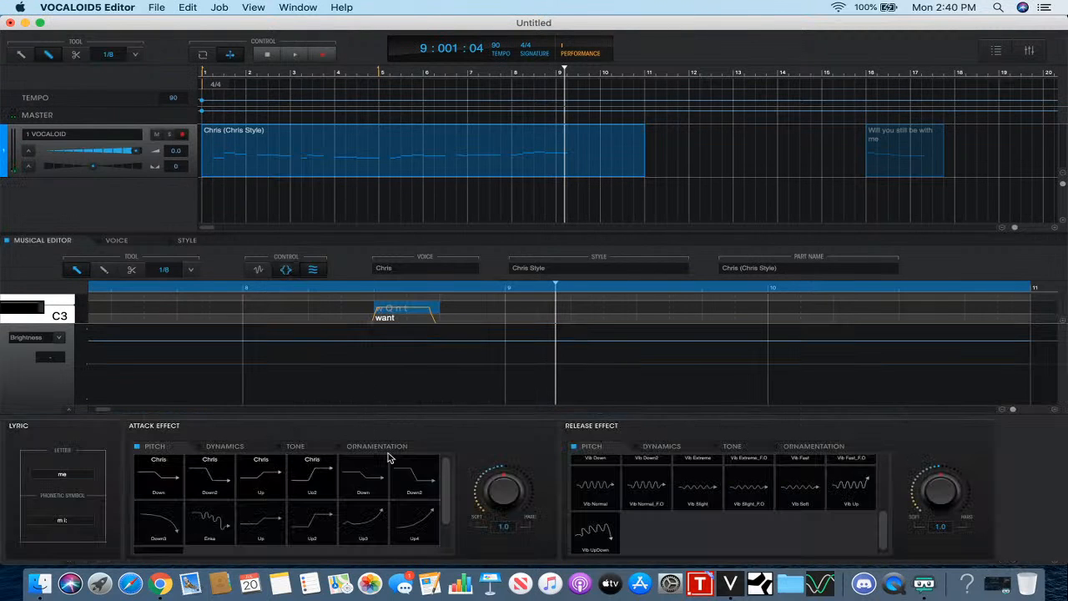
{"action": "left_click", "coordinate": [597, 497]}
{"action": "left_click", "coordinate": [286, 270]}
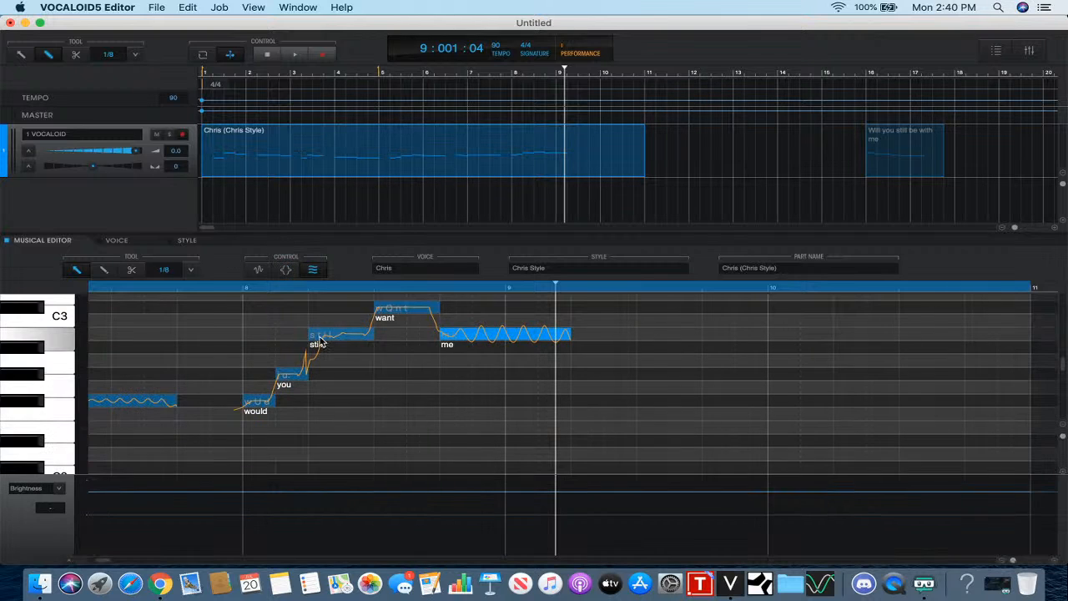
- Soften the vibrato on the "me" note using its vibrato control
{"action": "scroll", "coordinate": [320, 341], "scroll_direction": "right", "scroll_amount": 3}
{"action": "scroll", "coordinate": [320, 340], "scroll_direction": "right", "scroll_amount": 2}
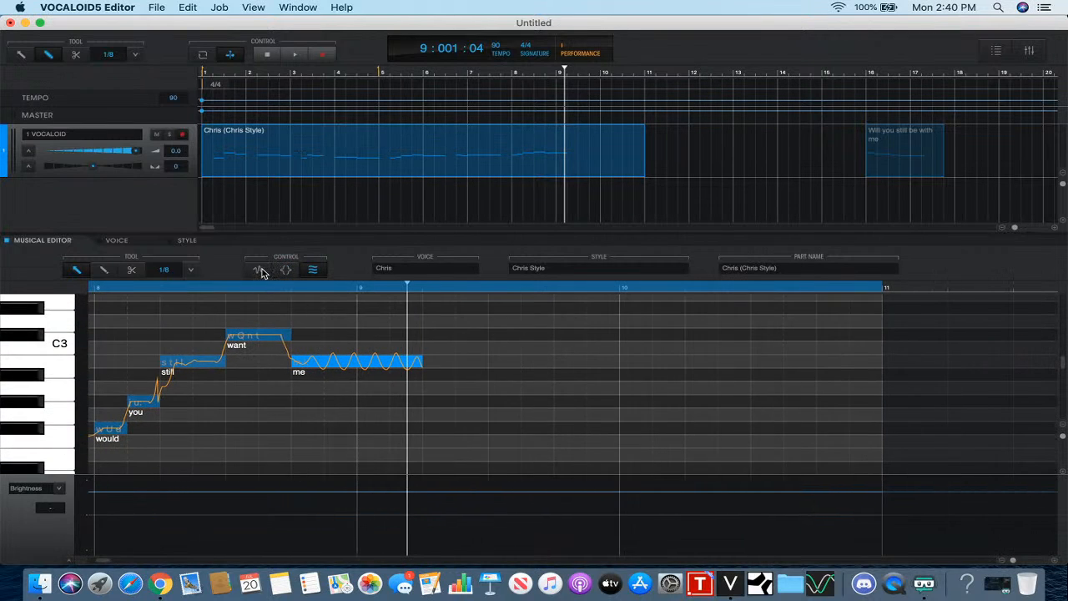
{"action": "left_click", "coordinate": [261, 273]}
{"action": "left_click", "coordinate": [377, 333]}
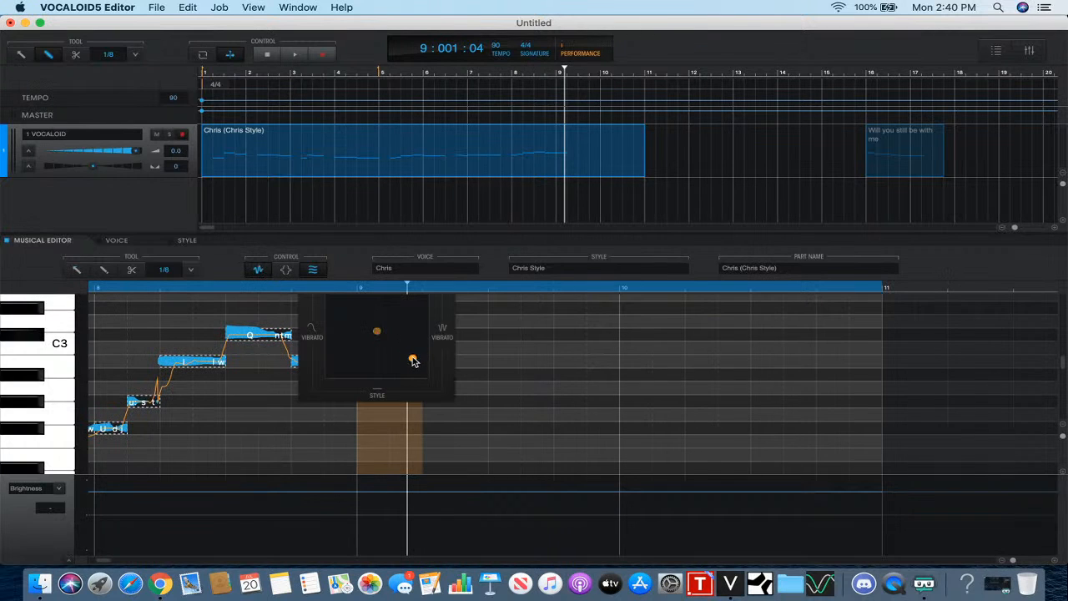
{"action": "left_click_drag", "start_coordinate": [412, 360], "coordinate": [412, 361]}
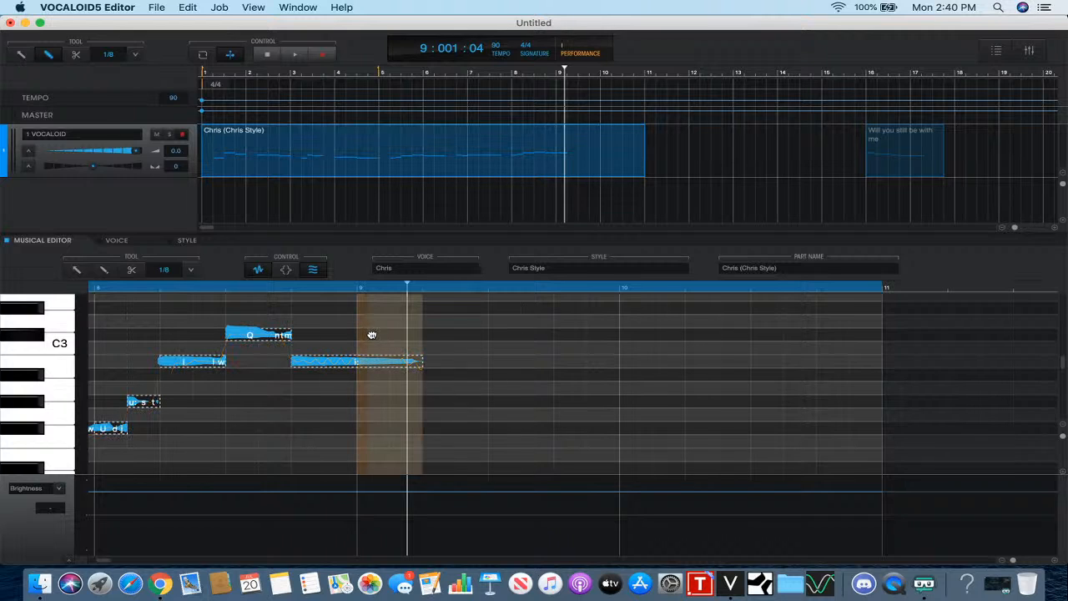
{"action": "left_click", "coordinate": [258, 270]}
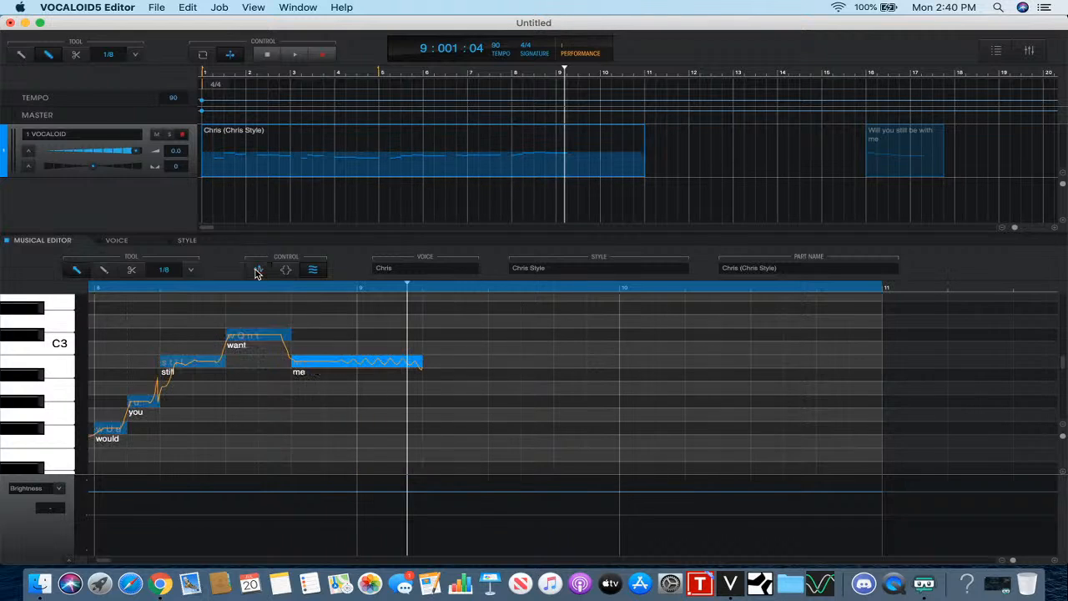
{"action": "scroll", "coordinate": [247, 314], "scroll_direction": "left", "scroll_amount": 3}
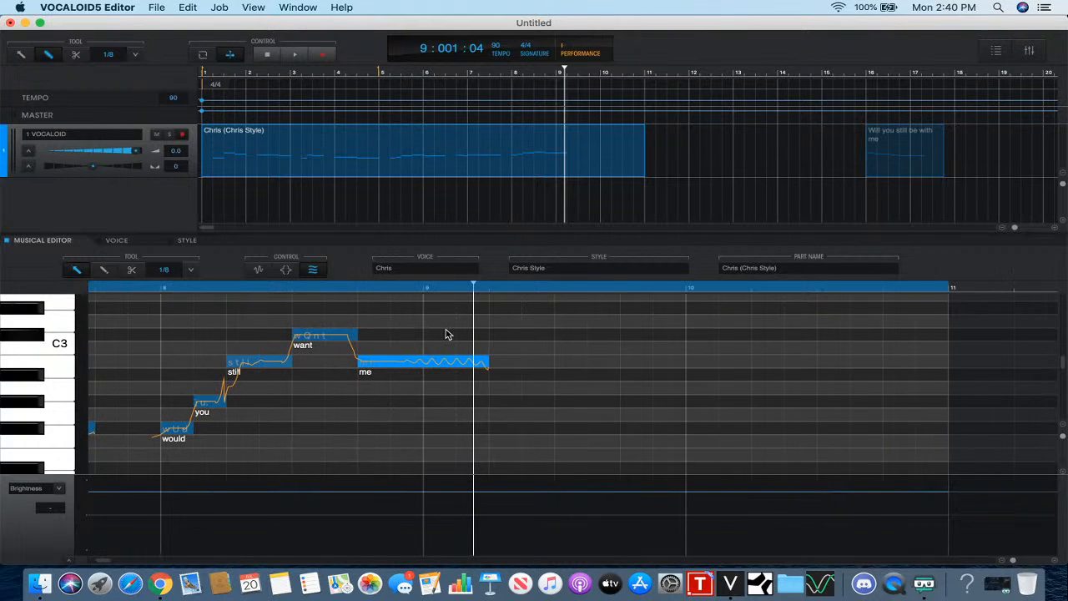
{"action": "key", "text": "space"}
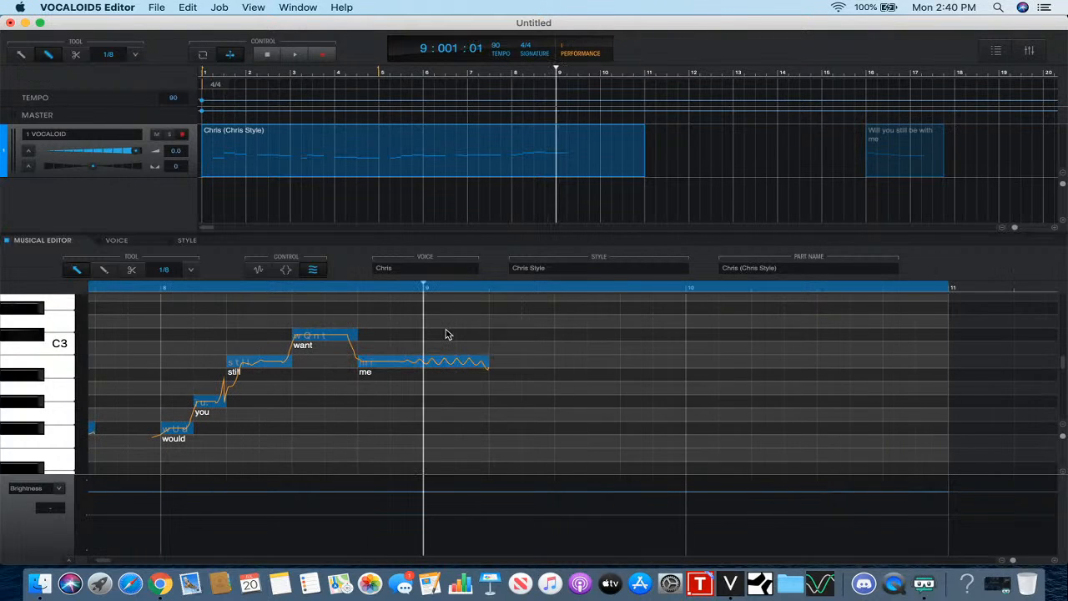
- Strengthen the vibrato on the "me" note slightly and play the phrase from just before "would"
{"action": "left_click", "coordinate": [258, 270]}
{"action": "left_click", "coordinate": [465, 344]}
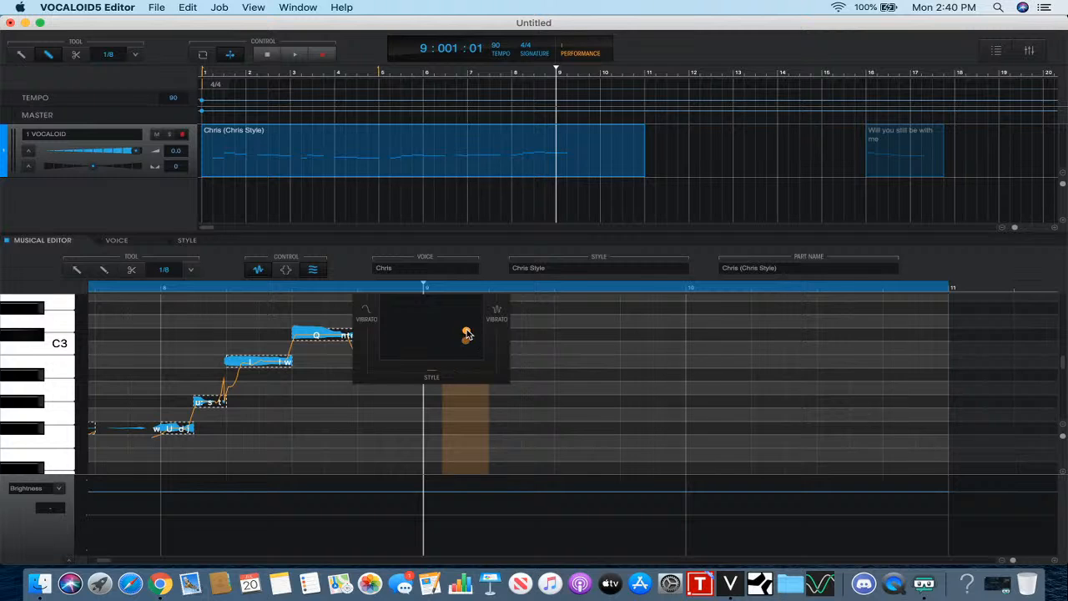
{"action": "left_click", "coordinate": [257, 269]}
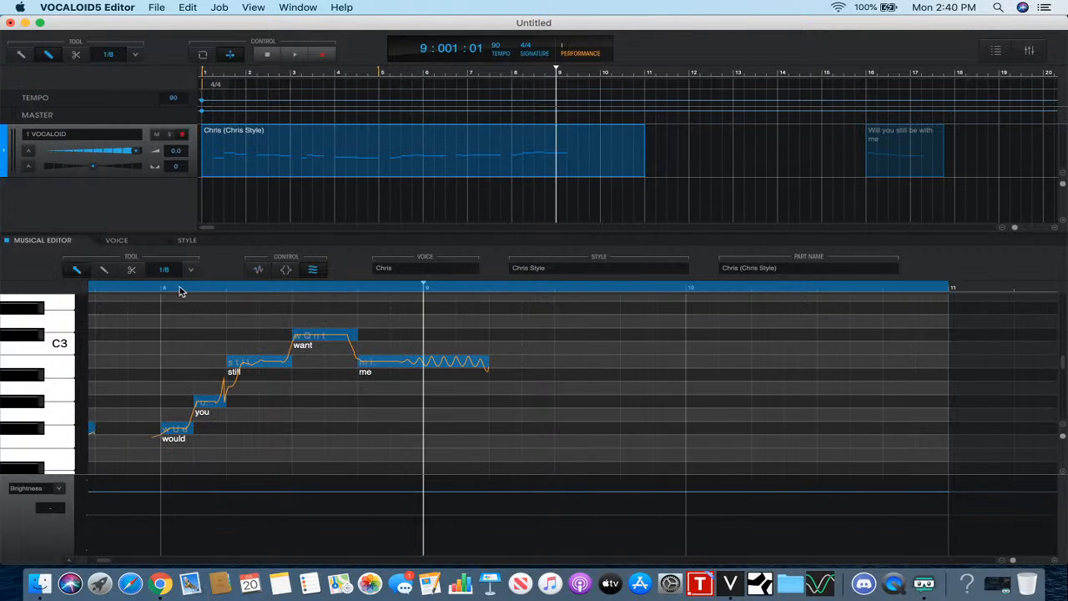
{"action": "left_click", "coordinate": [153, 290]}
{"action": "left_click", "coordinate": [294, 56]}
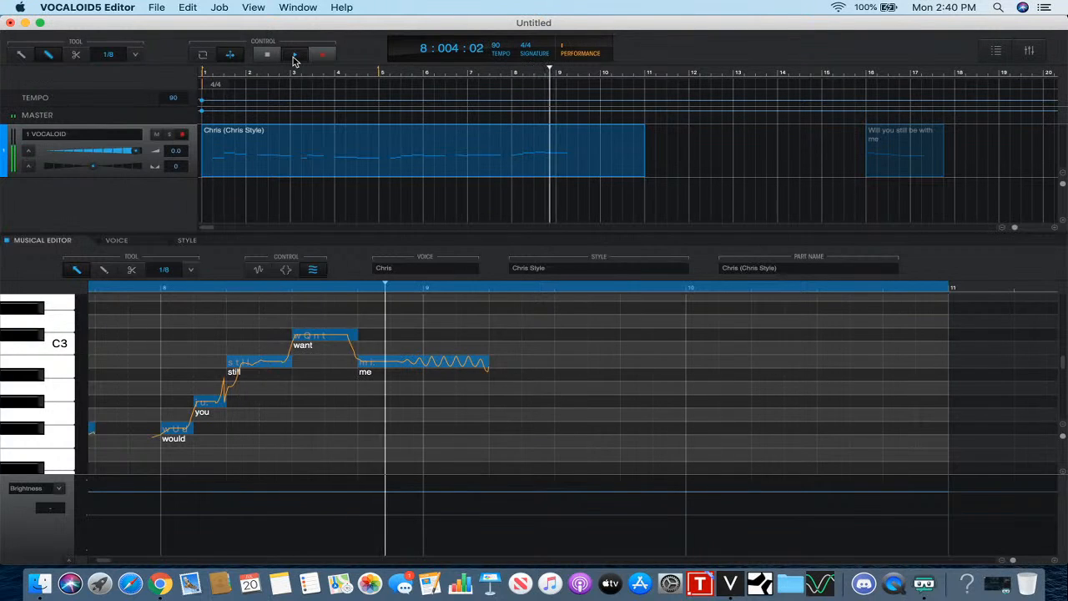
{"action": "left_click", "coordinate": [263, 56]}
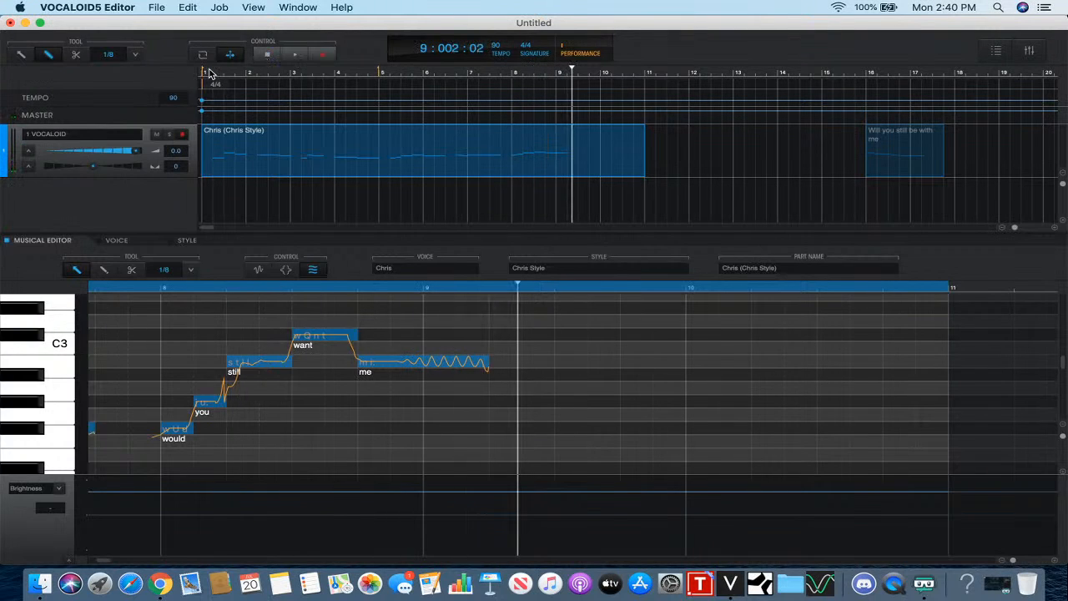
- Play the whole Chris vocal part from the beginning of the song
{"action": "left_click", "coordinate": [210, 74]}
{"action": "left_click", "coordinate": [294, 55]}
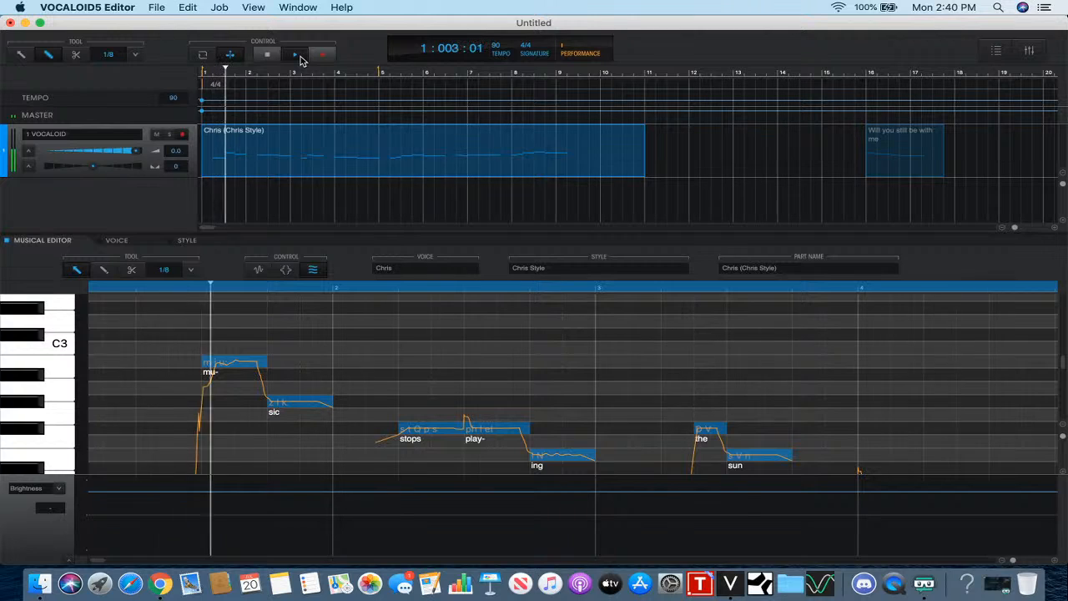
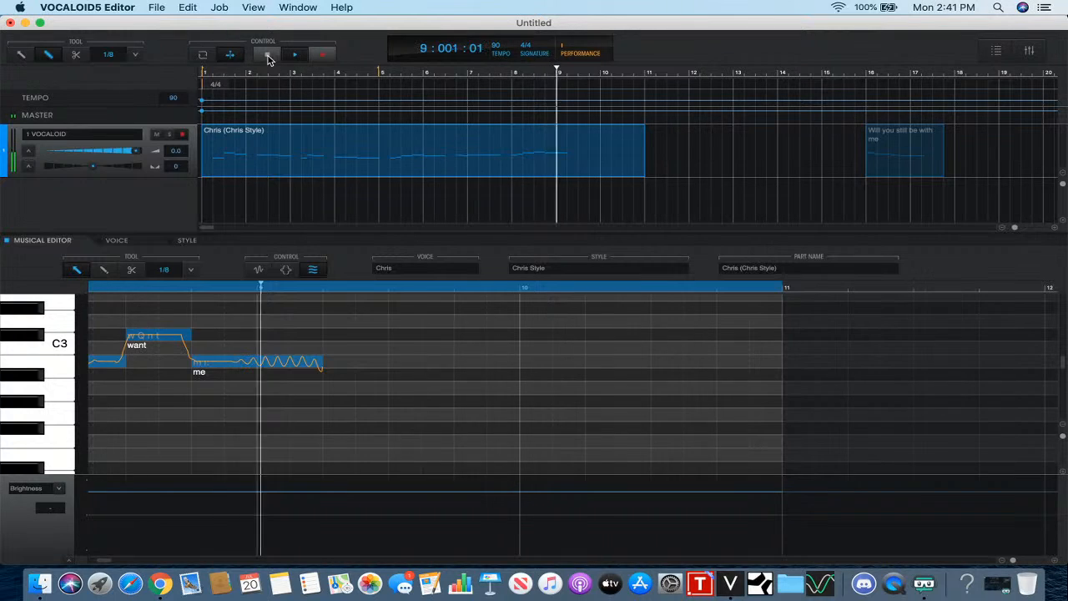
{"action": "left_click", "coordinate": [265, 57]}
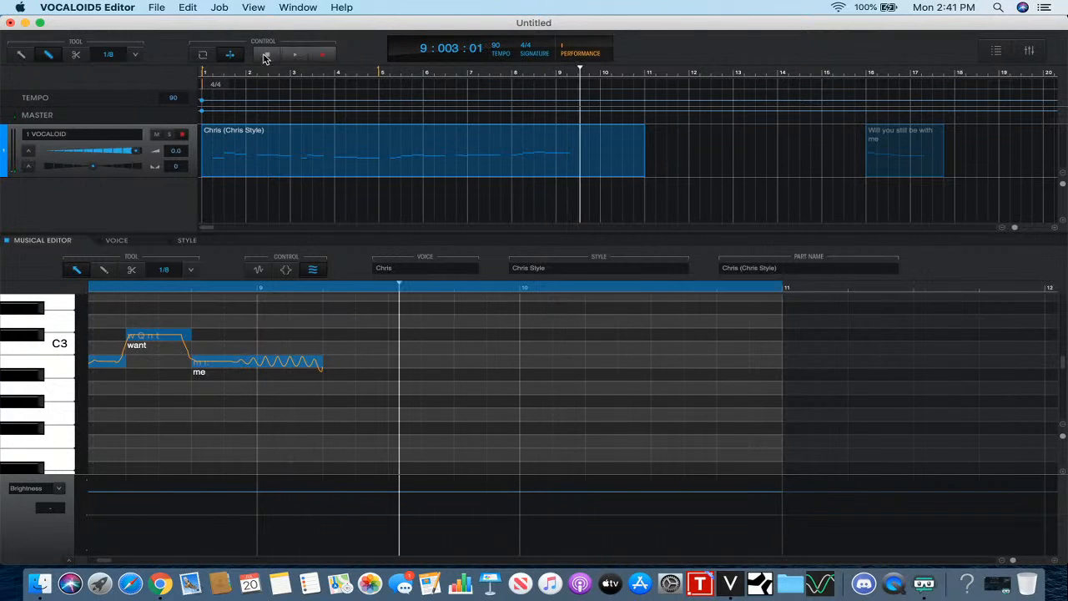
- Trim the Chris part to the end of "me", place the "Will you still be with me" part directly after it and play the transition
{"action": "left_click_drag", "start_coordinate": [643, 163], "coordinate": [567, 168]}
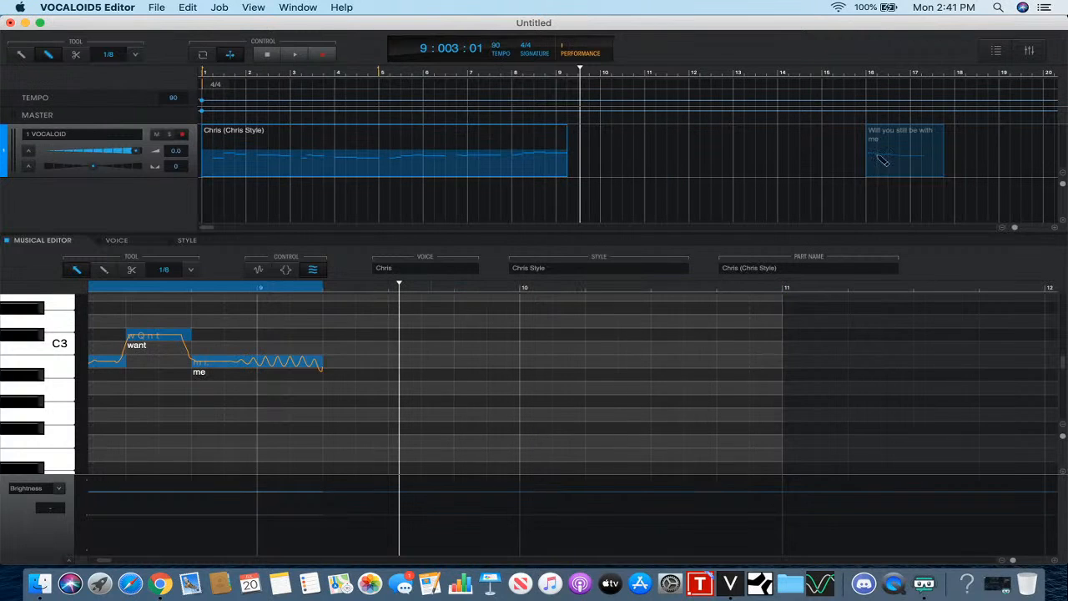
{"action": "left_click_drag", "start_coordinate": [891, 159], "coordinate": [594, 164]}
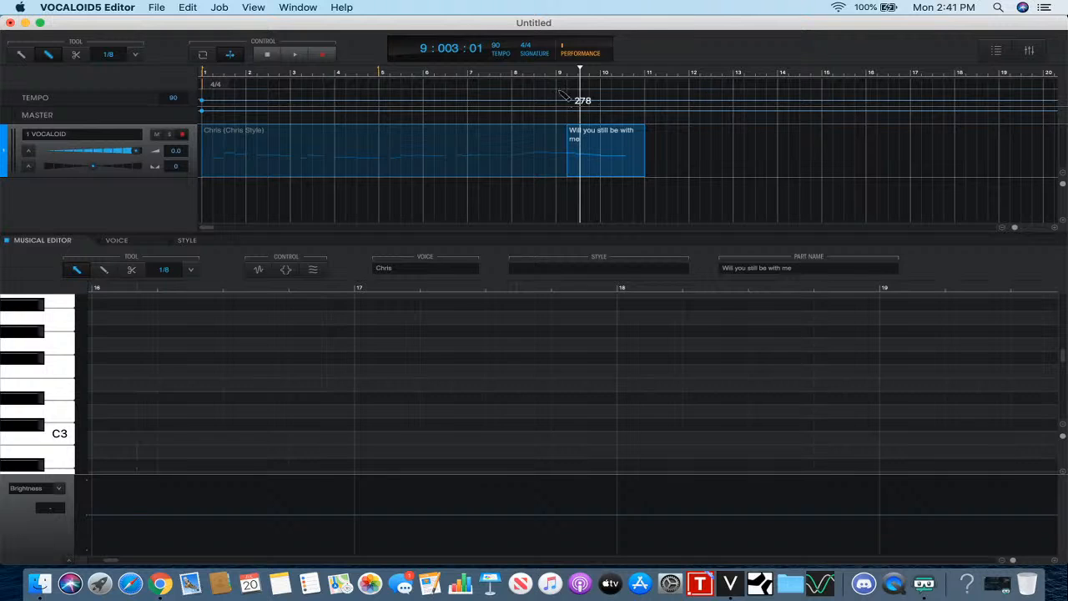
{"action": "left_click", "coordinate": [539, 75]}
{"action": "left_click", "coordinate": [287, 57]}
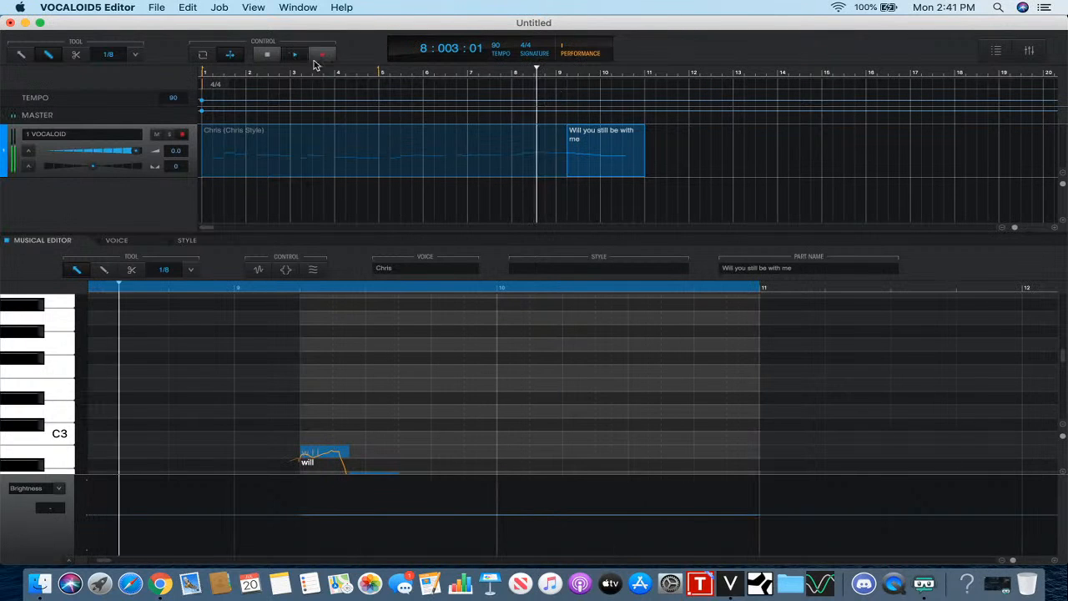
- Shift the "Will you still be with me" part to start at beat 3 of measure 9 and play the transition again
{"action": "left_click_drag", "start_coordinate": [598, 165], "coordinate": [610, 163]}
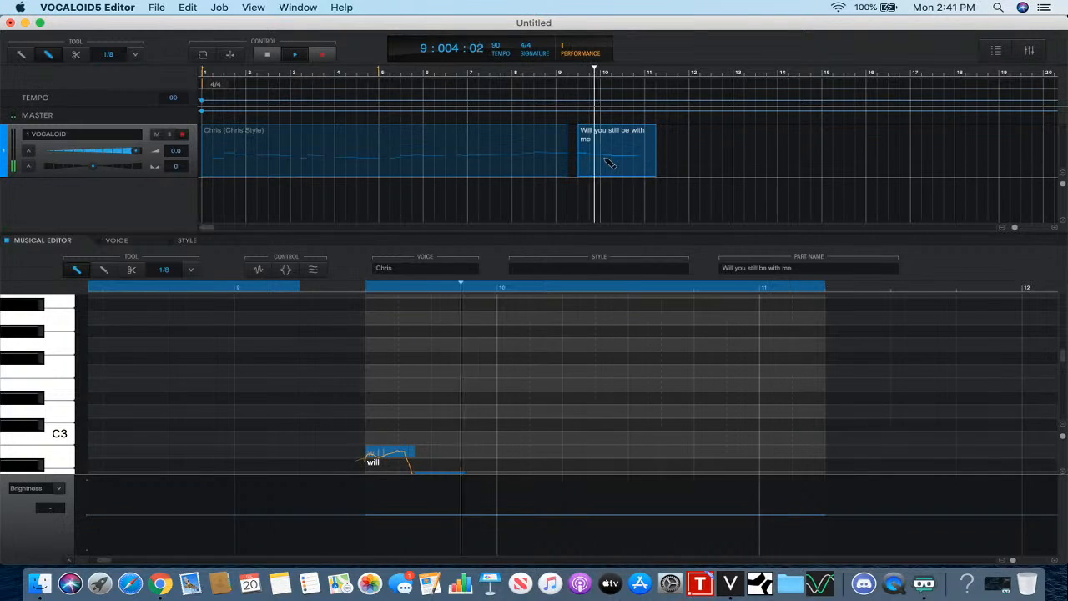
{"action": "left_click", "coordinate": [521, 74]}
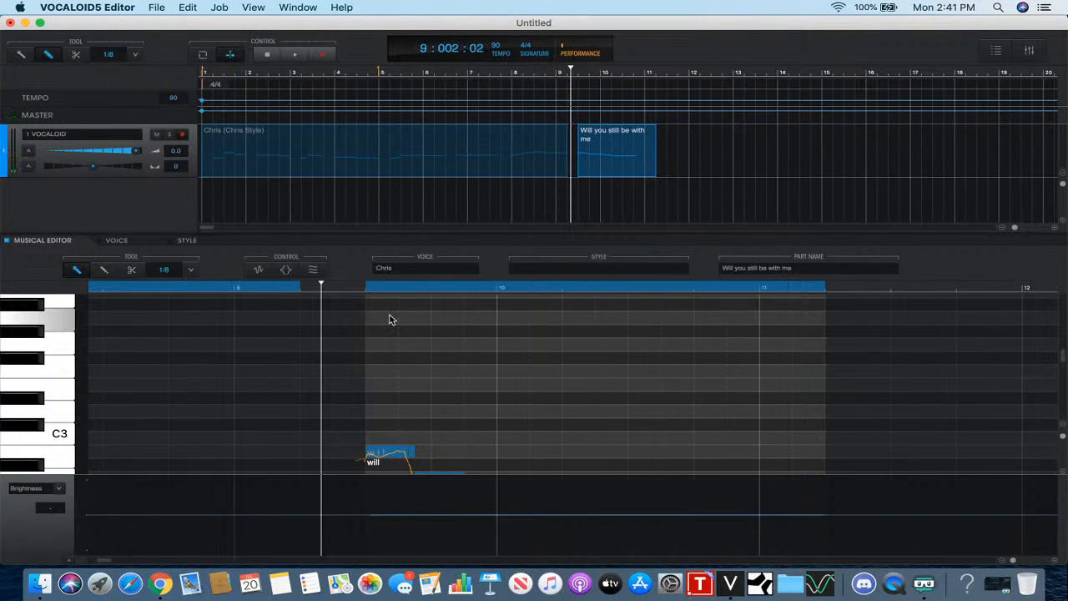
{"action": "scroll", "coordinate": [424, 470], "scroll_direction": "down", "scroll_amount": 10}
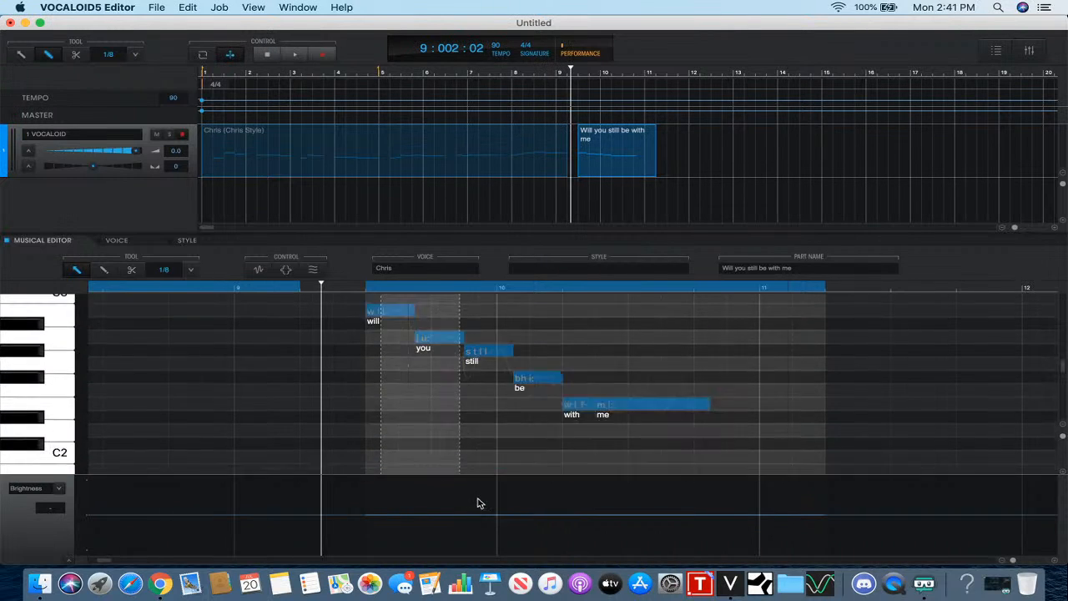
- Copy all notes of the "Will you still be with me" part and delete that part from the track
{"action": "scroll", "coordinate": [667, 417], "scroll_direction": "up", "scroll_amount": 8}
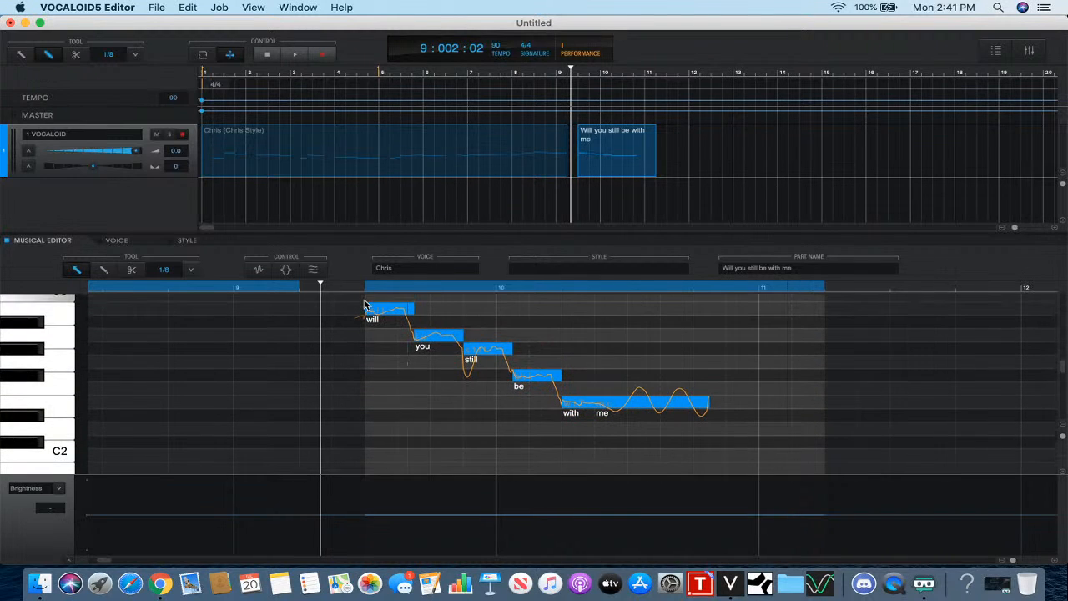
{"action": "right_click", "coordinate": [384, 307]}
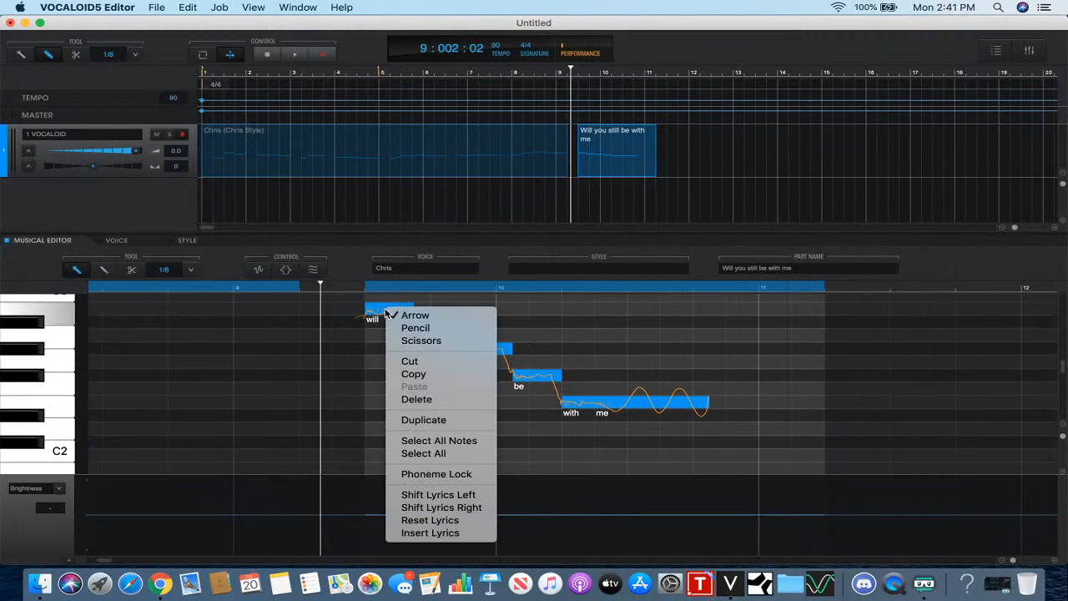
{"action": "left_click", "coordinate": [424, 374]}
{"action": "right_click", "coordinate": [625, 160]}
{"action": "left_click", "coordinate": [634, 251]}
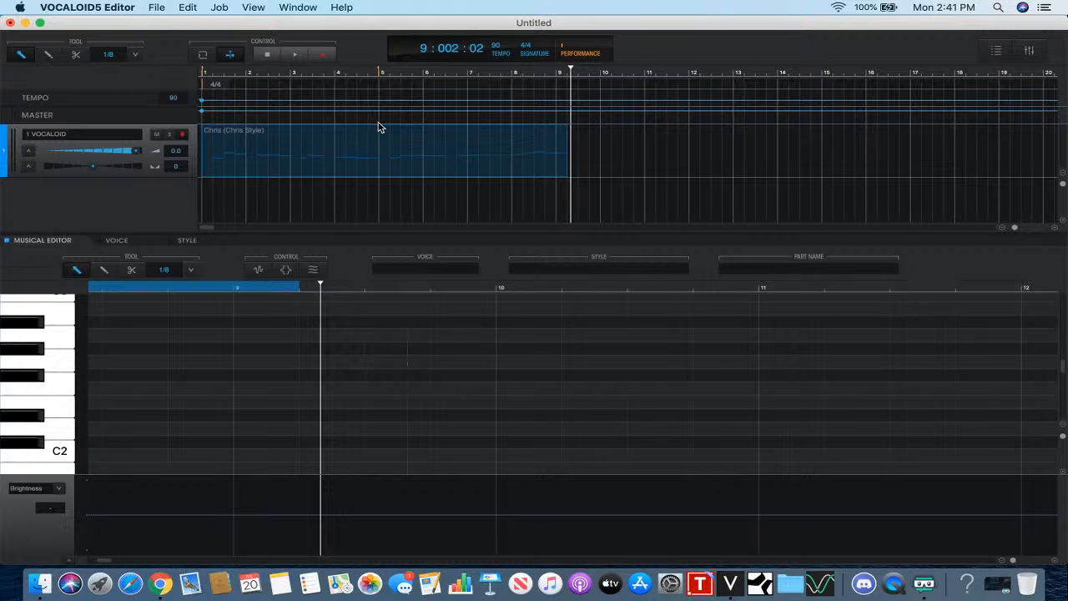
- Open the Chris part in the musical editor and examine its closing phrases up to the final "me" note
{"action": "left_click", "coordinate": [484, 152]}
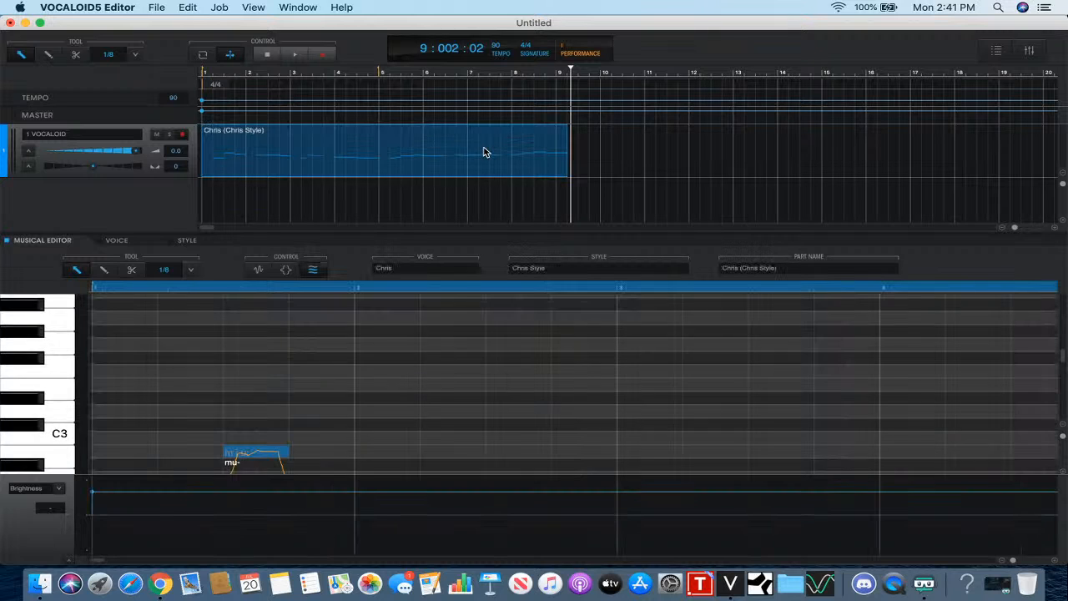
{"action": "scroll", "coordinate": [643, 407], "scroll_direction": "right", "scroll_amount": 15}
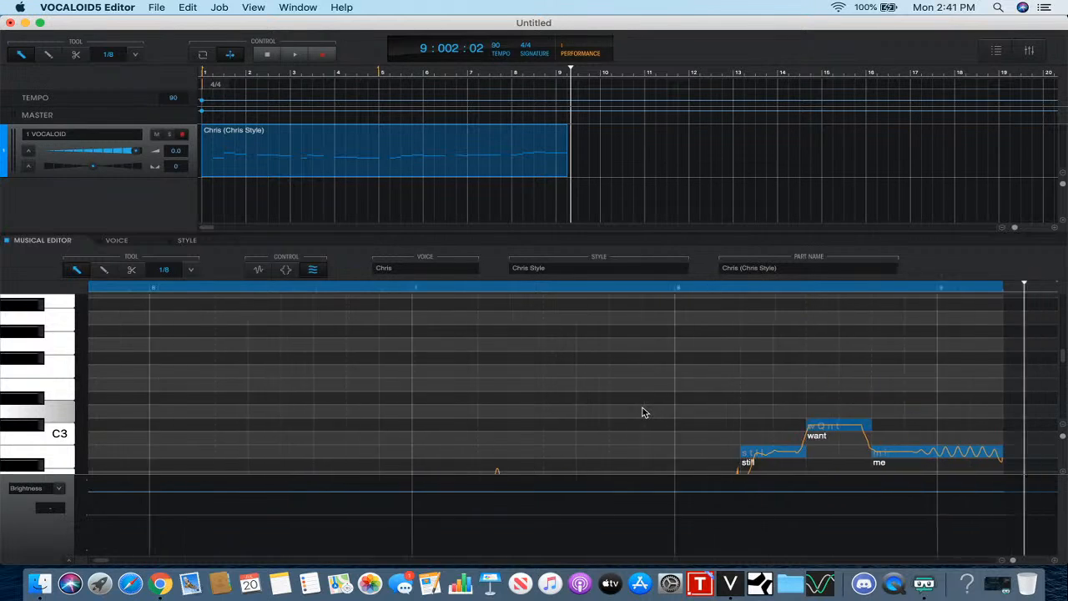
{"action": "scroll", "coordinate": [643, 412], "scroll_direction": "right", "scroll_amount": 10}
{"action": "scroll", "coordinate": [642, 412], "scroll_direction": "down", "scroll_amount": 3}
{"action": "scroll", "coordinate": [643, 412], "scroll_direction": "left", "scroll_amount": 6}
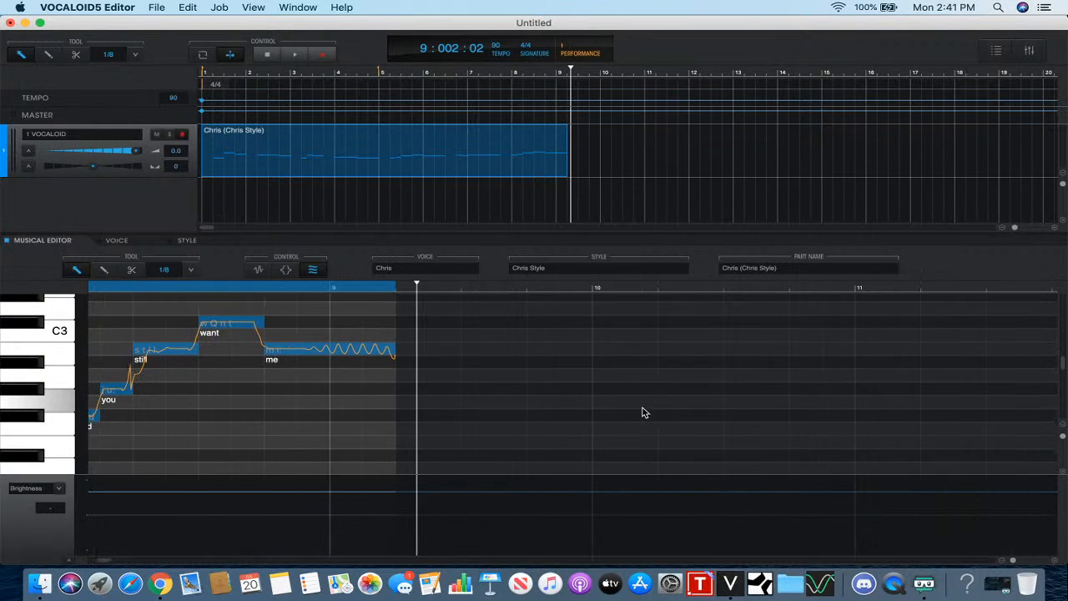
{"action": "scroll", "coordinate": [643, 412], "scroll_direction": "left", "scroll_amount": 3}
{"action": "scroll", "coordinate": [642, 413], "scroll_direction": "up", "scroll_amount": 1}
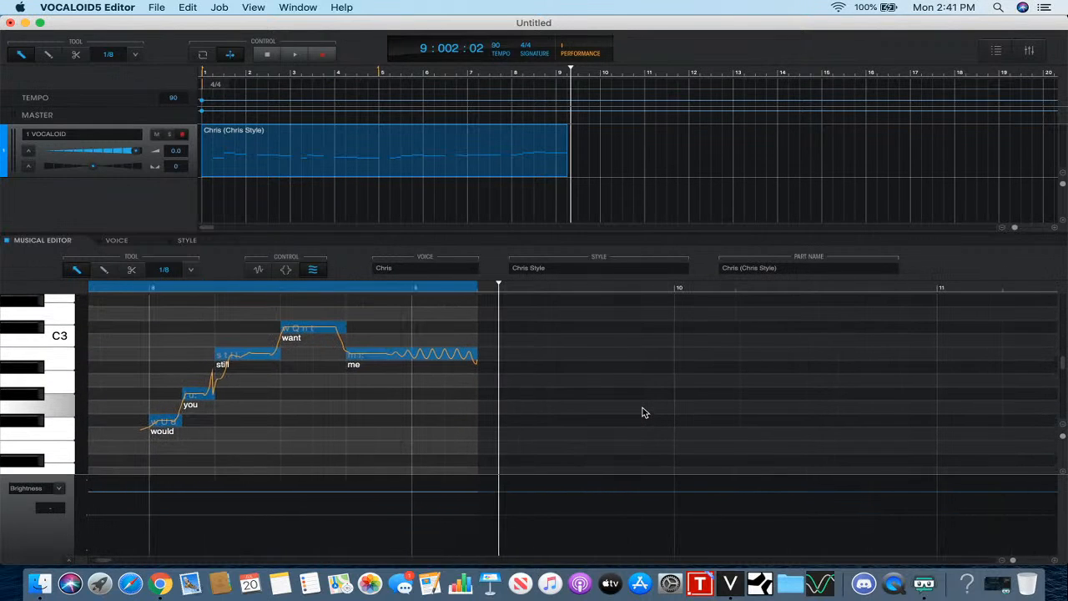
{"action": "scroll", "coordinate": [642, 412], "scroll_direction": "left", "scroll_amount": 10}
{"action": "scroll", "coordinate": [643, 412], "scroll_direction": "down", "scroll_amount": 3}
{"action": "scroll", "coordinate": [643, 412], "scroll_direction": "up", "scroll_amount": 3}
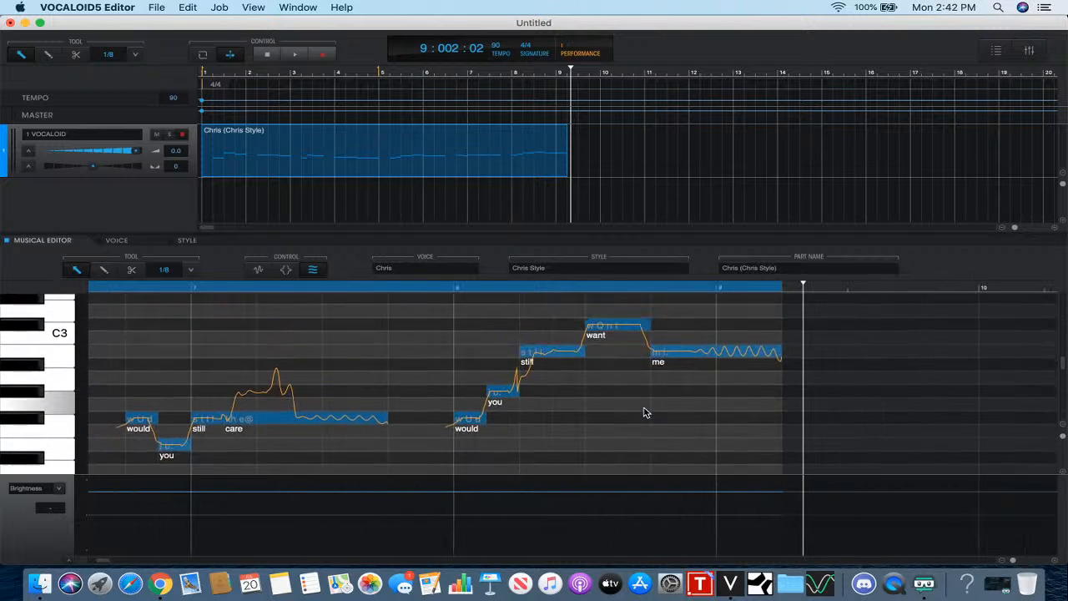
{"action": "scroll", "coordinate": [645, 412], "scroll_direction": "up", "scroll_amount": 3}
{"action": "scroll", "coordinate": [645, 413], "scroll_direction": "right", "scroll_amount": 13}
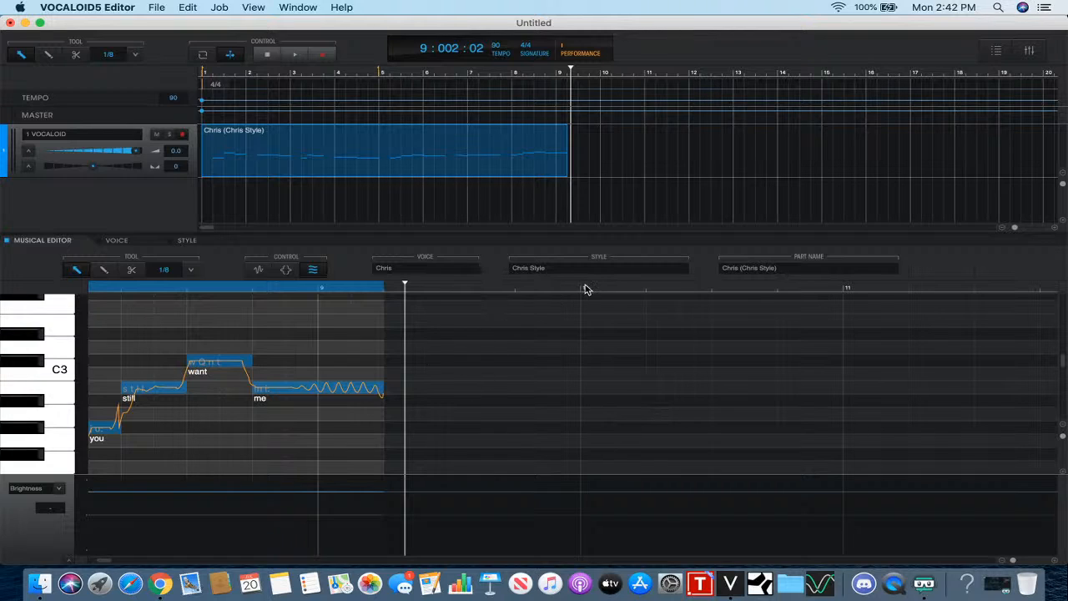
- Paste the copied "will you still be with me" notes into the Chris part at the start of measure 10
{"action": "left_click", "coordinate": [451, 290]}
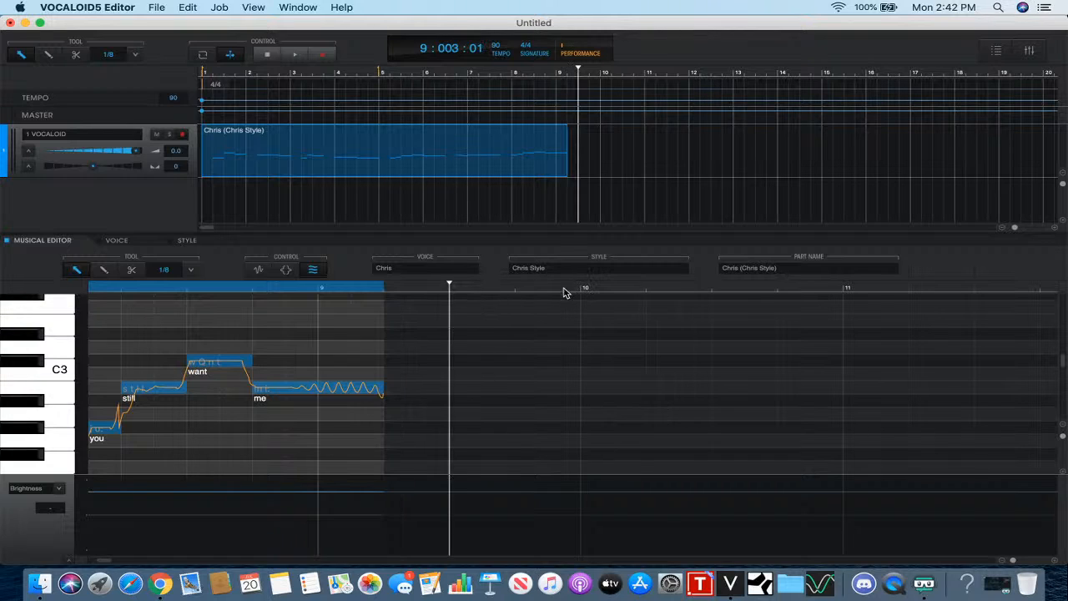
{"action": "left_click", "coordinate": [584, 292]}
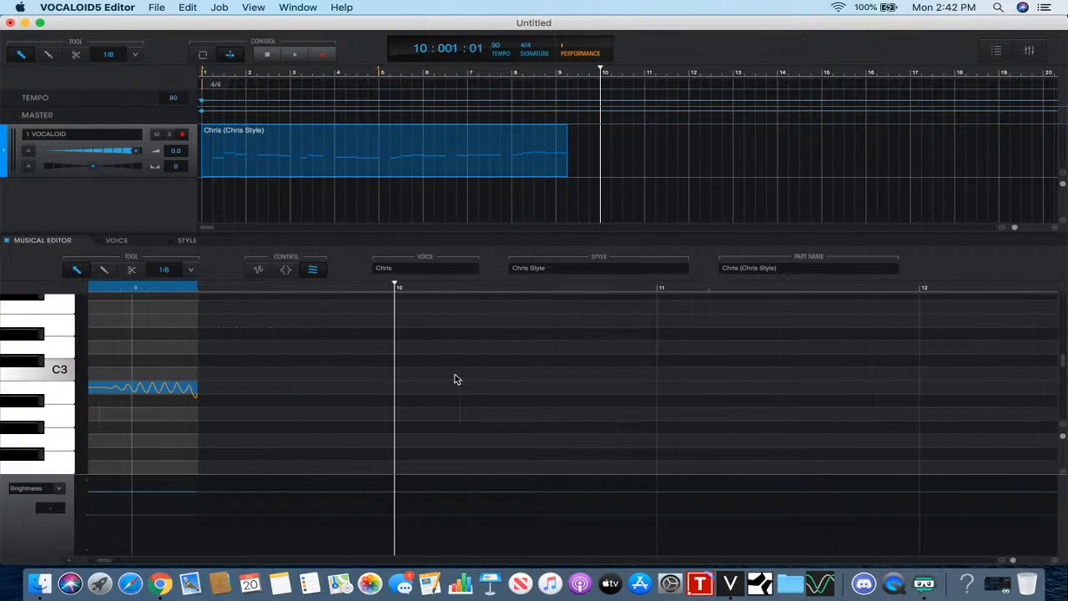
{"action": "scroll", "coordinate": [441, 377], "scroll_direction": "left", "scroll_amount": 5}
{"action": "scroll", "coordinate": [442, 377], "scroll_direction": "right", "scroll_amount": 3}
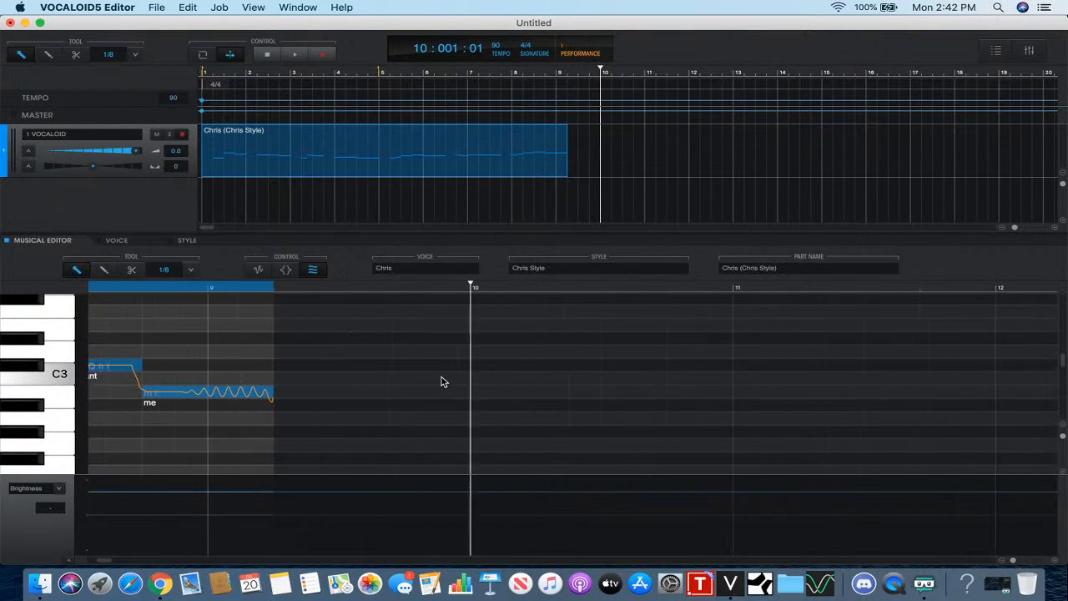
{"action": "right_click", "coordinate": [449, 380]}
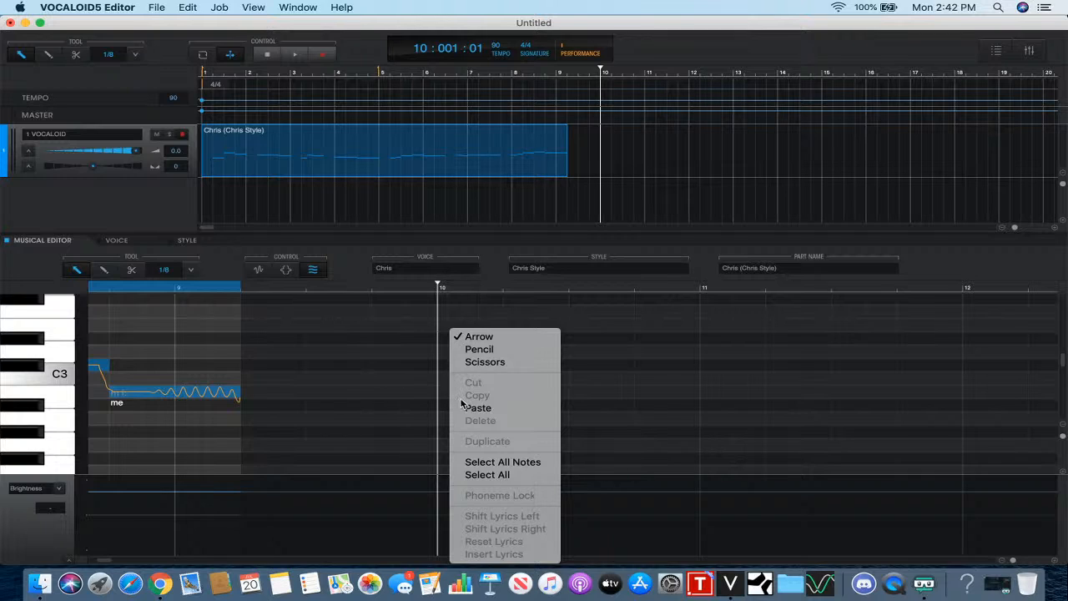
{"action": "left_click", "coordinate": [466, 407]}
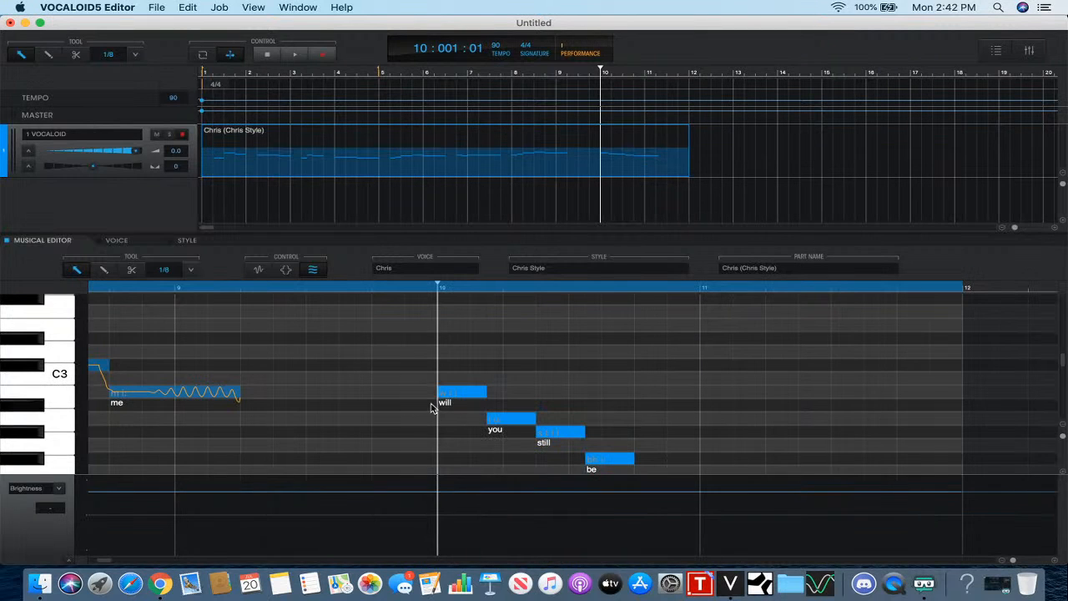
{"action": "scroll", "coordinate": [392, 393], "scroll_direction": "down", "scroll_amount": 3}
{"action": "scroll", "coordinate": [393, 395], "scroll_direction": "up", "scroll_amount": 1}
{"action": "scroll", "coordinate": [393, 396], "scroll_direction": "right", "scroll_amount": 1}
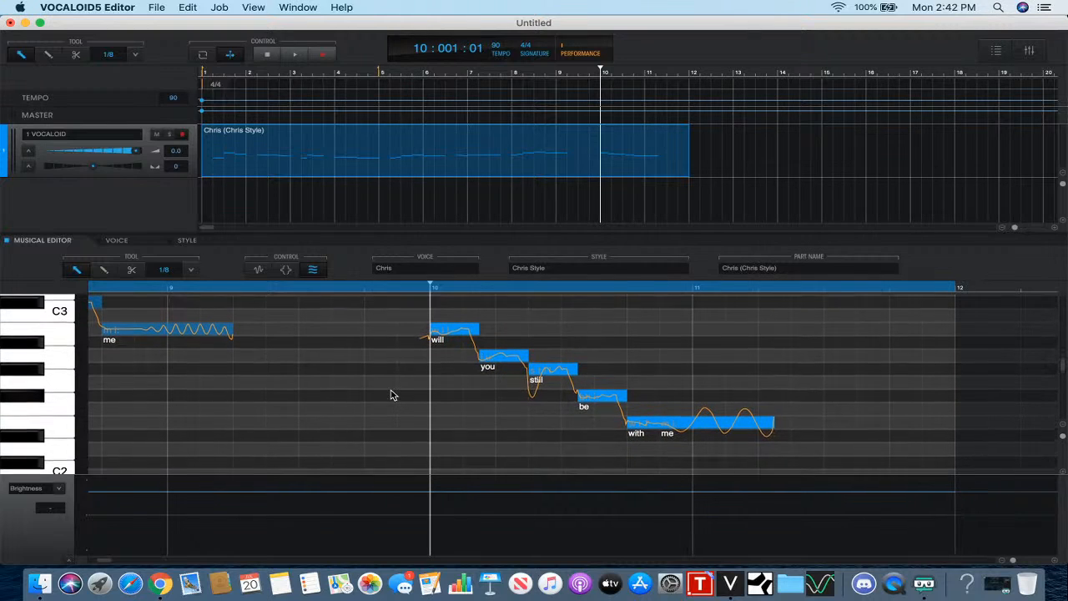
- Show the Pitch Bend control parameter and play the pasted phrase from measure 10
{"action": "left_click", "coordinate": [58, 490]}
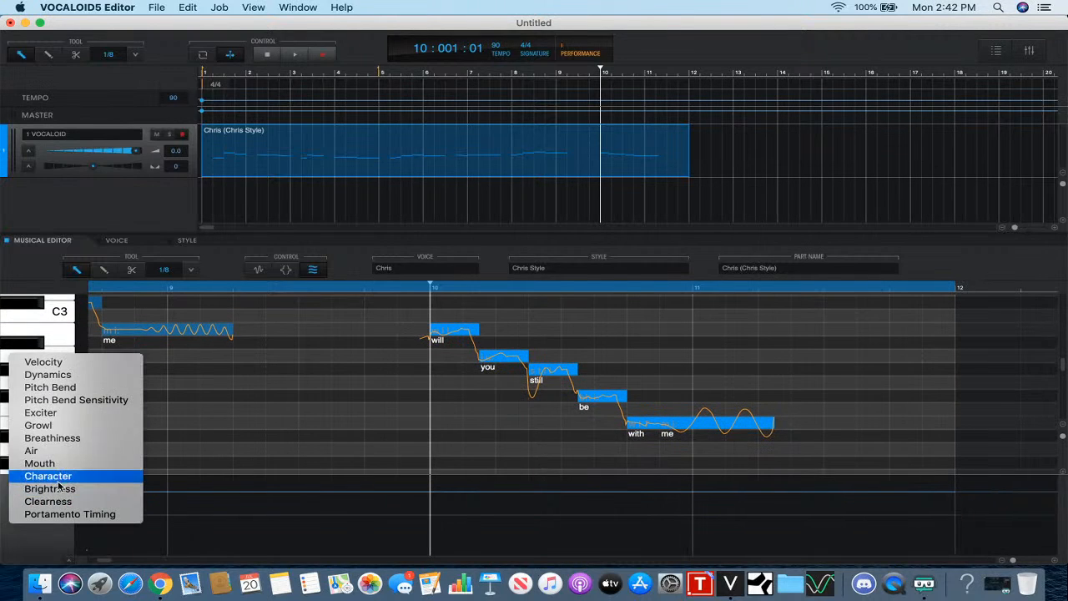
{"action": "left_click", "coordinate": [61, 395]}
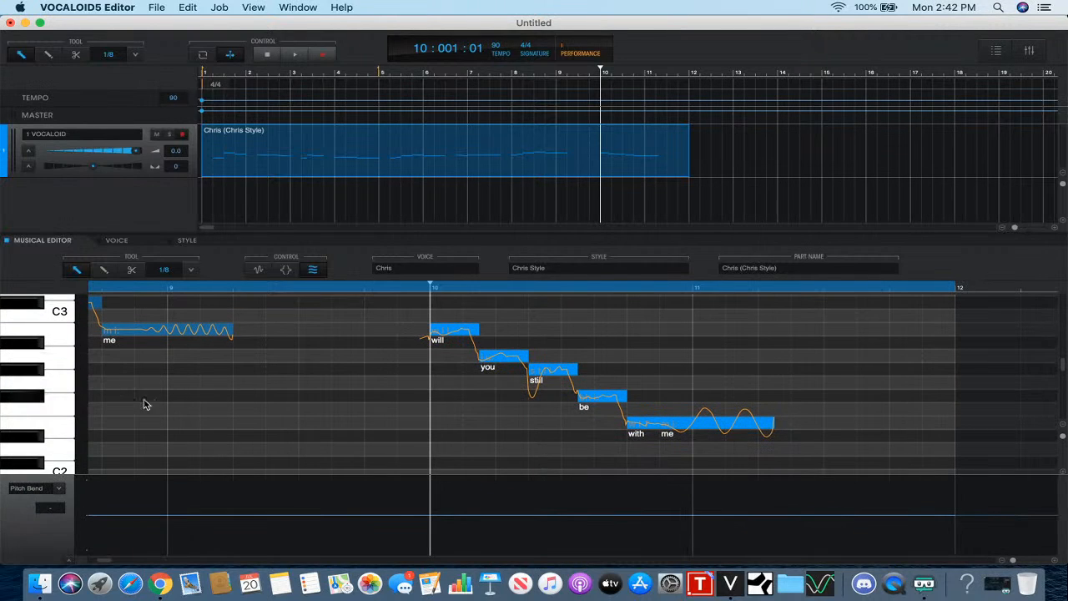
{"action": "scroll", "coordinate": [214, 390], "scroll_direction": "left", "scroll_amount": 2}
{"action": "left_click", "coordinate": [296, 56]}
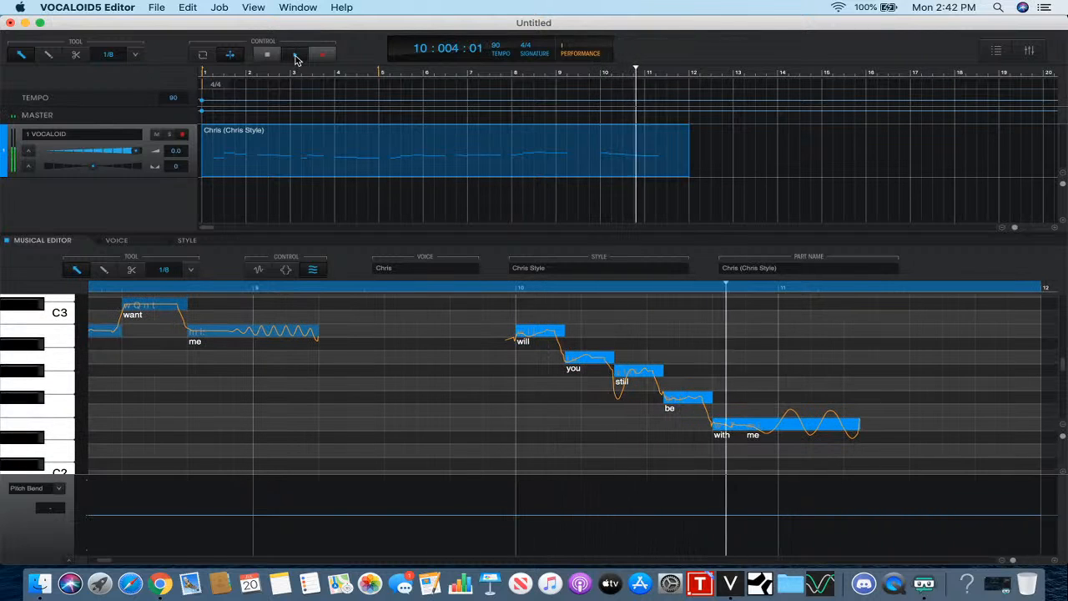
{"action": "left_click", "coordinate": [274, 59]}
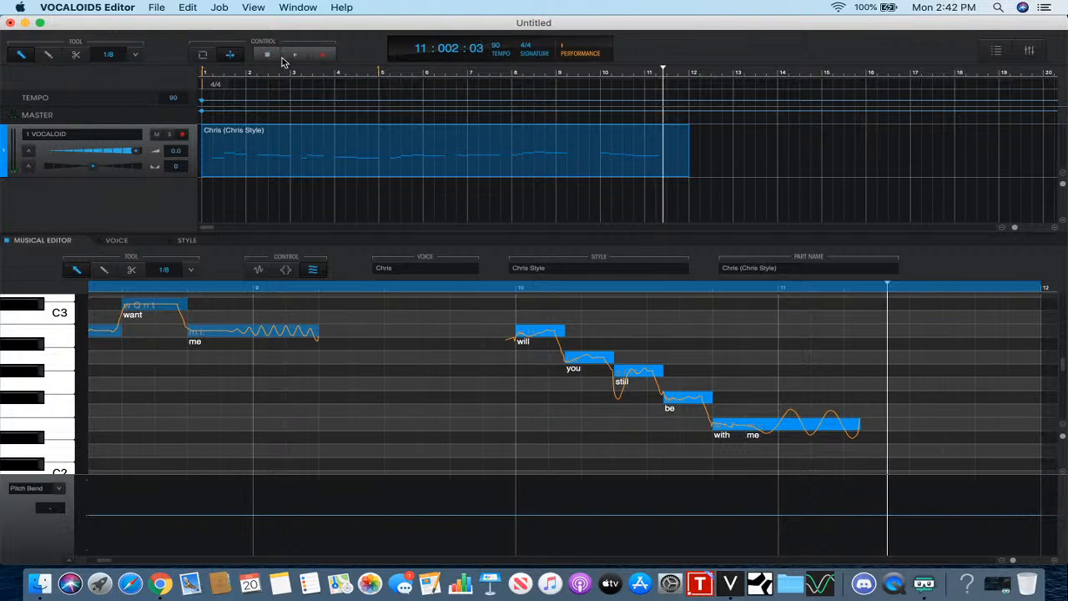
- Play the vocal from beat 2 of measure 8 through the end of the pasted phrase
{"action": "left_click", "coordinate": [532, 78]}
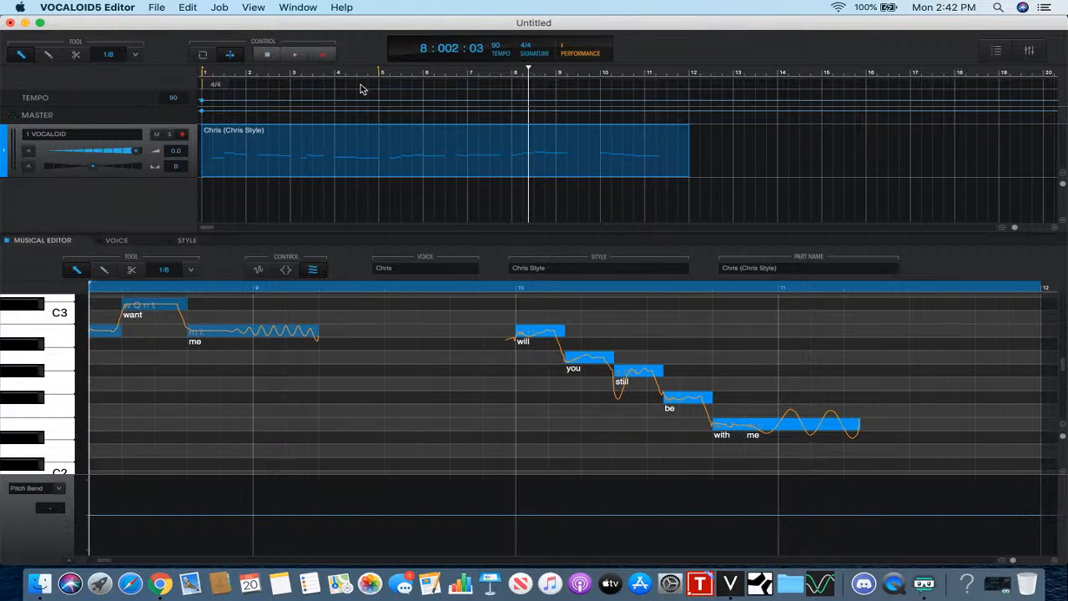
{"action": "left_click", "coordinate": [295, 56]}
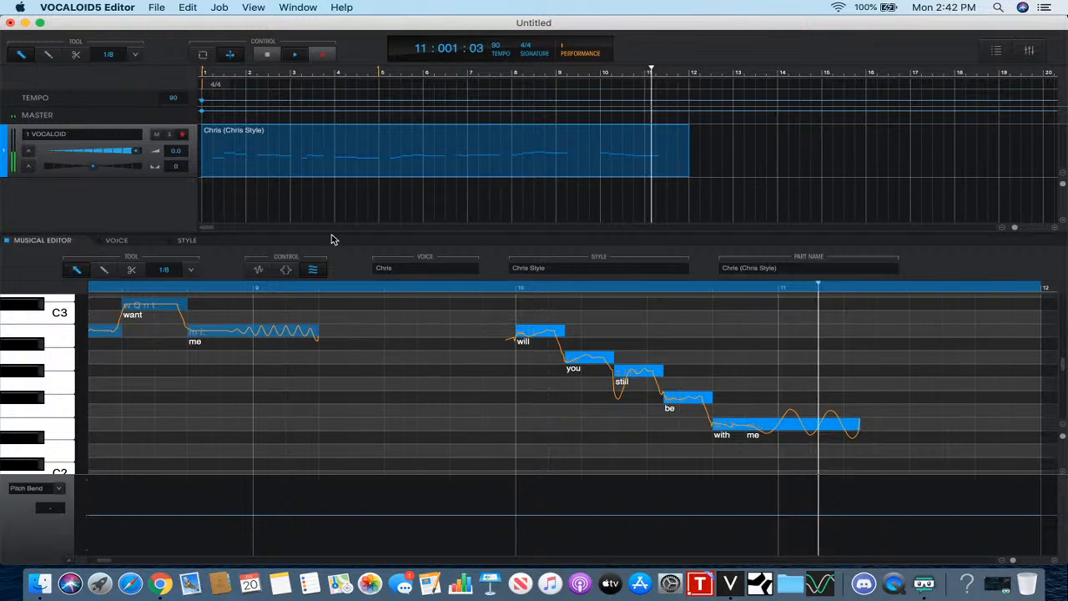
{"action": "key", "text": "space"}
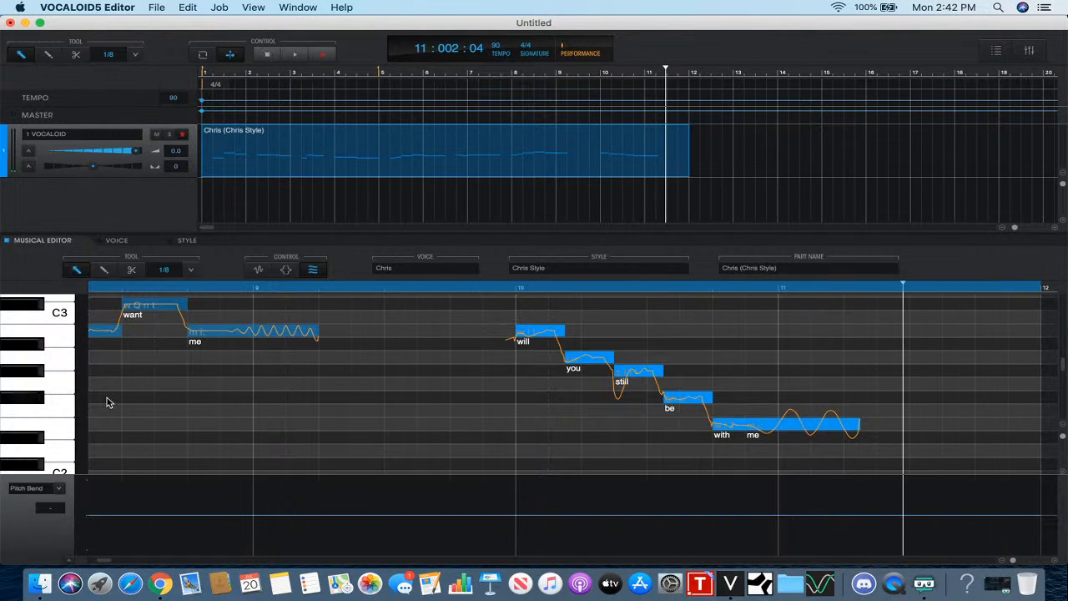
- Apply the standard Up2 pitch attack effect to the "will" note at the start of measure 10
{"action": "left_click", "coordinate": [59, 489]}
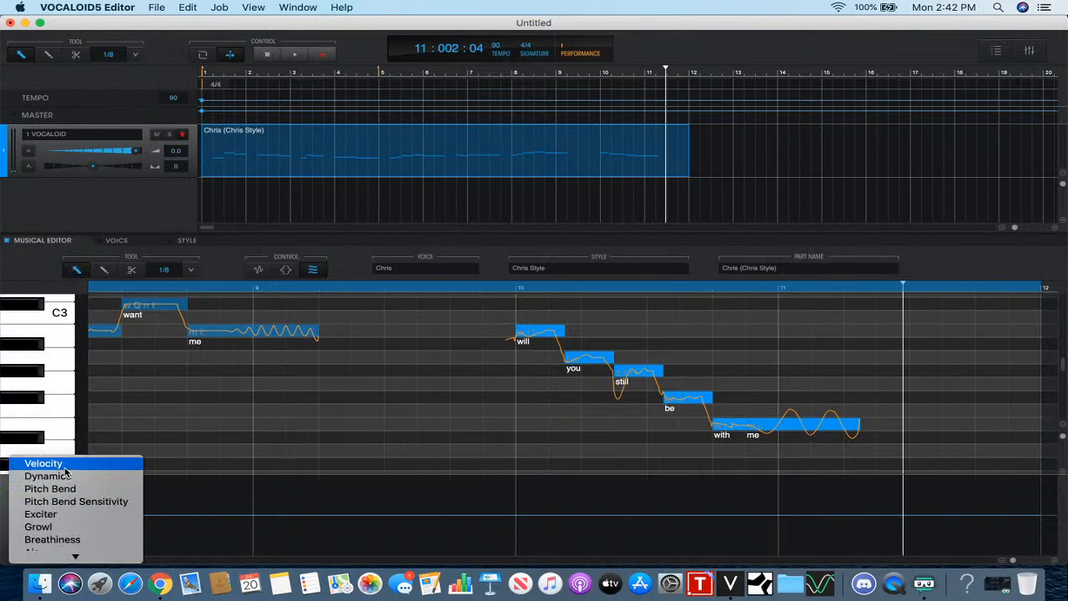
{"action": "left_click", "coordinate": [537, 335]}
{"action": "left_click", "coordinate": [537, 336]}
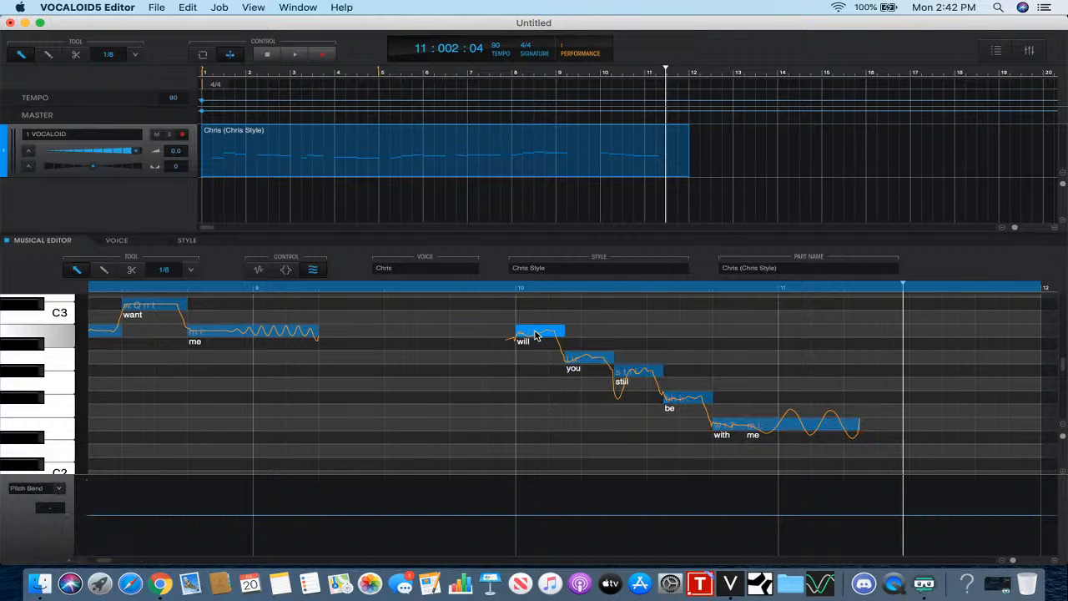
{"action": "left_click", "coordinate": [288, 272]}
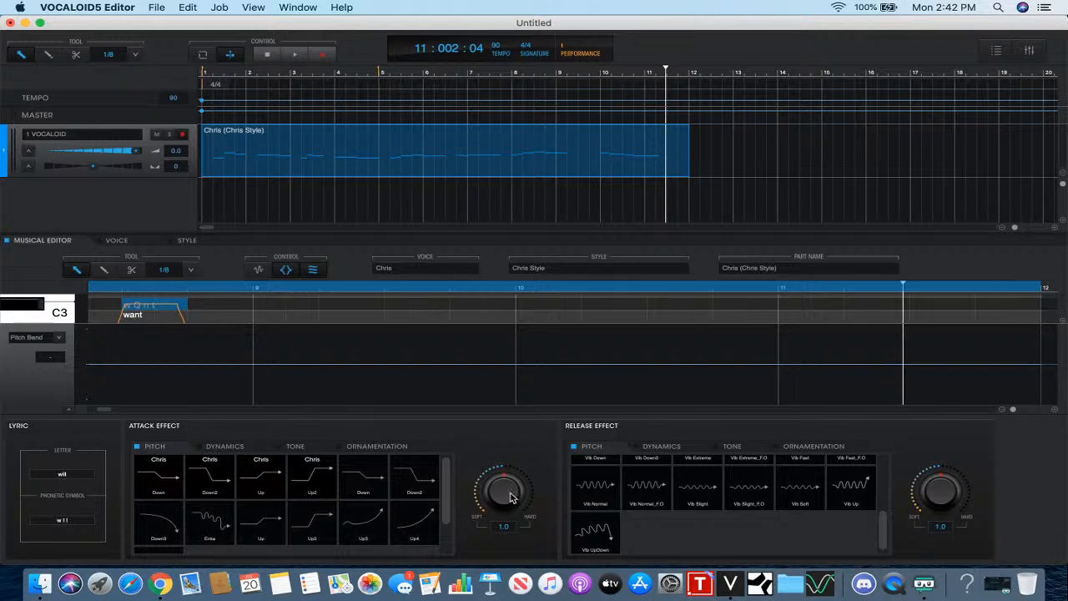
{"action": "scroll", "coordinate": [644, 501], "scroll_direction": "up", "scroll_amount": 5}
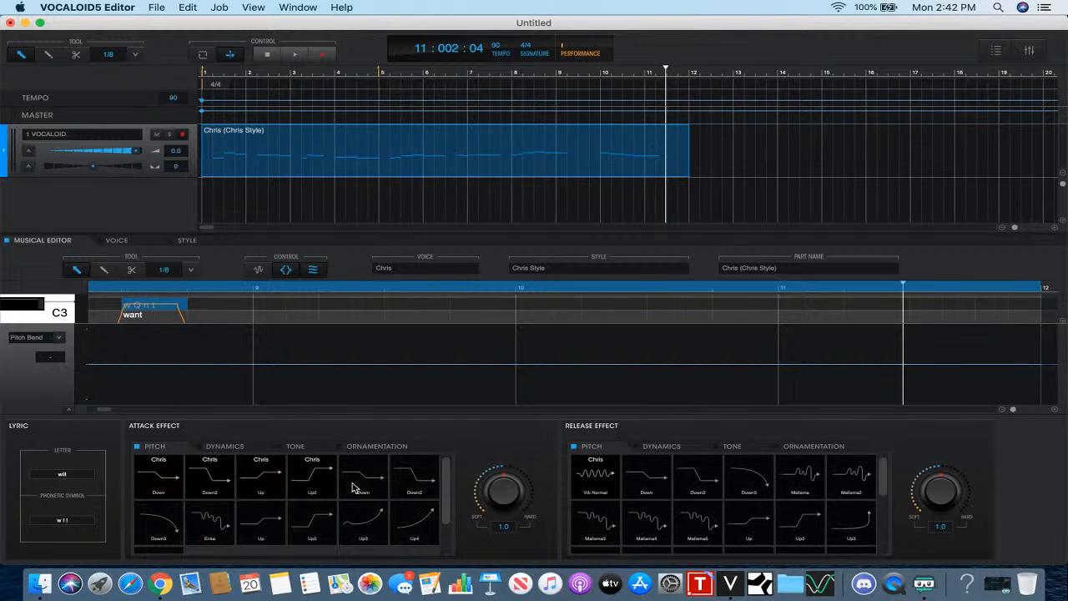
{"action": "left_click", "coordinate": [317, 528]}
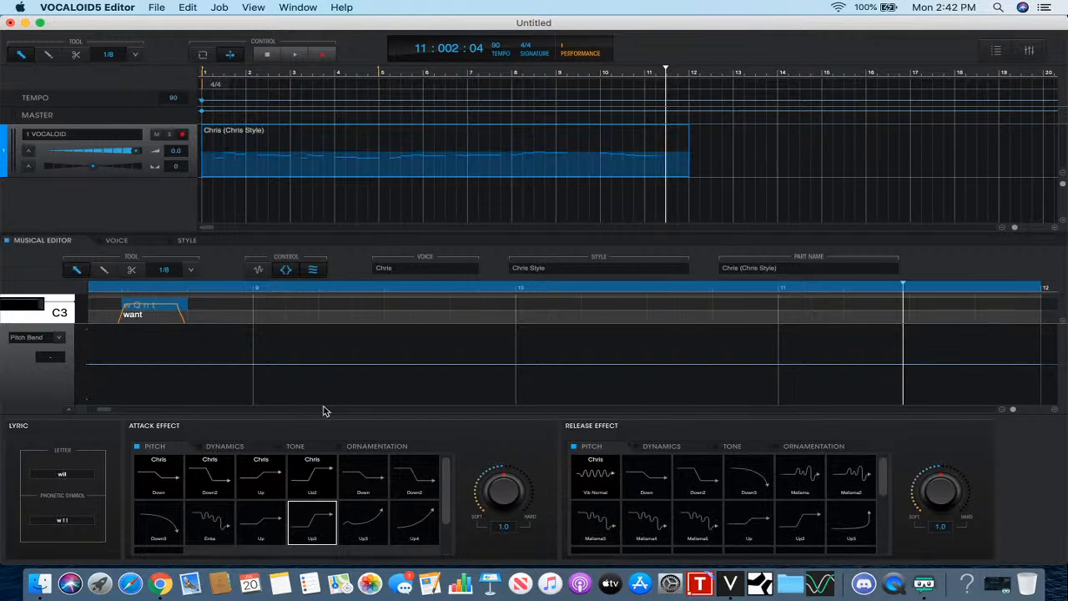
{"action": "left_click", "coordinate": [286, 269]}
- Play the "will" note from beat 4 of measure 9 to hear its new attack
{"action": "left_click", "coordinate": [489, 289]}
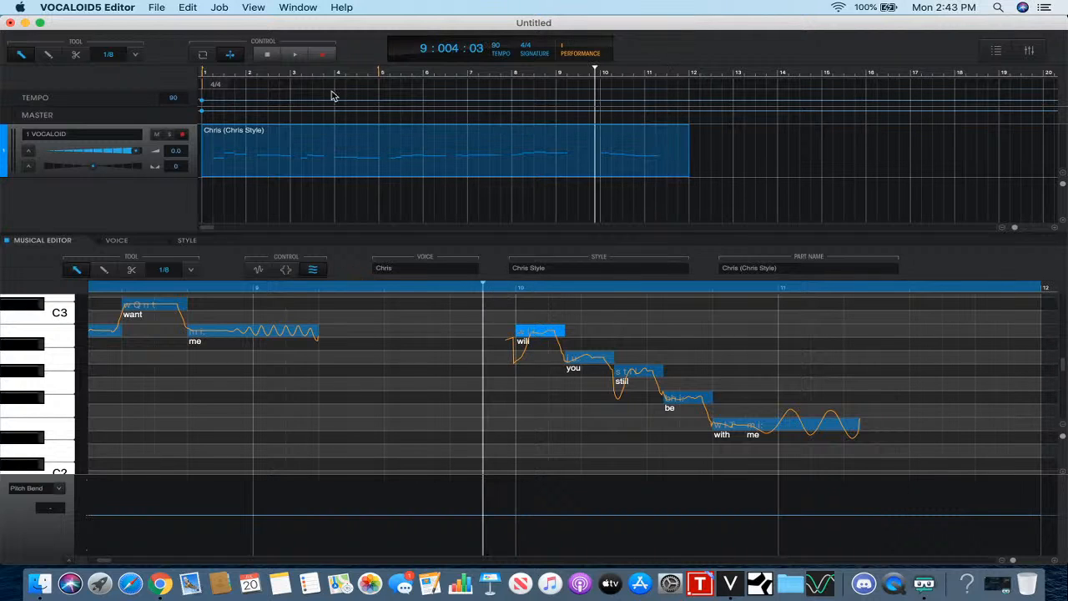
{"action": "left_click", "coordinate": [292, 55]}
{"action": "left_click", "coordinate": [268, 54]}
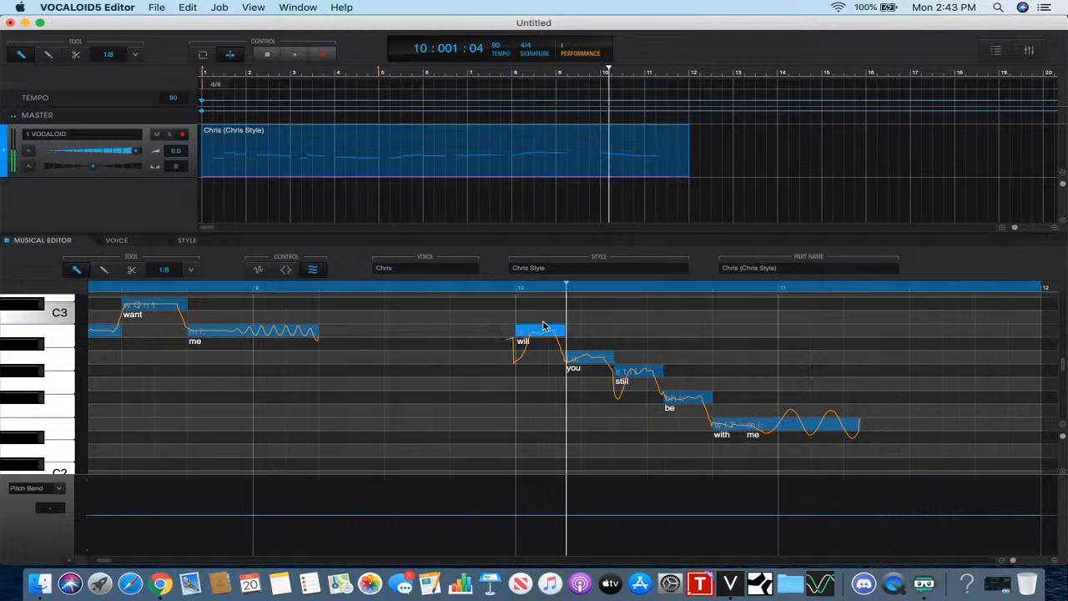
- Try the Vib Normal pitch release effect on the "you" note after "will"
{"action": "left_click", "coordinate": [590, 365]}
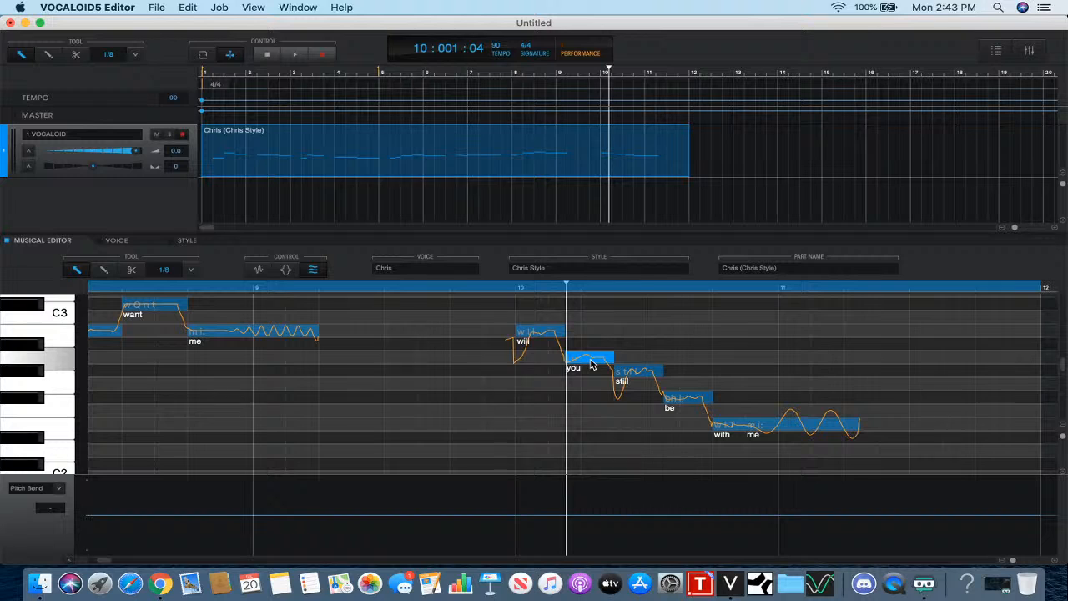
{"action": "left_click", "coordinate": [285, 270]}
{"action": "scroll", "coordinate": [608, 488], "scroll_direction": "down", "scroll_amount": 5}
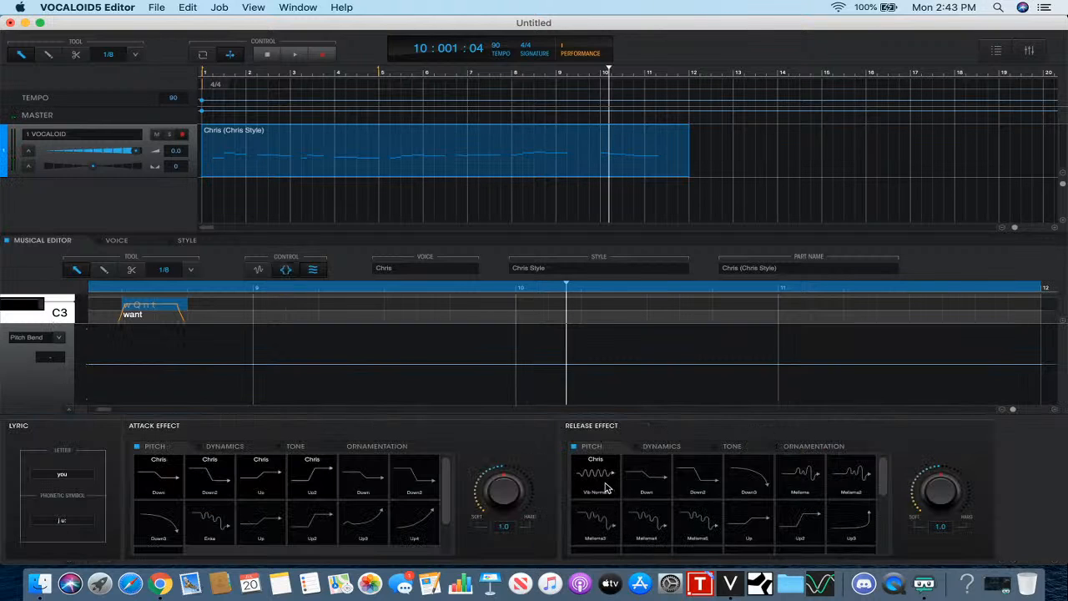
{"action": "left_click", "coordinate": [595, 486]}
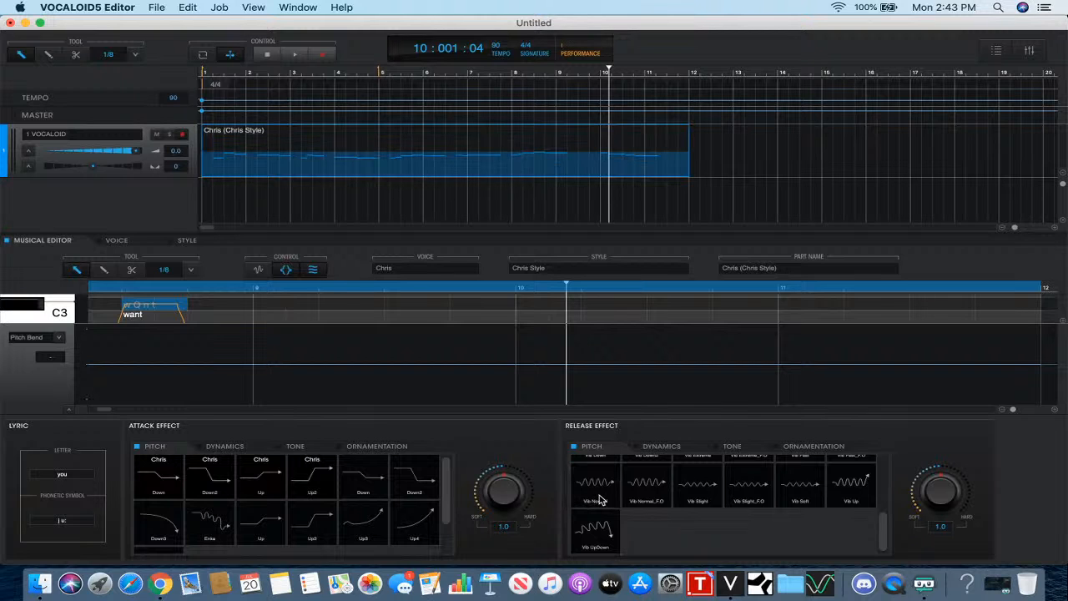
{"action": "left_click", "coordinate": [291, 269]}
- Play the "will you still" passage again, starting from beat 4 of measure 9
{"action": "scroll", "coordinate": [447, 328], "scroll_direction": "right", "scroll_amount": 3}
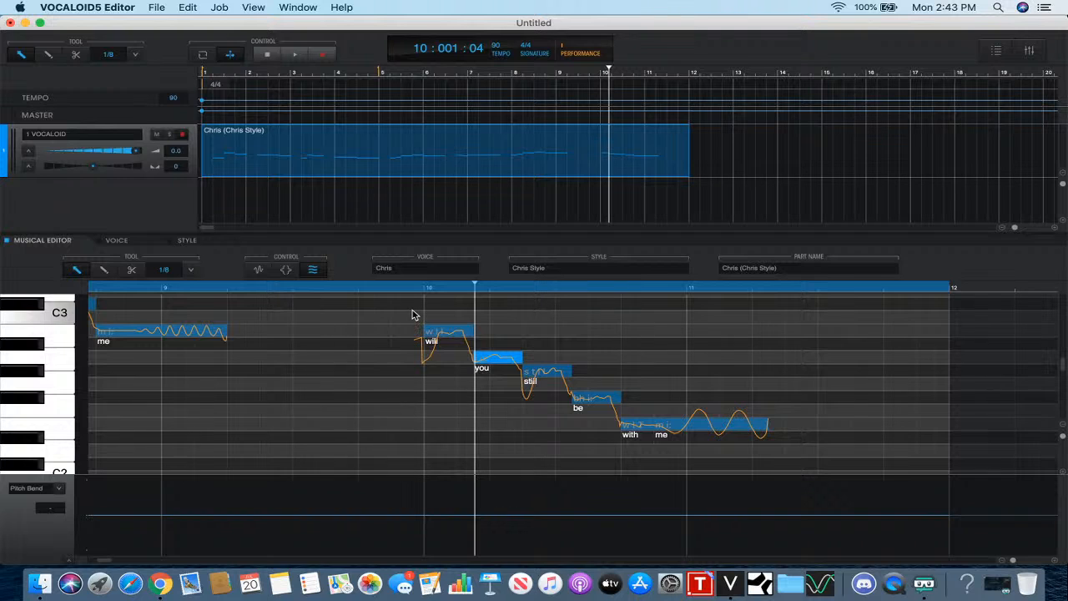
{"action": "left_click", "coordinate": [391, 288]}
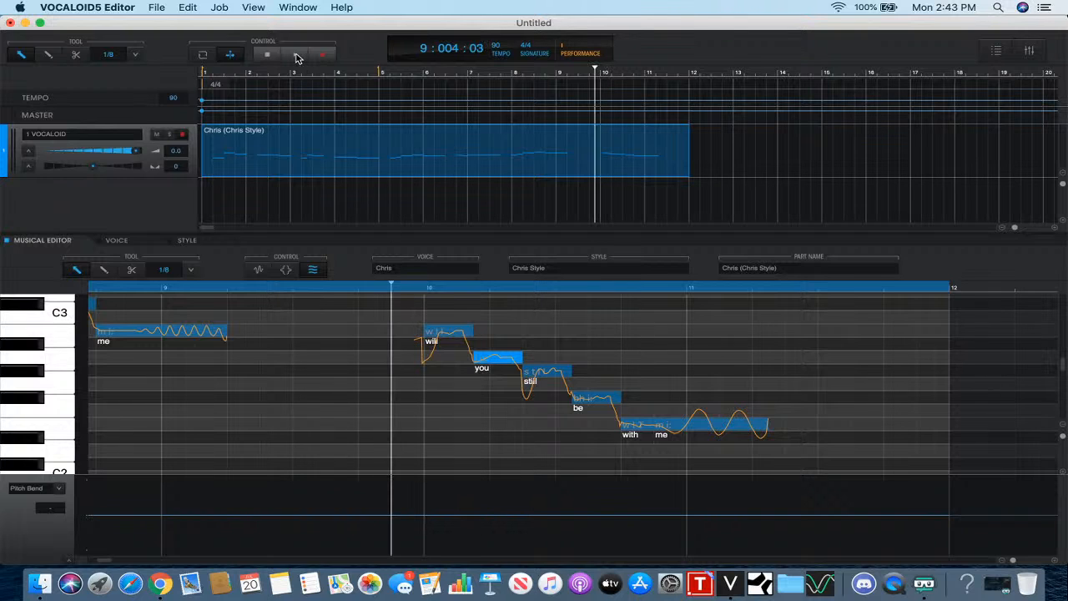
{"action": "left_click", "coordinate": [298, 56]}
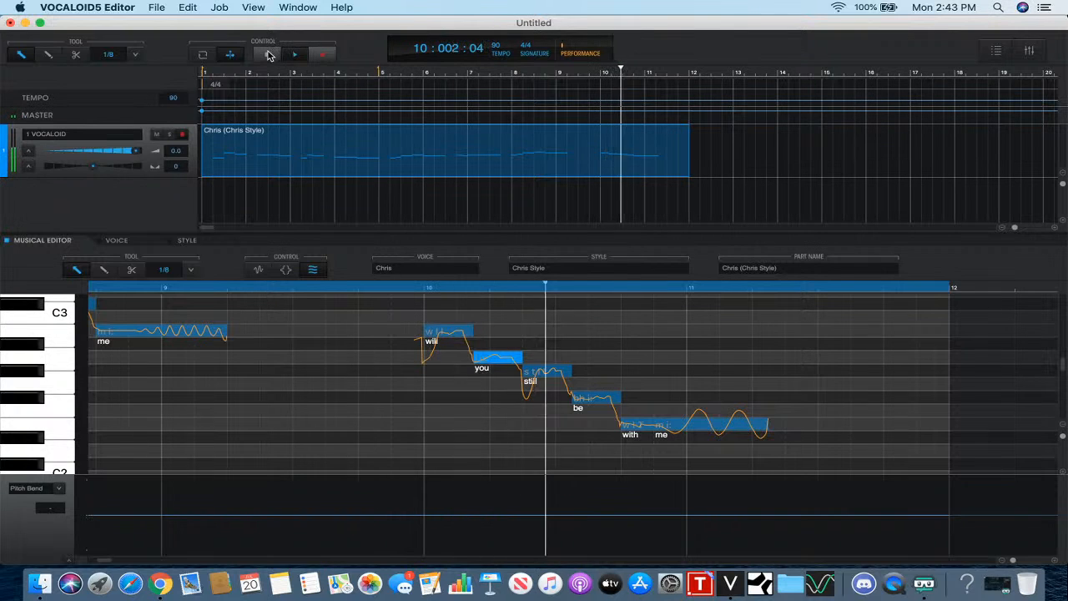
- Apply a downward pitch attack effect to the "still" note in measure 10
{"action": "left_click", "coordinate": [268, 55]}
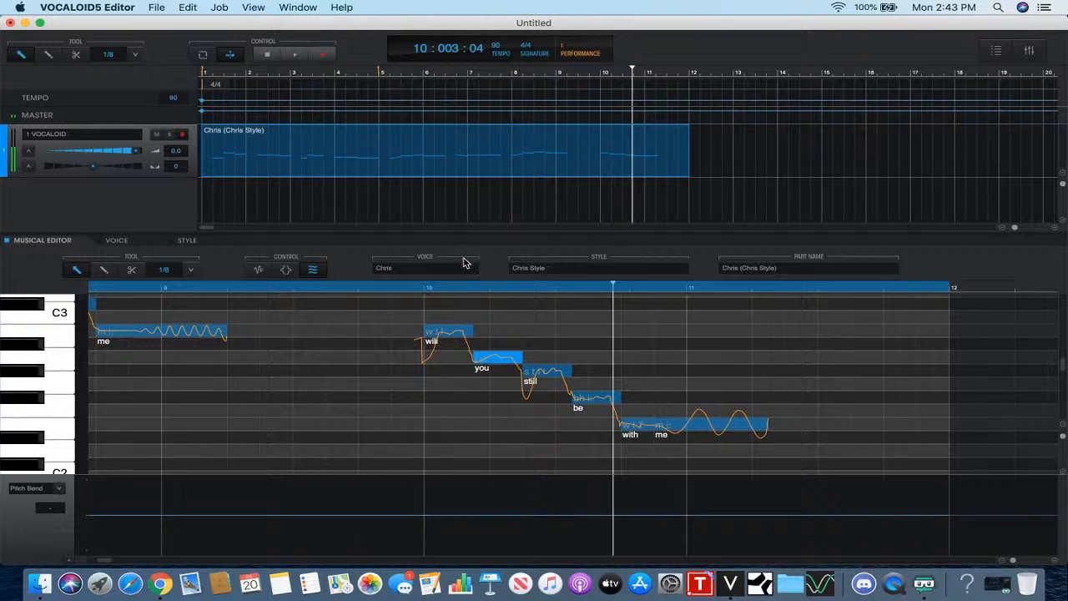
{"action": "left_click", "coordinate": [536, 372]}
{"action": "left_click", "coordinate": [283, 269]}
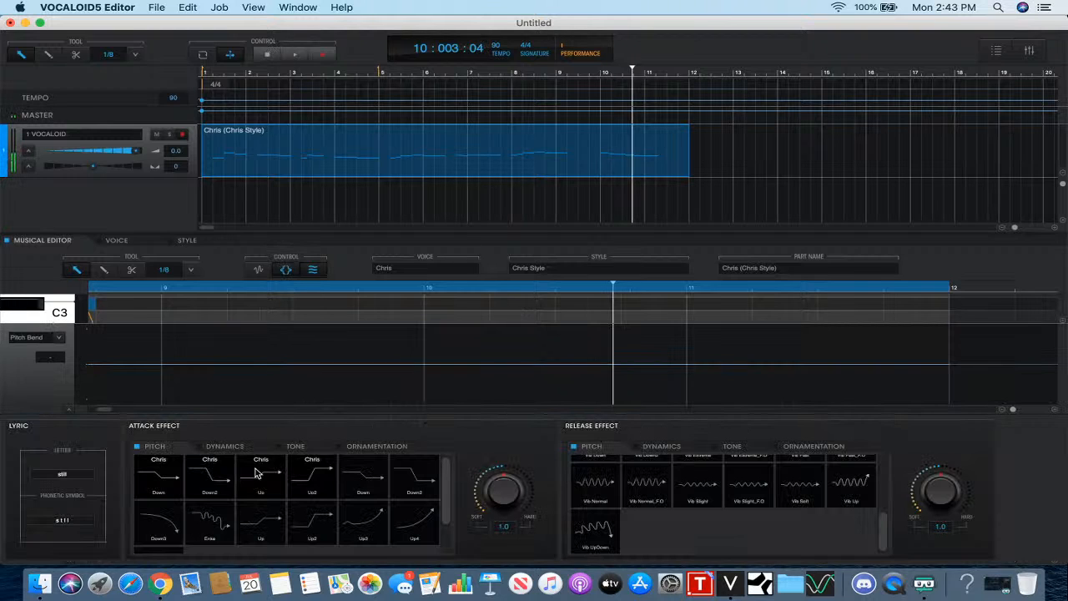
{"action": "left_click", "coordinate": [285, 269]}
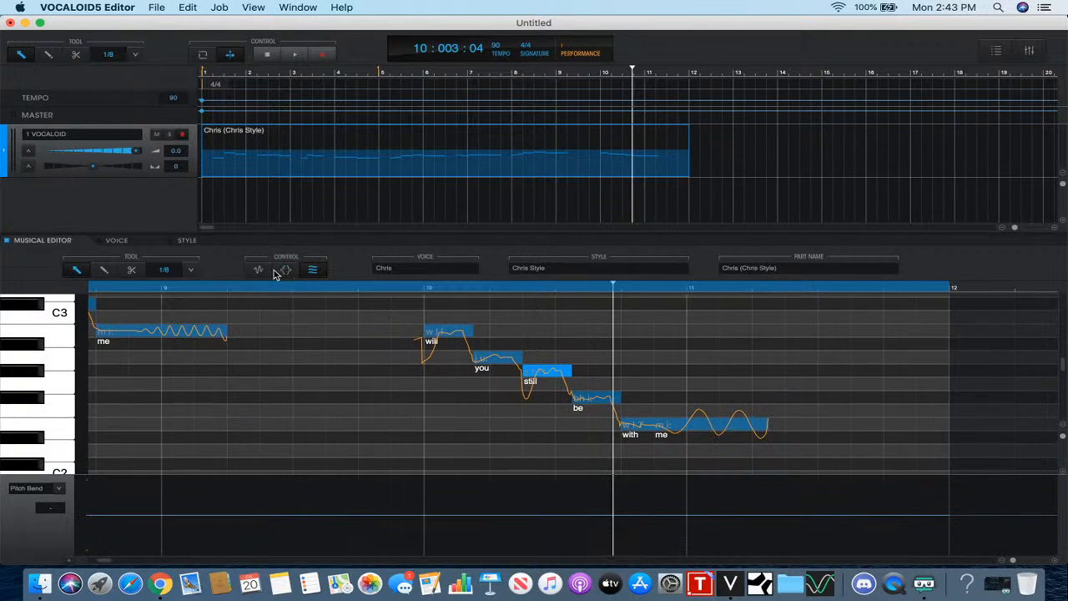
{"action": "left_click", "coordinate": [261, 269]}
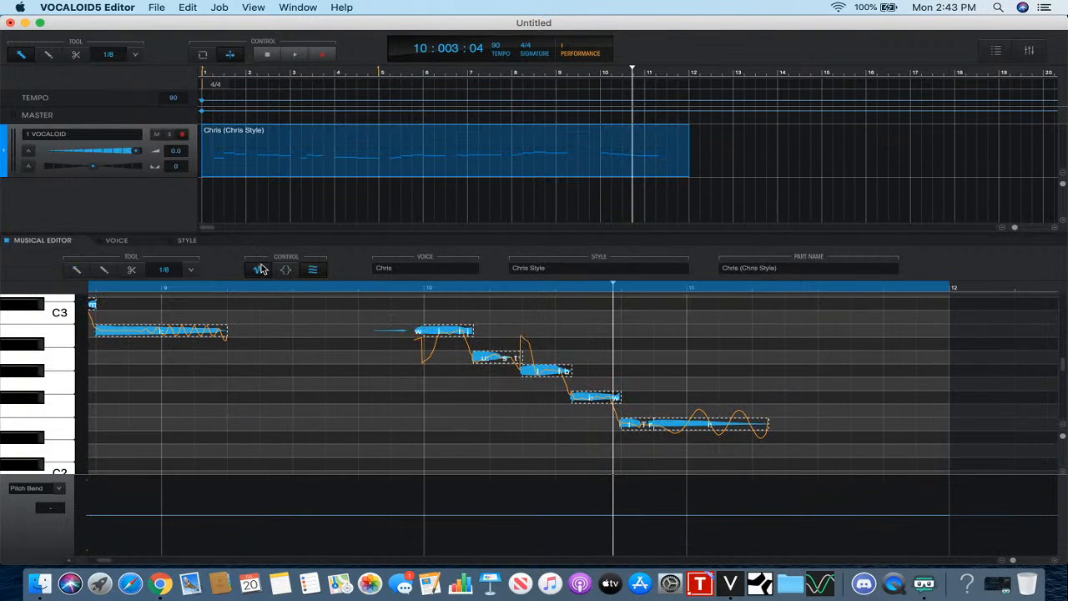
- Reduce the strength of the attack effect at the start of the "still" note
{"action": "left_click", "coordinate": [534, 417]}
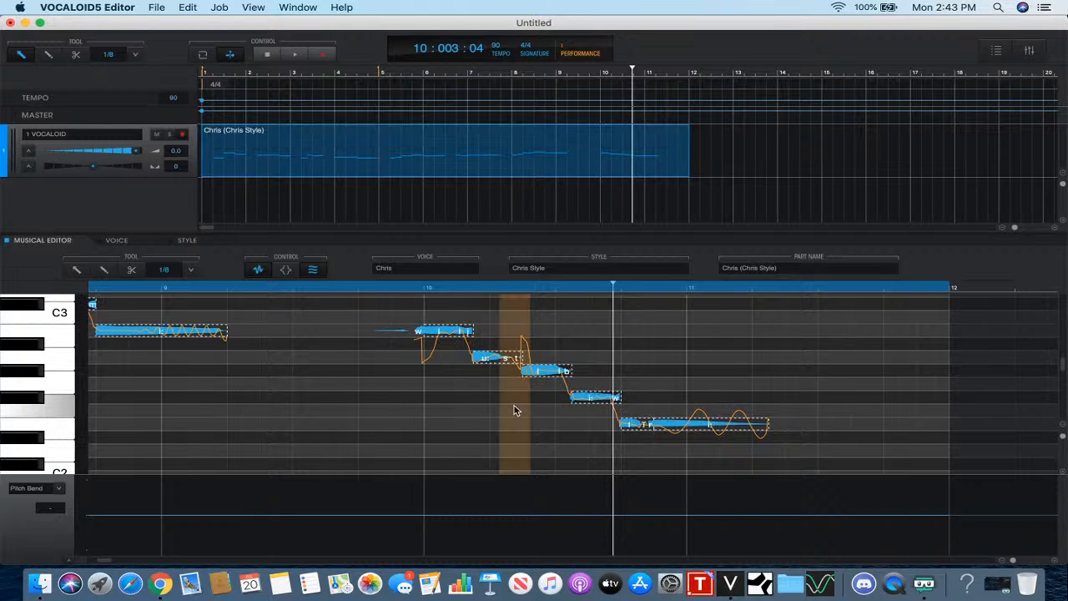
{"action": "left_click", "coordinate": [514, 409]}
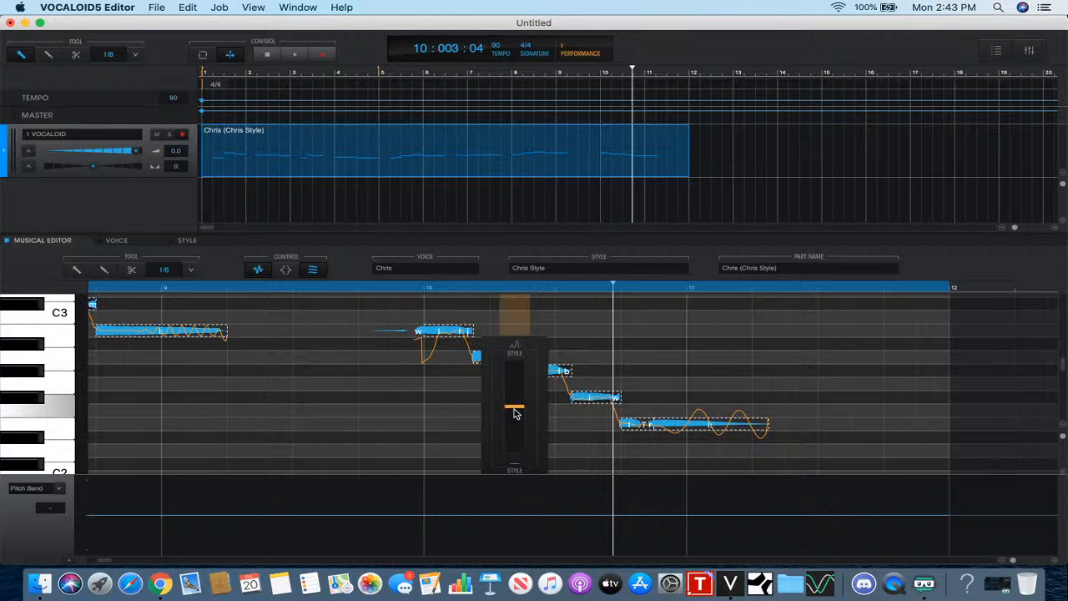
{"action": "left_click_drag", "start_coordinate": [514, 412], "coordinate": [514, 434]}
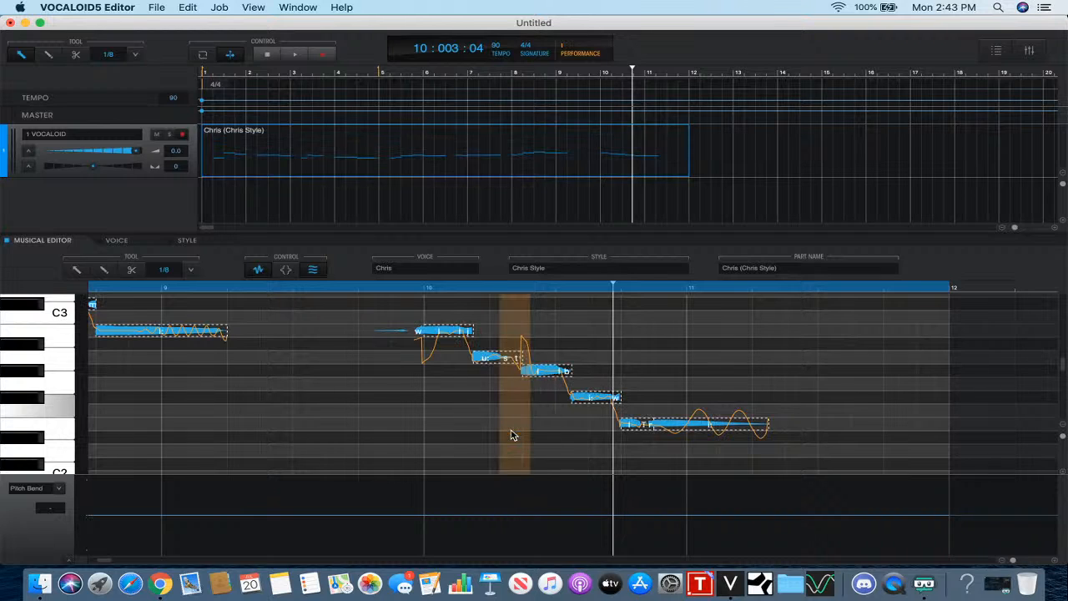
- Play the "will you still be with me" phrase several times from beat 4 of measure 9 to judge the attack on "still"
{"action": "left_click", "coordinate": [397, 290]}
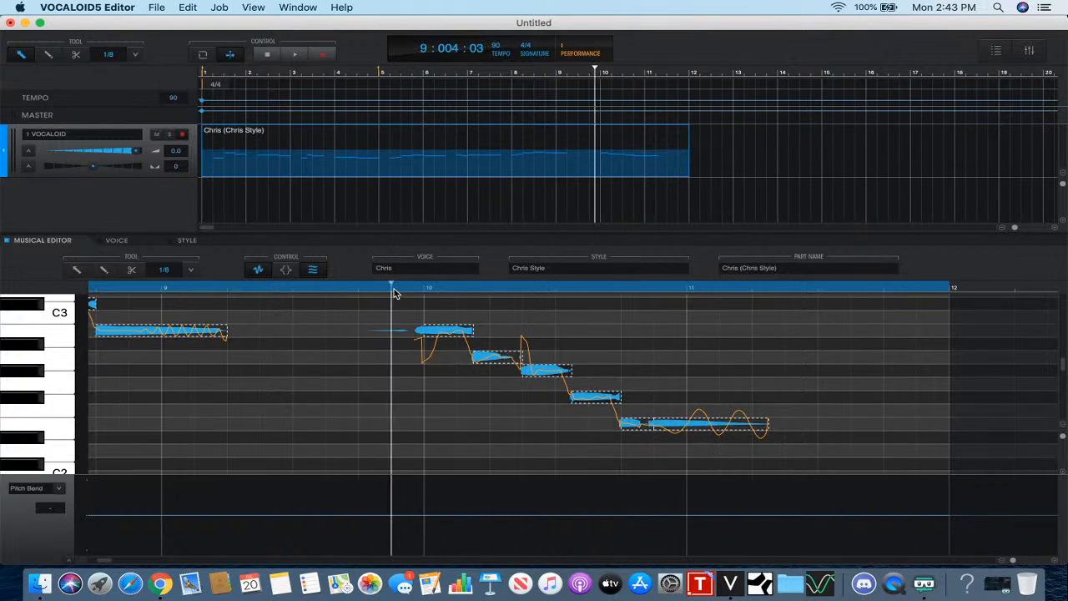
{"action": "left_click", "coordinate": [294, 56]}
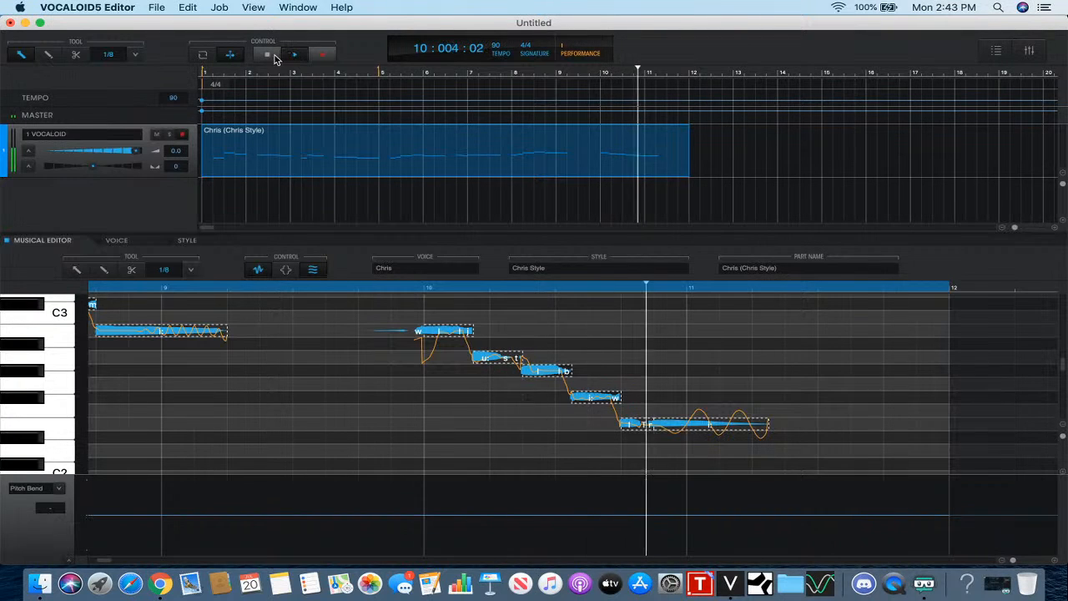
{"action": "left_click", "coordinate": [273, 57]}
{"action": "left_click", "coordinate": [258, 269]}
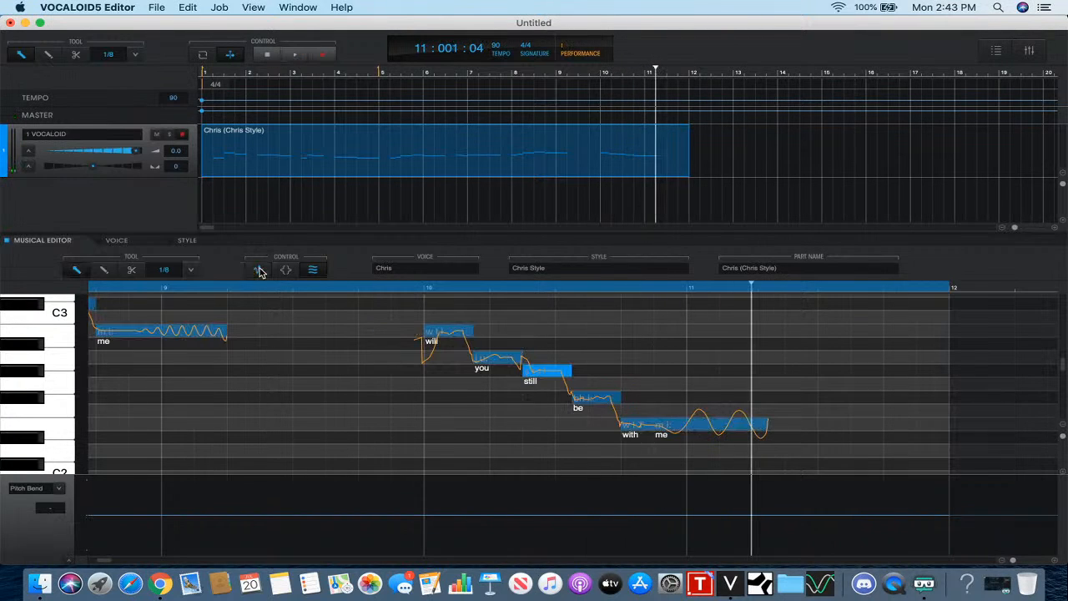
{"action": "scroll", "coordinate": [338, 365], "scroll_direction": "right", "scroll_amount": 2}
{"action": "left_click", "coordinate": [281, 289]}
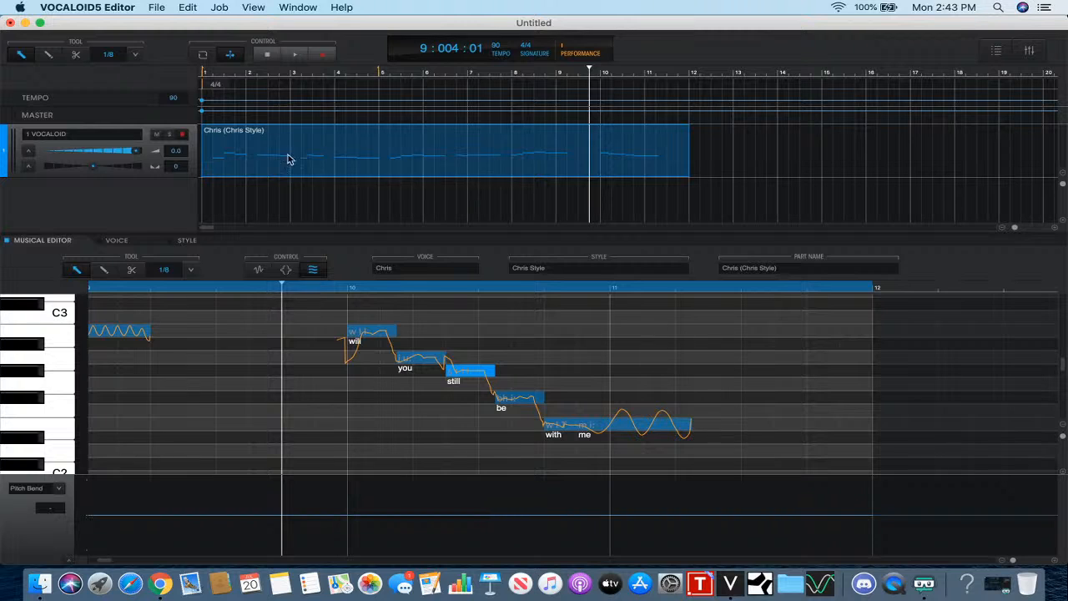
{"action": "left_click", "coordinate": [296, 57]}
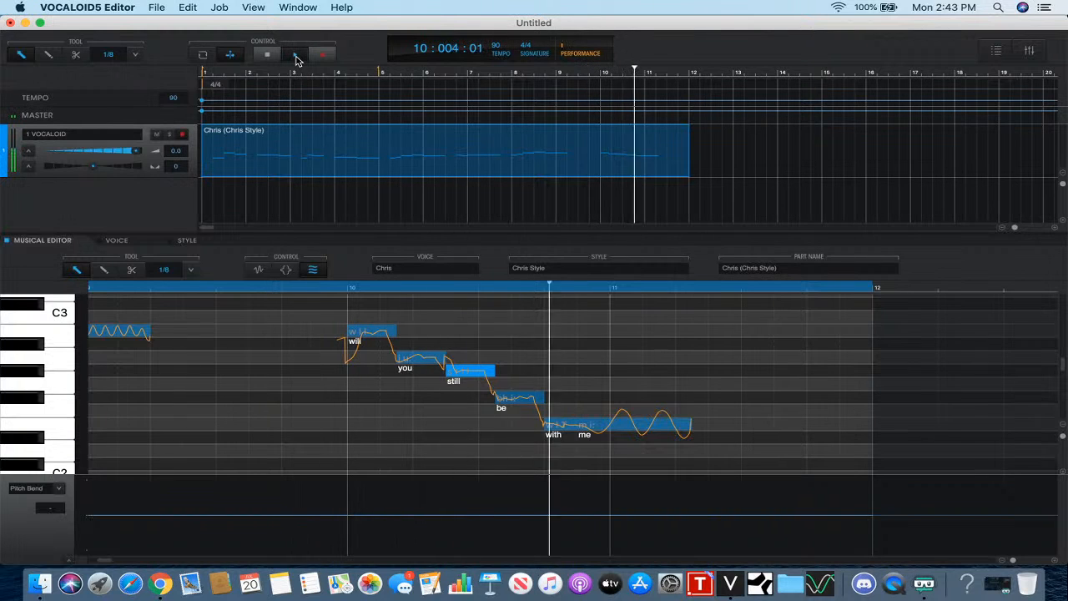
{"action": "key", "text": "space"}
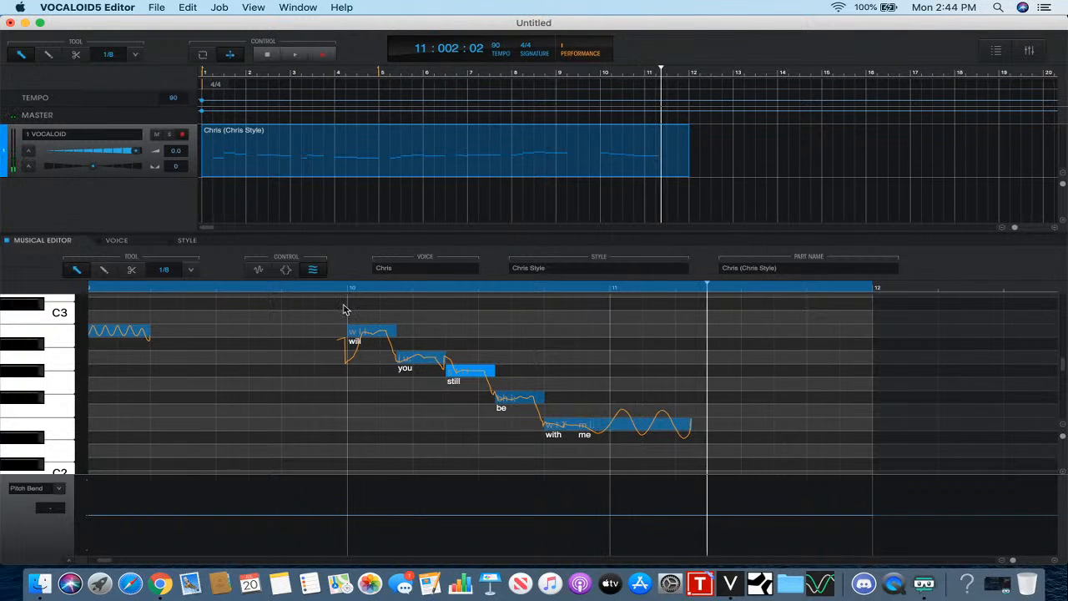
{"action": "left_click", "coordinate": [315, 289]}
{"action": "left_click", "coordinate": [297, 54]}
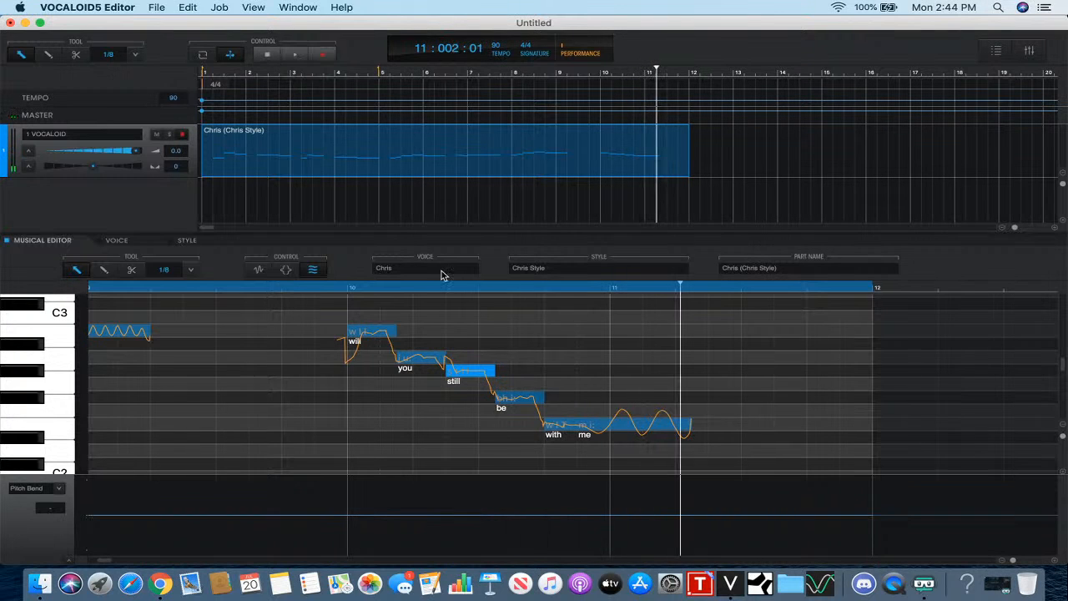
- Apply the standard Down2 pitch attack effect to the "you" note in measure 10 and reduce its strength
{"action": "left_click", "coordinate": [429, 358]}
{"action": "left_click", "coordinate": [285, 269]}
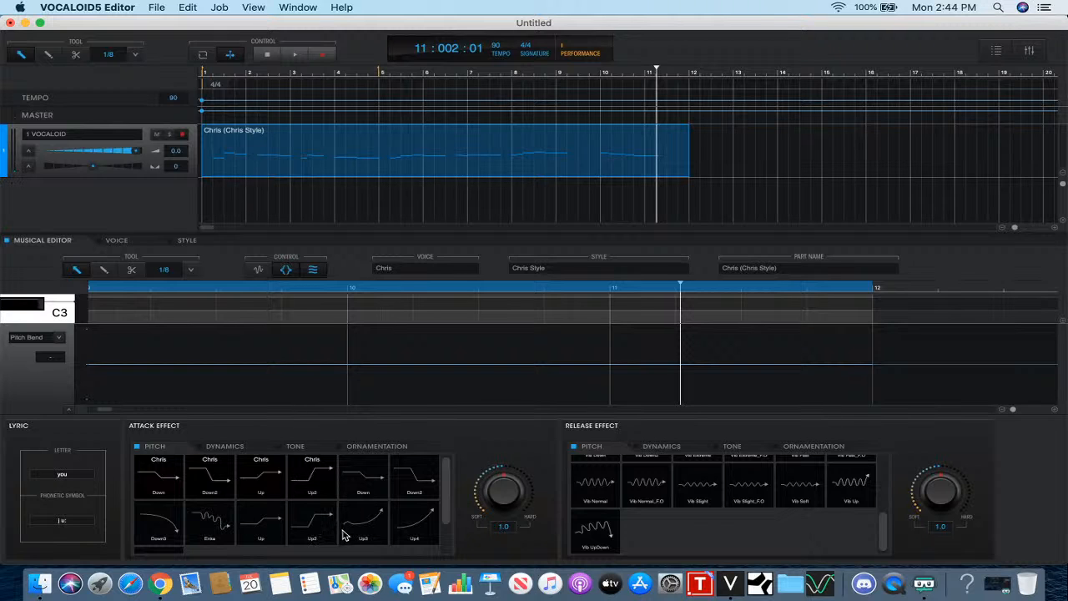
{"action": "left_click", "coordinate": [412, 483]}
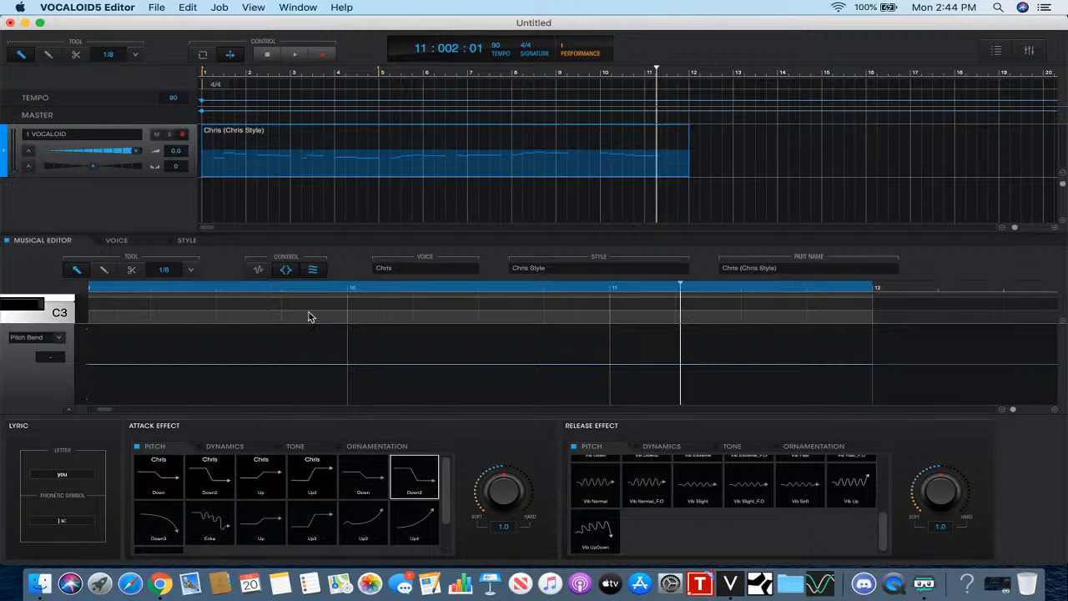
{"action": "left_click", "coordinate": [285, 268]}
{"action": "left_click", "coordinate": [258, 269]}
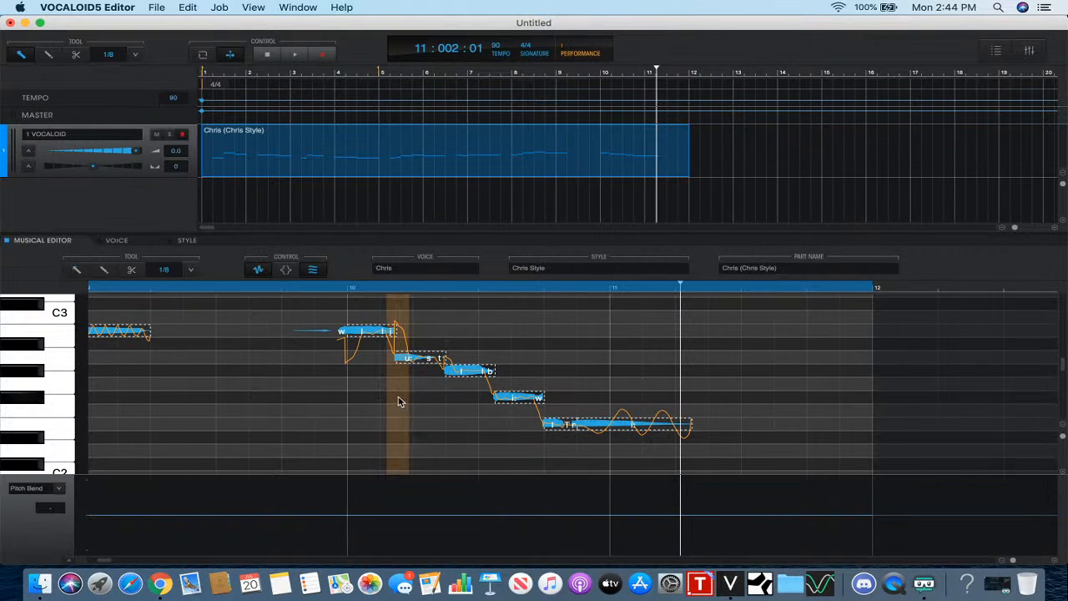
{"action": "left_click_drag", "start_coordinate": [398, 401], "coordinate": [398, 425]}
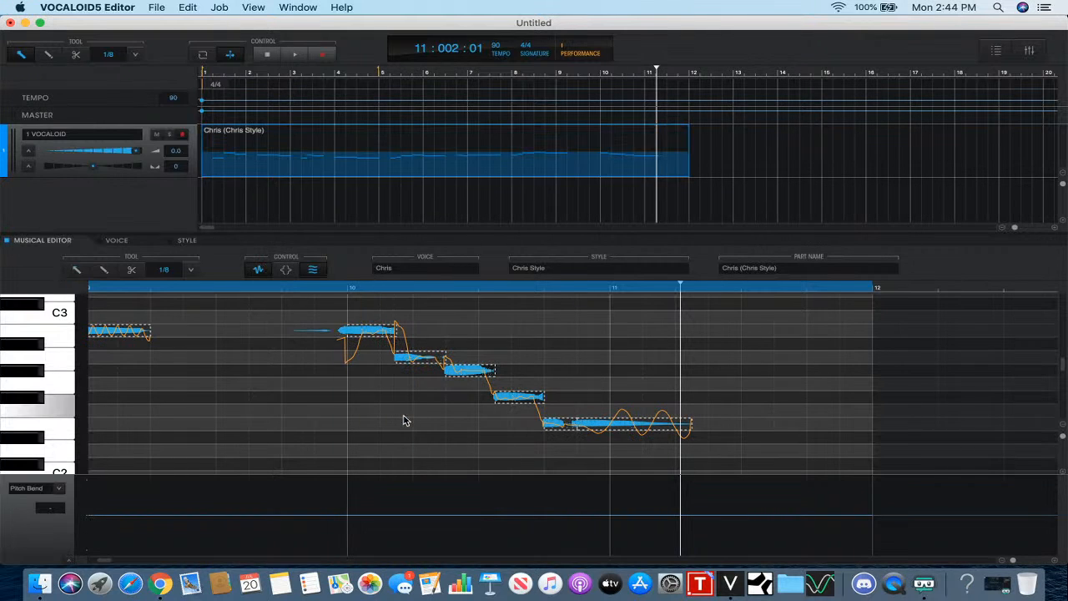
- Play the phrase from beat 4 of measure 9 to hear the new attack on "you"
{"action": "left_click", "coordinate": [292, 288]}
{"action": "left_click", "coordinate": [258, 270]}
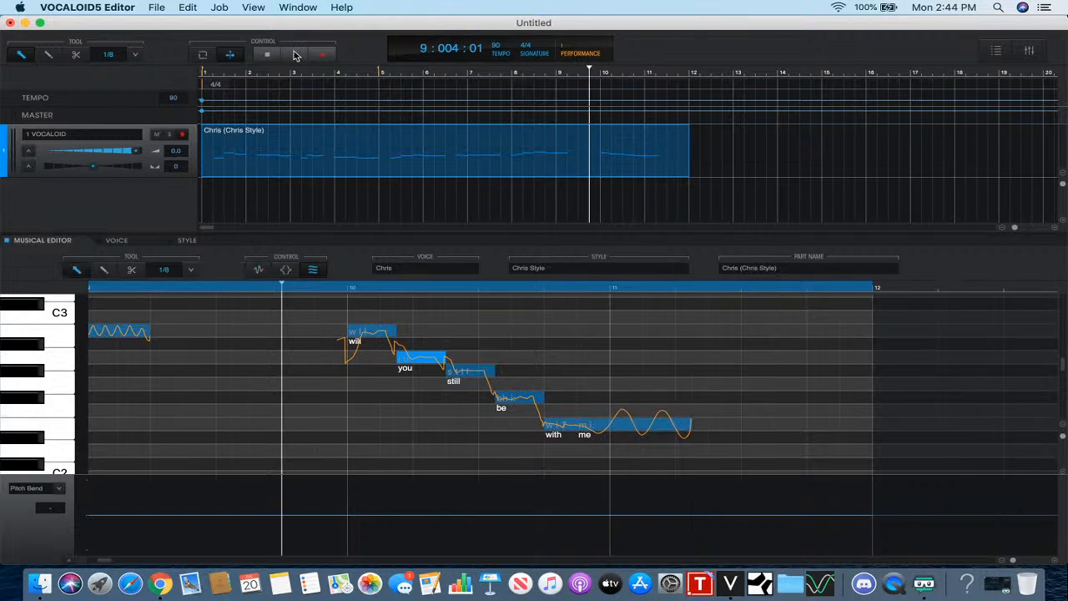
{"action": "left_click", "coordinate": [299, 54]}
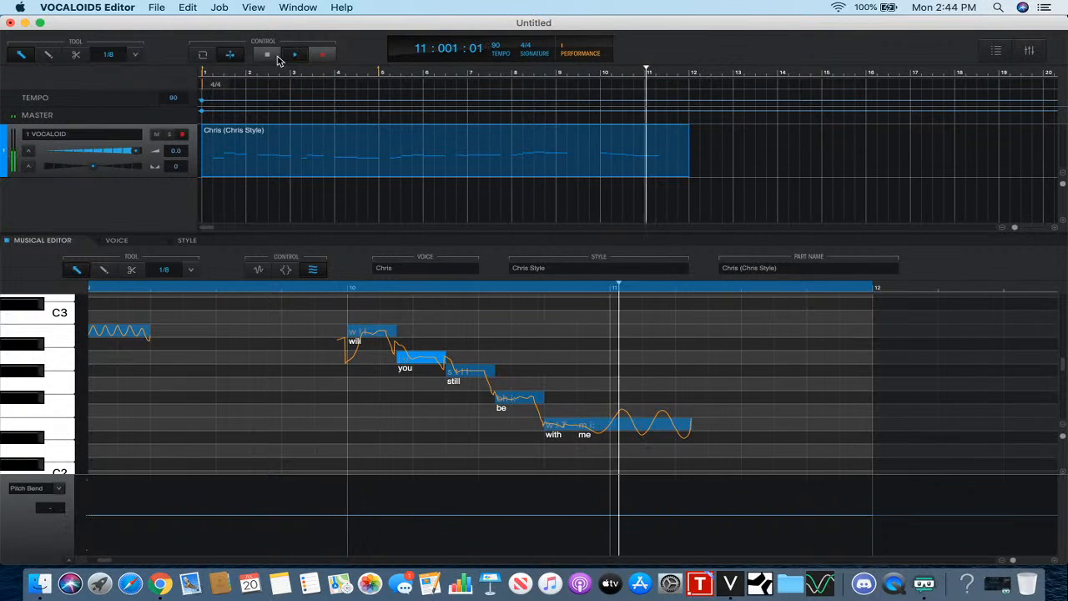
{"action": "left_click", "coordinate": [268, 55]}
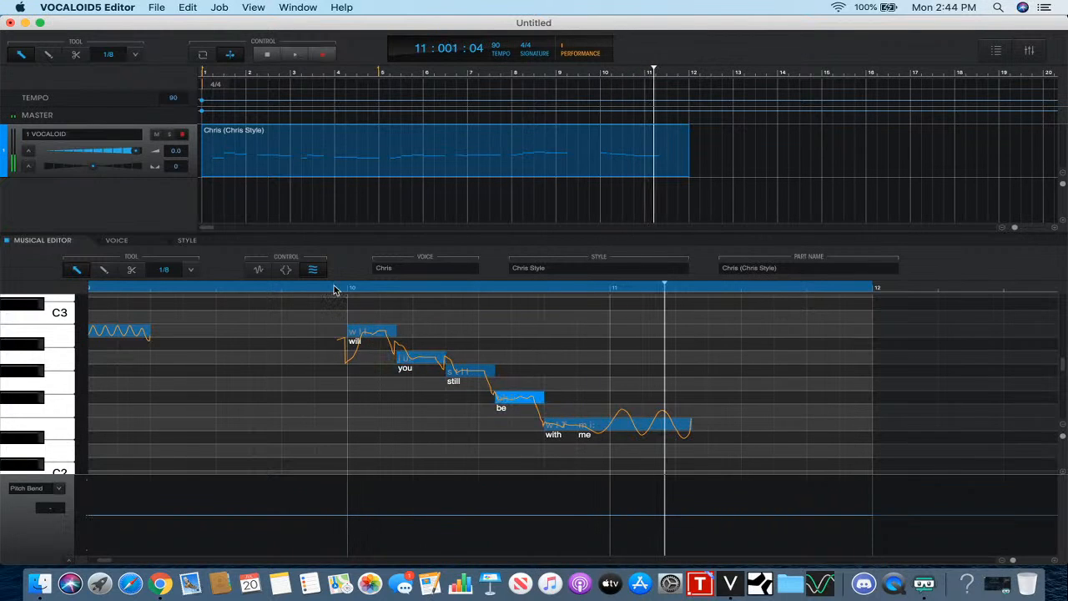
- Apply the standard Up2 pitch attack effect to the "be" note in measure 10
{"action": "left_click", "coordinate": [286, 270]}
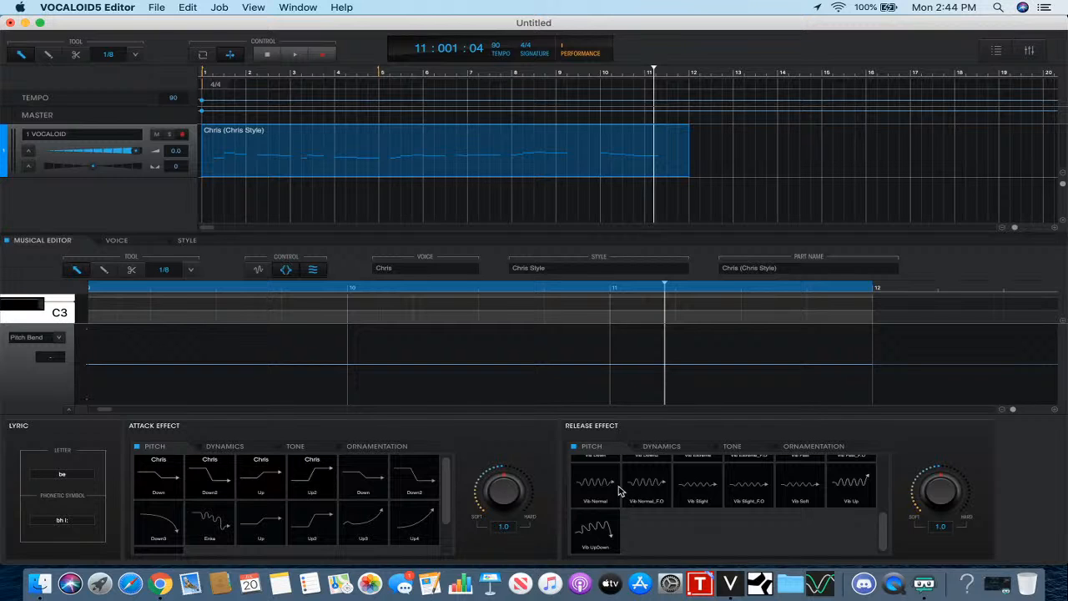
{"action": "left_click", "coordinate": [283, 270]}
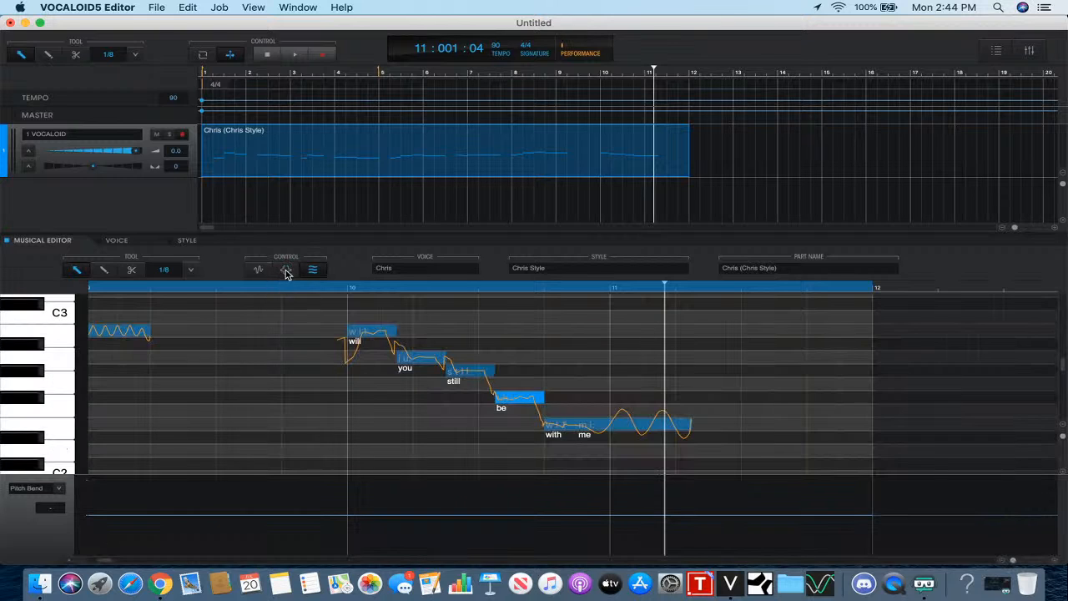
{"action": "left_click", "coordinate": [287, 270]}
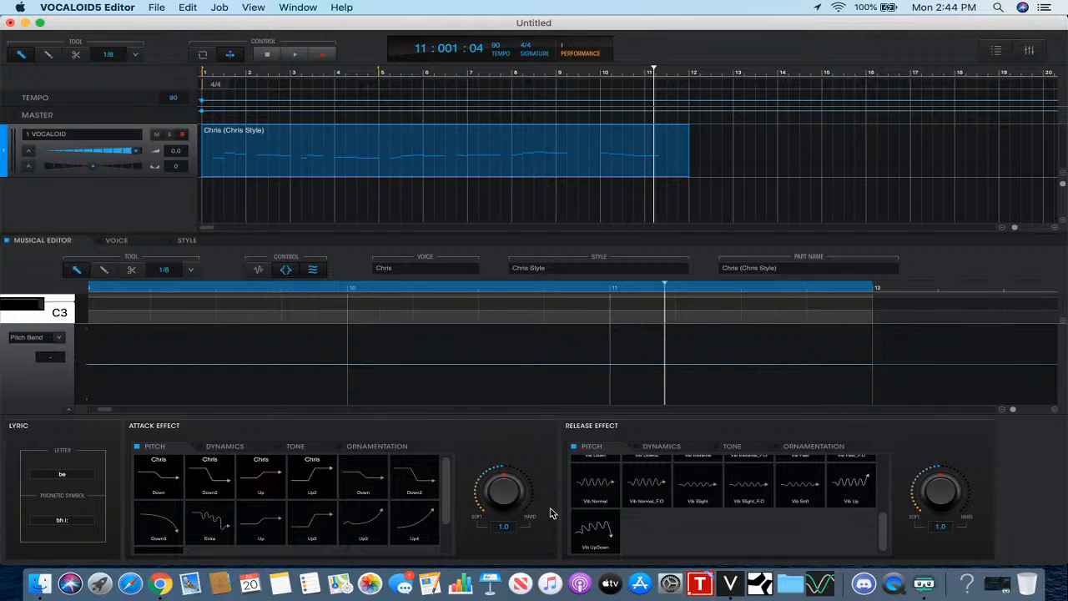
{"action": "scroll", "coordinate": [680, 515], "scroll_direction": "up", "scroll_amount": 5}
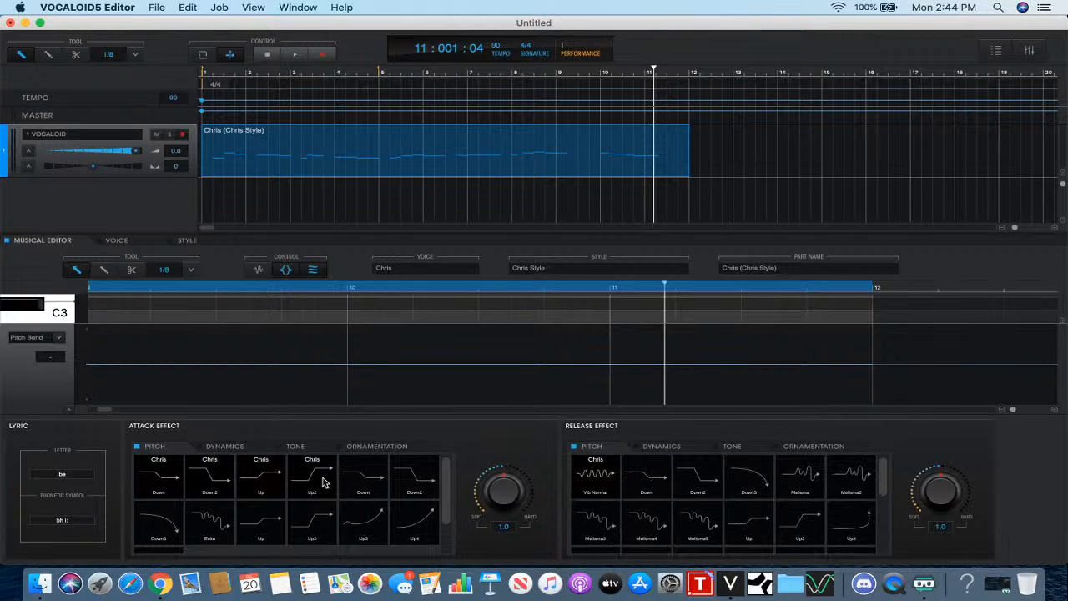
{"action": "left_click", "coordinate": [286, 272]}
{"action": "left_click", "coordinate": [288, 272]}
{"action": "left_click", "coordinate": [295, 527]}
{"action": "left_click", "coordinate": [285, 270]}
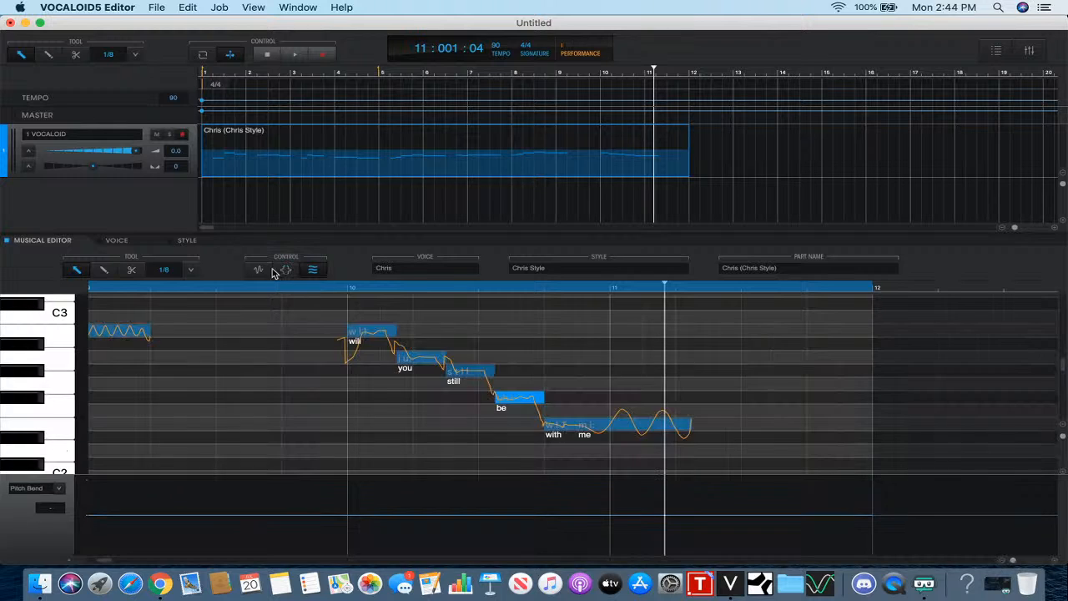
{"action": "left_click", "coordinate": [259, 271]}
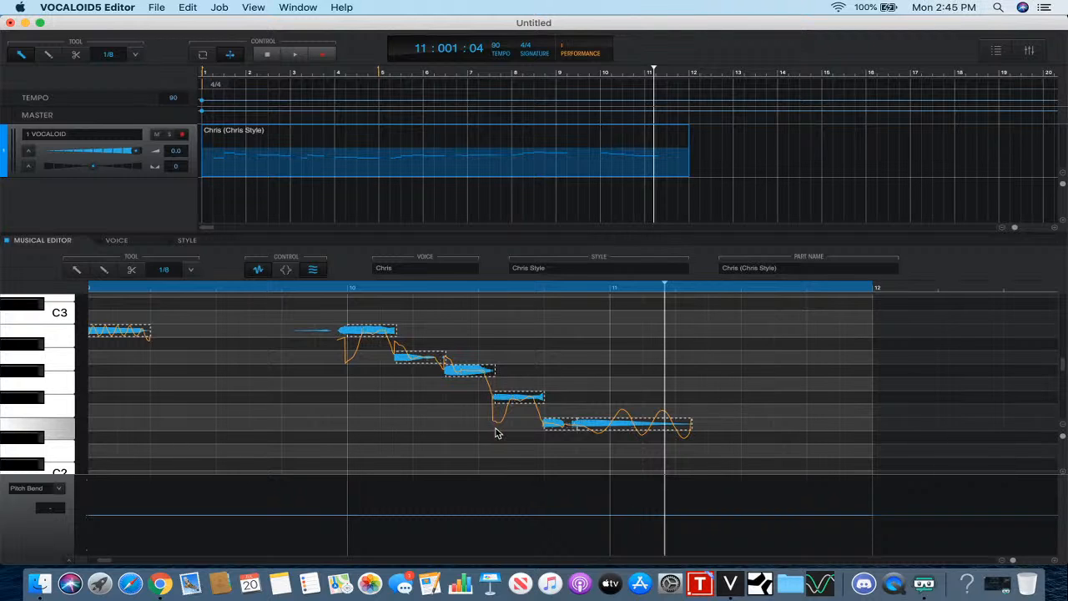
{"action": "left_click", "coordinate": [257, 270]}
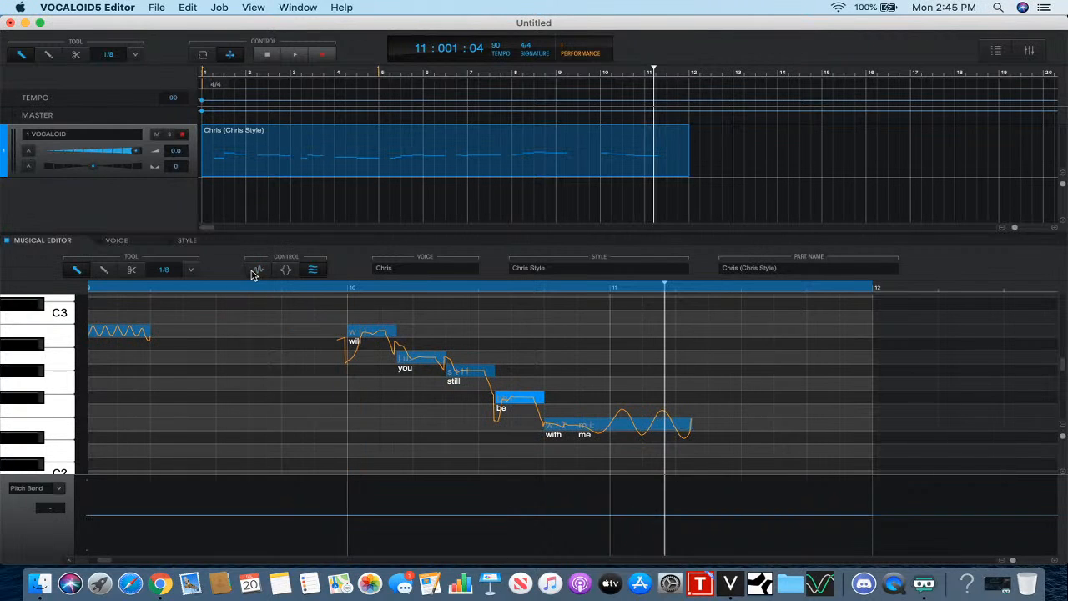
- Play the phrase from beat 2 of measure 9 to hear the new attack on "be"
{"action": "left_click", "coordinate": [283, 290]}
{"action": "left_click", "coordinate": [163, 292]}
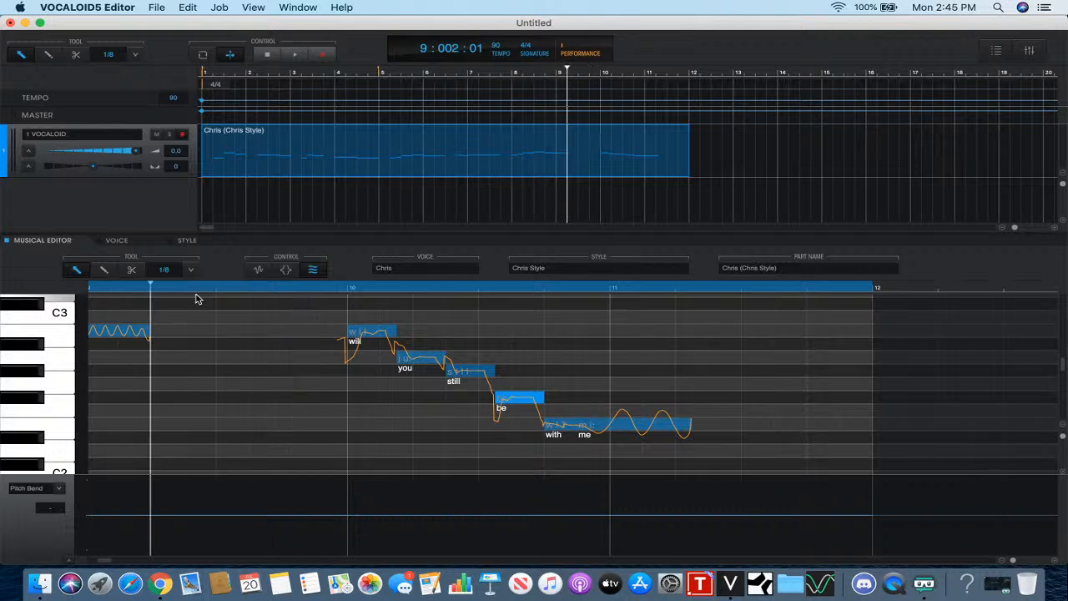
{"action": "left_click", "coordinate": [292, 55]}
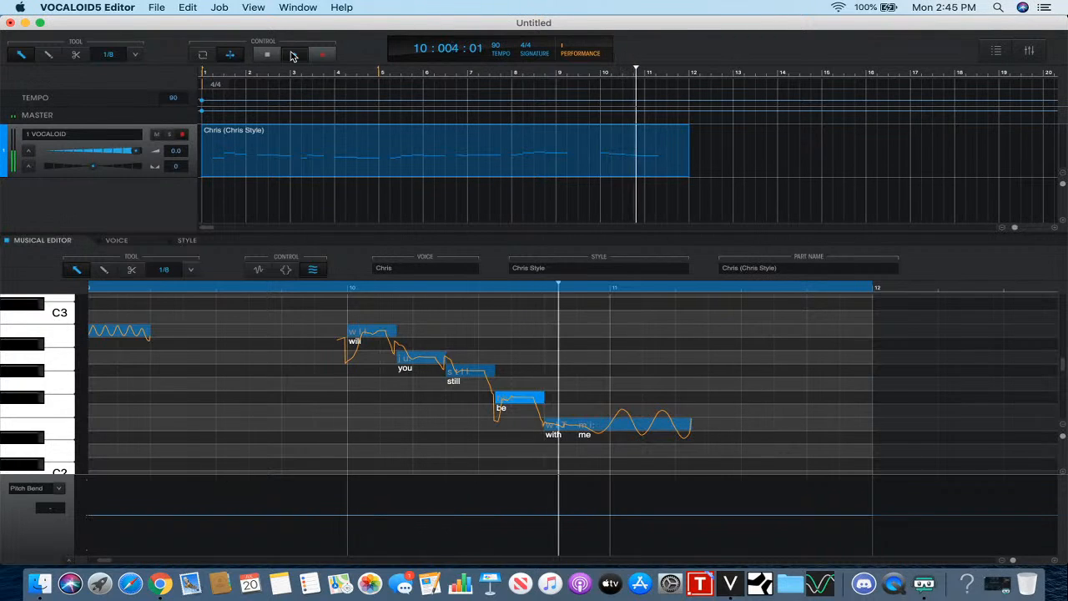
{"action": "left_click", "coordinate": [268, 56]}
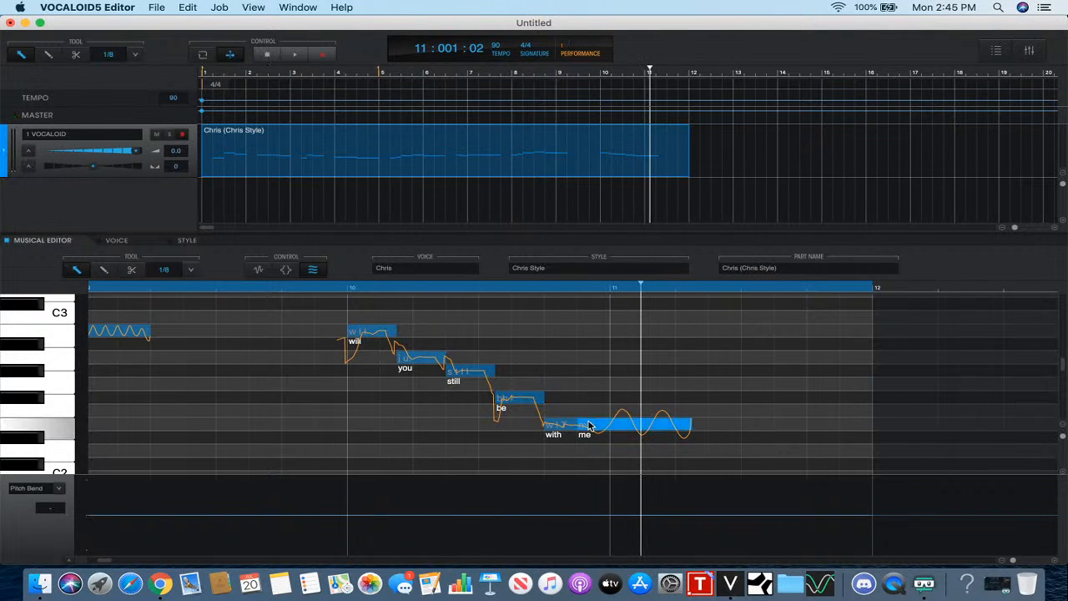
- Apply the standard Vib Normal pitch release effect to the final "me" note
{"action": "left_click", "coordinate": [285, 270]}
{"action": "left_click", "coordinate": [284, 269]}
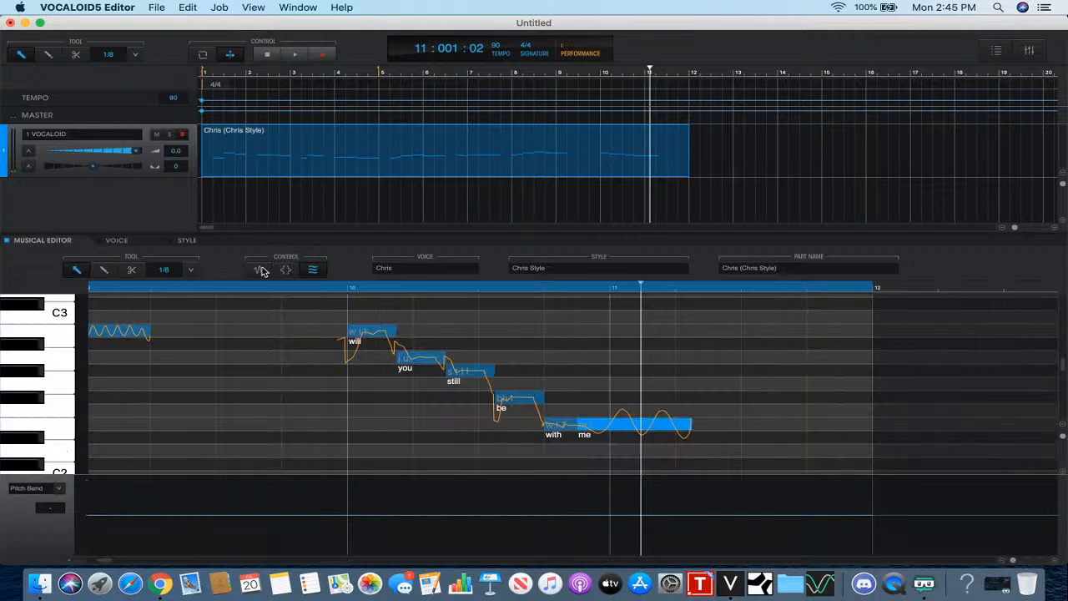
{"action": "left_click", "coordinate": [288, 270]}
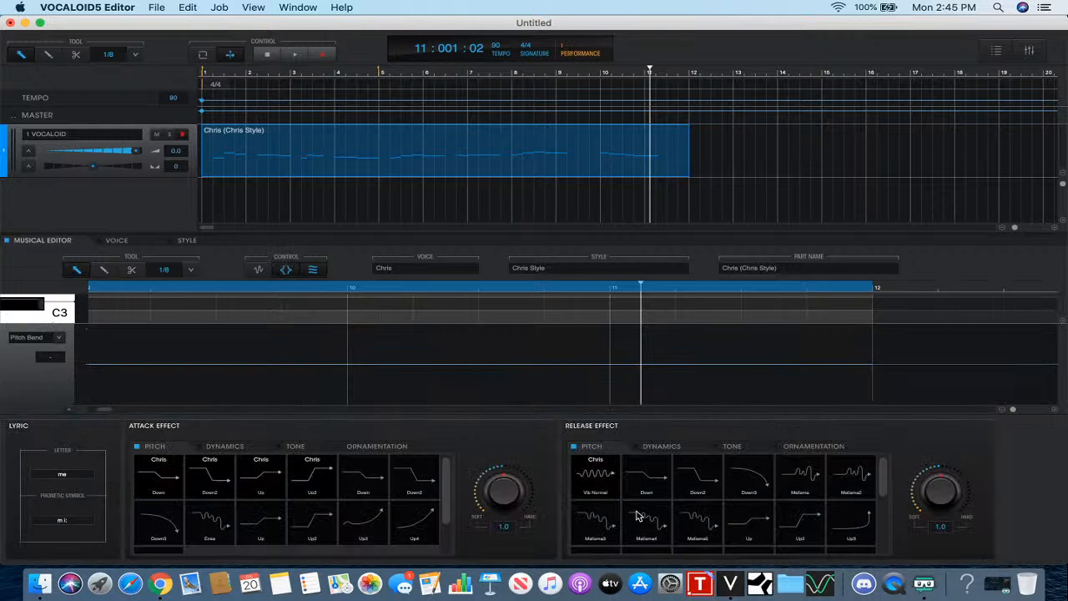
{"action": "scroll", "coordinate": [636, 516], "scroll_direction": "down", "scroll_amount": 5}
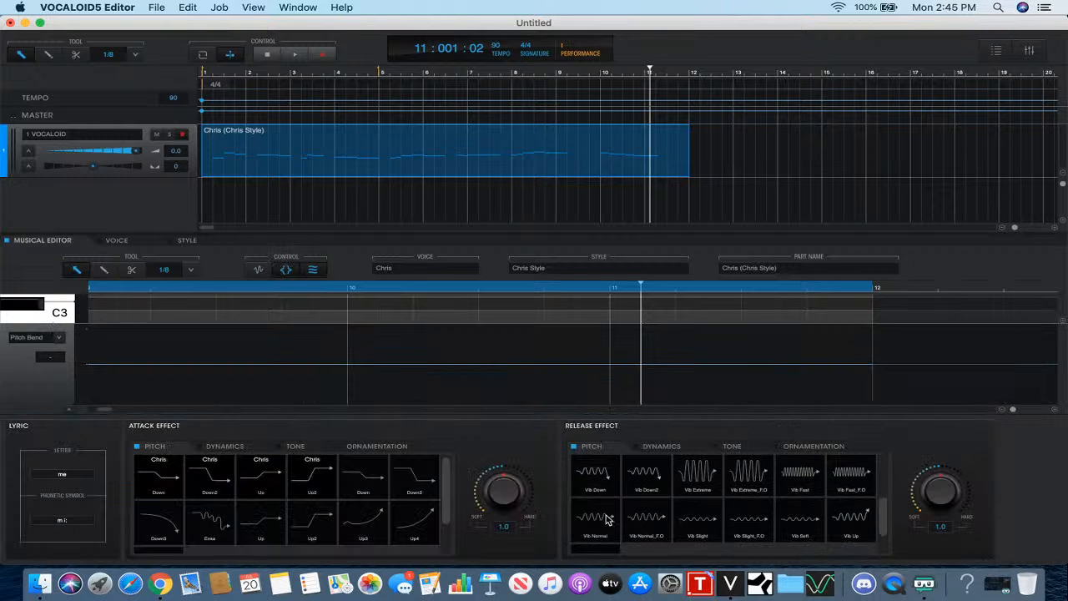
{"action": "left_click", "coordinate": [608, 519]}
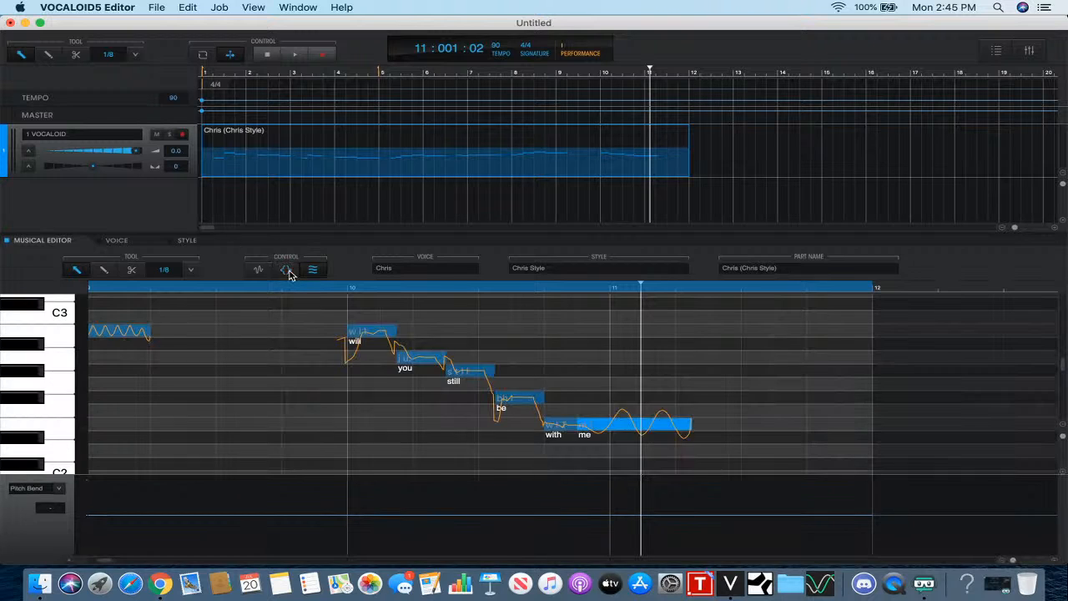
- Reduce the pitch release vibrato on the final "me" note to a strength of 0.2 and make it faster
{"action": "left_click", "coordinate": [283, 269]}
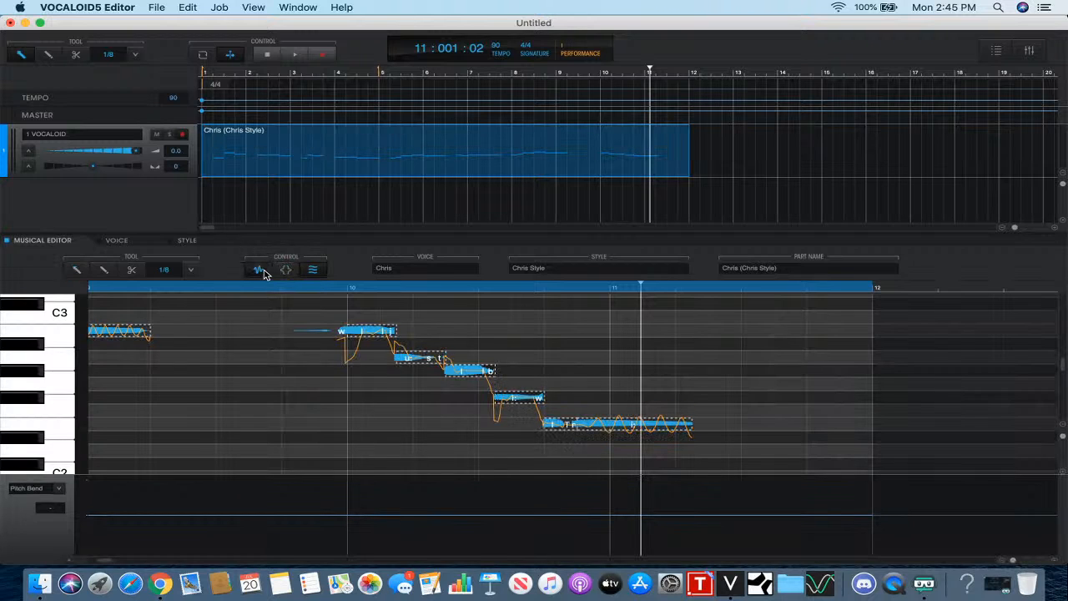
{"action": "left_click", "coordinate": [258, 270]}
{"action": "left_click", "coordinate": [661, 386]}
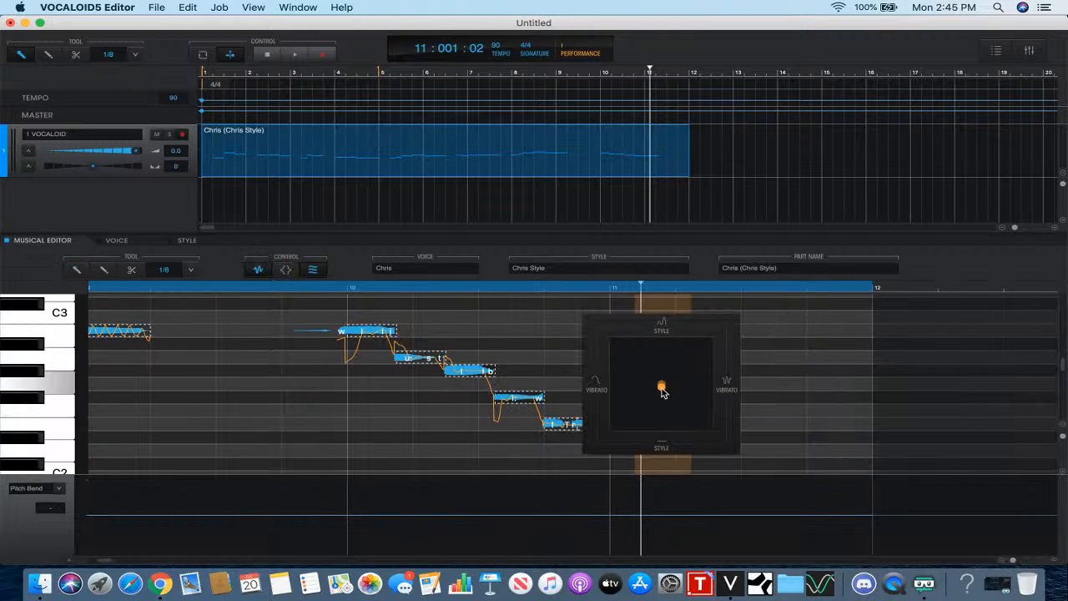
{"action": "left_click_drag", "start_coordinate": [662, 392], "coordinate": [686, 409]}
{"action": "left_click", "coordinate": [260, 270]}
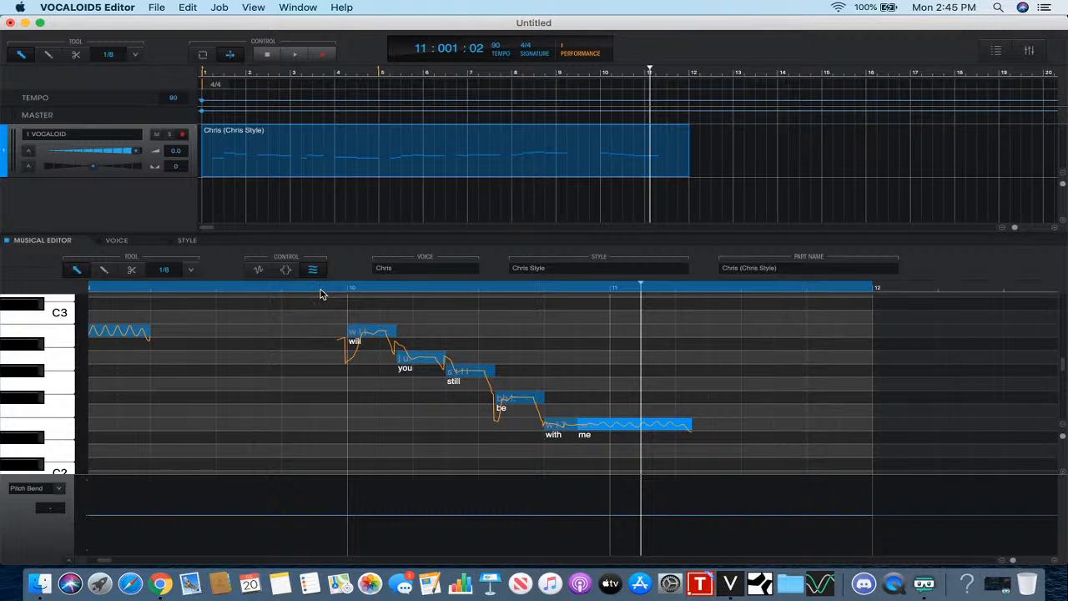
- Play the phrase from beat 4 of measure 9 to hear the softened vibrato on "me"
{"action": "left_click", "coordinate": [292, 291]}
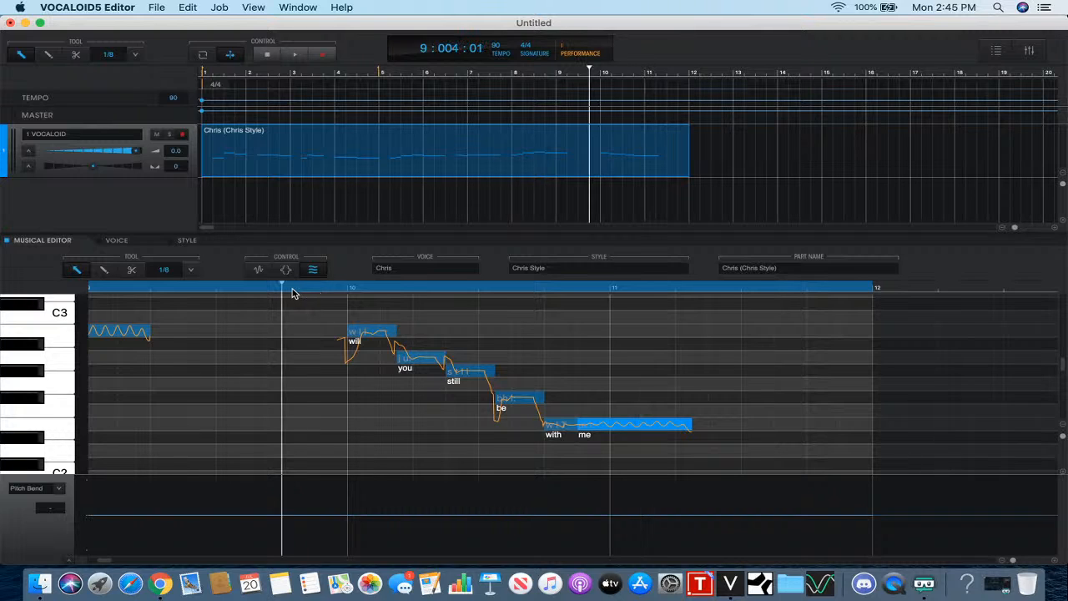
{"action": "left_click", "coordinate": [298, 56]}
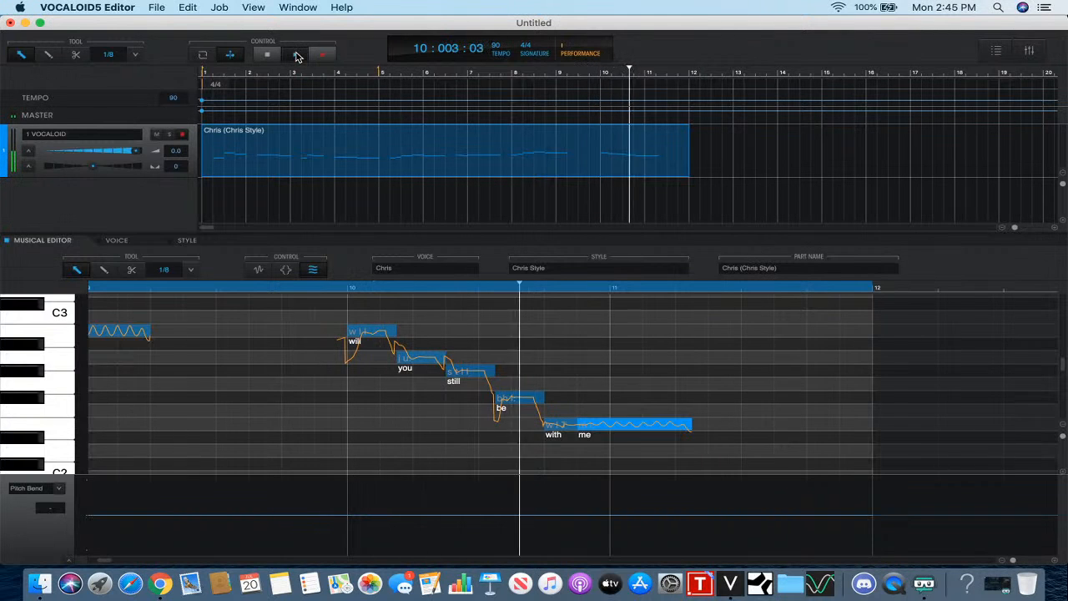
{"action": "left_click", "coordinate": [268, 54]}
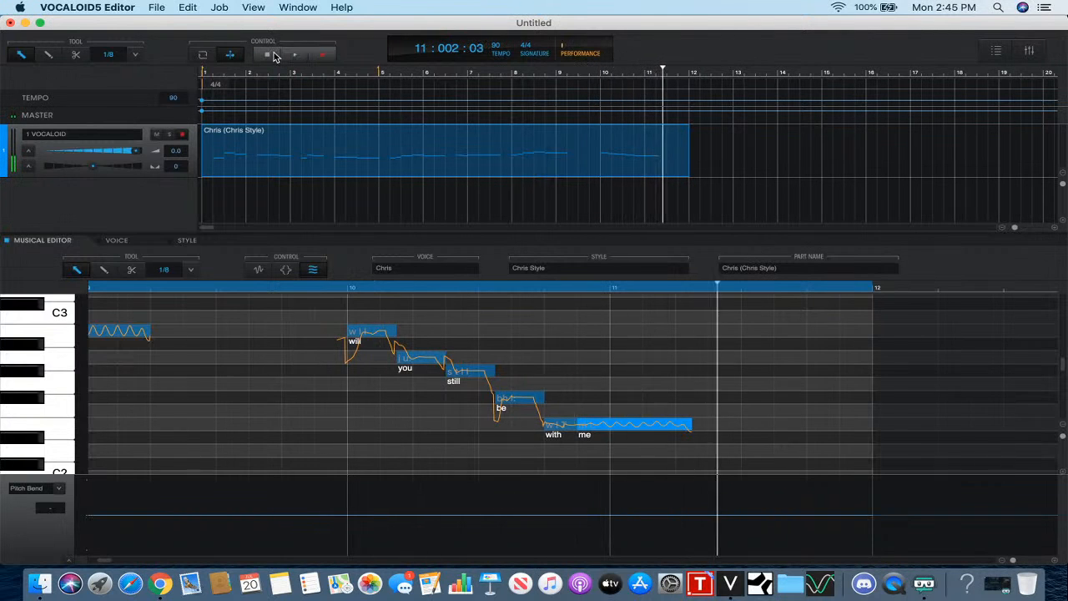
- Apply the standard Up2 pitch attack effect to the final "me" note and slightly shorten its attack range
{"action": "left_click", "coordinate": [287, 268]}
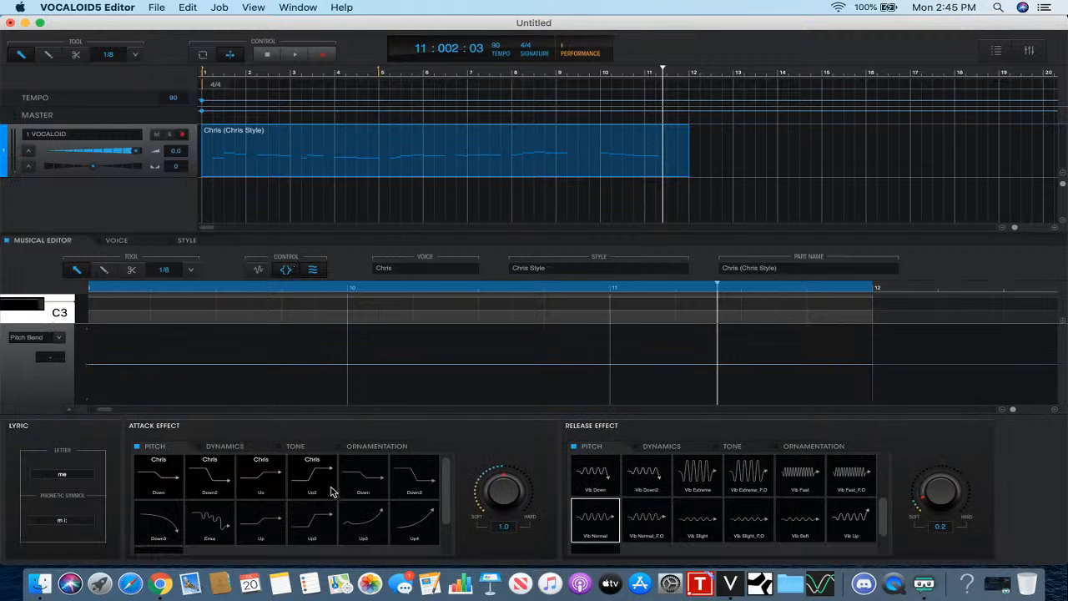
{"action": "left_click", "coordinate": [310, 524]}
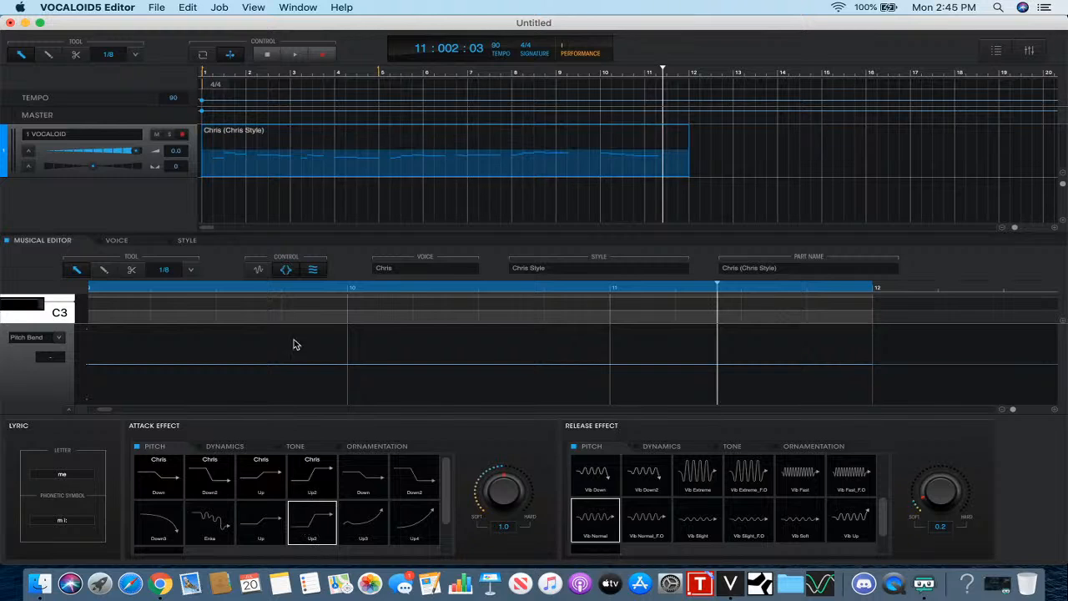
{"action": "left_click", "coordinate": [286, 270]}
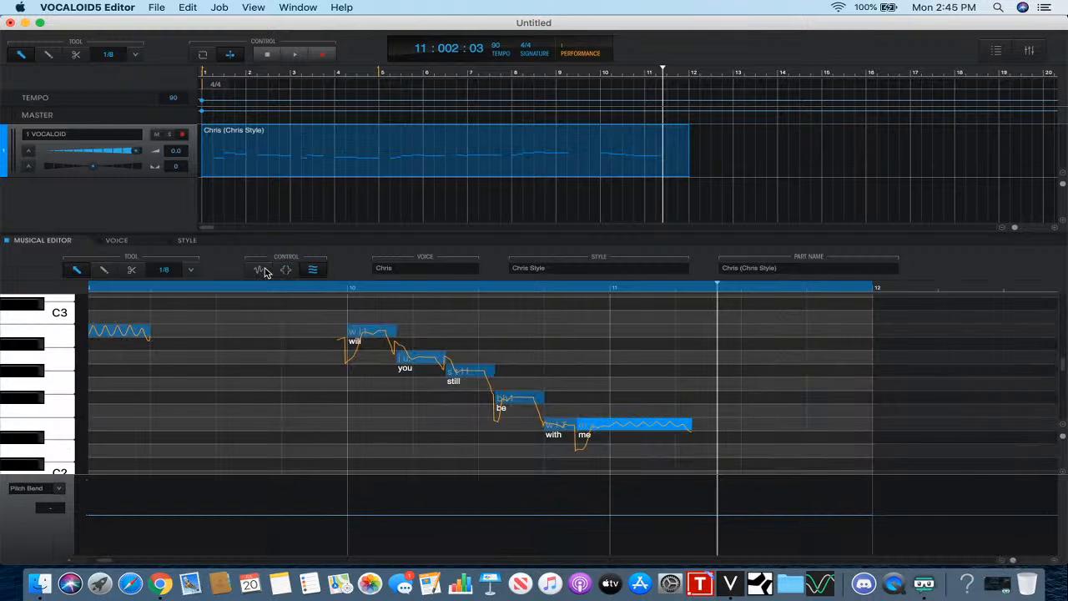
{"action": "left_click", "coordinate": [260, 271]}
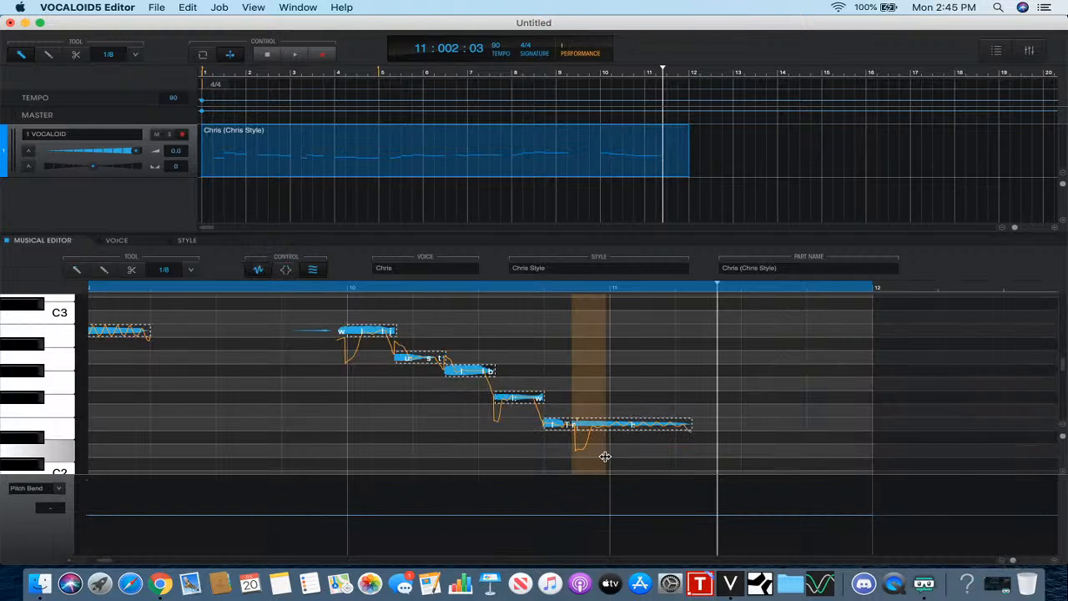
{"action": "left_click_drag", "start_coordinate": [605, 458], "coordinate": [600, 459]}
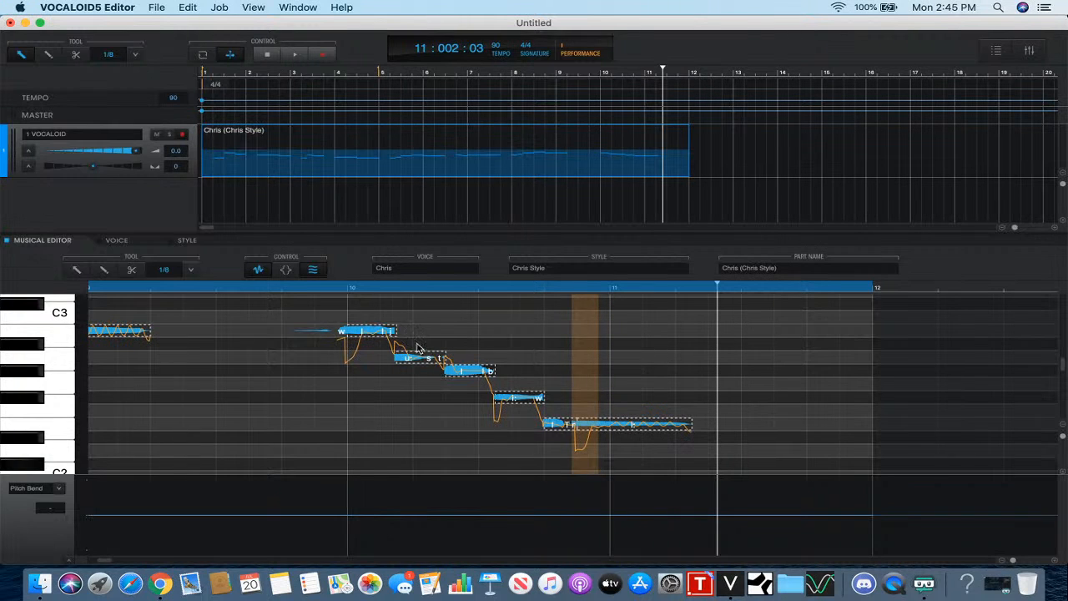
- Play the phrase from beat 4 of measure 9 to hear the new attack on "me"
{"action": "left_click", "coordinate": [311, 290]}
{"action": "left_click", "coordinate": [258, 269]}
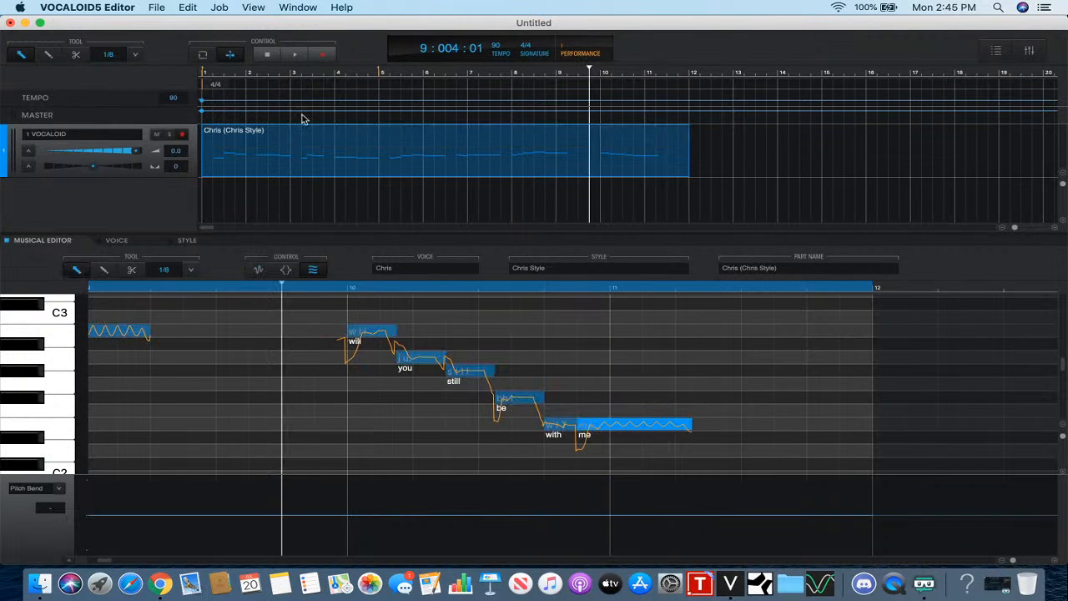
{"action": "left_click", "coordinate": [291, 56]}
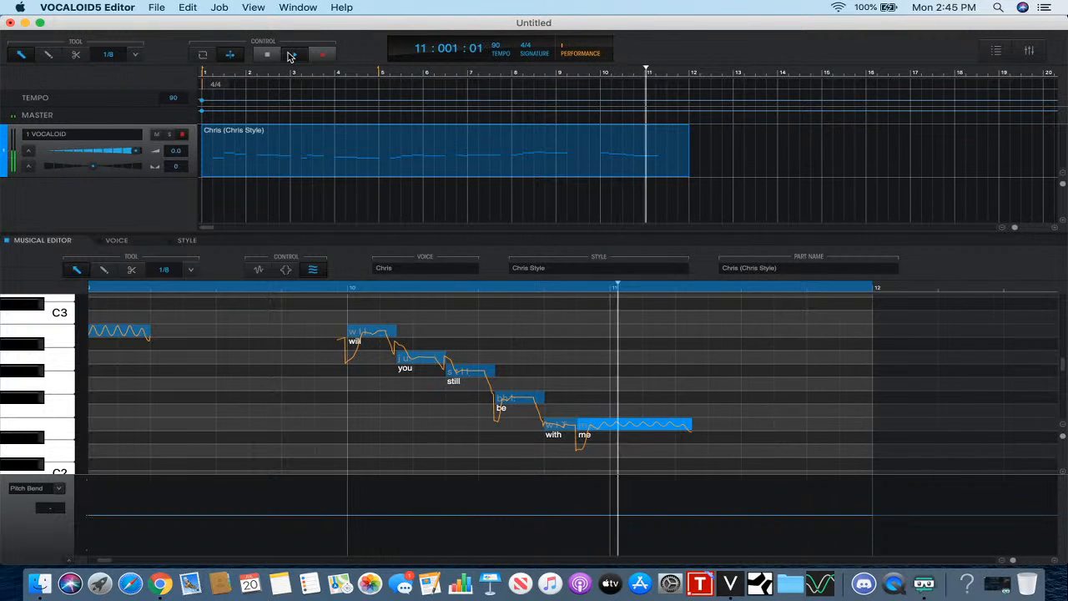
{"action": "left_click", "coordinate": [290, 56]}
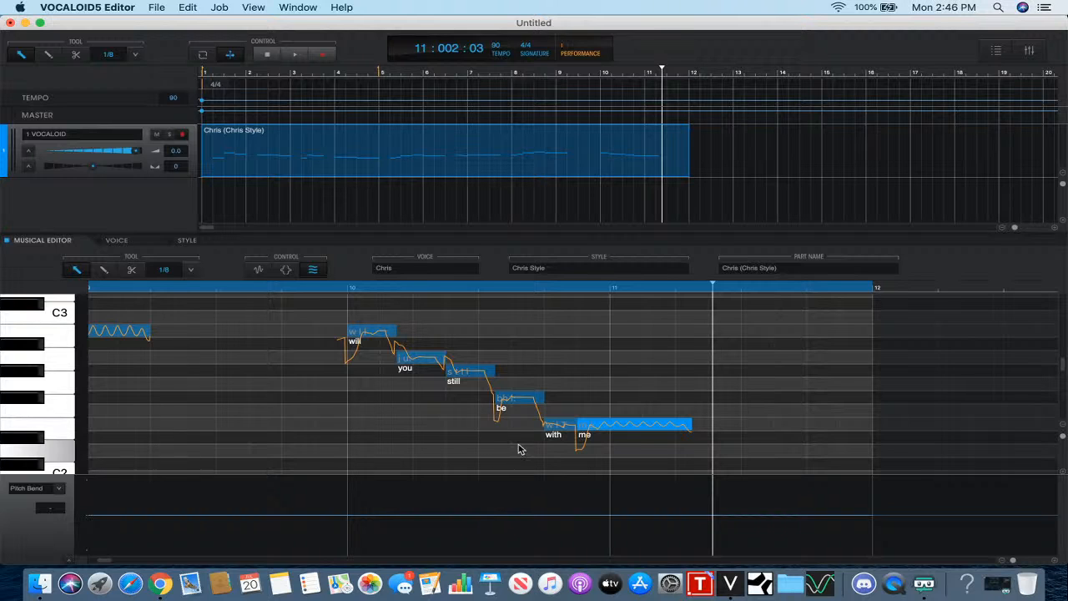
- Apply the standard Down2 pitch attack effect to the "with" note and reduce its strength
{"action": "left_click", "coordinate": [557, 427]}
{"action": "left_click", "coordinate": [286, 270]}
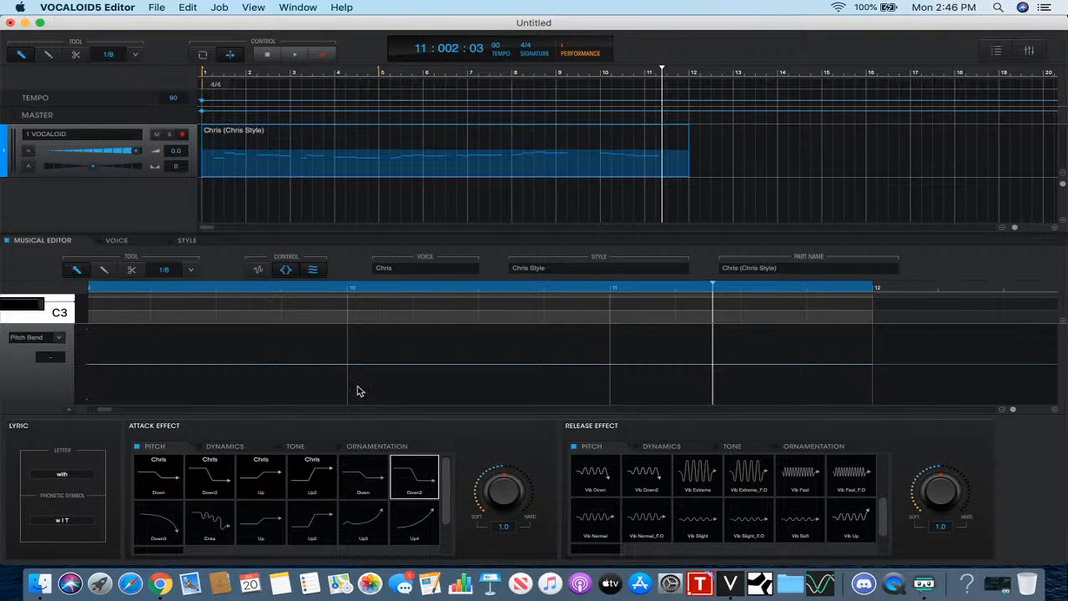
{"action": "left_click", "coordinate": [262, 270]}
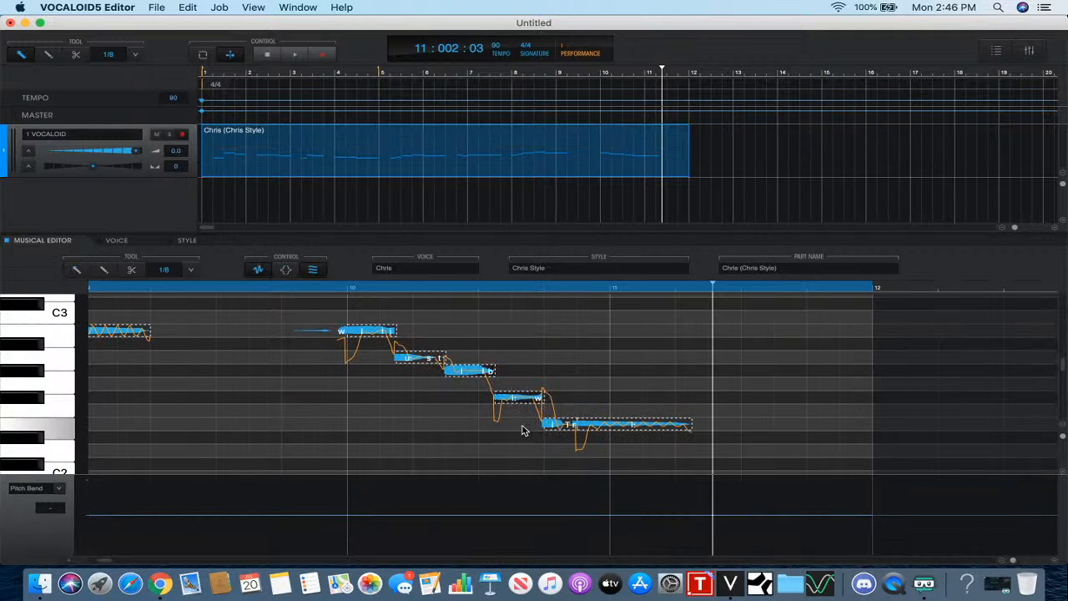
{"action": "left_click_drag", "start_coordinate": [547, 429], "coordinate": [546, 471]}
{"action": "scroll", "coordinate": [546, 442], "scroll_direction": "down", "scroll_amount": 2}
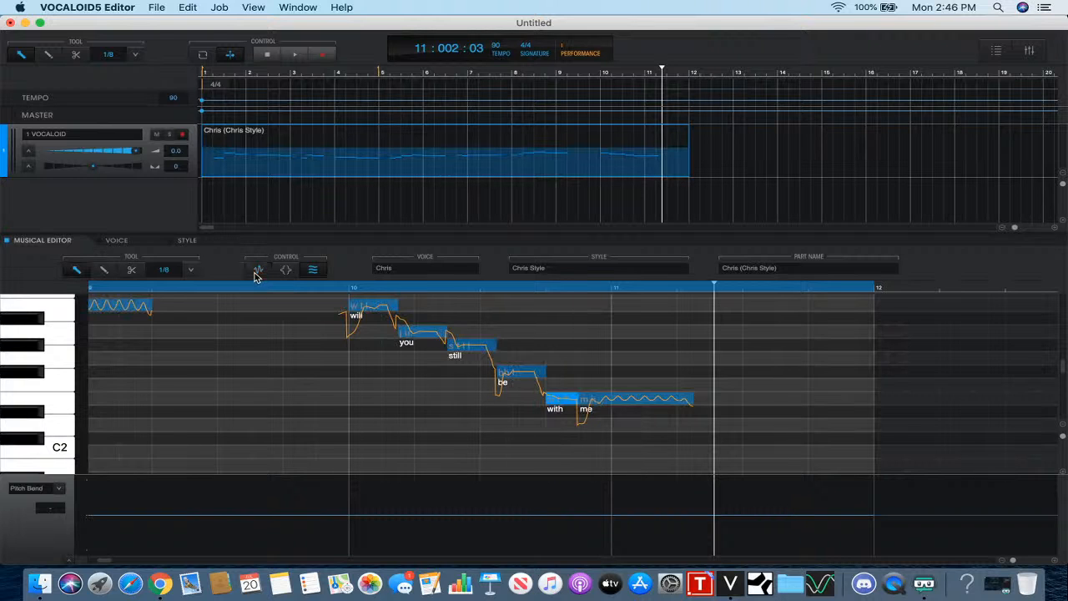
- Look over the pitch curves of the whole vocal part back to measure 1, with the playhead set to its start
{"action": "scroll", "coordinate": [287, 338], "scroll_direction": "up", "scroll_amount": 3}
{"action": "scroll", "coordinate": [287, 338], "scroll_direction": "left", "scroll_amount": 5}
{"action": "scroll", "coordinate": [287, 340], "scroll_direction": "up", "scroll_amount": 3}
{"action": "scroll", "coordinate": [287, 341], "scroll_direction": "left", "scroll_amount": 8}
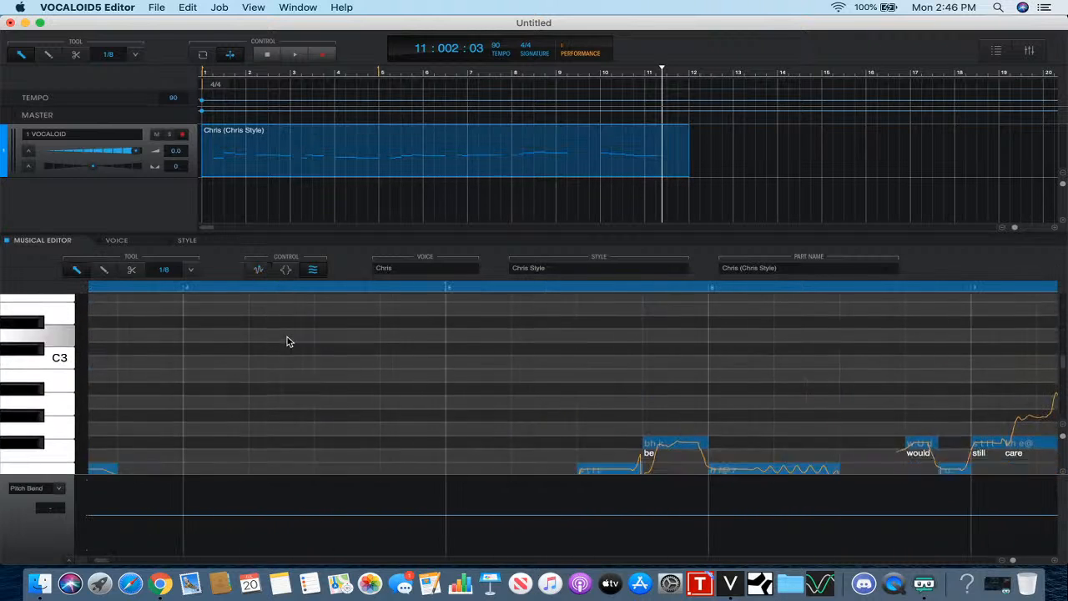
{"action": "scroll", "coordinate": [287, 340], "scroll_direction": "down", "scroll_amount": 5}
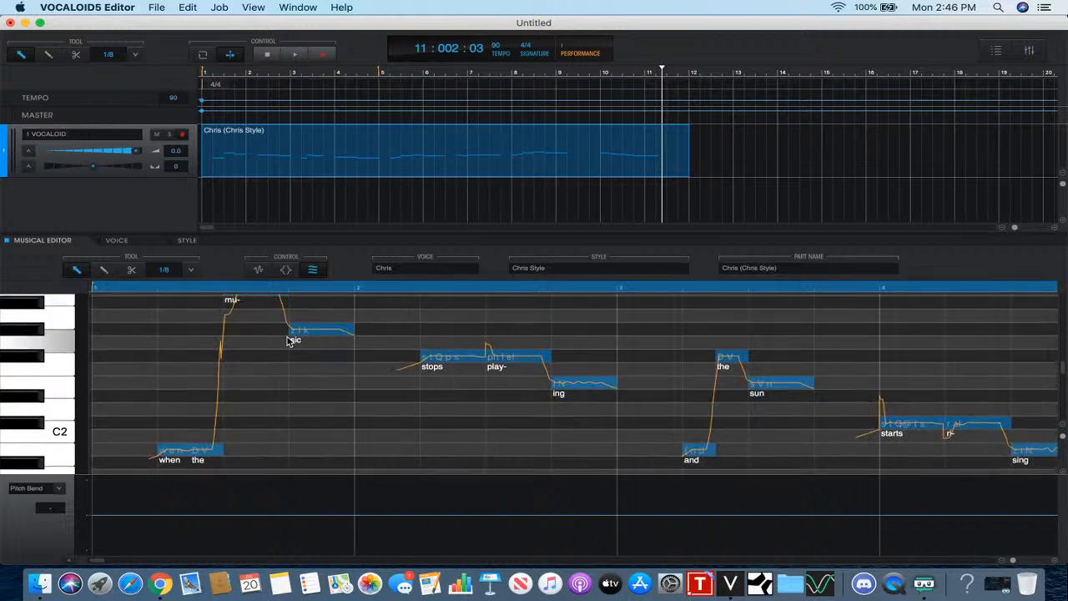
{"action": "left_click", "coordinate": [114, 286]}
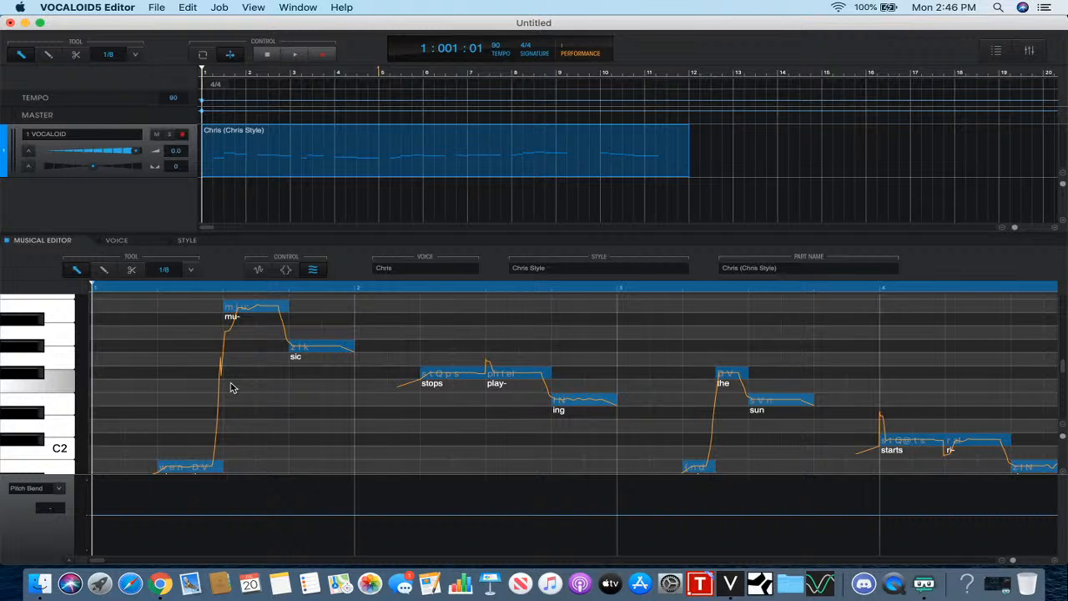
{"action": "scroll", "coordinate": [340, 397], "scroll_direction": "right", "scroll_amount": 10}
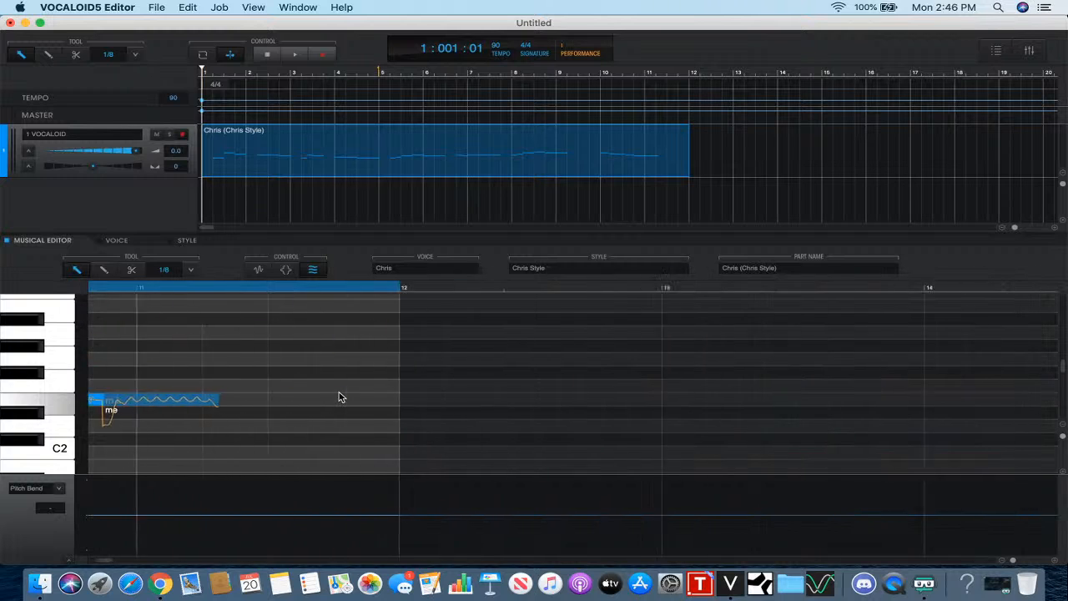
{"action": "scroll", "coordinate": [340, 397], "scroll_direction": "left", "scroll_amount": 3}
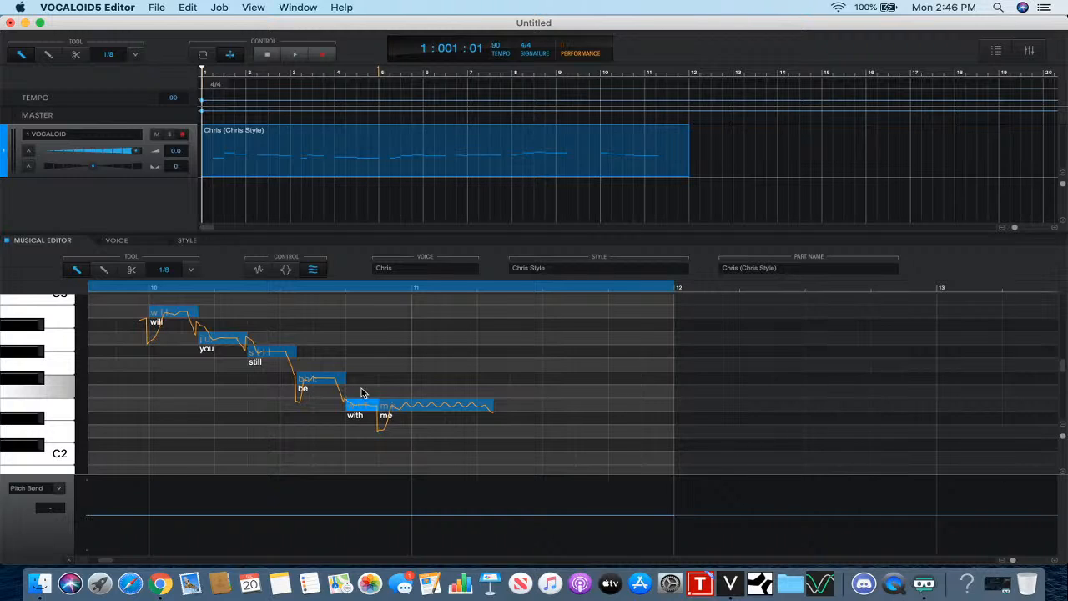
- Shorten the vibrato range at the end of the final "me" note and deepen its vibrato
{"action": "left_click", "coordinate": [413, 405]}
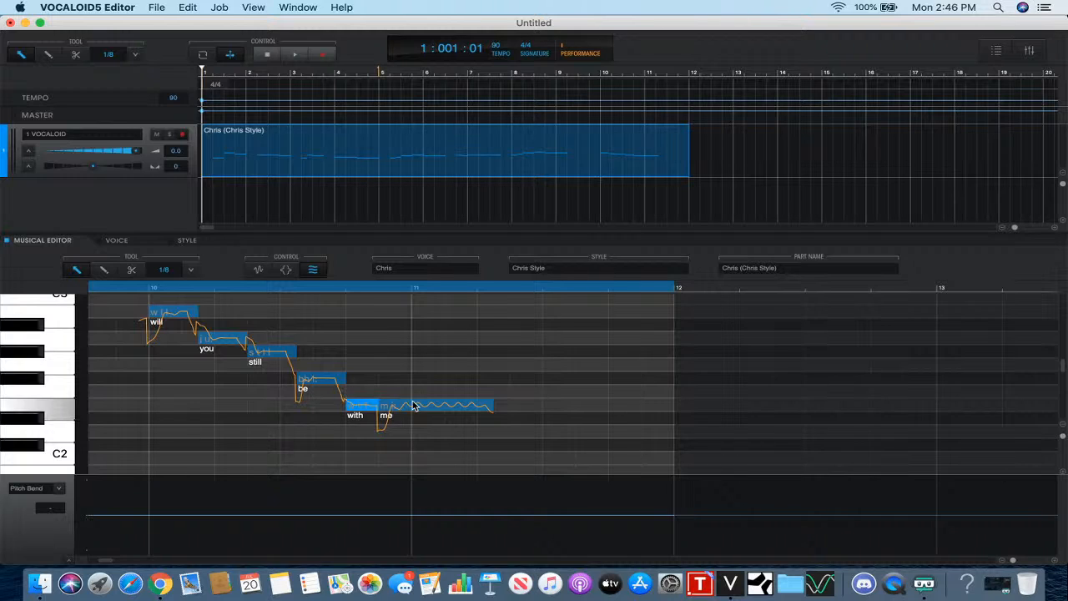
{"action": "left_click", "coordinate": [259, 268]}
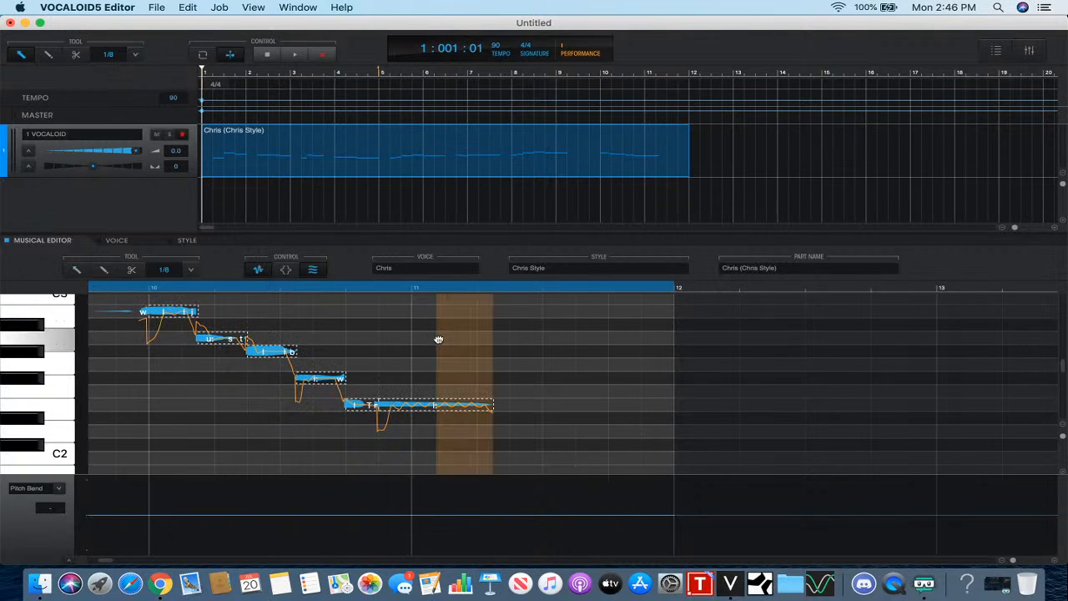
{"action": "left_click_drag", "start_coordinate": [438, 340], "coordinate": [458, 342]}
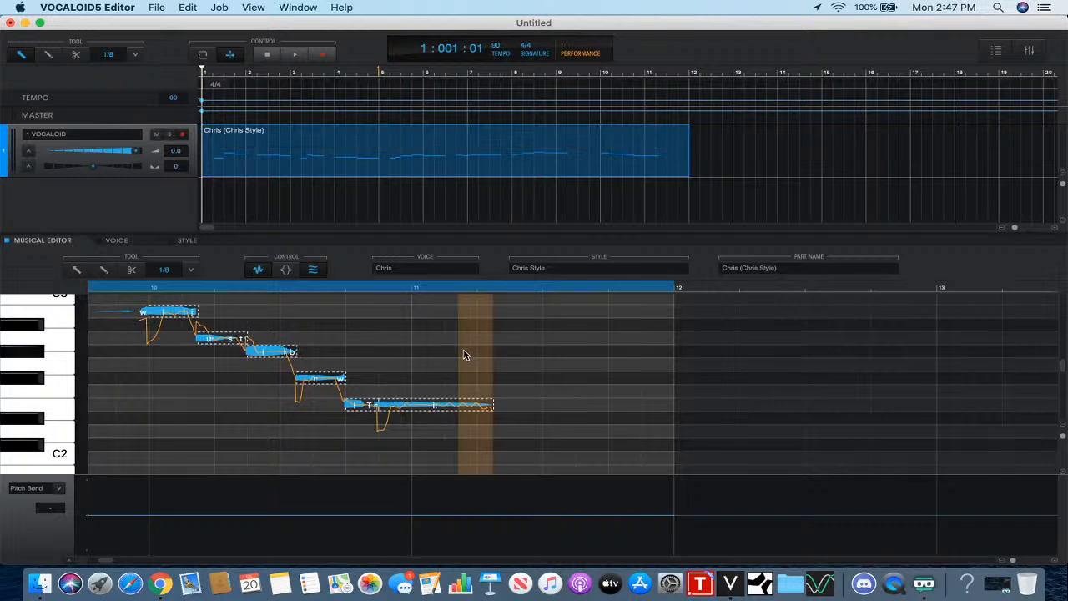
{"action": "left_click_drag", "start_coordinate": [458, 352], "coordinate": [451, 352]}
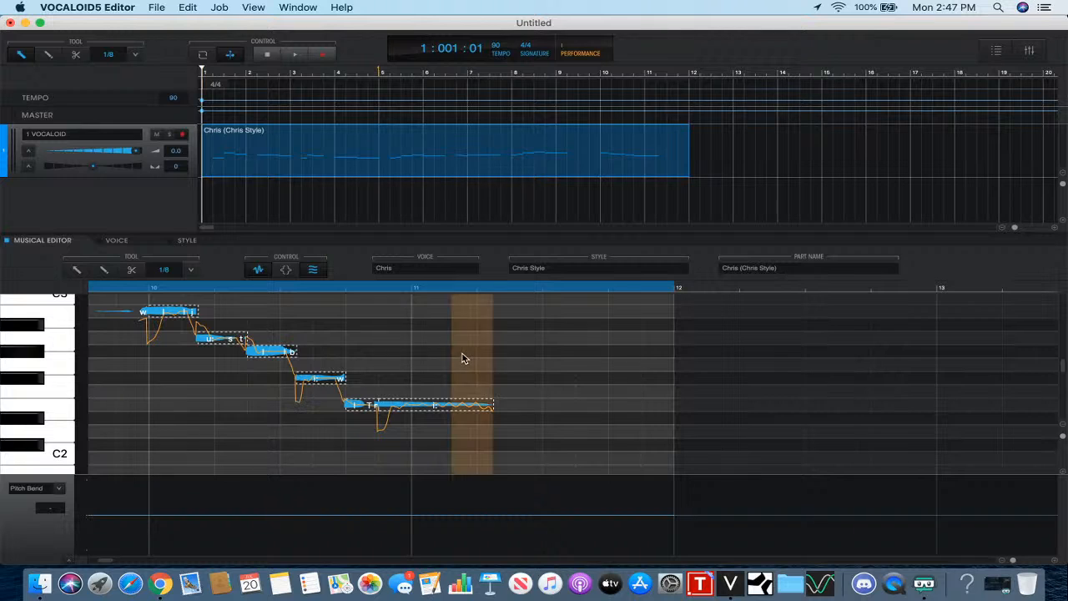
{"action": "left_click_drag", "start_coordinate": [463, 354], "coordinate": [457, 336]}
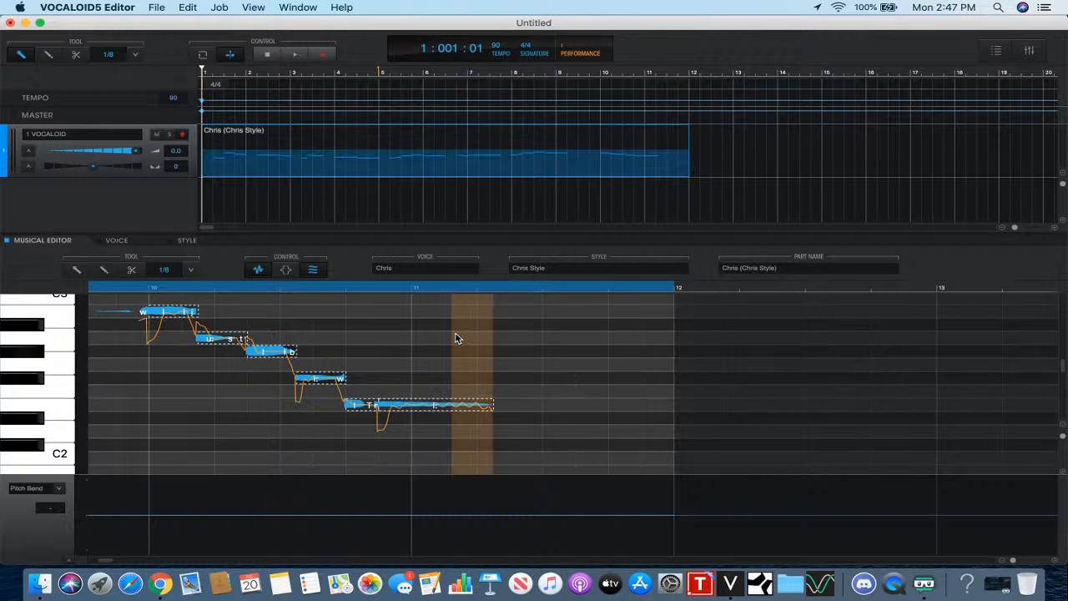
{"action": "left_click", "coordinate": [257, 269]}
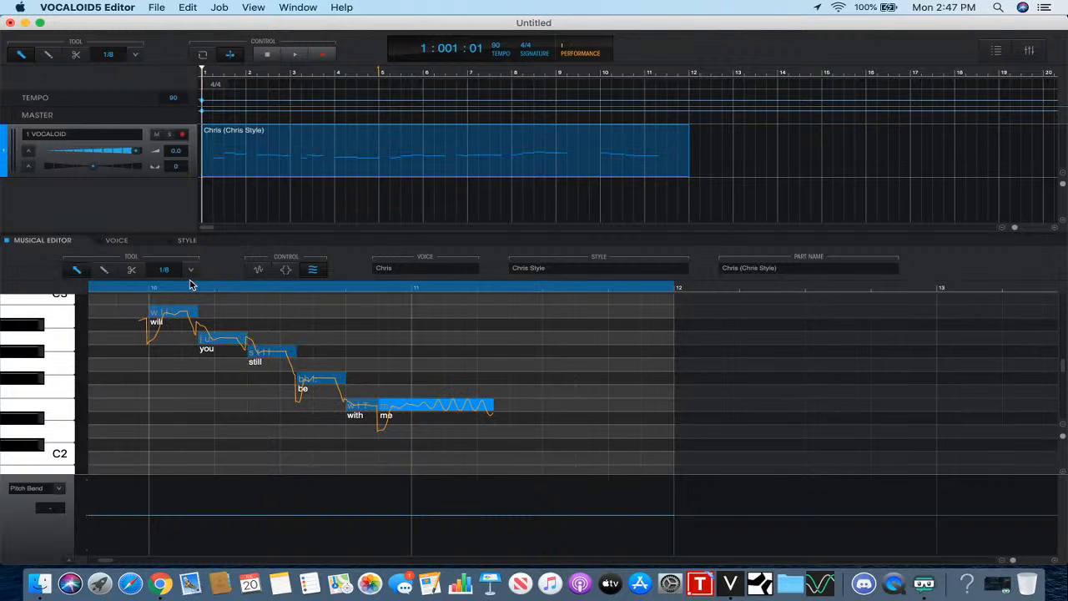
- Play the phrase from just before measure 10 to hear the shortened, deeper vibrato on "me"
{"action": "left_click", "coordinate": [126, 289]}
{"action": "left_click", "coordinate": [296, 57]}
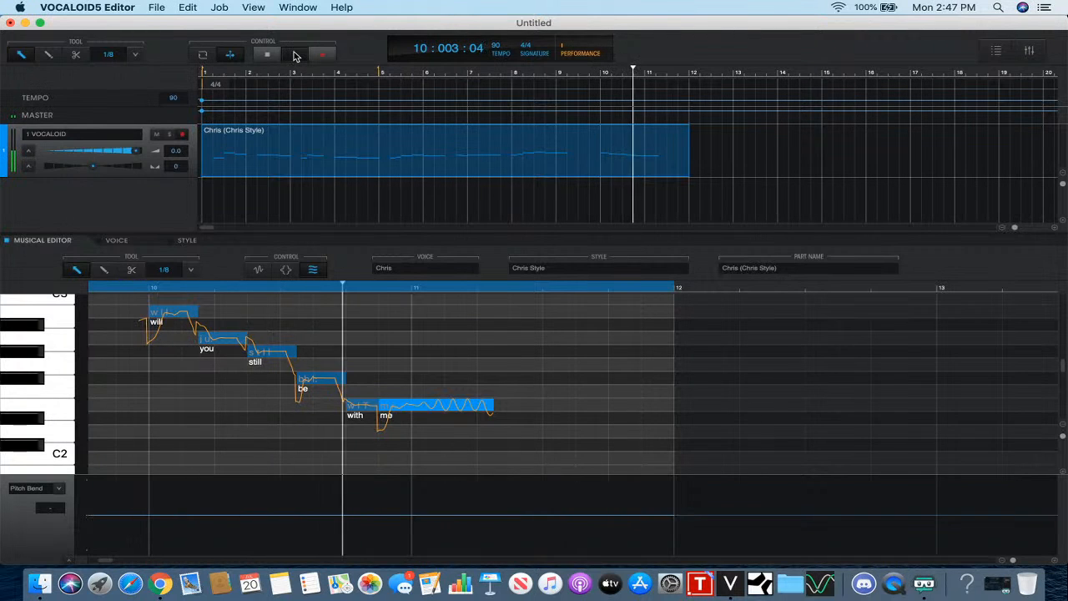
{"action": "left_click", "coordinate": [296, 57]}
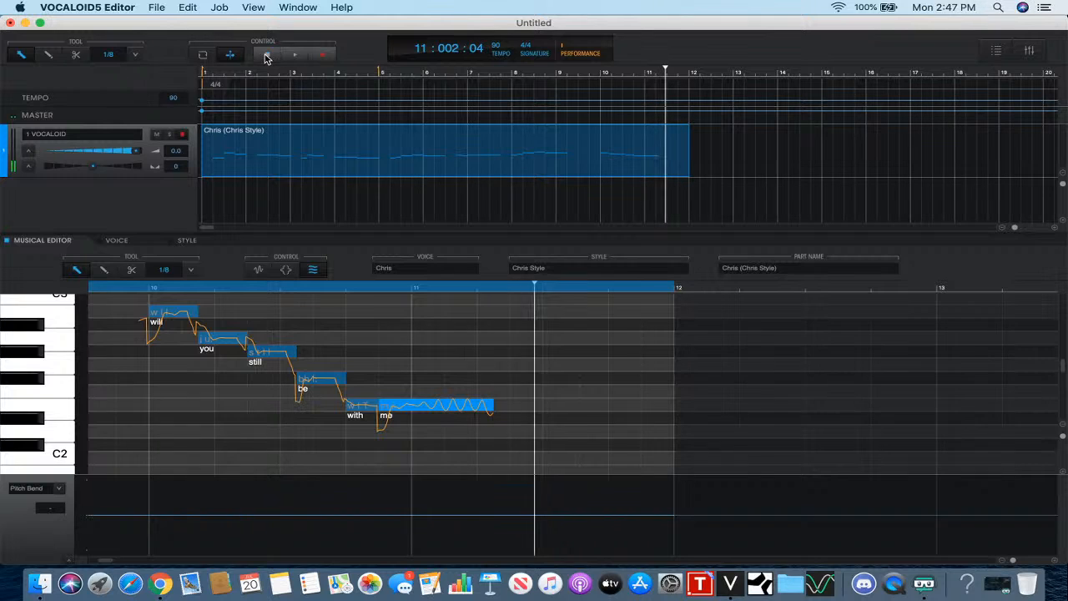
- Play the entire Chris part from measure 1 and stop after its end
{"action": "left_click", "coordinate": [207, 75]}
{"action": "left_click", "coordinate": [296, 55]}
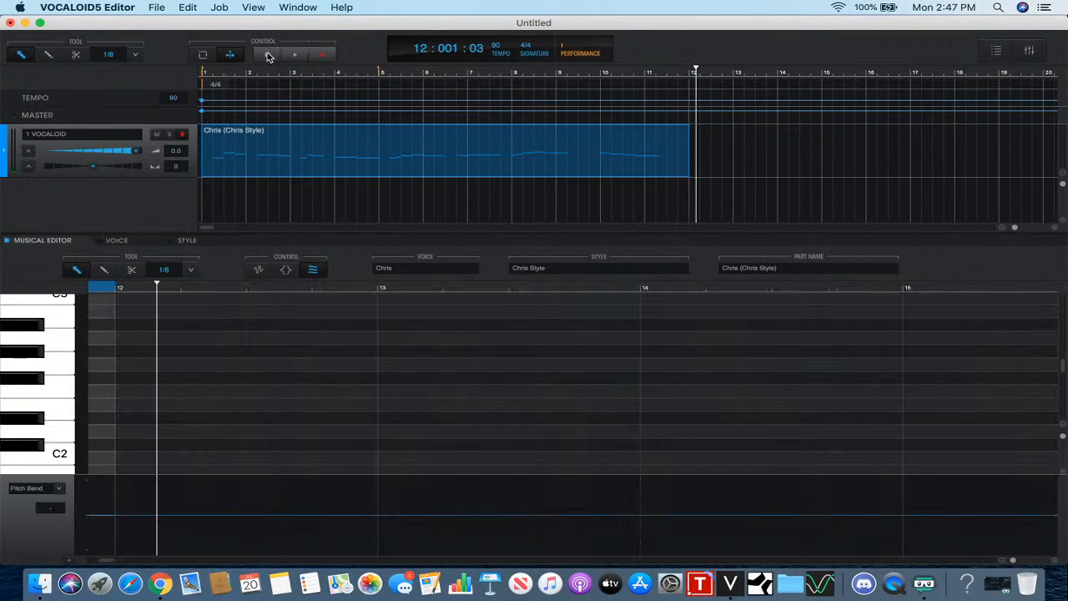
{"action": "left_click", "coordinate": [268, 55]}
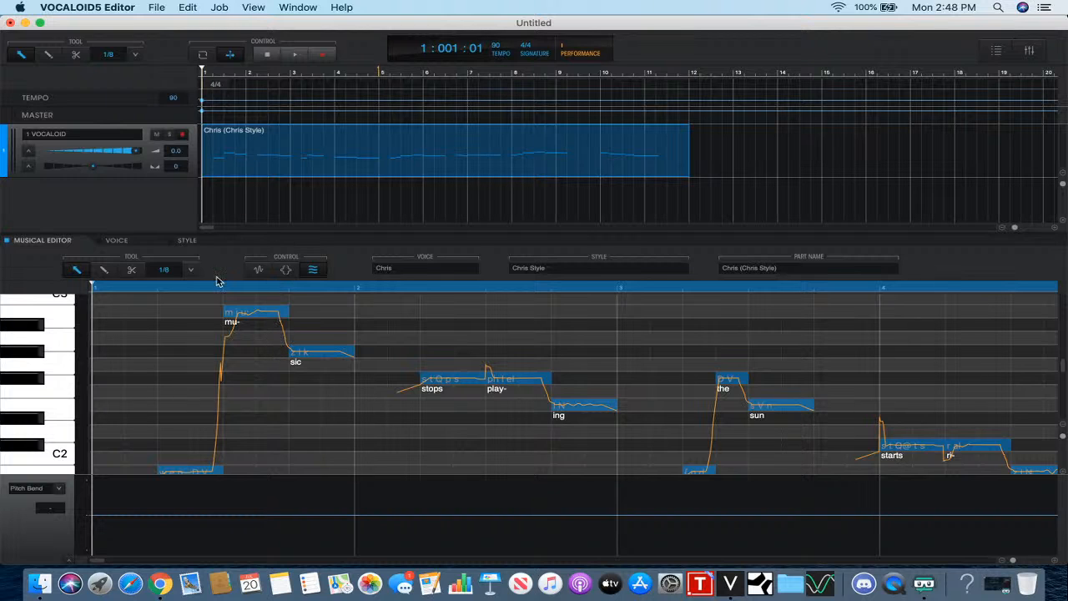
- Delete the 1 VOCALOID track together with its Chris part
{"action": "scroll", "coordinate": [187, 347], "scroll_direction": "down", "scroll_amount": 2}
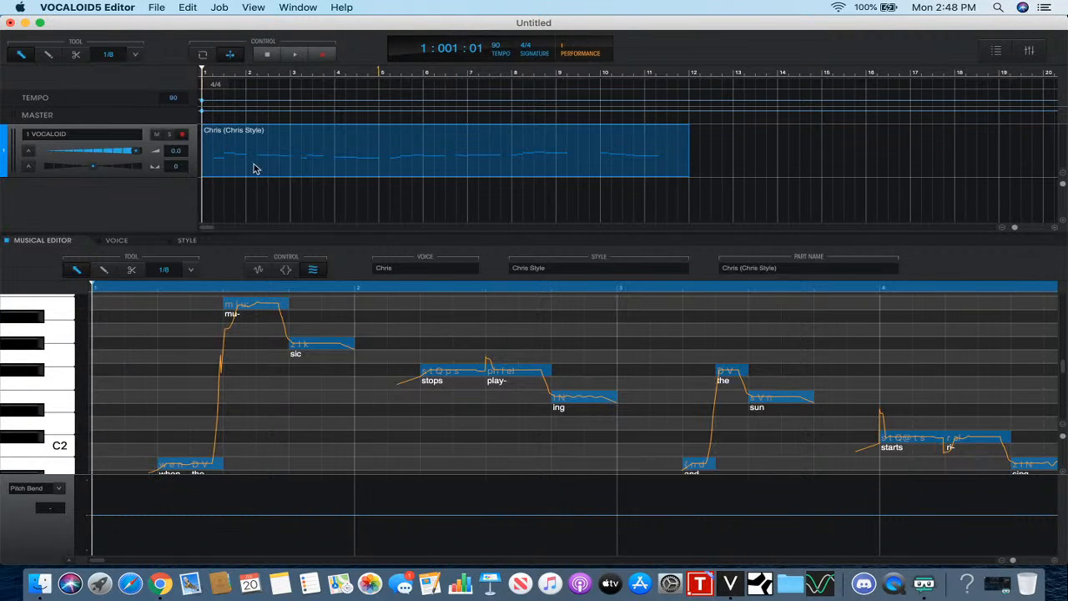
{"action": "right_click", "coordinate": [145, 150]}
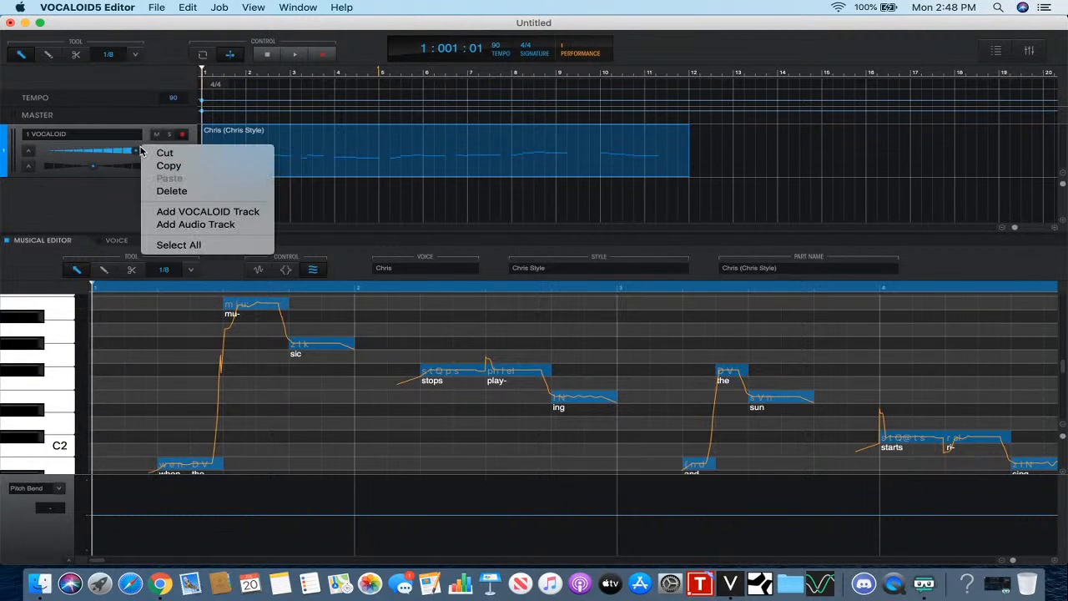
{"action": "left_click", "coordinate": [177, 193]}
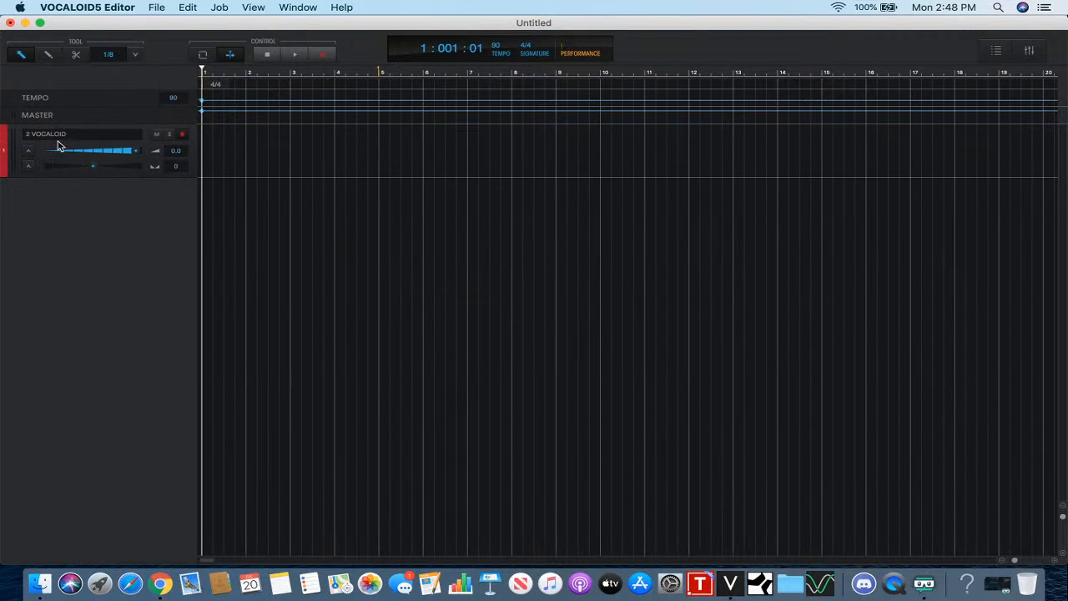
- With the 2 VOCALOID track selected, open the media browser and preview the F♯m phrase "When you leavin' the club"
{"action": "left_click", "coordinate": [5, 143]}
{"action": "left_click", "coordinate": [14, 152]}
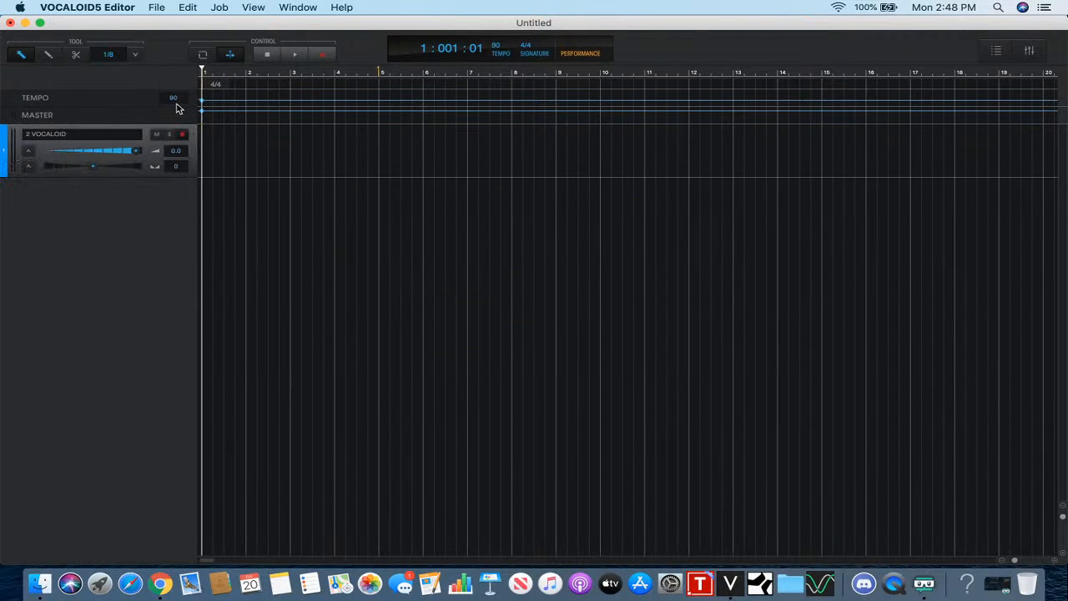
{"action": "left_click", "coordinate": [995, 51]}
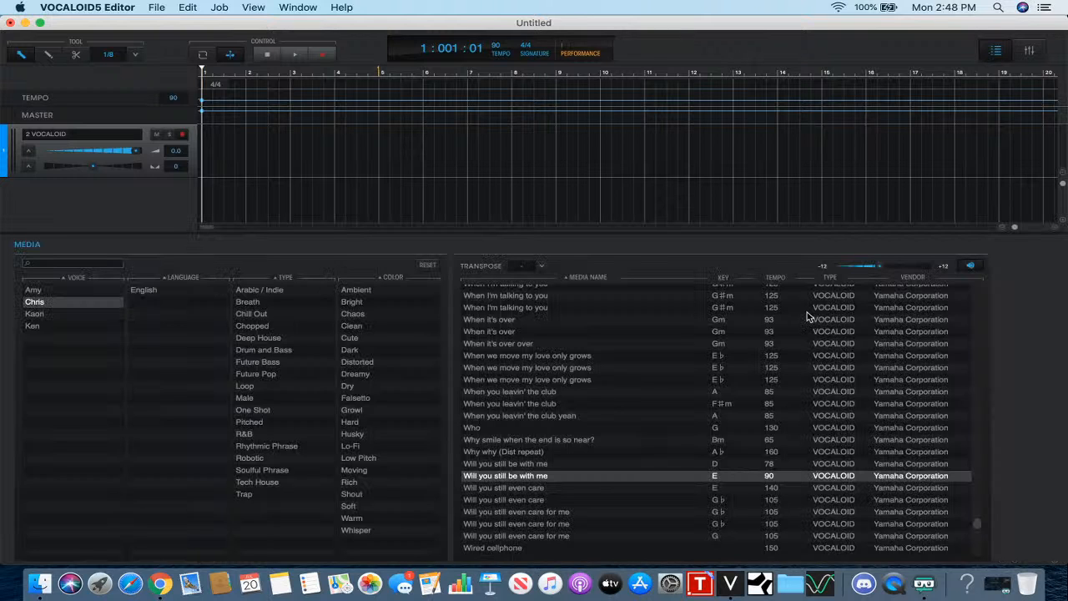
{"action": "left_click", "coordinate": [602, 406]}
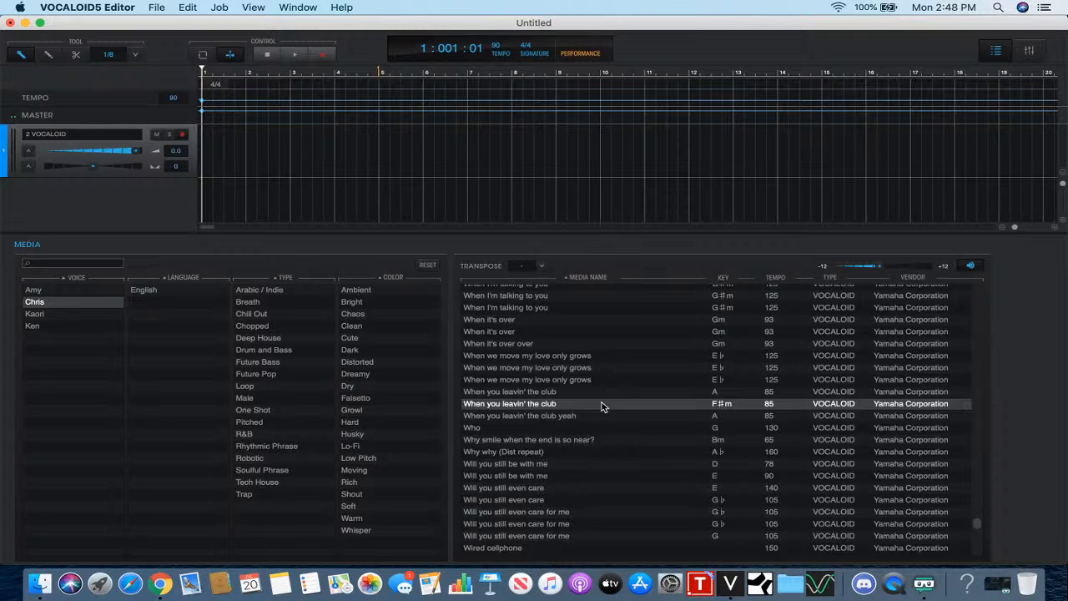
- Clear the Chris voice filter, limit the media list to English, and browse the list through to its end
{"action": "left_click", "coordinate": [72, 303]}
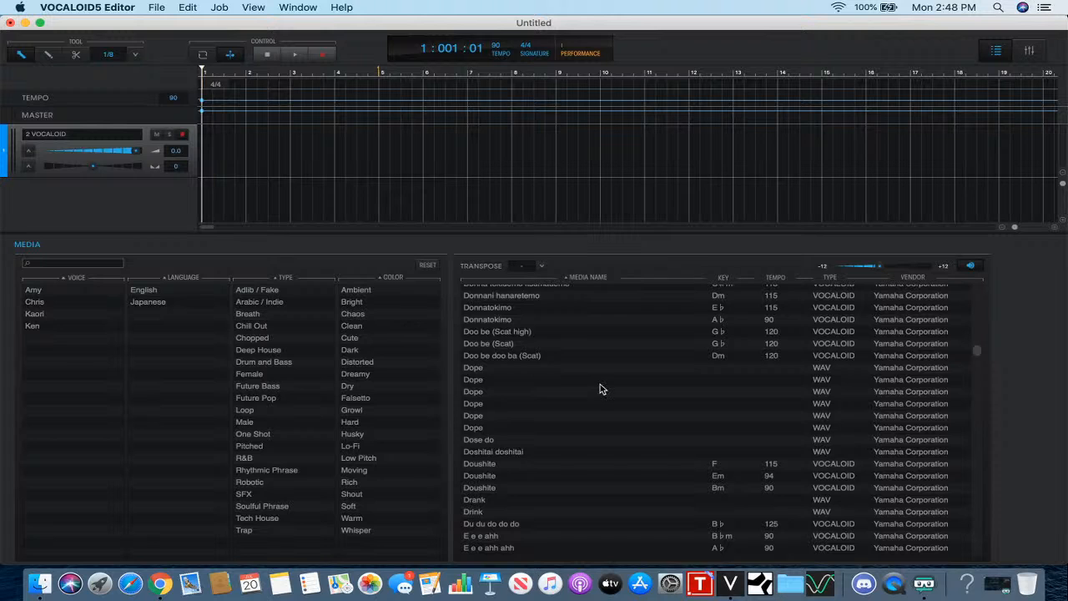
{"action": "scroll", "coordinate": [603, 389], "scroll_direction": "up", "scroll_amount": 15}
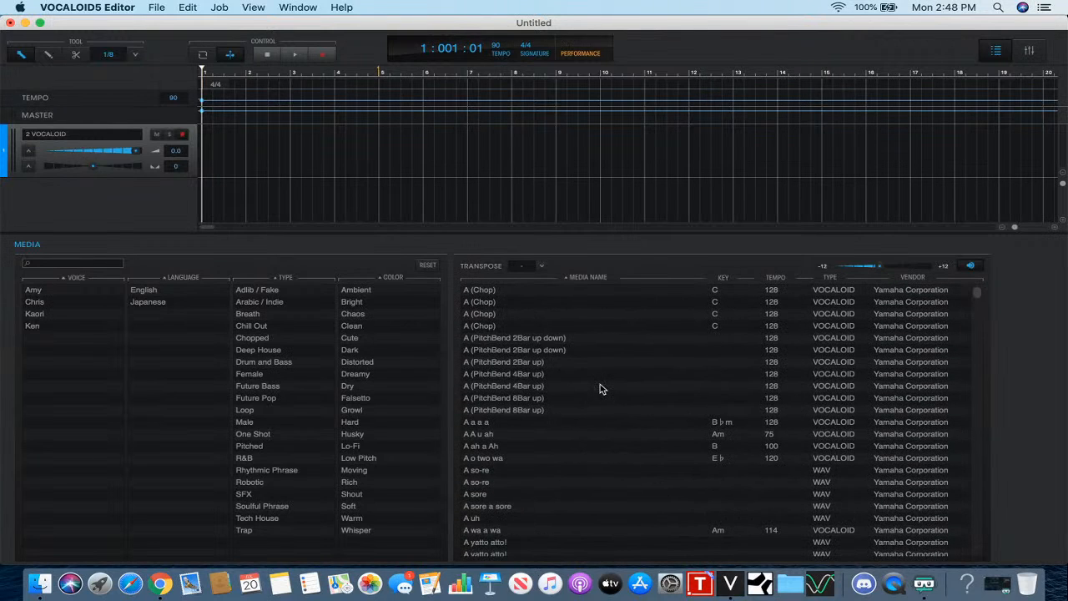
{"action": "scroll", "coordinate": [602, 389], "scroll_direction": "down", "scroll_amount": 15}
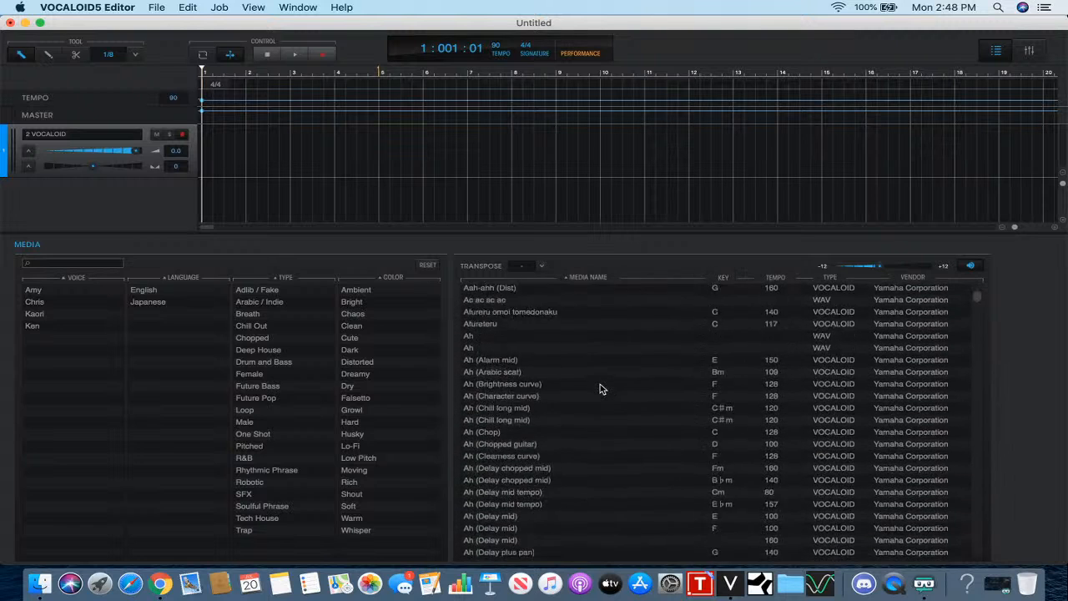
{"action": "scroll", "coordinate": [602, 389], "scroll_direction": "down", "scroll_amount": 10}
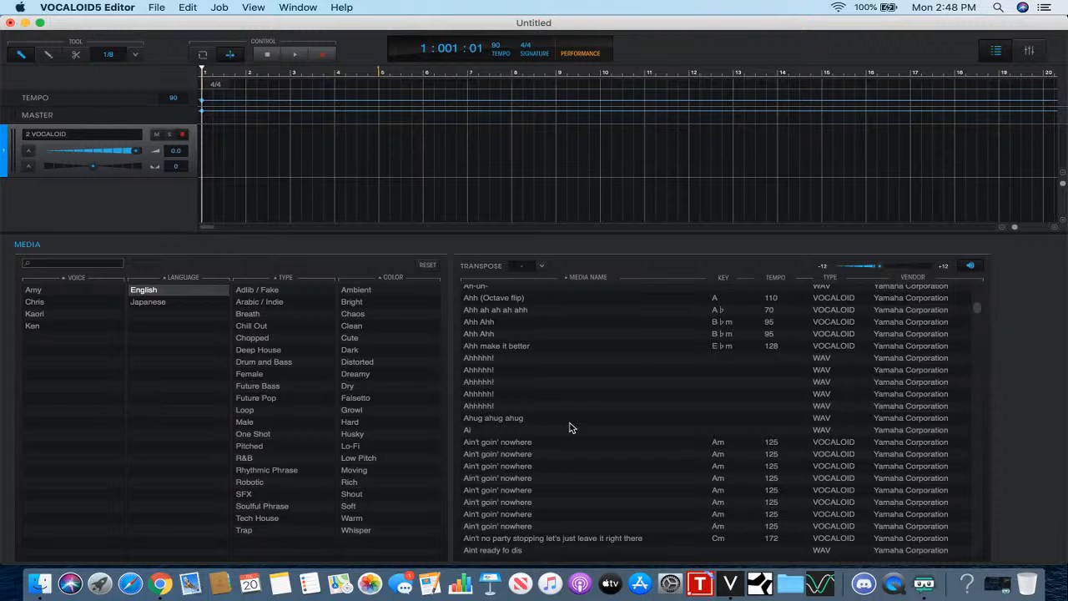
{"action": "scroll", "coordinate": [579, 408], "scroll_direction": "down", "scroll_amount": 10}
{"action": "scroll", "coordinate": [579, 409], "scroll_direction": "down", "scroll_amount": 15}
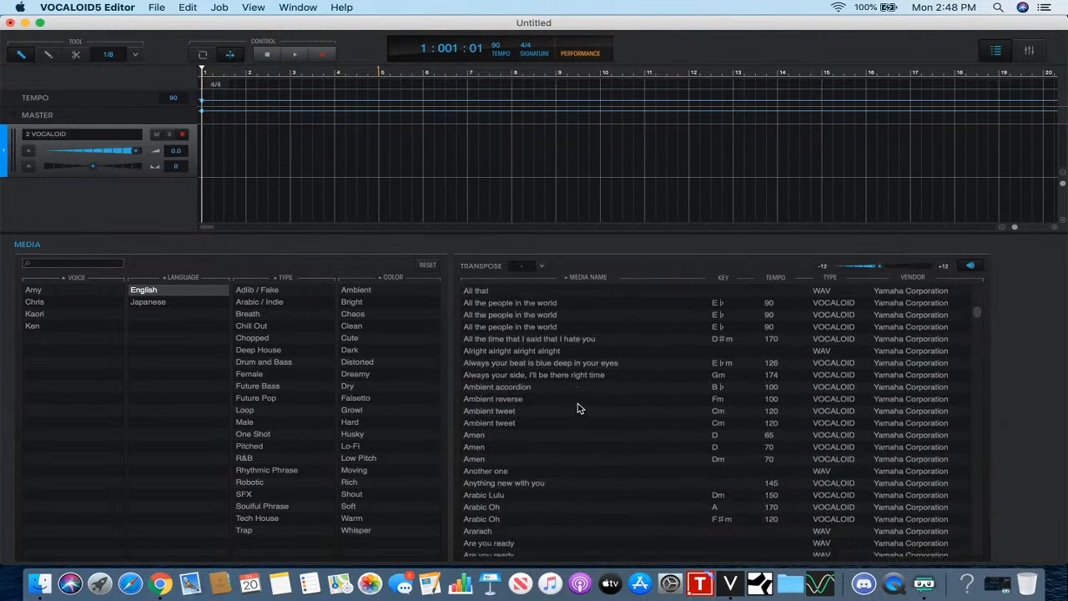
{"action": "scroll", "coordinate": [578, 409], "scroll_direction": "down", "scroll_amount": 20}
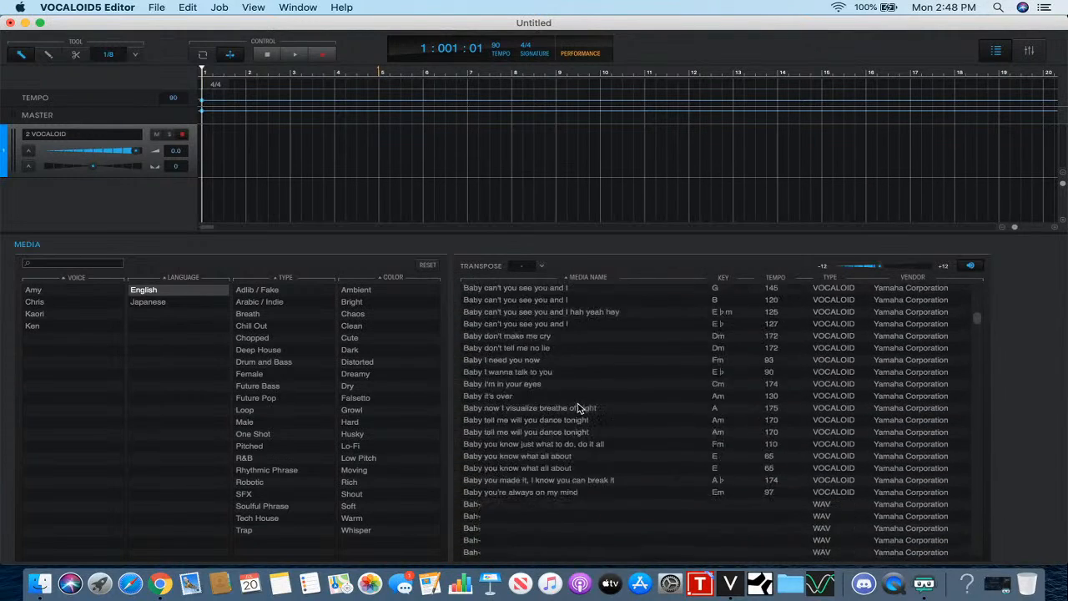
{"action": "scroll", "coordinate": [580, 409], "scroll_direction": "down", "scroll_amount": 20}
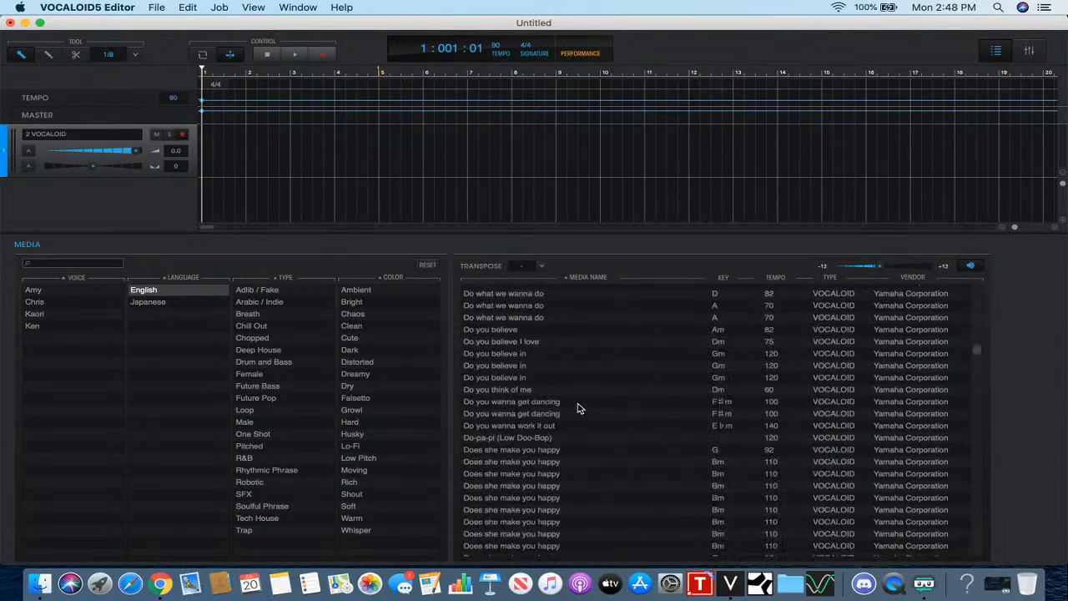
{"action": "scroll", "coordinate": [580, 409], "scroll_direction": "down", "scroll_amount": 20}
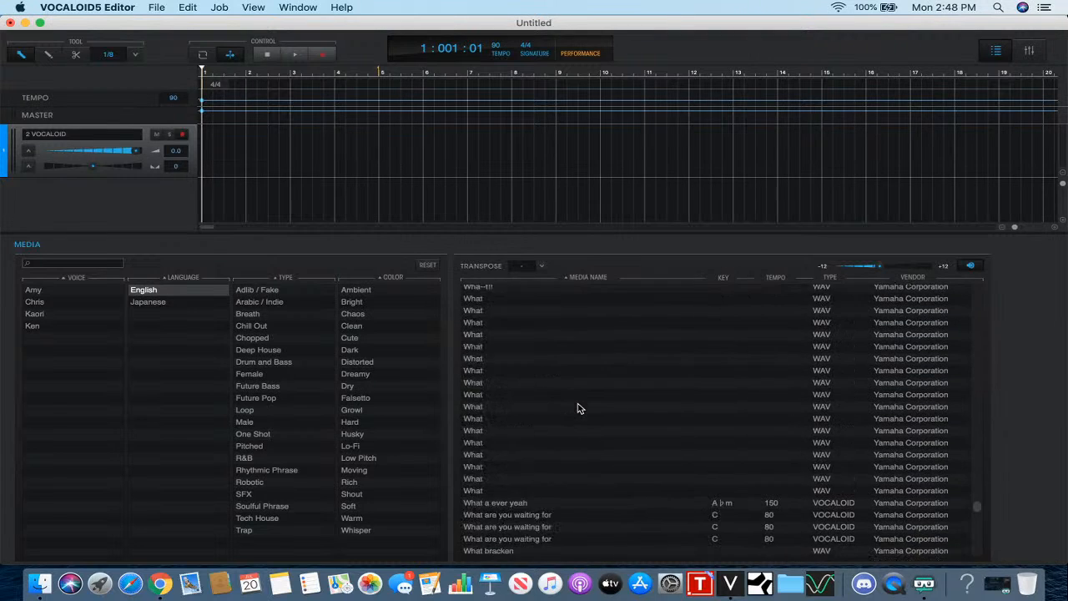
{"action": "scroll", "coordinate": [580, 409], "scroll_direction": "down", "scroll_amount": 20}
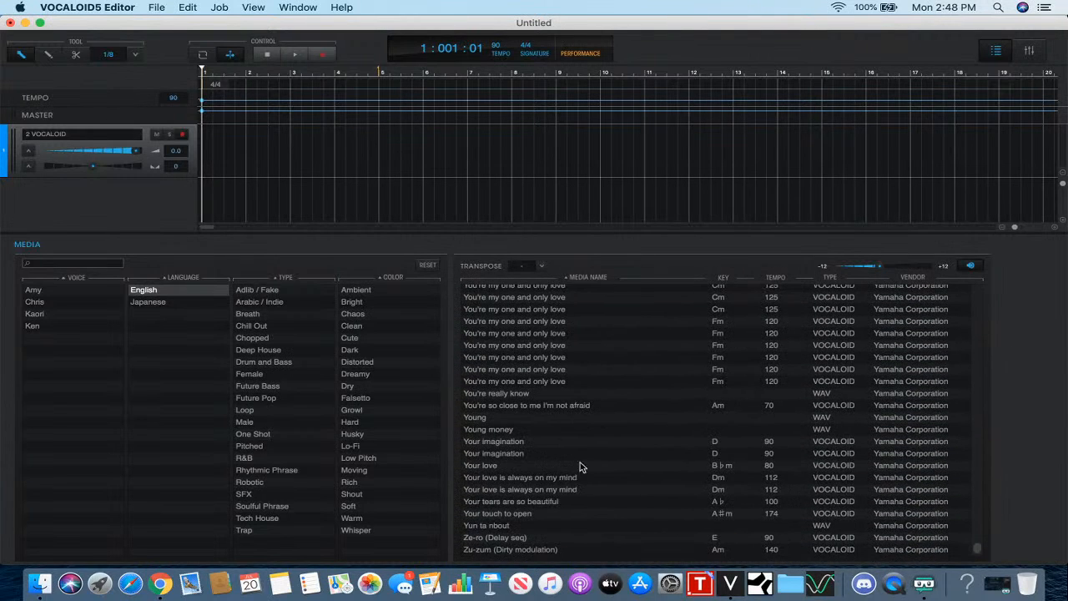
- Preview the "Young money", "Yun ta nbout" and several "You you you" WAV samples
{"action": "left_click", "coordinate": [536, 432]}
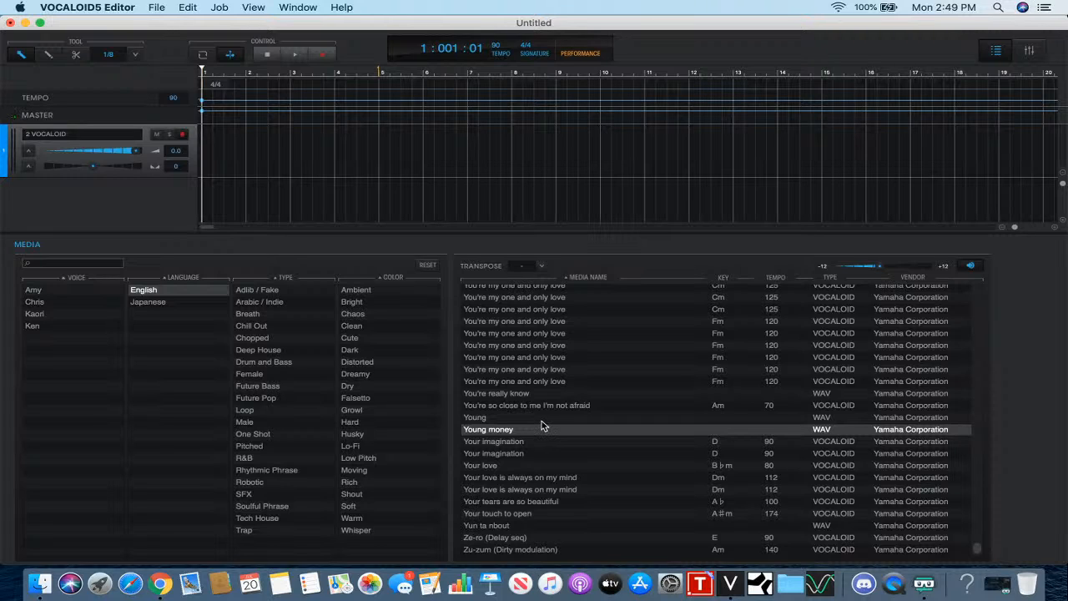
{"action": "left_click", "coordinate": [560, 525]}
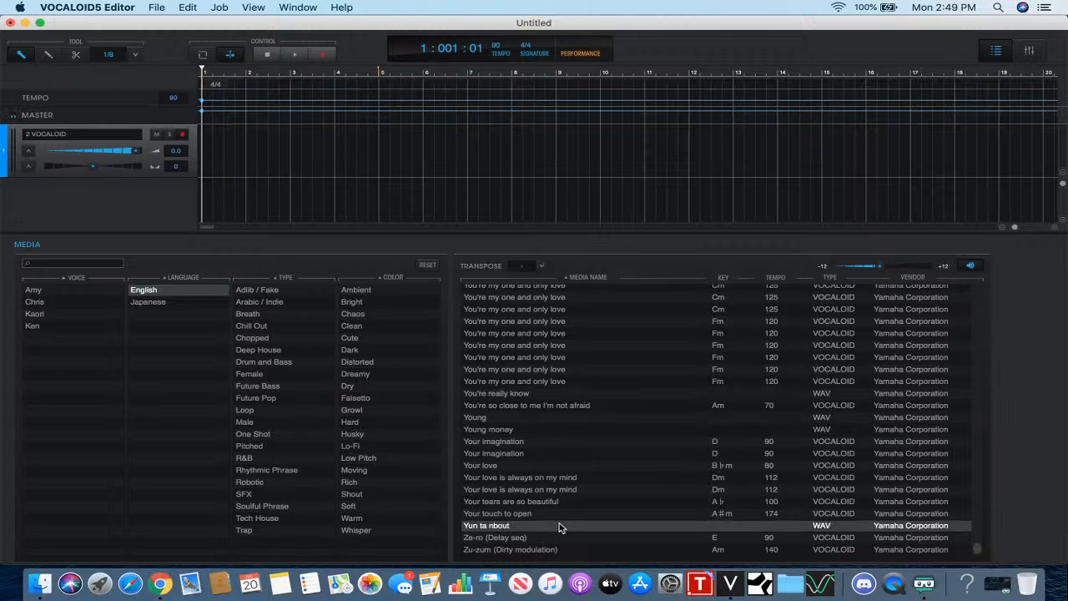
{"action": "scroll", "coordinate": [559, 522], "scroll_direction": "up", "scroll_amount": 10}
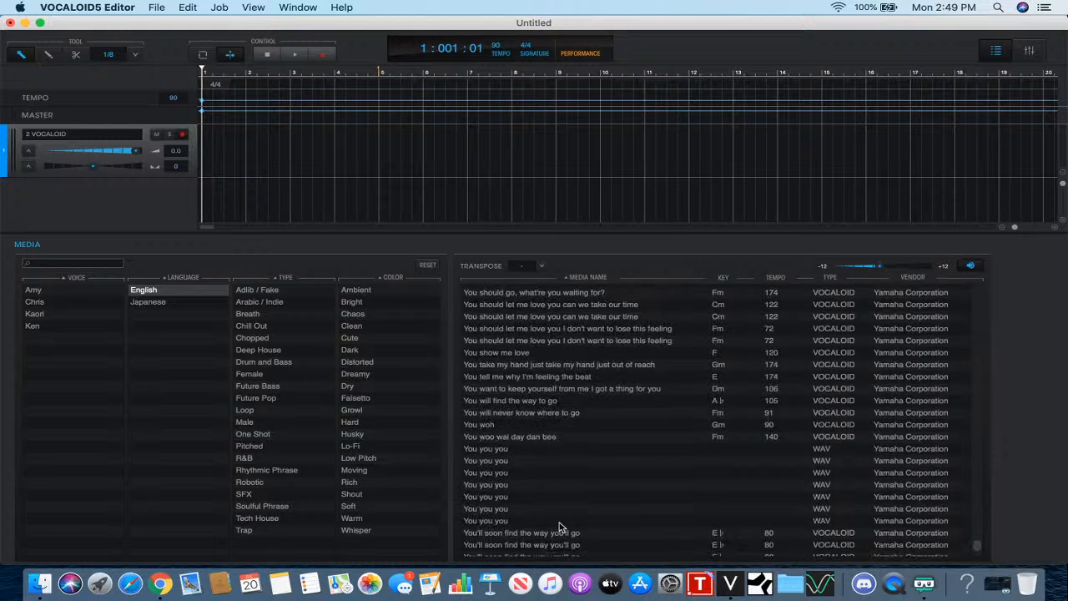
{"action": "left_click", "coordinate": [541, 486]}
{"action": "left_click", "coordinate": [535, 450]}
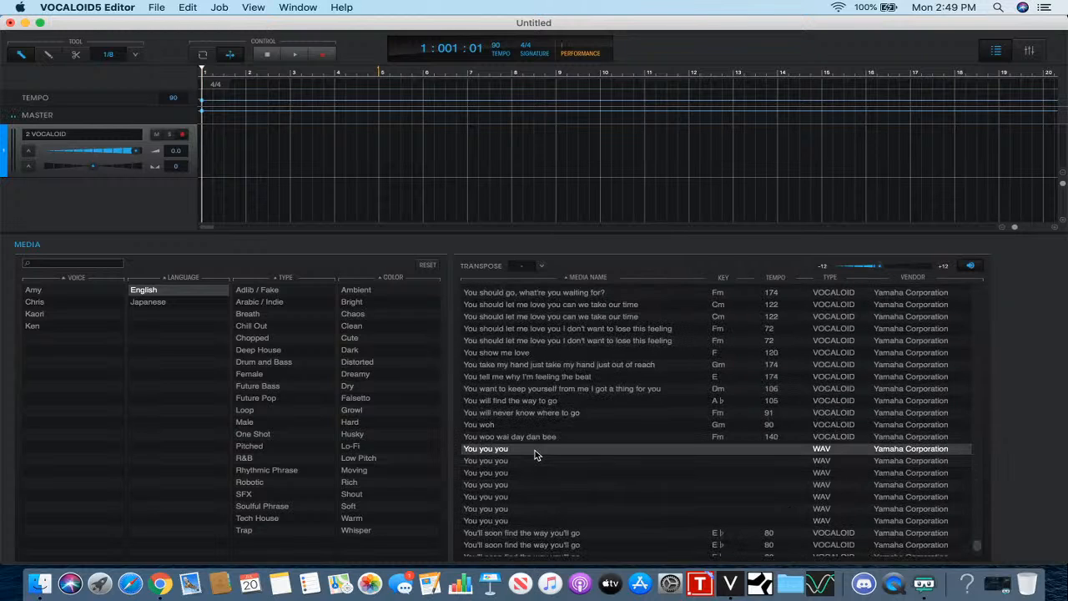
{"action": "left_click", "coordinate": [535, 461]}
{"action": "left_click", "coordinate": [534, 473]}
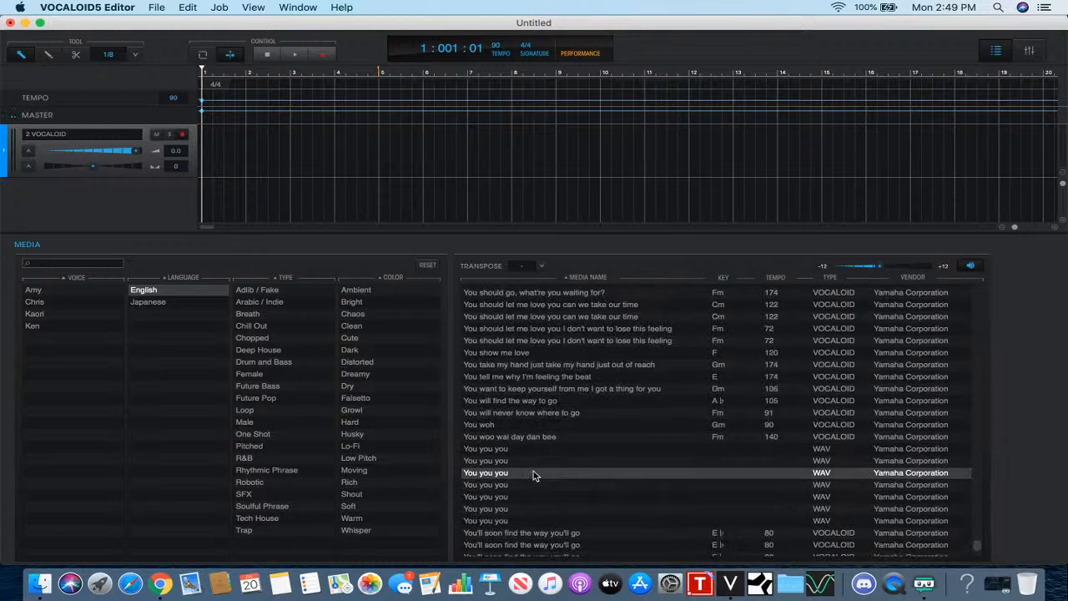
- Audition the "You you you" WAV variants in rapid succession, stepping back and forth through them and ending on "You woo wai day dan bee"
{"action": "left_click", "coordinate": [534, 485]}
{"action": "key", "text": "Down"}
{"action": "key", "text": "Down"}
{"action": "key", "text": "Down"}
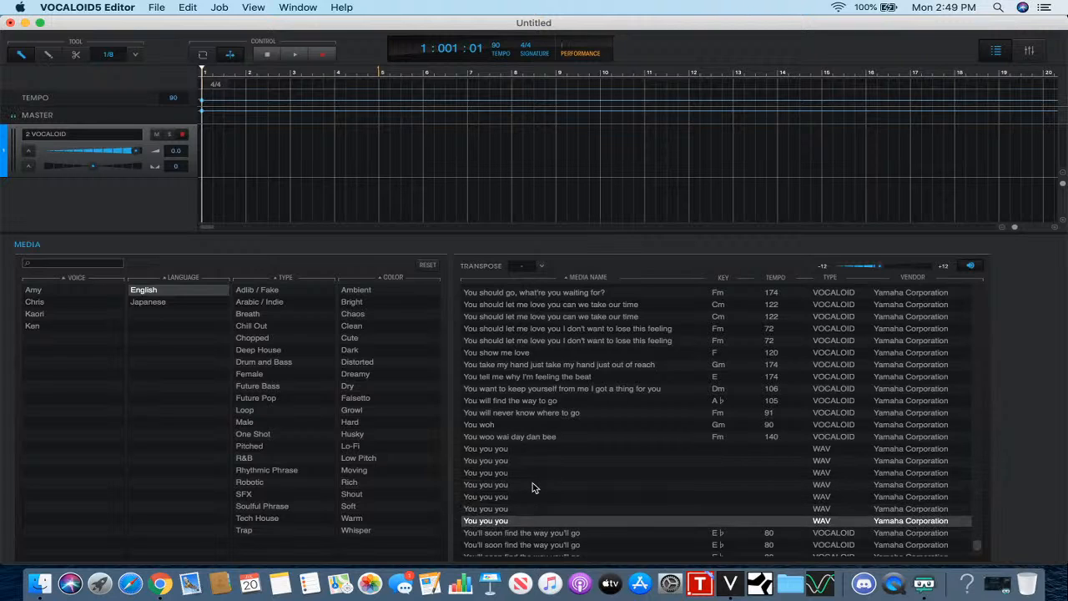
{"action": "key", "text": "Up"}
{"action": "key", "text": "Up"}
{"action": "key", "text": "Up"}
{"action": "key", "text": "Up"}
{"action": "key", "text": "Up"}
{"action": "key", "text": "Up"}
{"action": "key", "text": "Down"}
{"action": "key", "text": "Down"}
{"action": "key", "text": "Down"}
{"action": "key", "text": "Down"}
{"action": "key", "text": "Down"}
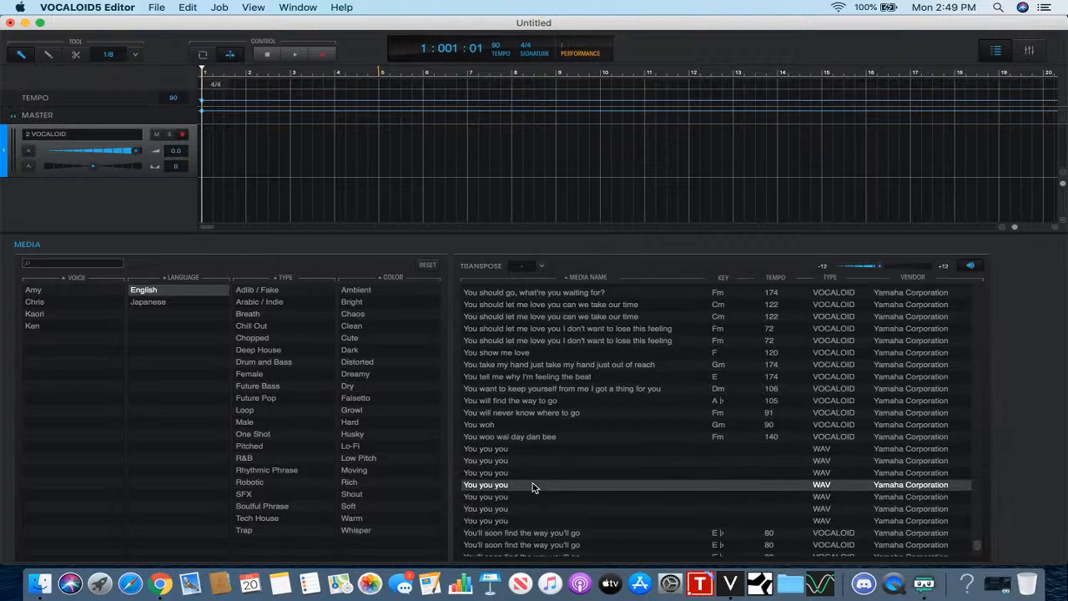
{"action": "key", "text": "Up"}
{"action": "key", "text": "Up"}
{"action": "key", "text": "Up"}
{"action": "key", "text": "Up"}
{"action": "key", "text": "Up"}
{"action": "key", "text": "Down"}
{"action": "key", "text": "Down"}
{"action": "key", "text": "Down"}
{"action": "key", "text": "Down"}
{"action": "key", "text": "Down"}
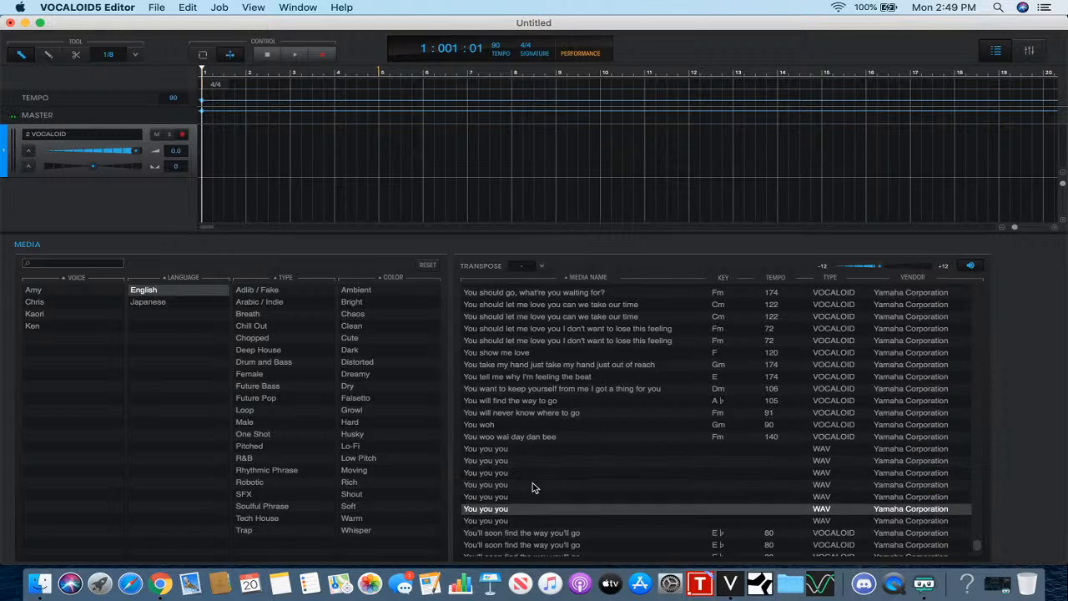
{"action": "key", "text": "Up"}
{"action": "key", "text": "Up"}
{"action": "key", "text": "Up"}
{"action": "key", "text": "Up"}
{"action": "key", "text": "Up"}
{"action": "key", "text": "Down"}
{"action": "key", "text": "Down"}
{"action": "key", "text": "Down"}
{"action": "key", "text": "Down"}
{"action": "key", "text": "Down"}
{"action": "key", "text": "Down"}
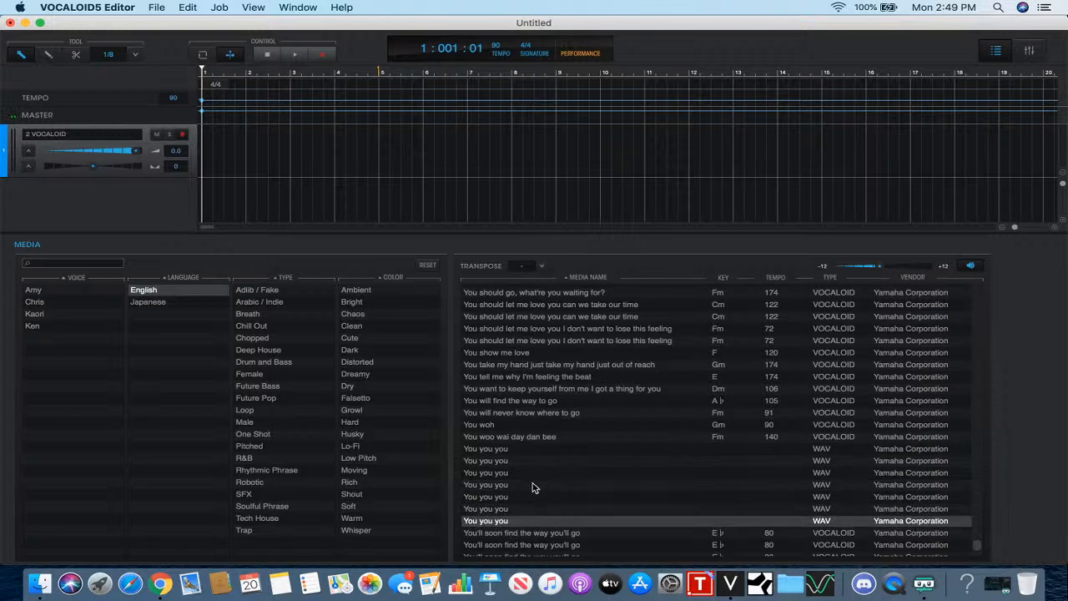
{"action": "key", "text": "Up"}
{"action": "key", "text": "Up"}
{"action": "key", "text": "Up"}
{"action": "key", "text": "Up"}
{"action": "key", "text": "Up"}
{"action": "key", "text": "Up"}
{"action": "key", "text": "Down"}
{"action": "key", "text": "Down"}
{"action": "key", "text": "Down"}
{"action": "key", "text": "Down"}
{"action": "key", "text": "Down"}
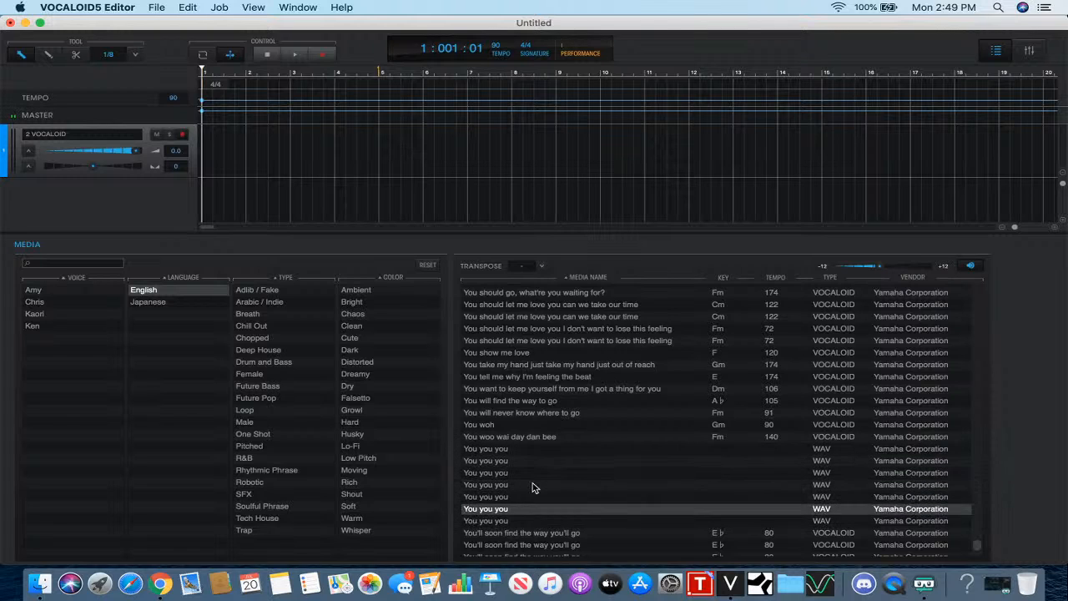
{"action": "key", "text": "Up"}
{"action": "key", "text": "Up"}
{"action": "key", "text": "Up"}
{"action": "key", "text": "Up"}
{"action": "key", "text": "Up"}
{"action": "key", "text": "Up"}
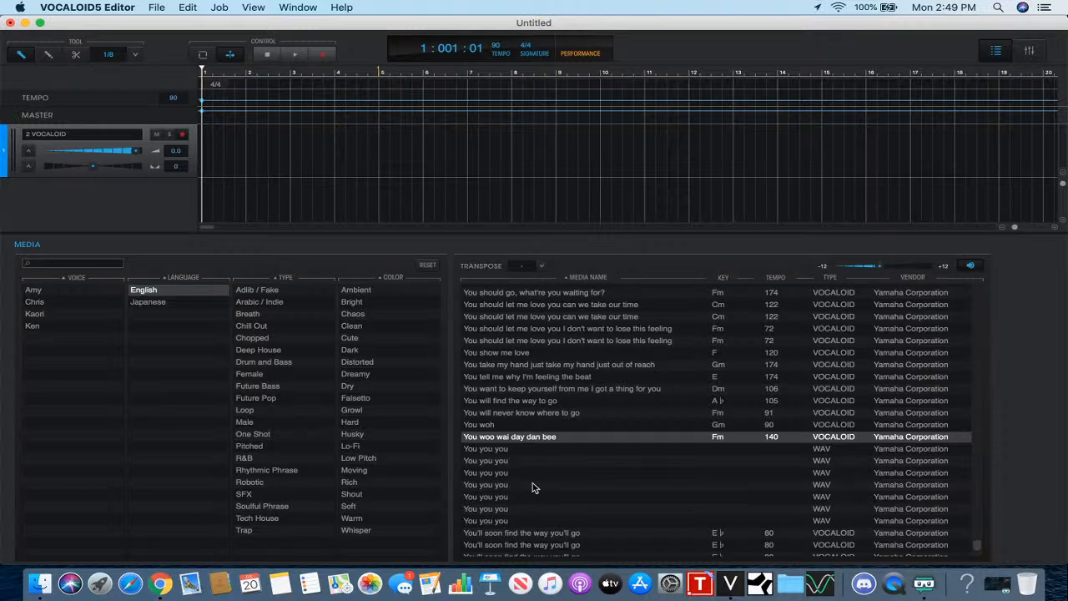
- Filter the English media to the Chris voice and preview "Boh boh boh boh" and "Bon bon bon"
{"action": "scroll", "coordinate": [534, 488], "scroll_direction": "up", "scroll_amount": 15}
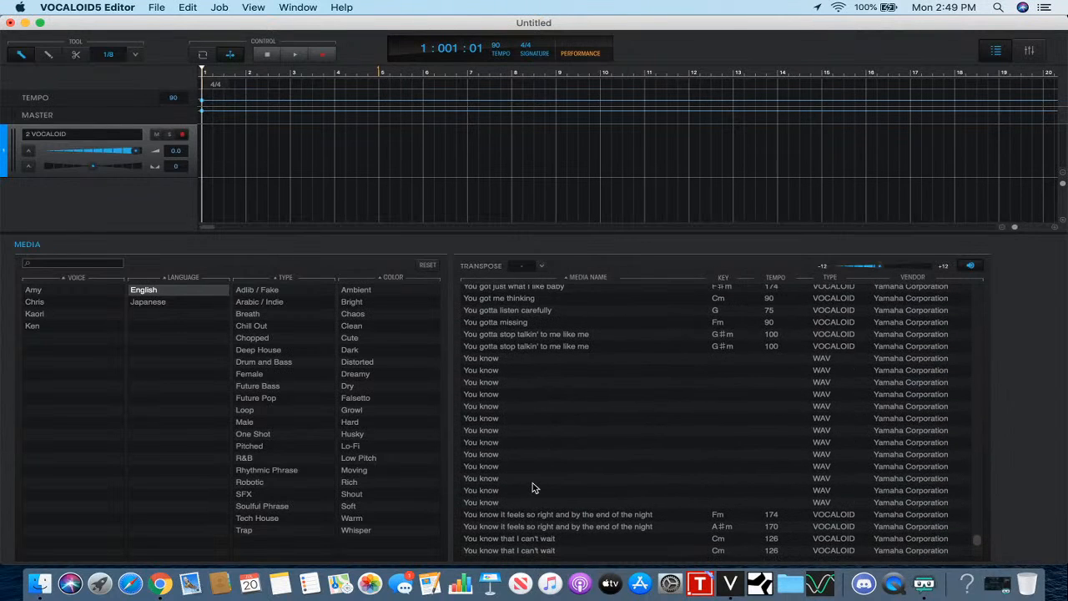
{"action": "scroll", "coordinate": [534, 488], "scroll_direction": "up", "scroll_amount": 20}
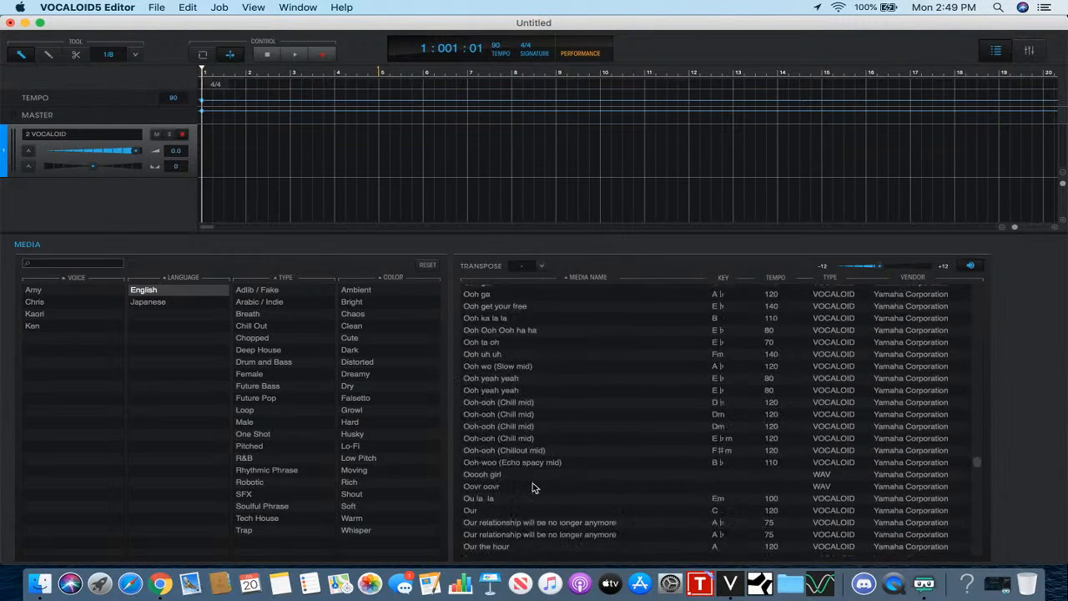
{"action": "scroll", "coordinate": [534, 488], "scroll_direction": "up", "scroll_amount": 20}
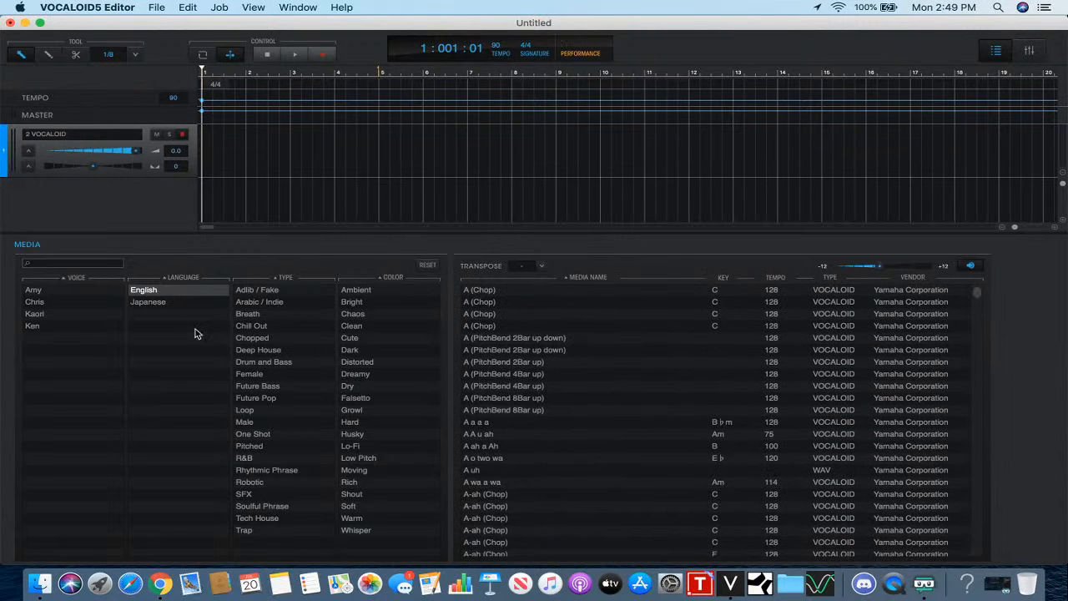
{"action": "left_click", "coordinate": [74, 304]}
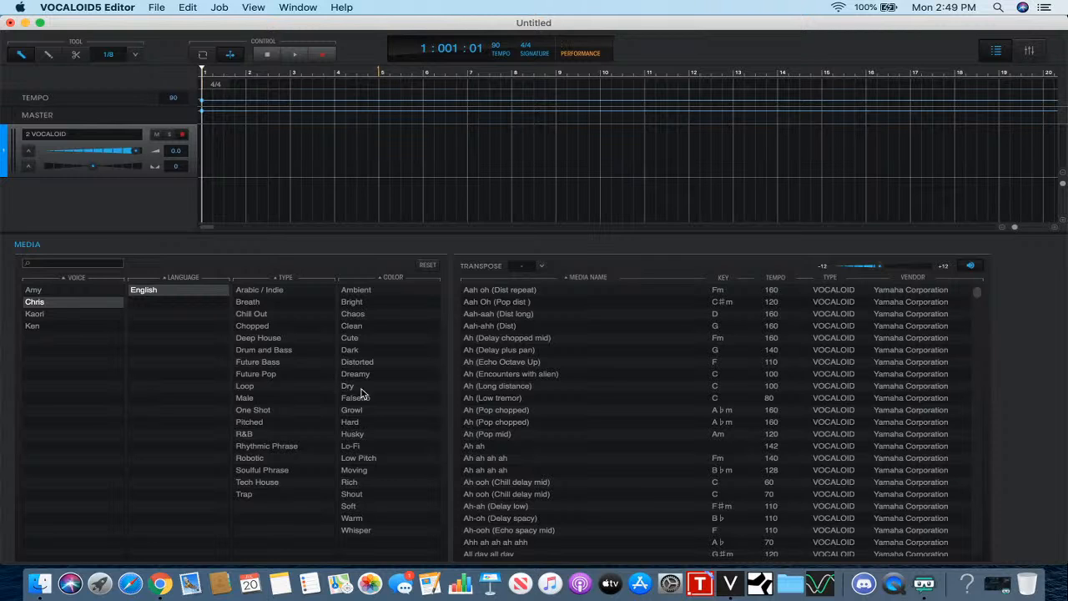
{"action": "scroll", "coordinate": [501, 394], "scroll_direction": "down", "scroll_amount": 15}
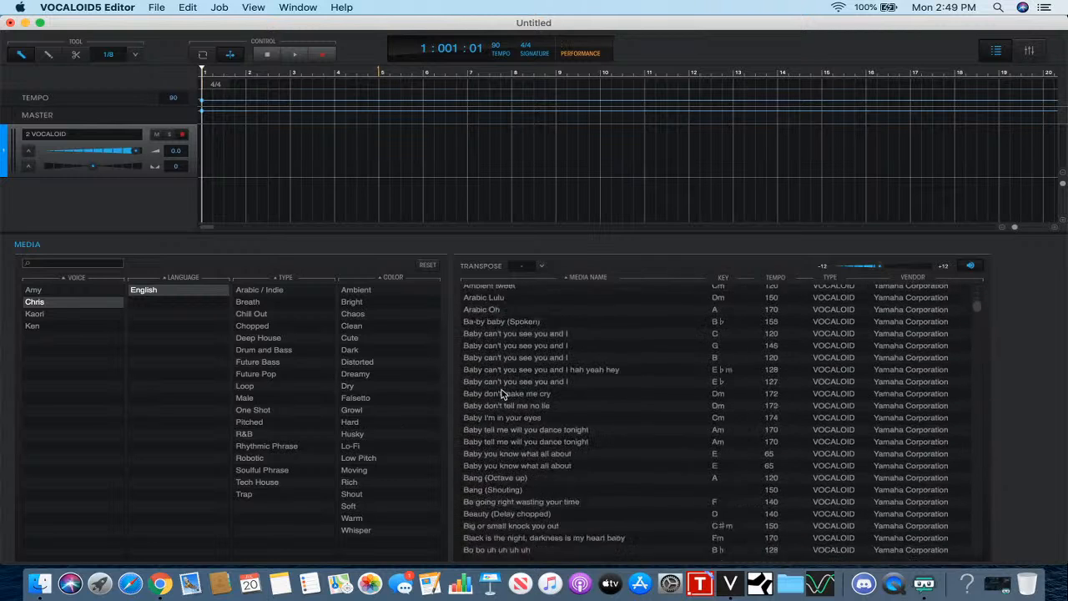
{"action": "scroll", "coordinate": [502, 394], "scroll_direction": "down", "scroll_amount": 5}
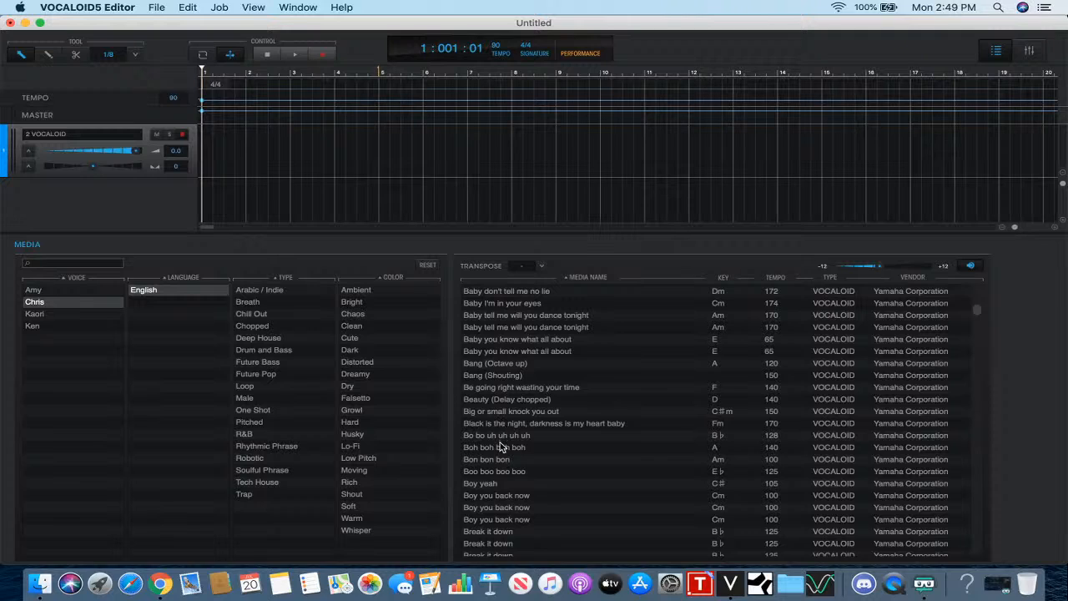
{"action": "left_click", "coordinate": [500, 448]}
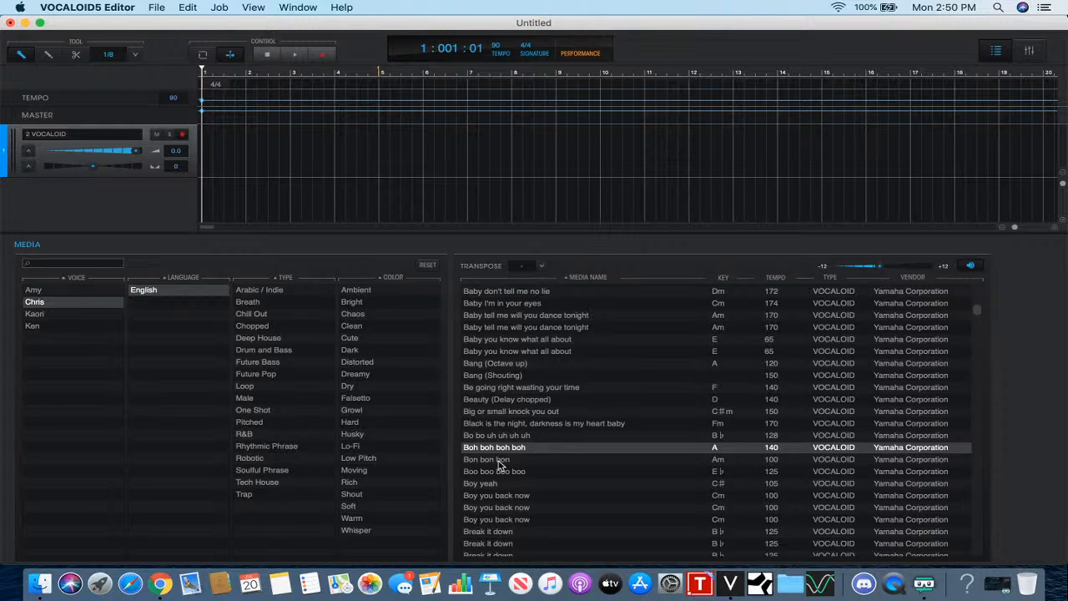
{"action": "left_click", "coordinate": [500, 460]}
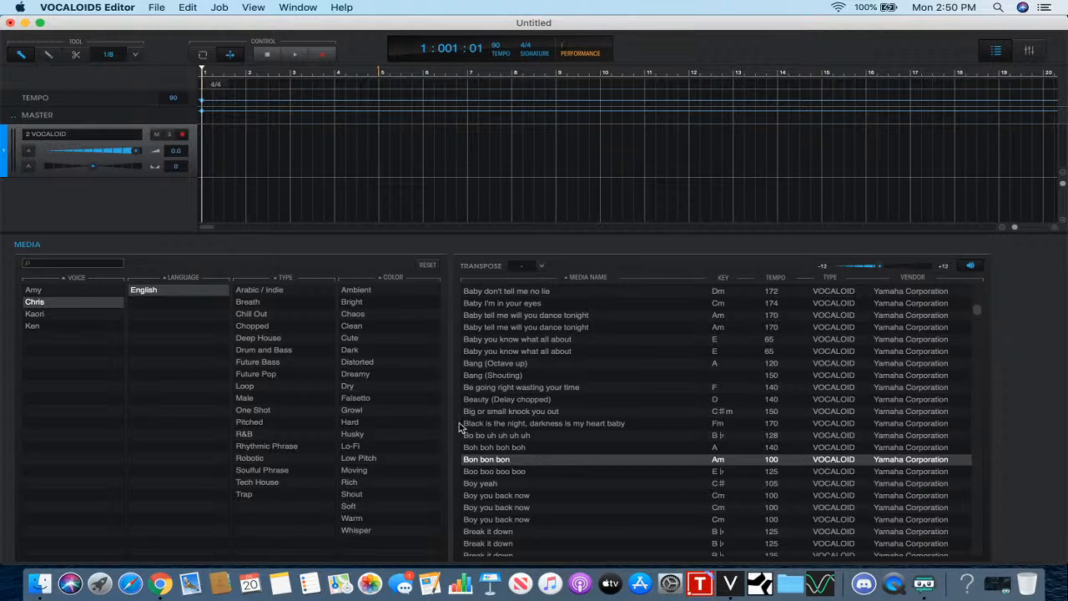
- Set the project tempo to 120
{"action": "double_click", "coordinate": [174, 97]}
{"action": "type", "text": "120"}
{"action": "key", "text": "Return"}
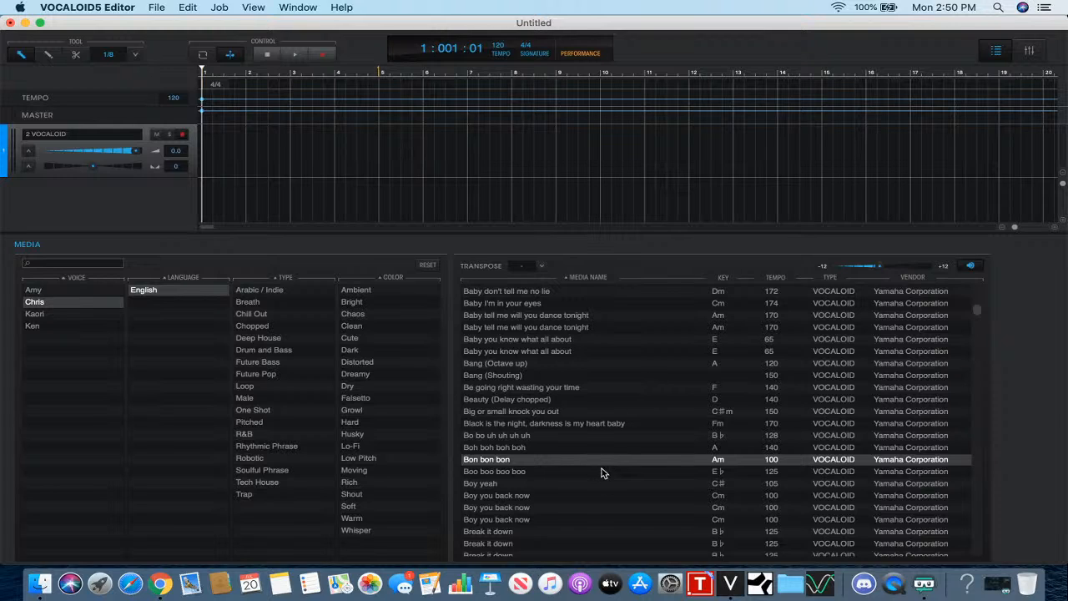
- Place the "Bon bon bon" phrase at measure 1 of the 2 VOCALOID track and play it through to its end
{"action": "left_click_drag", "start_coordinate": [593, 460], "coordinate": [206, 159]}
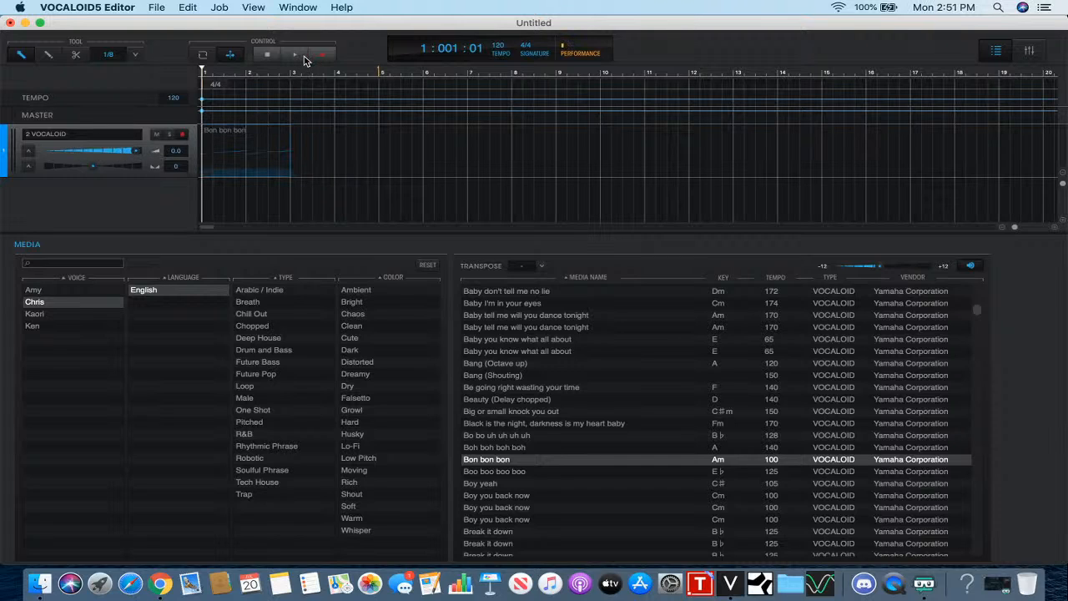
{"action": "left_click", "coordinate": [298, 56]}
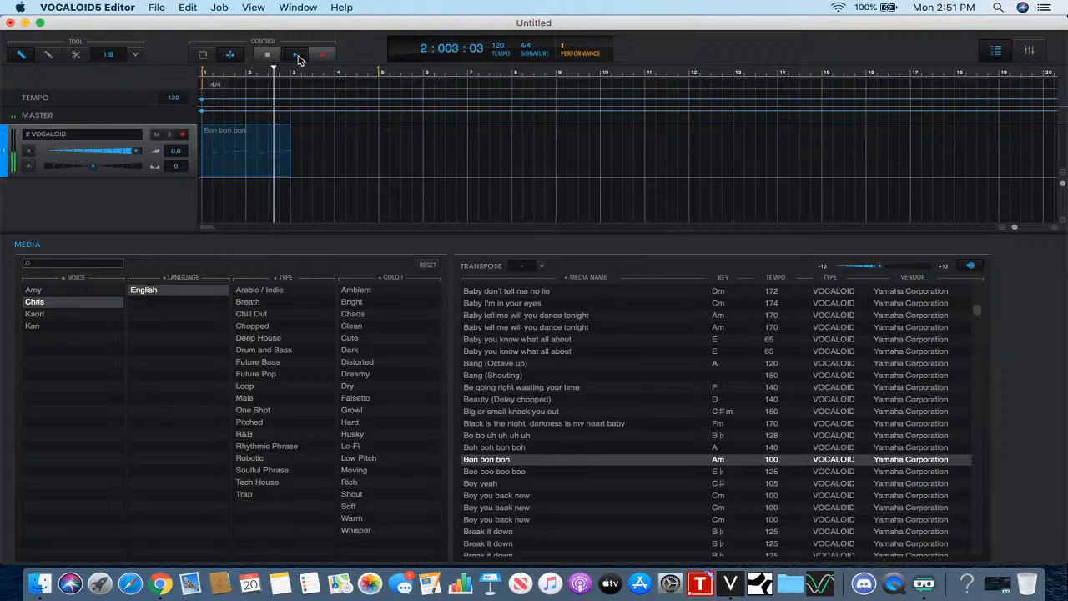
{"action": "left_click", "coordinate": [296, 55]}
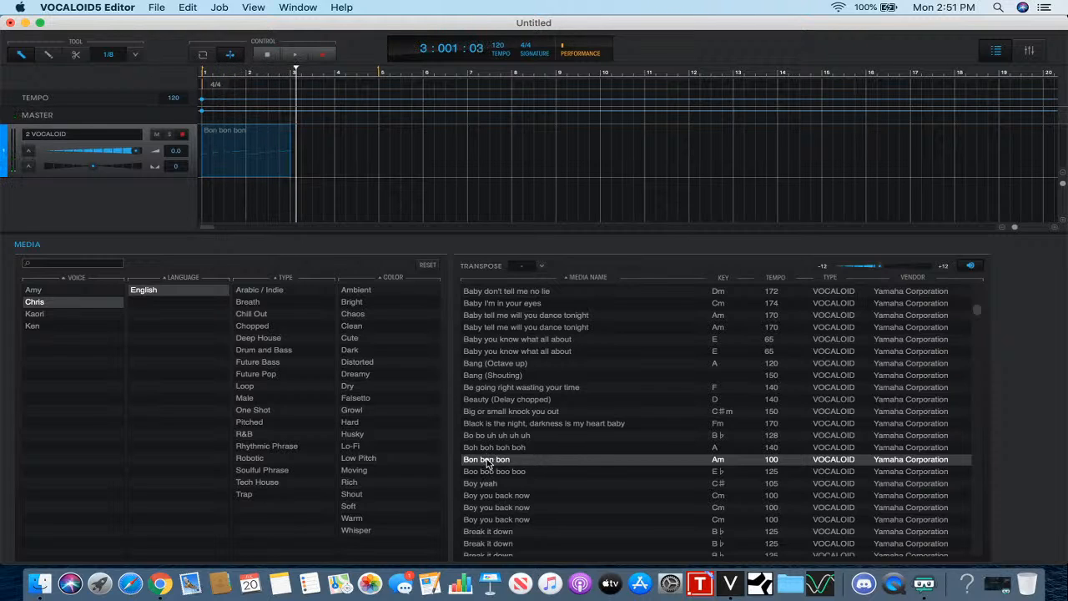
- Extend the loop range to measure 12, repeat "Bon bon bon" at measures 3, 5 and 7, and add it at measures 5 and 7 on a new track
{"action": "left_click_drag", "start_coordinate": [489, 462], "coordinate": [299, 167]}
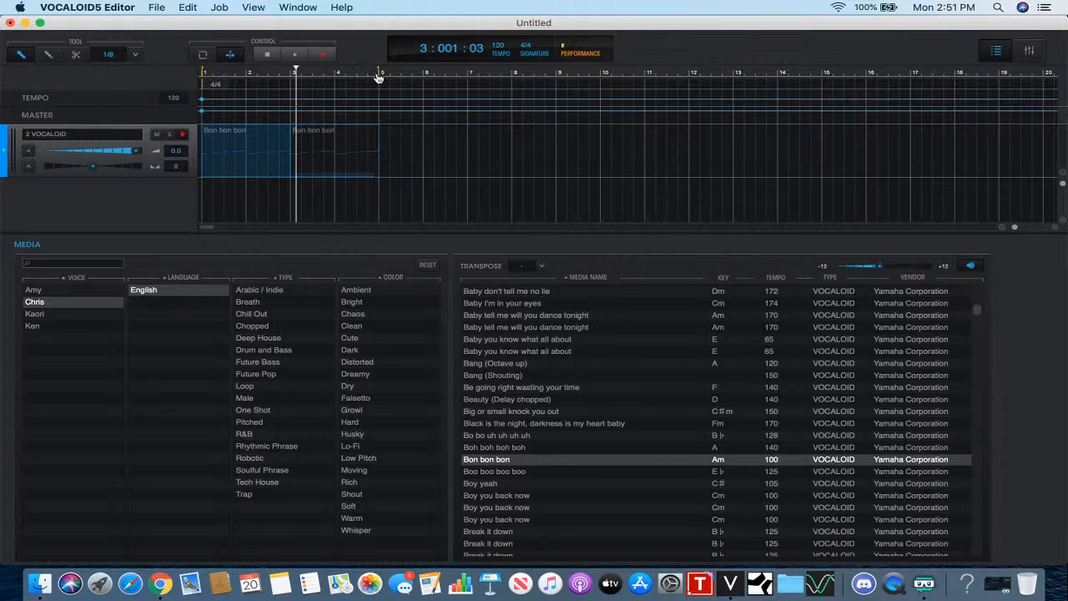
{"action": "left_click", "coordinate": [689, 78]}
{"action": "left_click_drag", "start_coordinate": [514, 461], "coordinate": [382, 163]}
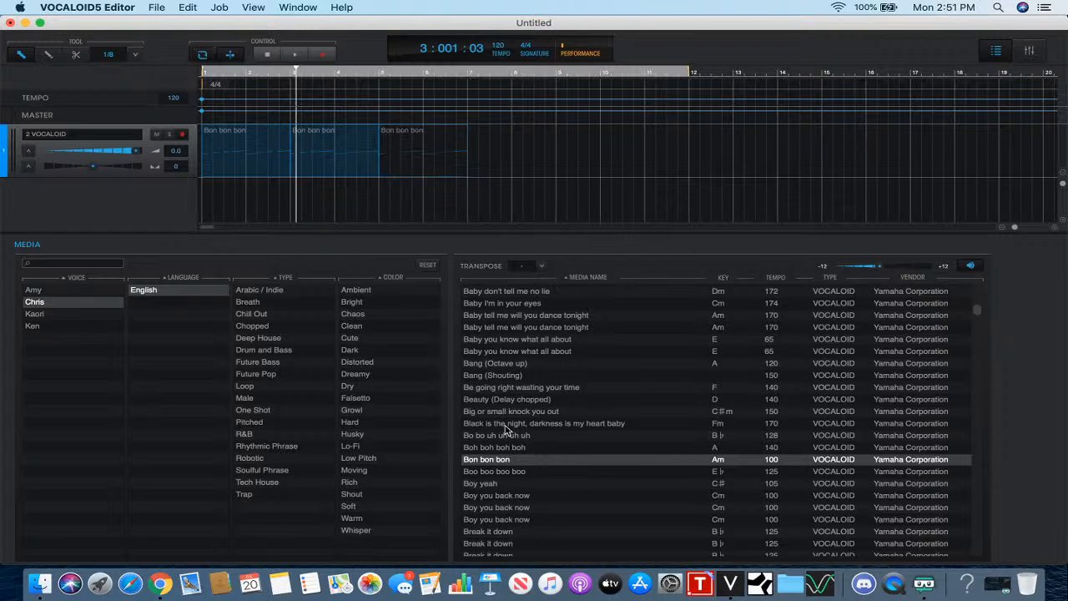
{"action": "left_click_drag", "start_coordinate": [513, 462], "coordinate": [471, 162]}
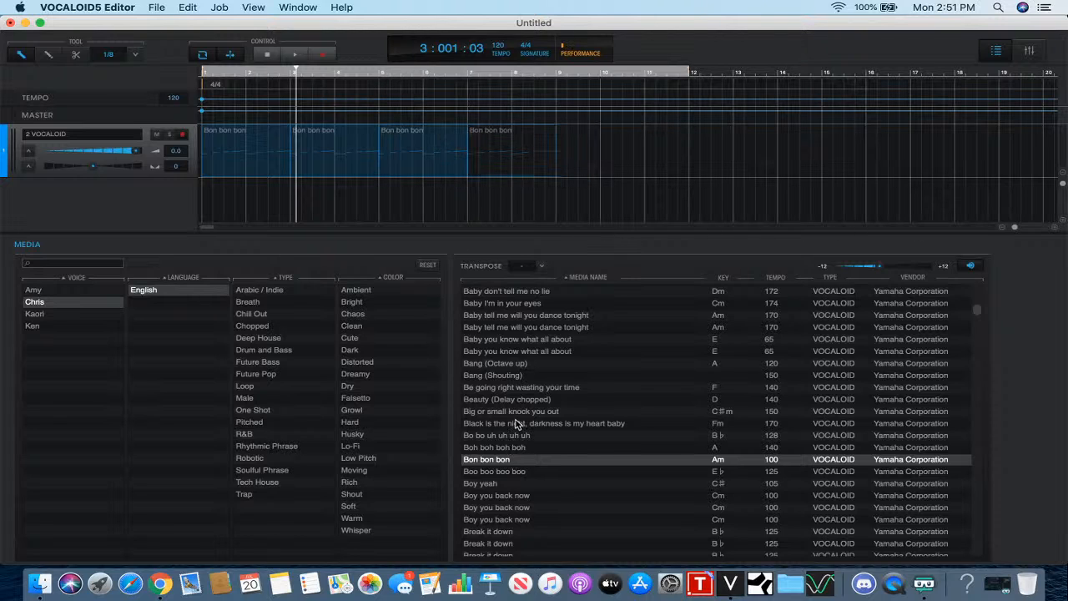
{"action": "left_click_drag", "start_coordinate": [499, 459], "coordinate": [382, 209]}
{"action": "left_click_drag", "start_coordinate": [517, 462], "coordinate": [469, 202]}
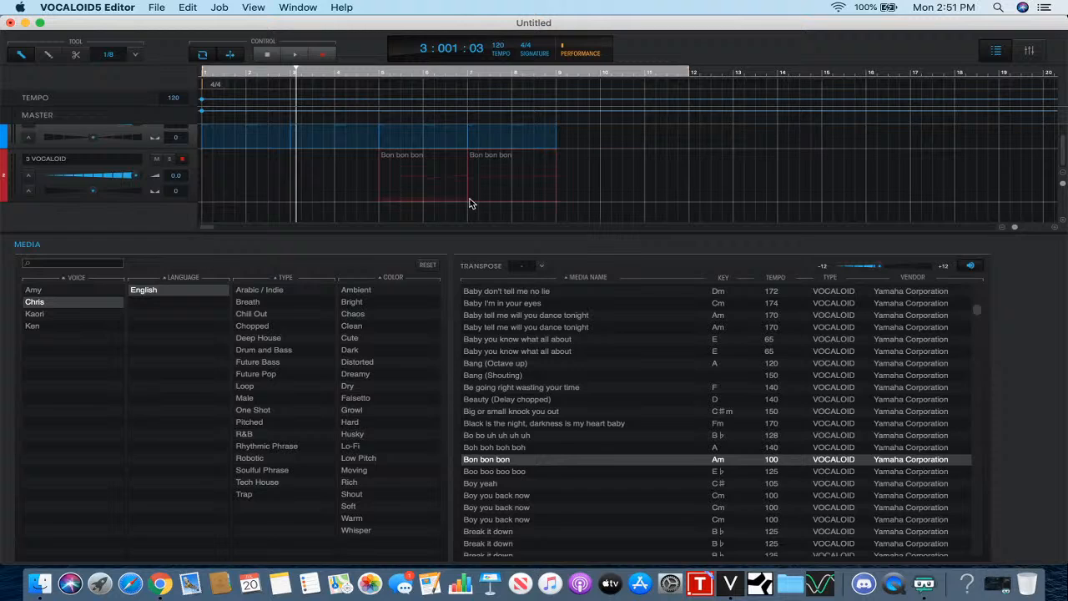
- Select all notes of the measure 5 "Bon bon bon" part on the 3 VOCALOID track and move them down one octave
{"action": "double_click", "coordinate": [442, 167]}
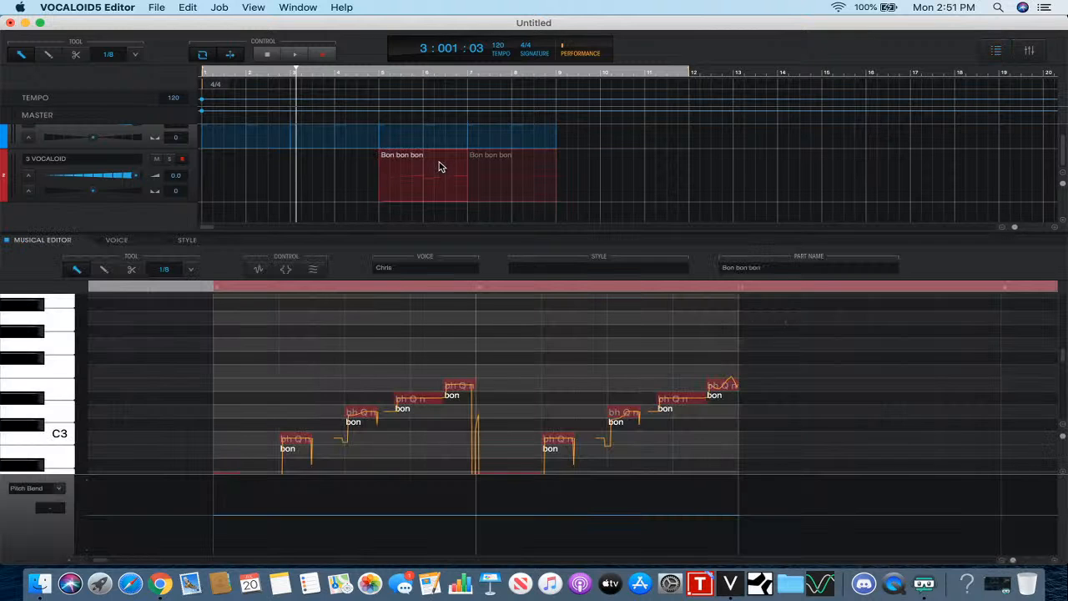
{"action": "scroll", "coordinate": [320, 377], "scroll_direction": "down", "scroll_amount": 5}
{"action": "right_click", "coordinate": [320, 377]}
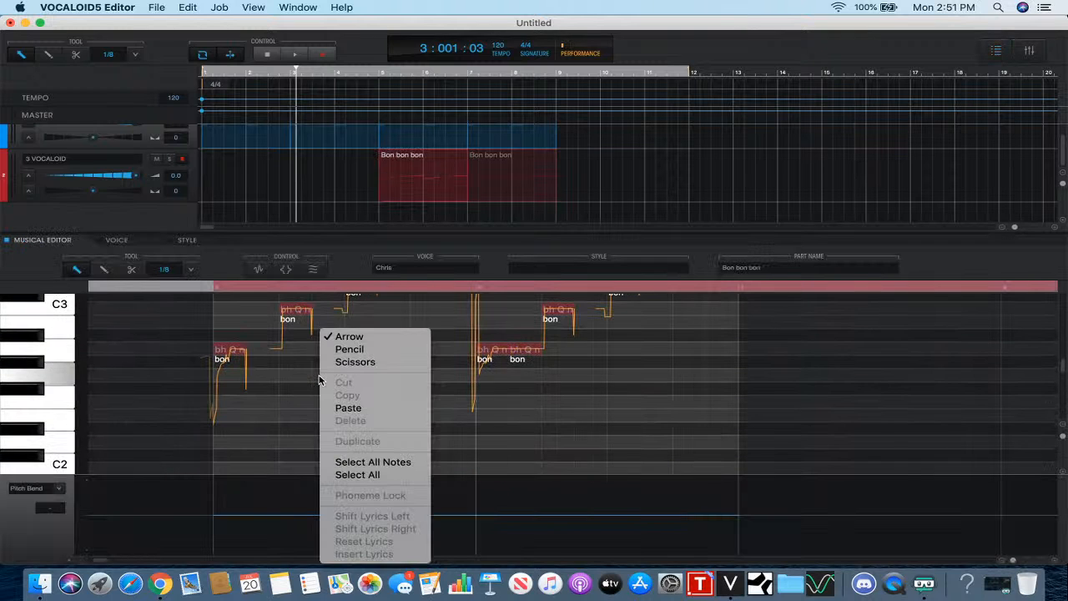
{"action": "left_click", "coordinate": [367, 461]}
{"action": "scroll", "coordinate": [308, 419], "scroll_direction": "up", "scroll_amount": 1}
{"action": "left_click_drag", "start_coordinate": [224, 377], "coordinate": [221, 419]}
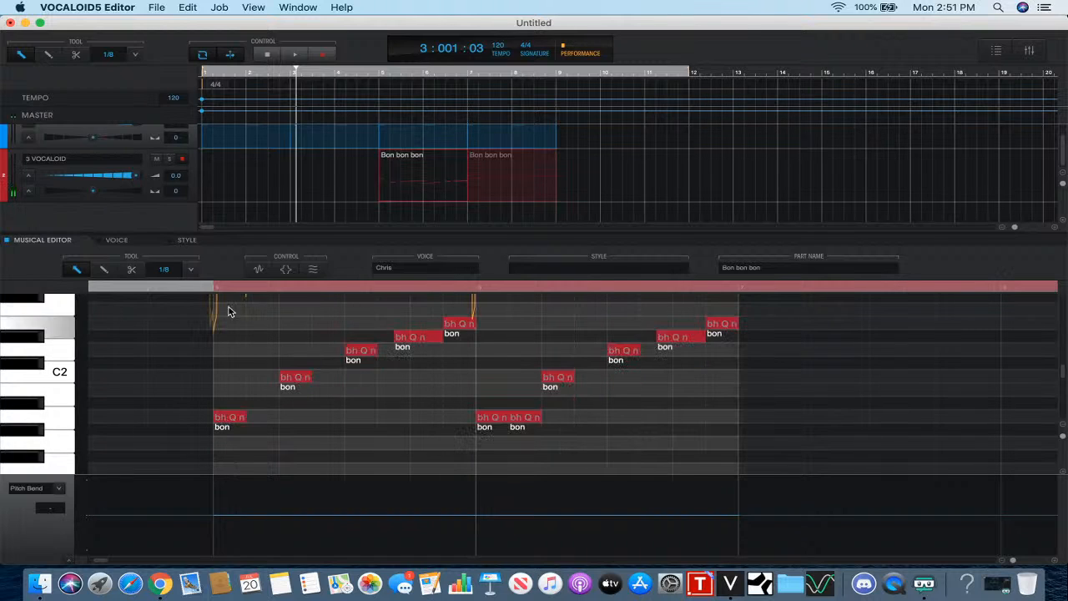
- Delete the "Bon bon bon" part at measure 7 of the 3 VOCALOID track
{"action": "left_click", "coordinate": [139, 242]}
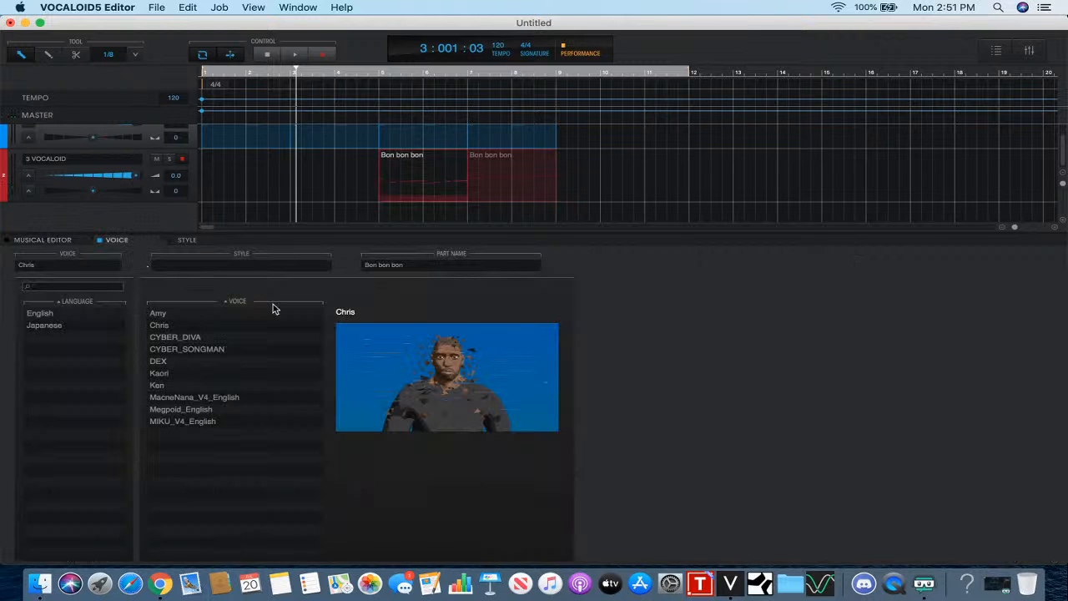
{"action": "left_click", "coordinate": [525, 175]}
{"action": "right_click", "coordinate": [525, 176]}
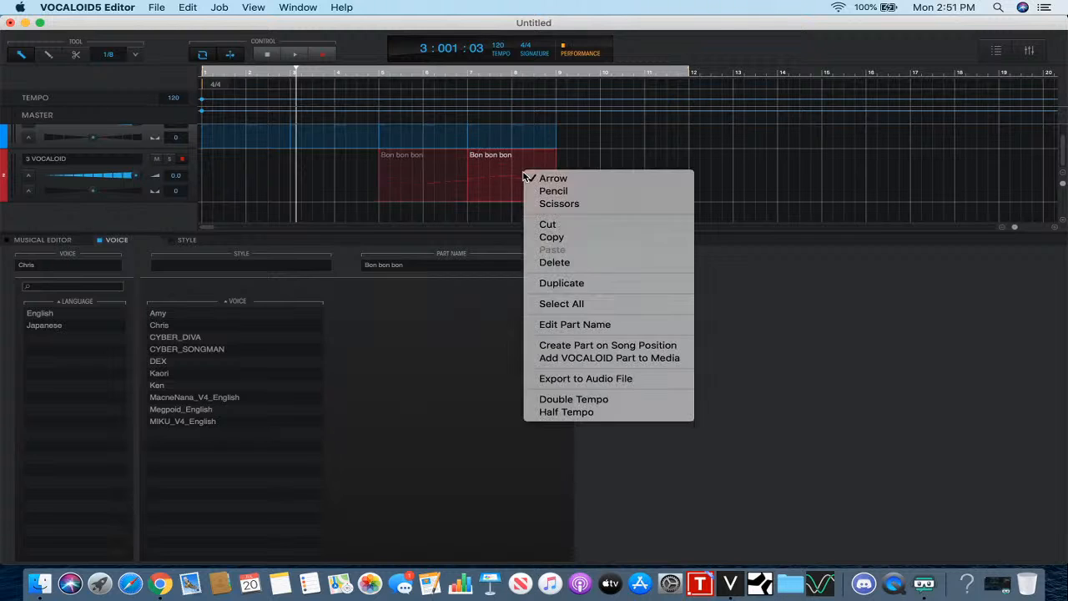
{"action": "left_click", "coordinate": [548, 262]}
- Assign the CYBER_SONGMAN voice to the "Bon bon bon" part on the 3 VOCALOID track and play it from measure 5
{"action": "left_click", "coordinate": [199, 351]}
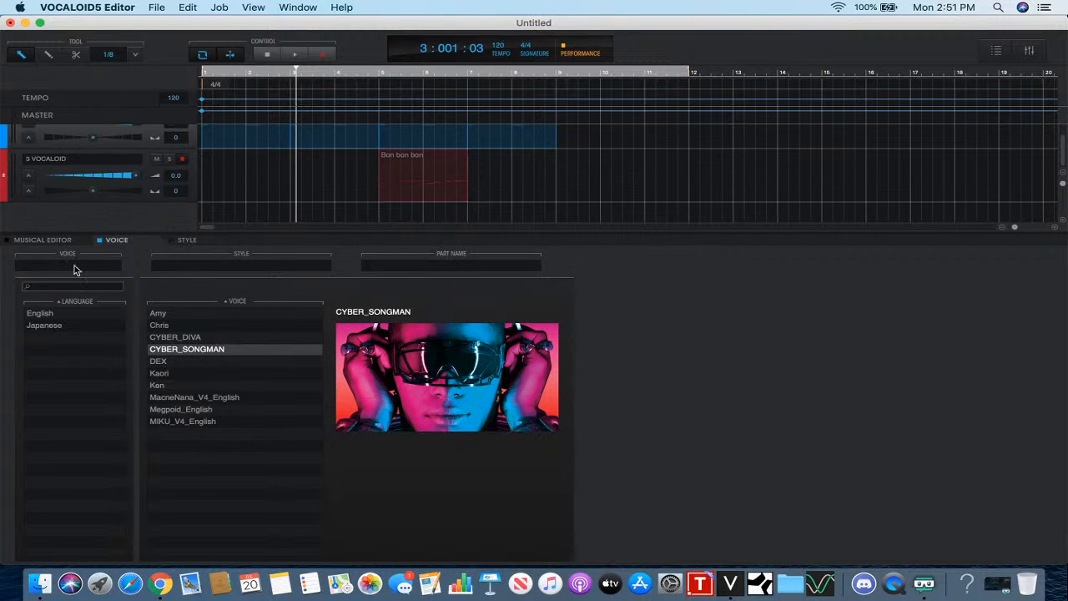
{"action": "left_click", "coordinate": [61, 241]}
{"action": "left_click", "coordinate": [387, 192]}
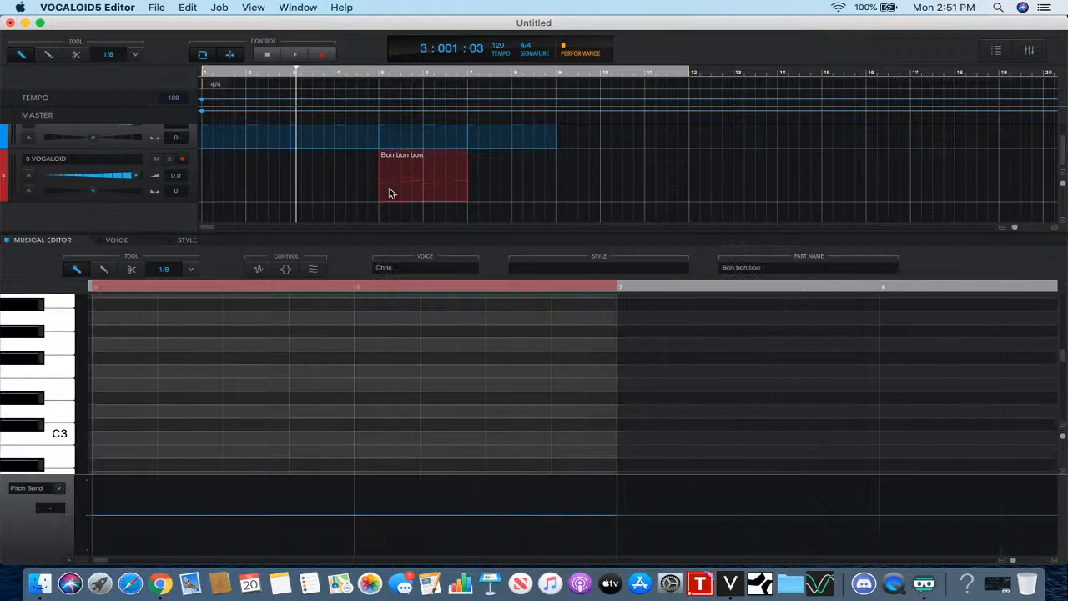
{"action": "scroll", "coordinate": [233, 330], "scroll_direction": "left", "scroll_amount": 2}
{"action": "scroll", "coordinate": [234, 331], "scroll_direction": "down", "scroll_amount": 10}
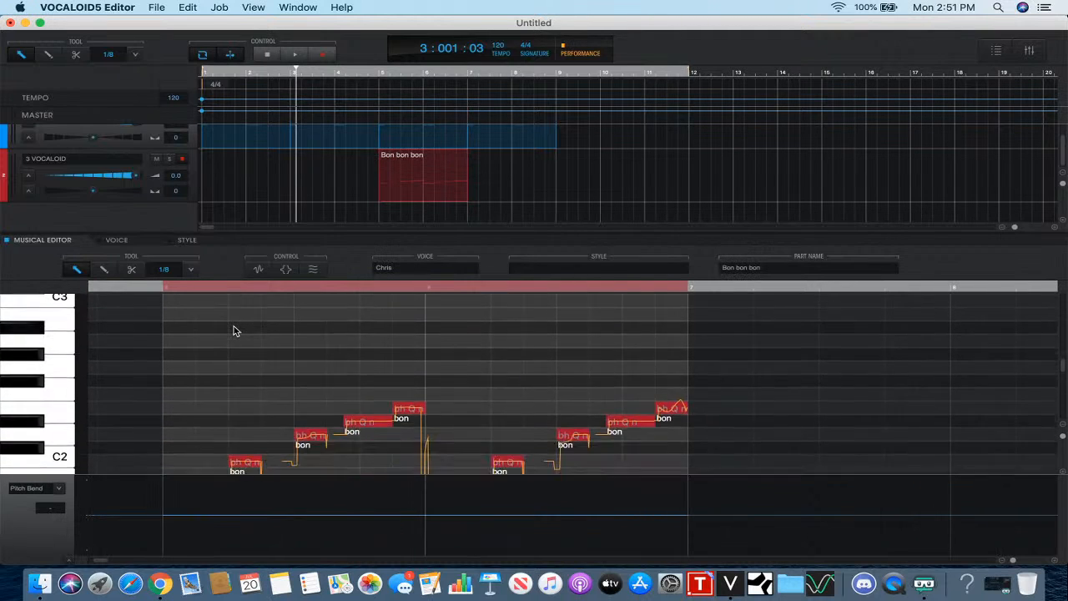
{"action": "scroll", "coordinate": [234, 330], "scroll_direction": "up", "scroll_amount": 3}
{"action": "left_click", "coordinate": [136, 241]}
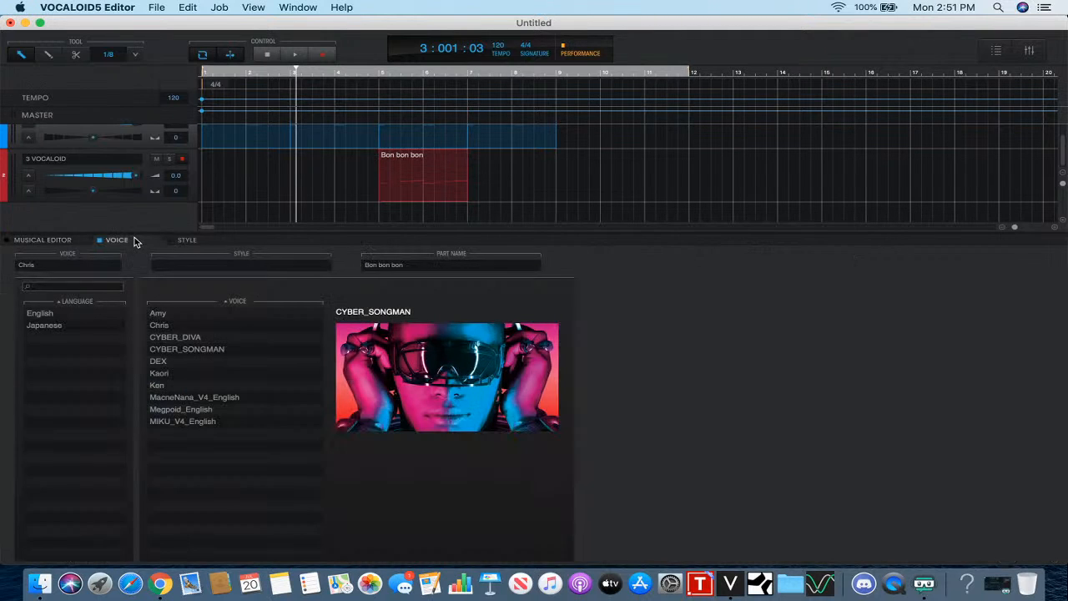
{"action": "left_click", "coordinate": [177, 350]}
{"action": "left_click", "coordinate": [59, 240]}
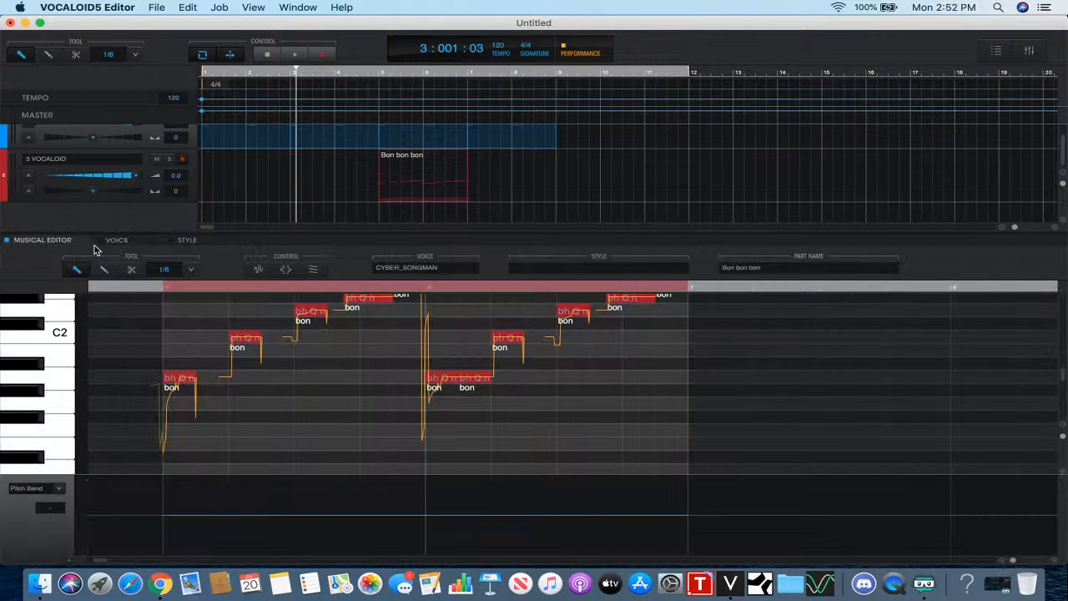
{"action": "left_click", "coordinate": [165, 283]}
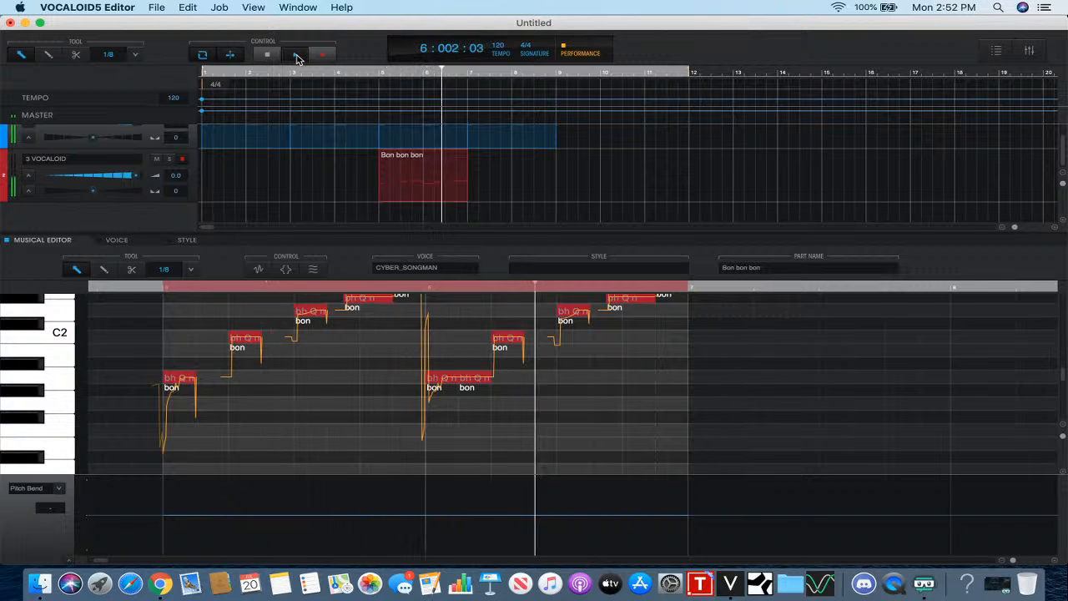
{"action": "left_click", "coordinate": [259, 55]}
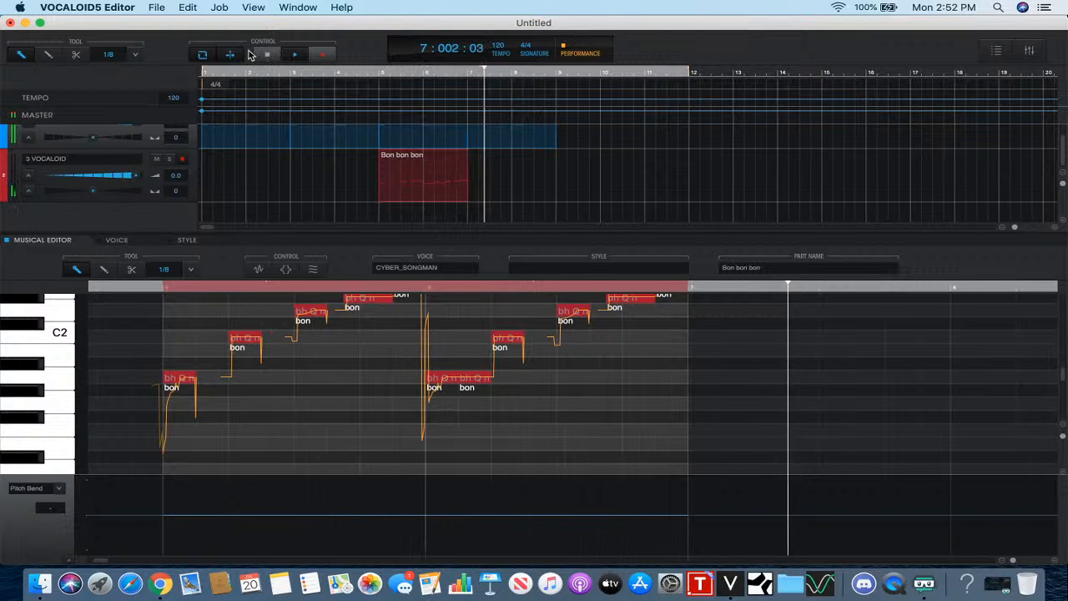
- Copy the "Bon bon bon" part on the 3 VOCALOID track, move the song position to measure 7, and remove the part
{"action": "right_click", "coordinate": [413, 195]}
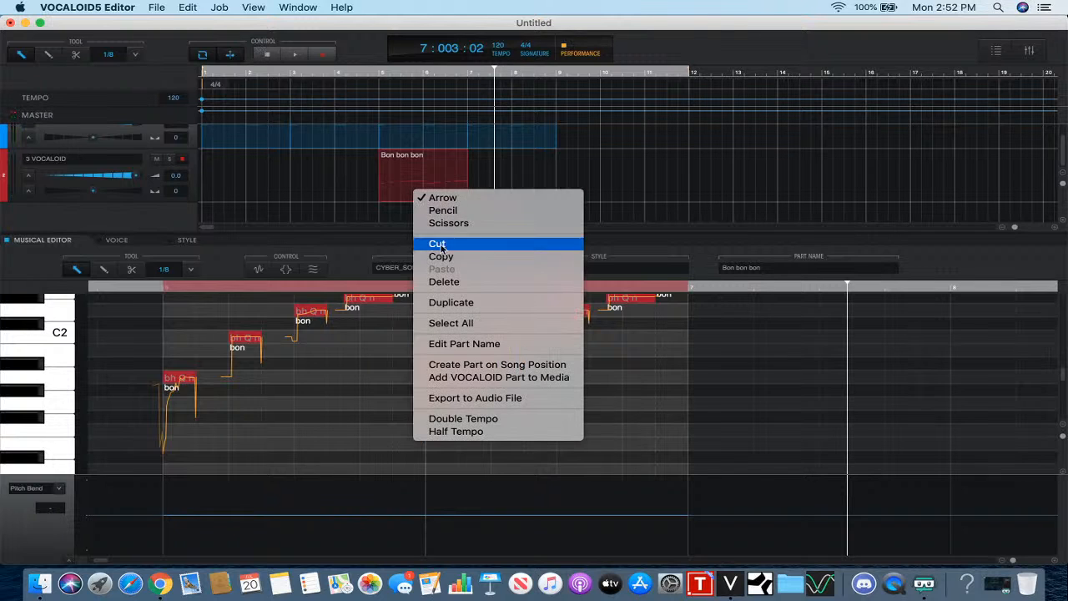
{"action": "left_click", "coordinate": [448, 255]}
{"action": "left_click", "coordinate": [467, 77]}
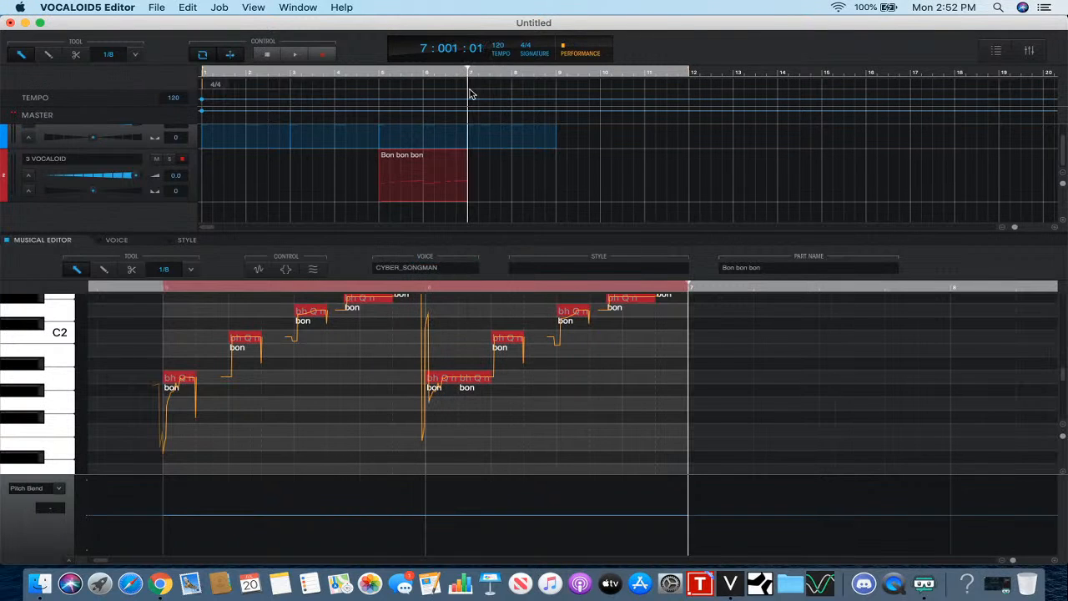
{"action": "right_click", "coordinate": [482, 179]}
{"action": "left_click", "coordinate": [507, 268]}
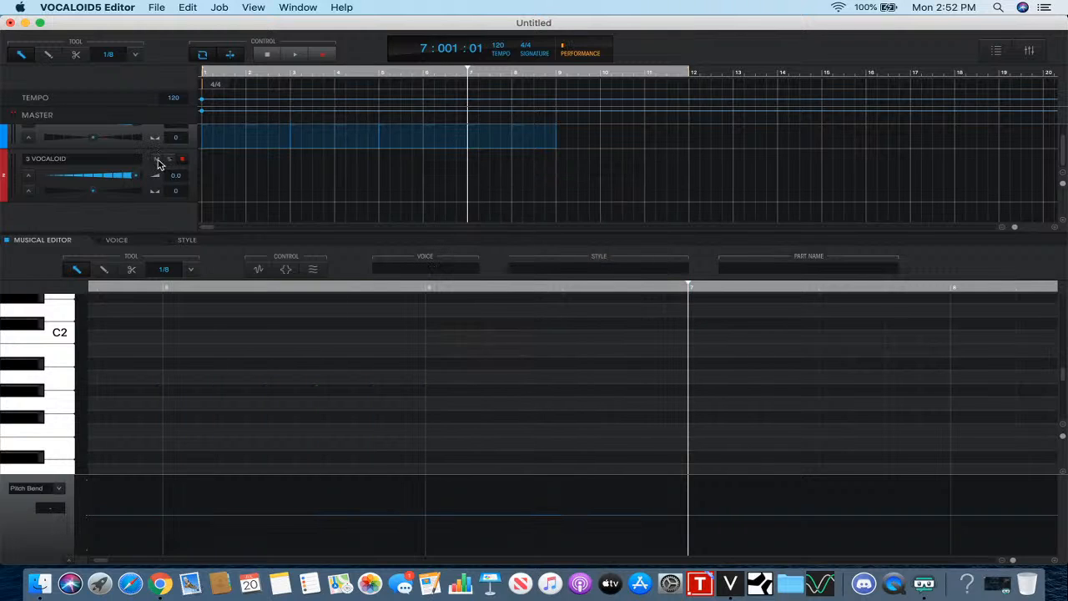
- Delete the 3 VOCALOID and 2 VOCALOID tracks and add a new empty VOCALOID track
{"action": "left_click", "coordinate": [150, 163]}
{"action": "right_click", "coordinate": [145, 164]}
{"action": "left_click", "coordinate": [156, 206]}
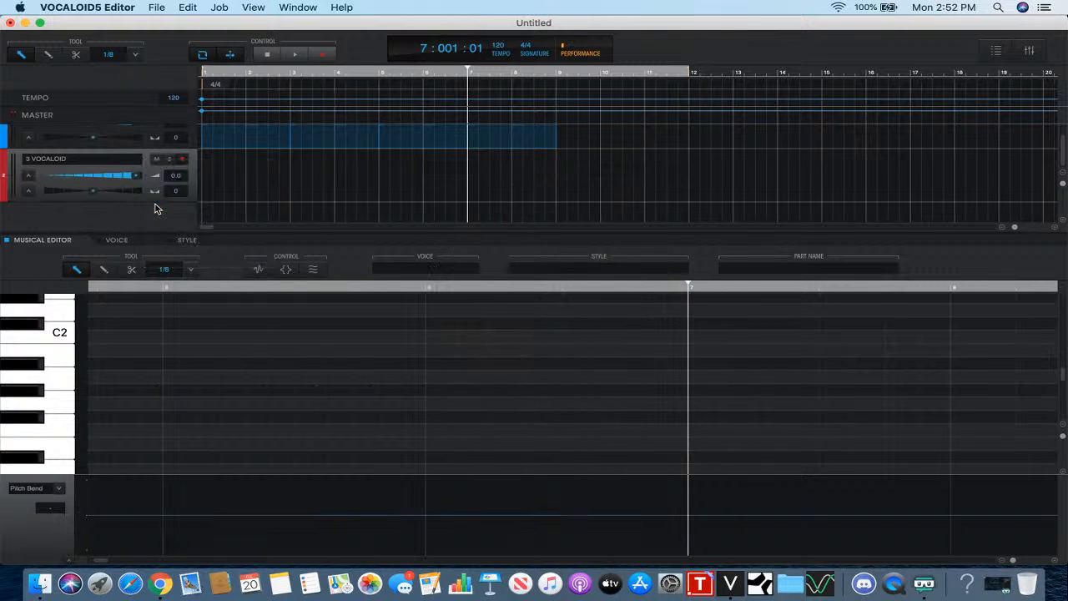
{"action": "left_click", "coordinate": [153, 148]}
{"action": "right_click", "coordinate": [154, 147]}
{"action": "left_click", "coordinate": [166, 187]}
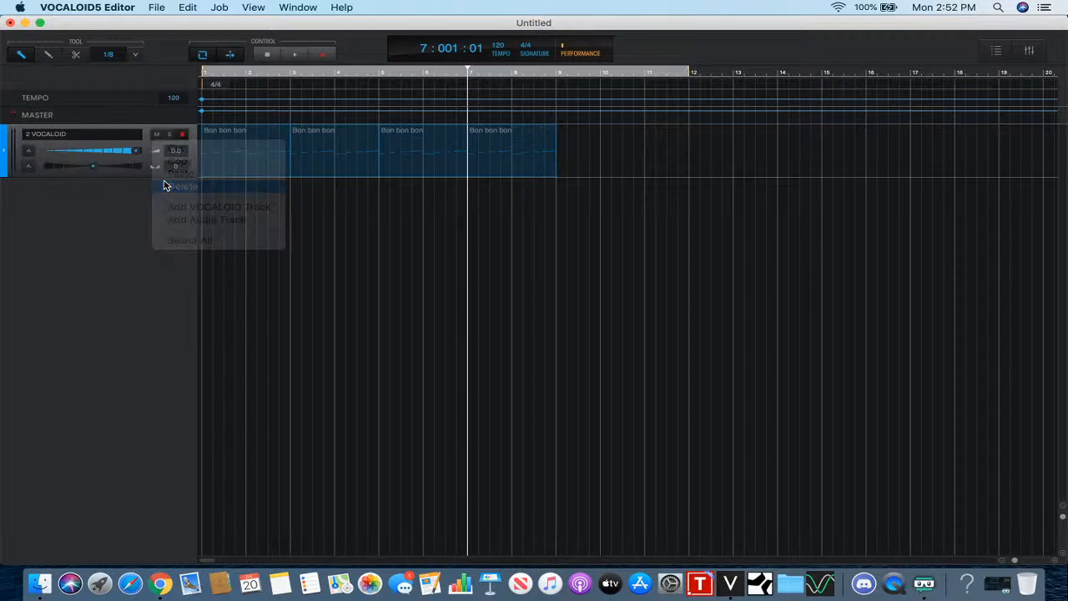
- Reopen the media library and preview the first "Everybody dance" phrase for the Chris voice
{"action": "left_click", "coordinate": [1001, 51]}
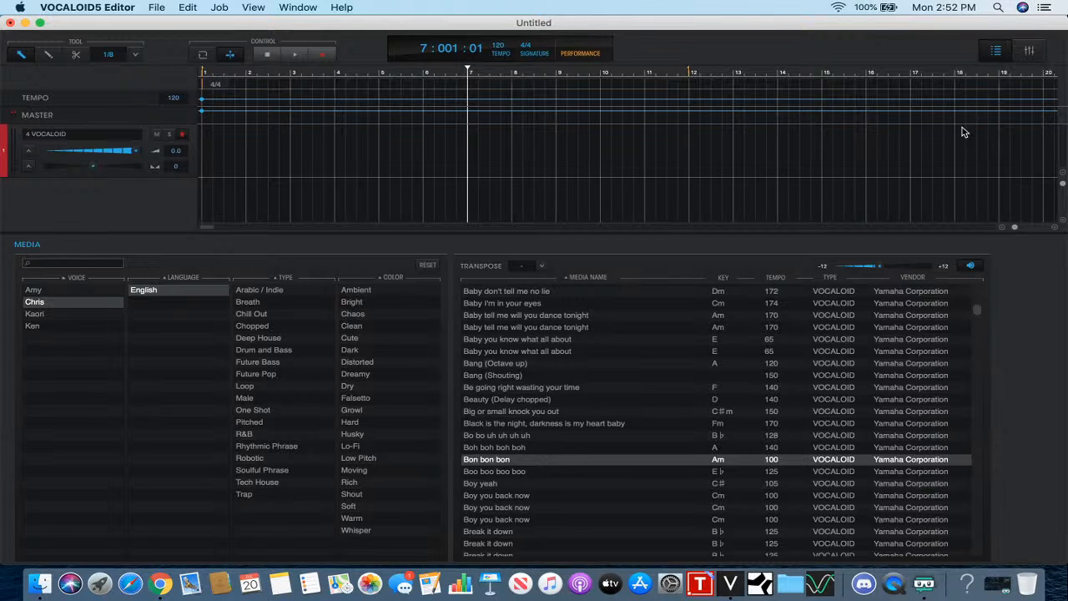
{"action": "scroll", "coordinate": [628, 390], "scroll_direction": "down", "scroll_amount": 2}
{"action": "scroll", "coordinate": [627, 391], "scroll_direction": "down", "scroll_amount": 15}
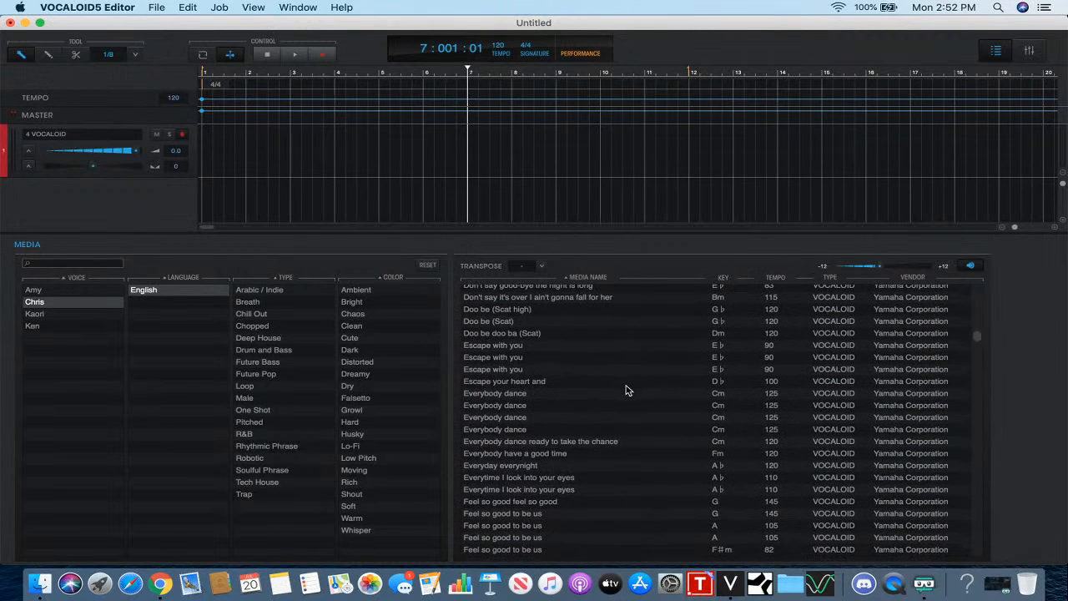
{"action": "left_click", "coordinate": [546, 393]}
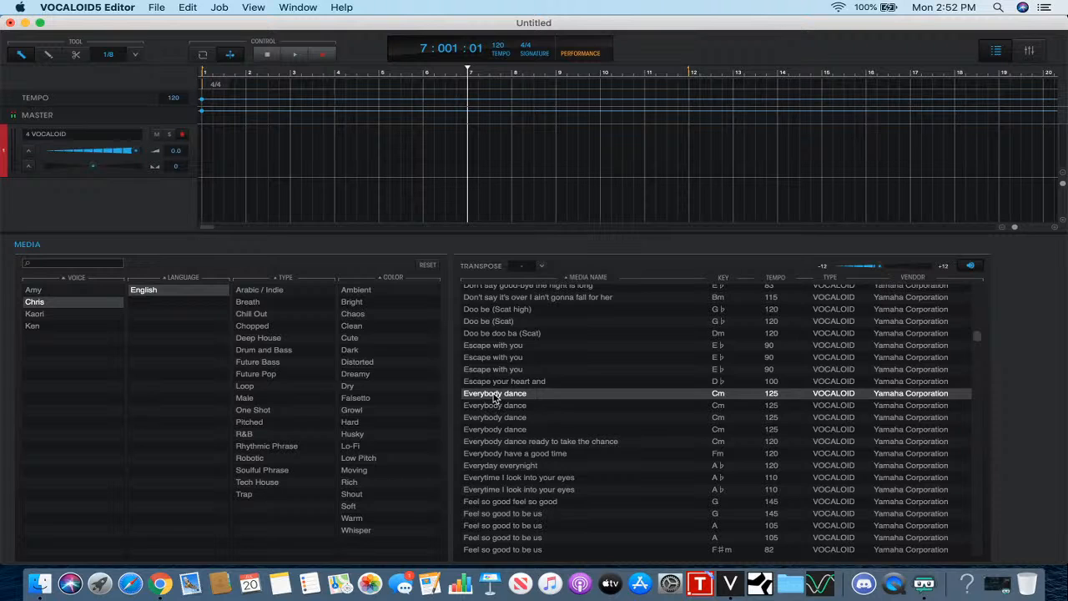
- Filter the Chris phrases to the Arabic / Indie type and preview the two "Got me going crazy" phrases, "I know I never know" and "I wanna be in your world"
{"action": "left_click", "coordinate": [269, 292]}
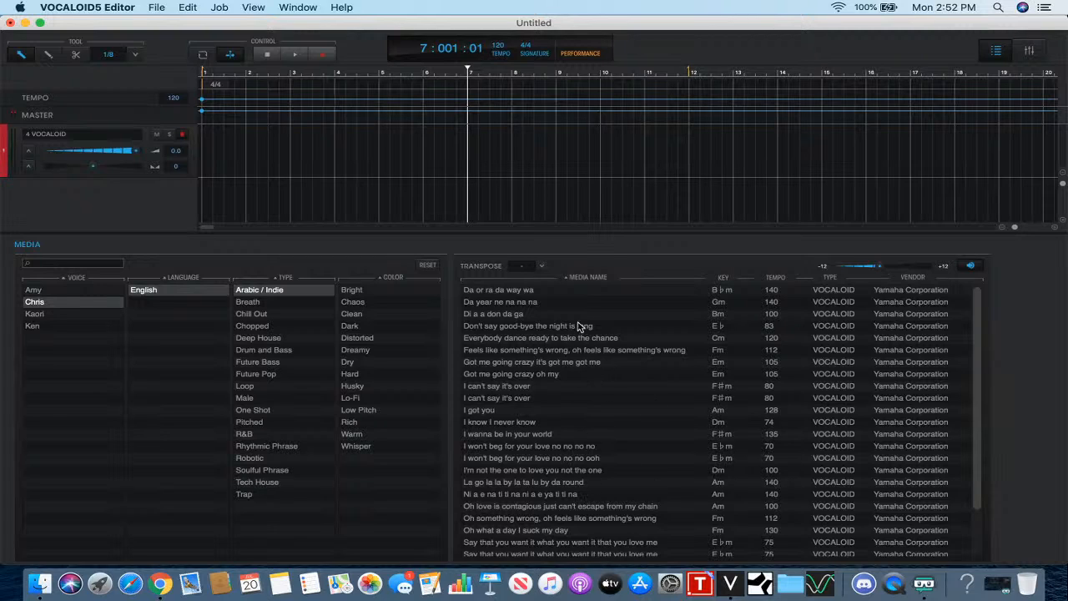
{"action": "left_click", "coordinate": [602, 365]}
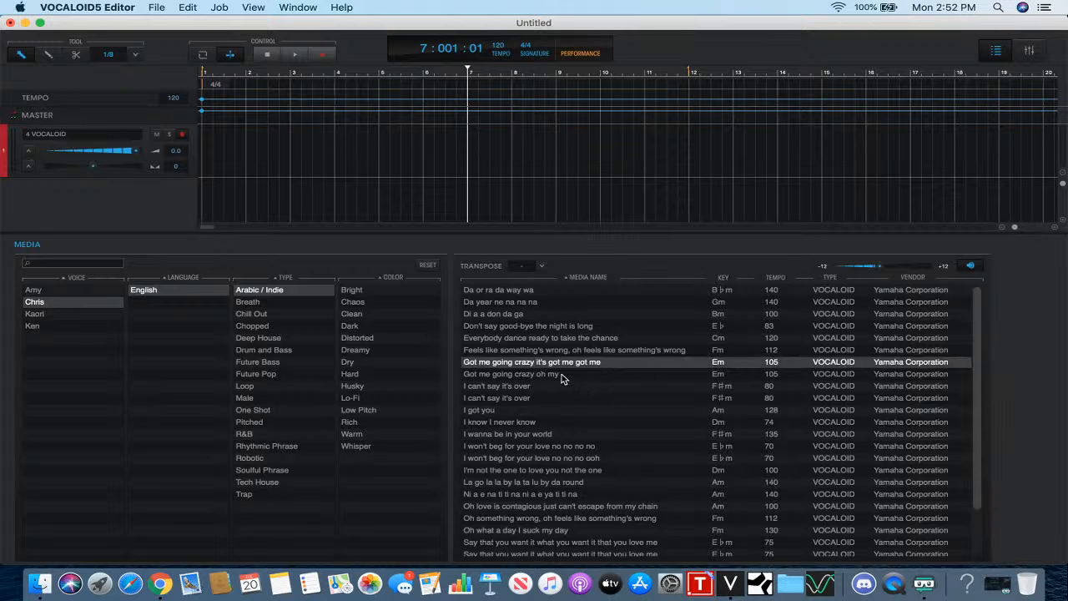
{"action": "left_click", "coordinate": [563, 376]}
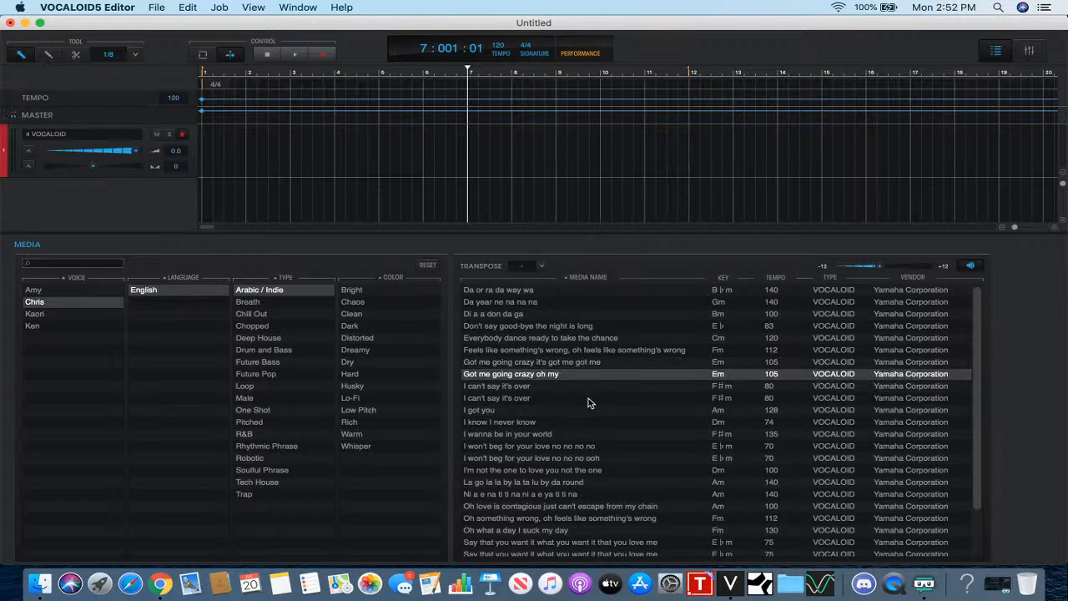
{"action": "left_click", "coordinate": [562, 426]}
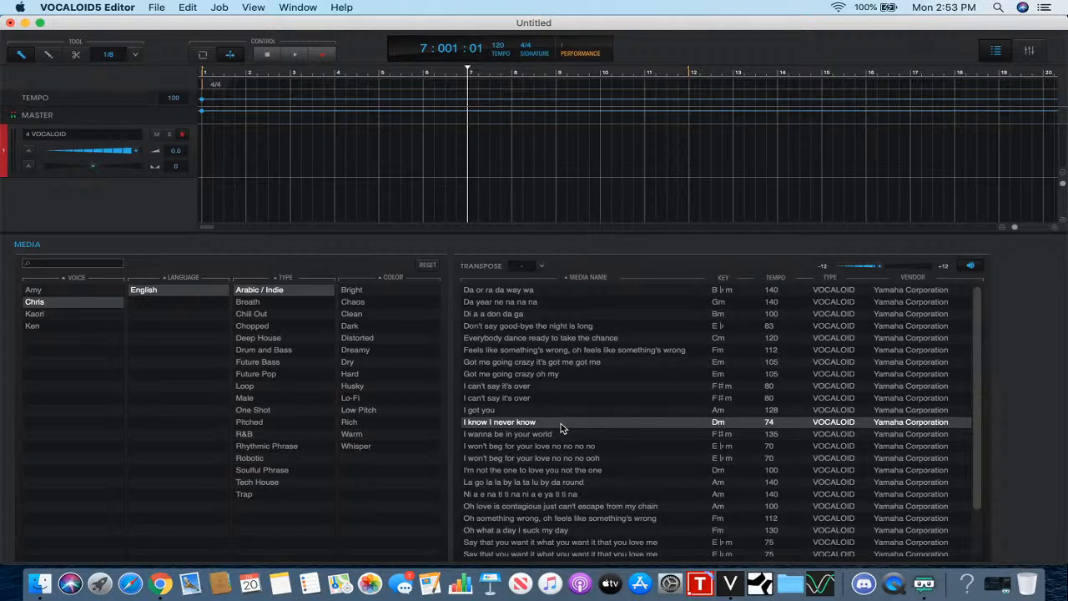
{"action": "left_click", "coordinate": [549, 435]}
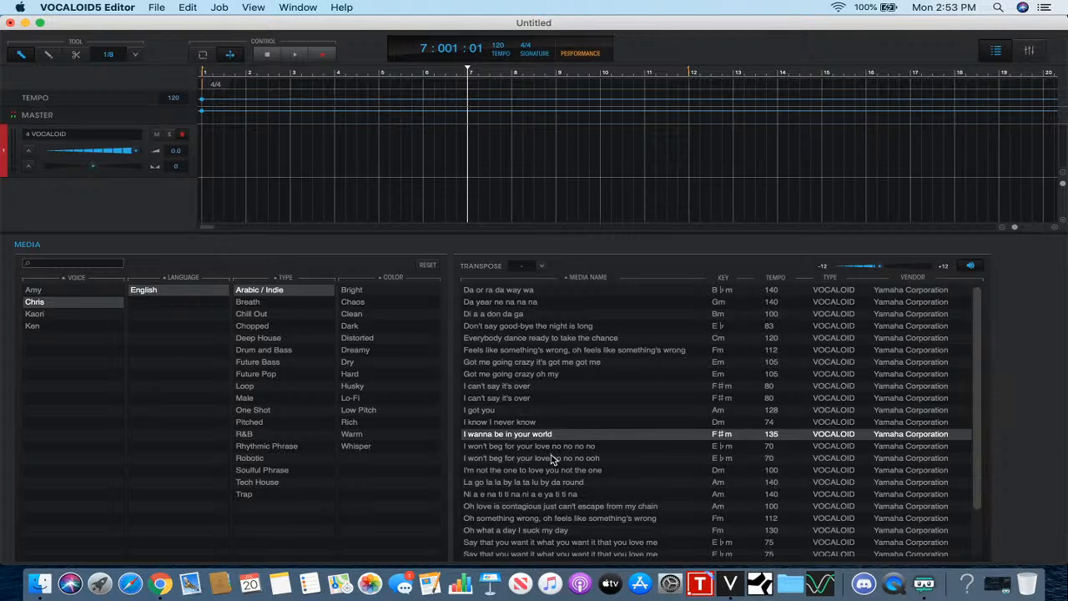
- Preview four Arabic / Indie phrases from "I won't beg for your love no no no ooh" to "Oh love is contagious just can't escape from my chain", and clear the type filter
{"action": "left_click", "coordinate": [551, 459]}
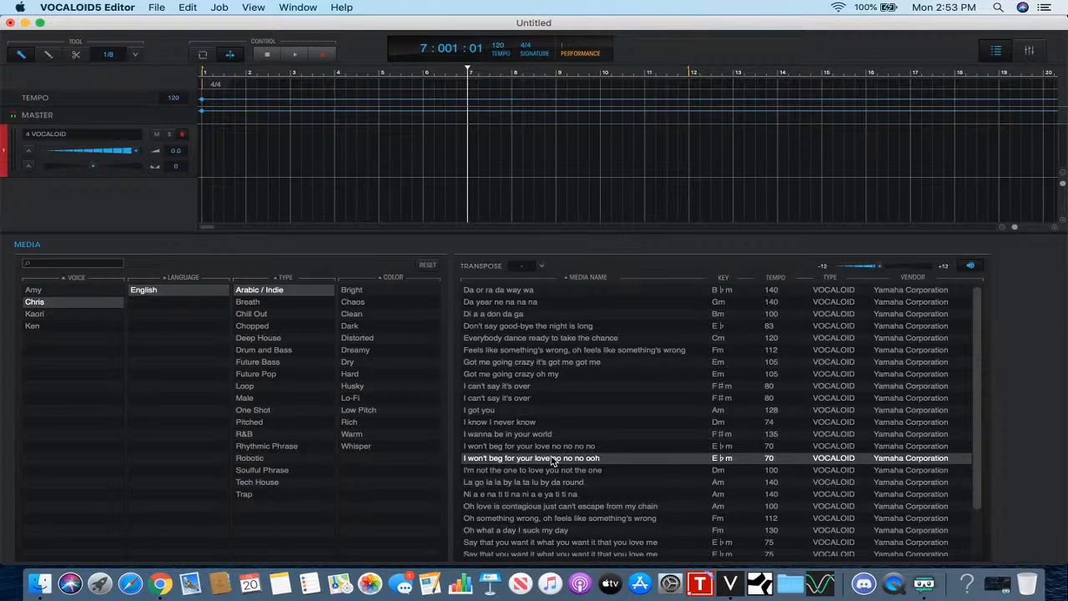
{"action": "left_click", "coordinate": [568, 472]}
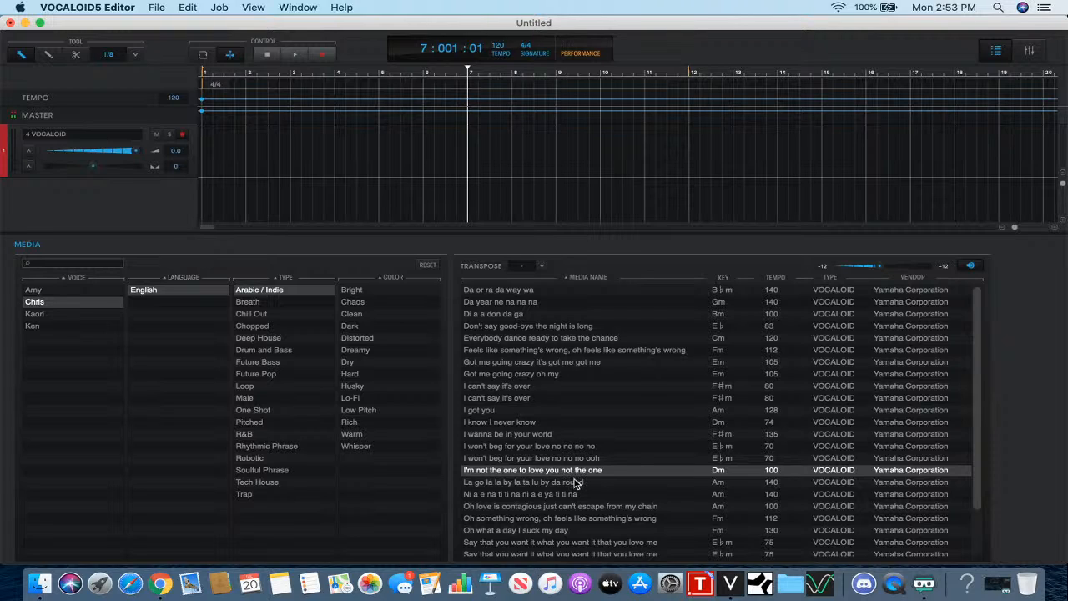
{"action": "left_click", "coordinate": [575, 483]}
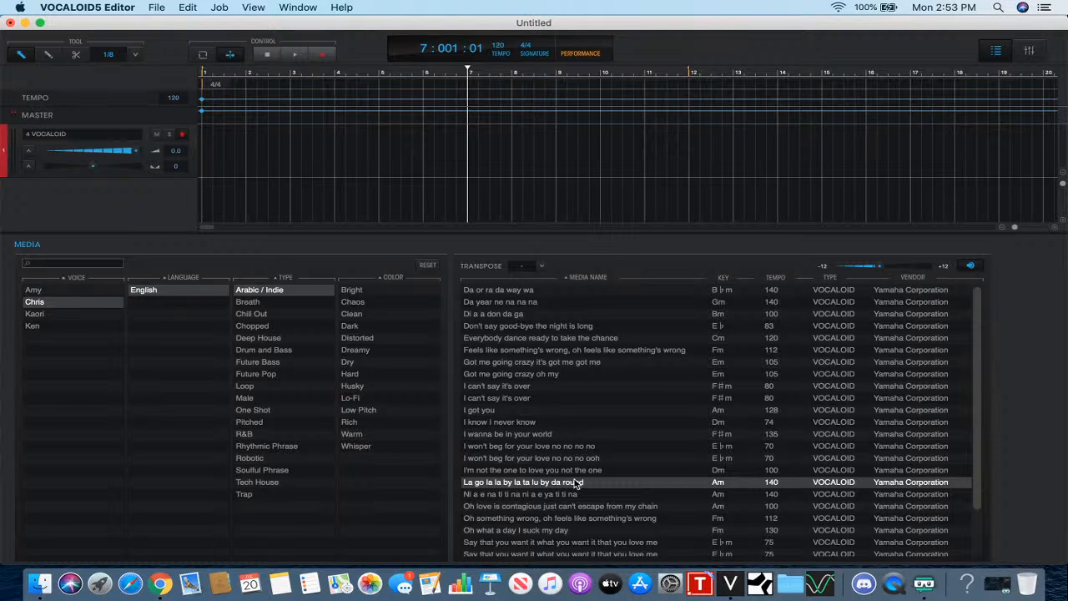
{"action": "left_click", "coordinate": [573, 505]}
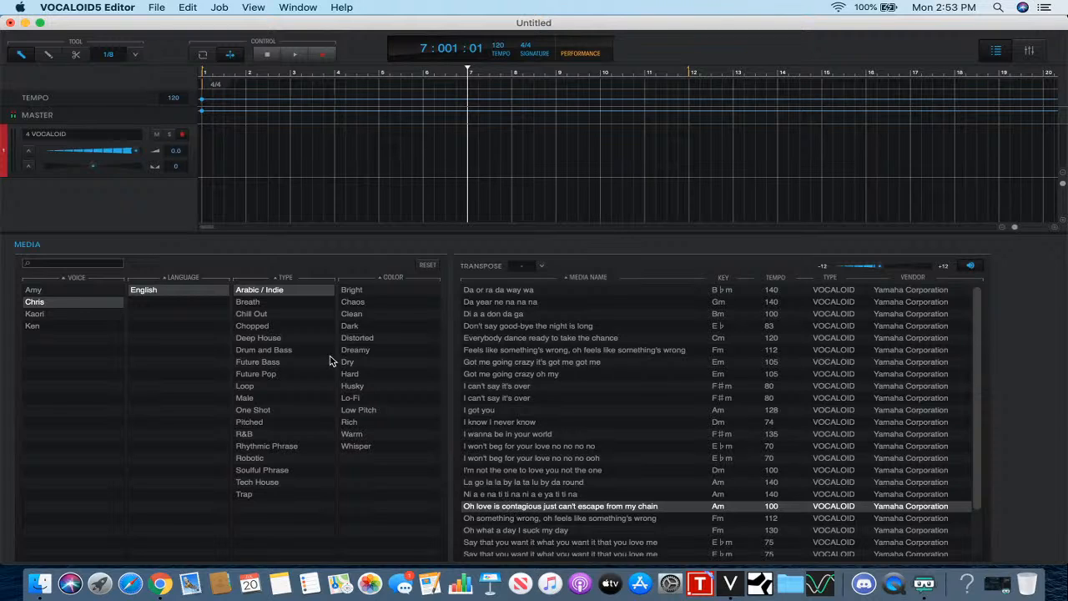
{"action": "left_click", "coordinate": [282, 291]}
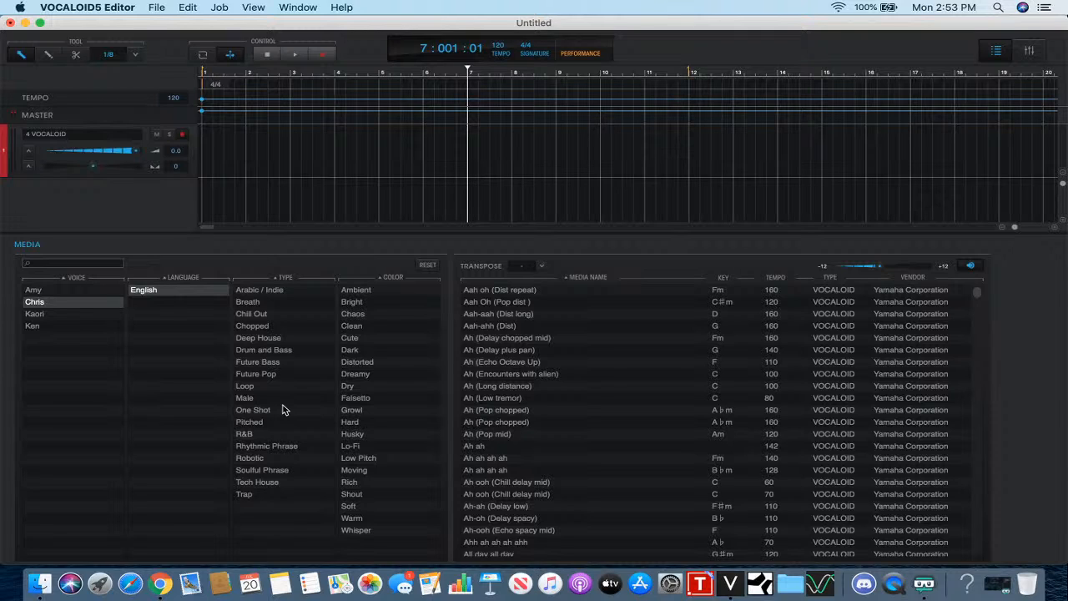
{"action": "left_click", "coordinate": [148, 157]}
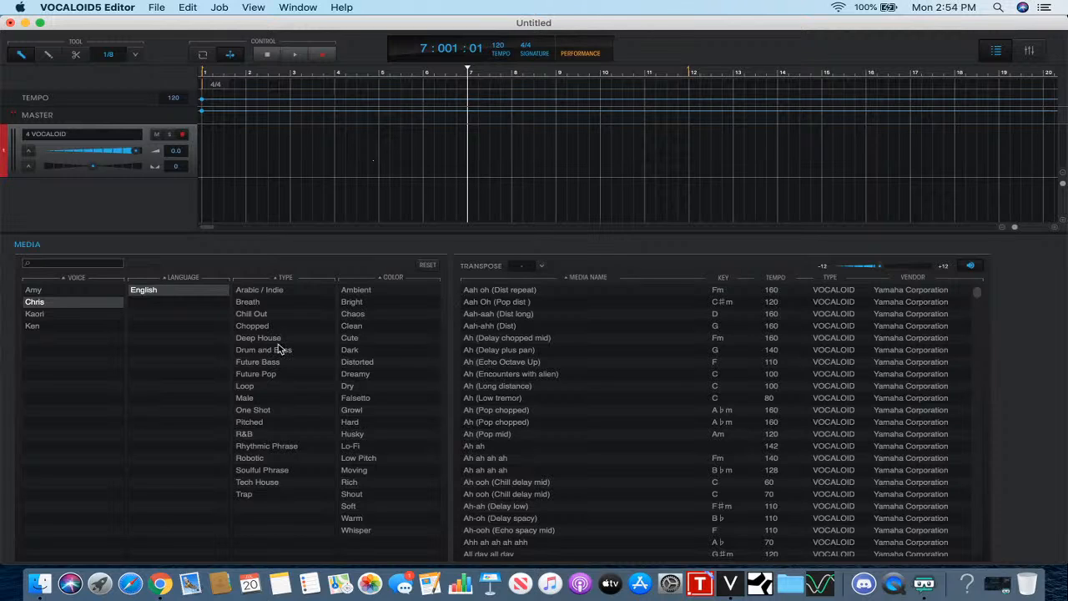
- Clear the English language filter and switch the phrase list from Chris to the Amy voice
{"action": "left_click", "coordinate": [192, 292]}
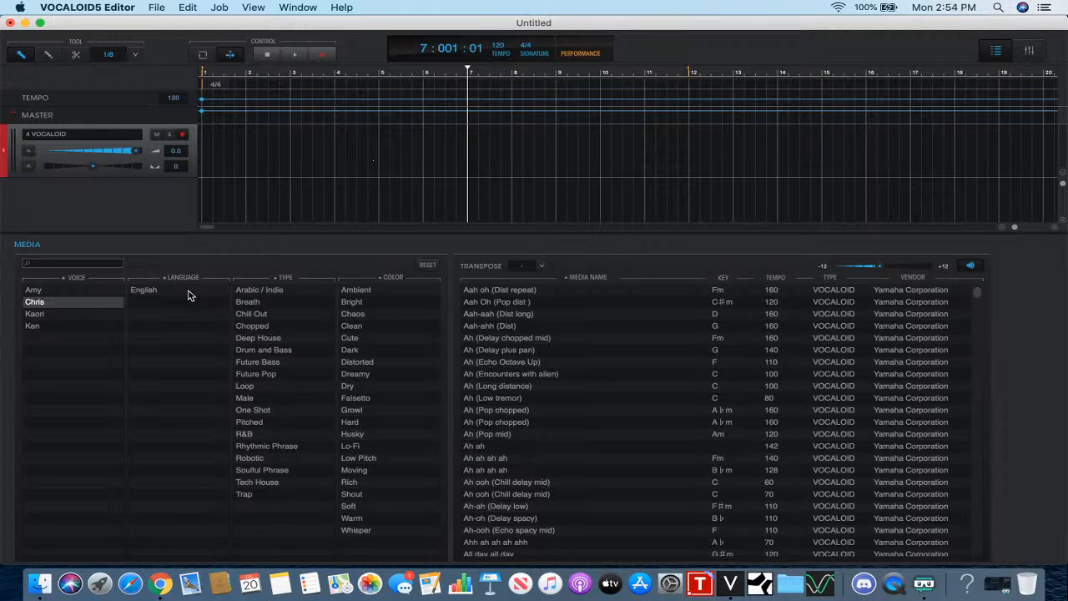
{"action": "left_click", "coordinate": [95, 306]}
{"action": "left_click", "coordinate": [88, 292]}
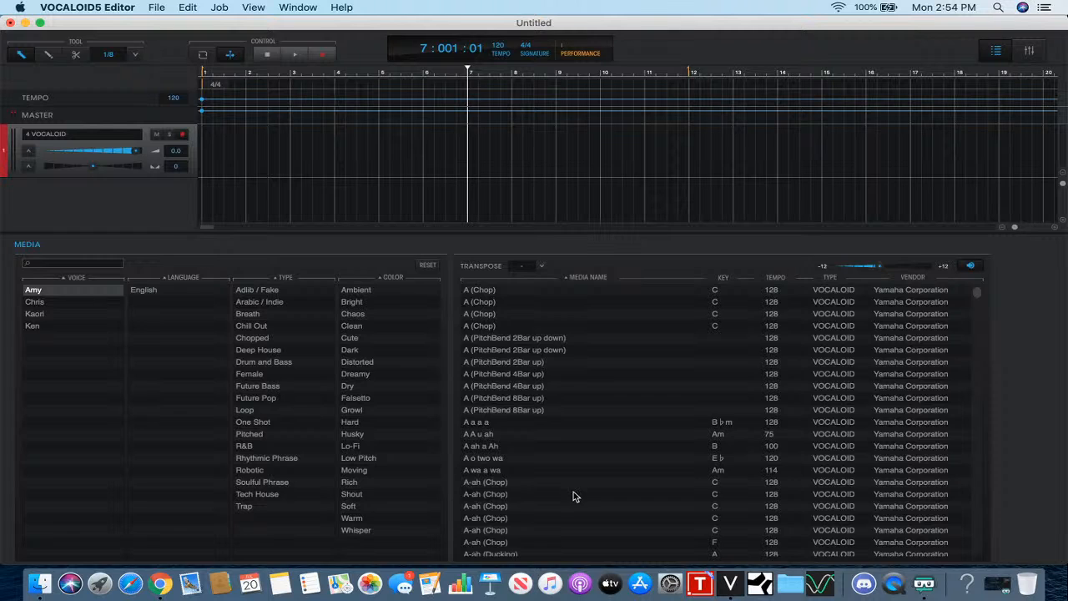
- Find the "I'm wondering if I'm on your mind" phrases for Amy and preview the first one
{"action": "scroll", "coordinate": [574, 497], "scroll_direction": "down", "scroll_amount": 15}
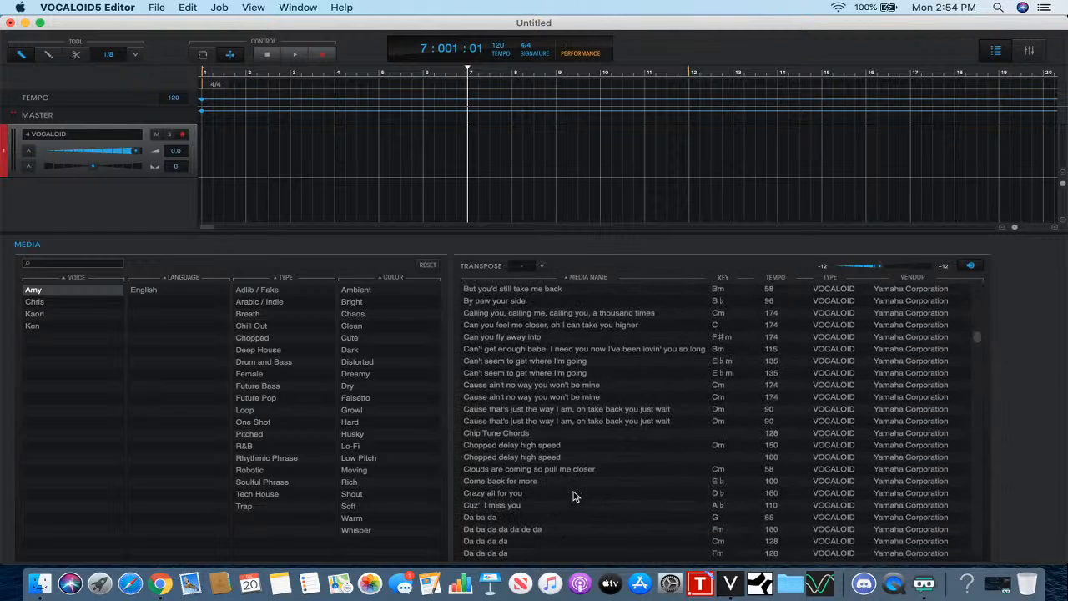
{"action": "scroll", "coordinate": [574, 497], "scroll_direction": "down", "scroll_amount": 15}
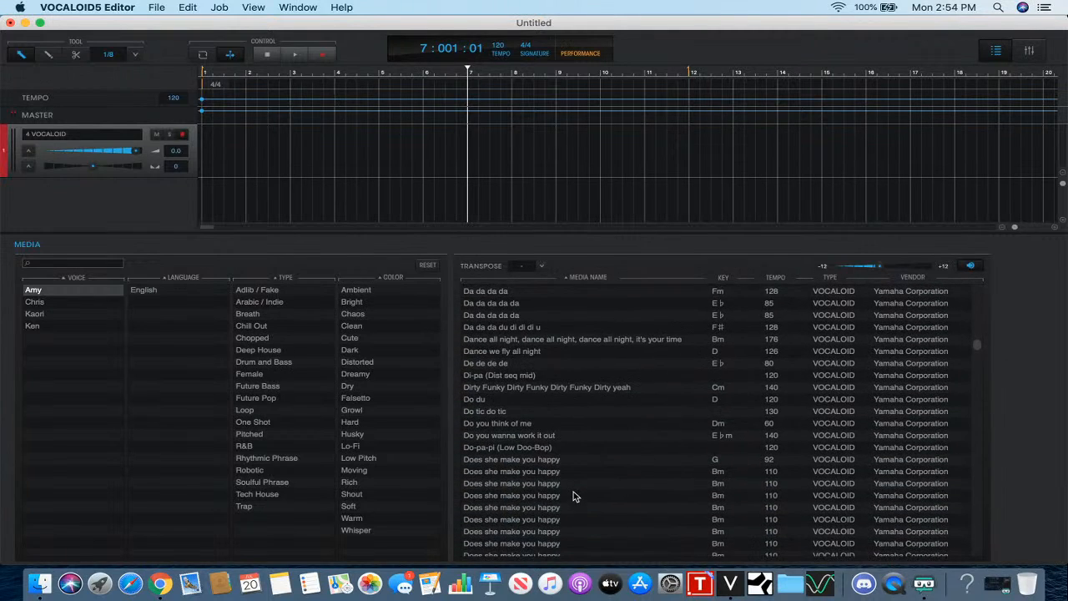
{"action": "scroll", "coordinate": [573, 496], "scroll_direction": "down", "scroll_amount": 15}
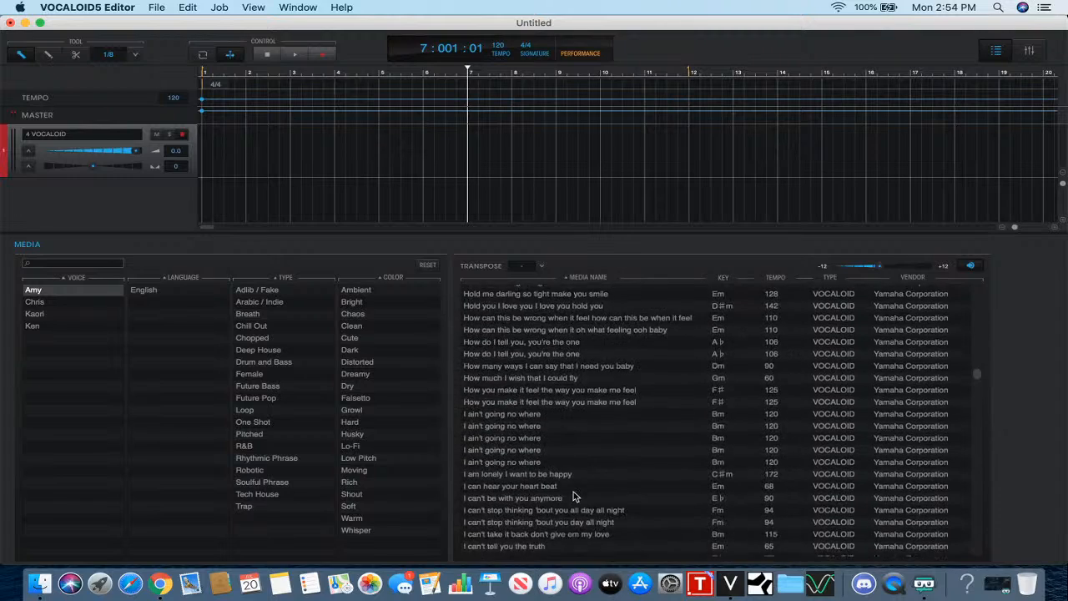
{"action": "scroll", "coordinate": [573, 496], "scroll_direction": "down", "scroll_amount": 15}
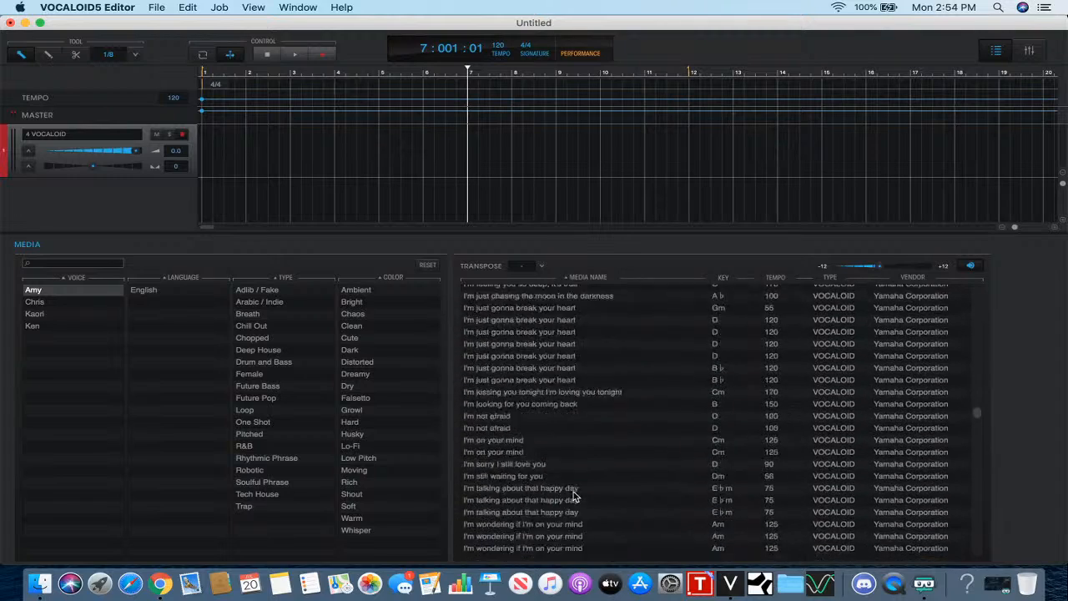
{"action": "scroll", "coordinate": [573, 496], "scroll_direction": "down", "scroll_amount": 3}
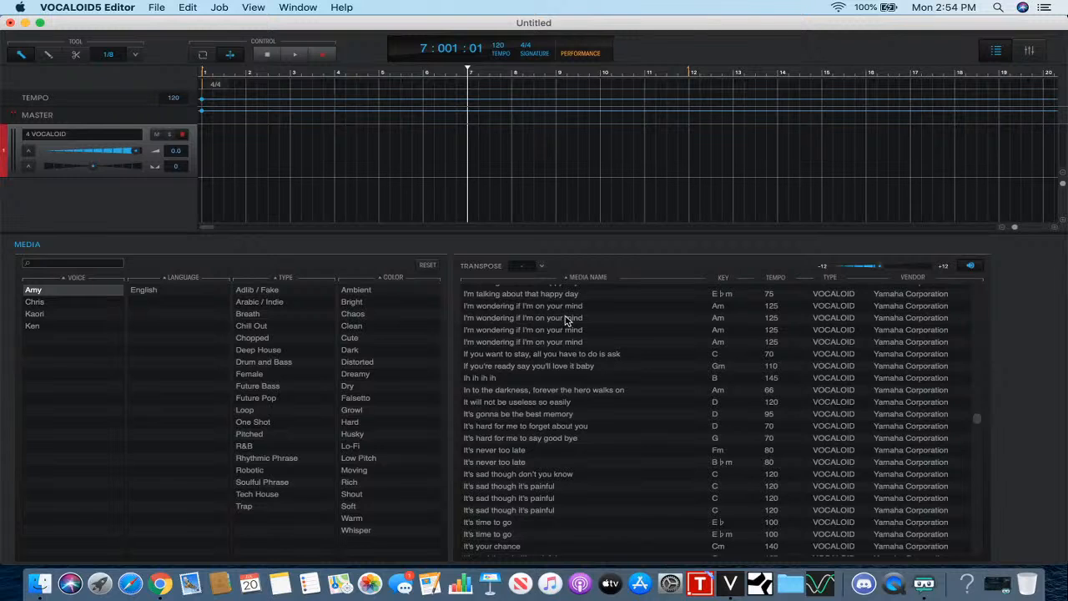
{"action": "scroll", "coordinate": [534, 452], "scroll_direction": "up", "scroll_amount": 10}
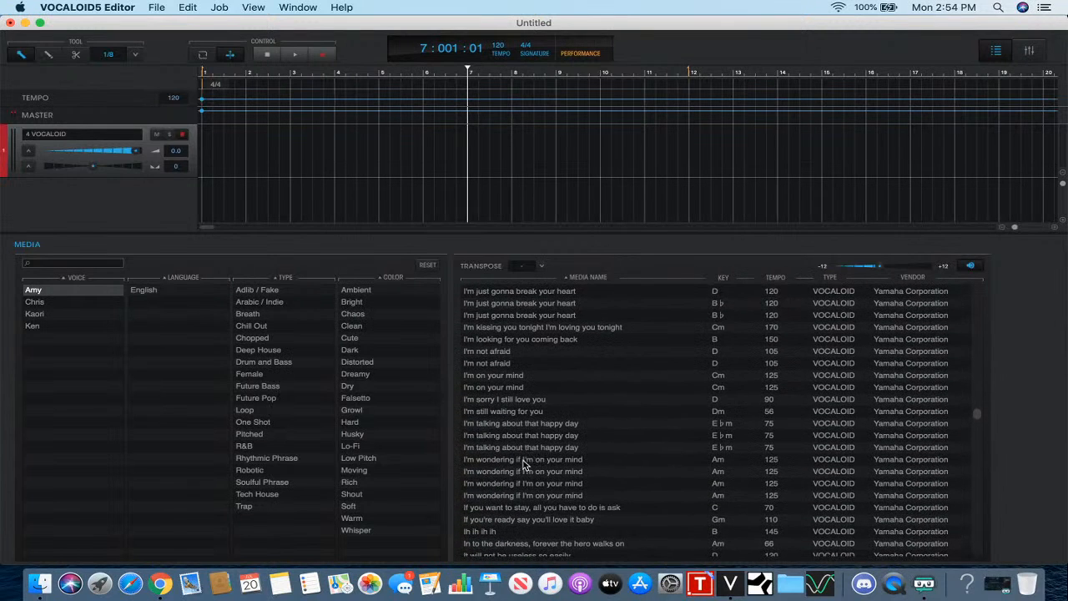
{"action": "left_click", "coordinate": [524, 462]}
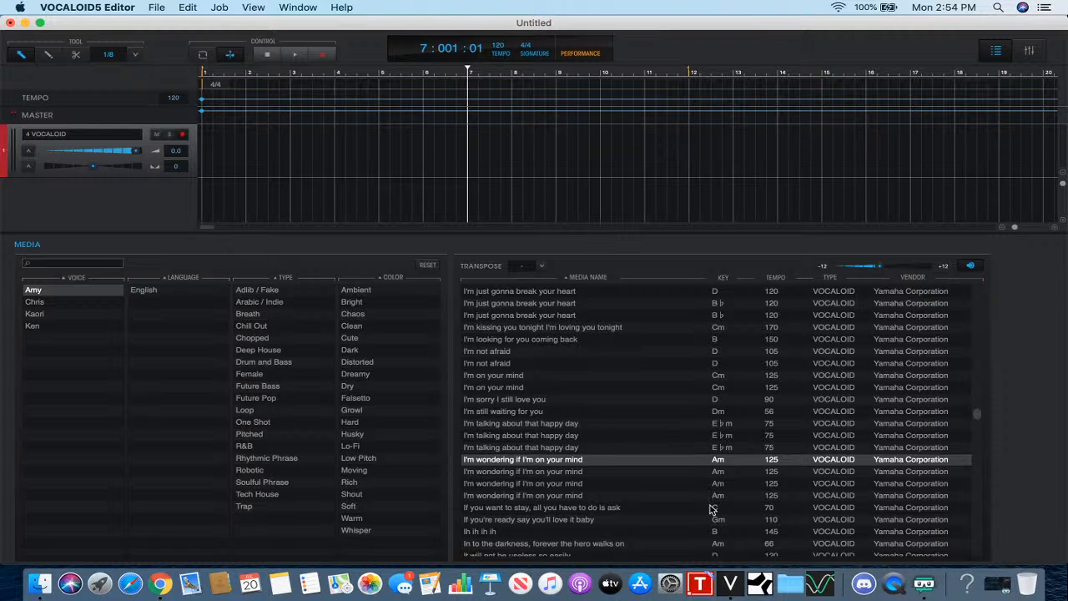
- Preview Amy's "Ah ah" phrase and the "Ah ah ah ah" phrases in F, C and G
{"action": "scroll", "coordinate": [712, 509], "scroll_direction": "up", "scroll_amount": 15}
{"action": "scroll", "coordinate": [712, 509], "scroll_direction": "up", "scroll_amount": 5}
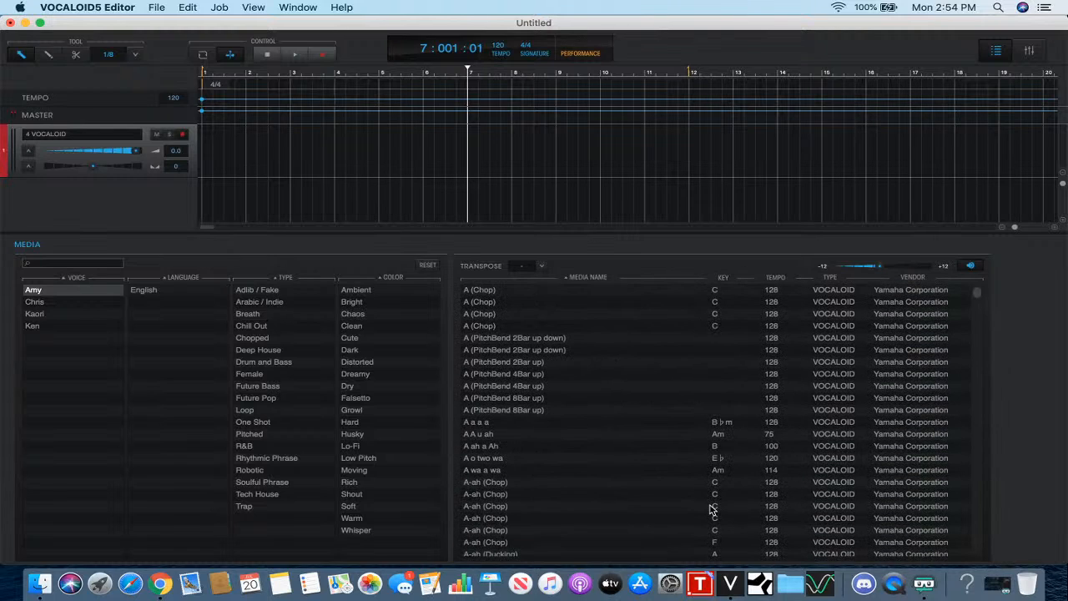
{"action": "scroll", "coordinate": [712, 509], "scroll_direction": "down", "scroll_amount": 5}
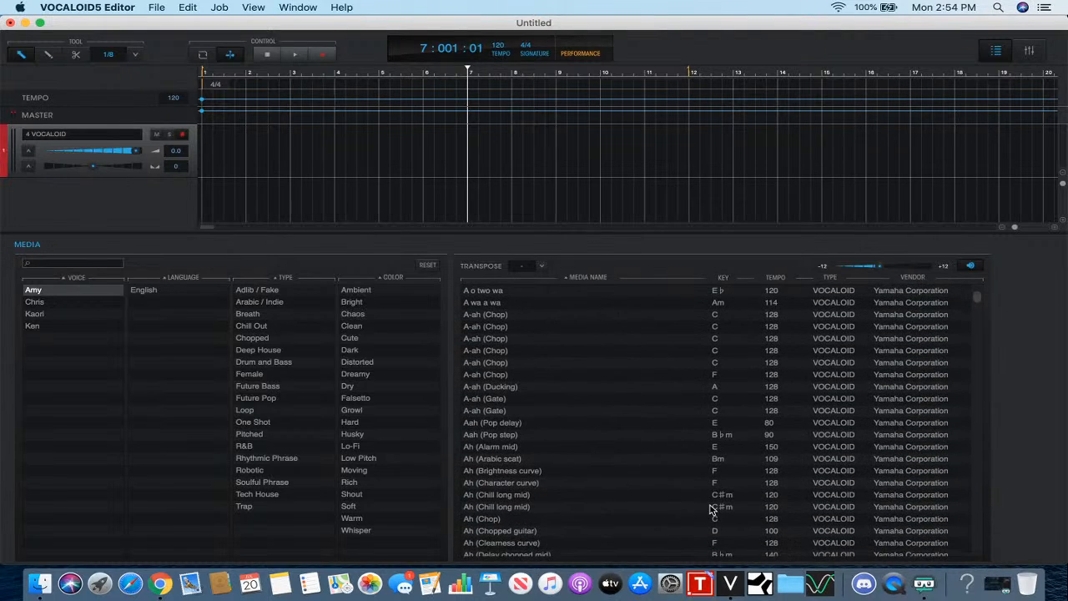
{"action": "scroll", "coordinate": [712, 509], "scroll_direction": "down", "scroll_amount": 9}
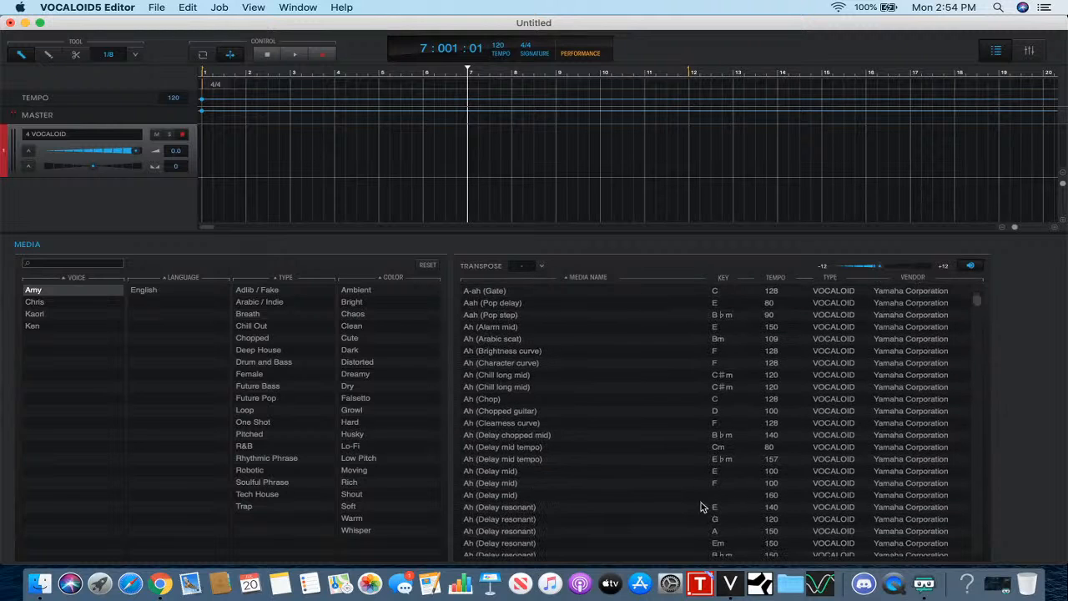
{"action": "scroll", "coordinate": [589, 504], "scroll_direction": "down", "scroll_amount": 3}
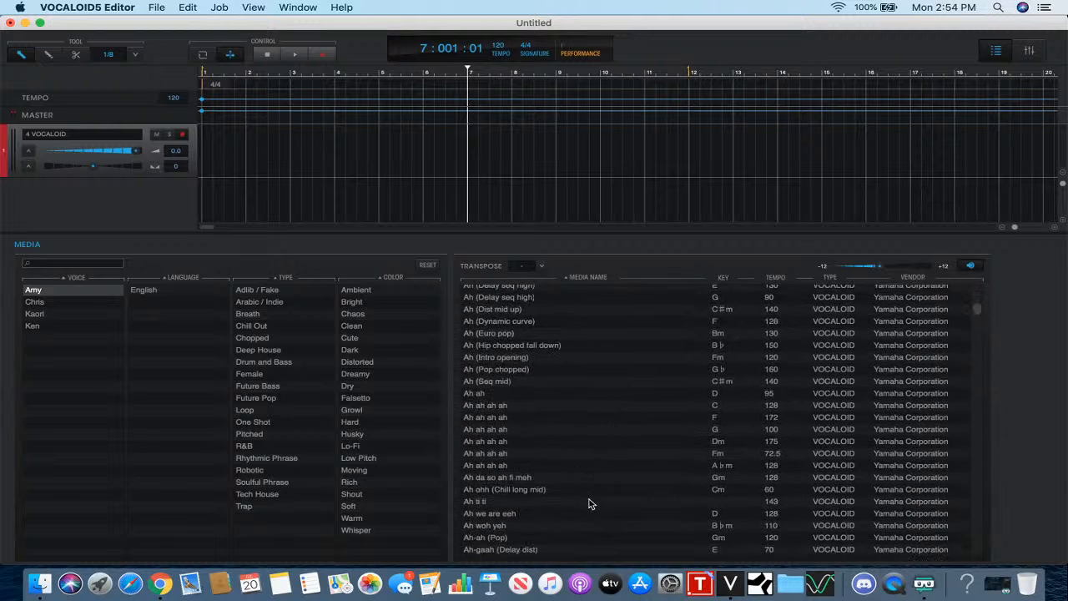
{"action": "left_click", "coordinate": [531, 417]}
{"action": "left_click", "coordinate": [531, 406]}
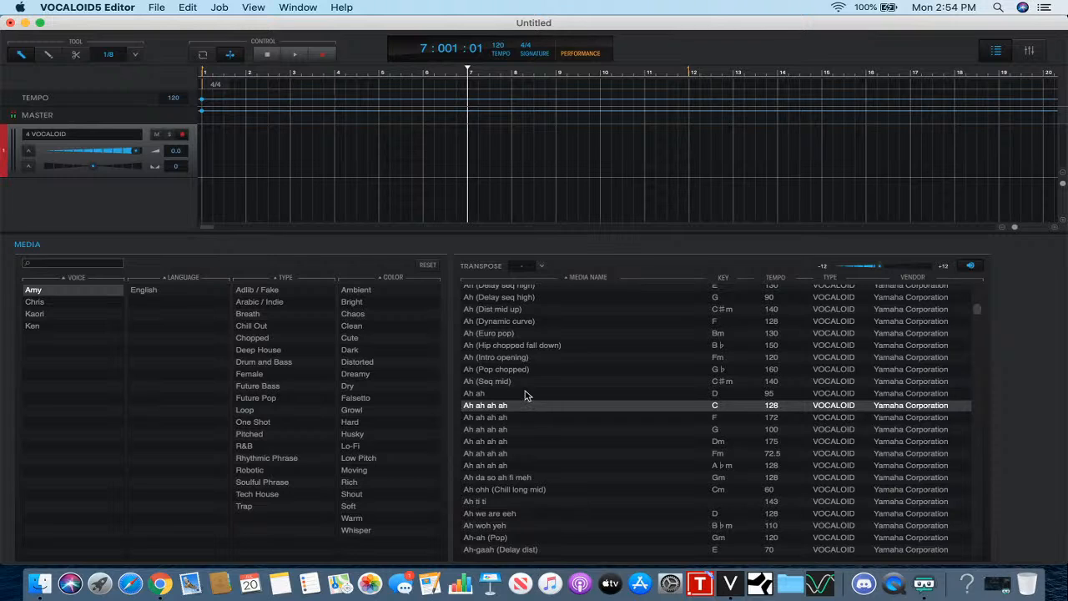
{"action": "left_click", "coordinate": [530, 394]}
{"action": "left_click", "coordinate": [529, 429]}
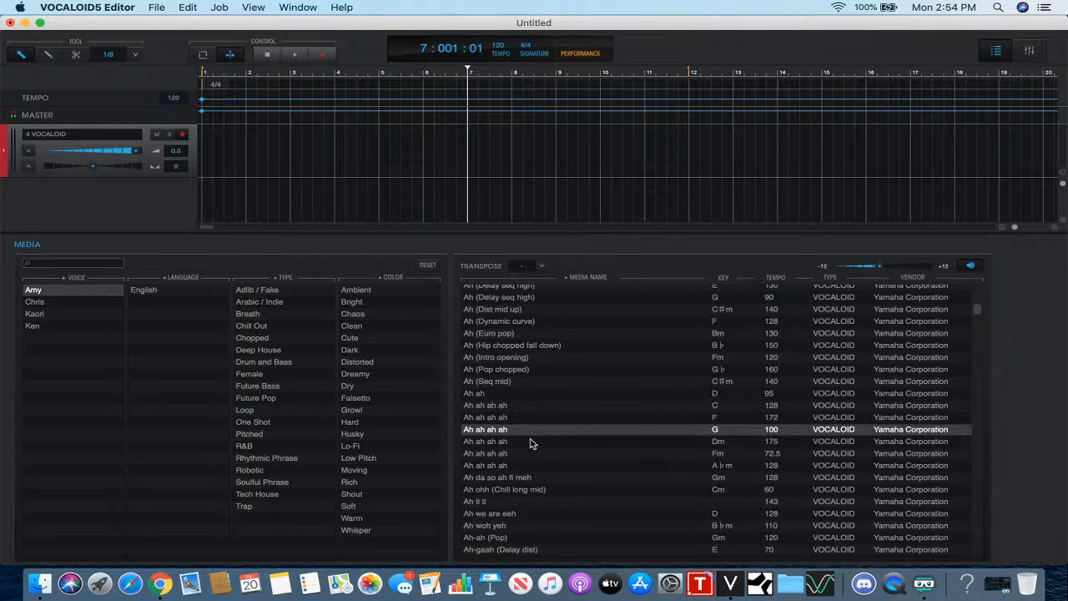
- Preview "Ah-oh (Long relax mid)", "Ah-oh (Delay resonant)", "Ah-gaah (Delay dist)" and the first "Ahh Ahh" phrase
{"action": "scroll", "coordinate": [530, 443], "scroll_direction": "down", "scroll_amount": 3}
{"action": "left_click", "coordinate": [534, 448]}
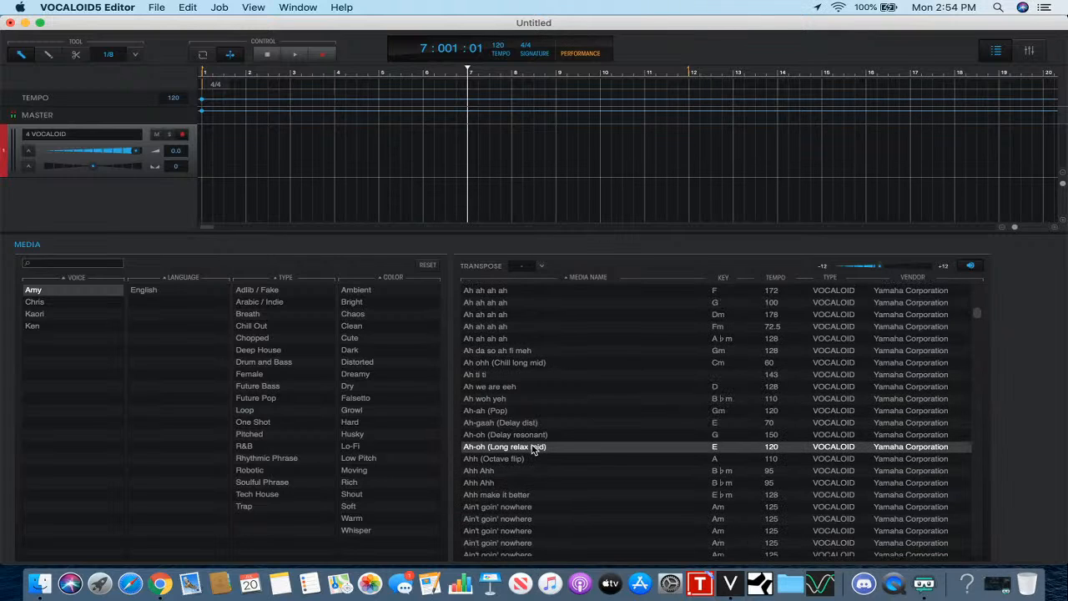
{"action": "left_click", "coordinate": [532, 435]}
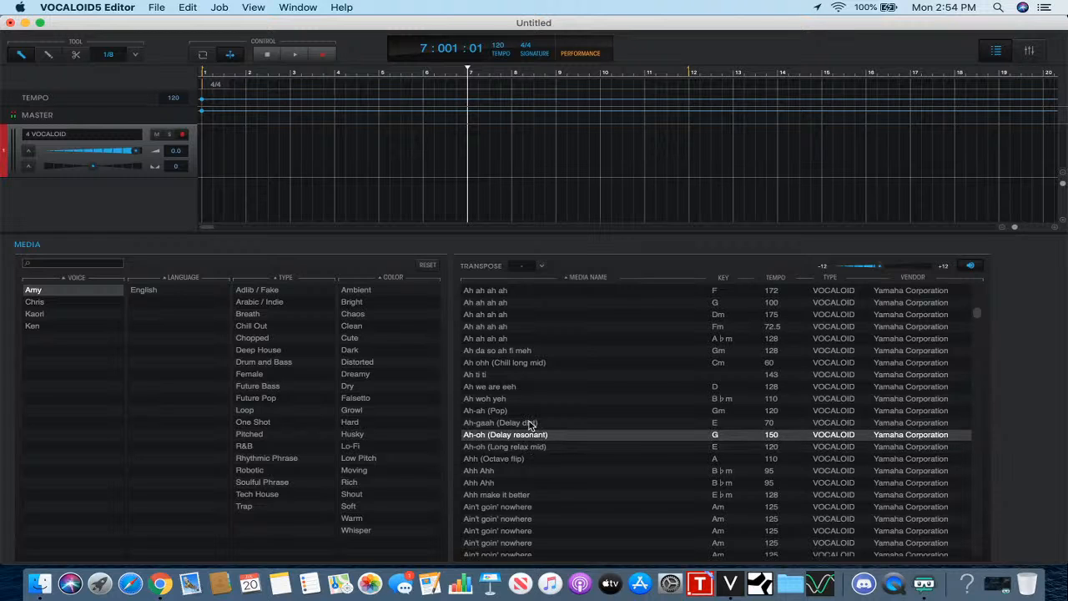
{"action": "left_click", "coordinate": [532, 423]}
{"action": "left_click", "coordinate": [535, 471]}
- Preview the "Ah ah ah ah" phrases in Fm, C, F and G for comparison
{"action": "scroll", "coordinate": [535, 377], "scroll_direction": "up", "scroll_amount": 2}
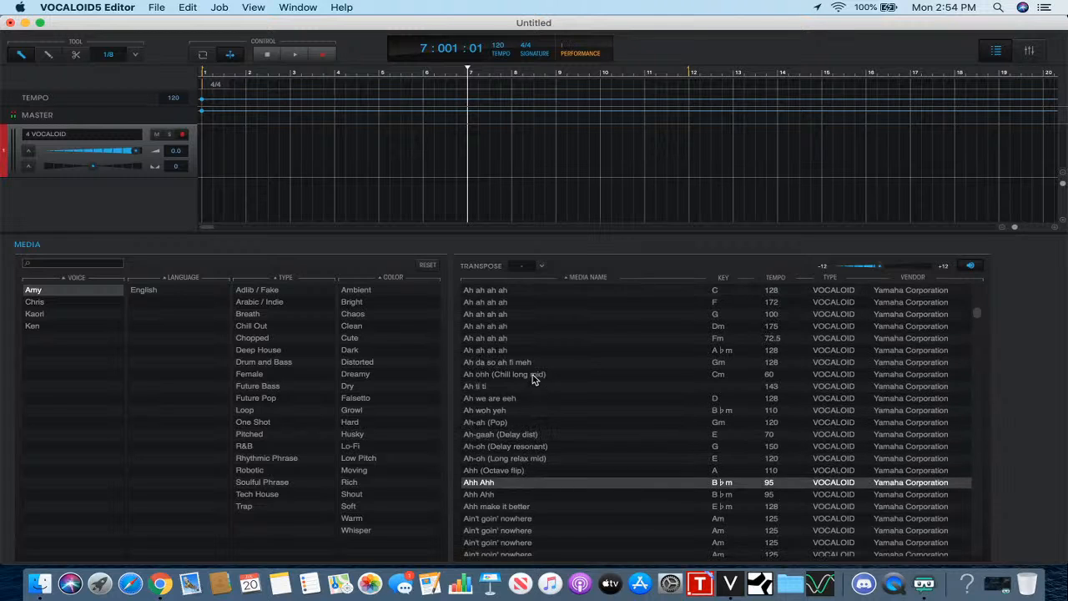
{"action": "left_click", "coordinate": [536, 378]}
{"action": "scroll", "coordinate": [534, 382], "scroll_direction": "up", "scroll_amount": 2}
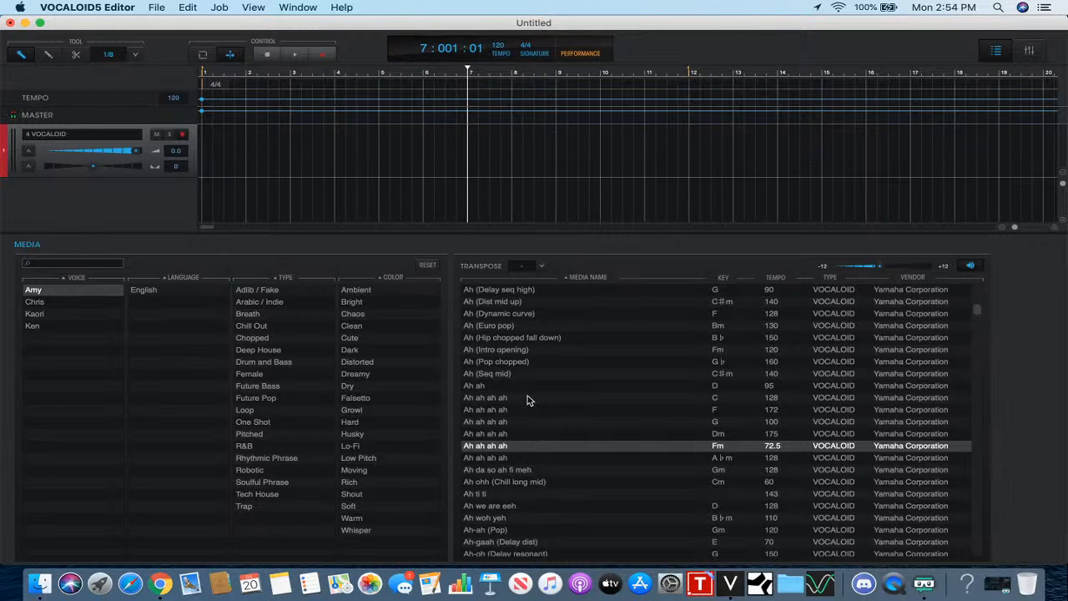
{"action": "left_click", "coordinate": [527, 399]}
{"action": "left_click", "coordinate": [527, 411]}
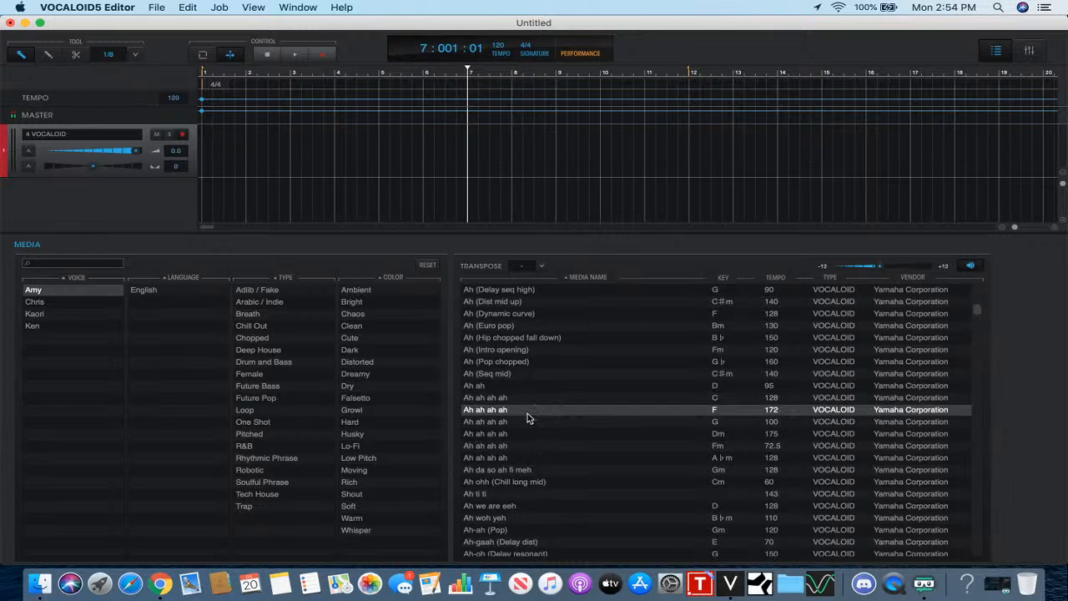
{"action": "left_click", "coordinate": [528, 421]}
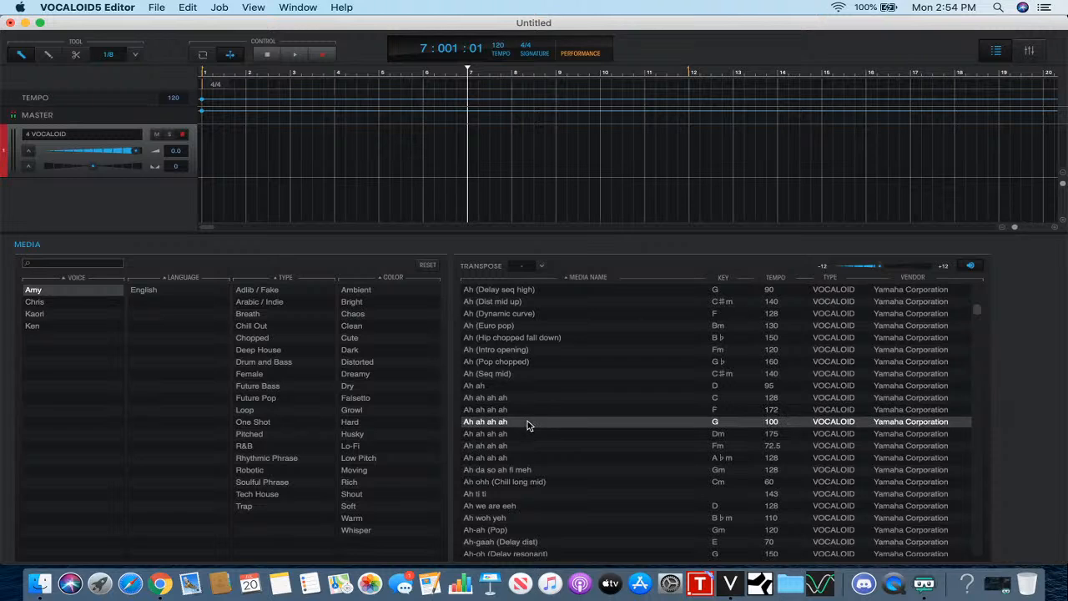
- Preview "Ah (Euro pop)", "Ah (Dynamic curve)", the G-key "Ah (Delay seq high)" and the 160-tempo "Ah (Delay mid)" phrases
{"action": "scroll", "coordinate": [531, 392], "scroll_direction": "up", "scroll_amount": 2}
{"action": "left_click", "coordinate": [518, 364]}
{"action": "left_click", "coordinate": [519, 354]}
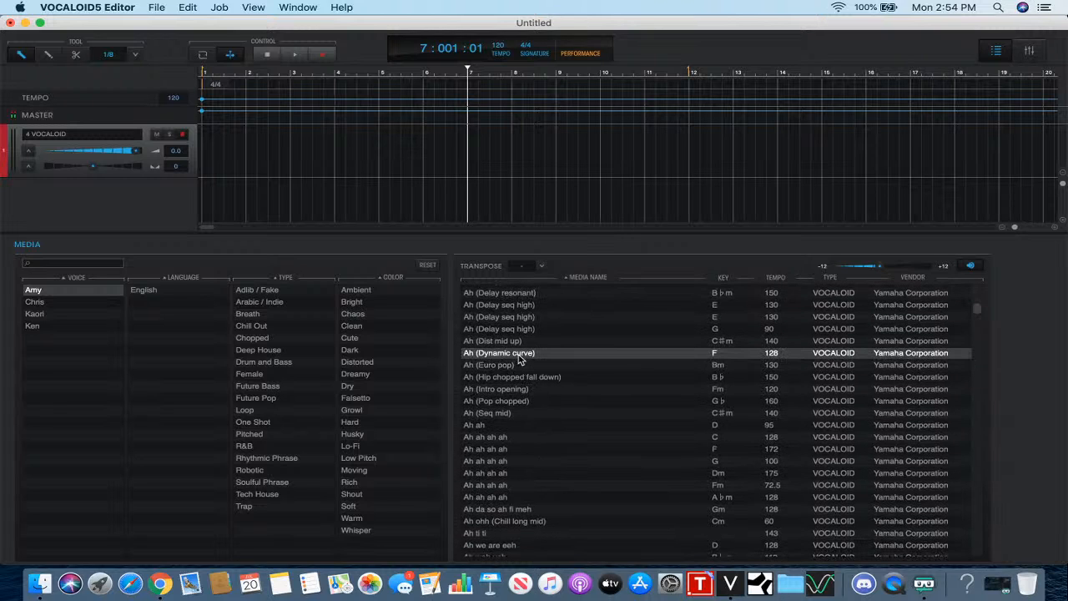
{"action": "scroll", "coordinate": [519, 357], "scroll_direction": "up", "scroll_amount": 2}
{"action": "left_click", "coordinate": [519, 354]}
{"action": "scroll", "coordinate": [518, 357], "scroll_direction": "up", "scroll_amount": 4}
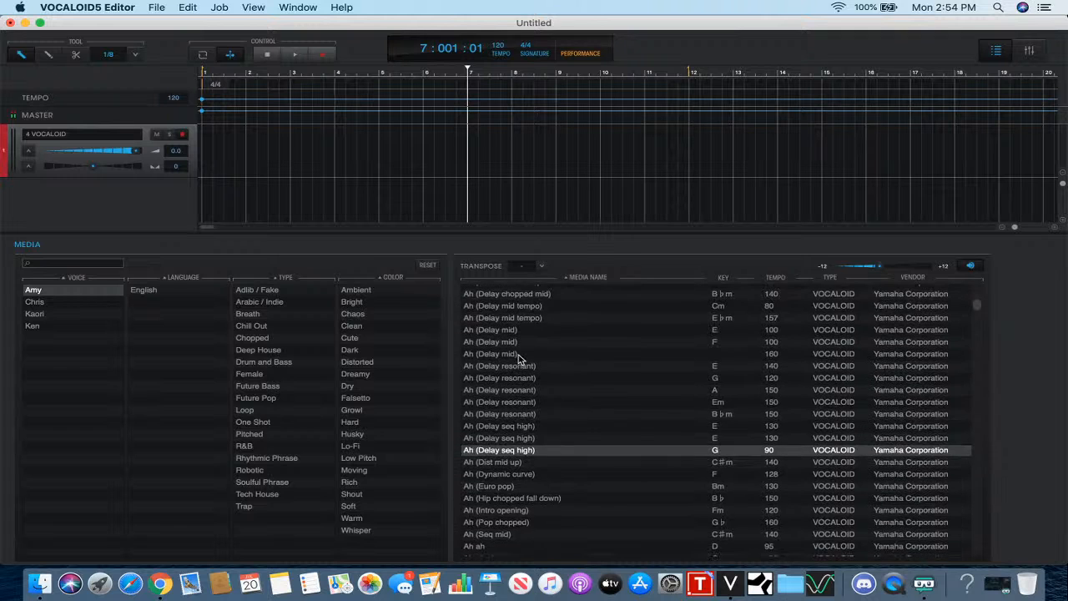
{"action": "left_click", "coordinate": [518, 355]}
- Preview "Ah (Chopped guitar)", "Ah (Chop)", "Aah (Pop step)", the F-key "A-ah (Chop)" and "A-ah (Ducking)" phrases
{"action": "scroll", "coordinate": [519, 363], "scroll_direction": "up", "scroll_amount": 4}
{"action": "left_click", "coordinate": [520, 369]}
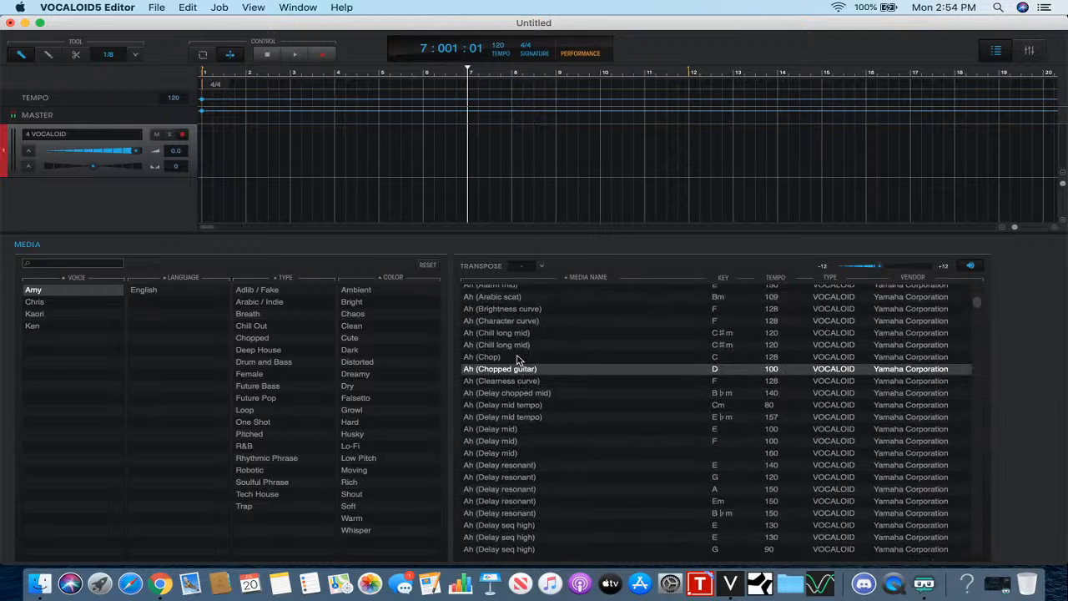
{"action": "left_click", "coordinate": [519, 357]}
{"action": "scroll", "coordinate": [517, 358], "scroll_direction": "up", "scroll_amount": 3}
{"action": "left_click", "coordinate": [516, 353]}
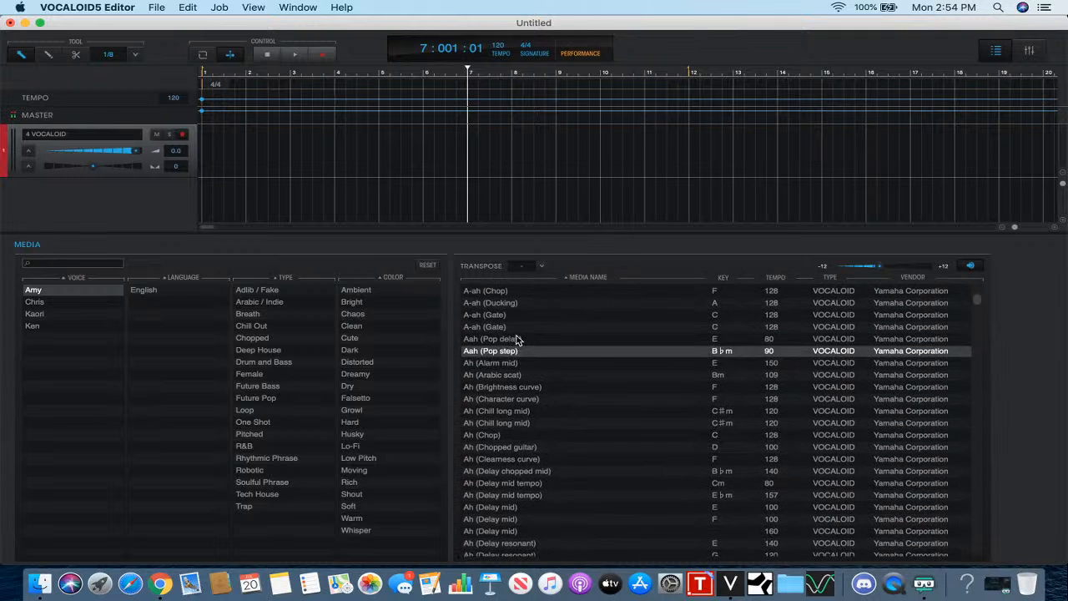
{"action": "scroll", "coordinate": [515, 340], "scroll_direction": "up", "scroll_amount": 2}
{"action": "left_click", "coordinate": [517, 340]}
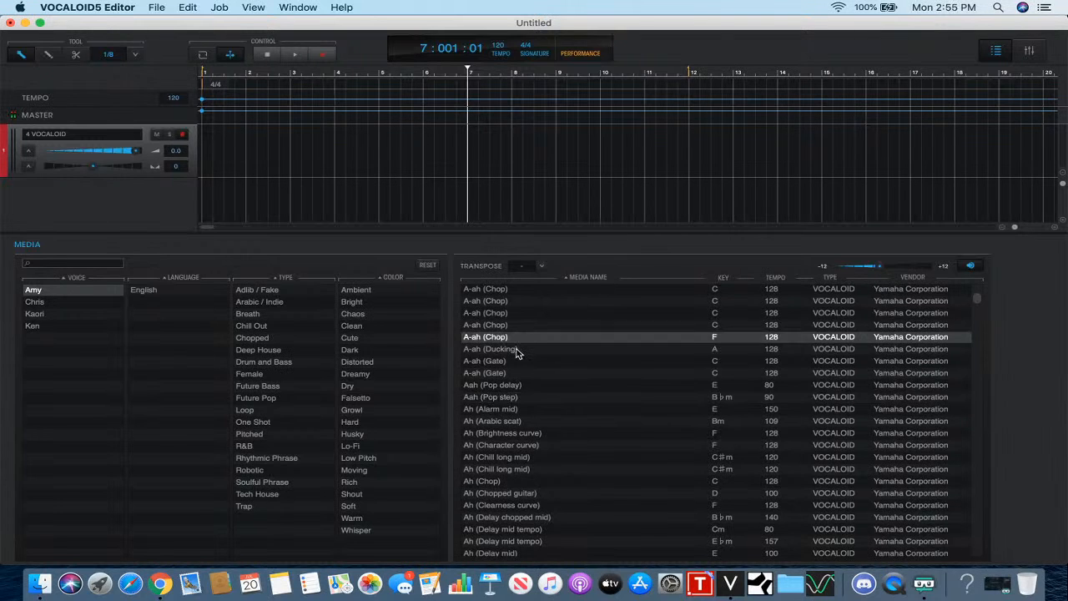
{"action": "left_click", "coordinate": [517, 350]}
- Preview the five consecutive phrases from "Aah (Pop step)" through "Ah (Character curve)"
{"action": "scroll", "coordinate": [516, 354], "scroll_direction": "up", "scroll_amount": 2}
{"action": "scroll", "coordinate": [516, 354], "scroll_direction": "up", "scroll_amount": 5}
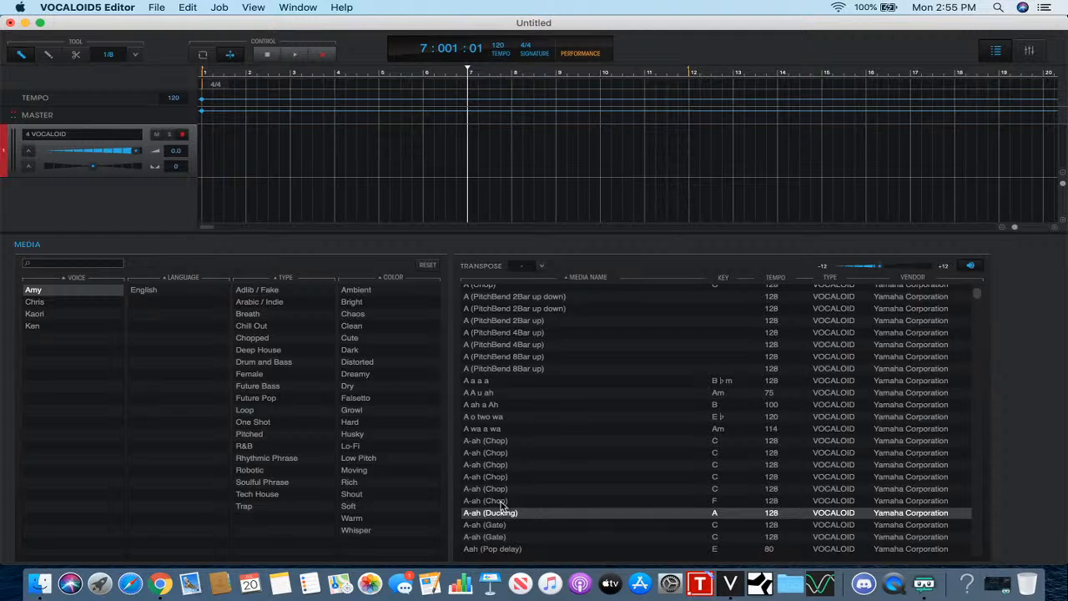
{"action": "scroll", "coordinate": [504, 506], "scroll_direction": "down", "scroll_amount": 4}
{"action": "left_click", "coordinate": [498, 461]}
{"action": "left_click", "coordinate": [500, 473]}
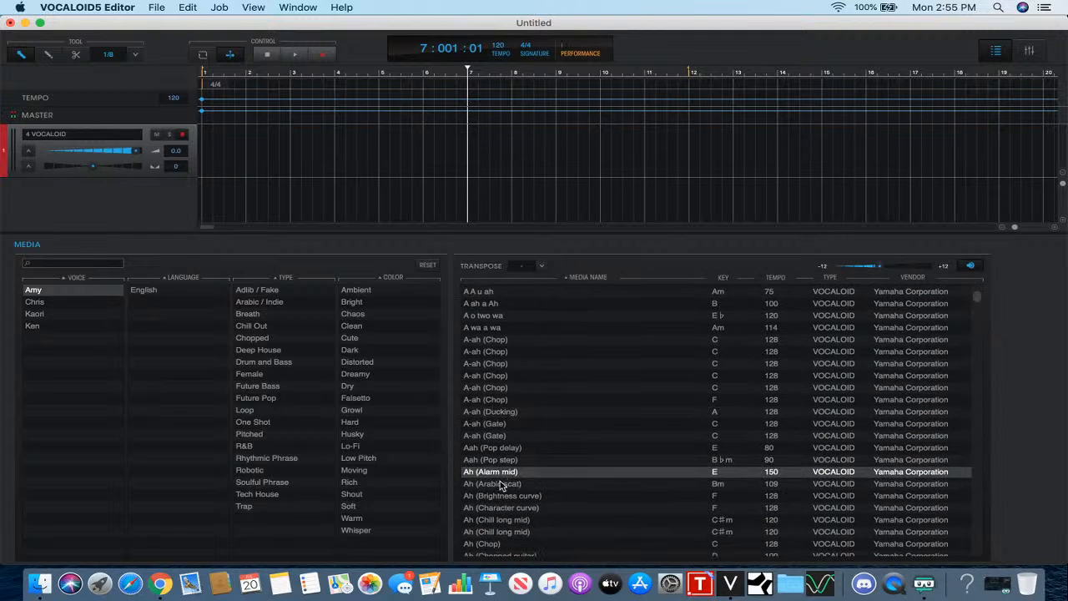
{"action": "left_click", "coordinate": [502, 486]}
{"action": "left_click", "coordinate": [503, 497]}
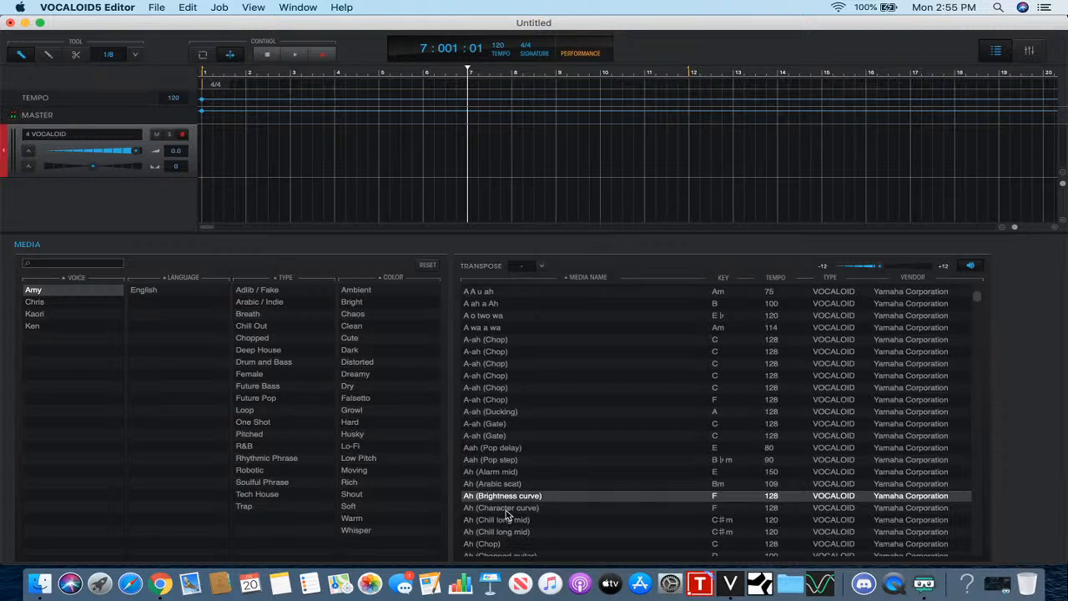
{"action": "left_click", "coordinate": [505, 509]}
- Look through Amy's phrase names down to those starting with "Da", and return to the start of the list
{"action": "scroll", "coordinate": [505, 509], "scroll_direction": "down", "scroll_amount": 3}
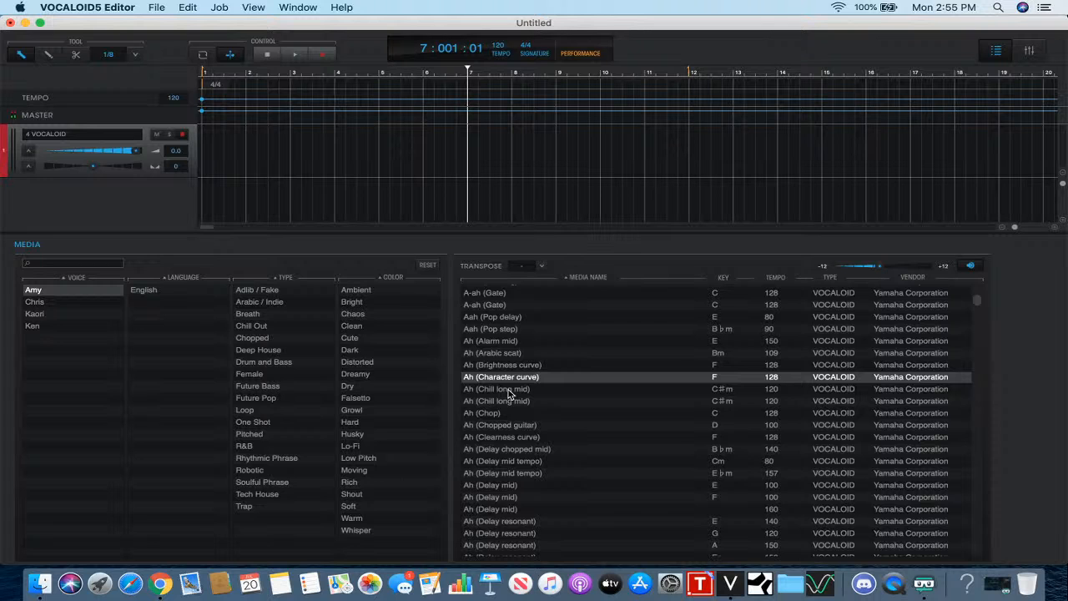
{"action": "scroll", "coordinate": [511, 394], "scroll_direction": "down", "scroll_amount": 1}
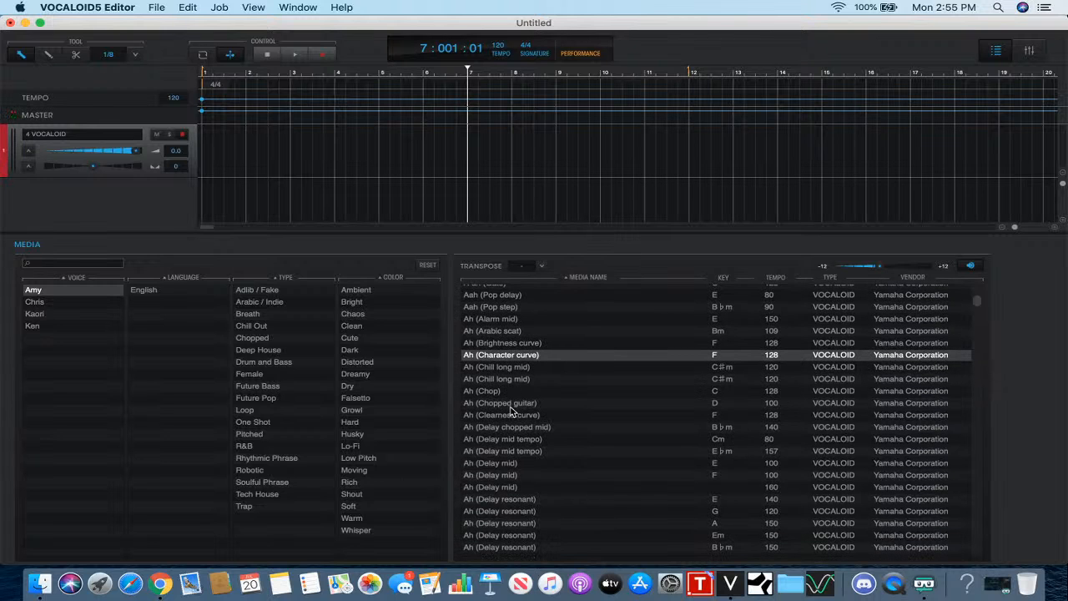
{"action": "scroll", "coordinate": [512, 411], "scroll_direction": "down", "scroll_amount": 7}
{"action": "scroll", "coordinate": [513, 410], "scroll_direction": "down", "scroll_amount": 15}
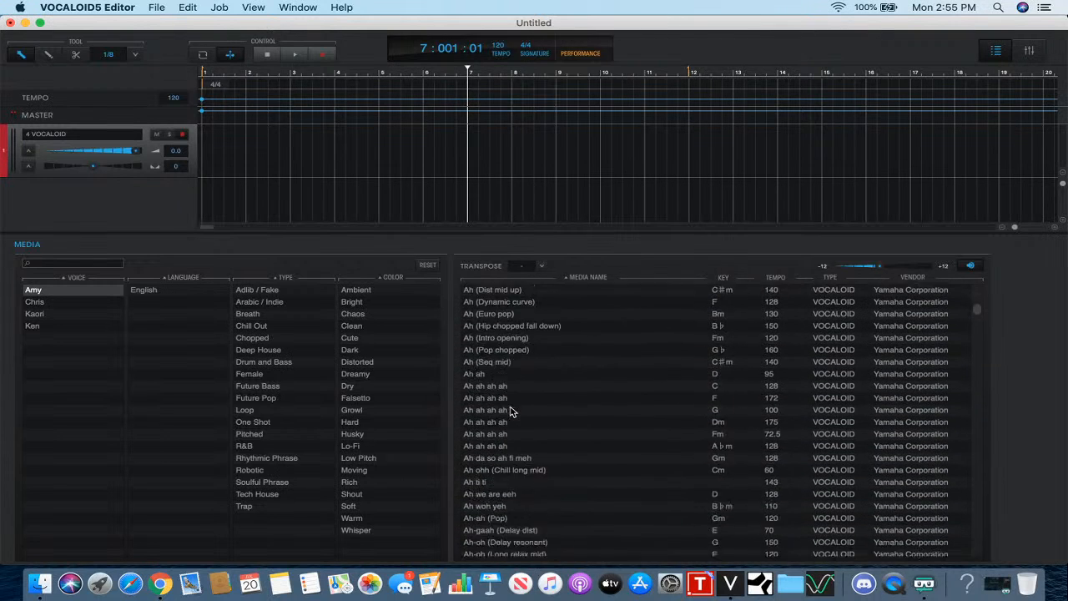
{"action": "scroll", "coordinate": [513, 411], "scroll_direction": "down", "scroll_amount": 3}
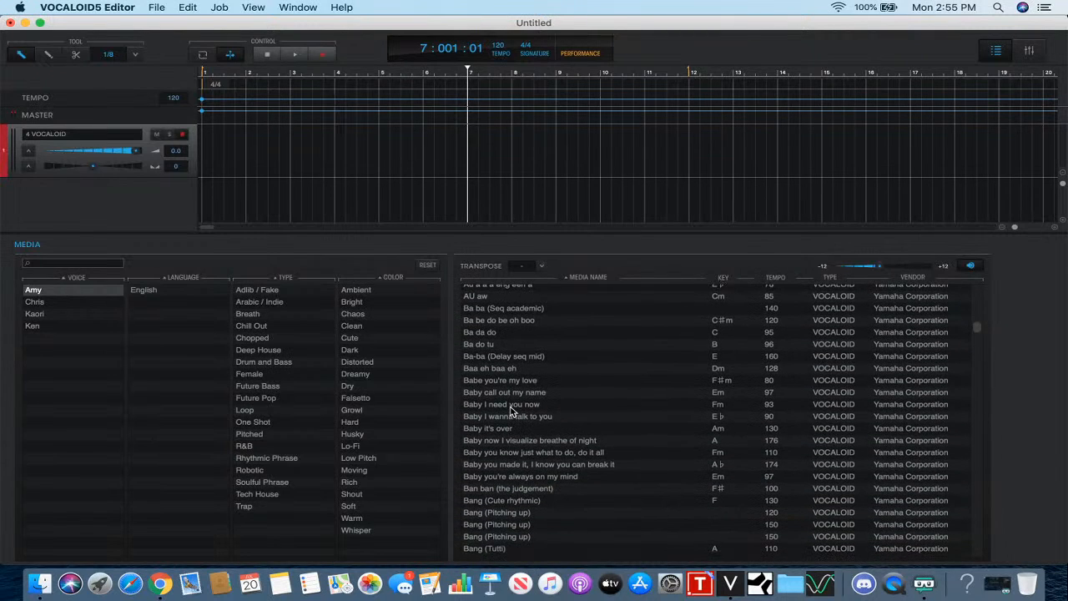
{"action": "scroll", "coordinate": [512, 411], "scroll_direction": "down", "scroll_amount": 5}
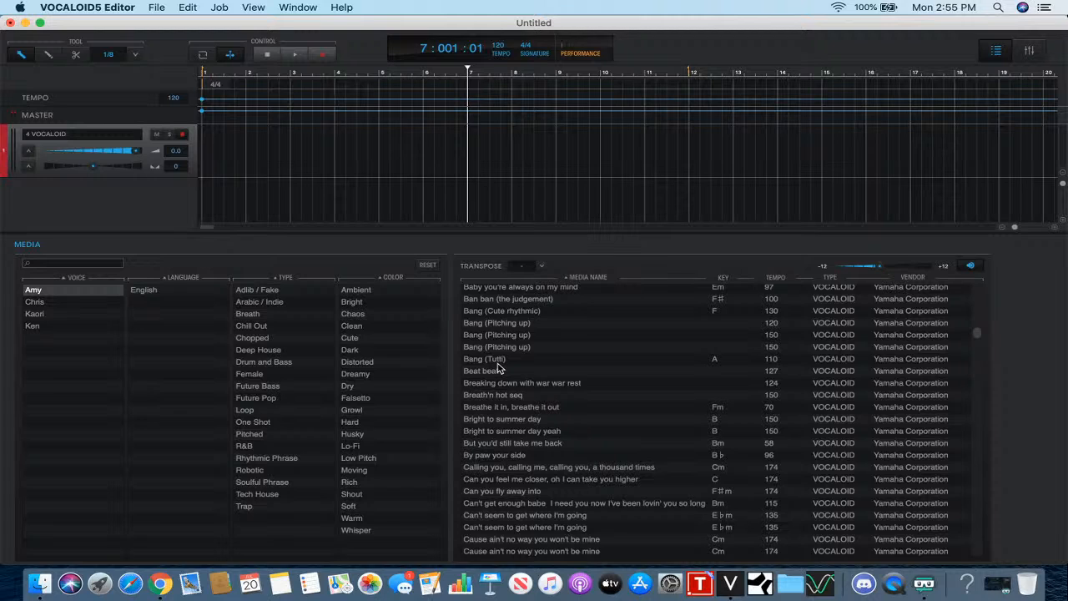
{"action": "scroll", "coordinate": [511, 400], "scroll_direction": "down", "scroll_amount": 5}
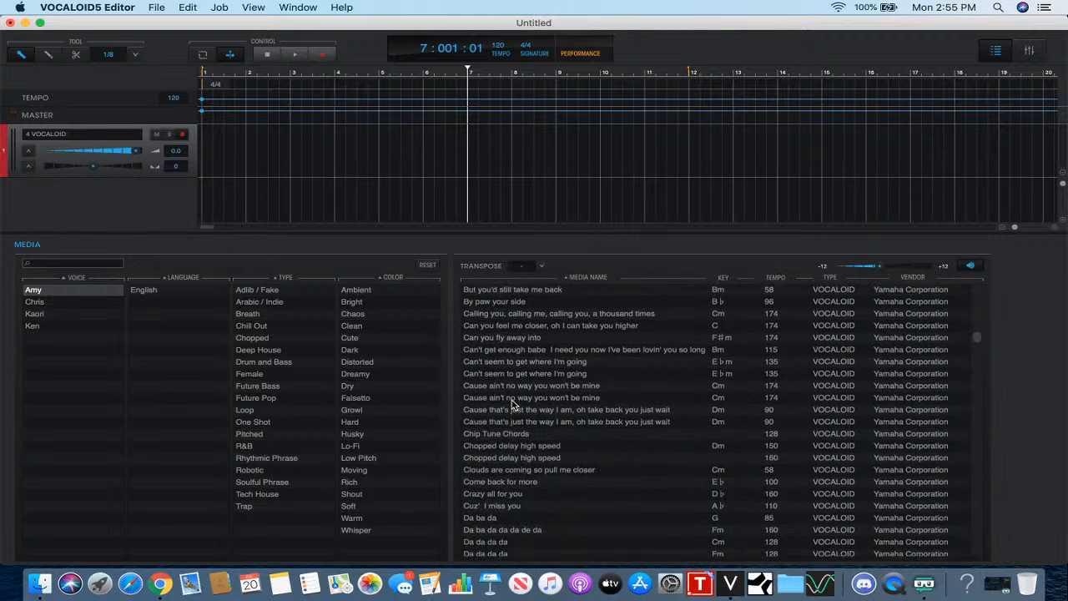
{"action": "scroll", "coordinate": [513, 404], "scroll_direction": "up", "scroll_amount": 10}
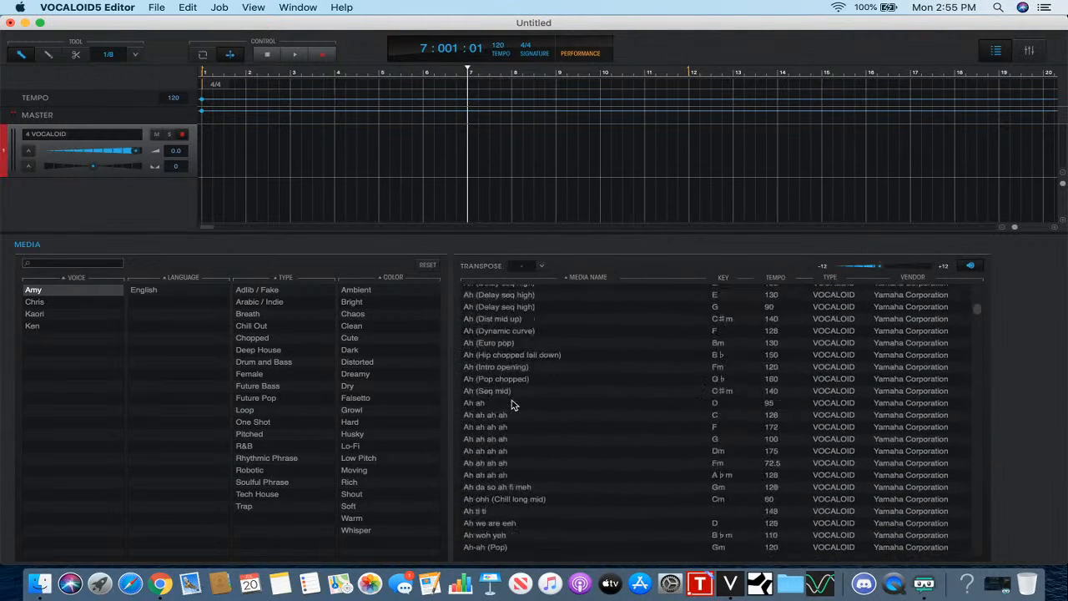
{"action": "scroll", "coordinate": [513, 404], "scroll_direction": "up", "scroll_amount": 5}
- Preview the four "A (Chop)" phrases at the start of Amy's list
{"action": "left_click", "coordinate": [503, 317]}
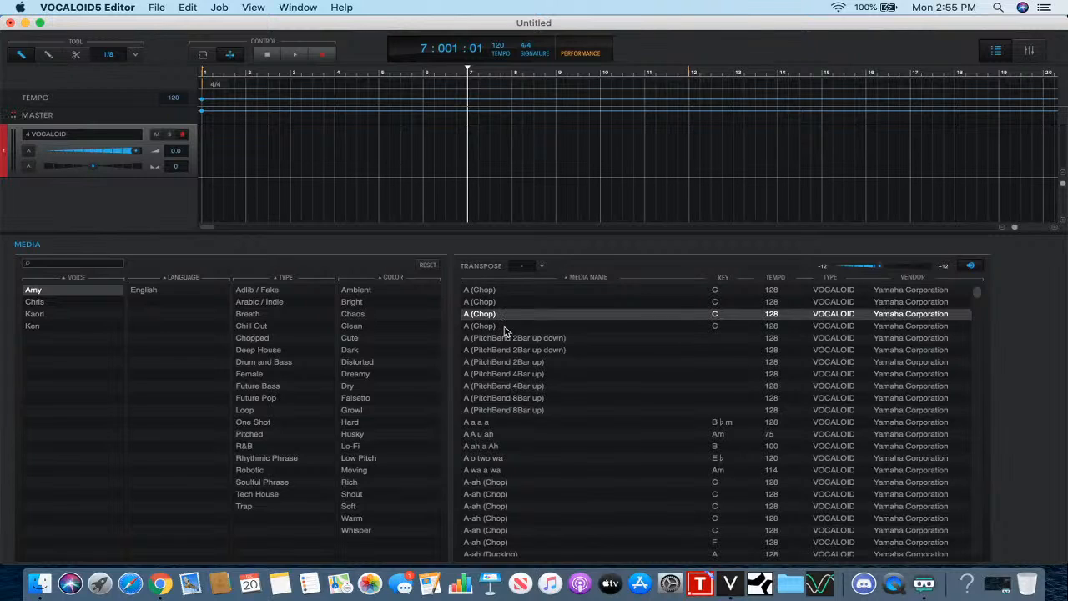
{"action": "left_click", "coordinate": [505, 327]}
{"action": "left_click", "coordinate": [506, 302]}
{"action": "left_click", "coordinate": [508, 290]}
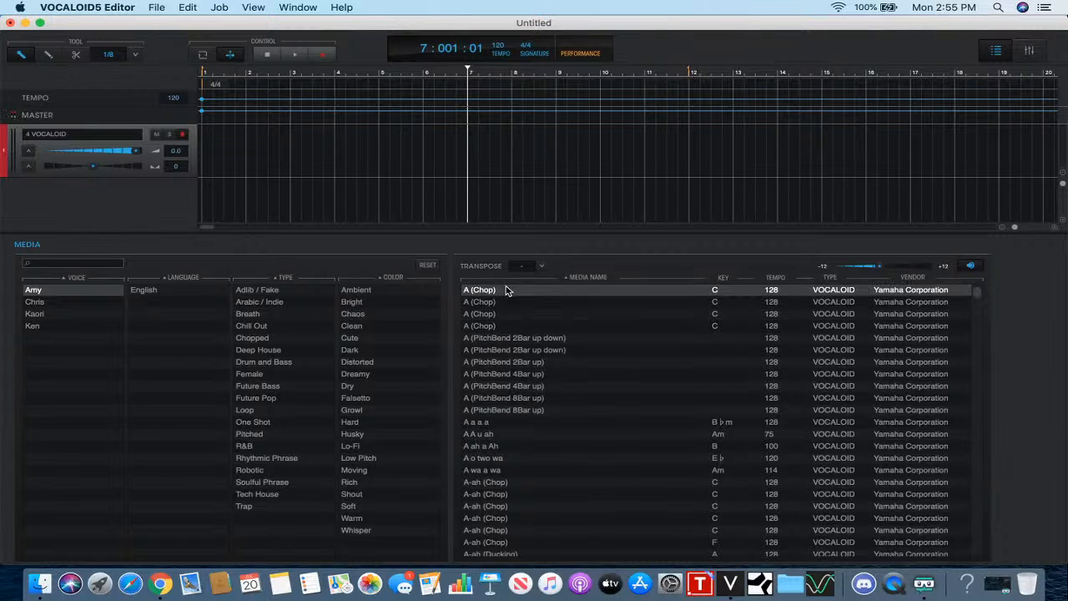
- Preview the seven "A (PitchBend)" phrases in order, from the 2Bar up down to the 8Bar up versions
{"action": "left_click", "coordinate": [516, 337]}
{"action": "left_click", "coordinate": [518, 350]}
{"action": "left_click", "coordinate": [517, 362]}
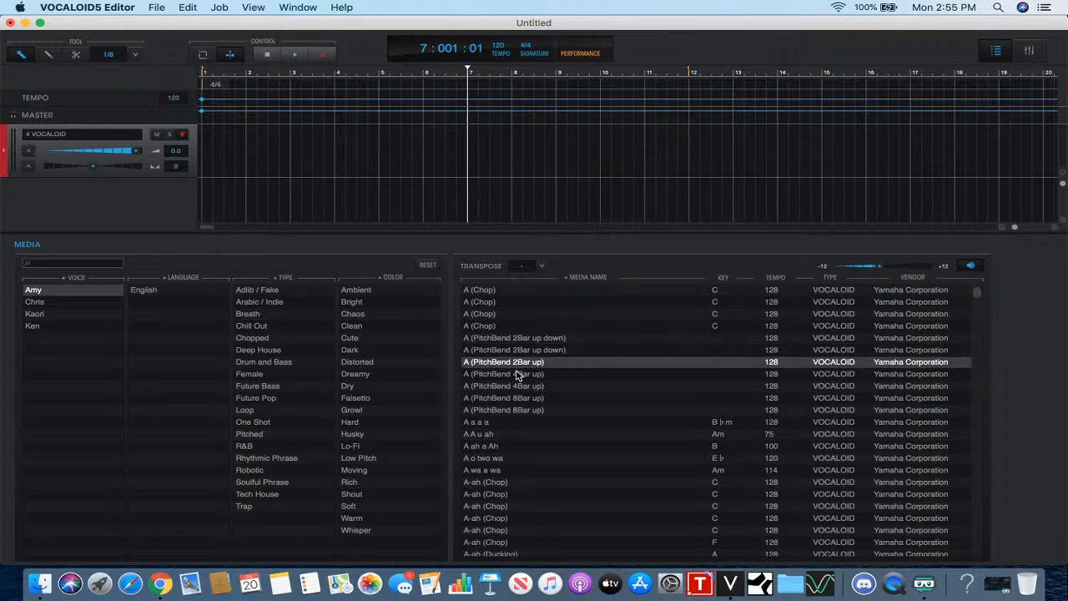
{"action": "left_click", "coordinate": [517, 375]}
{"action": "left_click", "coordinate": [519, 387]}
{"action": "left_click", "coordinate": [518, 398]}
{"action": "left_click", "coordinate": [516, 410]}
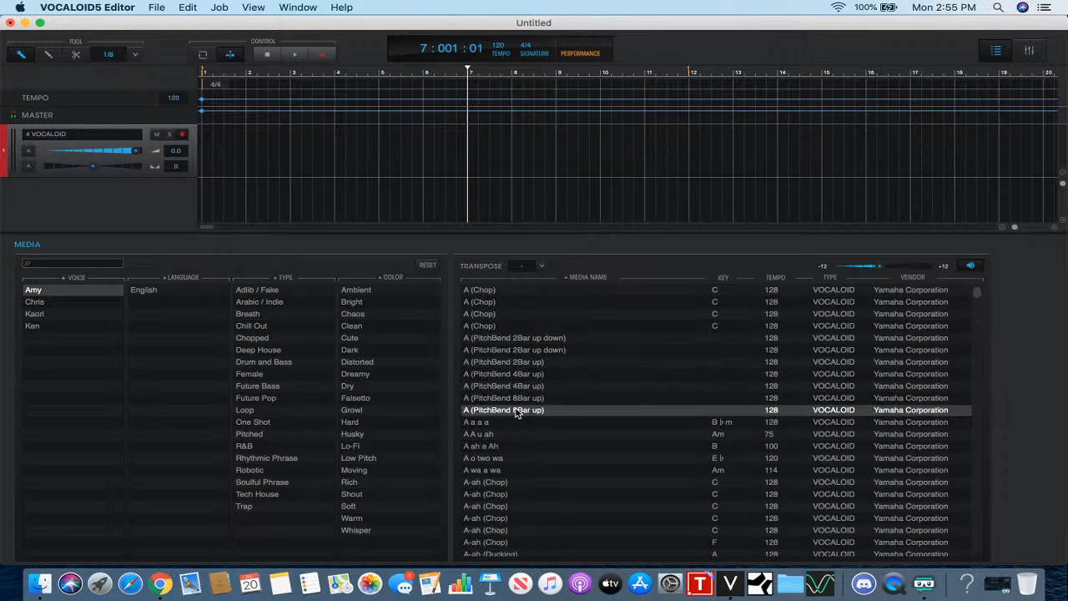
- Preview the Amy voice's sung phrases from A a a a through A wa a wa in the media list
{"action": "left_click", "coordinate": [516, 435]}
{"action": "left_click", "coordinate": [516, 423]}
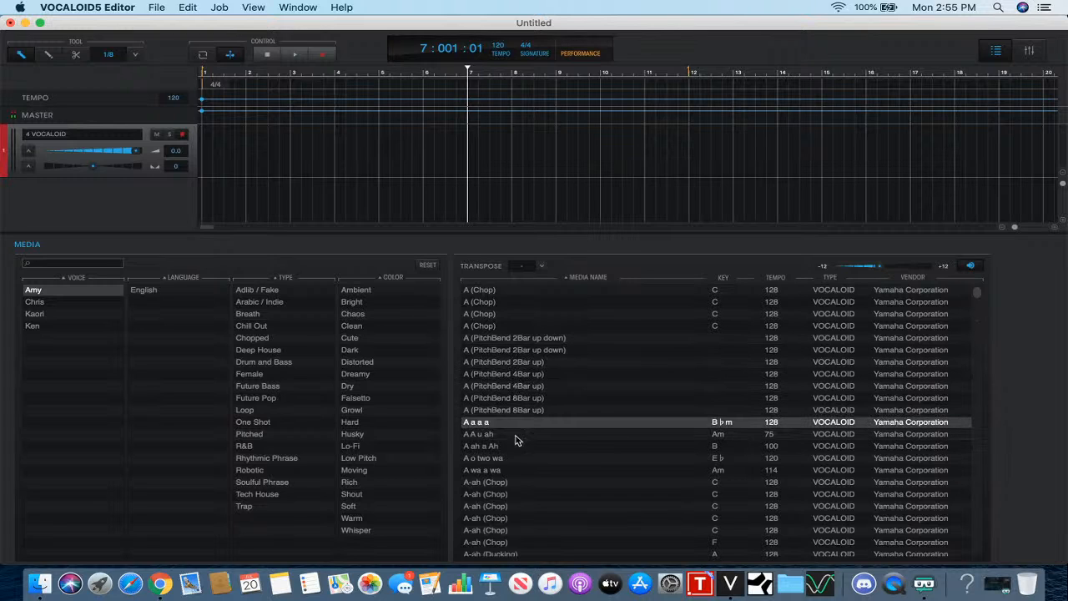
{"action": "left_click", "coordinate": [515, 446]}
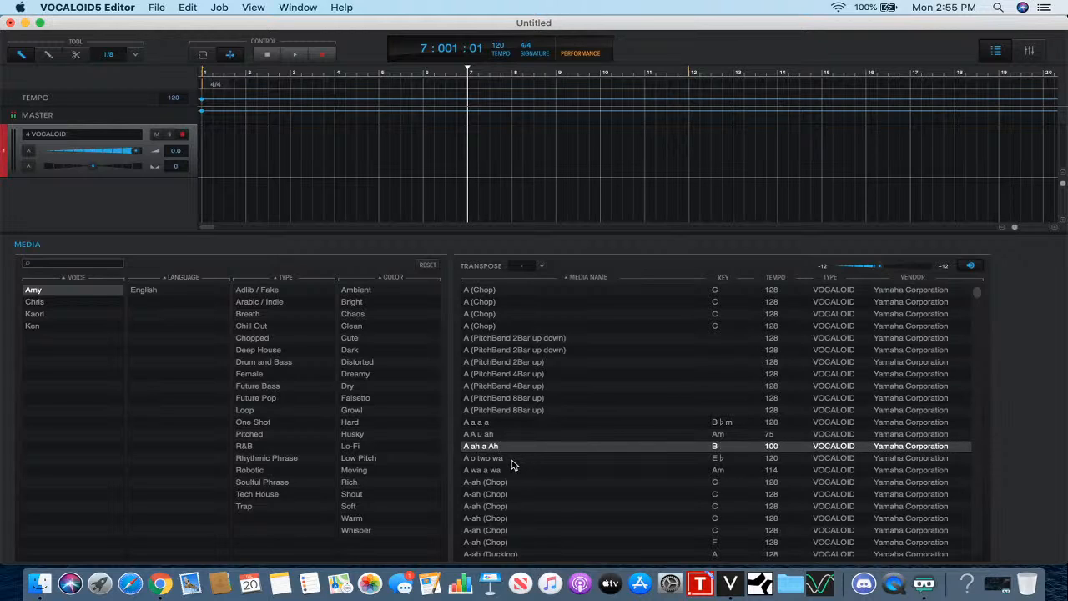
{"action": "left_click", "coordinate": [513, 459]}
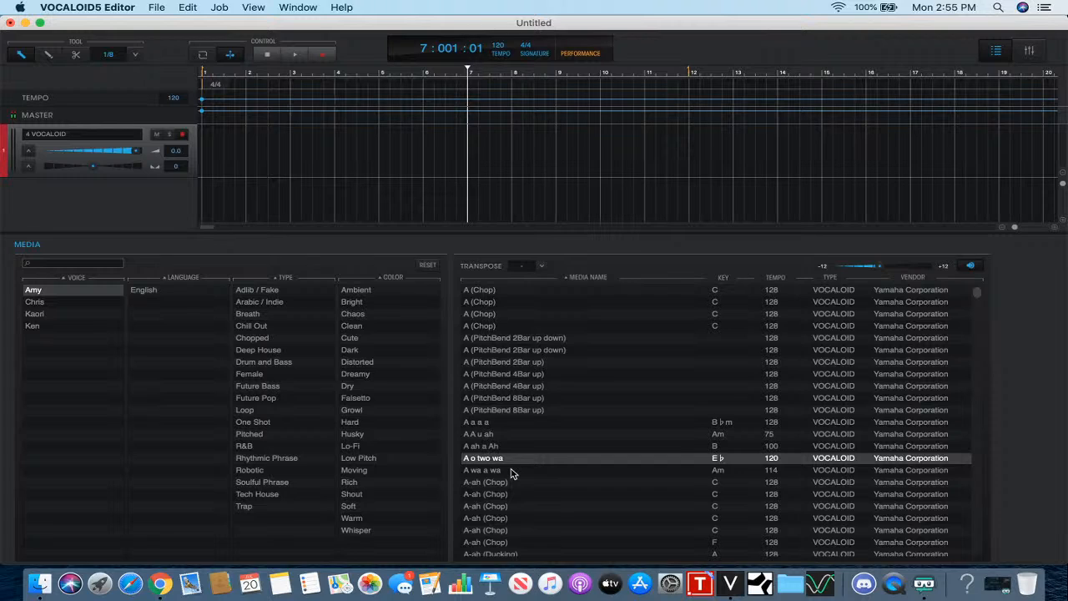
{"action": "left_click", "coordinate": [512, 472]}
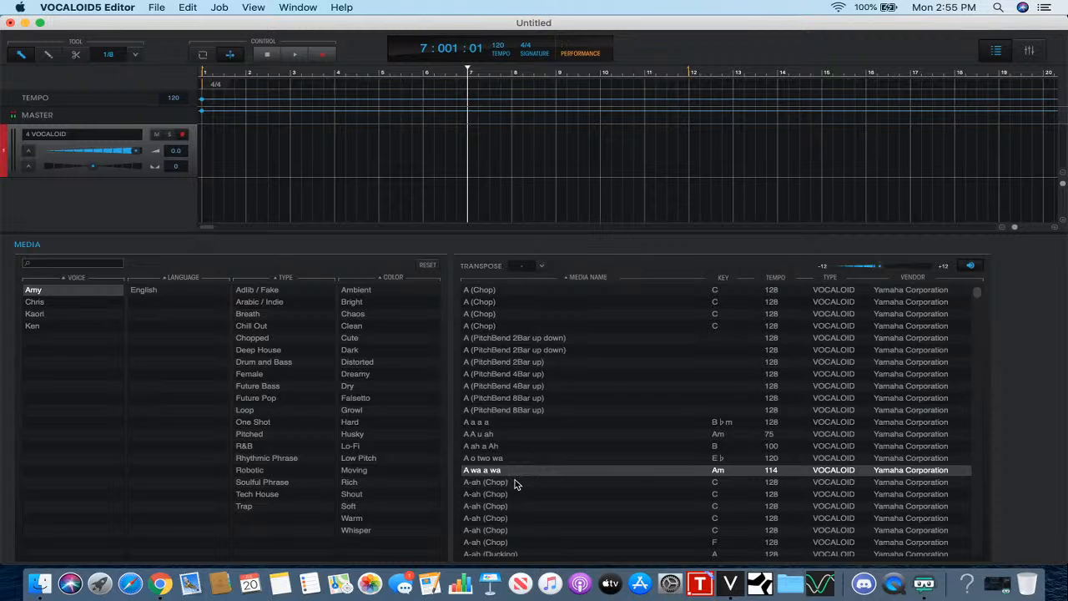
- Preview the series of A-ah (Chop) phrases and the A-ah (Ducking) phrase
{"action": "left_click", "coordinate": [515, 483]}
{"action": "left_click", "coordinate": [519, 495]}
{"action": "scroll", "coordinate": [519, 493], "scroll_direction": "down", "scroll_amount": 3}
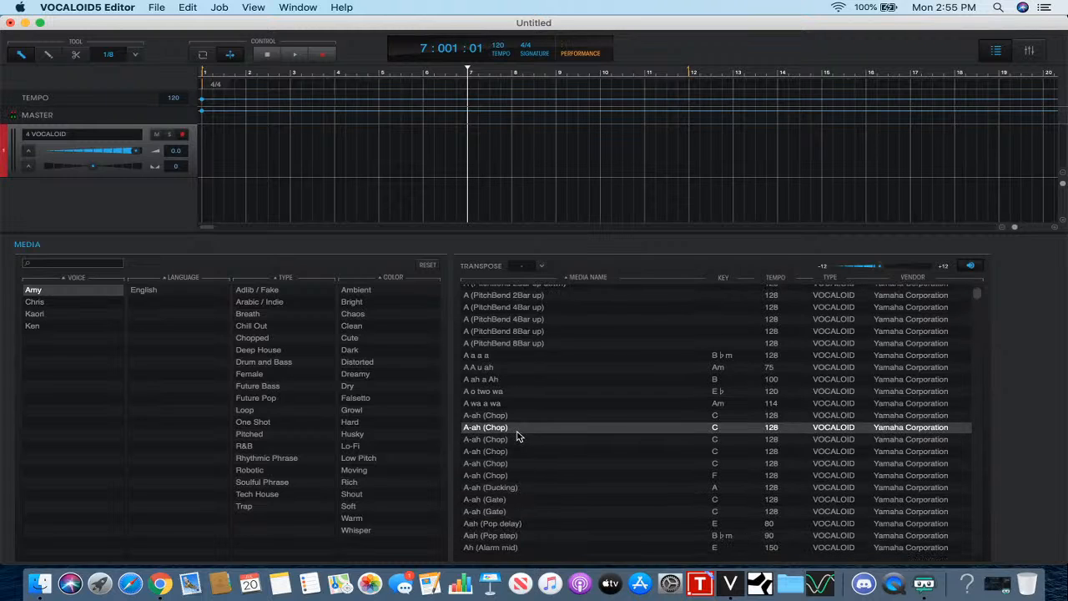
{"action": "left_click", "coordinate": [518, 442]}
{"action": "left_click", "coordinate": [518, 454]}
{"action": "left_click", "coordinate": [518, 466]}
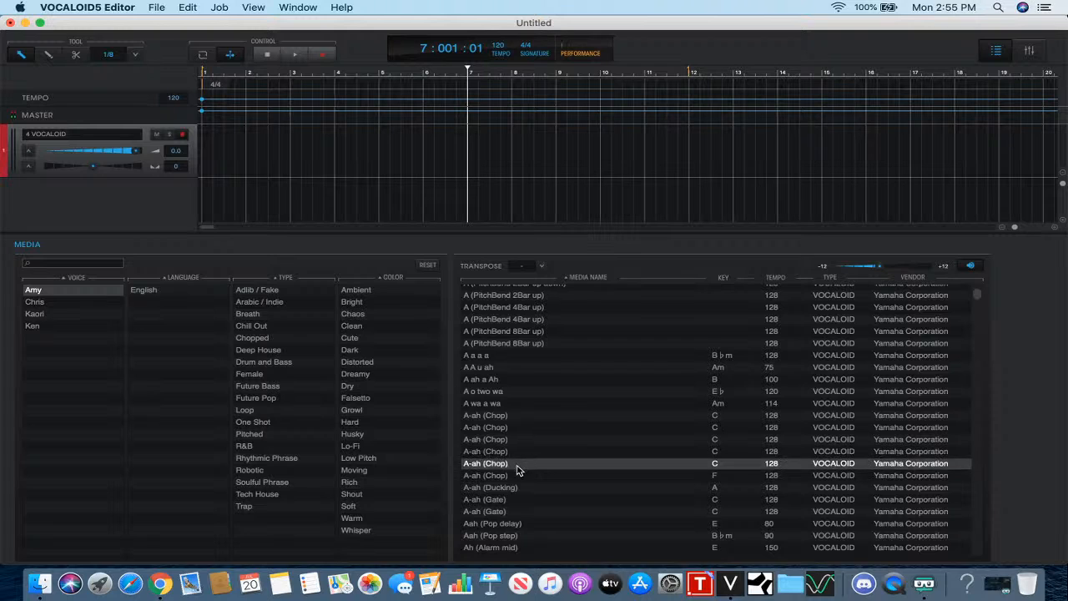
{"action": "left_click", "coordinate": [518, 475]}
{"action": "left_click", "coordinate": [516, 488]}
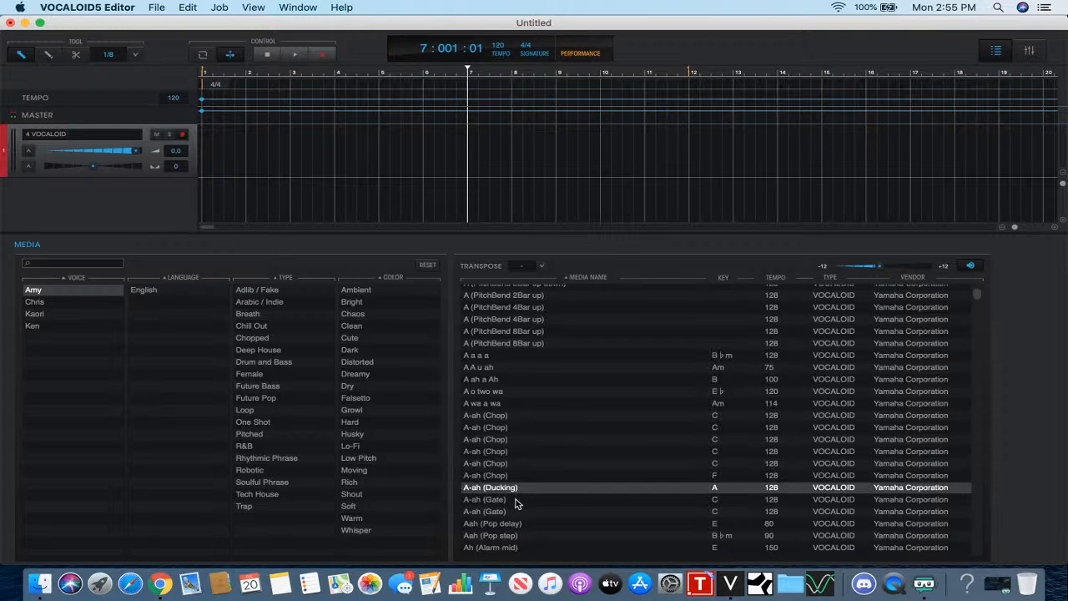
- Preview the phrases from A-ah (Gate) through Ah (Brightness curve), including Aah (Pop delay) and Ah (Alarm mid)
{"action": "left_click", "coordinate": [517, 499]}
{"action": "left_click", "coordinate": [518, 511]}
{"action": "left_click", "coordinate": [518, 524]}
{"action": "scroll", "coordinate": [517, 509], "scroll_direction": "down", "scroll_amount": 3}
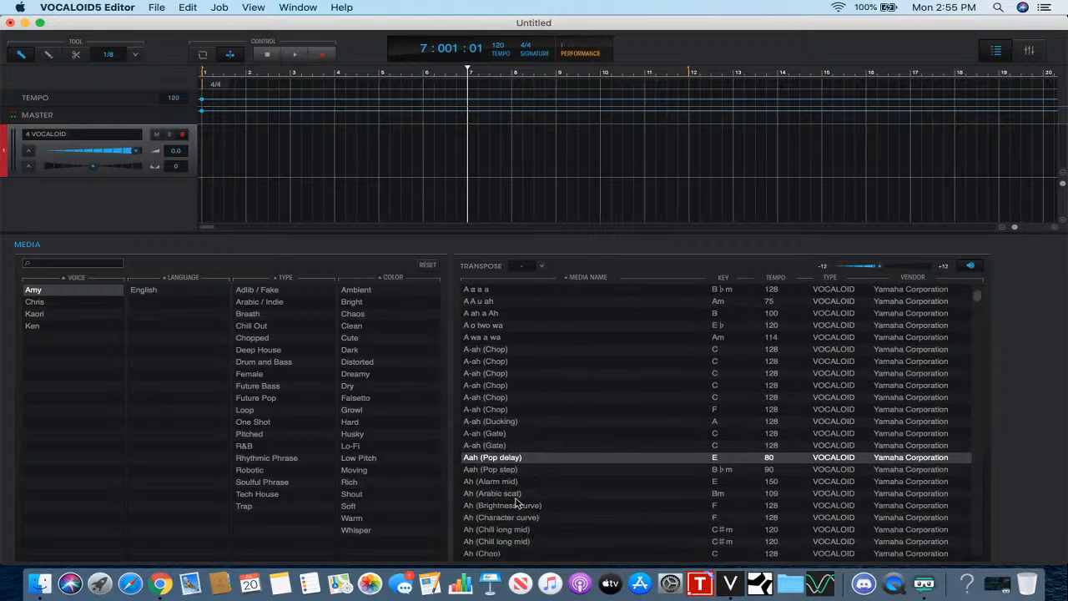
{"action": "left_click", "coordinate": [517, 470]}
{"action": "left_click", "coordinate": [517, 483]}
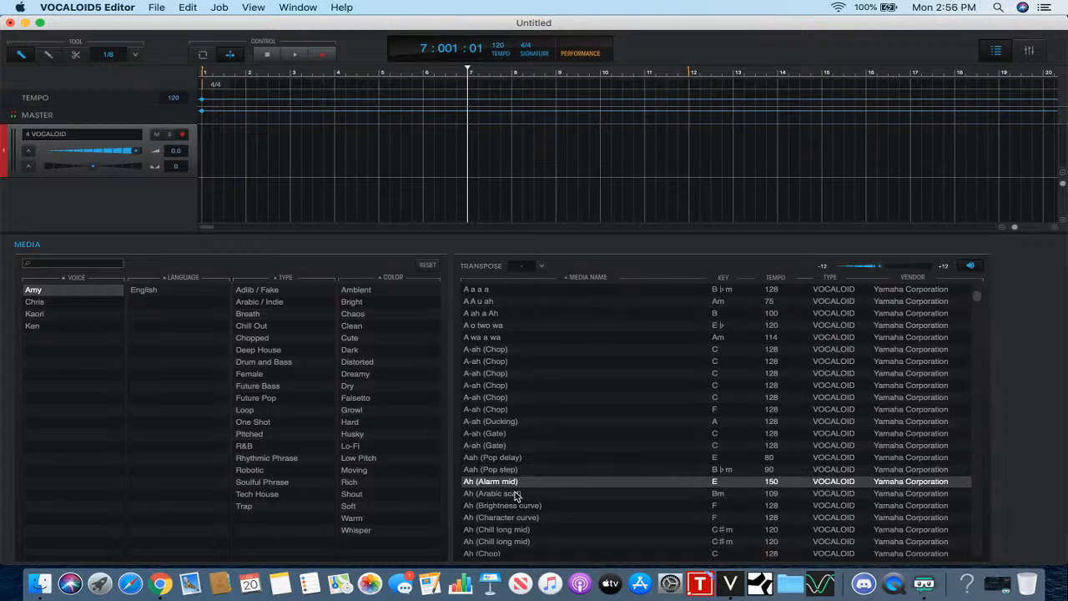
{"action": "left_click", "coordinate": [515, 494]}
{"action": "left_click", "coordinate": [516, 506]}
- Preview both Ah (Chill long mid) phrases, Ah (Chop) and Ah (Chopped guitar)
{"action": "scroll", "coordinate": [516, 507], "scroll_direction": "down", "scroll_amount": 3}
{"action": "left_click", "coordinate": [514, 489]}
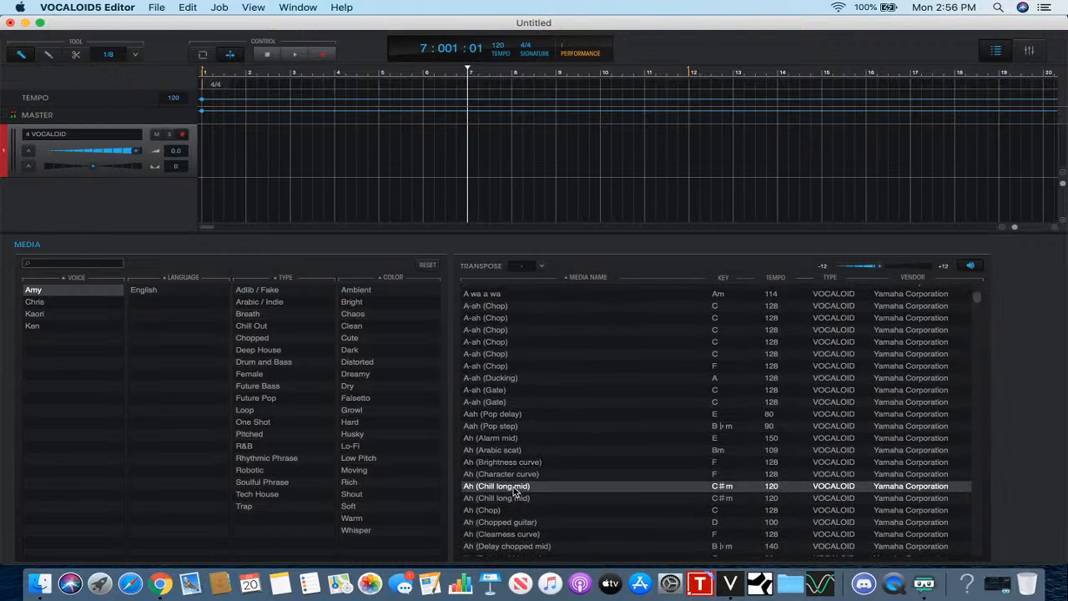
{"action": "left_click", "coordinate": [515, 498]}
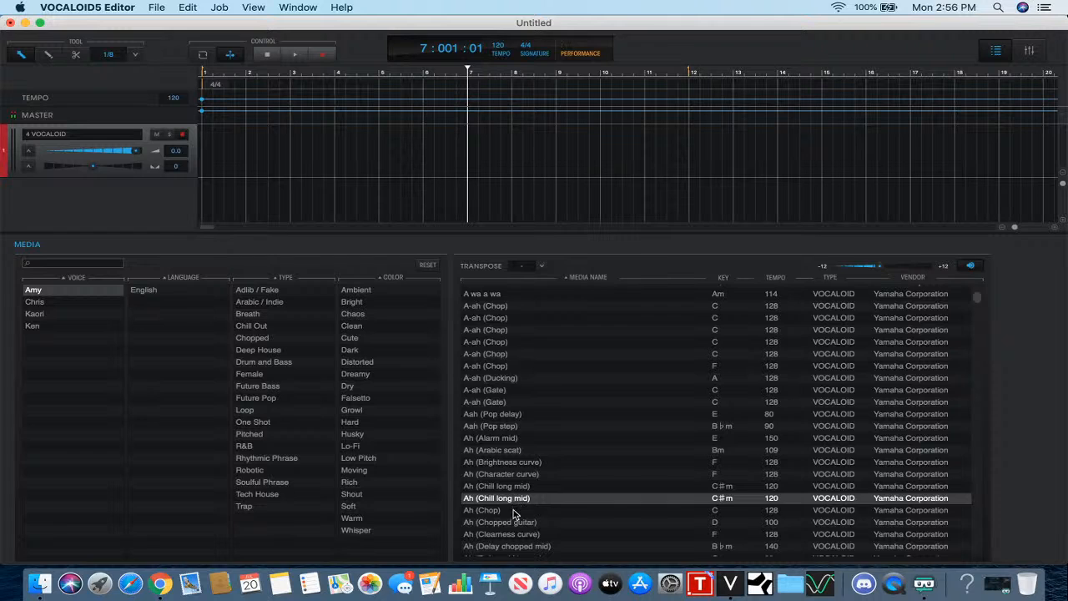
{"action": "left_click", "coordinate": [513, 511]}
{"action": "scroll", "coordinate": [513, 509], "scroll_direction": "down", "scroll_amount": 3}
{"action": "left_click", "coordinate": [511, 475]}
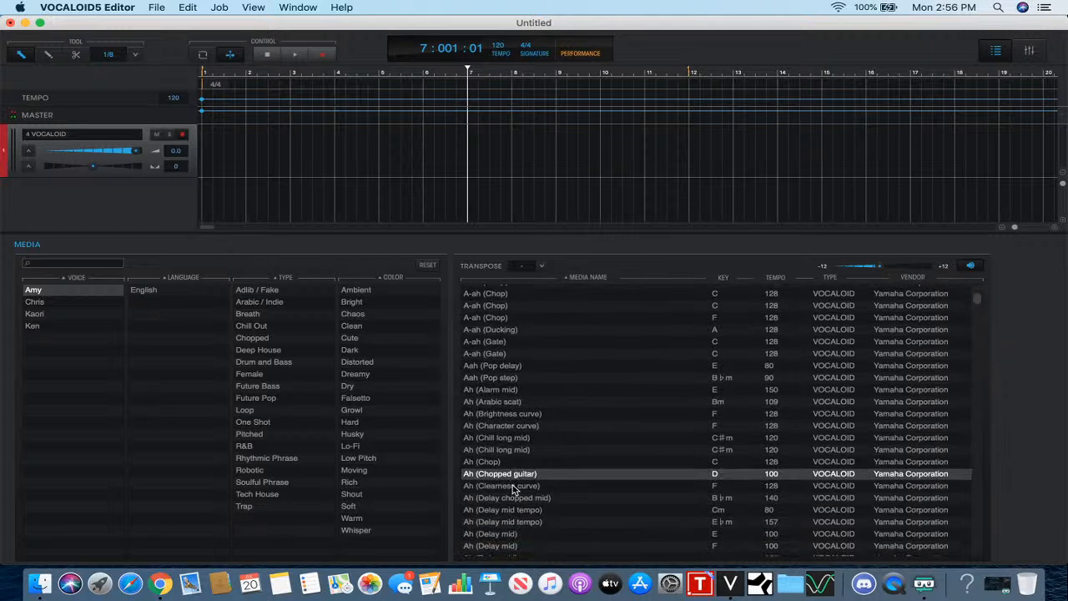
- Preview the phrases from Ah (Clearness curve) through the 160-tempo Ah (Delay mid), replaying some along the way
{"action": "key", "text": "Down"}
{"action": "key", "text": "Down"}
{"action": "key", "text": "Down"}
{"action": "key", "text": "Down"}
{"action": "key", "text": "Down"}
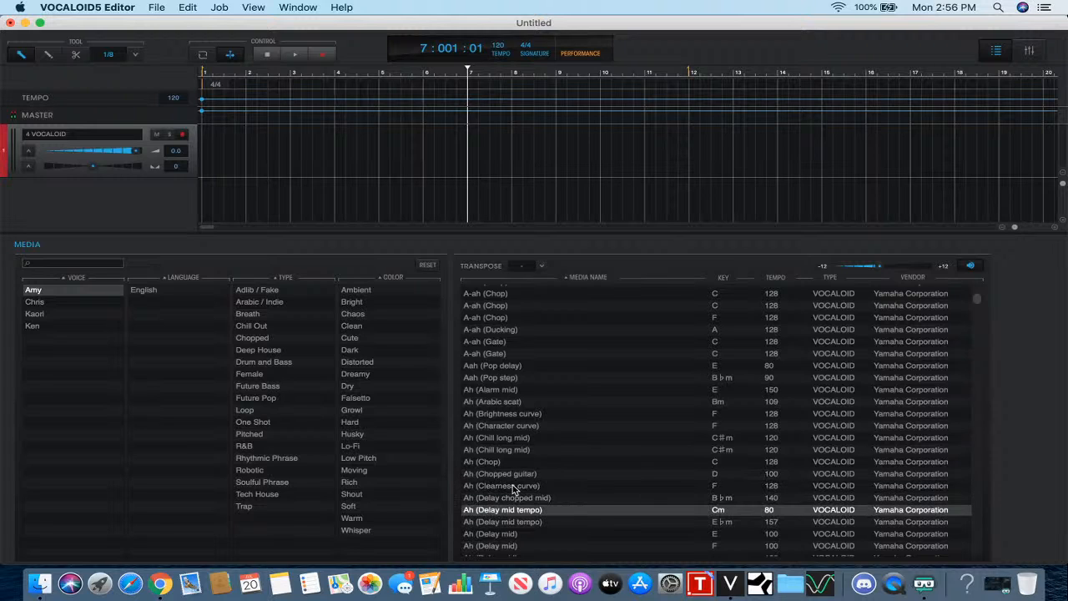
{"action": "key", "text": "Up"}
{"action": "key", "text": "Up"}
{"action": "key", "text": "Down"}
{"action": "key", "text": "Down"}
{"action": "key", "text": "Down"}
{"action": "key", "text": "Down"}
{"action": "key", "text": "Down"}
{"action": "key", "text": "Down"}
{"action": "key", "text": "Down"}
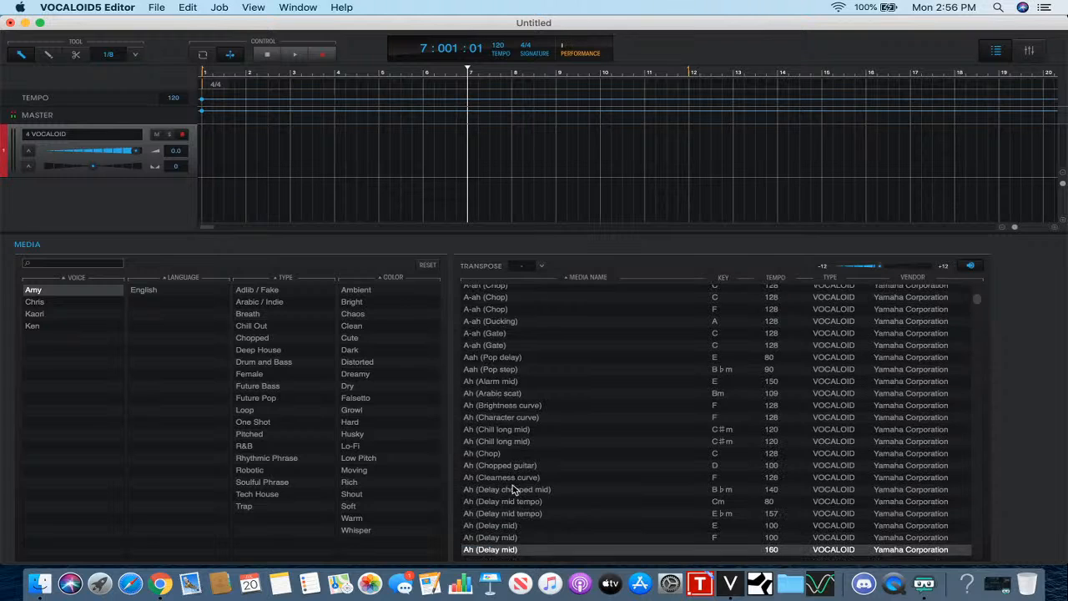
- Preview the Ah (Delay resonant) phrases one after another, ending on the one in B♭m
{"action": "key", "text": "Down"}
{"action": "key", "text": "Down"}
{"action": "key", "text": "Down"}
{"action": "key", "text": "Down"}
{"action": "key", "text": "Down"}
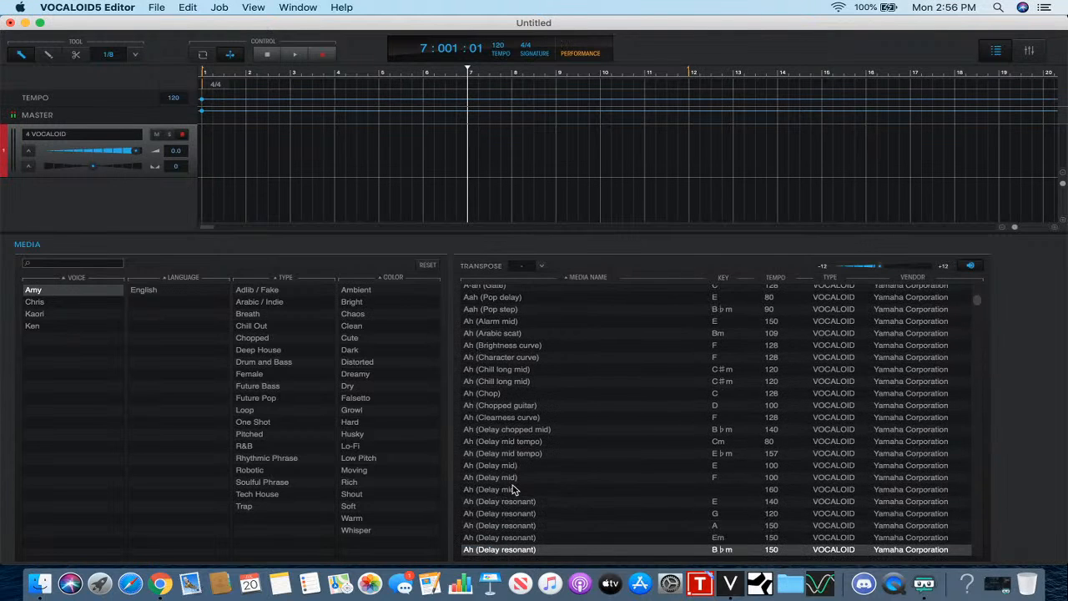
- Preview the phrases from Ah (Delay seq high) through Ah (Intro opening), including Ah (Euro pop) and Ah (Hip chopped fall down)
{"action": "key", "text": "Down"}
{"action": "key", "text": "Down"}
{"action": "key", "text": "Down"}
{"action": "key", "text": "Down"}
{"action": "key", "text": "Down"}
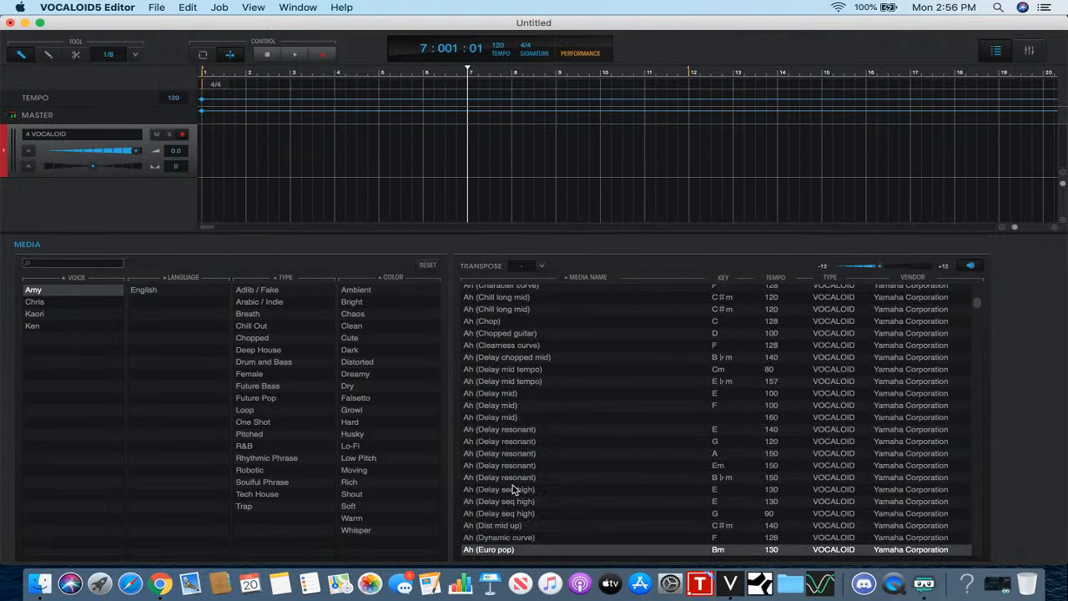
{"action": "key", "text": "Up"}
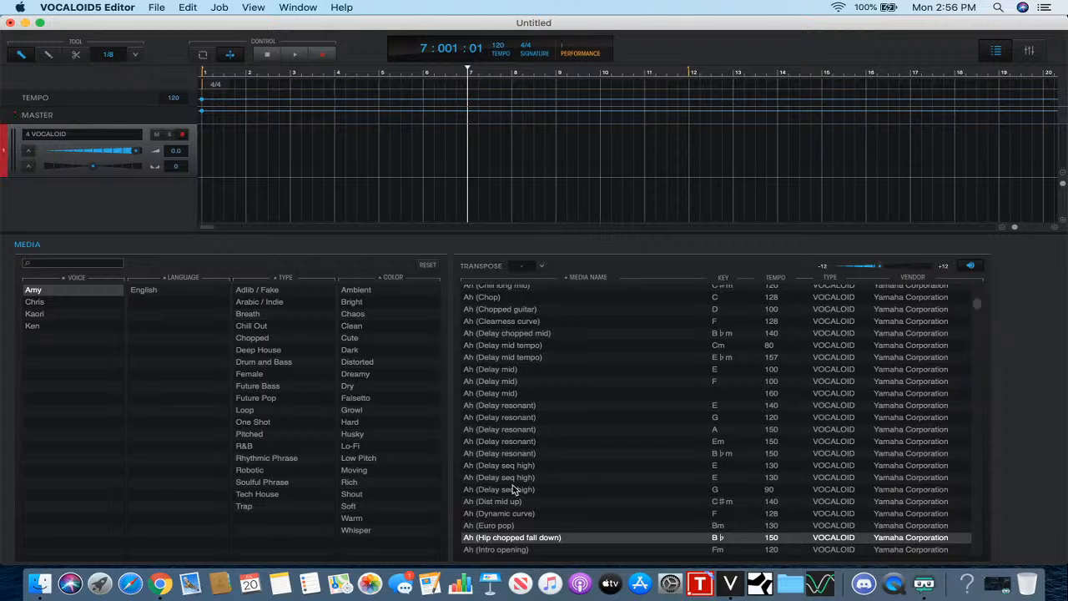
{"action": "key", "text": "Down"}
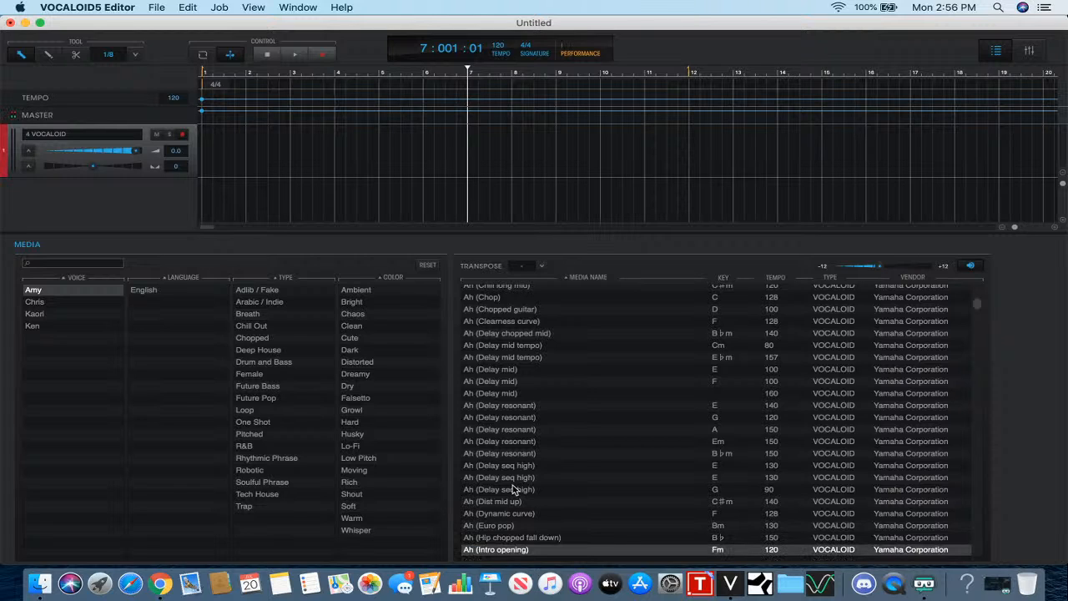
- Preview the phrases from Ah (Pop chopped) through the Fm version of Ah ah ah ah
{"action": "key", "text": "Down"}
{"action": "key", "text": "Down"}
{"action": "key", "text": "Down"}
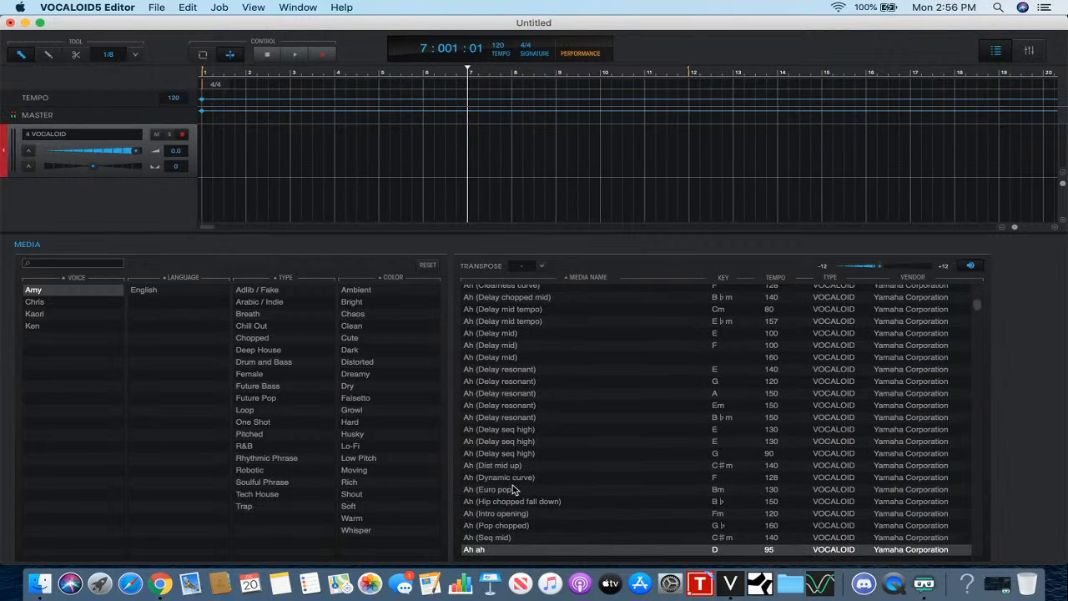
{"action": "key", "text": "Down"}
{"action": "key", "text": "Down"}
{"action": "key", "text": "Down"}
{"action": "key", "text": "Down"}
{"action": "key", "text": "Down"}
{"action": "key", "text": "Down"}
{"action": "key", "text": "Down"}
{"action": "key", "text": "Down"}
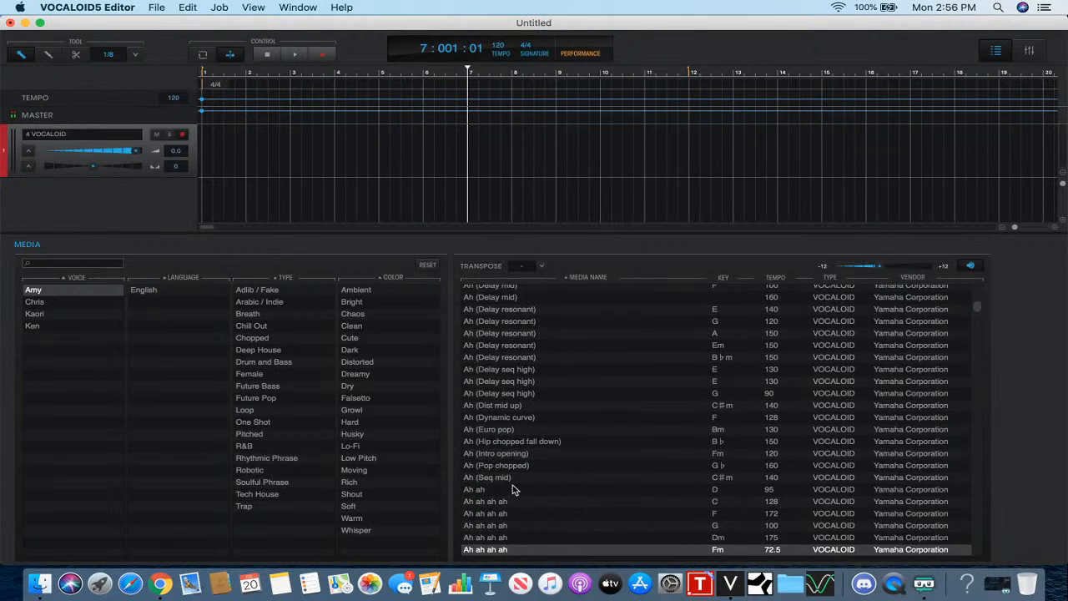
- Preview the phrases from the A♭m version of Ah ah ah ah through Ahh (Octave flip)
{"action": "key", "text": "Down"}
{"action": "key", "text": "Down"}
{"action": "key", "text": "Down"}
{"action": "key", "text": "Down"}
{"action": "key", "text": "Down"}
{"action": "key", "text": "Down"}
{"action": "key", "text": "Down"}
{"action": "key", "text": "Down"}
{"action": "key", "text": "Down"}
{"action": "key", "text": "Down"}
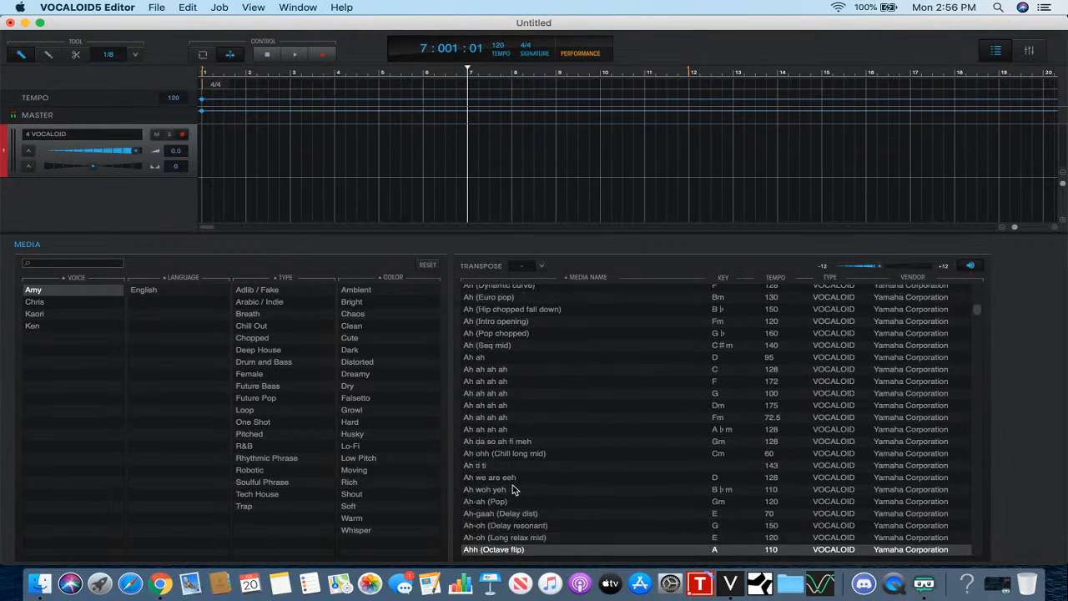
- Preview the phrases from Ahh Ahh through All I'm trying to say yeah, including the Ain't goin' nowhere versions
{"action": "key", "text": "Down"}
{"action": "key", "text": "Down"}
{"action": "key", "text": "Down"}
{"action": "key", "text": "Down"}
{"action": "key", "text": "Down"}
{"action": "key", "text": "Down"}
{"action": "key", "text": "Down"}
{"action": "key", "text": "Down"}
{"action": "key", "text": "Down"}
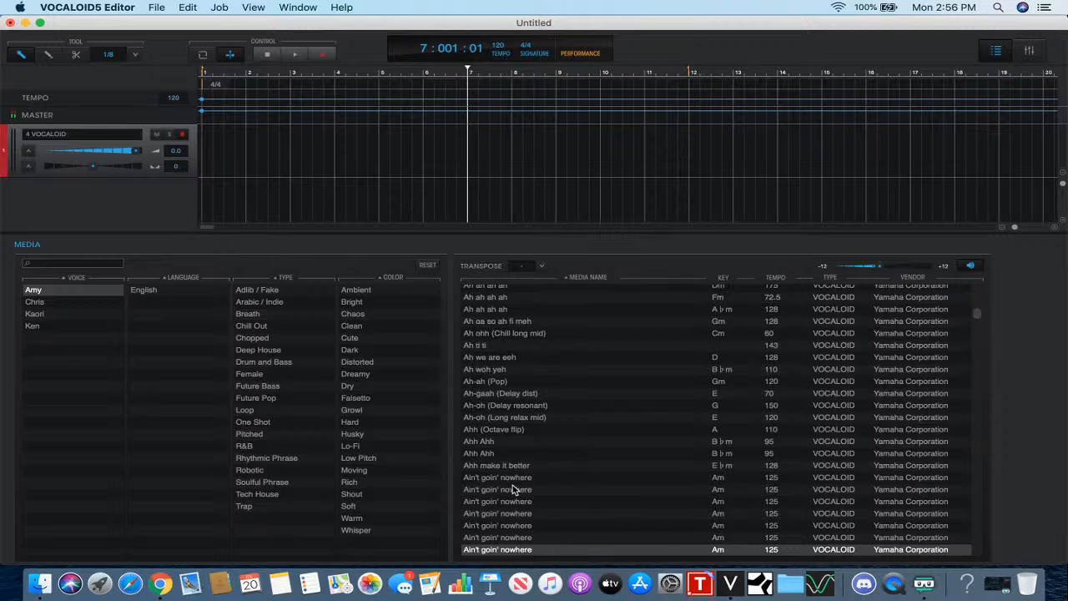
{"action": "key", "text": "Down"}
{"action": "key", "text": "Down"}
{"action": "key", "text": "Down"}
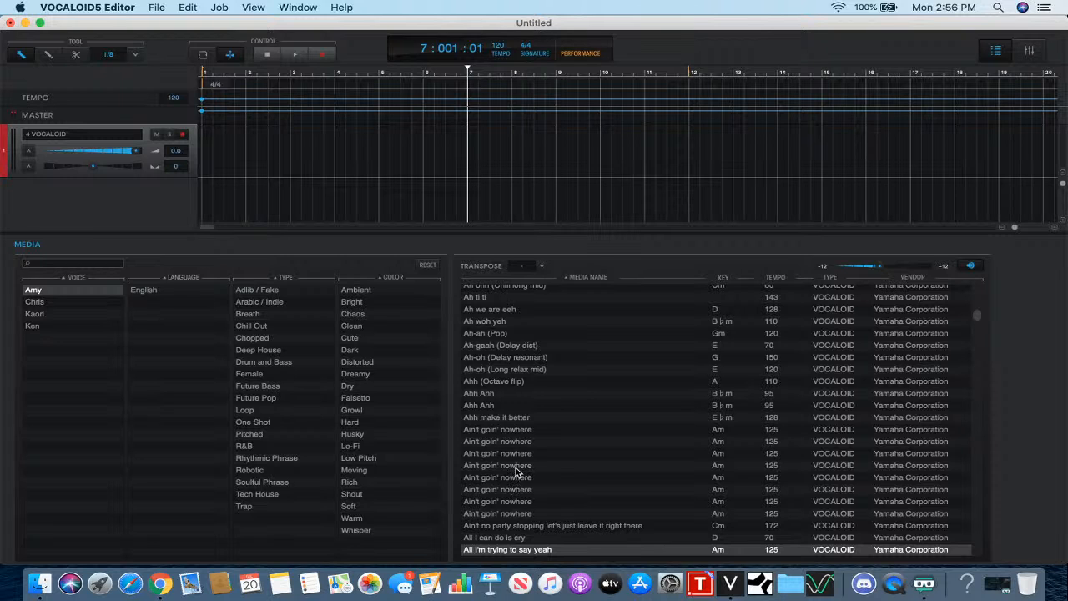
- Filter the Amy voice's media to the Adlib / Fake type and browse the resulting phrases
{"action": "scroll", "coordinate": [516, 474], "scroll_direction": "down", "scroll_amount": 10}
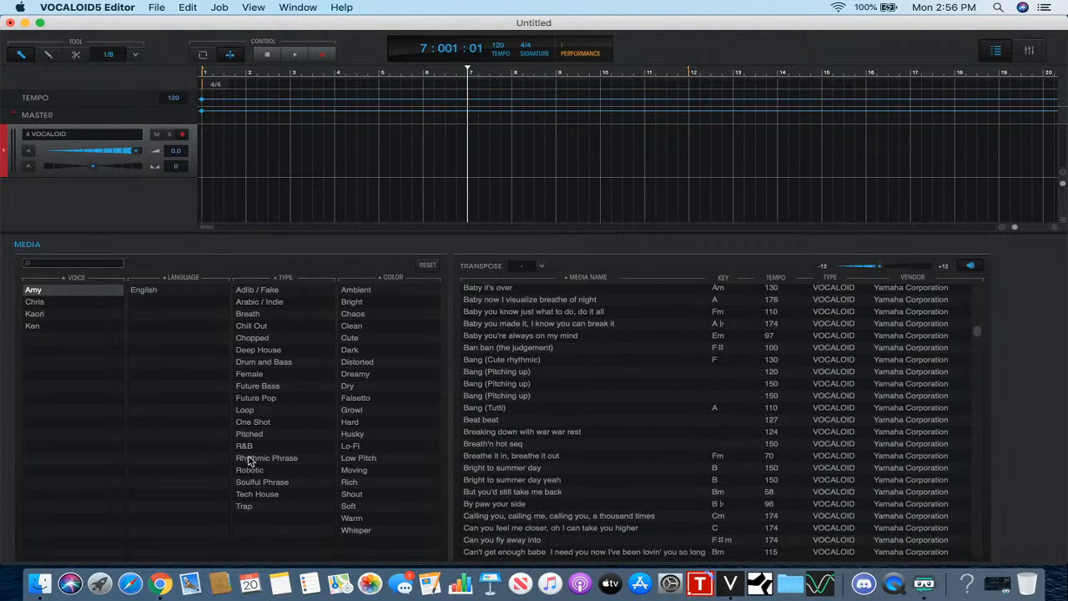
{"action": "left_click", "coordinate": [256, 289]}
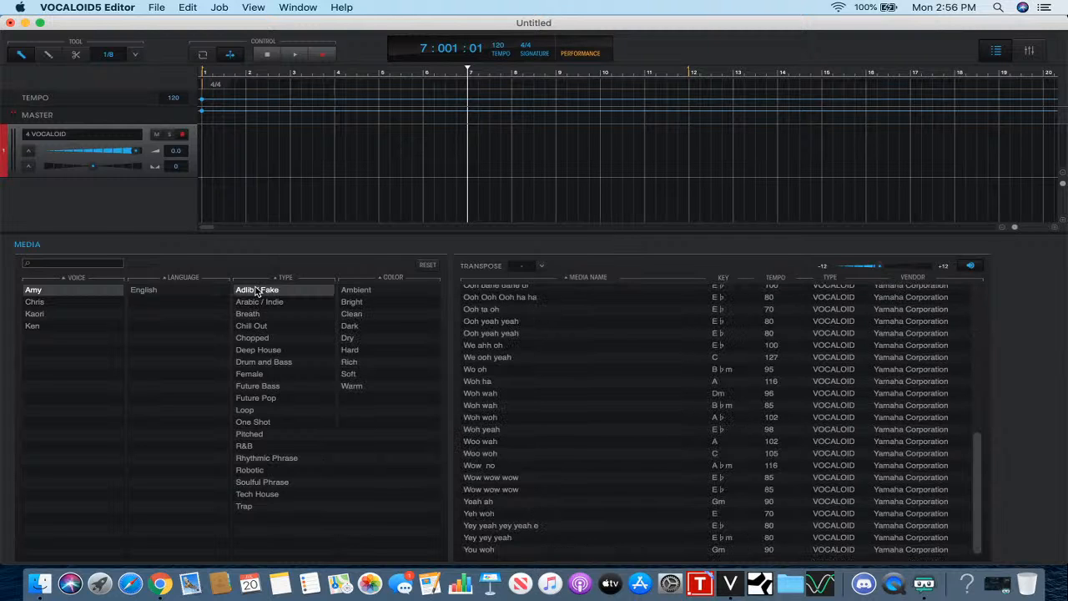
{"action": "scroll", "coordinate": [512, 466], "scroll_direction": "up", "scroll_amount": 5}
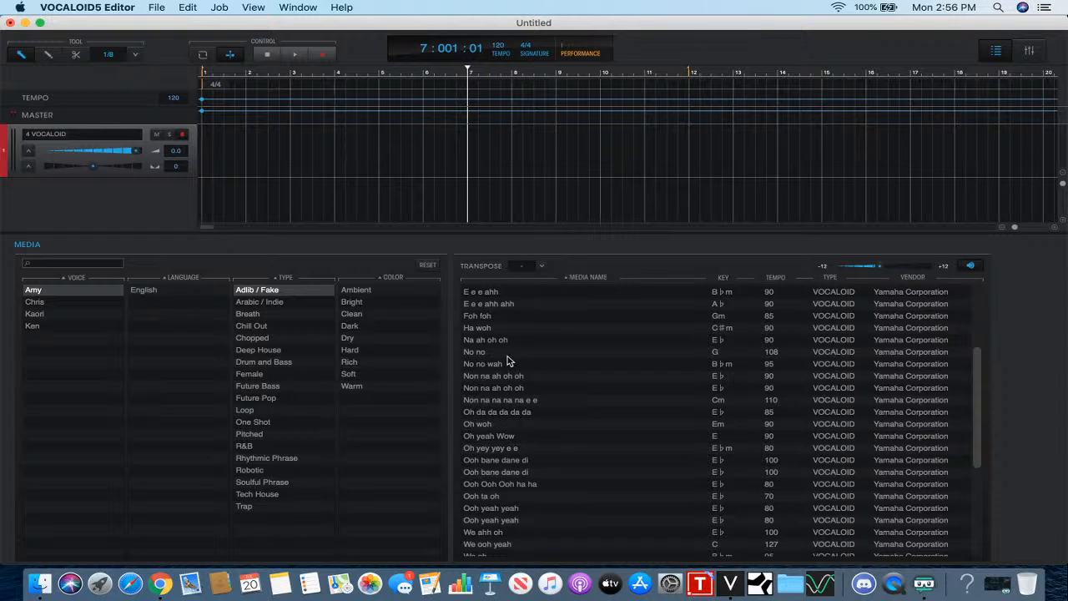
{"action": "scroll", "coordinate": [496, 392], "scroll_direction": "down", "scroll_amount": 2}
{"action": "scroll", "coordinate": [496, 392], "scroll_direction": "down", "scroll_amount": 2}
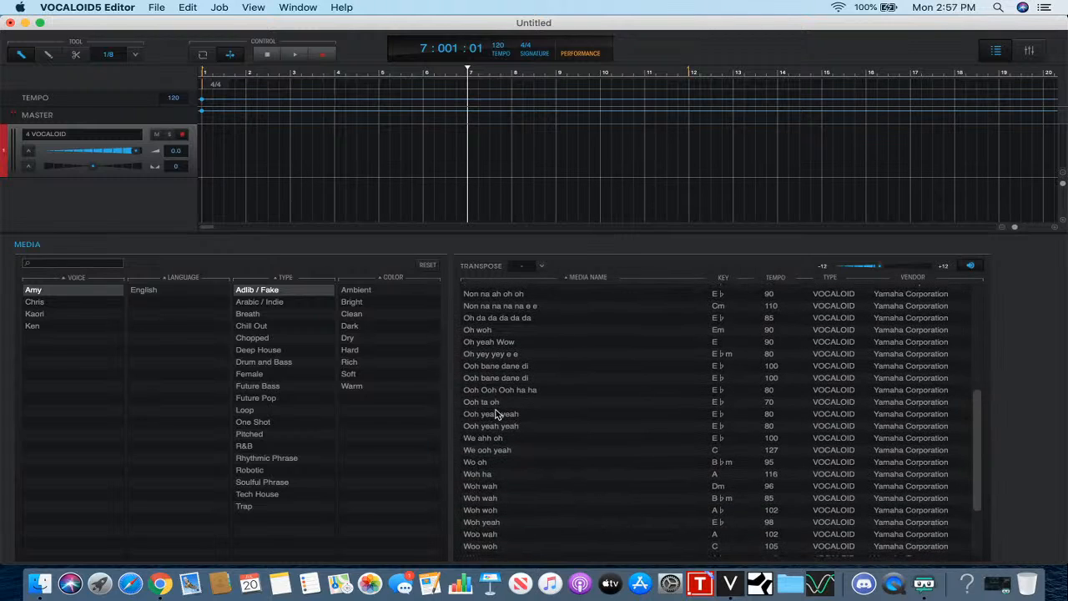
- Preview the phrases Ooh yeah yeah, Ooh Ooh Ooh ha ha, We ooh yeah, both Wow wow wow and Yey yeah yey yeah e
{"action": "left_click", "coordinate": [497, 415]}
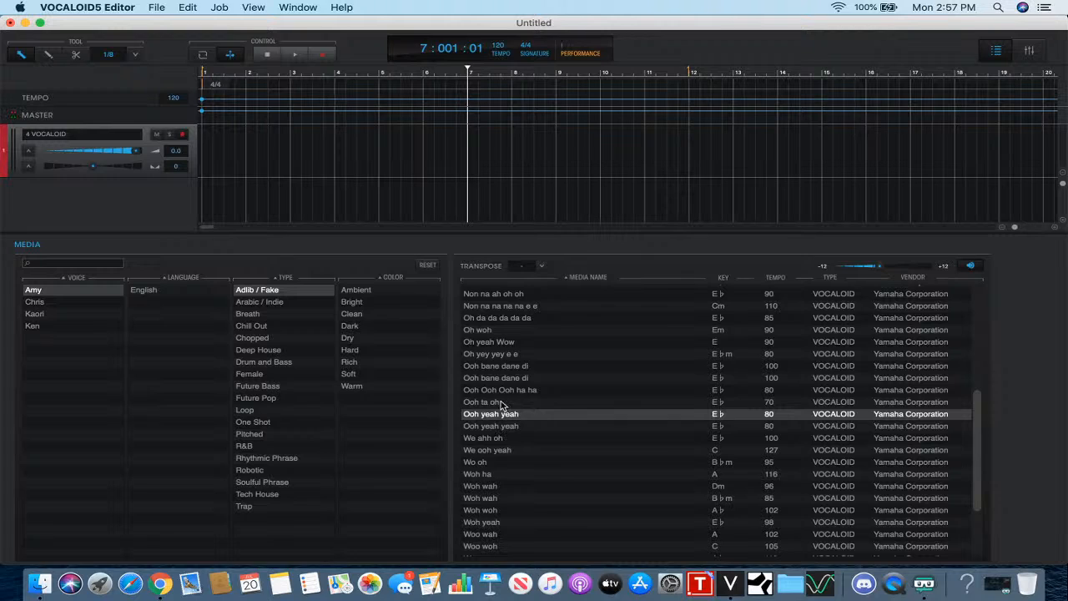
{"action": "left_click", "coordinate": [503, 392]}
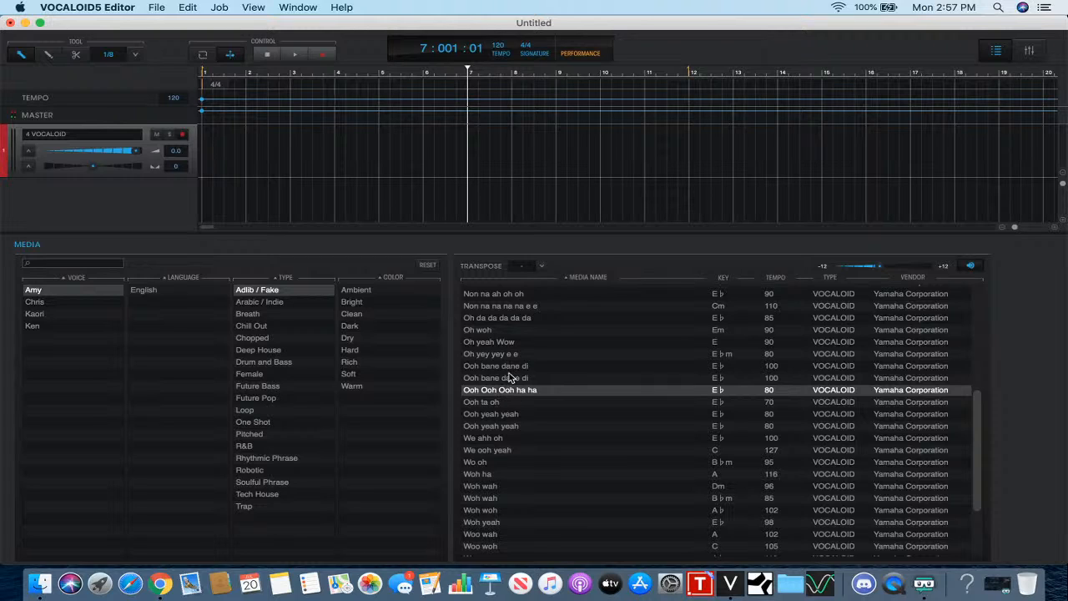
{"action": "left_click", "coordinate": [486, 451]}
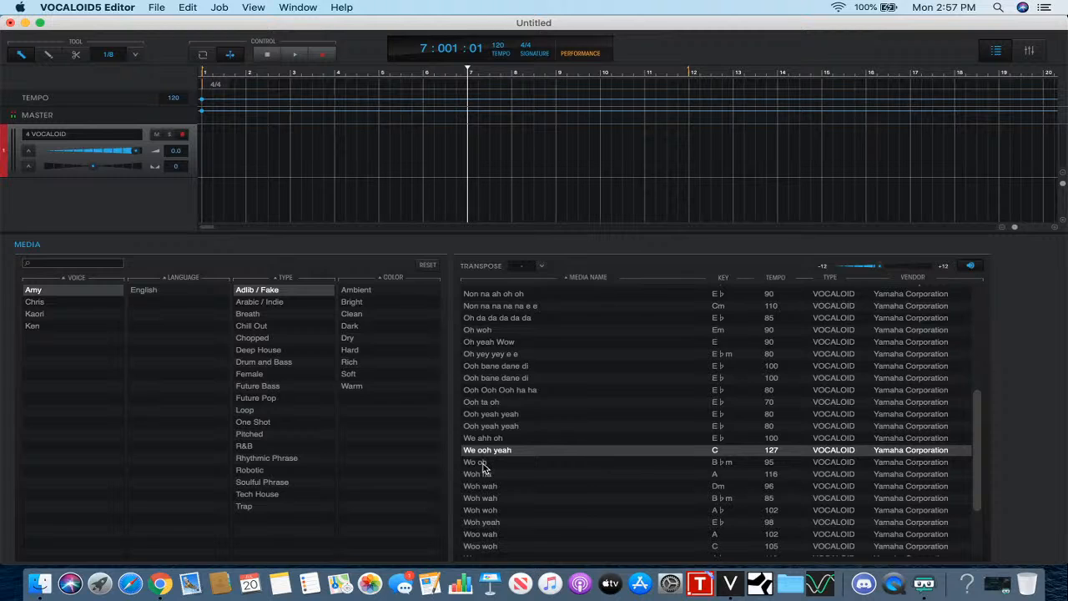
{"action": "scroll", "coordinate": [480, 488], "scroll_direction": "down", "scroll_amount": 4}
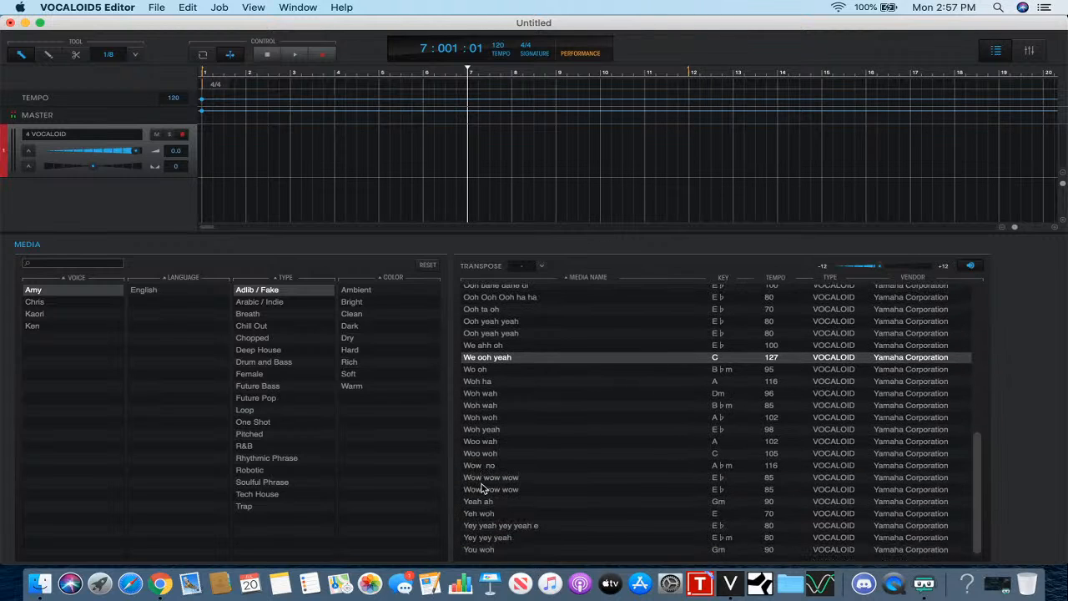
{"action": "left_click", "coordinate": [487, 489]}
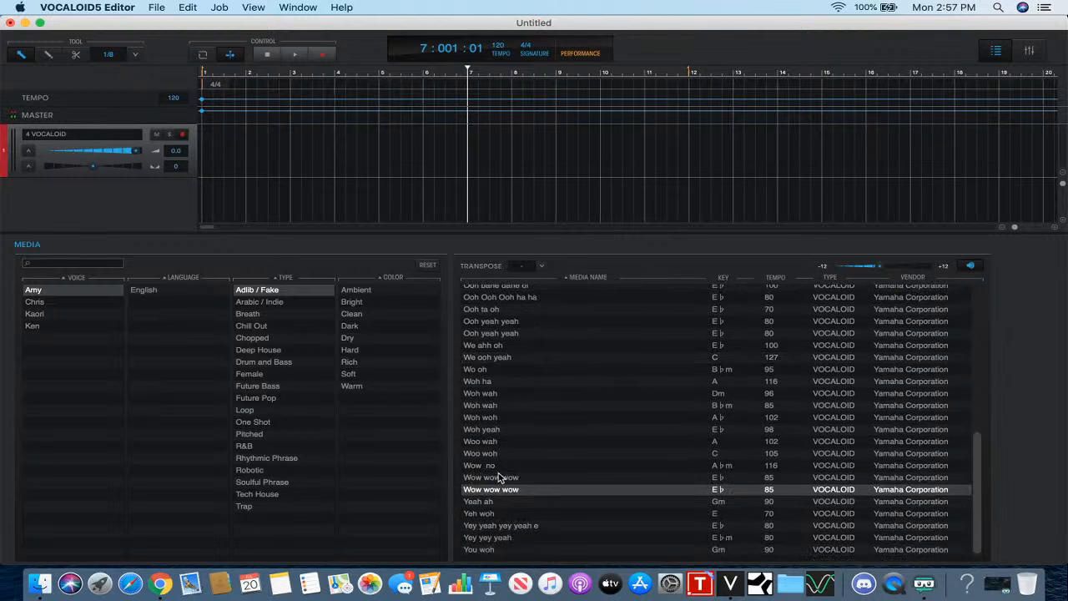
{"action": "left_click", "coordinate": [500, 477]}
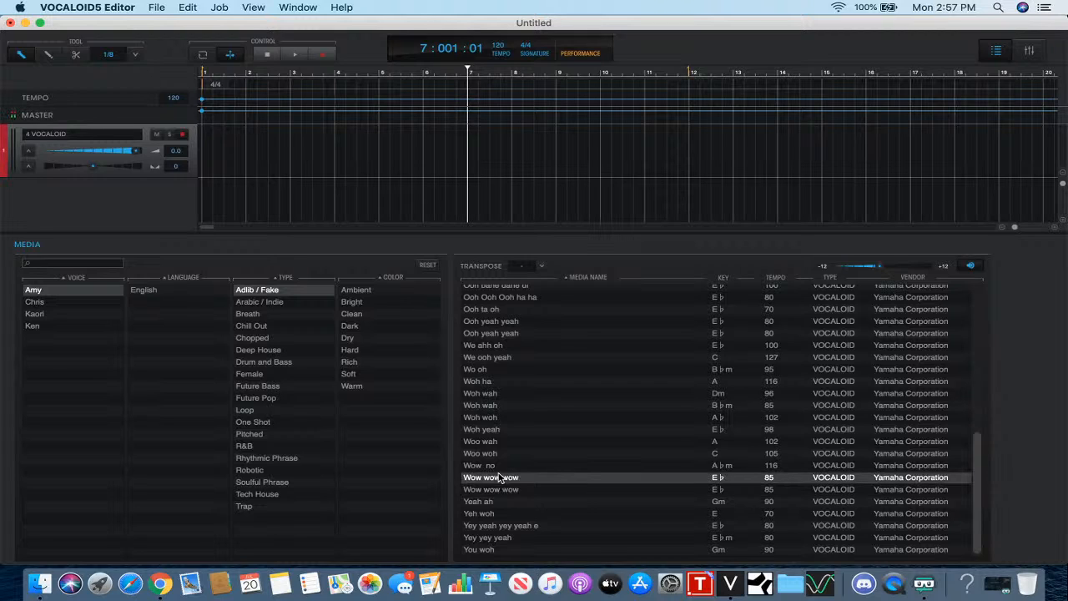
{"action": "left_click", "coordinate": [504, 526]}
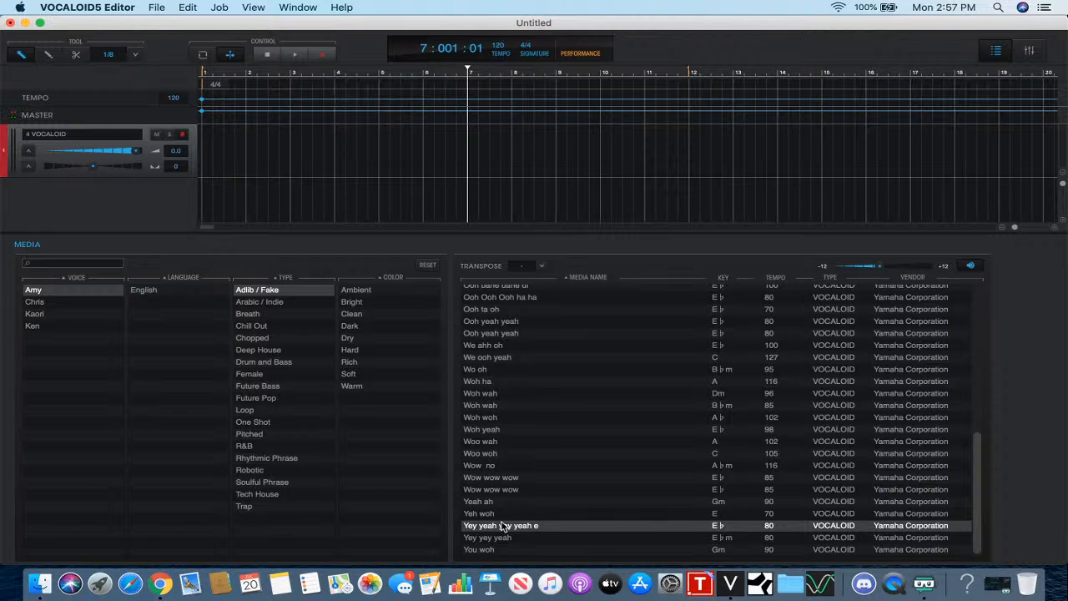
{"action": "scroll", "coordinate": [504, 525], "scroll_direction": "up", "scroll_amount": 10}
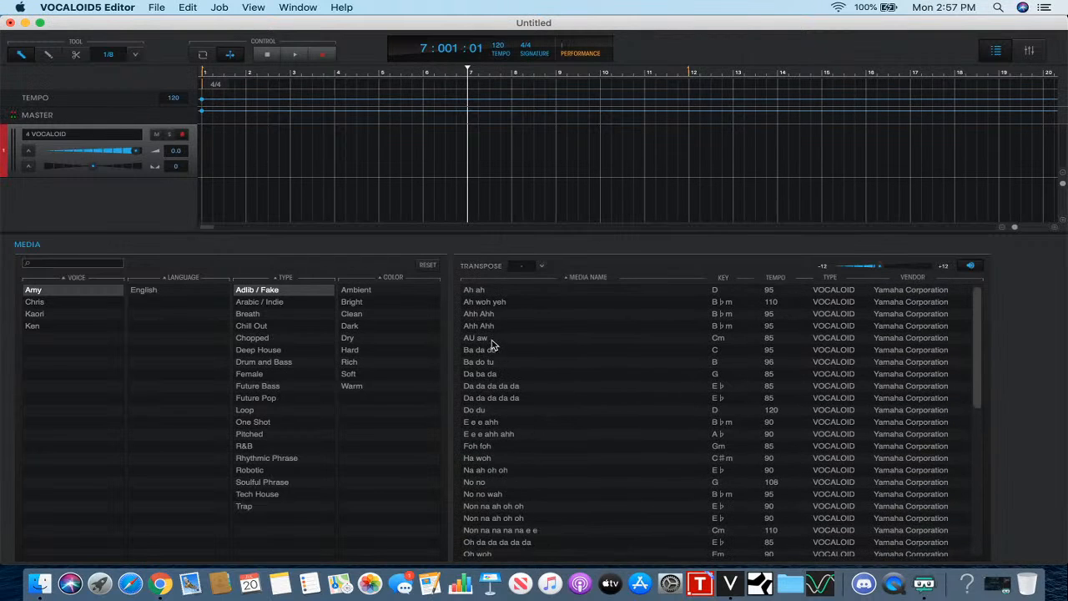
- Preview the Adlib / Fake phrases AU aw, Da ba da and the first Da da da da da
{"action": "left_click", "coordinate": [492, 339]}
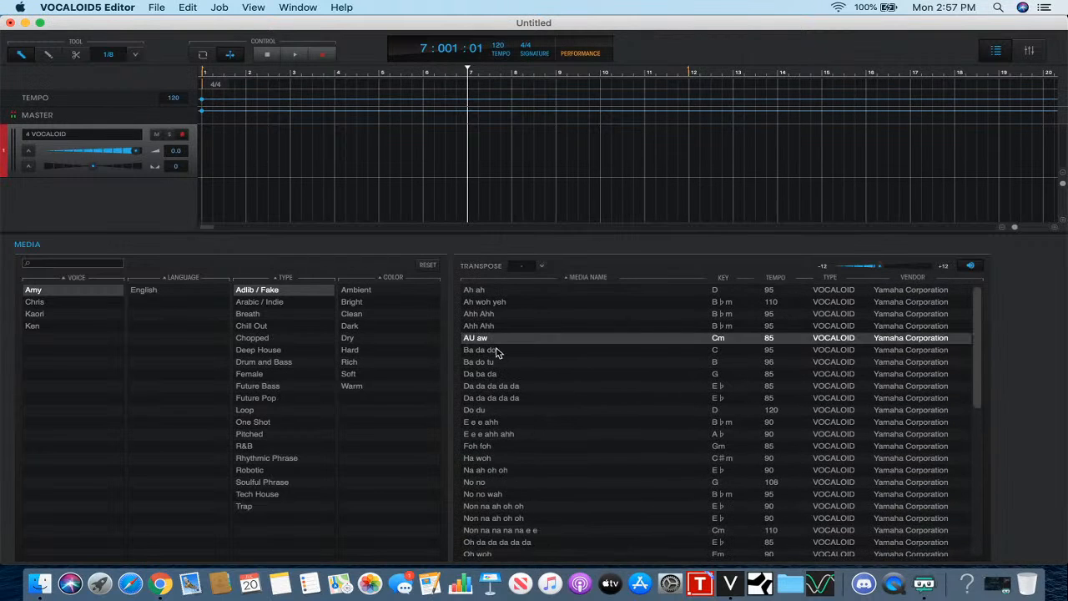
{"action": "left_click", "coordinate": [504, 376]}
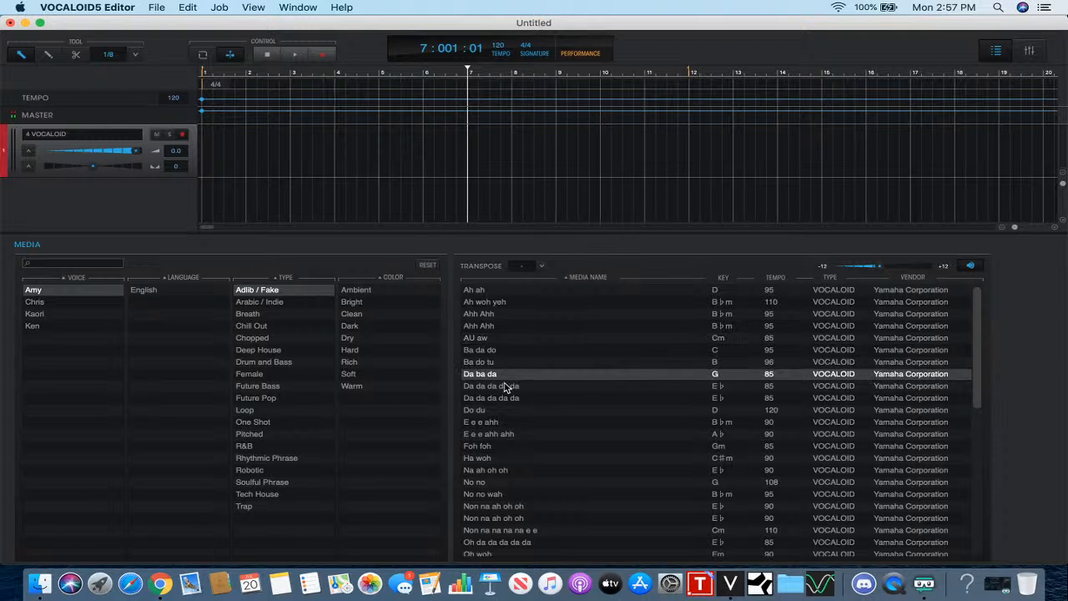
{"action": "left_click", "coordinate": [506, 387]}
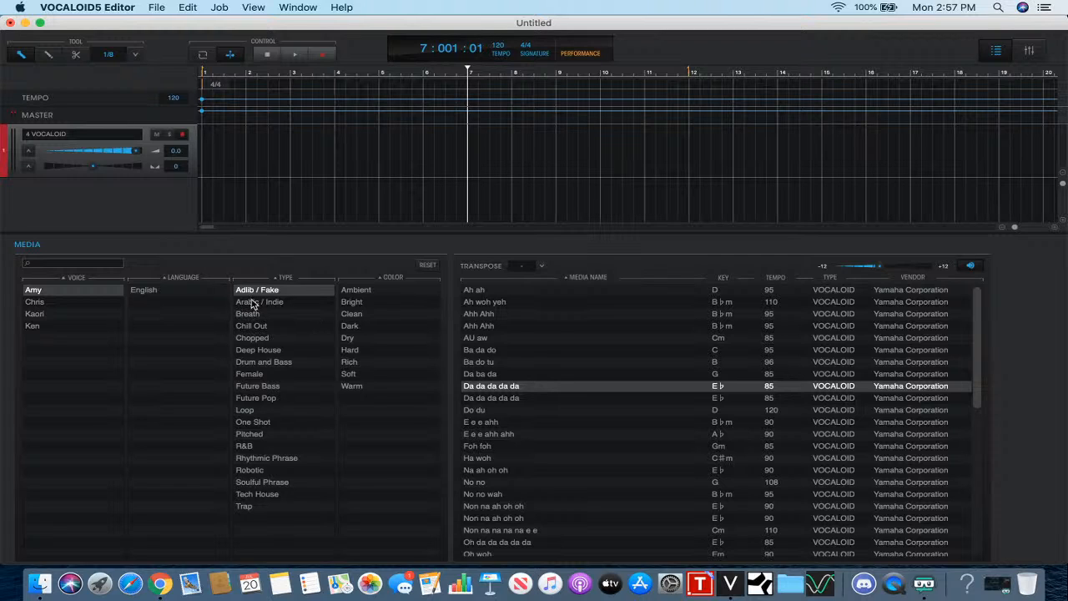
- Clear the Adlib / Fake type filter and preview a Bm version of Does she make you happy
{"action": "left_click", "coordinate": [252, 291]}
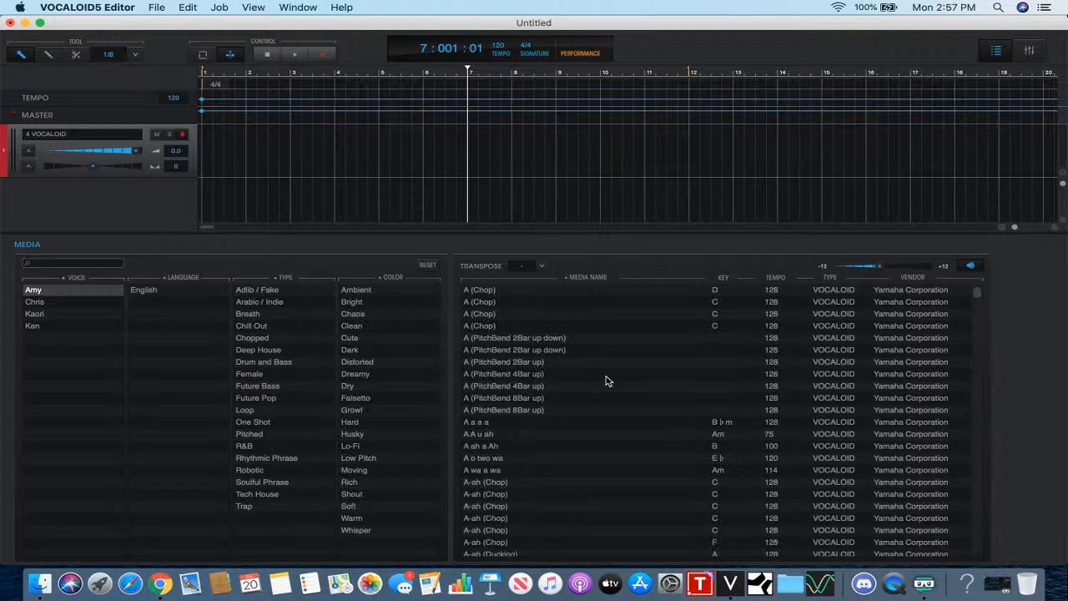
{"action": "scroll", "coordinate": [607, 380], "scroll_direction": "down", "scroll_amount": 15}
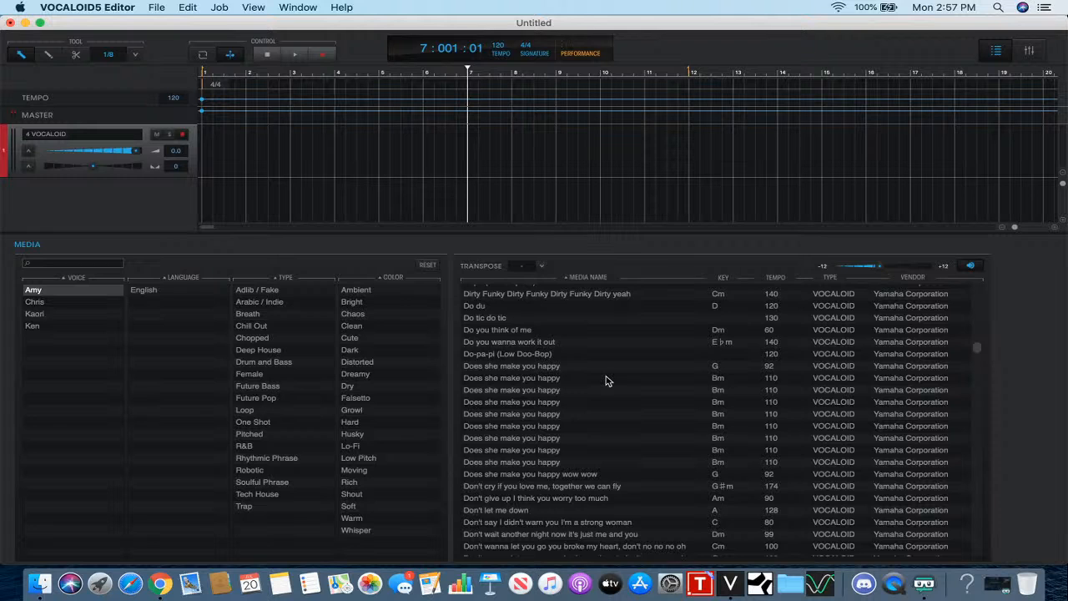
{"action": "left_click", "coordinate": [569, 389]}
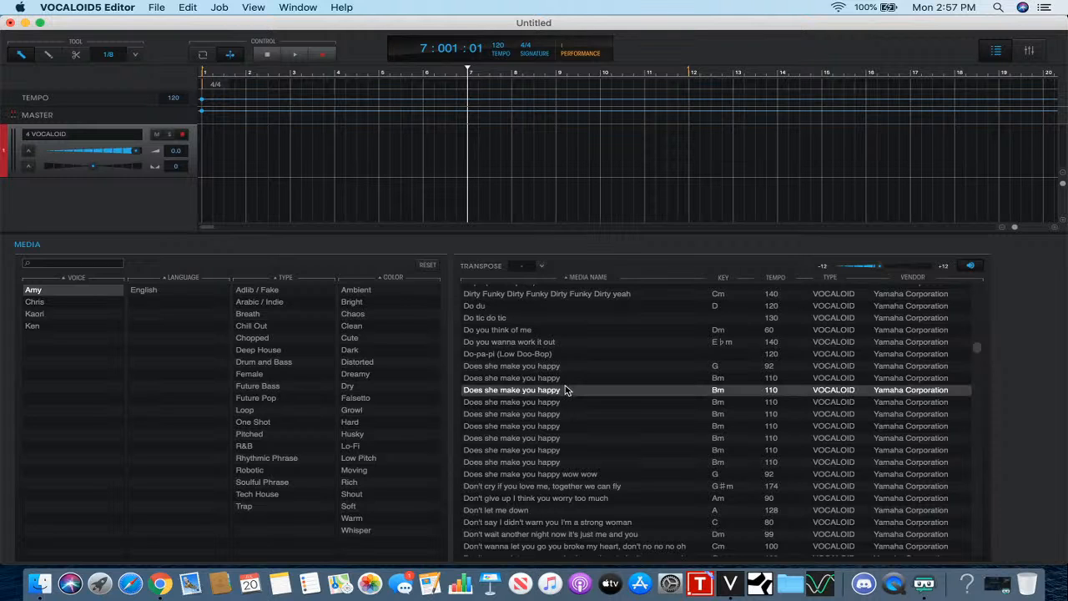
- Preview the phrases from I na ba ba ba I roll through the first I only wanna dance tonight, including I need somebody to love
{"action": "scroll", "coordinate": [569, 417], "scroll_direction": "down", "scroll_amount": 20}
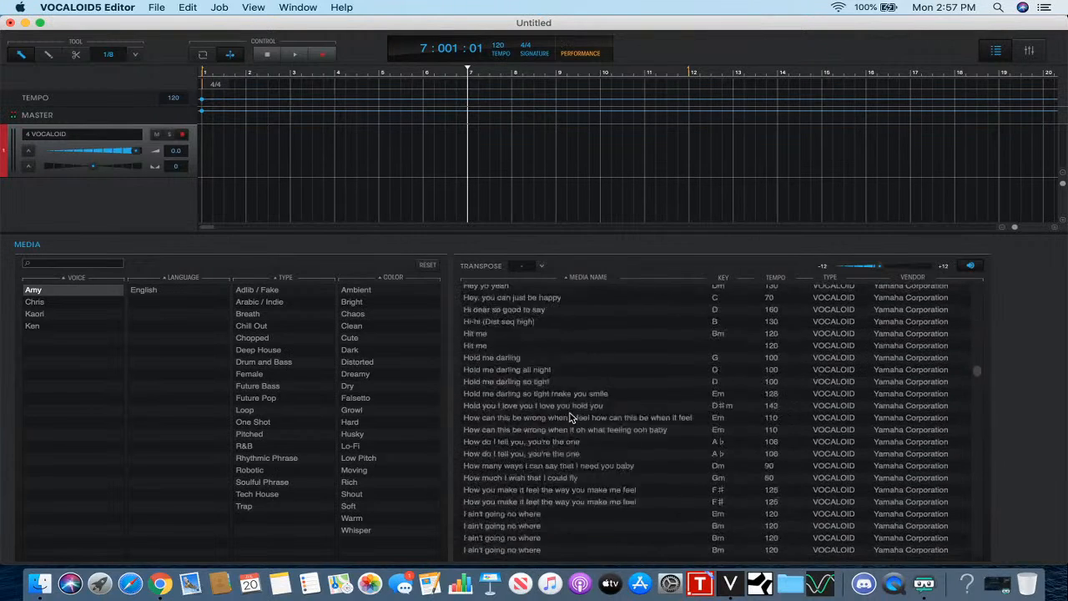
{"action": "scroll", "coordinate": [569, 419], "scroll_direction": "down", "scroll_amount": 1}
{"action": "left_click", "coordinate": [546, 381]}
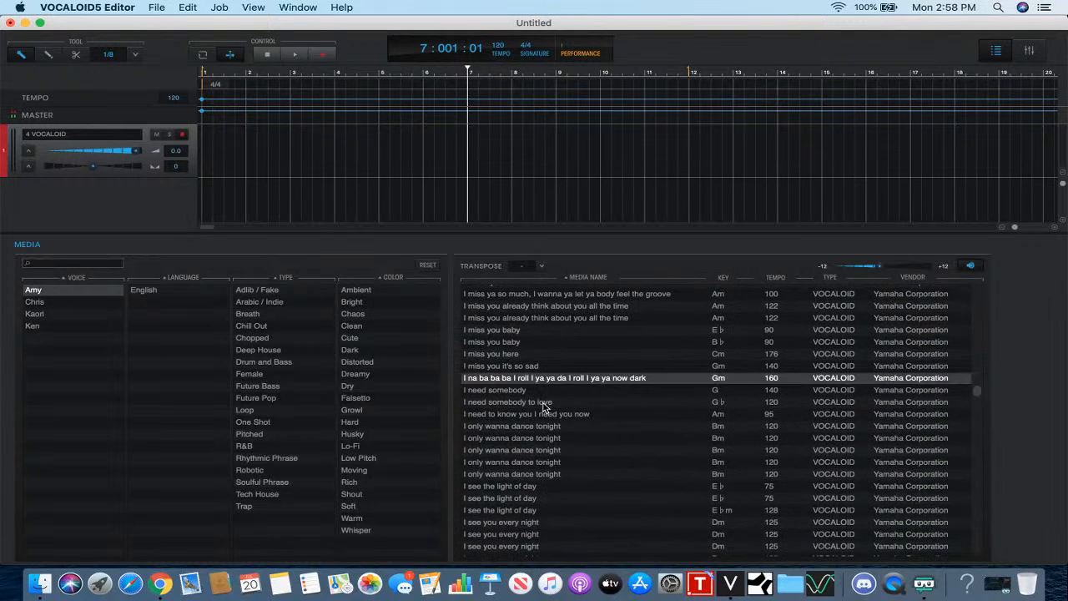
{"action": "left_click", "coordinate": [544, 404]}
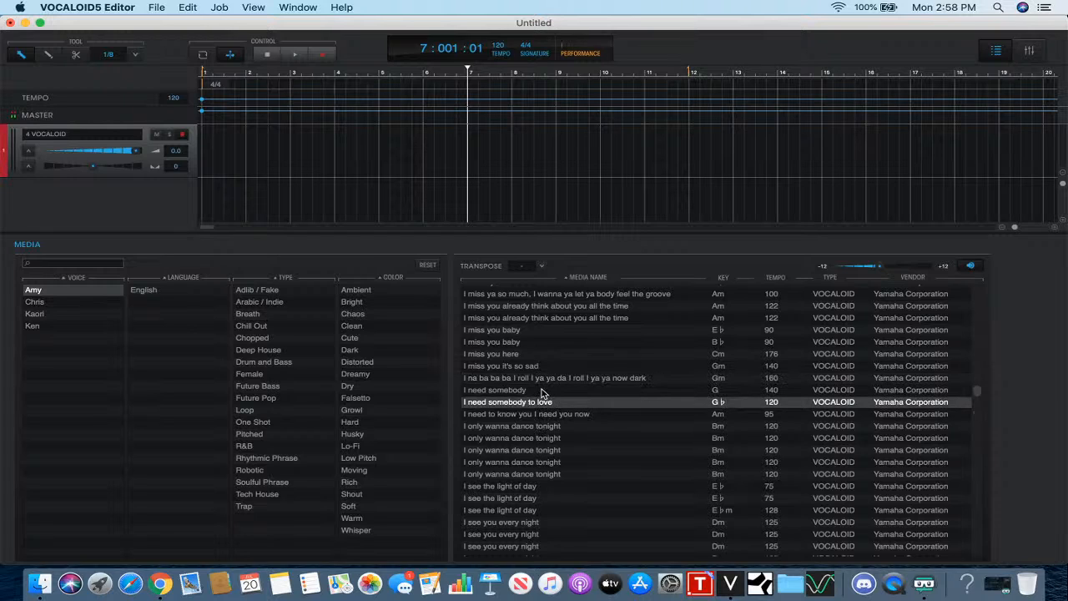
{"action": "left_click", "coordinate": [543, 391]}
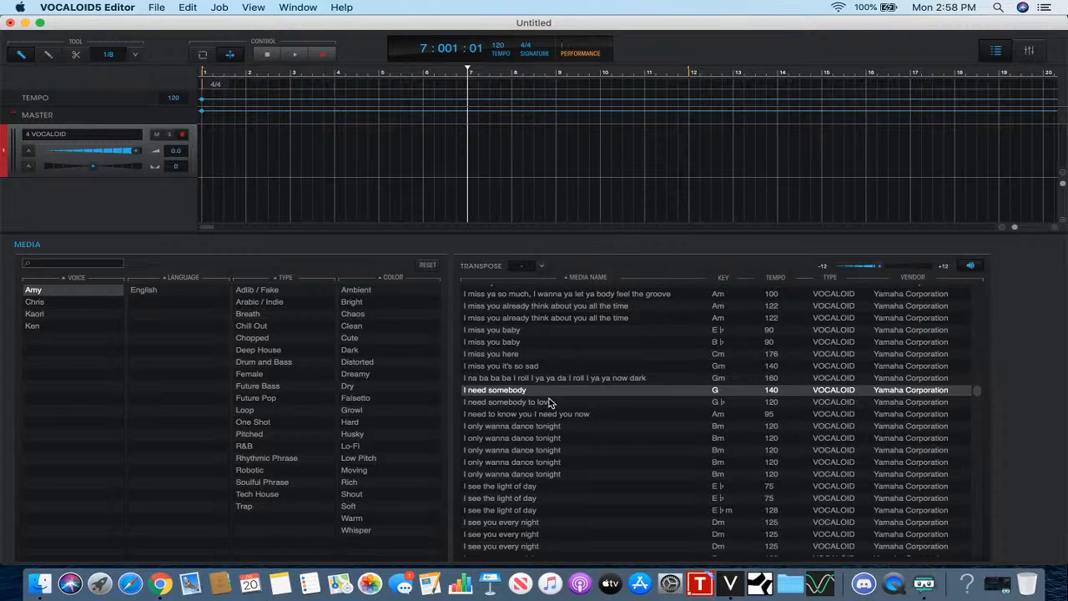
{"action": "key", "text": "Down"}
{"action": "key", "text": "Down"}
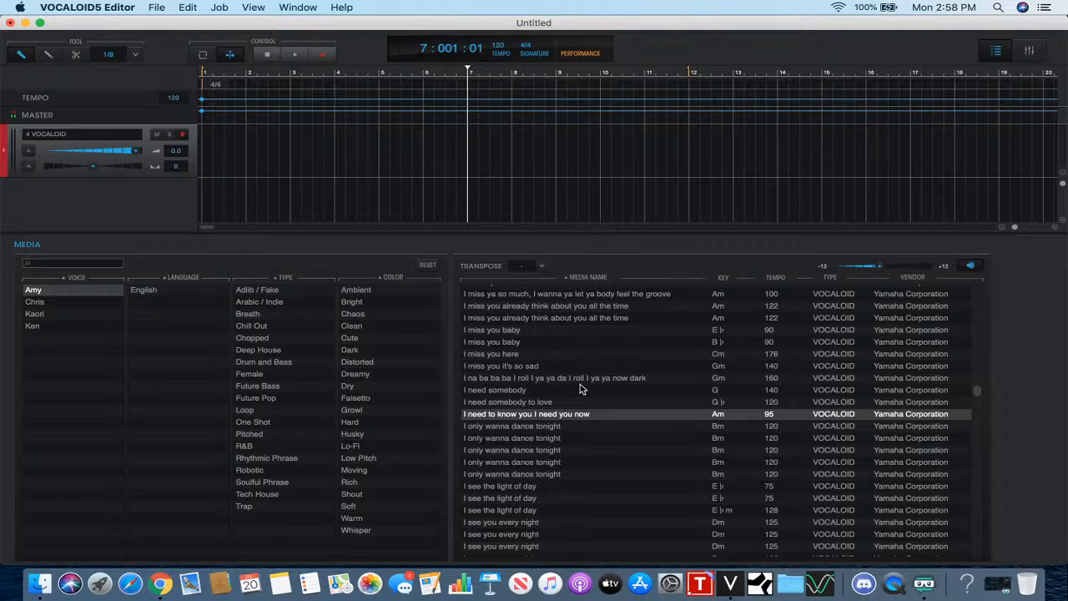
{"action": "key", "text": "Down"}
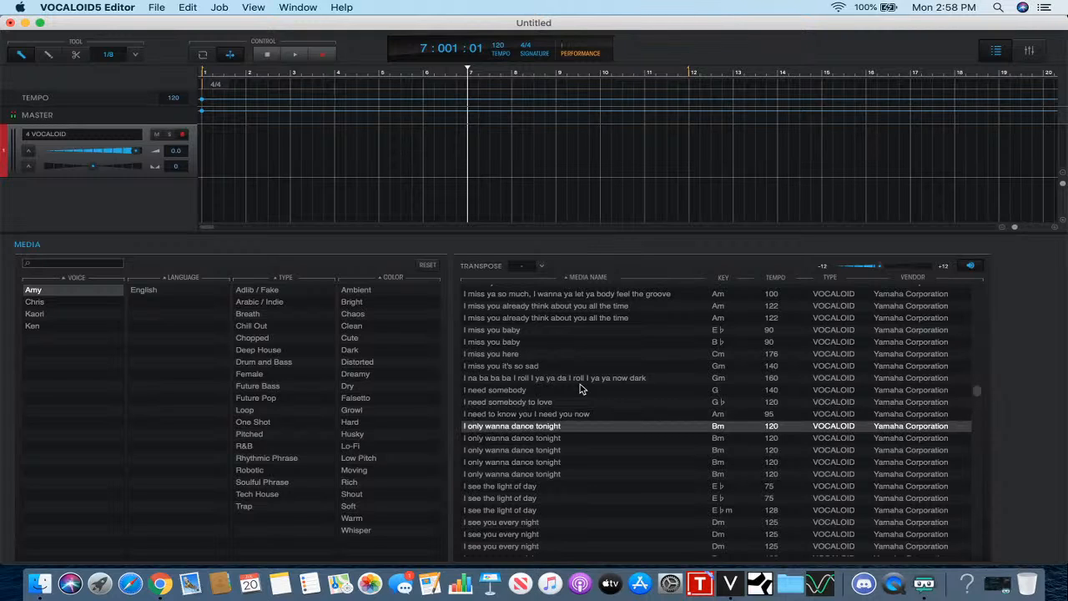
- Filter Amy's media to the Future Bass type and preview White night light I love you and both Like I'm saying goodbye phrases
{"action": "left_click", "coordinate": [301, 389]}
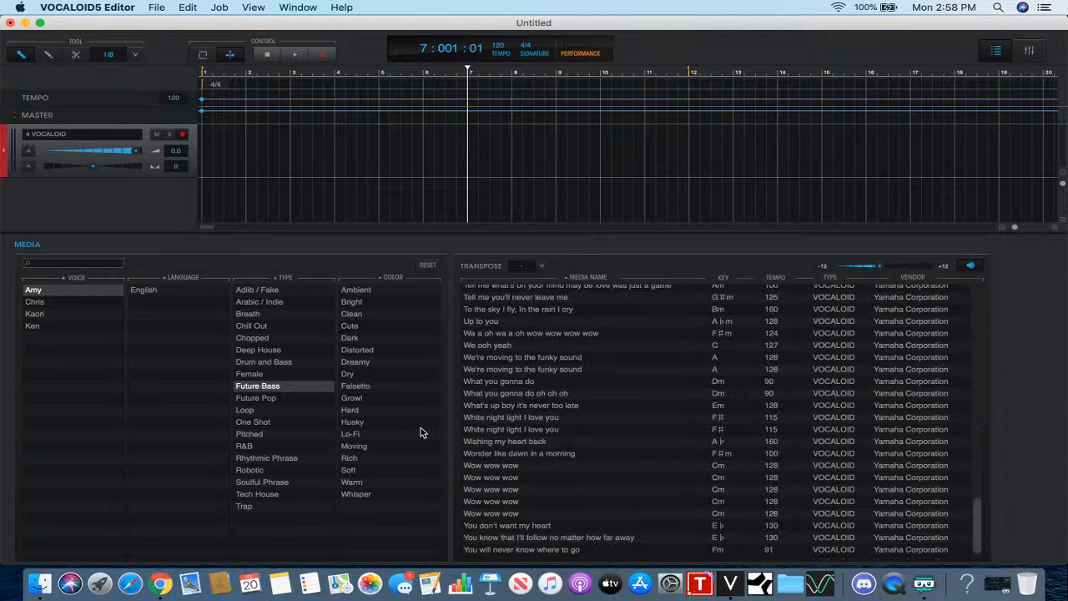
{"action": "left_click", "coordinate": [492, 419]}
{"action": "scroll", "coordinate": [493, 420], "scroll_direction": "up", "scroll_amount": 10}
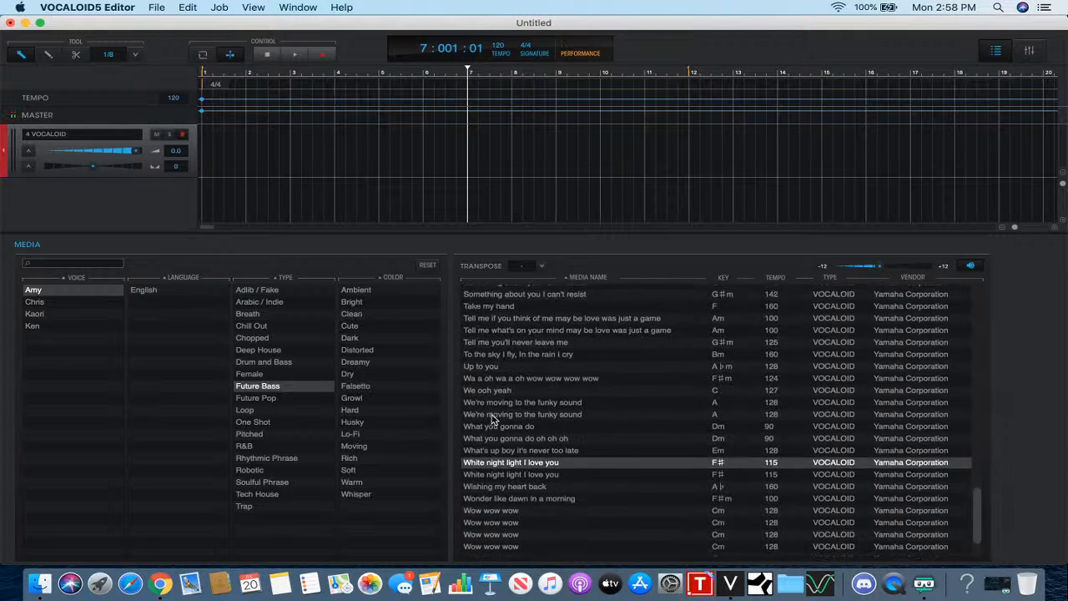
{"action": "scroll", "coordinate": [493, 420], "scroll_direction": "up", "scroll_amount": 10}
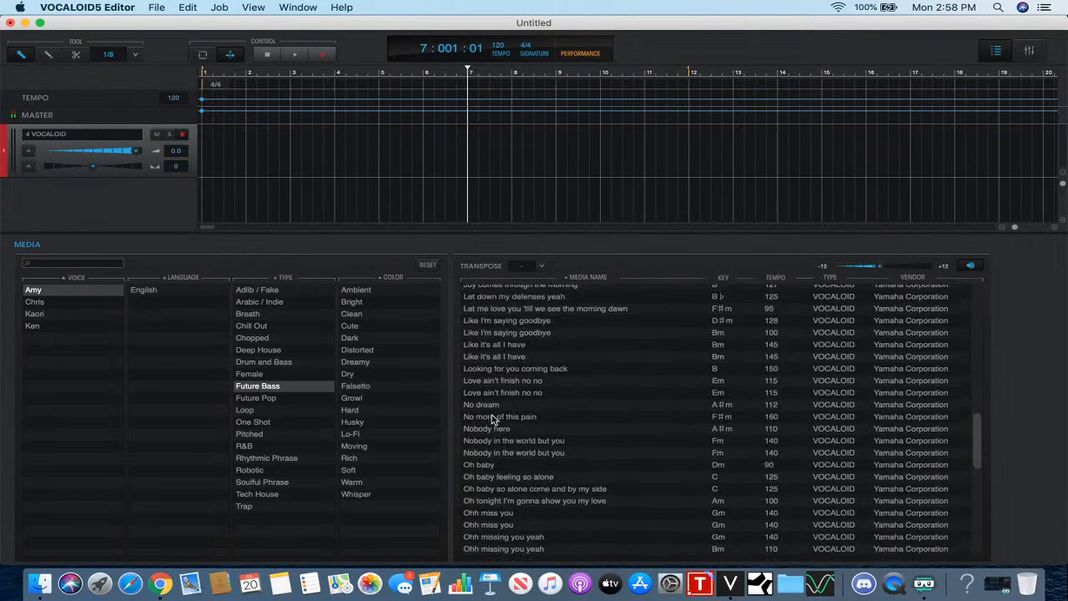
{"action": "left_click", "coordinate": [494, 453]}
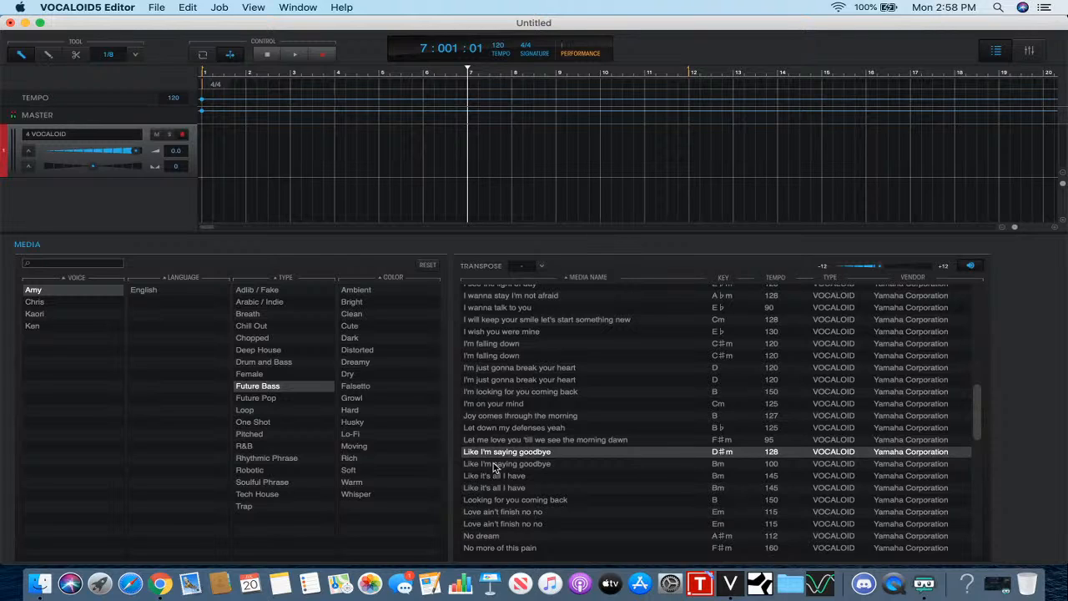
{"action": "left_click", "coordinate": [494, 464]}
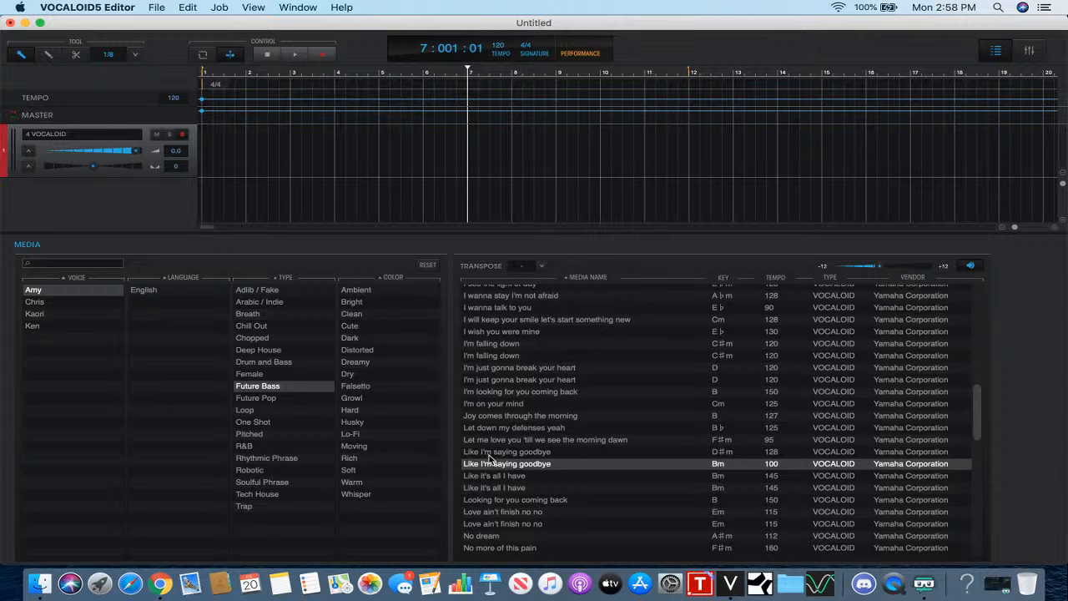
{"action": "left_click", "coordinate": [488, 455]}
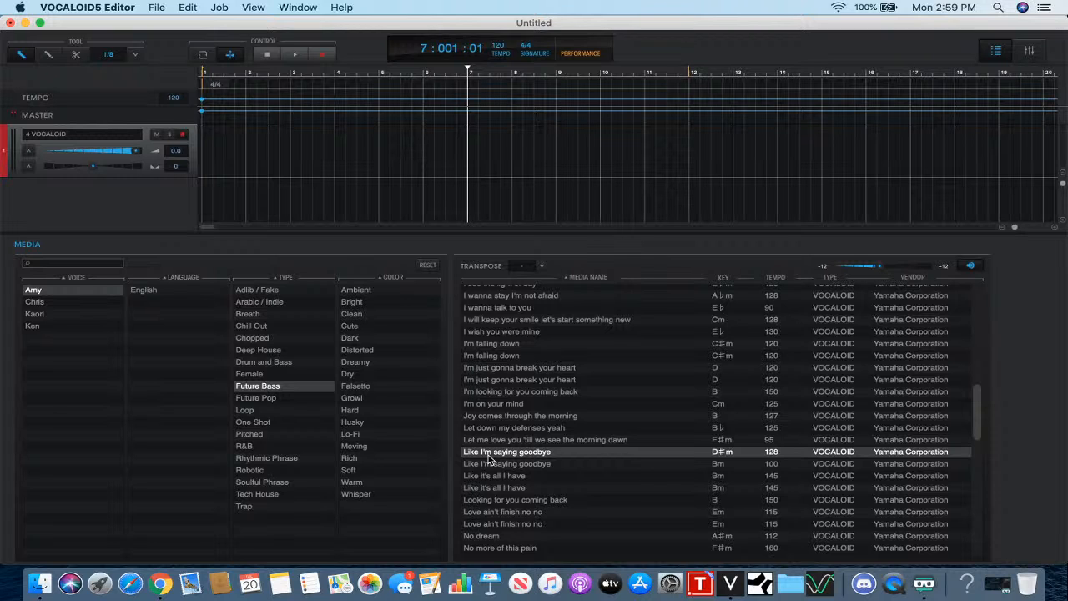
- Preview So tonight I'm gonna show you my heart and place it at measure 1 of the VOCALOID track
{"action": "scroll", "coordinate": [489, 457], "scroll_direction": "down", "scroll_amount": 15}
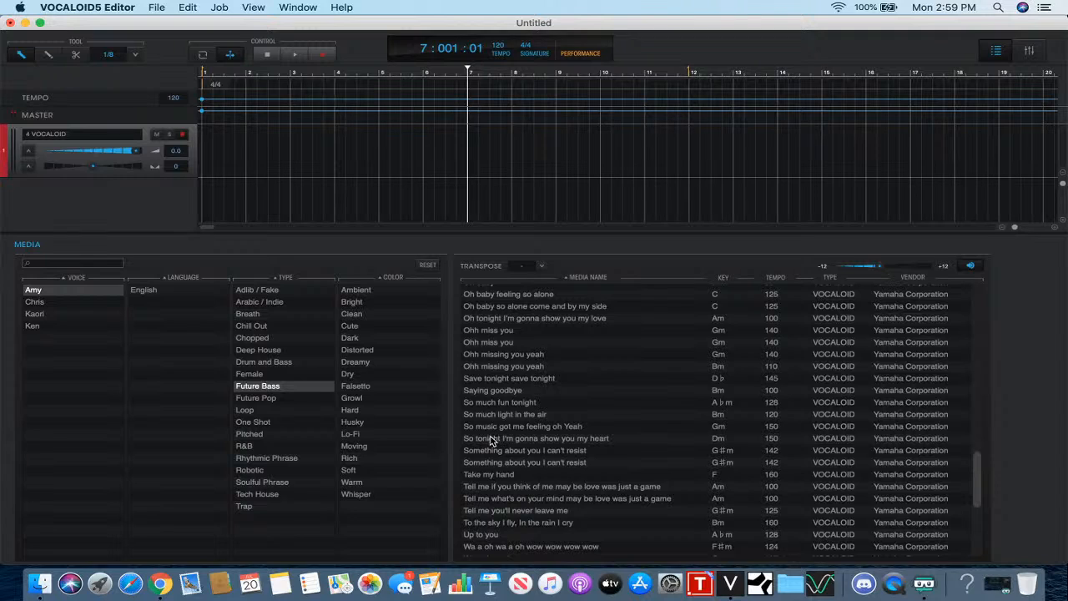
{"action": "left_click", "coordinate": [492, 440]}
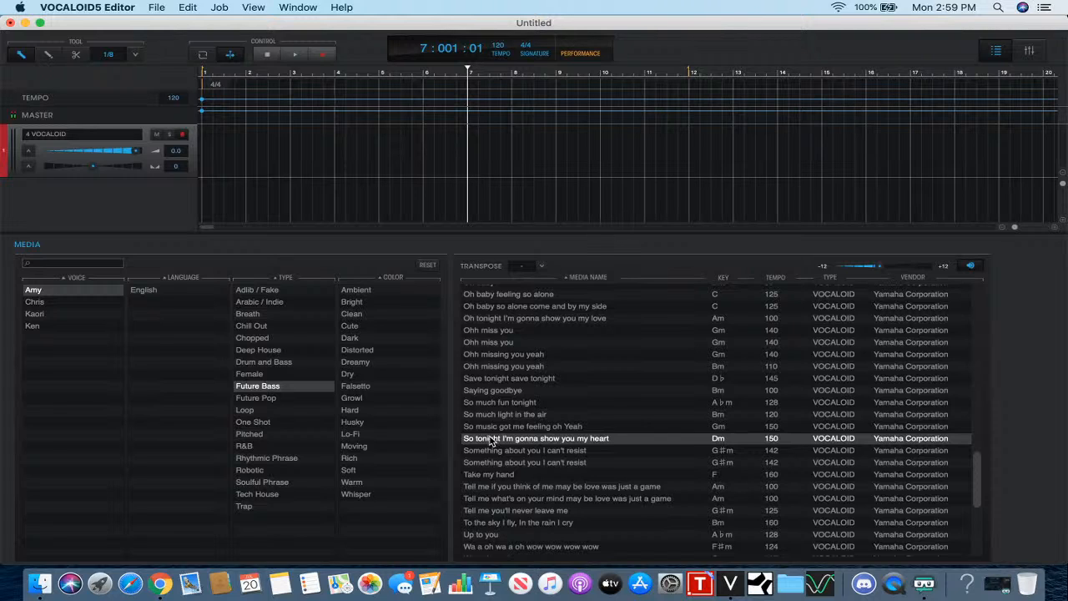
{"action": "left_click_drag", "start_coordinate": [492, 440], "coordinate": [203, 152]}
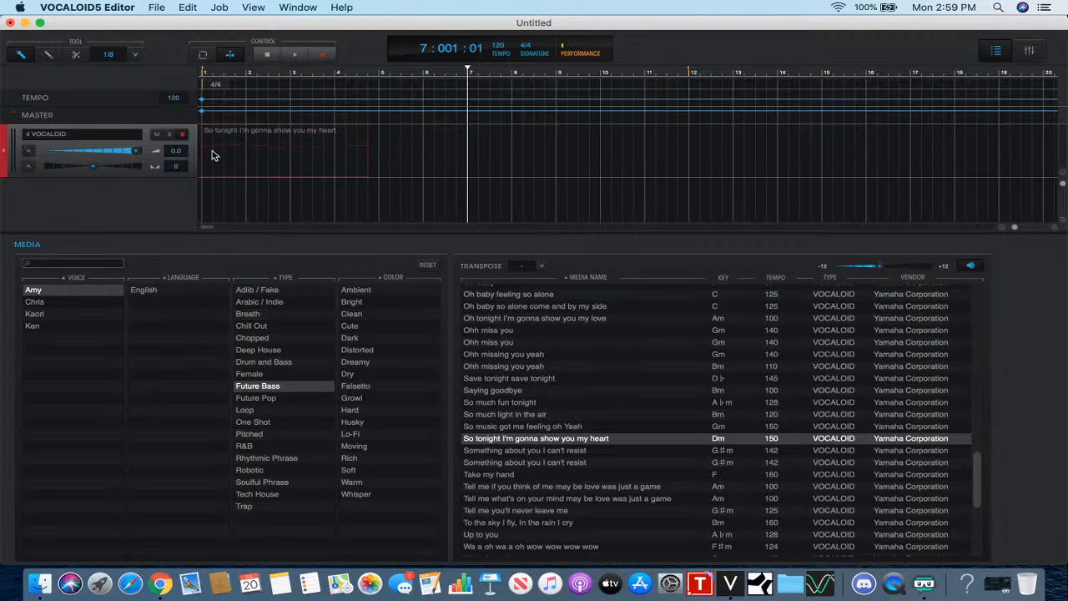
- Change the voice of the So tonight I'm gonna show you my heart part to MIKU_V4_English
{"action": "double_click", "coordinate": [214, 154]}
{"action": "left_click", "coordinate": [134, 240]}
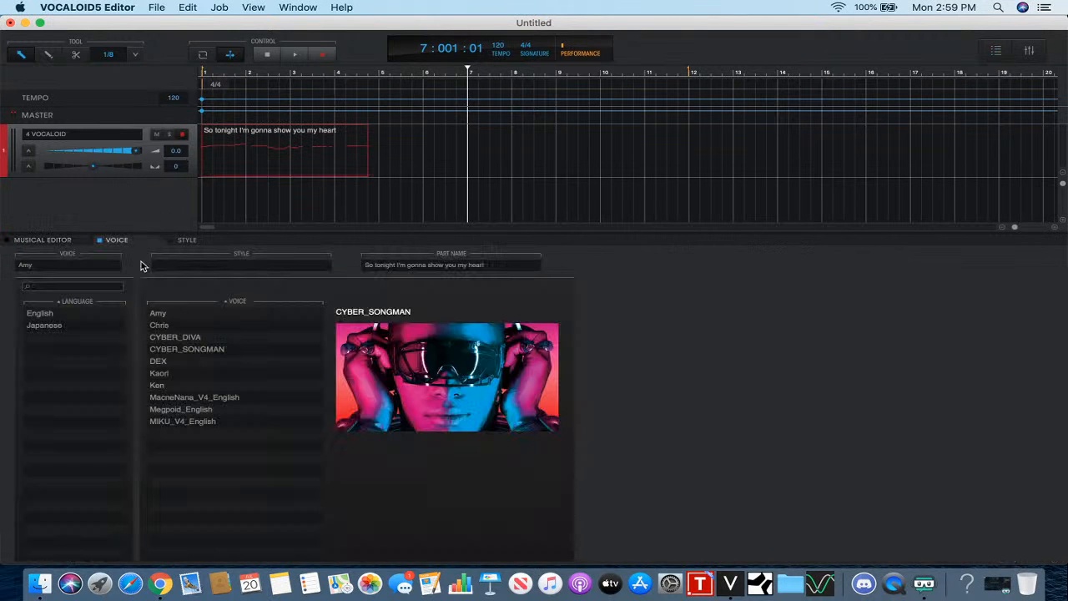
{"action": "left_click", "coordinate": [189, 427]}
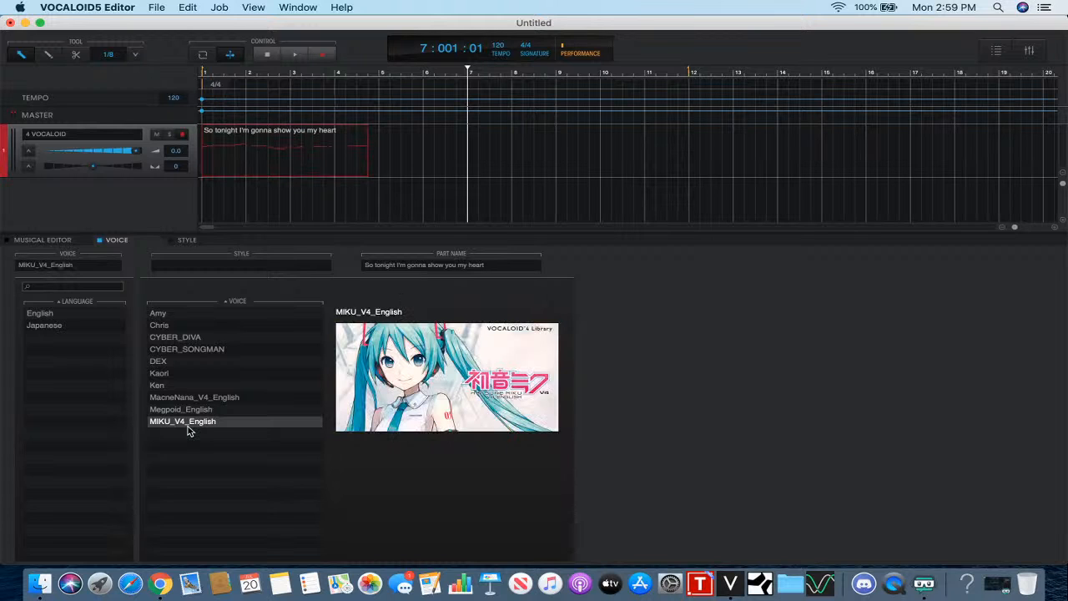
- Select all notes of the part in the musical editor and transpose them down about seven semitones
{"action": "left_click", "coordinate": [65, 242]}
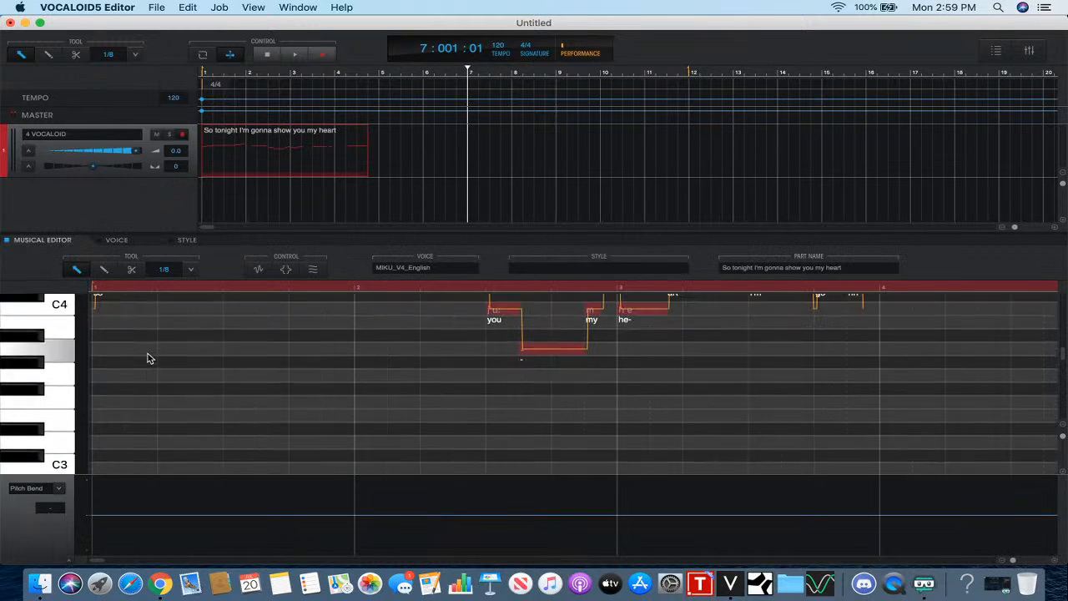
{"action": "scroll", "coordinate": [147, 359], "scroll_direction": "up", "scroll_amount": 5}
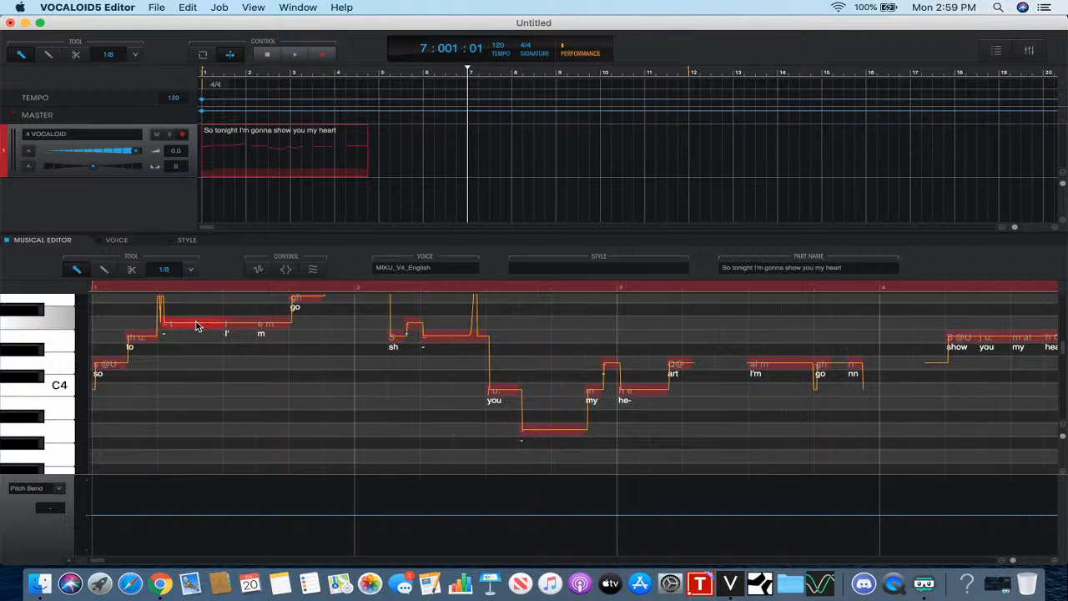
{"action": "right_click", "coordinate": [196, 330]}
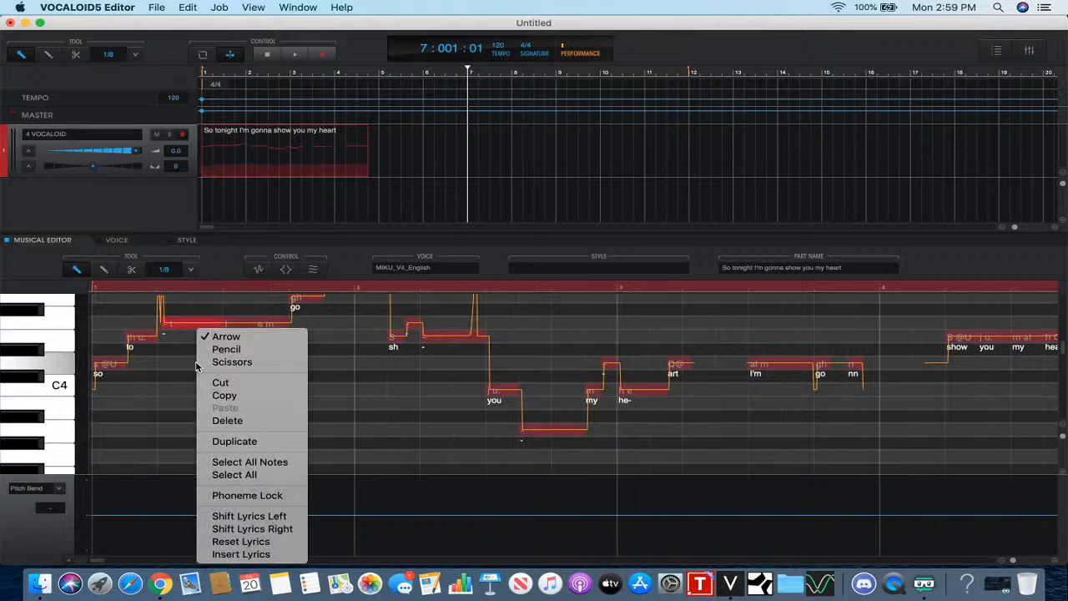
{"action": "left_click", "coordinate": [232, 464]}
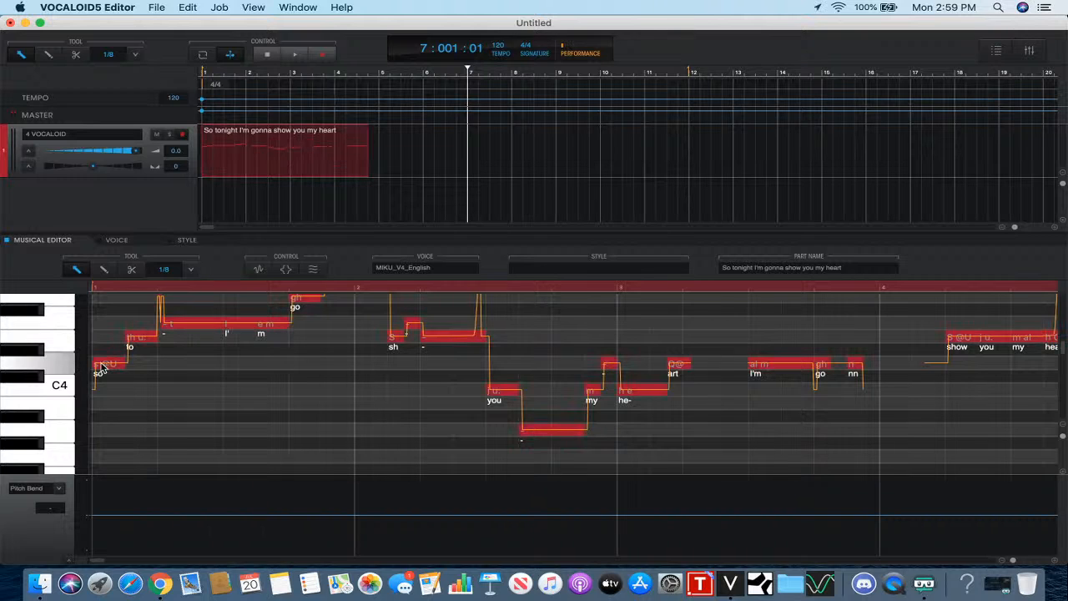
{"action": "scroll", "coordinate": [101, 368], "scroll_direction": "down", "scroll_amount": 2}
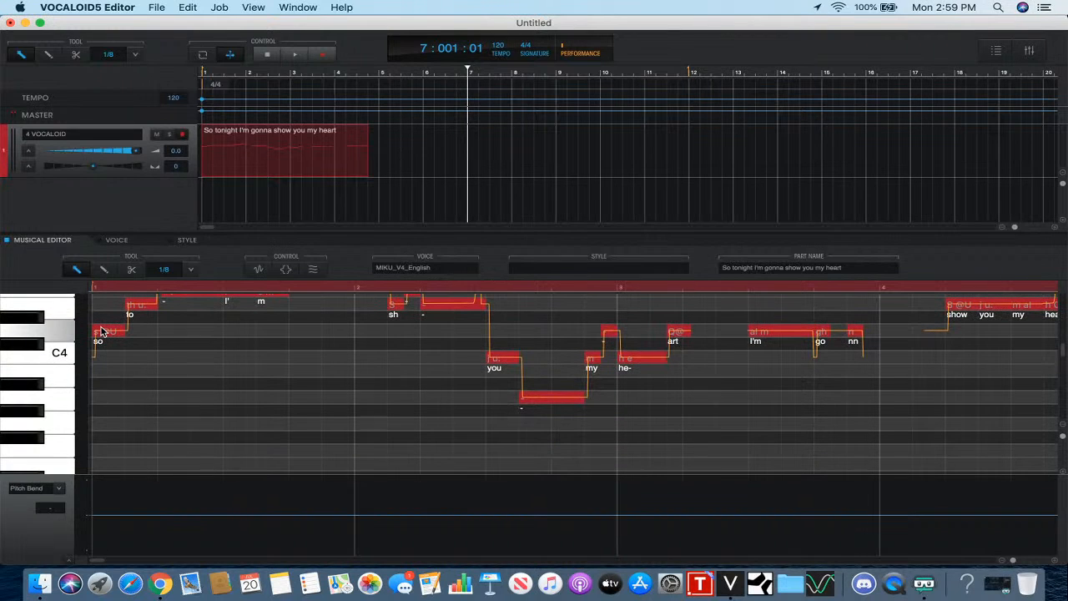
{"action": "left_click_drag", "start_coordinate": [101, 330], "coordinate": [100, 424]}
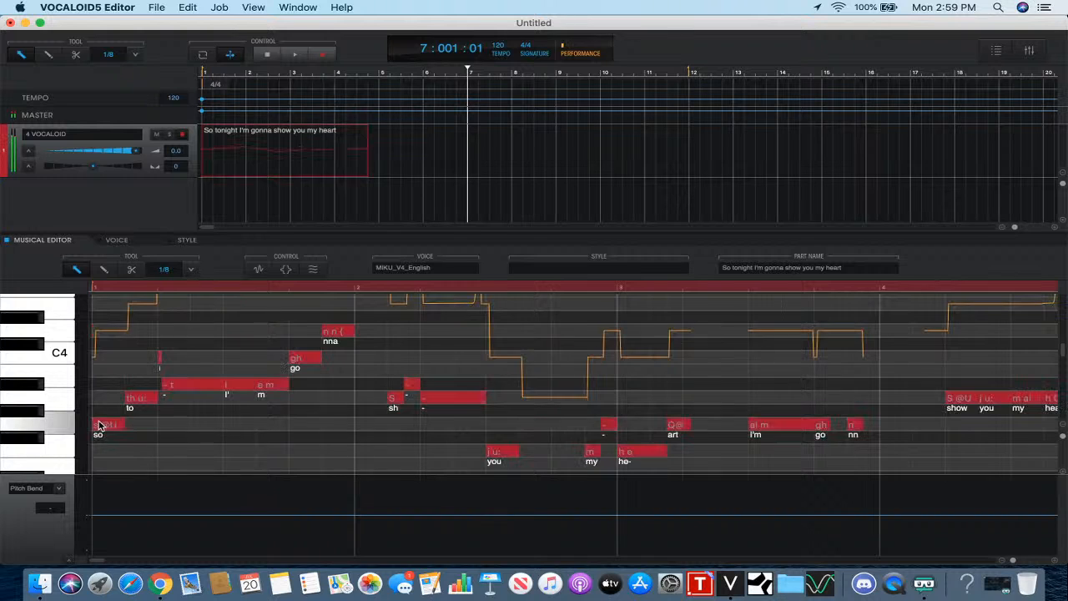
- Play the transposed part twice from the beginning of the song, raising the system volume during playback
{"action": "key", "text": "Home"}
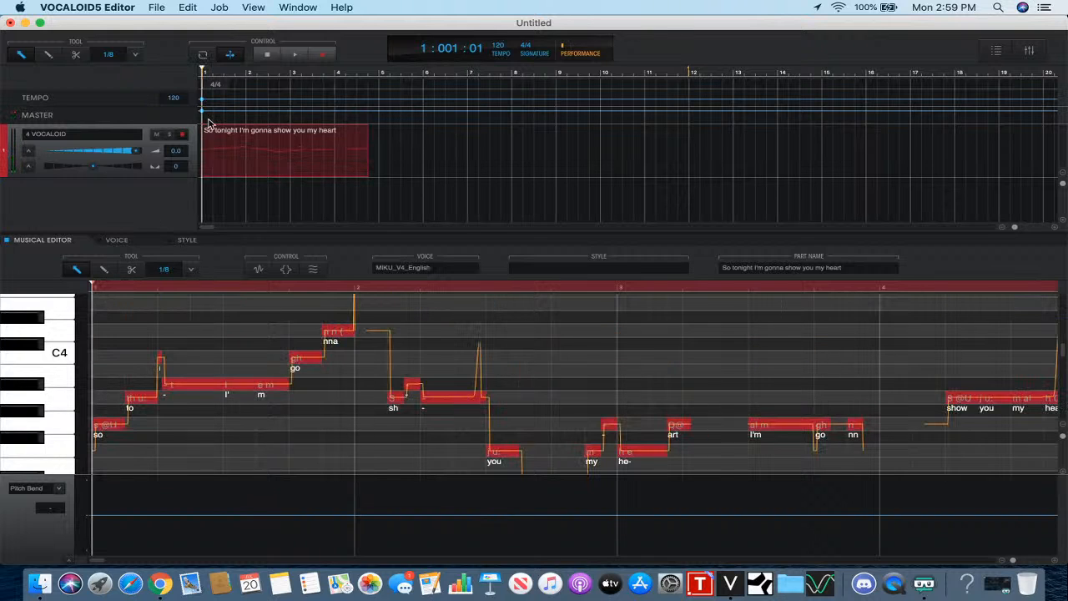
{"action": "left_click", "coordinate": [294, 53]}
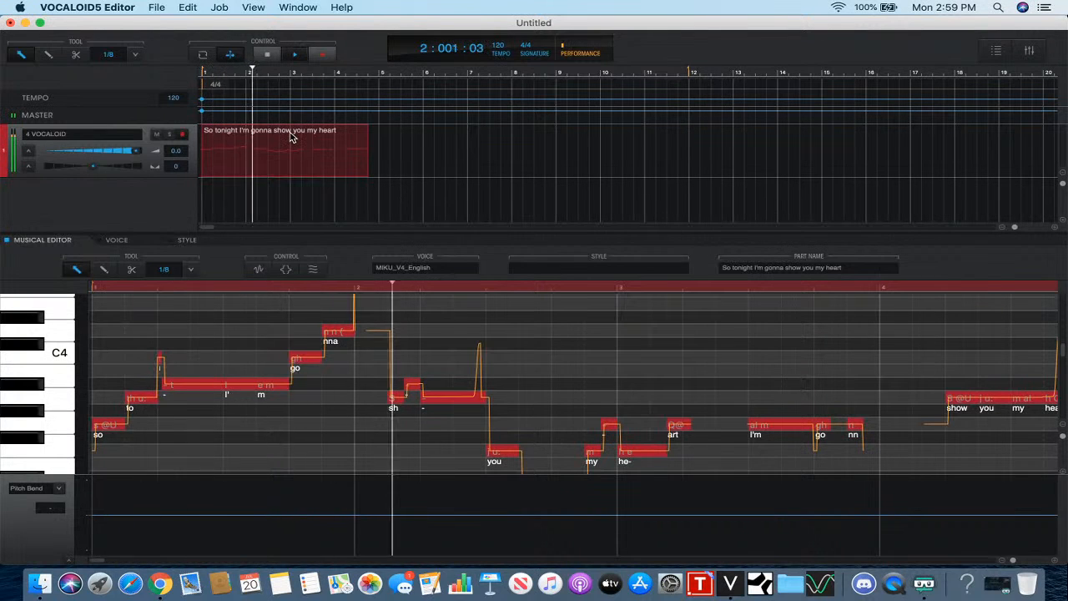
{"action": "key", "text": "XF86AudioRaiseVolume"}
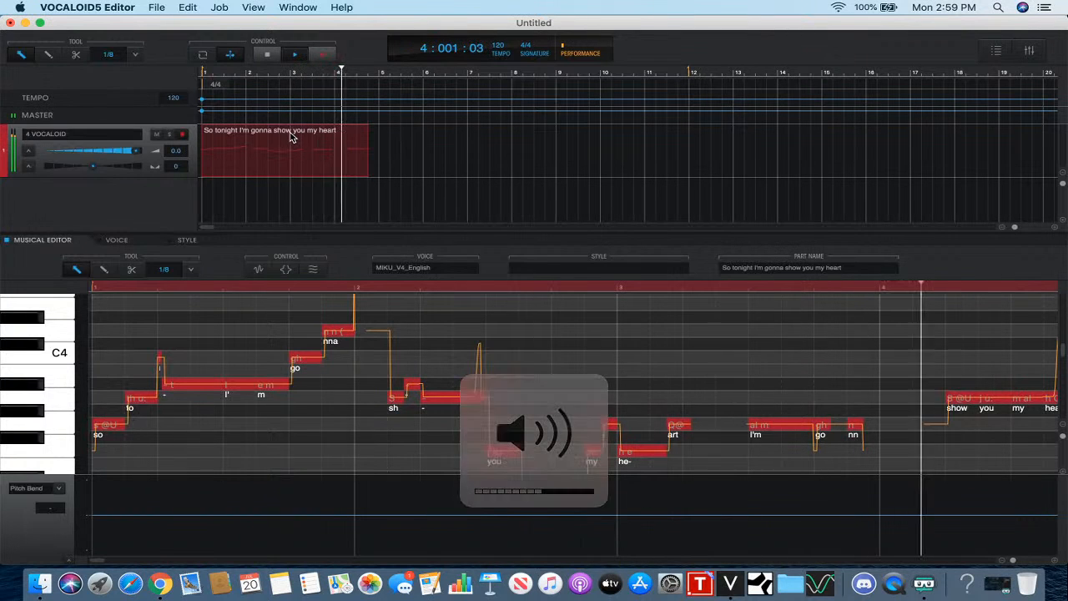
{"action": "left_click", "coordinate": [266, 54]}
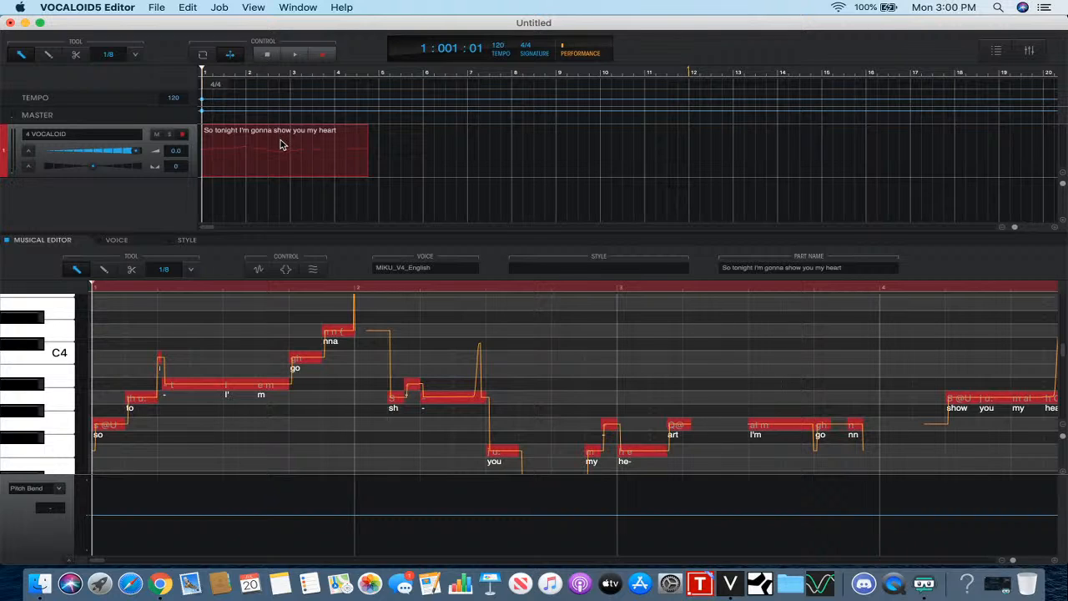
{"action": "left_click", "coordinate": [293, 56]}
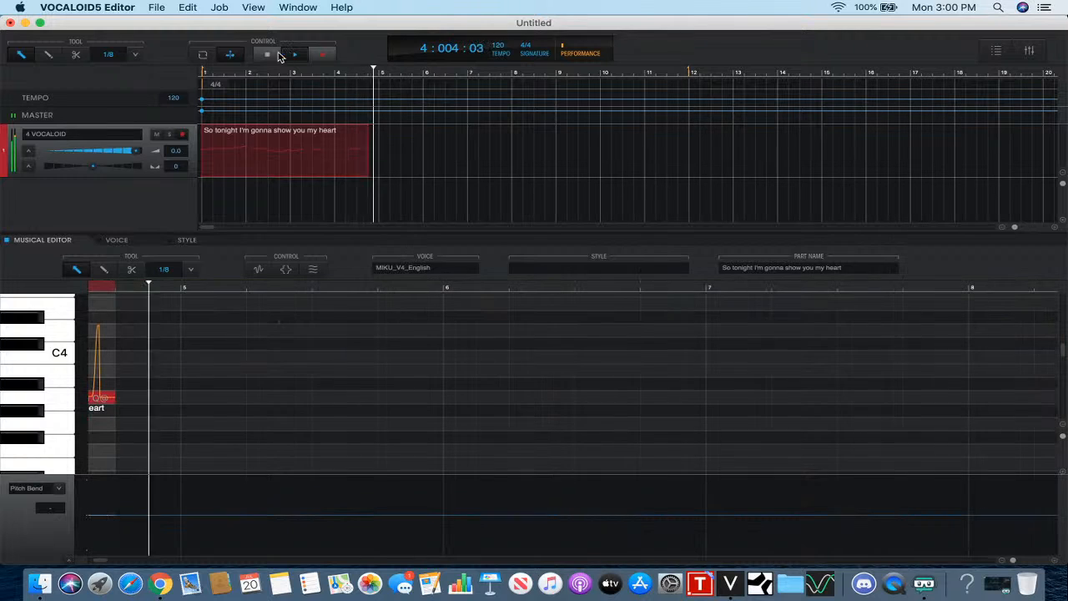
- Delete the So tonight I'm gonna show you my heart part from the VOCALOID track
{"action": "right_click", "coordinate": [239, 138]}
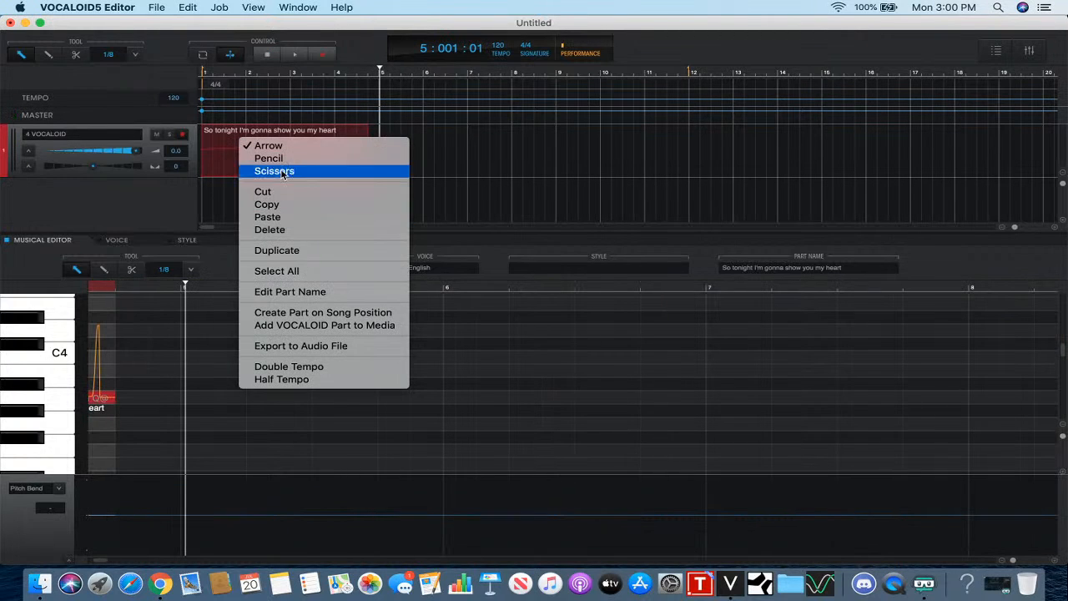
{"action": "left_click", "coordinate": [282, 230]}
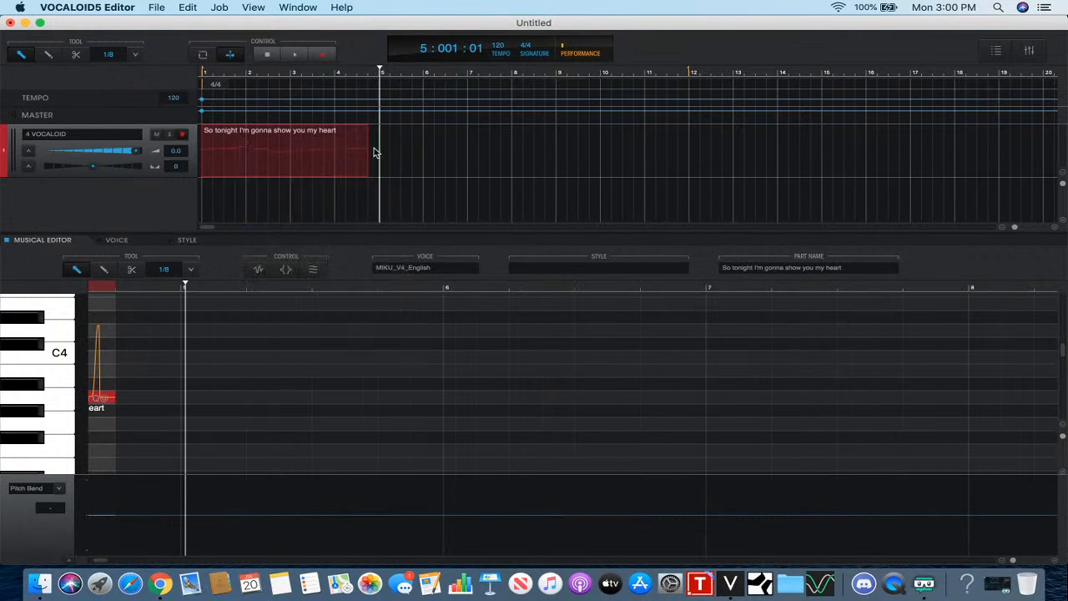
- Preview Amy's phrases Something about you I can't resist and Wonder like dawn in a morning in the media browser, and close it
{"action": "left_click", "coordinate": [998, 53]}
{"action": "left_click", "coordinate": [567, 450]}
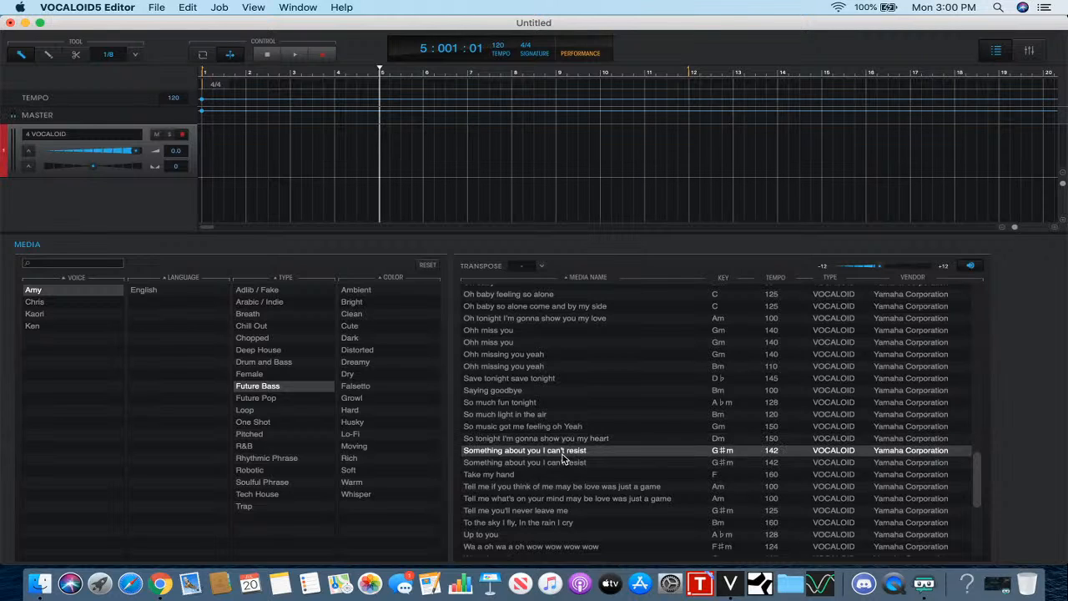
{"action": "scroll", "coordinate": [548, 492], "scroll_direction": "down", "scroll_amount": 1}
{"action": "scroll", "coordinate": [548, 493], "scroll_direction": "down", "scroll_amount": 5}
{"action": "left_click", "coordinate": [545, 455]}
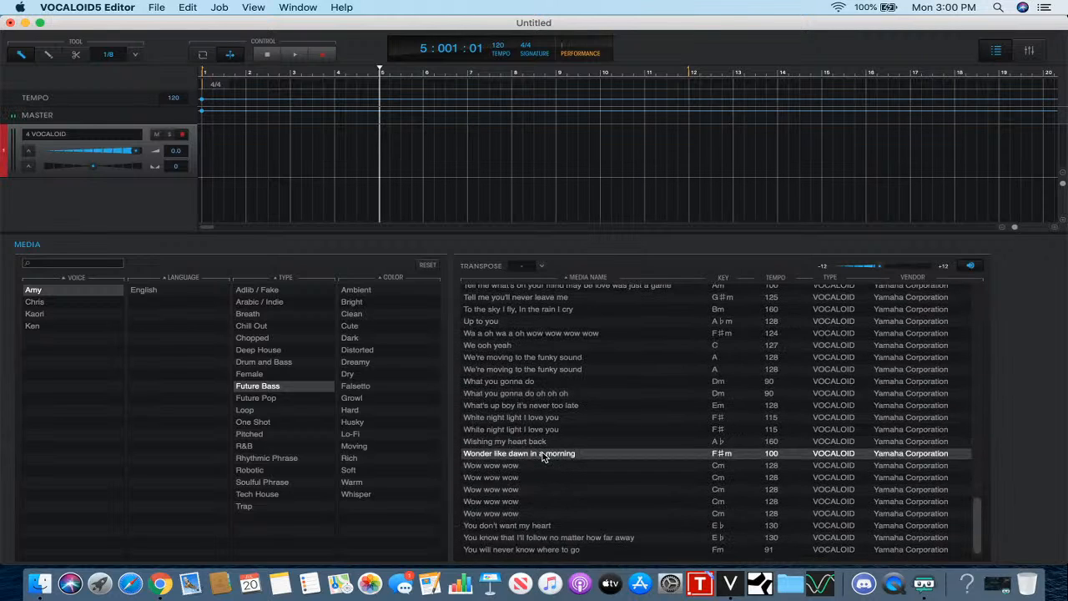
{"action": "left_click", "coordinate": [998, 54]}
- Open the Chris Clarity project, discarding the changes to the untitled document
{"action": "left_click", "coordinate": [155, 8]}
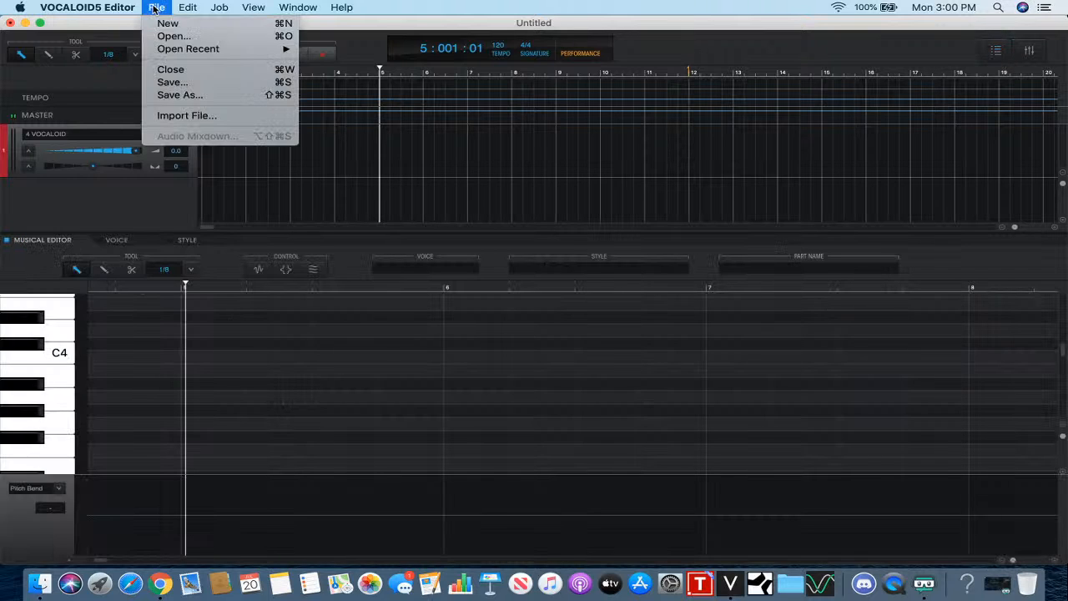
{"action": "left_click", "coordinate": [180, 37]}
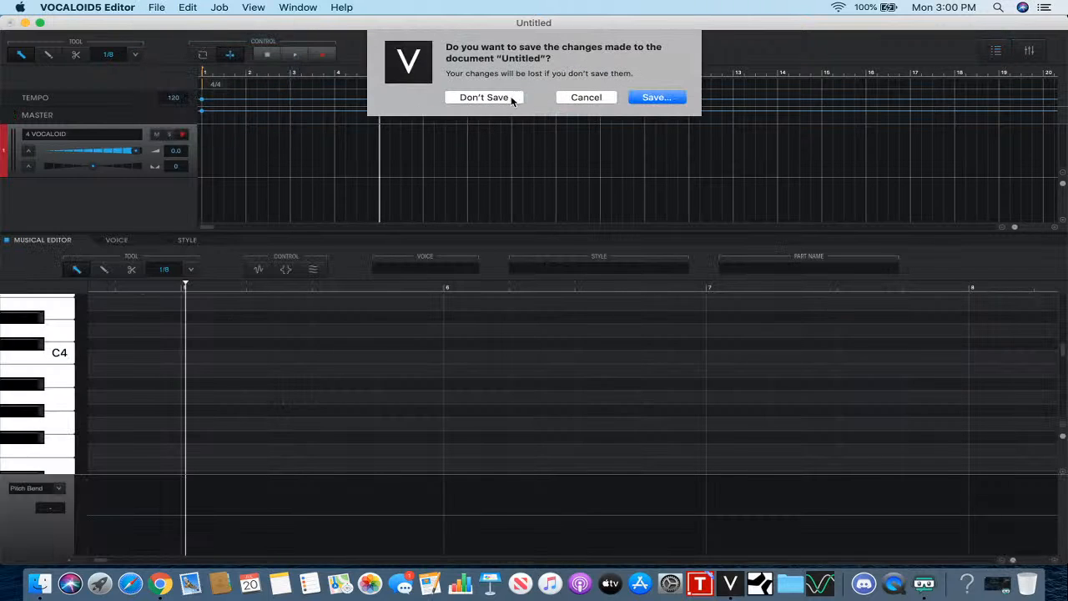
{"action": "left_click", "coordinate": [509, 99]}
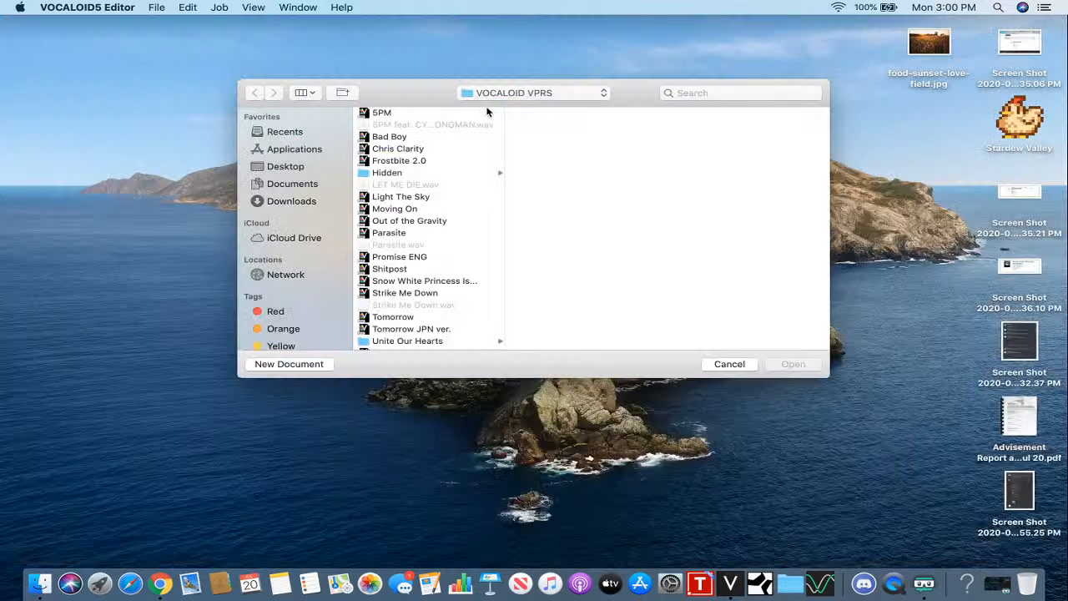
{"action": "double_click", "coordinate": [416, 148]}
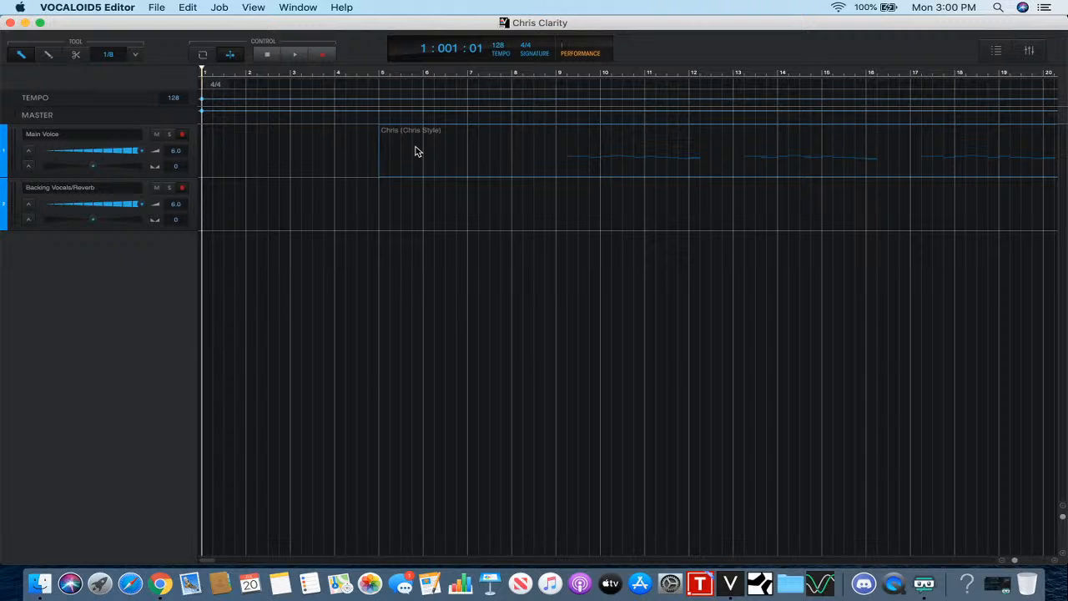
- Open the Chris (Chris Style) part of the Main Voice track in the musical editor and play it from measure 9
{"action": "scroll", "coordinate": [480, 132], "scroll_direction": "right", "scroll_amount": 5}
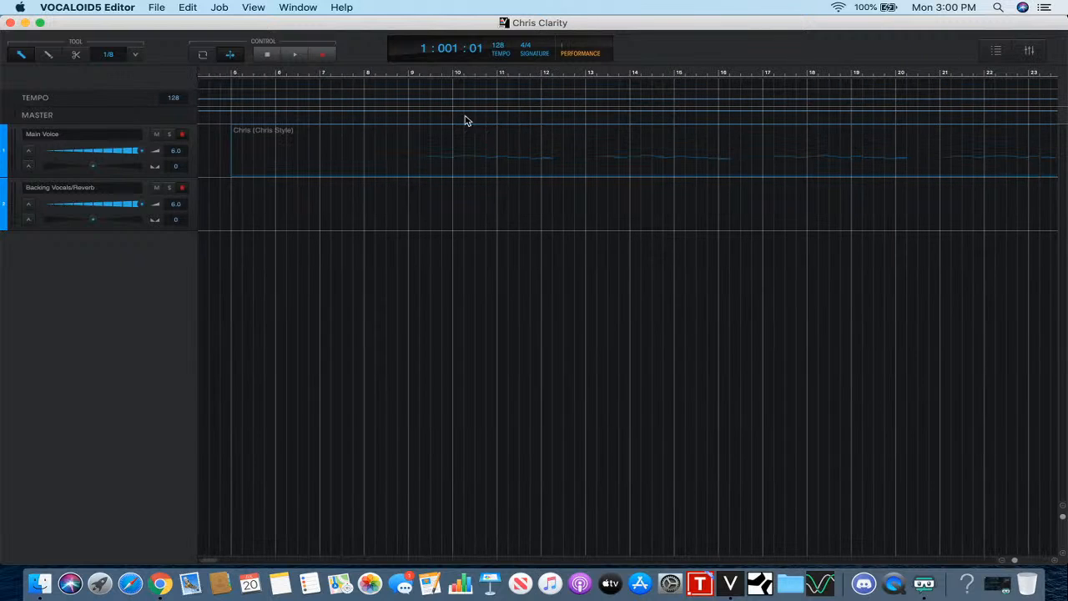
{"action": "left_click", "coordinate": [409, 74]}
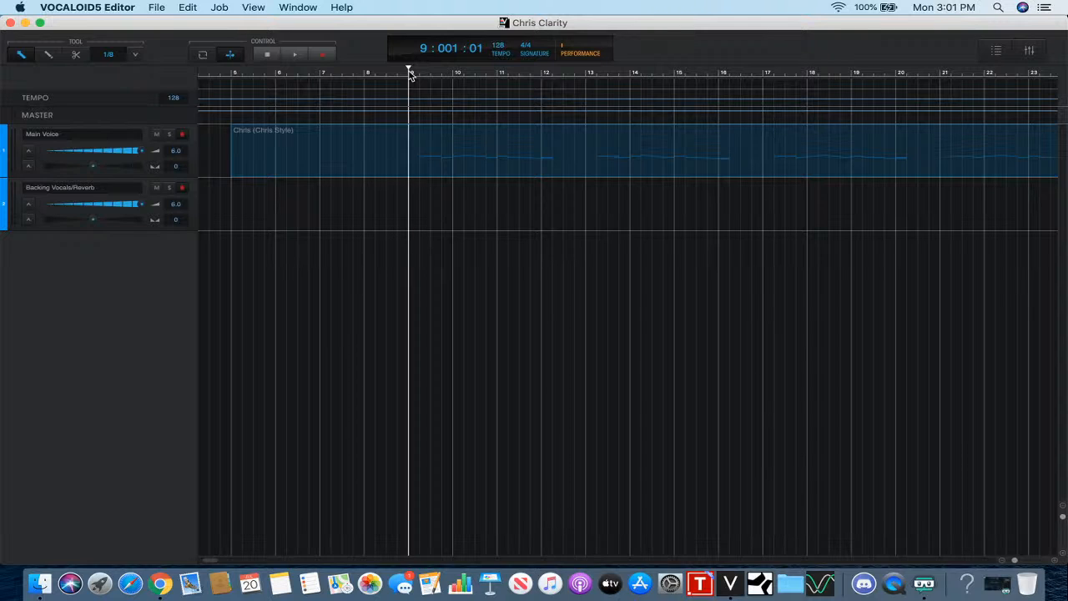
{"action": "double_click", "coordinate": [428, 150]}
{"action": "scroll", "coordinate": [437, 334], "scroll_direction": "down", "scroll_amount": 5}
{"action": "scroll", "coordinate": [436, 334], "scroll_direction": "right", "scroll_amount": 7}
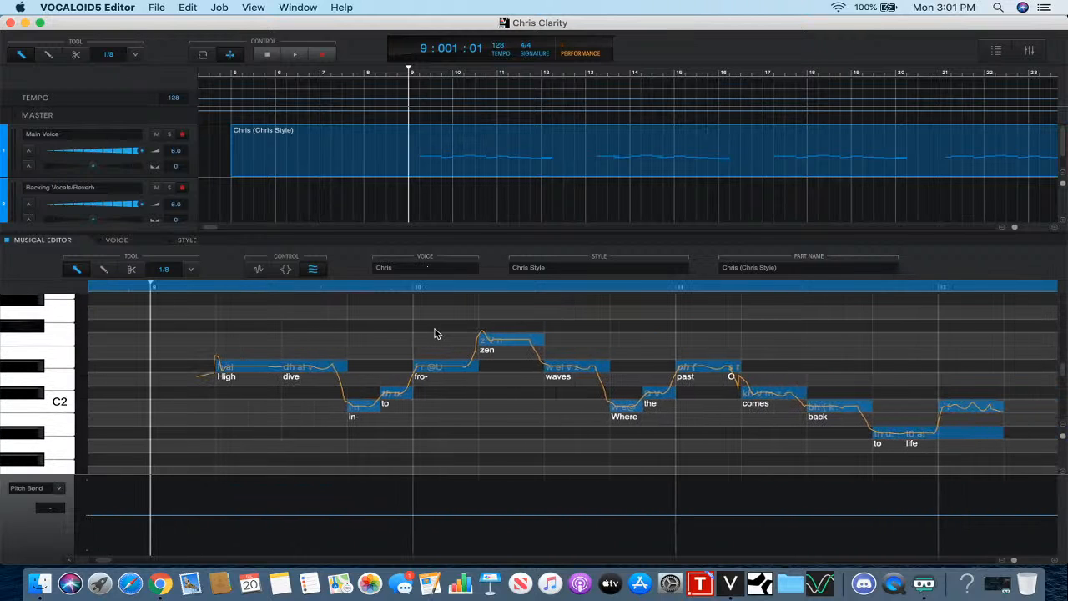
{"action": "left_click", "coordinate": [296, 54]}
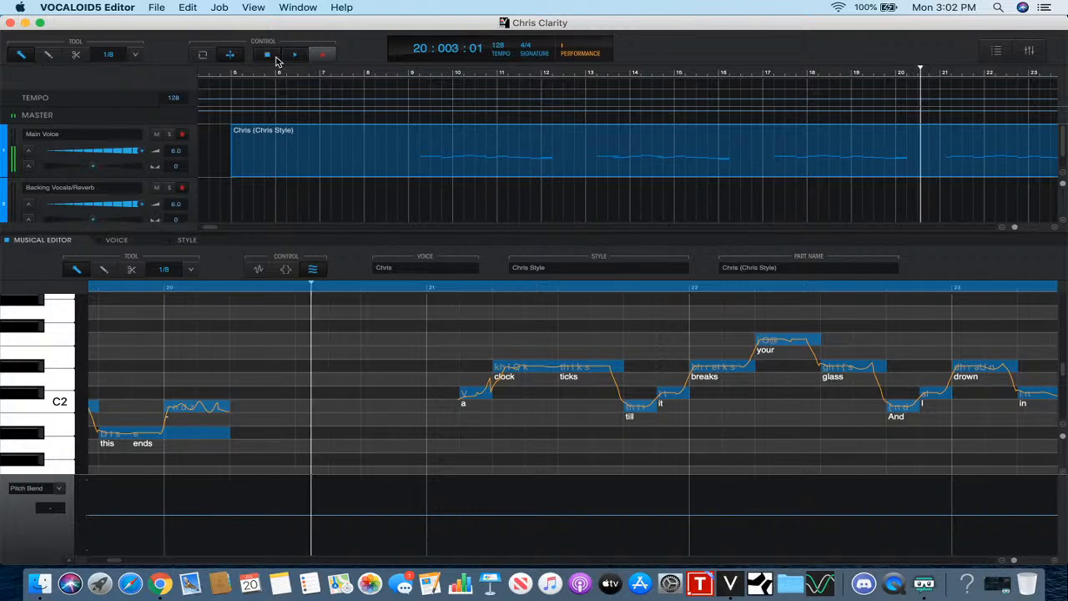
{"action": "left_click", "coordinate": [268, 55]}
- Apply the Down2 pitch attack effect to the note "both" at measure 19
{"action": "left_click", "coordinate": [855, 71]}
{"action": "left_click", "coordinate": [847, 75]}
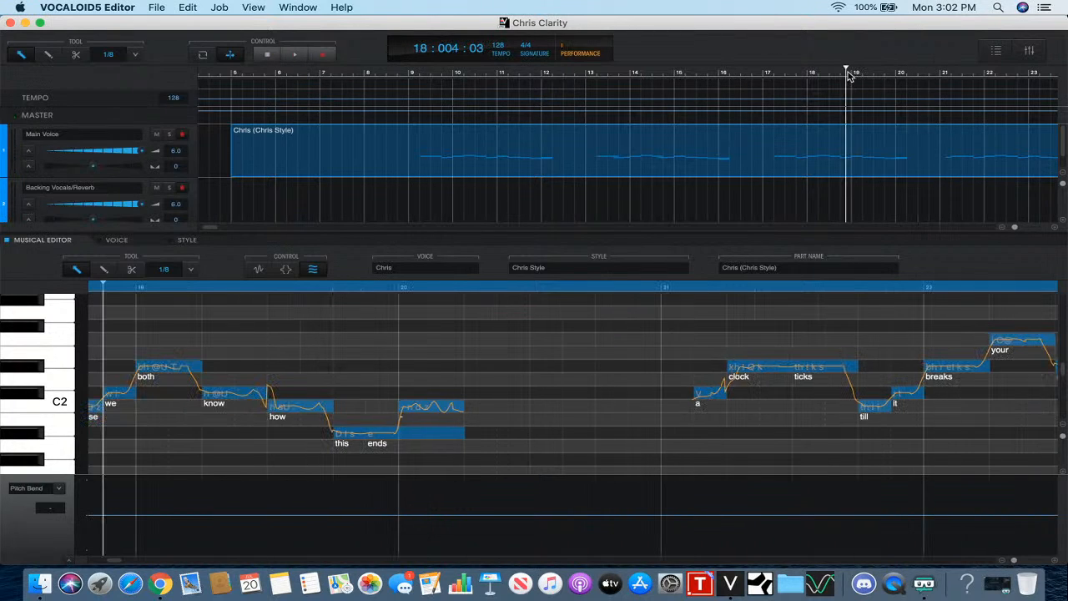
{"action": "left_click", "coordinate": [853, 74]}
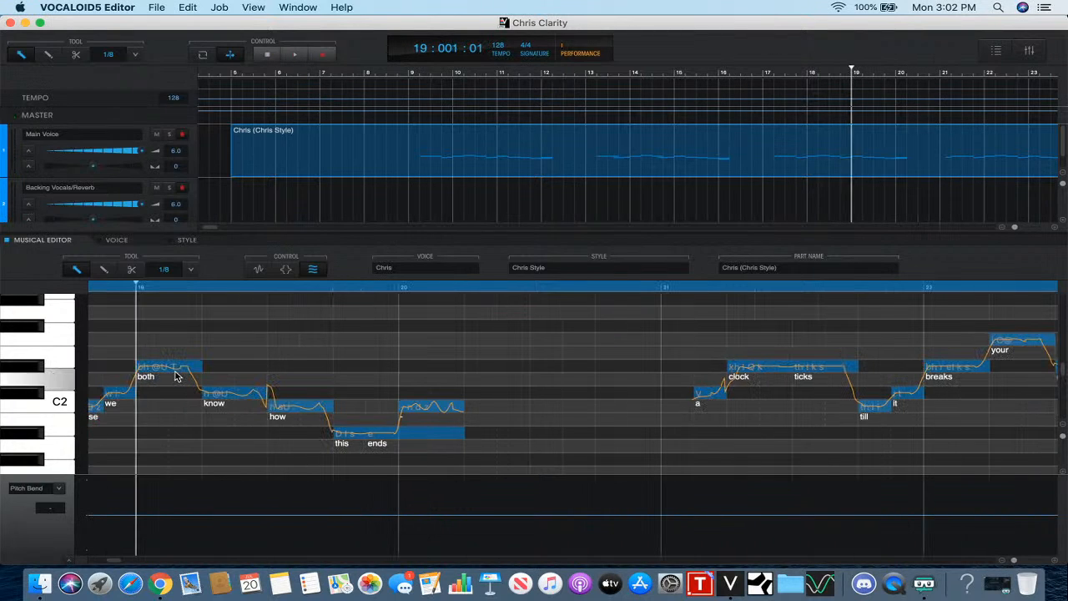
{"action": "left_click", "coordinate": [176, 376]}
{"action": "left_click", "coordinate": [286, 268]}
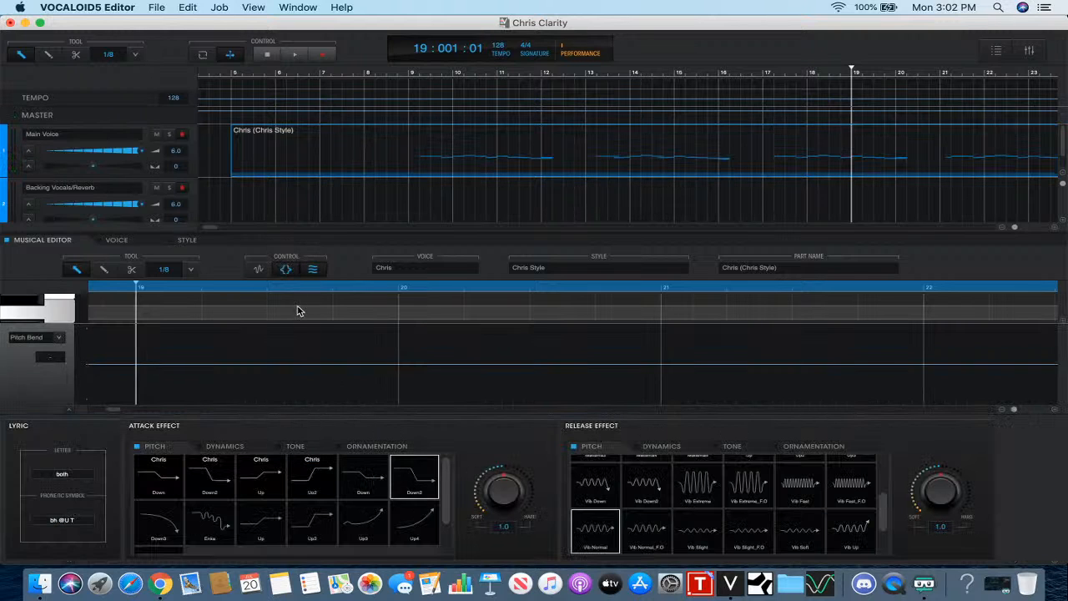
{"action": "left_click", "coordinate": [286, 273]}
- In the waveform view, shorten the attack effect region of the note "both" to just past measure 19 and lower its style amount slightly
{"action": "left_click", "coordinate": [262, 271]}
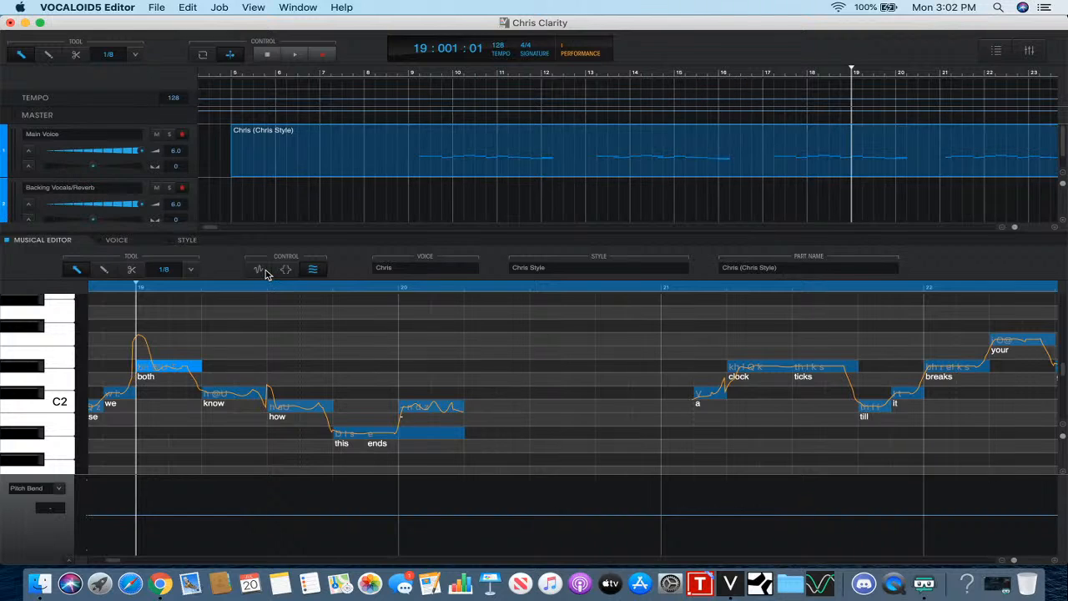
{"action": "left_click", "coordinate": [263, 273]}
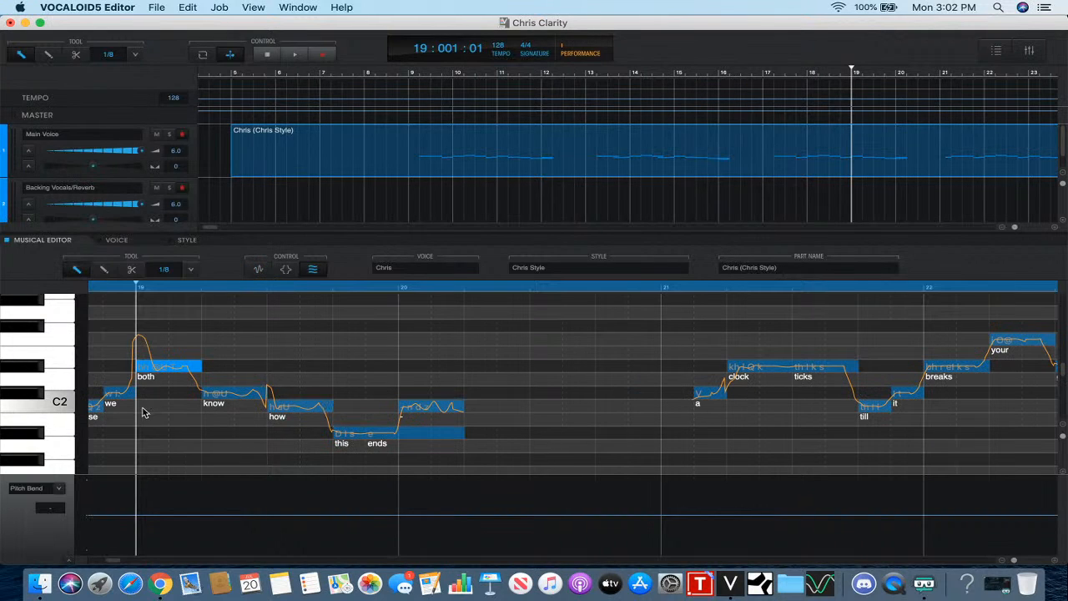
{"action": "left_click", "coordinate": [258, 270]}
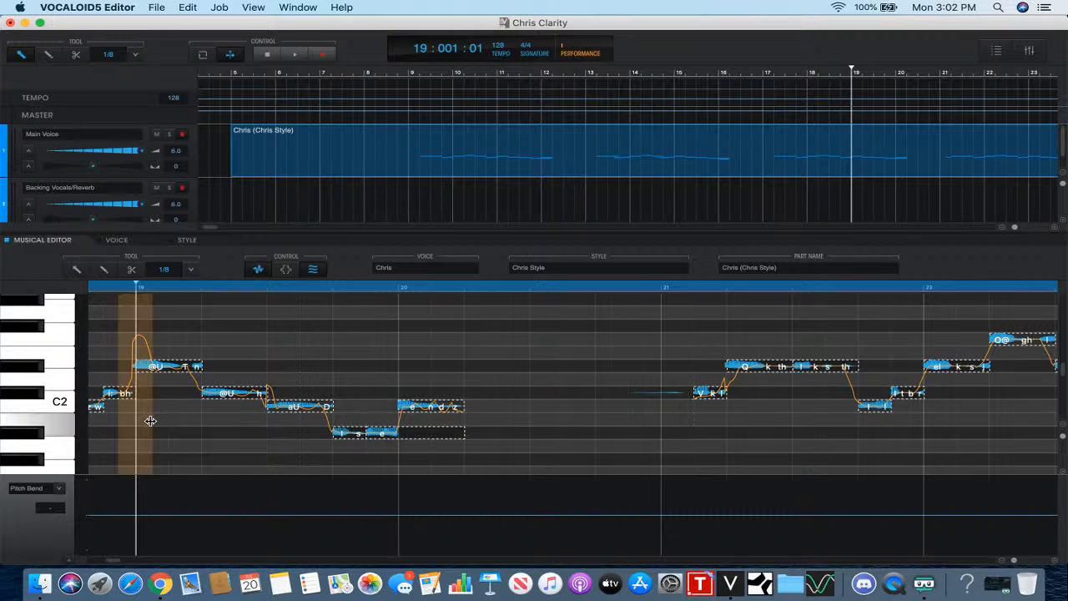
{"action": "left_click_drag", "start_coordinate": [144, 423], "coordinate": [143, 423]}
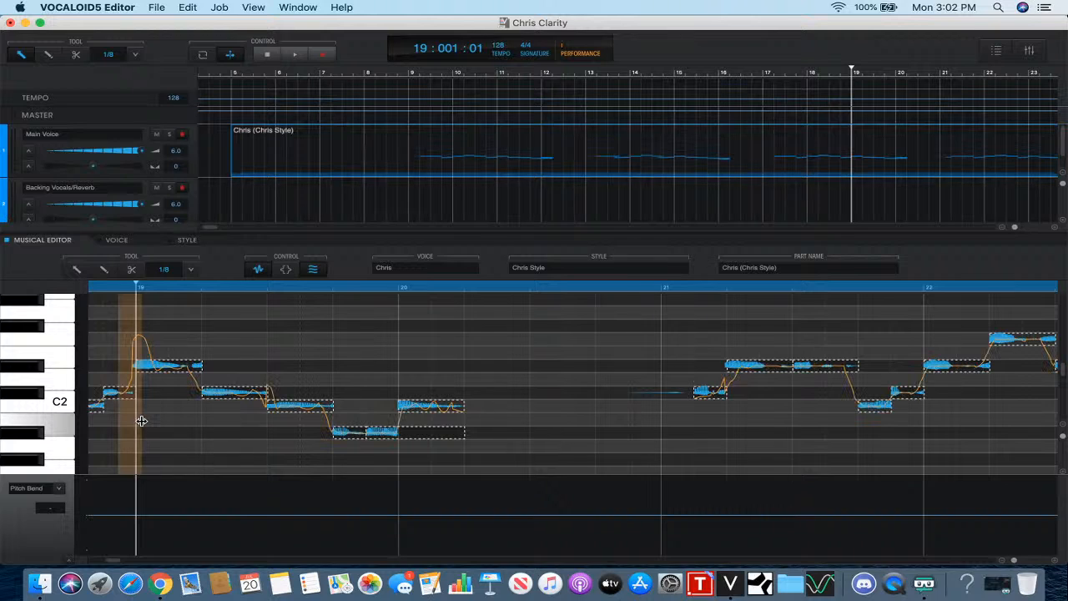
{"action": "left_click_drag", "start_coordinate": [141, 421], "coordinate": [142, 421]}
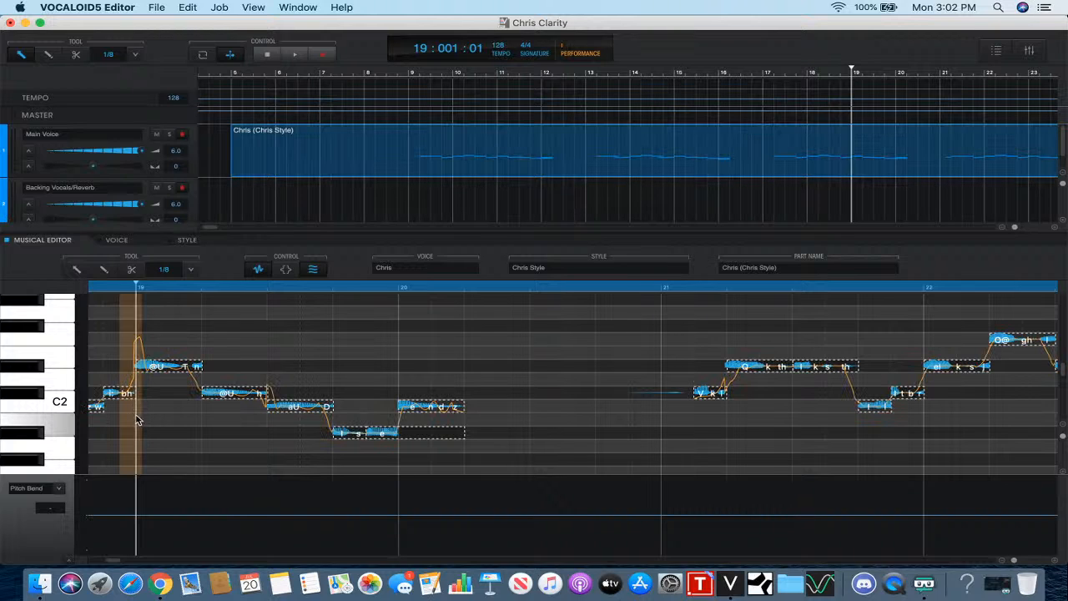
{"action": "left_click", "coordinate": [124, 419]}
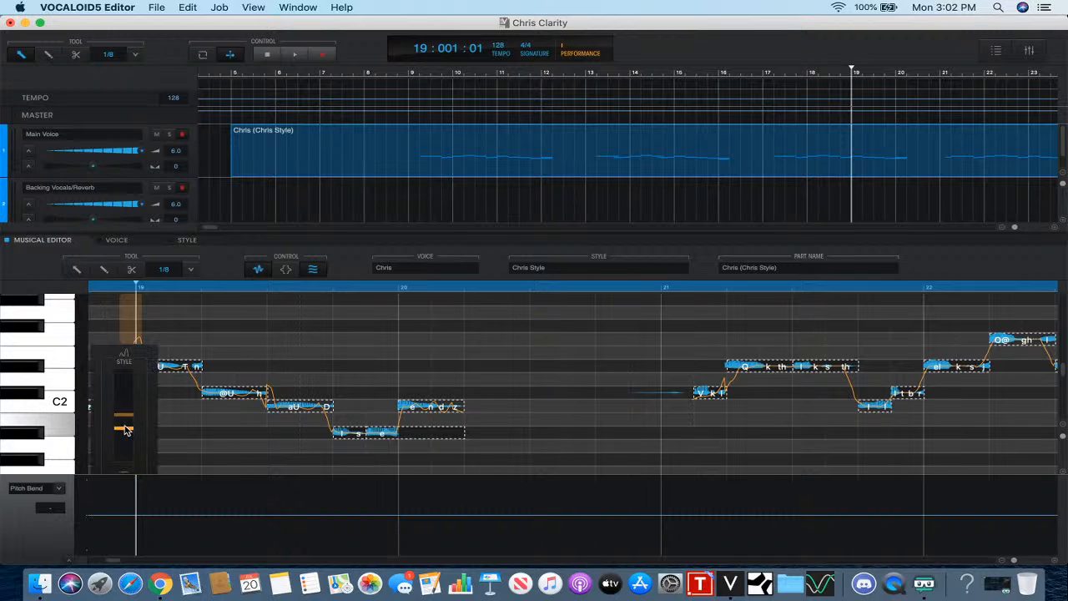
{"action": "left_click", "coordinate": [123, 430]}
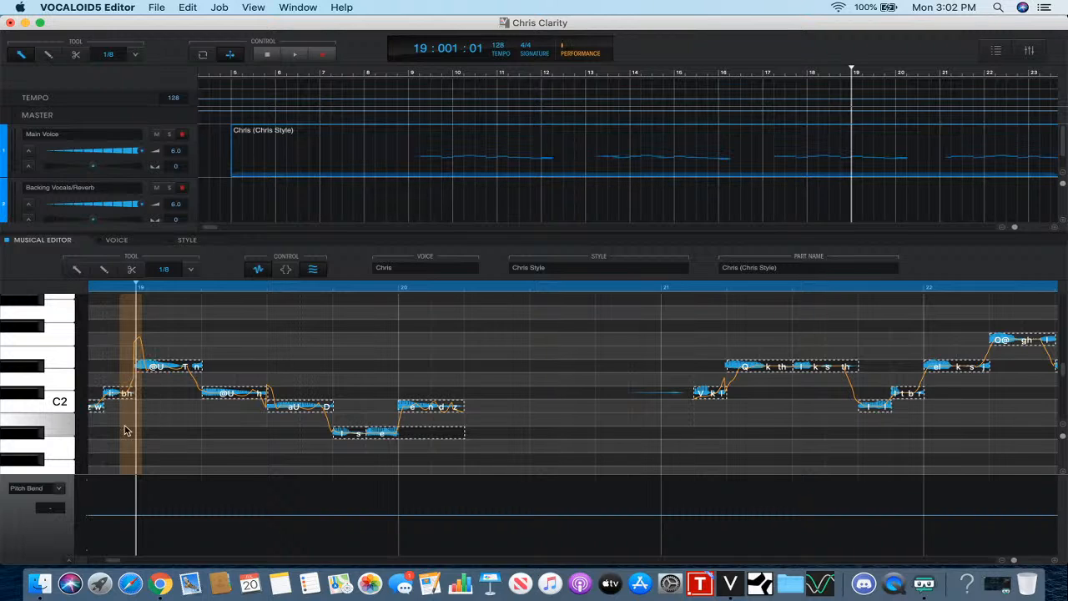
{"action": "left_click", "coordinate": [260, 272]}
- Play the edited passage from 18:004:03 and return the song position to that point
{"action": "left_click", "coordinate": [114, 287]}
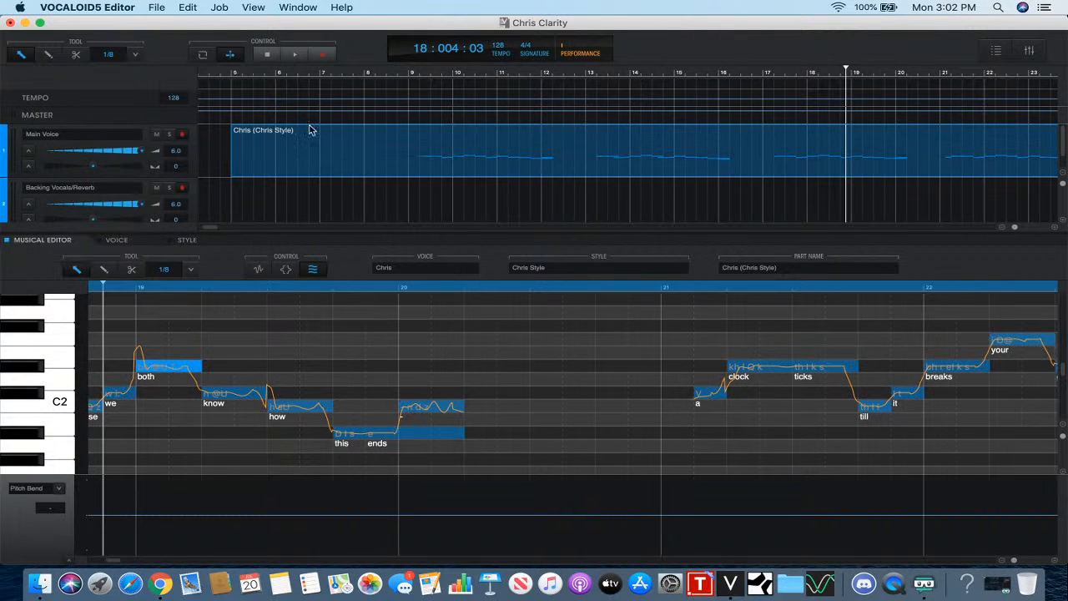
{"action": "left_click", "coordinate": [296, 57]}
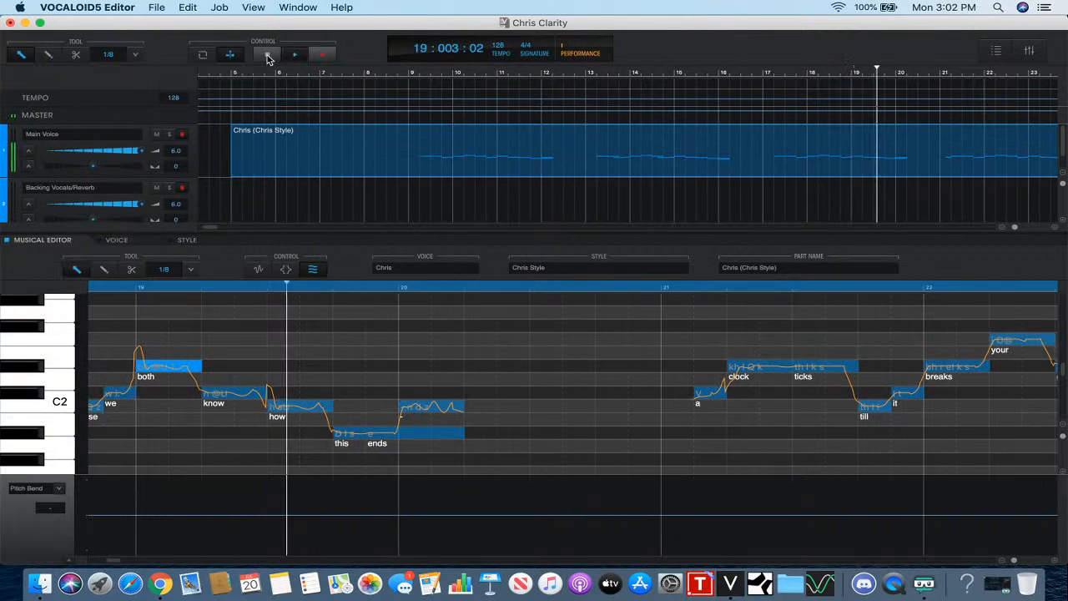
{"action": "left_click", "coordinate": [124, 292]}
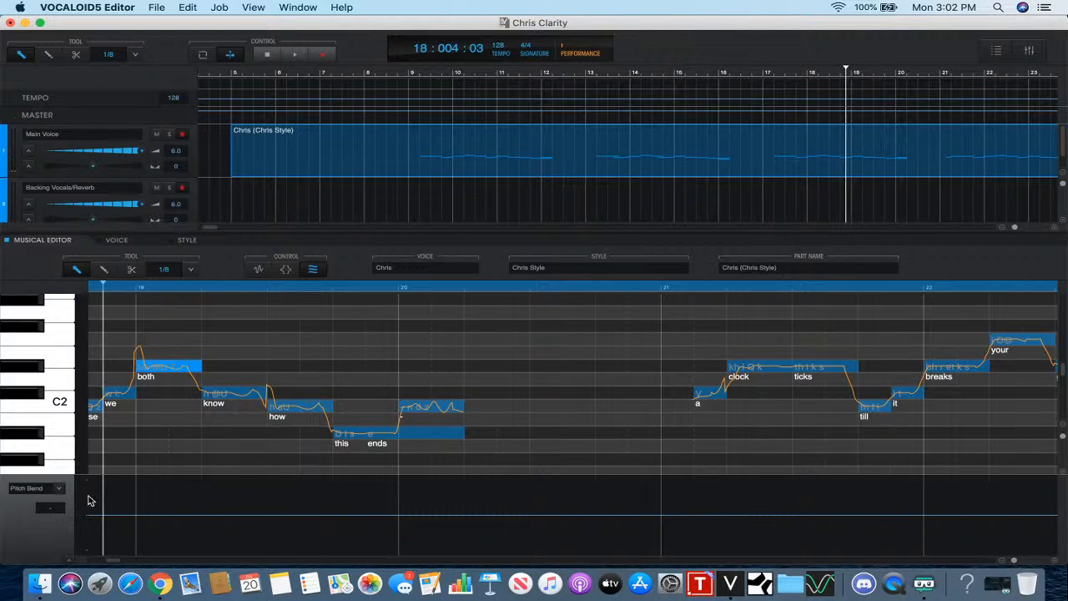
- Show the Mouth parameter in the control lane and look over its values for the notes around measure 19
{"action": "left_click", "coordinate": [62, 491]}
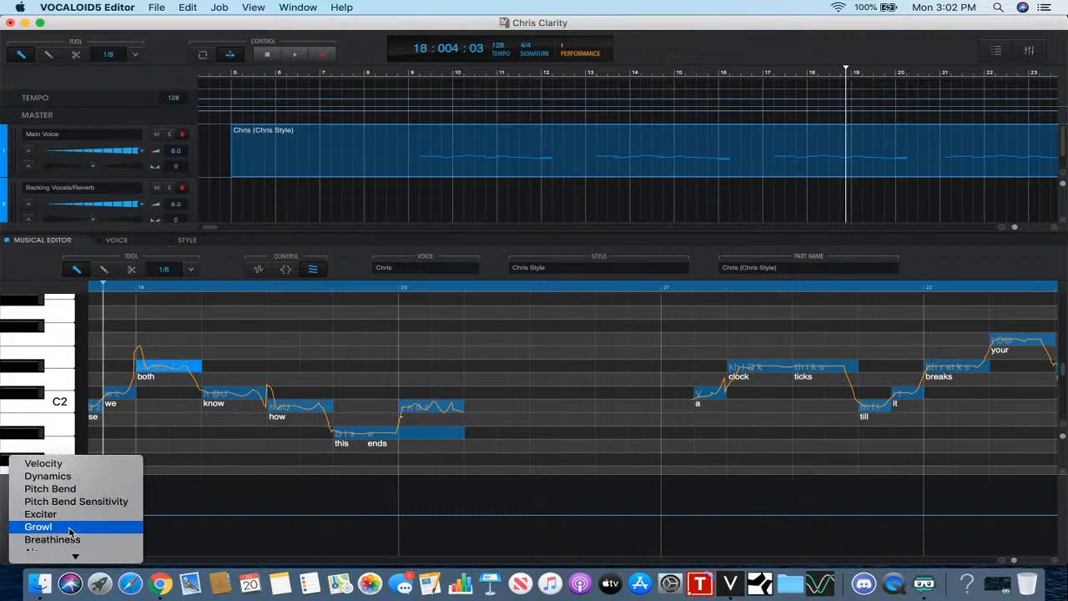
{"action": "scroll", "coordinate": [70, 531], "scroll_direction": "down", "scroll_amount": 3}
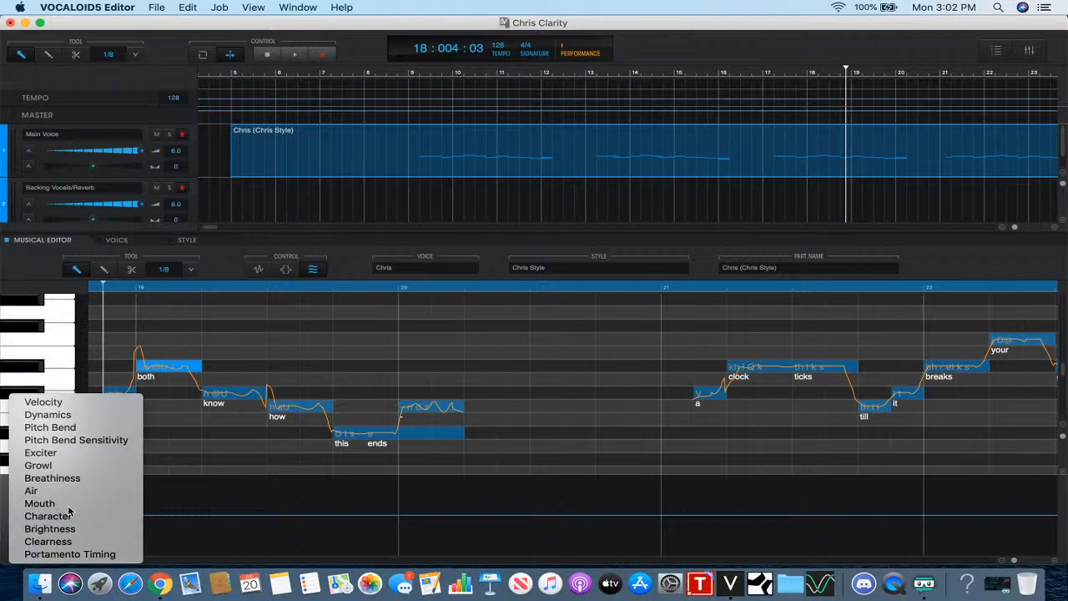
{"action": "left_click", "coordinate": [69, 504]}
{"action": "scroll", "coordinate": [187, 432], "scroll_direction": "left", "scroll_amount": 3}
{"action": "scroll", "coordinate": [187, 432], "scroll_direction": "left", "scroll_amount": 5}
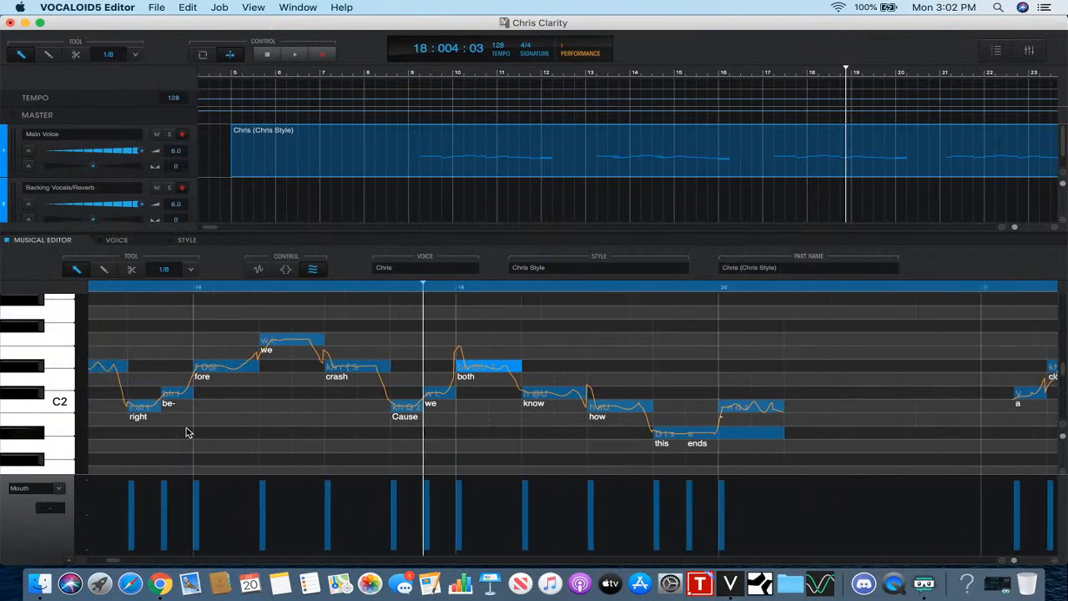
{"action": "scroll", "coordinate": [187, 432], "scroll_direction": "right", "scroll_amount": 5}
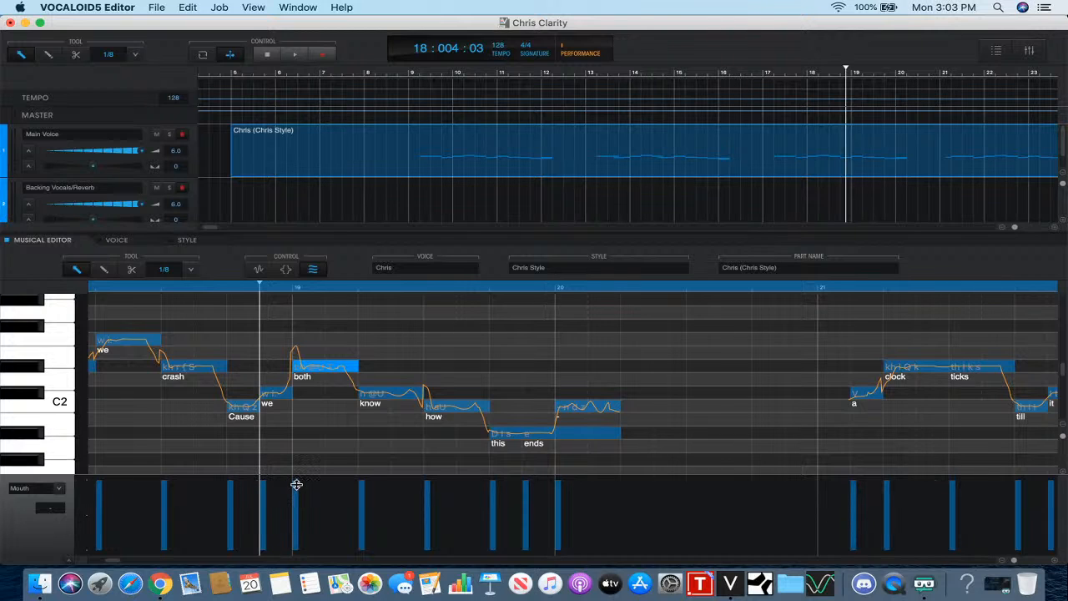
- Switch the control lane to Velocity and set the velocity of the note "both" to 90
{"action": "left_click", "coordinate": [63, 490]}
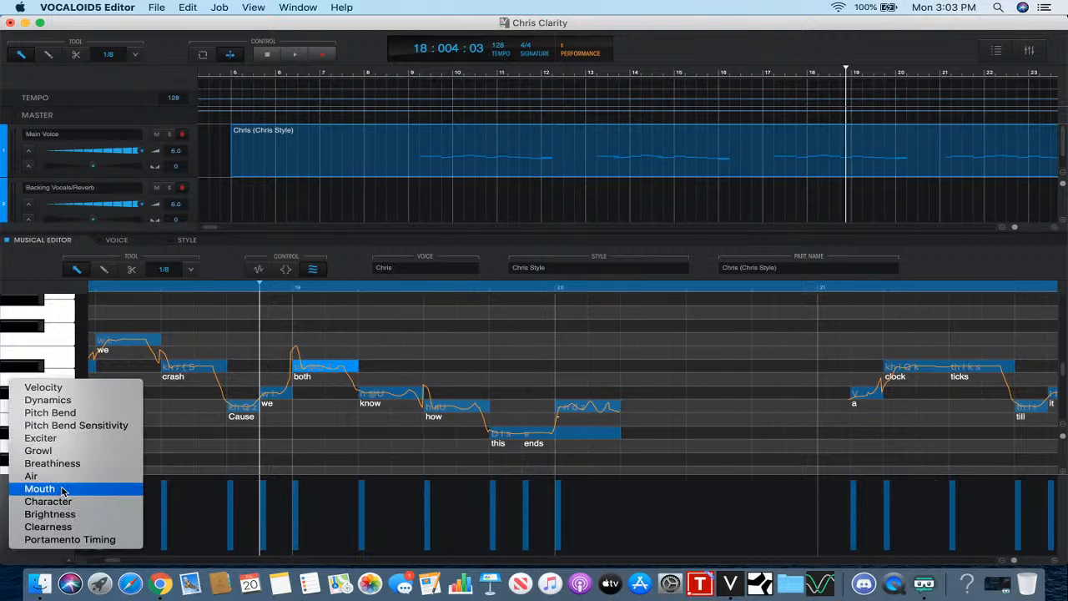
{"action": "left_click", "coordinate": [76, 389]}
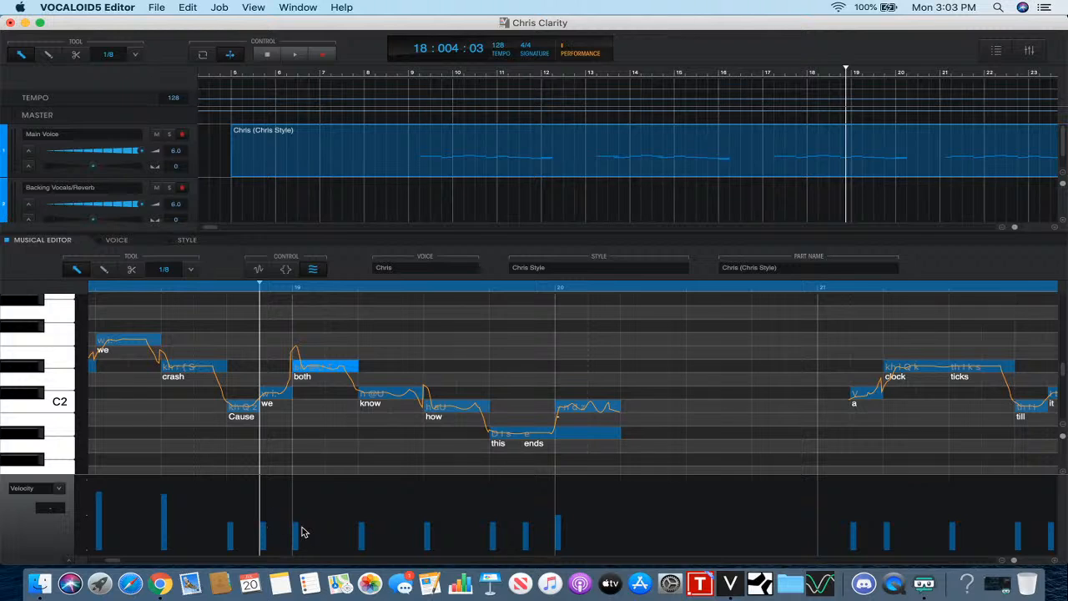
{"action": "left_click_drag", "start_coordinate": [295, 529], "coordinate": [296, 500]}
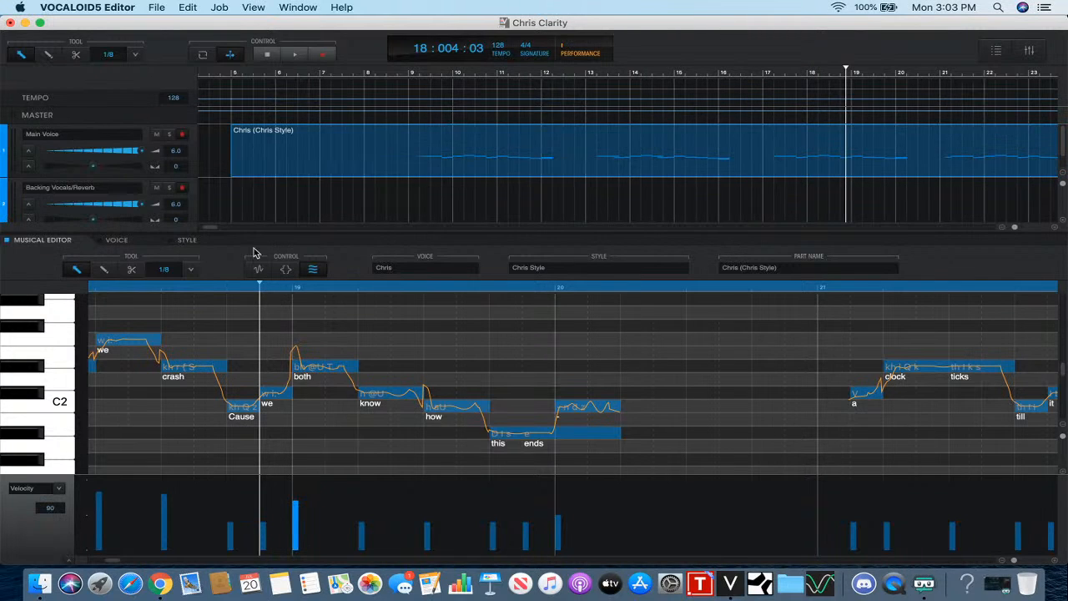
- Play the part, moving the playback position forward from measure 6 to measure 23 and back to about measure 21
{"action": "left_click", "coordinate": [290, 73]}
{"action": "left_click", "coordinate": [291, 57]}
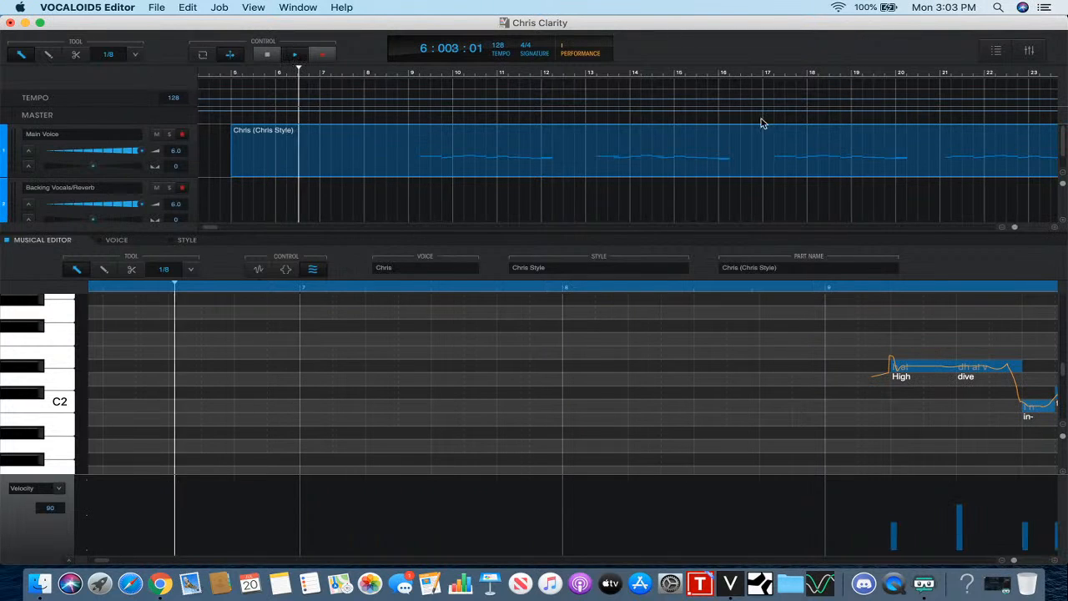
{"action": "scroll", "coordinate": [707, 161], "scroll_direction": "right", "scroll_amount": 2}
{"action": "scroll", "coordinate": [704, 160], "scroll_direction": "right", "scroll_amount": 2}
{"action": "left_click", "coordinate": [704, 73]}
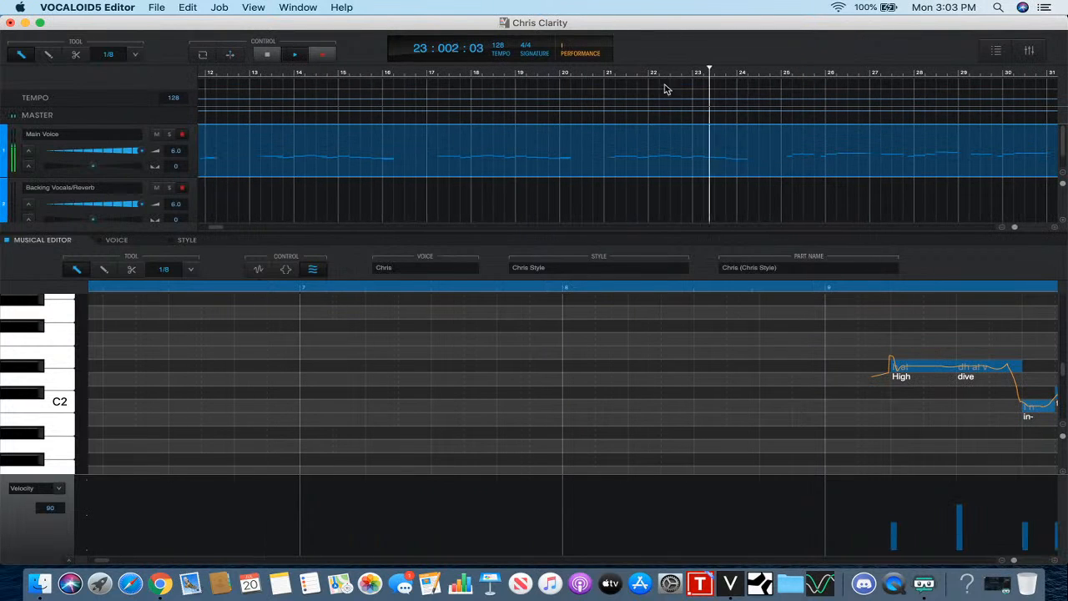
{"action": "left_click", "coordinate": [608, 73]}
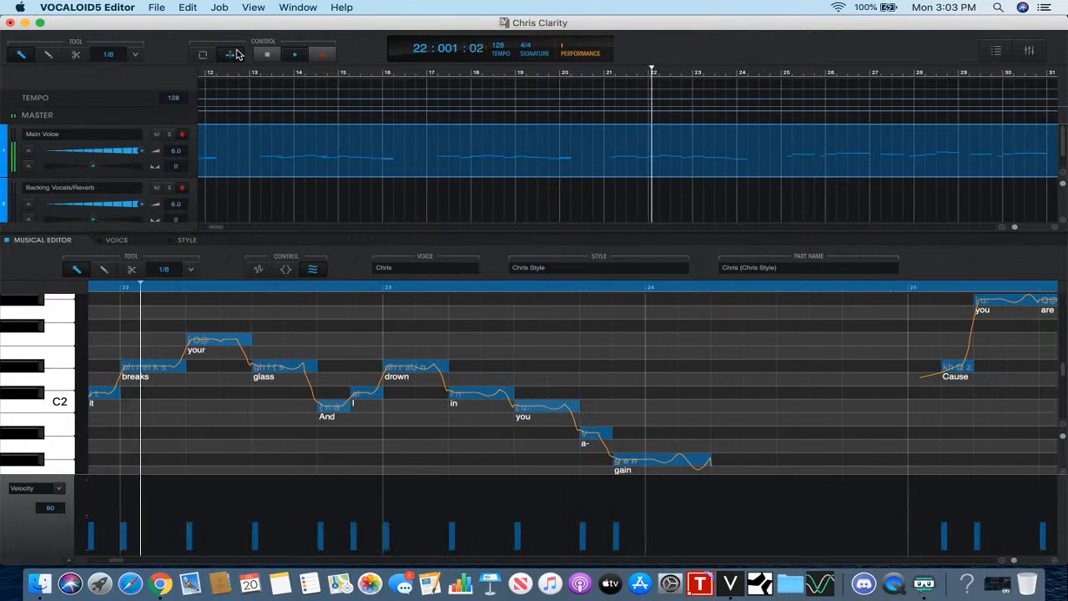
- Replay the vocal from the start of measure 19 into measure 20, stop, and set the song position to 18:004:03
{"action": "scroll", "coordinate": [211, 383], "scroll_direction": "left", "scroll_amount": 10}
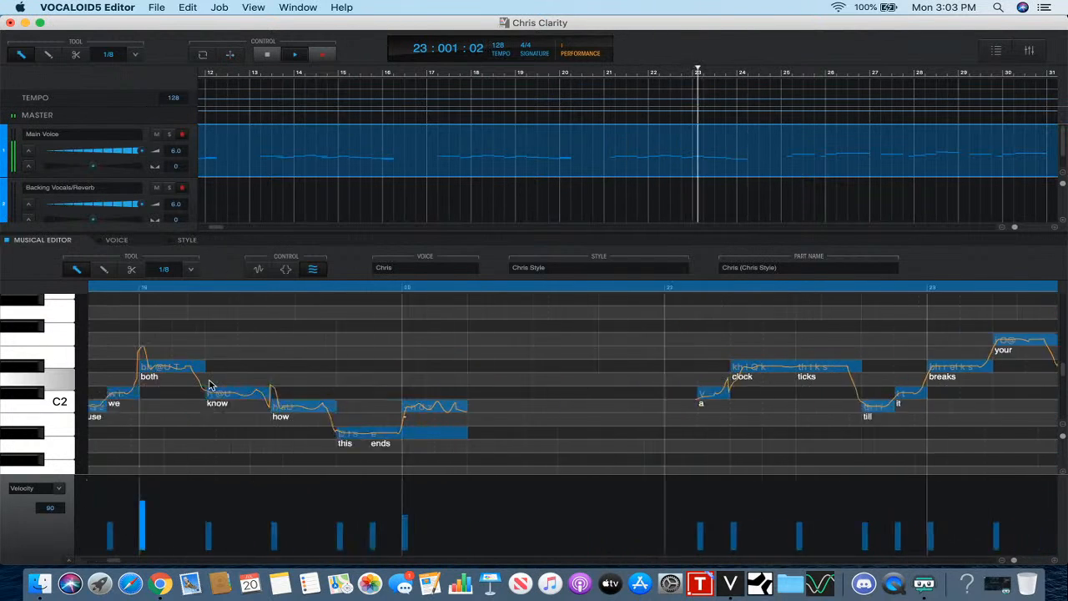
{"action": "left_click", "coordinate": [148, 288]}
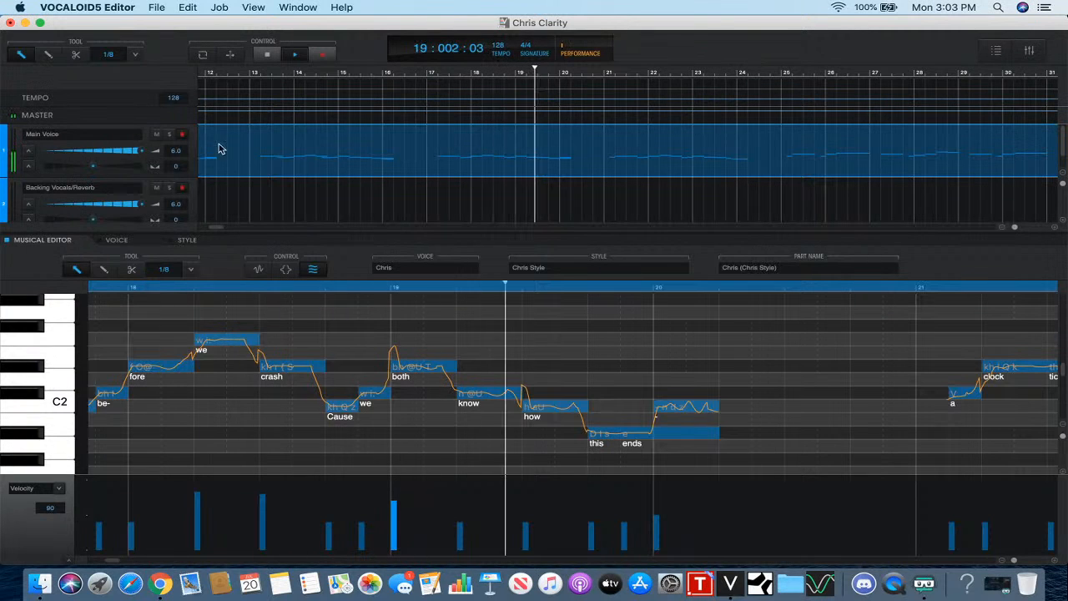
{"action": "left_click", "coordinate": [270, 48]}
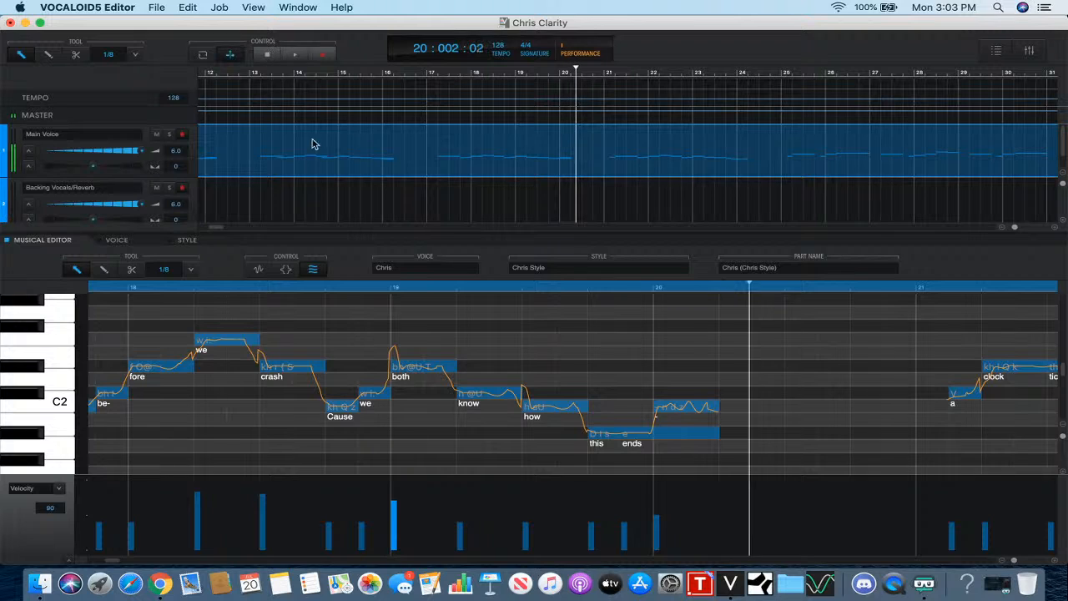
{"action": "left_click", "coordinate": [386, 288]}
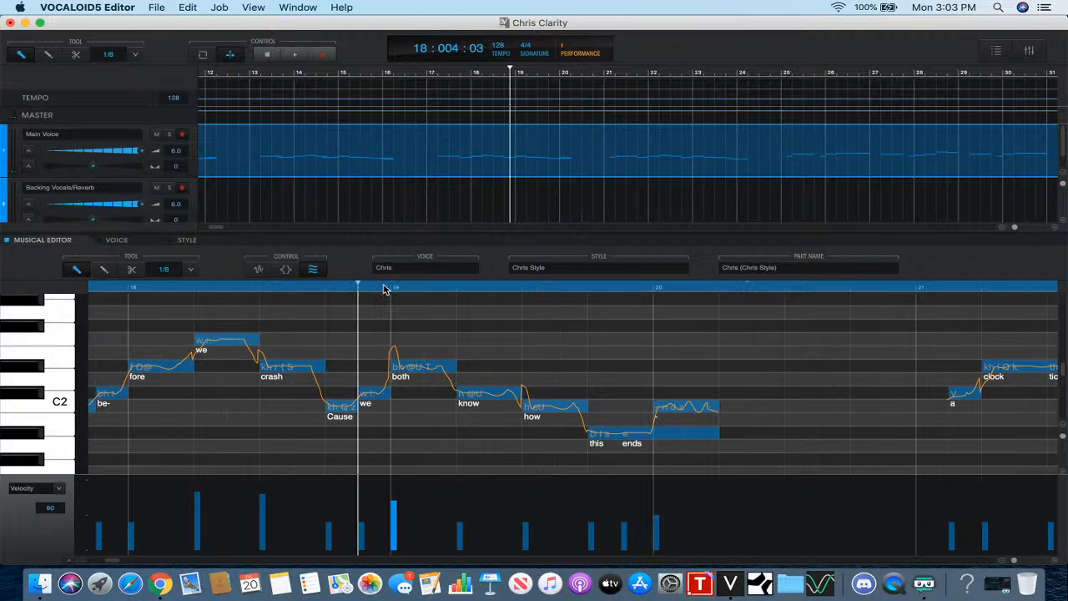
- Switch the control lane to Mouth, set the value of the note "both" to 62, and play the passage
{"action": "left_click", "coordinate": [63, 490]}
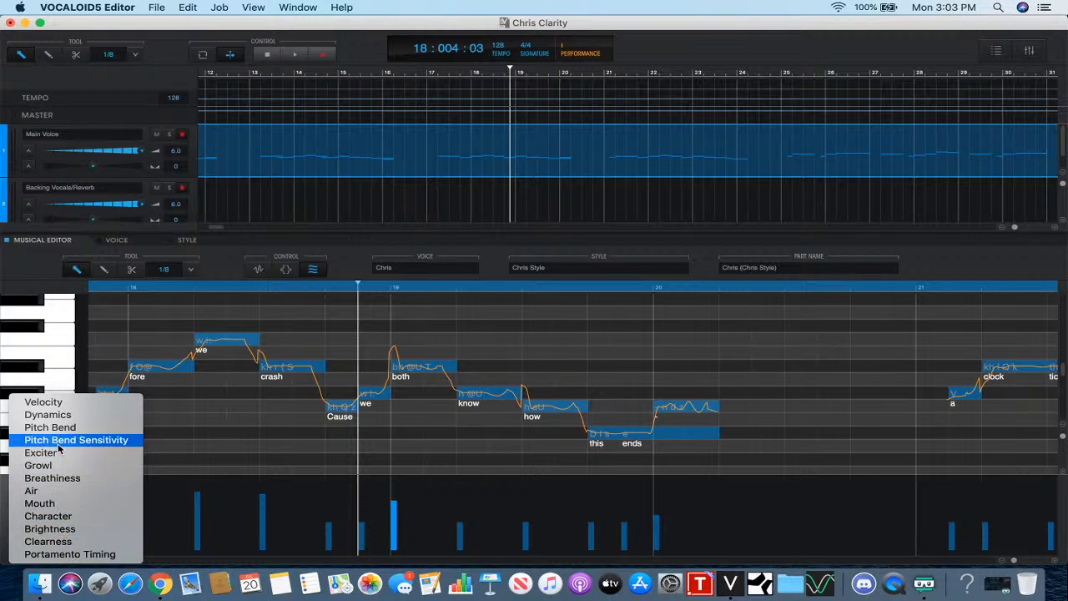
{"action": "left_click", "coordinate": [45, 504]}
{"action": "left_click_drag", "start_coordinate": [393, 488], "coordinate": [396, 524]}
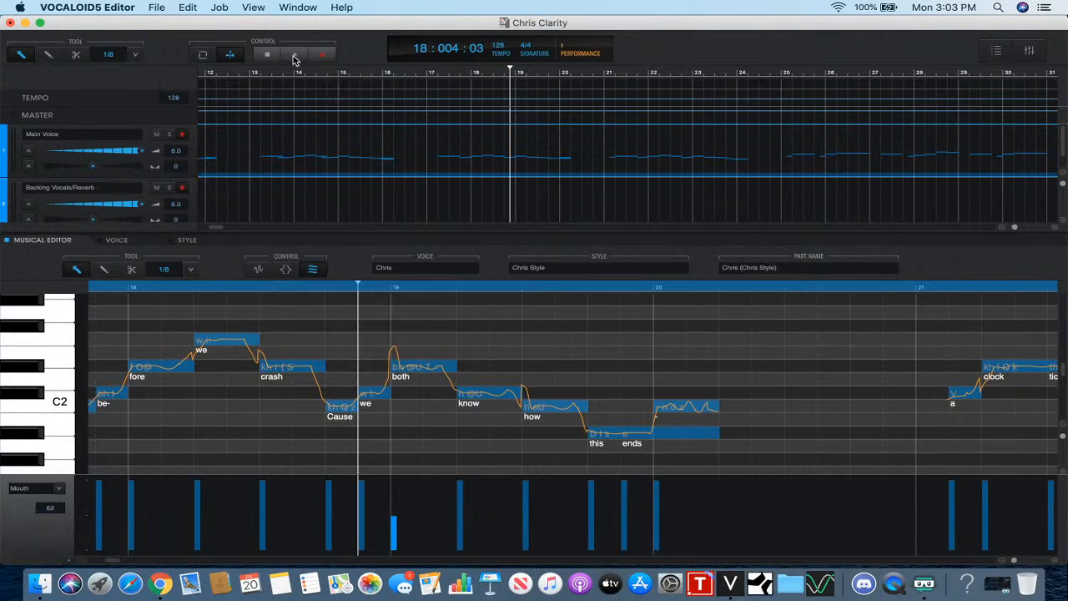
{"action": "left_click", "coordinate": [294, 57]}
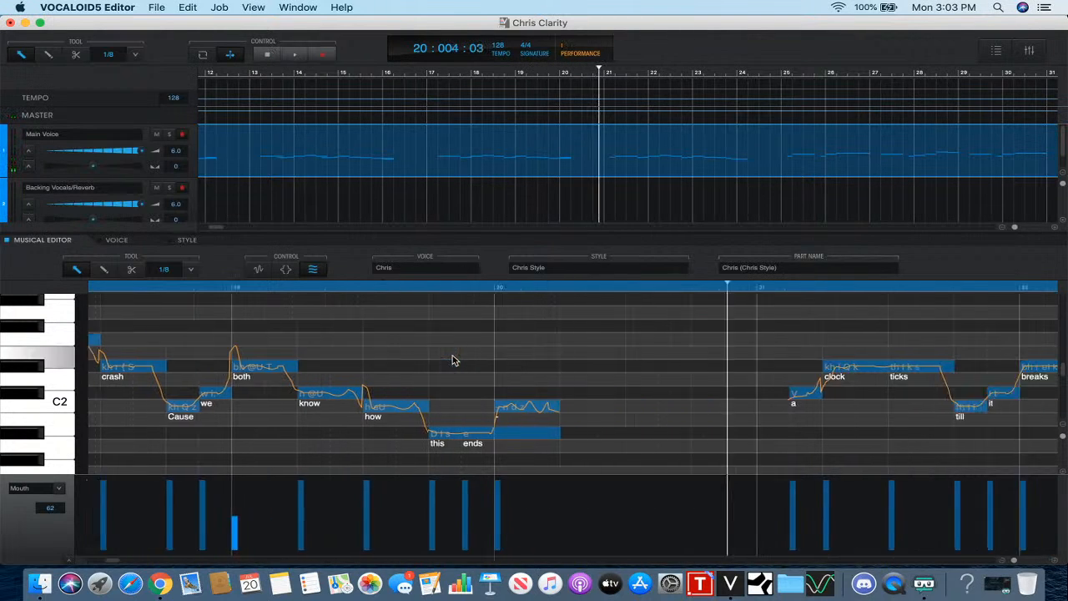
- Apply the Up2 pitch attack effect to the note "your" in measure 22
{"action": "scroll", "coordinate": [452, 360], "scroll_direction": "right", "scroll_amount": 5}
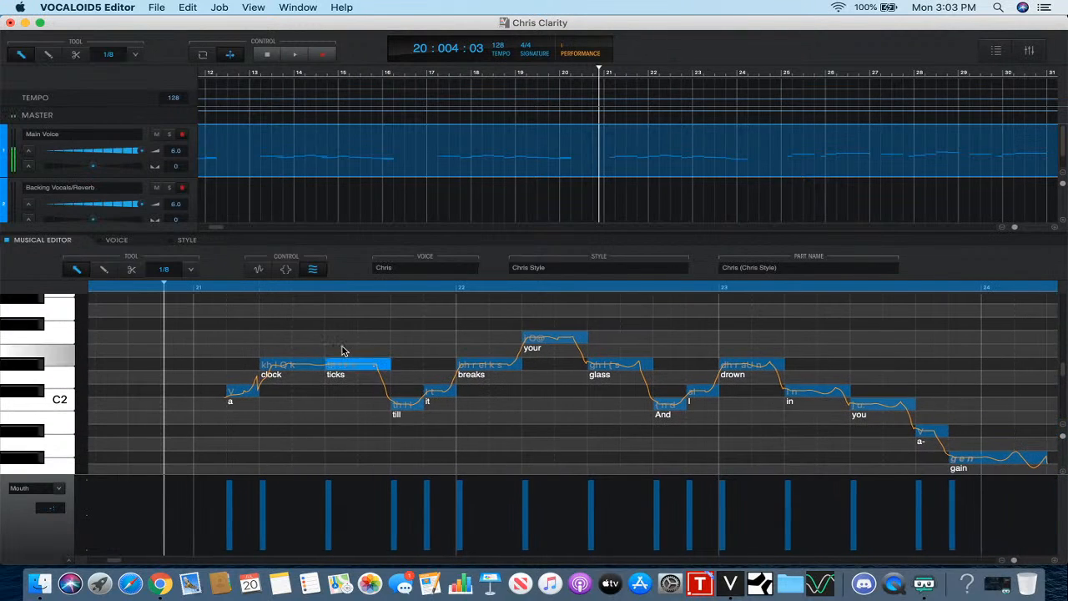
{"action": "scroll", "coordinate": [341, 350], "scroll_direction": "right", "scroll_amount": 2}
{"action": "scroll", "coordinate": [341, 350], "scroll_direction": "right", "scroll_amount": 1}
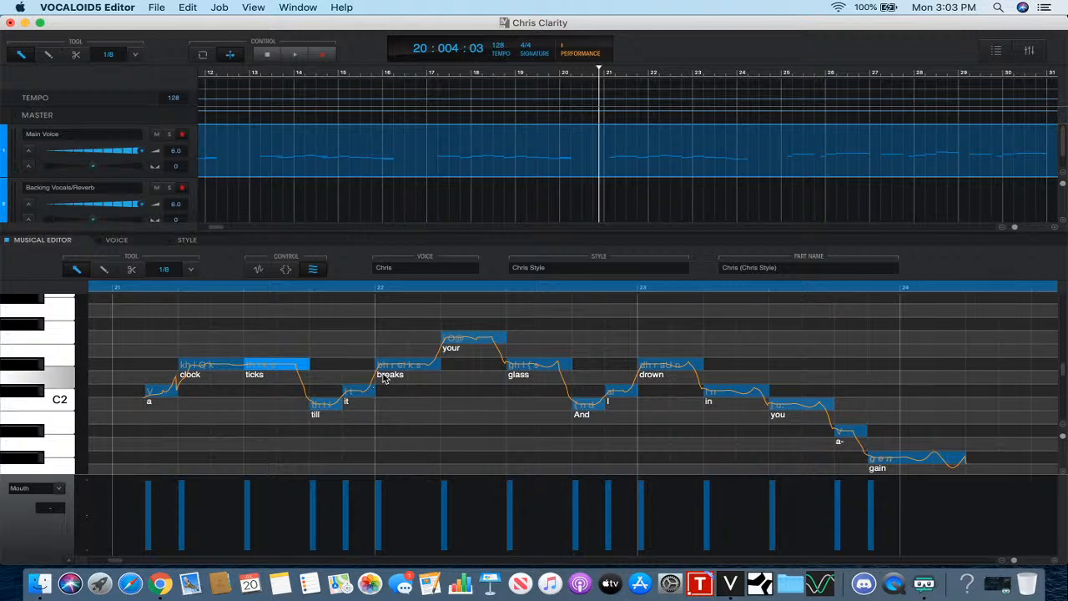
{"action": "left_click", "coordinate": [457, 338]}
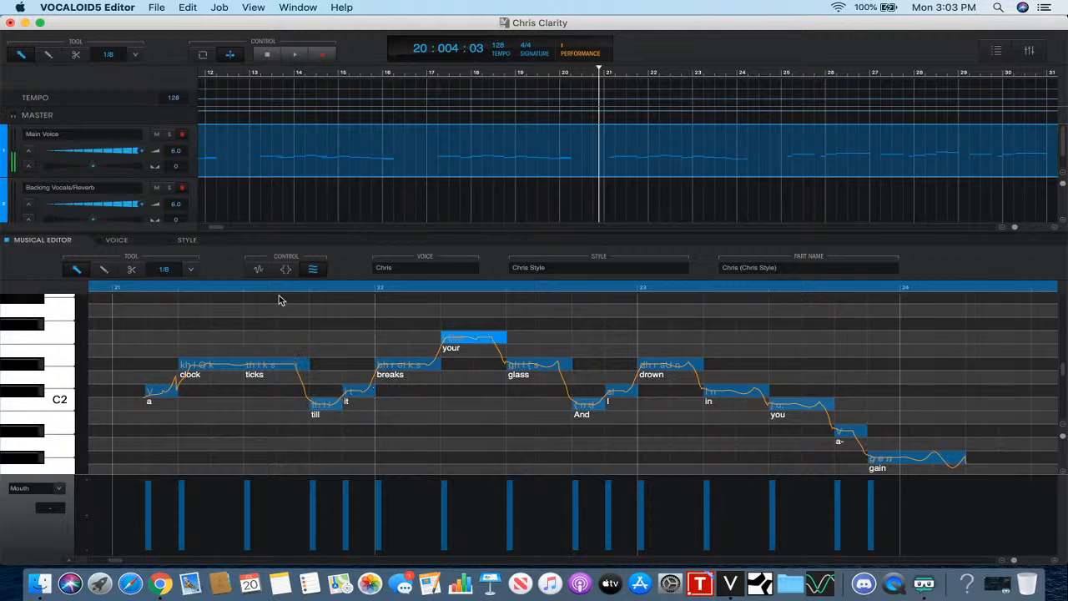
{"action": "left_click", "coordinate": [286, 272]}
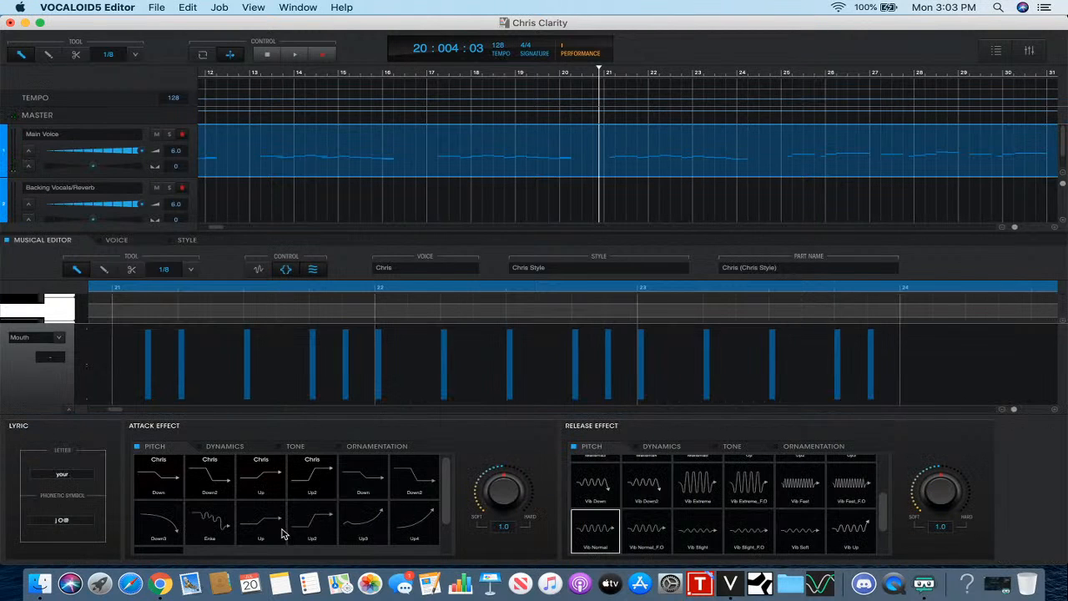
{"action": "left_click", "coordinate": [312, 519]}
{"action": "left_click", "coordinate": [286, 270]}
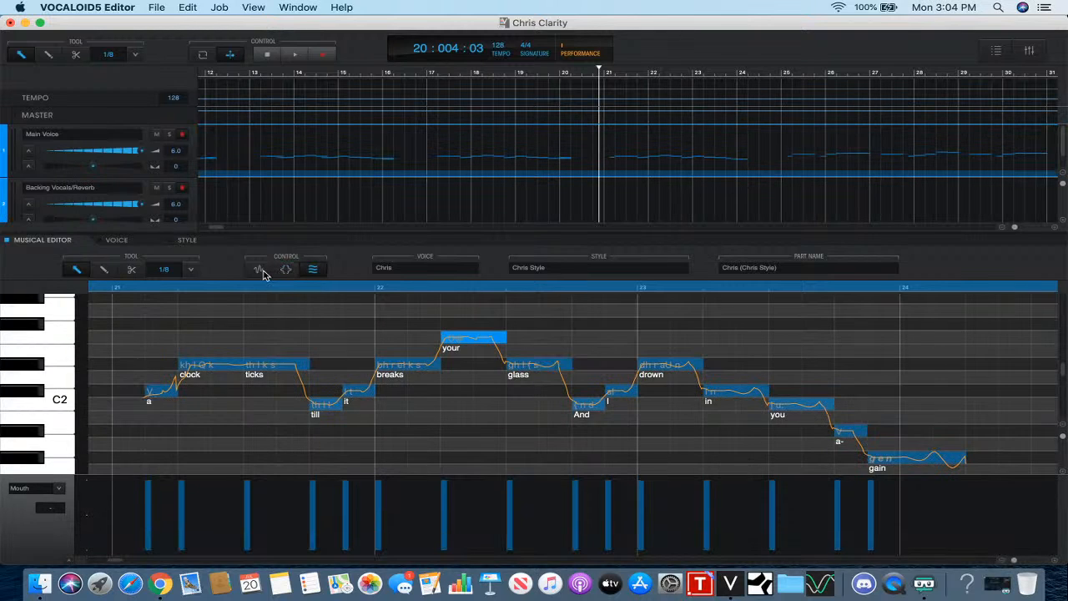
- Examine the rendered waveform and phoneme timing of the notes in measures 21 to 24, and return to the normal note view
{"action": "left_click", "coordinate": [260, 270]}
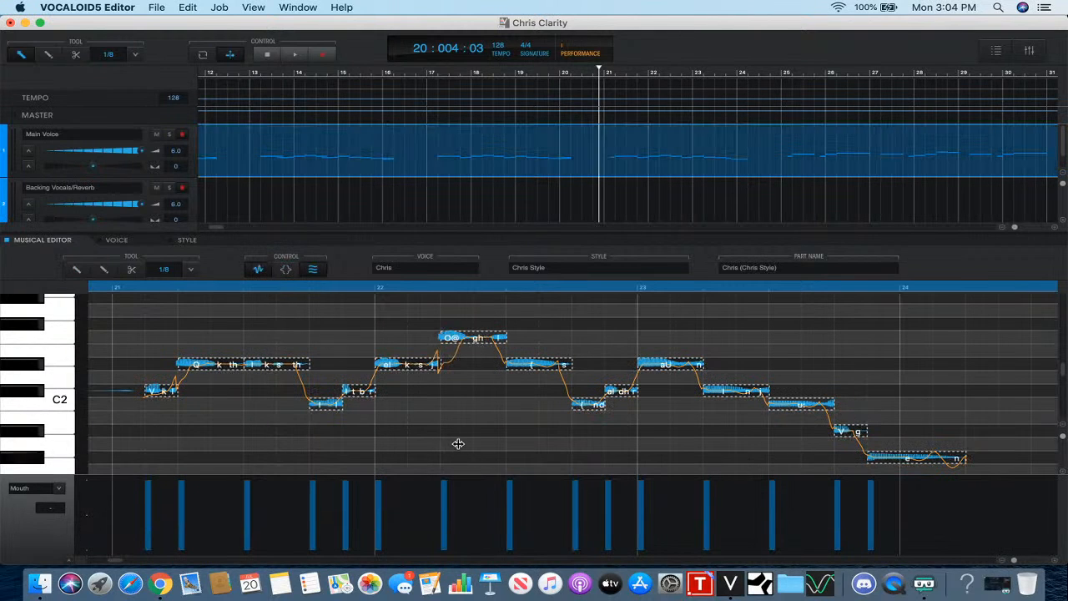
{"action": "left_click_drag", "start_coordinate": [447, 445], "coordinate": [445, 445]}
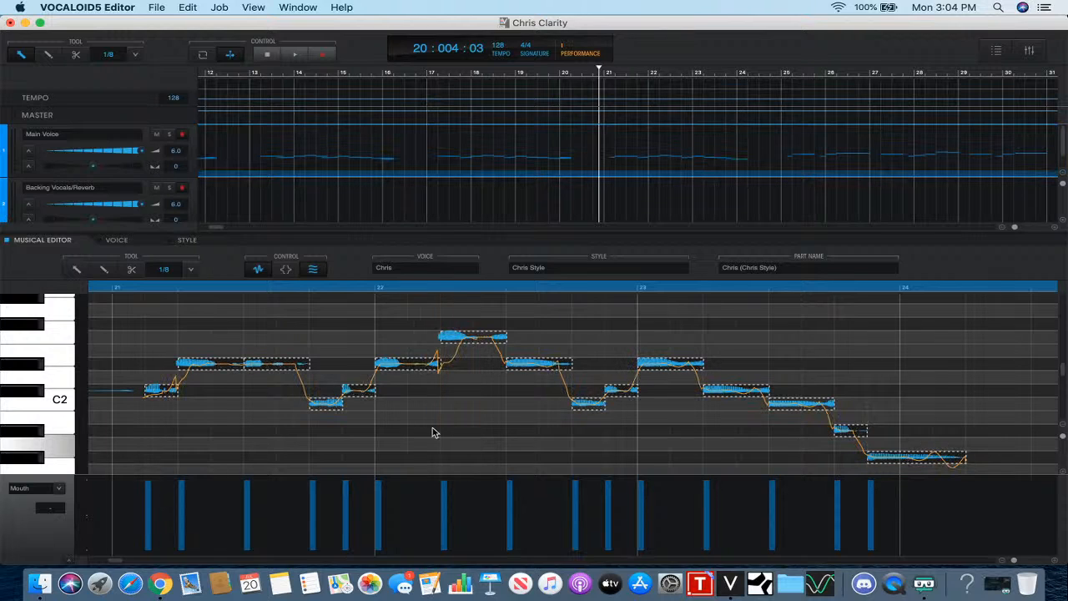
{"action": "left_click", "coordinate": [260, 270]}
- Play the passage from 21:001:01 into measure 23 and stop
{"action": "left_click", "coordinate": [133, 287]}
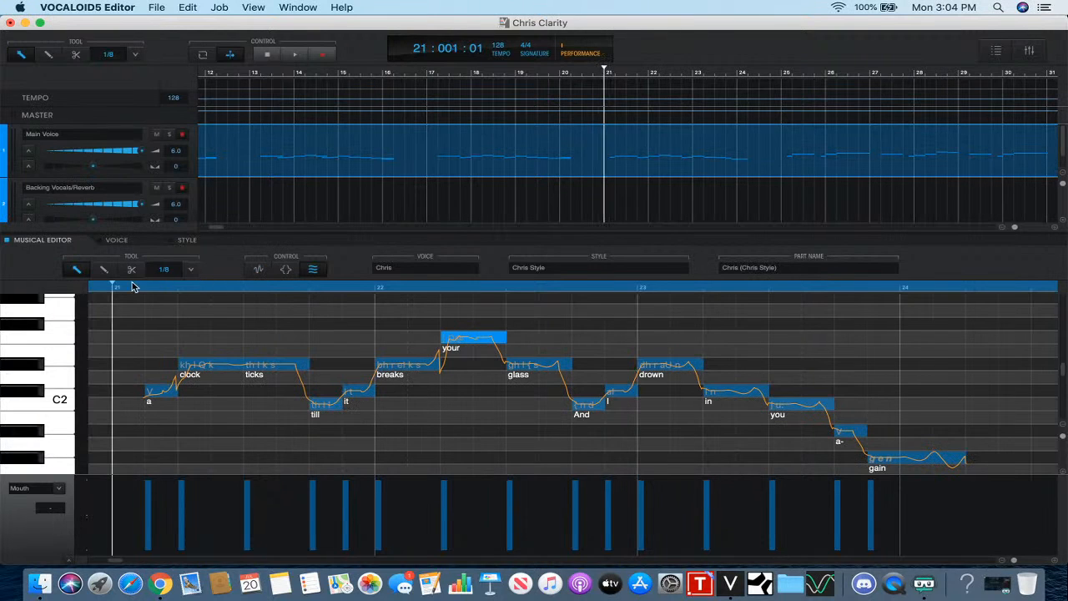
{"action": "left_click", "coordinate": [293, 54]}
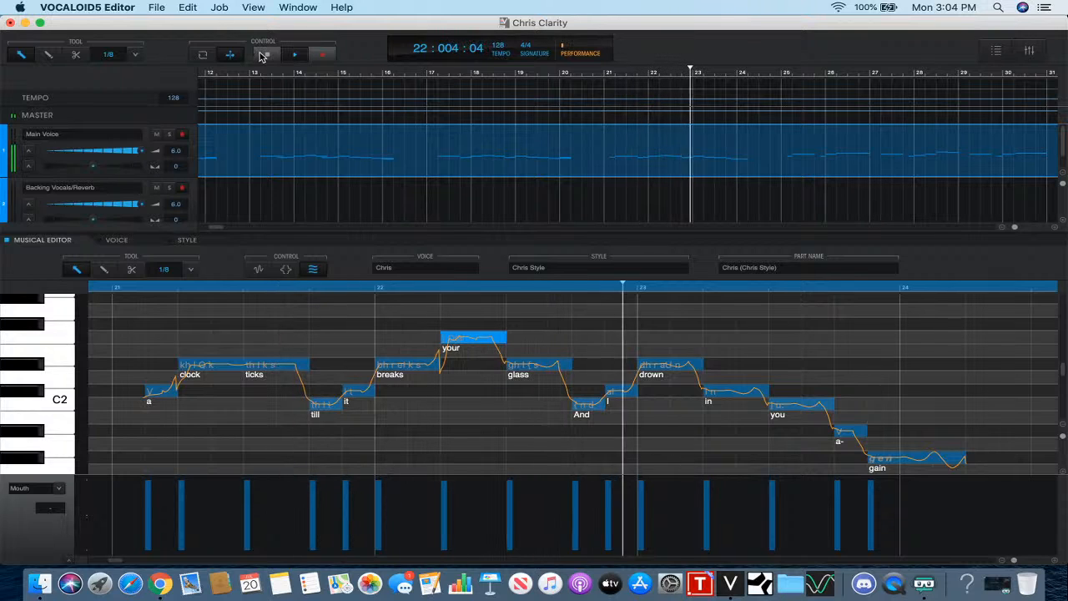
{"action": "left_click", "coordinate": [263, 55]}
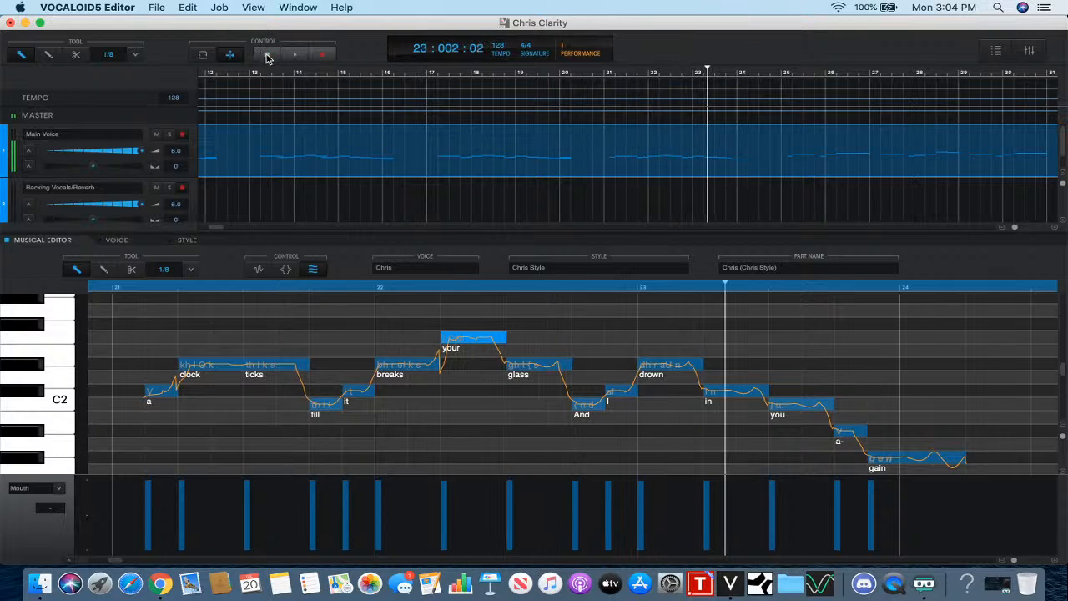
- Try the VocalFry M ornamentation attack effect on the note "in" in measure 23
{"action": "left_click", "coordinate": [540, 370]}
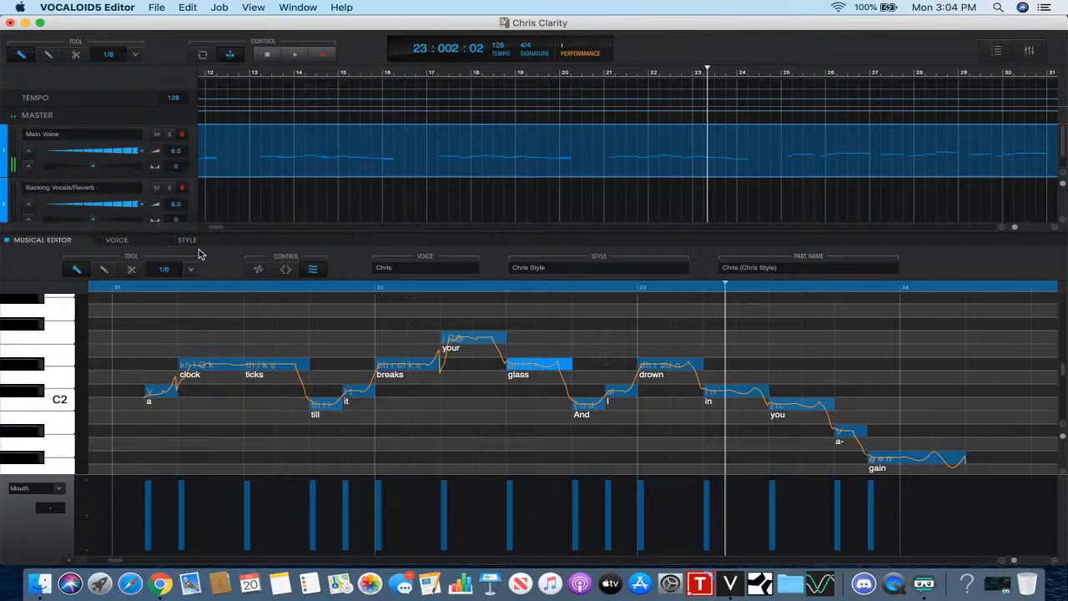
{"action": "scroll", "coordinate": [354, 360], "scroll_direction": "right", "scroll_amount": 2}
{"action": "scroll", "coordinate": [354, 360], "scroll_direction": "right", "scroll_amount": 6}
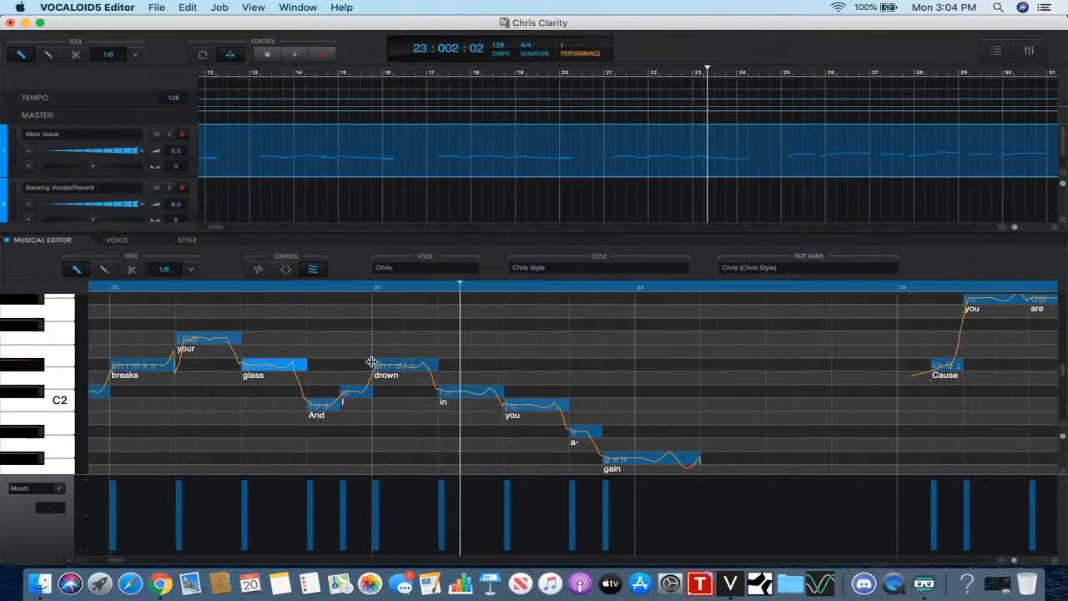
{"action": "left_click", "coordinate": [467, 391]}
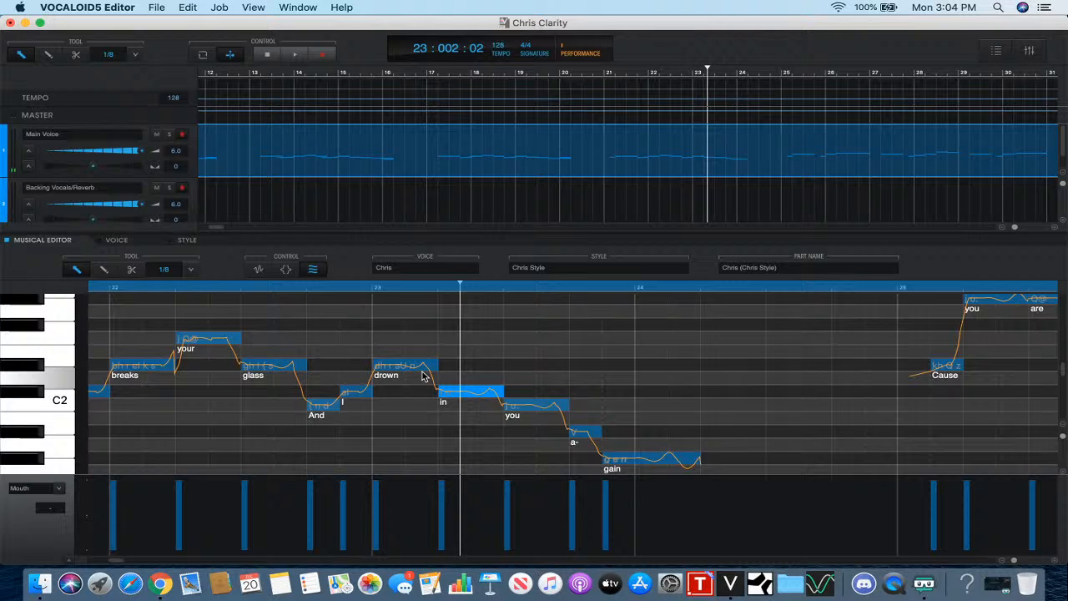
{"action": "left_click", "coordinate": [286, 270]}
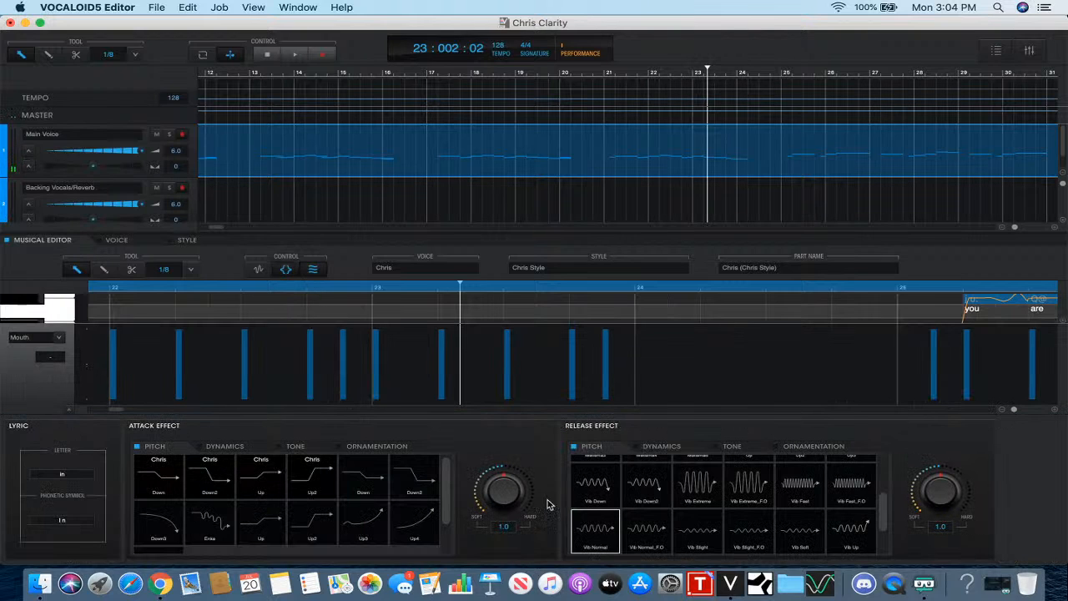
{"action": "left_click", "coordinate": [808, 445]}
{"action": "left_click", "coordinate": [377, 447]}
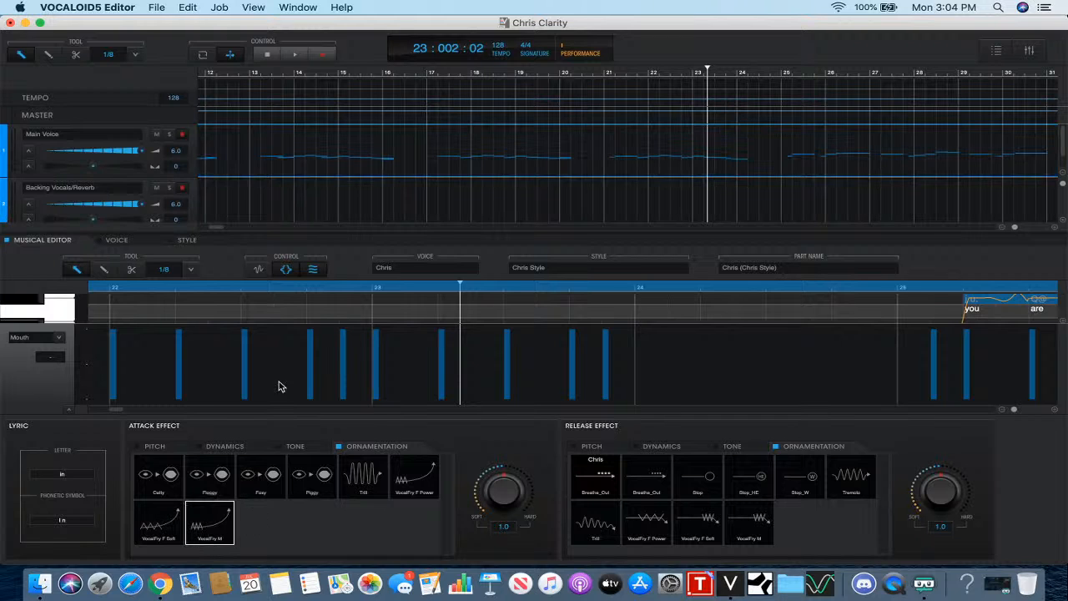
{"action": "left_click", "coordinate": [285, 271]}
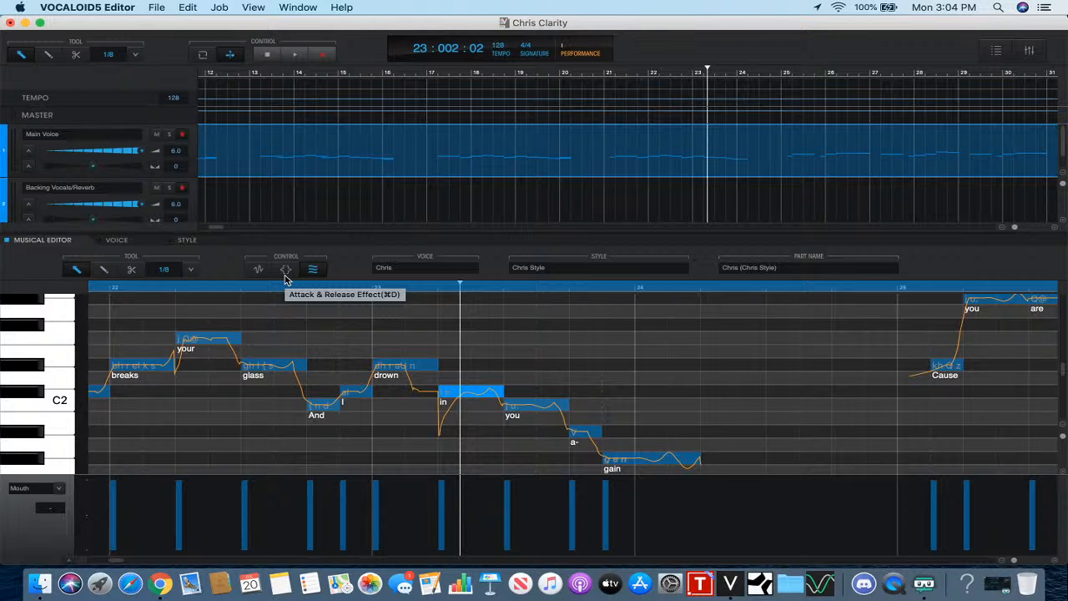
- Play the passage from 21:002:01 to the end of measure 23 and stop
{"action": "left_click", "coordinate": [617, 73]}
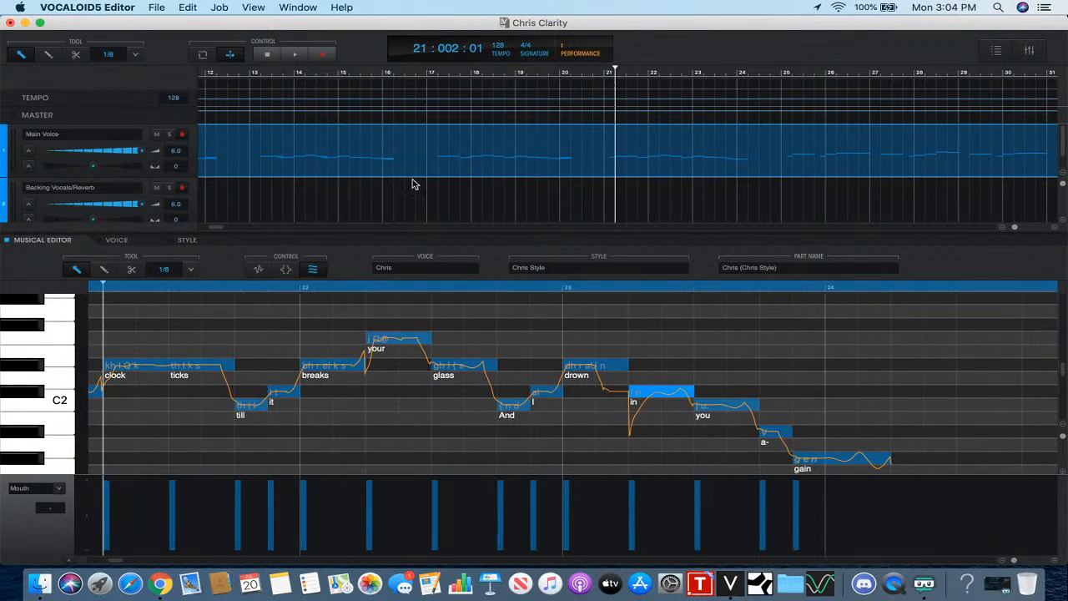
{"action": "left_click", "coordinate": [296, 57]}
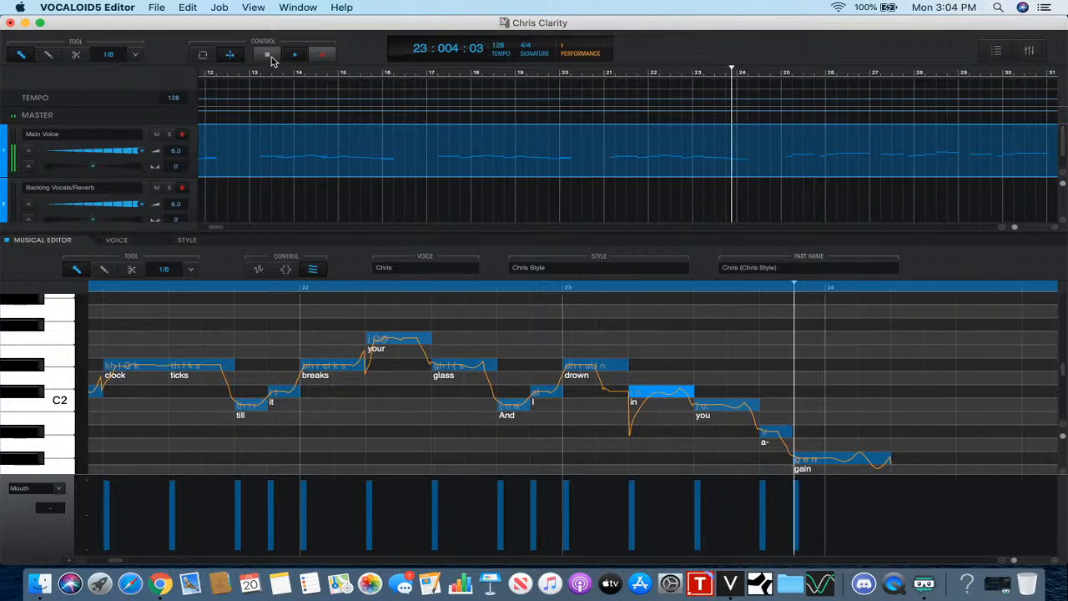
{"action": "left_click", "coordinate": [268, 53]}
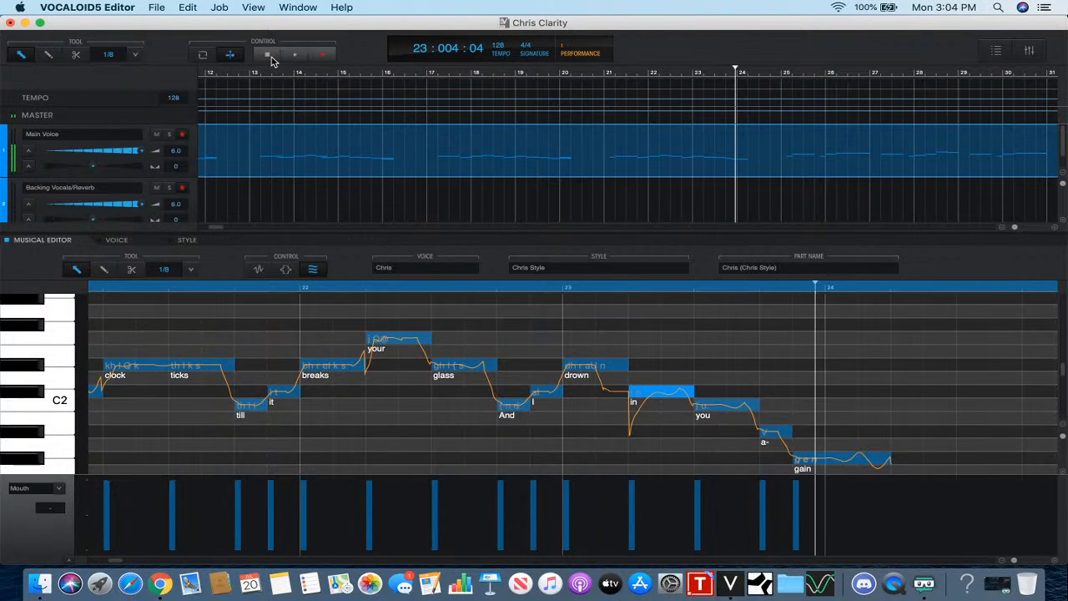
- Remove the VocalFry M attack effect from the note "in"
{"action": "left_click", "coordinate": [287, 271]}
{"action": "left_click", "coordinate": [286, 270]}
{"action": "left_click", "coordinate": [286, 270]}
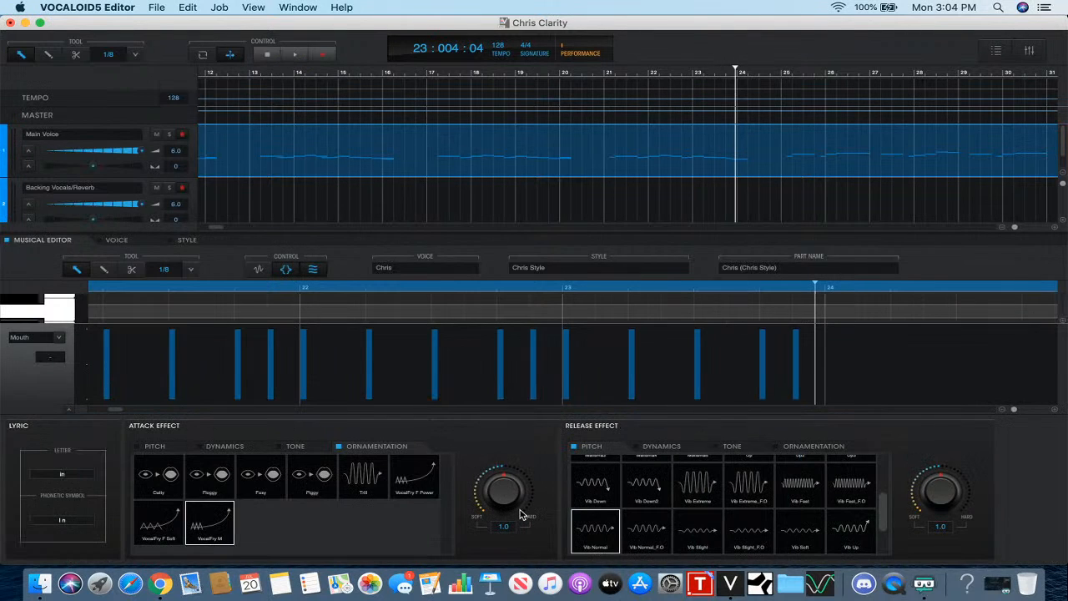
{"action": "left_click", "coordinate": [287, 270]}
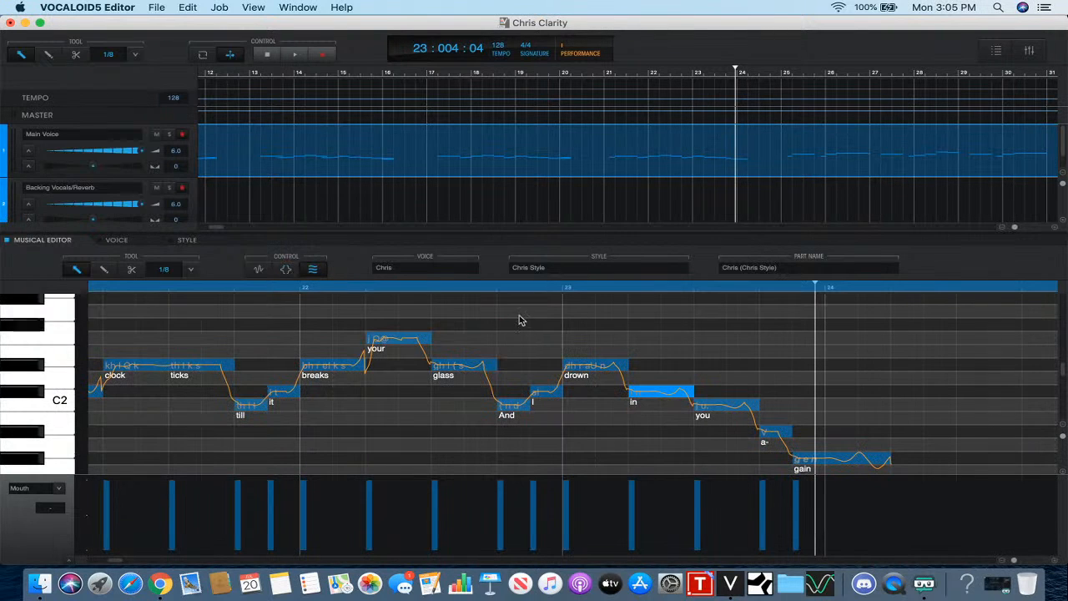
- Play the passage from 22:004:01 into measure 24 and stop
{"action": "left_click", "coordinate": [497, 287]}
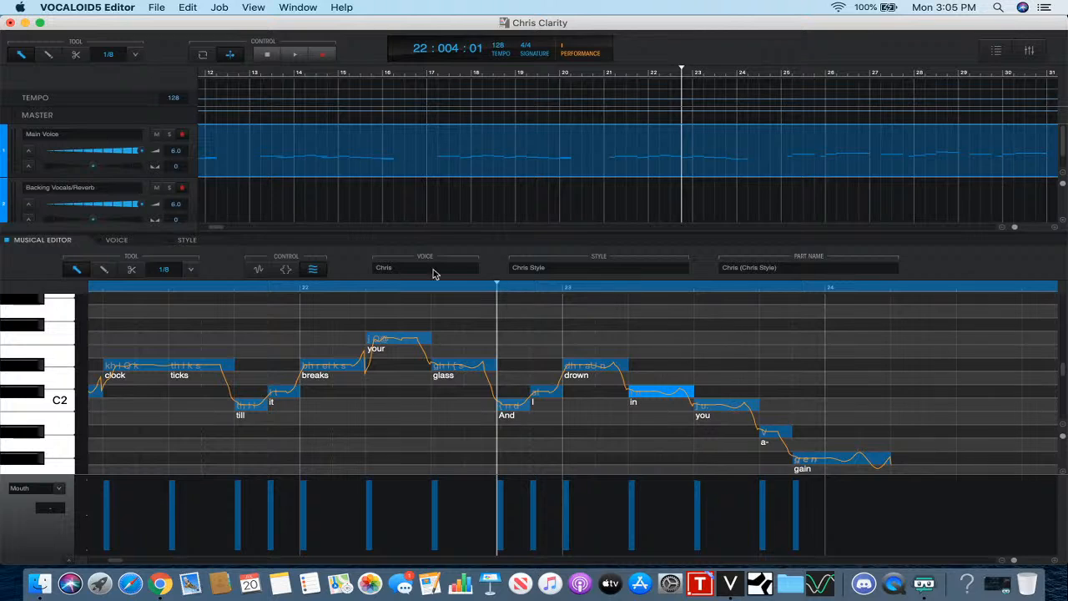
{"action": "left_click", "coordinate": [296, 57]}
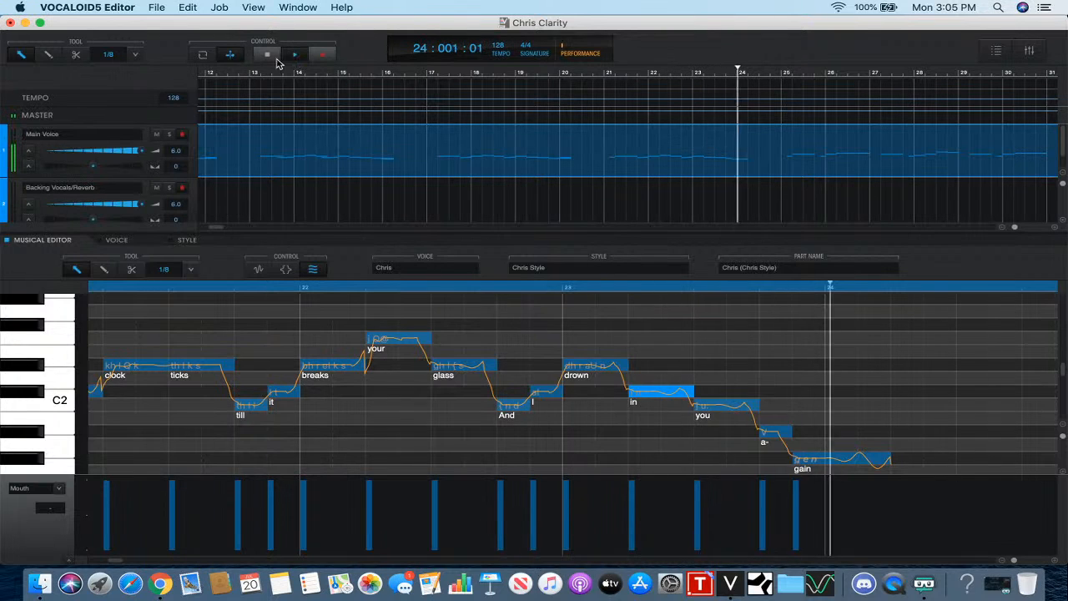
{"action": "left_click", "coordinate": [296, 56]}
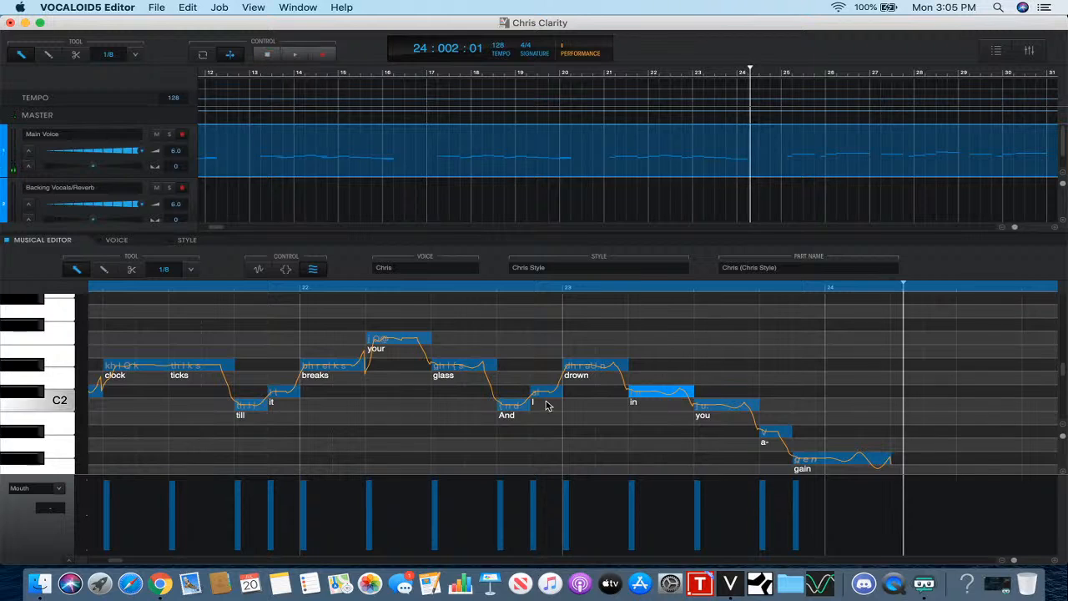
- Delete the final n from the phonetic symbols of the note "drown", leaving "dh r aU"
{"action": "left_click", "coordinate": [614, 369]}
{"action": "left_click", "coordinate": [286, 269]}
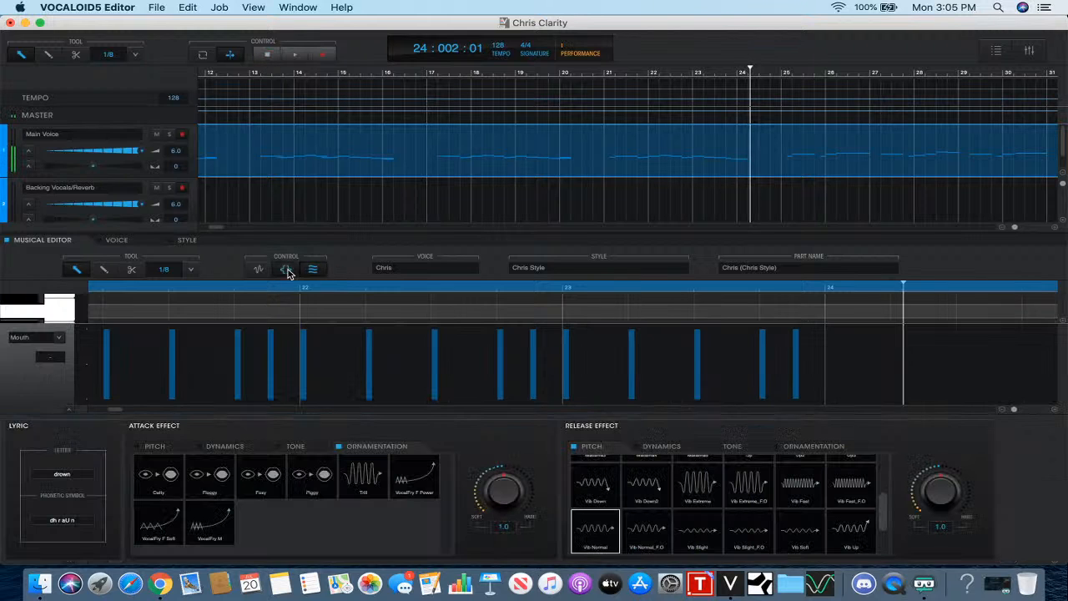
{"action": "left_click", "coordinate": [88, 519]}
{"action": "key", "text": "BackSpace"}
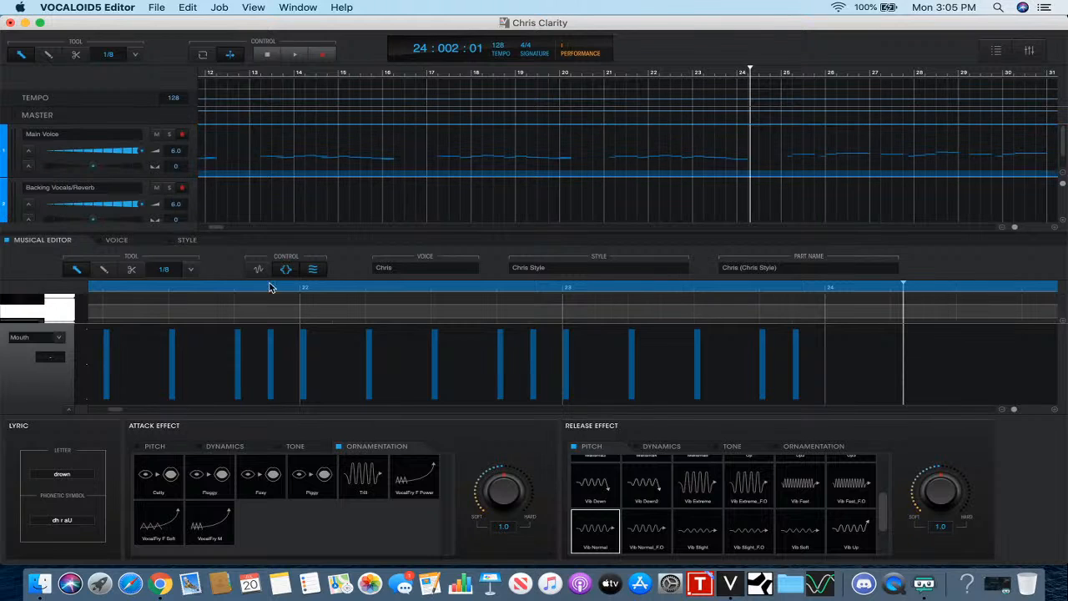
{"action": "left_click", "coordinate": [286, 269]}
- Add a leading n to the phonetic symbols of the note "in", making them "n I n"
{"action": "left_click", "coordinate": [653, 397]}
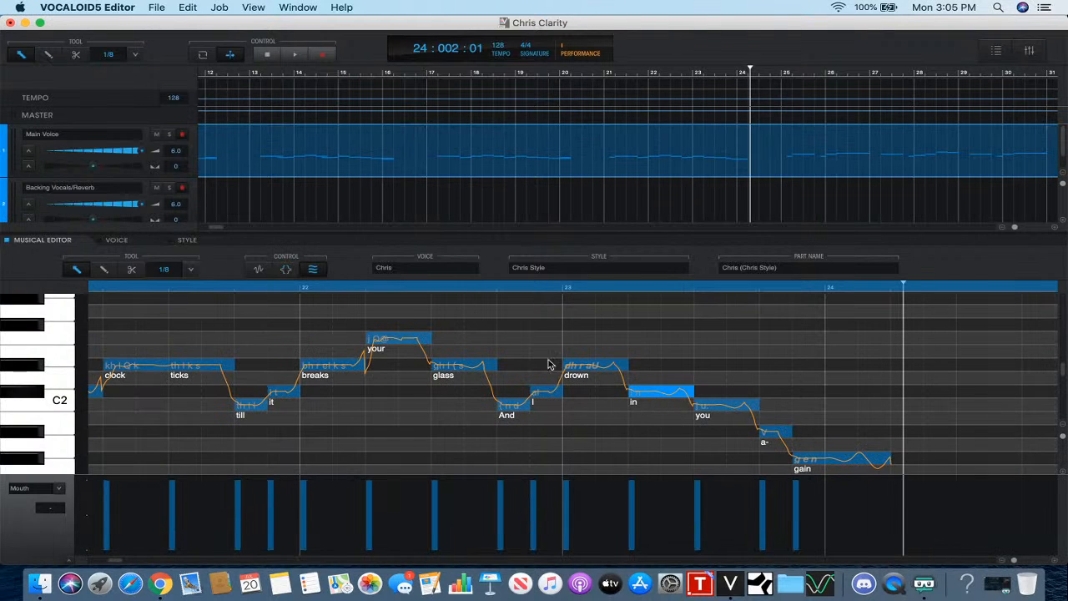
{"action": "left_click", "coordinate": [284, 268]}
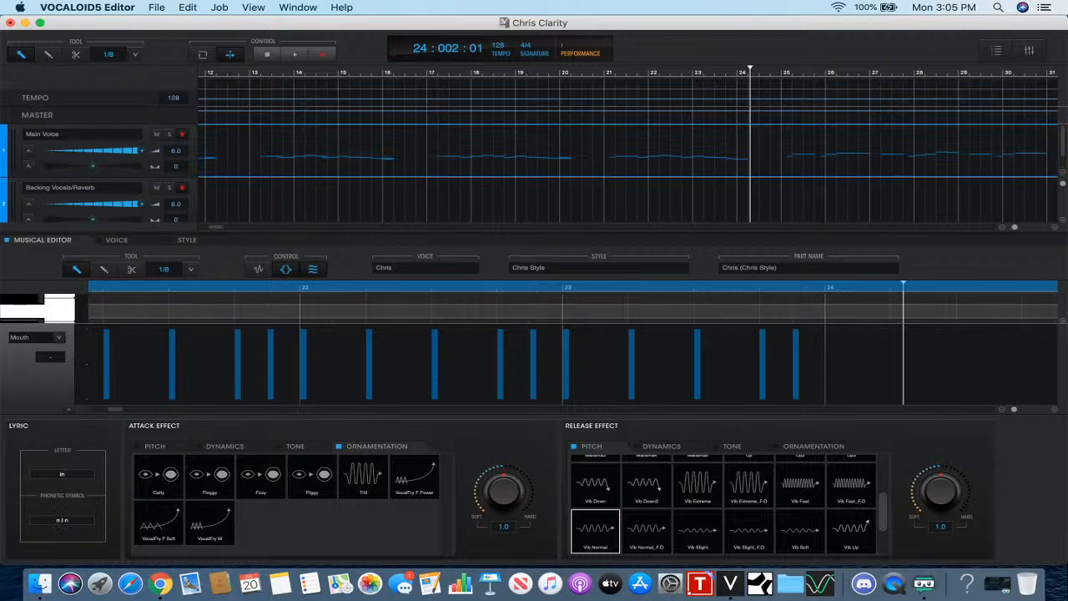
{"action": "left_click", "coordinate": [286, 268]}
- Play the passage from 22:004:01 into measure 24 and stop
{"action": "left_click", "coordinate": [498, 287]}
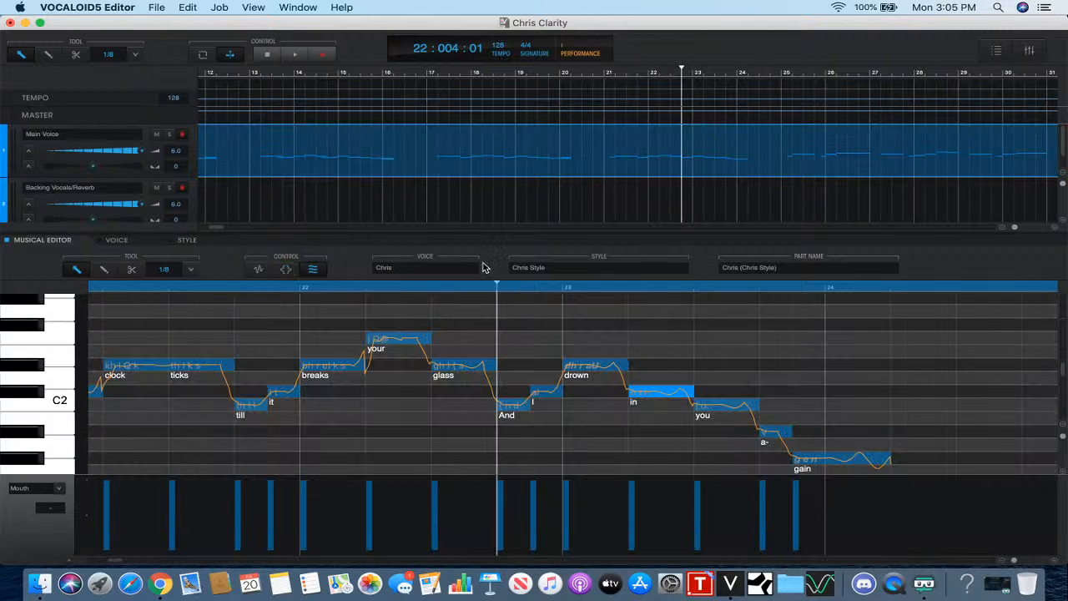
{"action": "left_click", "coordinate": [298, 57]}
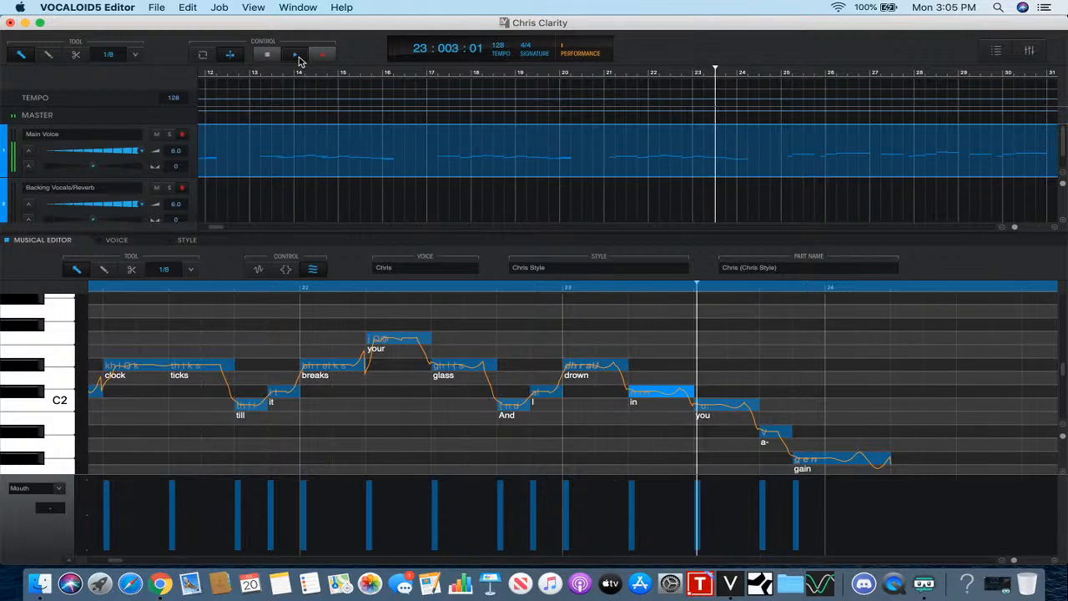
{"action": "left_click", "coordinate": [268, 56]}
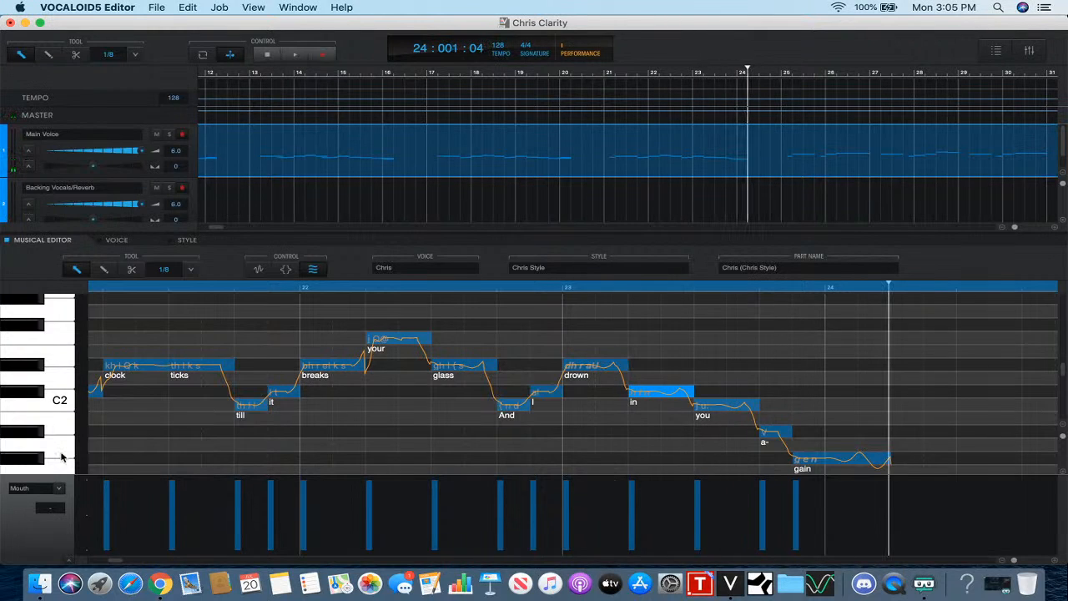
- Display the Velocity parameter and lower the velocity of the note "in" to 26
{"action": "left_click", "coordinate": [59, 490]}
{"action": "left_click", "coordinate": [76, 388]}
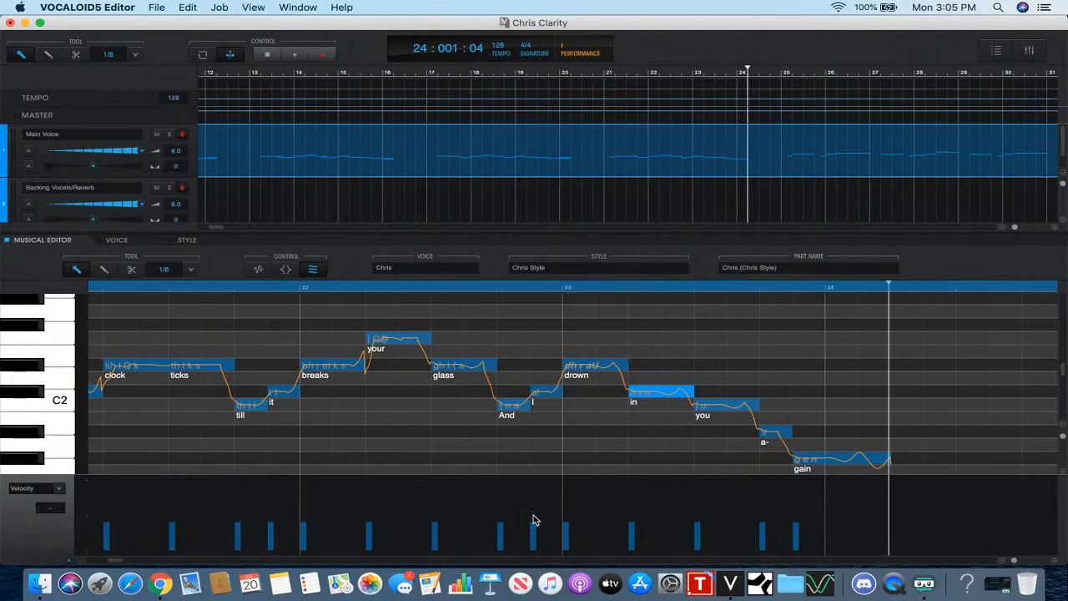
{"action": "left_click_drag", "start_coordinate": [632, 530], "coordinate": [631, 542]}
- Play the passage from 22:004:03 into measure 24 and stop
{"action": "left_click", "coordinate": [549, 288]}
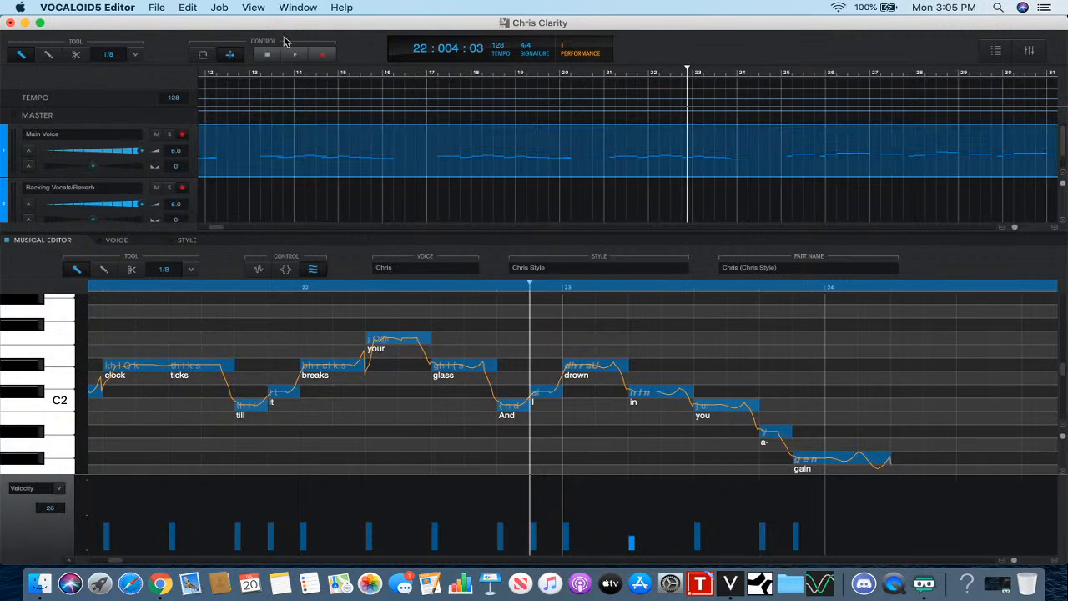
{"action": "left_click", "coordinate": [293, 55]}
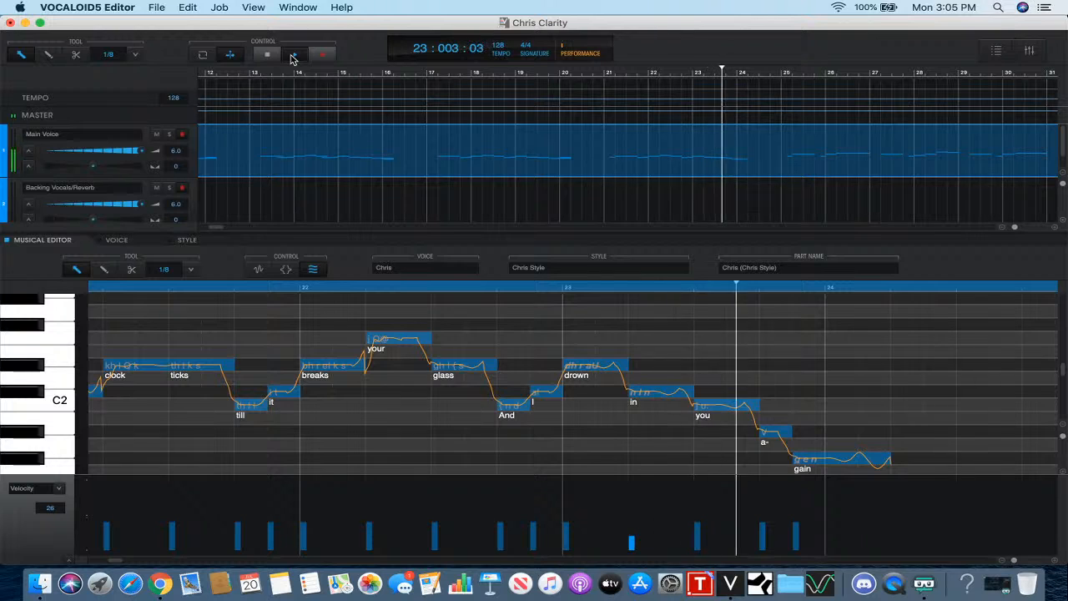
{"action": "left_click", "coordinate": [269, 55]}
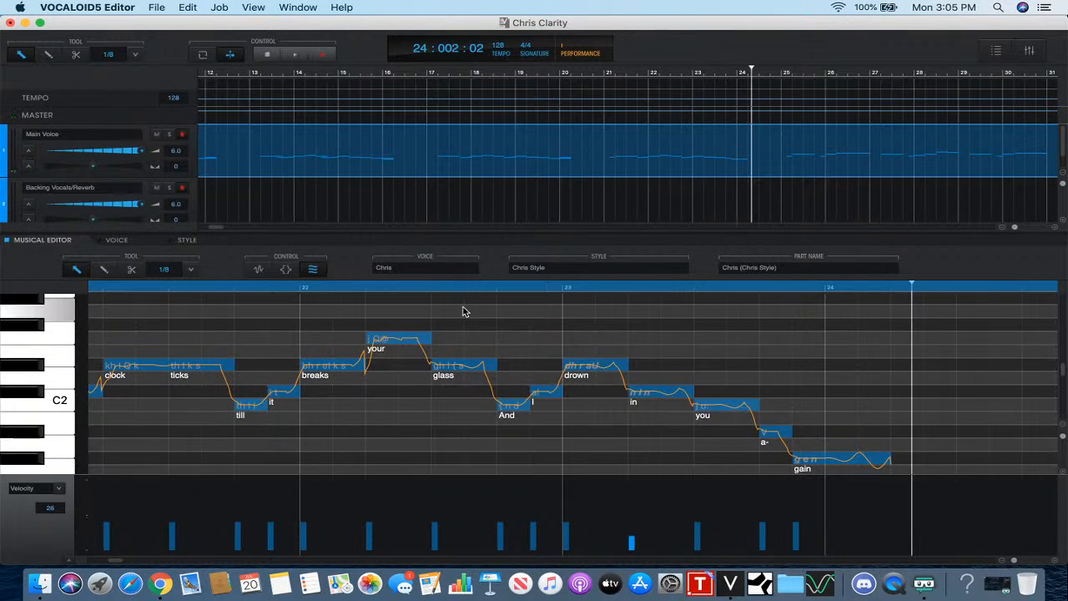
- Lengthen the release vibrato region on the note "gain" so the vibrato starts earlier
{"action": "scroll", "coordinate": [522, 360], "scroll_direction": "right", "scroll_amount": 5}
{"action": "scroll", "coordinate": [521, 361], "scroll_direction": "right", "scroll_amount": 2}
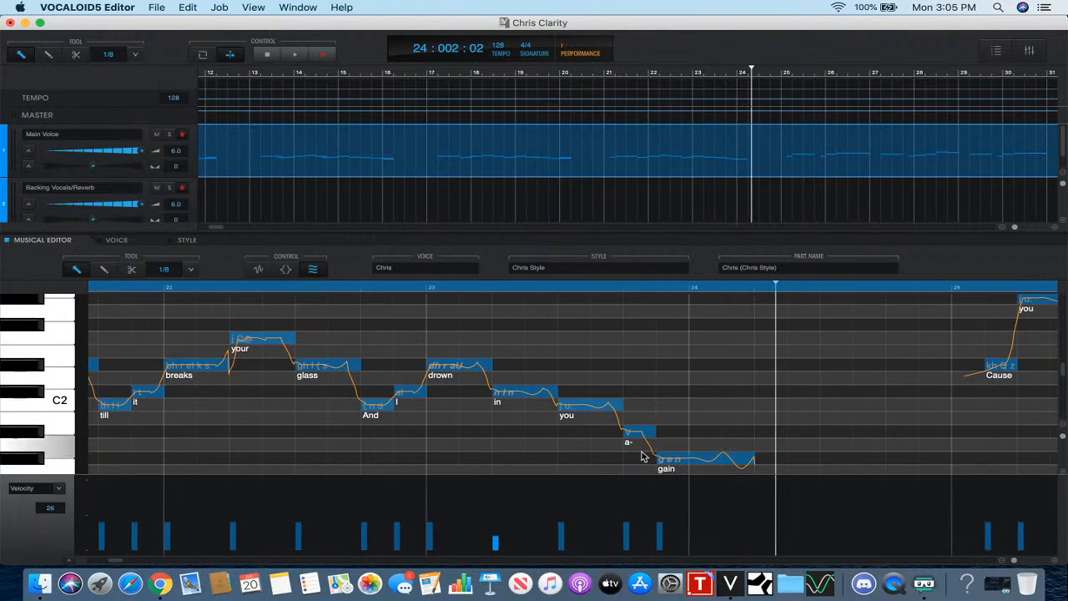
{"action": "left_click", "coordinate": [670, 459]}
{"action": "left_click", "coordinate": [285, 271]}
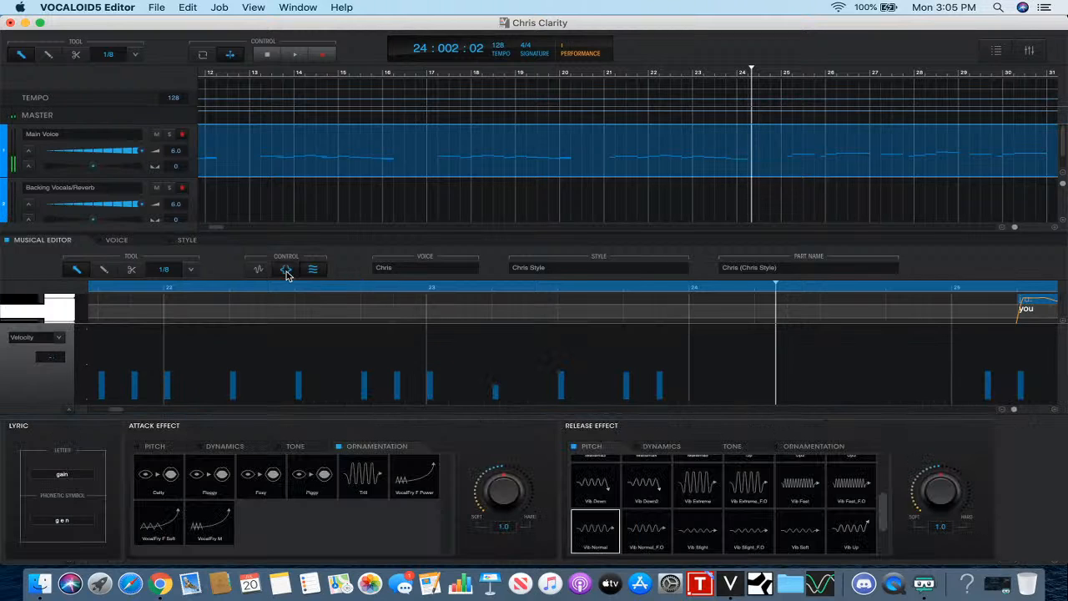
{"action": "left_click", "coordinate": [286, 269]}
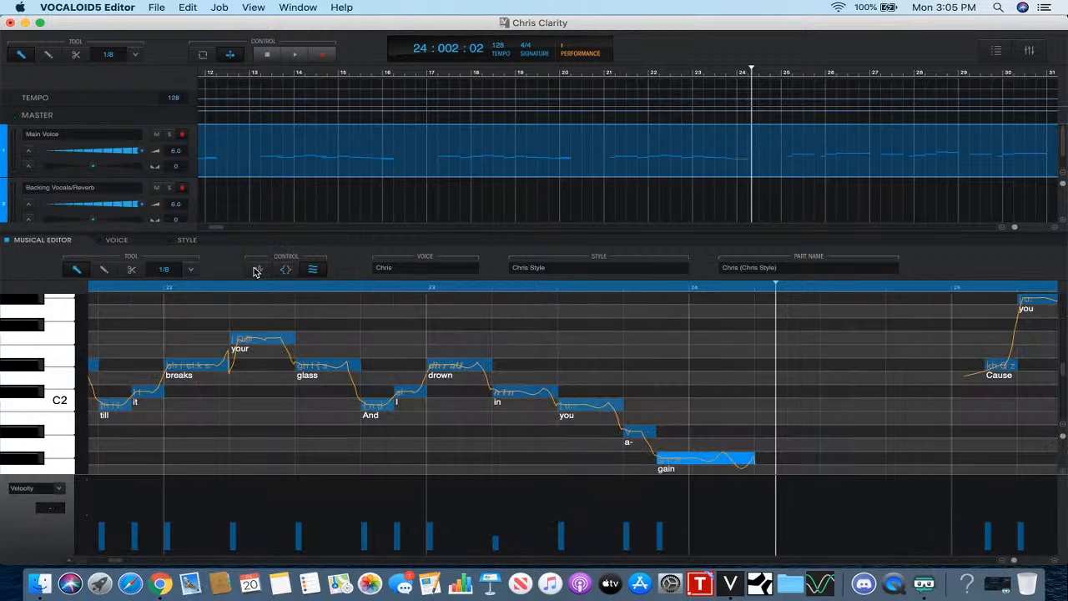
{"action": "left_click", "coordinate": [258, 269]}
{"action": "left_click_drag", "start_coordinate": [733, 370], "coordinate": [763, 387]}
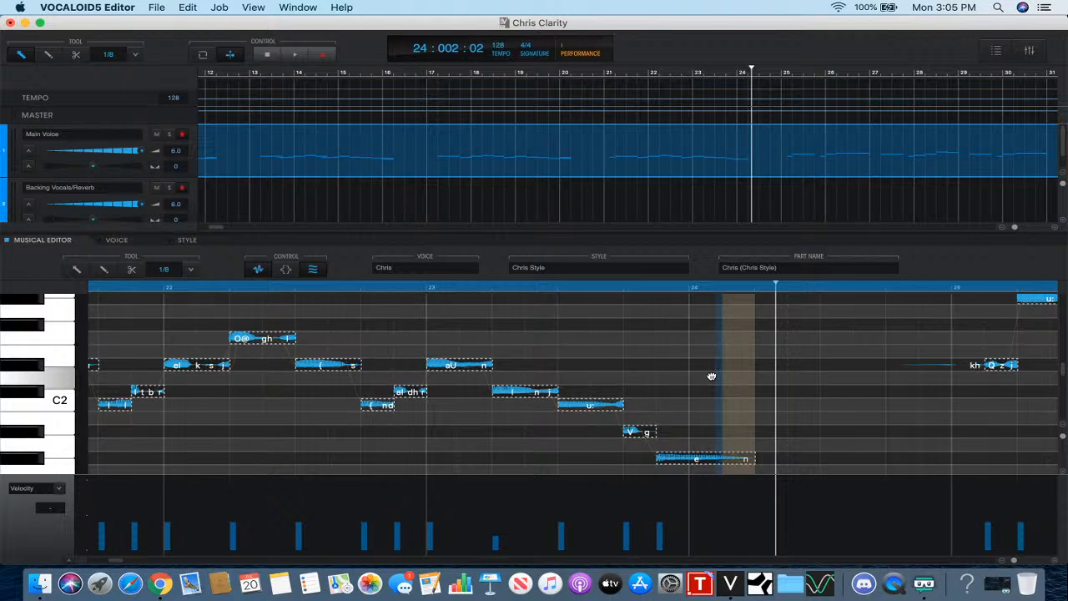
{"action": "left_click", "coordinate": [260, 271]}
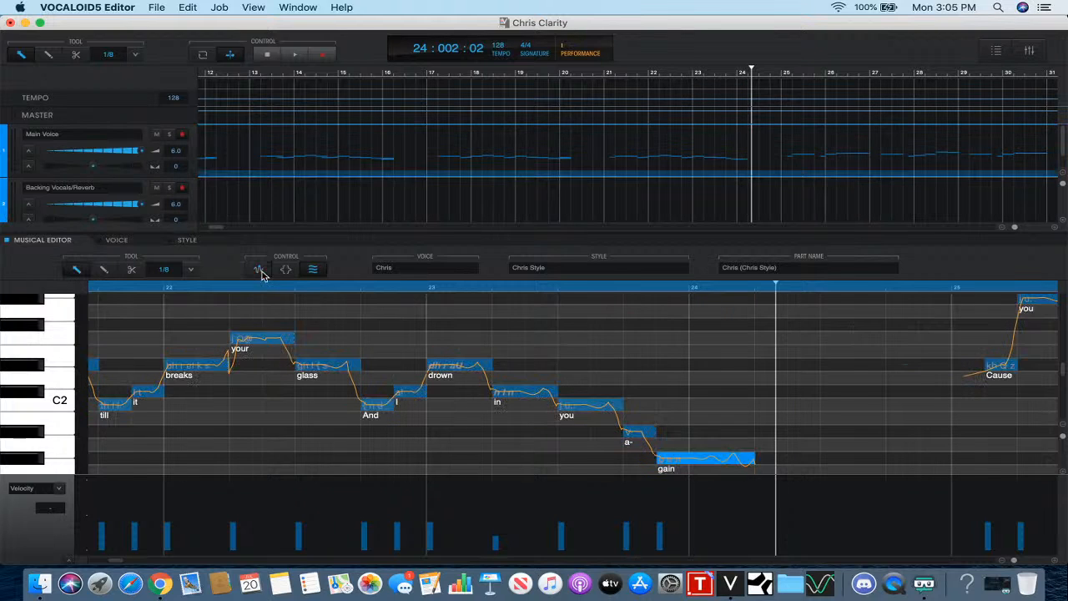
- Play the passage from 22:001:01 into measure 27 and stop
{"action": "left_click", "coordinate": [363, 292]}
{"action": "left_click", "coordinate": [172, 288]}
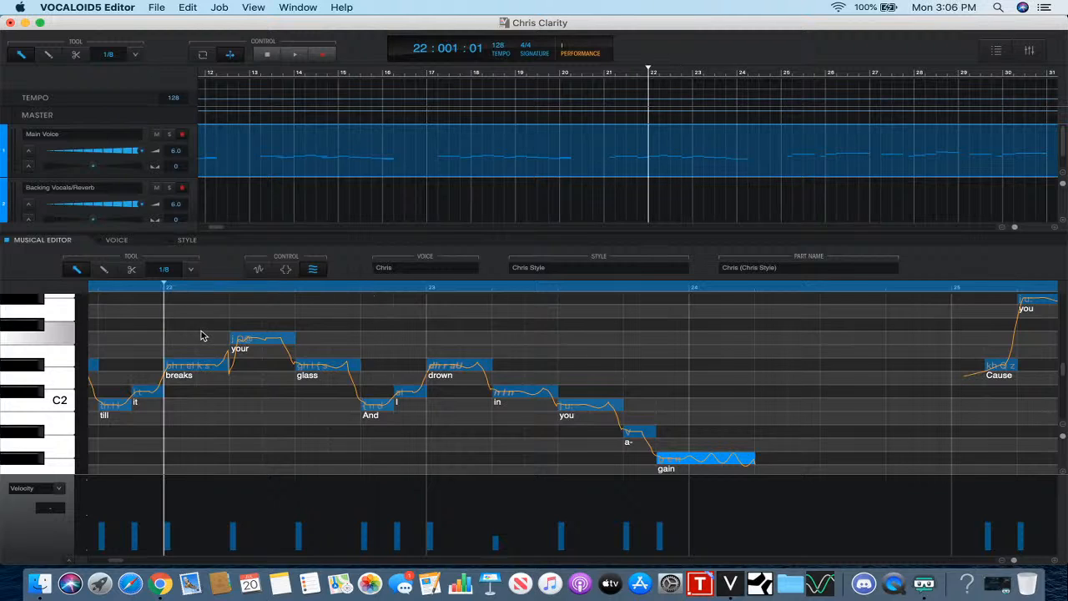
{"action": "left_click", "coordinate": [295, 54]}
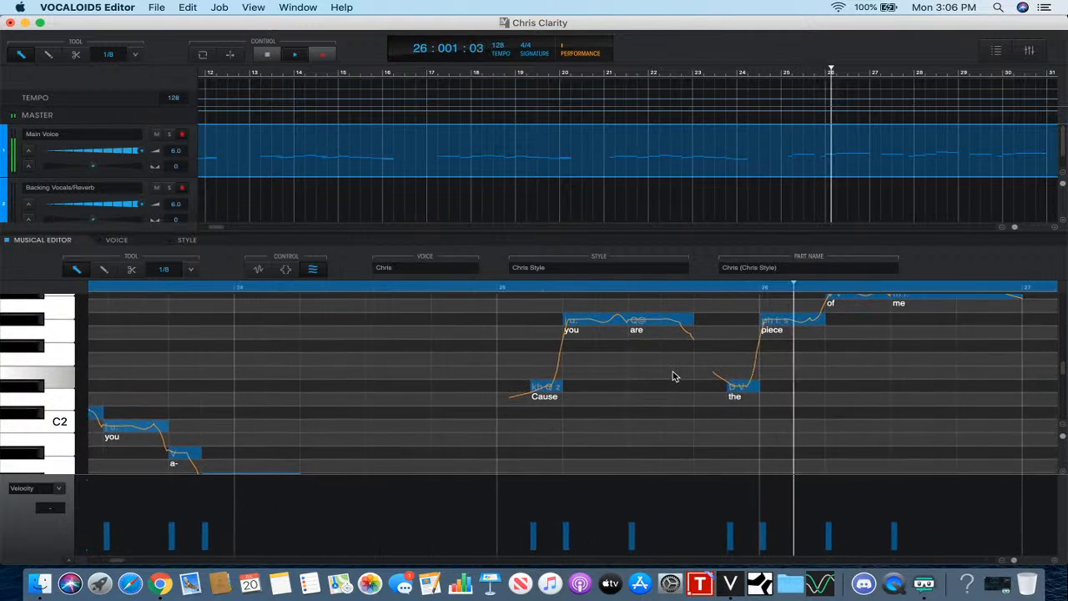
{"action": "key", "text": "space"}
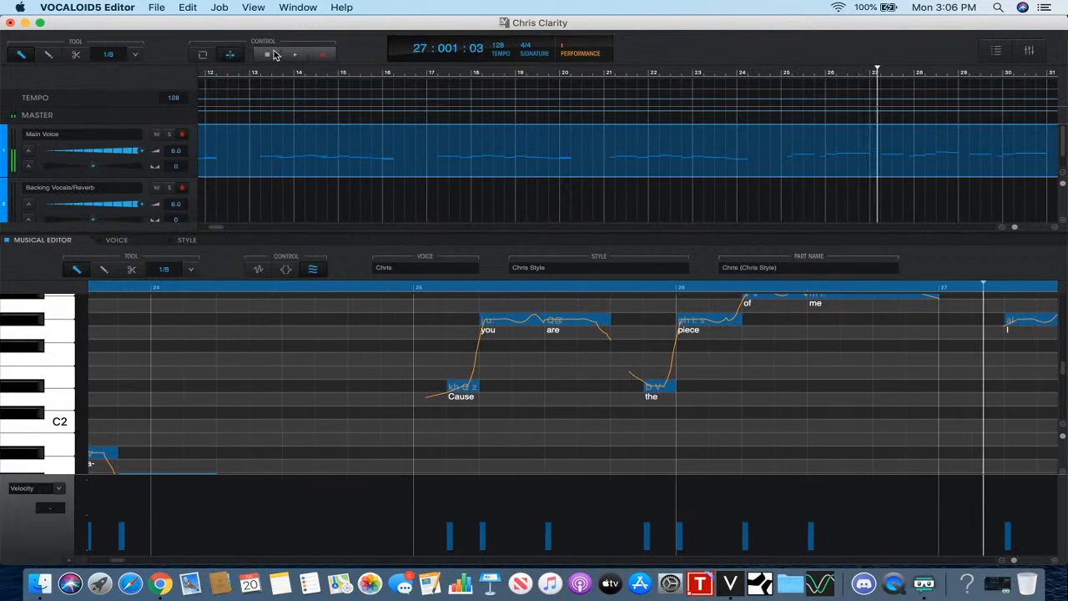
- Apply the plain Up2 pitch attack effect to the note "you" in measure 25
{"action": "scroll", "coordinate": [534, 420], "scroll_direction": "up", "scroll_amount": 2}
{"action": "scroll", "coordinate": [534, 420], "scroll_direction": "right", "scroll_amount": 1}
{"action": "scroll", "coordinate": [536, 419], "scroll_direction": "right", "scroll_amount": 5}
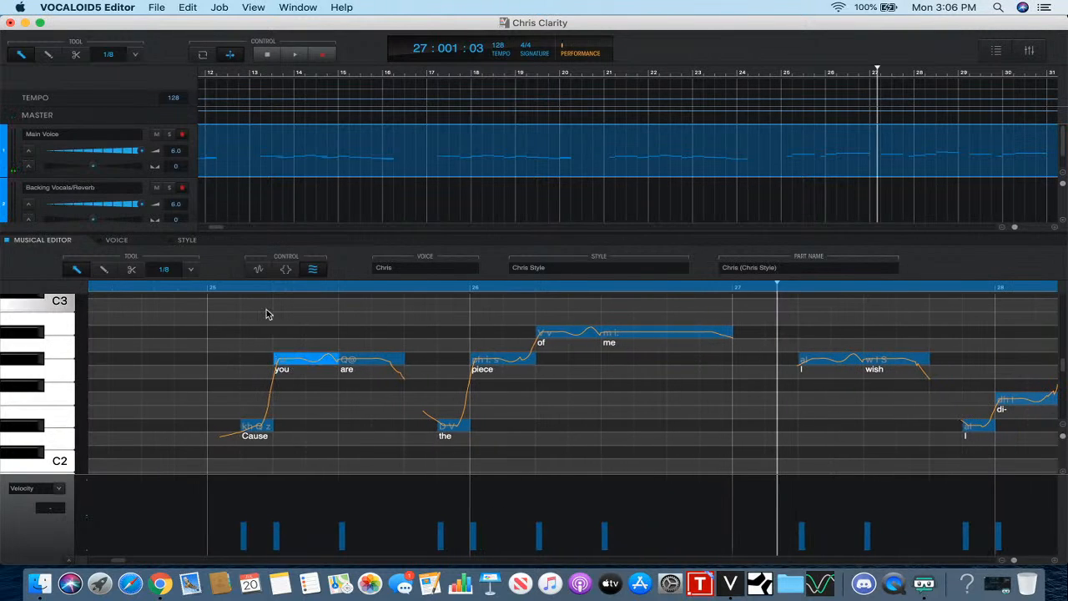
{"action": "left_click", "coordinate": [286, 269]}
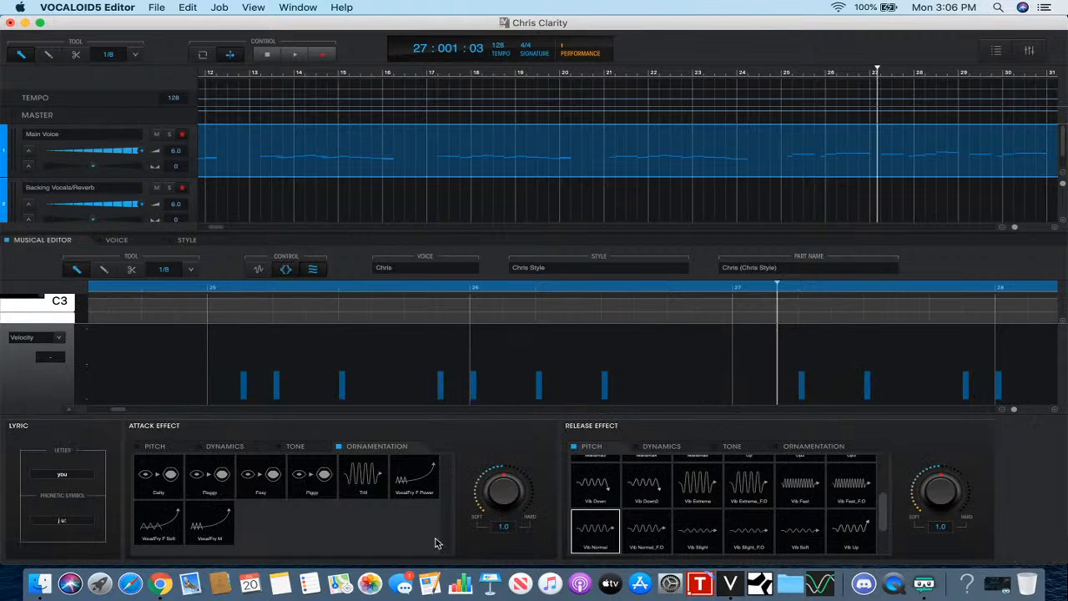
{"action": "left_click", "coordinate": [155, 446]}
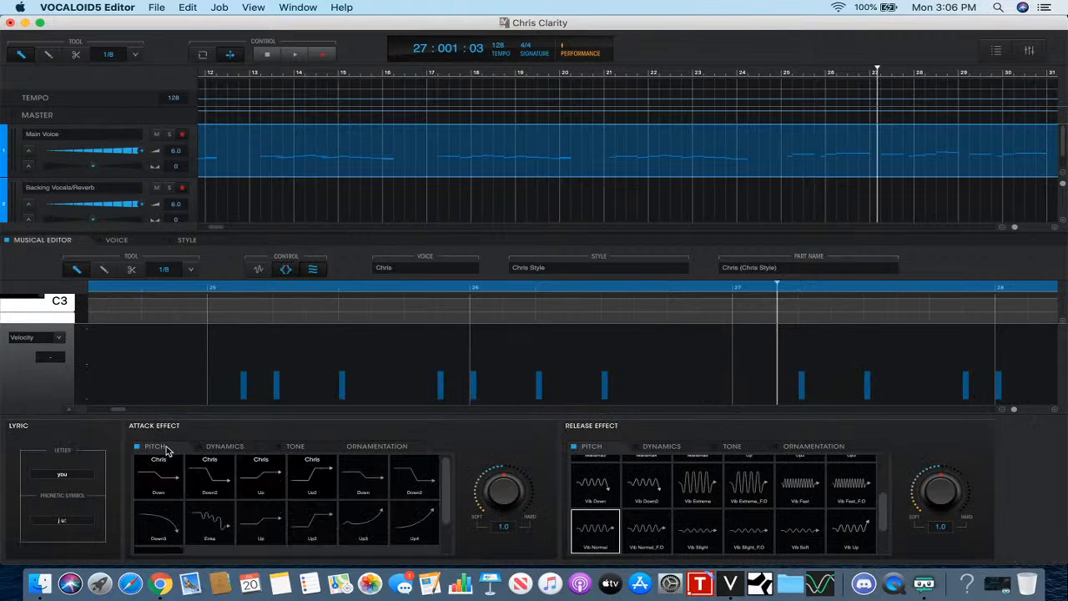
{"action": "left_click", "coordinate": [332, 535]}
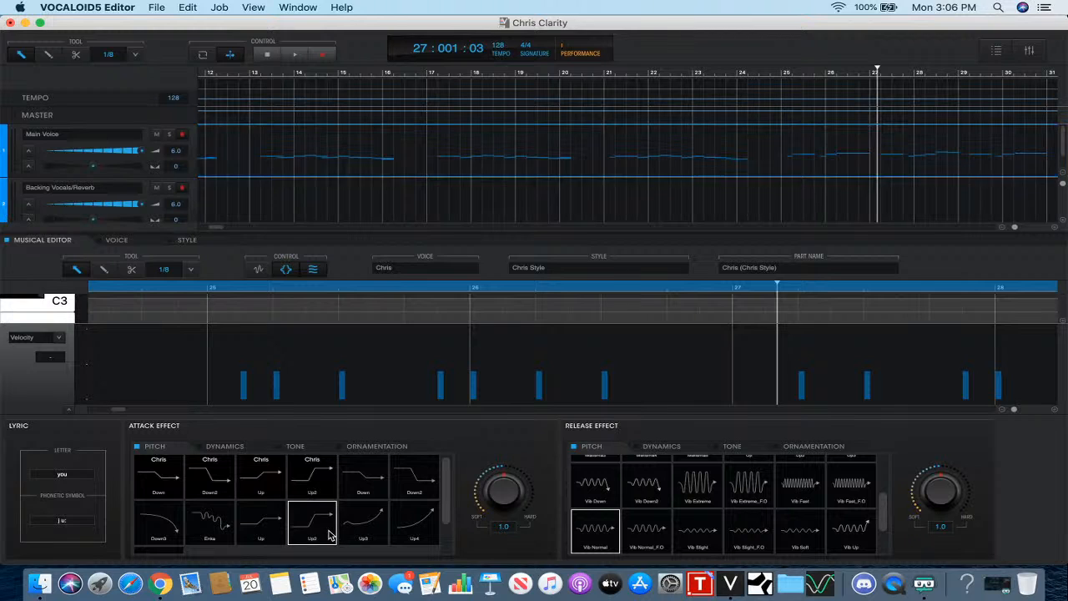
{"action": "left_click", "coordinate": [286, 269]}
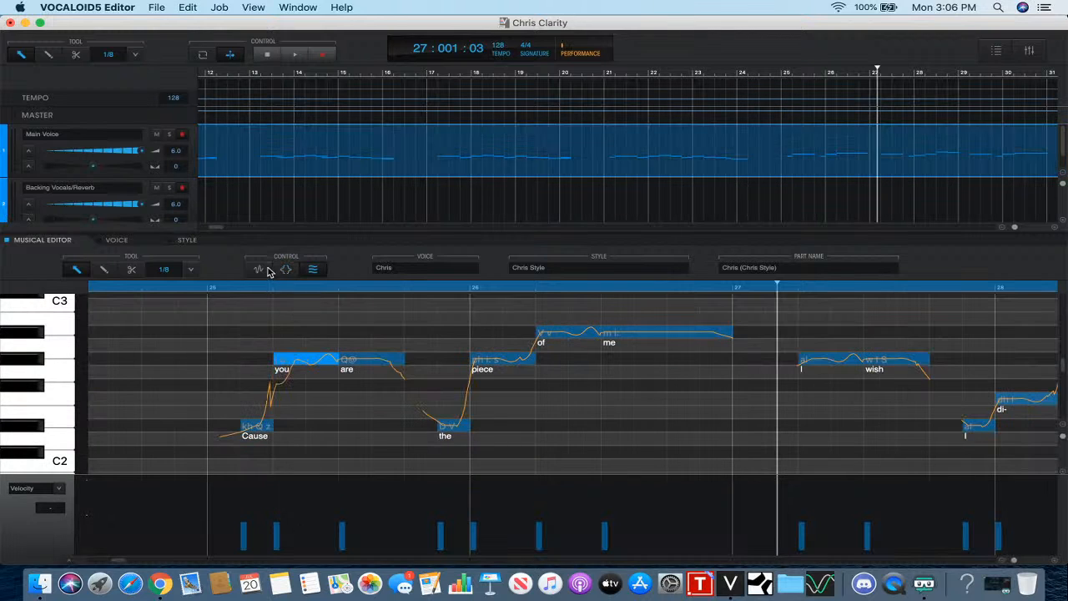
- Shorten the attack effect region on the note "you" in measure 25 so the pitch rise ends sooner
{"action": "left_click", "coordinate": [258, 269]}
{"action": "key", "text": "super+a"}
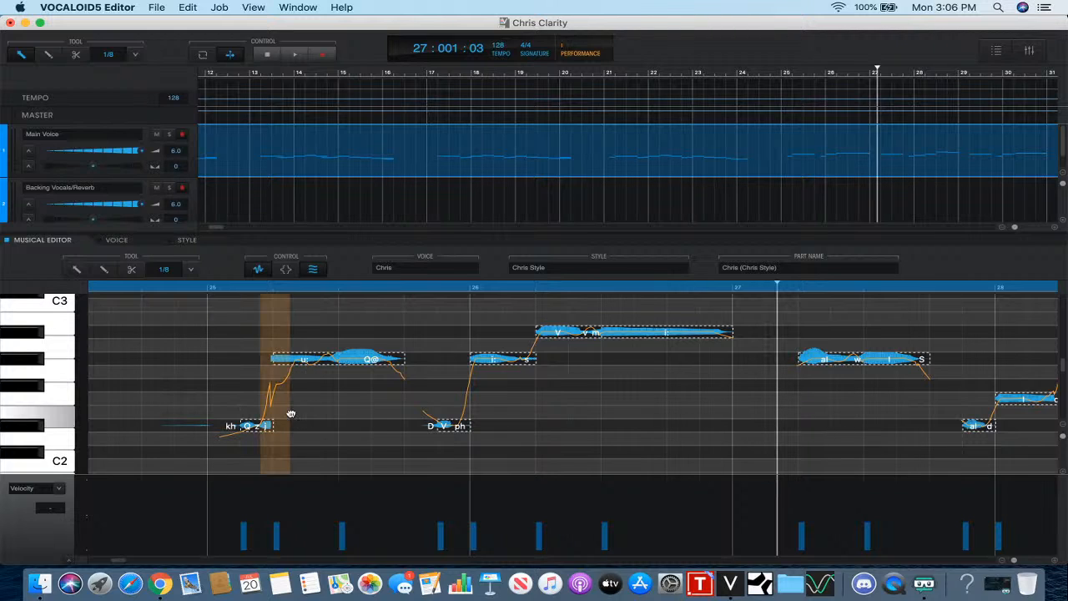
{"action": "left_click_drag", "start_coordinate": [286, 413], "coordinate": [285, 414]}
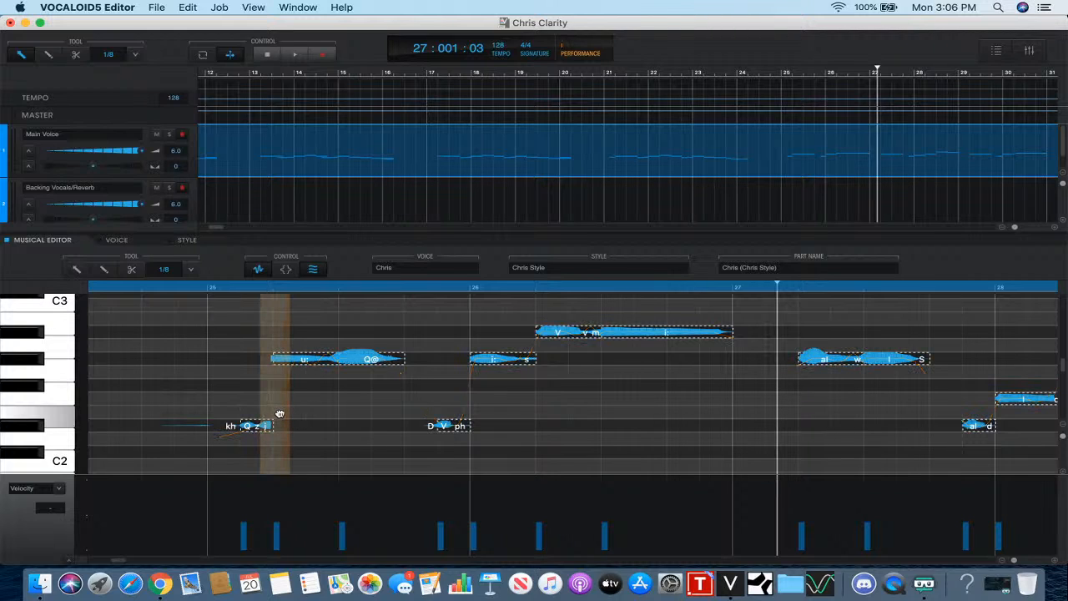
{"action": "left_click", "coordinate": [260, 271]}
- Play the passage from 24:004:03 to the last beat of measure 25 and stop
{"action": "left_click", "coordinate": [202, 288]}
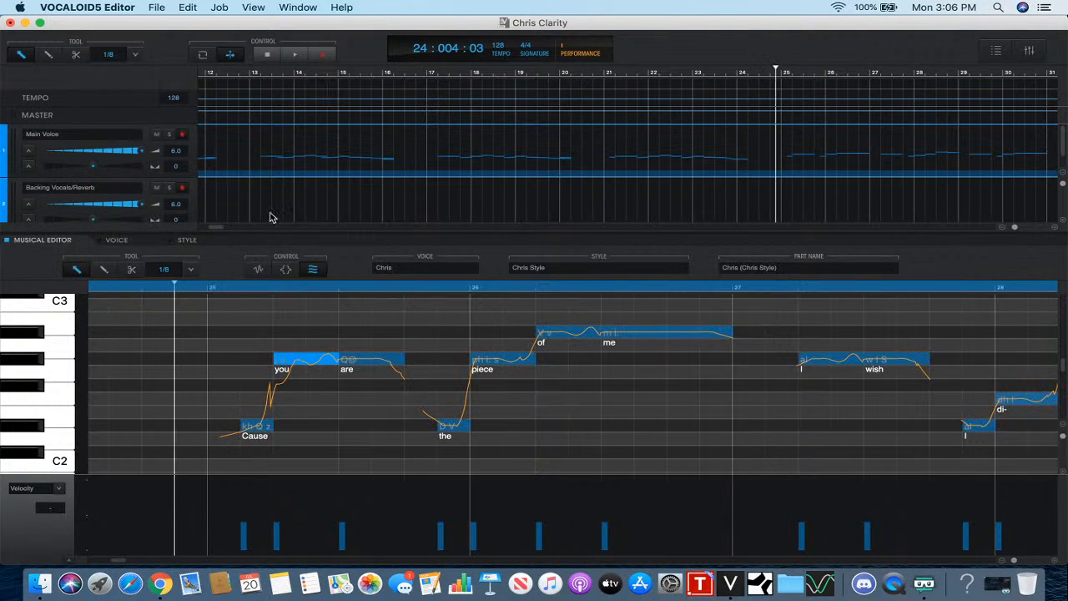
{"action": "left_click", "coordinate": [297, 57]}
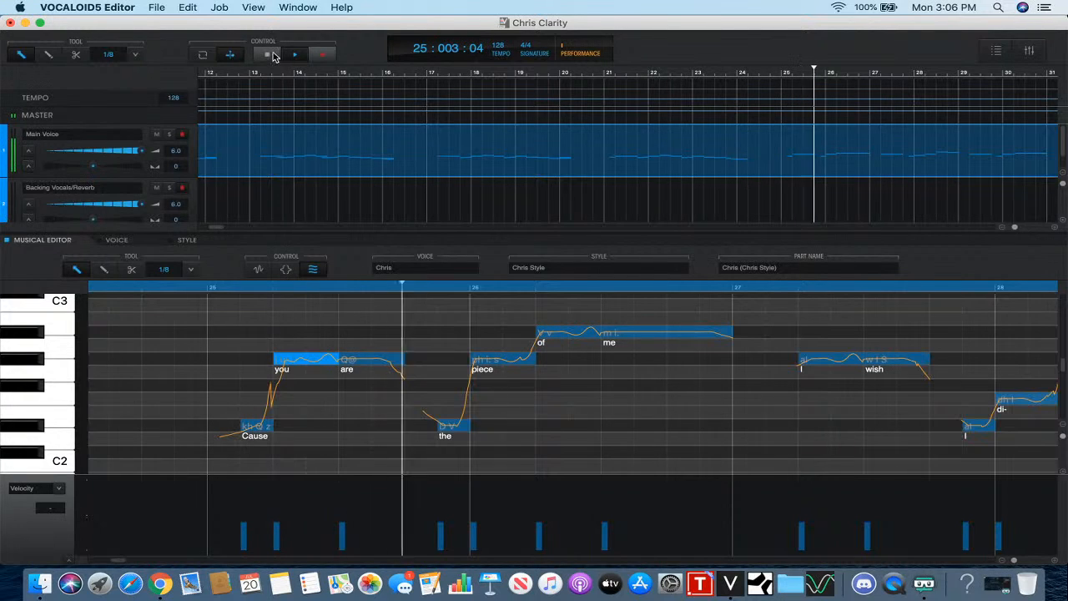
{"action": "left_click", "coordinate": [268, 56]}
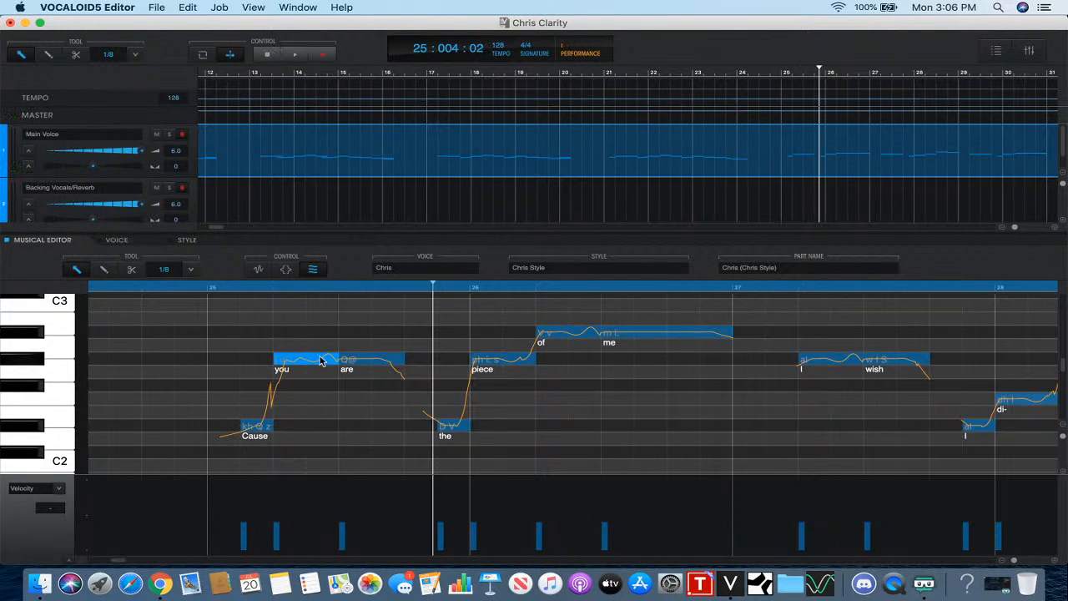
- Apply the plain Down2 pitch attack effect to the note "me" in measure 26
{"action": "left_click", "coordinate": [363, 359]}
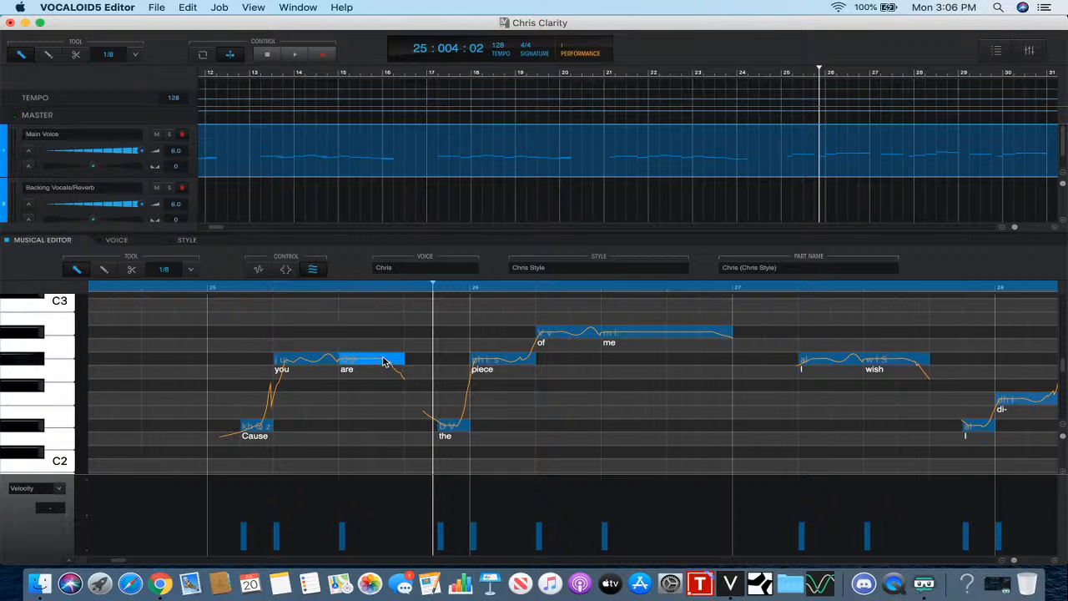
{"action": "scroll", "coordinate": [384, 360], "scroll_direction": "right", "scroll_amount": 5}
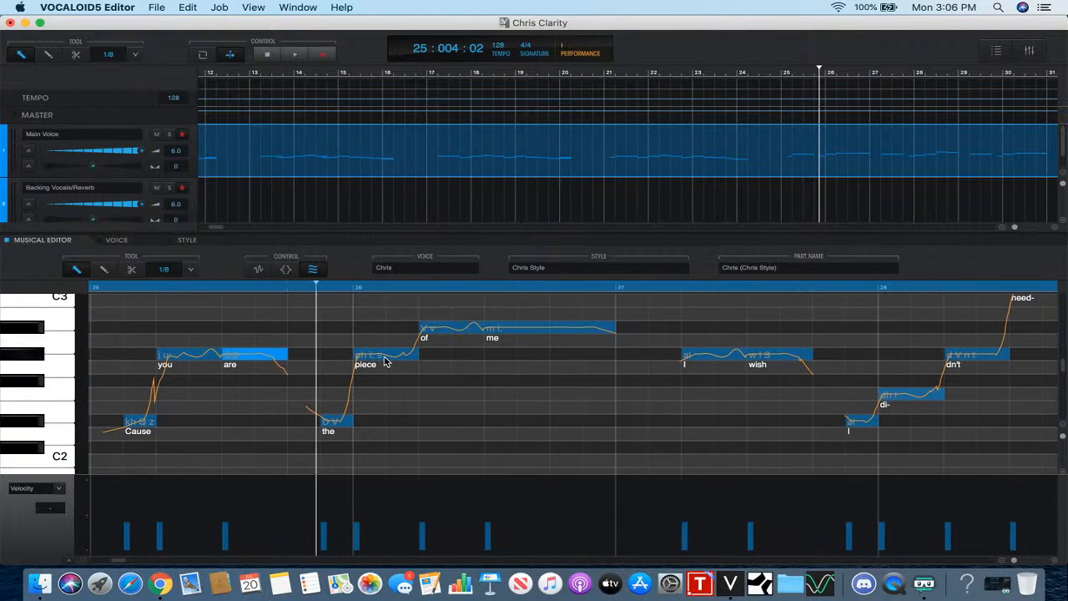
{"action": "scroll", "coordinate": [384, 361], "scroll_direction": "right", "scroll_amount": 3}
{"action": "left_click", "coordinate": [457, 330]}
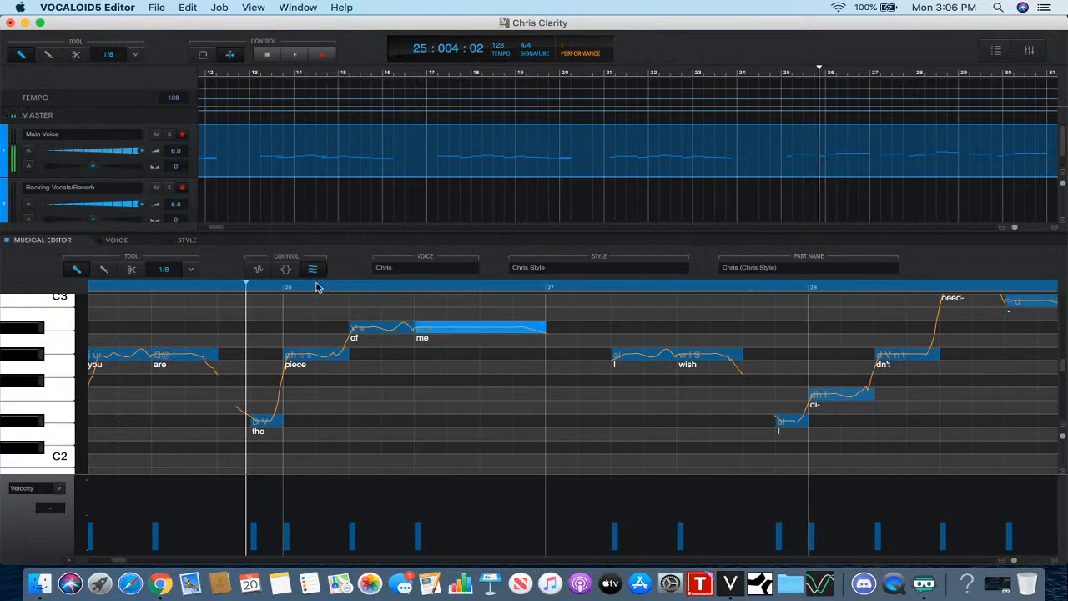
{"action": "left_click", "coordinate": [288, 270]}
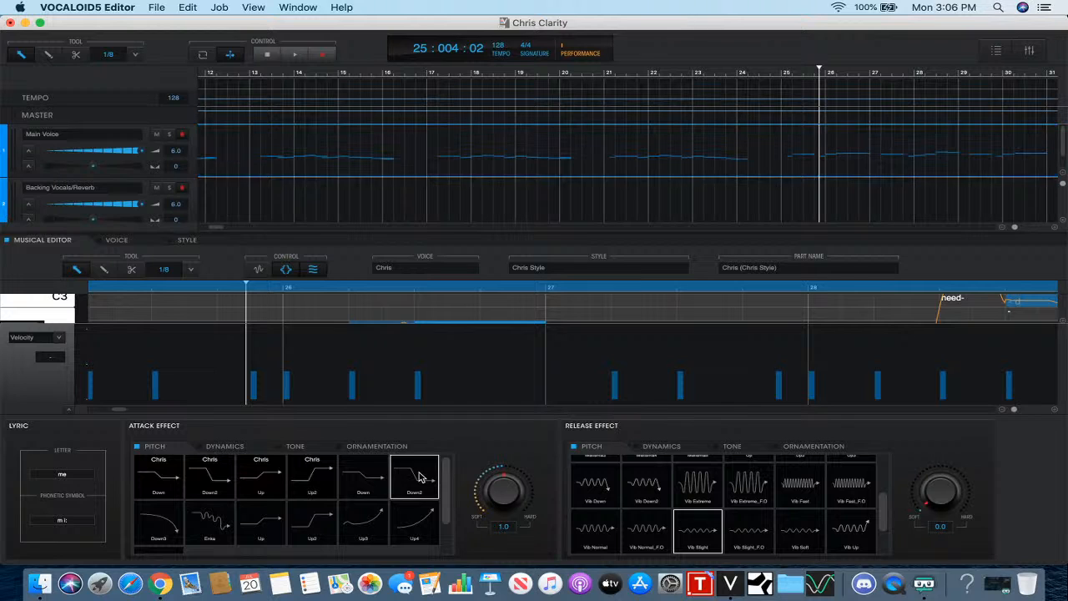
{"action": "left_click", "coordinate": [287, 271]}
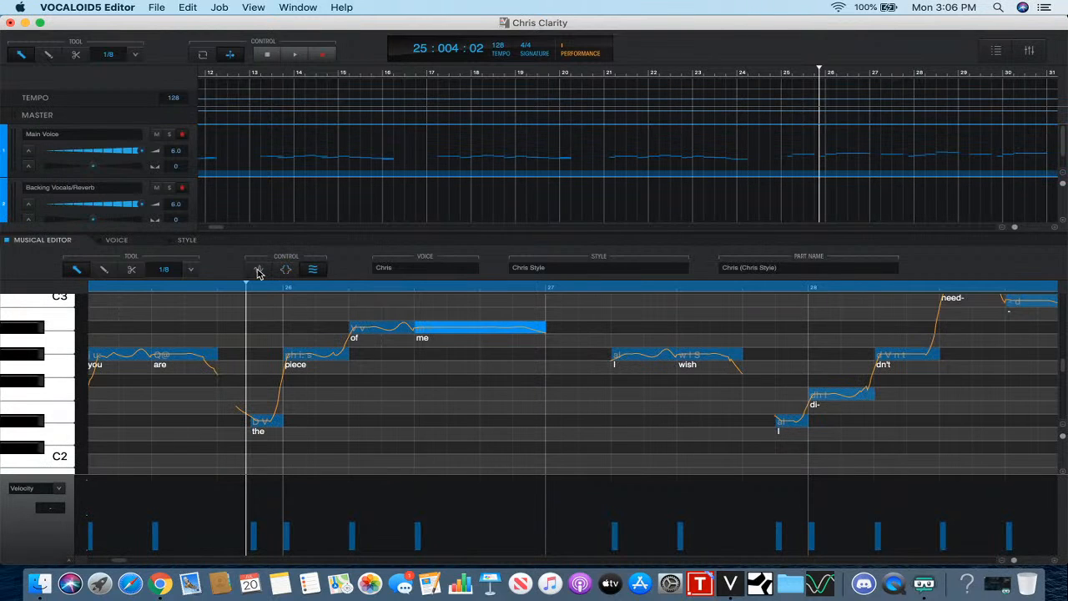
- Shorten the attack effect region on the note "me" so the pitch drop ends sooner
{"action": "left_click", "coordinate": [257, 270]}
{"action": "key", "text": "super+a"}
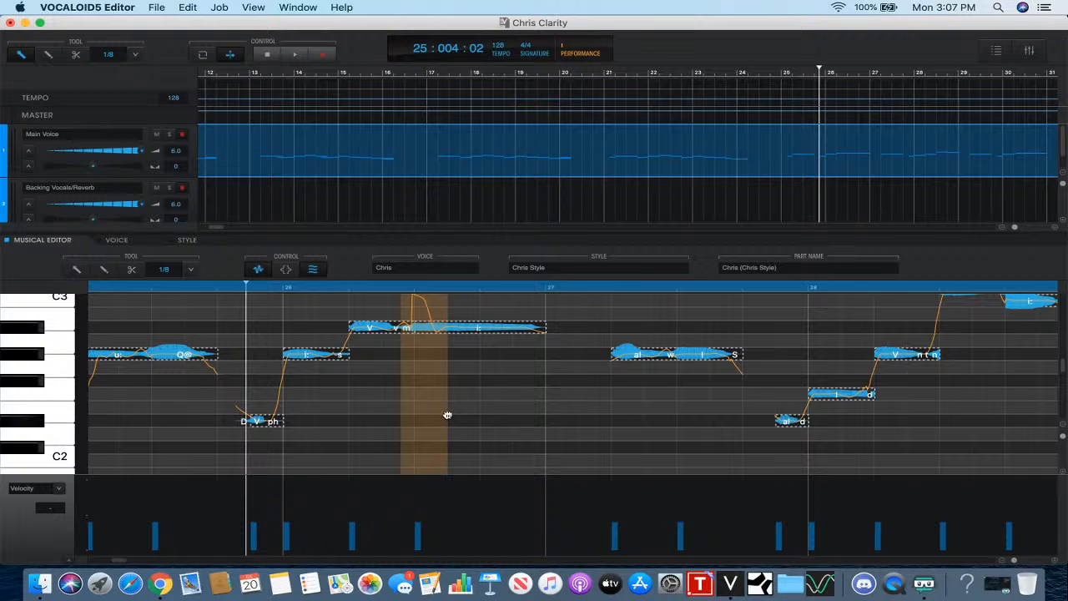
{"action": "left_click", "coordinate": [434, 416]}
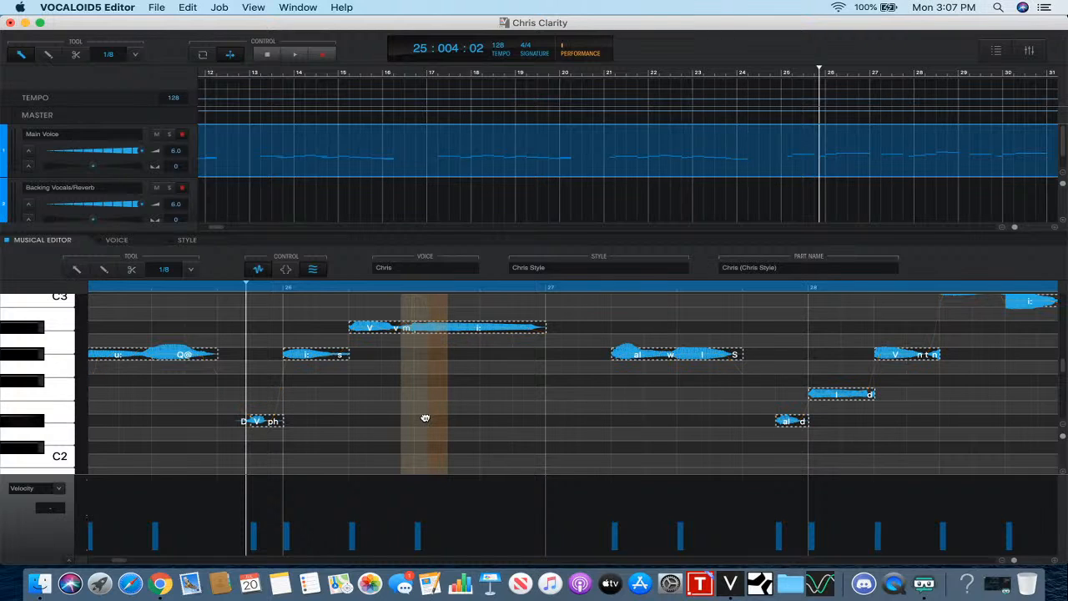
{"action": "left_click_drag", "start_coordinate": [426, 416], "coordinate": [426, 416]}
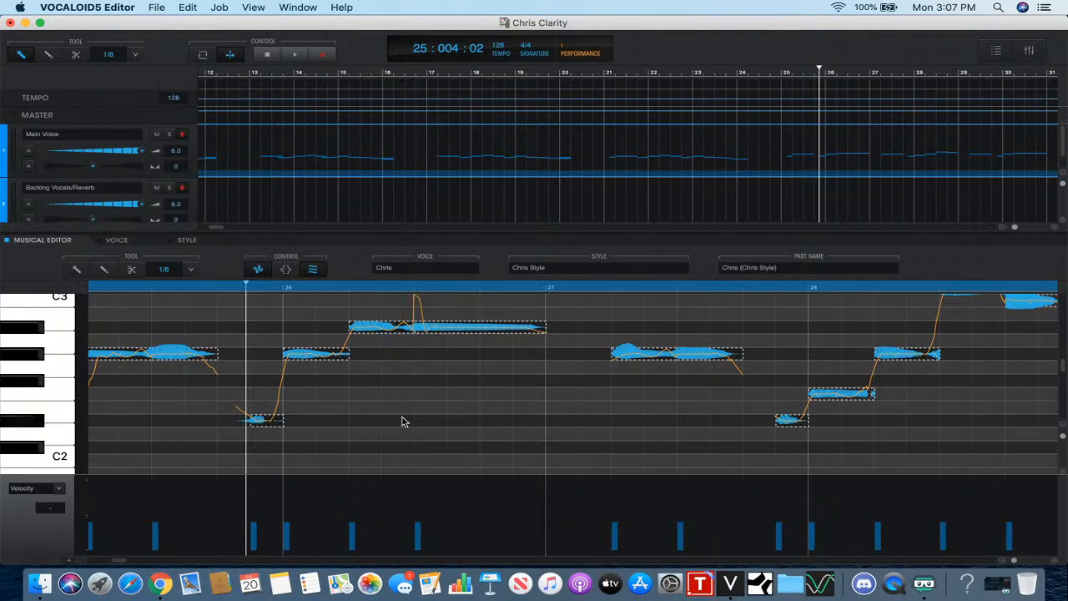
- Lower the intensity of the attack effect on the note "me" in measure 26 to 0.5 and move the playhead to 25:004:01
{"action": "left_click", "coordinate": [408, 411]}
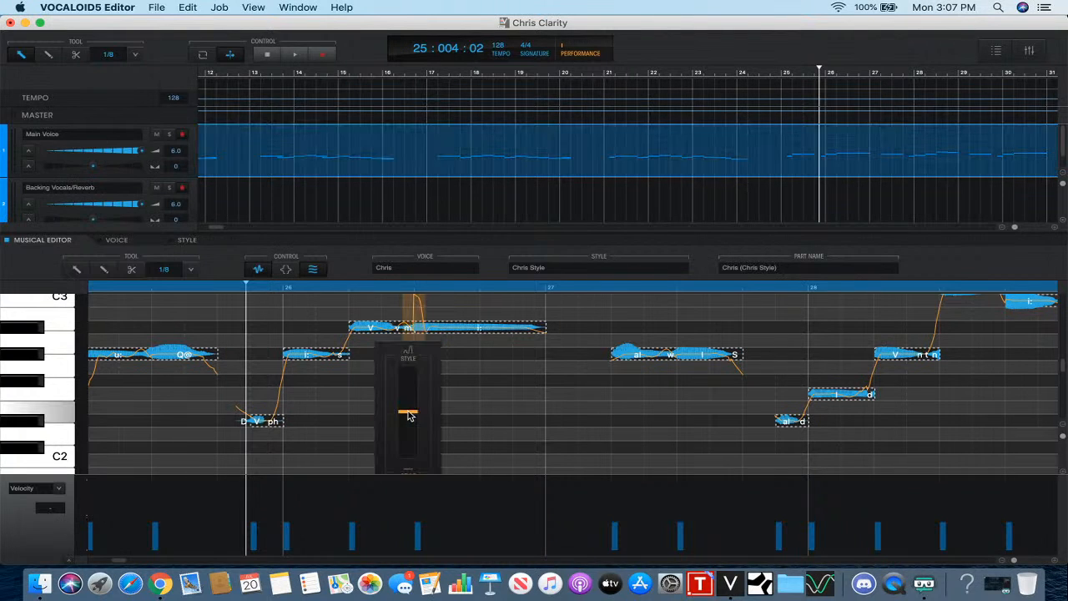
{"action": "left_click_drag", "start_coordinate": [409, 416], "coordinate": [408, 433]}
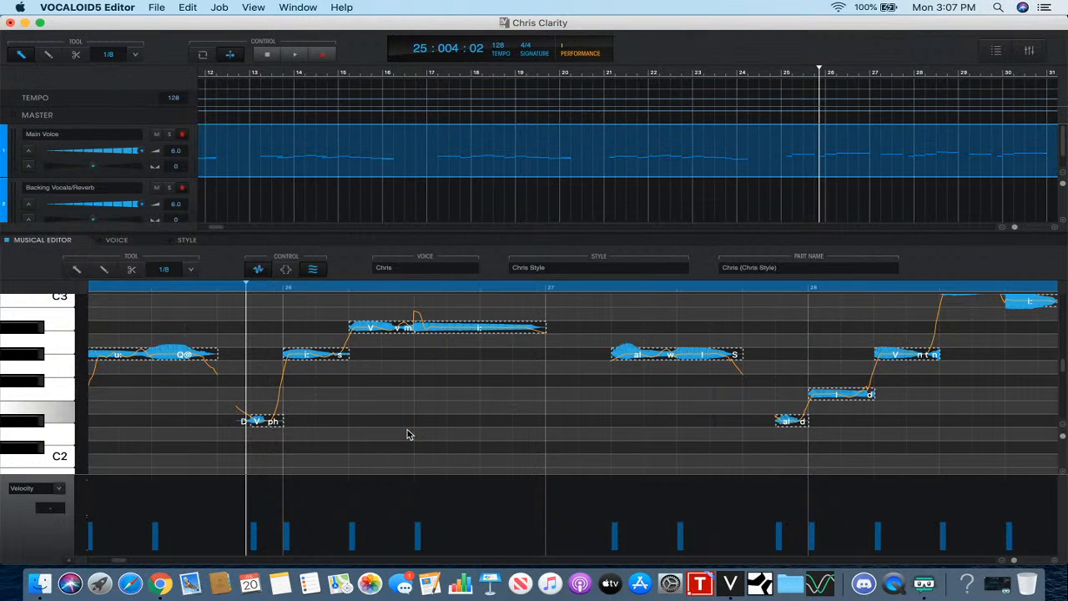
{"action": "left_click", "coordinate": [258, 270]}
{"action": "left_click", "coordinate": [225, 288]}
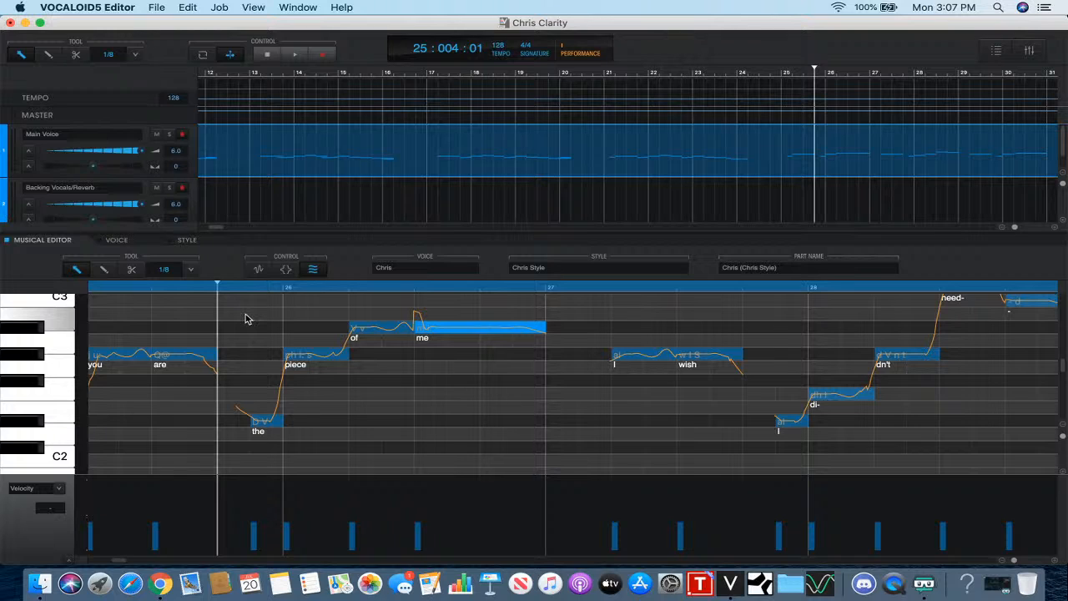
- Apply the Vib Normal pitch release effect to the note "me" in measure 26
{"action": "left_click", "coordinate": [286, 269]}
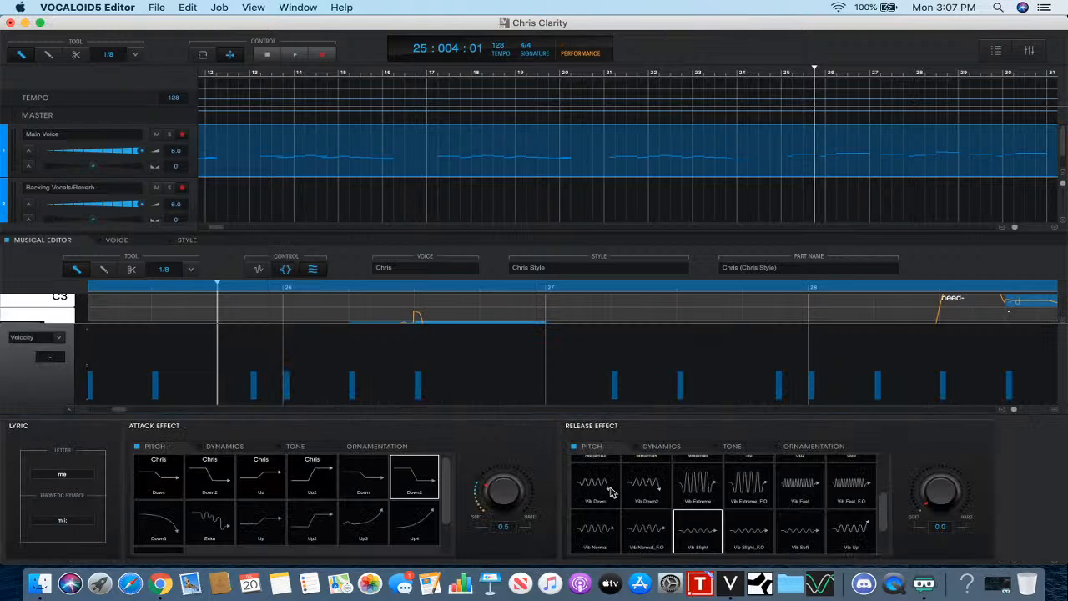
{"action": "scroll", "coordinate": [649, 533], "scroll_direction": "up", "scroll_amount": 1}
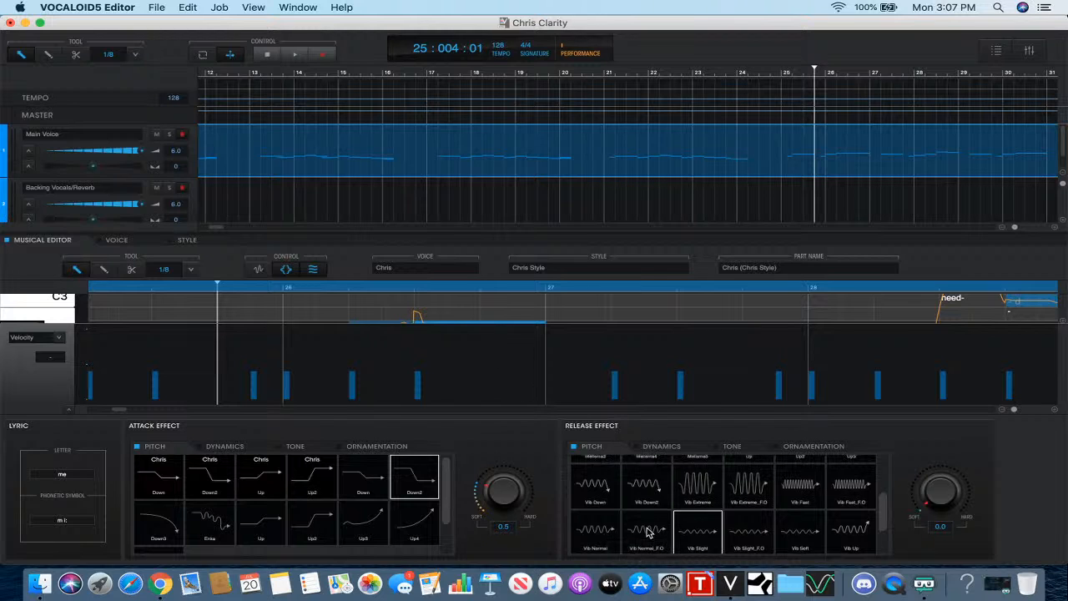
{"action": "scroll", "coordinate": [650, 533], "scroll_direction": "up", "scroll_amount": 3}
{"action": "scroll", "coordinate": [650, 533], "scroll_direction": "down", "scroll_amount": 3}
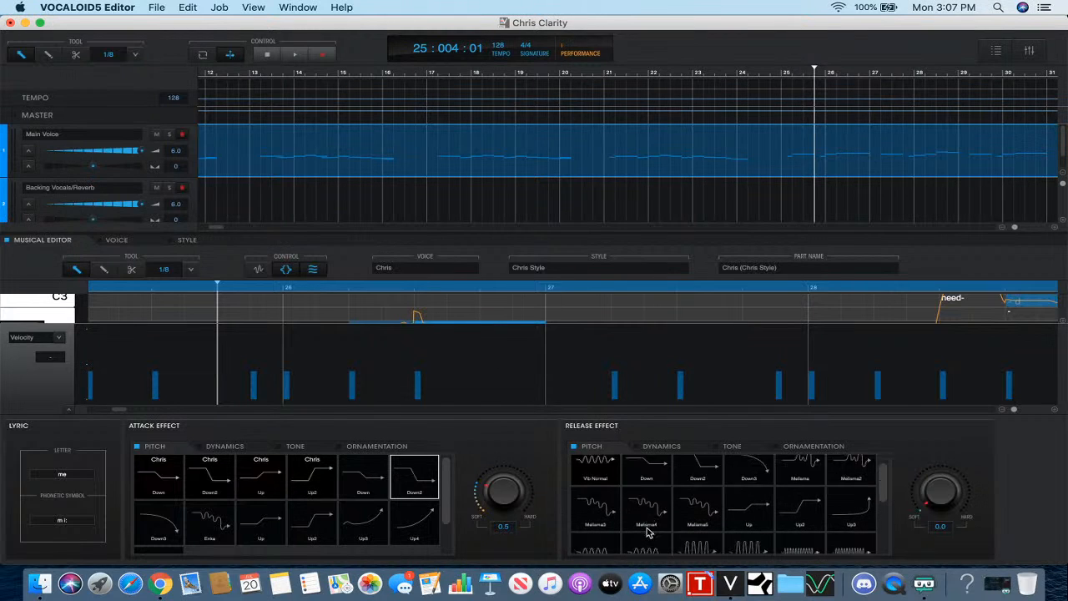
{"action": "left_click", "coordinate": [603, 493]}
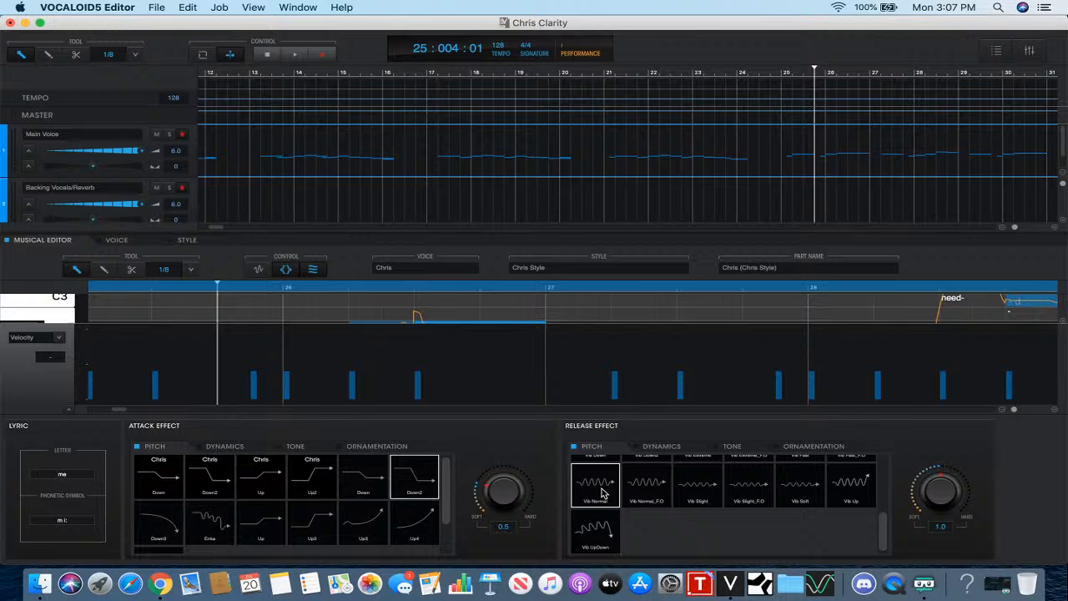
{"action": "left_click", "coordinate": [285, 268]}
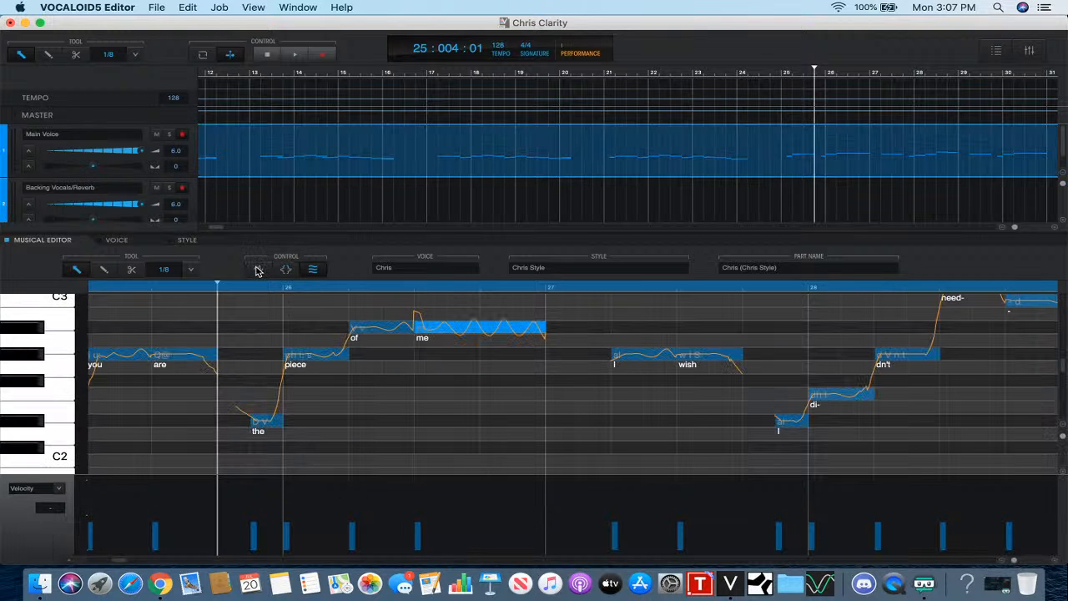
- Shorten the release effect region on the note "me" and lower the vibrato intensity to 0.3
{"action": "left_click", "coordinate": [258, 269]}
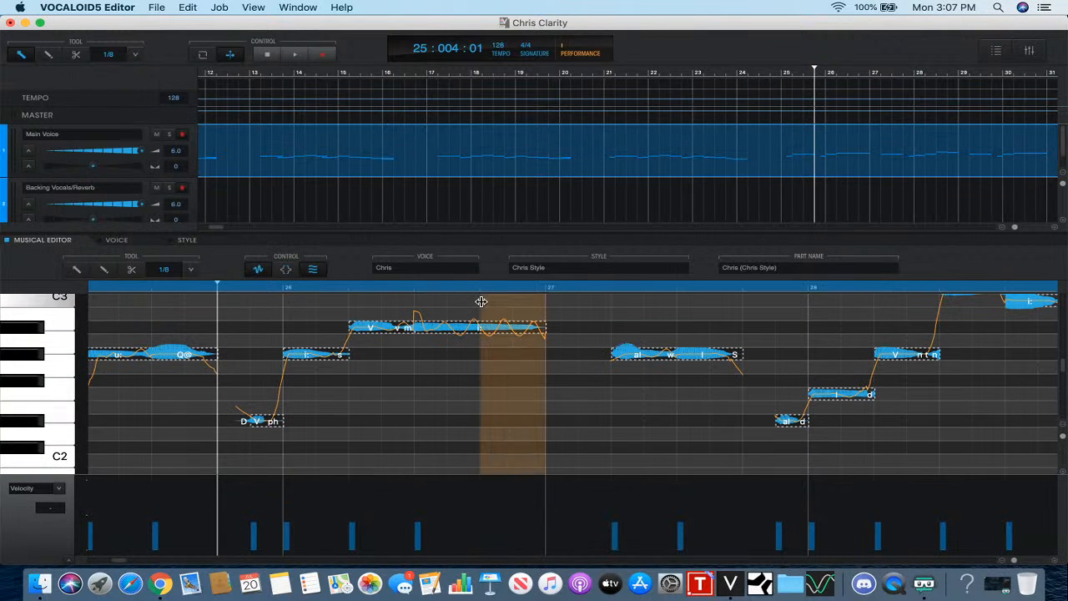
{"action": "left_click", "coordinate": [495, 303]}
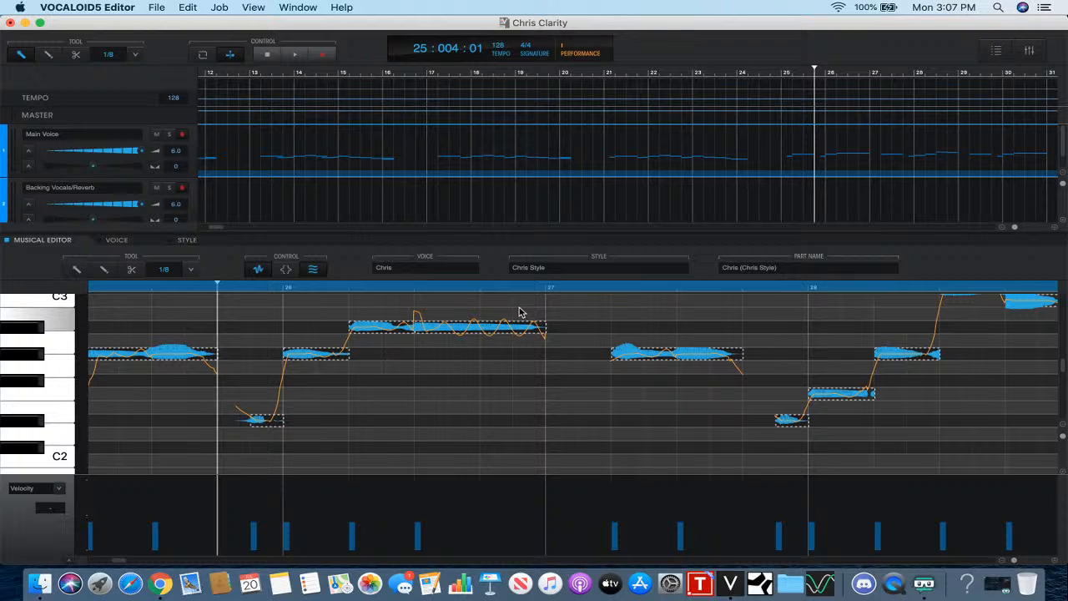
{"action": "left_click_drag", "start_coordinate": [520, 311], "coordinate": [540, 335]}
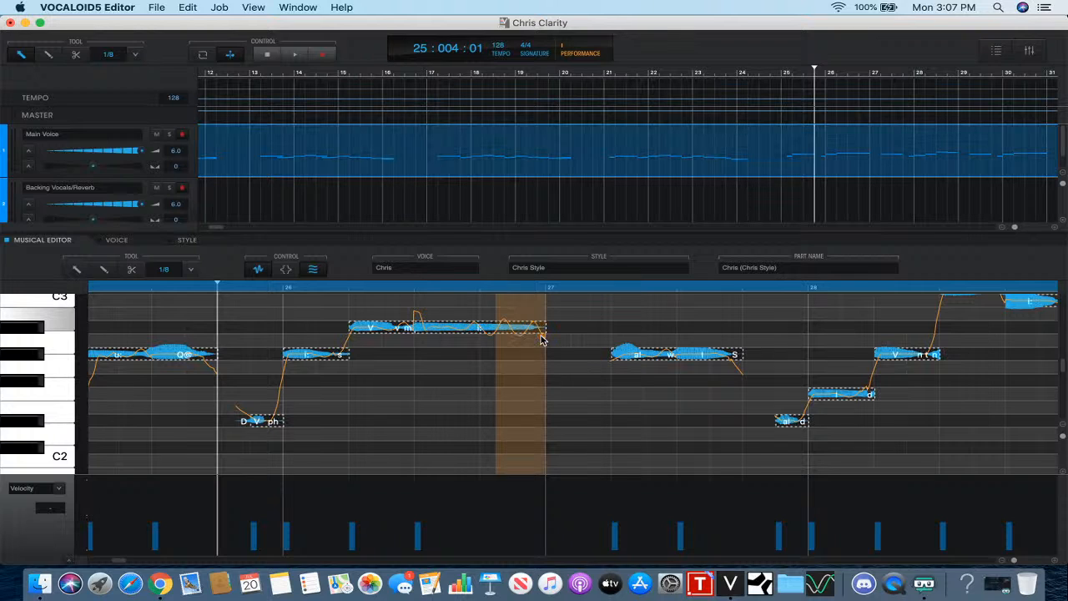
{"action": "left_click", "coordinate": [255, 272]}
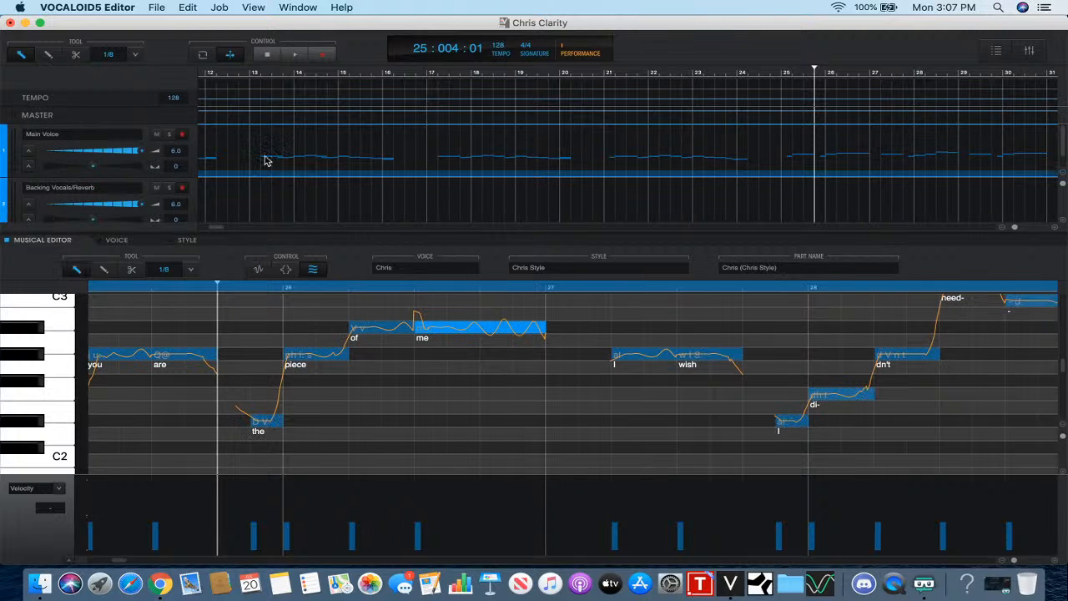
- Play the passage from 25:004:01 to the start of measure 27 and stop
{"action": "left_click", "coordinate": [294, 55]}
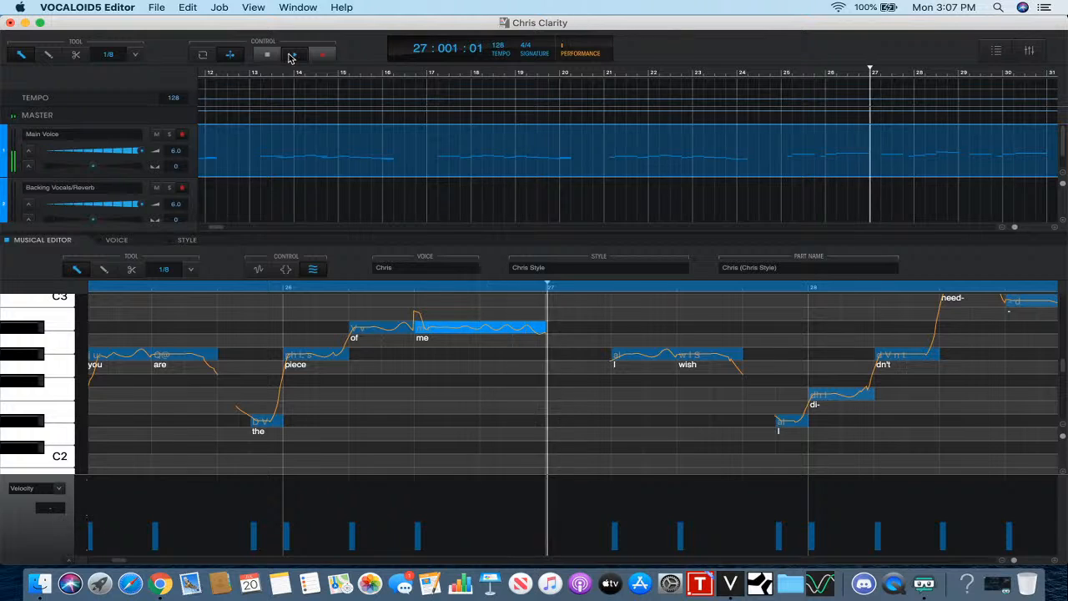
{"action": "key", "text": "space"}
- Extend the release effect region on the note "me" and raise the vibrato intensity slightly
{"action": "left_click", "coordinate": [288, 269]}
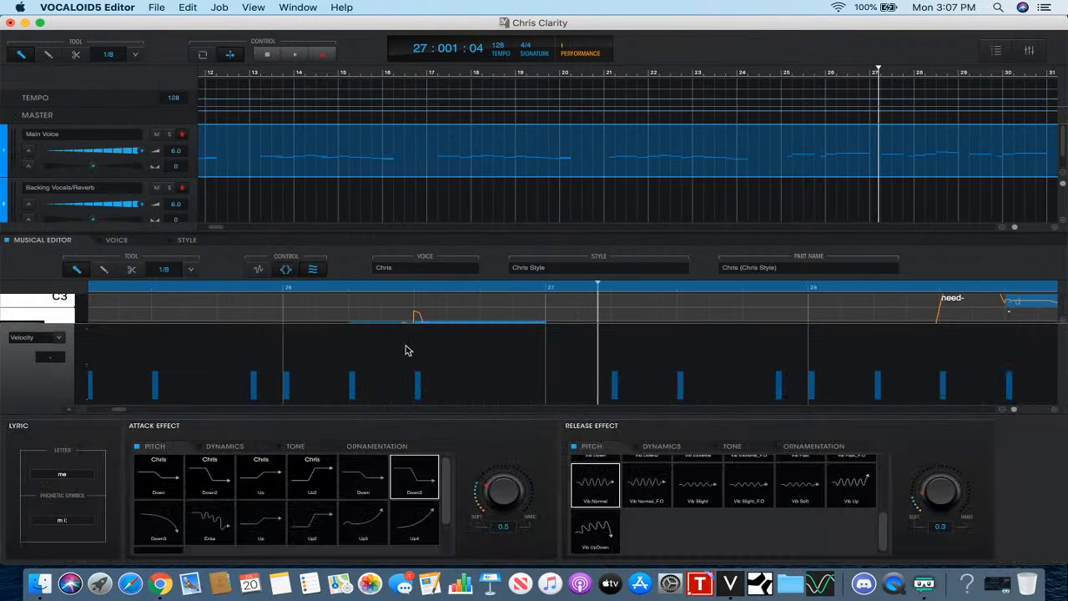
{"action": "left_click", "coordinate": [286, 270]}
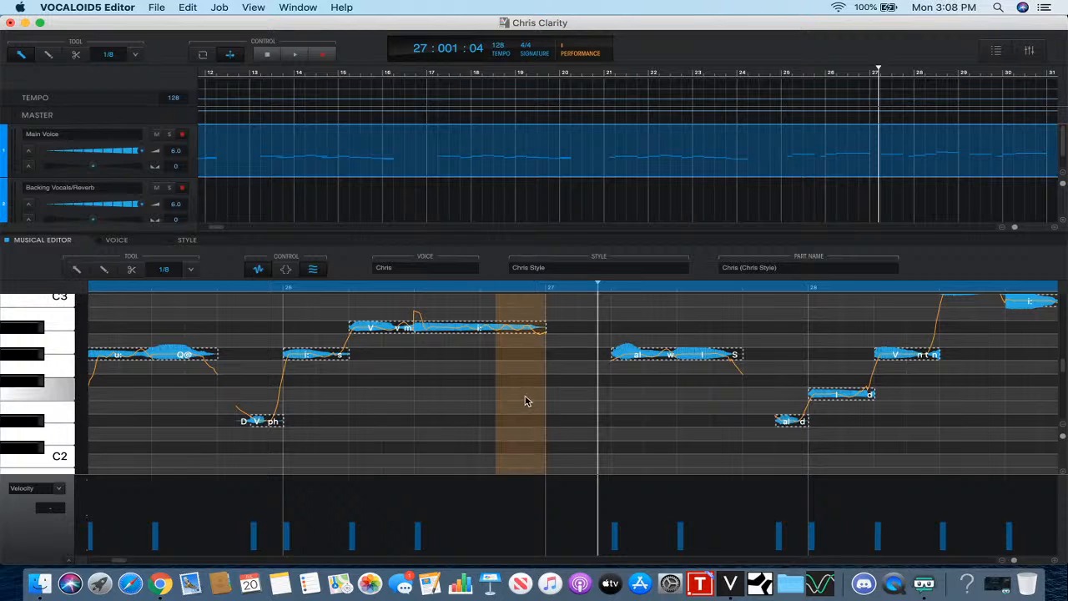
{"action": "left_click_drag", "start_coordinate": [525, 402], "coordinate": [527, 384]}
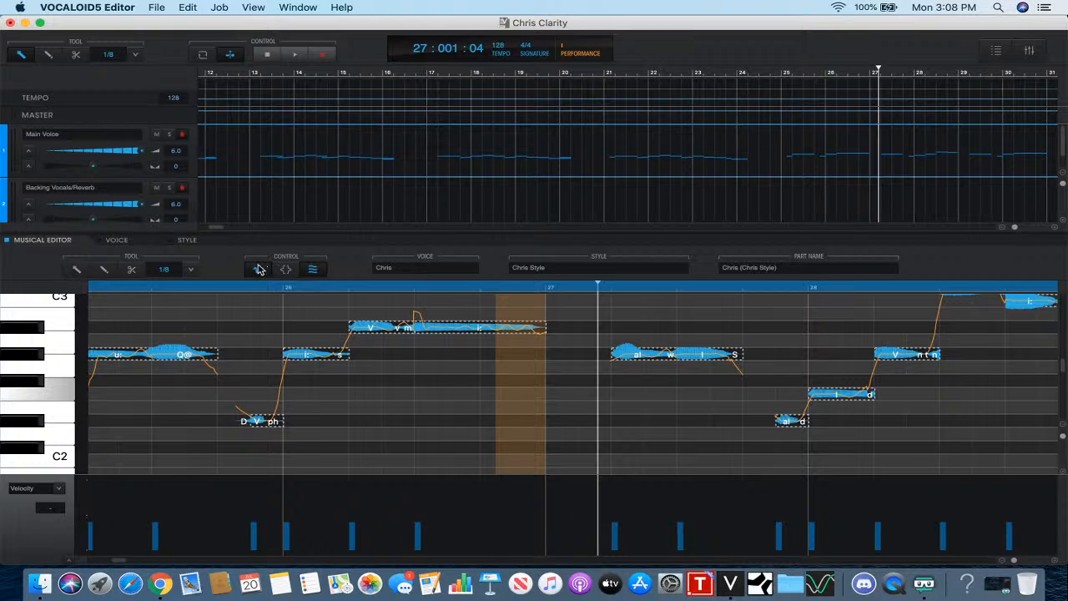
- Replay the passage from 25:004:01 to the end of the note "me" and stop at measure 27
{"action": "left_click", "coordinate": [226, 287]}
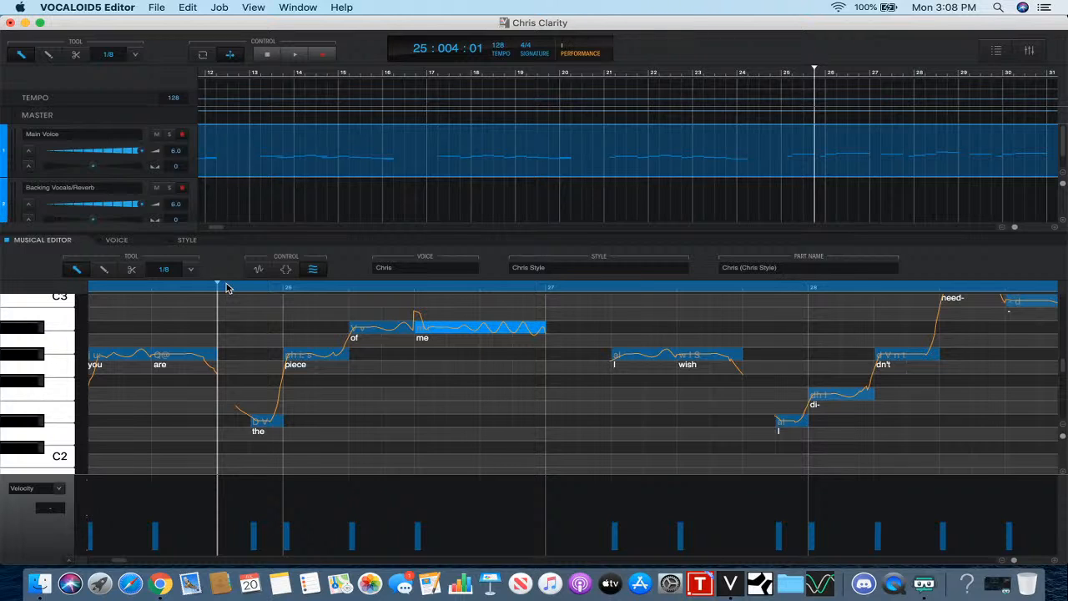
{"action": "left_click", "coordinate": [287, 56]}
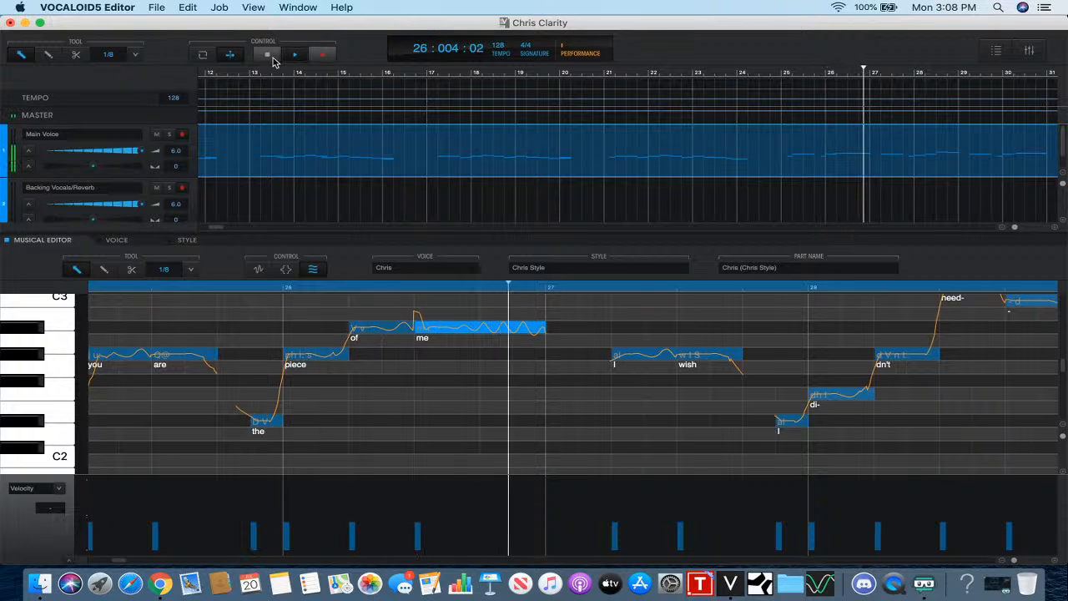
{"action": "left_click", "coordinate": [267, 55]}
- Select all notes in the Main Voice part and transpose them up one octave
{"action": "scroll", "coordinate": [257, 364], "scroll_direction": "left", "scroll_amount": 15}
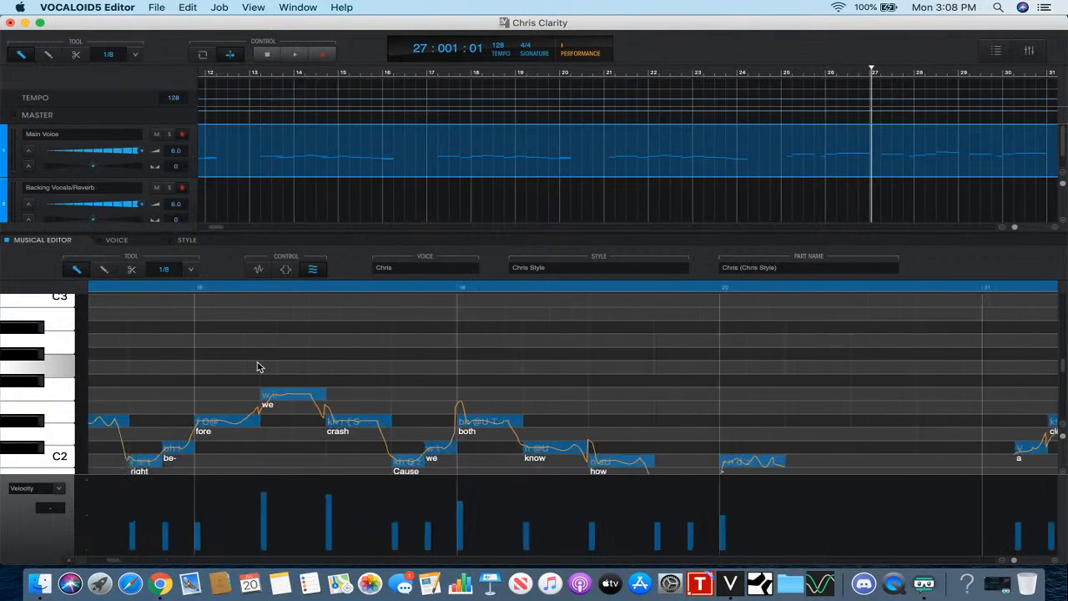
{"action": "scroll", "coordinate": [228, 368], "scroll_direction": "left", "scroll_amount": 8}
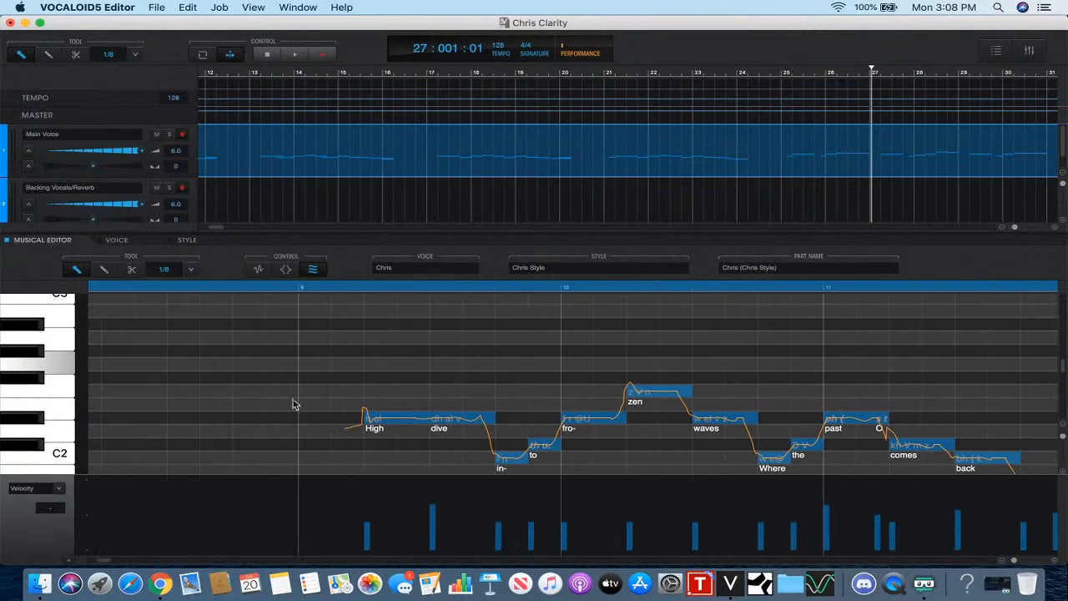
{"action": "right_click", "coordinate": [400, 426]}
{"action": "left_click", "coordinate": [425, 463]}
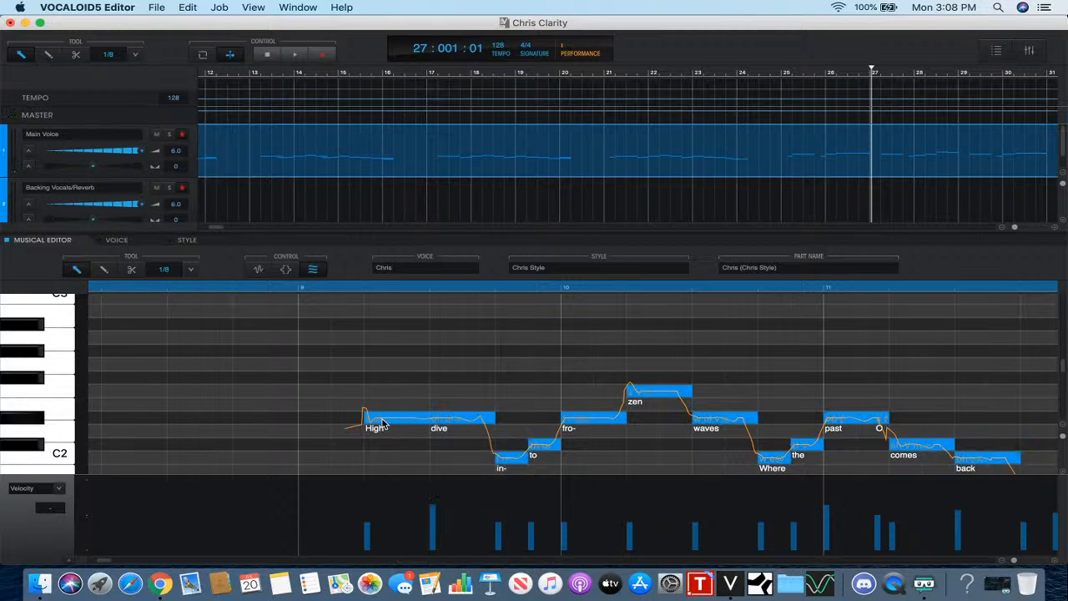
{"action": "left_click_drag", "start_coordinate": [380, 424], "coordinate": [388, 358]}
- Play the transposed vocals from measure 9 to the note "me" in measure 26 and stop
{"action": "left_click", "coordinate": [317, 294]}
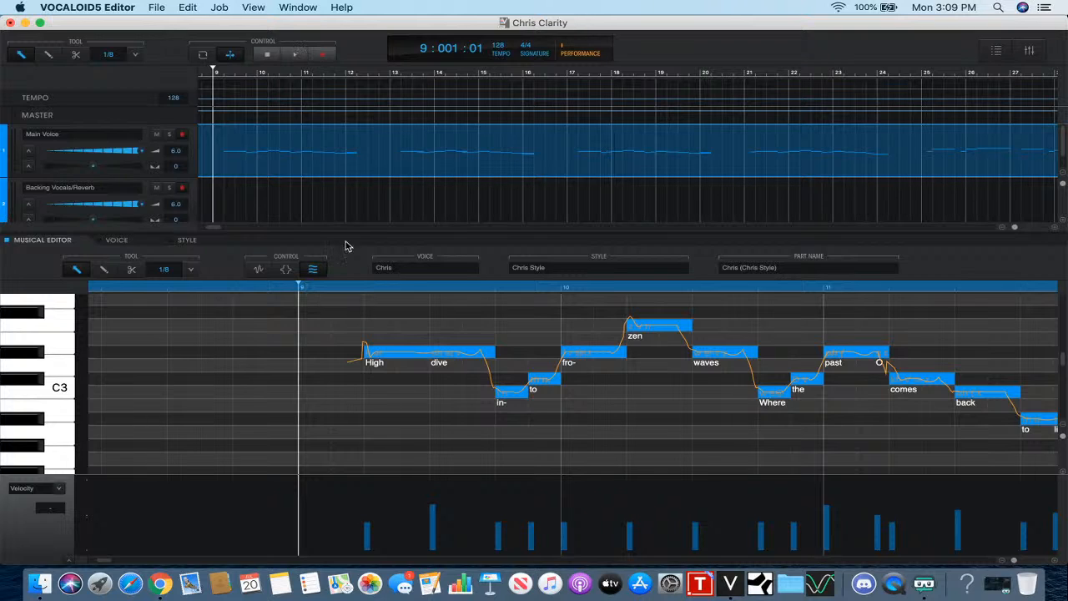
{"action": "left_click", "coordinate": [389, 353]}
{"action": "left_click", "coordinate": [294, 54]}
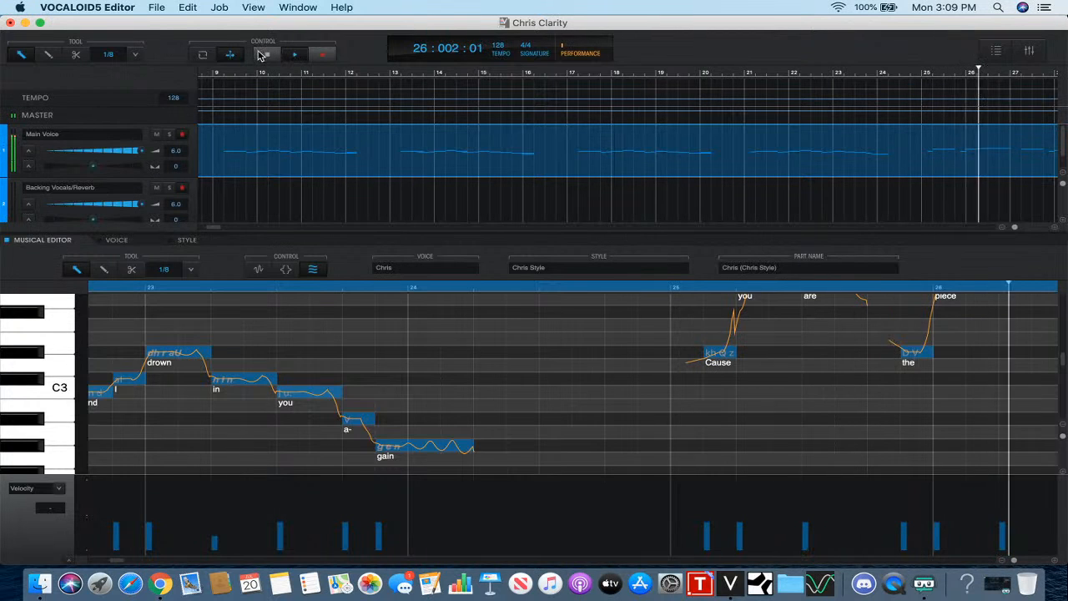
{"action": "left_click", "coordinate": [267, 57]}
- Examine the transposed notes and pitch curves across measures 26 to 32 of the Main Voice part
{"action": "scroll", "coordinate": [282, 350], "scroll_direction": "up", "scroll_amount": 3}
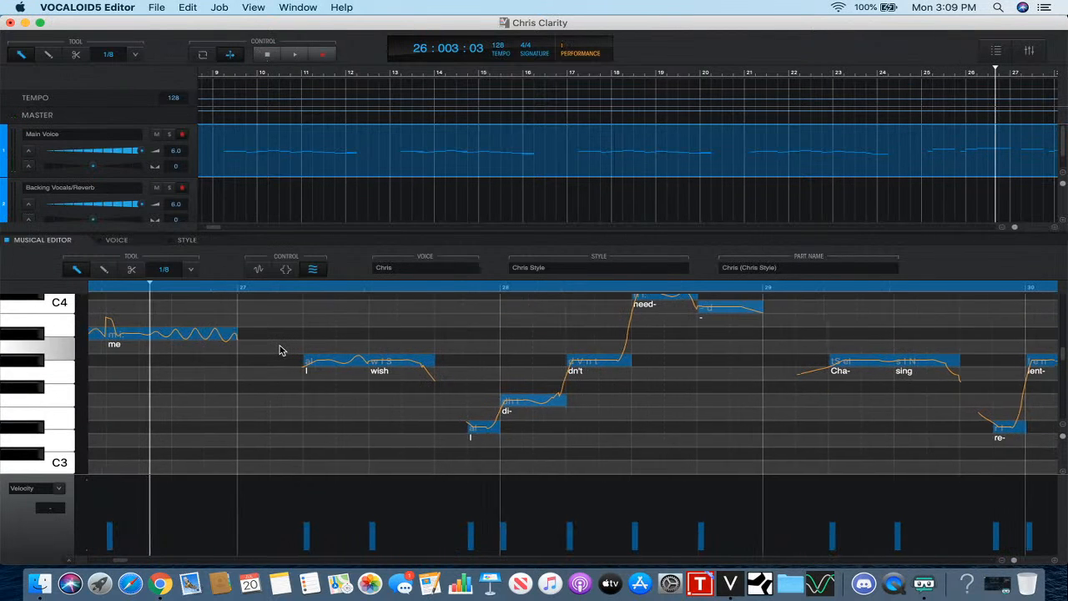
{"action": "scroll", "coordinate": [282, 351], "scroll_direction": "left", "scroll_amount": 3}
{"action": "scroll", "coordinate": [281, 351], "scroll_direction": "up", "scroll_amount": 1}
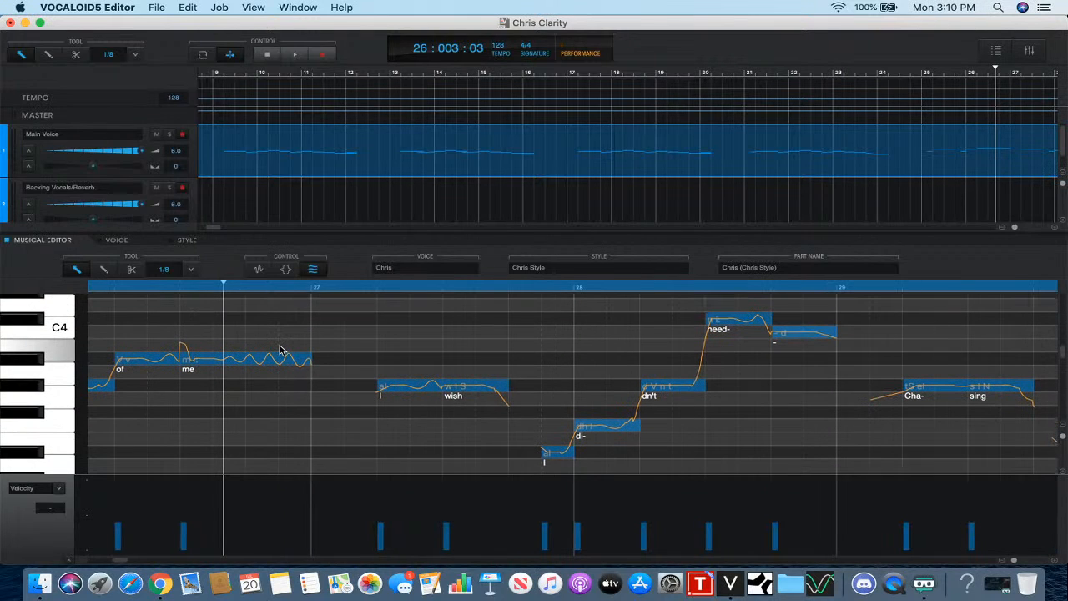
{"action": "scroll", "coordinate": [281, 351], "scroll_direction": "down", "scroll_amount": 1}
{"action": "scroll", "coordinate": [282, 351], "scroll_direction": "right", "scroll_amount": 10}
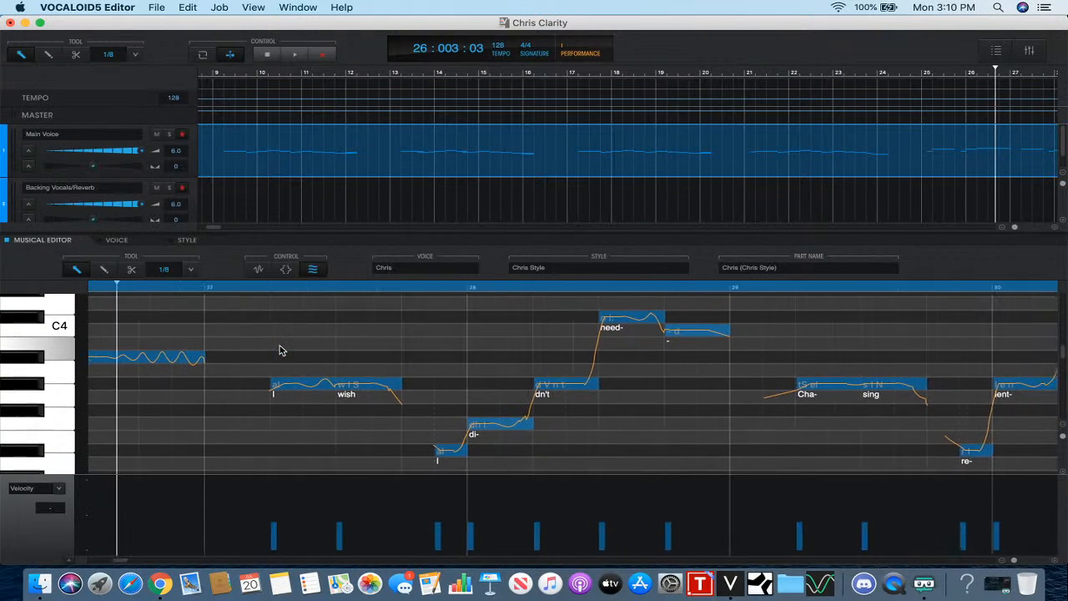
{"action": "scroll", "coordinate": [281, 350], "scroll_direction": "right", "scroll_amount": 1}
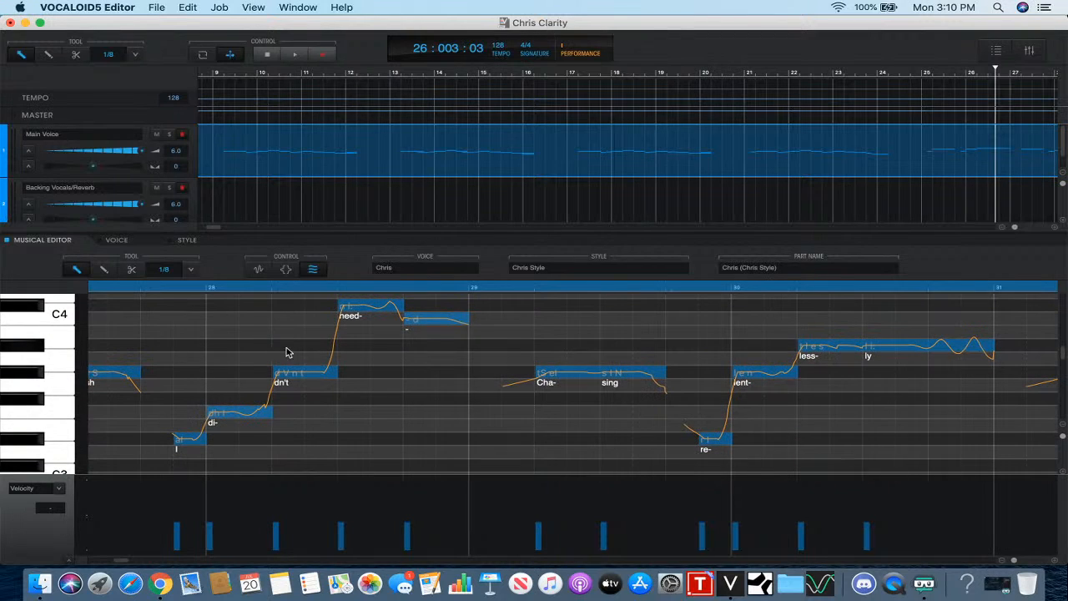
{"action": "scroll", "coordinate": [327, 361], "scroll_direction": "left", "scroll_amount": 20}
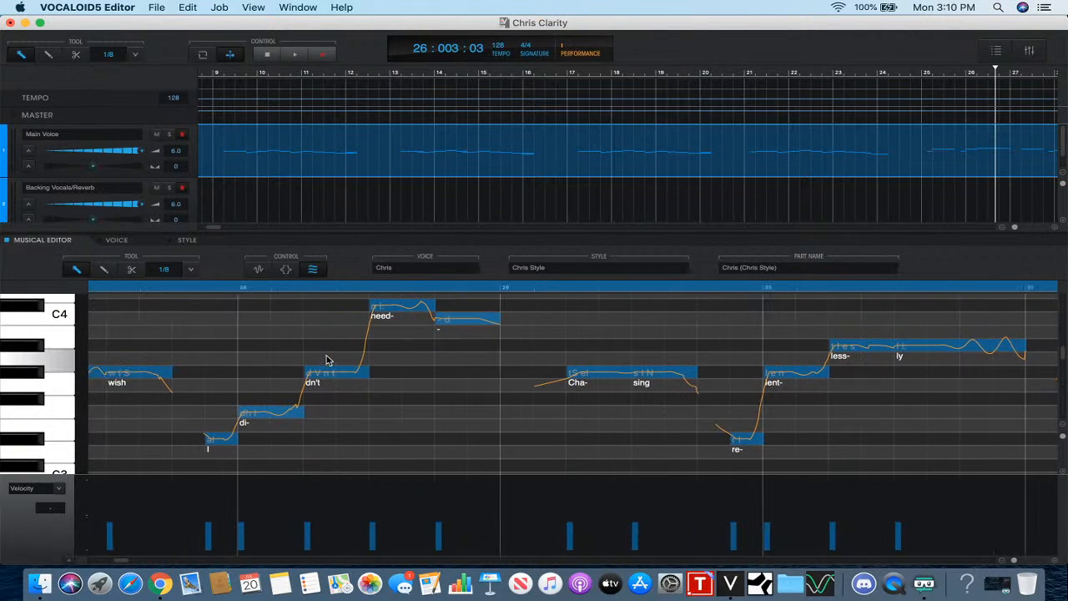
{"action": "scroll", "coordinate": [327, 361], "scroll_direction": "right", "scroll_amount": 8}
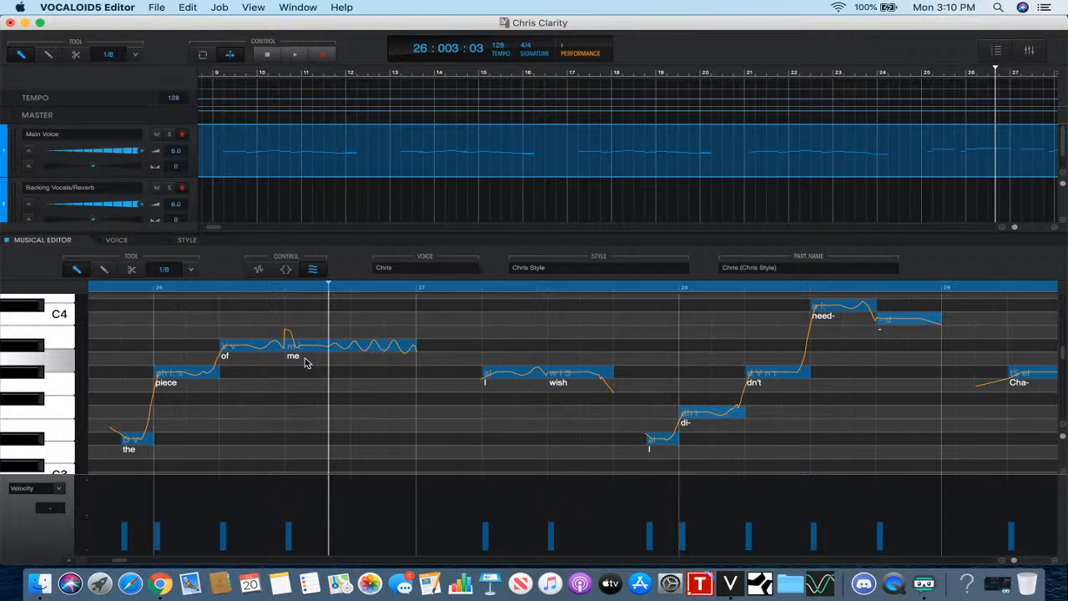
{"action": "scroll", "coordinate": [176, 360], "scroll_direction": "right", "scroll_amount": 7}
{"action": "scroll", "coordinate": [176, 360], "scroll_direction": "up", "scroll_amount": 1}
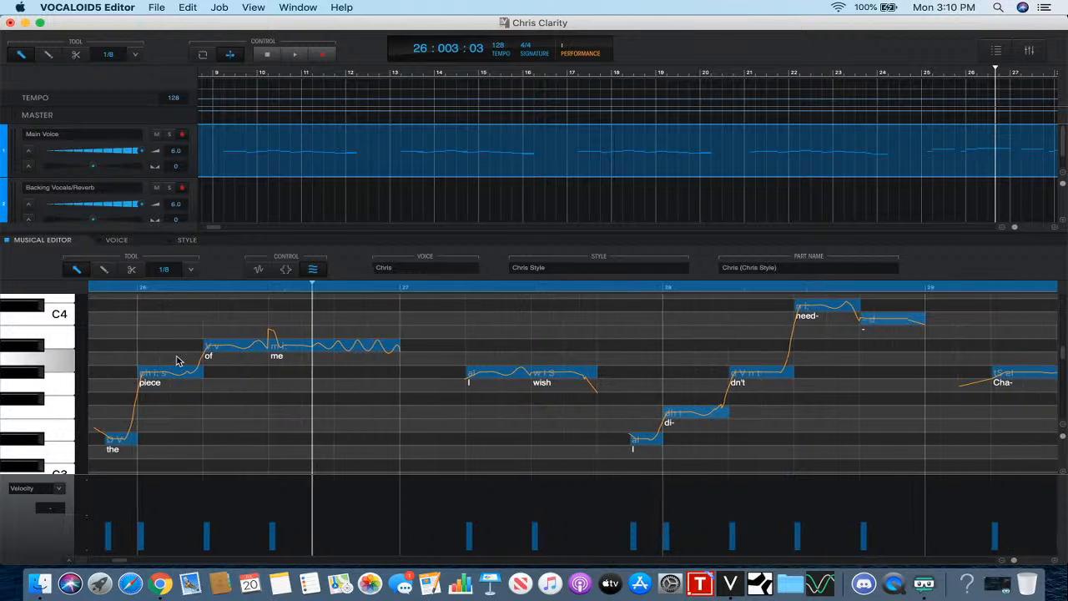
{"action": "scroll", "coordinate": [176, 360], "scroll_direction": "right", "scroll_amount": 20}
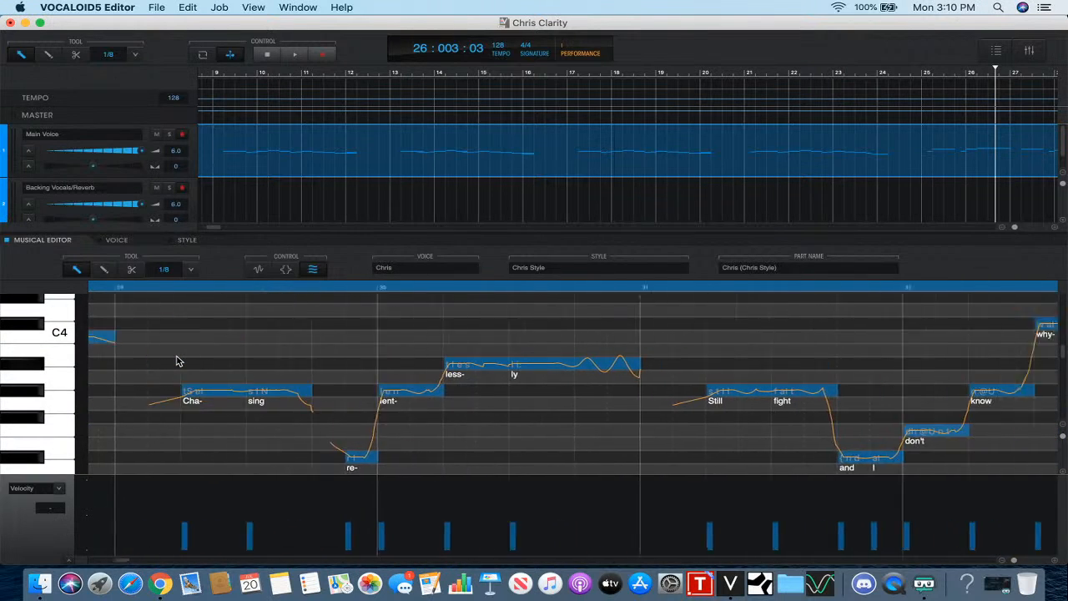
{"action": "scroll", "coordinate": [176, 360], "scroll_direction": "right", "scroll_amount": 6}
{"action": "scroll", "coordinate": [176, 360], "scroll_direction": "left", "scroll_amount": 20}
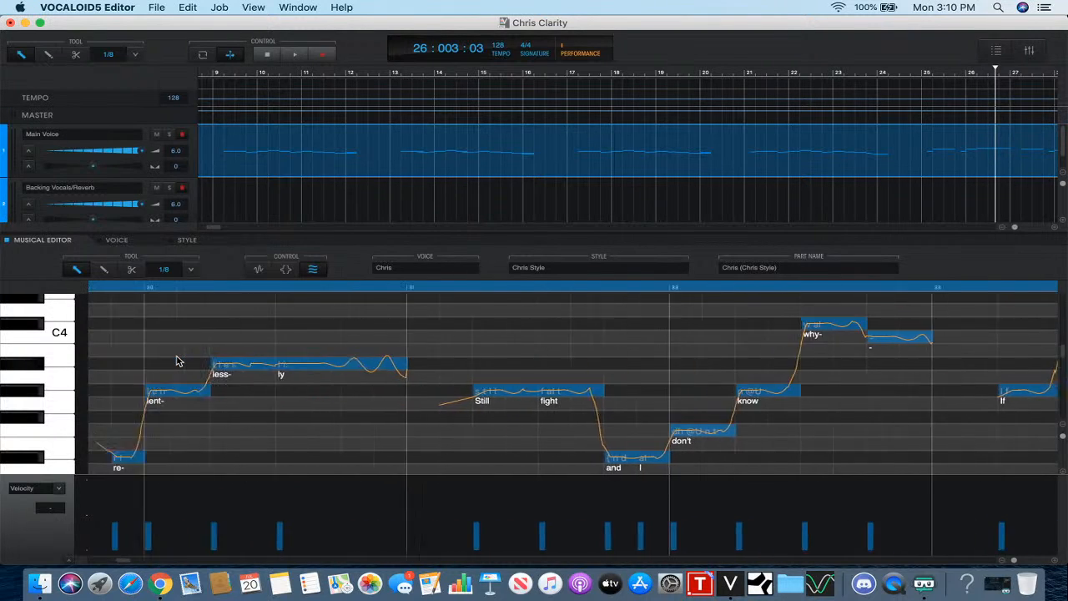
{"action": "scroll", "coordinate": [176, 361], "scroll_direction": "left", "scroll_amount": 20}
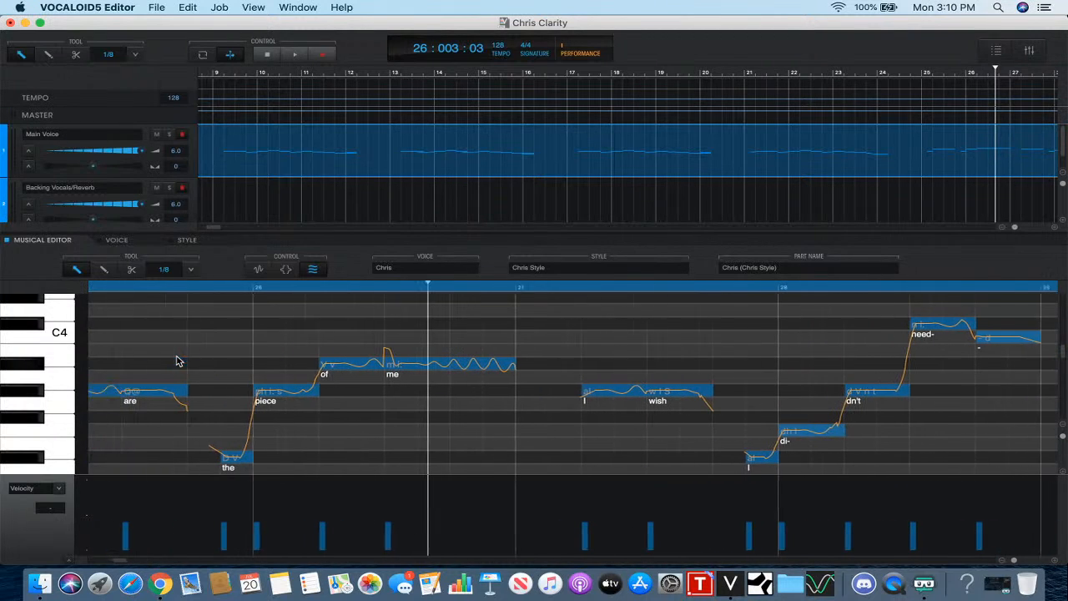
- Play the vocals from 25:004:01 through the note "need-" in measure 28, stop, and select that note
{"action": "left_click", "coordinate": [197, 290]}
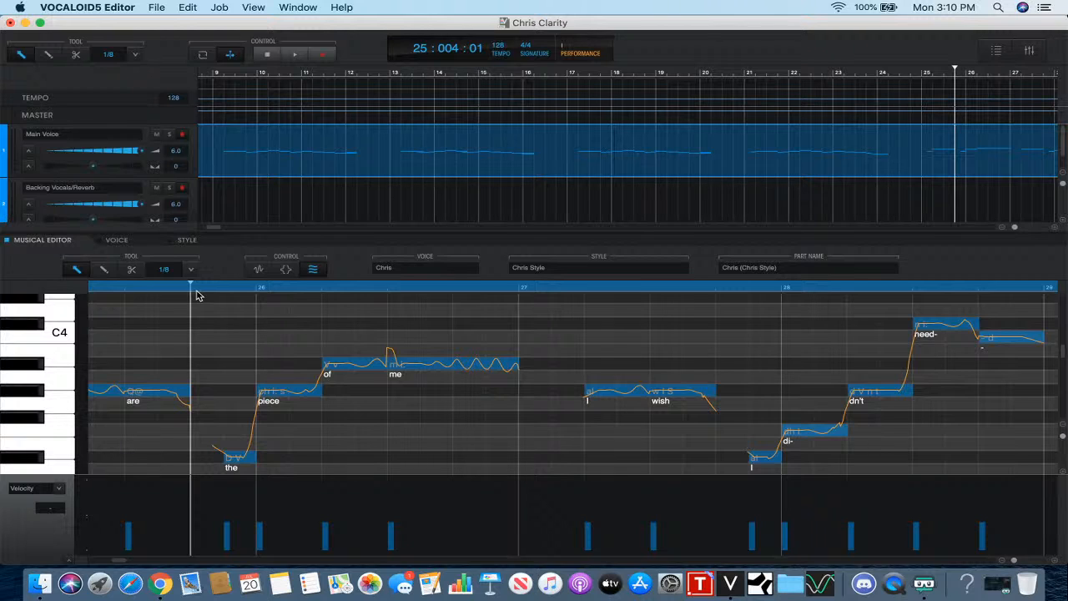
{"action": "left_click", "coordinate": [294, 56]}
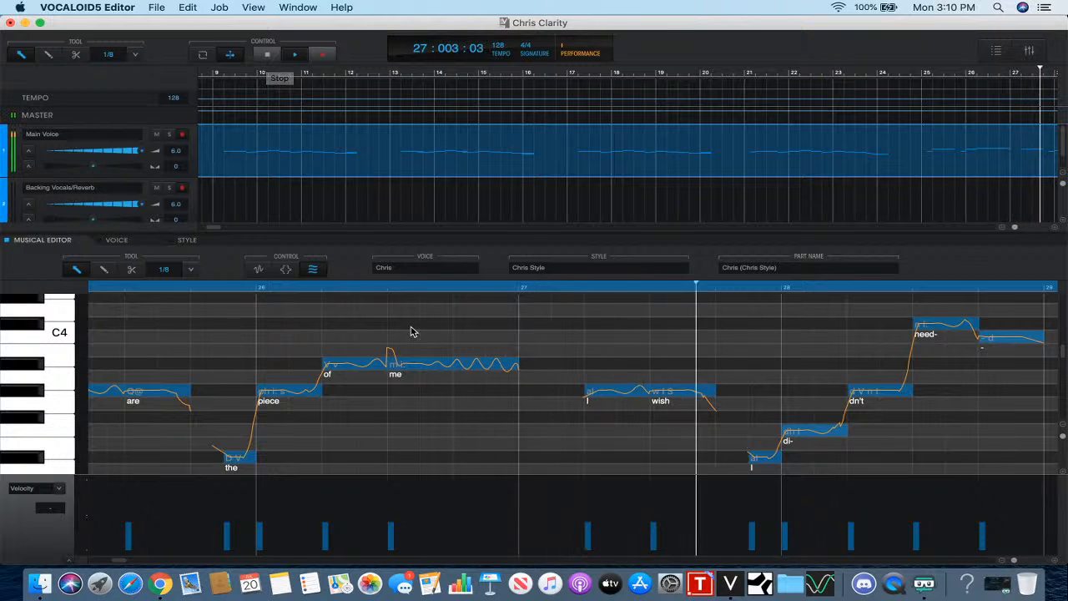
{"action": "left_click", "coordinate": [275, 55]}
{"action": "left_click", "coordinate": [675, 326]}
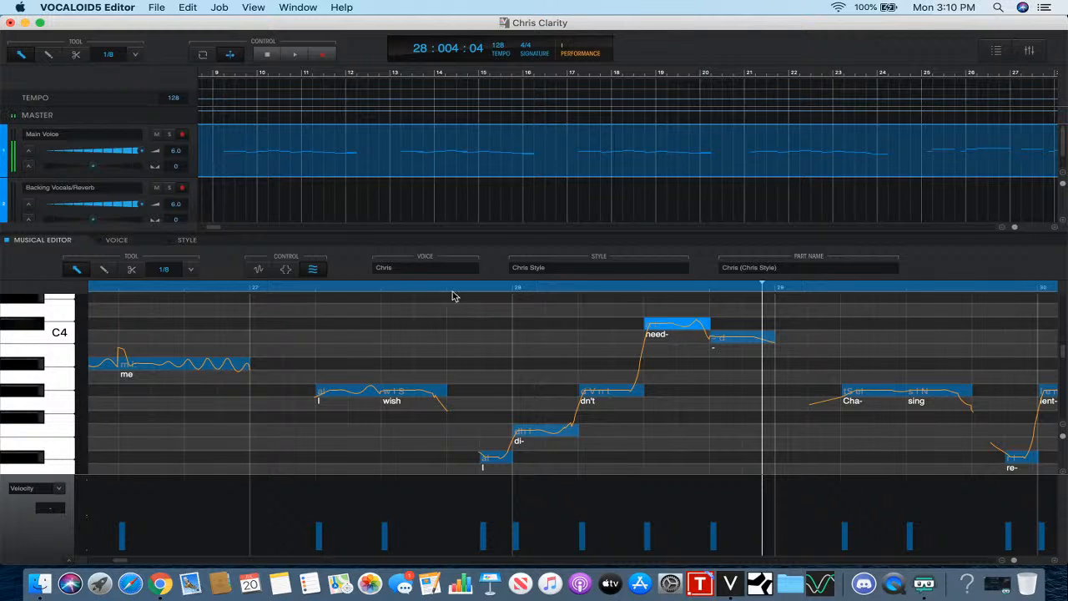
- Show the Brightness parameter and set its value starting at measure 9 to 96
{"action": "left_click", "coordinate": [38, 489]}
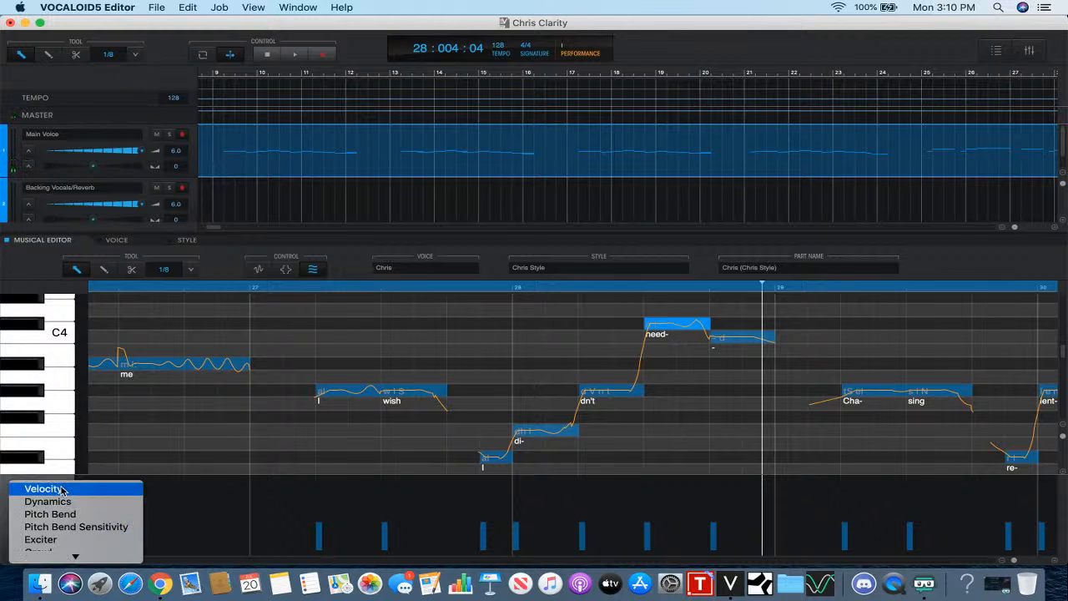
{"action": "left_click", "coordinate": [68, 536]}
{"action": "scroll", "coordinate": [207, 512], "scroll_direction": "up", "scroll_amount": 10}
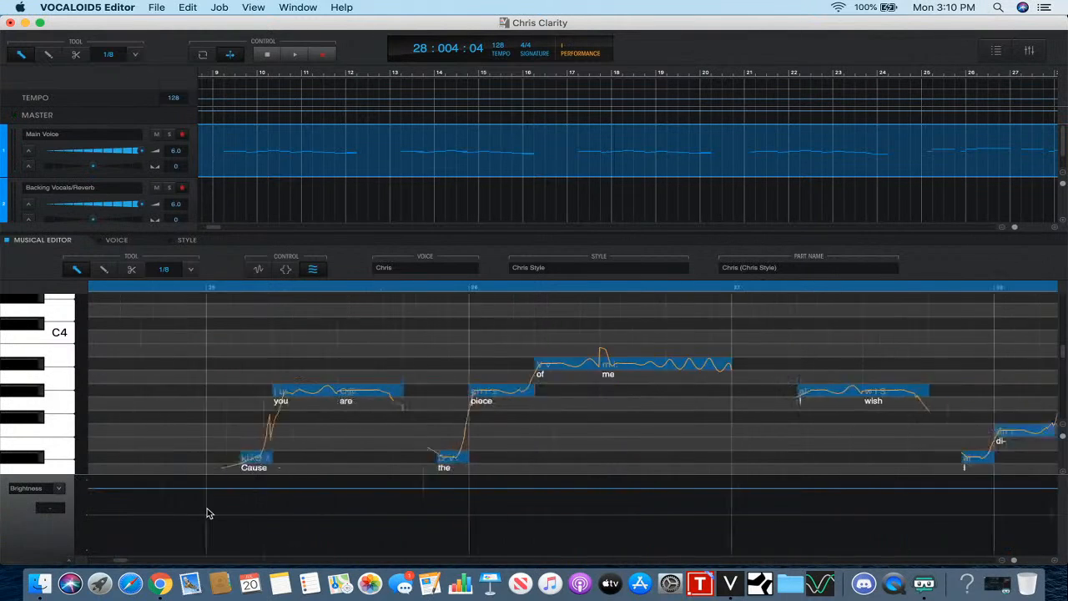
{"action": "scroll", "coordinate": [207, 511], "scroll_direction": "left", "scroll_amount": 15}
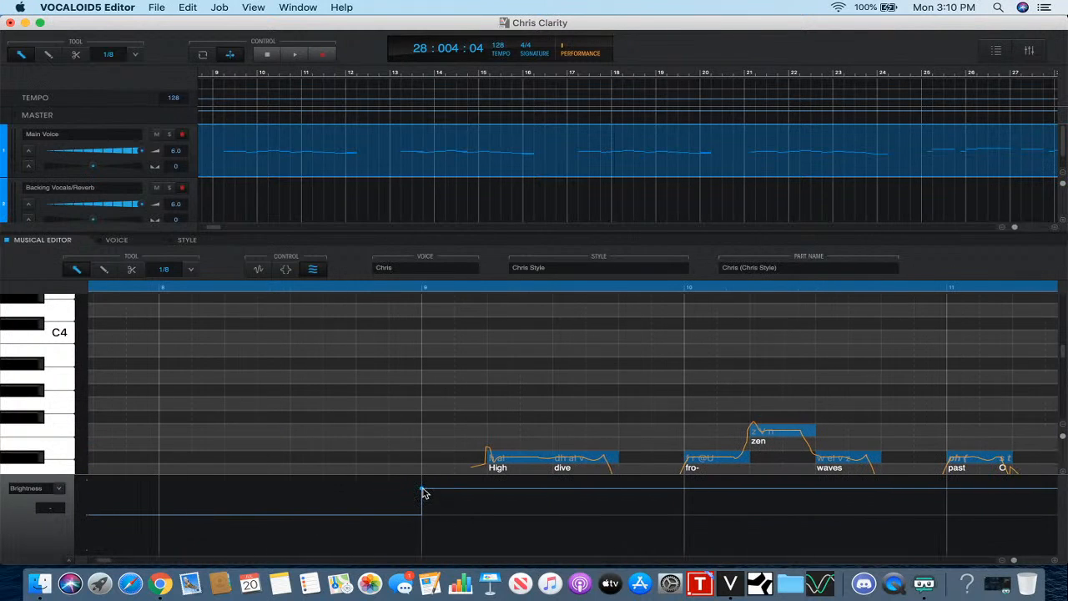
{"action": "left_click_drag", "start_coordinate": [423, 492], "coordinate": [424, 501]}
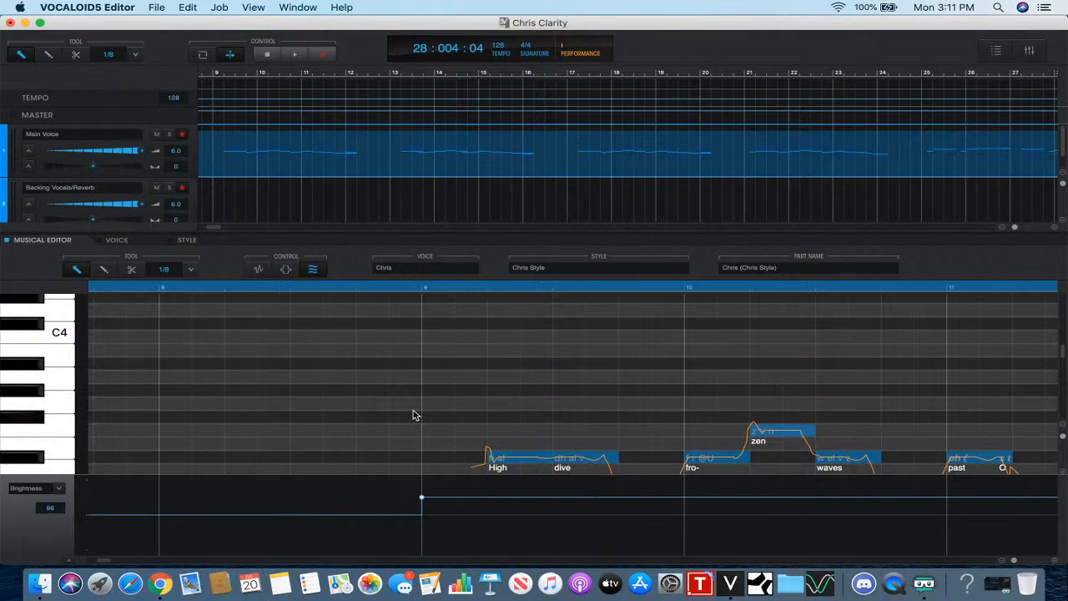
- Play the Main Voice part from measure 17 to measure 19 and stop
{"action": "scroll", "coordinate": [412, 415], "scroll_direction": "right", "scroll_amount": 15}
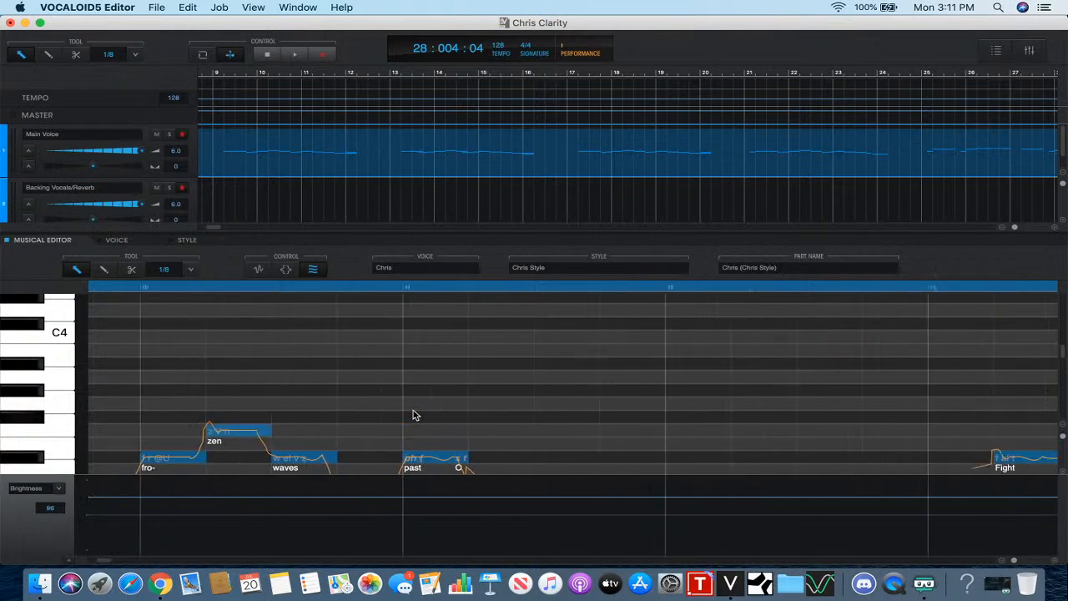
{"action": "scroll", "coordinate": [412, 415], "scroll_direction": "right", "scroll_amount": 20}
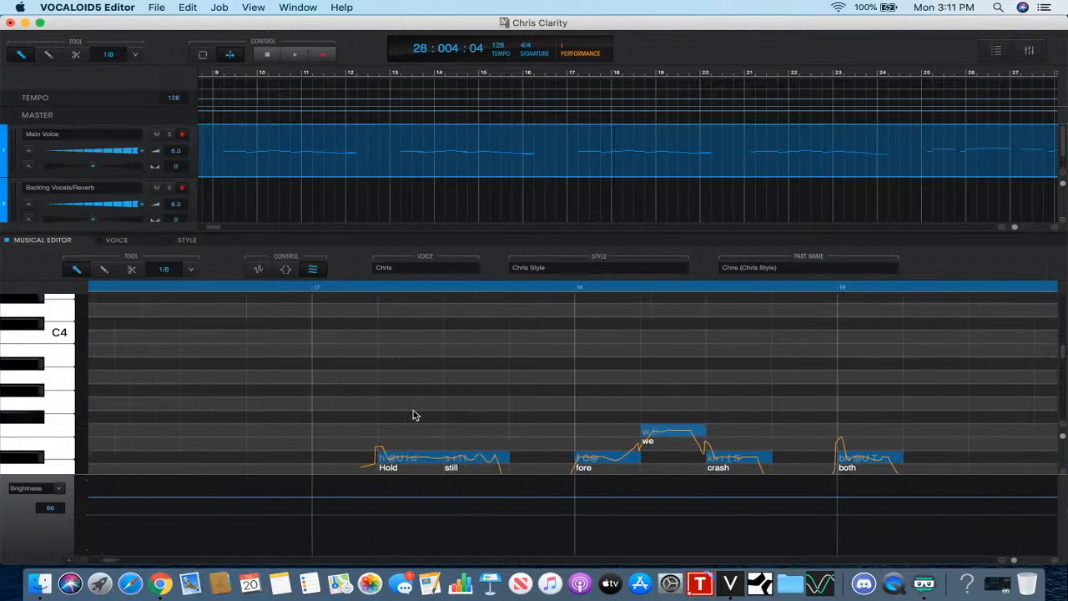
{"action": "scroll", "coordinate": [412, 415], "scroll_direction": "left", "scroll_amount": 8}
{"action": "scroll", "coordinate": [412, 415], "scroll_direction": "down", "scroll_amount": 4}
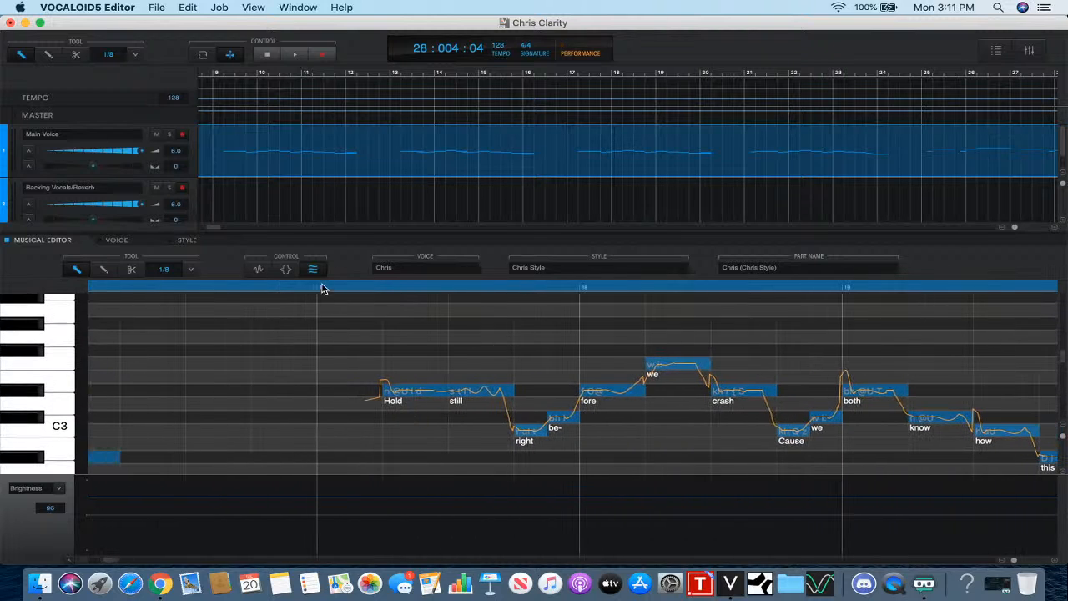
{"action": "left_click", "coordinate": [317, 287]}
{"action": "left_click", "coordinate": [294, 54]}
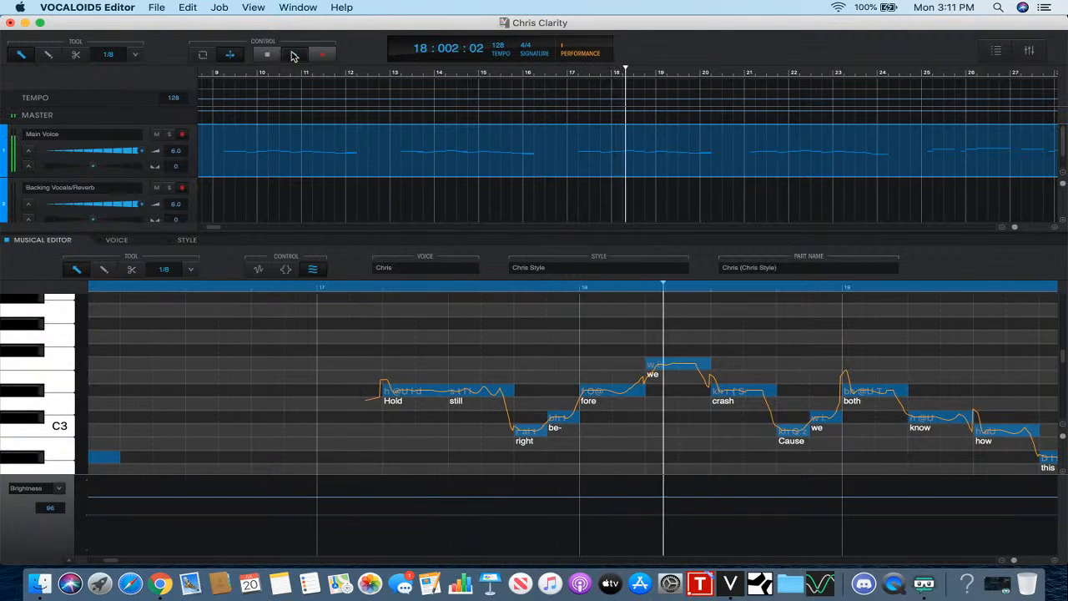
{"action": "left_click", "coordinate": [293, 54]}
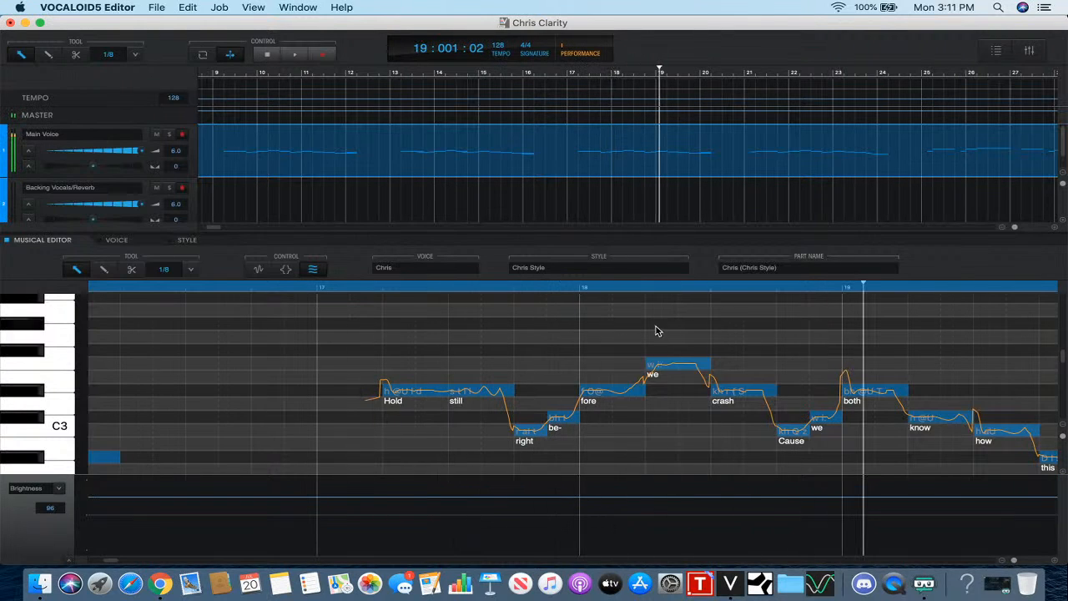
- Check the attack and release effects of the notes "fore" and "we" in measure 18, and replay the phrase from 17:001:03
{"action": "left_click", "coordinate": [614, 392]}
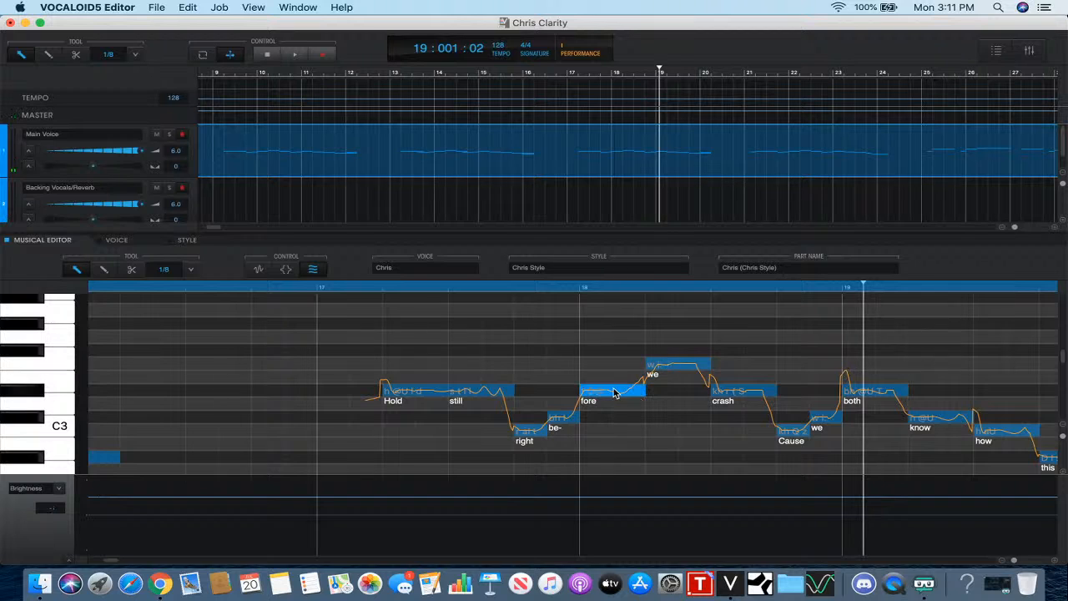
{"action": "left_click", "coordinate": [286, 269]}
{"action": "left_click", "coordinate": [281, 226]}
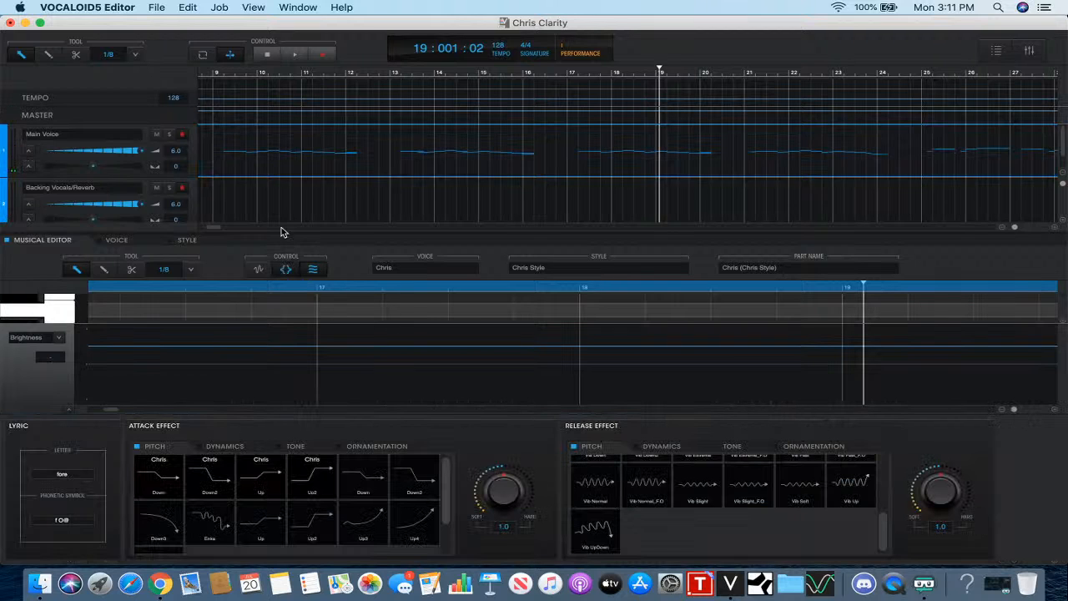
{"action": "left_click", "coordinate": [285, 269]}
{"action": "left_click", "coordinate": [675, 370]}
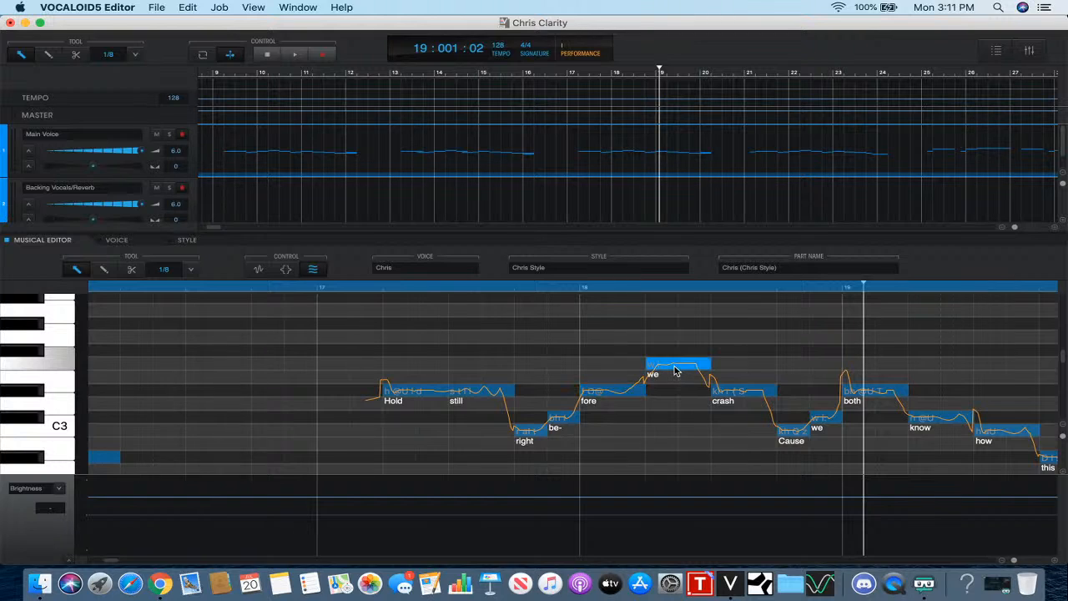
{"action": "left_click", "coordinate": [288, 268]}
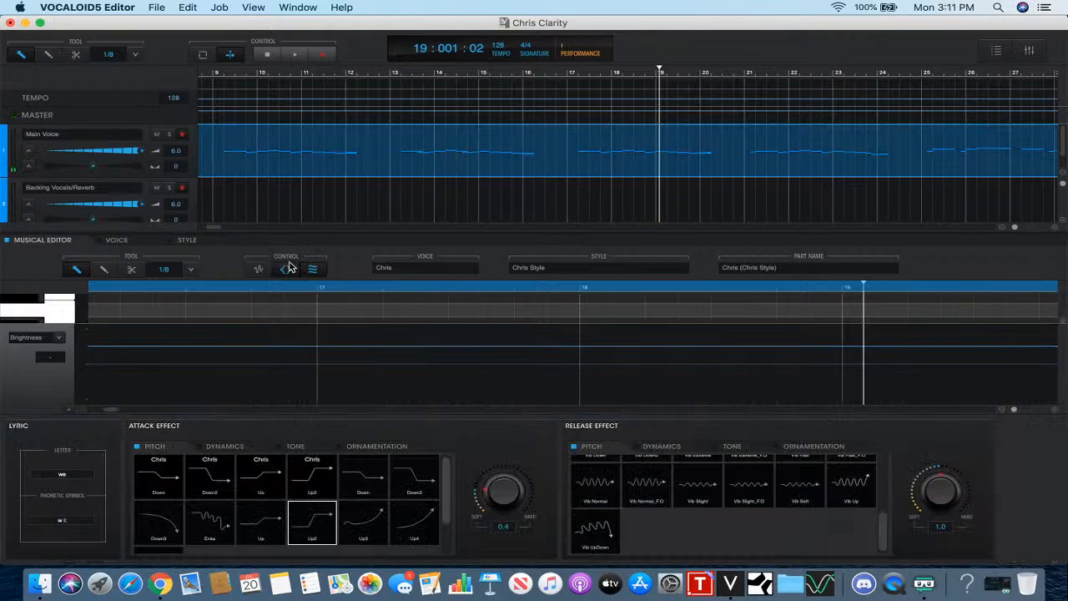
{"action": "left_click", "coordinate": [286, 269]}
{"action": "left_click", "coordinate": [355, 290]}
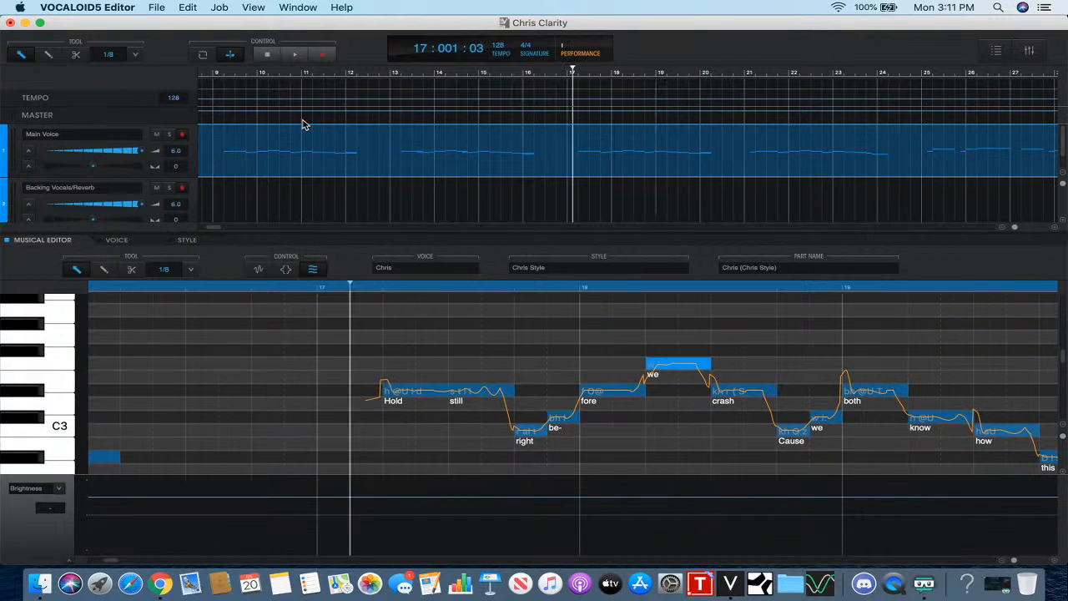
{"action": "left_click", "coordinate": [295, 55]}
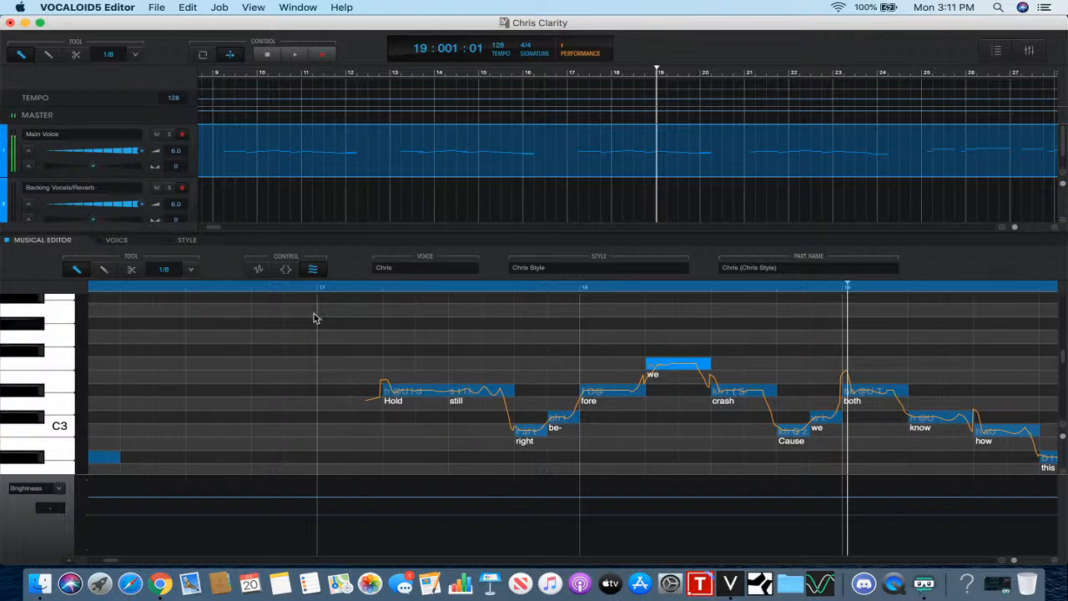
- Apply the generic Down2 pitch attack effect to the note "we" in measure 18
{"action": "left_click", "coordinate": [286, 268]}
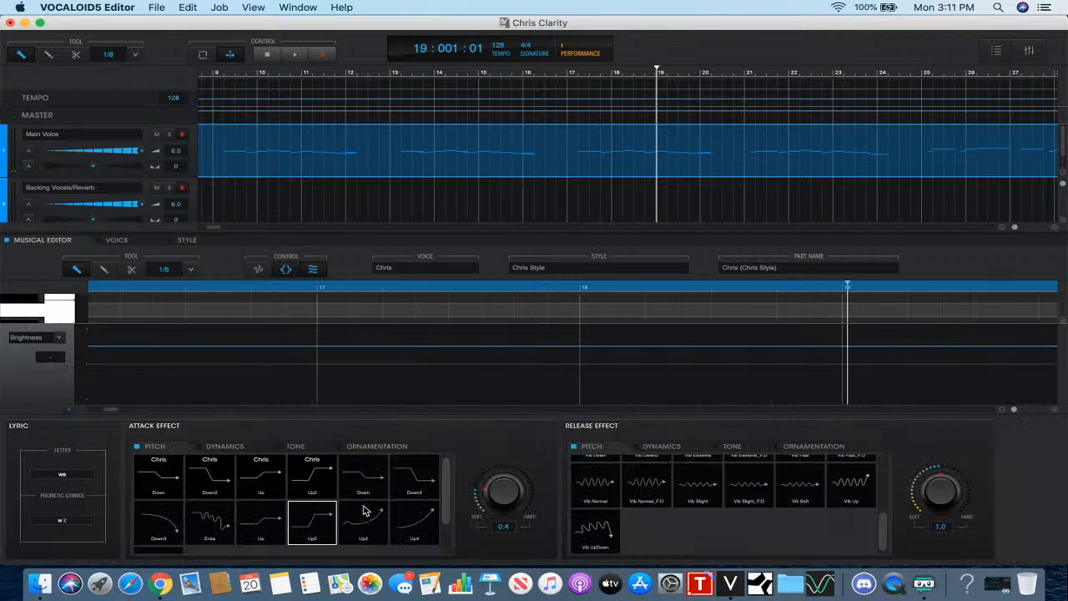
{"action": "left_click", "coordinate": [411, 490]}
{"action": "left_click", "coordinate": [286, 270]}
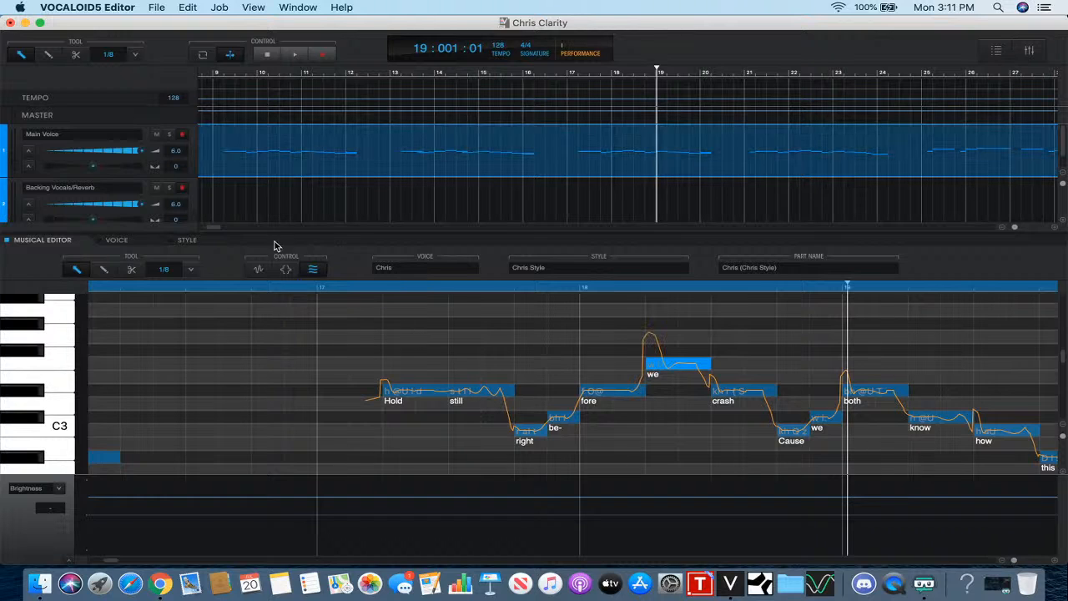
- Adjust the attack of the note "we" in the waveform display, making its opening pitch peak narrower and lower
{"action": "left_click", "coordinate": [259, 271]}
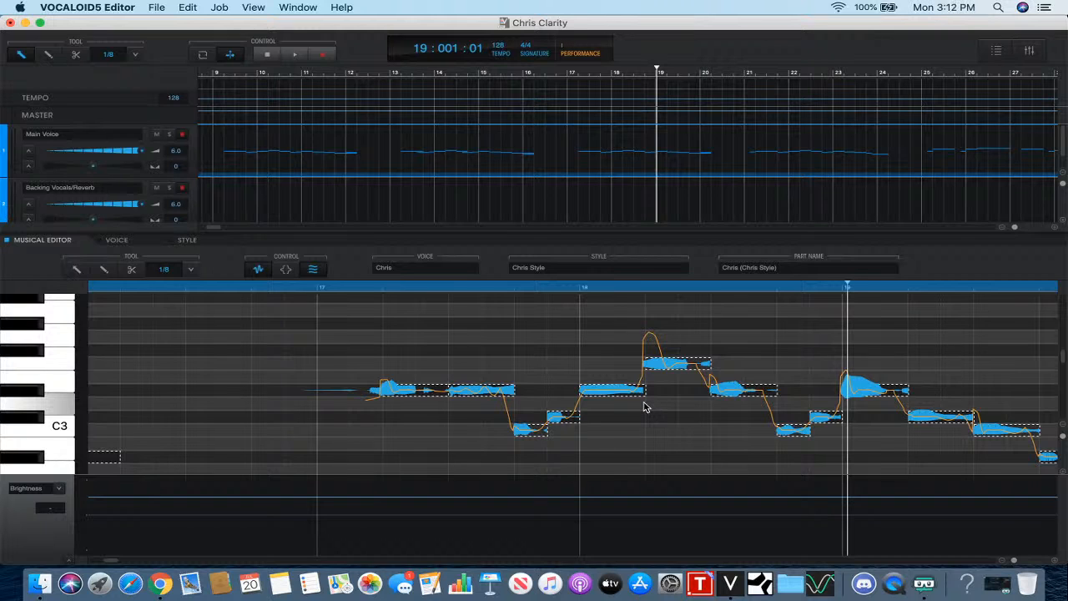
{"action": "left_click_drag", "start_coordinate": [644, 405], "coordinate": [645, 429]}
{"action": "left_click", "coordinate": [260, 265]}
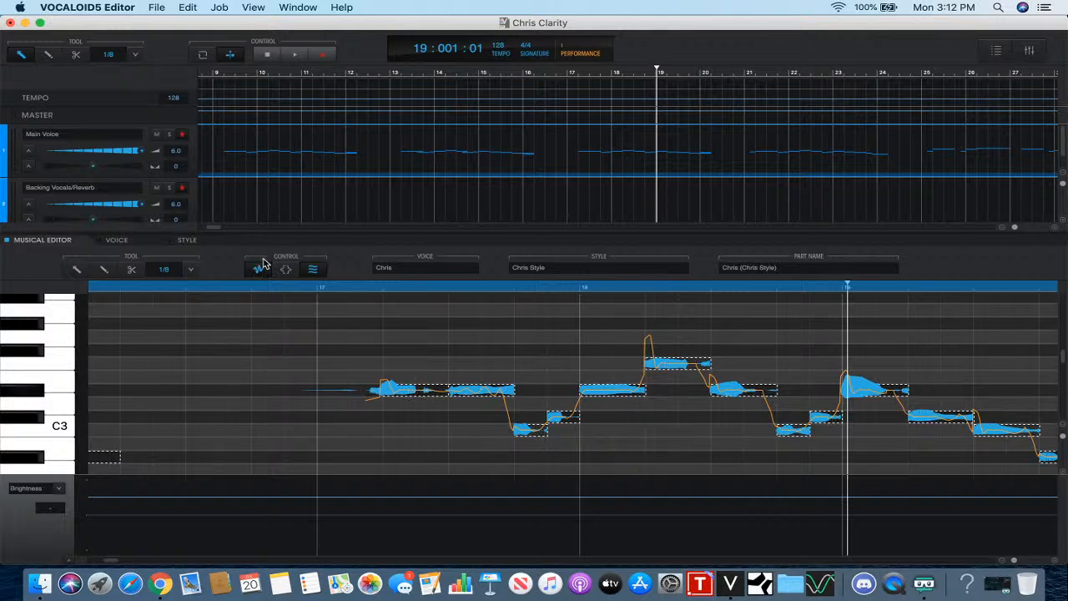
{"action": "left_click", "coordinate": [260, 265]}
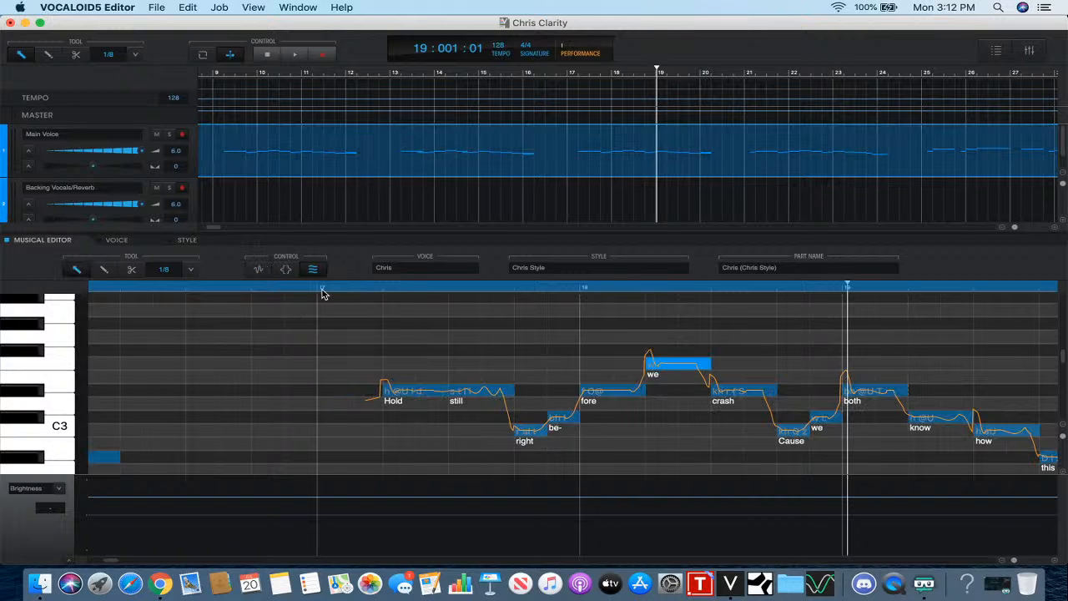
- Play the vocals from measure 17 to the note "drown" in measure 23 and stop
{"action": "left_click", "coordinate": [322, 288]}
{"action": "left_click", "coordinate": [294, 55]}
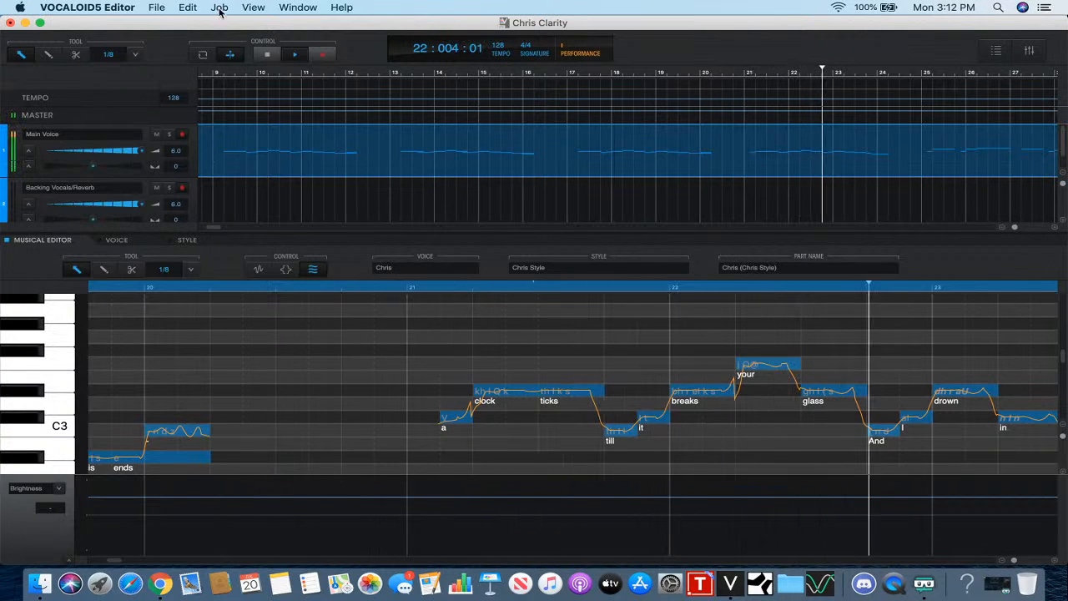
{"action": "left_click", "coordinate": [267, 54]}
- Remove the Vib Normal release effect from the note "your" in measure 22 and return to the lyric note display
{"action": "left_click", "coordinate": [754, 365]}
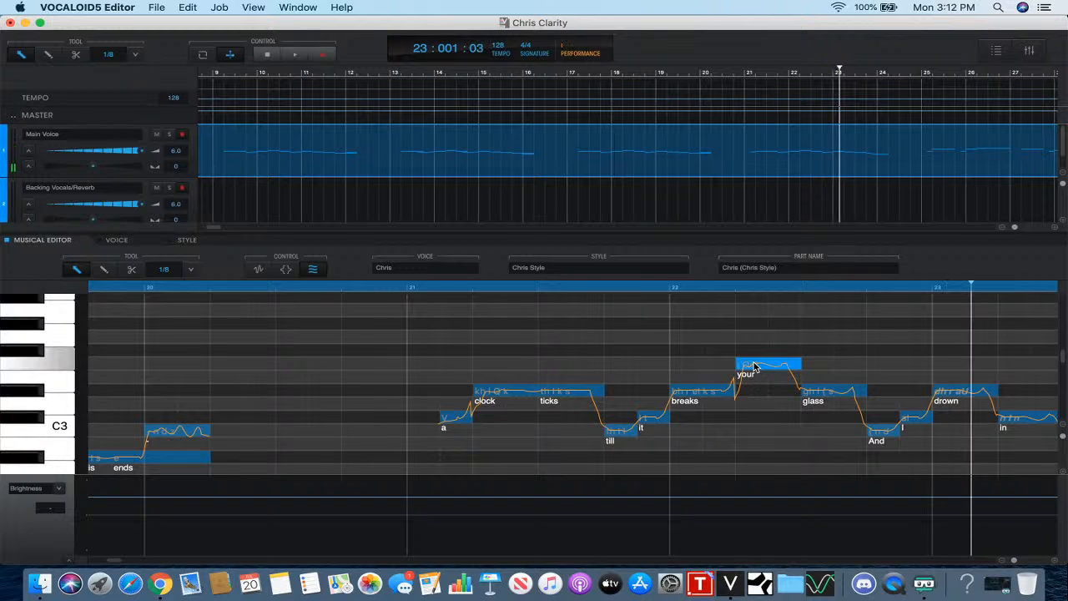
{"action": "left_click", "coordinate": [283, 271]}
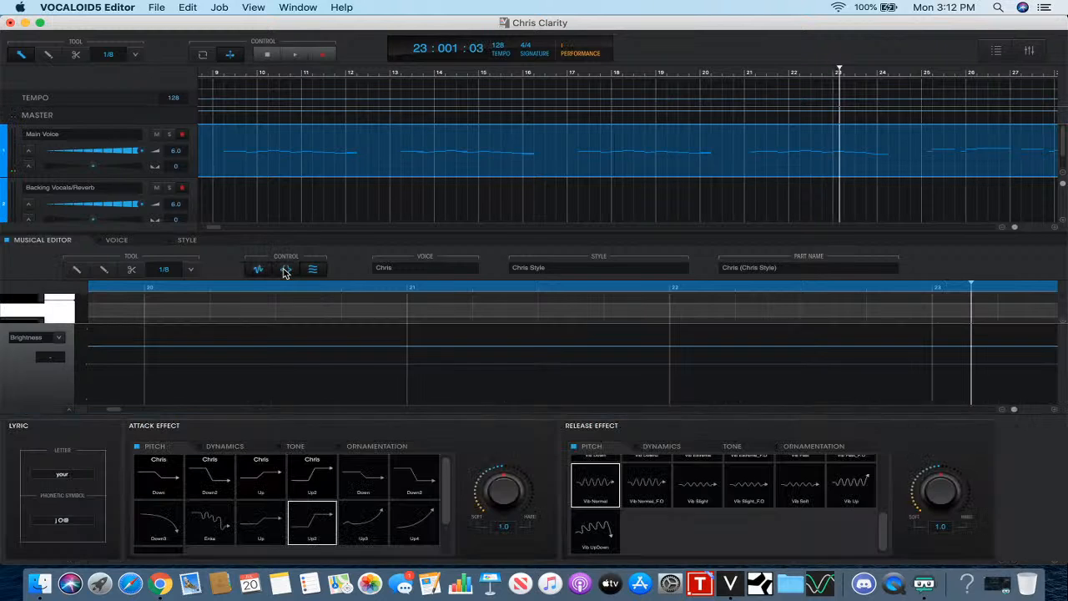
{"action": "left_click", "coordinate": [589, 495]}
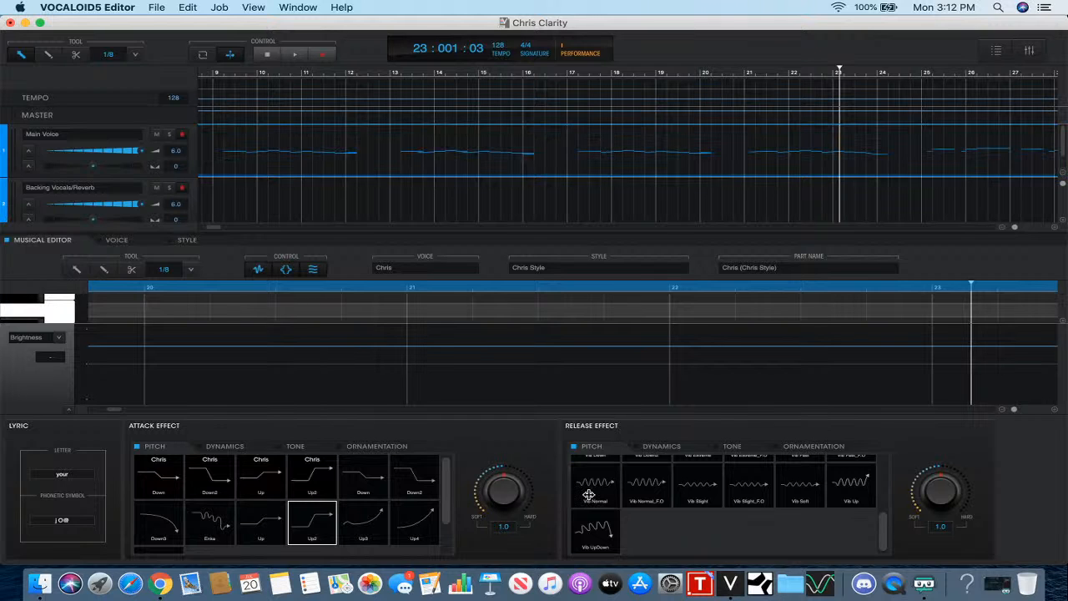
{"action": "left_click", "coordinate": [285, 271]}
{"action": "scroll", "coordinate": [475, 384], "scroll_direction": "right", "scroll_amount": 5}
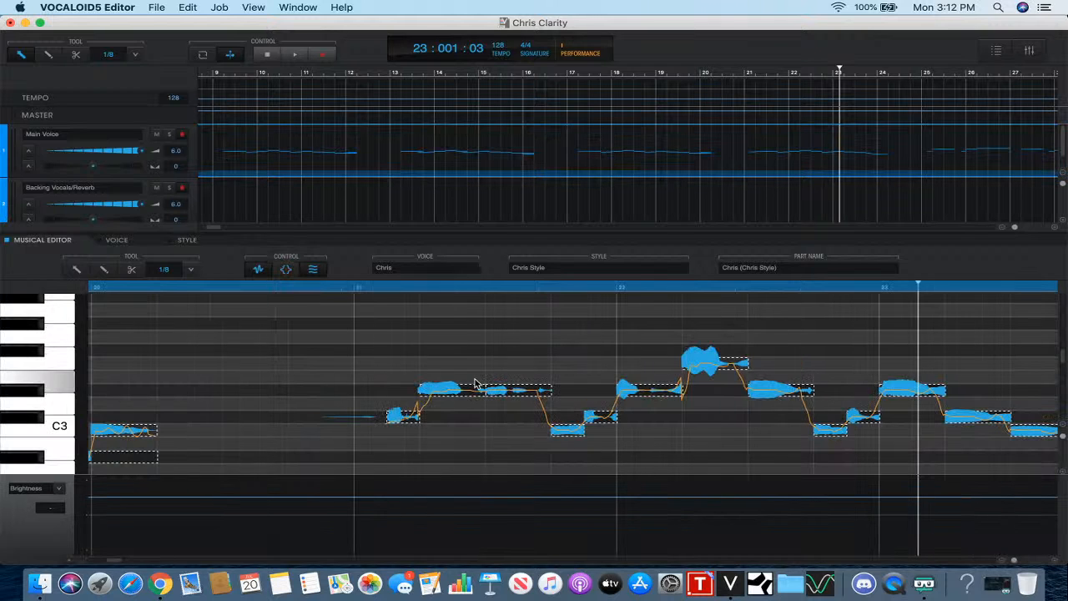
{"action": "left_click", "coordinate": [258, 271]}
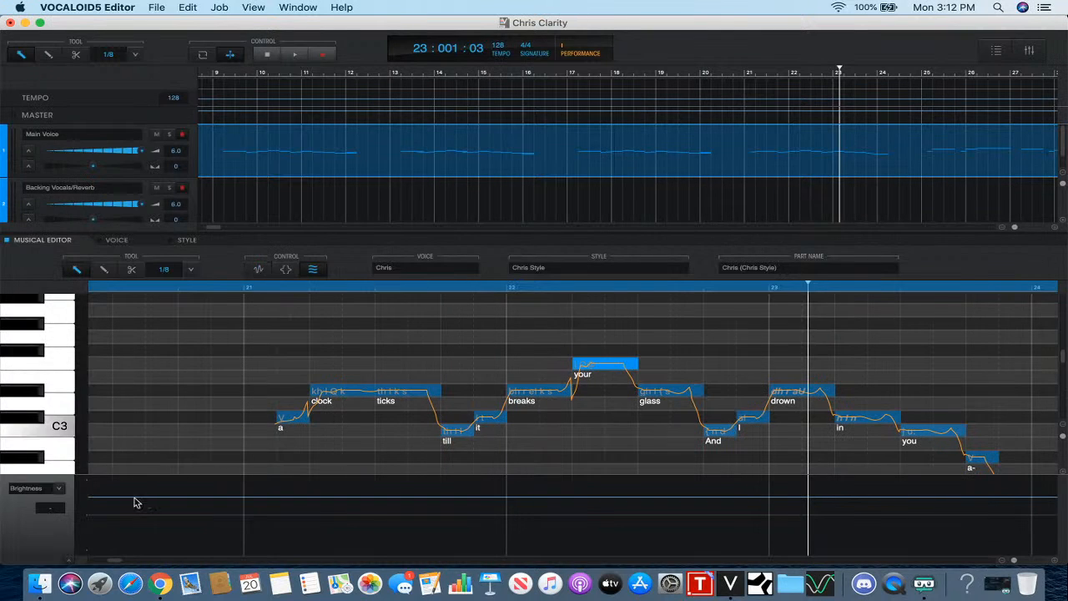
- Show the Velocity parameter and set the velocity of the note "your" to 96
{"action": "left_click", "coordinate": [63, 489]}
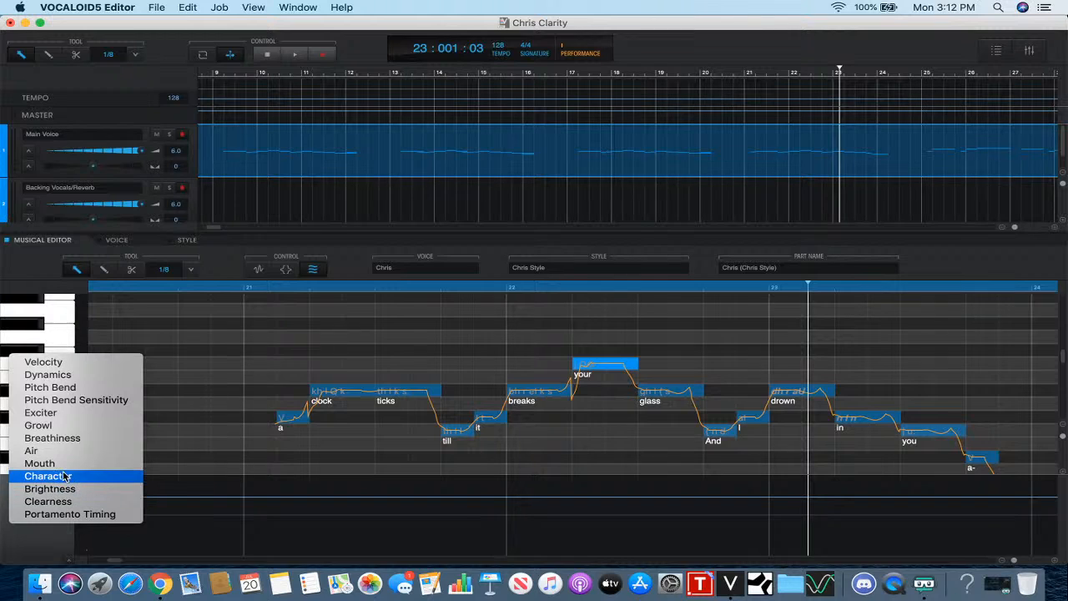
{"action": "left_click", "coordinate": [41, 362]}
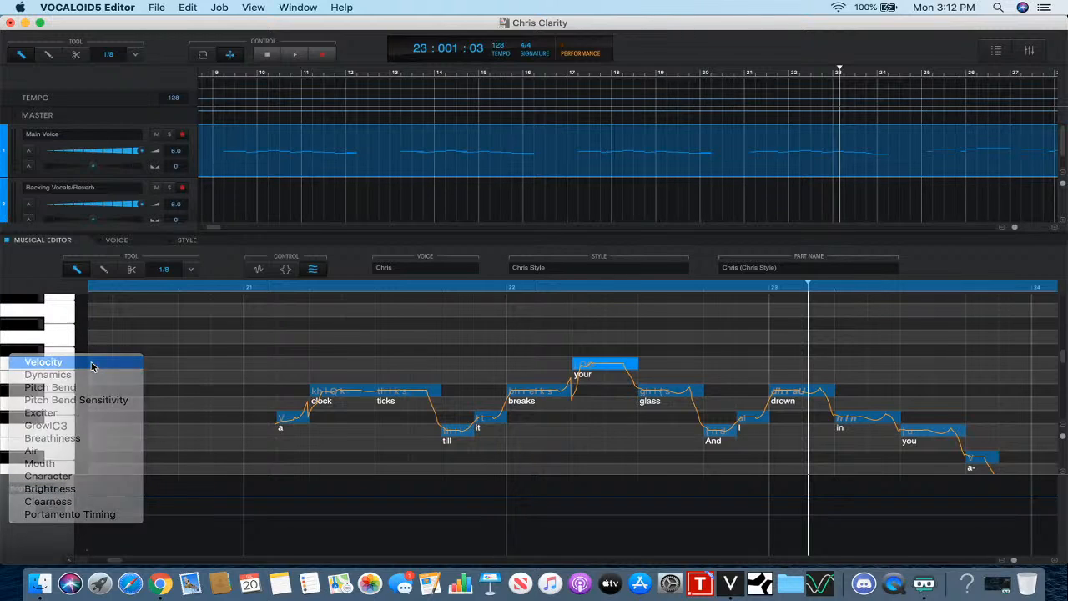
{"action": "left_click_drag", "start_coordinate": [577, 529], "coordinate": [578, 499]}
- Play the vocals from 21:004:01 into measure 24 and stop
{"action": "left_click", "coordinate": [449, 288]}
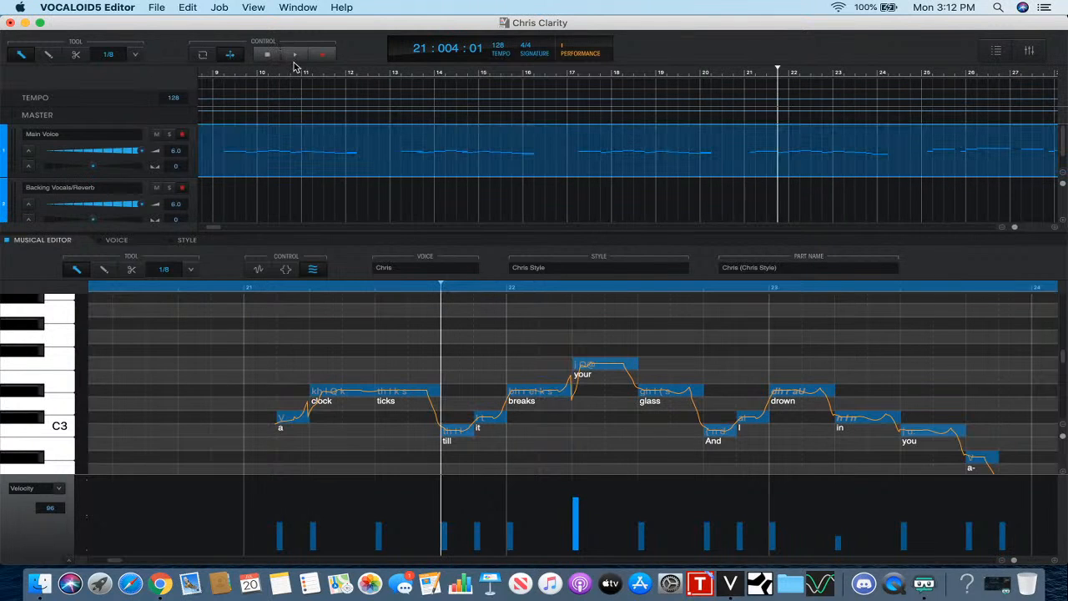
{"action": "left_click", "coordinate": [294, 64]}
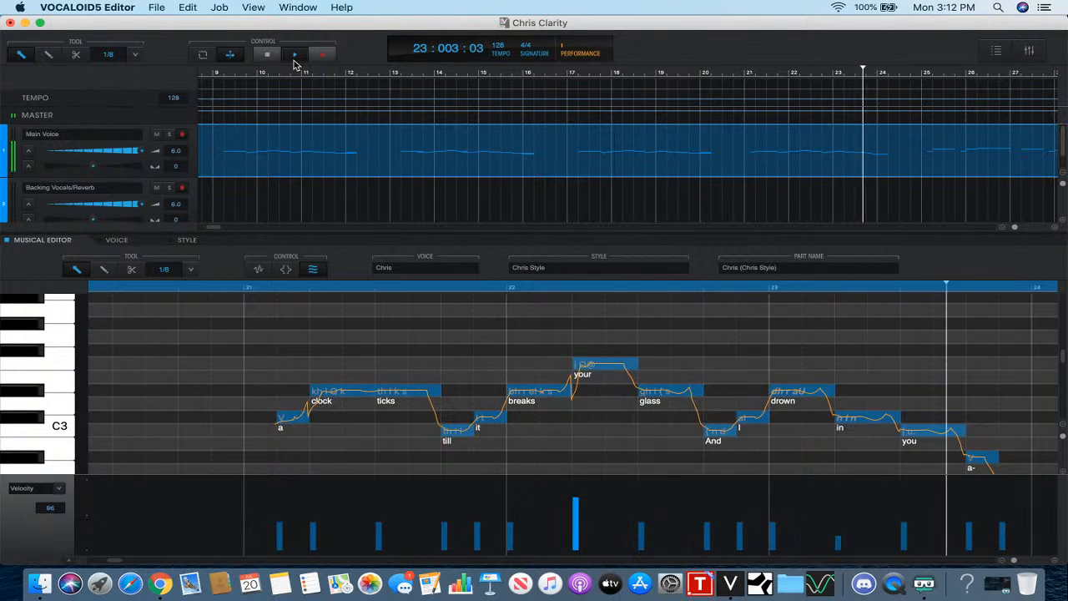
{"action": "left_click", "coordinate": [268, 56]}
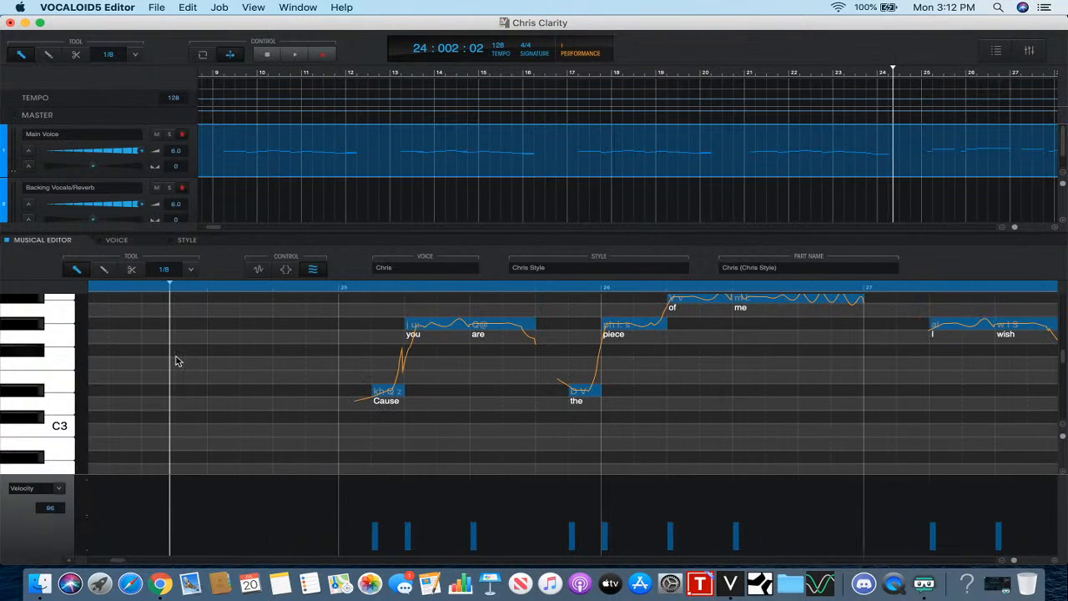
- Set the phonetic symbols of the note "your" in measure 22 to "j O@ r" and return to the lyric note display
{"action": "scroll", "coordinate": [179, 359], "scroll_direction": "left", "scroll_amount": 10}
{"action": "left_click", "coordinate": [313, 364]}
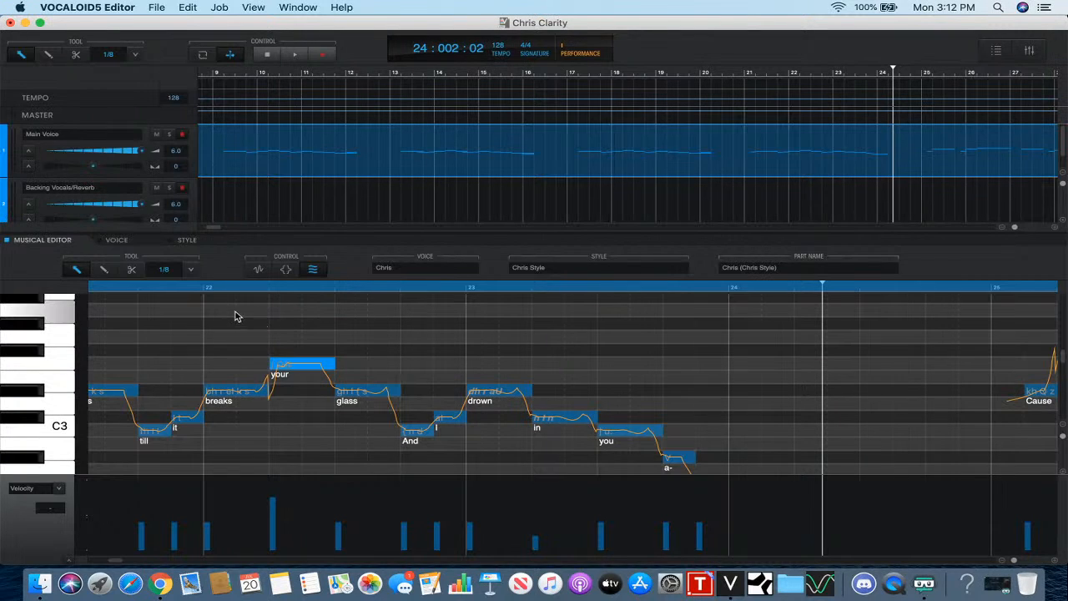
{"action": "left_click", "coordinate": [284, 270]}
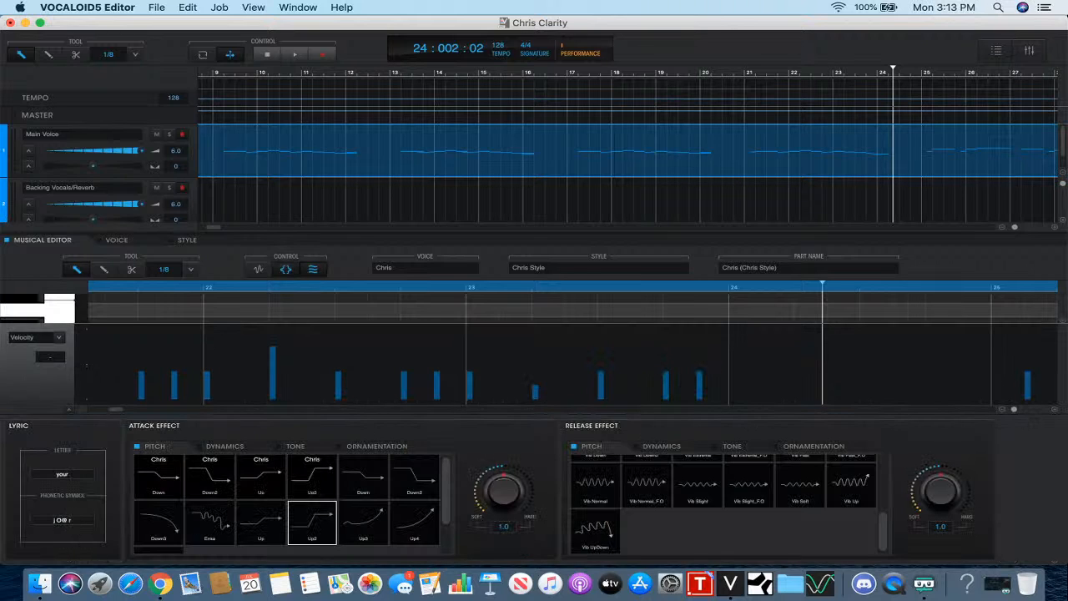
{"action": "left_click", "coordinate": [285, 269]}
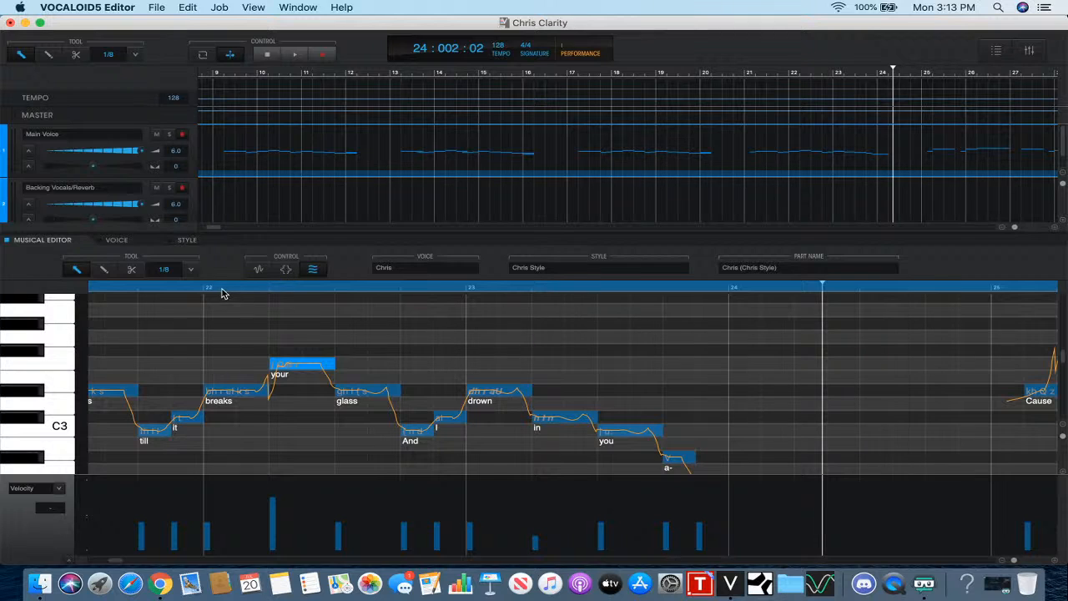
- Play the vocals from the start of measure 22 into measure 24 and stop
{"action": "left_click", "coordinate": [222, 292]}
{"action": "left_click", "coordinate": [291, 55]}
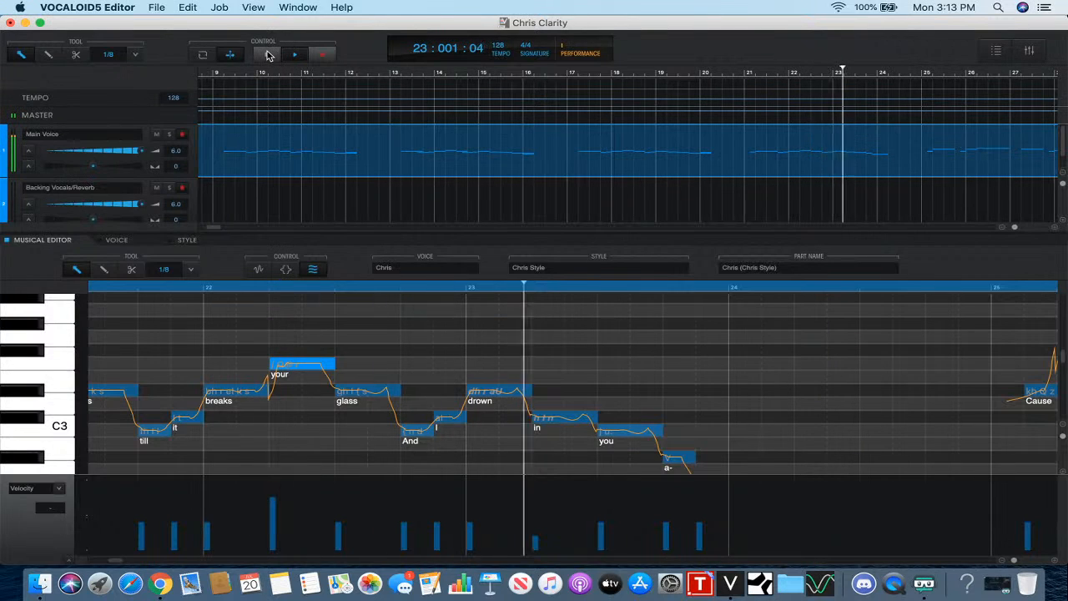
{"action": "left_click", "coordinate": [268, 55]}
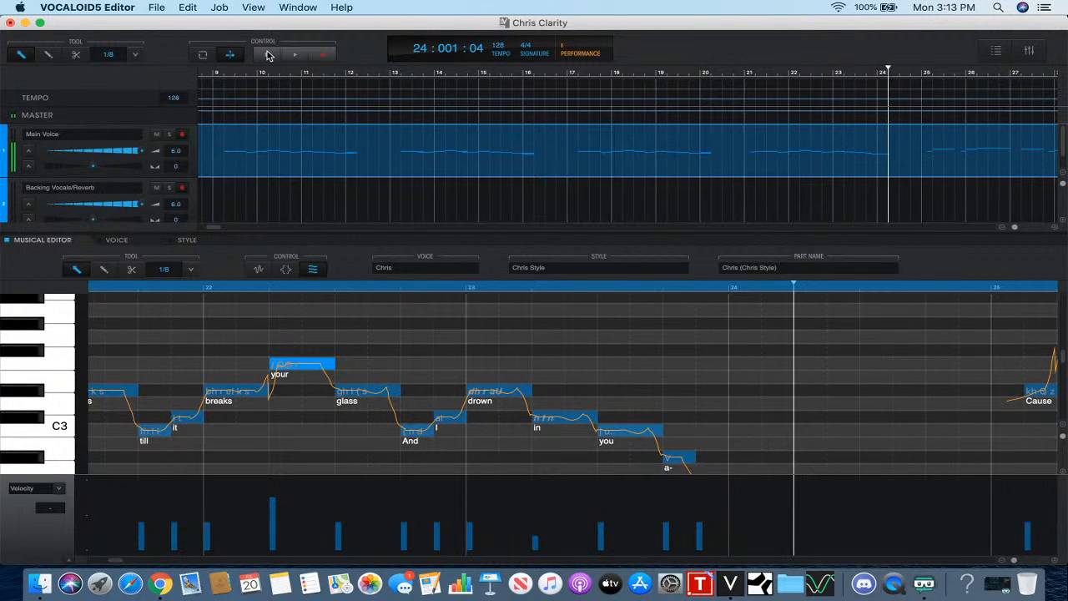
- Set the phonetic symbols of the note "your" in measure 22 to "j O@" and close its effect settings
{"action": "scroll", "coordinate": [352, 334], "scroll_direction": "down", "scroll_amount": 1}
{"action": "left_click", "coordinate": [311, 344]}
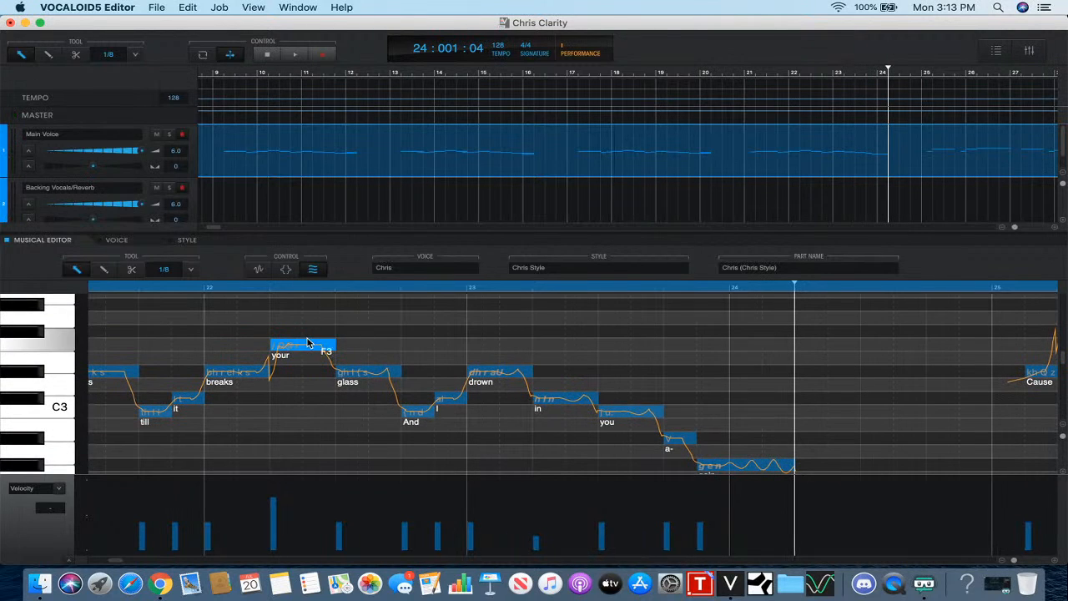
{"action": "left_click", "coordinate": [283, 269]}
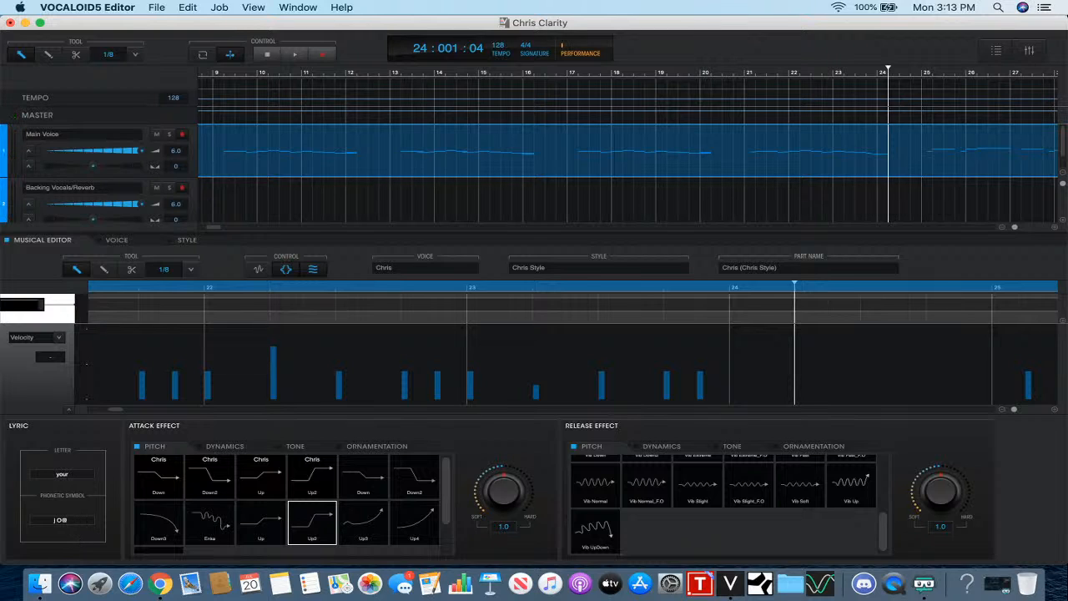
{"action": "key", "text": "Return"}
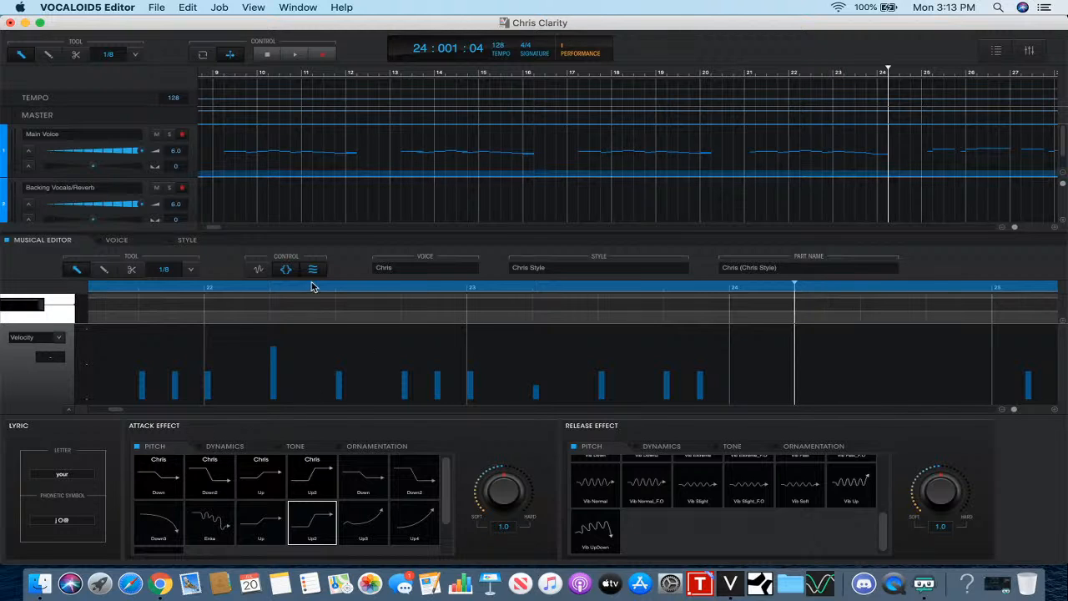
{"action": "left_click", "coordinate": [286, 269]}
- Show the Mouth parameter and set it to 57 for the note "your" in measure 22
{"action": "left_click_drag", "start_coordinate": [255, 294], "coordinate": [284, 291]}
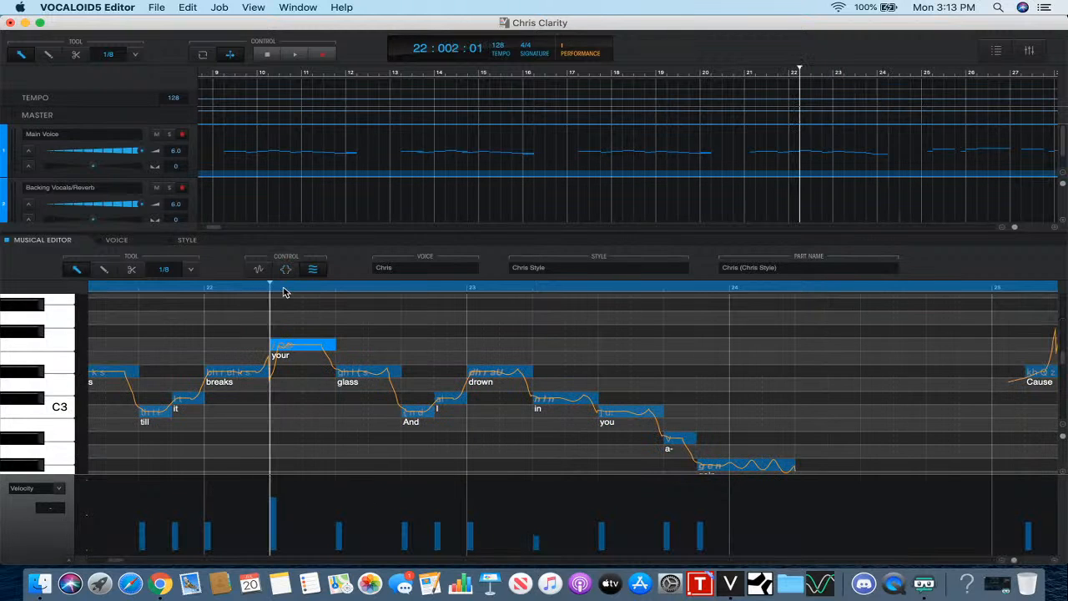
{"action": "left_click", "coordinate": [69, 488]}
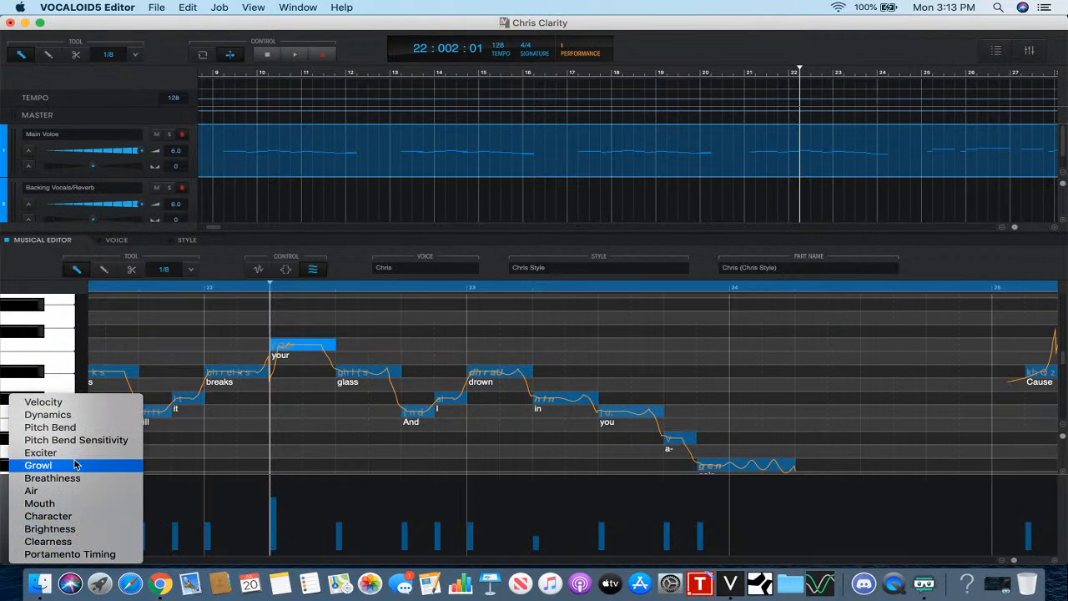
{"action": "left_click", "coordinate": [75, 503]}
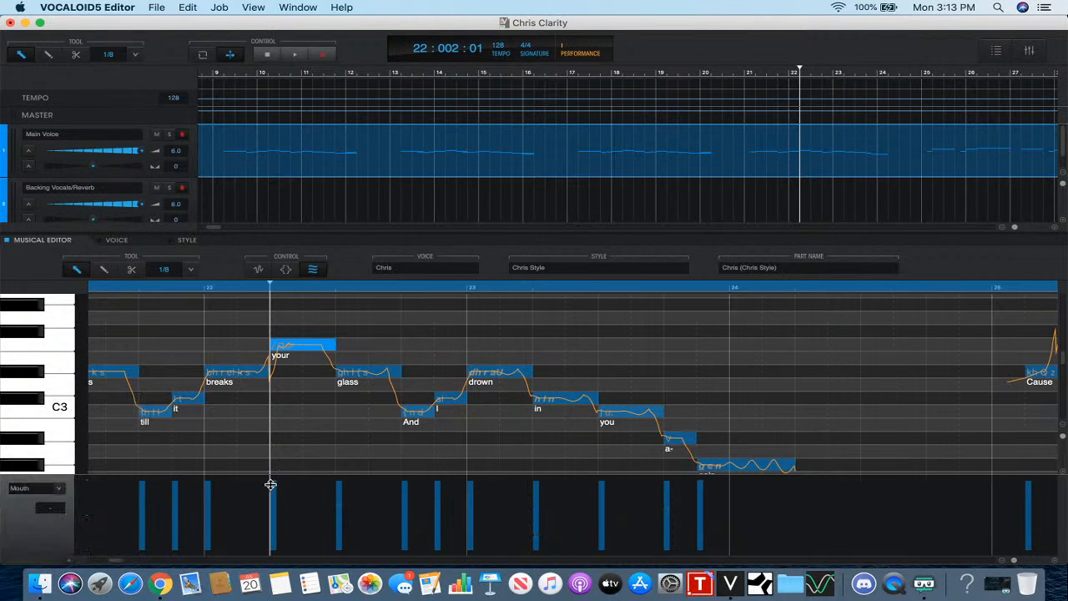
{"action": "left_click_drag", "start_coordinate": [270, 484], "coordinate": [272, 529]}
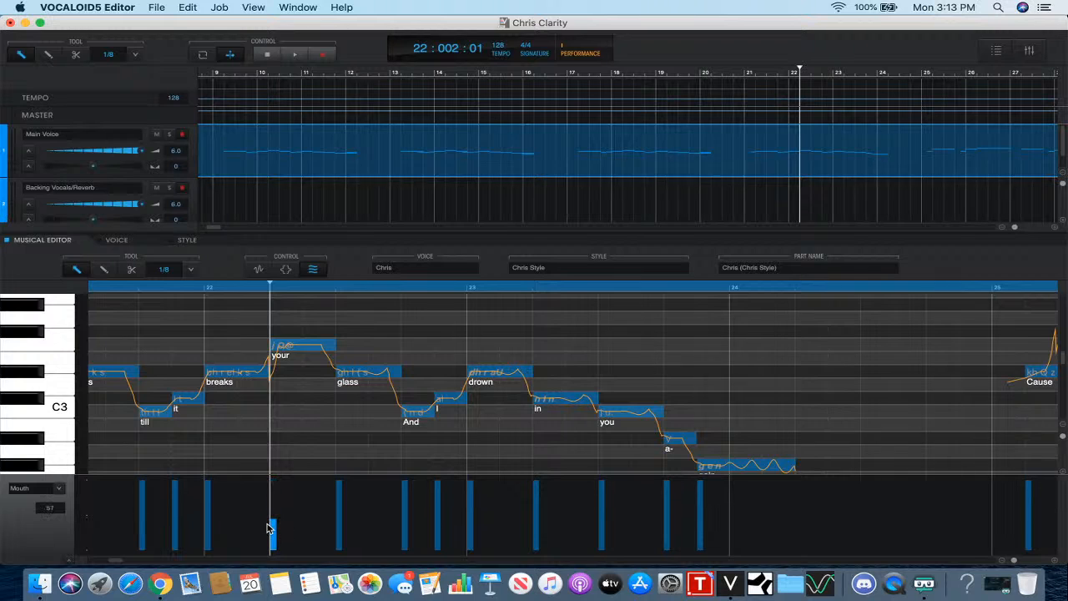
- Play the phrase around the note "your" in measure 22 and stop in measure 23
{"action": "left_click", "coordinate": [207, 289]}
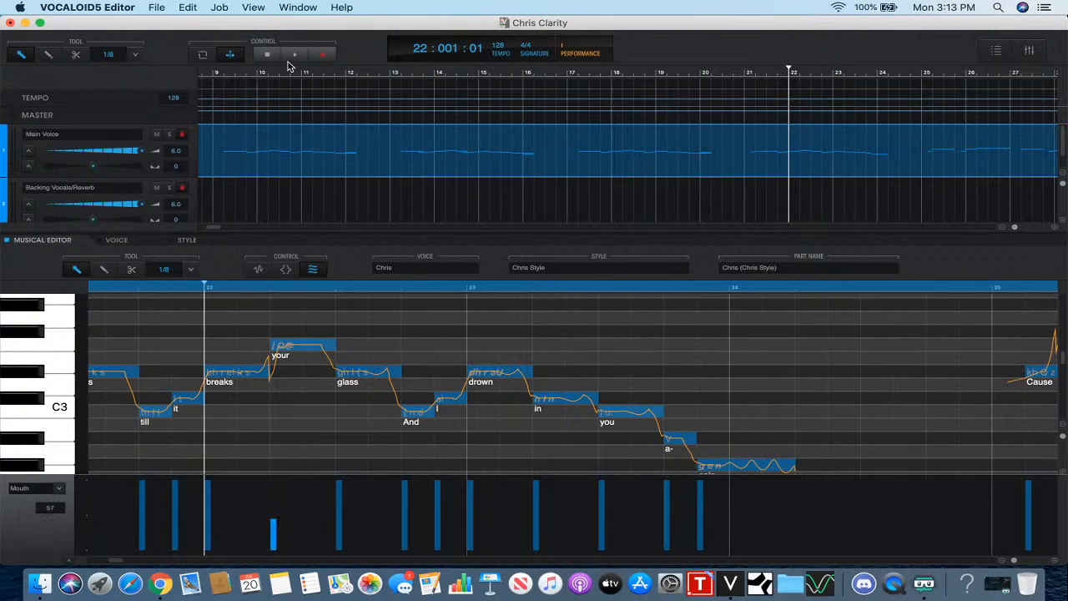
{"action": "left_click", "coordinate": [291, 60]}
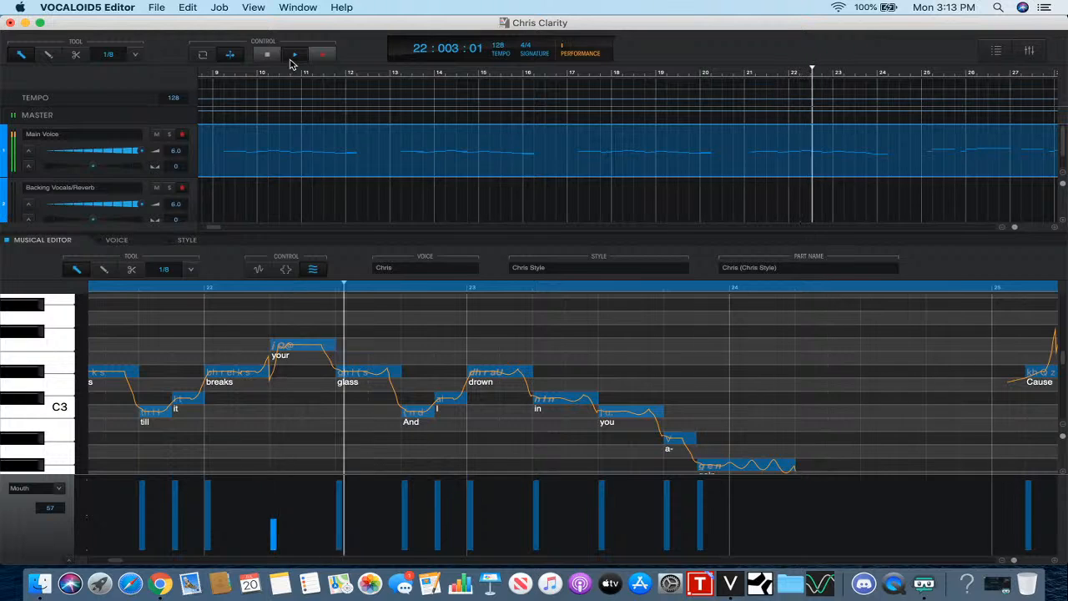
{"action": "left_click", "coordinate": [107, 292]}
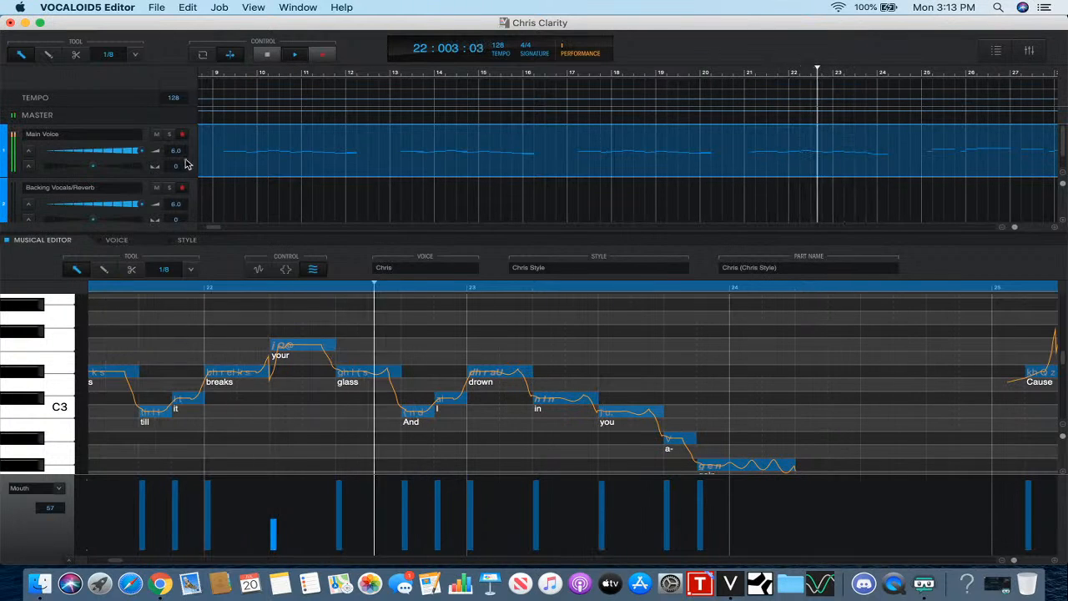
{"action": "left_click", "coordinate": [267, 53]}
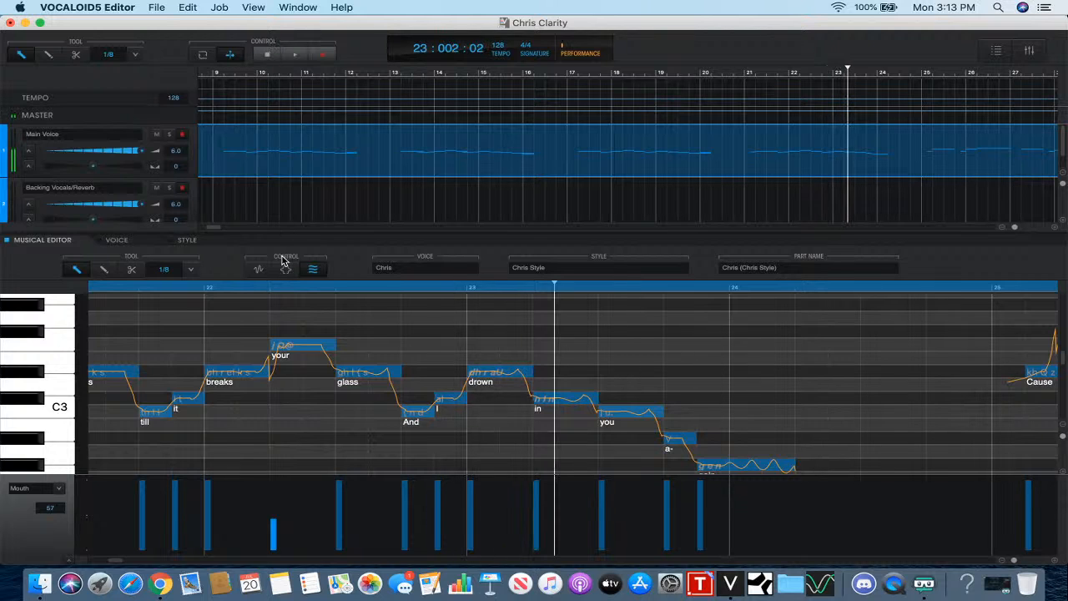
- Remove the Up2 attack effect from the note "your" in measure 22 and return to the lyric note display
{"action": "left_click", "coordinate": [282, 344]}
{"action": "left_click", "coordinate": [286, 268]}
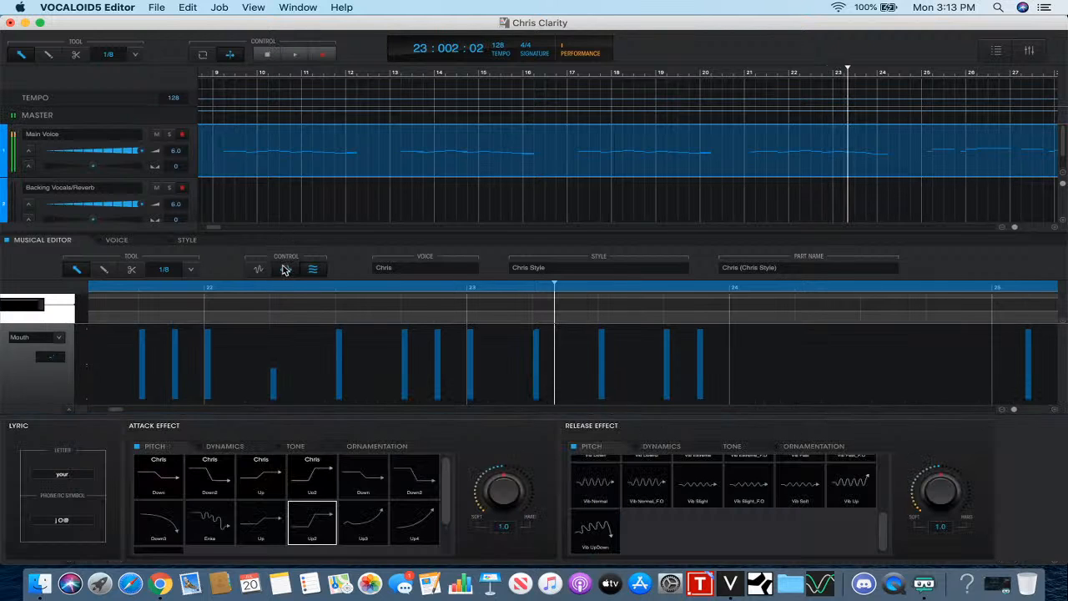
{"action": "left_click", "coordinate": [285, 269]}
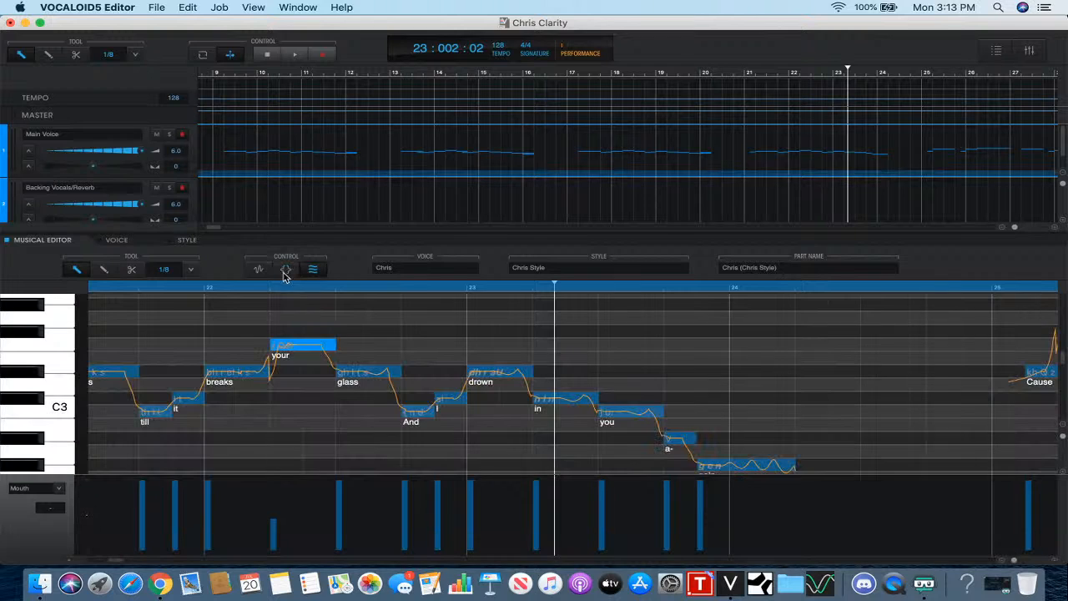
- Play the vocals from 22:001:03 to the start of measure 27 and stop
{"action": "left_click", "coordinate": [254, 288]}
{"action": "left_click", "coordinate": [332, 139]}
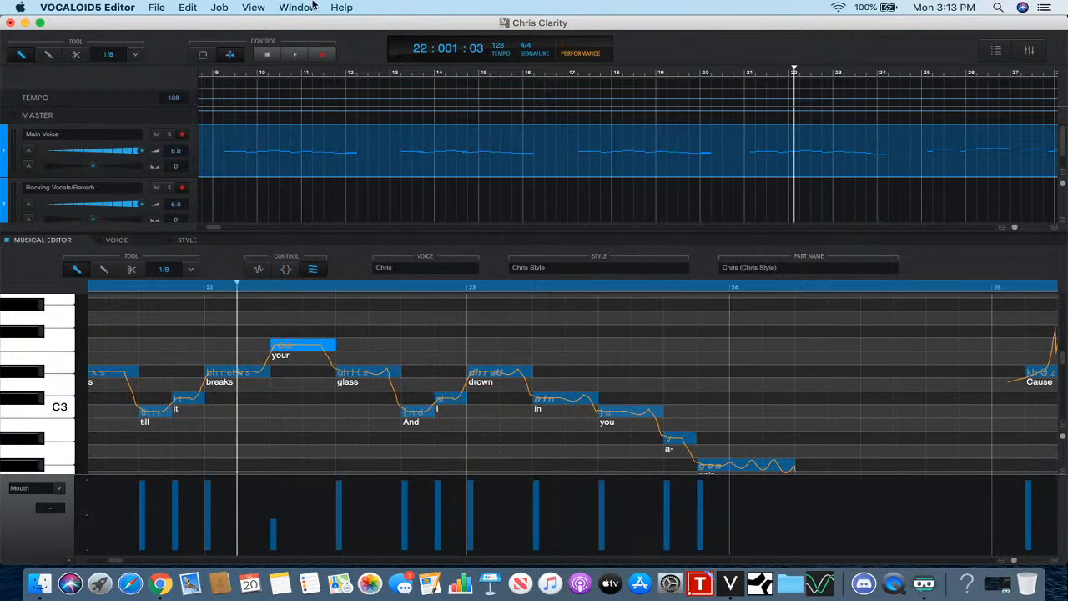
{"action": "left_click", "coordinate": [300, 52]}
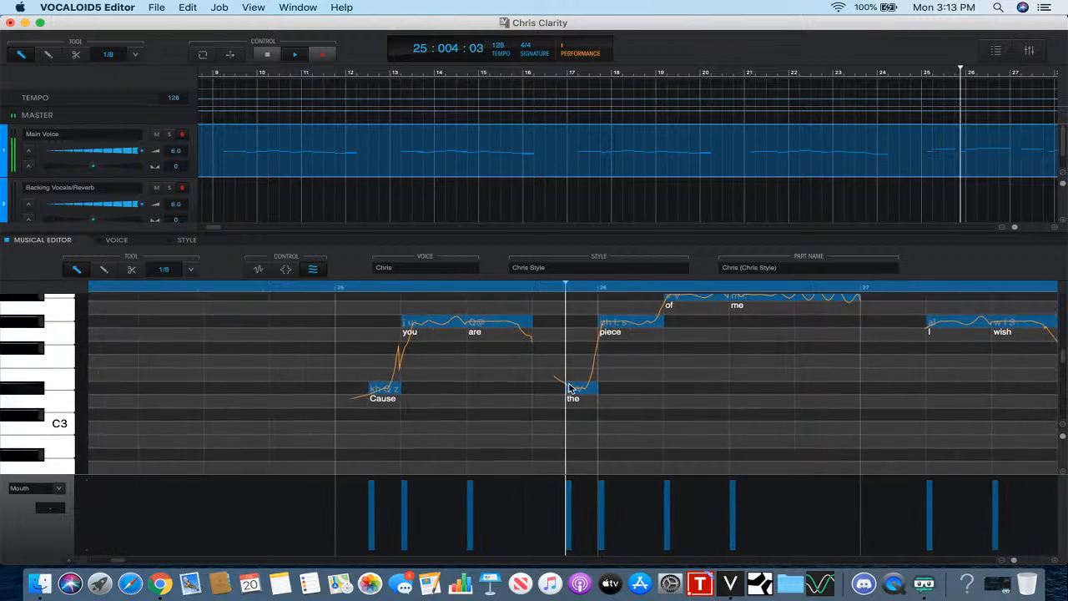
{"action": "left_click", "coordinate": [268, 54]}
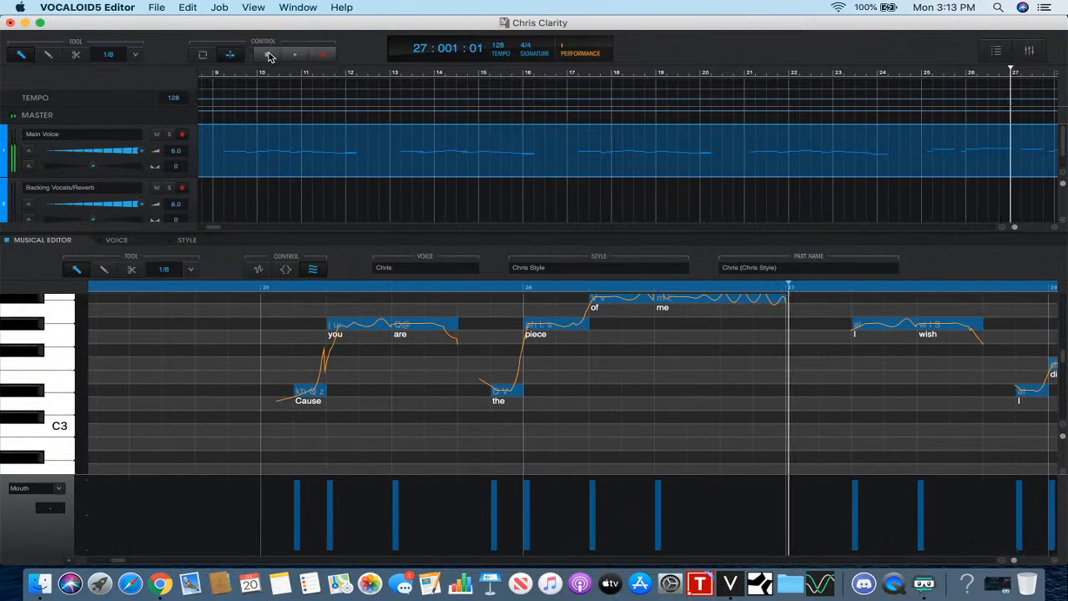
- Check the effect settings of the note "are" in measure 25 and extend its release vibrato region toward the middle of the note
{"action": "scroll", "coordinate": [419, 387], "scroll_direction": "up", "scroll_amount": 3}
{"action": "left_click", "coordinate": [419, 382]}
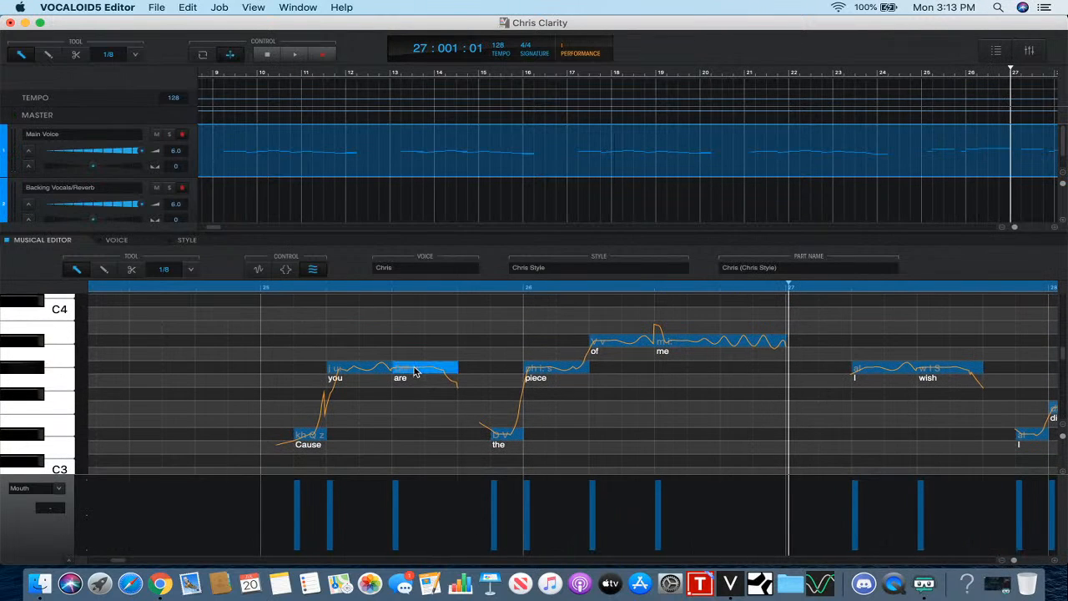
{"action": "left_click", "coordinate": [285, 269]}
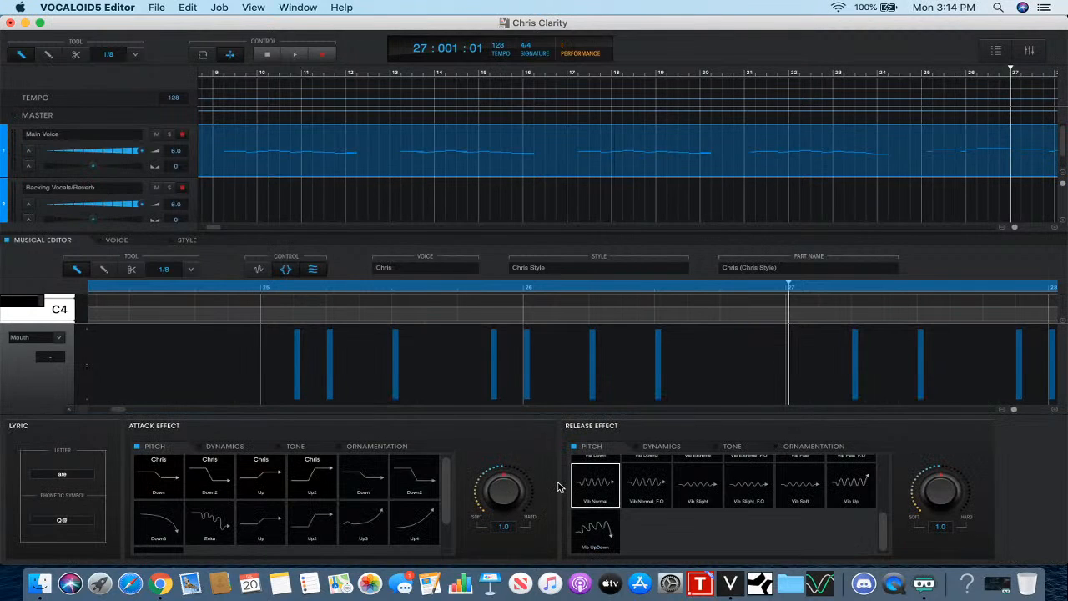
{"action": "left_click", "coordinate": [285, 269]}
{"action": "left_click", "coordinate": [259, 270]}
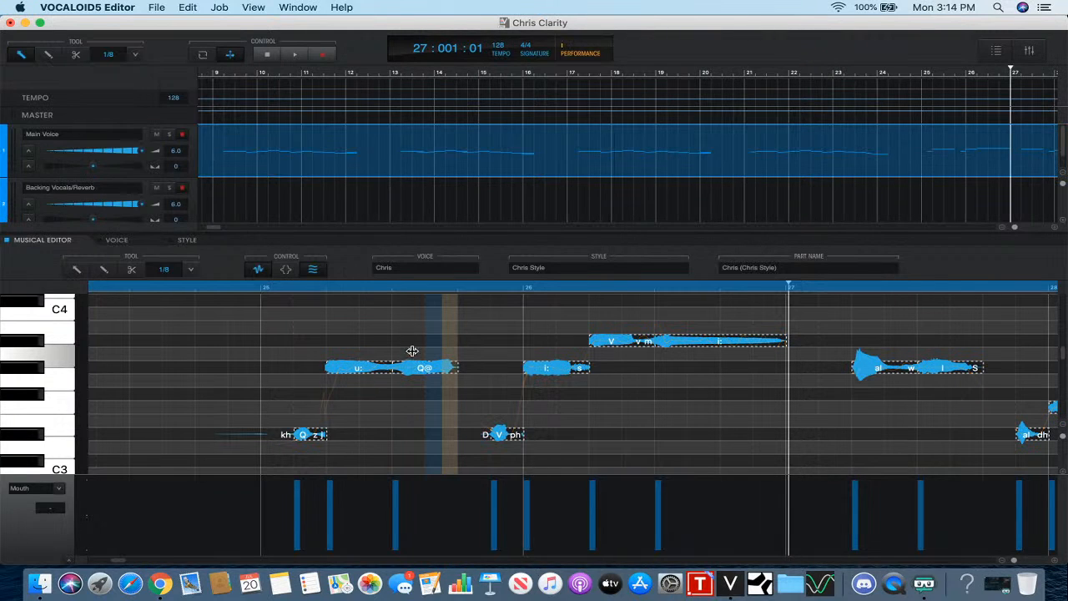
{"action": "left_click", "coordinate": [413, 351]}
{"action": "left_click", "coordinate": [263, 273]}
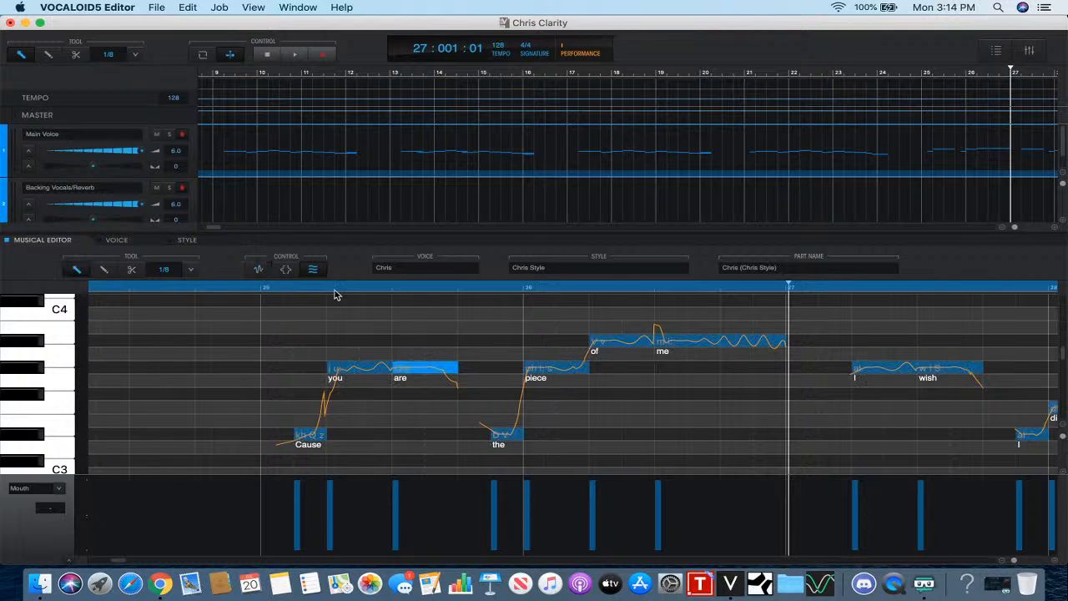
- Adjust the release vibrato of the note "are" in the waveform view to oscillate faster, and return to the lyric note display
{"action": "left_click", "coordinate": [457, 362]}
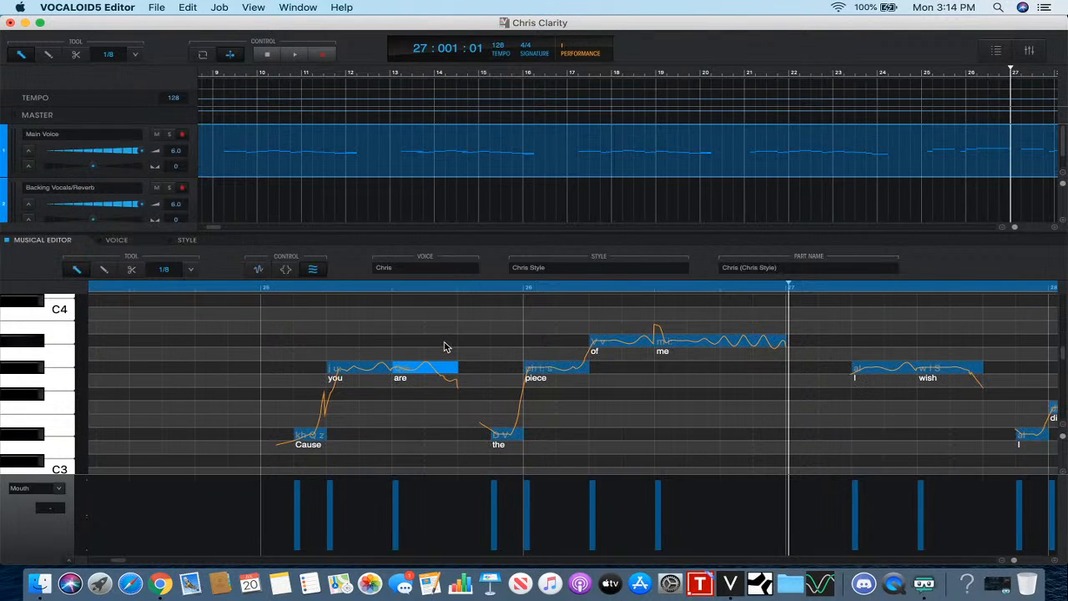
{"action": "left_click", "coordinate": [261, 273]}
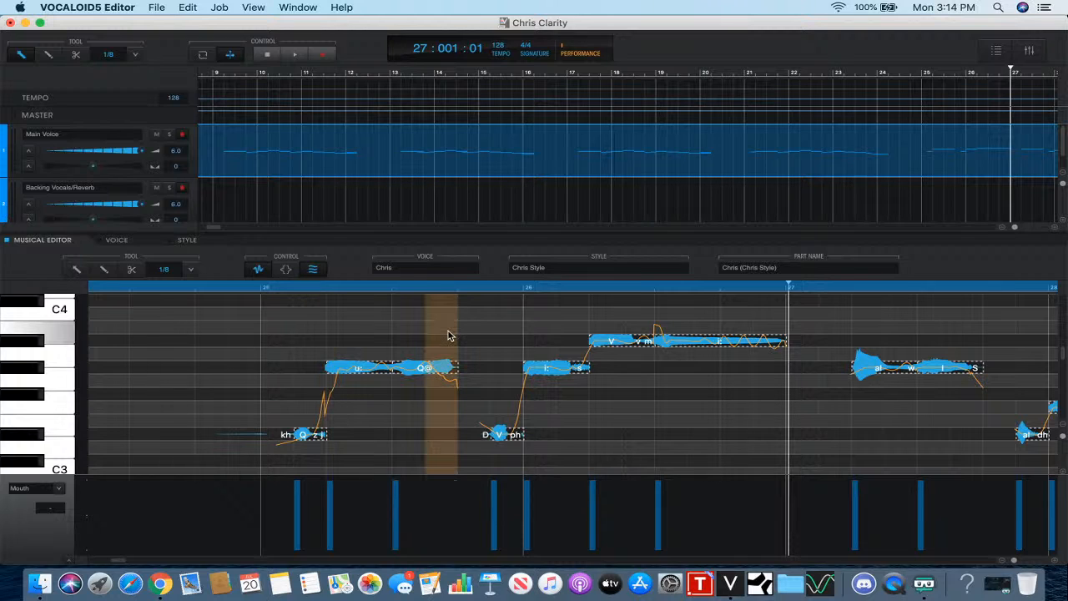
{"action": "left_click_drag", "start_coordinate": [447, 336], "coordinate": [485, 346]}
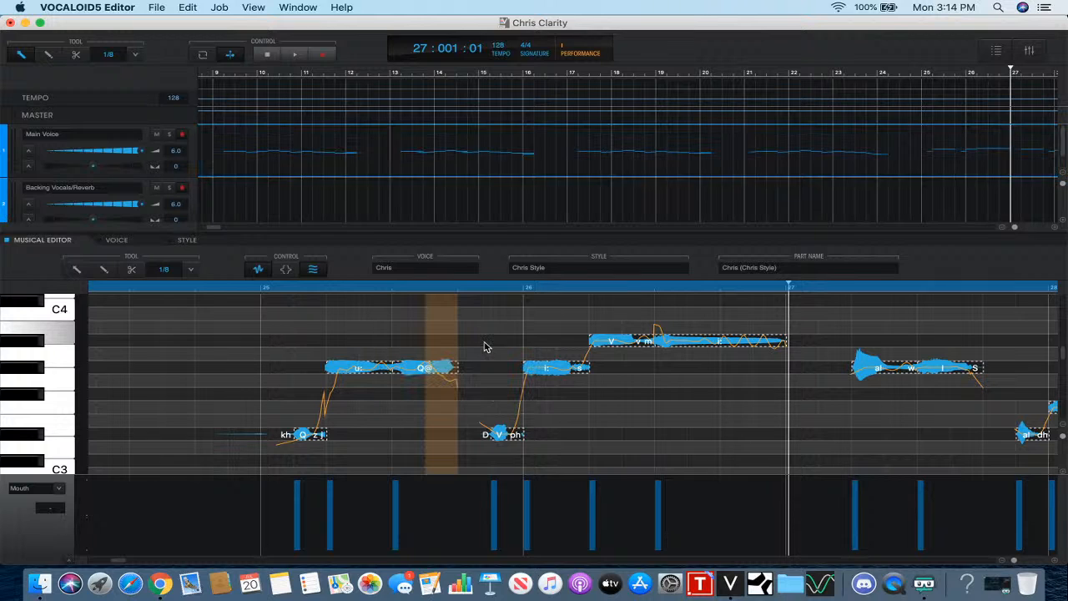
{"action": "left_click", "coordinate": [256, 268]}
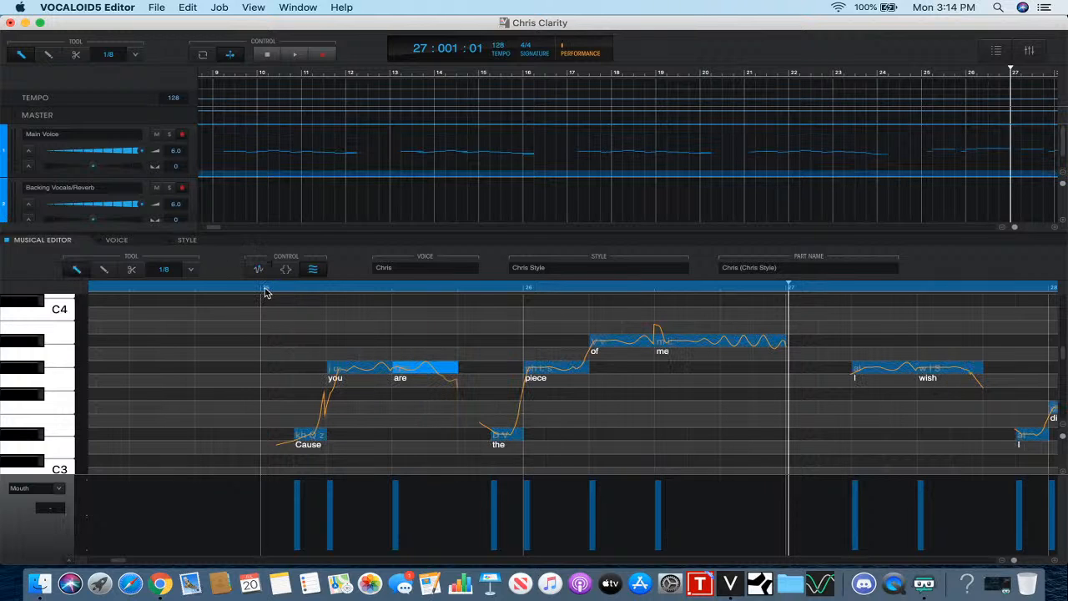
- Play the vocals from measure 25 into measure 27 and stop
{"action": "left_click", "coordinate": [265, 290]}
{"action": "left_click", "coordinate": [278, 140]}
{"action": "left_click", "coordinate": [294, 54]}
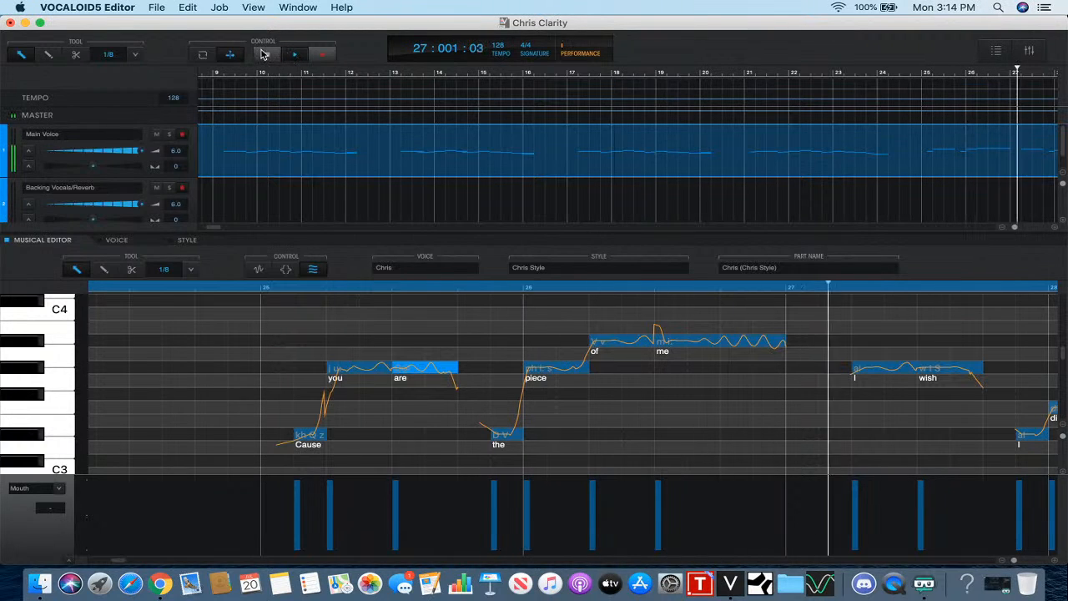
{"action": "left_click", "coordinate": [267, 54]}
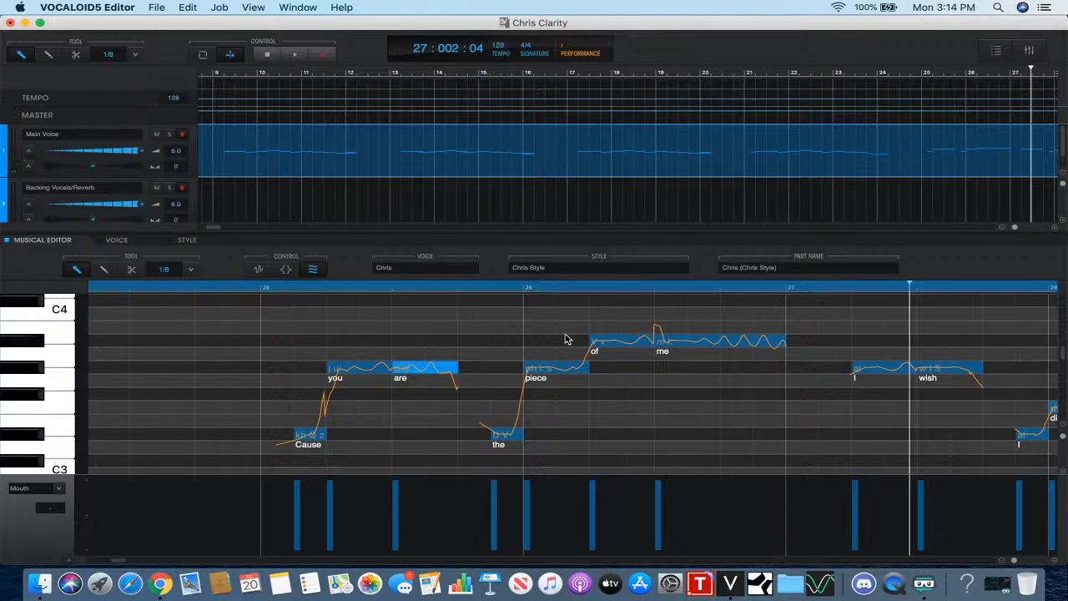
- Apply the Down2 pitch attack effect to the note "need-" in measure 28
{"action": "scroll", "coordinate": [568, 340], "scroll_direction": "right", "scroll_amount": 5}
{"action": "left_click", "coordinate": [538, 288]}
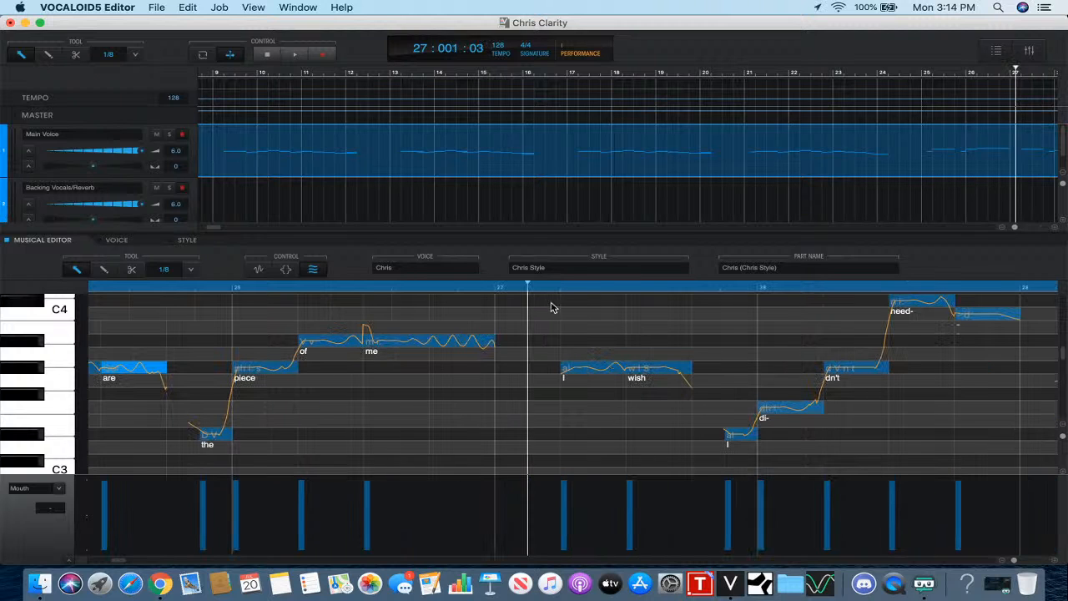
{"action": "scroll", "coordinate": [621, 382], "scroll_direction": "right", "scroll_amount": 4}
{"action": "scroll", "coordinate": [619, 379], "scroll_direction": "right", "scroll_amount": 4}
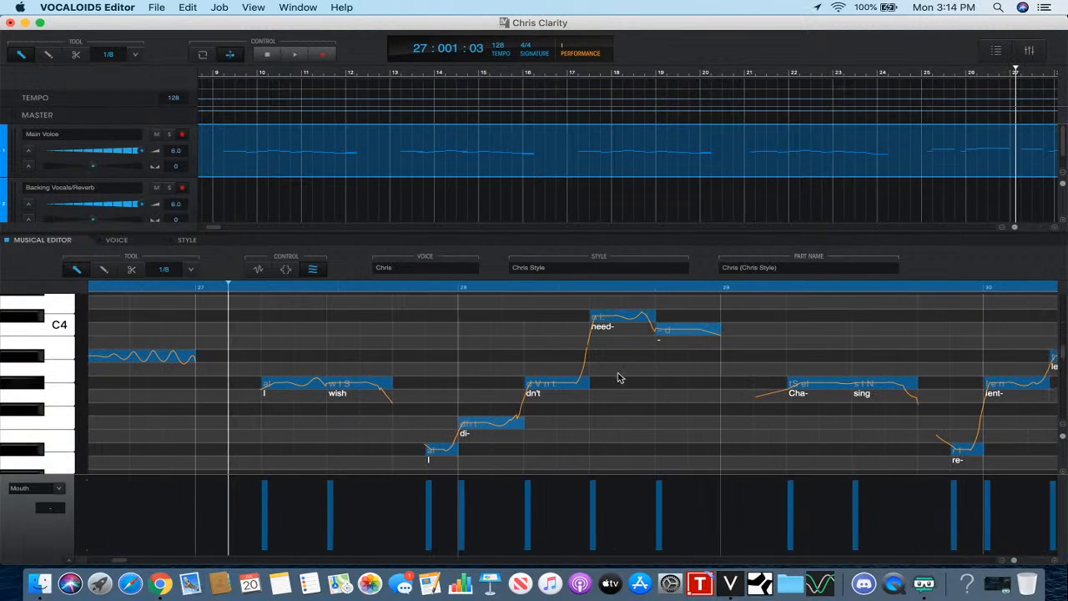
{"action": "left_click", "coordinate": [285, 269]}
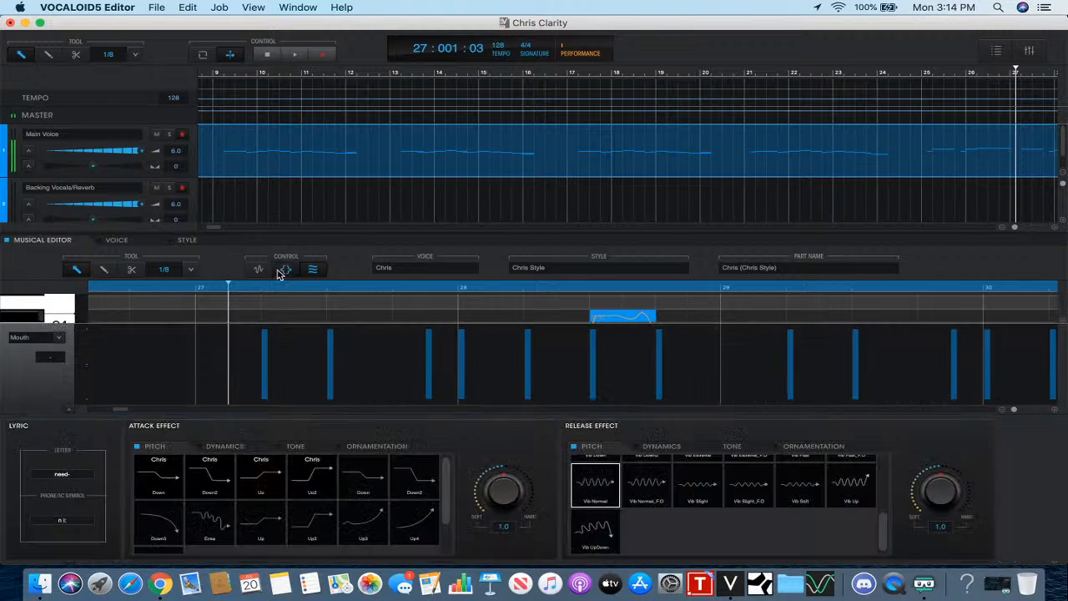
{"action": "left_click", "coordinate": [412, 493]}
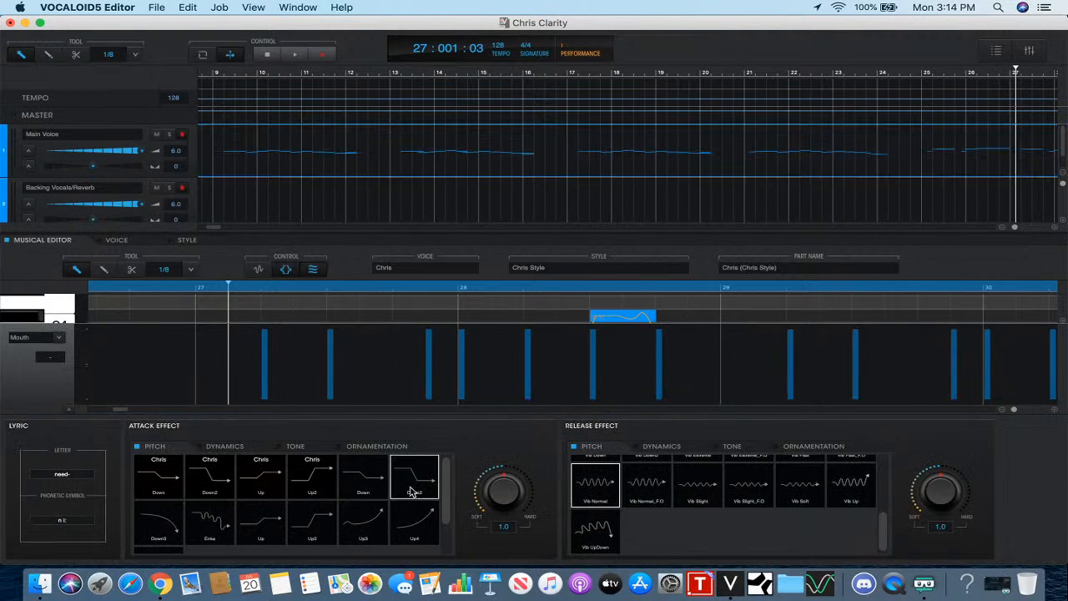
- Narrow and soften the pitch attack effect of the note "need-" in the waveform view, and play the result from measure 27
{"action": "left_click", "coordinate": [286, 270]}
{"action": "left_click", "coordinate": [262, 273]}
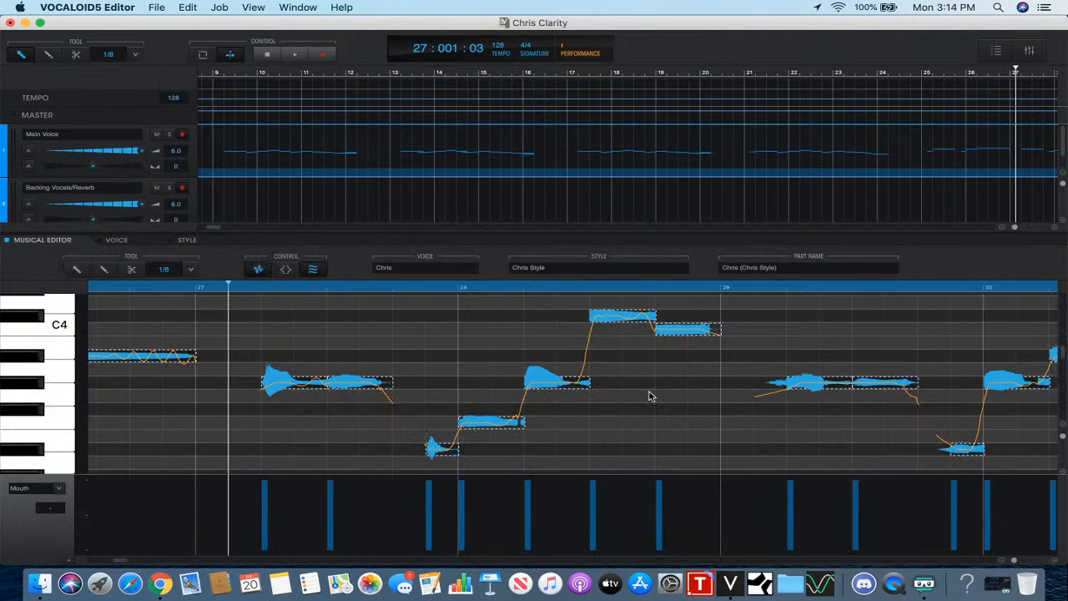
{"action": "key", "text": "super+a"}
{"action": "scroll", "coordinate": [651, 396], "scroll_direction": "up", "scroll_amount": 1}
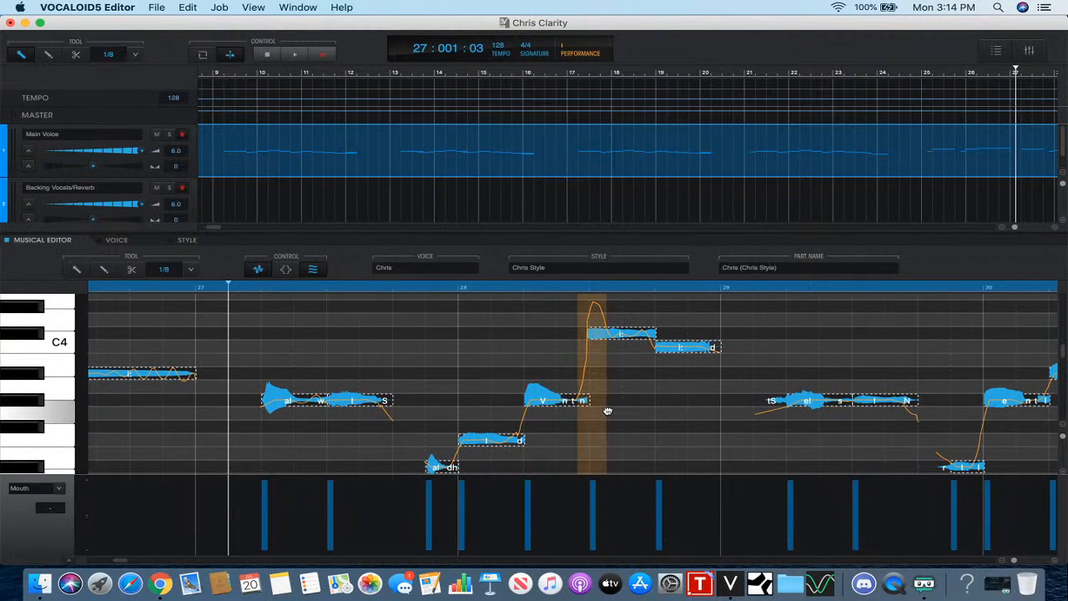
{"action": "left_click_drag", "start_coordinate": [604, 409], "coordinate": [601, 410]}
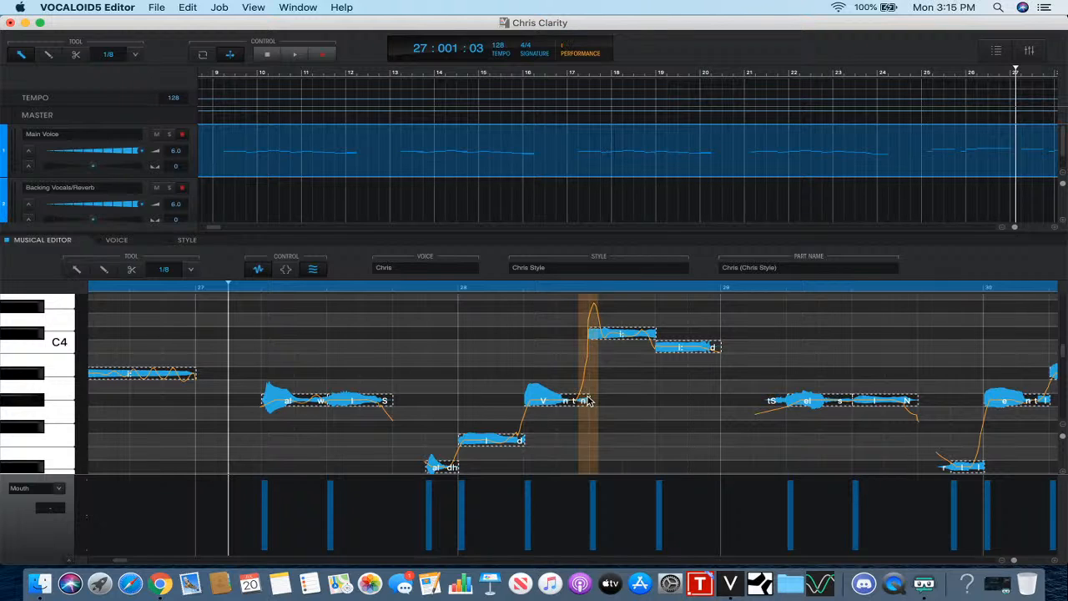
{"action": "left_click_drag", "start_coordinate": [587, 396], "coordinate": [587, 424]}
{"action": "left_click", "coordinate": [260, 269]}
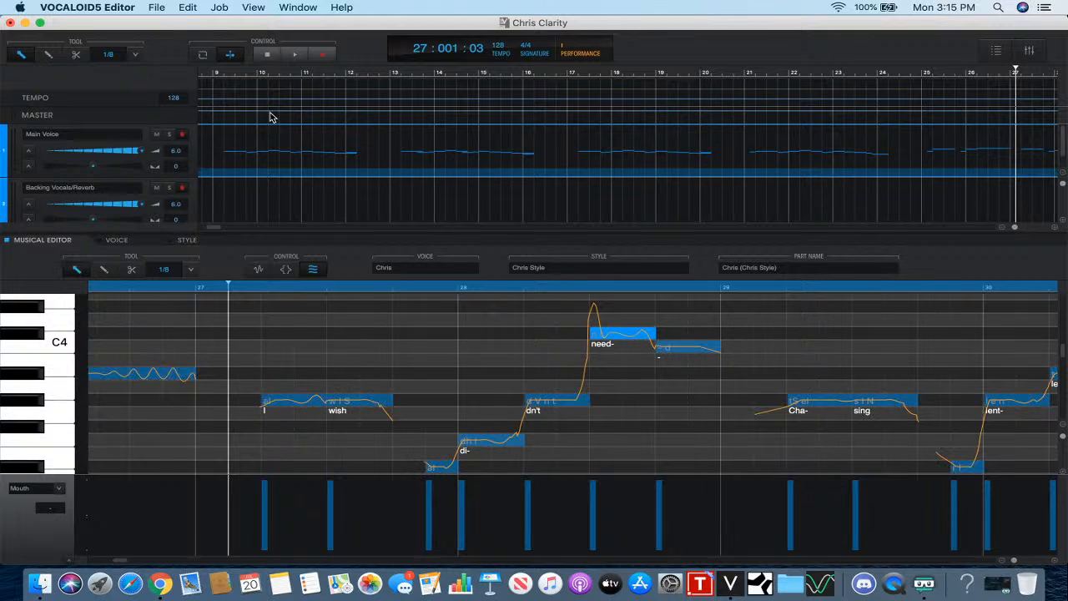
{"action": "left_click", "coordinate": [296, 55]}
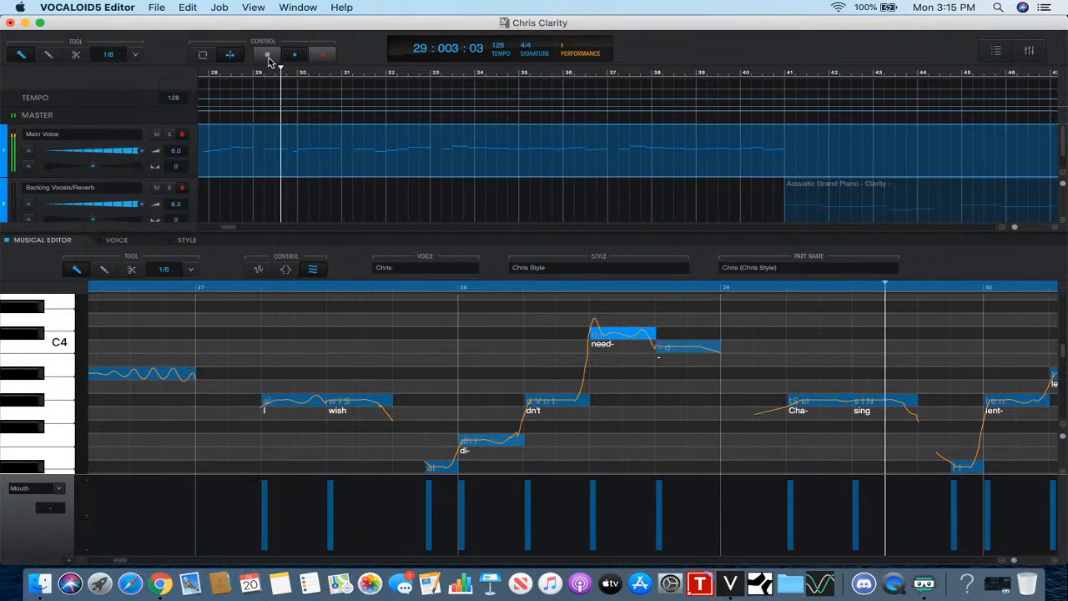
- Lower the Mouth value of the note "sing" in measure 29 to 49 and play the phrase from measure 29
{"action": "left_click", "coordinate": [873, 402]}
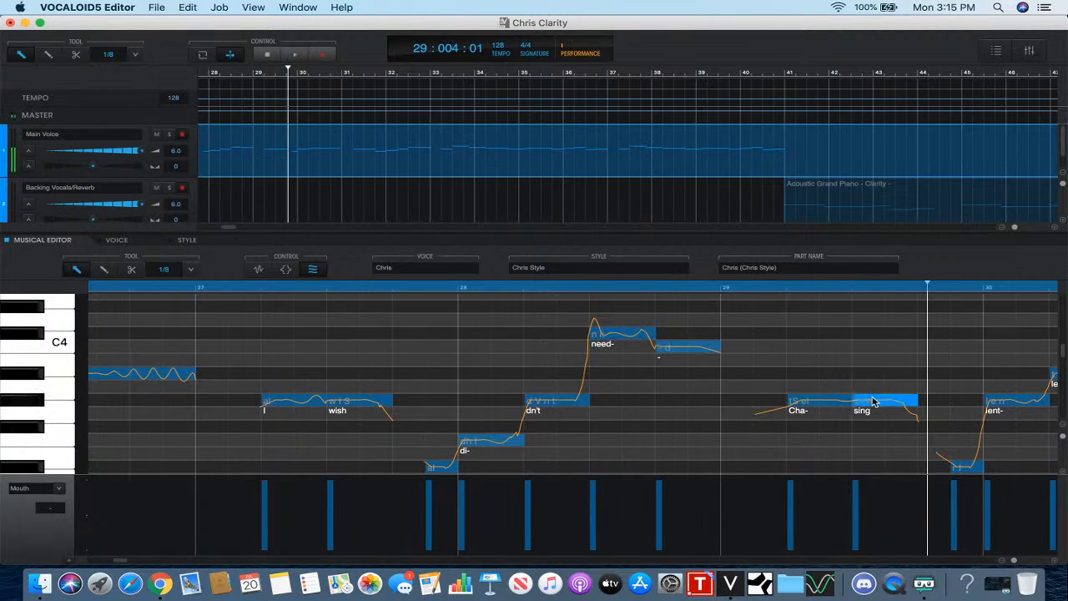
{"action": "left_click_drag", "start_coordinate": [856, 487], "coordinate": [856, 534]}
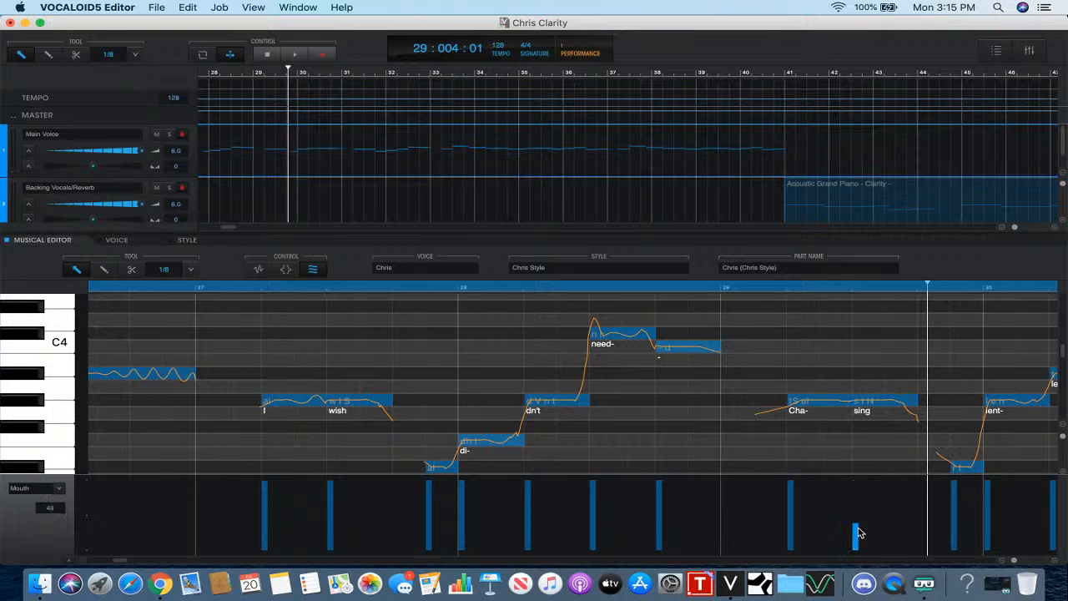
{"action": "left_click", "coordinate": [748, 291]}
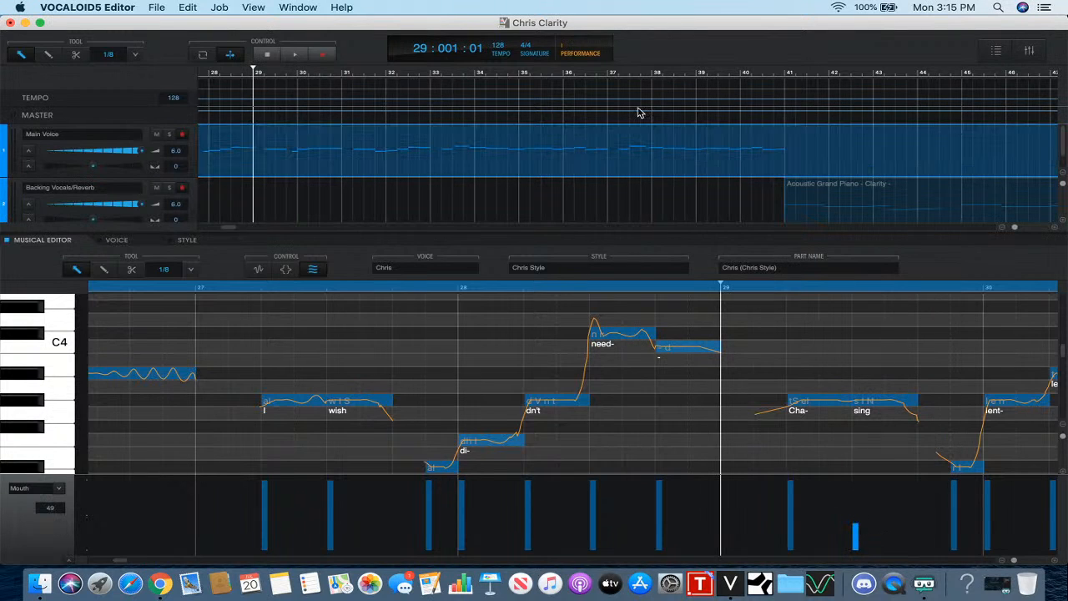
{"action": "left_click", "coordinate": [297, 56]}
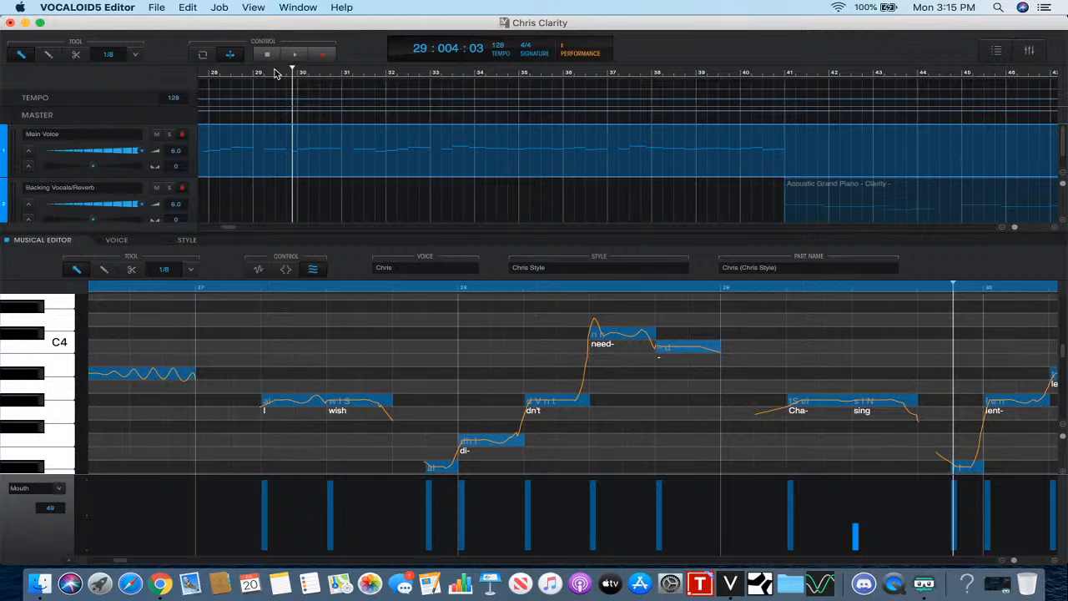
- Play the vocals from measure 27 to the start of measure 29 and stop
{"action": "left_click", "coordinate": [213, 298]}
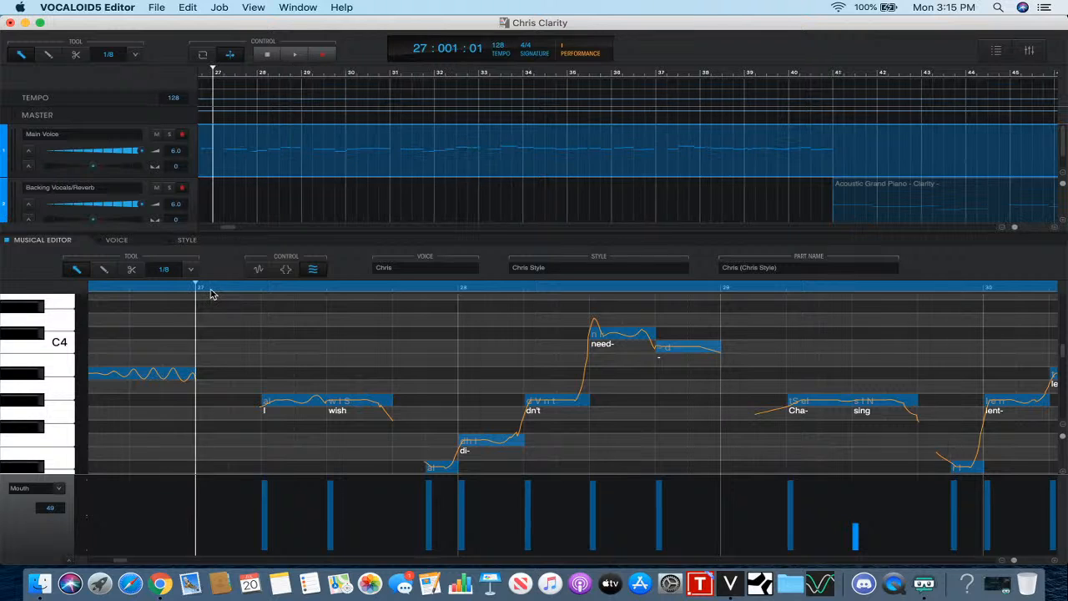
{"action": "left_click", "coordinate": [293, 55]}
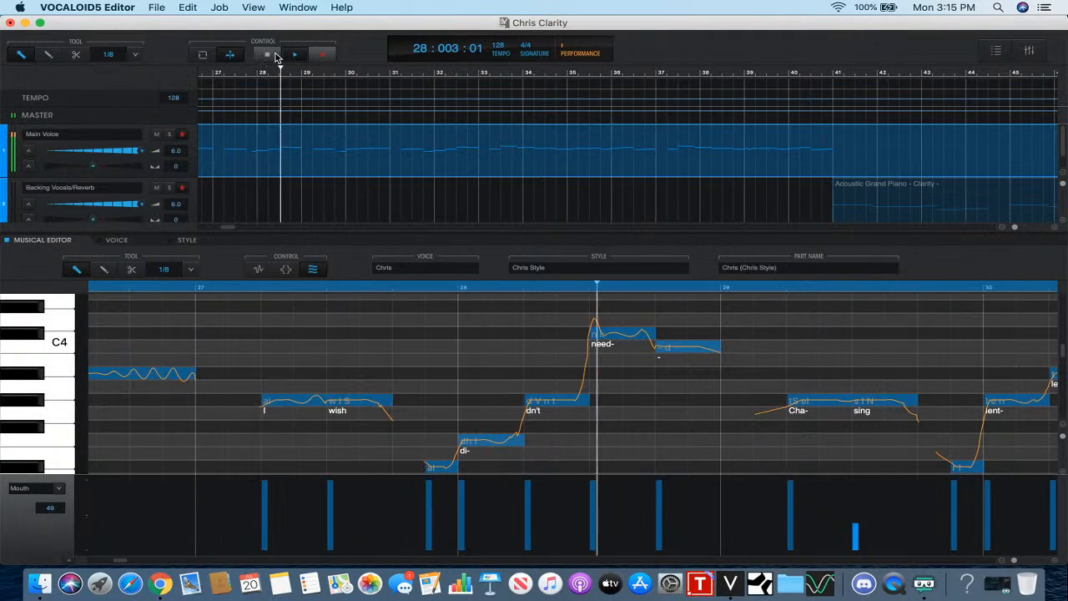
{"action": "left_click", "coordinate": [278, 53]}
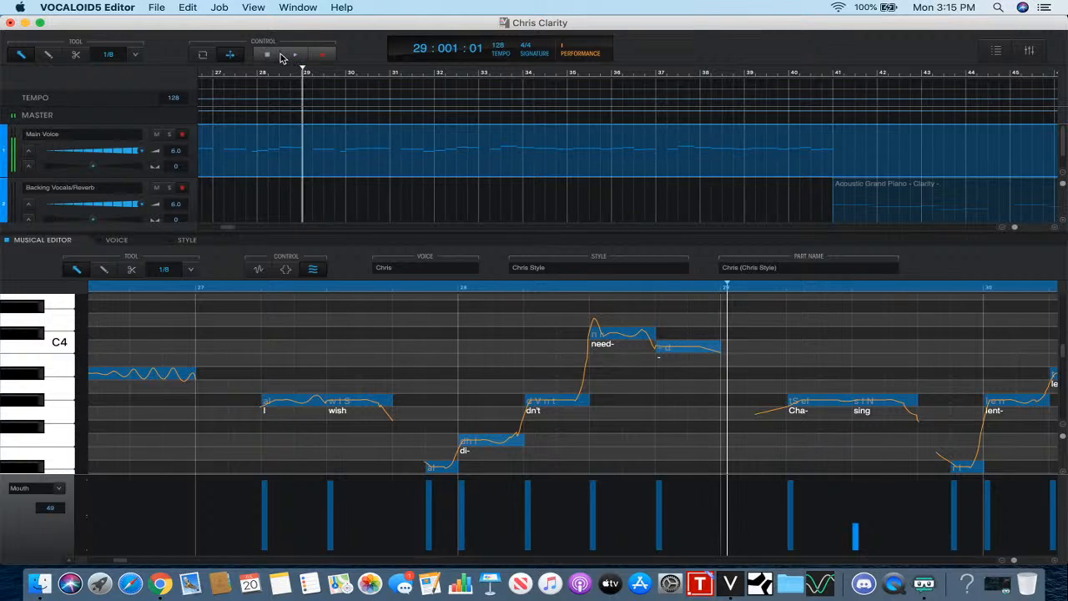
- Adjust the length and strength of the release pitch effect on the note "wish" in the waveform view, and return to the lyric display
{"action": "left_click", "coordinate": [322, 401]}
{"action": "left_click", "coordinate": [349, 403]}
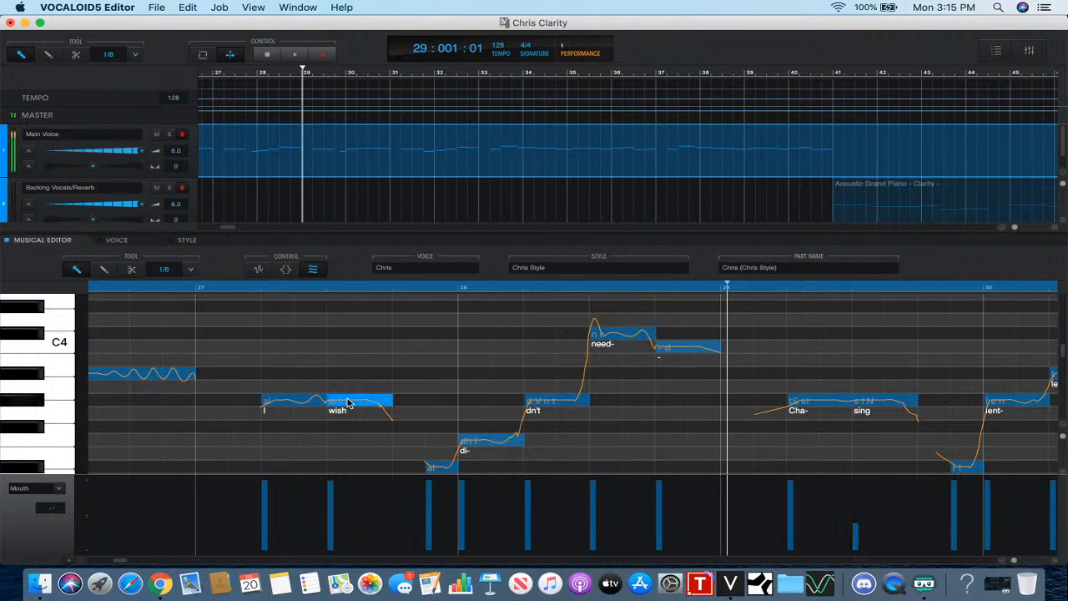
{"action": "left_click", "coordinate": [287, 268]}
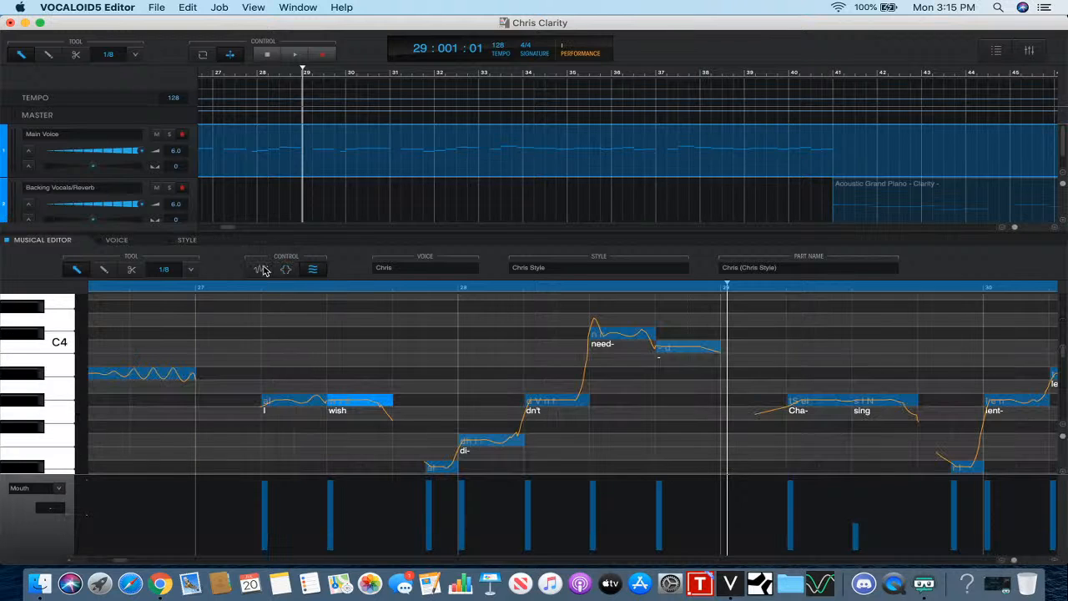
{"action": "left_click", "coordinate": [286, 269]}
{"action": "left_click", "coordinate": [258, 269]}
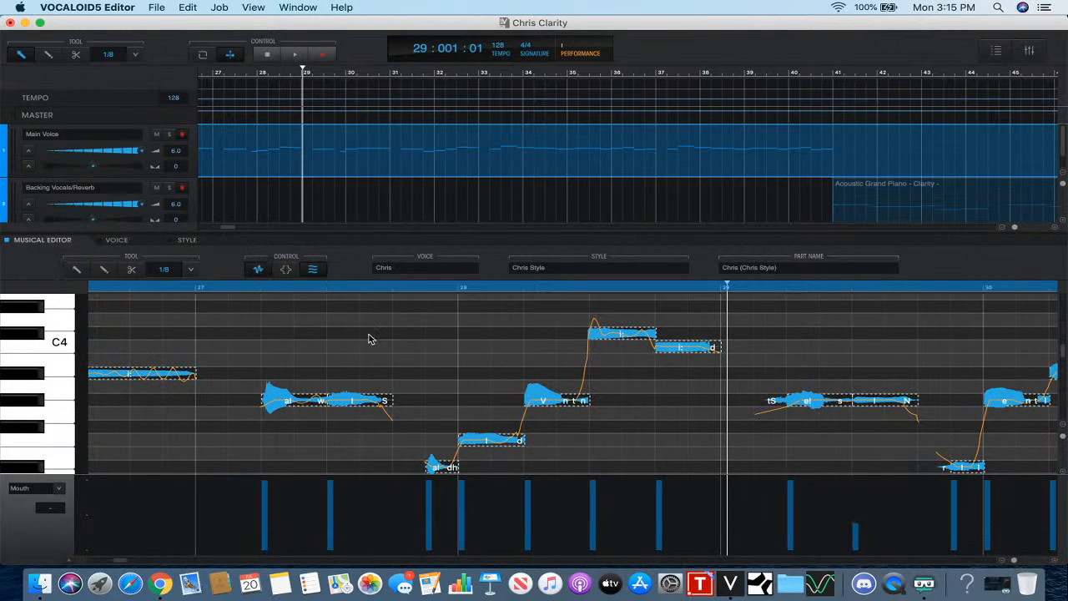
{"action": "left_click_drag", "start_coordinate": [375, 350], "coordinate": [350, 347]}
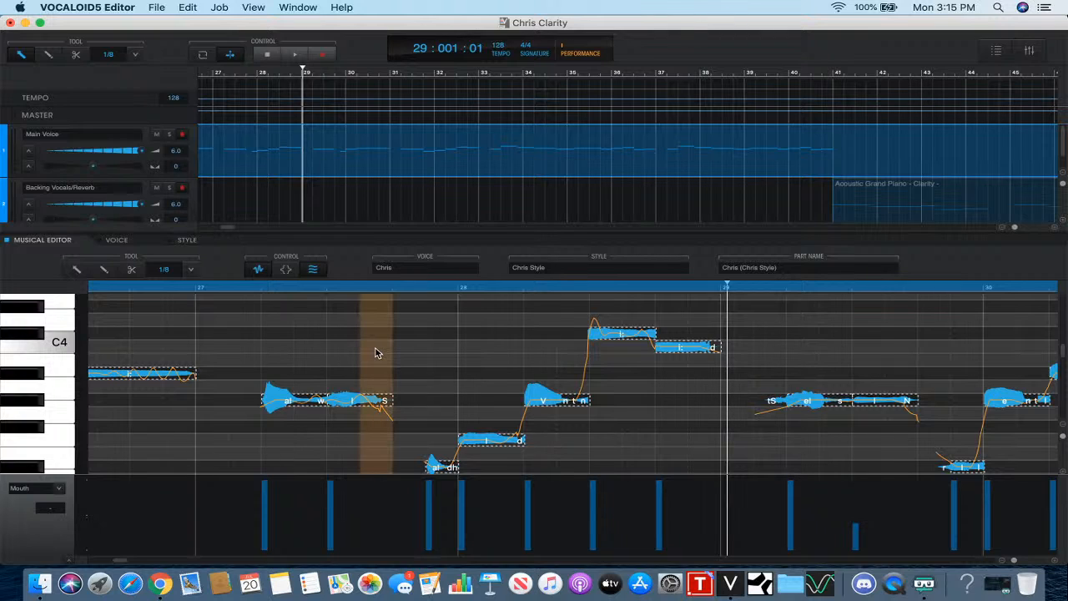
{"action": "left_click_drag", "start_coordinate": [376, 348], "coordinate": [409, 382]}
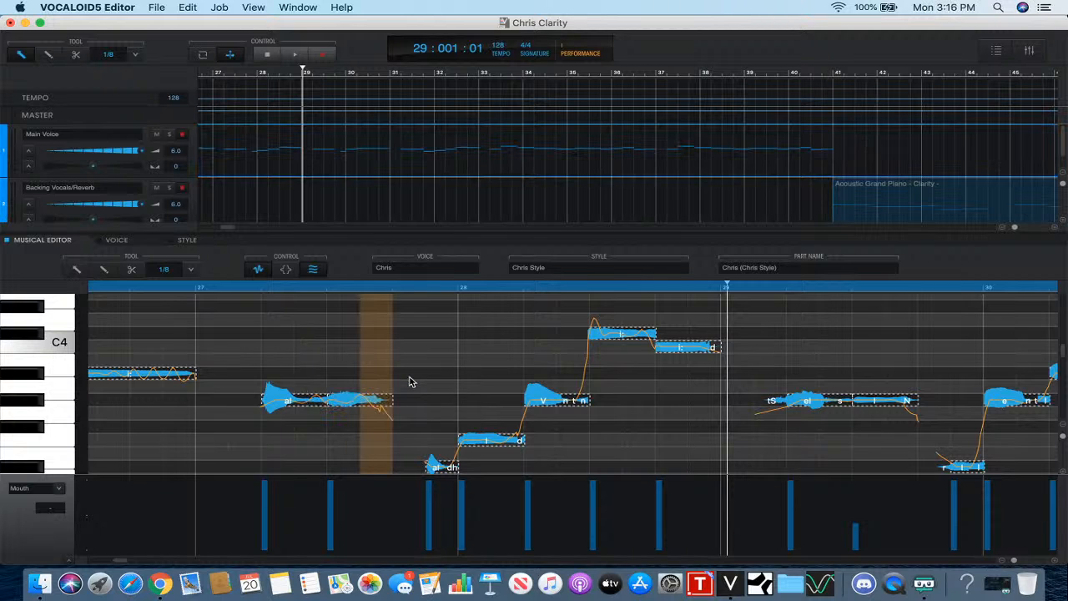
{"action": "left_click", "coordinate": [255, 270]}
- Play the notes "I wish" in measure 27 and stop
{"action": "left_click", "coordinate": [230, 288]}
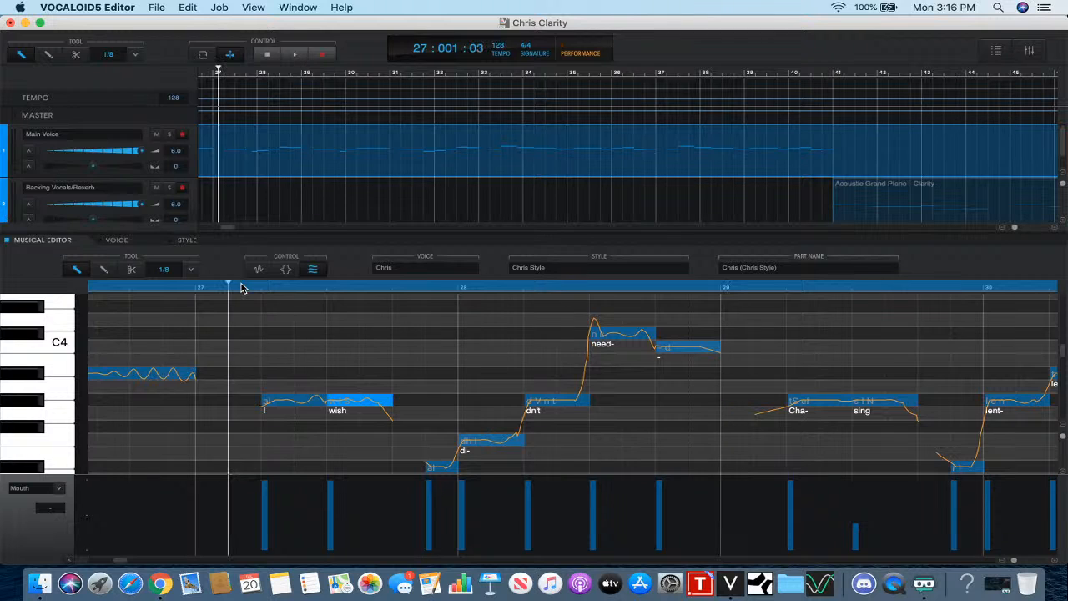
{"action": "left_click", "coordinate": [295, 54]}
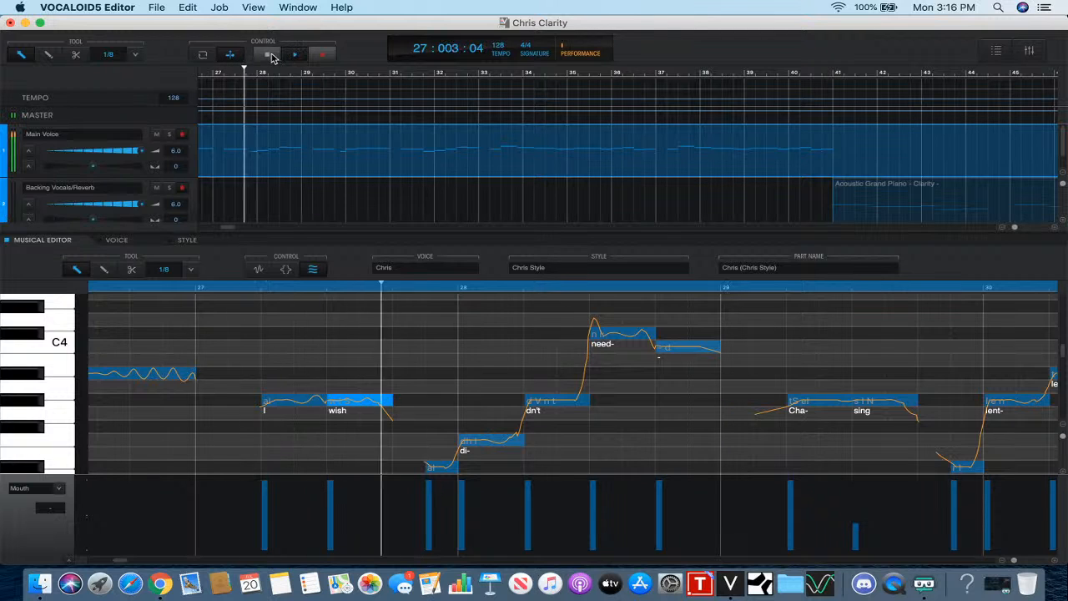
{"action": "left_click", "coordinate": [269, 56]}
- Browse the notes of the main vocal part, ending at the opening phrase in measure 9
{"action": "scroll", "coordinate": [303, 384], "scroll_direction": "left", "scroll_amount": 10}
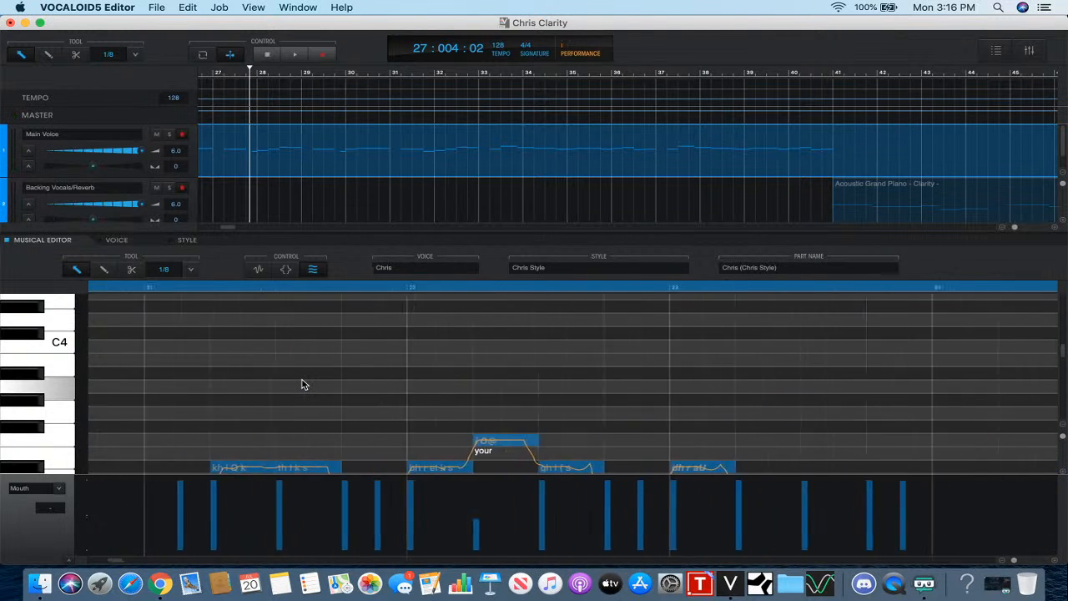
{"action": "scroll", "coordinate": [303, 384], "scroll_direction": "left", "scroll_amount": 5}
{"action": "scroll", "coordinate": [302, 384], "scroll_direction": "up", "scroll_amount": 5}
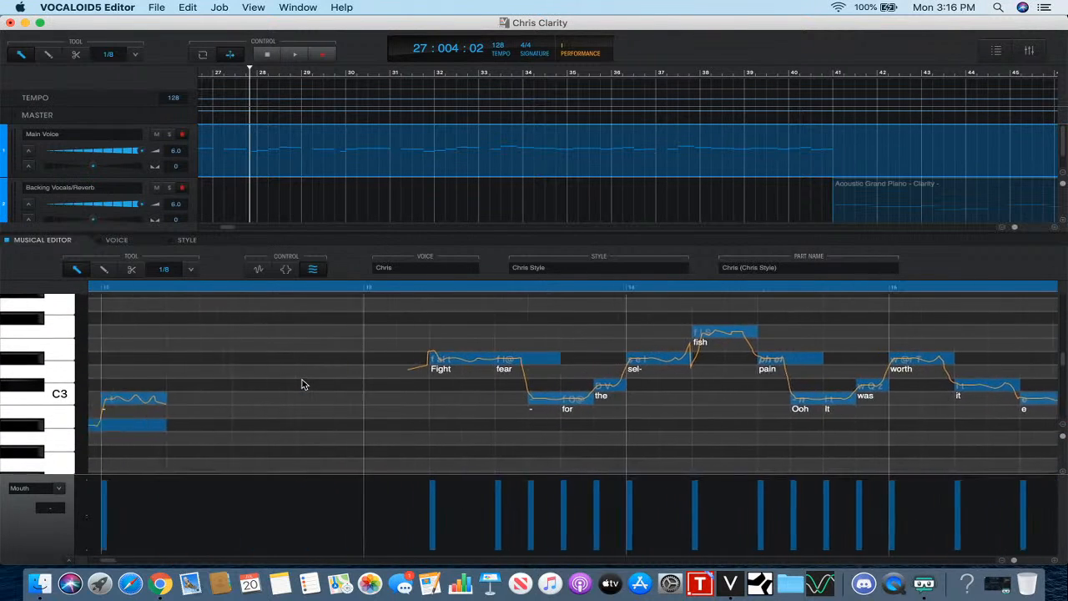
{"action": "scroll", "coordinate": [303, 384], "scroll_direction": "right", "scroll_amount": 10}
{"action": "scroll", "coordinate": [303, 384], "scroll_direction": "up", "scroll_amount": 5}
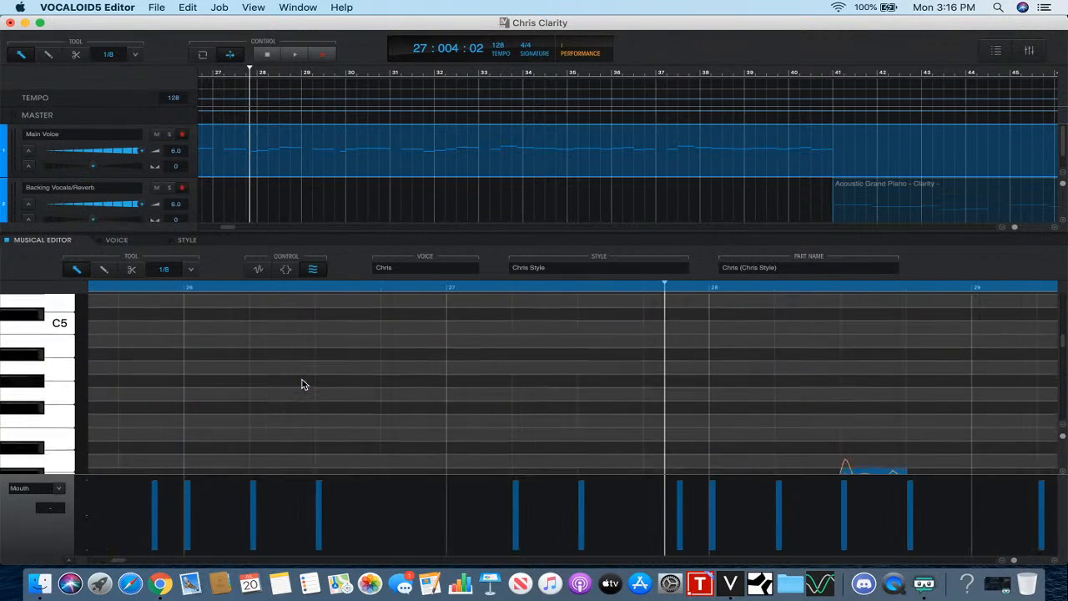
{"action": "scroll", "coordinate": [303, 384], "scroll_direction": "down", "scroll_amount": 5}
{"action": "scroll", "coordinate": [303, 384], "scroll_direction": "left", "scroll_amount": 3}
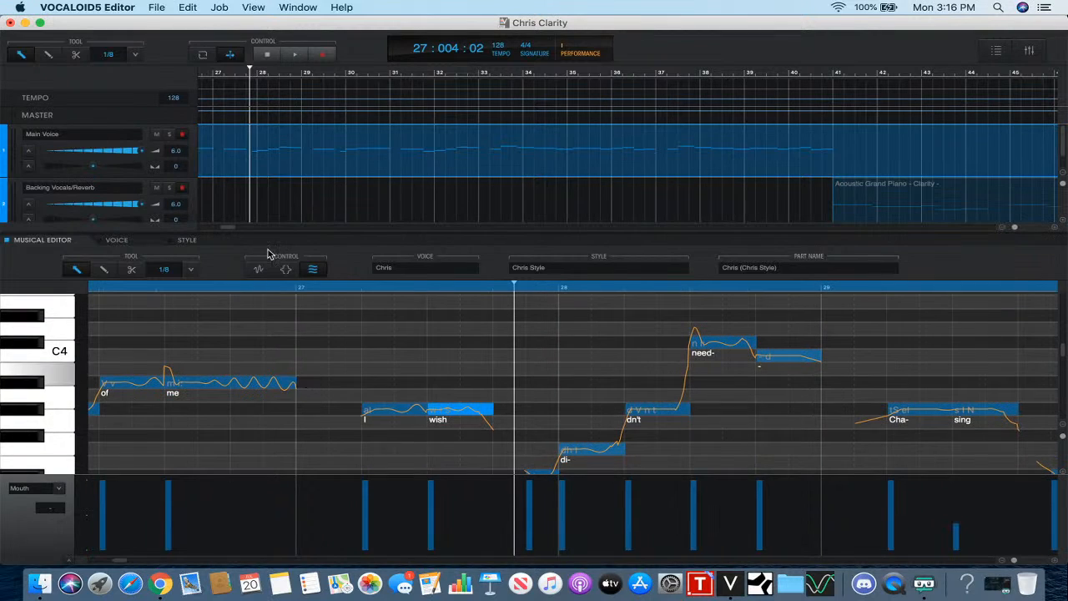
{"action": "left_click", "coordinate": [325, 291]}
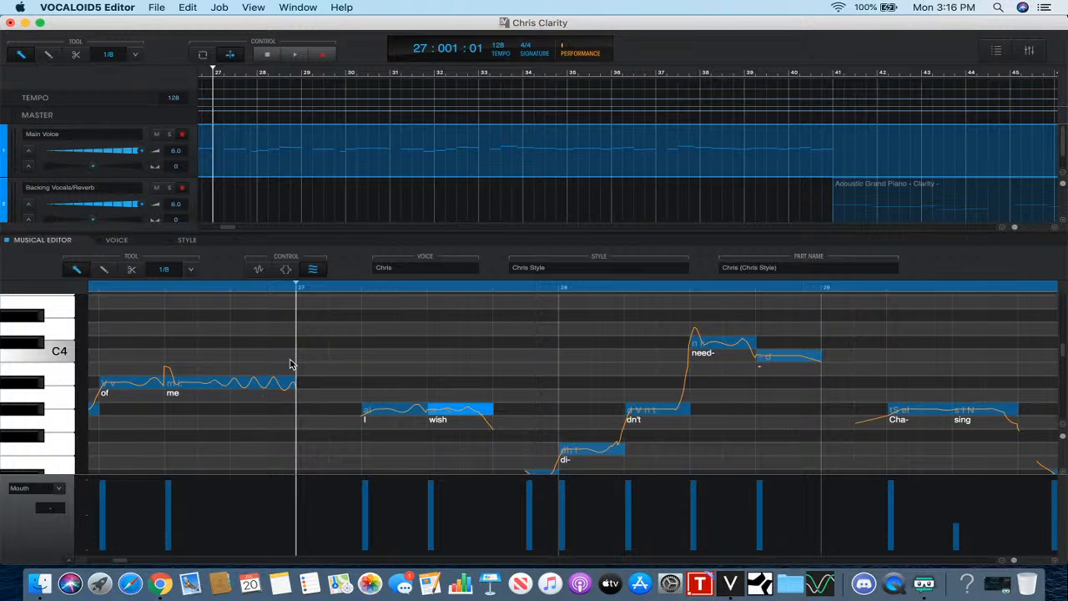
{"action": "scroll", "coordinate": [288, 366], "scroll_direction": "left", "scroll_amount": 5}
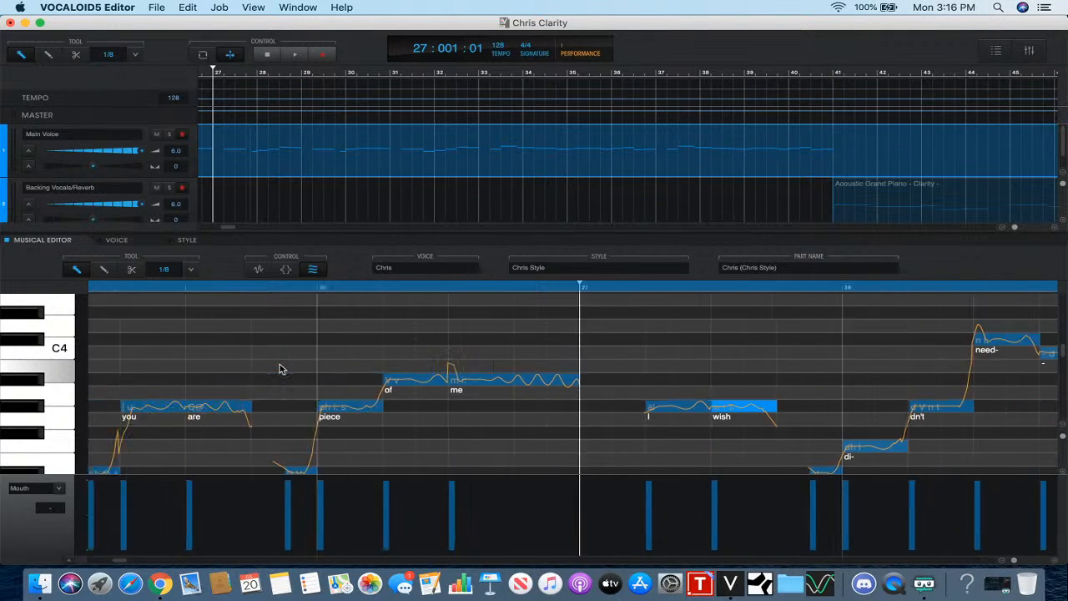
{"action": "scroll", "coordinate": [280, 368], "scroll_direction": "left", "scroll_amount": 10}
{"action": "scroll", "coordinate": [279, 367], "scroll_direction": "down", "scroll_amount": 5}
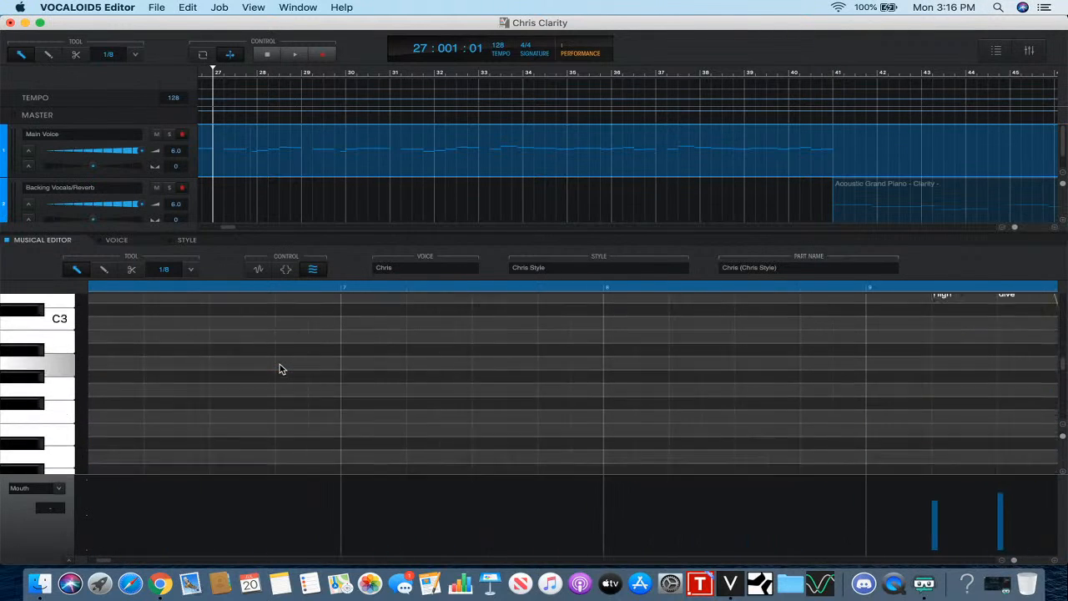
{"action": "scroll", "coordinate": [279, 367], "scroll_direction": "up", "scroll_amount": 5}
{"action": "scroll", "coordinate": [279, 367], "scroll_direction": "right", "scroll_amount": 12}
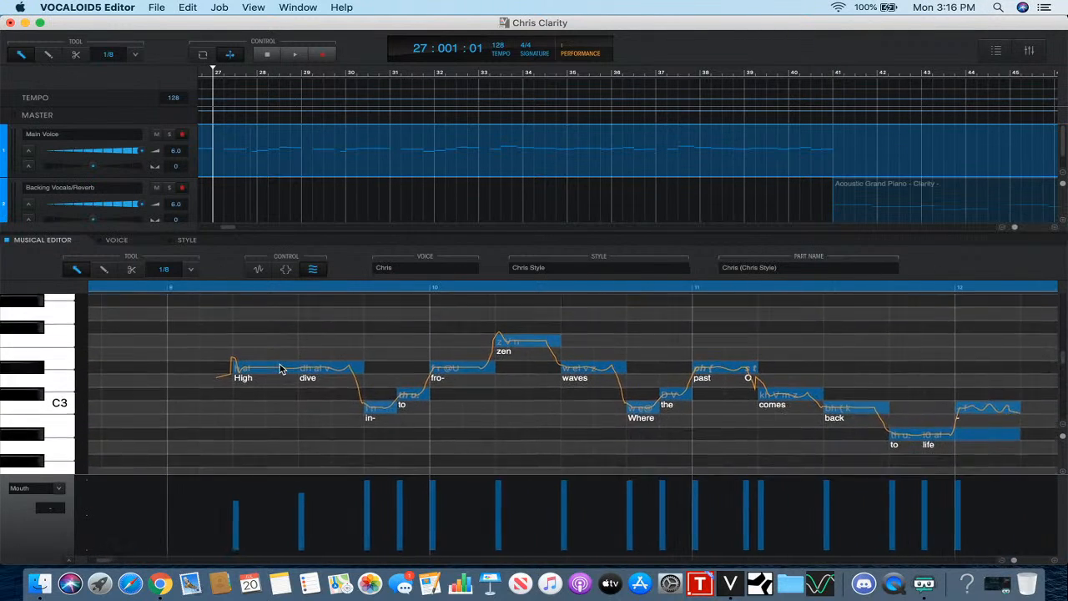
{"action": "scroll", "coordinate": [281, 369], "scroll_direction": "left", "scroll_amount": 1}
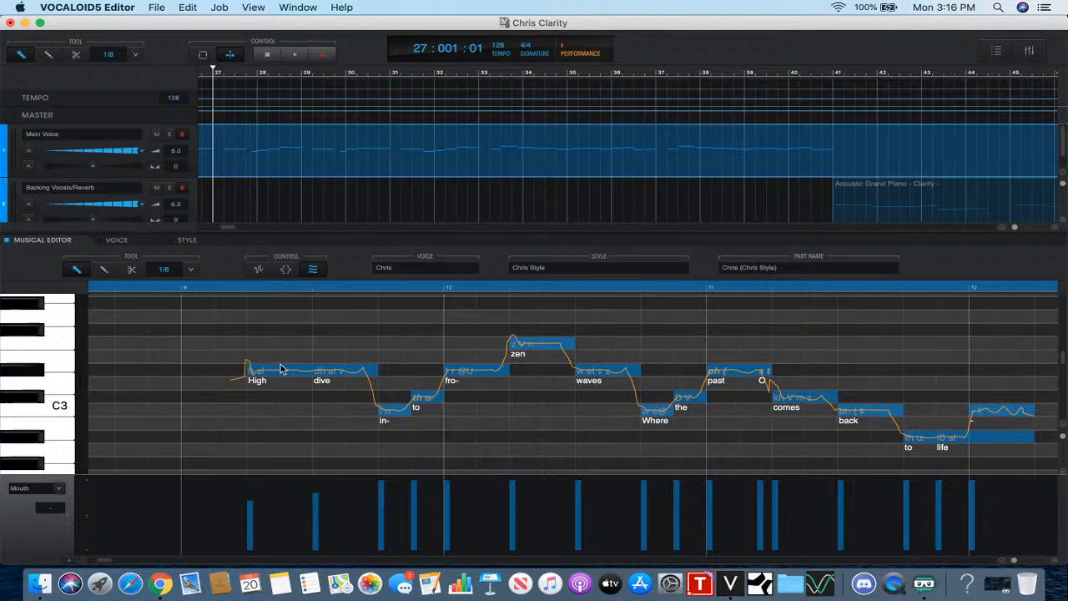
- Check the note editing options and open the style presets with their customization view
{"action": "right_click", "coordinate": [247, 317]}
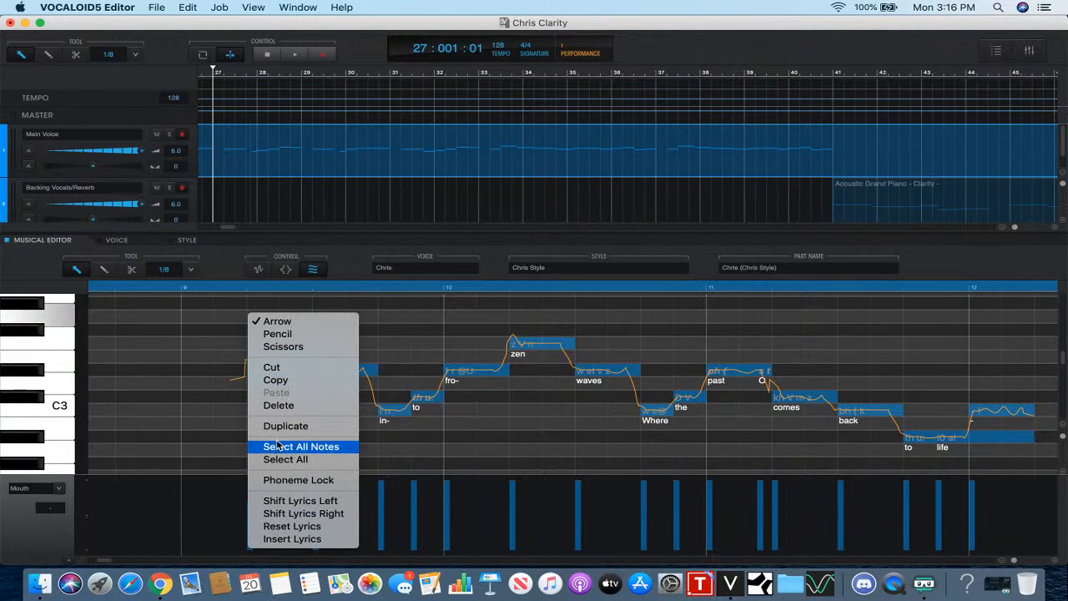
{"action": "left_click", "coordinate": [207, 265]}
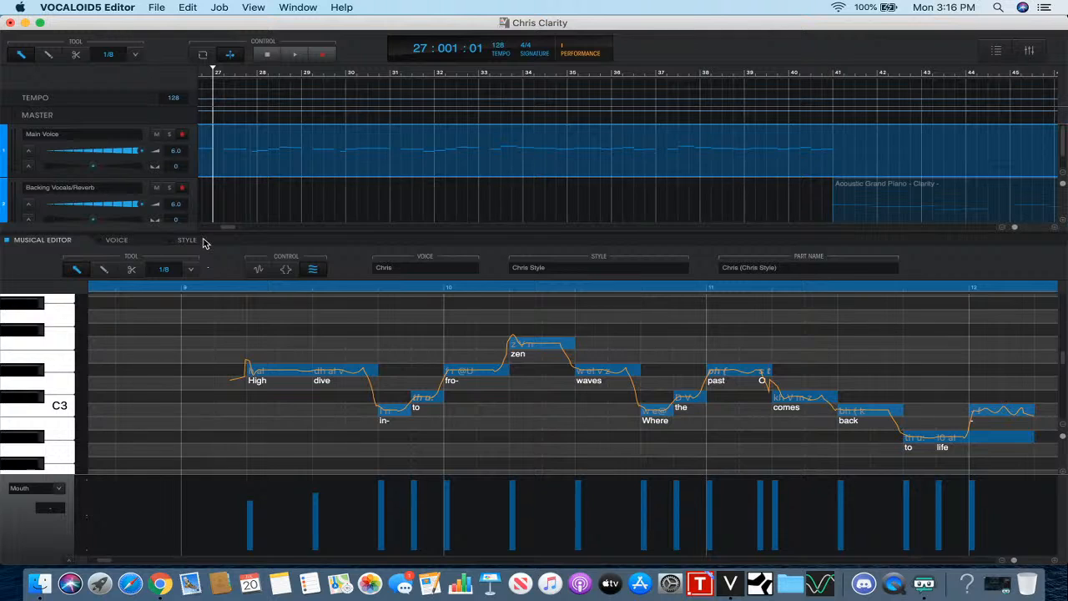
{"action": "left_click", "coordinate": [205, 242]}
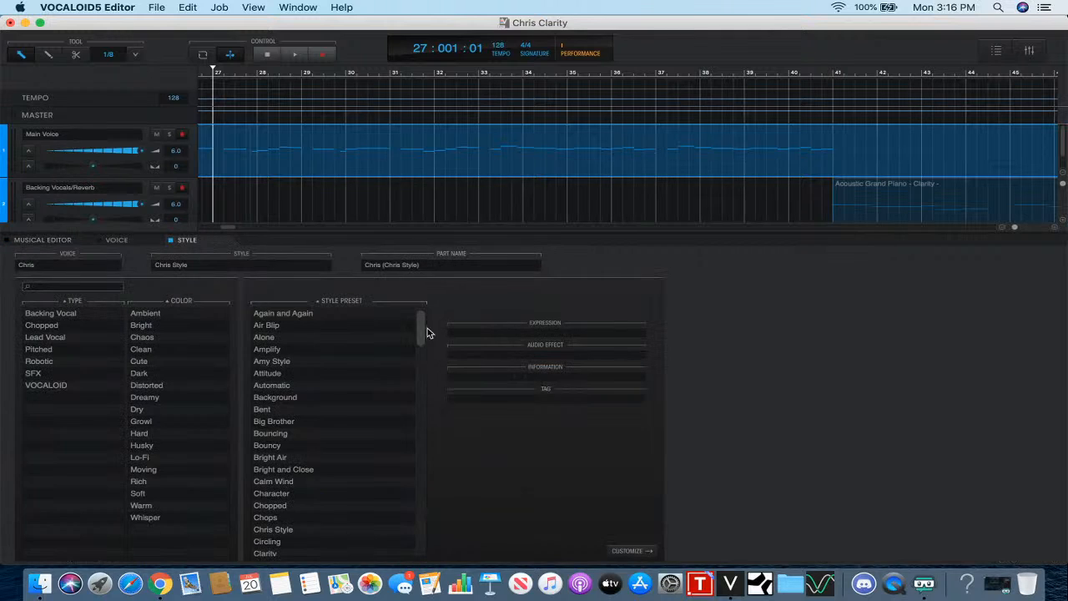
{"action": "left_click", "coordinate": [628, 551]}
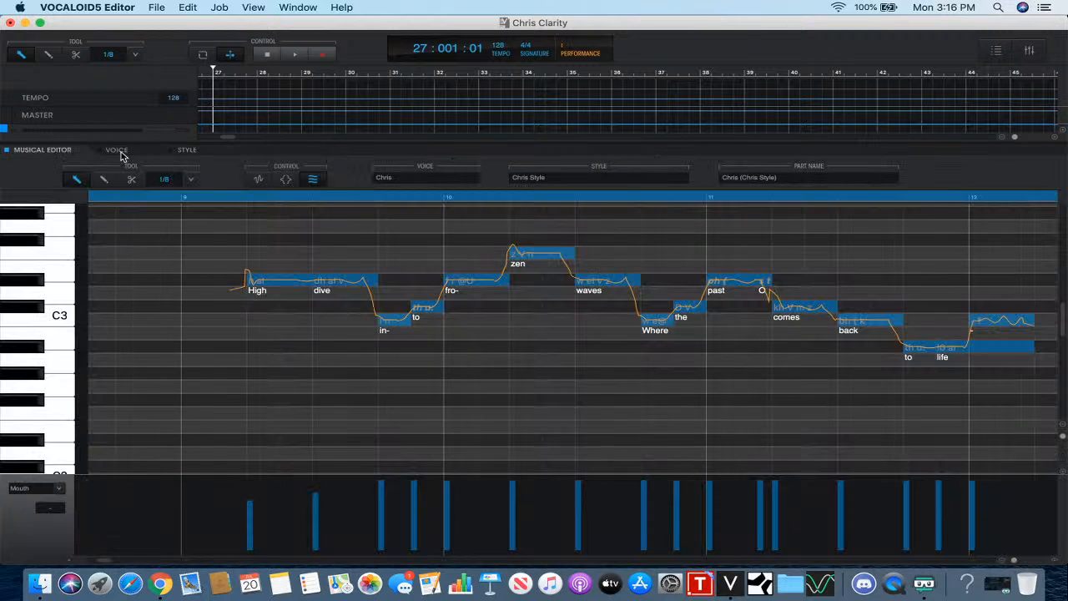
- Resize the musical editor so the Main Voice track shows above it, and play the vocals from measure 9 into measure 15
{"action": "left_click_drag", "start_coordinate": [119, 152], "coordinate": [131, 208]}
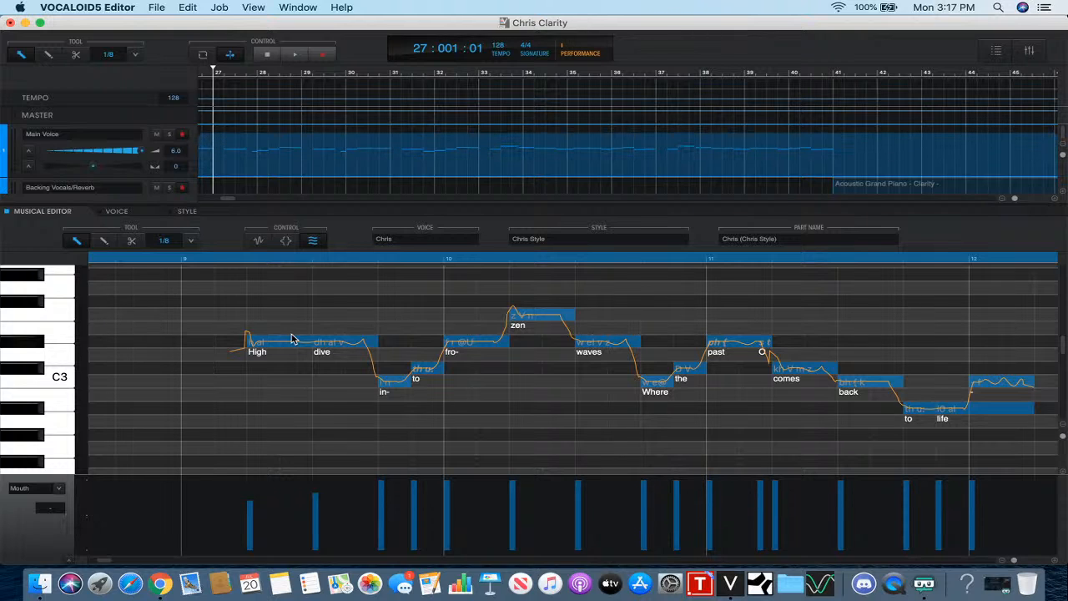
{"action": "left_click", "coordinate": [185, 259]}
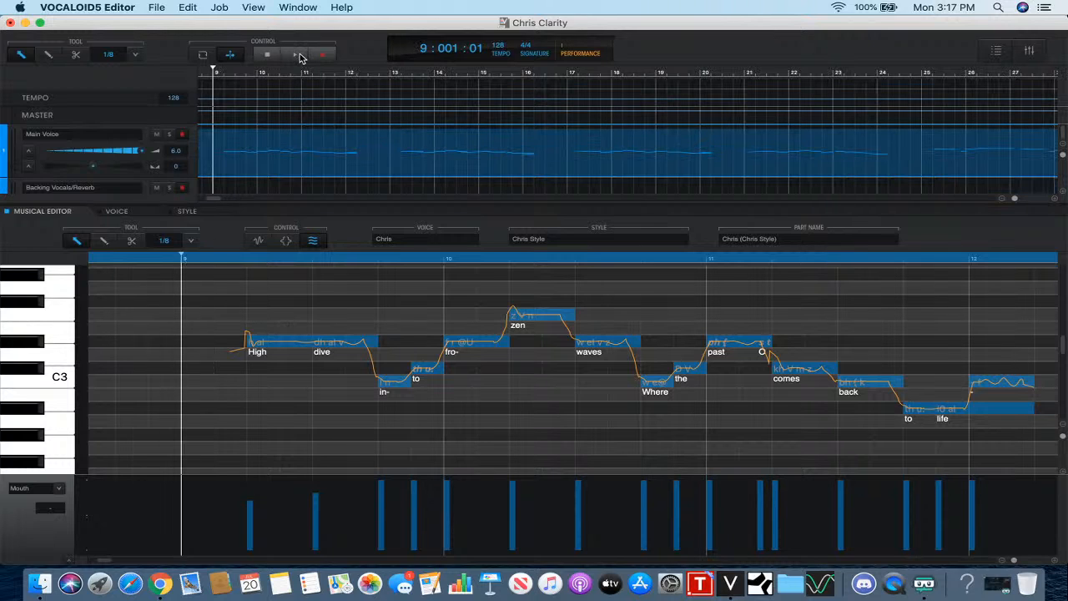
{"action": "left_click", "coordinate": [298, 56]}
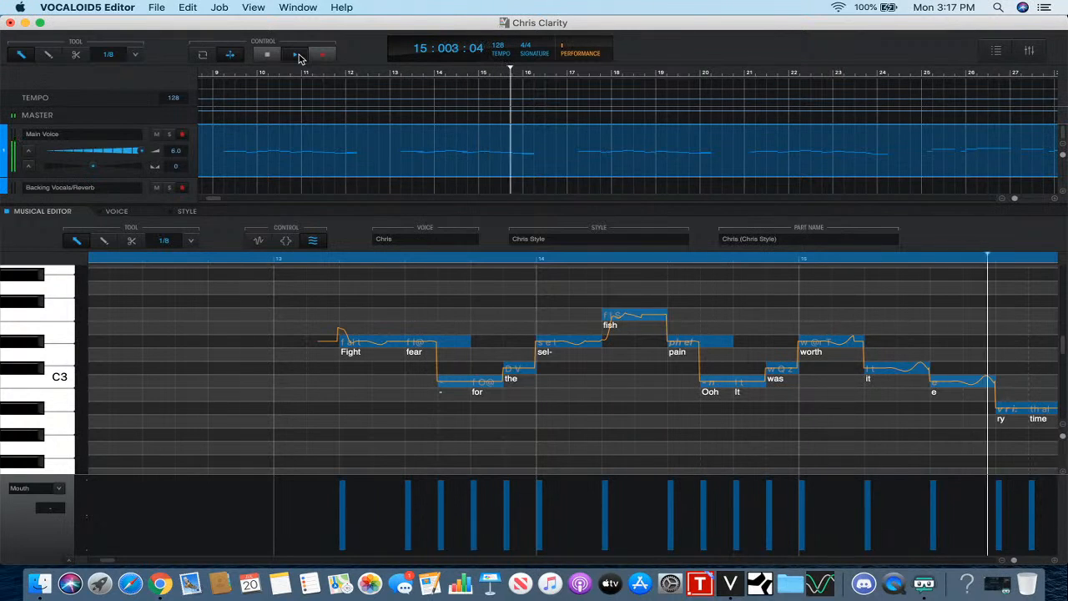
- Stop playback at measure 16, return to measure 9 and transpose all notes of the main vocal part down 12 semitones
{"action": "left_click", "coordinate": [267, 54]}
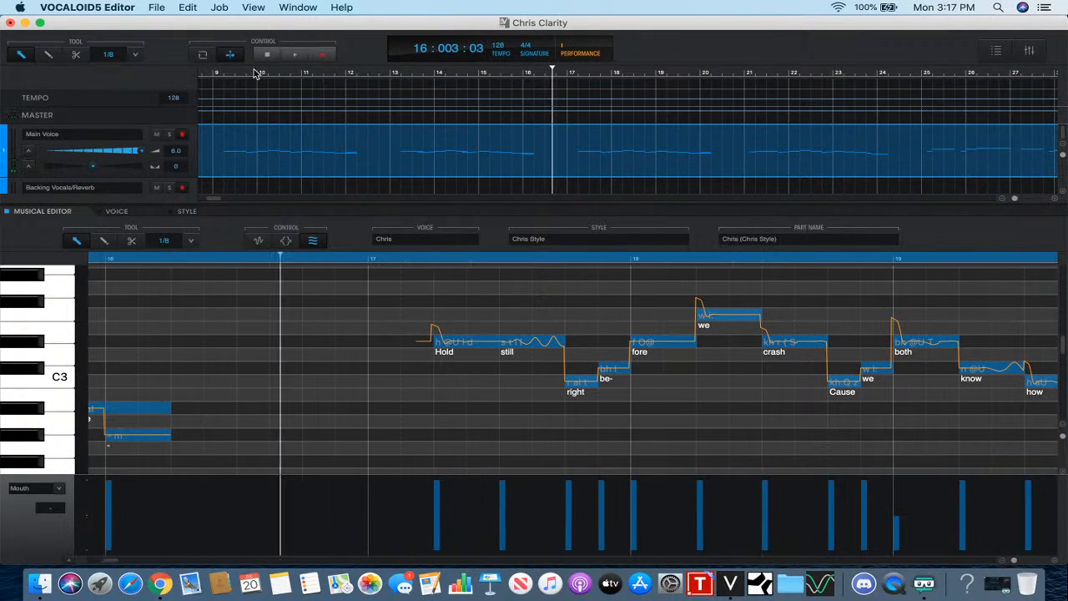
{"action": "left_click", "coordinate": [218, 74]}
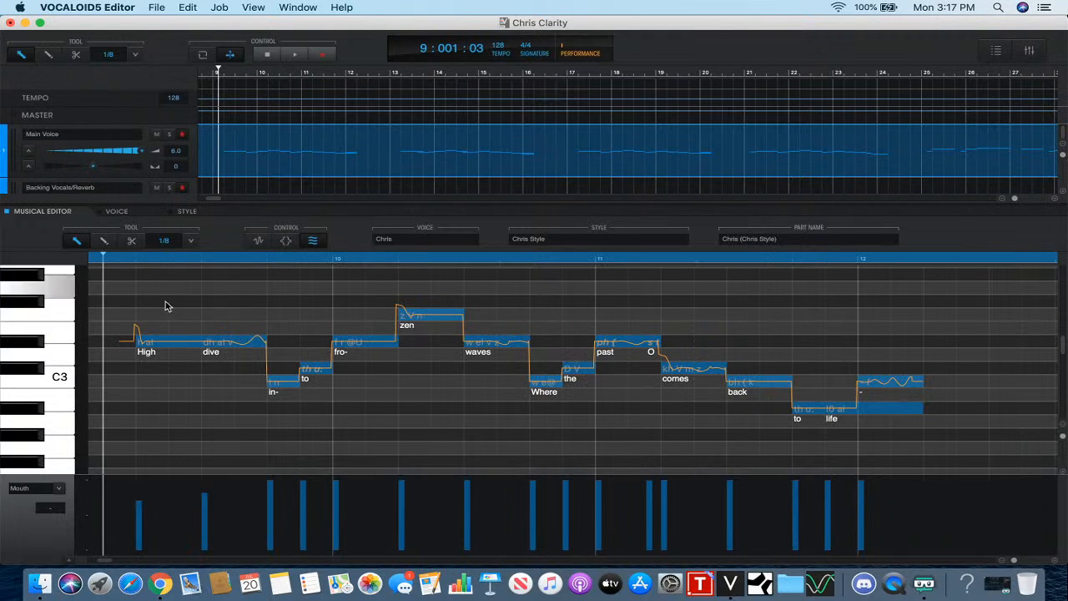
{"action": "right_click", "coordinate": [169, 311]}
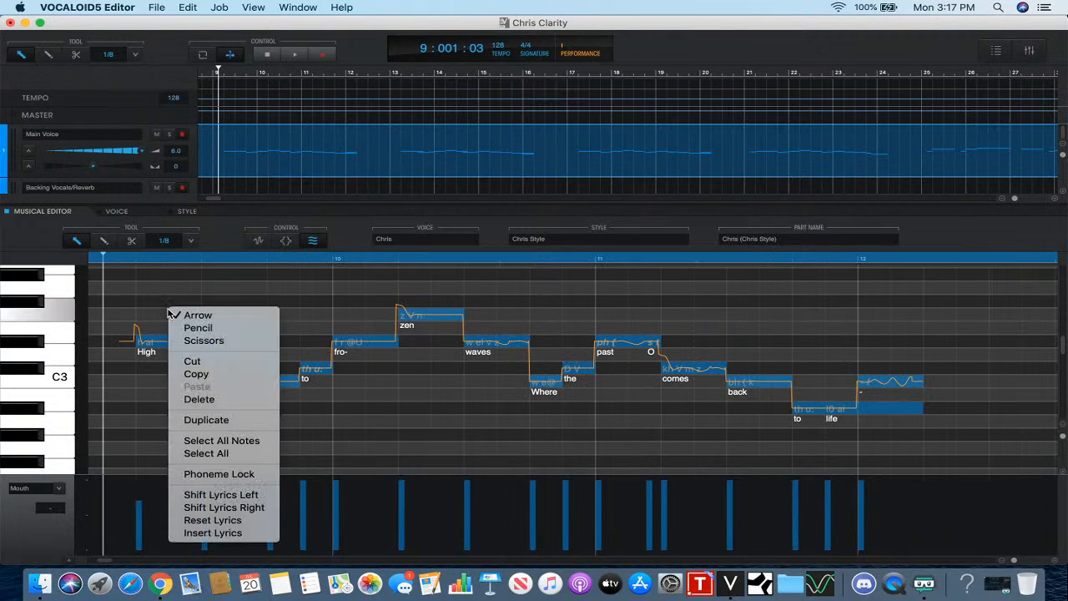
{"action": "left_click", "coordinate": [202, 441]}
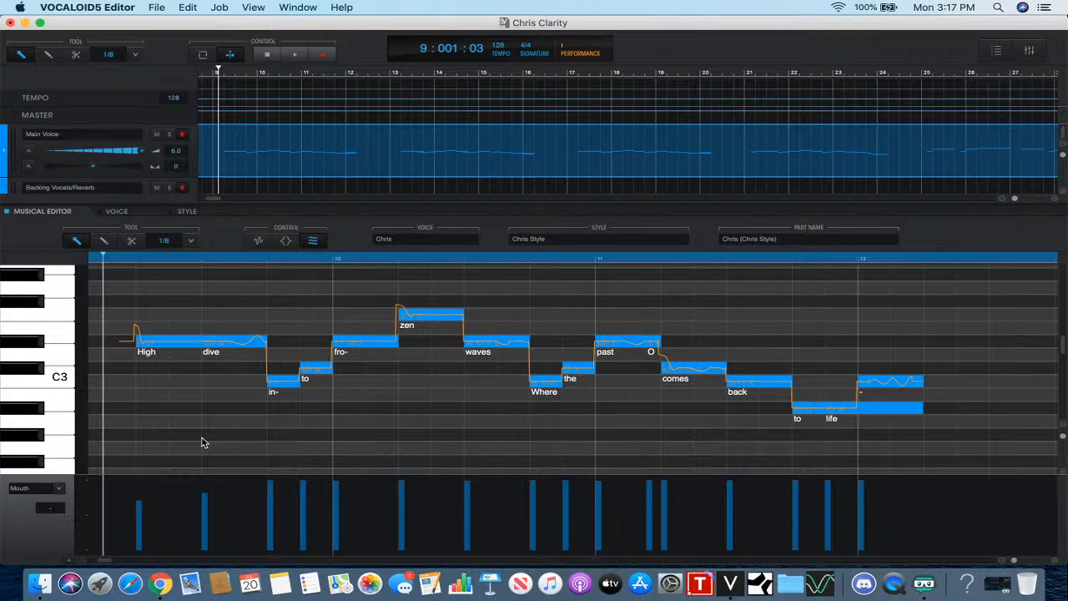
{"action": "key", "text": "Down"}
{"action": "key", "text": "Down"}
{"action": "key", "text": "Down"}
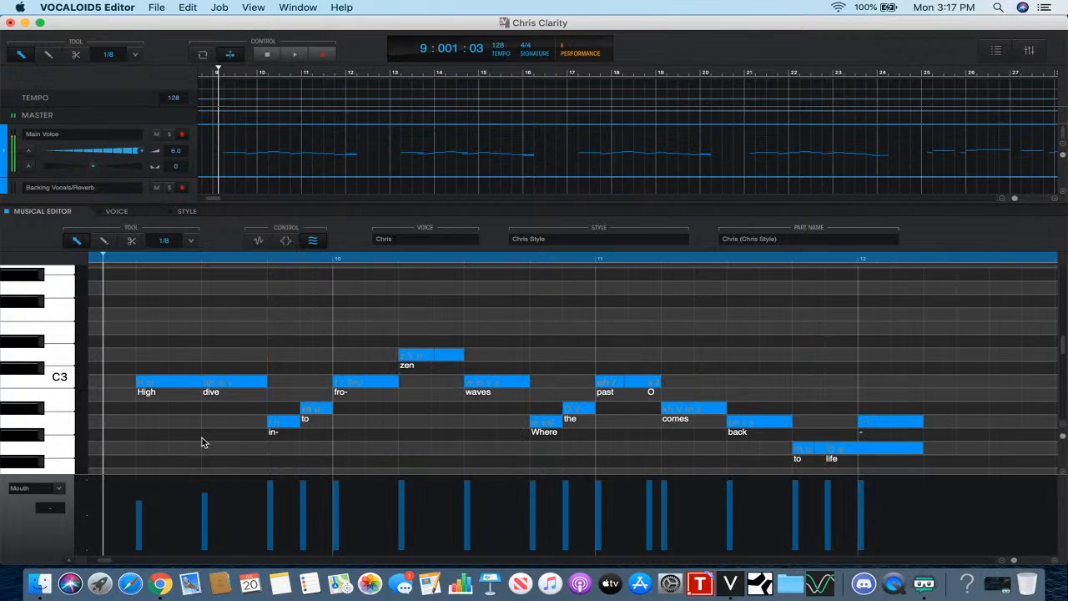
{"action": "key", "text": "Down"}
{"action": "key", "text": "Down"}
{"action": "key", "text": "Down"}
{"action": "key", "text": "Down"}
{"action": "key", "text": "Down"}
{"action": "key", "text": "Down"}
{"action": "key", "text": "Down"}
{"action": "key", "text": "Down"}
{"action": "key", "text": "Down"}
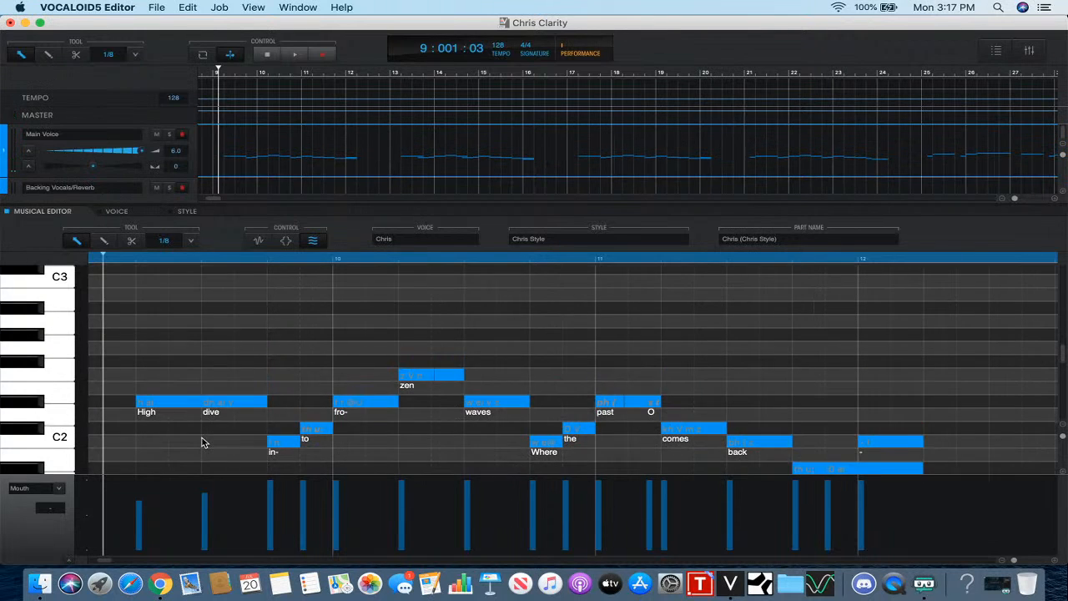
{"action": "scroll", "coordinate": [202, 443], "scroll_direction": "down", "scroll_amount": 2}
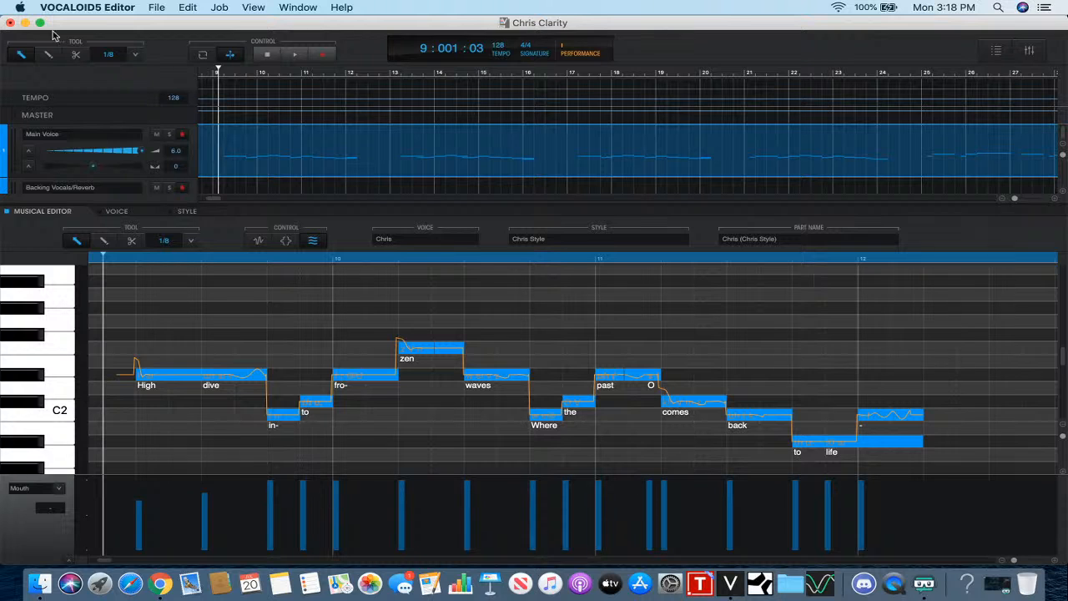
- Close the Chris Clarity project and save its changes
{"action": "left_click", "coordinate": [10, 22]}
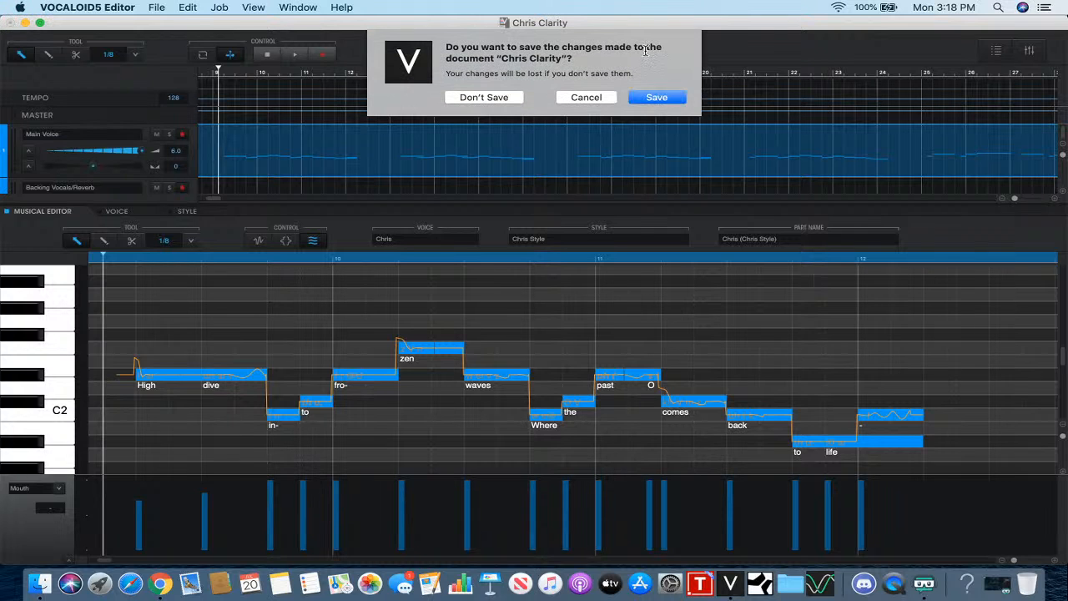
{"action": "left_click", "coordinate": [654, 102]}
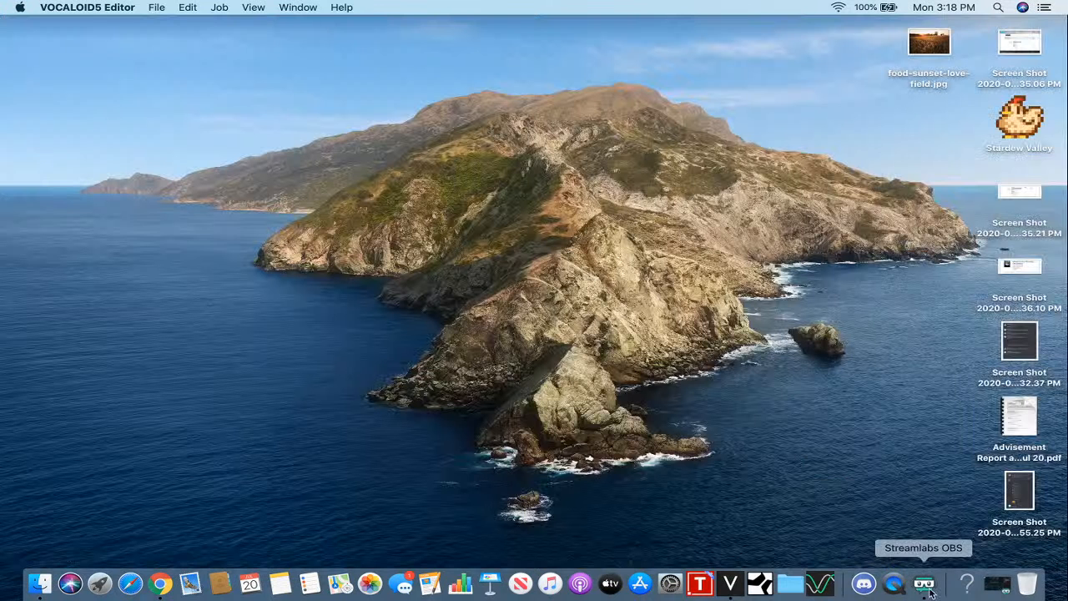
- Switch to Streamlabs OBS and check the recent messages in the live chat
{"action": "left_click", "coordinate": [923, 584]}
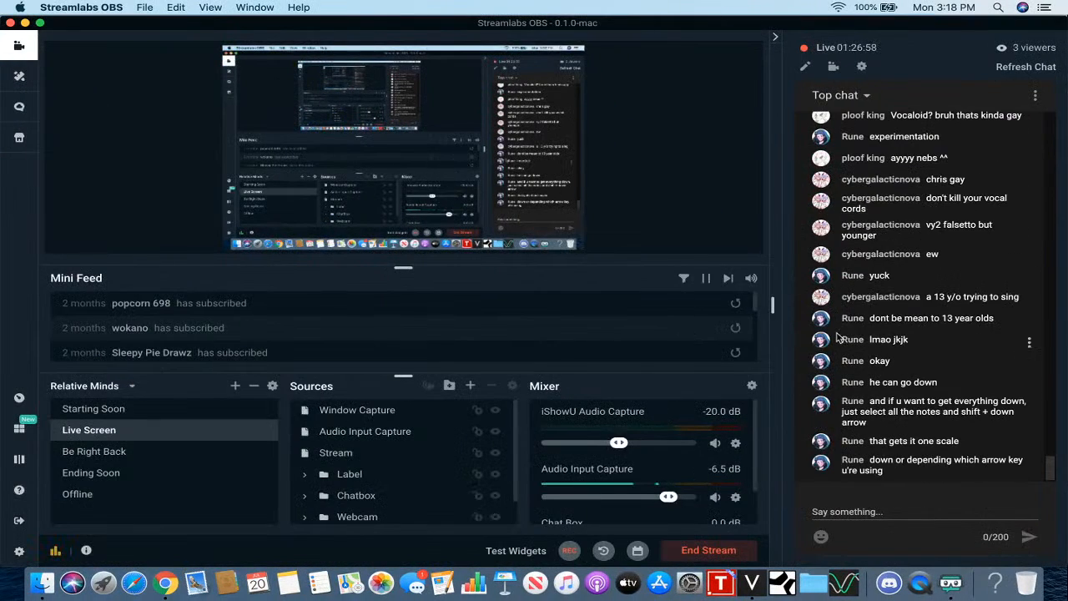
{"action": "scroll", "coordinate": [837, 336], "scroll_direction": "up", "scroll_amount": 2}
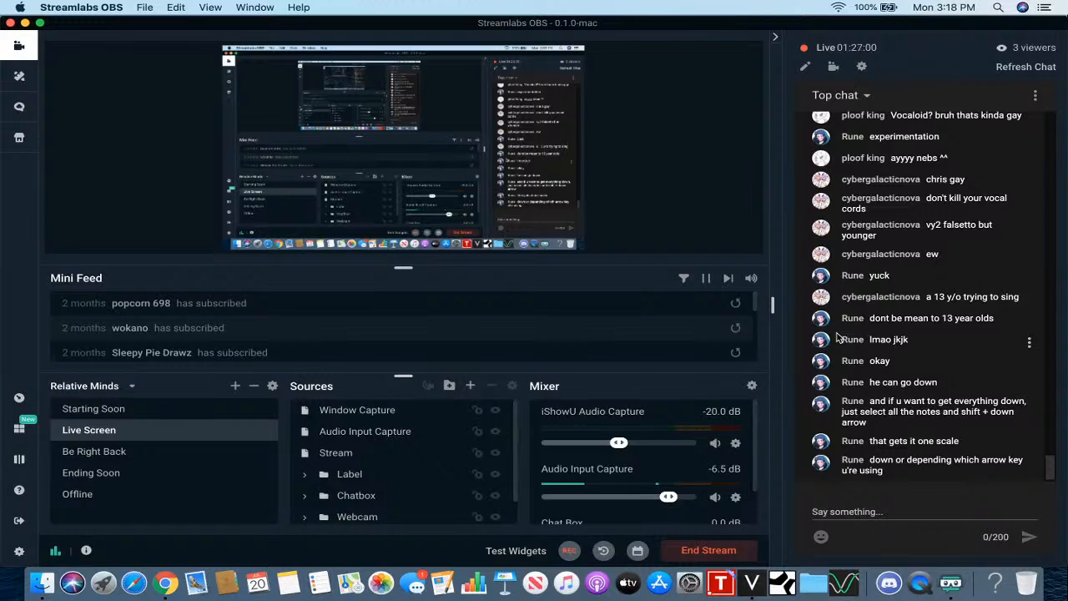